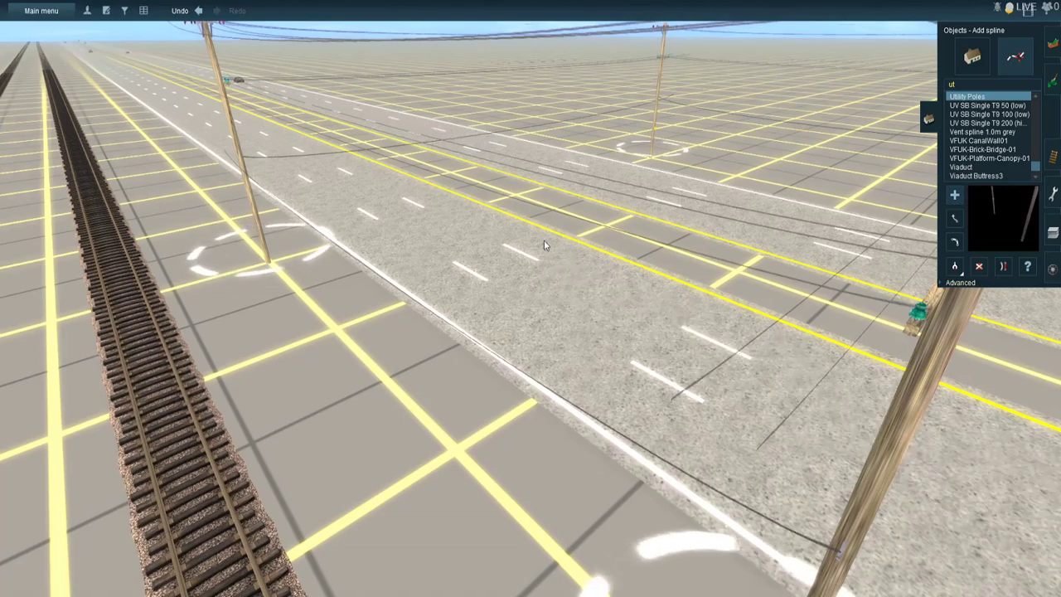
- Examine the multi-lane highway and its utility poles up to the signalised intersection beside the restaurant
key("Down")
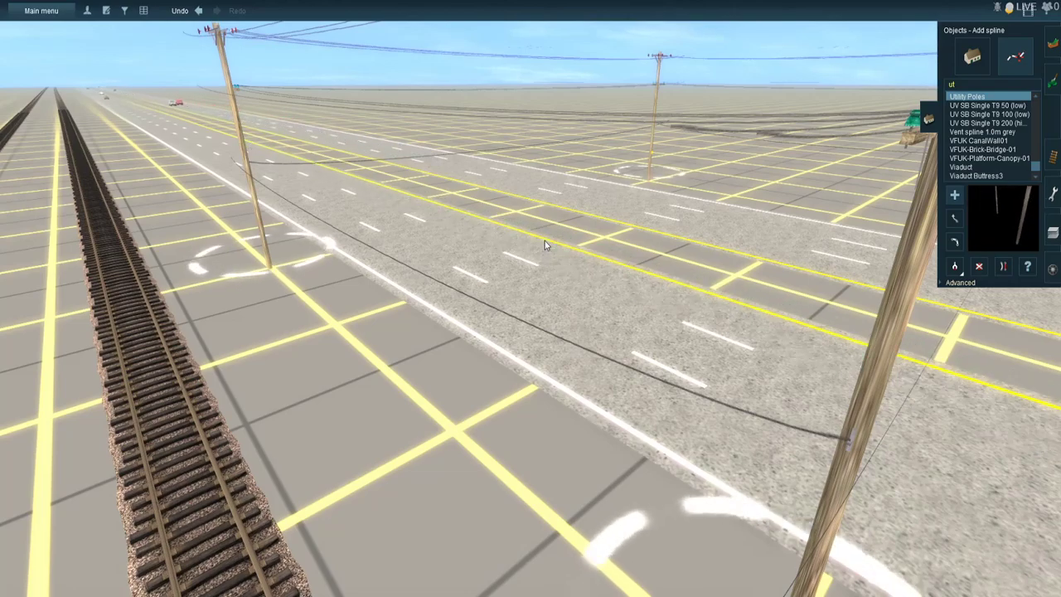
key("Left")
key("Right")
key("Left")
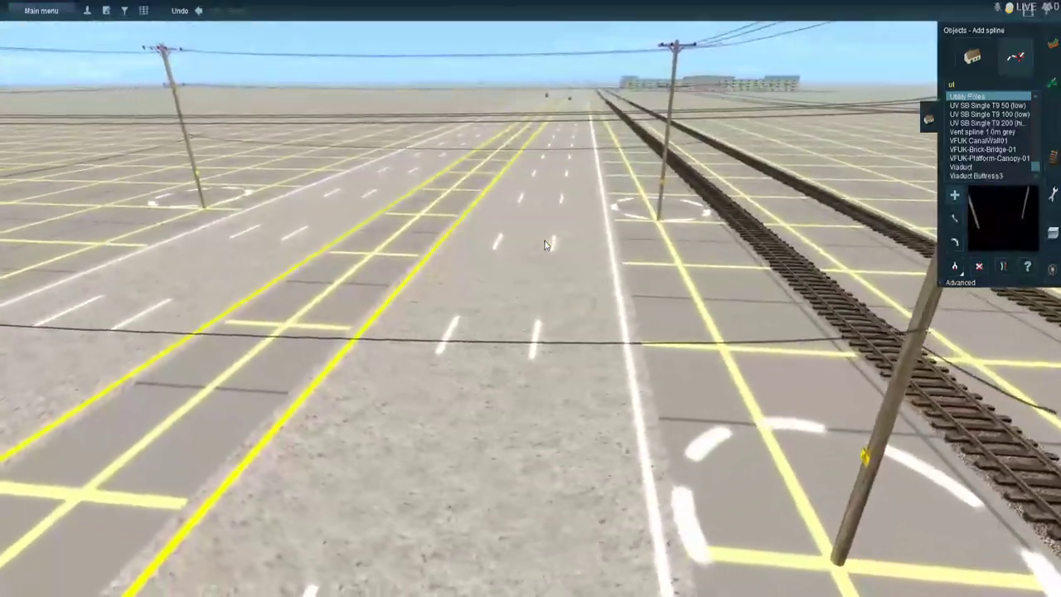
right_click(544, 123)
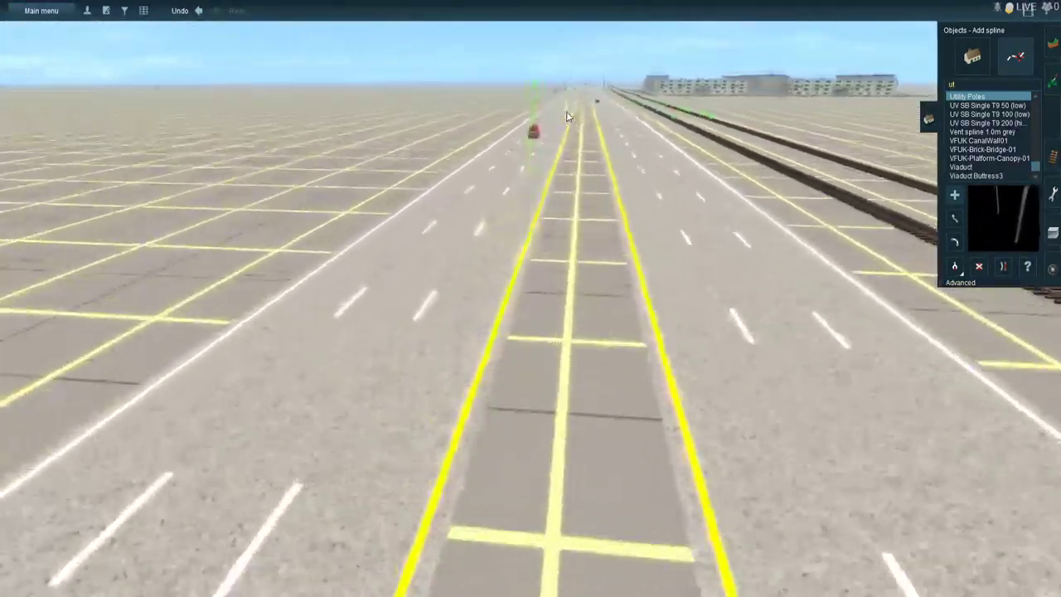
right_click(542, 124)
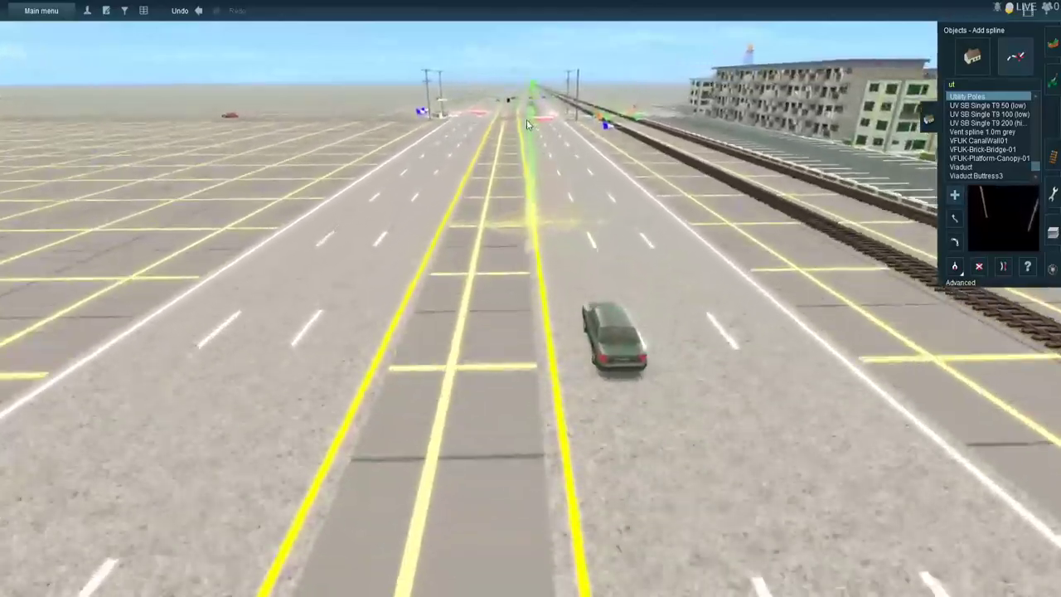
right_click(528, 124)
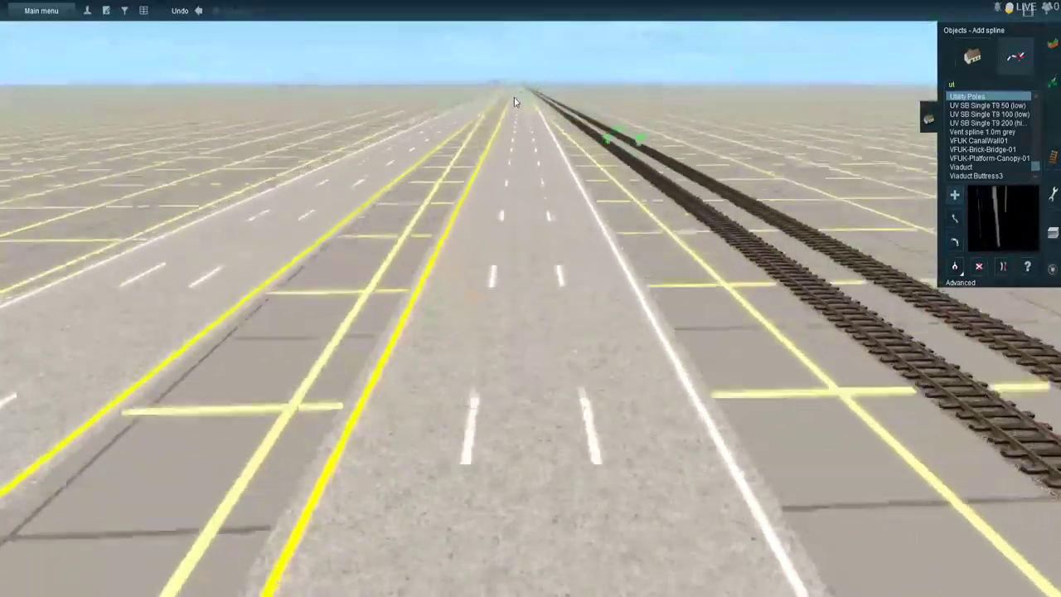
right_click(521, 115)
right_click(531, 142)
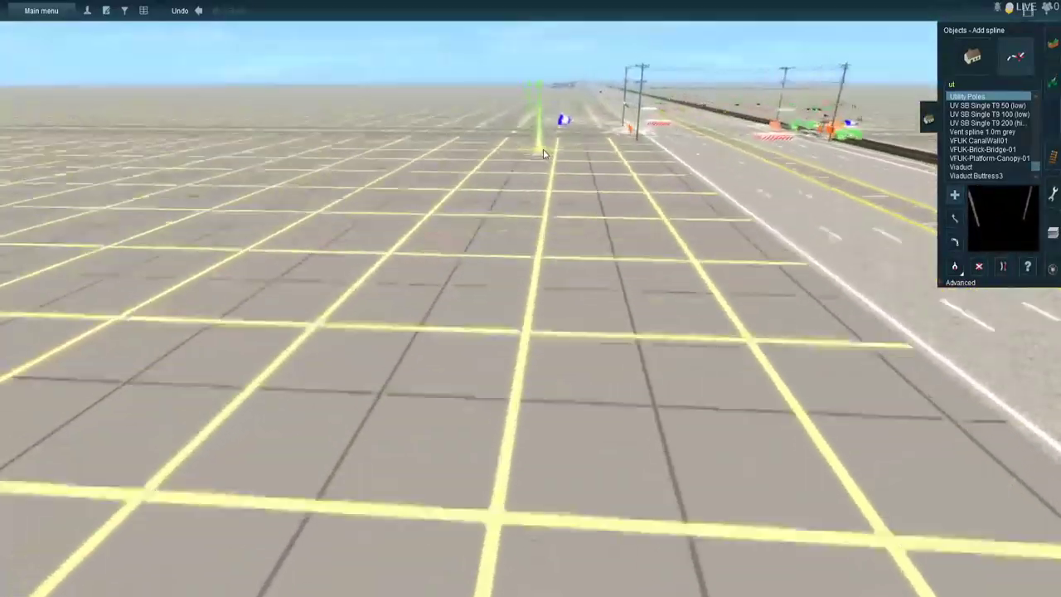
right_click(539, 98)
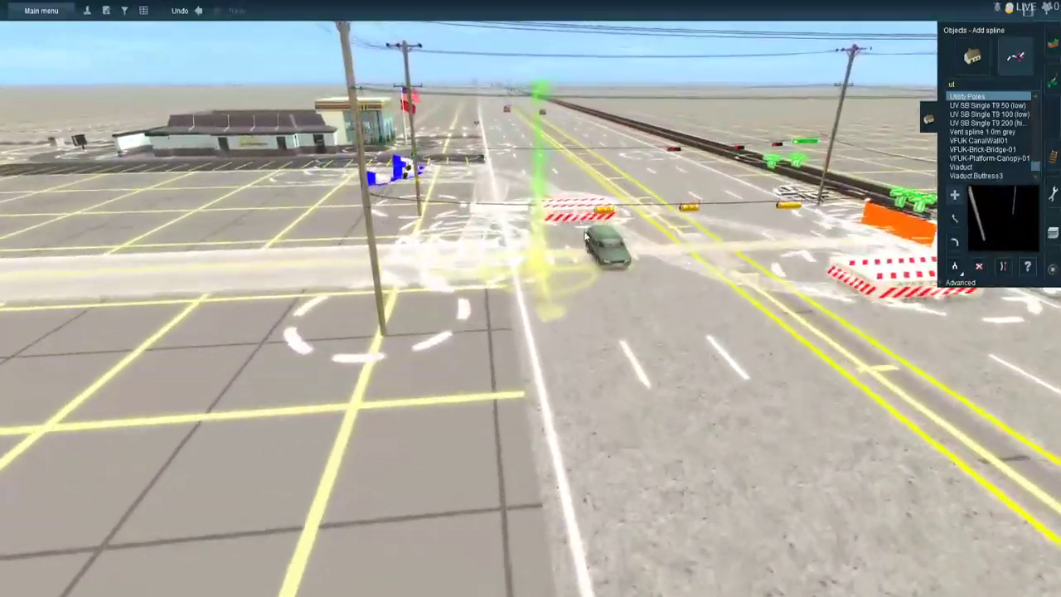
right_click(585, 238)
scroll(614, 299, "down", 4)
scroll(613, 299, "up", 4)
scroll(612, 296, "down", 4)
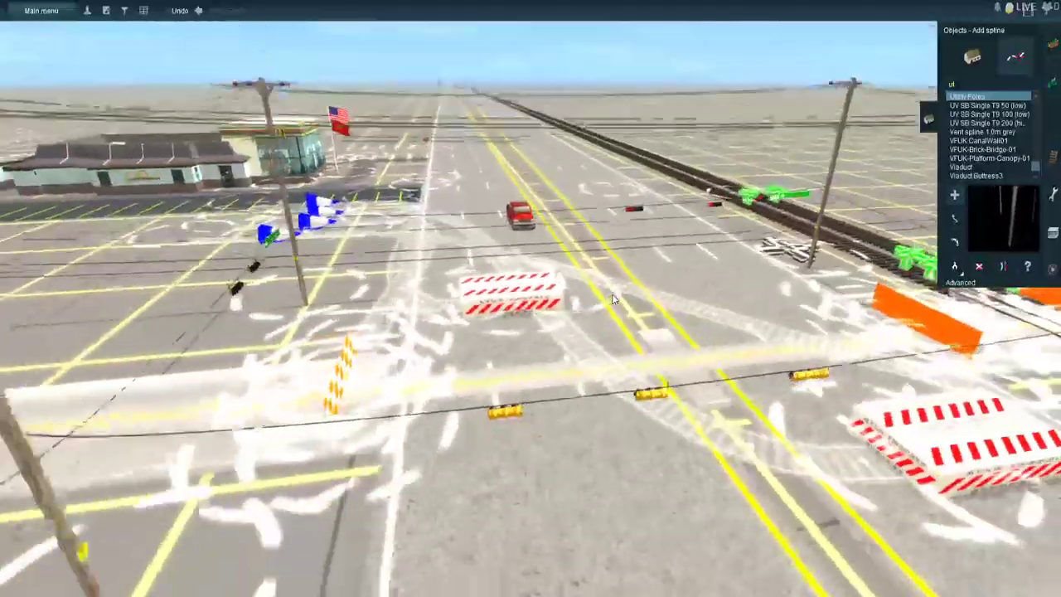
- Examine the signals, barriers and lane markings at the highway intersections, including the view from the opposite direction
right_click(626, 300)
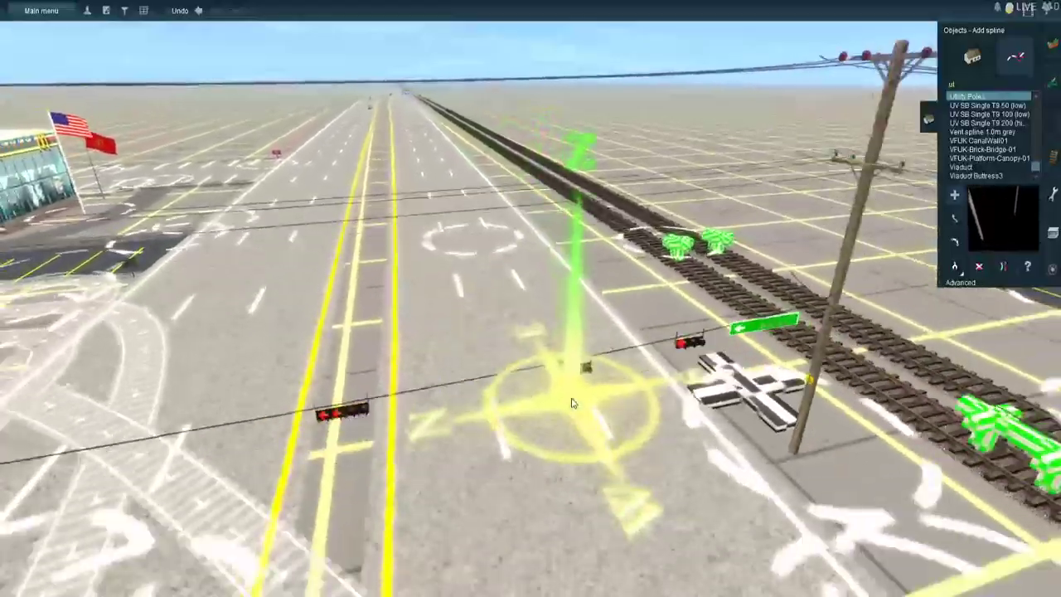
mouse_move(572, 403)
right_mouse_down()
mouse_move(702, 404)
mouse_move(834, 374)
mouse_move(834, 321)
mouse_move(703, 207)
mouse_move(625, 190)
right_mouse_up()
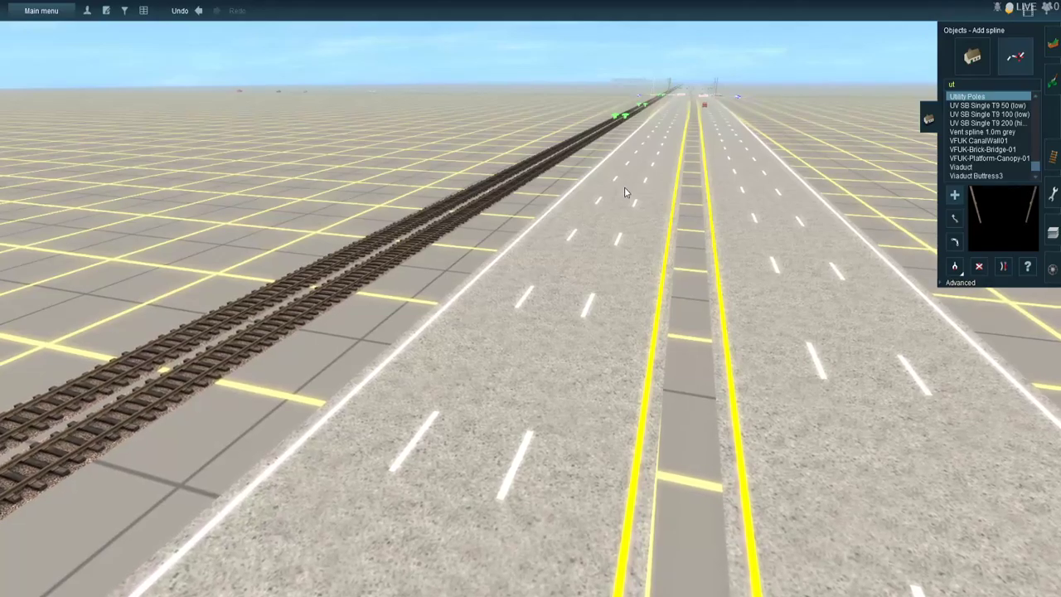
mouse_move(382, 274)
right_mouse_down()
mouse_move(49, 365)
mouse_move(186, 267)
mouse_move(554, 162)
mouse_move(608, 194)
mouse_move(584, 197)
mouse_move(619, 302)
mouse_move(643, 448)
mouse_move(787, 414)
mouse_move(824, 383)
mouse_move(856, 265)
mouse_move(775, 161)
mouse_move(527, 120)
mouse_move(452, 139)
mouse_move(385, 177)
mouse_move(514, 220)
mouse_move(582, 280)
mouse_move(595, 305)
right_mouse_up()
right_click_drag(609, 256, 516, 319)
right_click_drag(831, 432, 547, 269)
right_click_drag(666, 315, 564, 300)
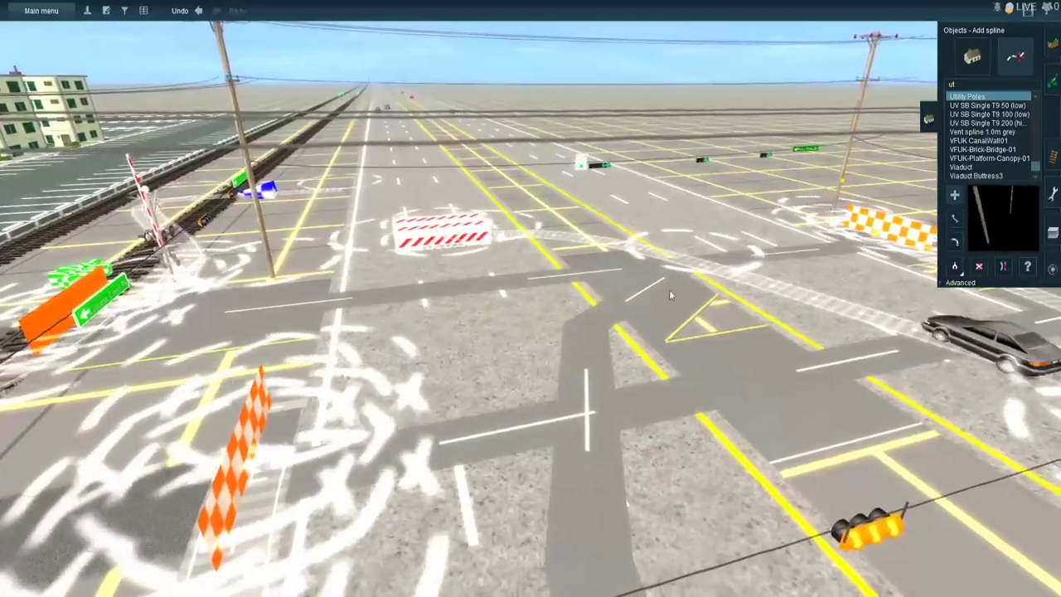
right_click(698, 259)
right_click(623, 312)
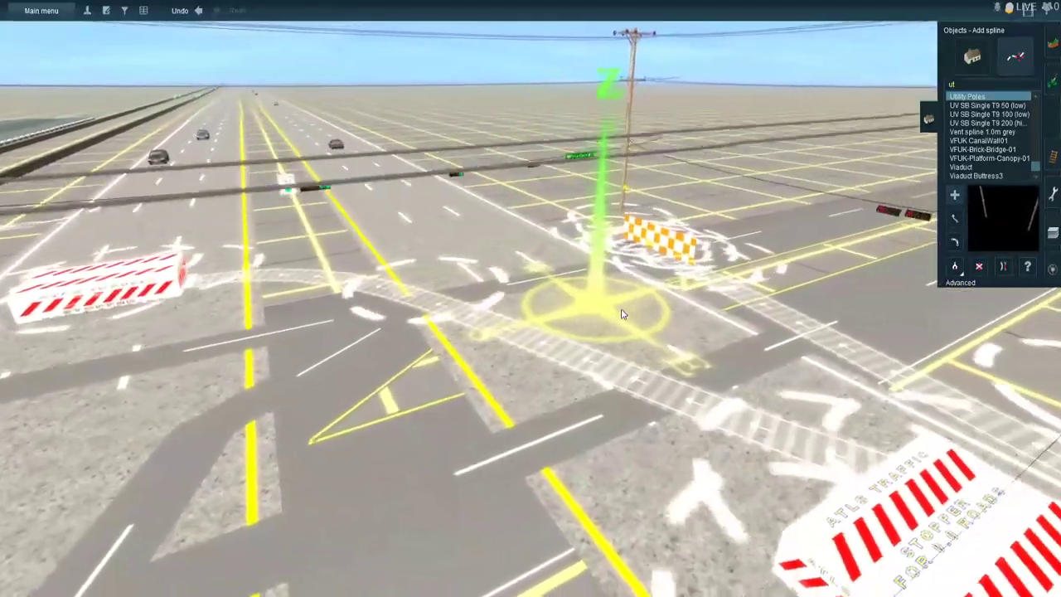
scroll(614, 336, "down", 5)
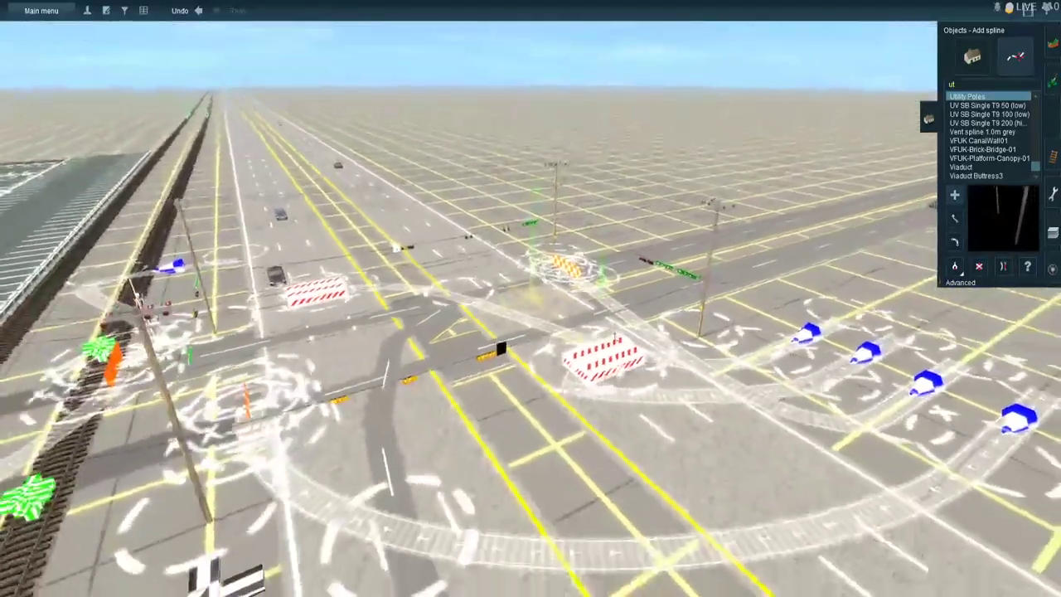
- Examine the intersection beside the railroad crossing and the paired utility poles along the highway
right_click(919, 350)
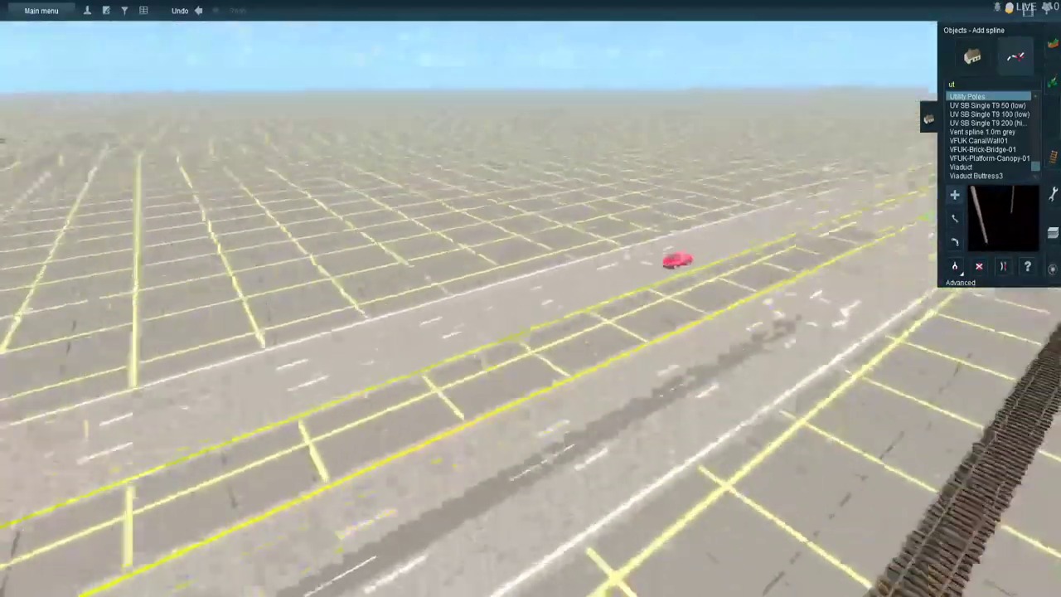
right_click(550, 177)
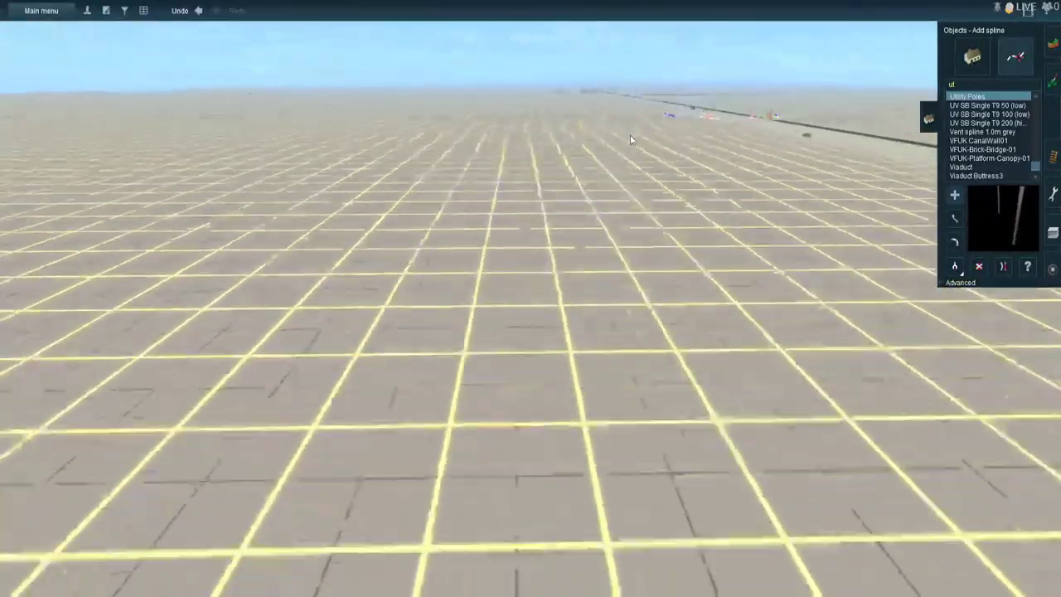
right_click(692, 133)
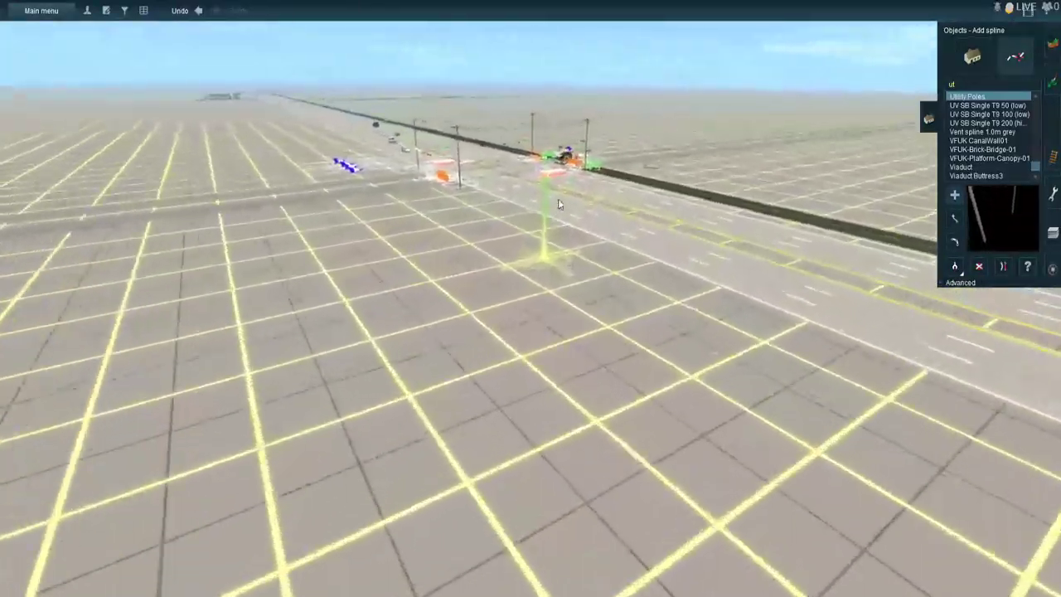
right_click(559, 191)
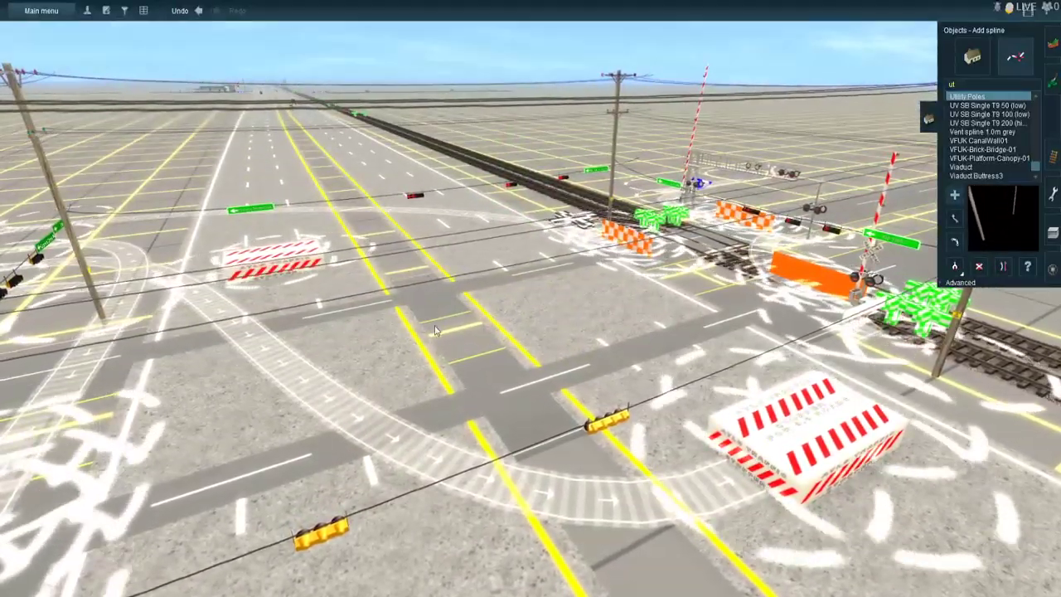
right_click(502, 339)
right_click_drag(866, 413, 578, 341)
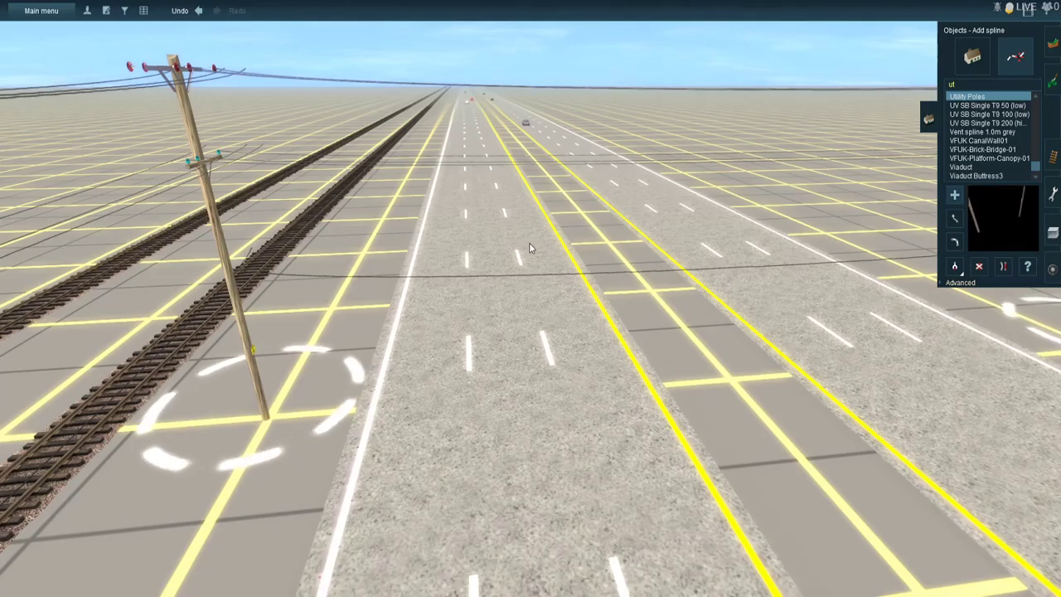
scroll(530, 246, "down", 4)
right_click(580, 354)
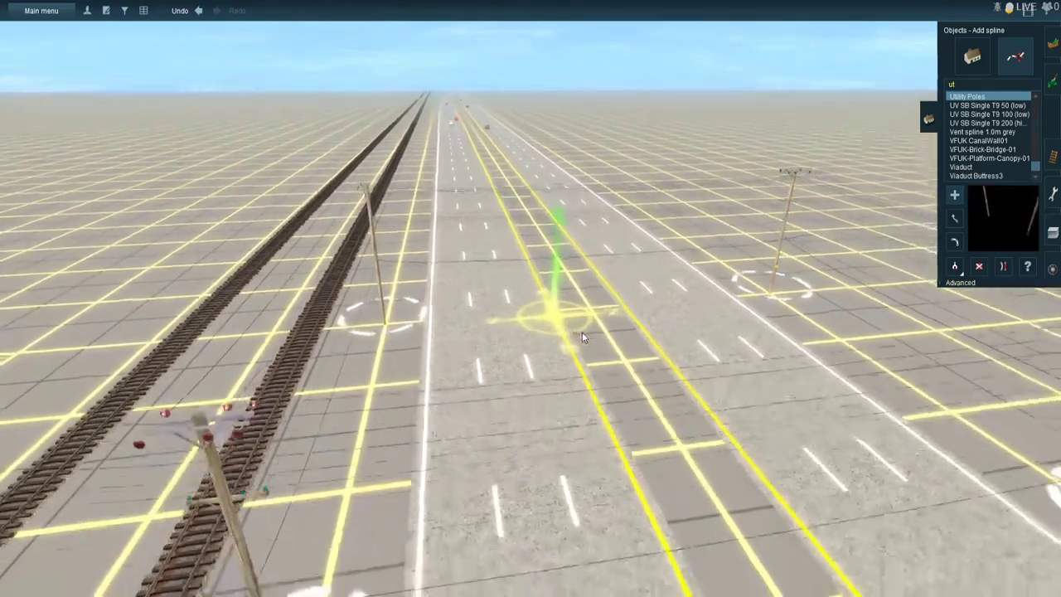
scroll(581, 334, "up", 2)
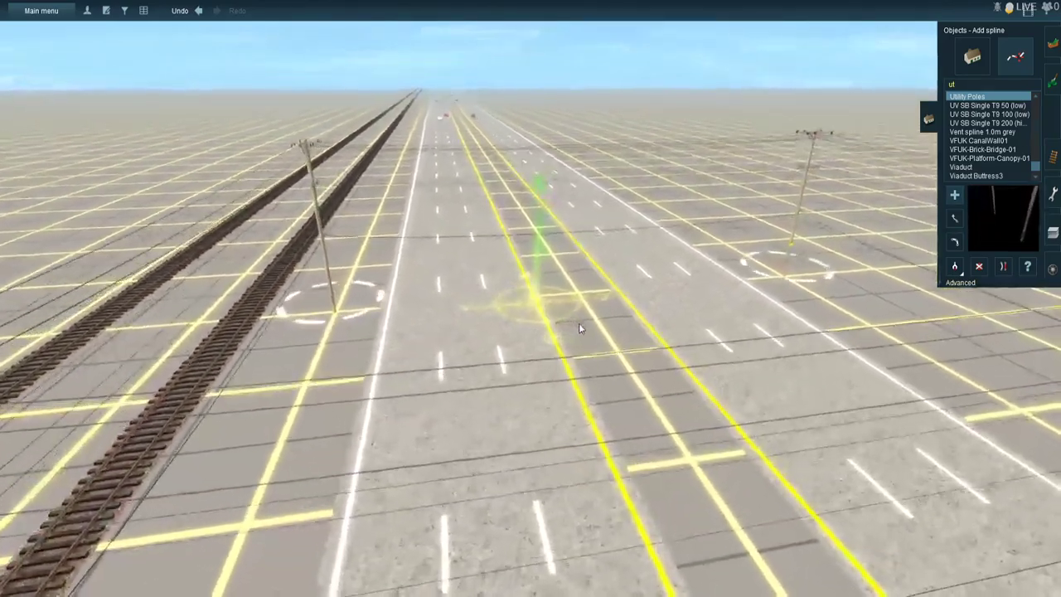
scroll(570, 313, "up", 2)
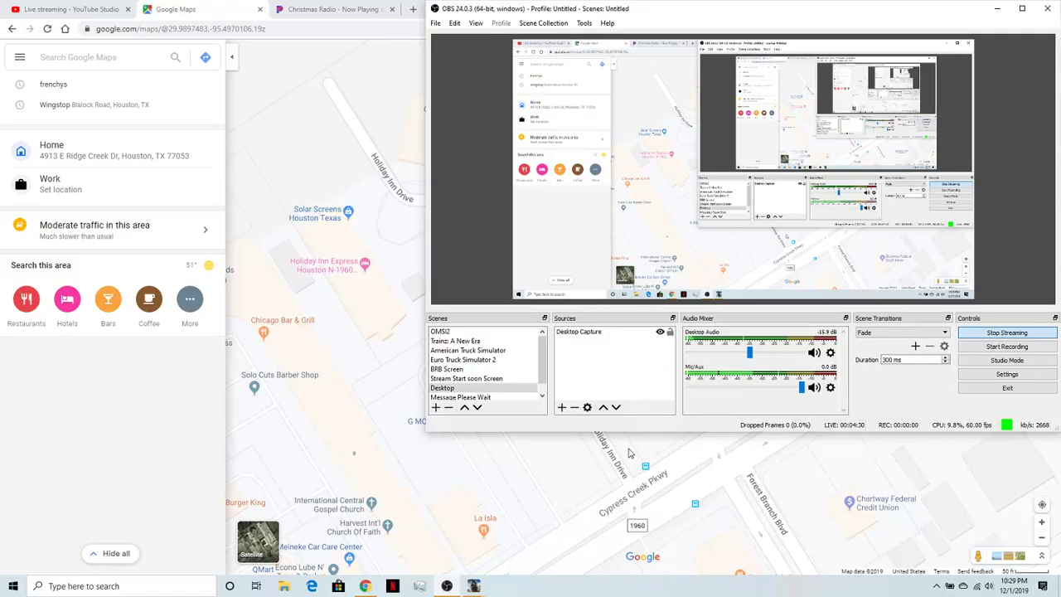
- Switch to Google Maps in the browser and examine Cypress Creek Pkwy around Breck St
left_click(623, 448)
left_click_drag(609, 445, 628, 260)
scroll(638, 273, "down", 1)
left_click_drag(532, 367, 759, 191)
left_click_drag(555, 380, 704, 306)
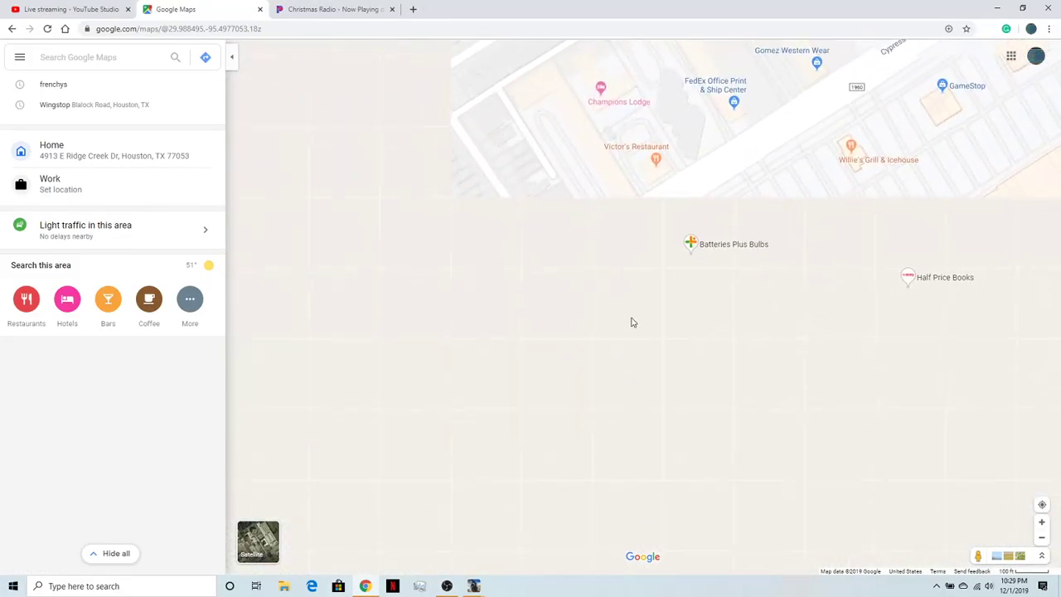
left_click_drag(610, 334, 685, 284)
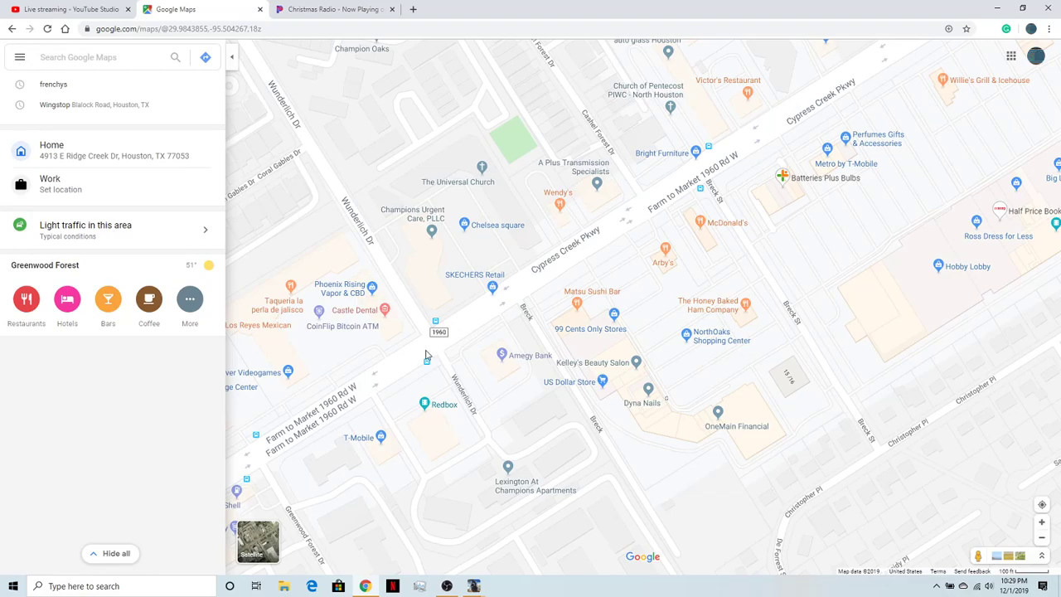
left_click_drag(610, 250, 540, 351)
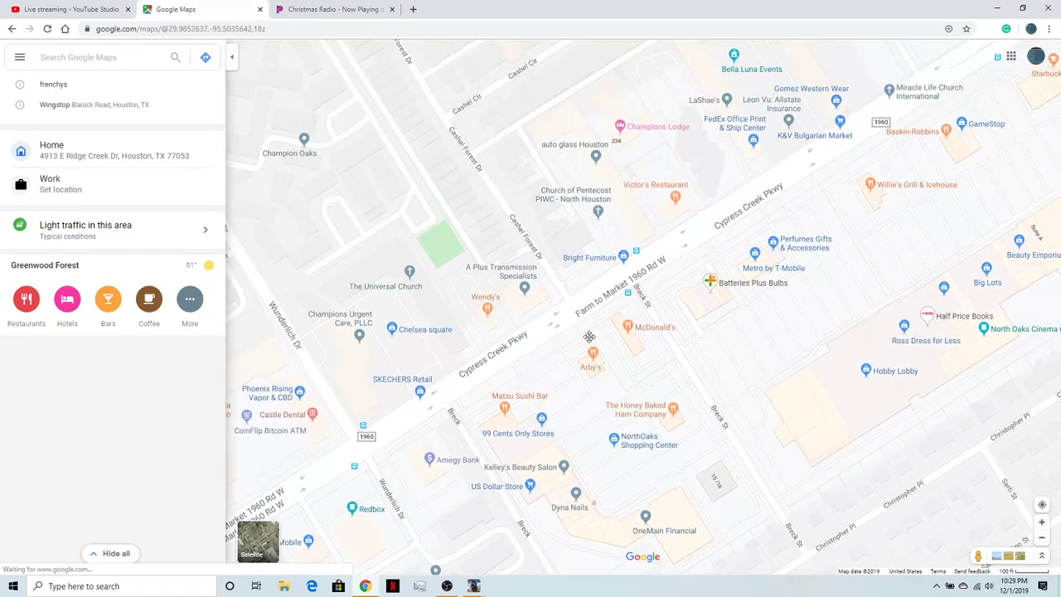
left_click_drag(610, 324, 528, 388)
scroll(539, 373, "up", 3)
scroll(746, 283, "up", 2)
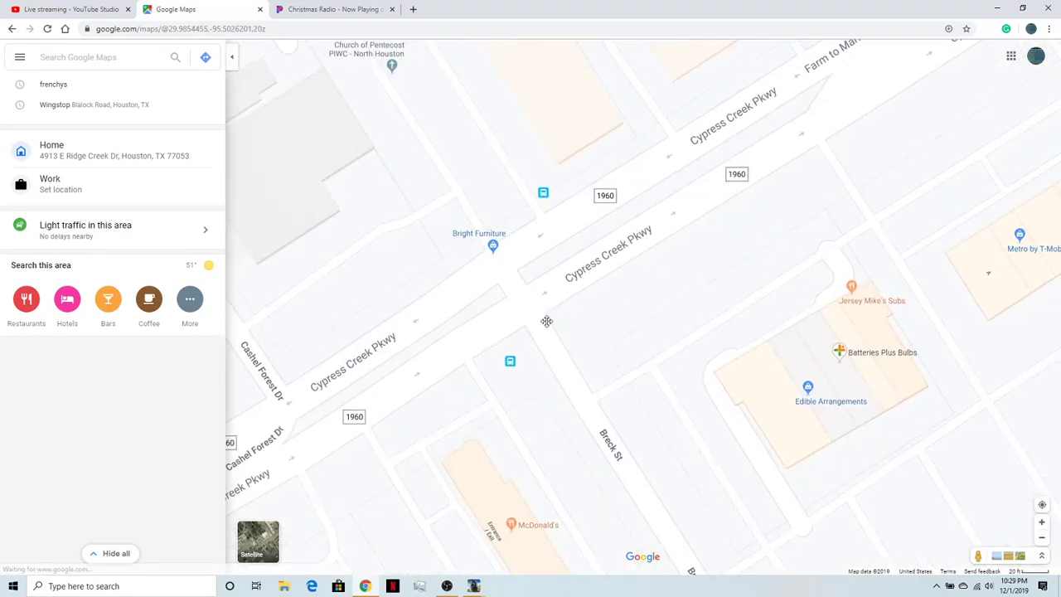
- Follow Cypress Creek Pkwy on the map to its intersection with Gladebrook Dr
scroll(745, 283, "down", 3)
left_click_drag(772, 201, 624, 272)
left_click_drag(704, 248, 688, 293)
left_click_drag(858, 190, 536, 293)
left_click_drag(667, 200, 580, 340)
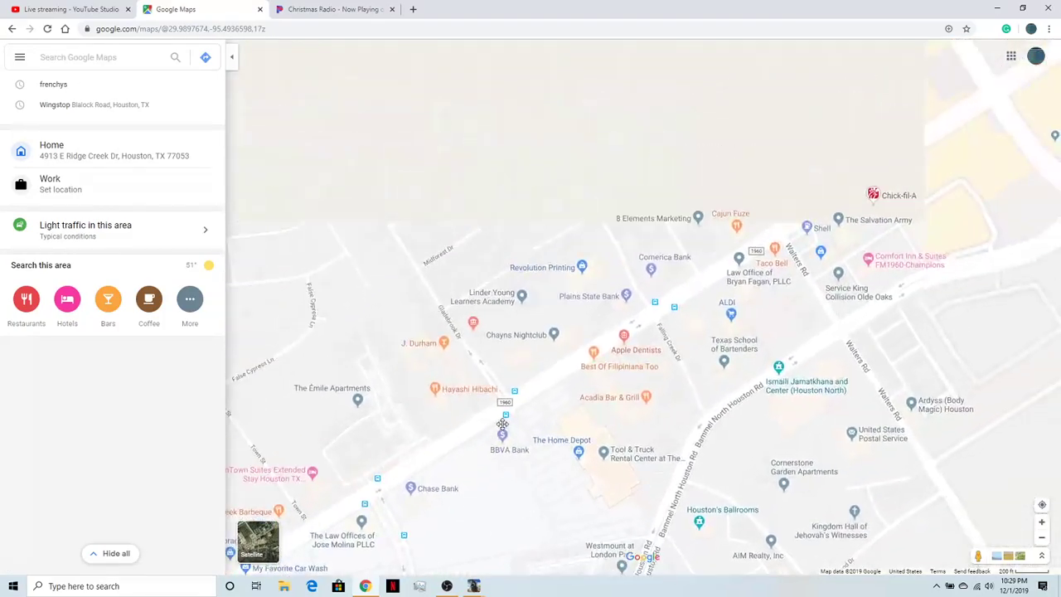
scroll(538, 381, "up", 3)
left_click_drag(500, 417, 500, 447)
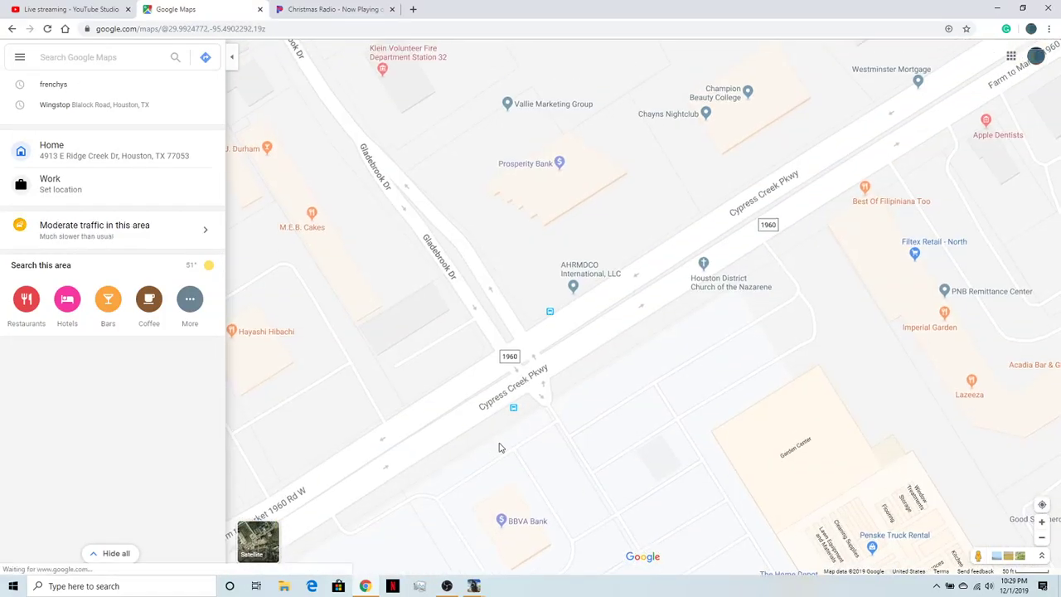
- Open Street View at Cypress Creek Pkwy and Gladebrook Dr and look along the road past The Home Depot sign
left_click(515, 395)
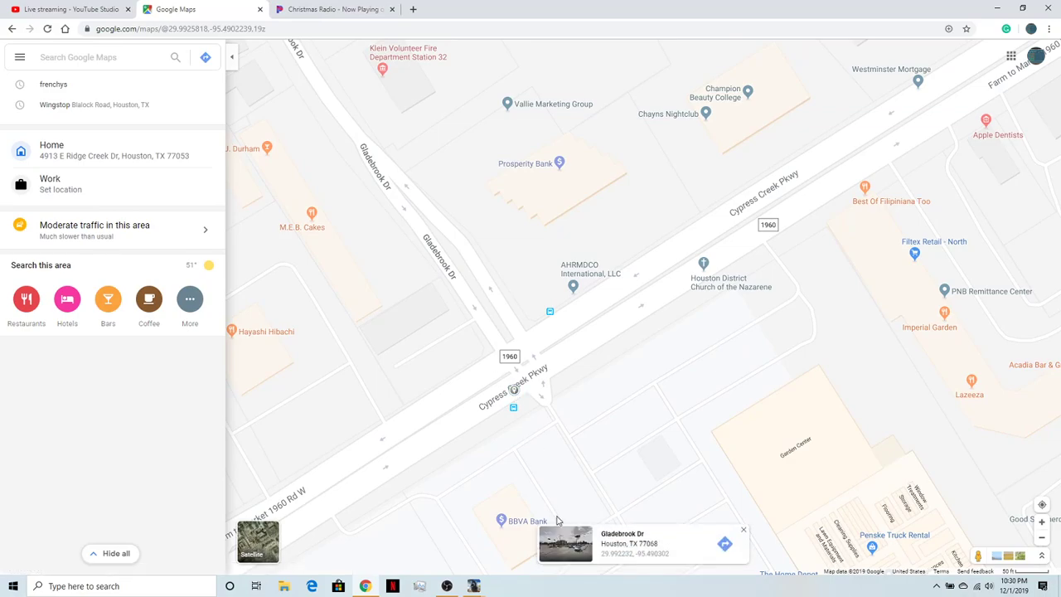
left_click(569, 548)
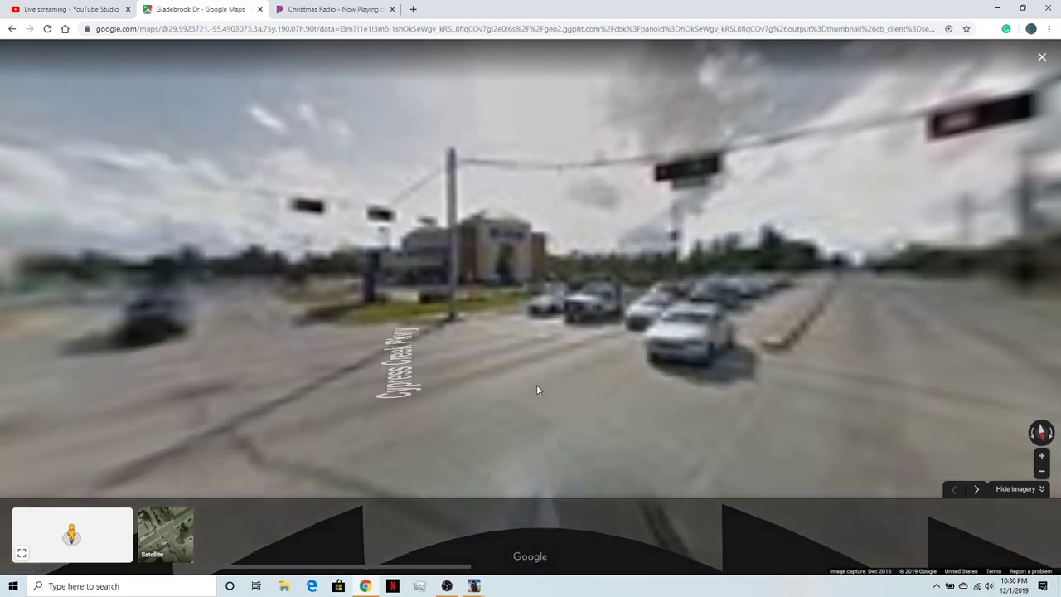
left_click_drag(417, 321, 982, 425)
left_click_drag(912, 402, 999, 447)
left_click_drag(444, 362, 537, 358)
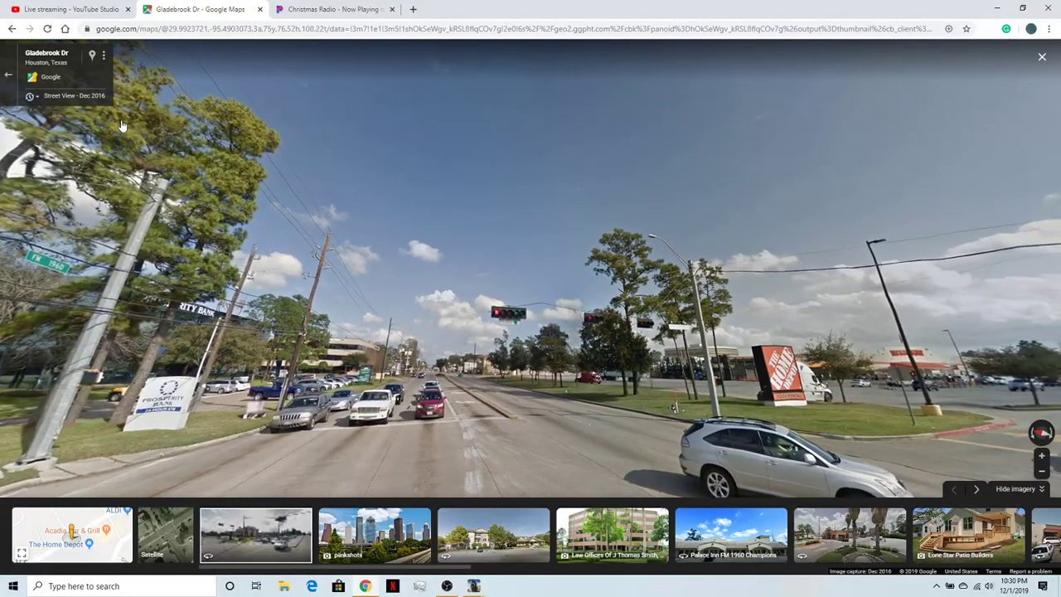
- Show the November 2007 Street View imagery and look around the intersection's traffic signals
left_click(101, 106)
left_click(130, 162)
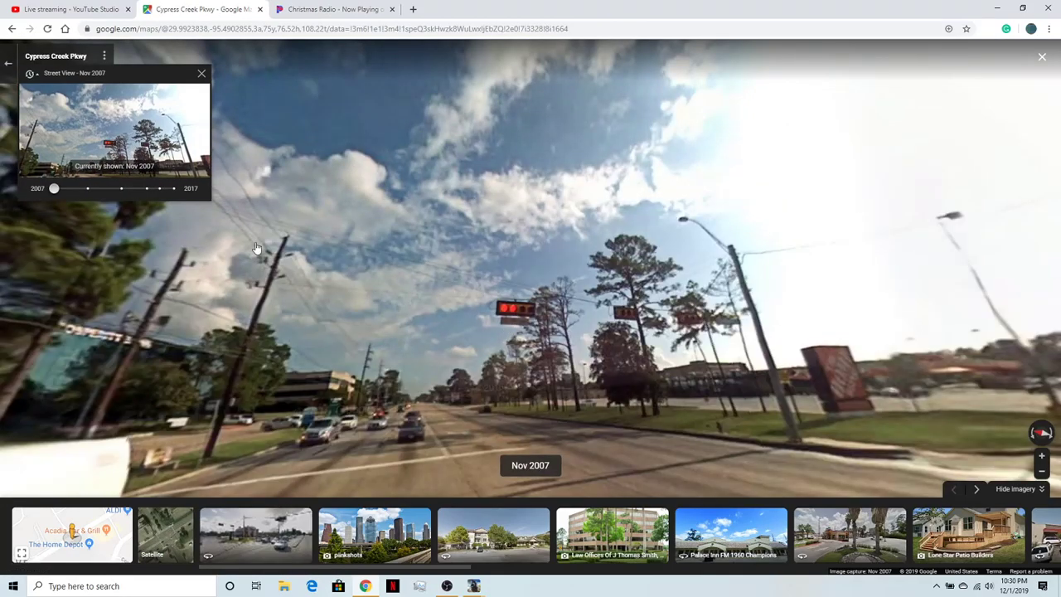
left_click(121, 211)
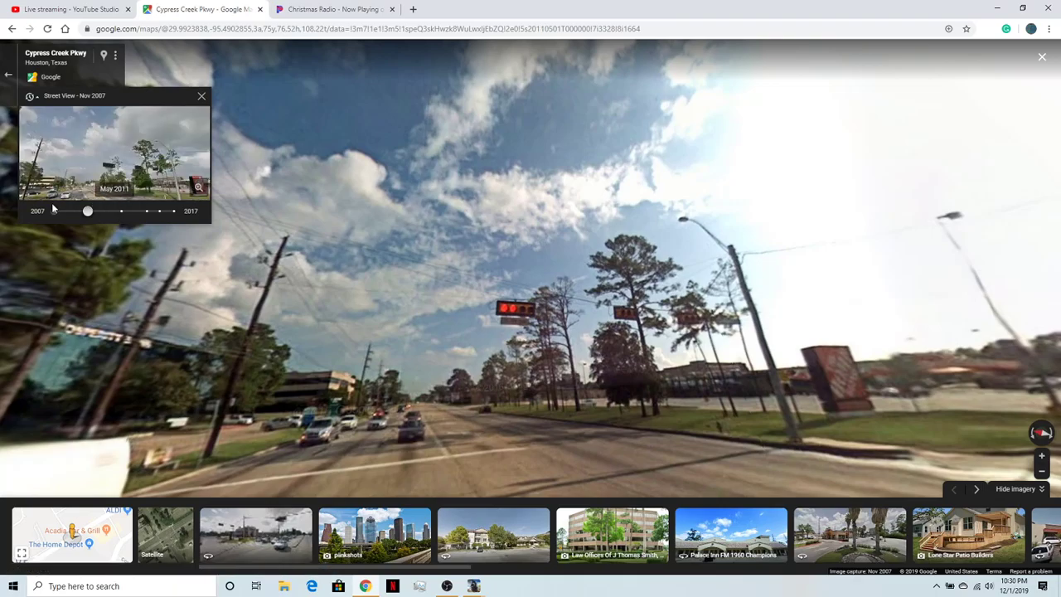
left_click_drag(641, 383, 533, 372)
left_click_drag(728, 400, 389, 378)
left_click_drag(751, 380, 559, 338)
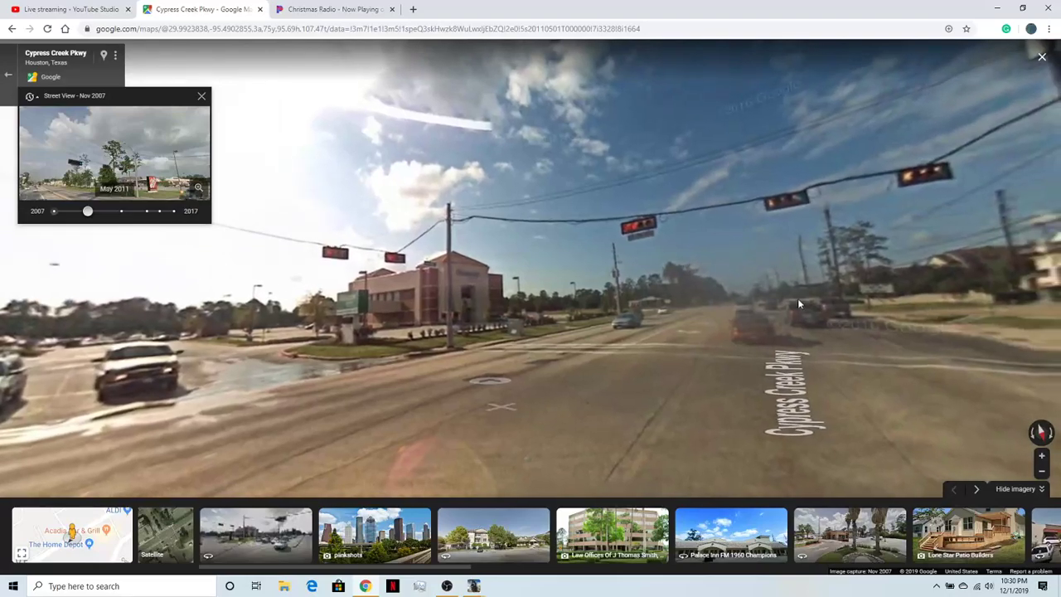
left_click_drag(755, 282, 382, 218)
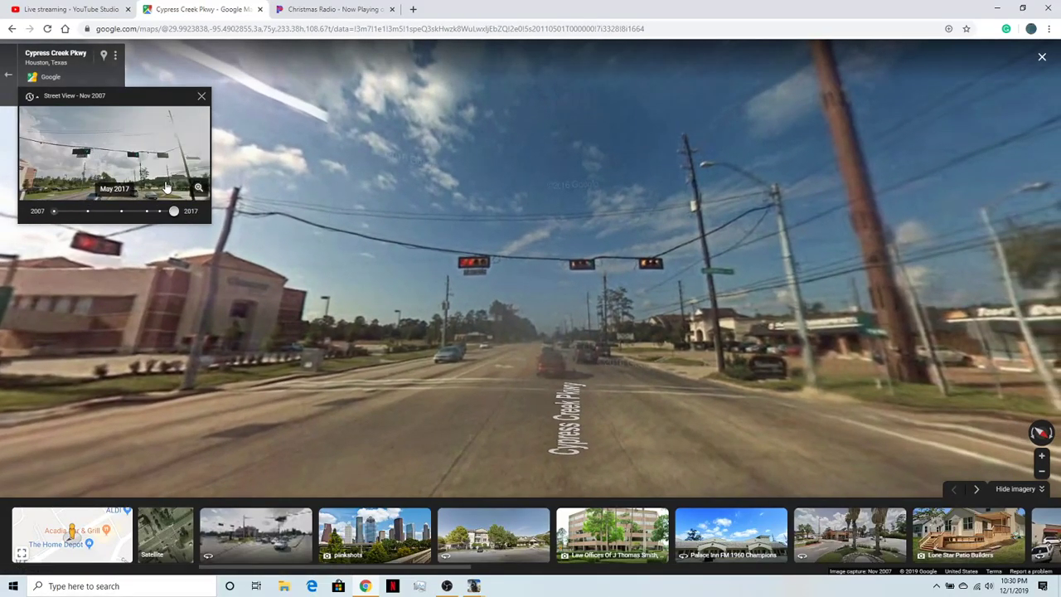
- Show the May 2017 Street View imagery and inspect the signals, poles and street signs around the intersection
left_click(166, 188)
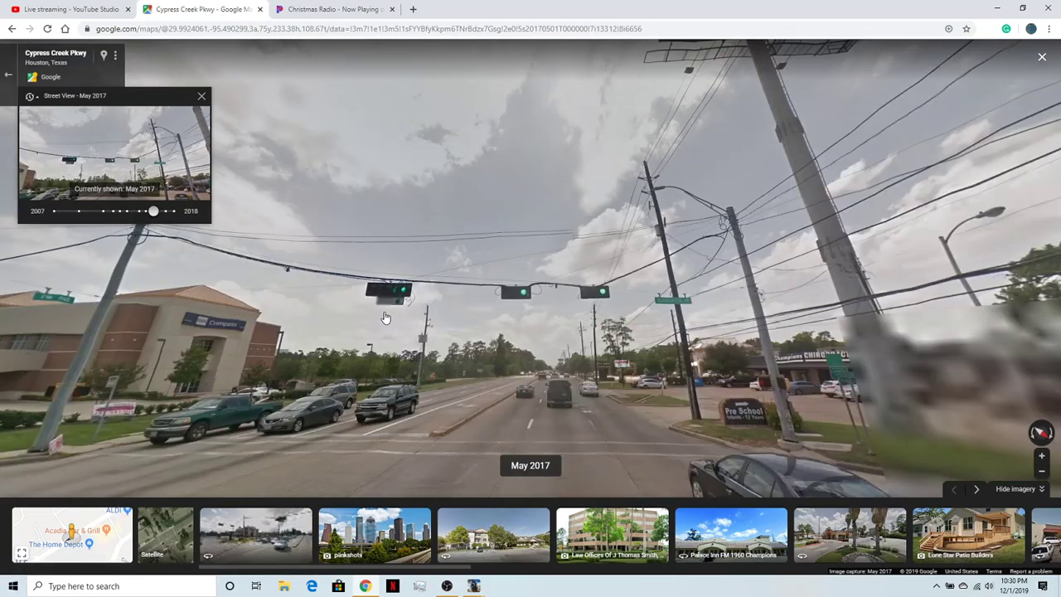
scroll(385, 317, "up", 3)
left_click_drag(385, 362, 829, 303)
left_click_drag(690, 363, 926, 351)
left_click_drag(787, 365, 937, 314)
left_click_drag(775, 350, 209, 333)
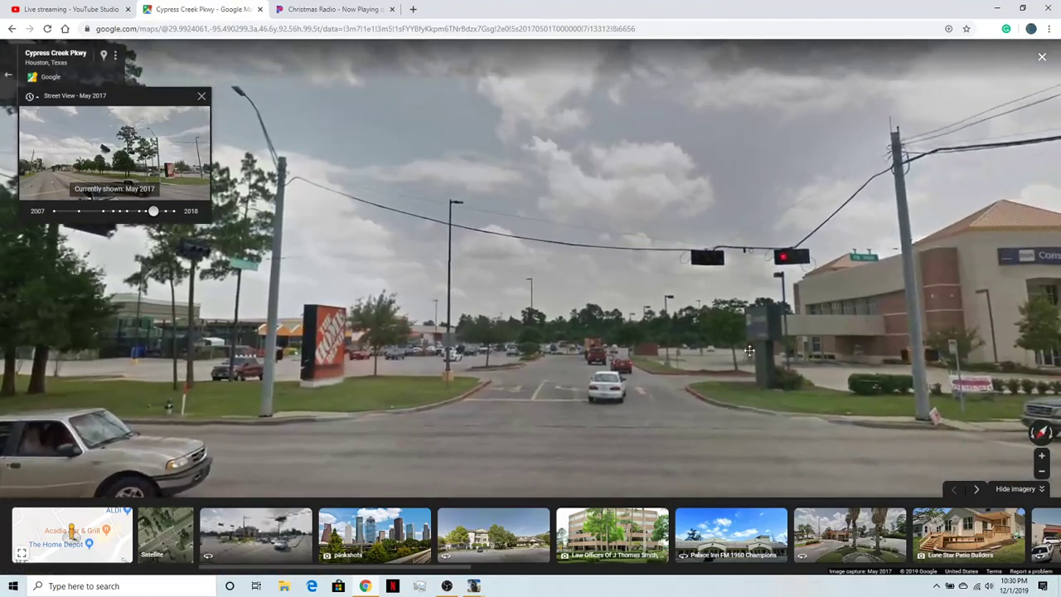
left_click_drag(759, 349, 147, 330)
left_click_drag(684, 307, 167, 279)
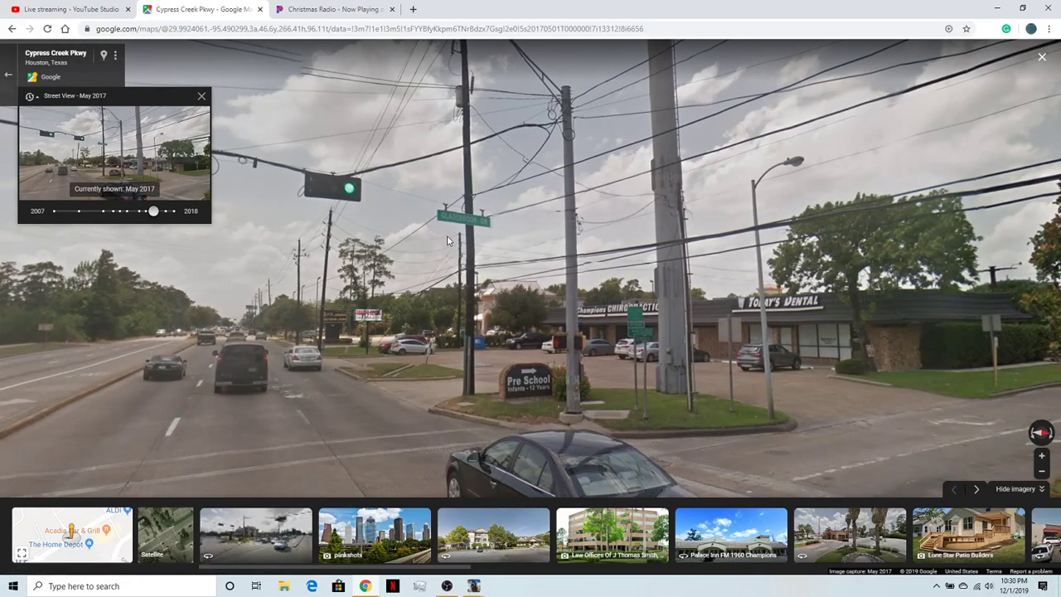
- Look across the May 2017 intersection to the Compass building, the queued traffic and the signals over Cypress Creek Pkwy
left_click_drag(364, 302, 593, 309)
left_click_drag(500, 343, 817, 399)
left_click_drag(474, 409, 651, 394)
left_click_drag(493, 381, 717, 388)
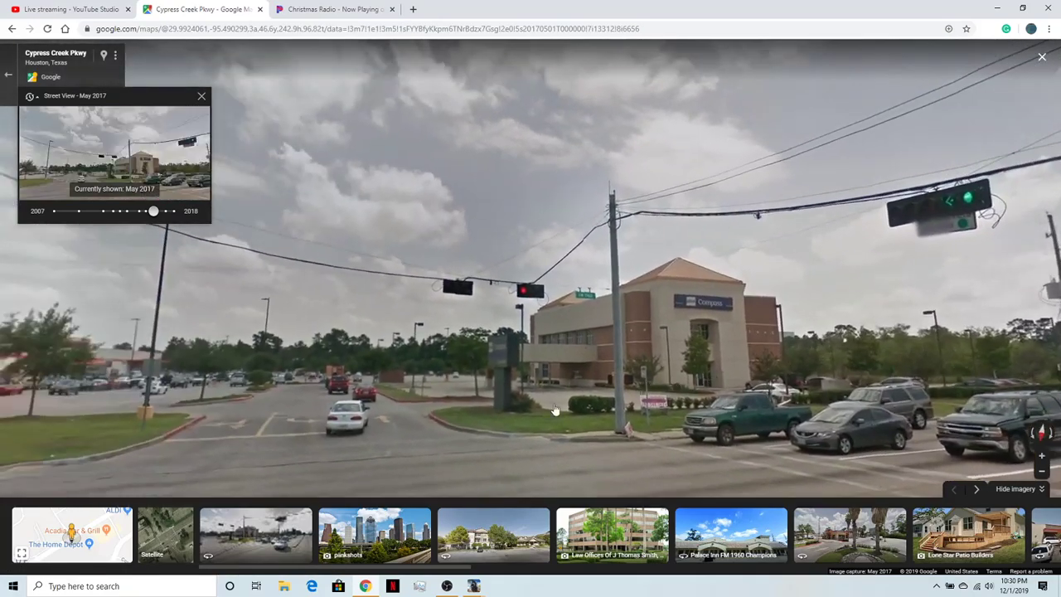
left_click_drag(208, 402, 178, 325)
left_click_drag(911, 286, 770, 283)
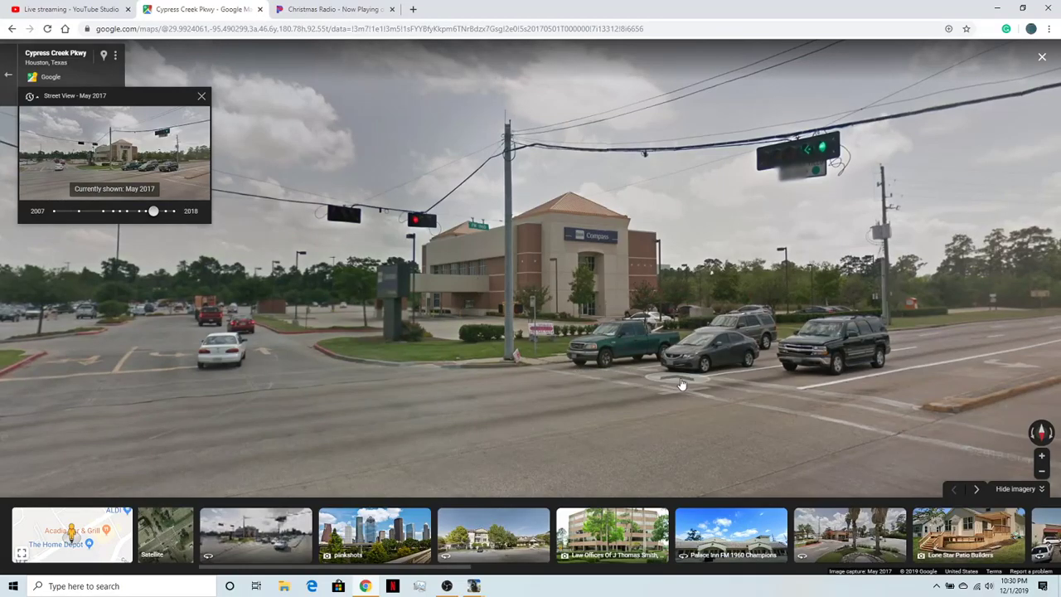
left_click_drag(428, 419, 348, 427)
left_click_drag(784, 384, 274, 419)
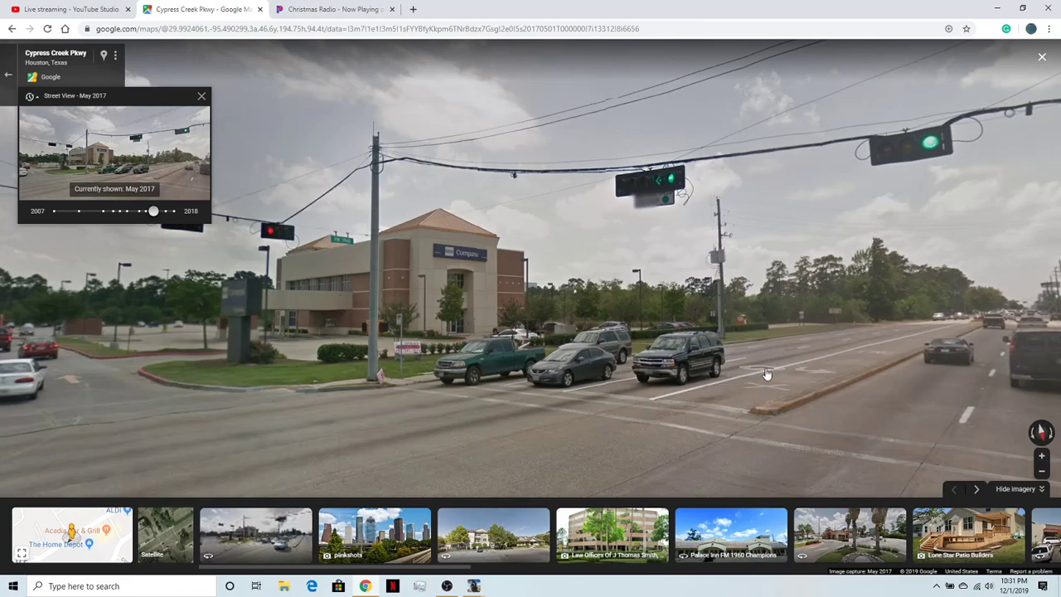
left_click_drag(766, 375, 530, 176)
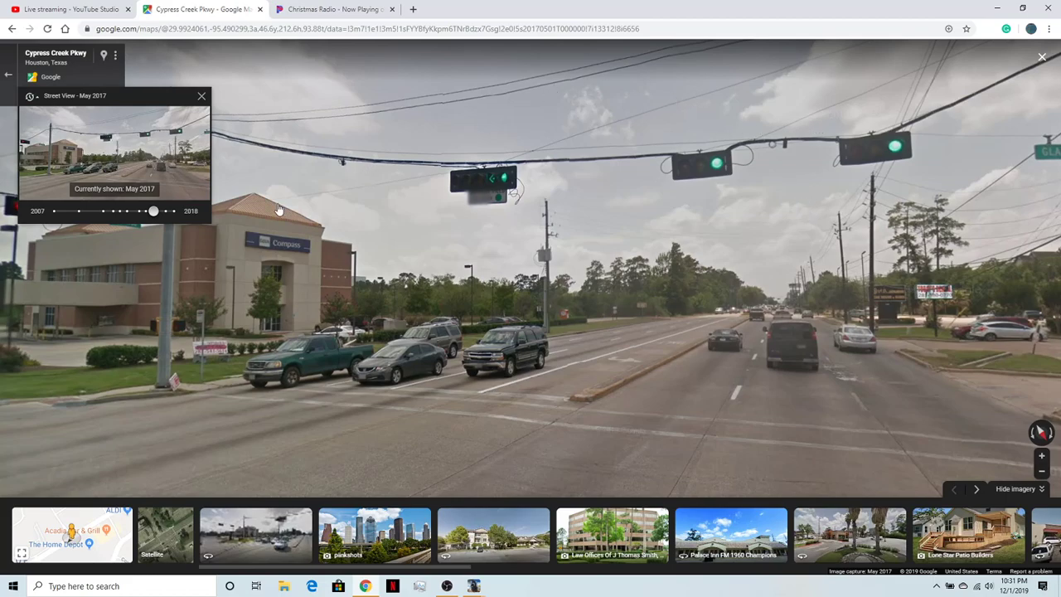
- Show the November 2018 Street View imagery and look around the intersection from the Home Depot sign to the Compass building
left_click(173, 210)
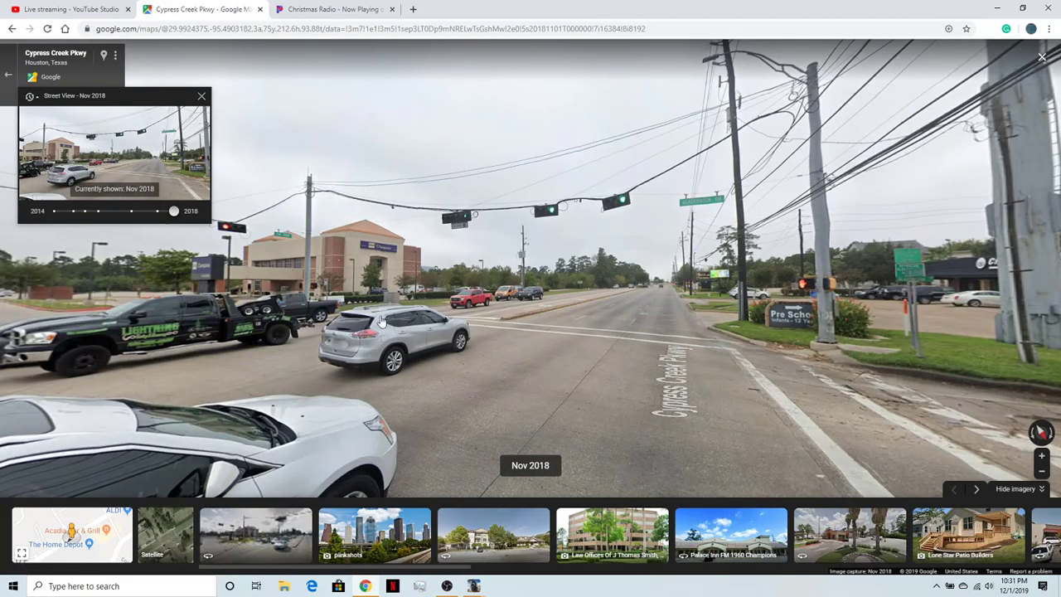
left_click_drag(382, 322, 530, 305)
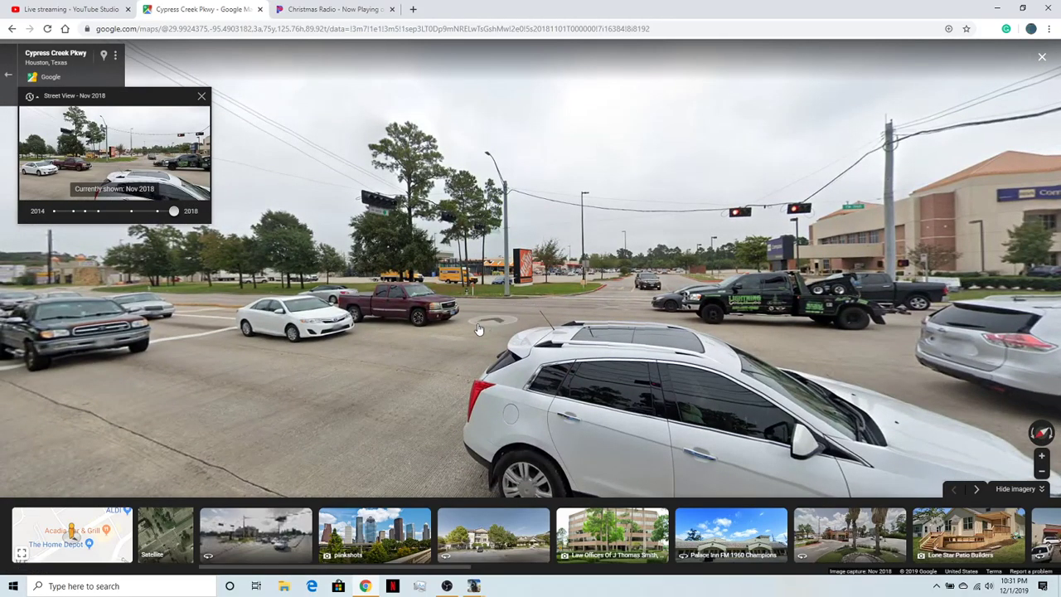
scroll(456, 260, "up", 2)
left_click_drag(456, 263, 318, 284)
left_click_drag(669, 290, 508, 316)
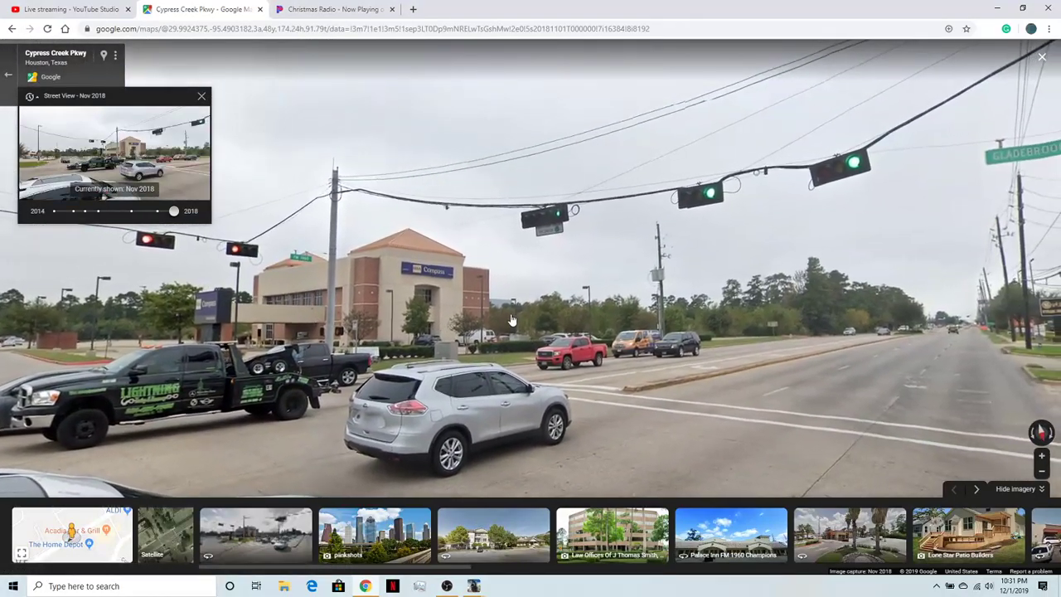
left_click_drag(526, 303, 623, 306)
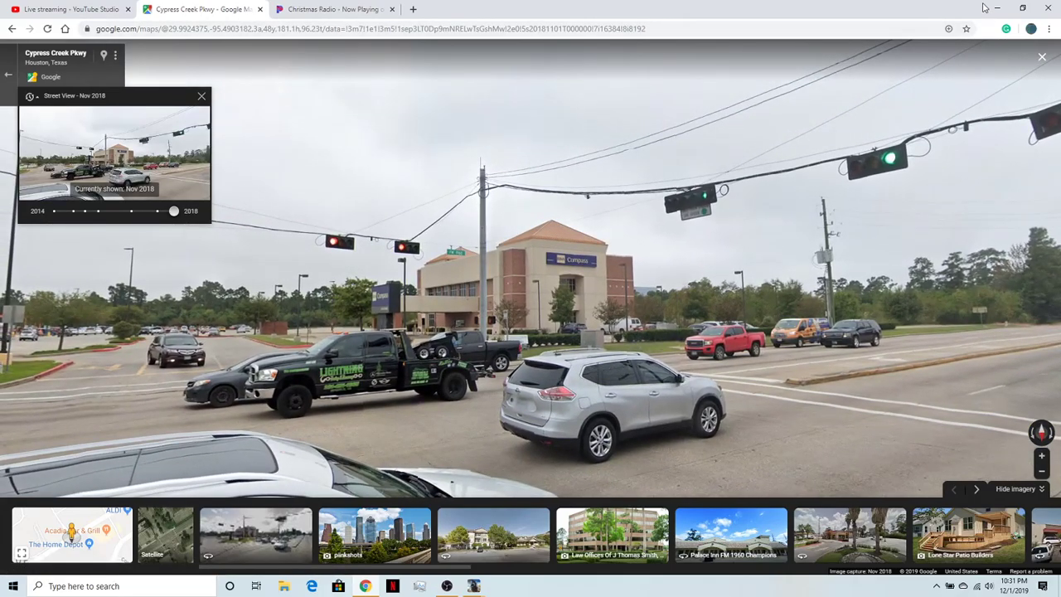
- Switch back to Trainz and inspect the highway, its utility poles and the empty ground alongside
left_click(447, 587)
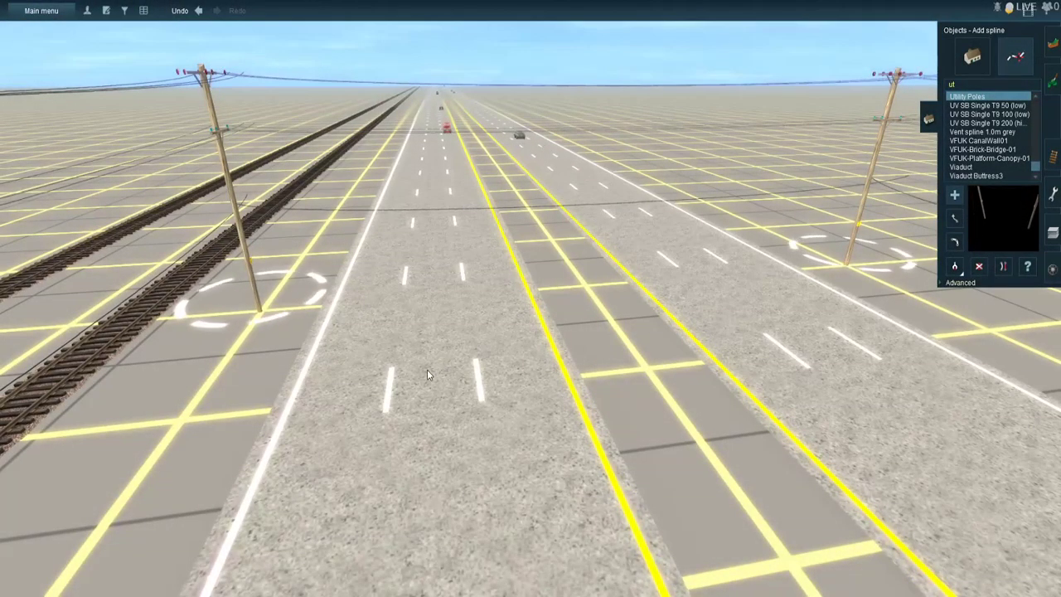
right_click(722, 335)
right_click(731, 269)
right_click(672, 194)
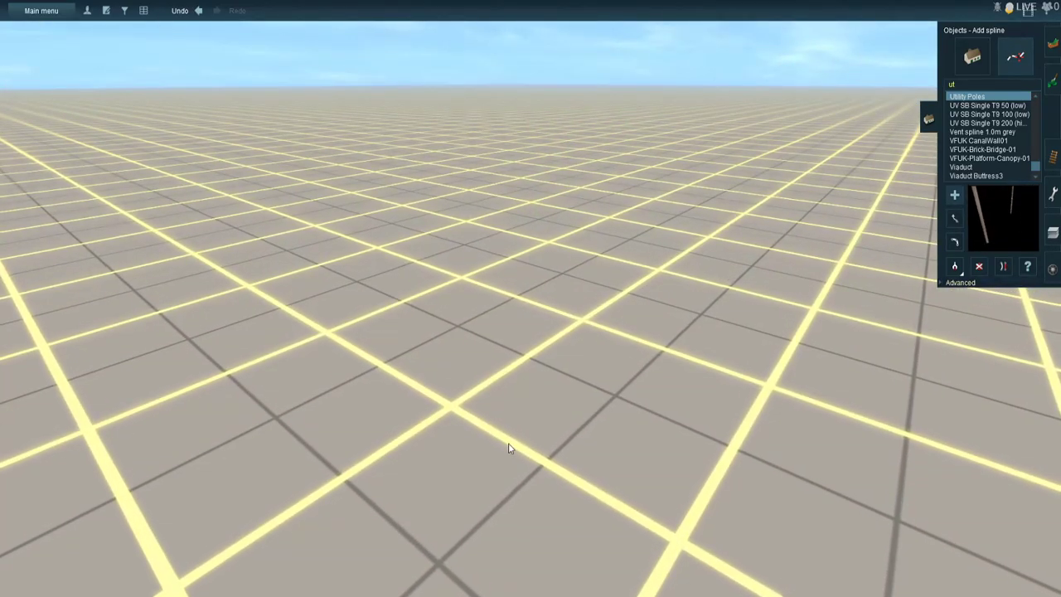
right_click(508, 444)
key("Left")
right_click(319, 415)
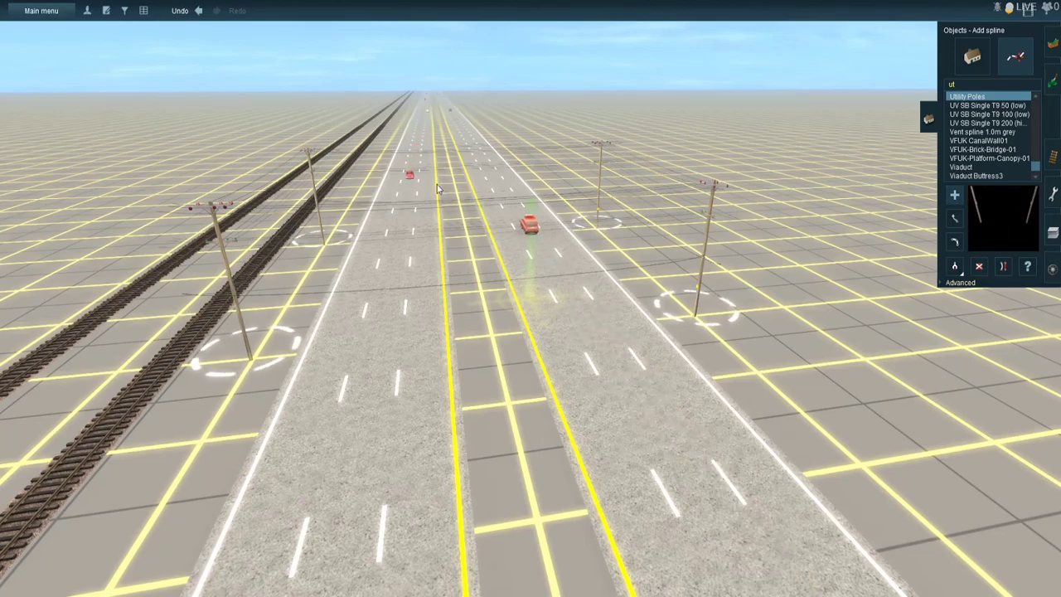
scroll(453, 247, "up", 1)
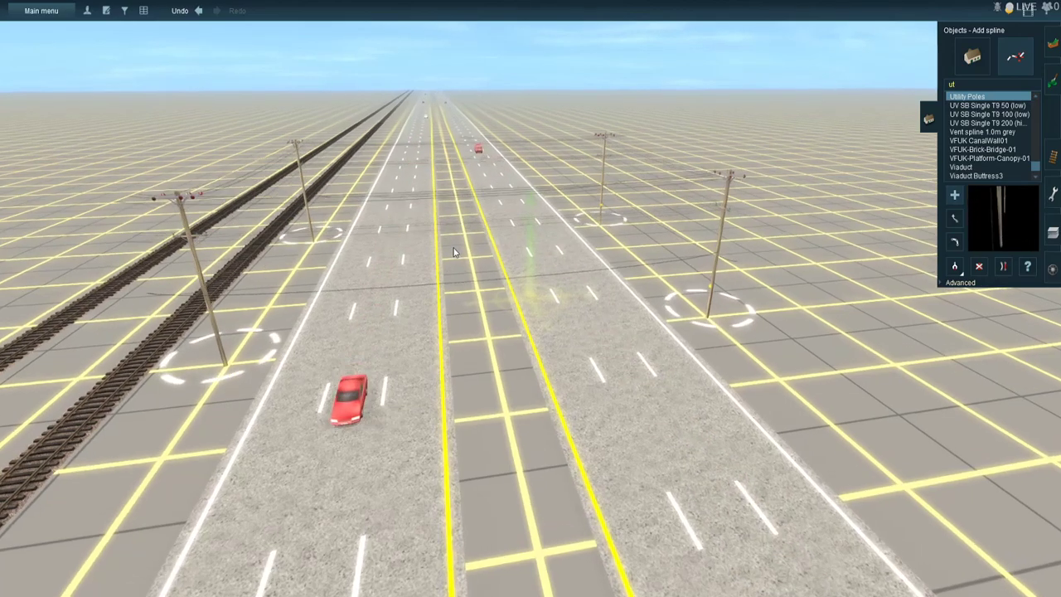
scroll(453, 252, "up", 2)
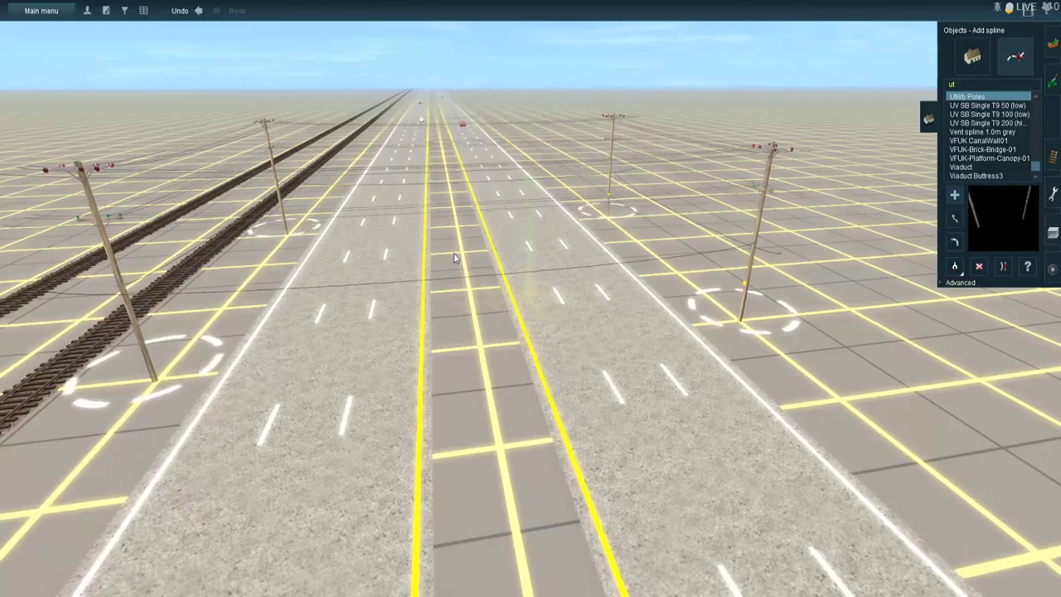
scroll(453, 253, "up", 3)
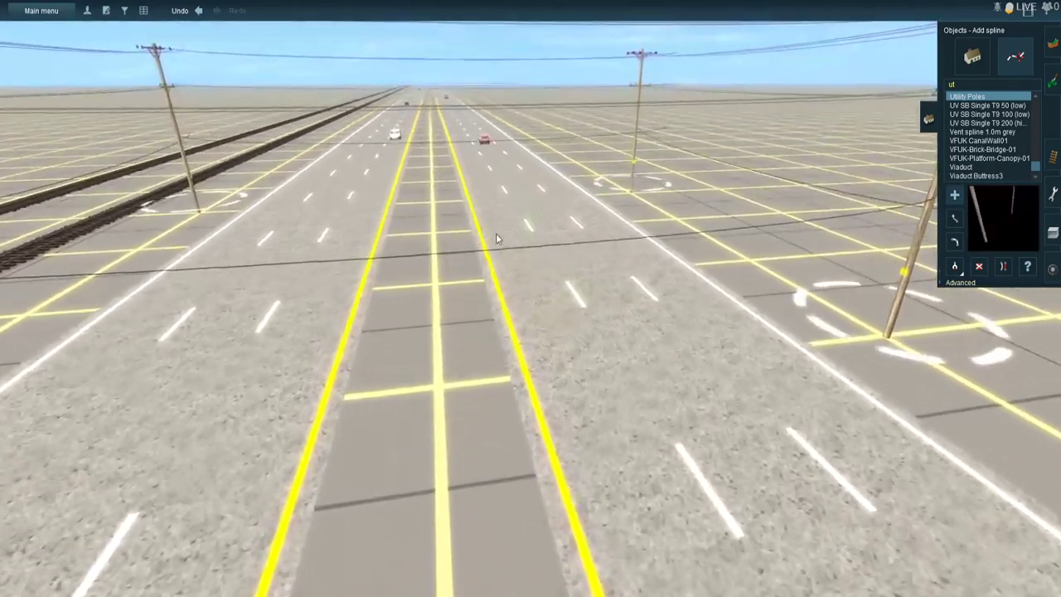
right_click(496, 235)
right_click(508, 253)
right_click(692, 260)
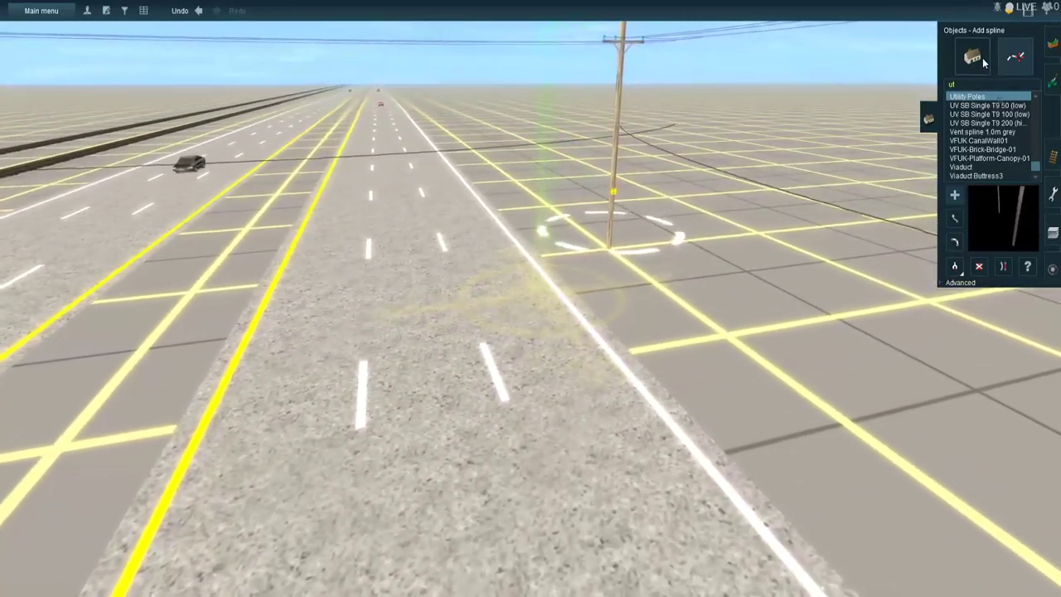
- Search the objects for "home" and place the Home depot store on the open ground beside the highway
left_click(980, 58)
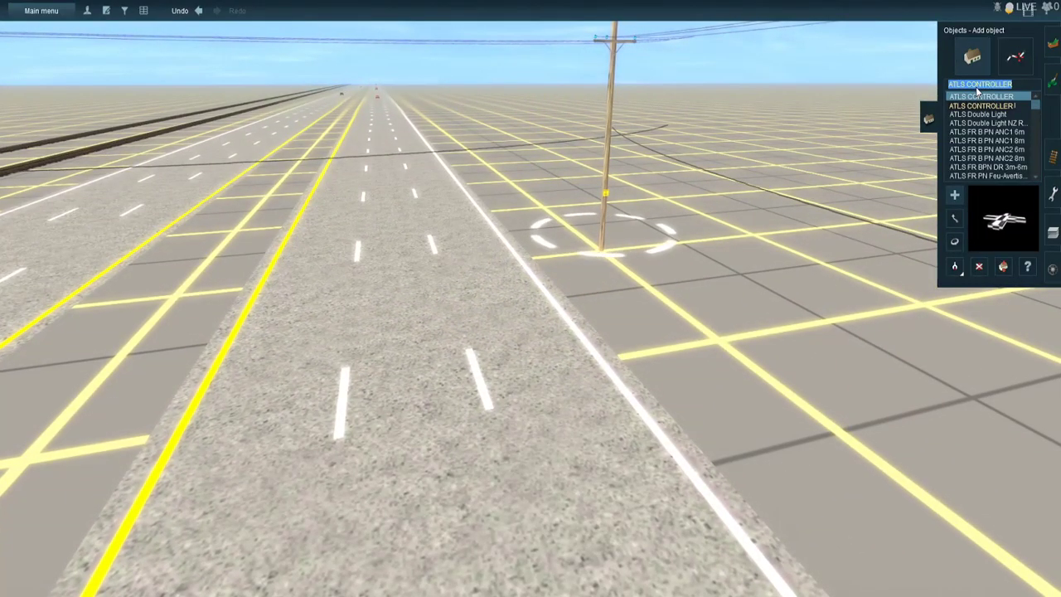
type("home")
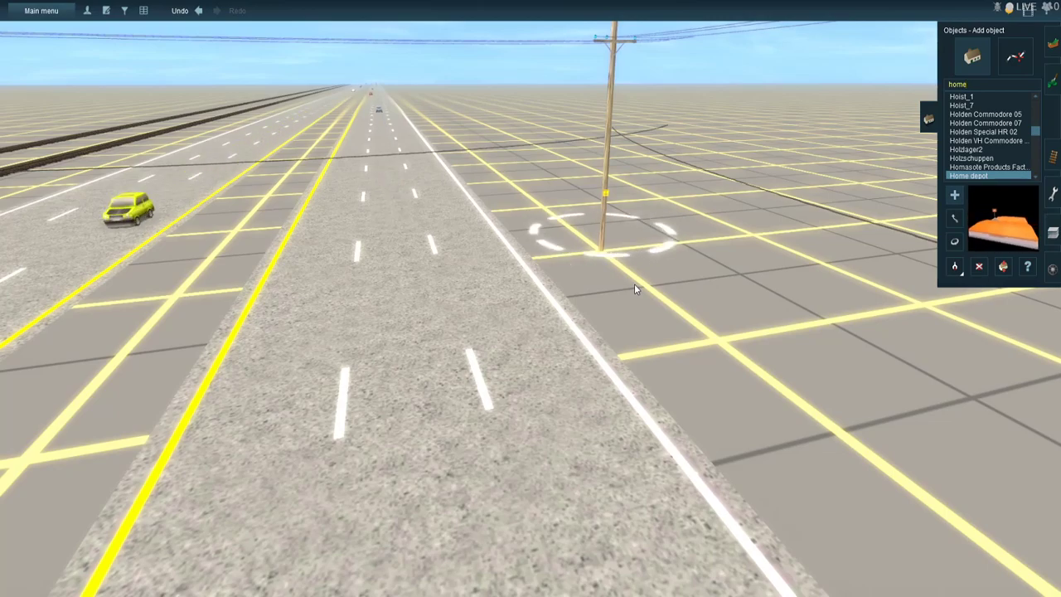
right_click(630, 286)
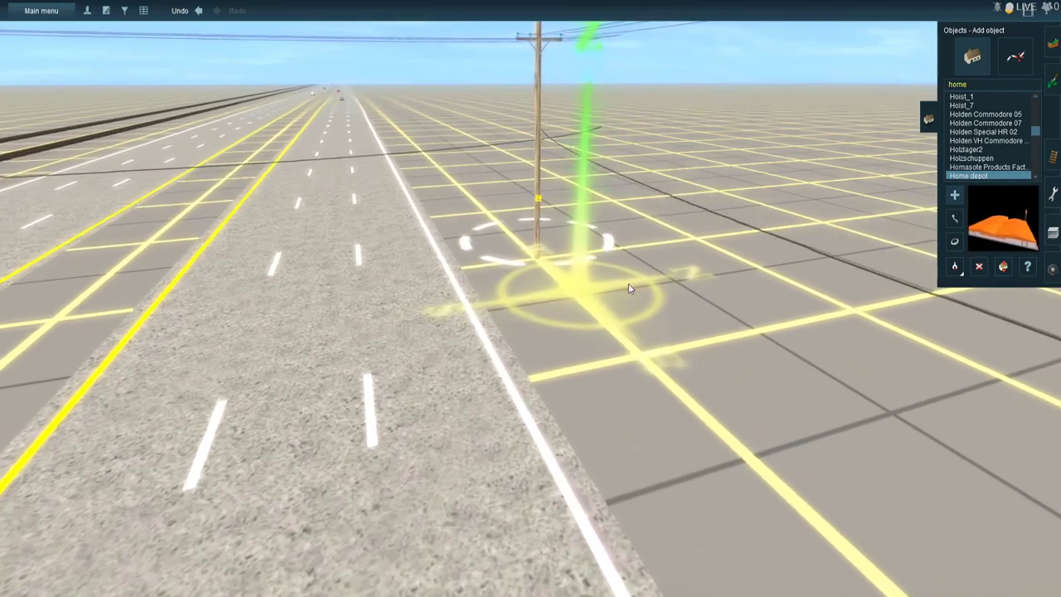
key("Right")
right_click(621, 225)
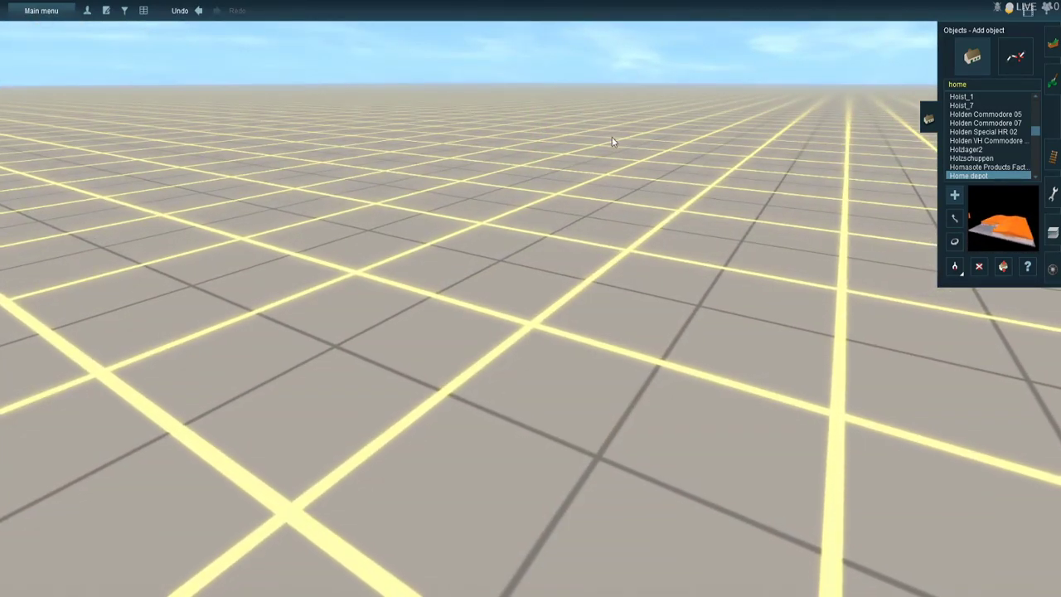
left_click(597, 141)
right_click(598, 142)
scroll(580, 326, "down", 5)
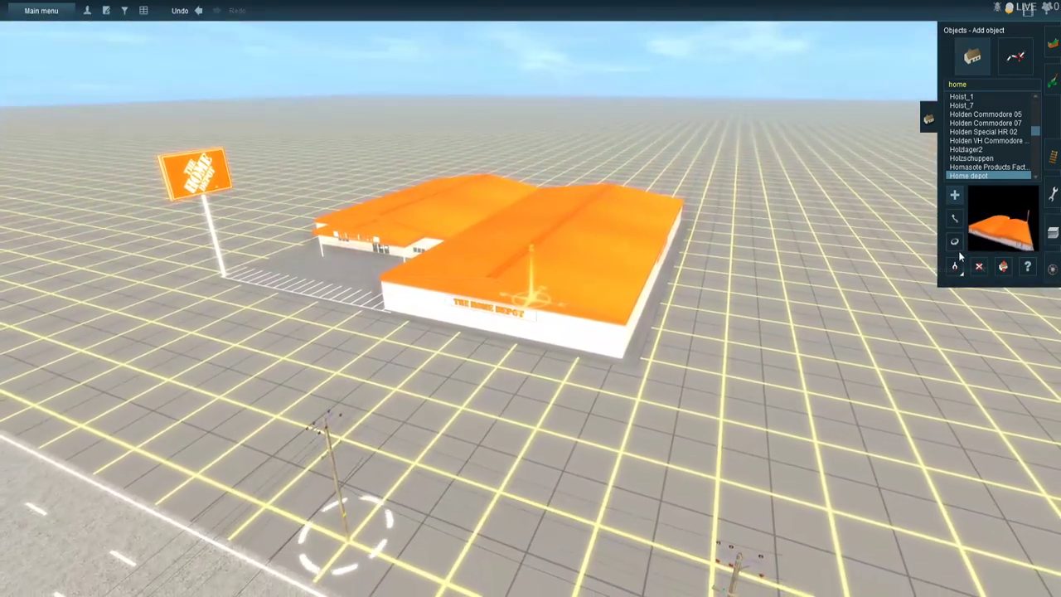
- Replace the Home depot store with a fresh copy and adjust its position farther back from the highway
key("r")
left_click_drag(471, 268, 465, 339)
left_click(979, 266)
left_click(622, 283)
left_click(954, 196)
left_click(453, 231)
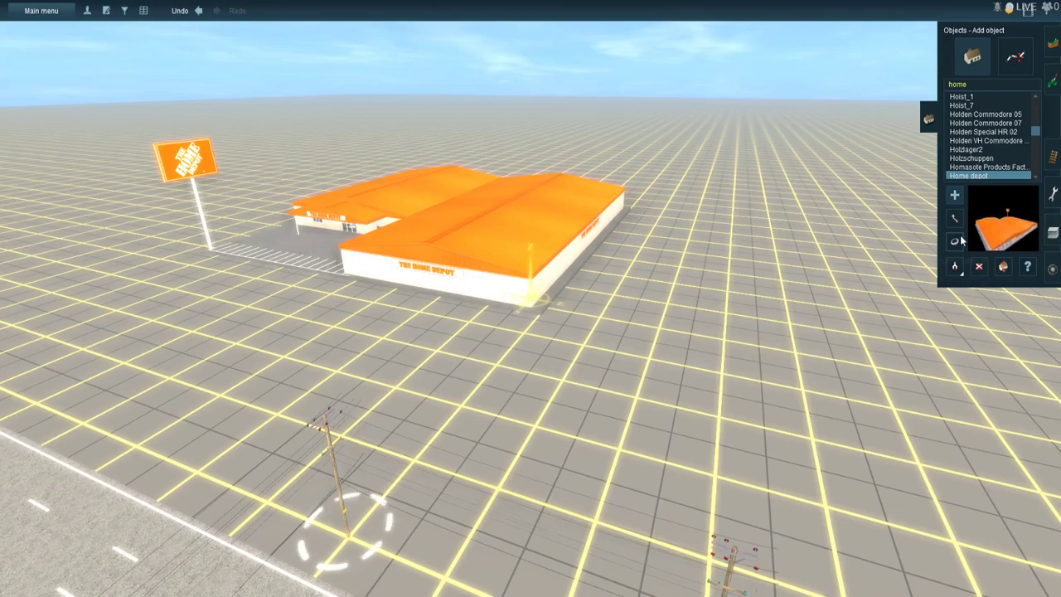
left_click_drag(530, 292, 522, 318)
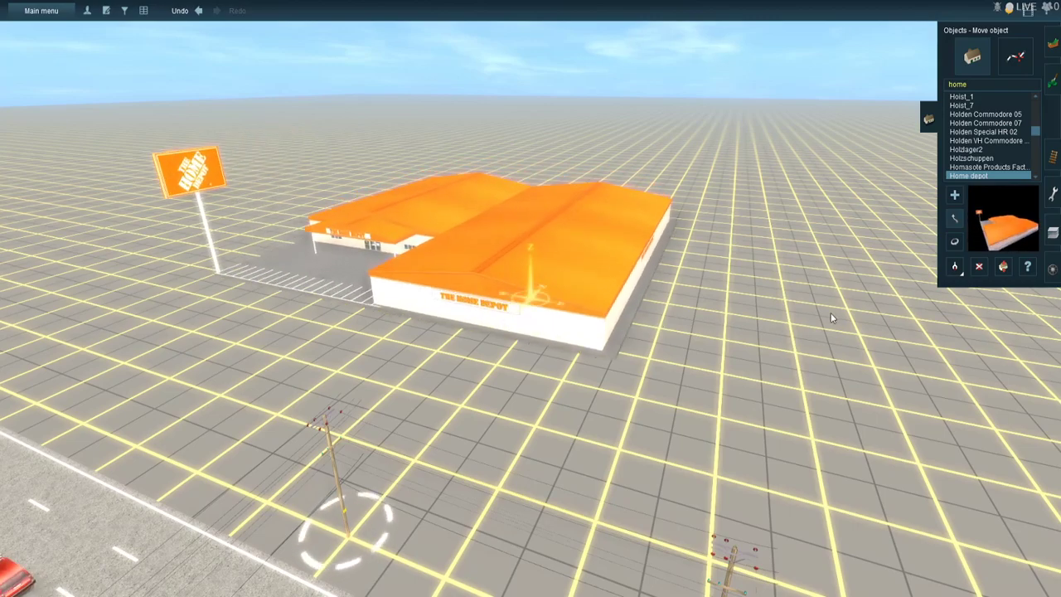
left_click_drag(616, 286, 615, 277)
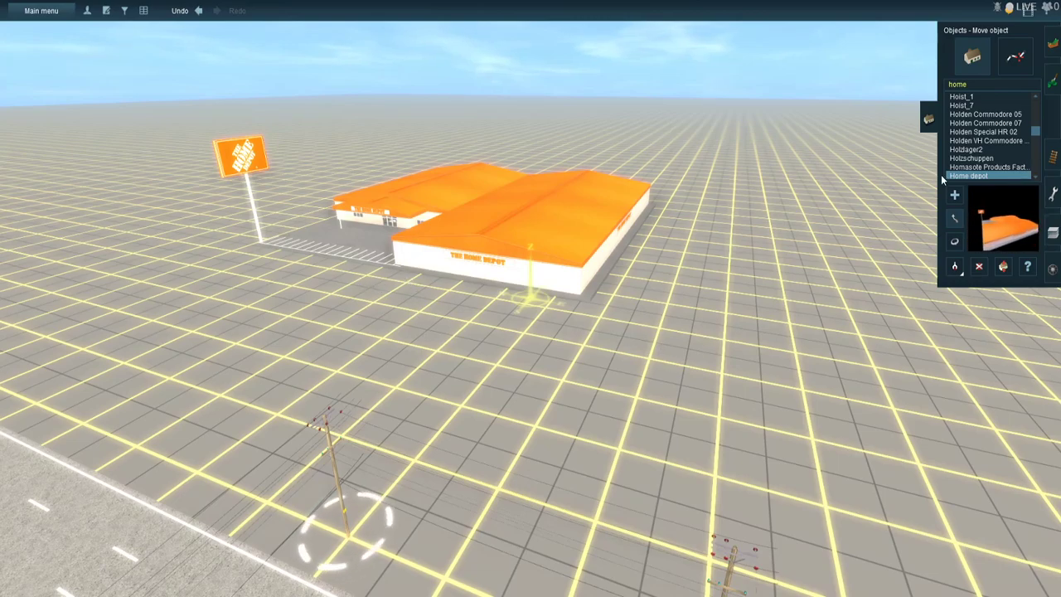
- Search the splines for "par" and select the second Parking Lot Double entry
left_click(1016, 56)
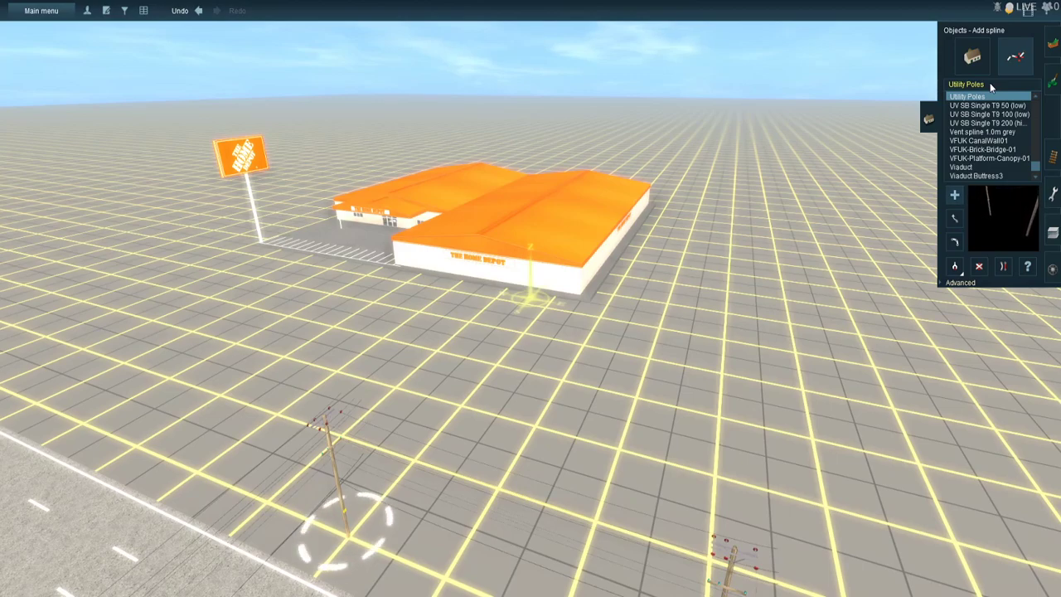
key("p")
double_click(990, 88)
left_click(993, 88)
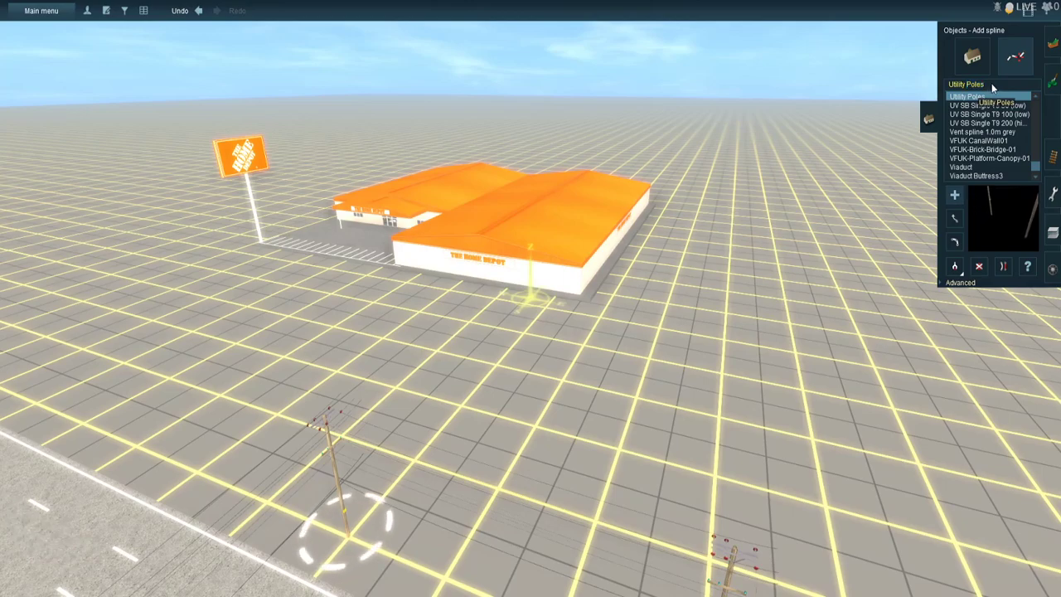
left_click_drag(993, 88, 916, 69)
type("p")
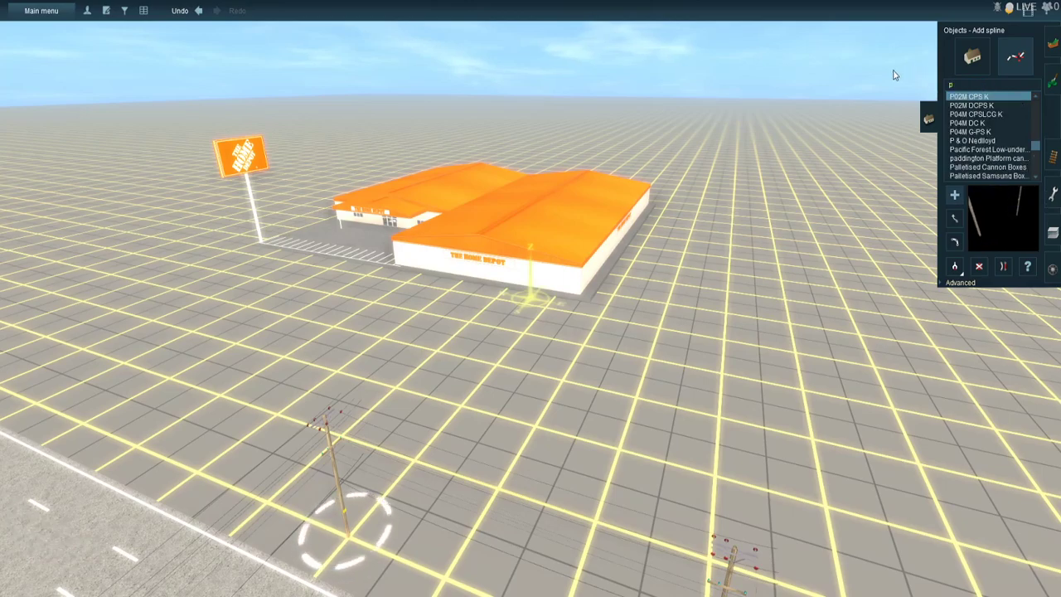
type("ar")
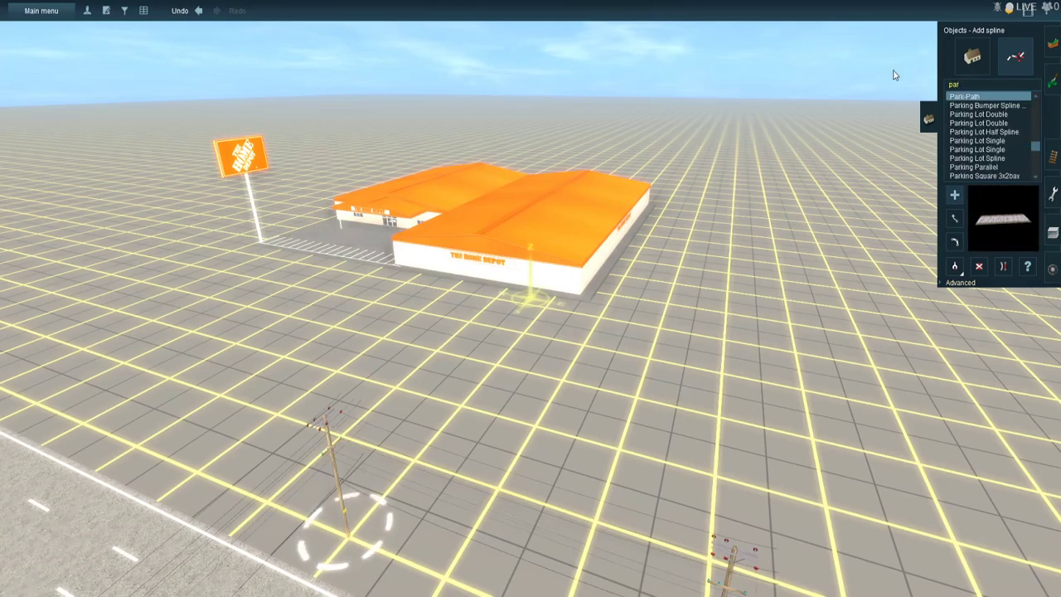
key("Down")
key("Down")
key("Down")
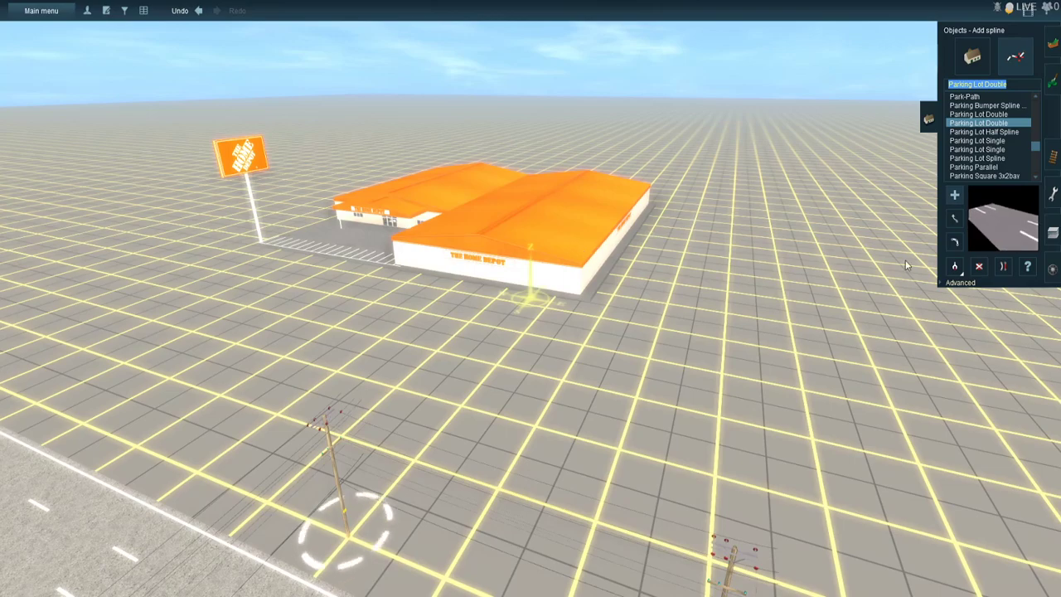
- Rotate the Home depot store so its parking area and pole sign face the highway side
left_click(973, 60)
left_click(954, 246)
left_click_drag(474, 247, 644, 294)
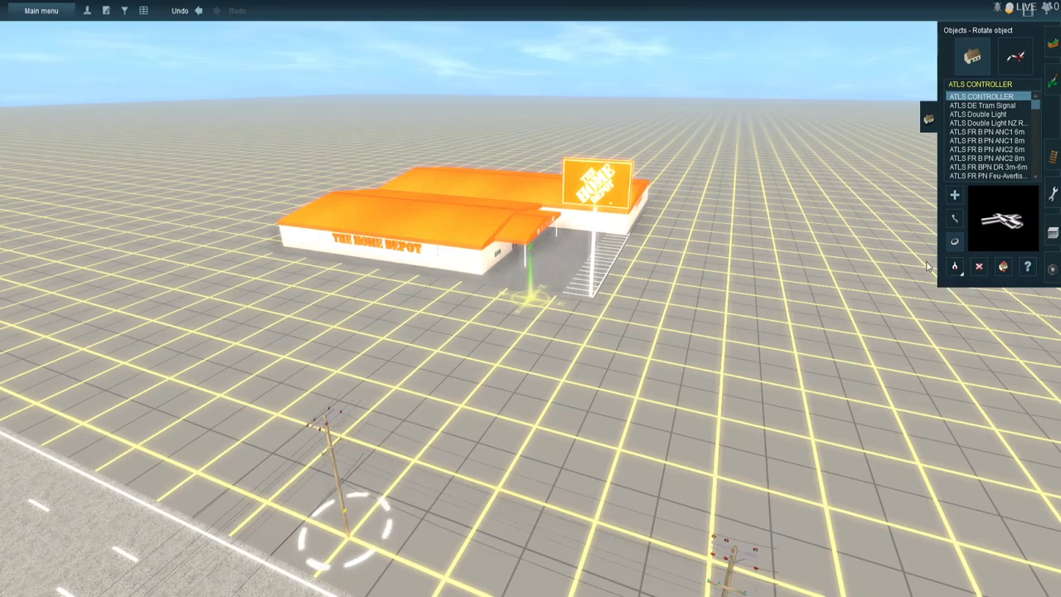
- Place the Home Depot 2 (center) -w- Nightmode building between the Home depot store and the highway
left_click(449, 264)
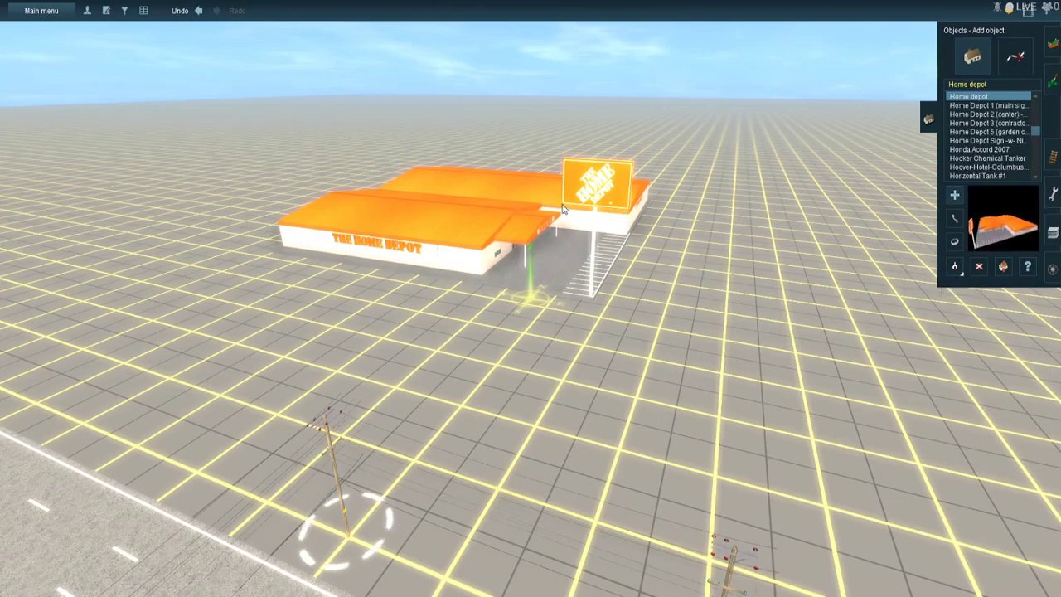
left_click(999, 107)
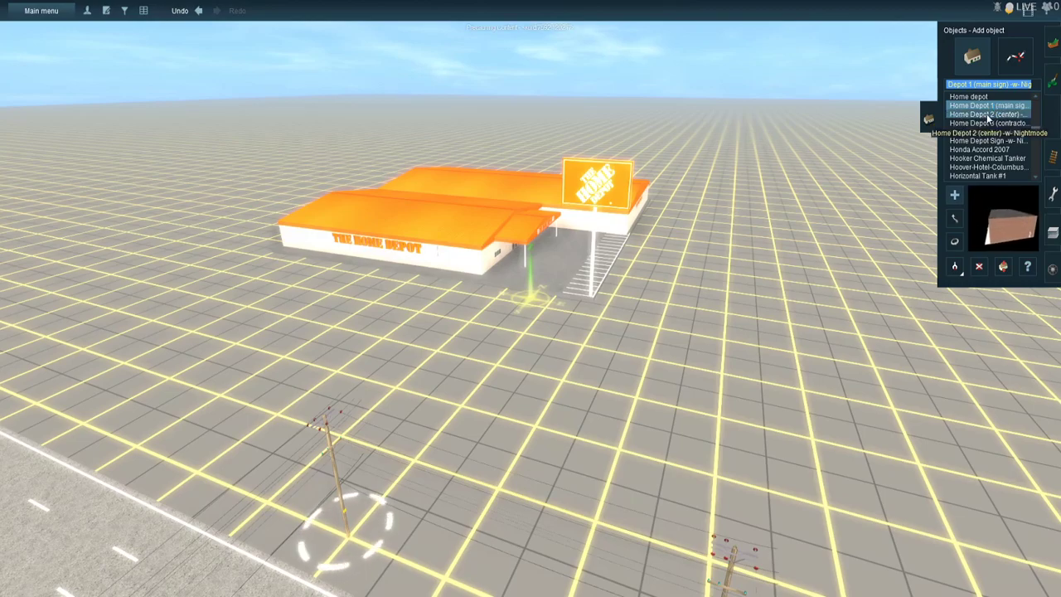
left_click(990, 114)
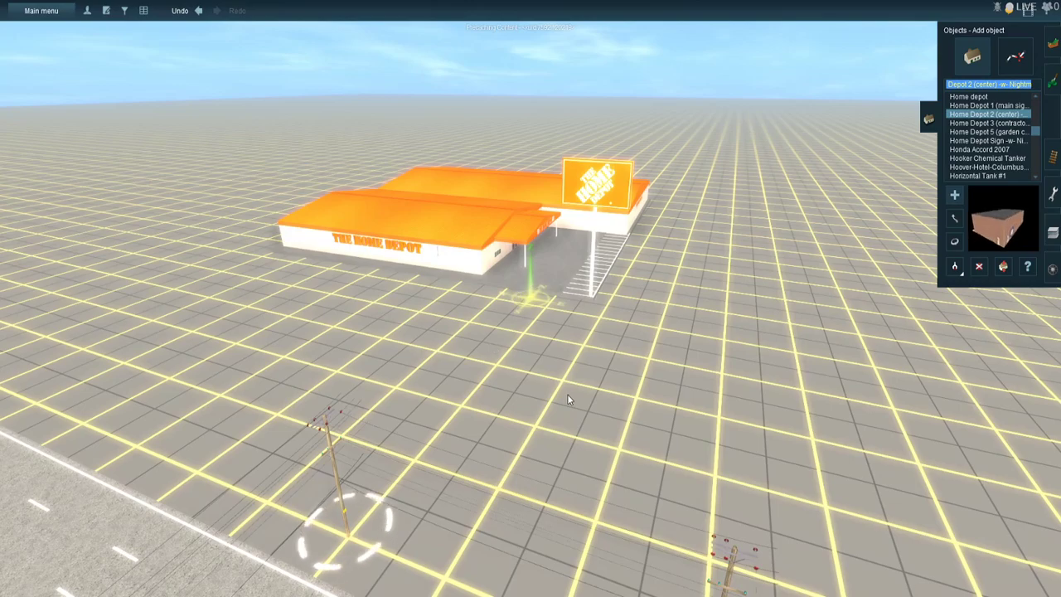
left_click(519, 424)
key("Down")
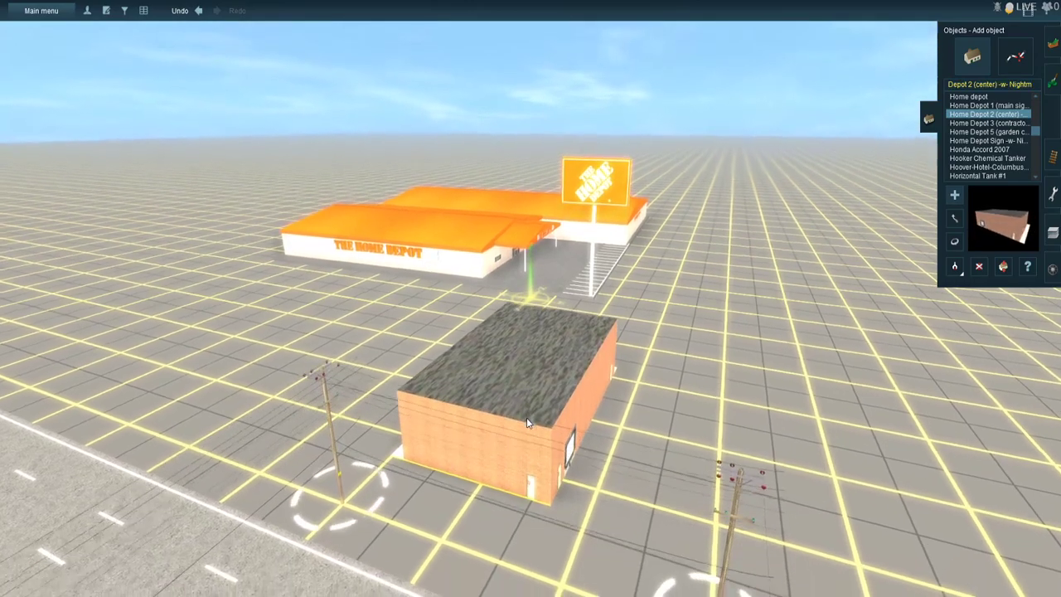
- Move the brick center building back toward the store and rotate its entrance side toward the highway
left_click(954, 219)
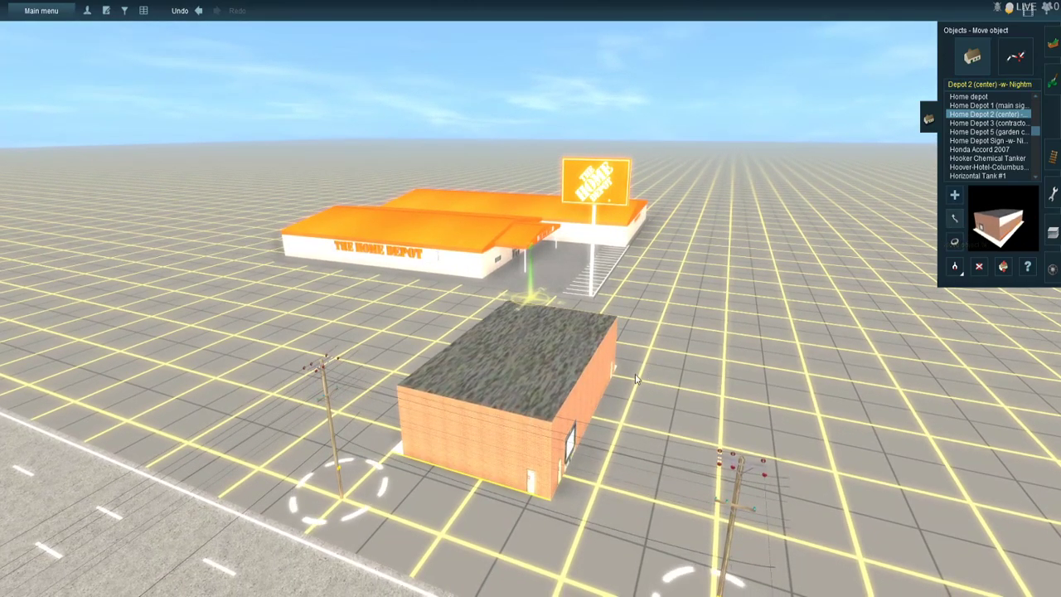
left_click_drag(559, 359, 562, 337)
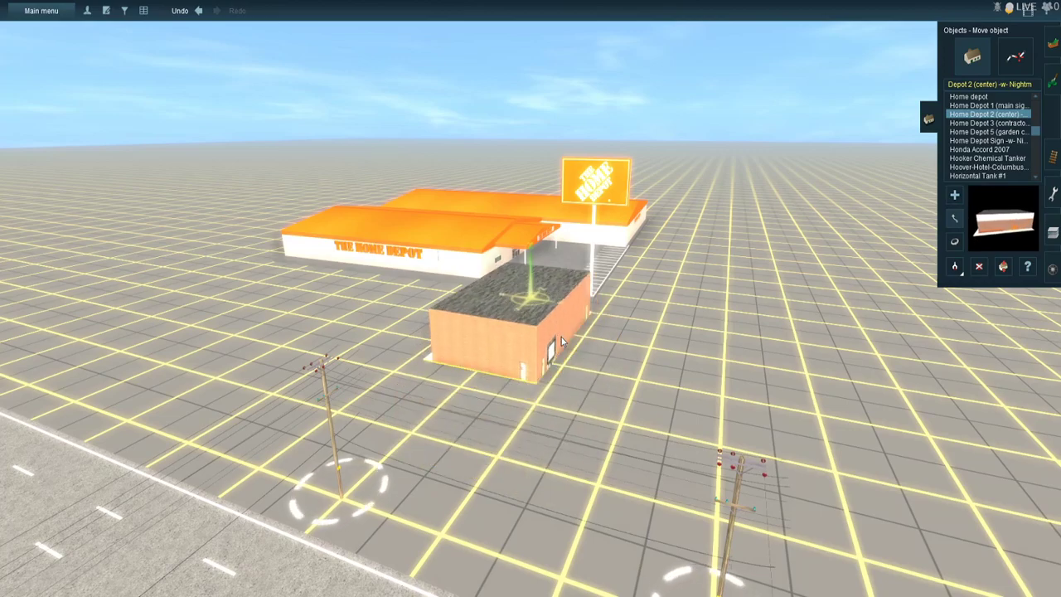
left_click(954, 241)
left_click_drag(531, 344, 746, 363)
- Delete the brick center building and the original Home depot store with its attached parking area and pole sign
left_click(979, 266)
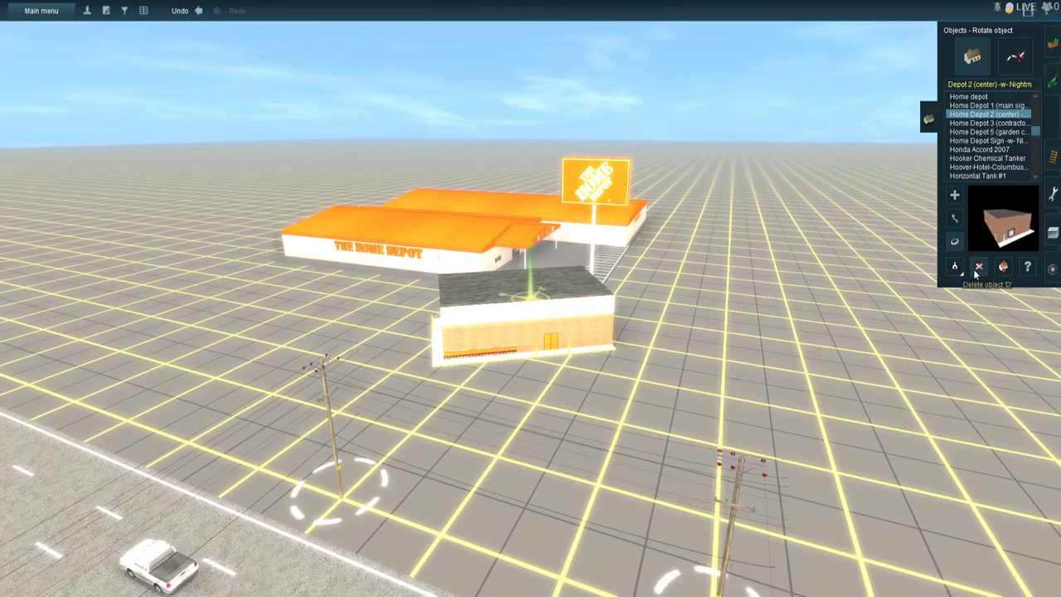
left_click(578, 340)
left_click(987, 105)
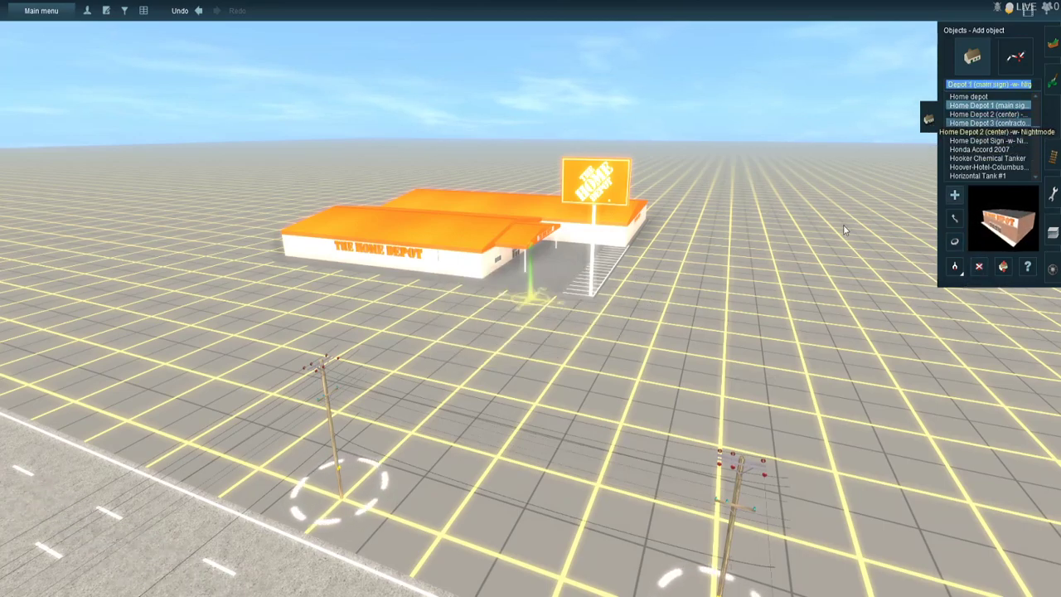
right_click(701, 243)
right_click(362, 377)
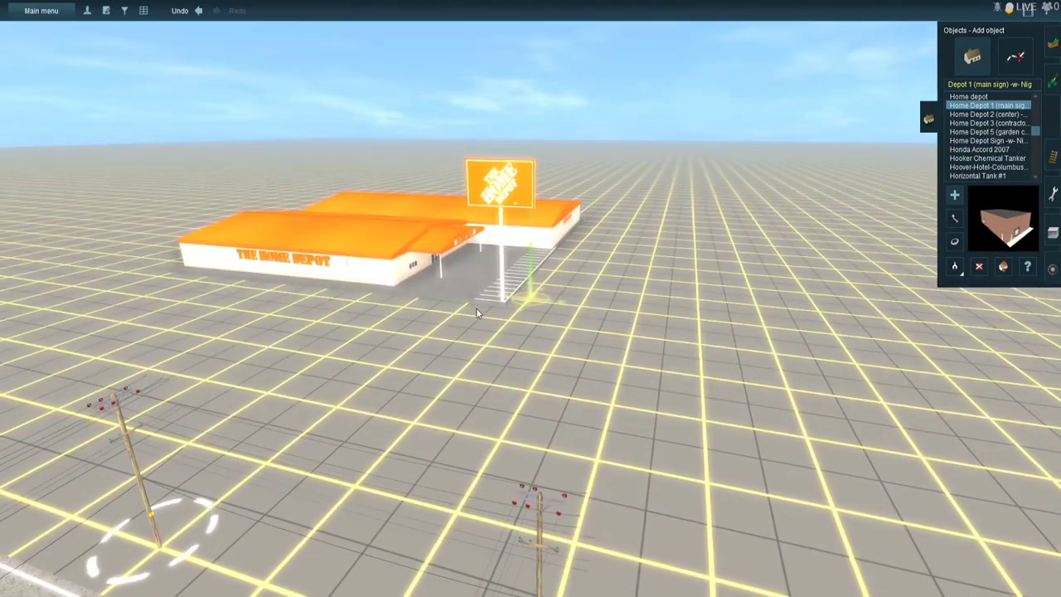
key("Left")
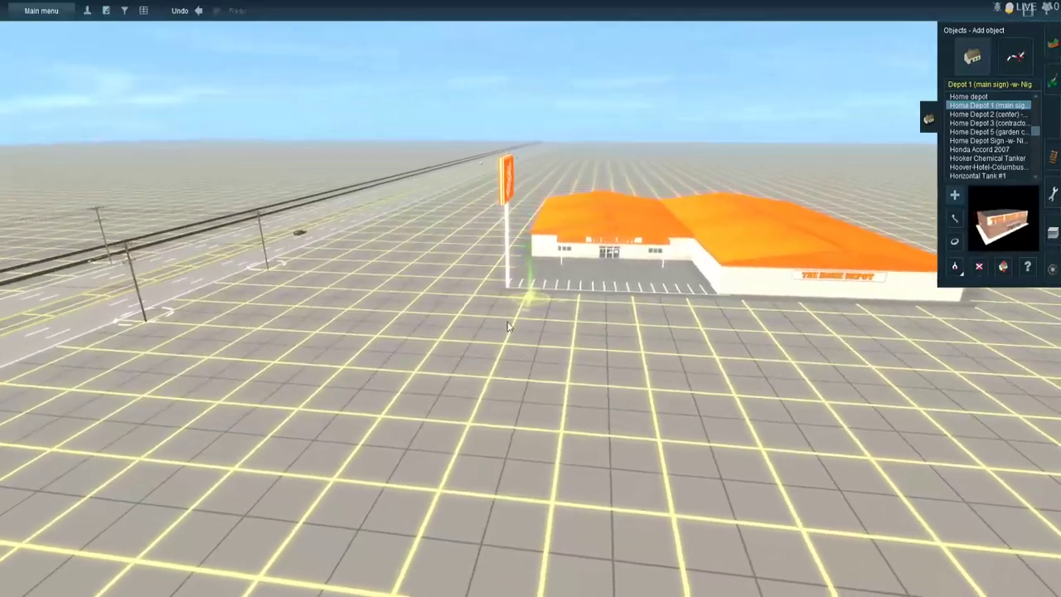
left_click(976, 267)
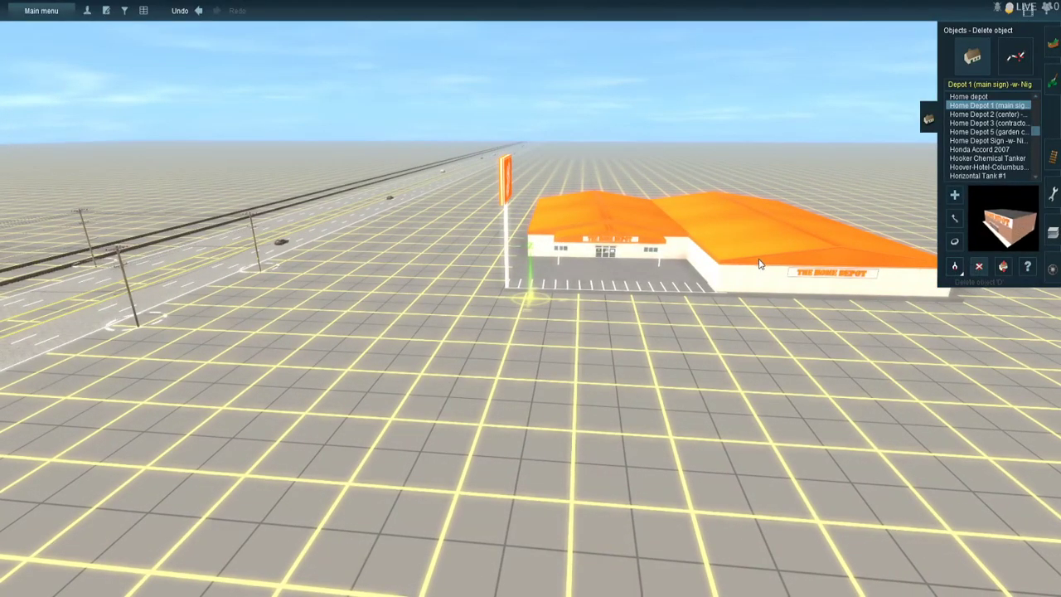
left_click(758, 260)
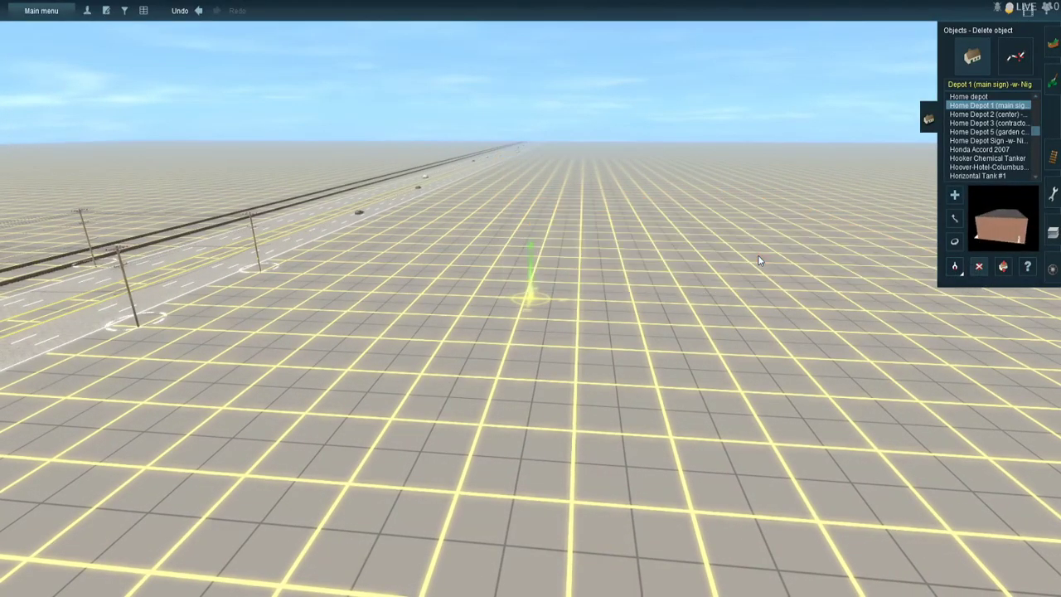
- Place the Home Depot 1 (main sign) building on the open ground beside the highway and rotate it 180 degrees
right_click(690, 263)
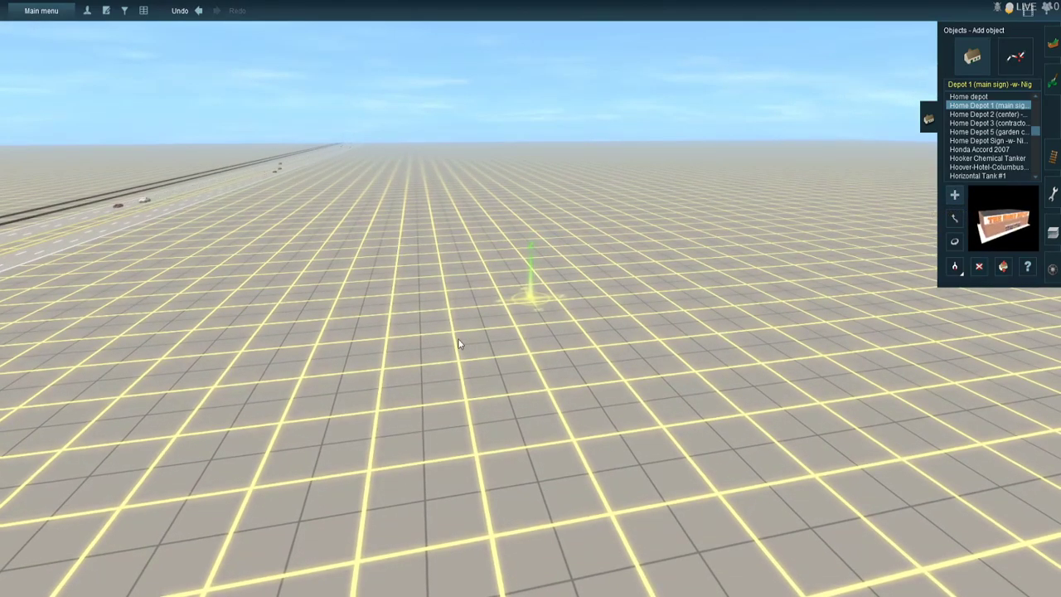
left_click(491, 390)
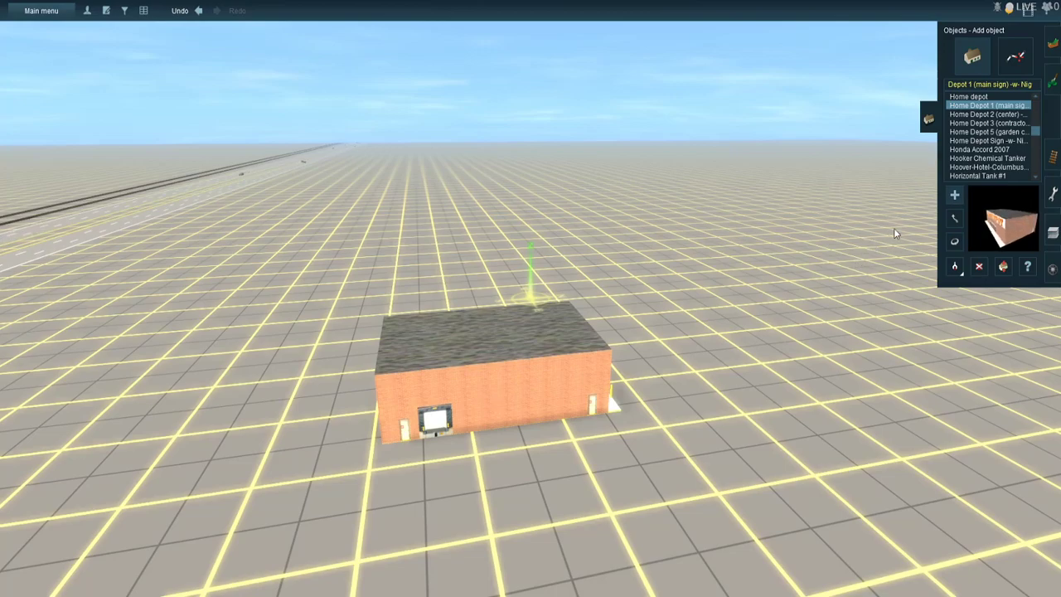
left_click_drag(551, 360, 253, 375)
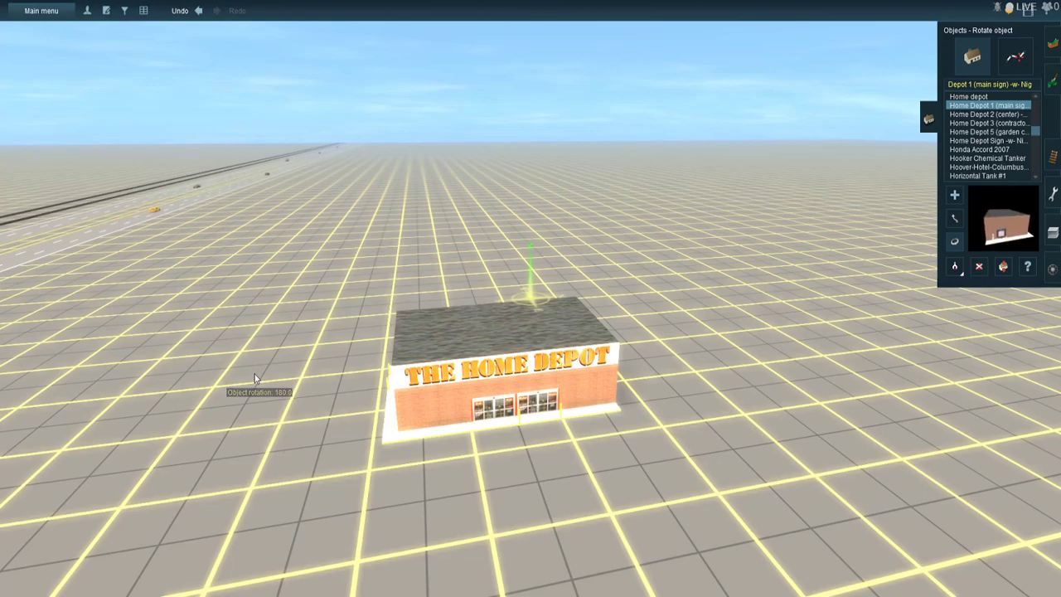
- Add the Home Depot 2 (center) building, rotate it about 180 degrees, and move it flush against the main sign building's side
left_click(974, 115)
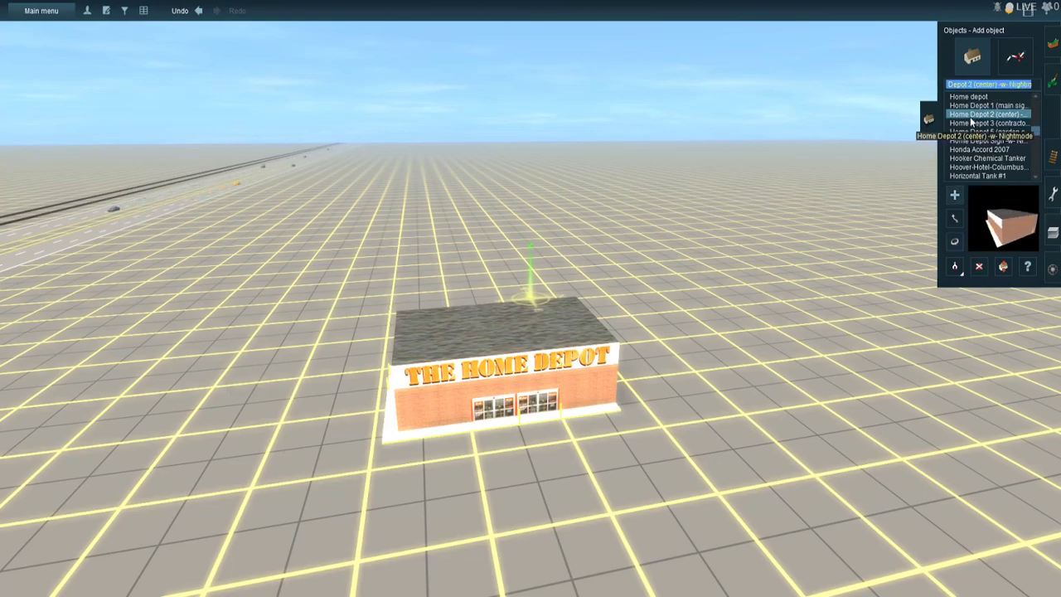
left_click(638, 387)
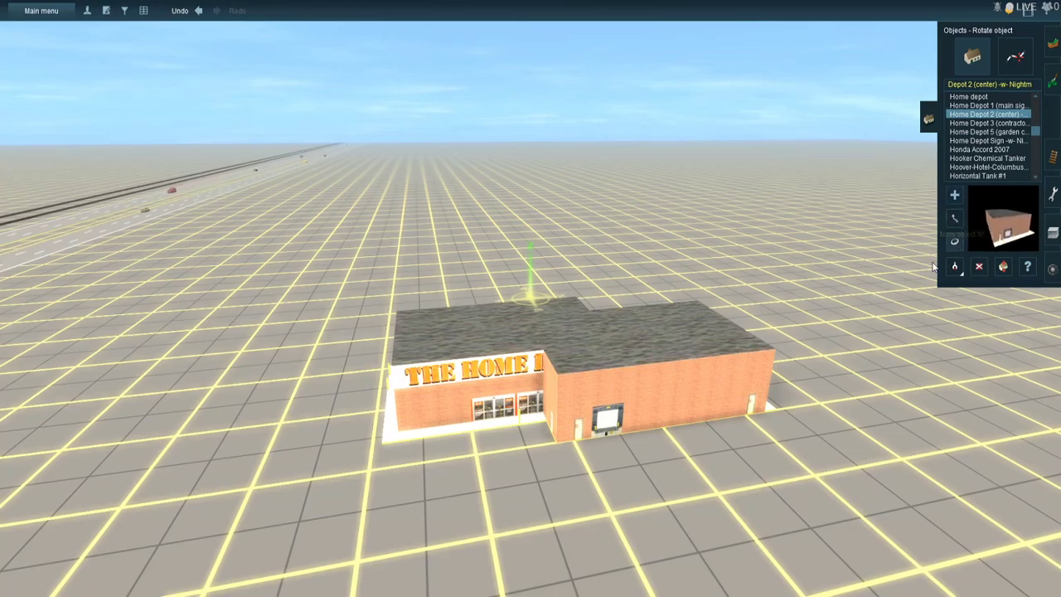
left_click_drag(702, 391, 1000, 452)
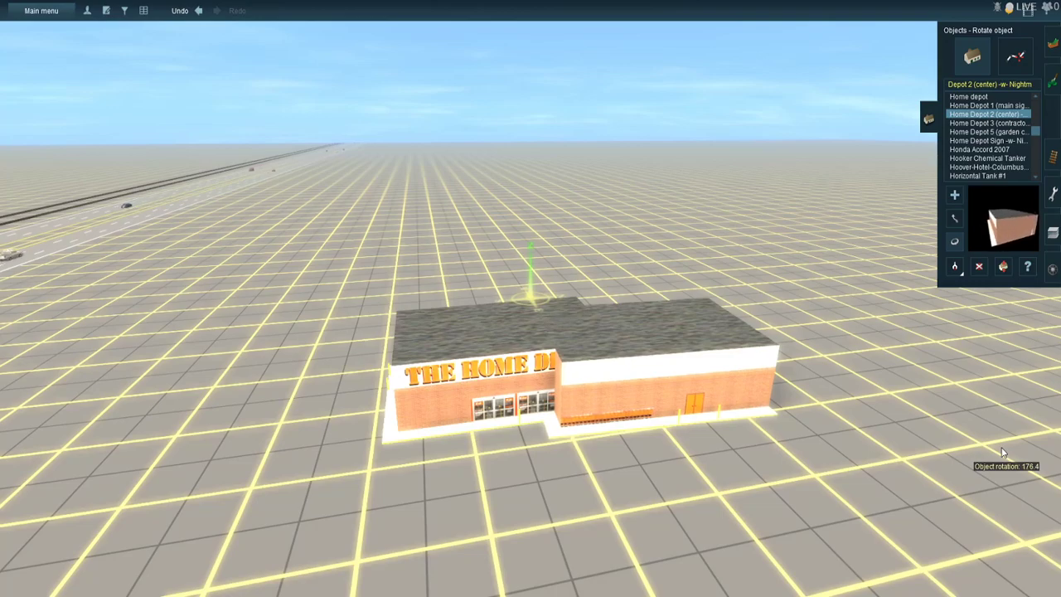
left_click_drag(1012, 442, 1037, 404)
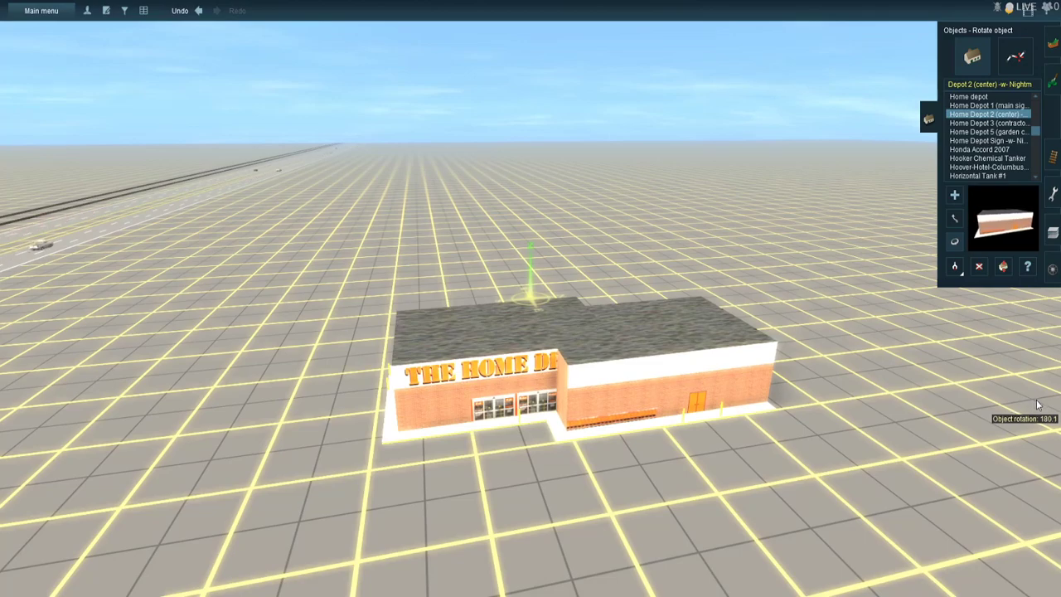
left_click(954, 266)
mouse_move(714, 393)
left_mouse_down()
mouse_move(713, 381)
mouse_move(731, 393)
left_mouse_up()
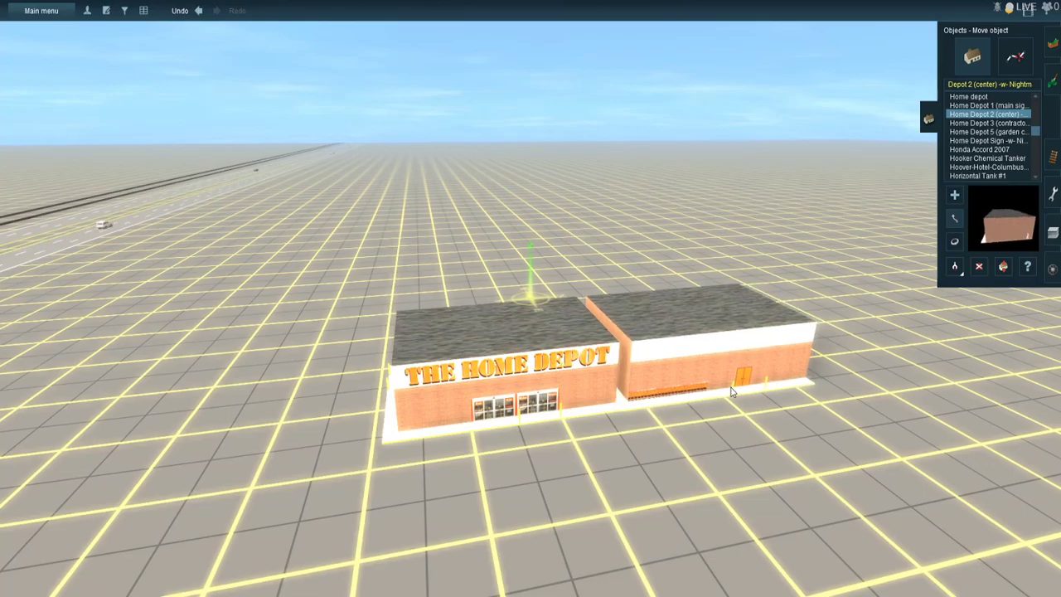
- Place the Home Depot 3 (contractor) building just past the free end of the center building
scroll(673, 417, "down", 6)
right_click(595, 403)
right_click_drag(540, 359, 517, 314)
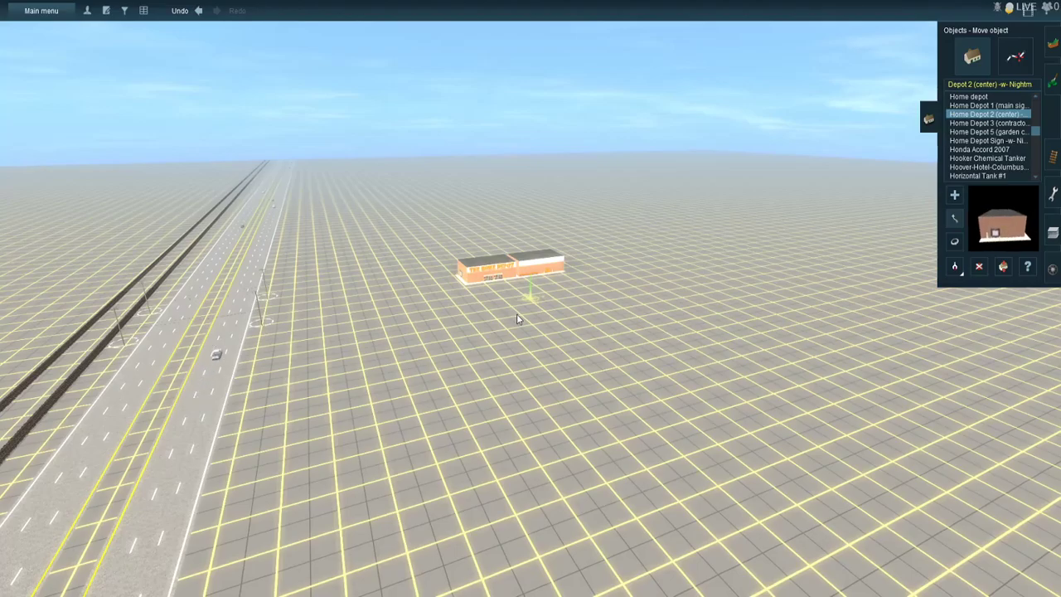
scroll(516, 313, "up", 4)
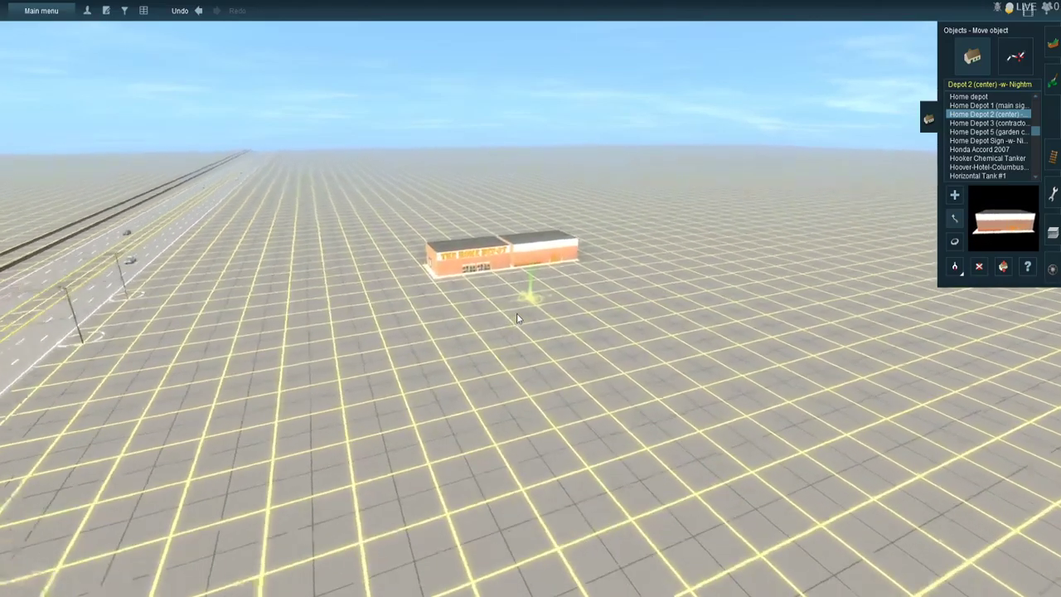
scroll(510, 258, "up", 3)
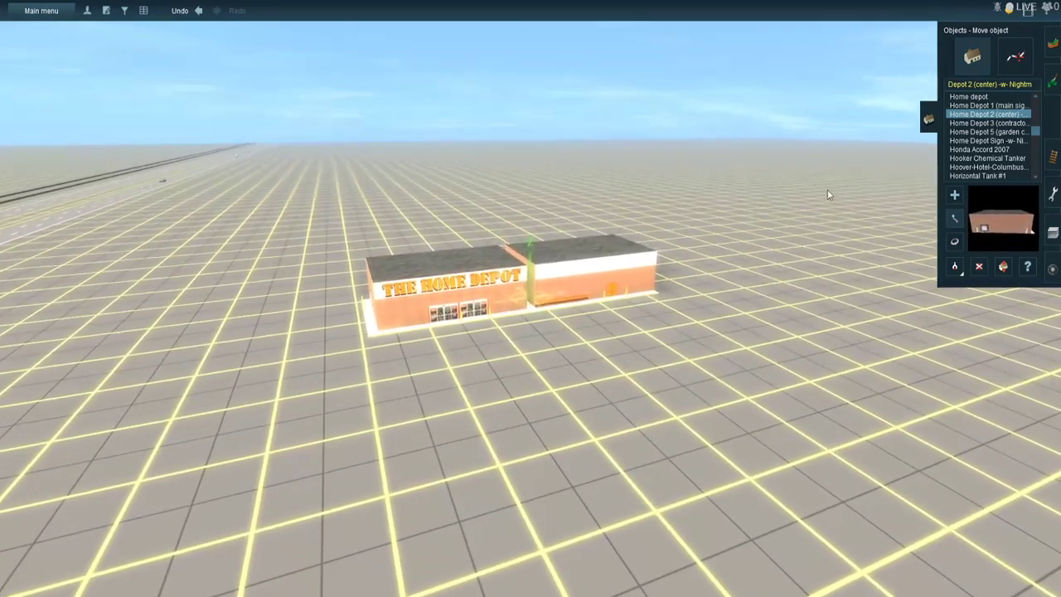
left_click(999, 126)
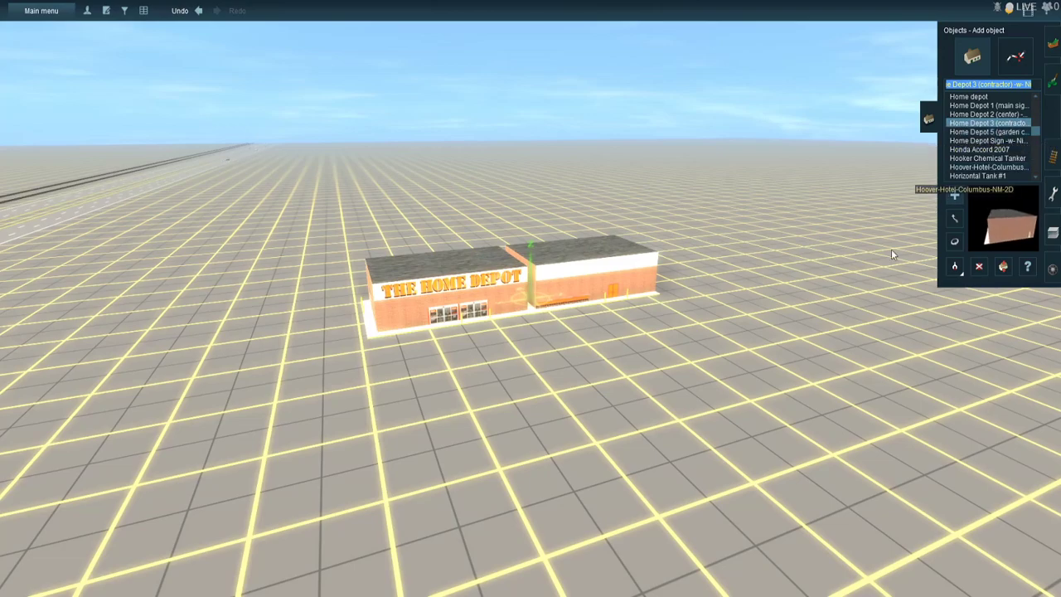
left_click(728, 314)
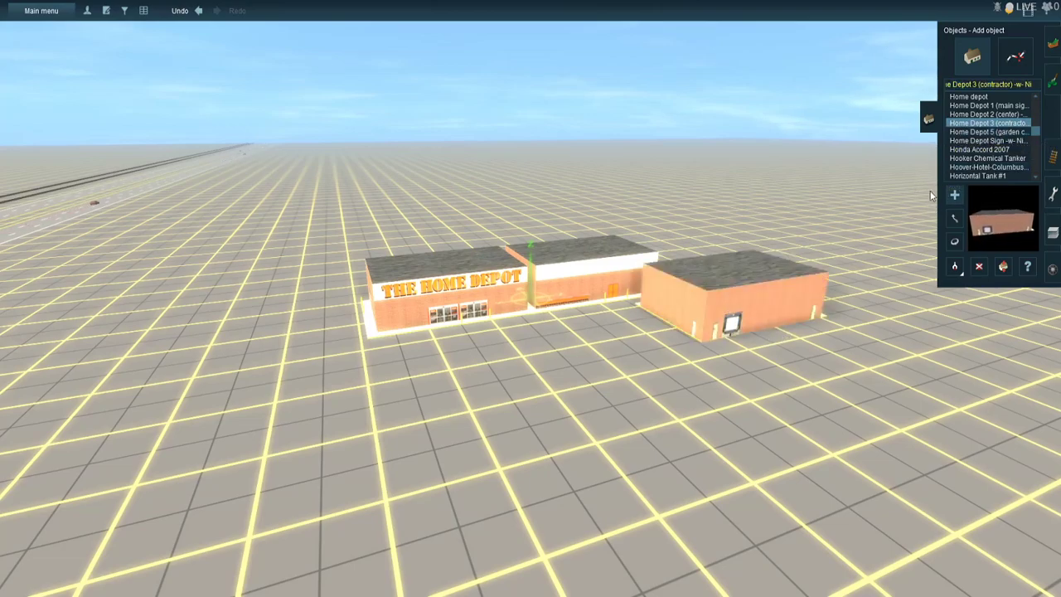
- Add the Home Depot 5 (garden center) building, rotate it 180 degrees, and move it beside the main sign building on the highway side
left_click(986, 132)
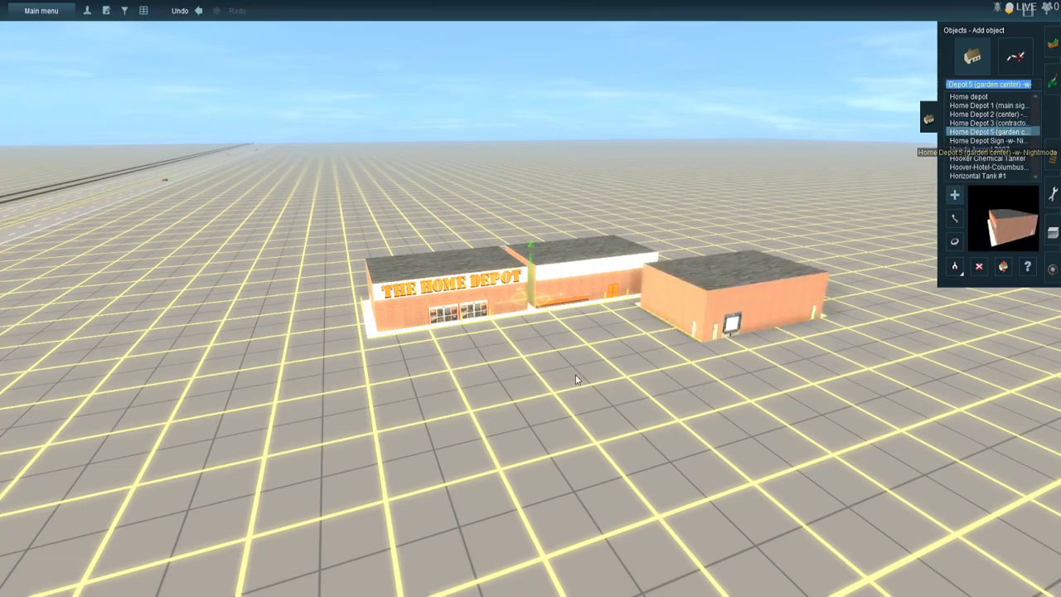
left_click(319, 320)
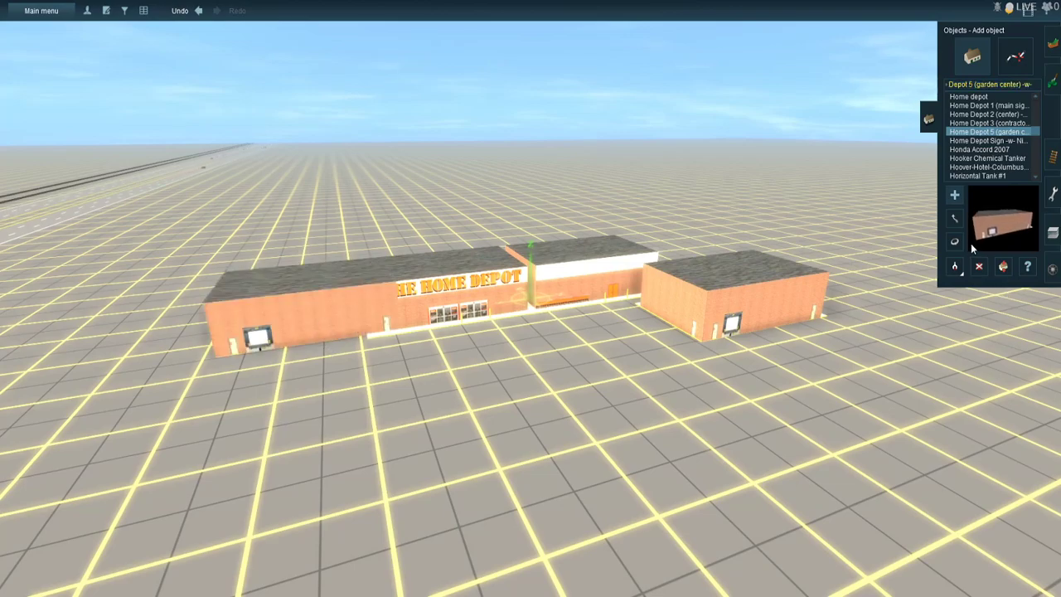
left_click_drag(359, 311, 3, 415)
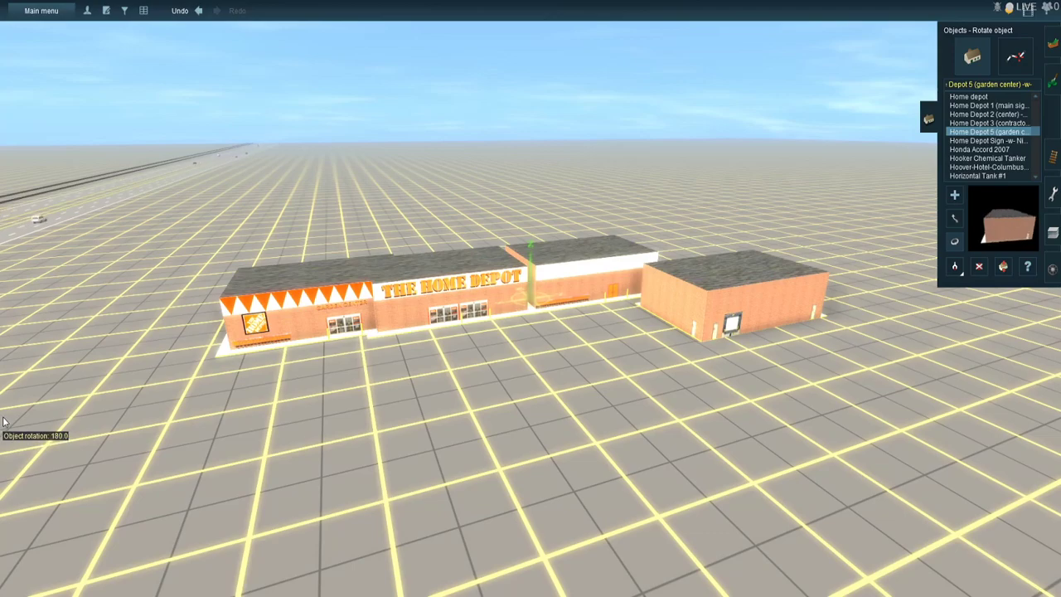
left_click(961, 222)
scroll(294, 347, "up", 3)
left_click_drag(273, 336, 219, 350)
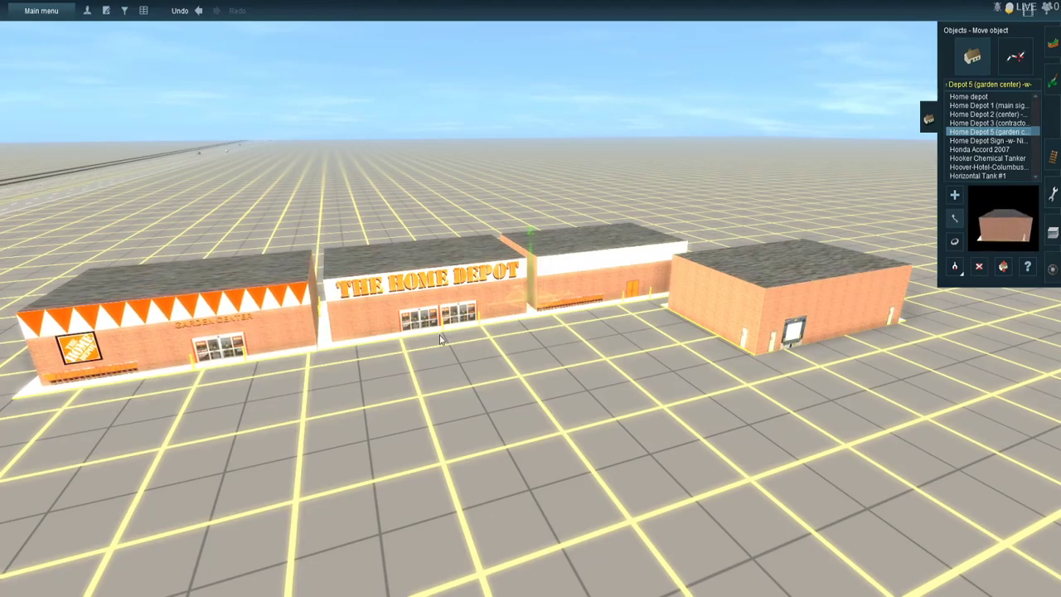
- Rotate the contractor building to about 90 degrees so it forms an L with the center building, its pickup entrance facing inward
left_click_drag(693, 344, 454, 382)
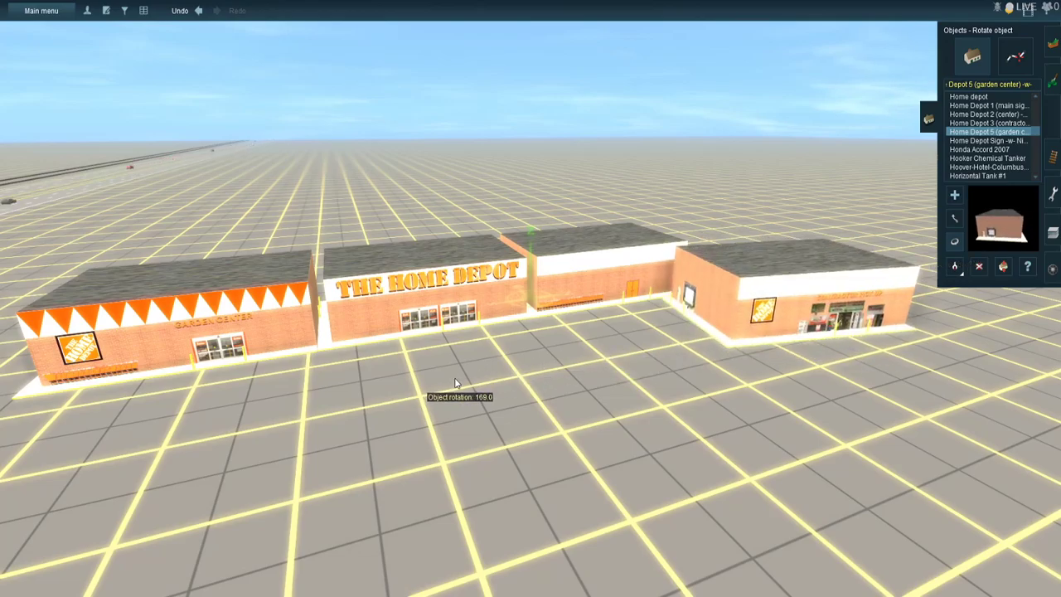
right_click(736, 254)
right_click(701, 309)
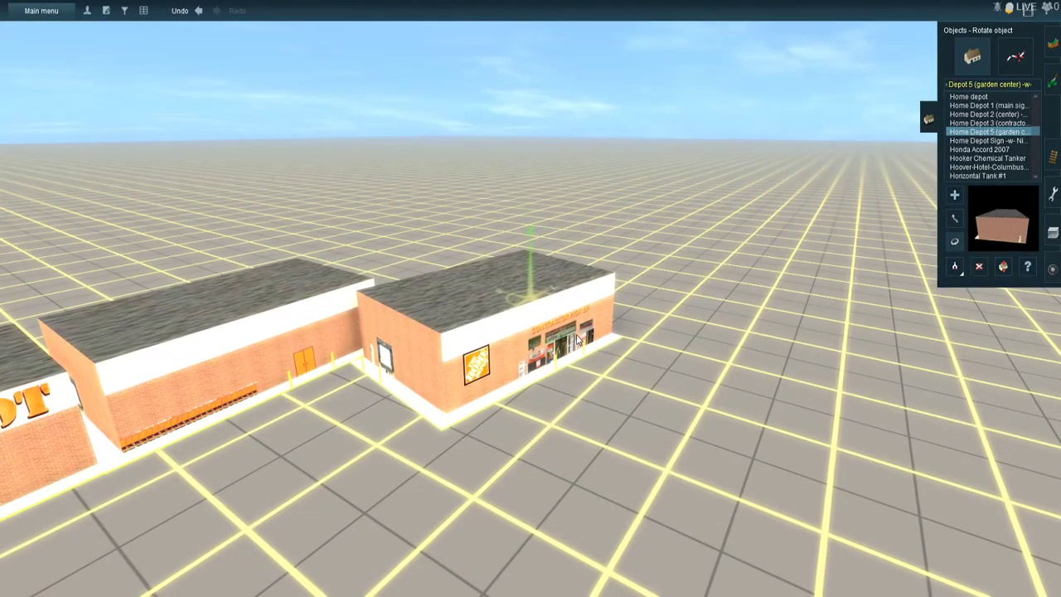
left_click_drag(583, 331, 407, 423)
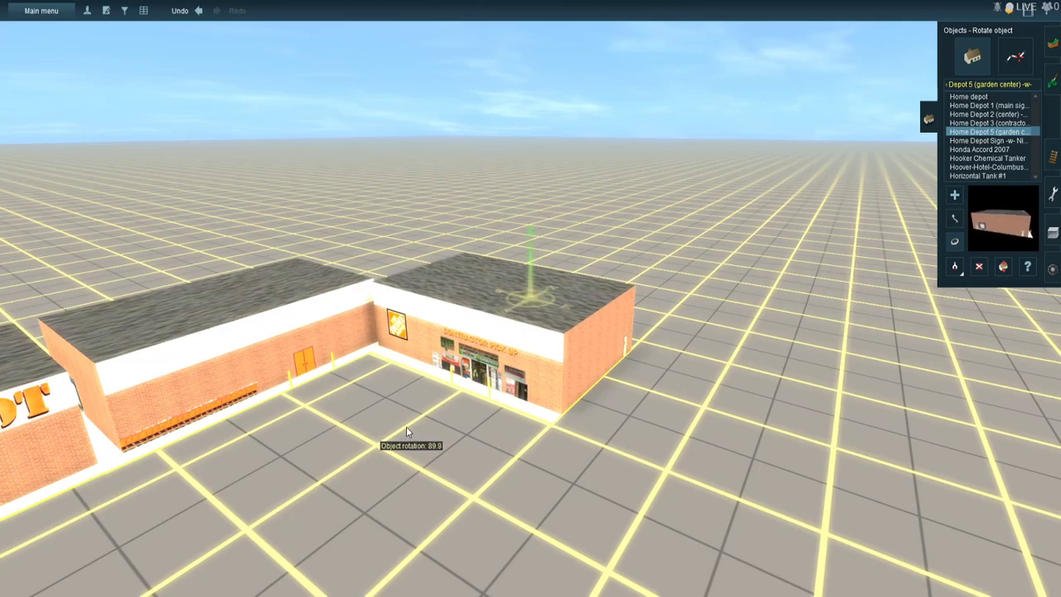
left_click_drag(407, 432, 407, 427)
- Examine the assembled Home Depot buildings from several angles and distances to check their alignment
scroll(420, 409, "down", 3)
right_click(421, 408)
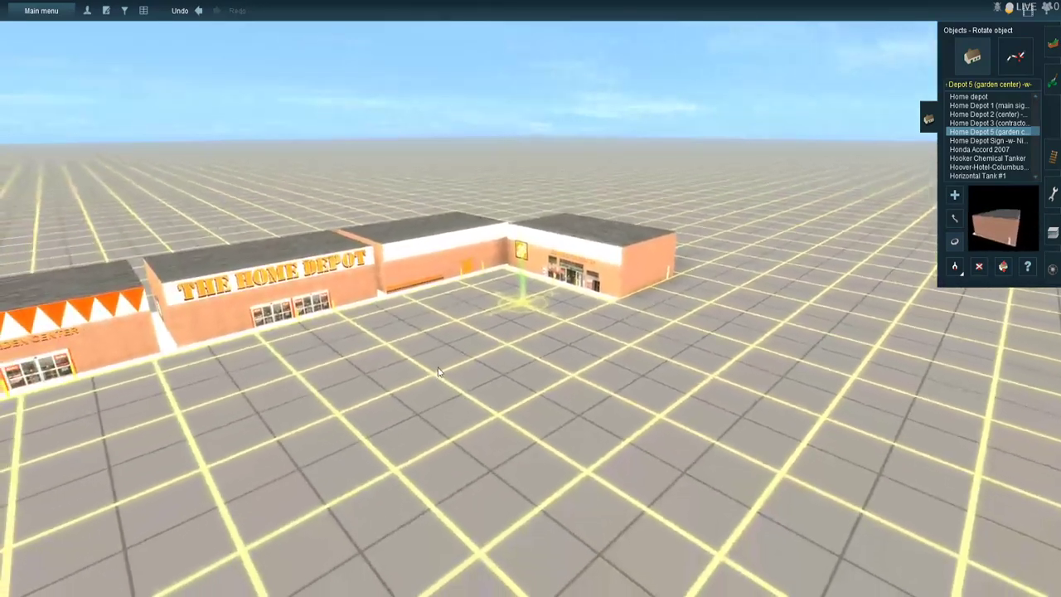
right_click(440, 370)
right_click(485, 281)
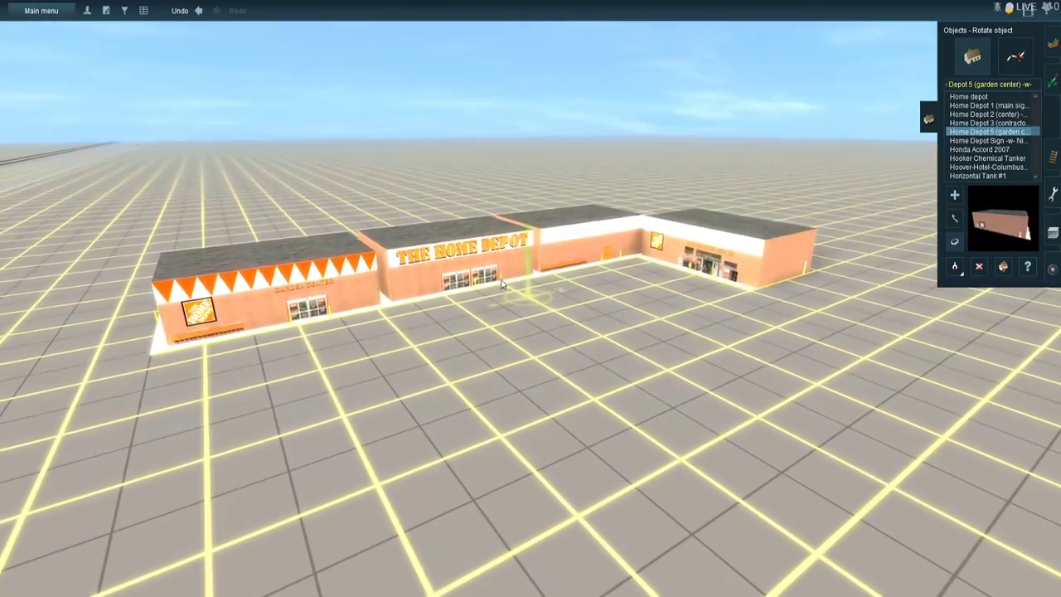
scroll(509, 286, "up", 2)
scroll(509, 287, "down", 3)
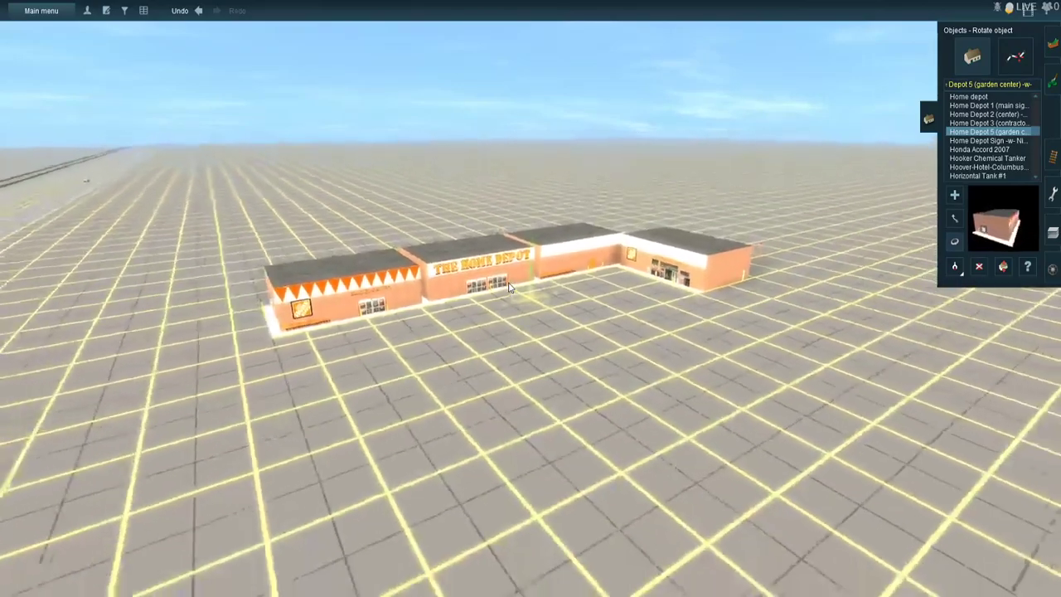
scroll(509, 287, "up", 2)
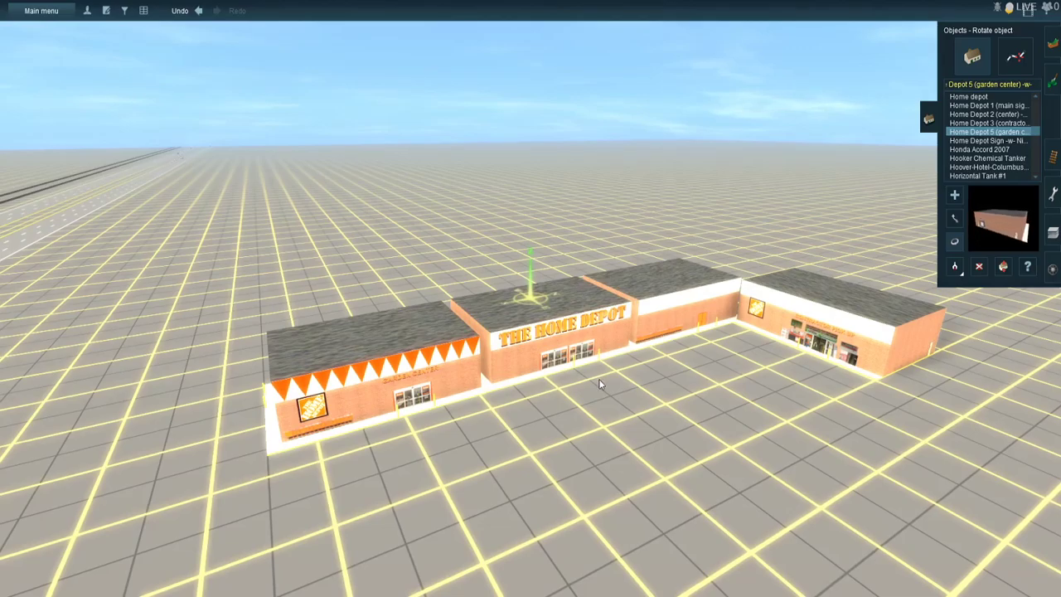
scroll(599, 379, "up", 5)
scroll(598, 379, "down", 3)
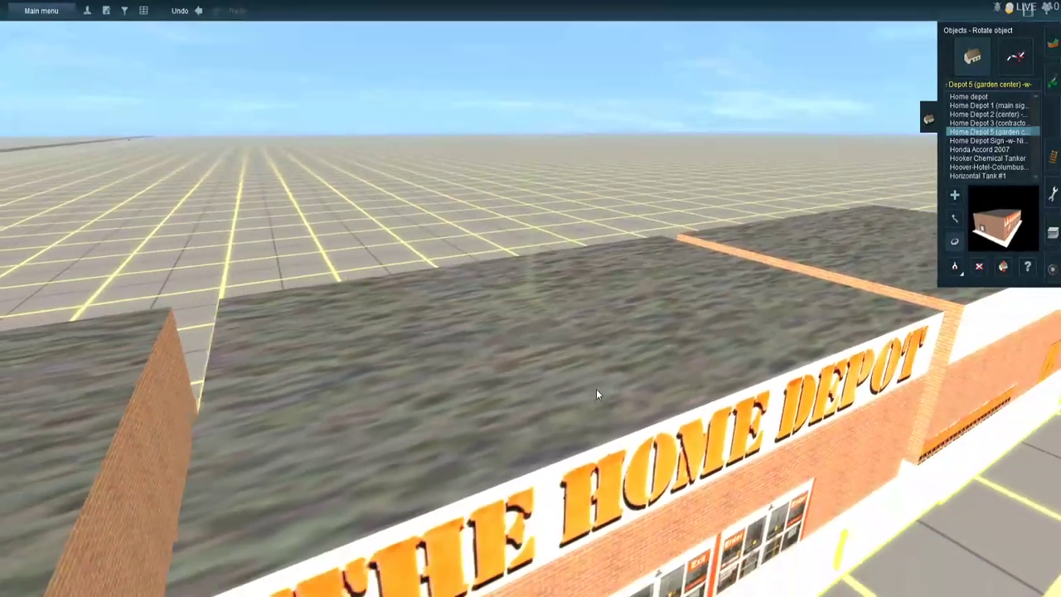
scroll(596, 394, "down", 5)
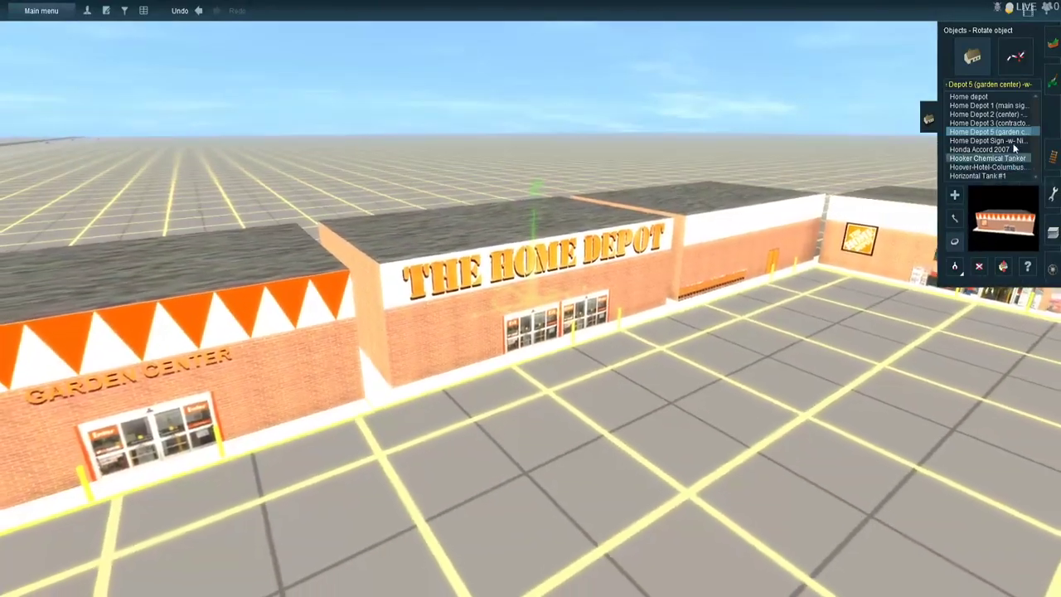
- Place the Home Depot Sign -w- Nightmode beside the highway edge near the utility pole, away from the store
left_click(1011, 141)
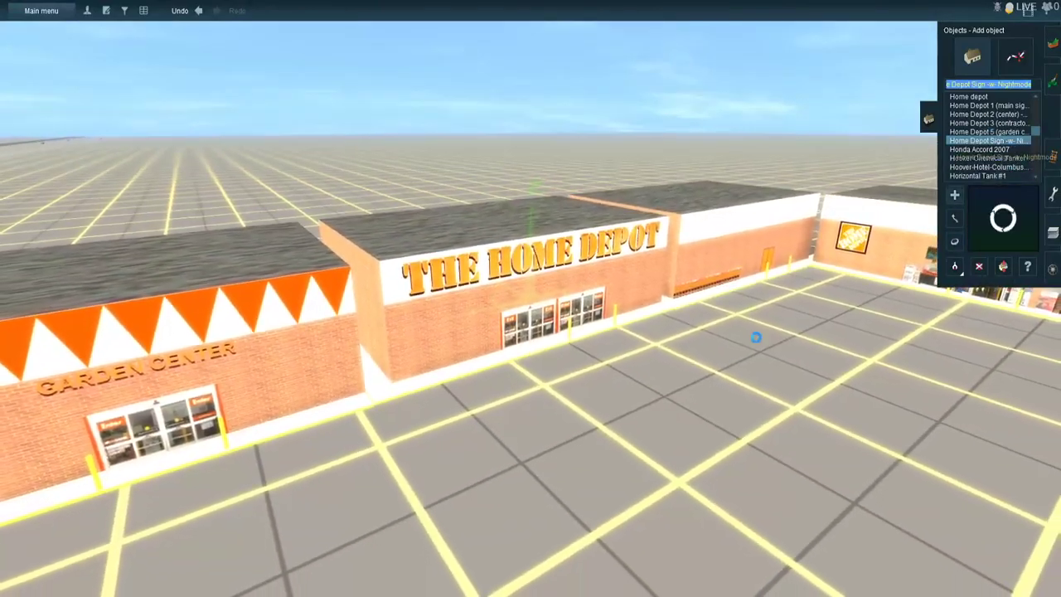
scroll(533, 426, "down", 5)
right_click(344, 417)
right_click(341, 265)
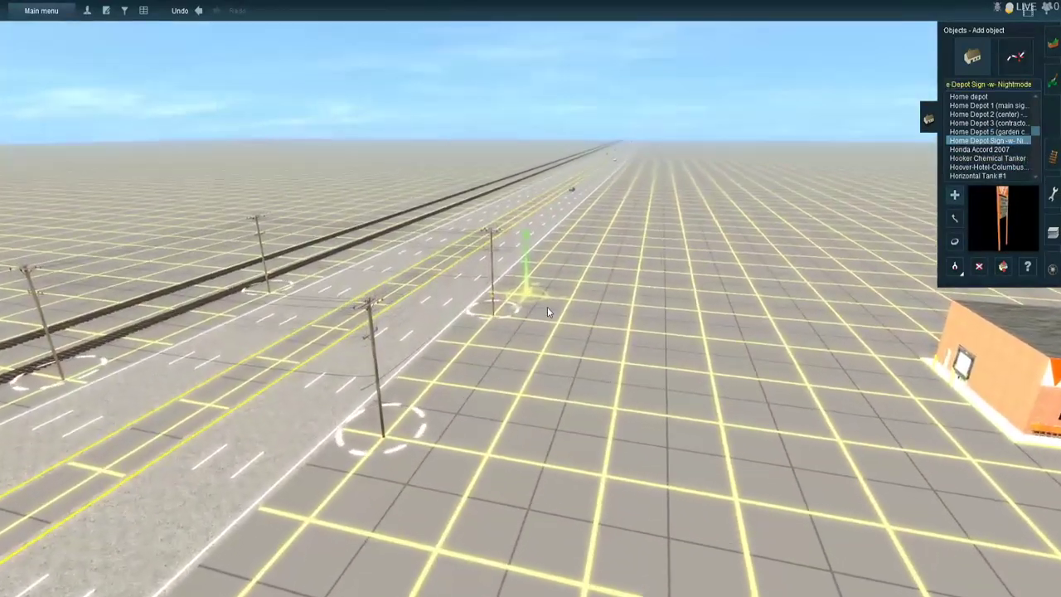
left_click(547, 306)
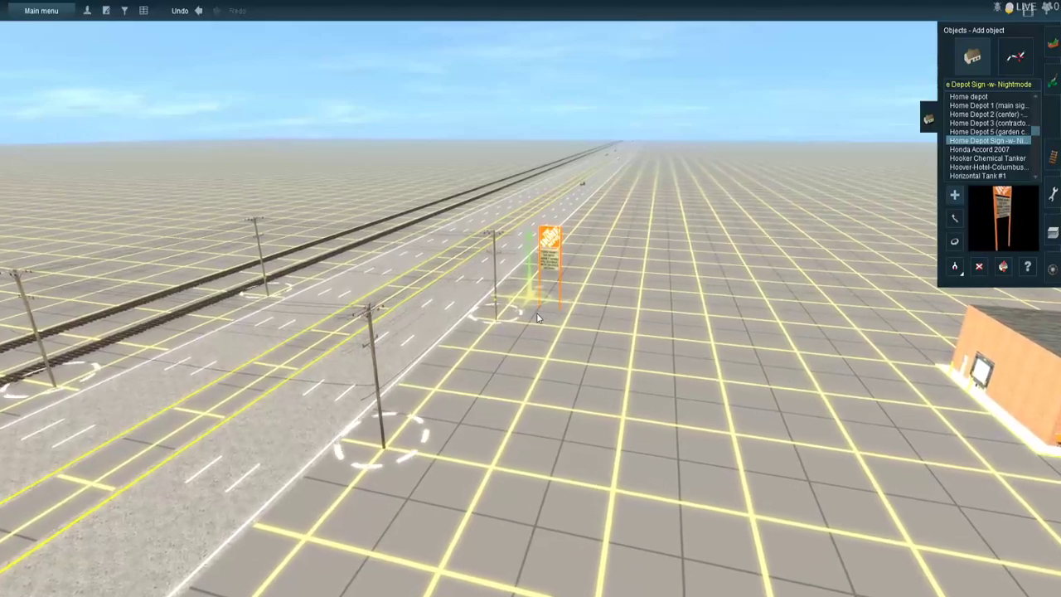
scroll(538, 318, "up", 5)
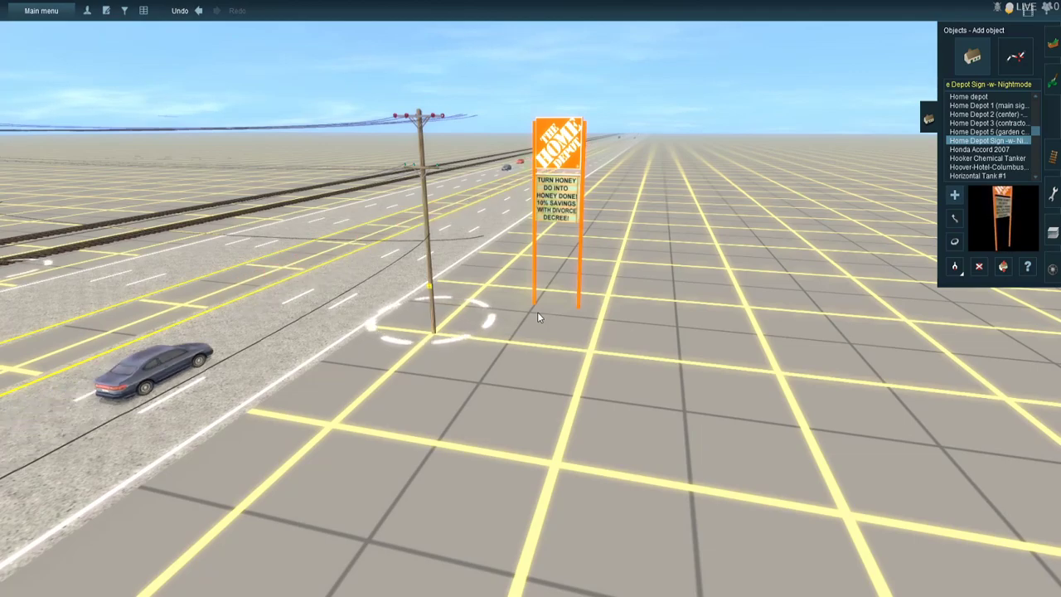
scroll(537, 313, "down", 5)
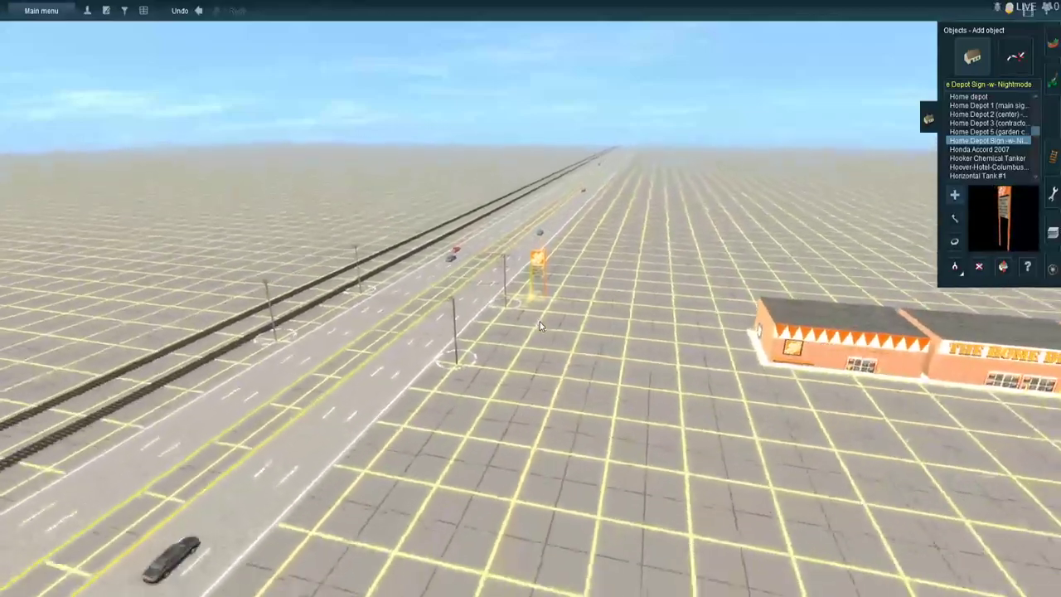
- Lay a Parking Lot Double spline in front of the garden center, extending straight out away from the store
scroll(543, 320, "down", 3)
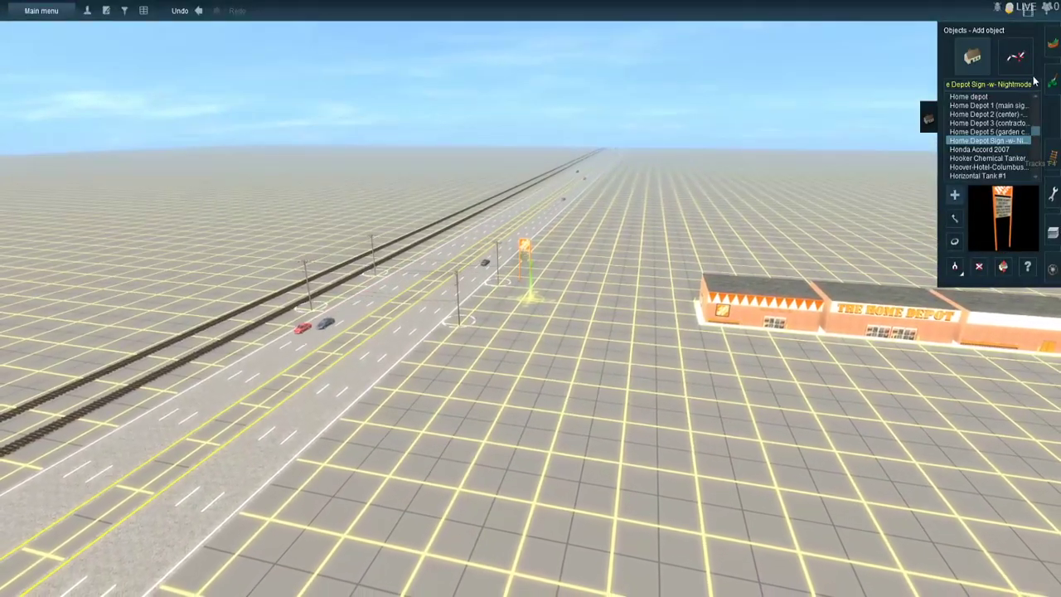
left_click(1016, 58)
right_click(782, 318)
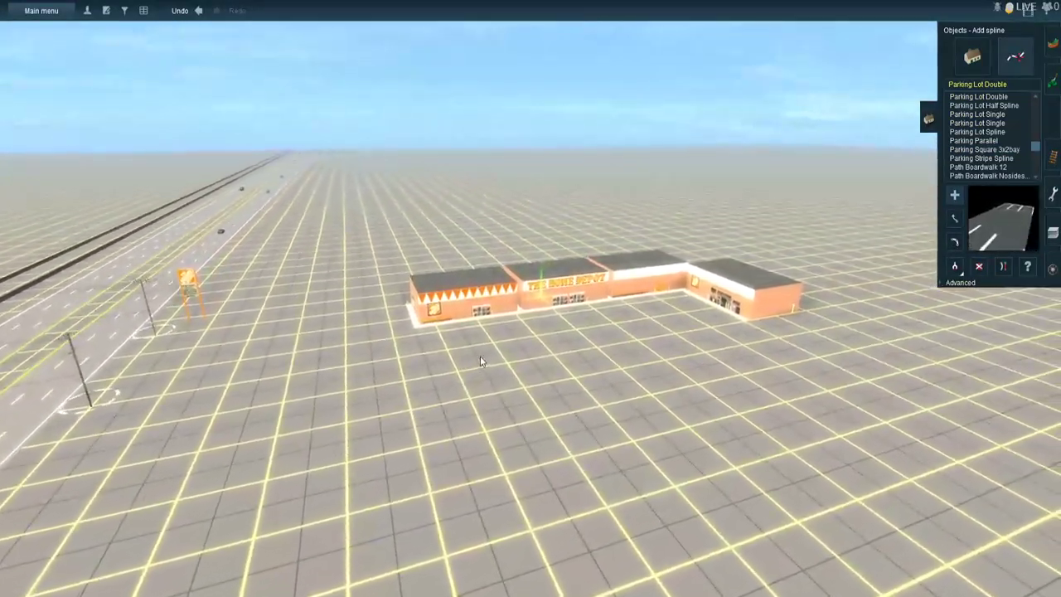
left_click(475, 351)
right_click(557, 474)
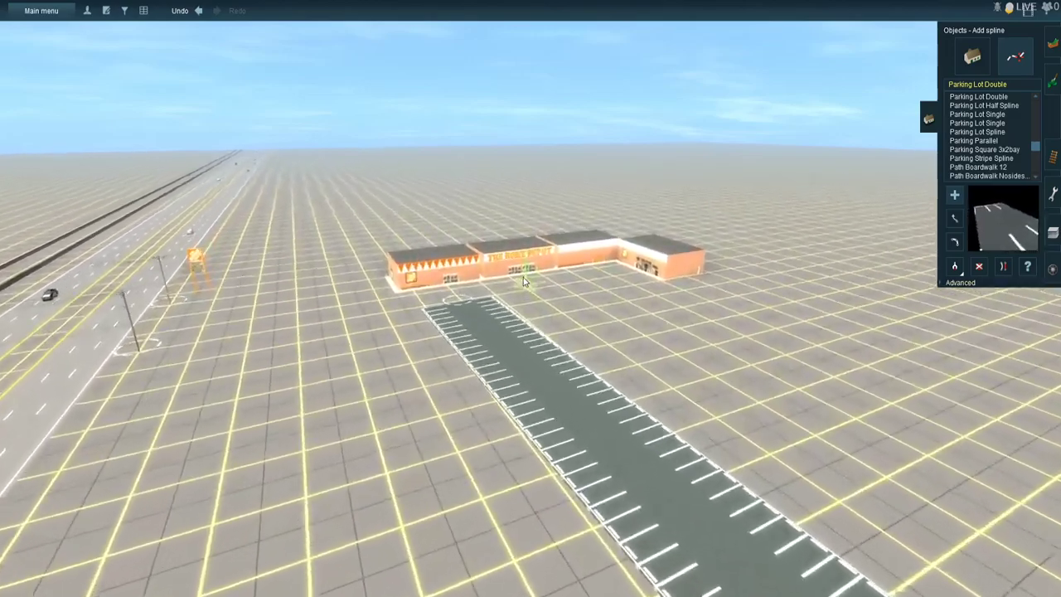
- Lay a second Parking Lot Double spline parallel to the first, running from the main entrance to the first row's far end
scroll(523, 277, "up", 4)
left_click(519, 325)
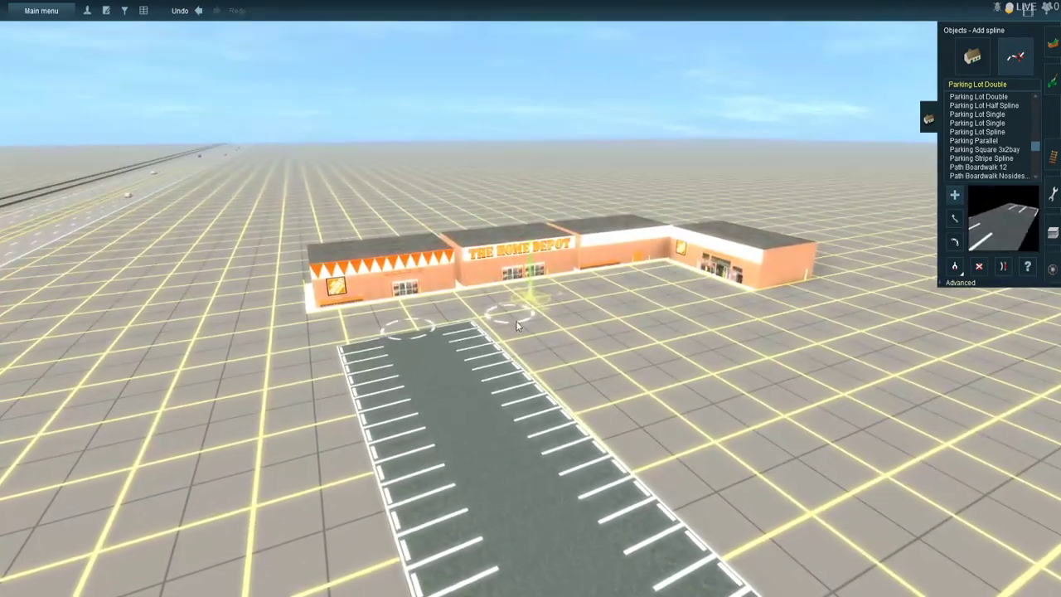
right_click(651, 377)
key("Left")
right_click(729, 365)
right_click(793, 333)
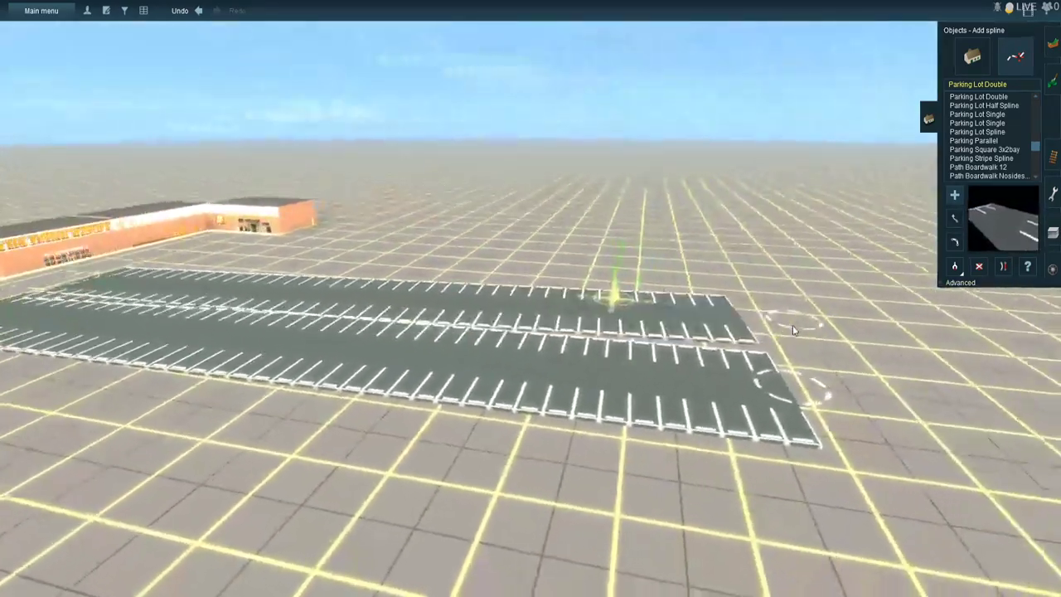
left_click(680, 319)
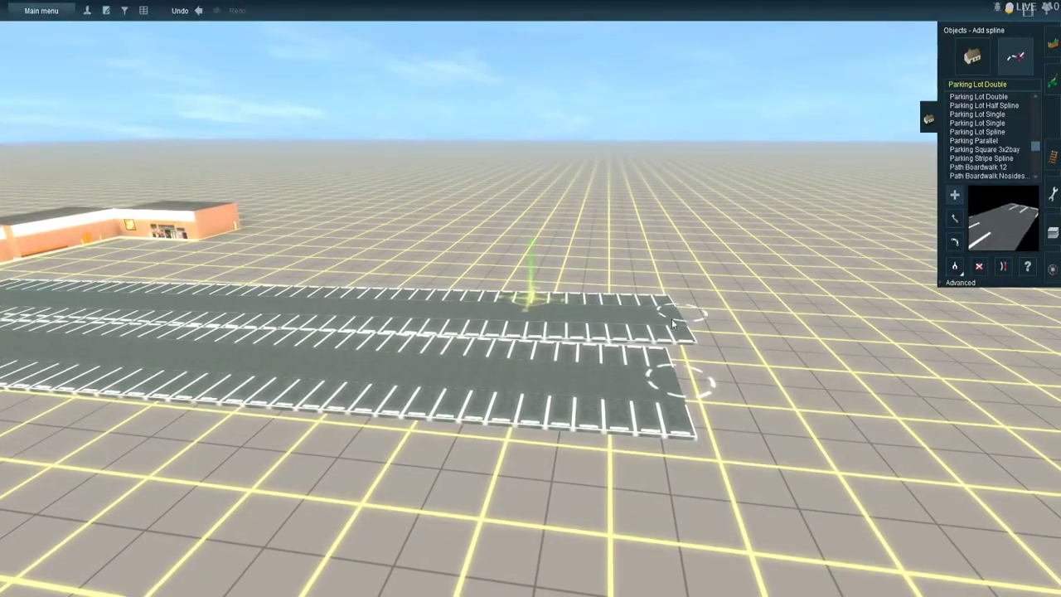
- Move the store-side end of the second parking row sideways so it sits alongside the first row without overlapping
right_click(459, 266)
right_click(377, 259)
key("Left")
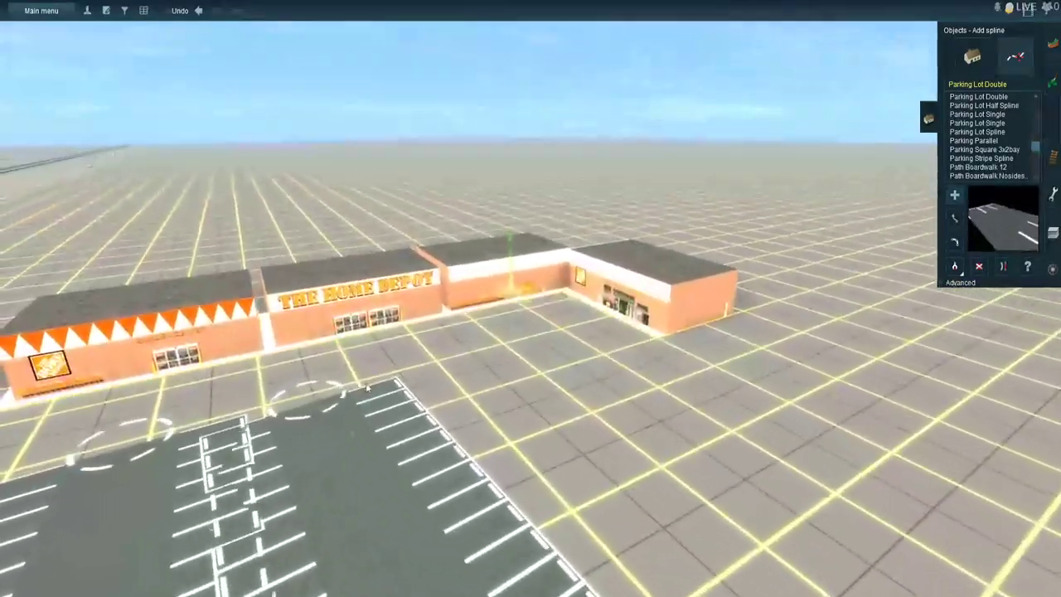
right_click(384, 354)
scroll(392, 352, "up", 4)
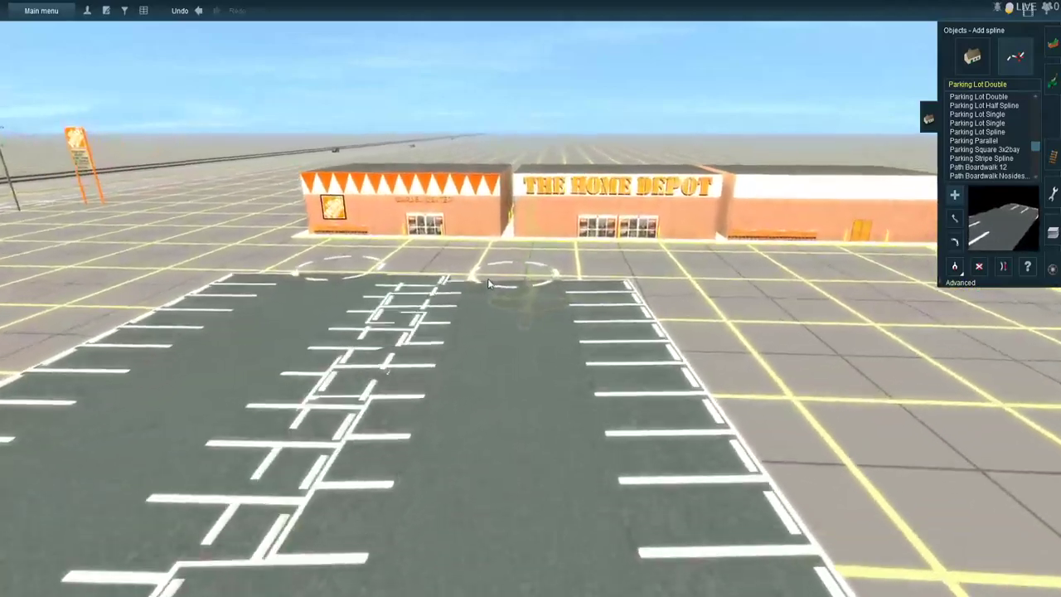
right_click(487, 279)
key("Up")
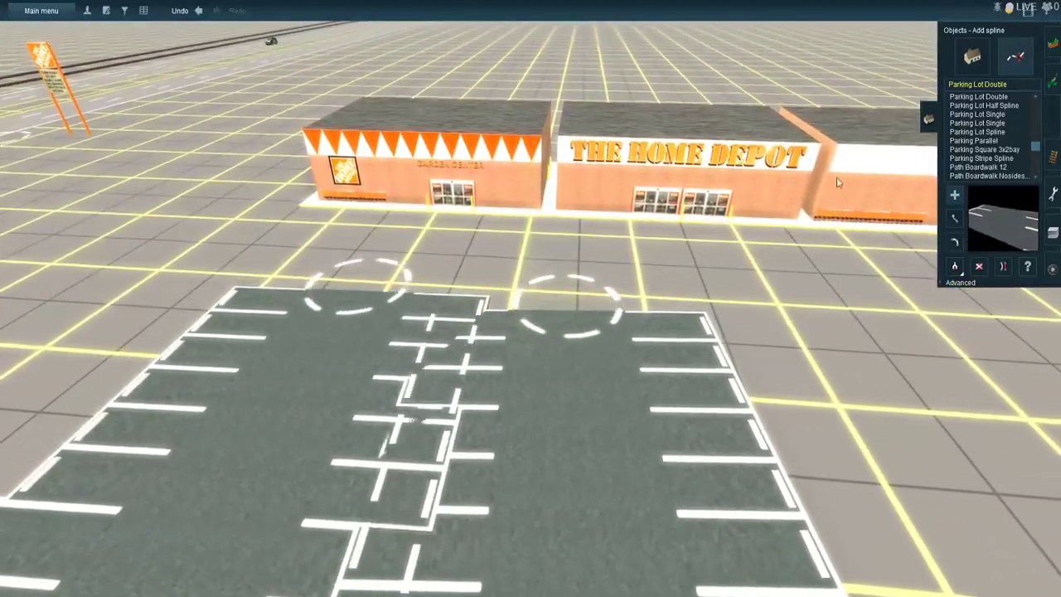
left_click(954, 219)
left_click_drag(519, 312, 630, 308)
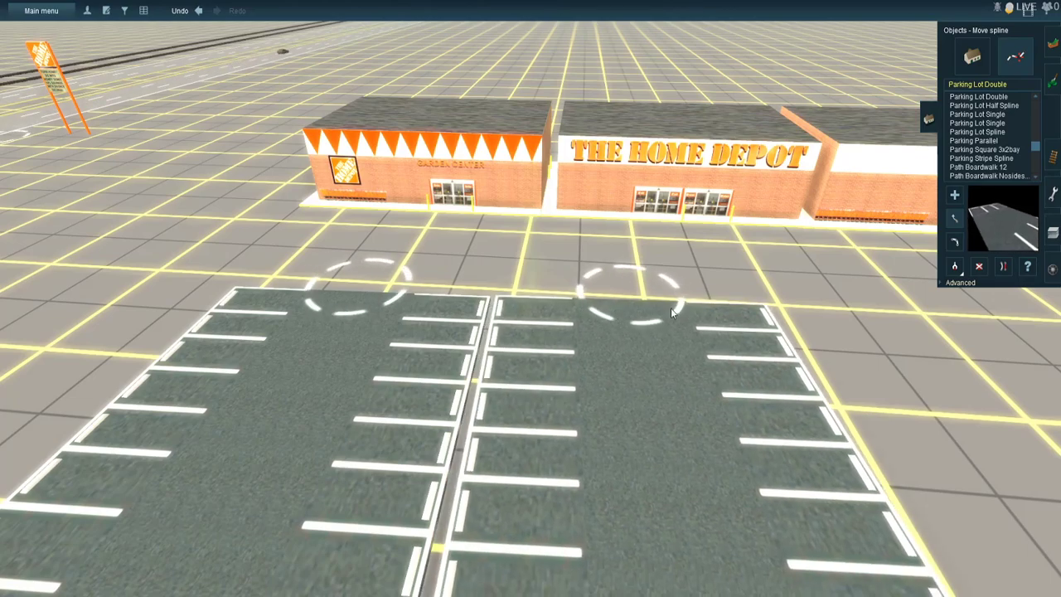
- Add a third Parking Lot Double spline beside the second row, on the contractor pick-up side
right_click(743, 300)
left_click(954, 195)
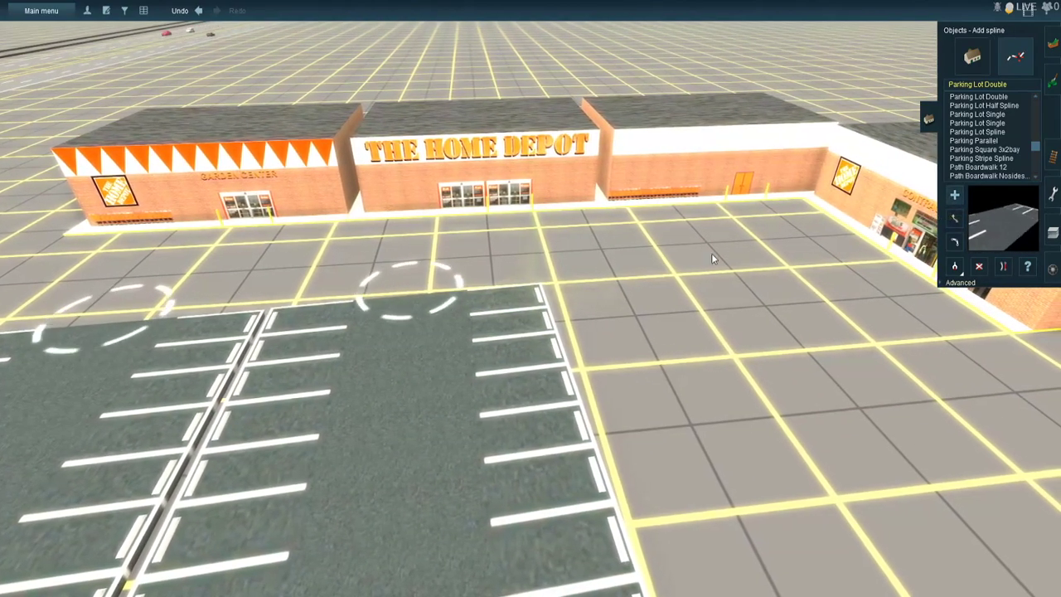
left_click(589, 294)
left_click_drag(664, 408, 951, 222)
left_click(646, 288)
right_click(653, 352)
left_click_drag(653, 352, 585, 251)
right_click(668, 379)
right_click(150, 297)
right_click(150, 275)
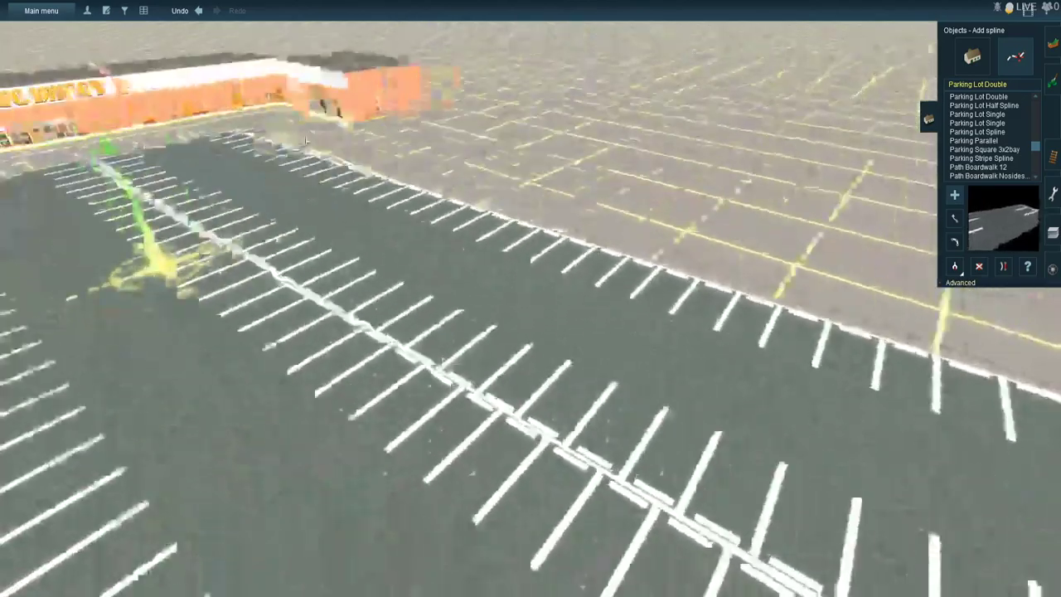
- Move the store-side end of the third parking row so its edge lines up beside the second row without overlapping
right_click(526, 115)
right_click(437, 356)
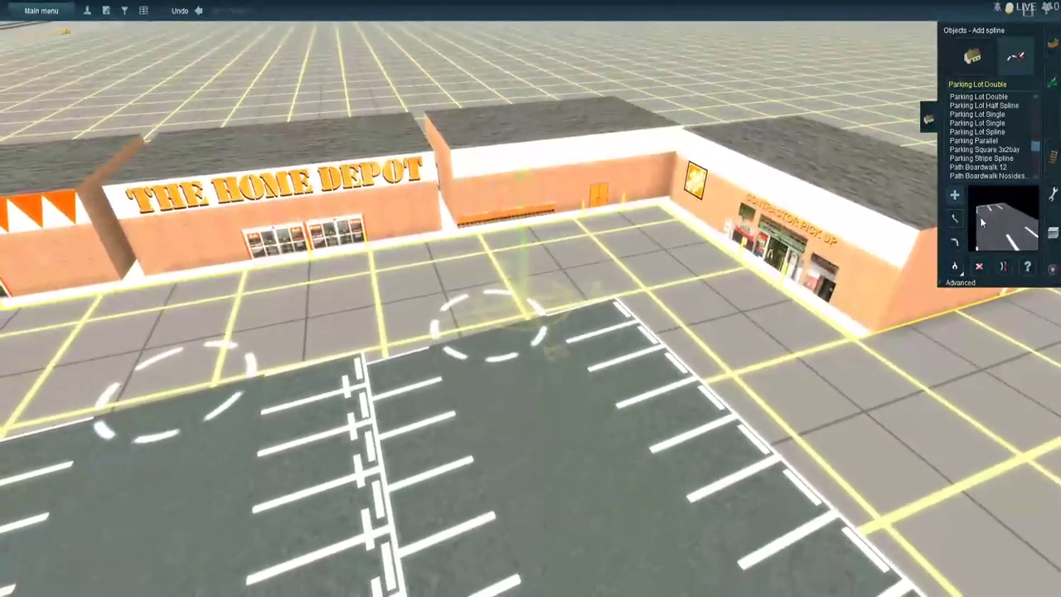
left_click(954, 219)
left_click_drag(500, 317, 516, 314)
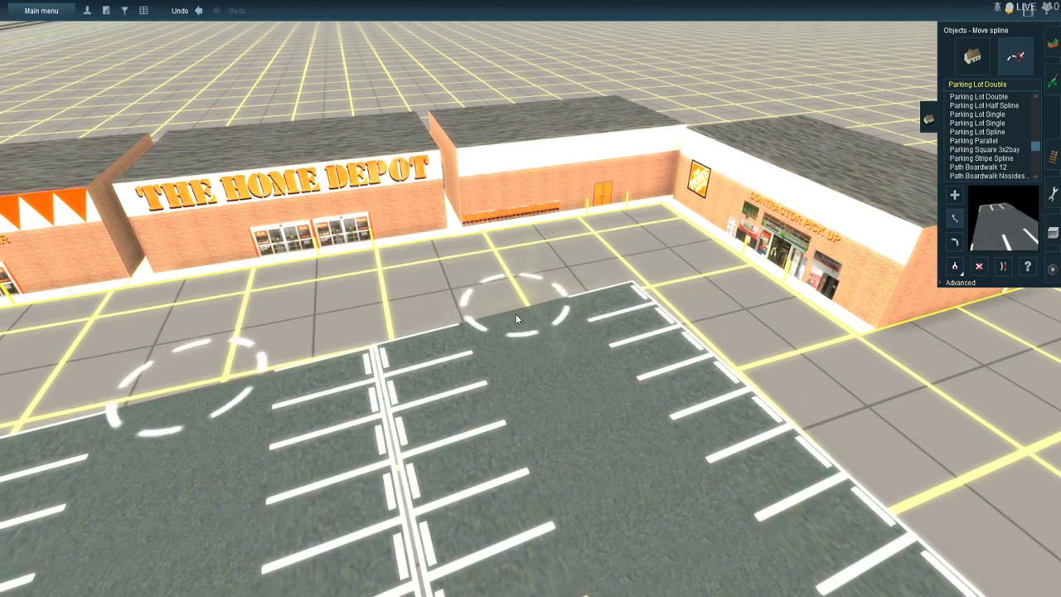
- Try to lay a Parking Lot Half Spline across the far ends of the parking rows
left_click(992, 109)
right_click_drag(821, 435, 793, 264)
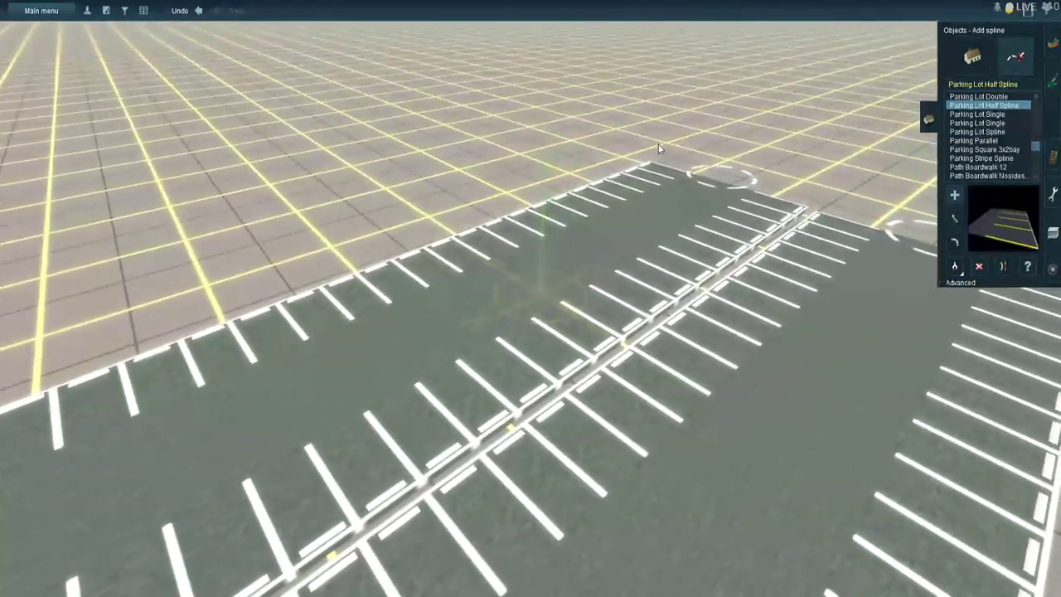
left_click(621, 122)
left_click(683, 156)
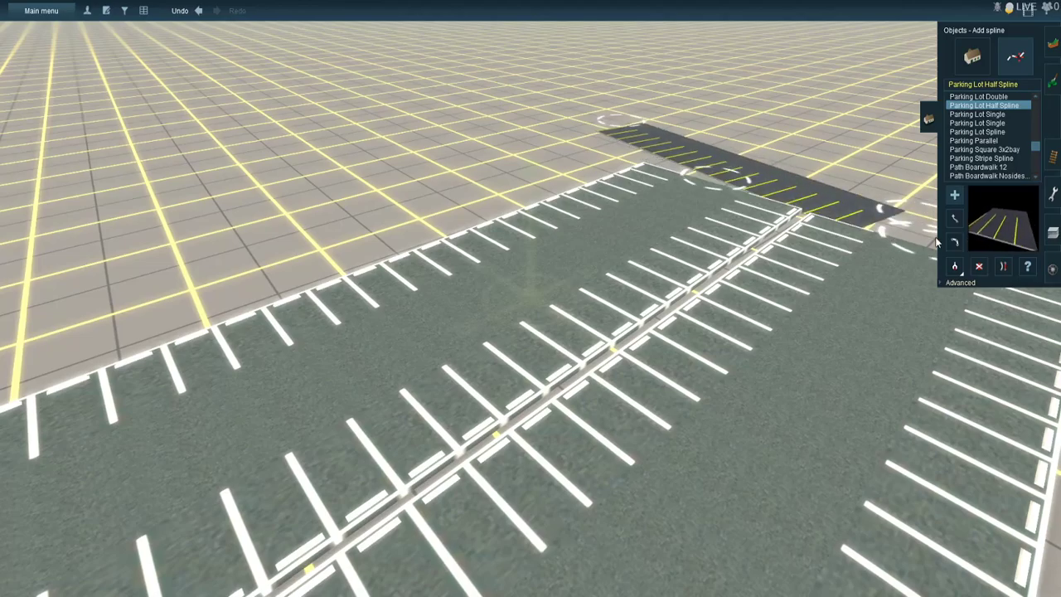
left_click(955, 222)
right_click_drag(907, 243, 674, 251)
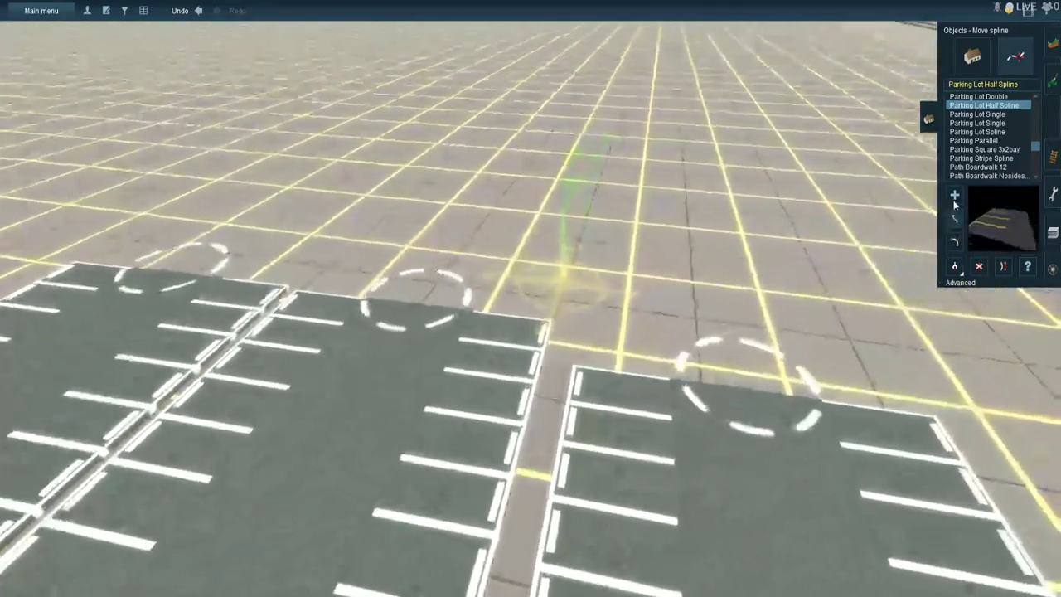
- Lay a Parking Lot Half Spline across the far ends of all three parking rows and adjust both its ends
left_click(955, 197)
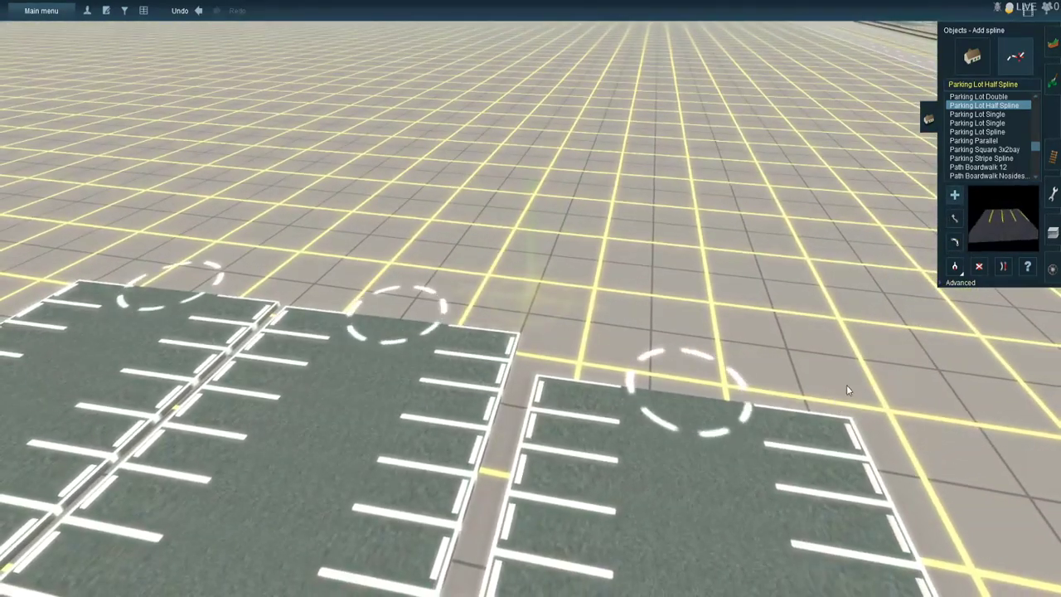
left_click(844, 380)
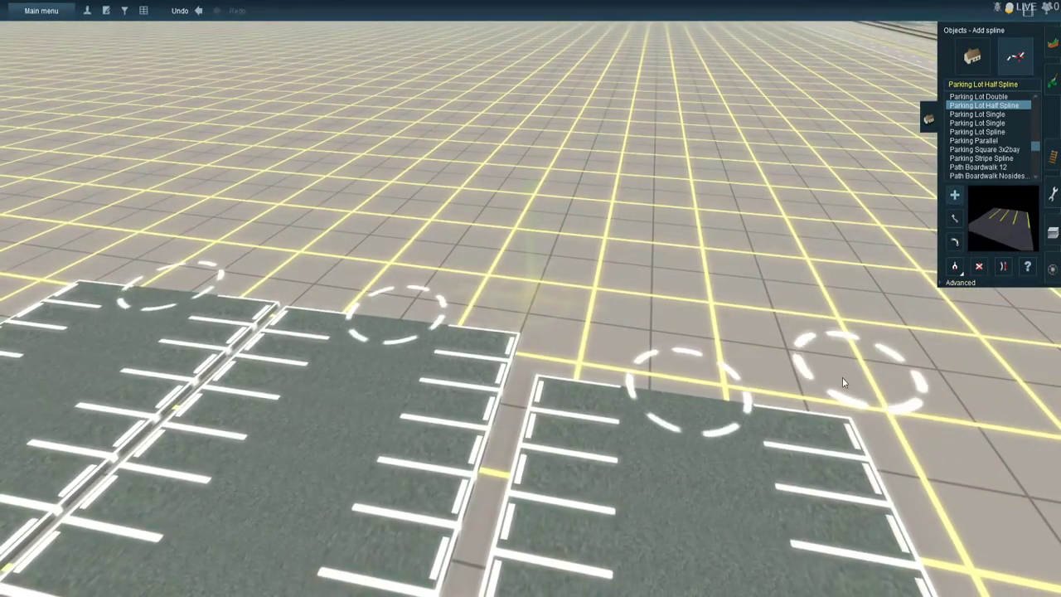
left_click(109, 260)
left_click(956, 219)
left_click_drag(874, 385, 833, 332)
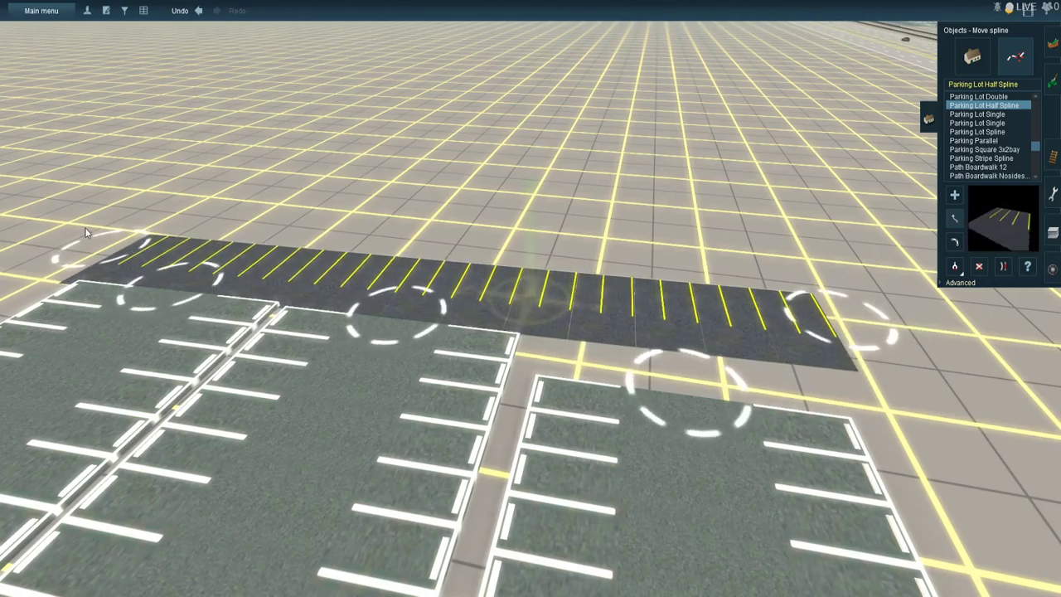
left_click_drag(101, 266, 93, 251)
- Move the far ends of the three double parking rows so they meet the half row and each other
left_click_drag(664, 406, 661, 354)
left_click_drag(400, 335, 412, 317)
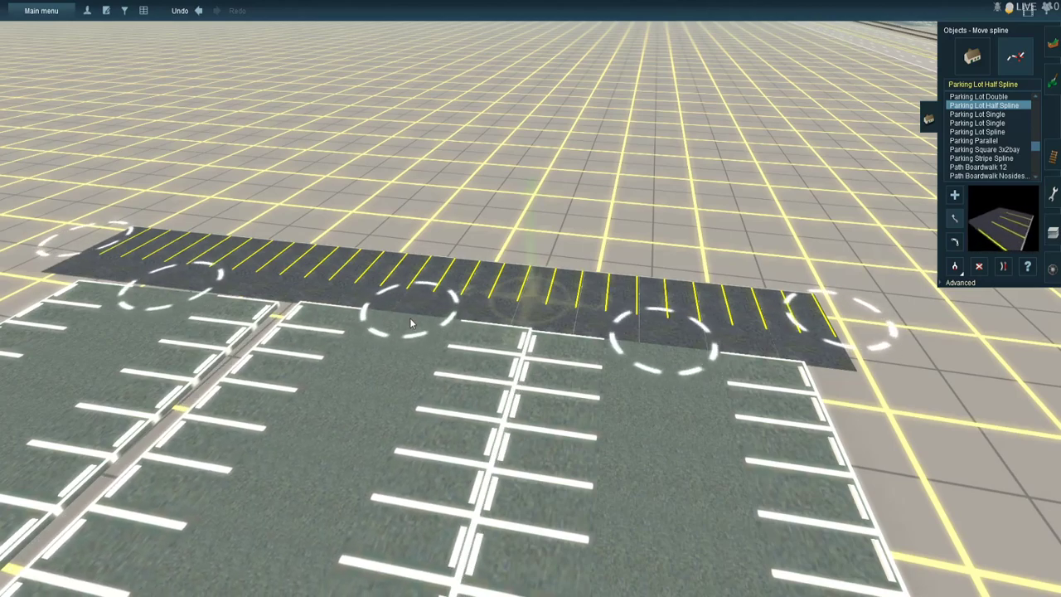
mouse_move(194, 311)
left_mouse_down()
mouse_move(208, 291)
mouse_move(199, 296)
left_mouse_up()
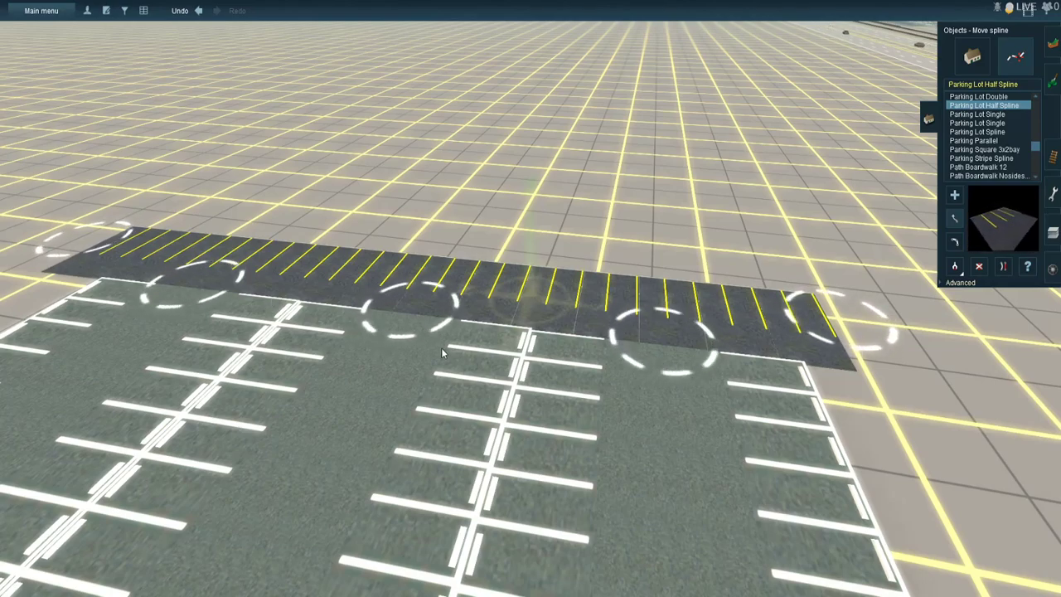
- Lay another Parking Lot Half Spline along the highway side of the parking lot
right_click_drag(572, 350, 710, 364)
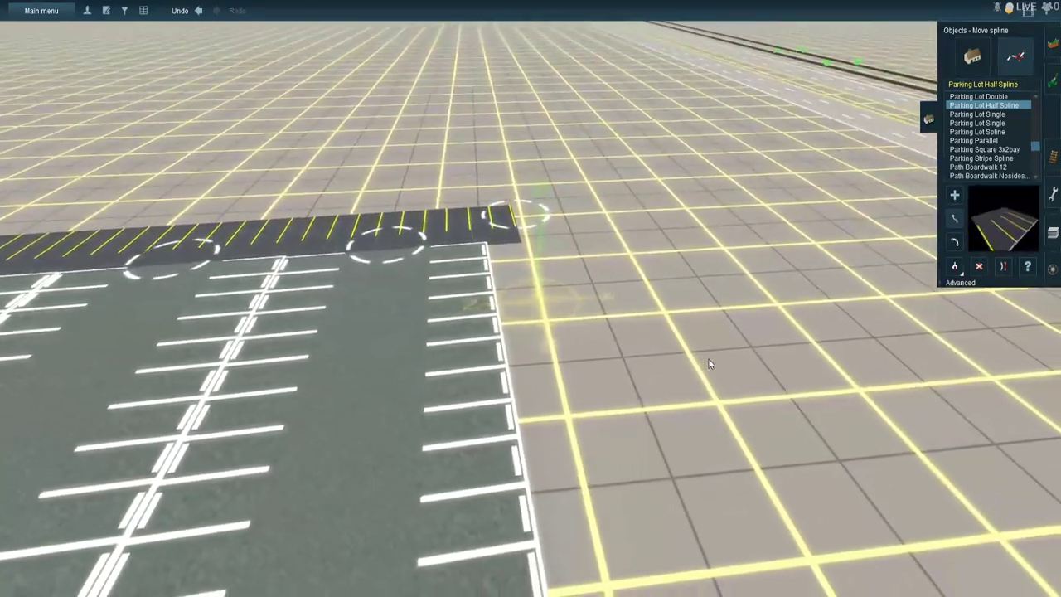
key("Right")
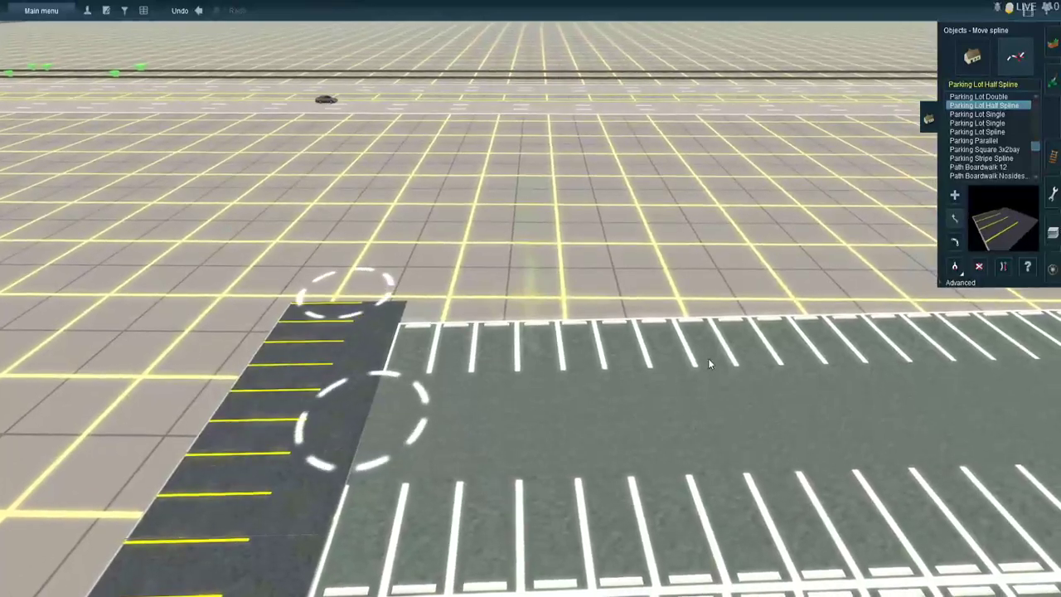
key("Right")
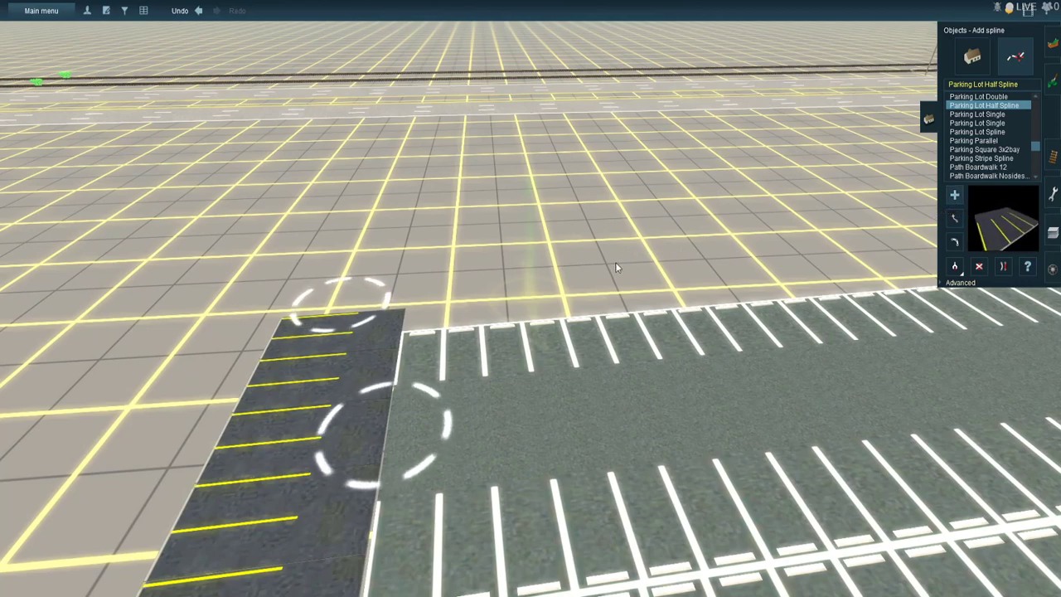
left_click_drag(387, 264, 939, 240)
left_click(956, 221)
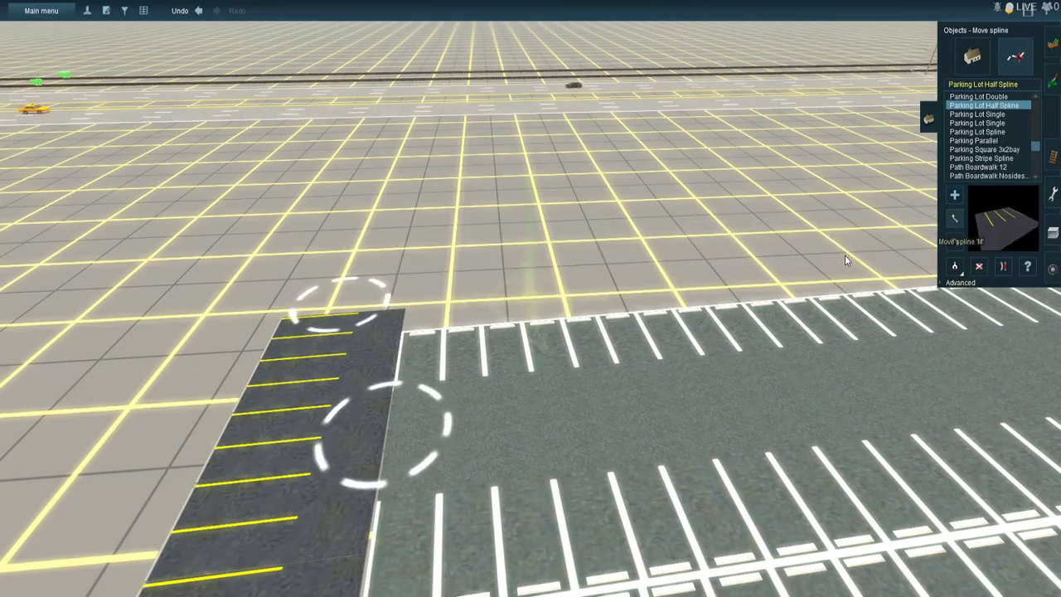
right_click(845, 254)
left_click(953, 196)
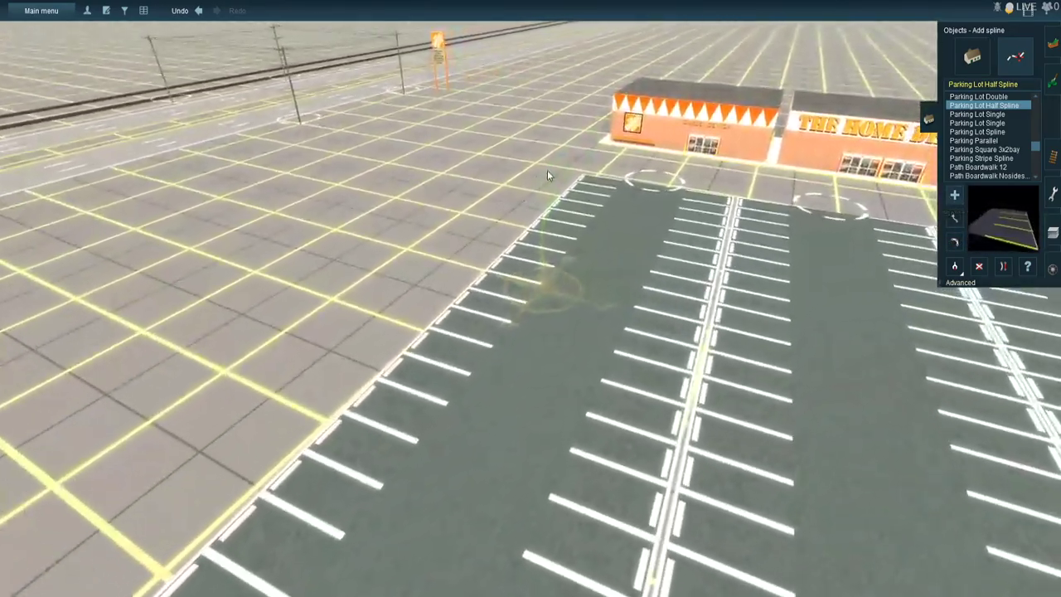
left_click_drag(542, 182, 350, 357)
right_click(431, 221)
right_click(349, 356)
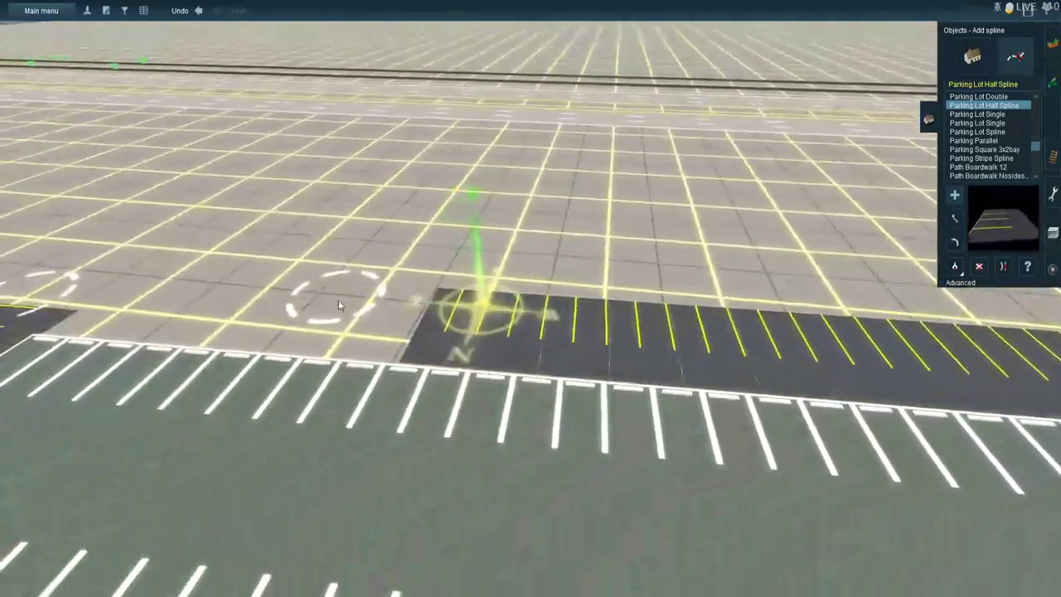
- Move the far end of the highway-side half row so it joins the cross row at the lot's corner
right_click(334, 288)
left_click_drag(332, 284, 334, 247)
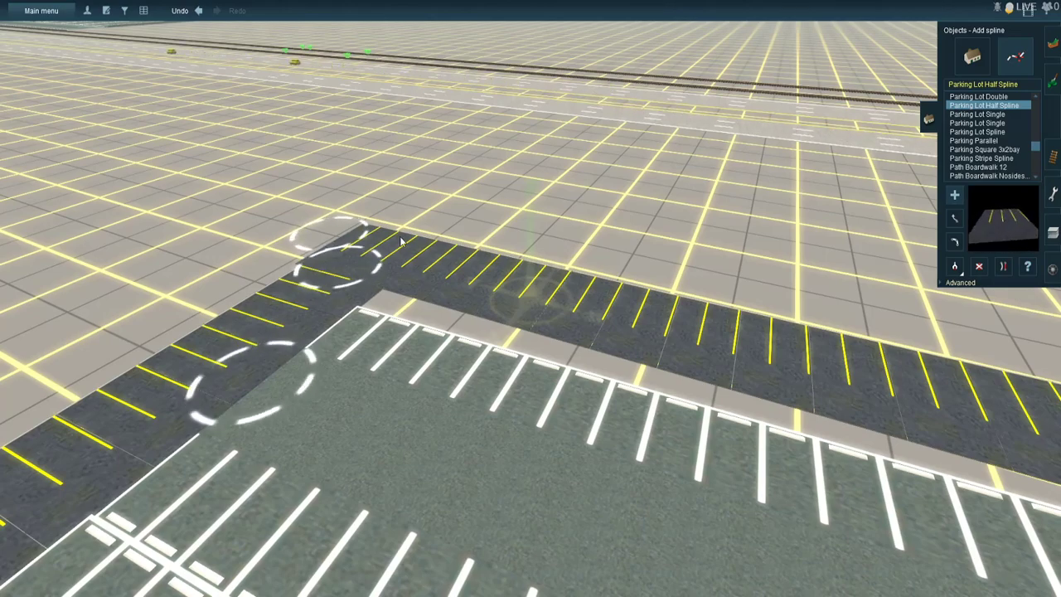
right_click_drag(593, 246, 562, 263)
- Lay a Driveway 12 Foot Asphalt 02 spline along the storefront, from beyond the garden center to the contractor pick-up
key("Right")
key("Right")
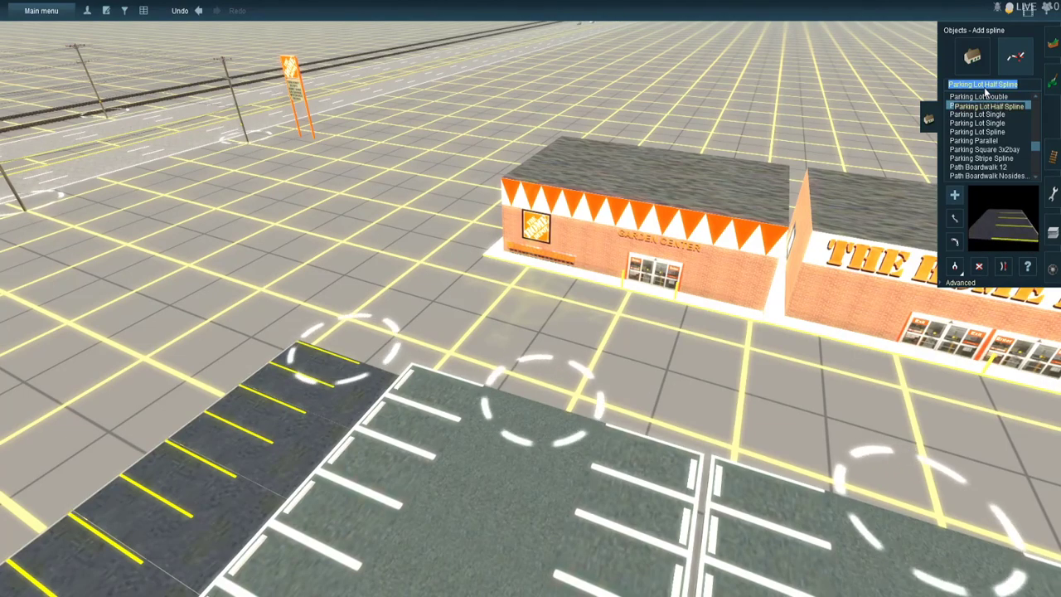
type("dr")
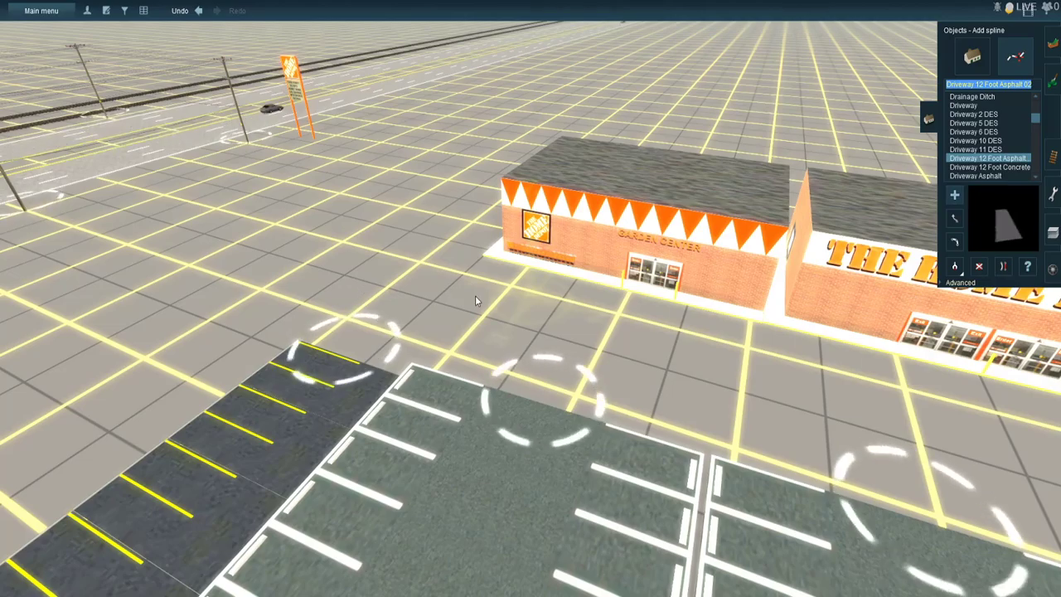
left_click(362, 285)
right_click(639, 363)
right_click(734, 313)
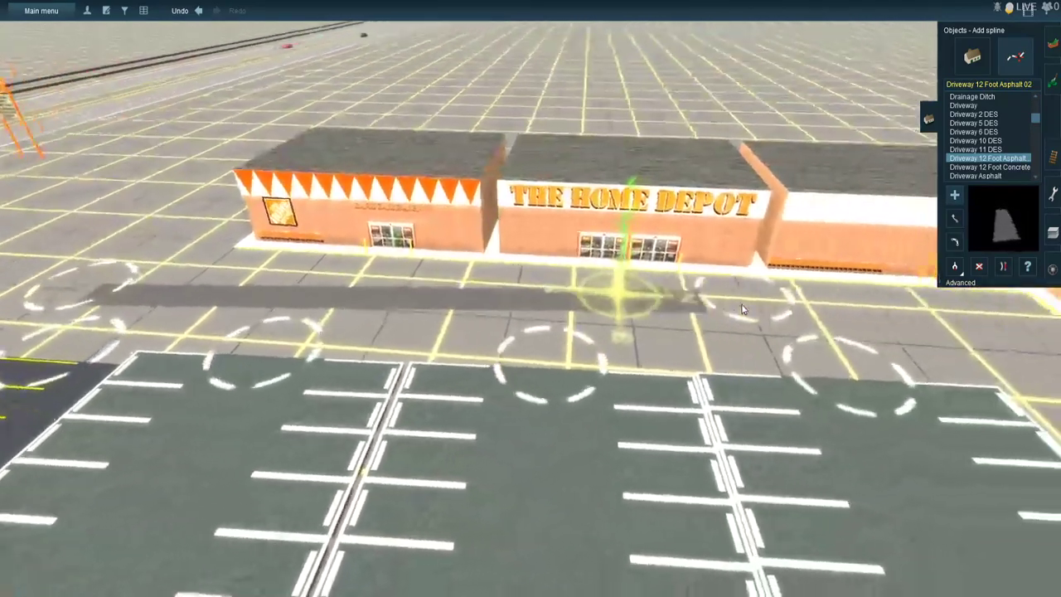
right_click(765, 315)
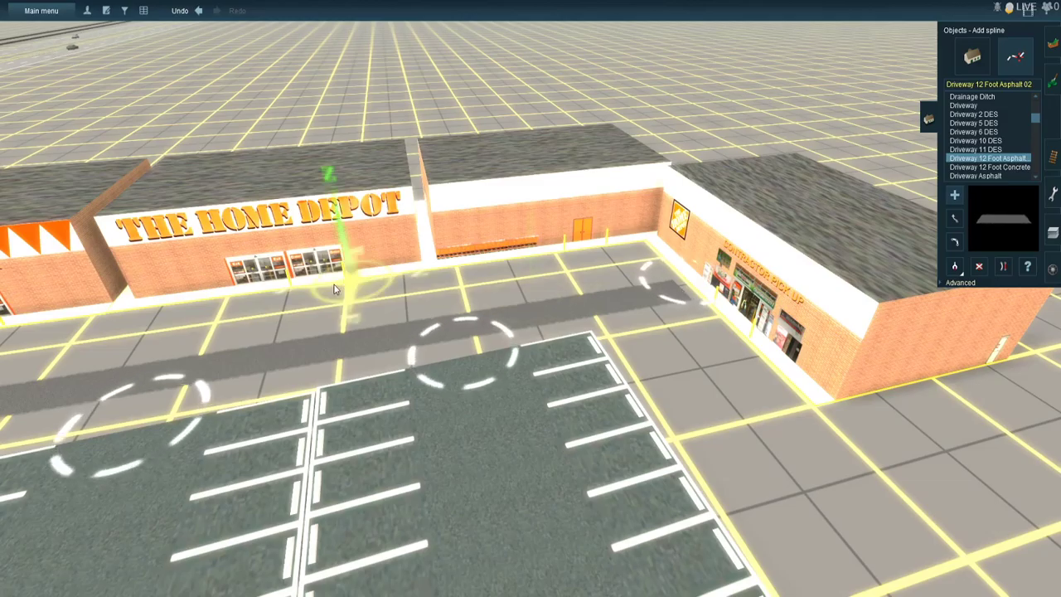
- Move the driveway's highway-side end so the strip runs along the store-side edge of the parking lot
right_click(24, 330)
key("Left")
right_click(264, 282)
left_click(949, 240)
left_click_drag(446, 338, 424, 311)
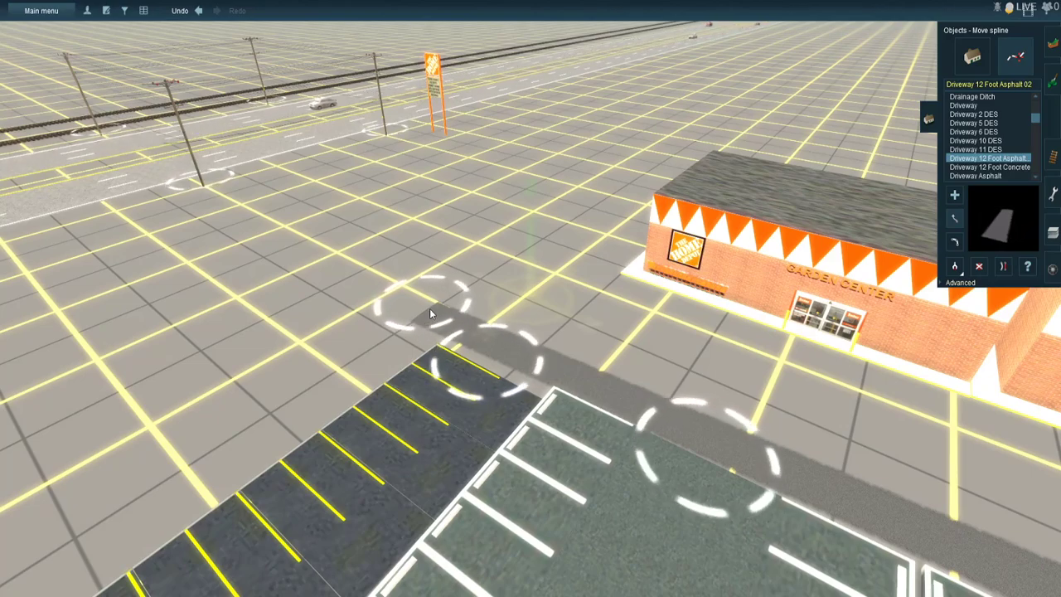
- Lay a second Driveway 12 Foot Asphalt 02 spline parallel to the first, between it and the storefront
left_click(954, 194)
left_click(512, 266)
right_click_drag(634, 308, 738, 301)
left_click(675, 321)
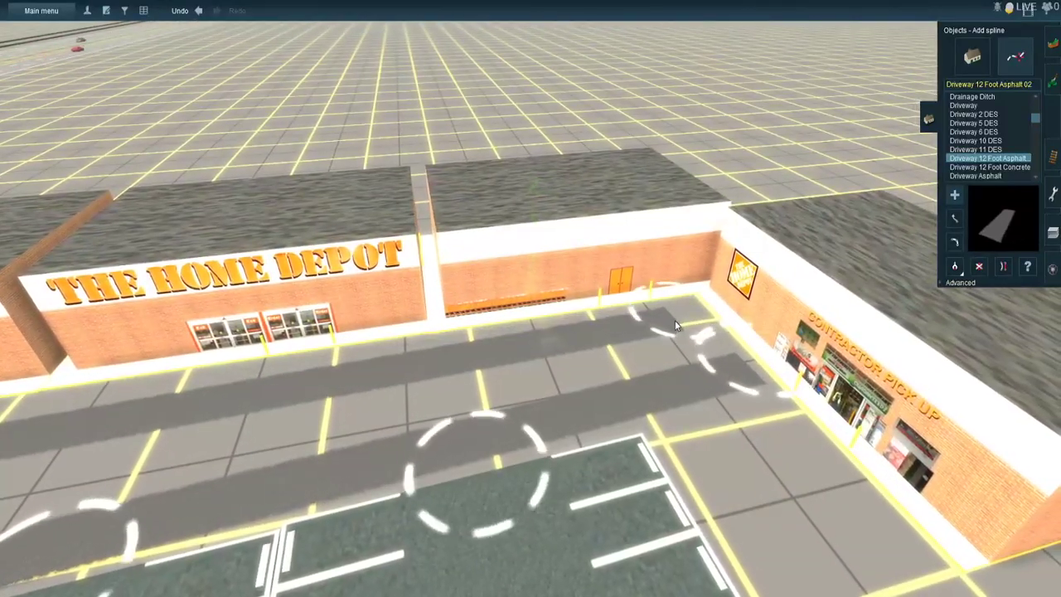
- Adjust the ends of the storefront driveways so the inner strip runs parallel to the lot-side one and stops just beyond the garden center
left_click(954, 241)
left_click_drag(759, 391, 771, 404)
right_click(305, 530)
right_click(154, 269)
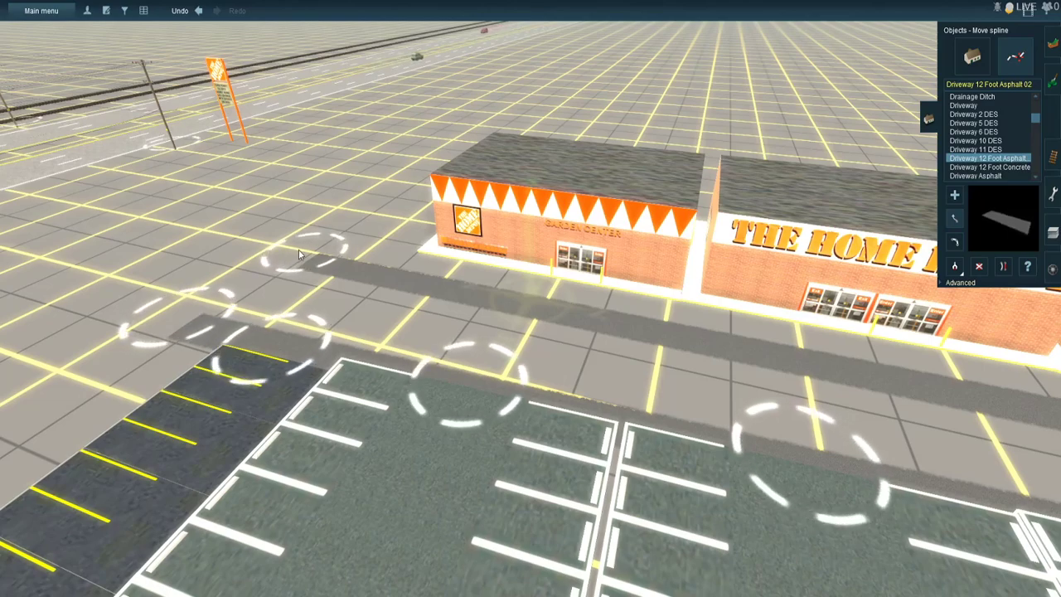
left_click(108, 174)
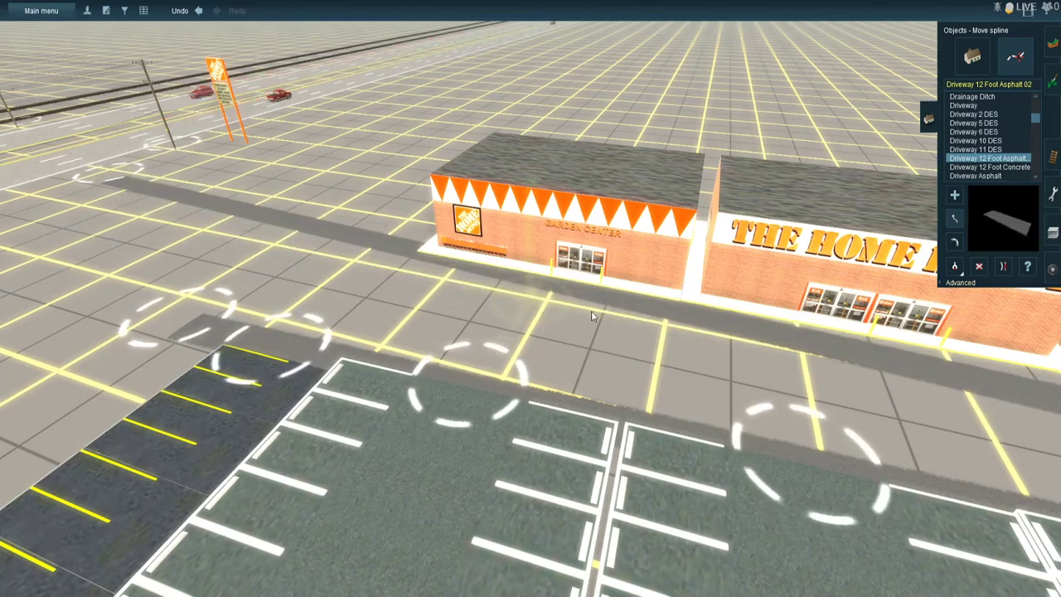
left_click(124, 180)
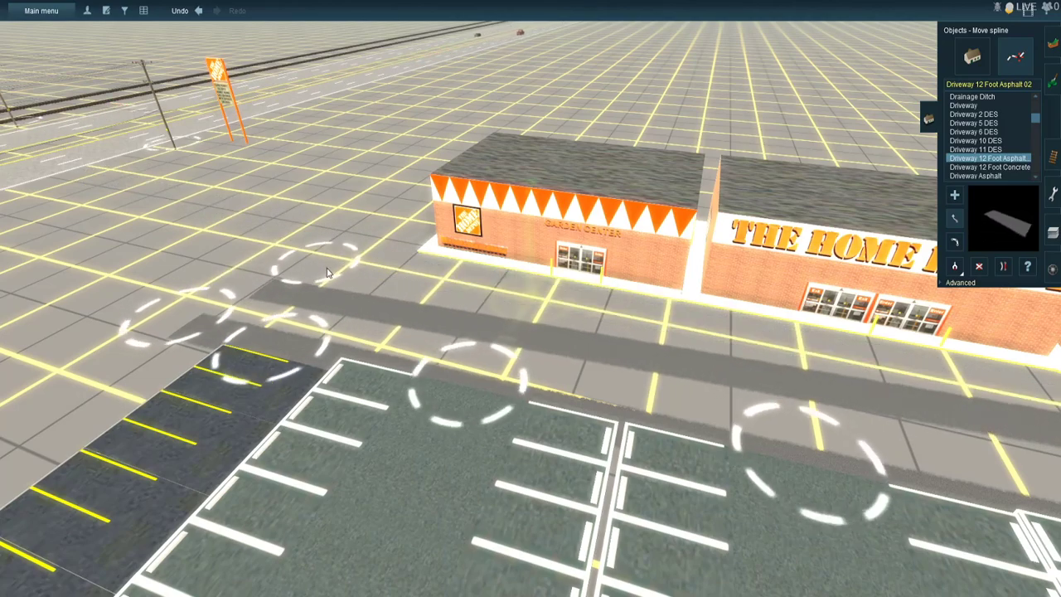
left_click(357, 265)
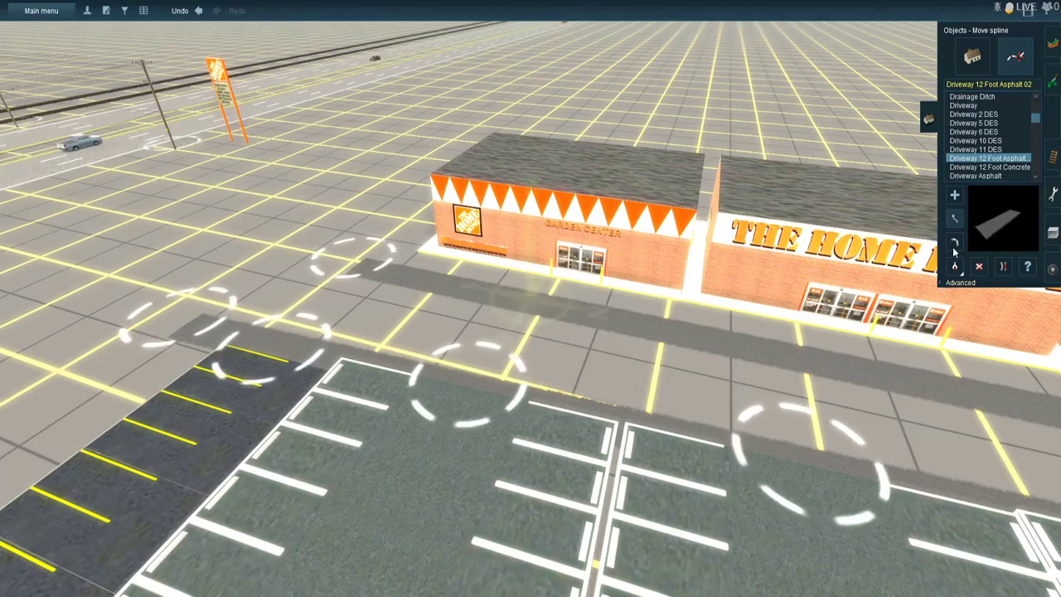
- Lay a Driveway Asphalt spline between the two storefront driveways, from beyond the garden center to the contractor pick-up corner
left_click(974, 176)
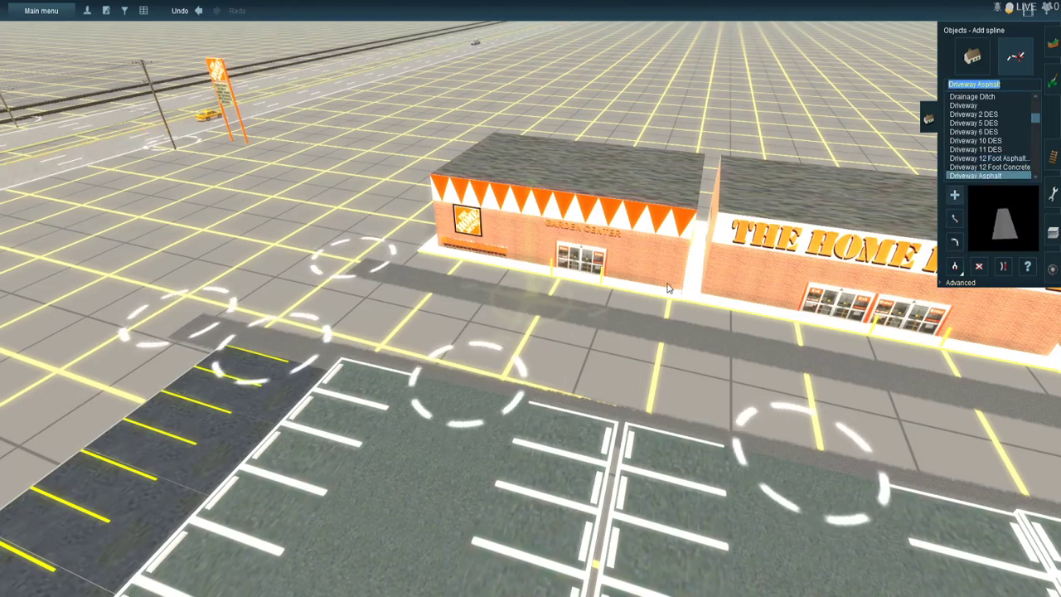
left_click(286, 287)
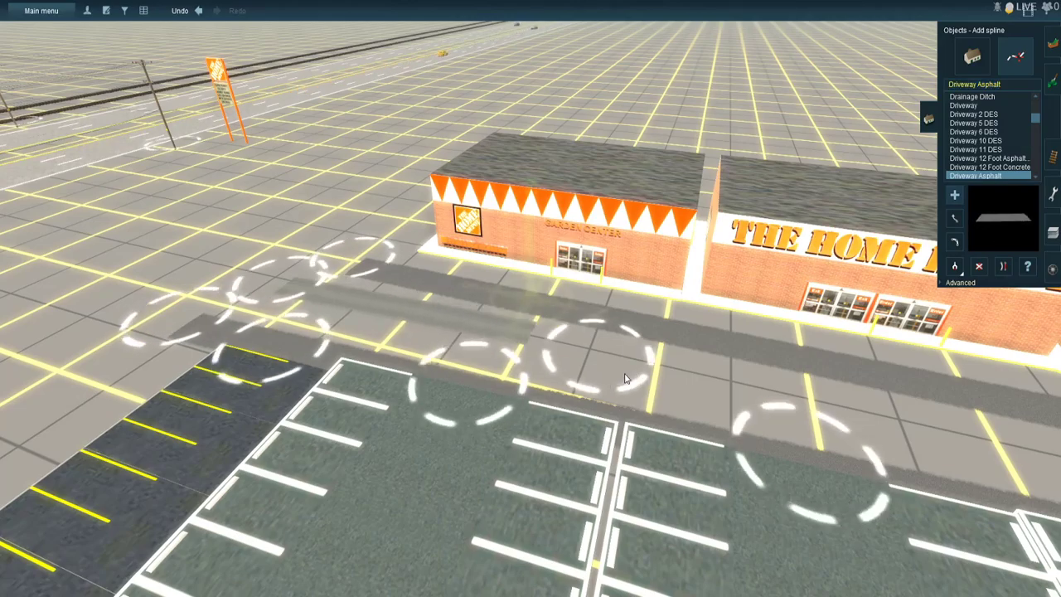
right_click(742, 383)
right_click(788, 301)
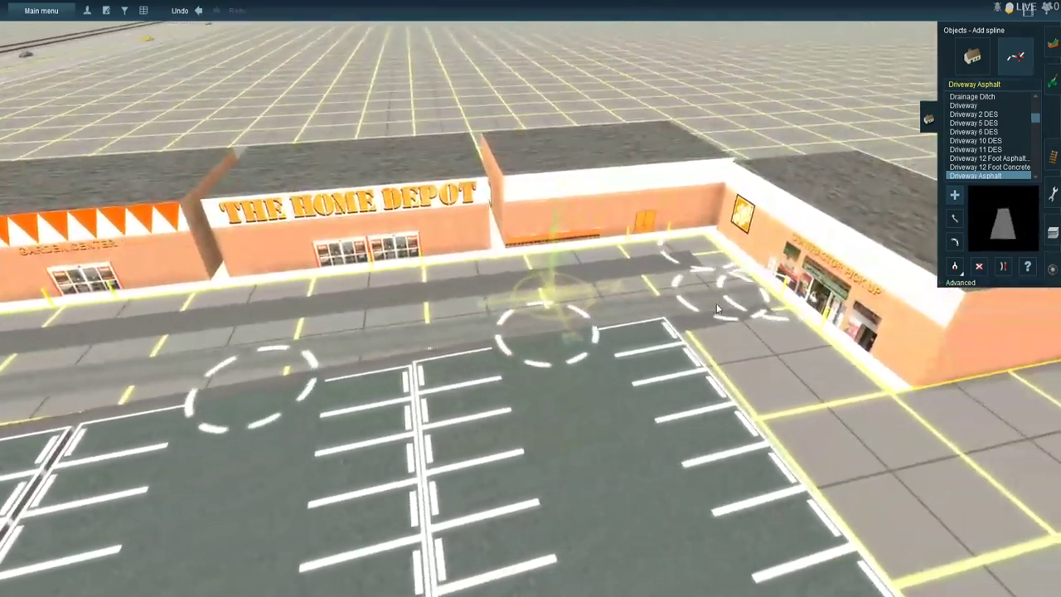
left_click(686, 290)
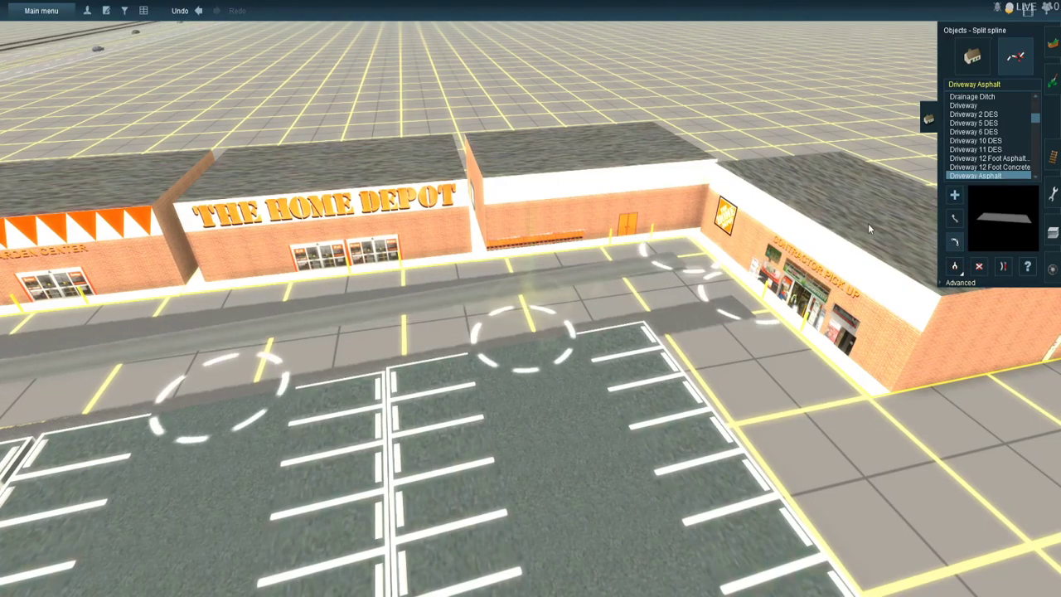
- Reposition the Driveway Asphalt strip so it runs in the gap midway between the two darker driveways along the storefront
left_click_drag(690, 263, 674, 289)
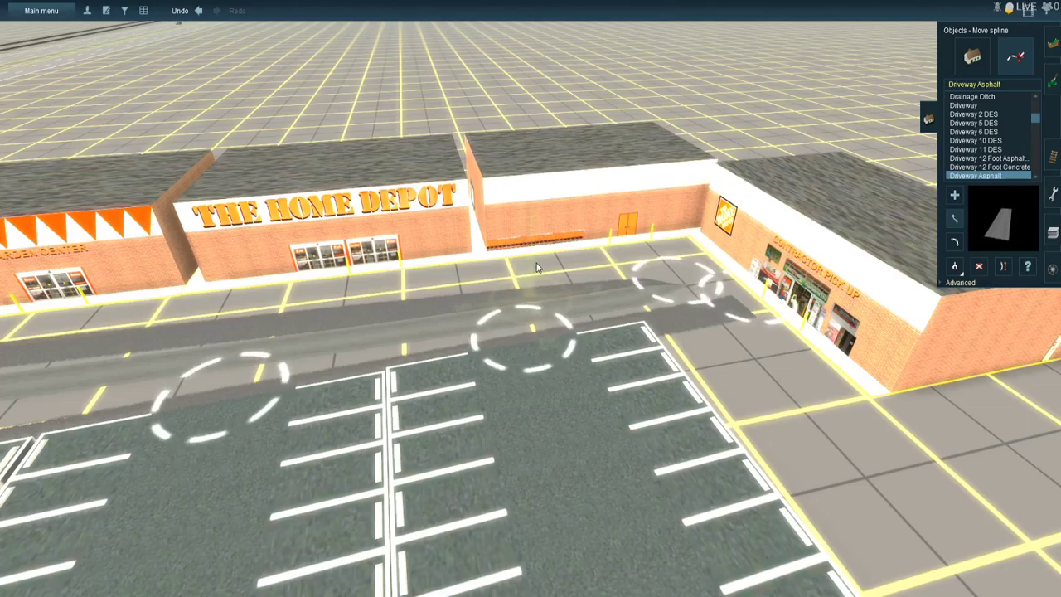
key("ctrl+z")
left_click_drag(697, 265, 698, 289)
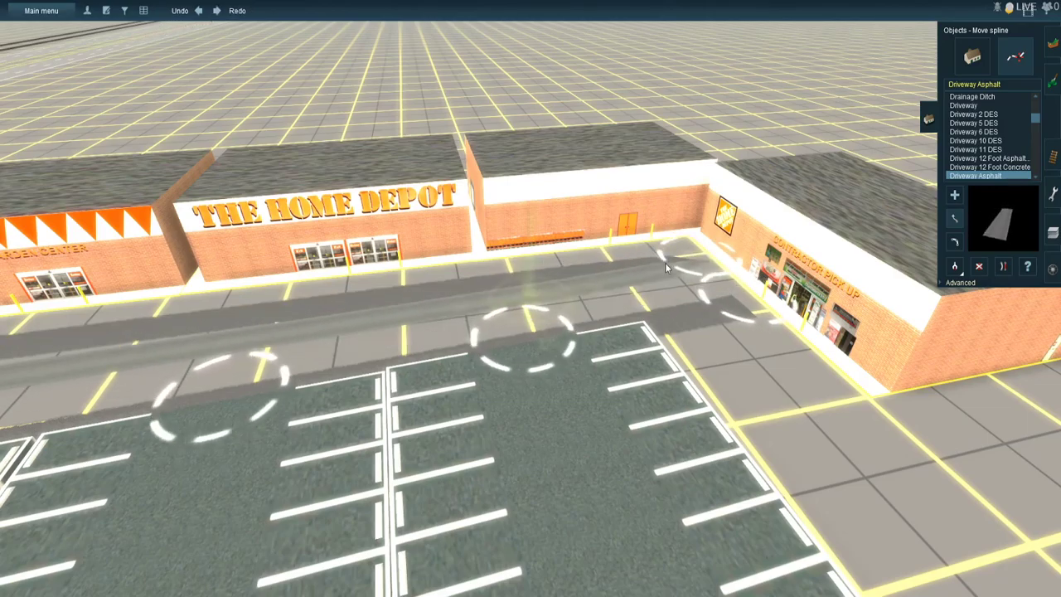
scroll(665, 262, "up", 5)
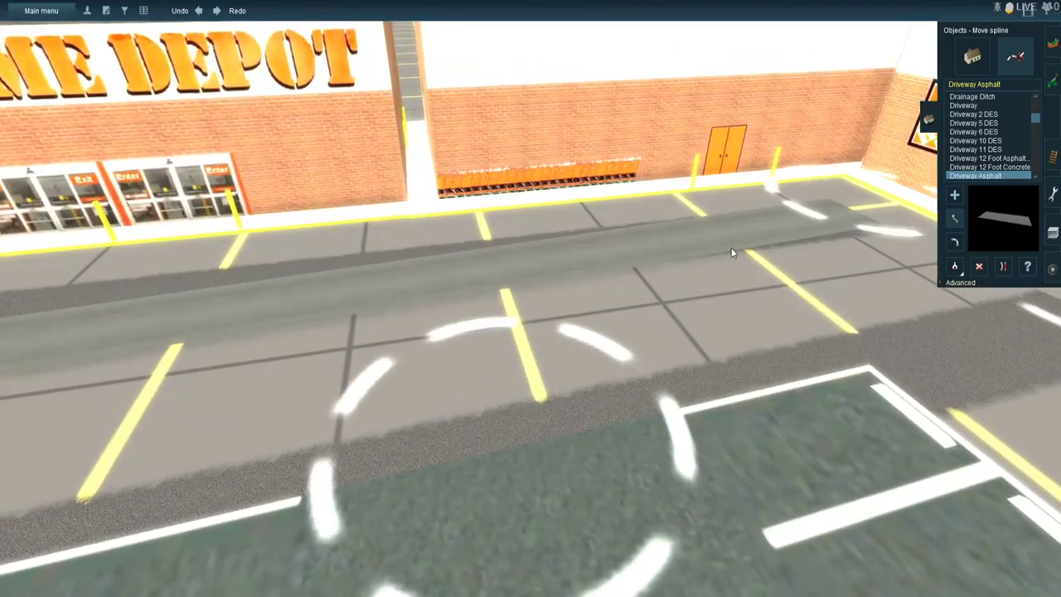
right_click(737, 247)
mouse_move(650, 243)
left_mouse_down()
mouse_move(649, 326)
mouse_move(613, 340)
left_mouse_up()
mouse_move(272, 331)
right_mouse_down()
mouse_move(173, 277)
mouse_move(361, 185)
mouse_move(319, 201)
mouse_move(470, 208)
right_mouse_up()
scroll(470, 207, "down", 3)
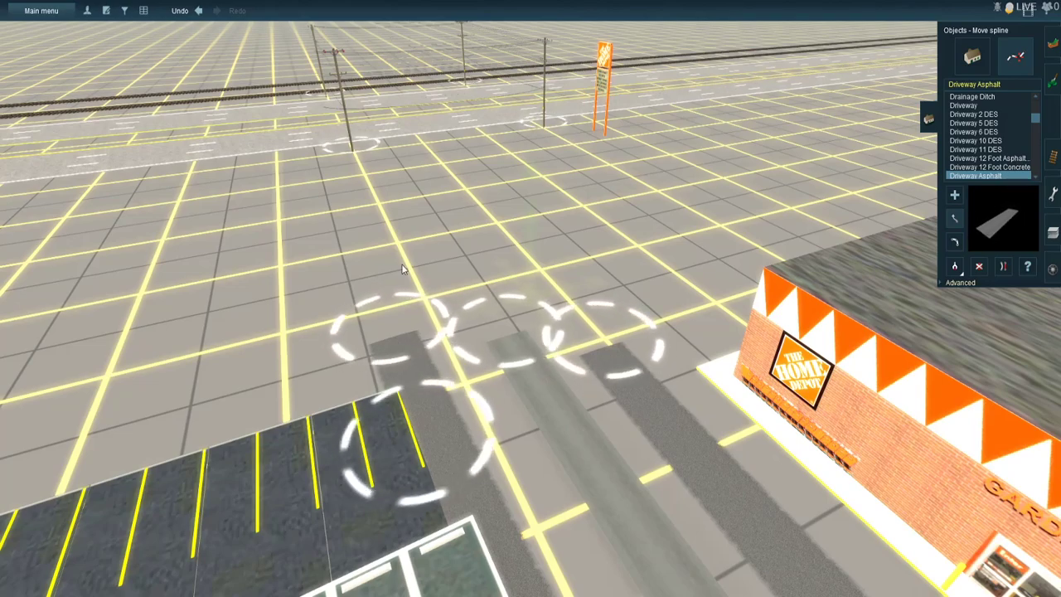
- Search the splines for "road li" and choose Road Light Asphalt 2L Yel Stripe at the highway near the store sign
scroll(515, 377, "up", 3)
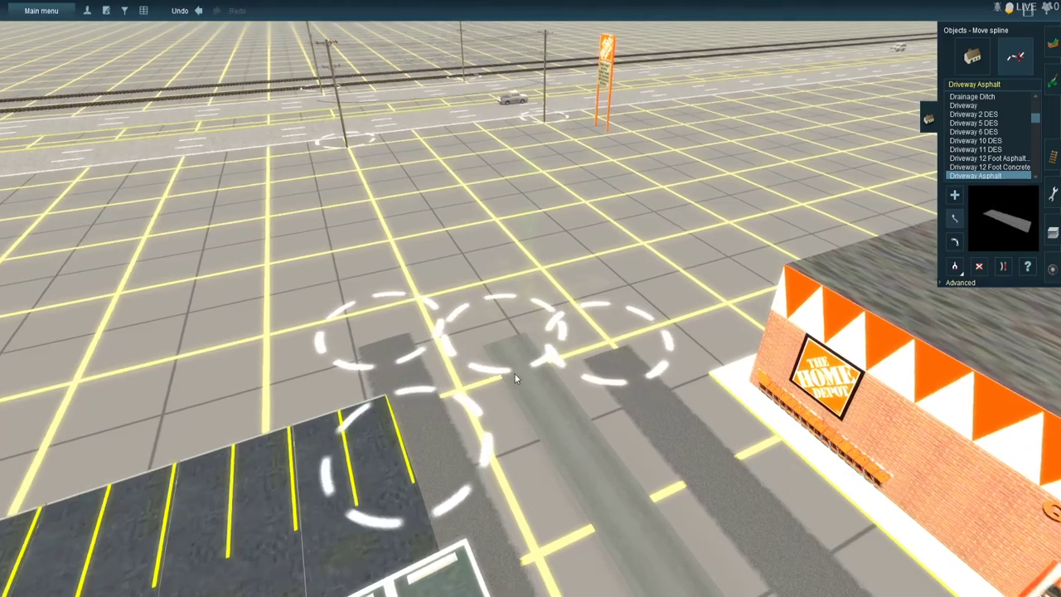
right_click(507, 165)
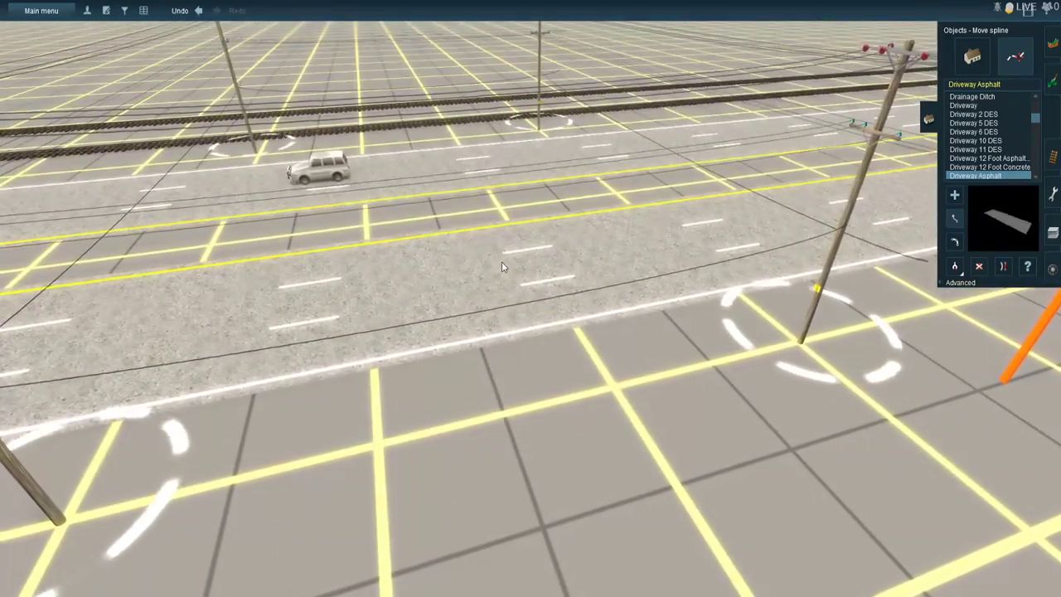
key("Left")
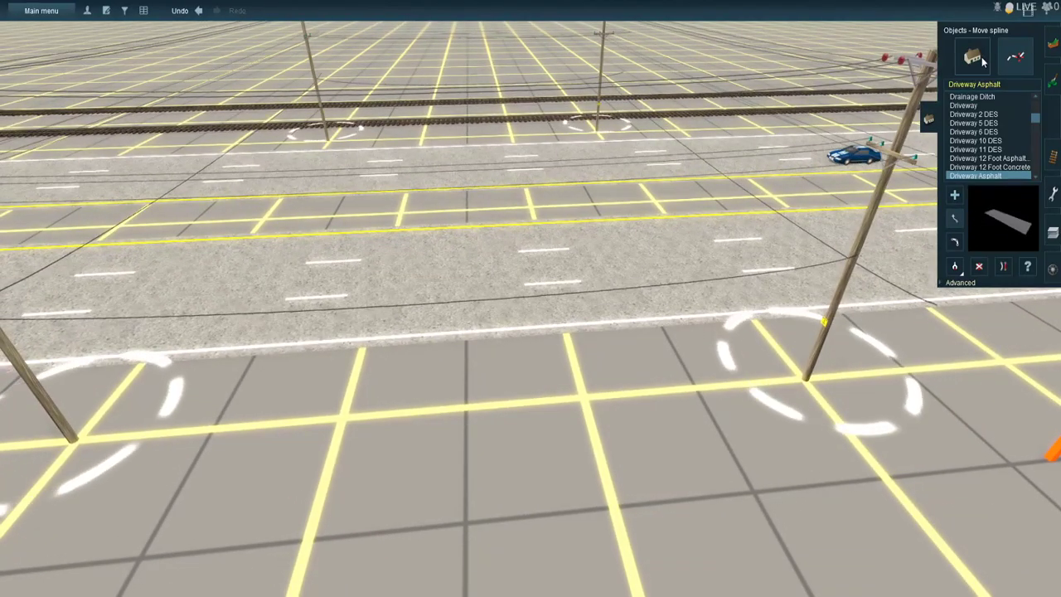
left_click(985, 88)
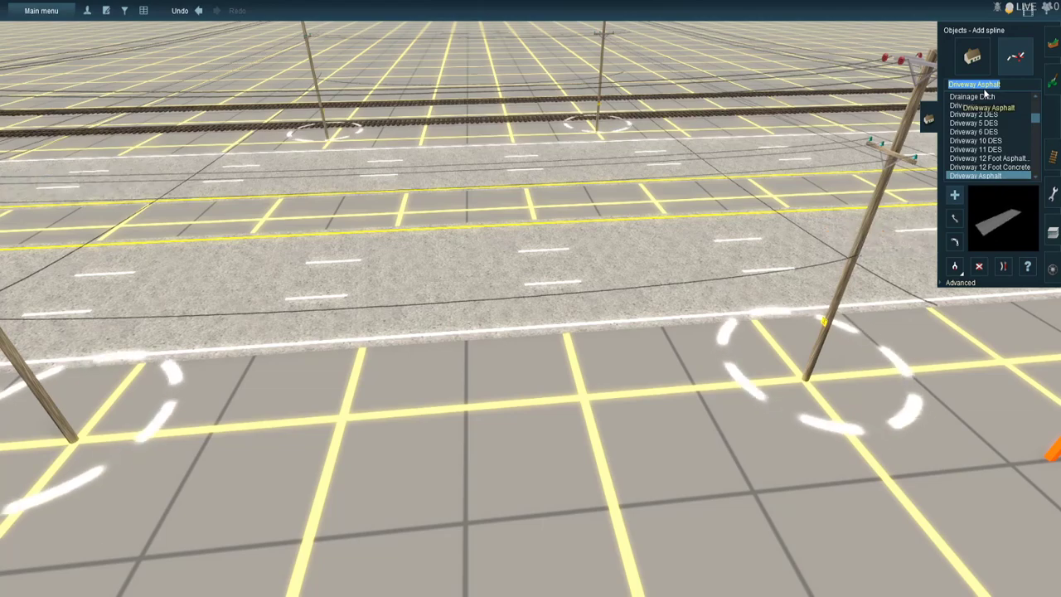
type("road li")
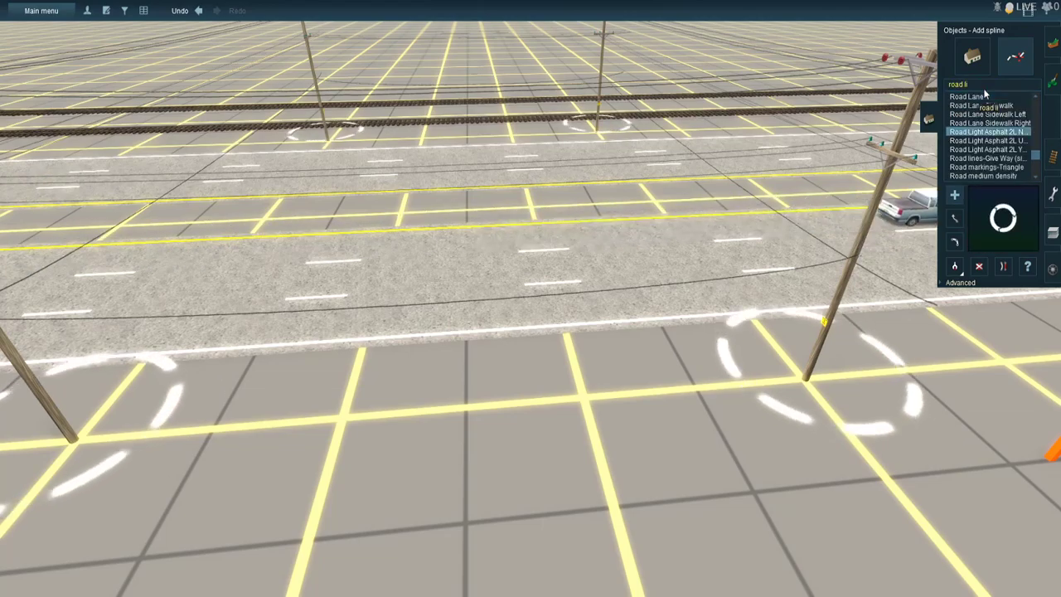
left_click(1008, 148)
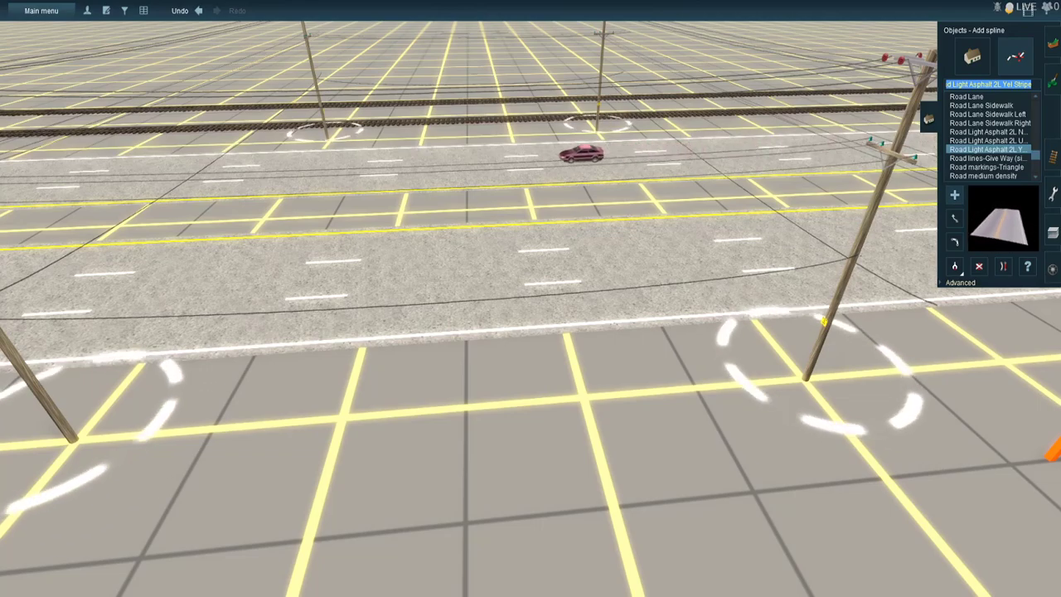
scroll(472, 282, "down", 5)
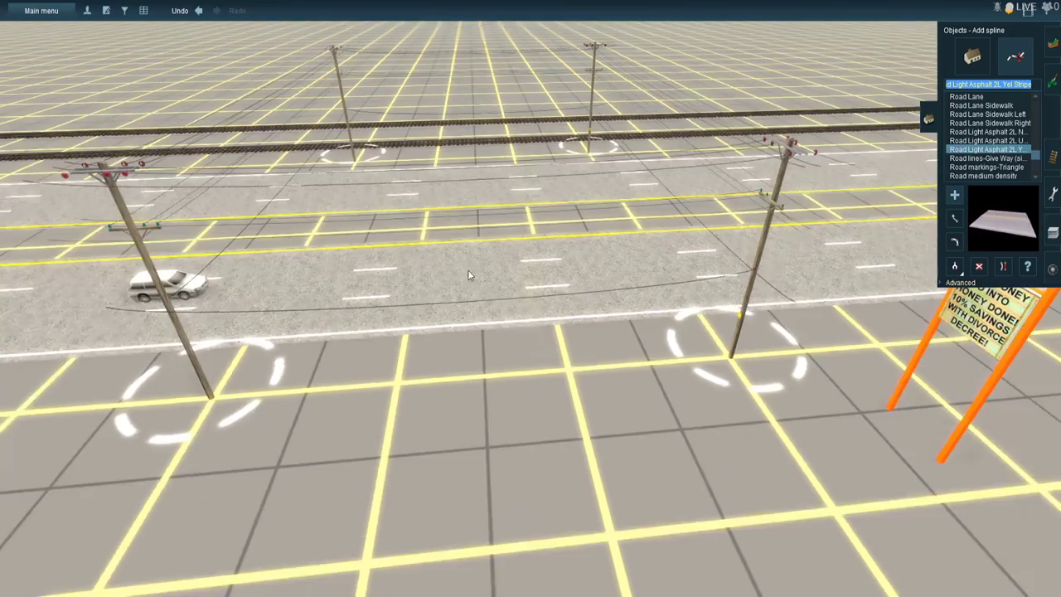
right_click(443, 159)
right_click(602, 375)
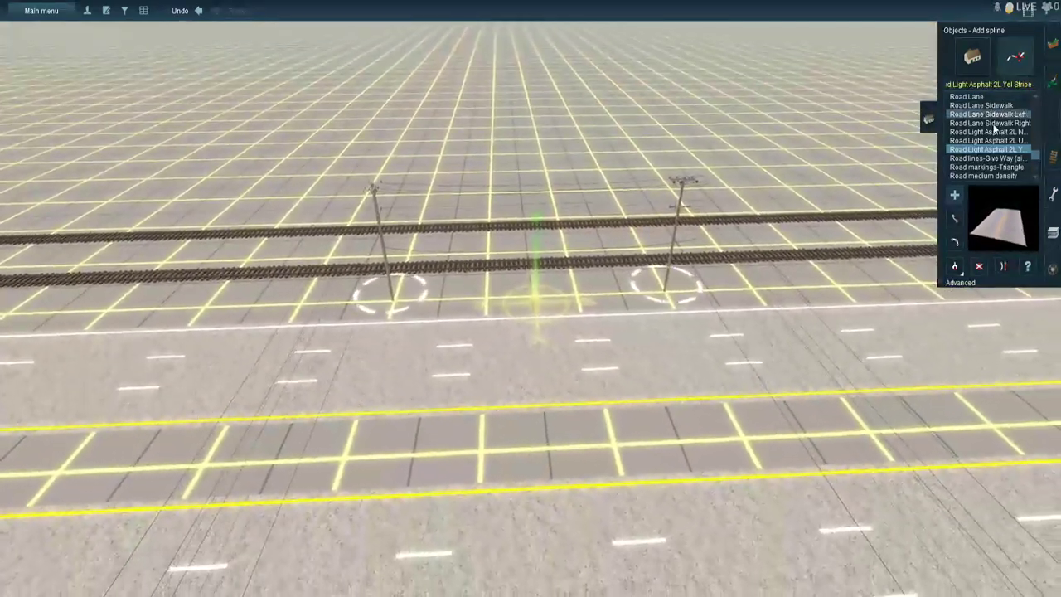
- Find the Road Asphalt 2L 1Way spline with "road as" and lay it across the tracks and highway to the edge near the Home Depot sign
left_click(993, 83)
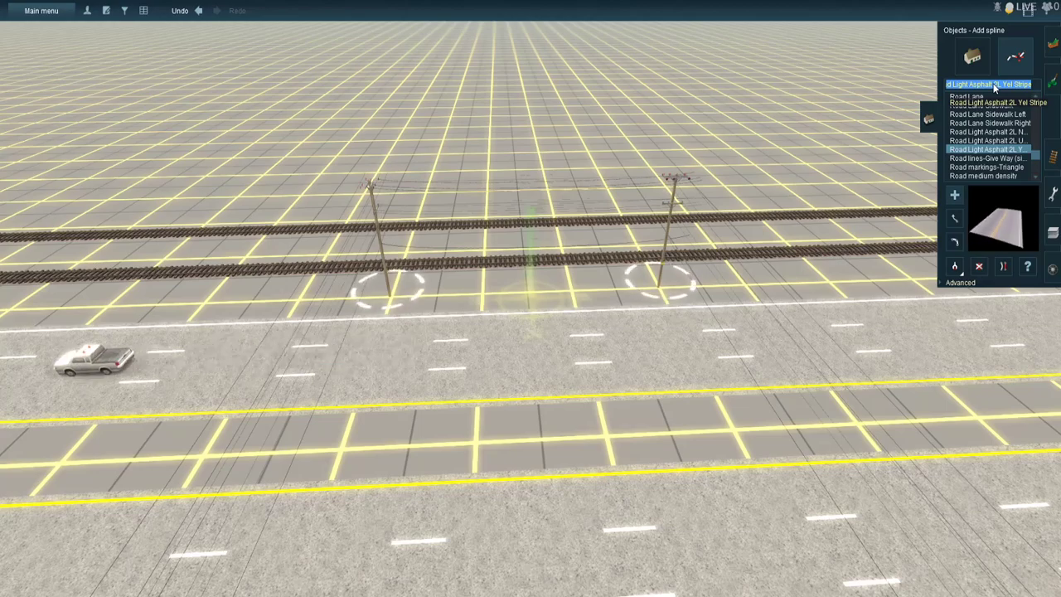
type("road s")
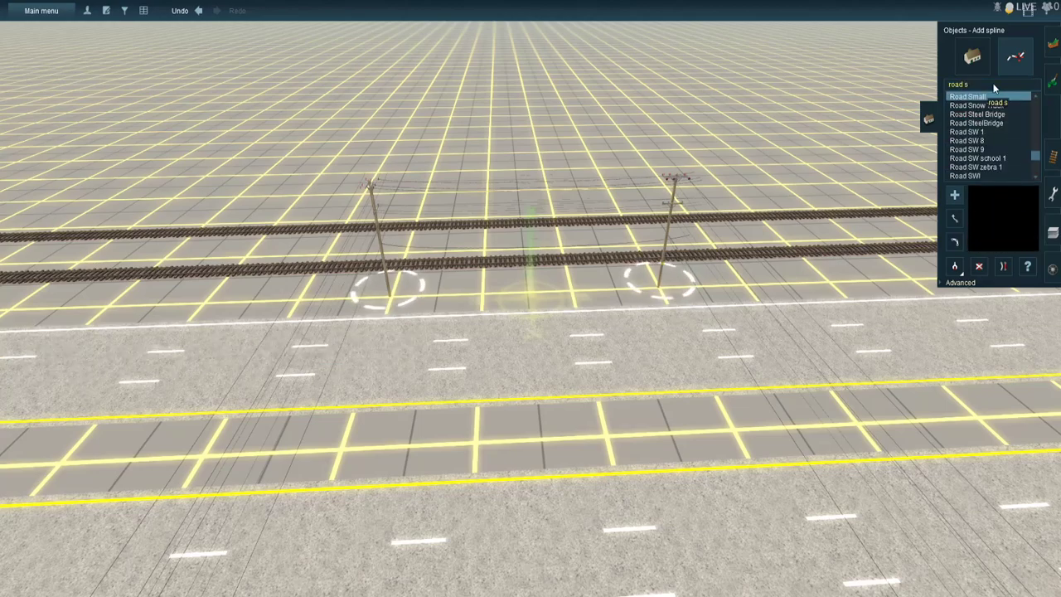
type("a")
key("BackSpace")
key("BackSpace")
type("as")
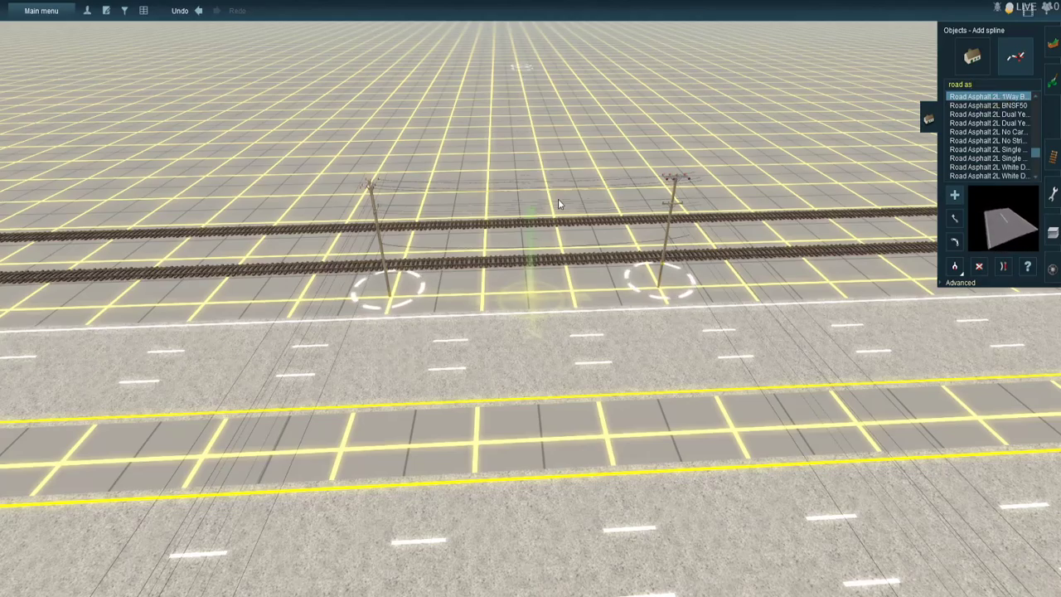
right_click(584, 325)
right_click(571, 398)
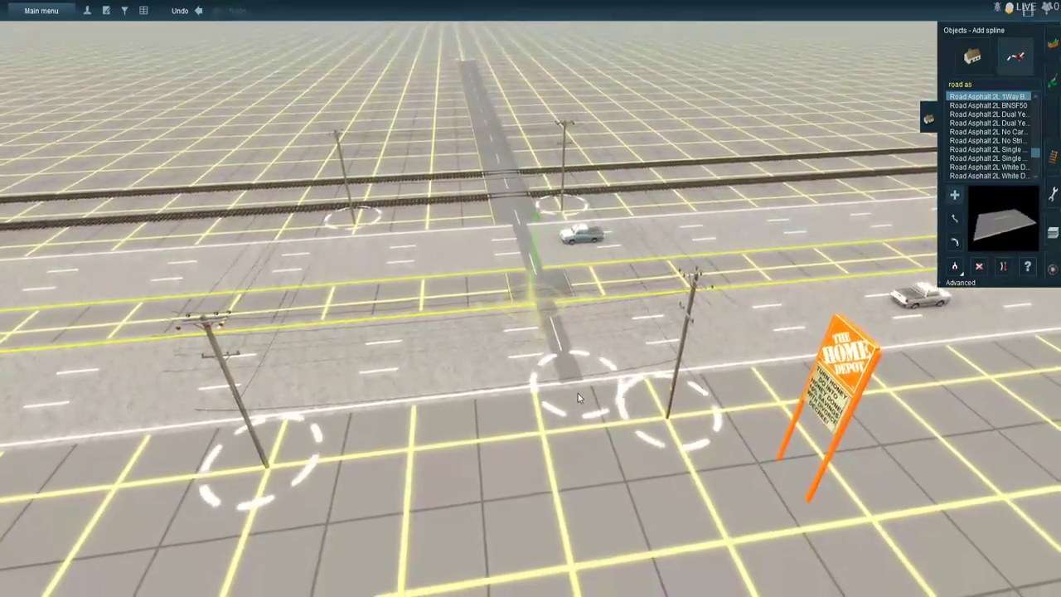
left_click(579, 396)
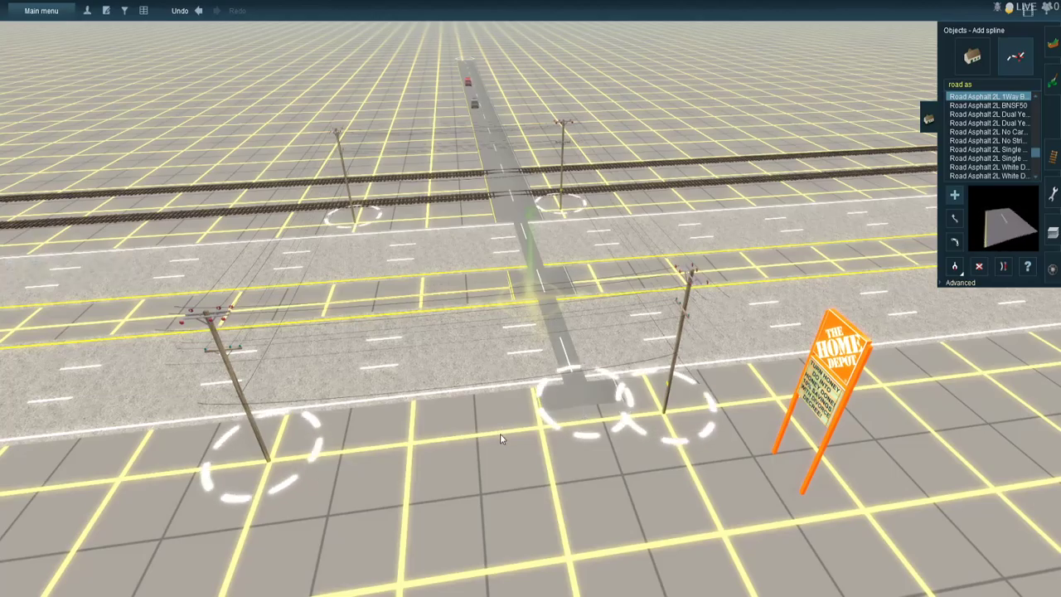
- Lay a second Road Asphalt 2L 1Way spline parallel to the first, from the store side across the highway and tracks
left_click(465, 423)
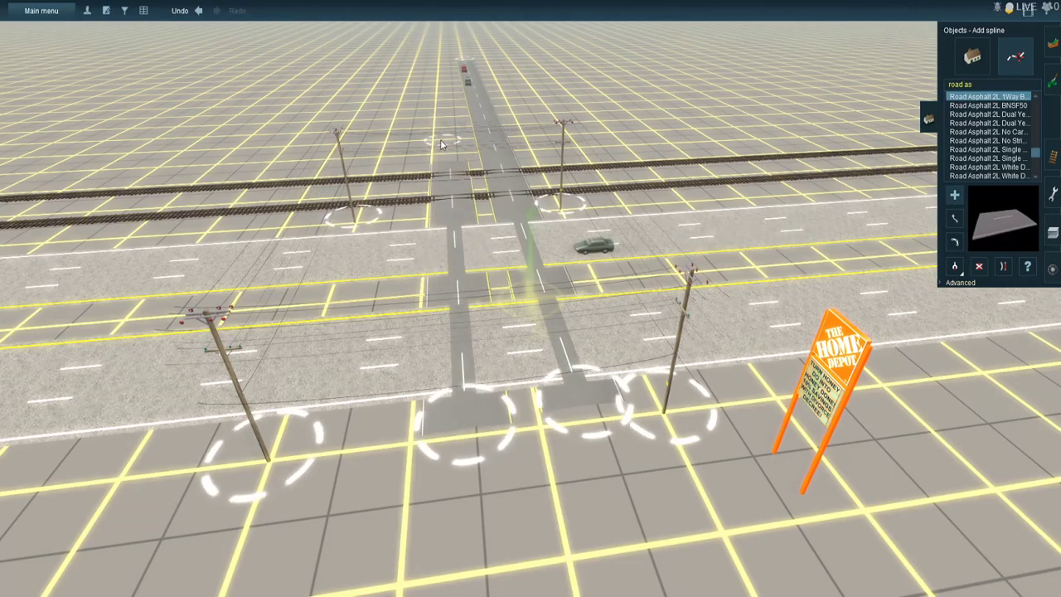
right_click(436, 108)
right_click(532, 133)
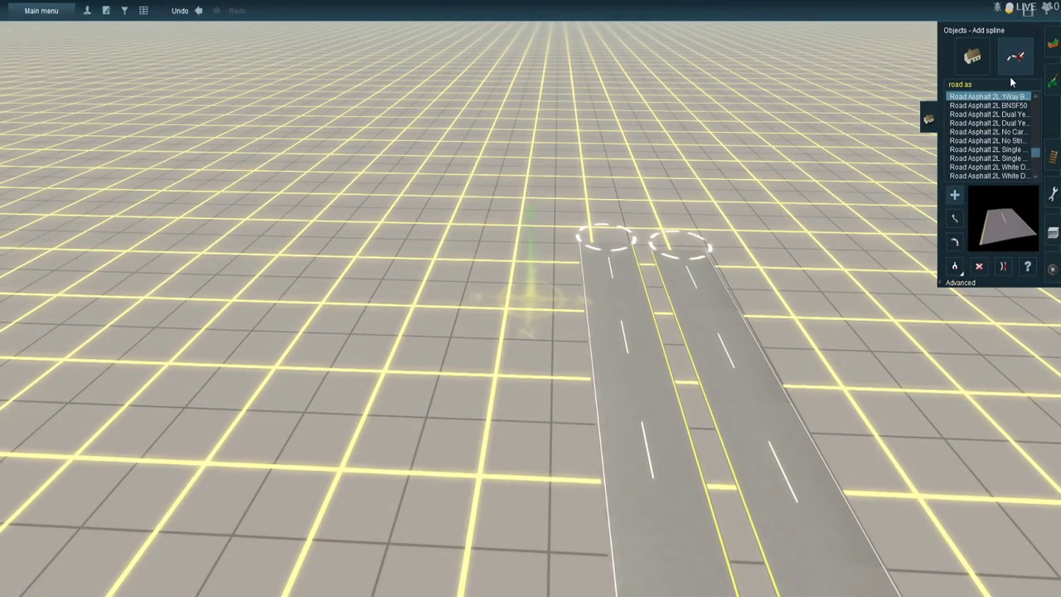
- Extend a long, straight Road Light Asphalt 2L Yel Stripe spline from the far end of one of the one-way roads beyond the tracks
left_click(996, 87)
type("road li")
left_click(986, 149)
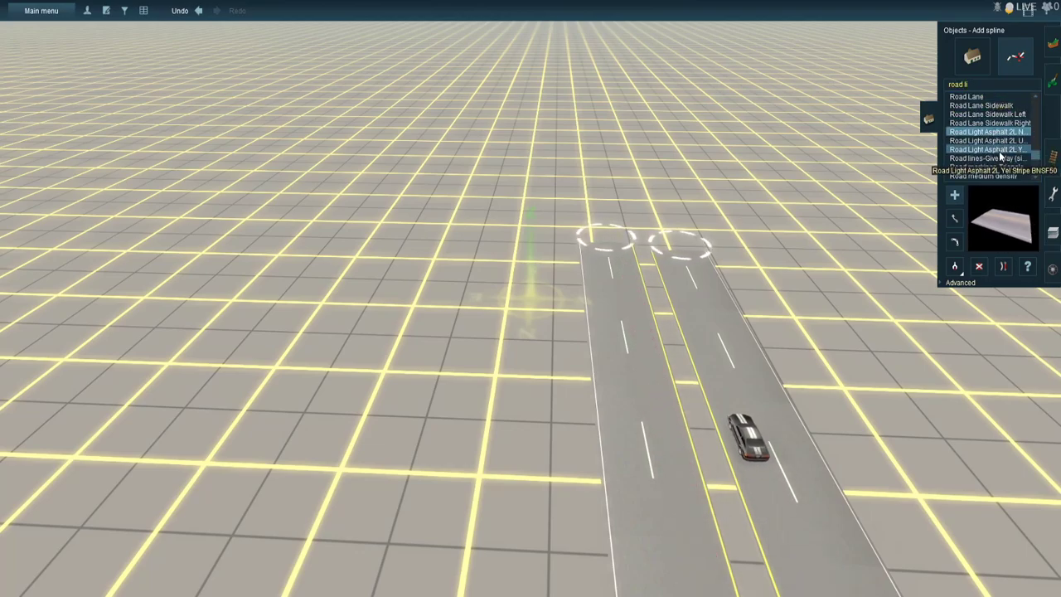
left_click(595, 241)
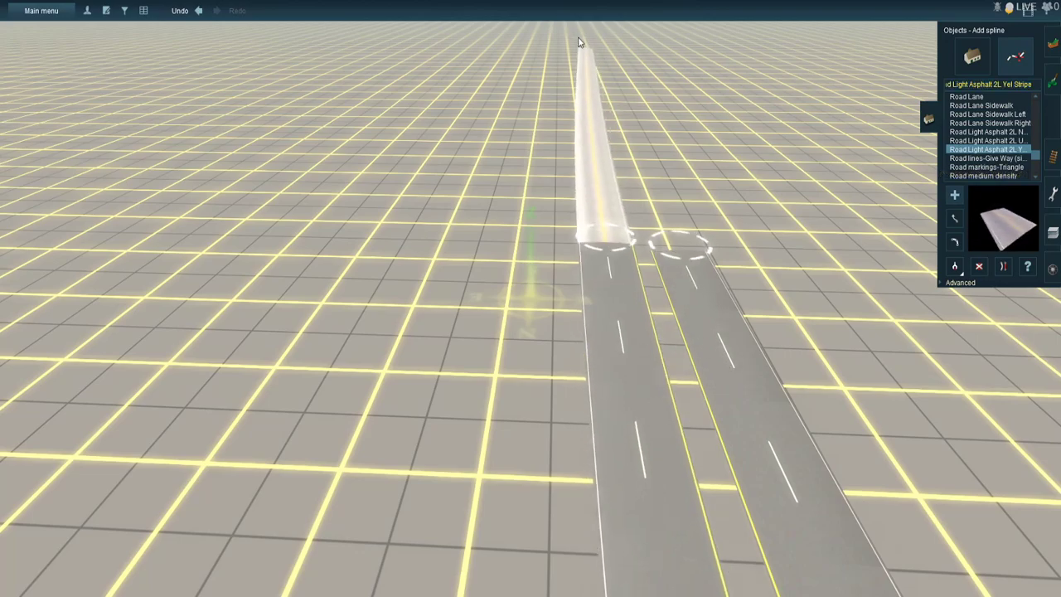
scroll(566, 29, "down", 4)
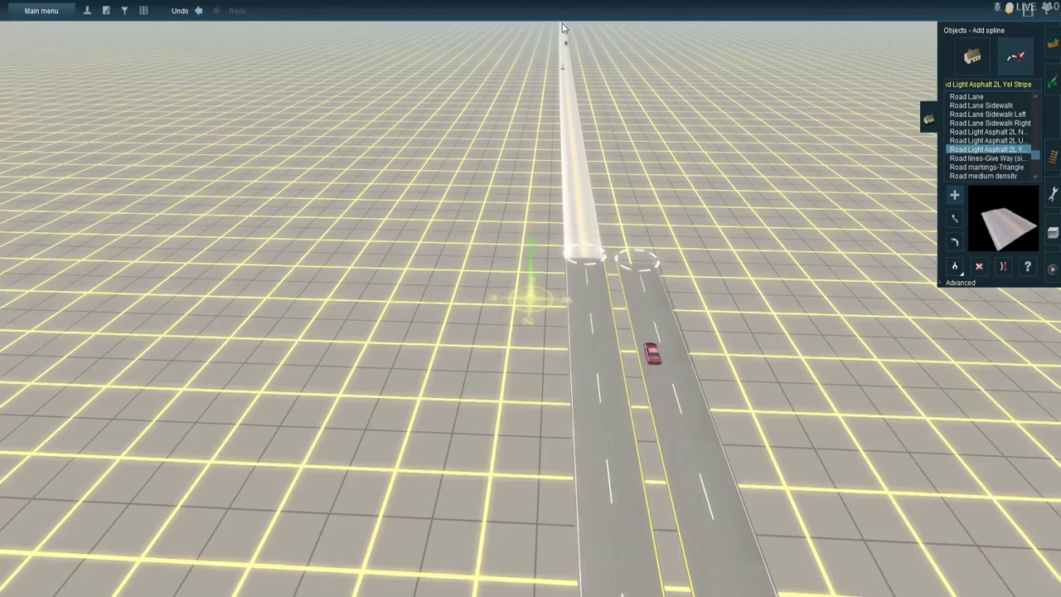
scroll(562, 28, "down", 4)
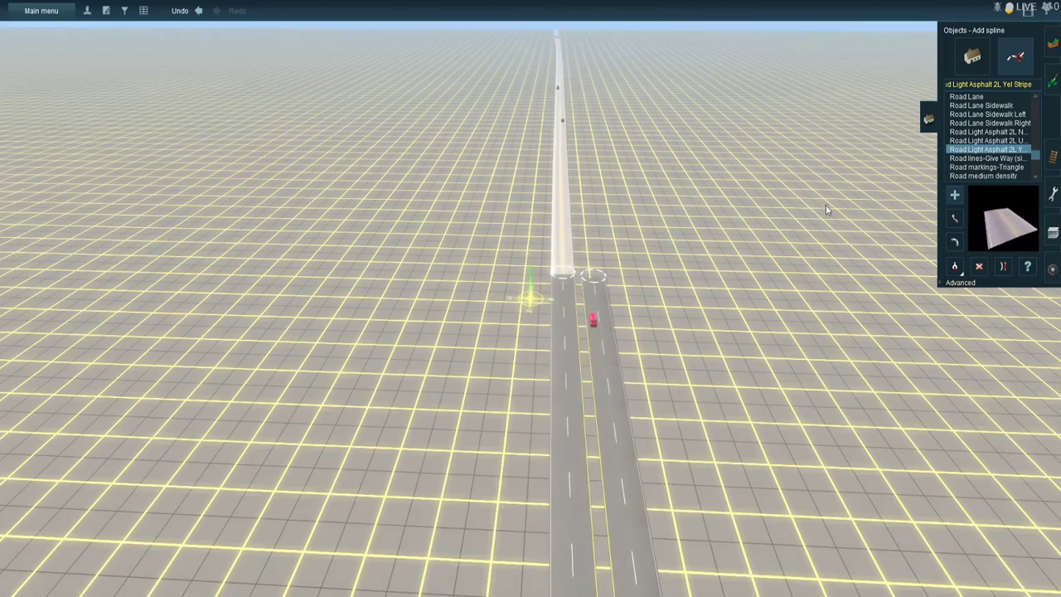
left_click(962, 283)
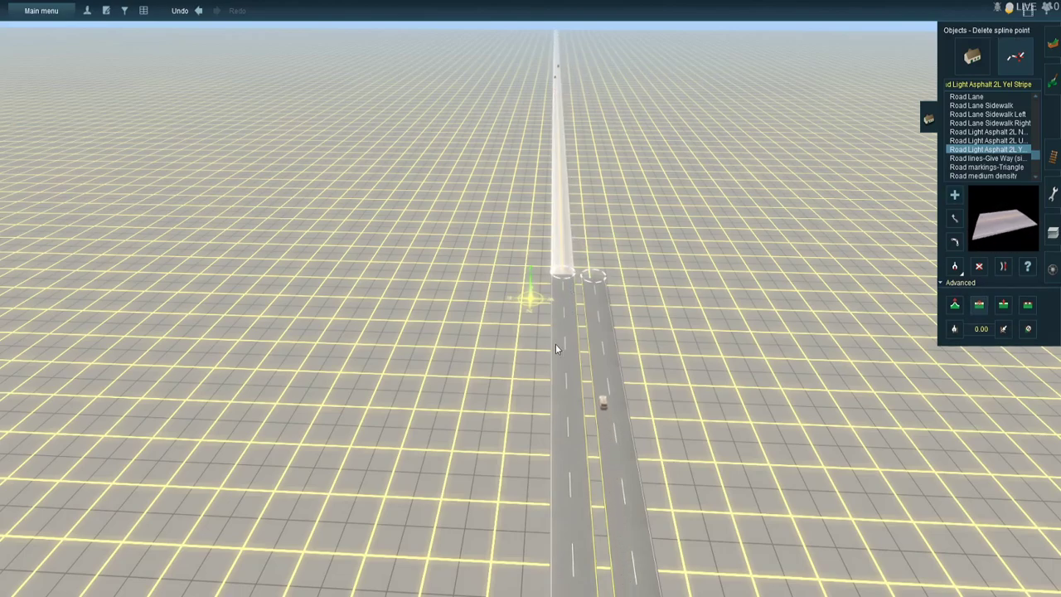
- Pick up Driveway 12 Foot Asphalt 02 from the scene and extend the storefront driveway to the nearest one-way road end at the highway
right_click(580, 379)
mouse_move(583, 381)
right_mouse_down()
mouse_move(595, 390)
mouse_move(571, 346)
mouse_move(737, 426)
right_mouse_up()
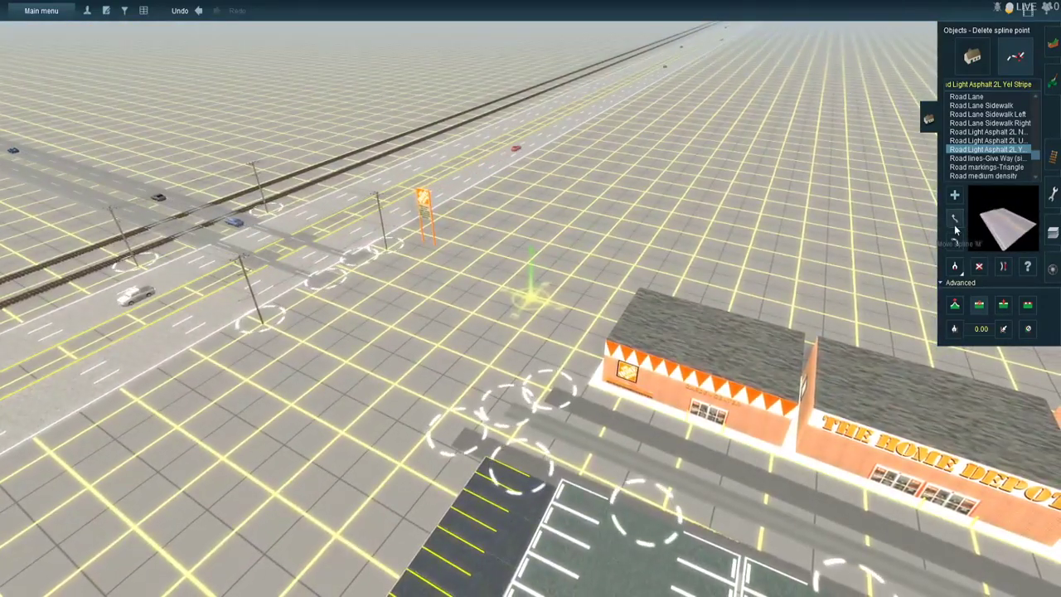
left_click(956, 218)
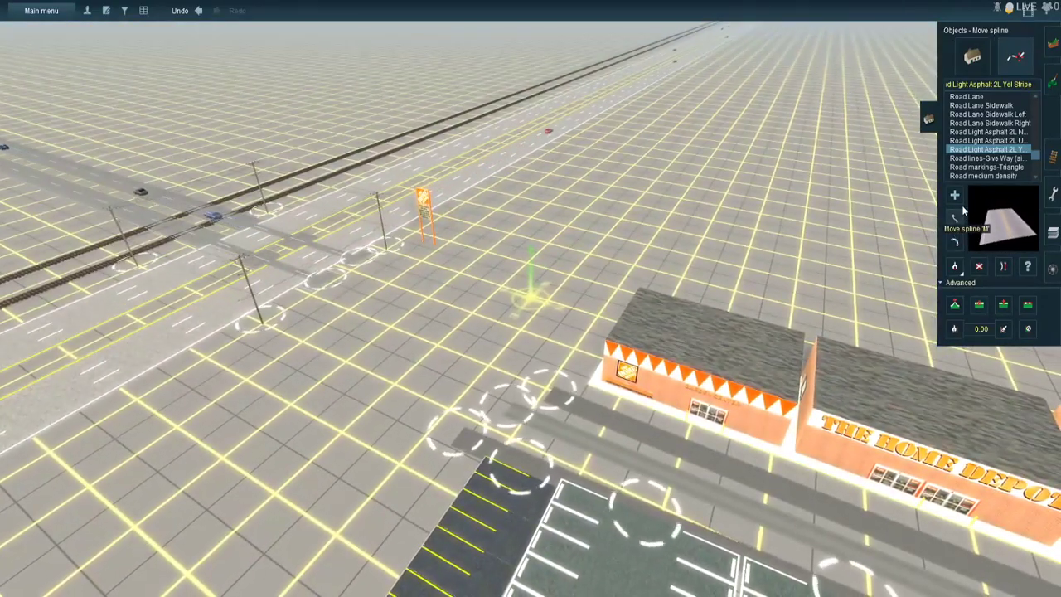
left_click(955, 263)
left_click(559, 397)
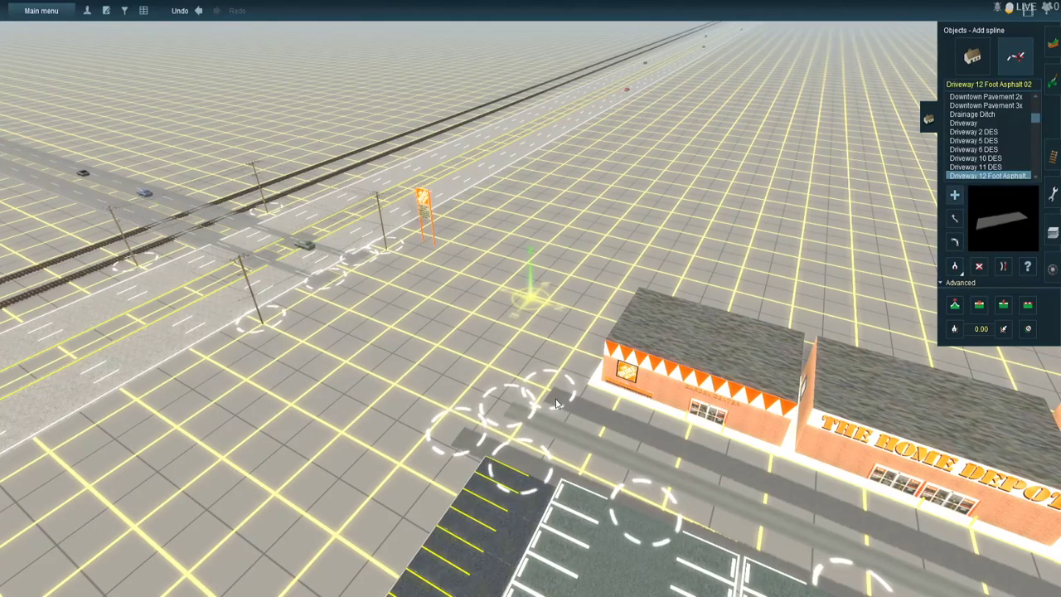
left_click_drag(542, 398, 373, 274)
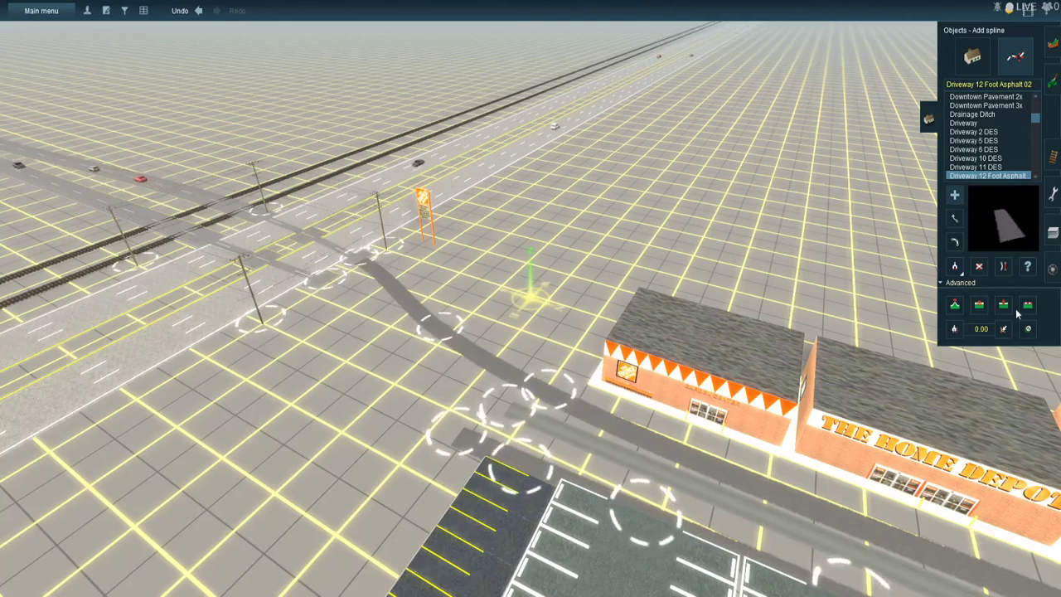
- Lay a second Driveway 12 Foot Asphalt 02 spline from the other one-way road end to the middle driveway in front of the store
left_click(1004, 267)
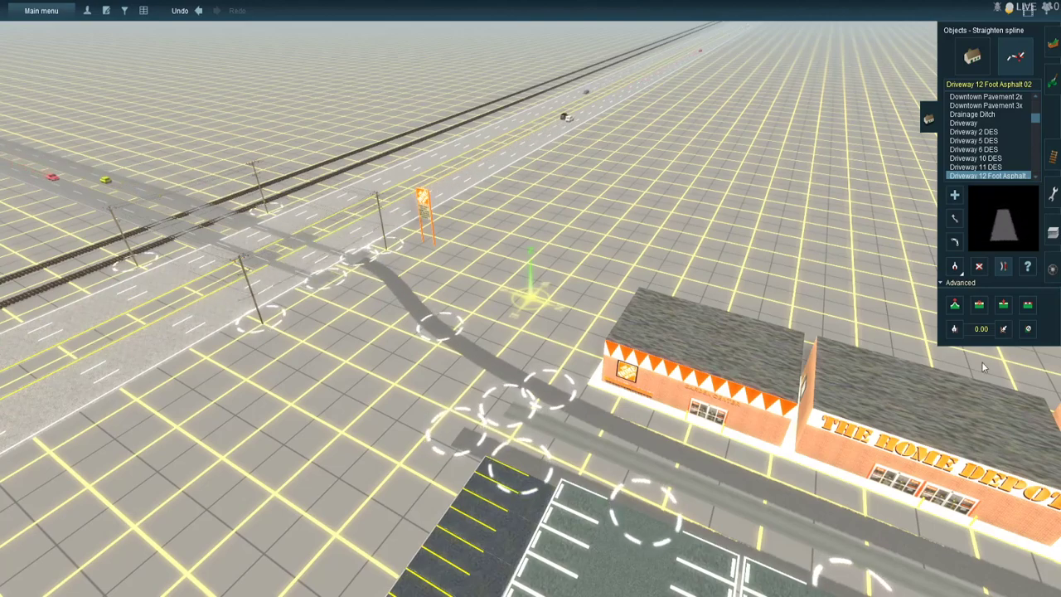
left_click(955, 218)
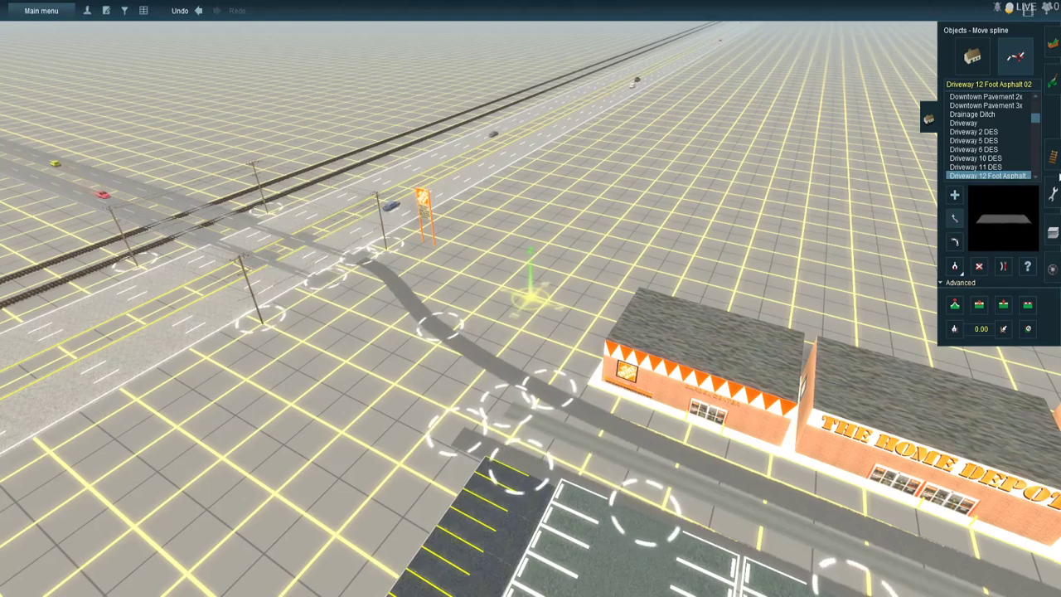
left_click(954, 196)
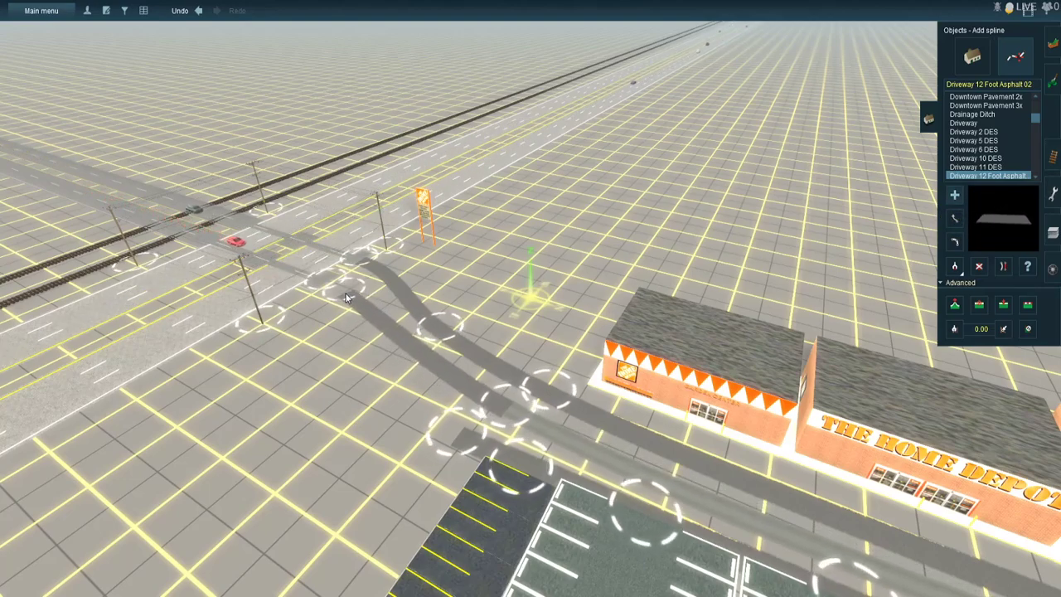
left_click(1003, 267)
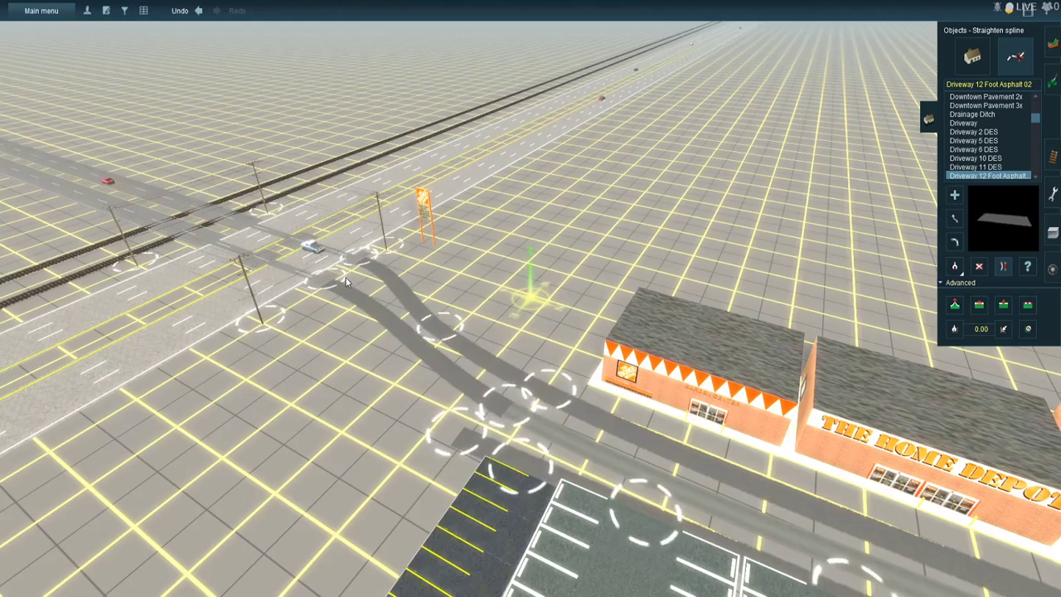
- Connect the driveway beside the parking lot to the storefront driveway's midpoint with another Driveway 12 Foot Asphalt 02 section
right_click(486, 417)
right_click(486, 267)
left_click(955, 195)
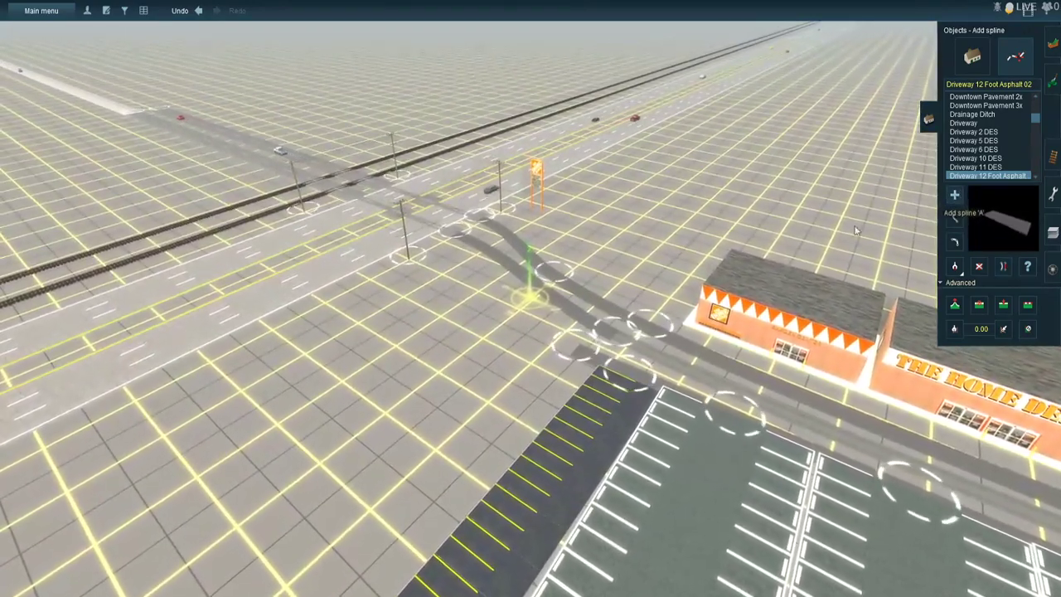
left_click(517, 268)
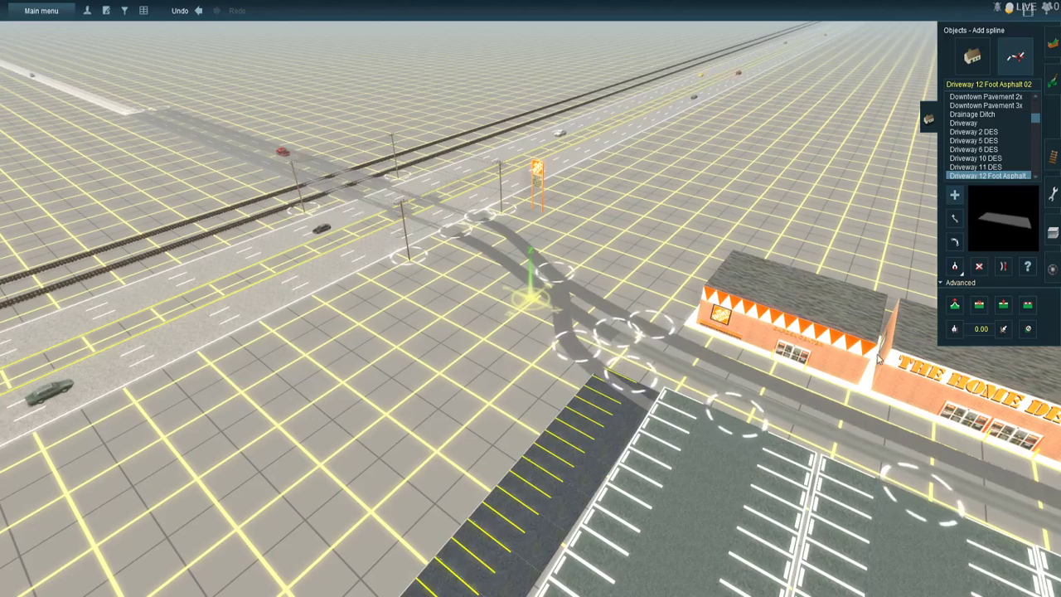
left_click(1001, 268)
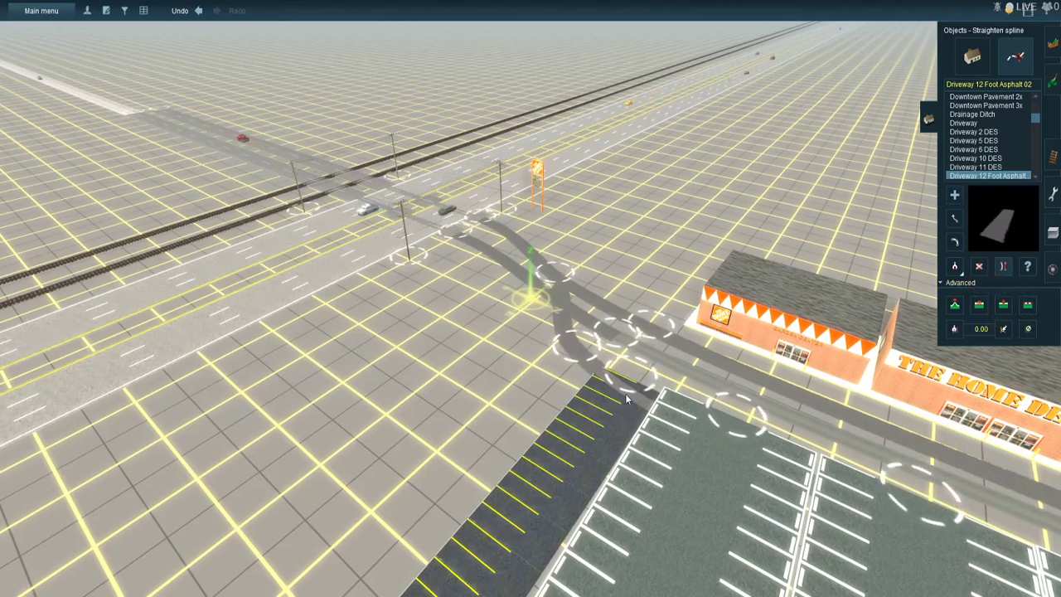
- Adjust the spline points where the parking lot driveway branches off the highway-bound driveways
left_click(954, 220)
right_click(540, 373)
scroll(541, 378, "up", 5)
right_click(581, 258)
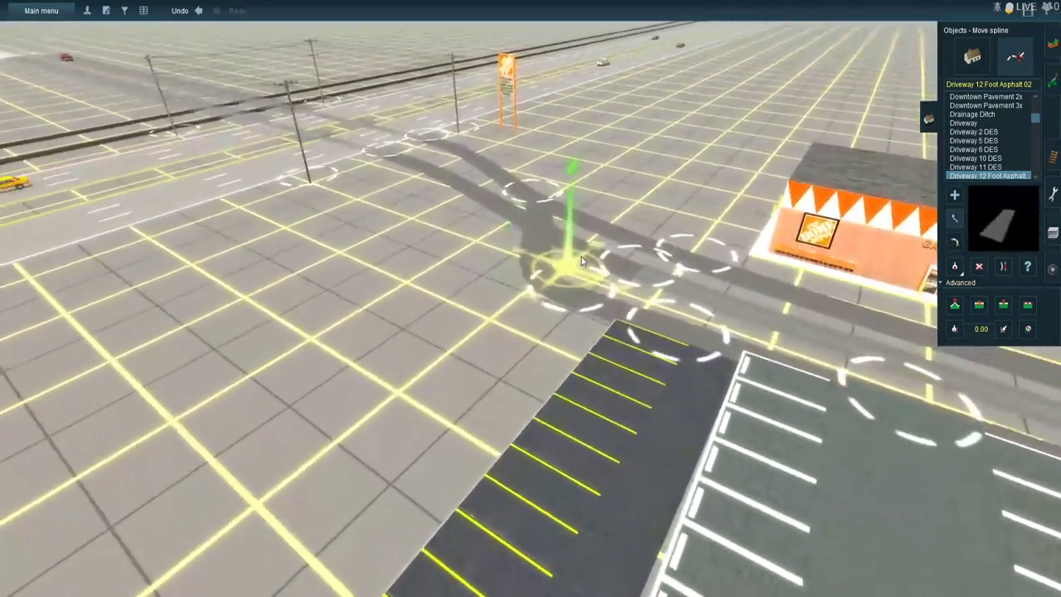
scroll(581, 259, "up", 3)
left_click_drag(539, 332, 509, 235)
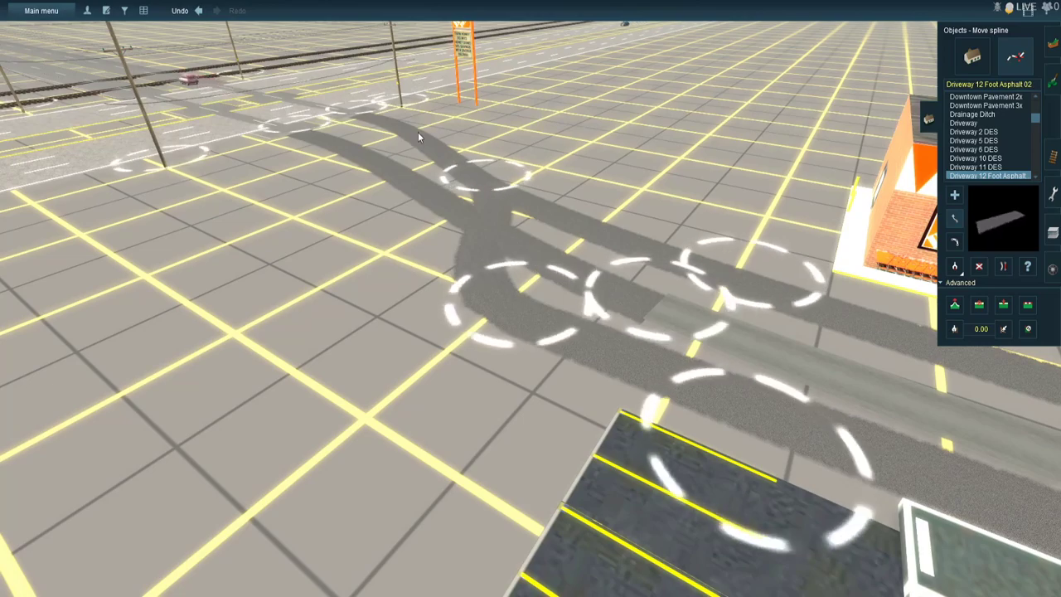
scroll(418, 133, "down", 3)
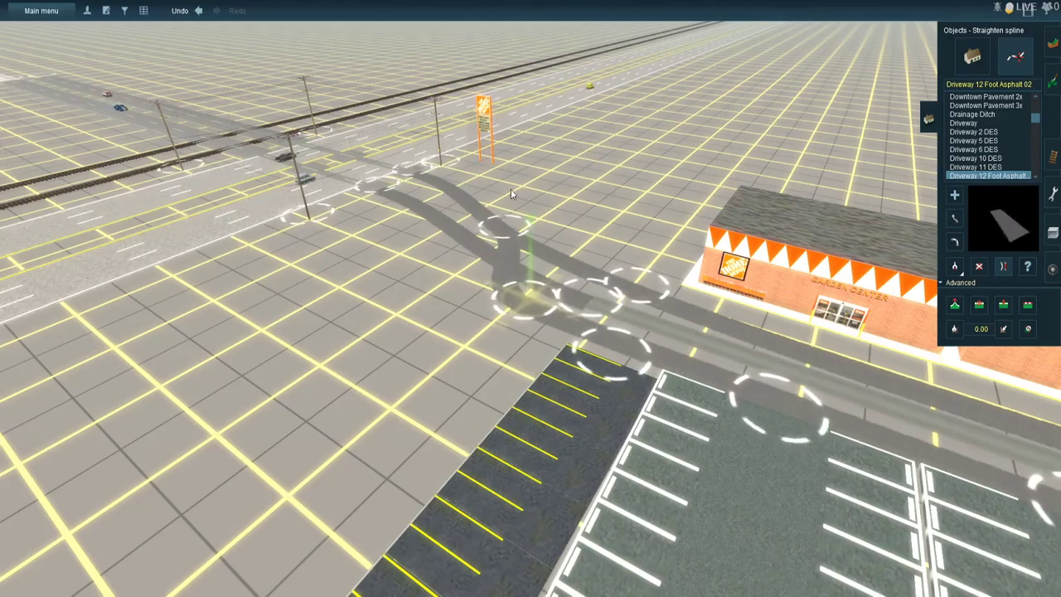
- Choose the ATLS Slave(TF) object and place one on the ground beyond the tracks, beside the crossing road
right_click(474, 171)
scroll(410, 273, "up", 3)
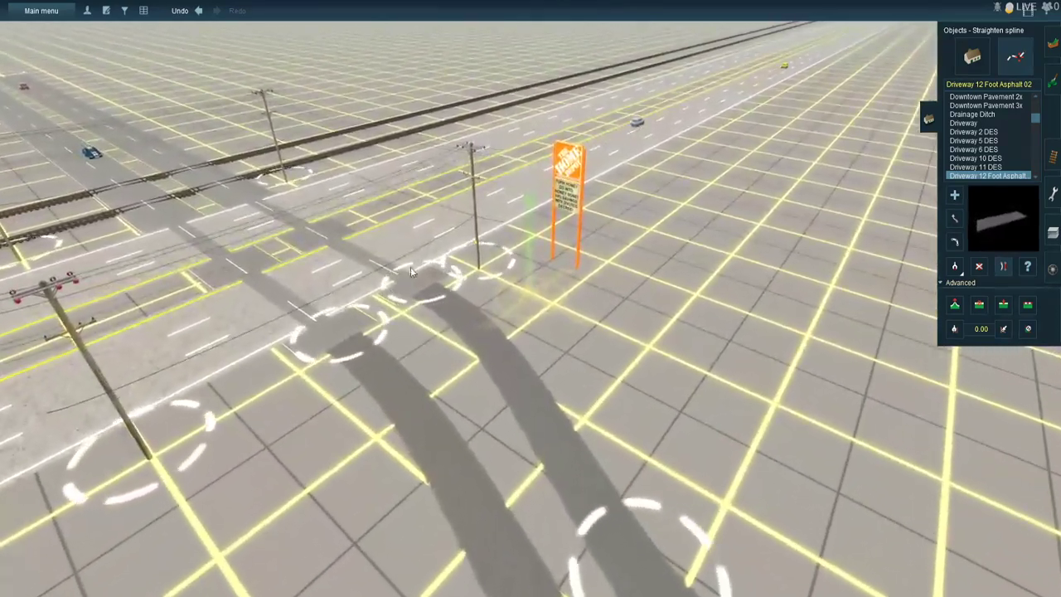
right_click(400, 262)
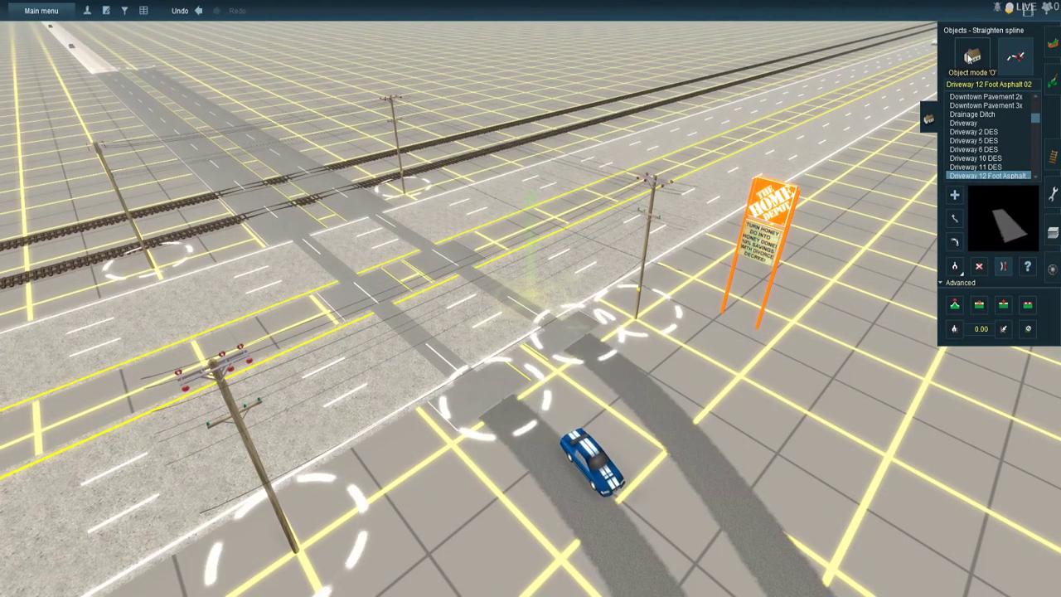
left_click(971, 56)
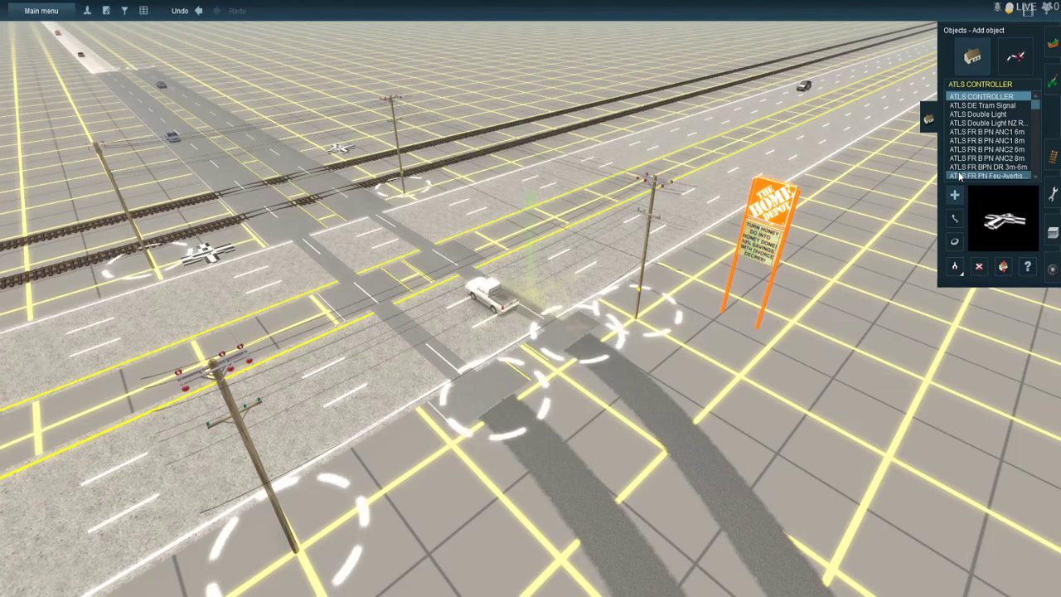
scroll(500, 300, "up", 2)
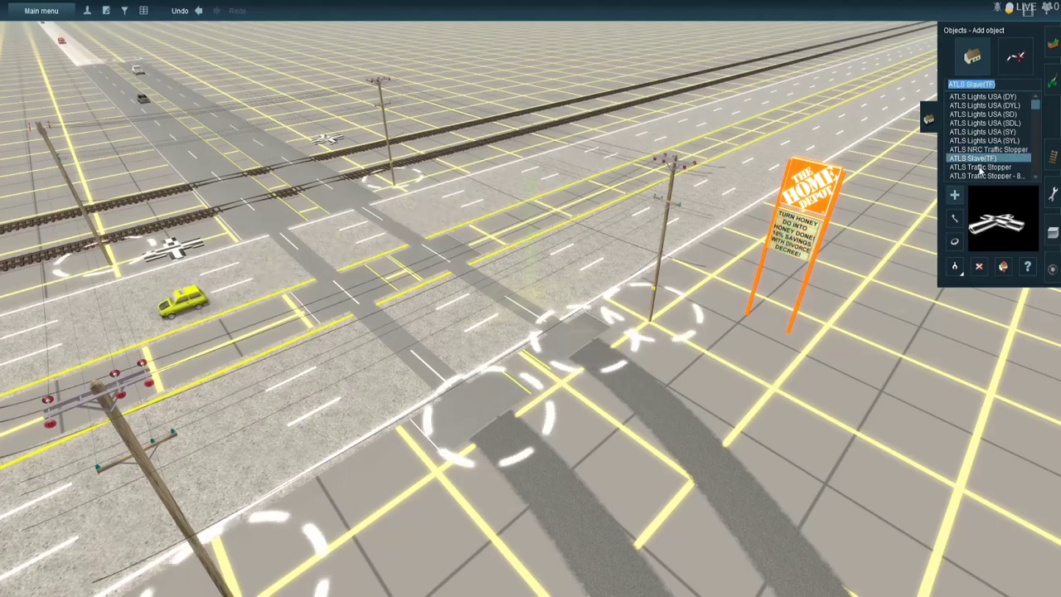
right_click(390, 166)
right_click(538, 231)
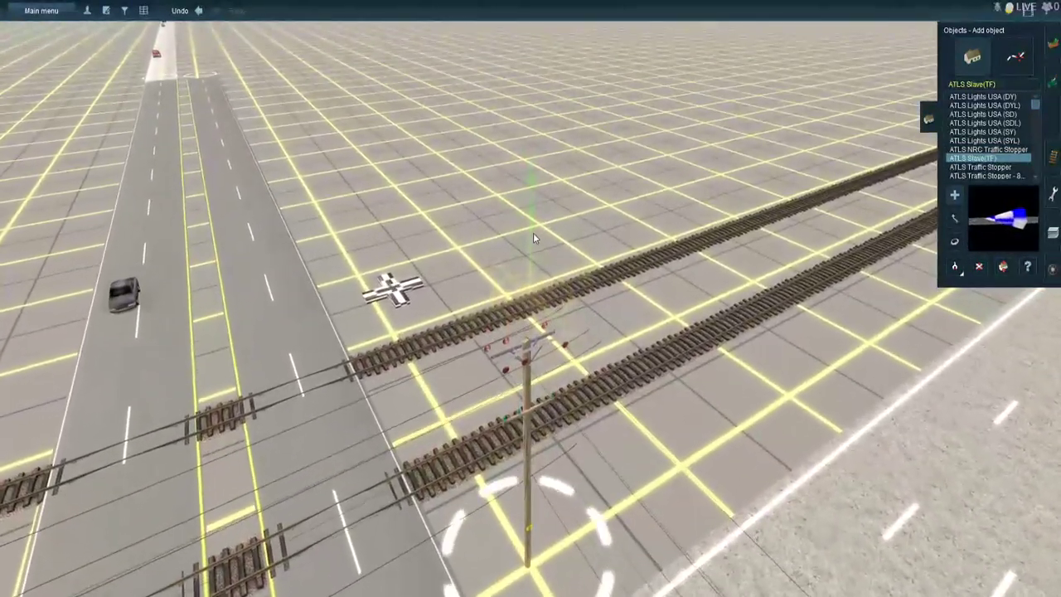
left_click(533, 232)
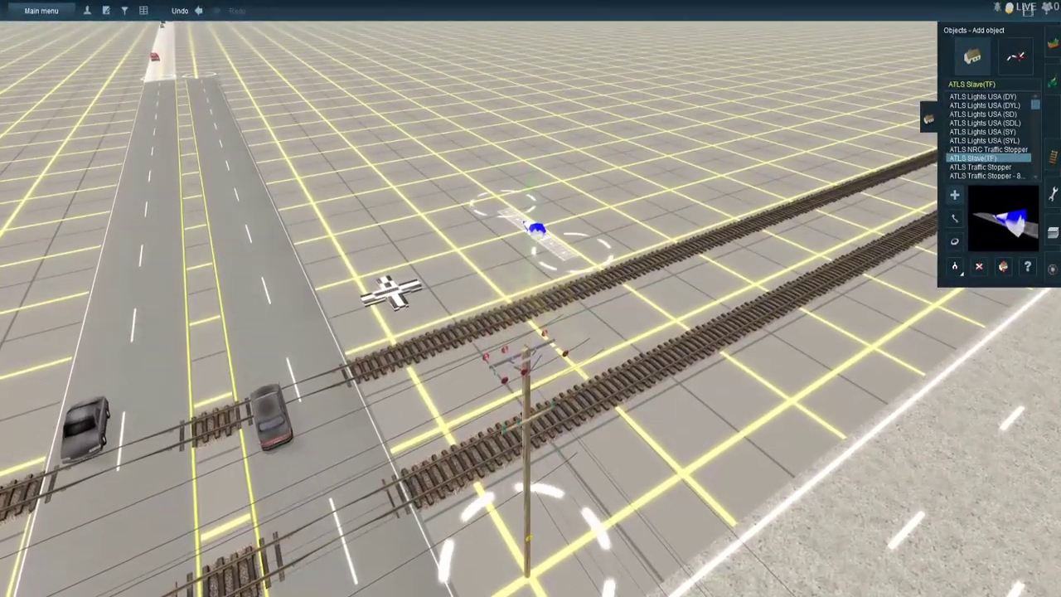
- Place four more ATLS Slave(TF) objects in a row on the open ground along the store side of the highway
right_click(681, 396)
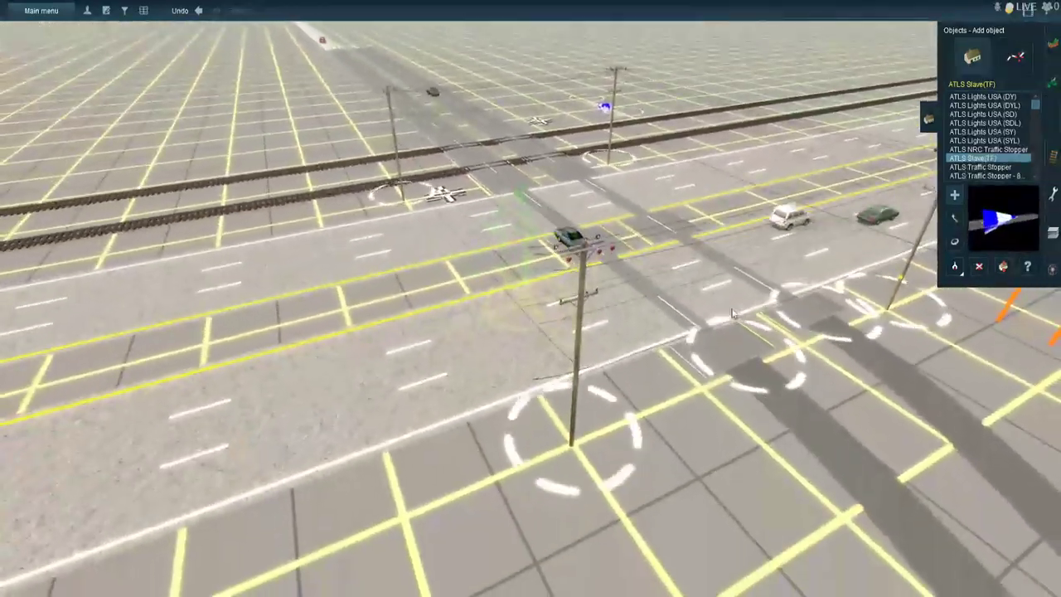
right_click(732, 313)
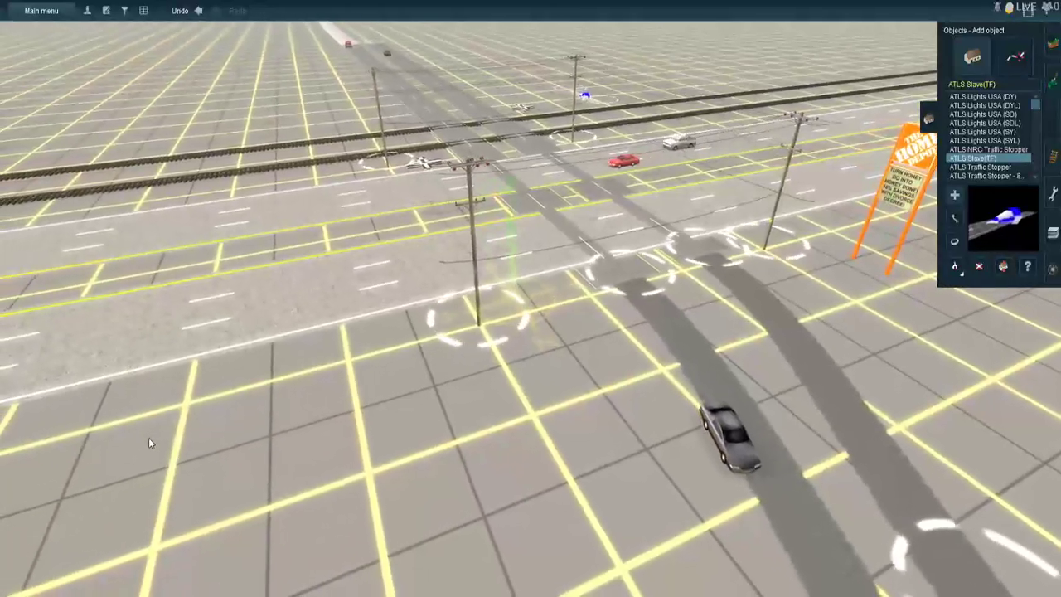
left_click(128, 438)
left_click(212, 428)
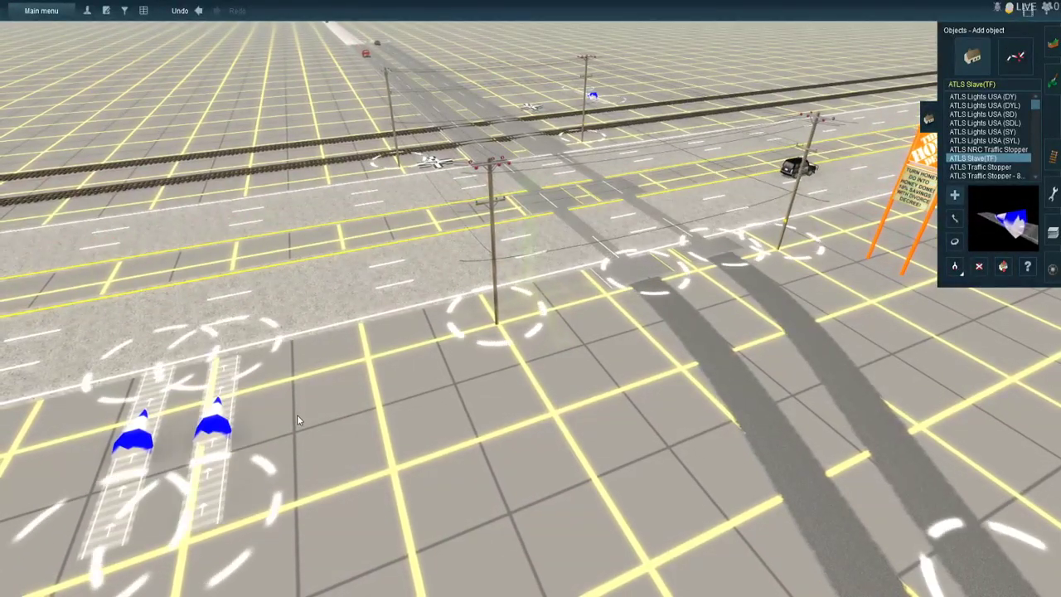
left_click(305, 405)
left_click(364, 394)
- Choose ATLS Traffic Stopper - Rollable and place one at the highway end of the driveway nearest the Home Depot sign
right_click(635, 225)
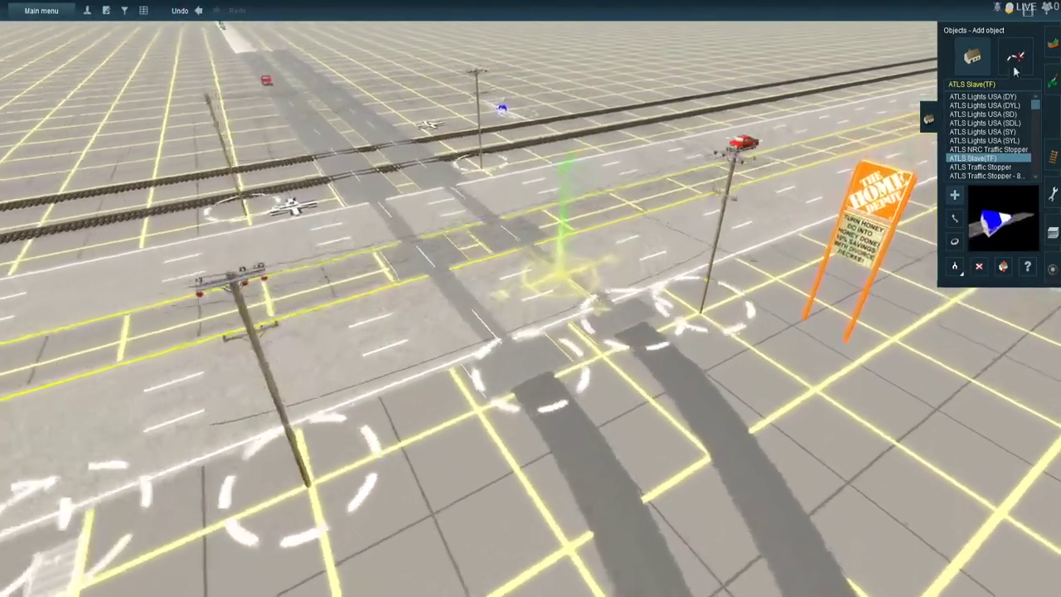
scroll(1011, 133, "down", 3)
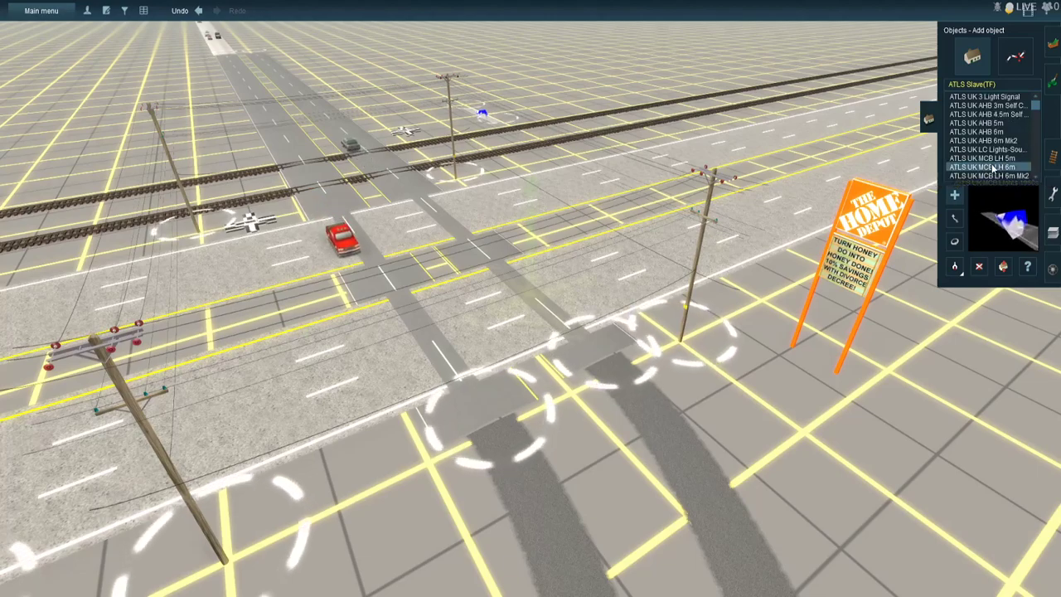
left_click(989, 168)
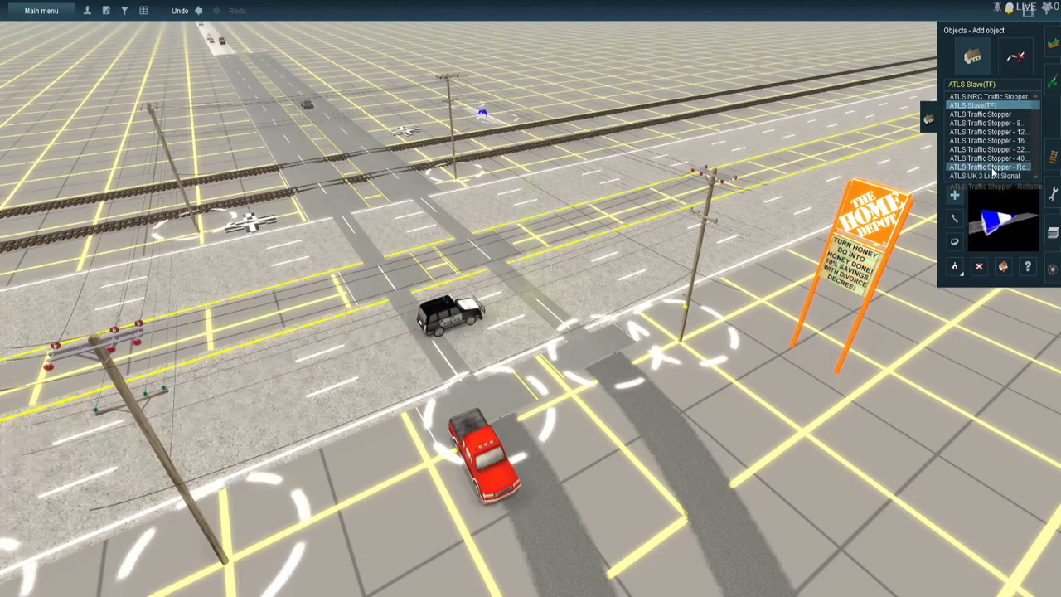
left_click(580, 346)
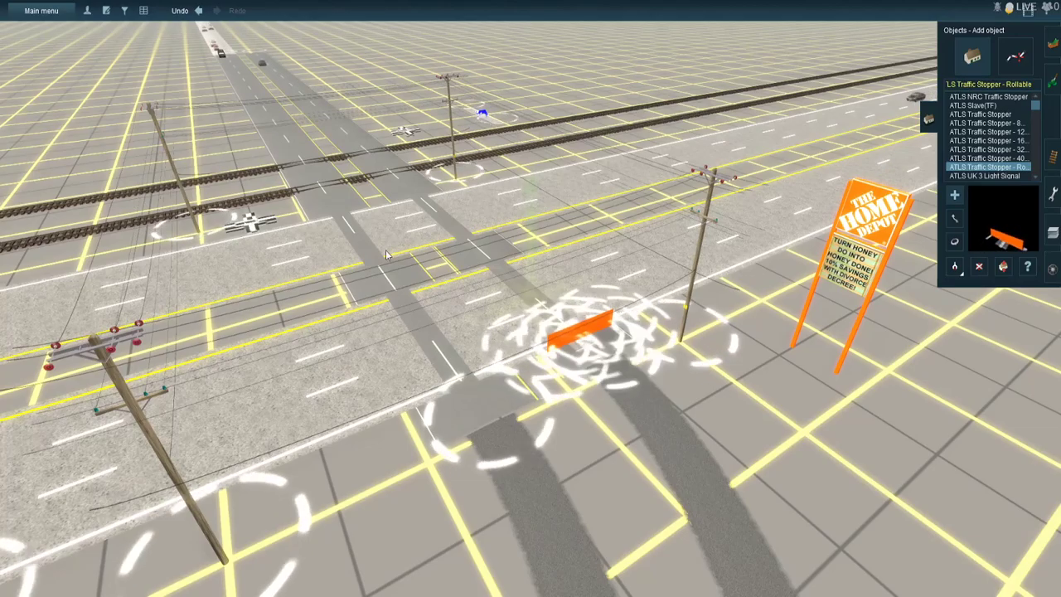
- Place a rollable traffic stopper on each side of the crossing road near the highway, rotating the second to face the opposite direction
right_click(375, 171)
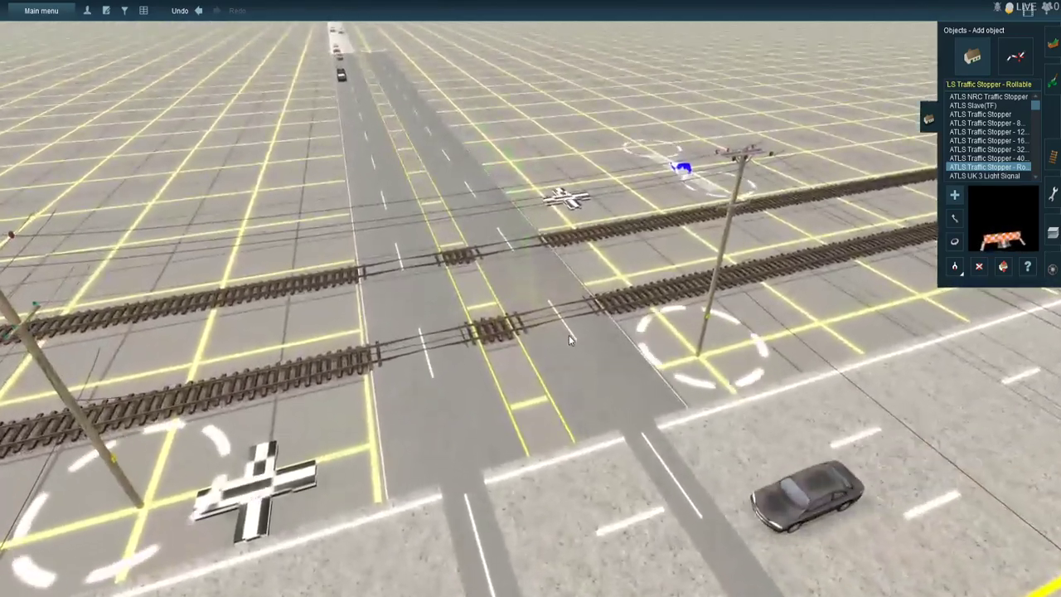
left_click(574, 332)
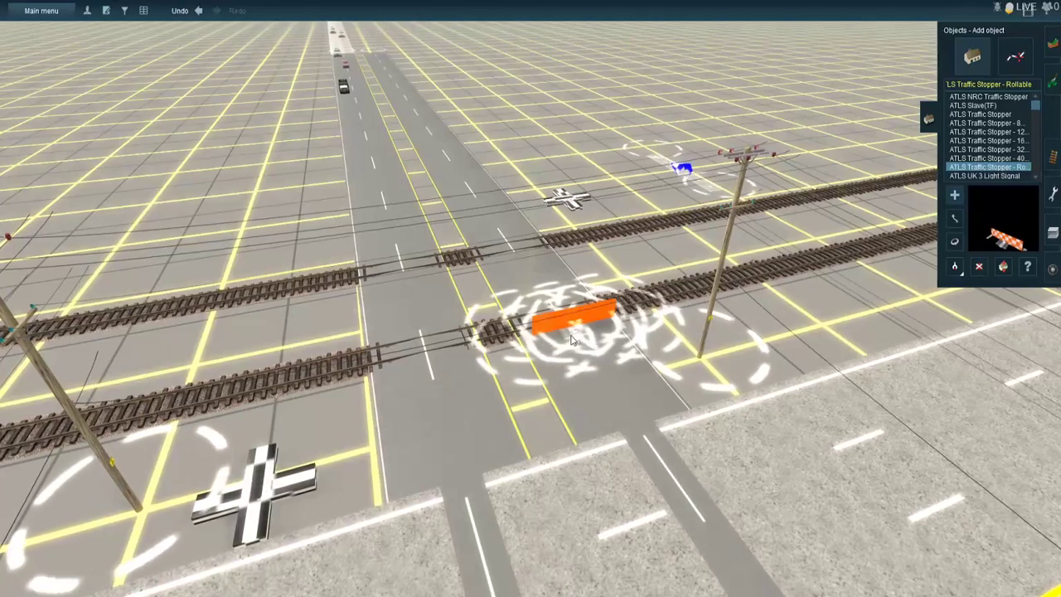
left_click(454, 444)
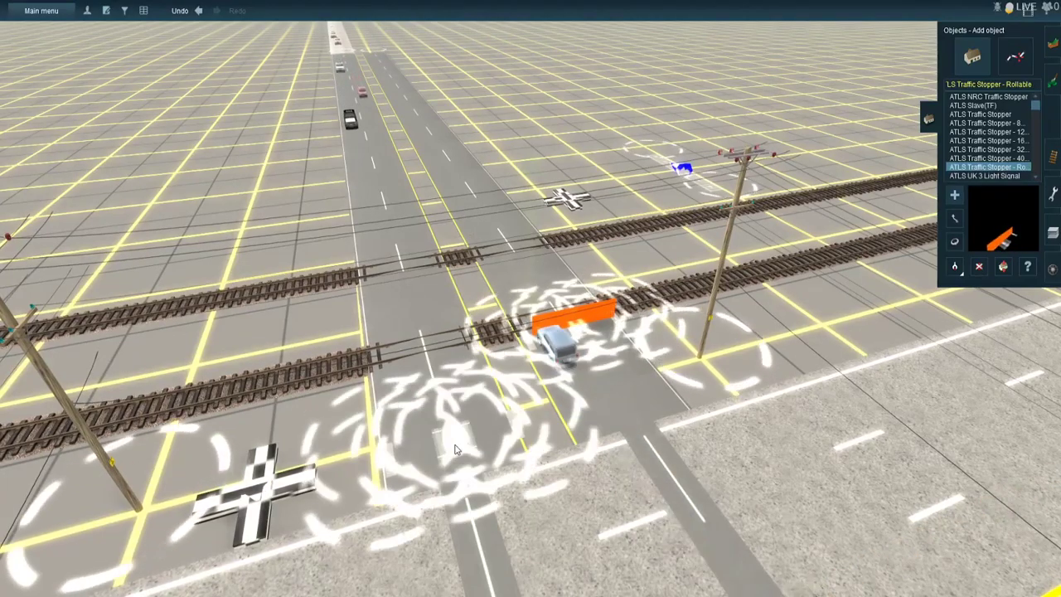
left_click(954, 241)
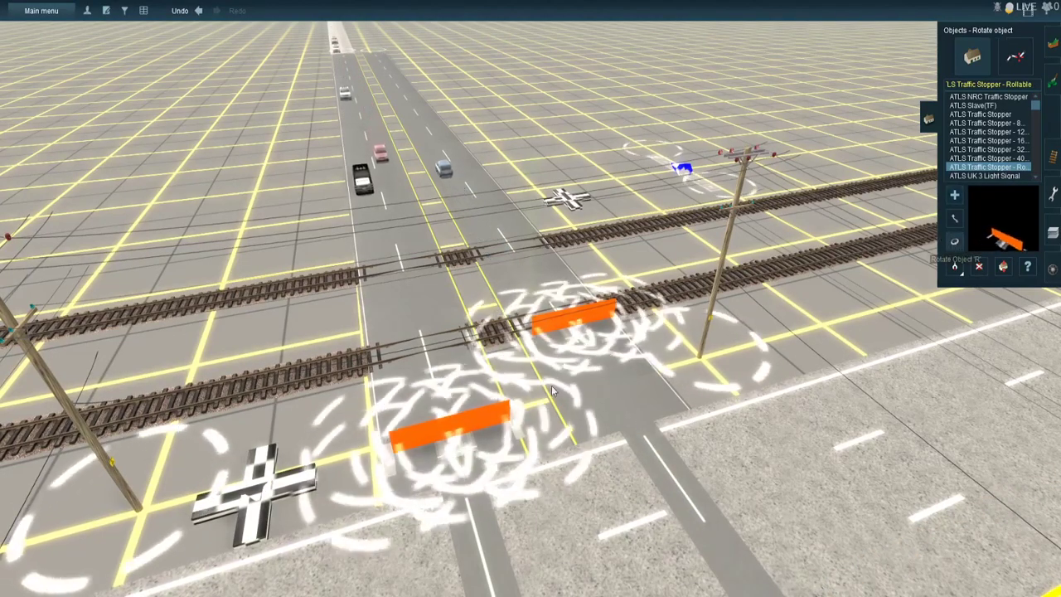
left_click_drag(585, 452, 765, 467)
- Place another rollable traffic stopper on the crossing road beyond the far track and rotate it to face the opposite direction
left_click(955, 195)
left_click(393, 232)
right_click(356, 212)
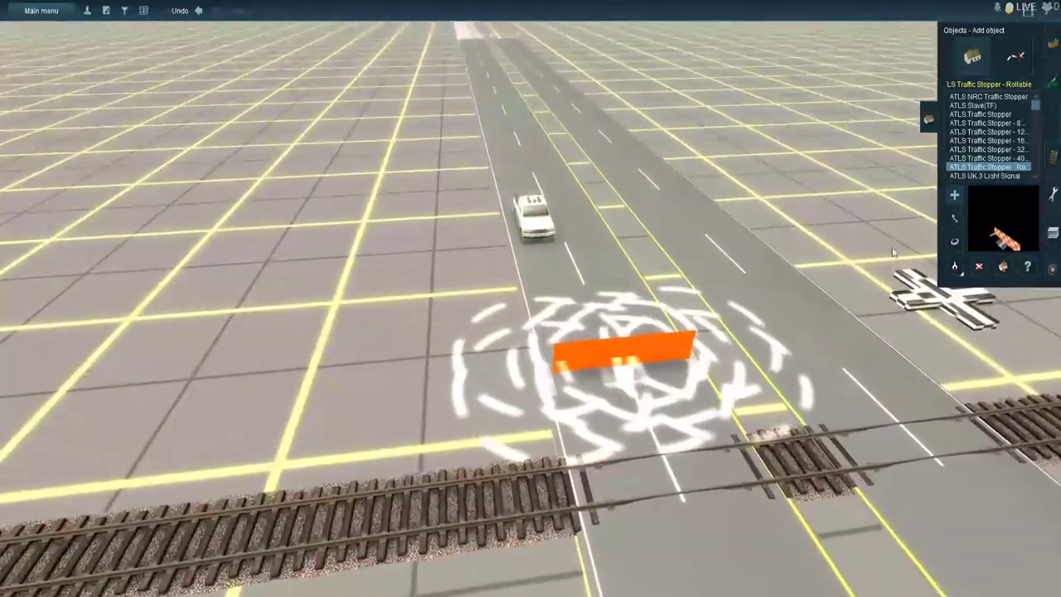
left_click(954, 240)
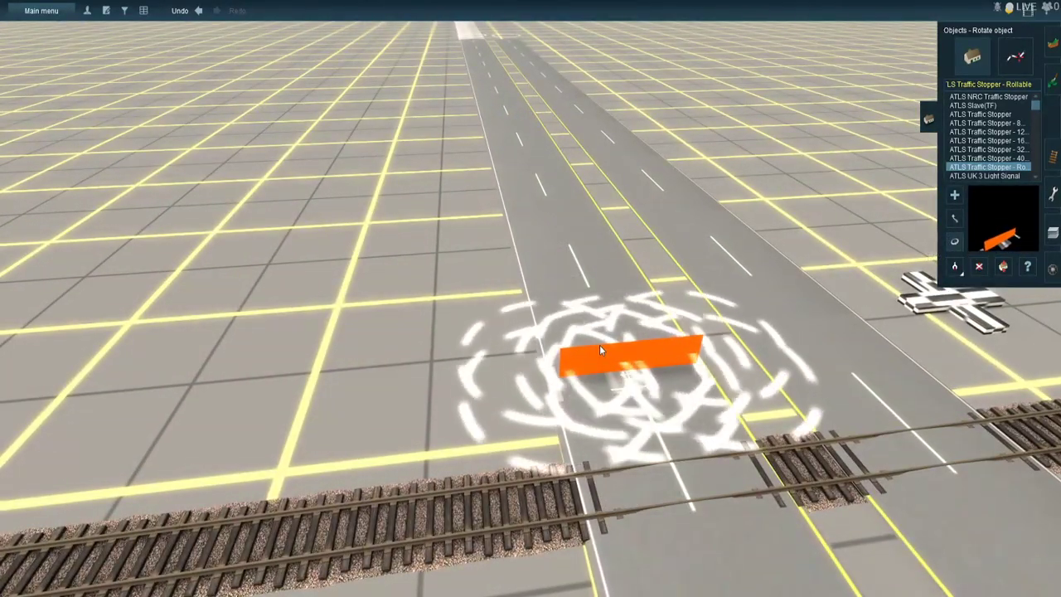
left_click_drag(630, 355, 928, 436)
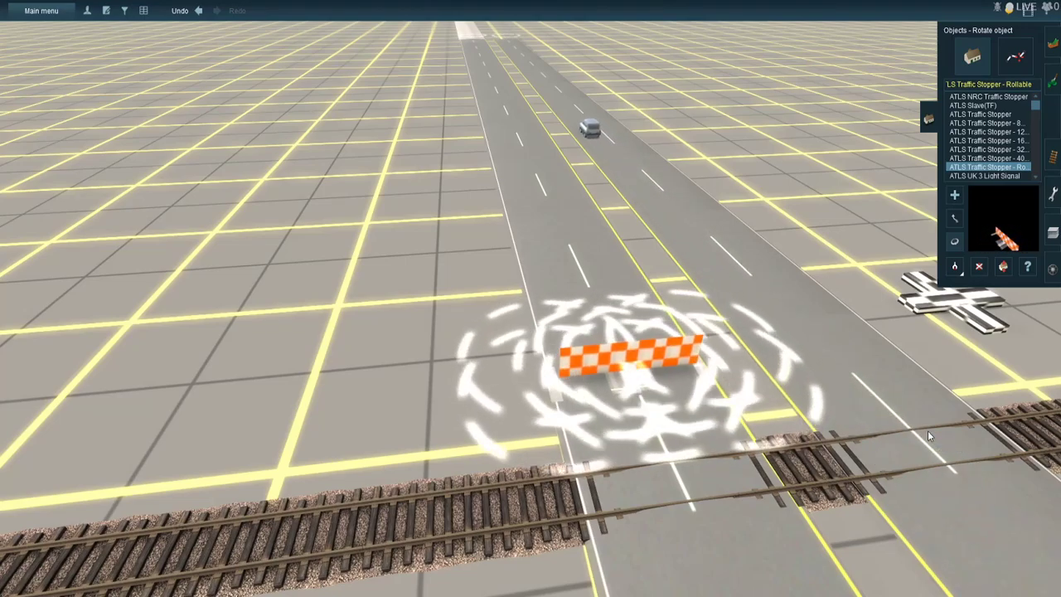
- Place ATLS NRC Traffic Stoppers on the highway lanes on both sides of the intersection and rotate the store-side one to 180°
right_click(928, 436)
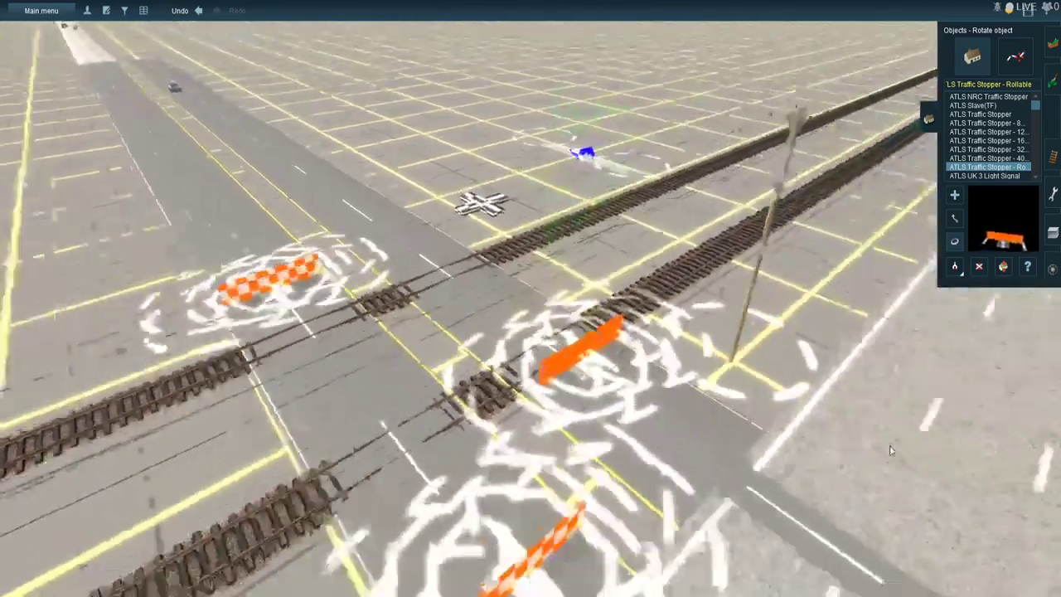
right_click(890, 450)
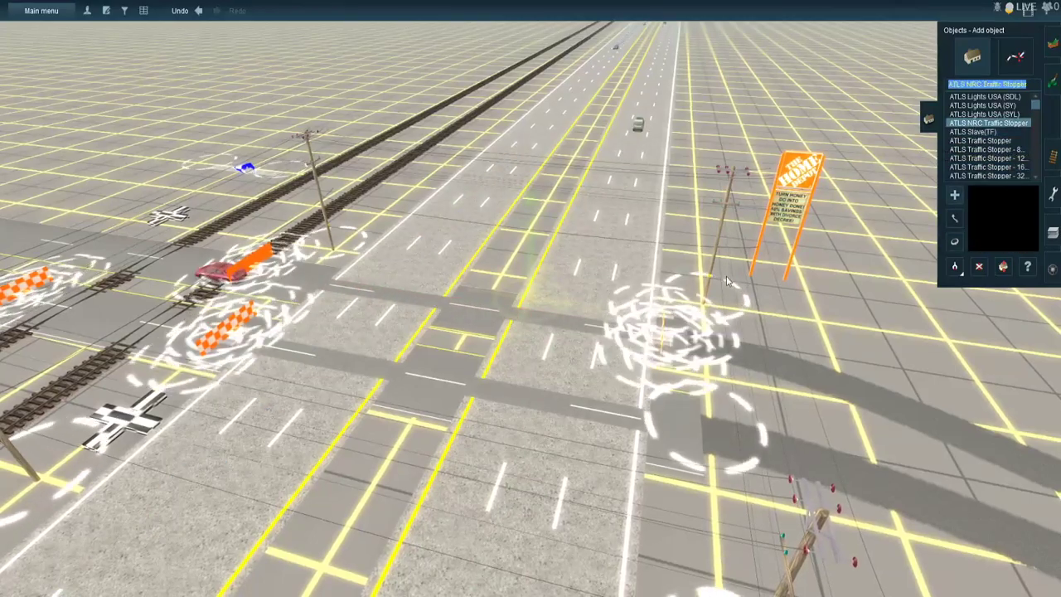
left_click(521, 504)
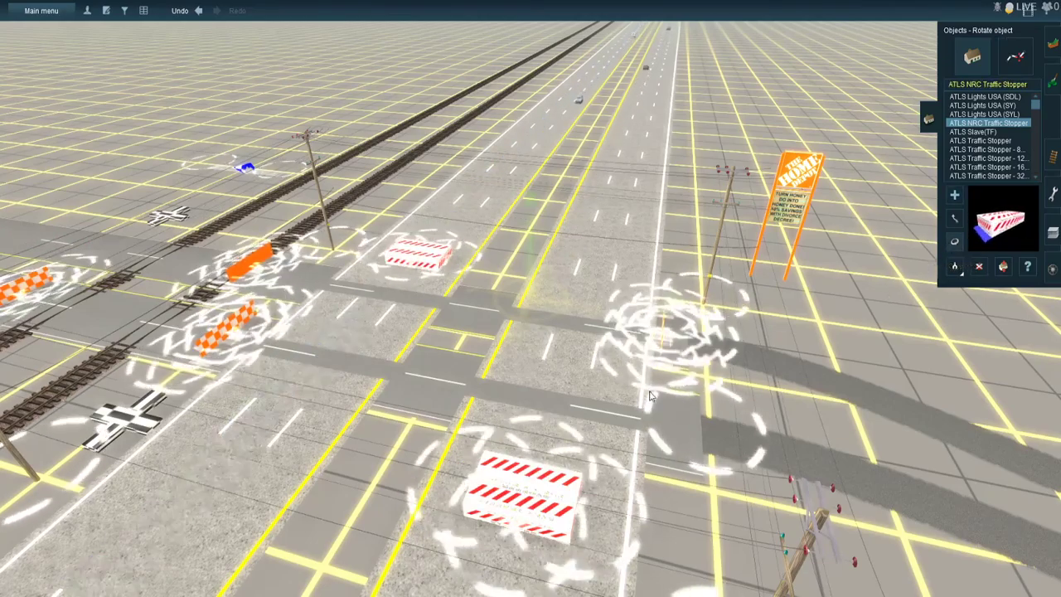
left_click_drag(568, 508, 845, 537)
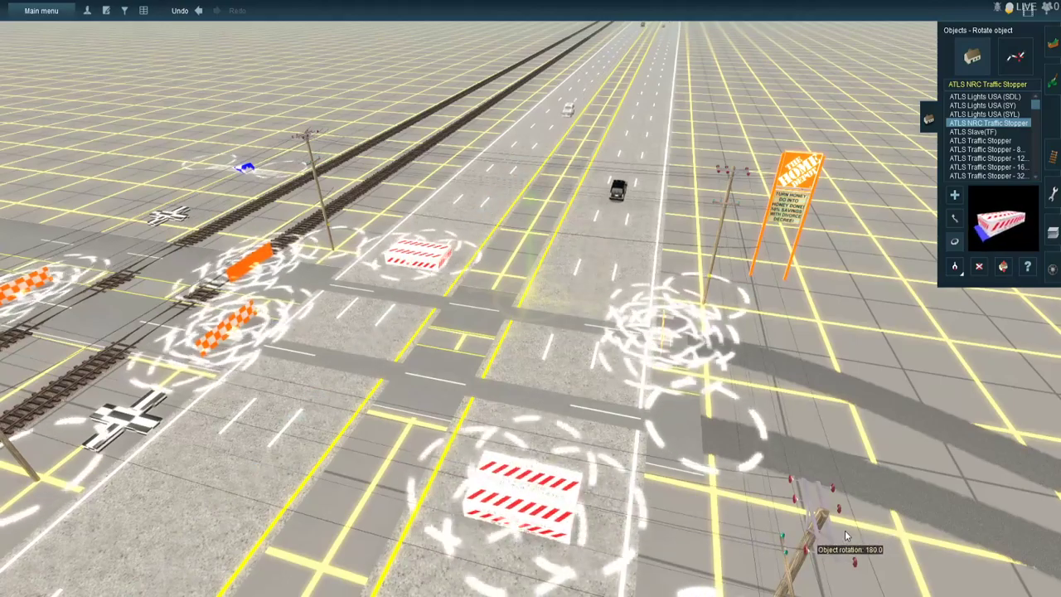
scroll(504, 273, "up", 4)
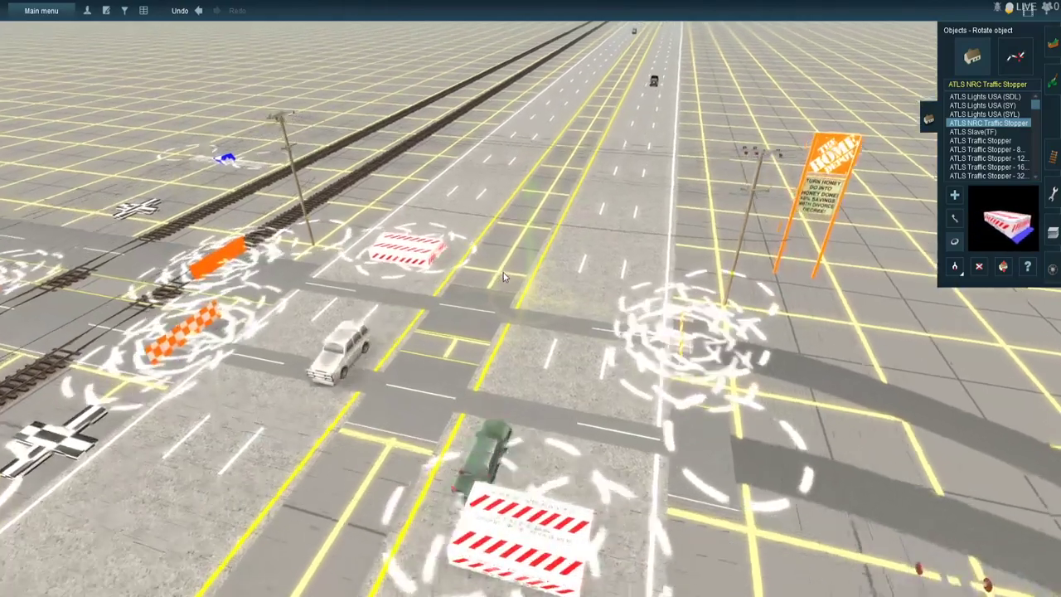
key("Left")
key("Left")
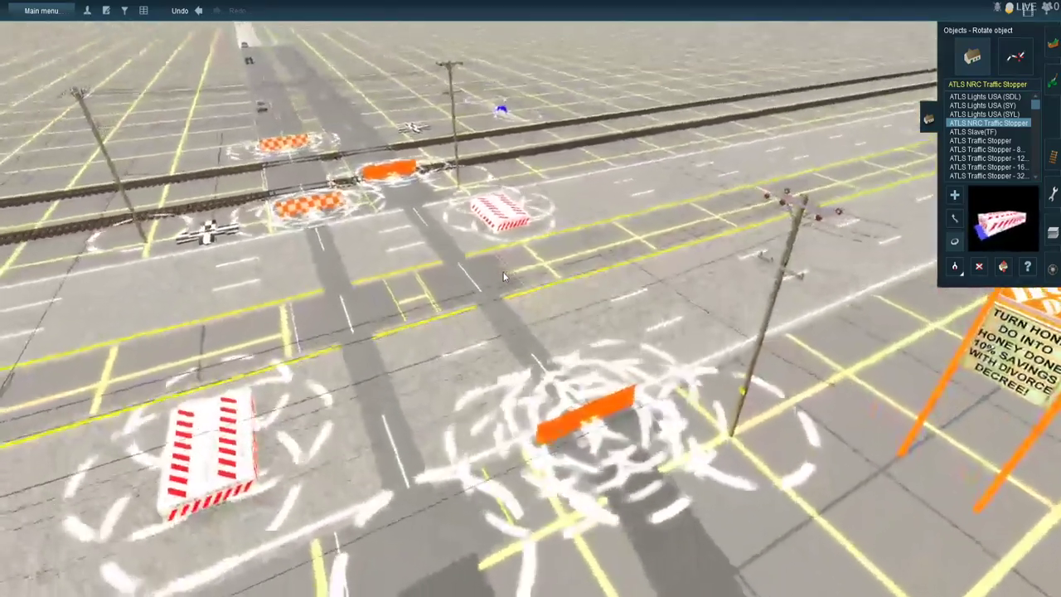
- Split the crossing road's spline near the store-side rollable stopper and adjust its spline point
key("Up")
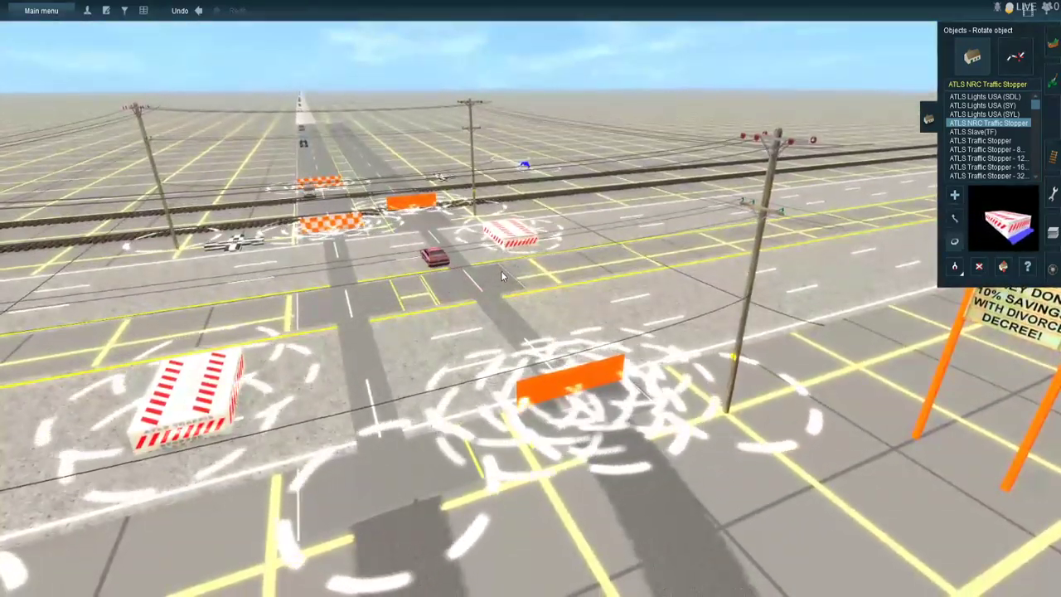
scroll(497, 306, "up", 3)
scroll(497, 306, "down", 5)
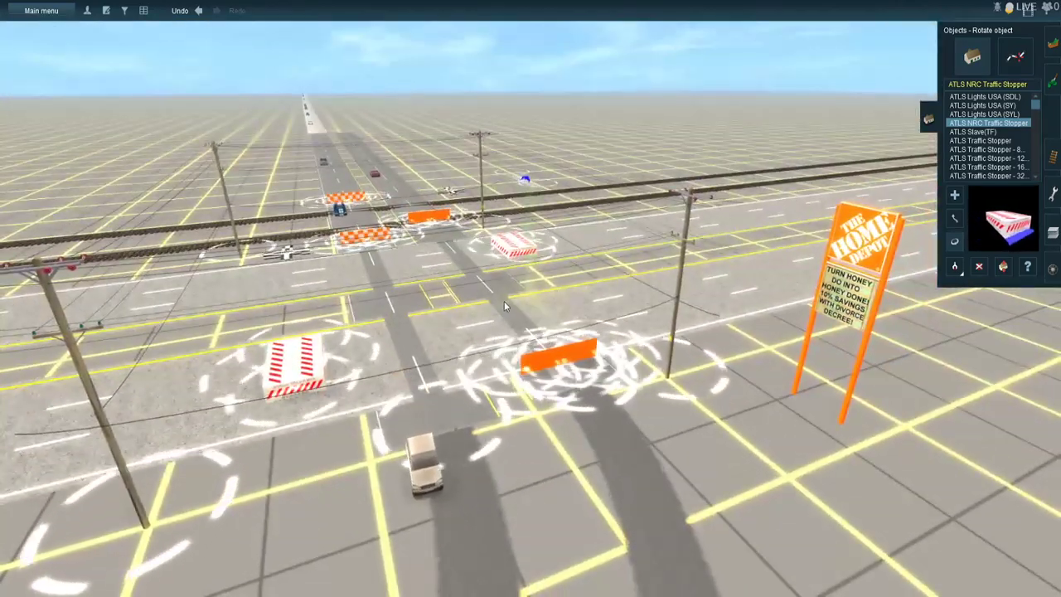
scroll(504, 301, "up", 5)
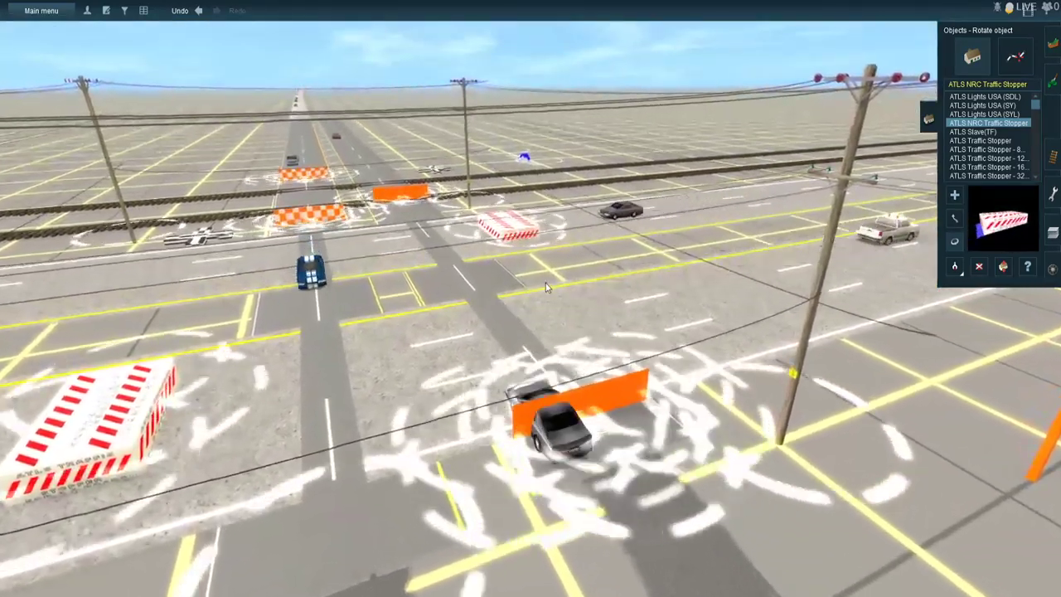
left_click(1016, 57)
left_click(957, 266)
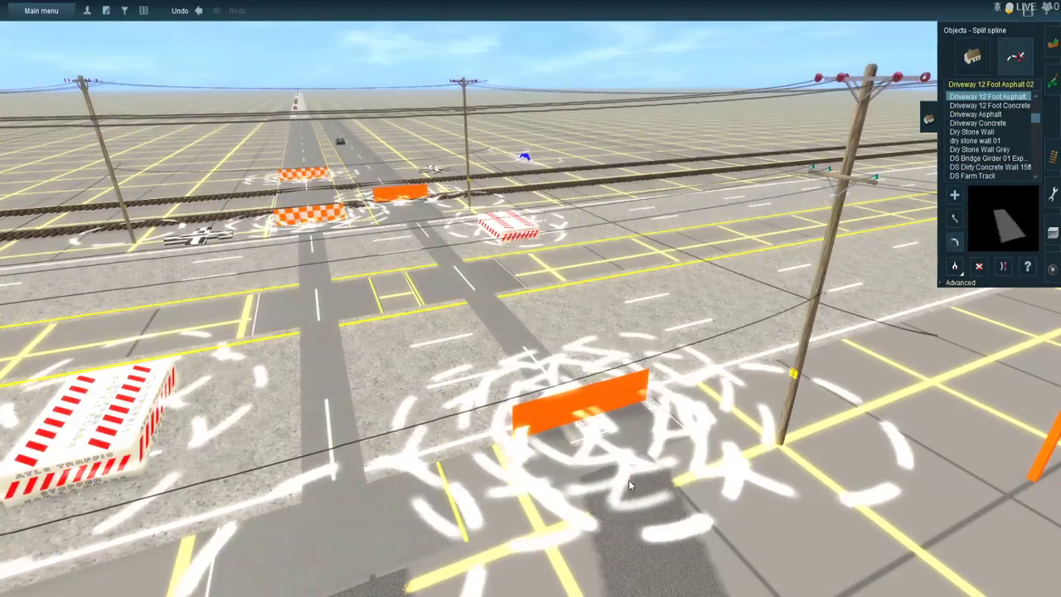
key("m")
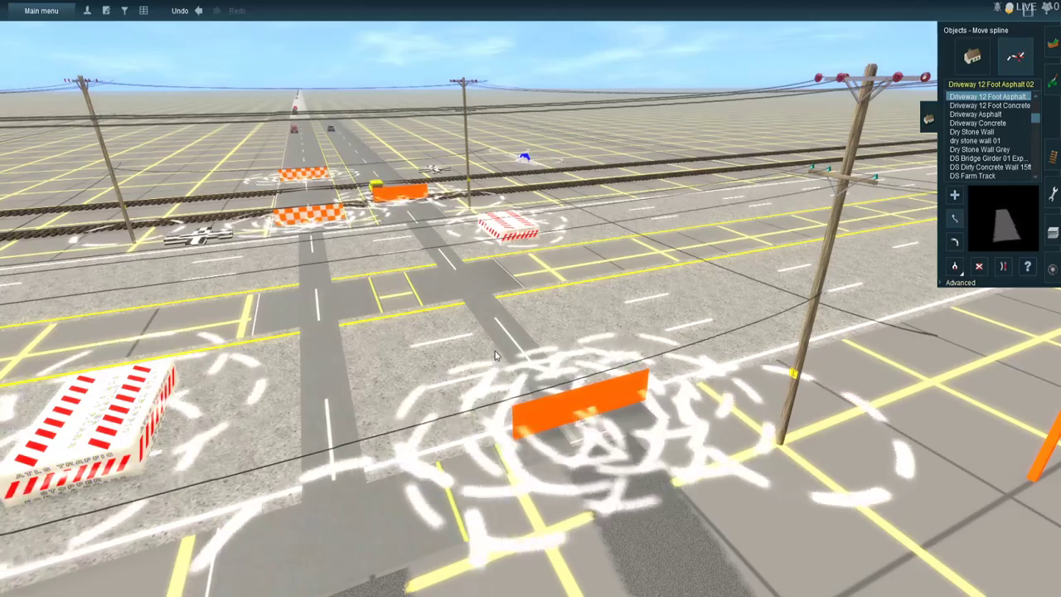
- Insert spline points into the highway lanes beside the NRC traffic stoppers on both sides of the median
scroll(495, 355, "down", 5)
key("Up")
key("Left")
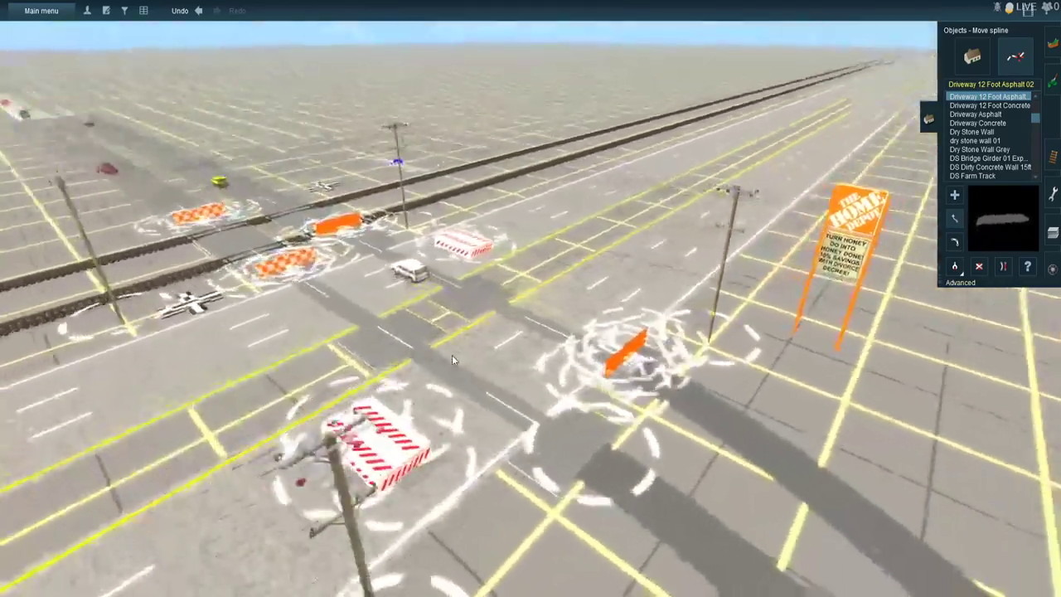
key("Right")
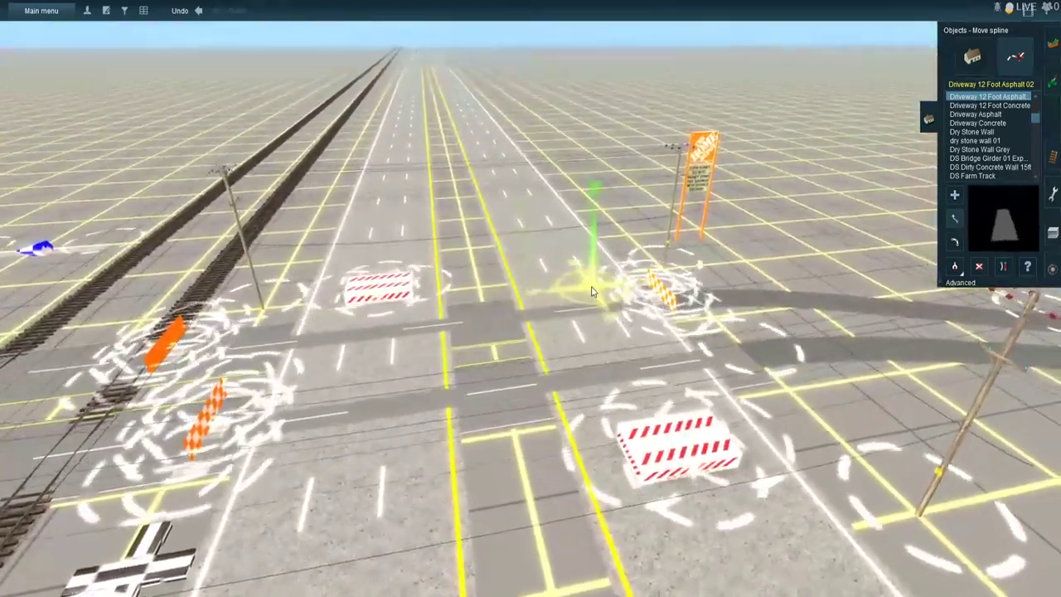
right_click(550, 366)
left_click(971, 58)
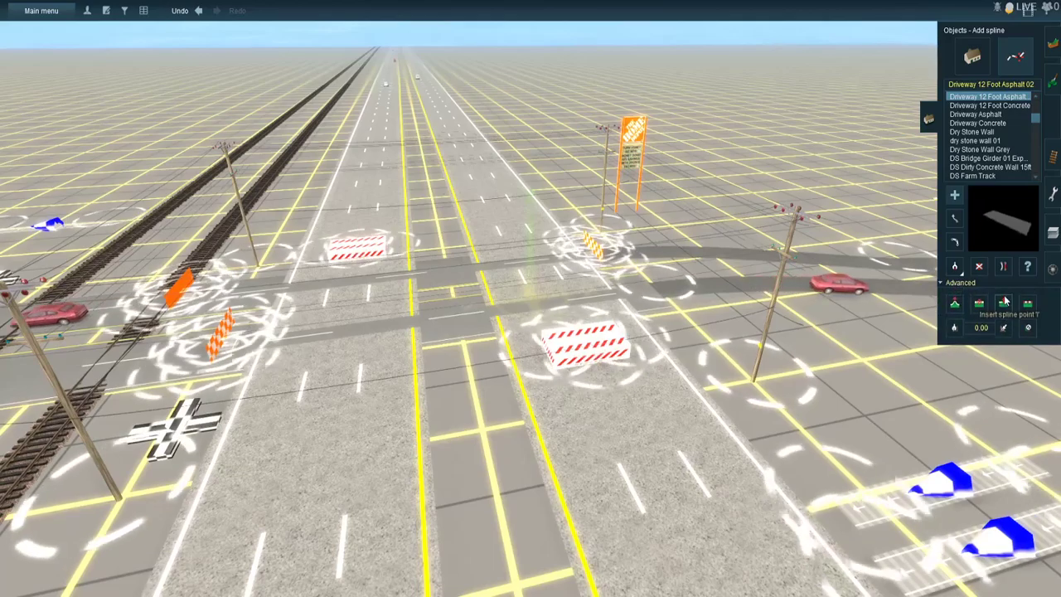
left_click(650, 464)
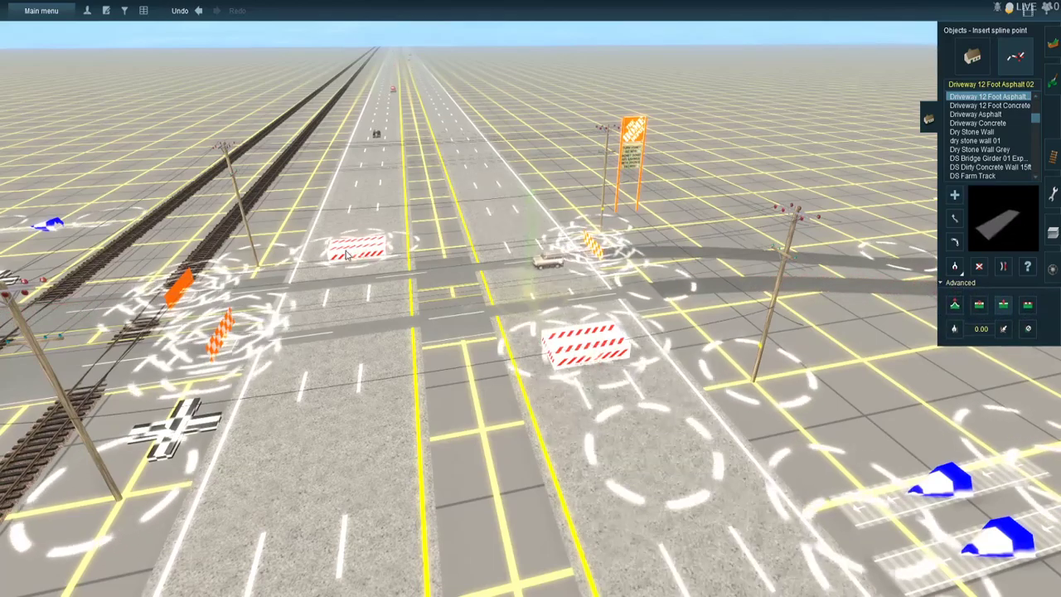
left_click(359, 218)
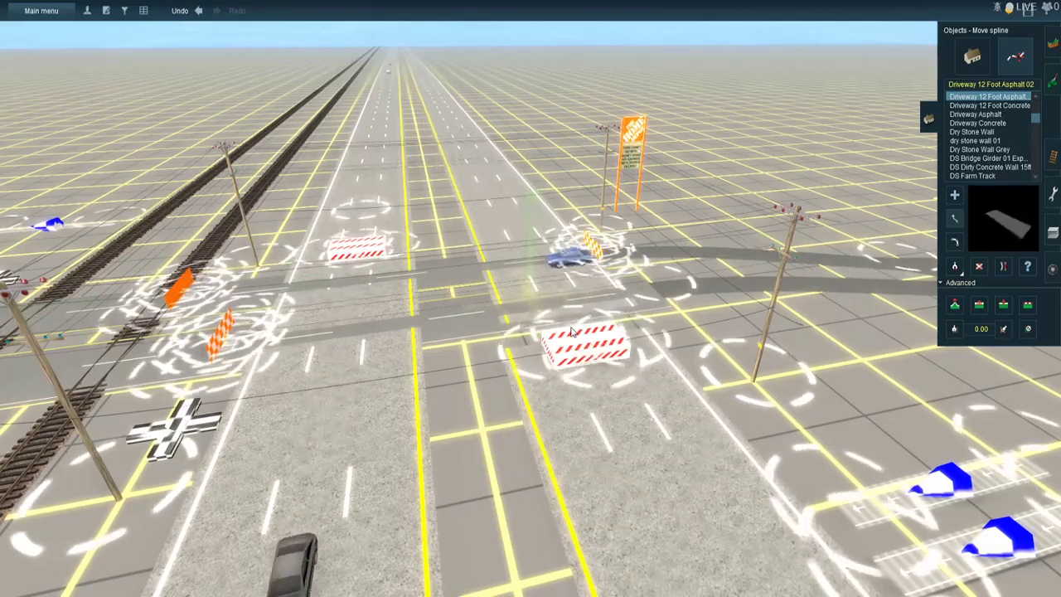
- Insert spline points into the crossing road near the rollable stoppers on both sides of the tracks
right_click(471, 250)
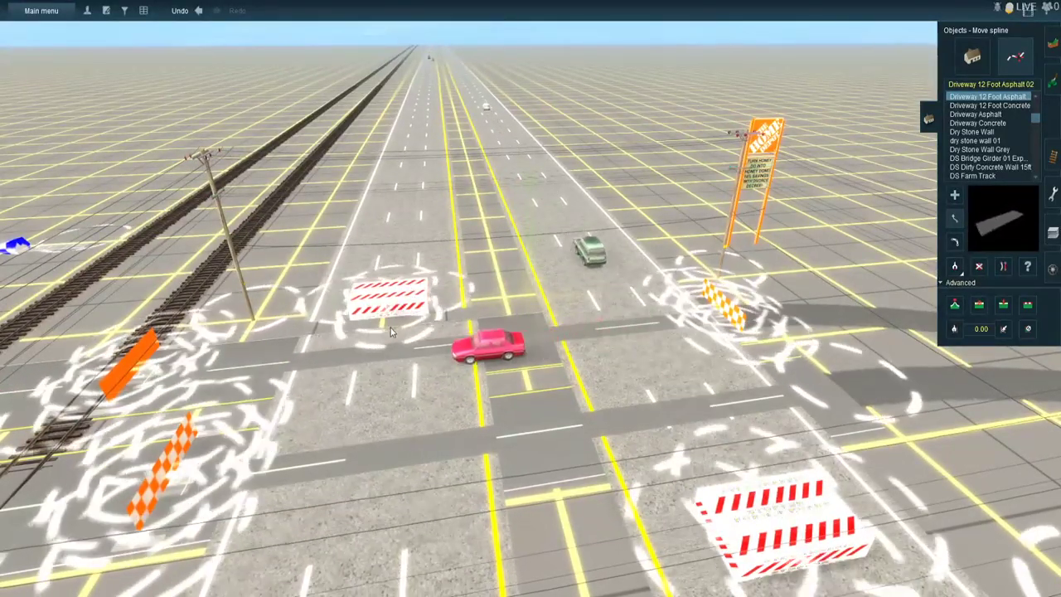
right_click_drag(302, 349, 483, 332)
key("Left")
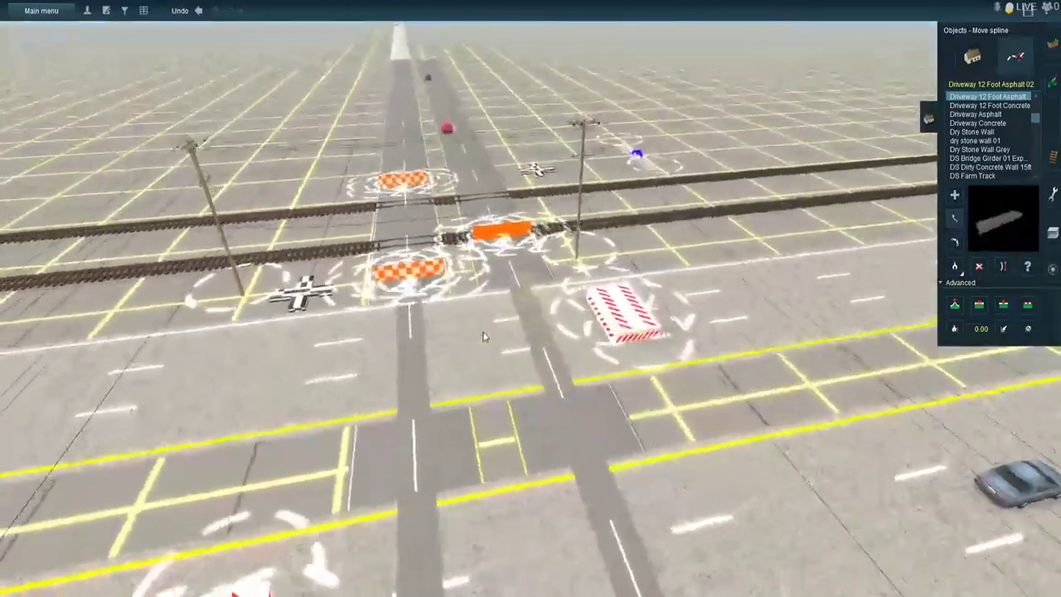
scroll(502, 170, "up", 6)
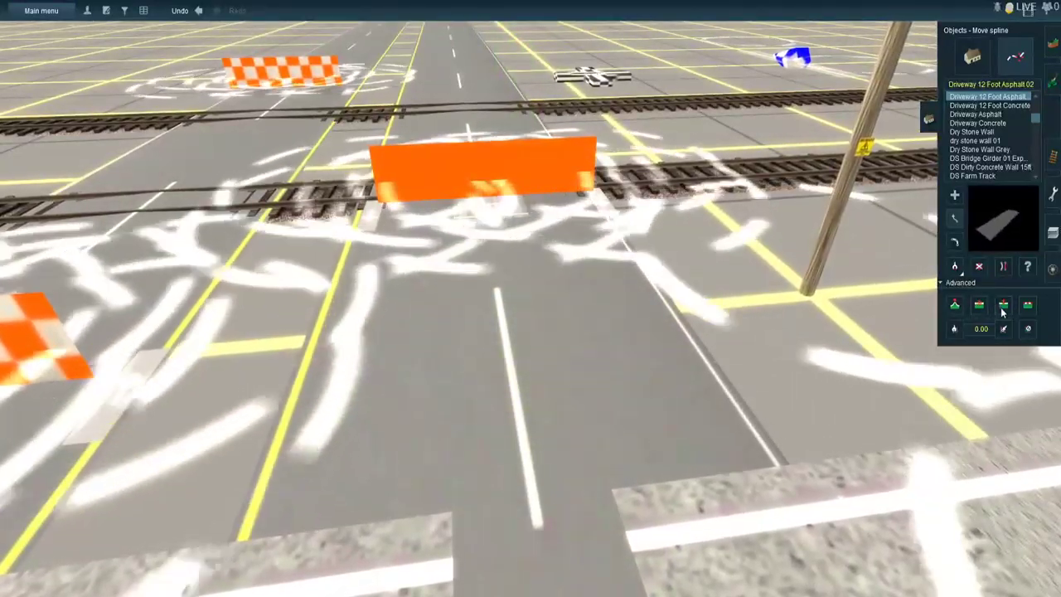
left_click(1003, 305)
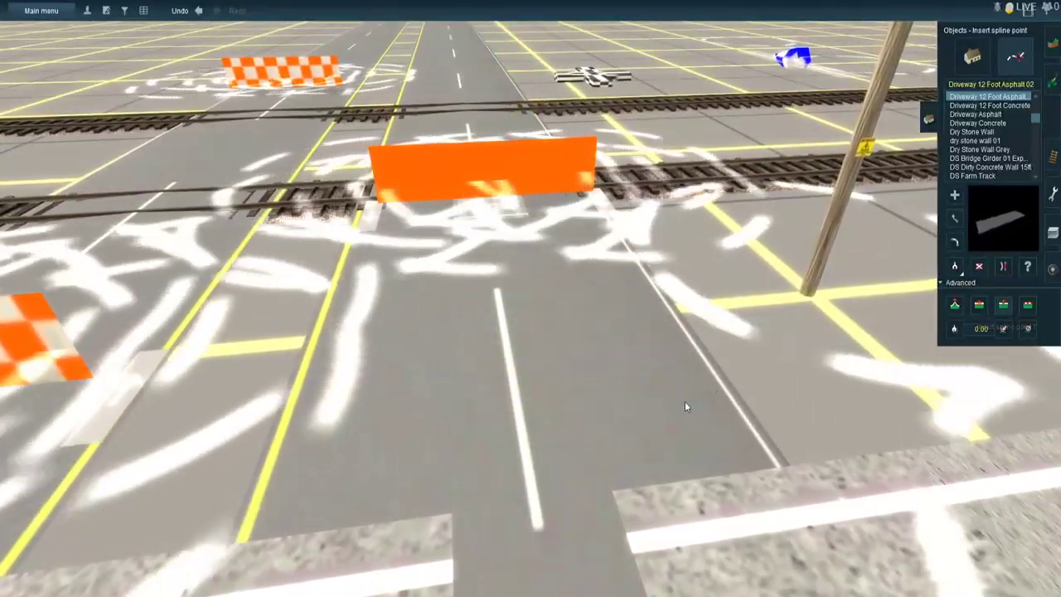
scroll(541, 433, "down", 6)
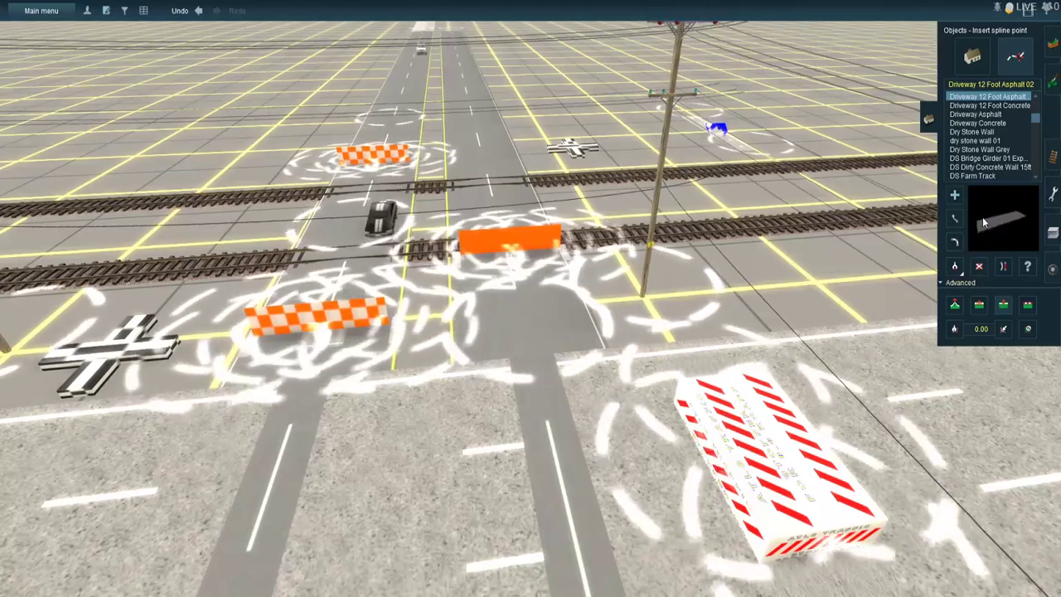
- Split the crossing road's spline around the railway tracks and adjust its spline points near the rollable stoppers
left_click(954, 243)
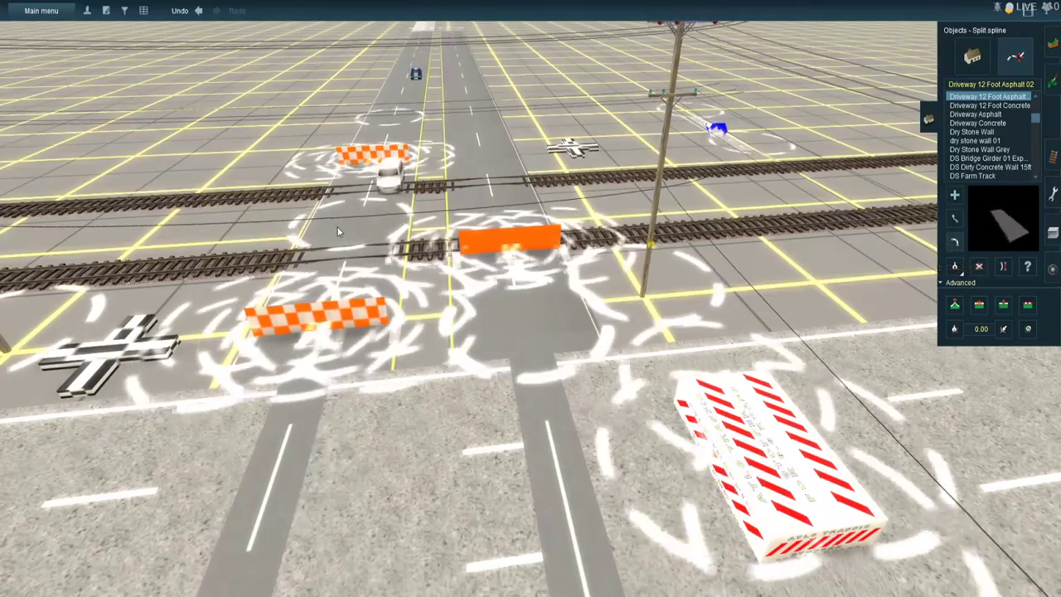
left_click(954, 220)
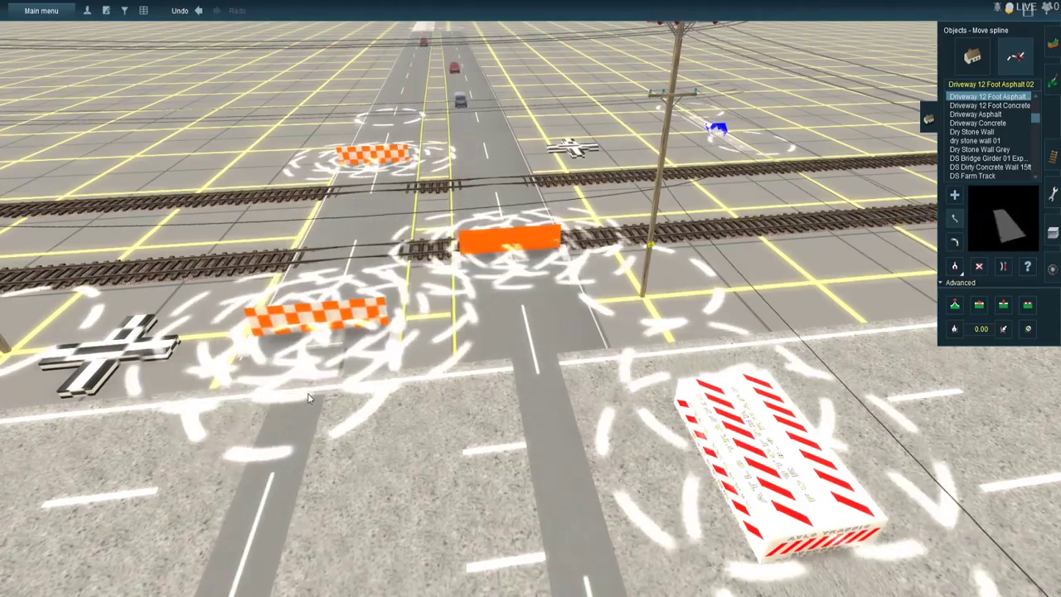
right_click(371, 209)
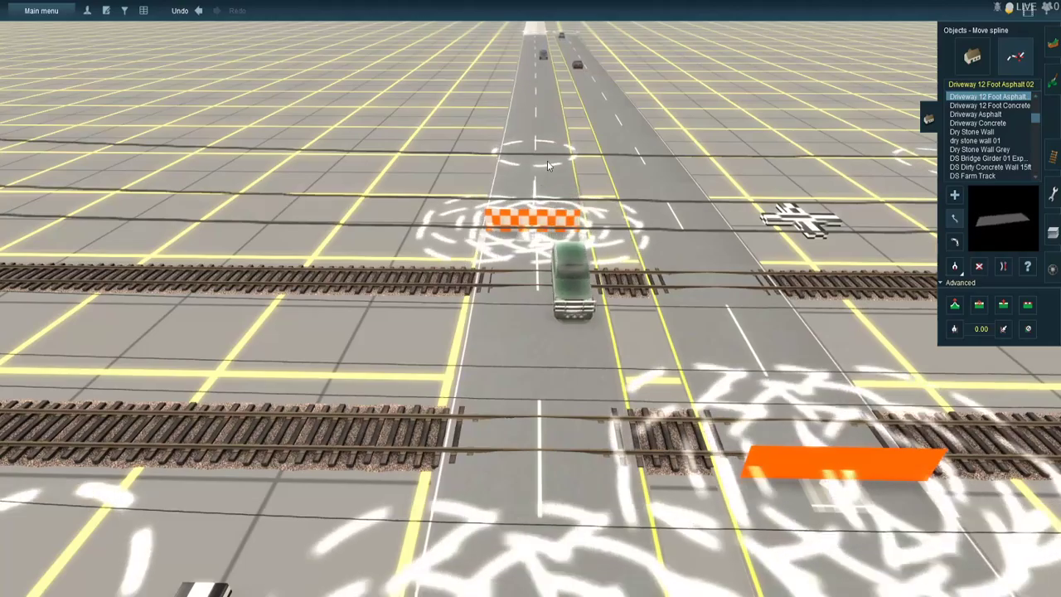
scroll(556, 251, "down", 5)
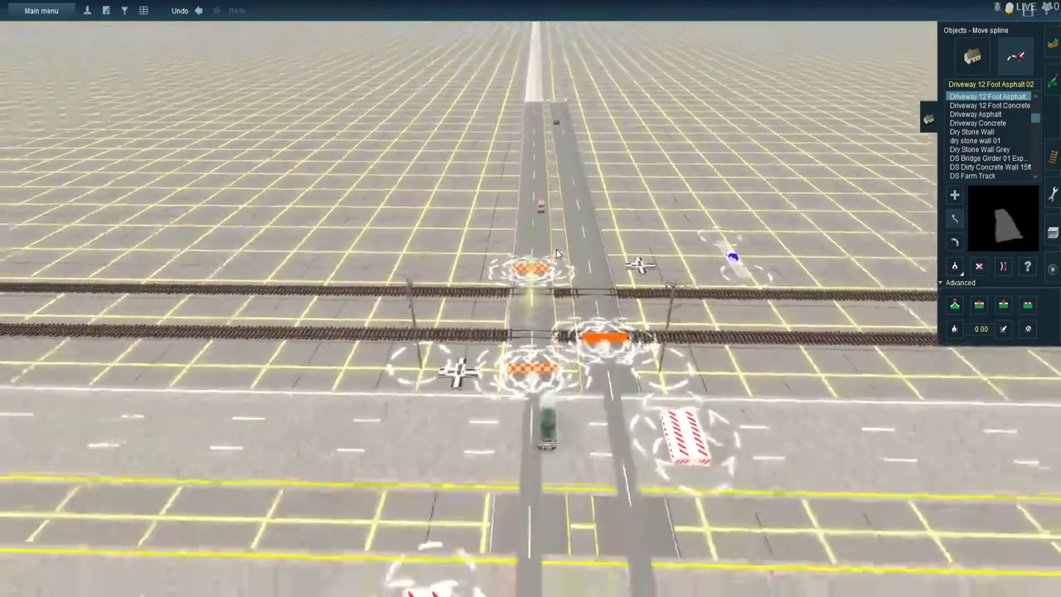
- Pick up Road Asphalt 2L 1Way BNSF50 from the median crossing and lay a turn lane from the store-side highway lanes to the crossing road
right_click(552, 383)
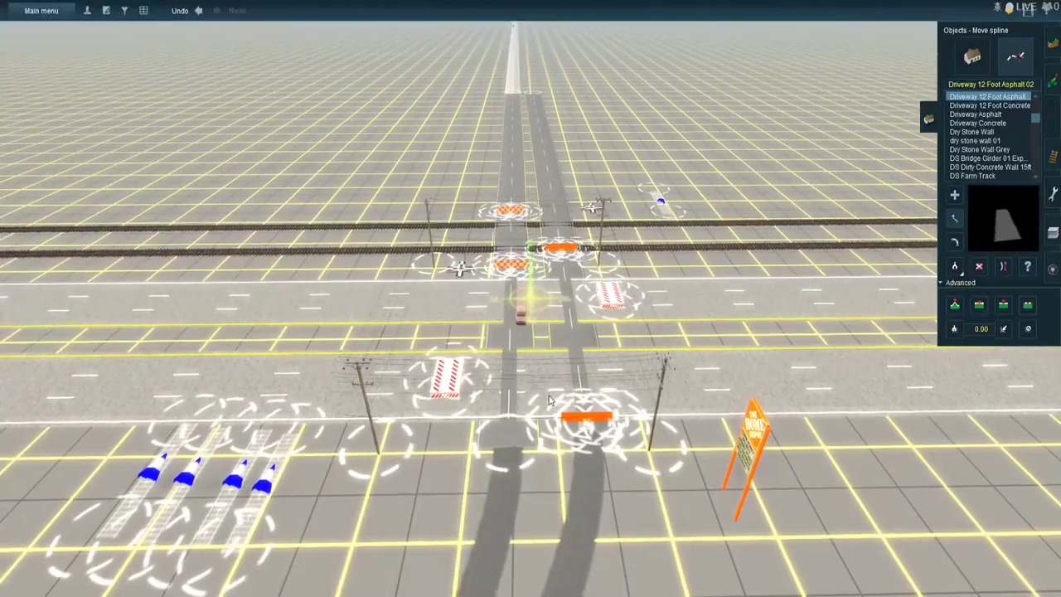
scroll(549, 402, "up", 5)
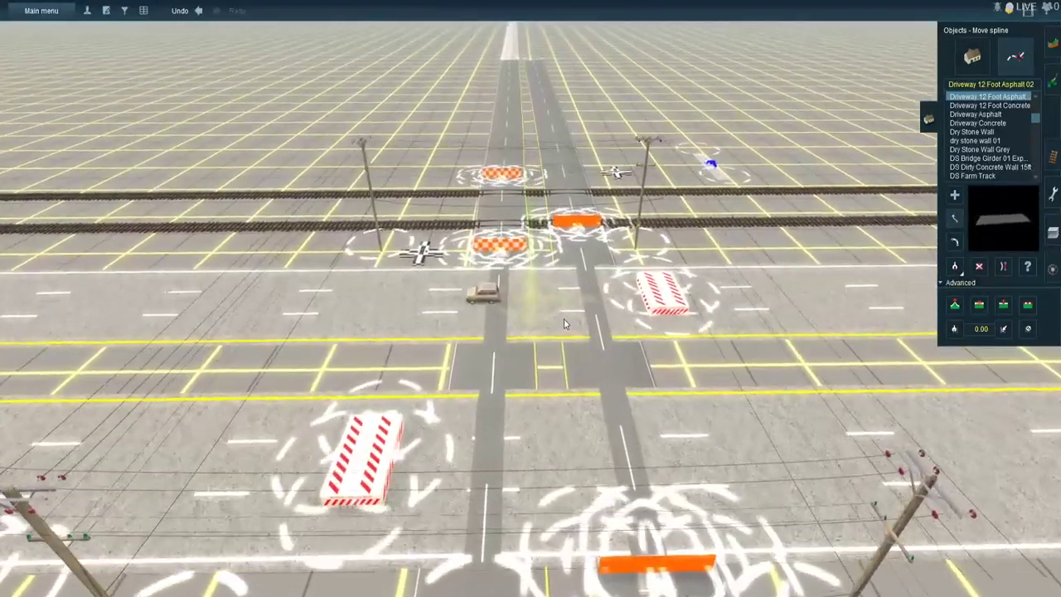
scroll(566, 323, "up", 2)
left_click(955, 266)
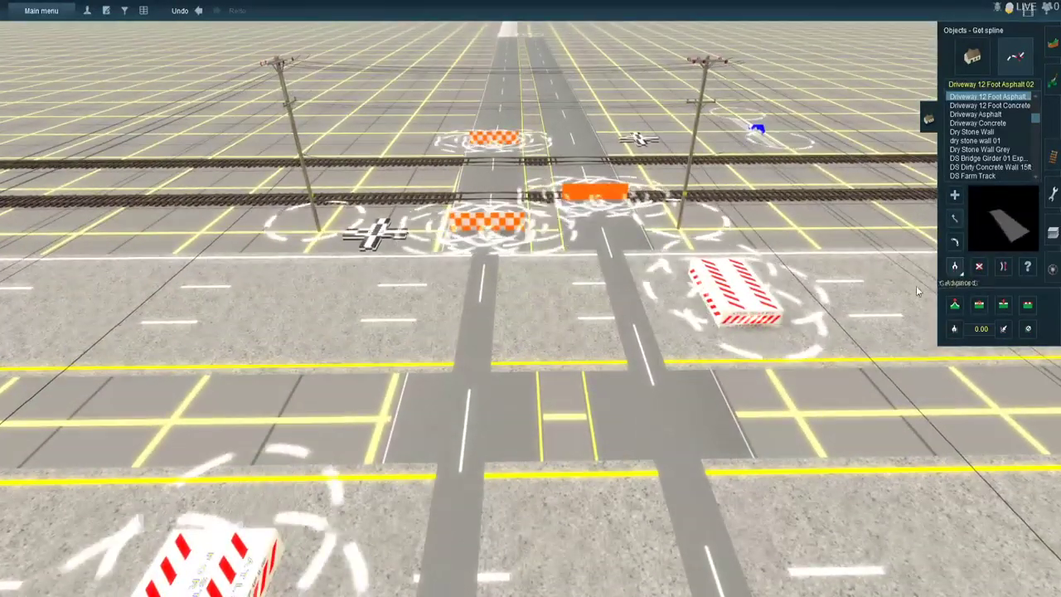
left_click(469, 410)
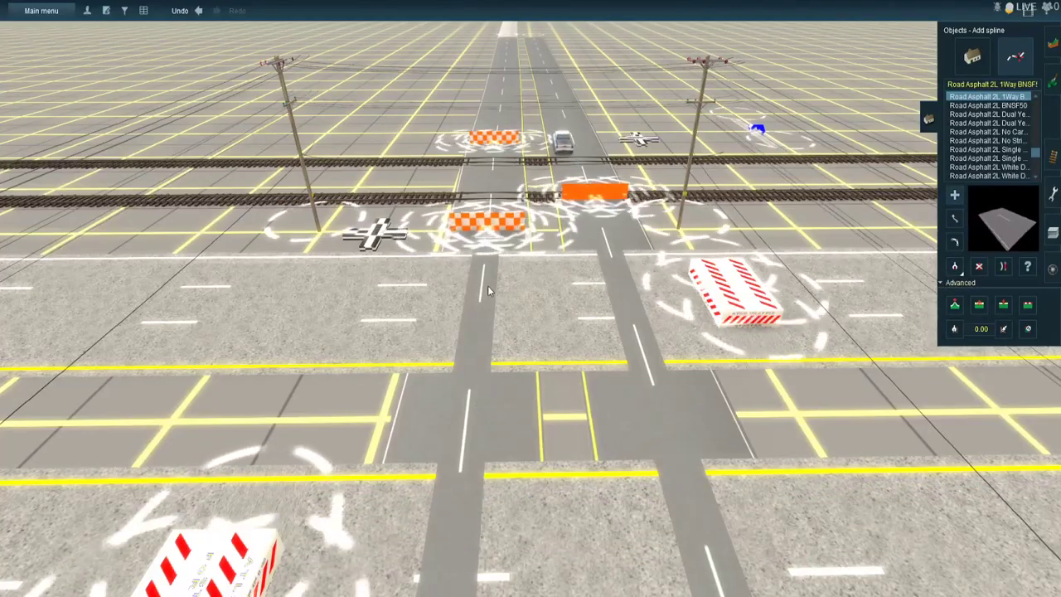
right_click_drag(782, 424, 786, 312)
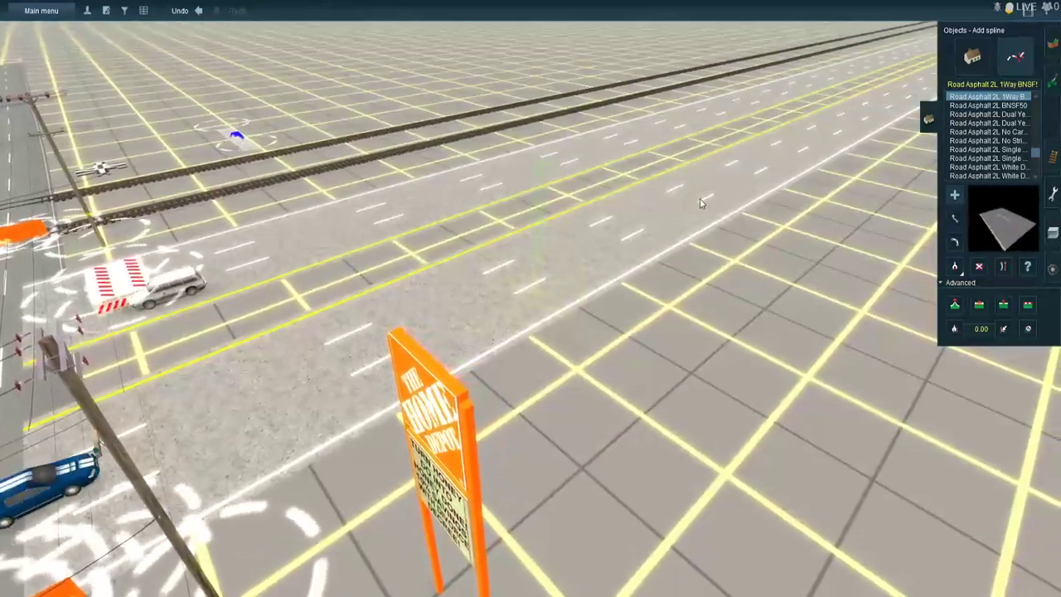
right_click(317, 365)
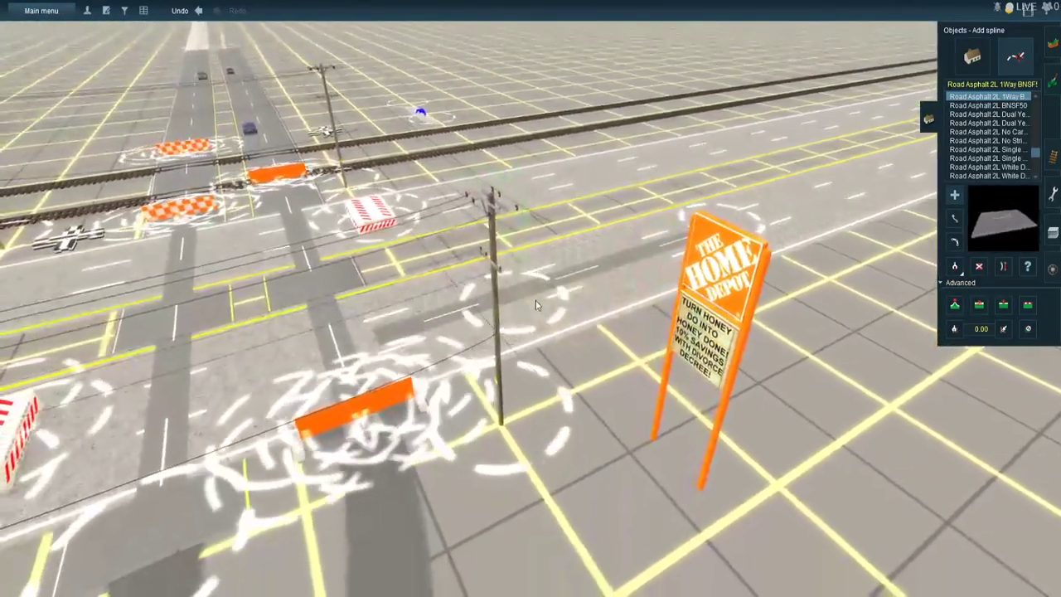
left_click(535, 299)
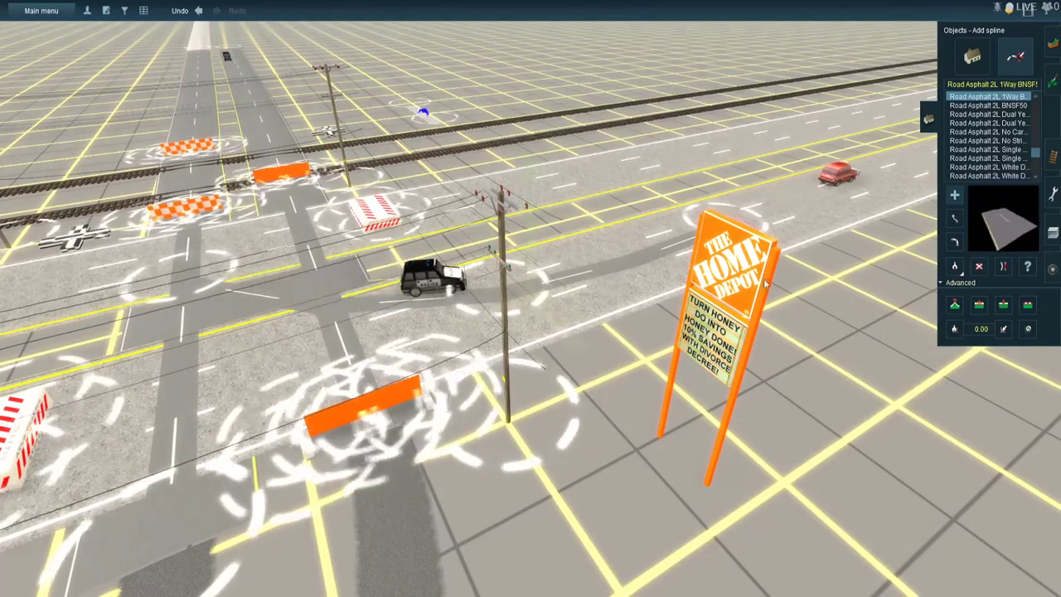
- Straighten the new turn lane's spline and adjust its spline point near the crossing road
left_click(1003, 267)
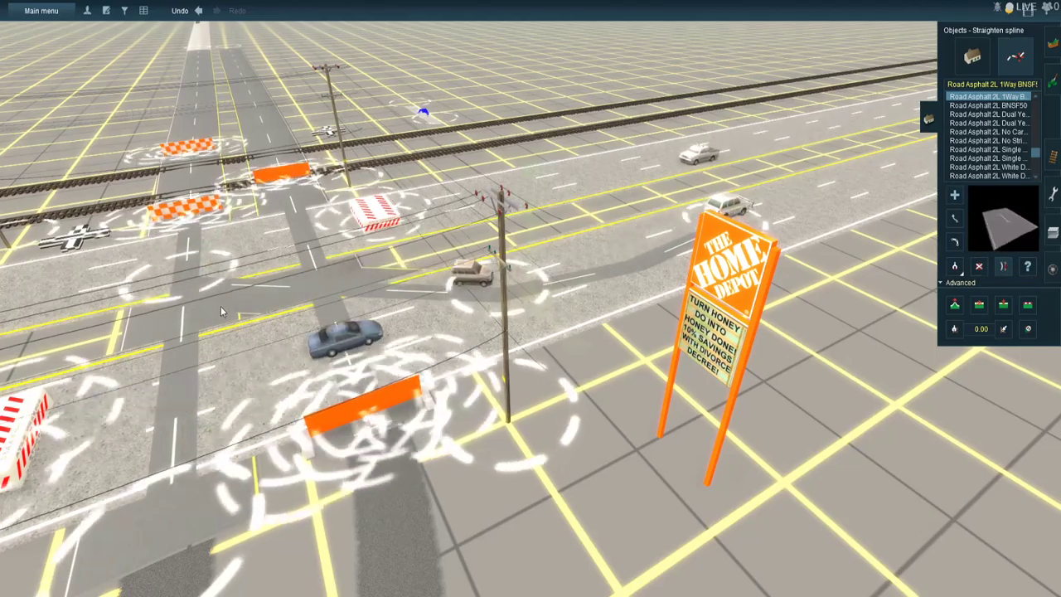
left_click(955, 219)
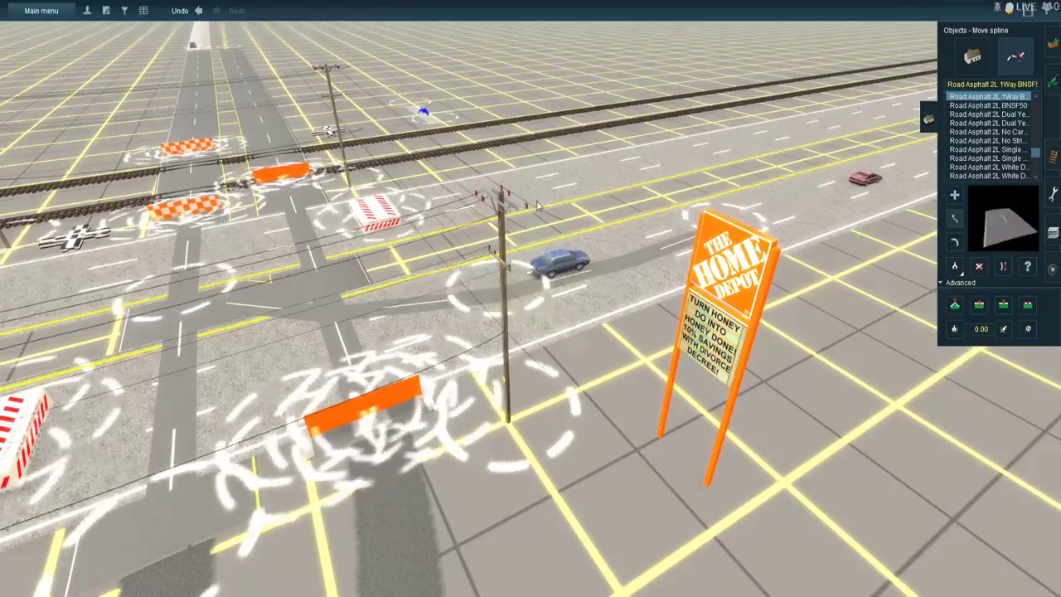
right_click(380, 242)
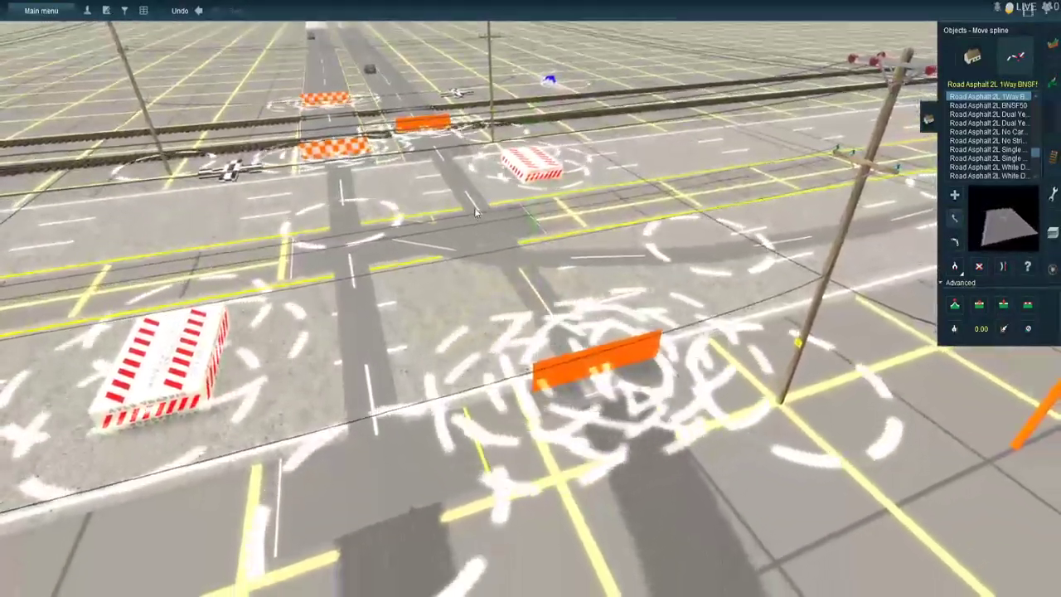
right_click(456, 178)
right_click(710, 438)
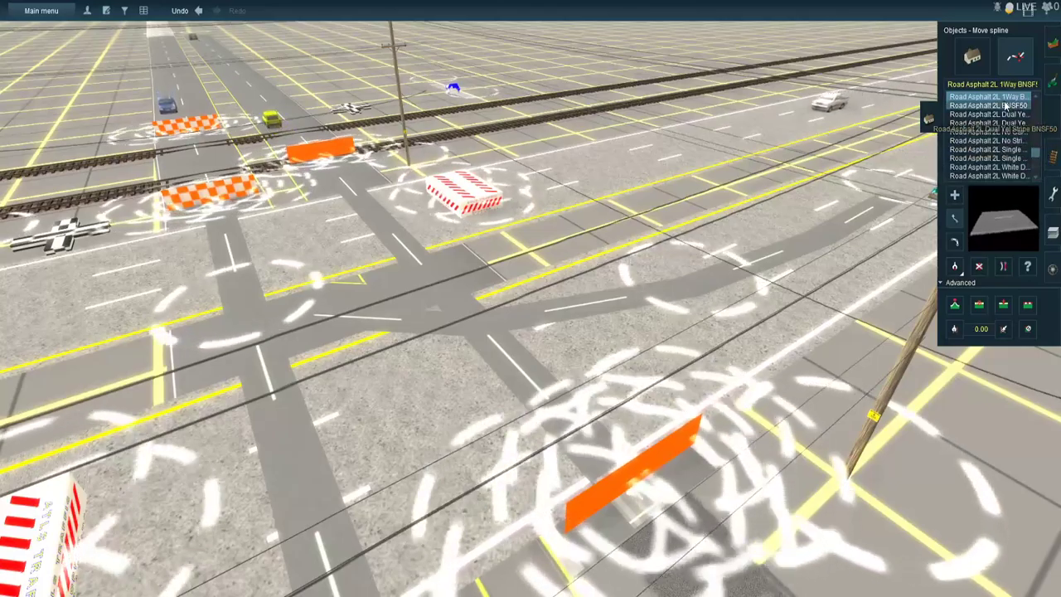
- Straighten the turn lane's section across the median beside the crossing road
left_click(977, 65)
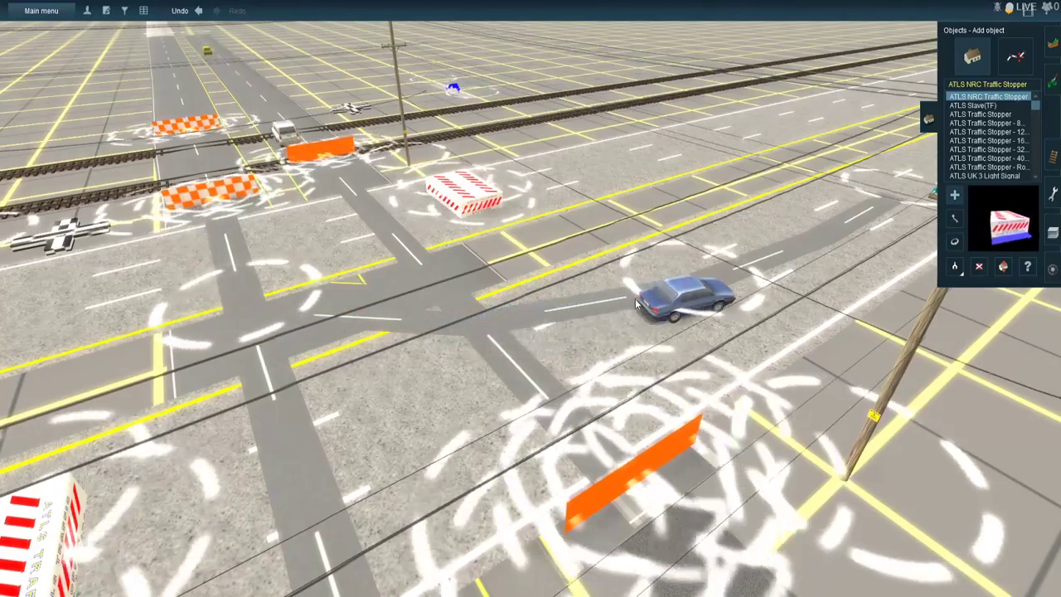
right_click(646, 313)
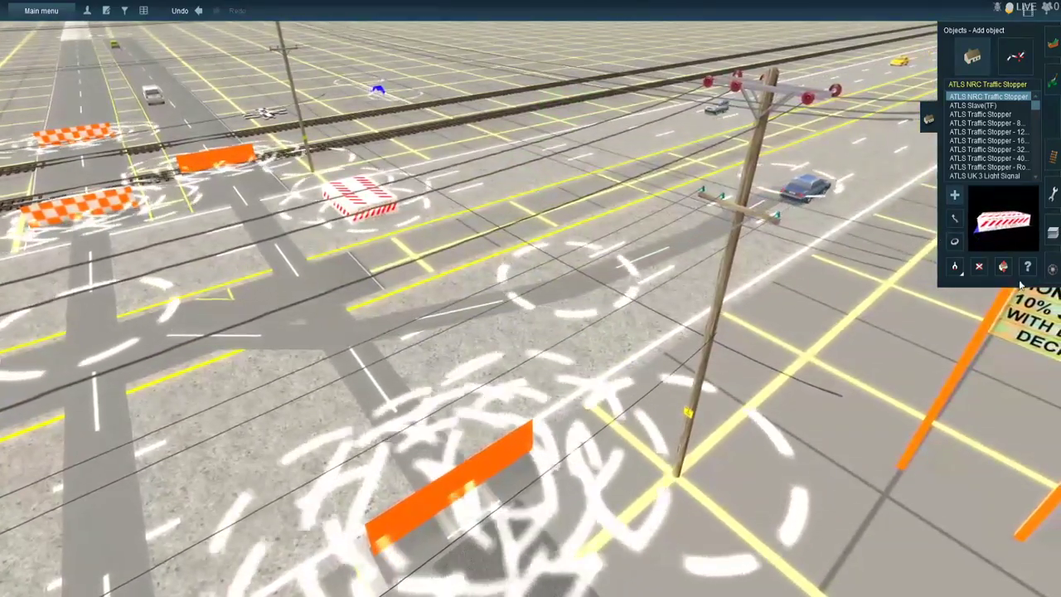
left_click(1014, 60)
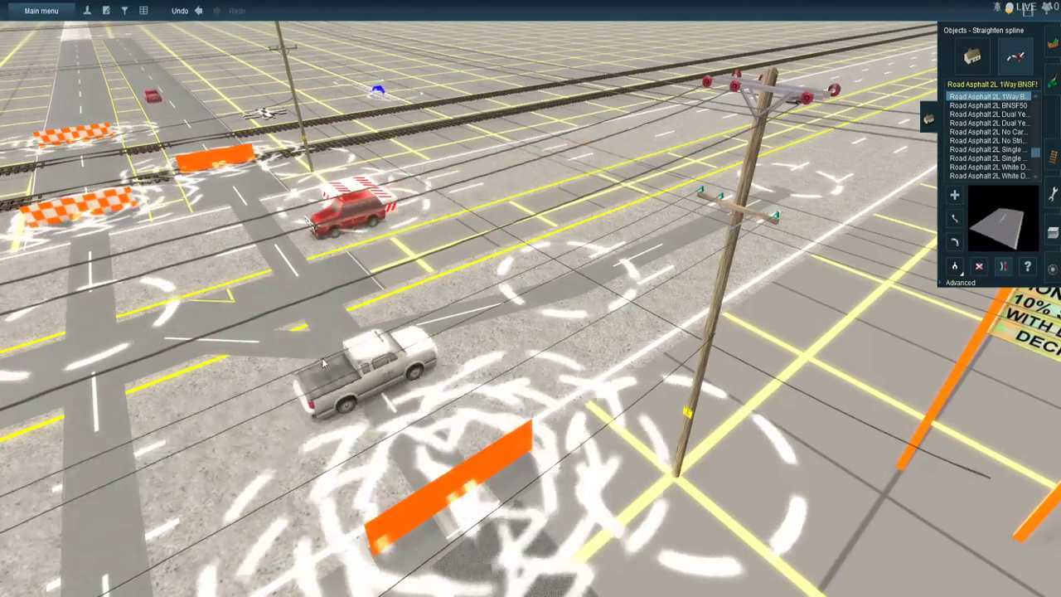
scroll(645, 471, "down", 2)
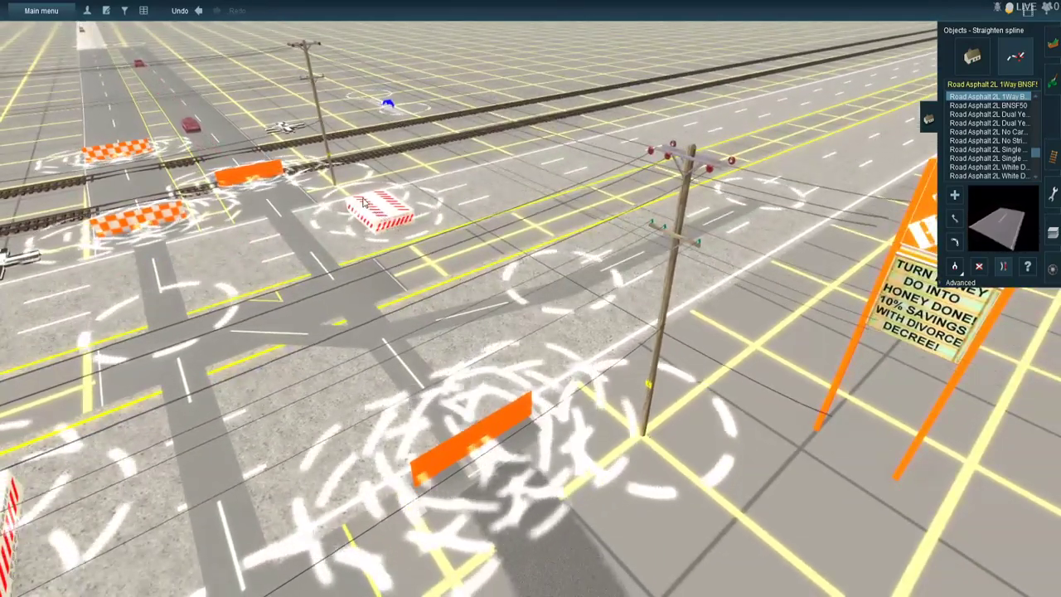
scroll(287, 567, "down", 3)
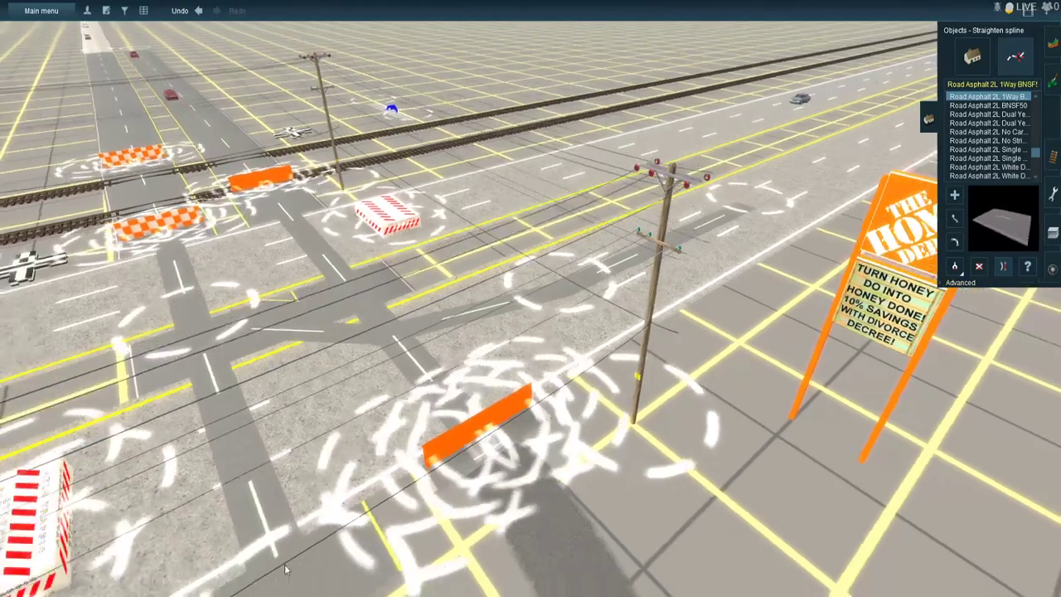
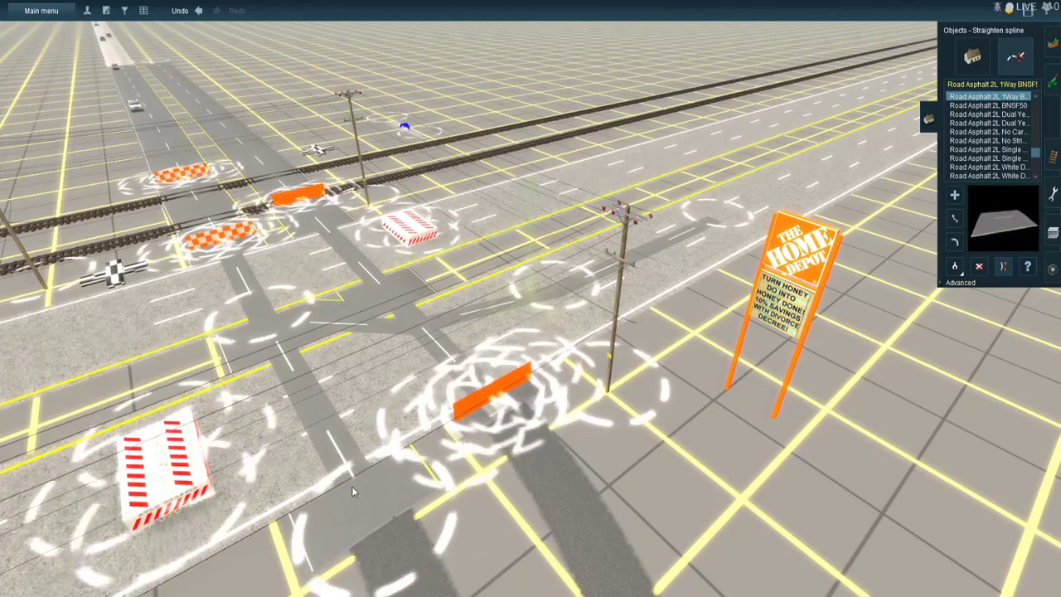
- Examine the straightened turn lane, the crossing road and the traffic stoppers around the highway intersection
scroll(352, 480, "down", 3)
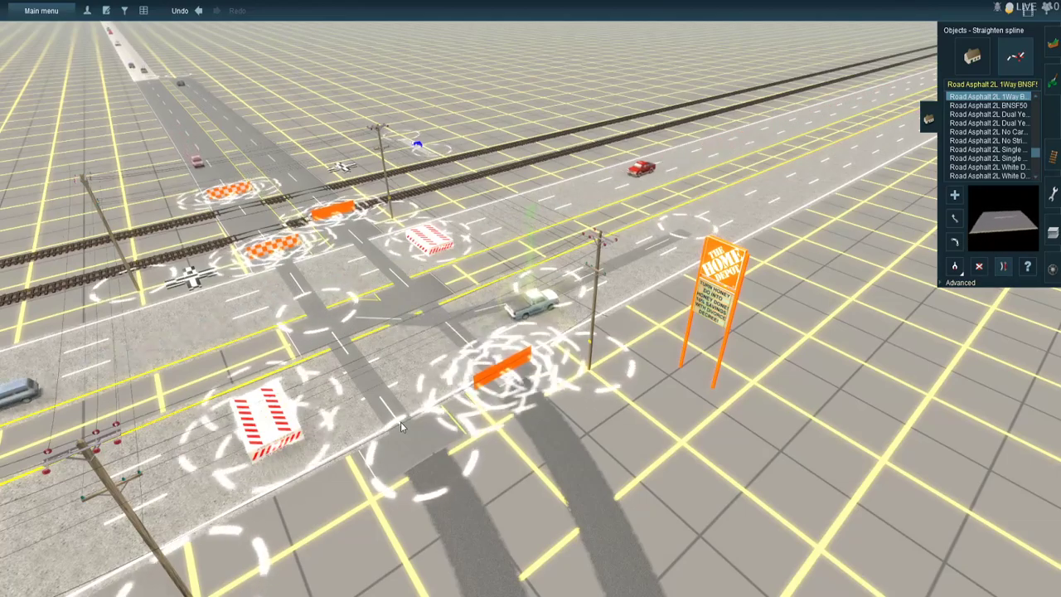
scroll(397, 388, "up", 2)
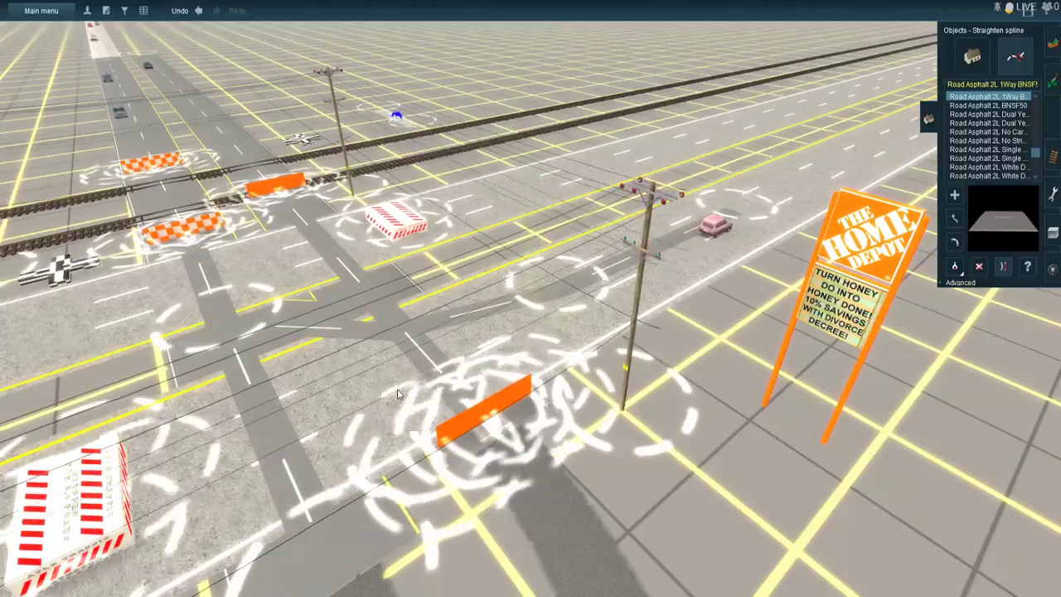
scroll(404, 382, "up", 3)
scroll(405, 382, "down", 5)
right_click_drag(357, 375, 487, 301)
scroll(487, 302, "up", 3)
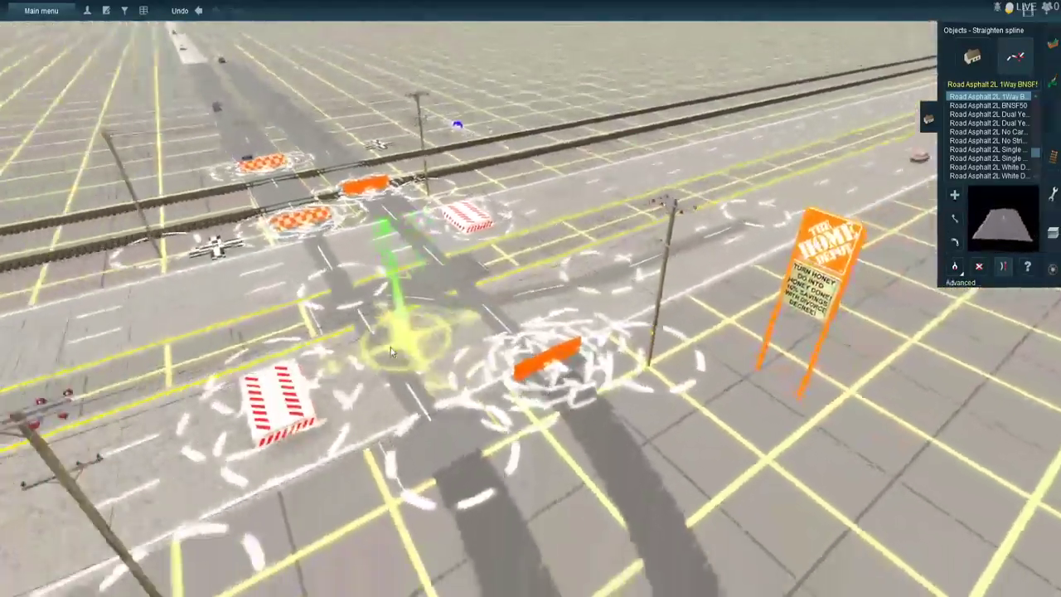
scroll(488, 302, "up", 2)
right_click(557, 220)
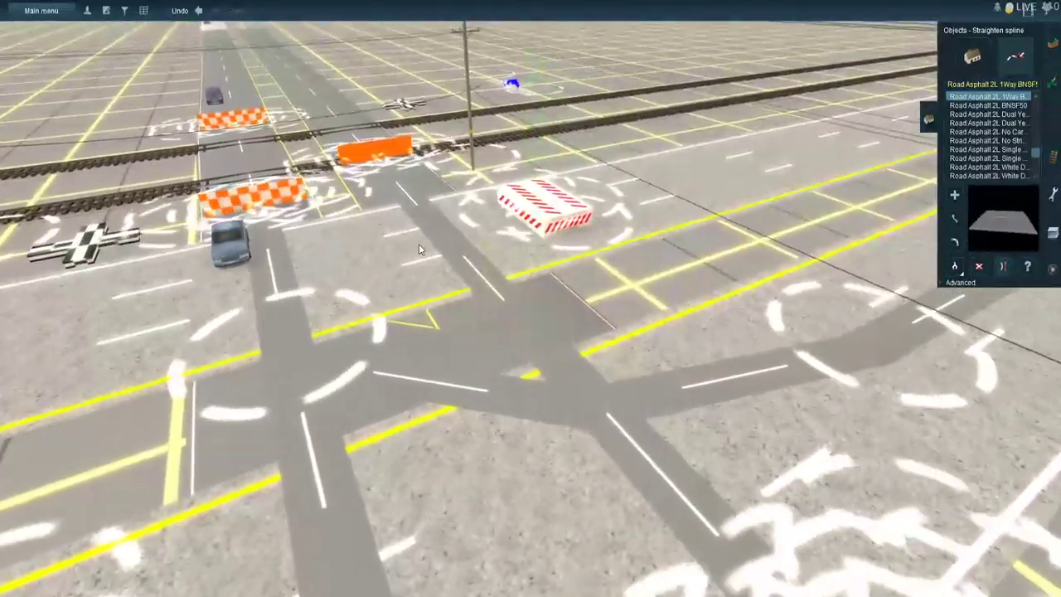
right_click(426, 237)
right_click(495, 251)
right_click(497, 263)
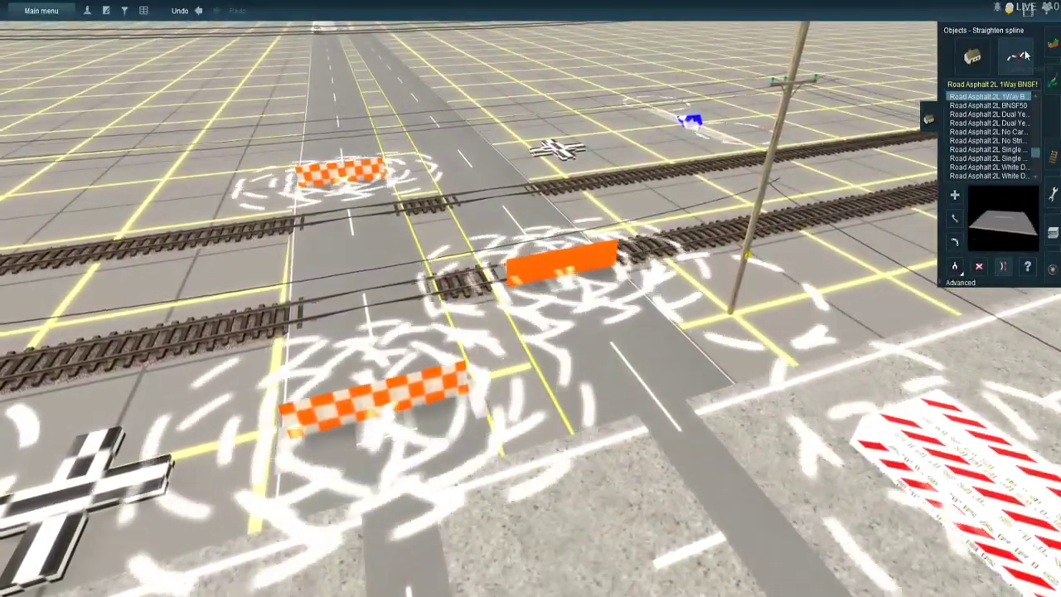
scroll(695, 262, "down", 5)
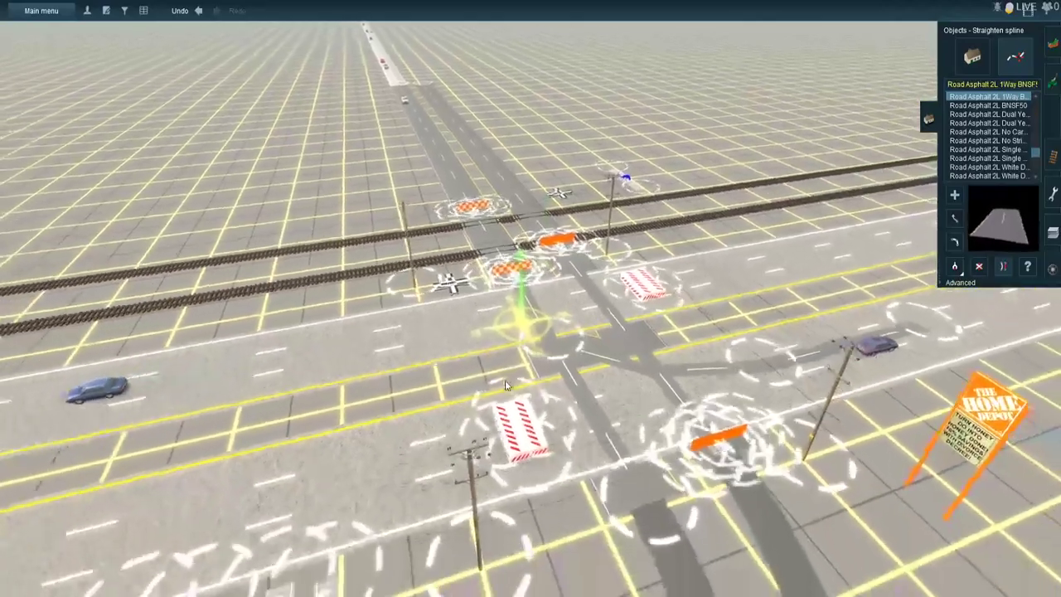
scroll(687, 327, "up", 3)
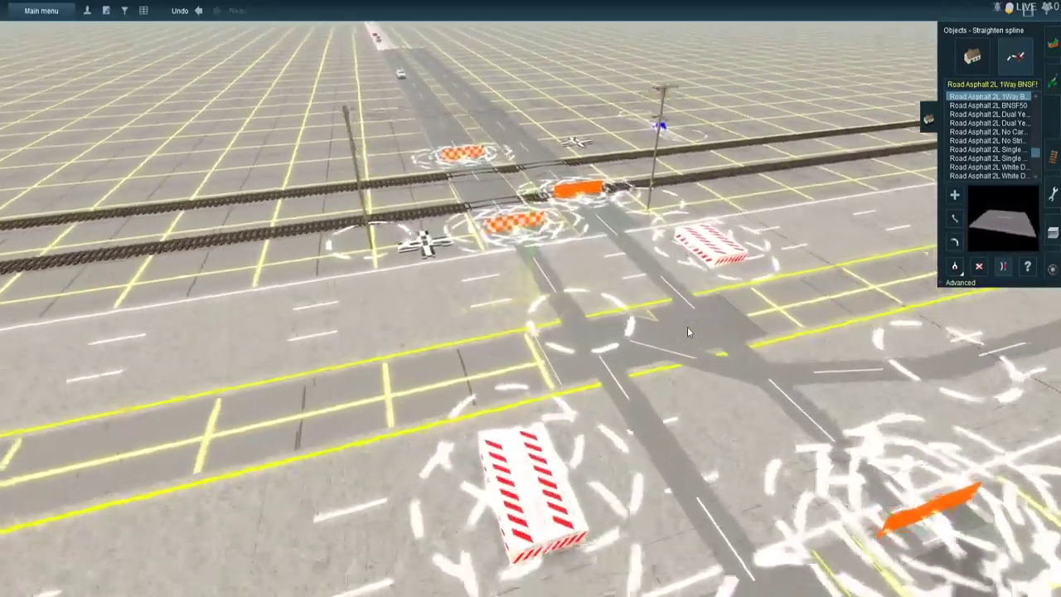
- Place ATLS US 3 Light Horizontal signals over the store-side highway lanes and at the store driveway
key("Right")
key("Down")
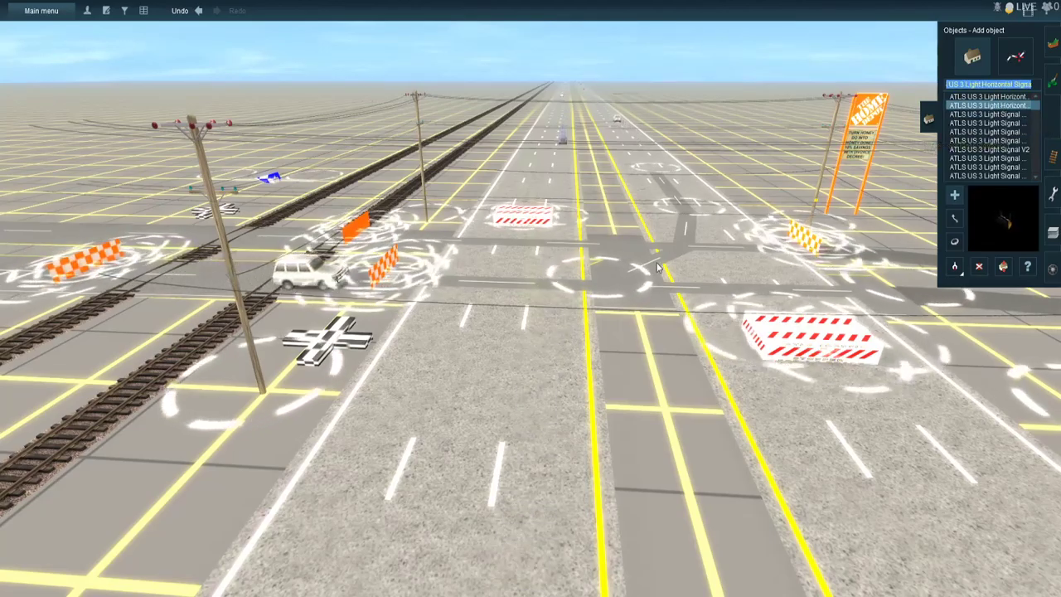
right_click_drag(659, 267, 636, 344)
right_click(566, 153)
right_click(506, 311)
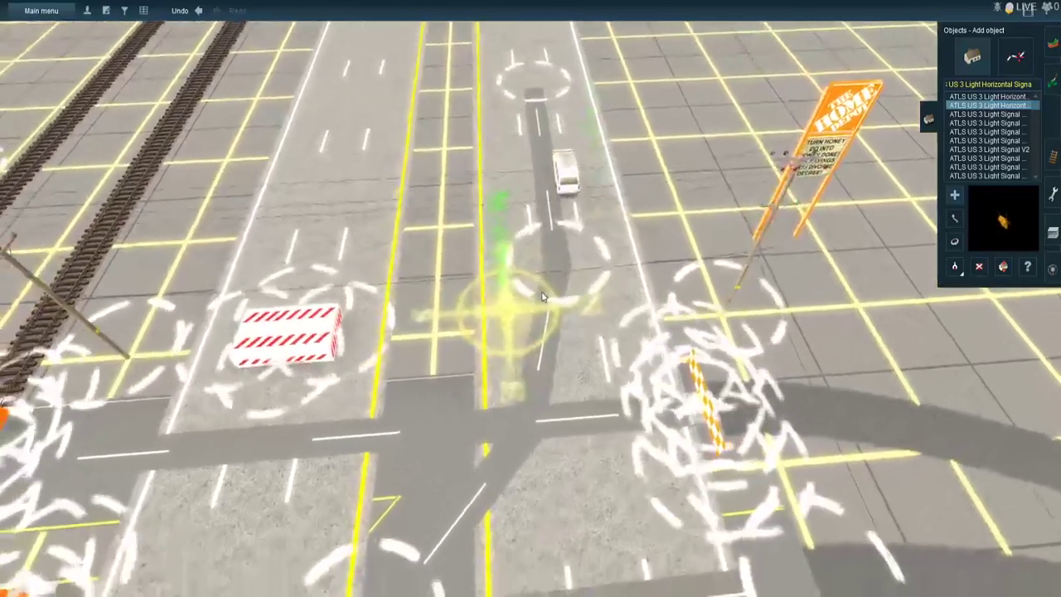
scroll(549, 295, "up", 2)
right_click(551, 296)
scroll(497, 323, "up", 3)
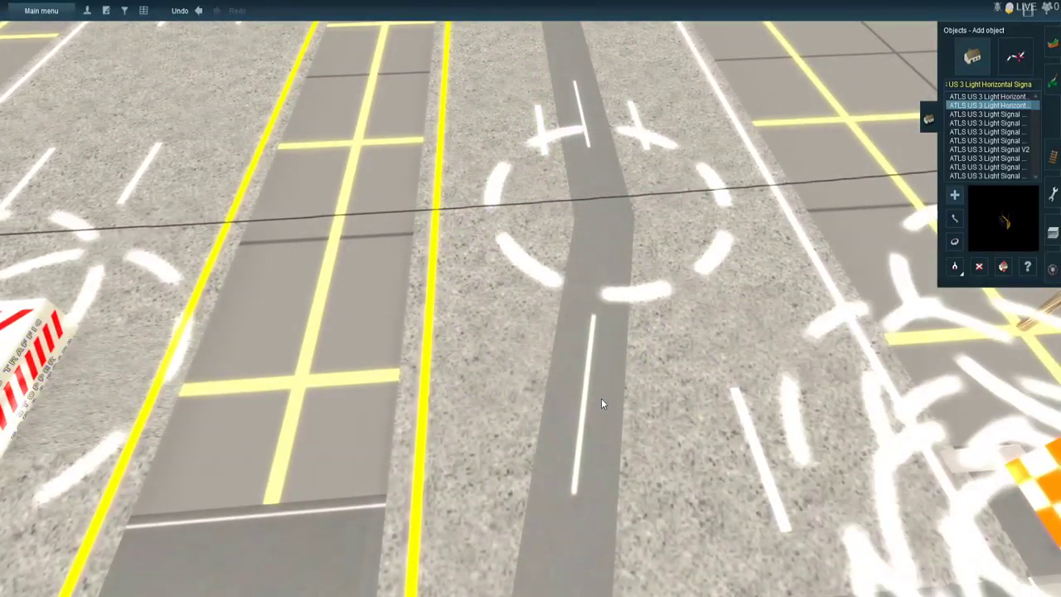
right_click(697, 377)
scroll(675, 431, "down", 3)
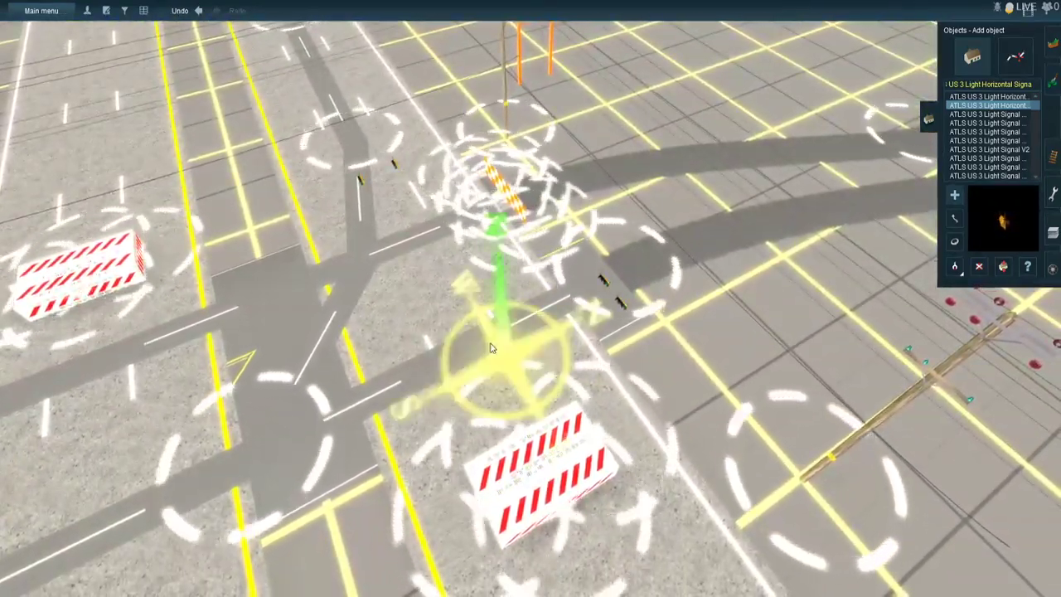
- Add two more three-light horizontal signals over the track-side highway lanes at the intersection
right_click(492, 349)
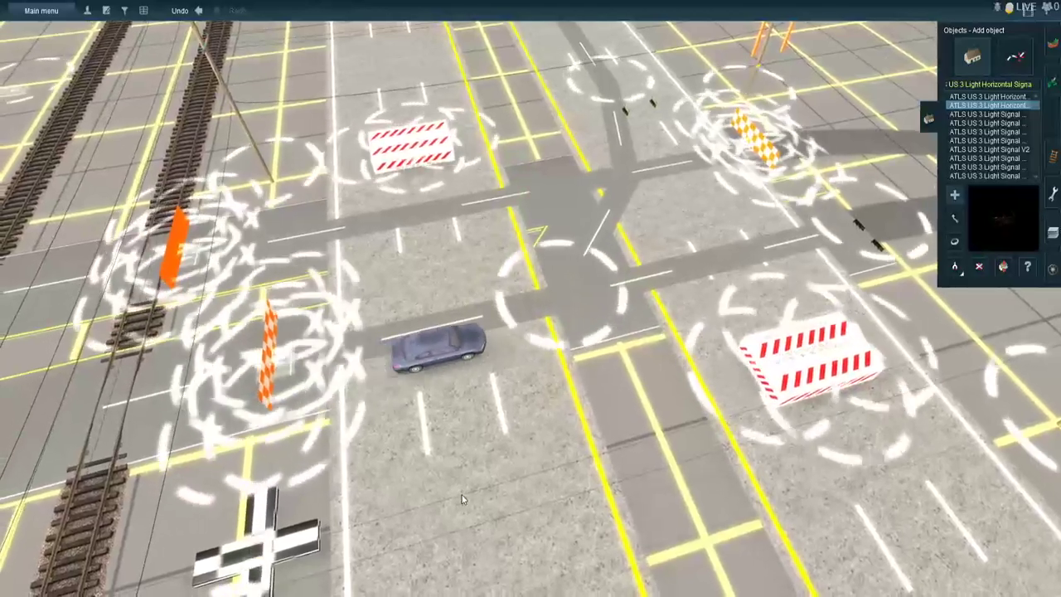
left_click(462, 493)
left_click(494, 487)
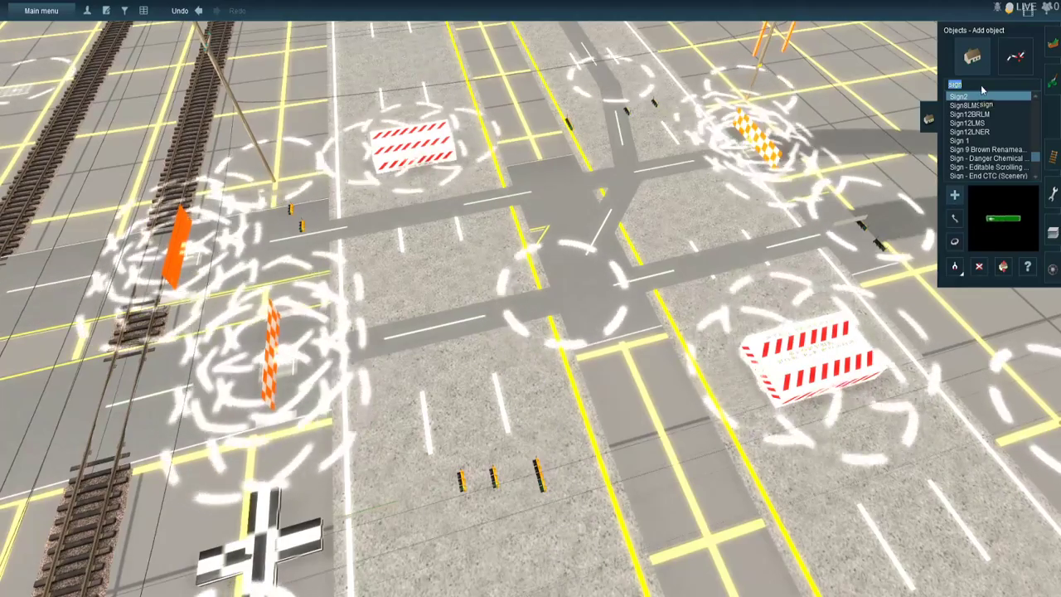
- Find Sign USA Left Turn Yield on Green and place one beside the left-turn signal at each side of the median opening
type("usA")
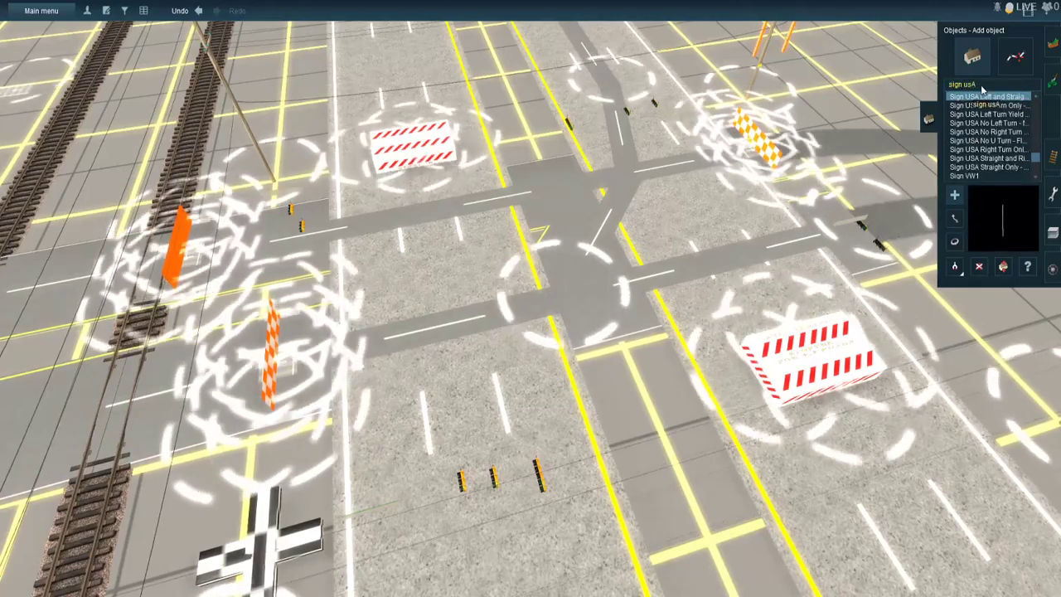
left_click(985, 105)
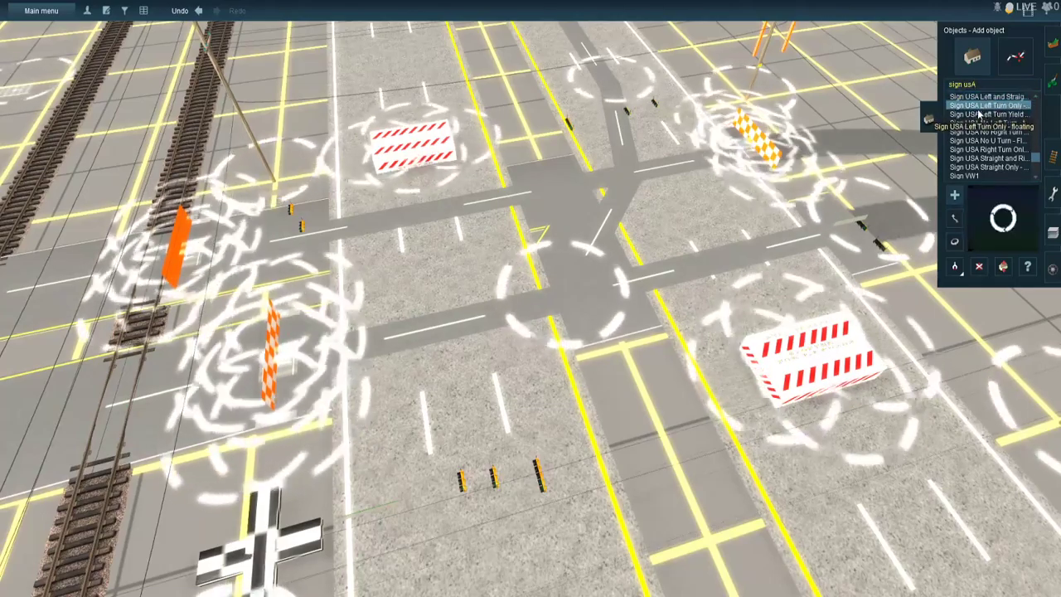
left_click(978, 115)
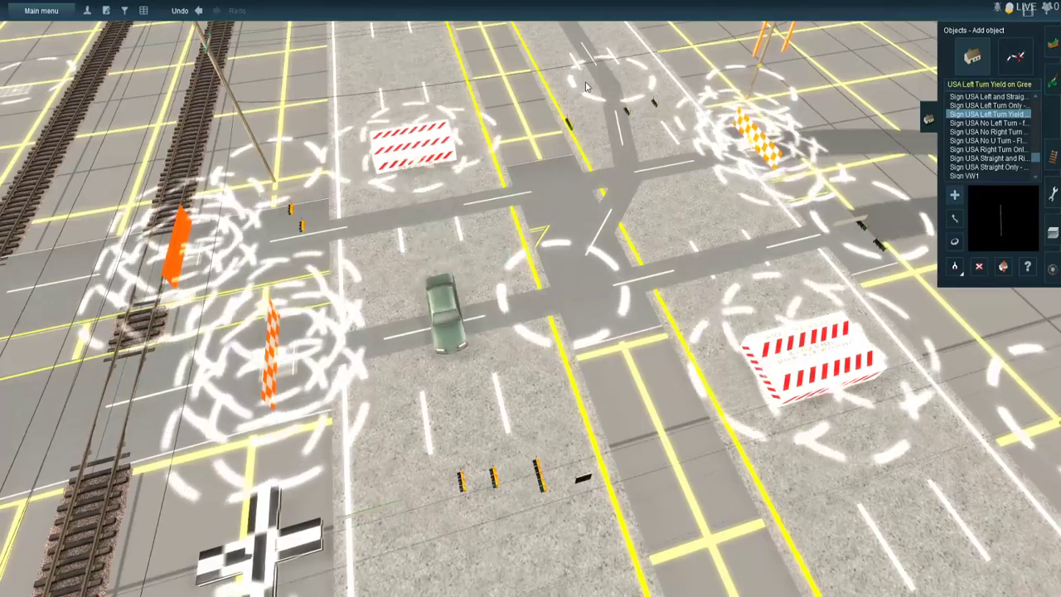
left_click(546, 132)
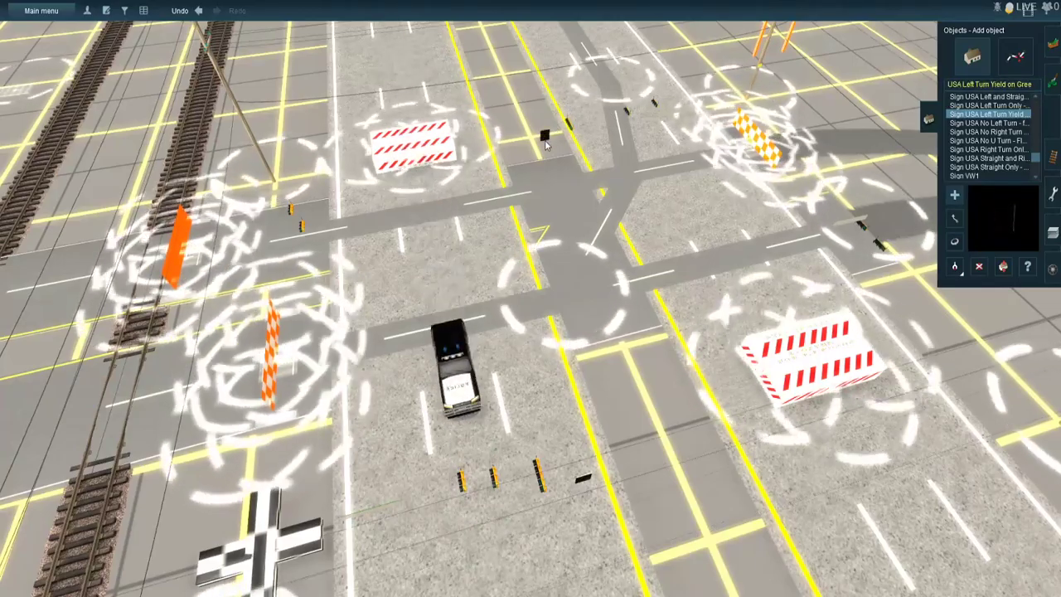
- Rotate the Left Turn Yield on Green sign at the far median end to face the intersection
scroll(436, 227, "up", 5)
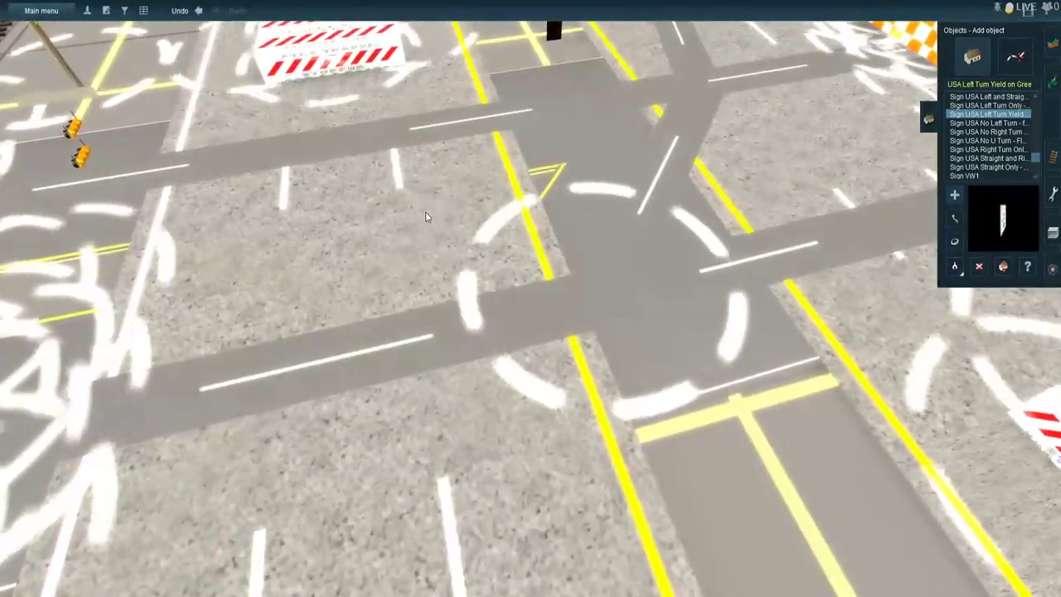
left_click(1028, 266)
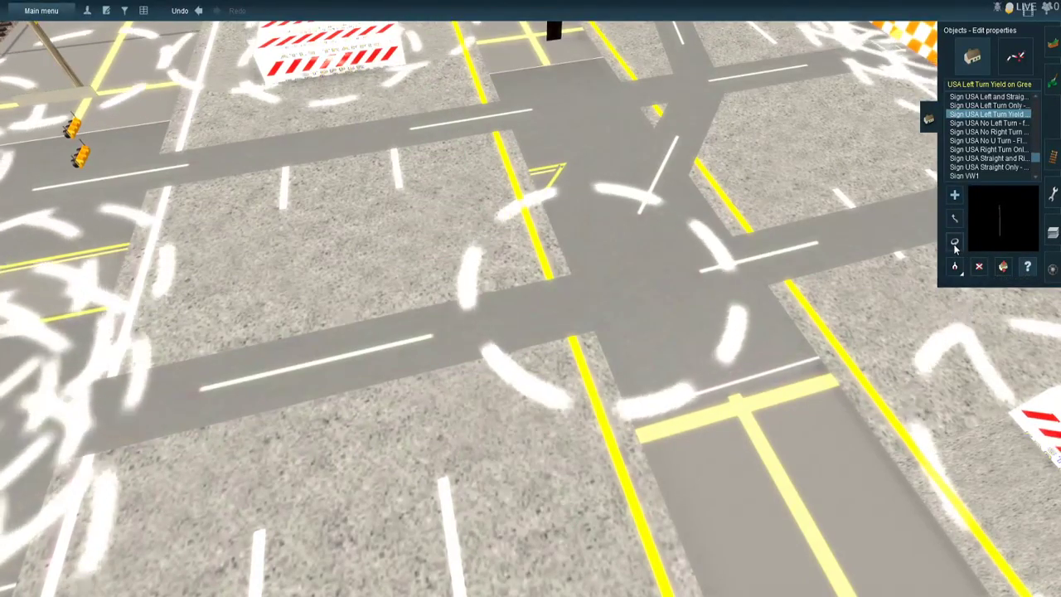
left_click(955, 243)
right_click(602, 131)
right_click_drag(602, 131, 458, 357)
scroll(459, 357, "up", 3)
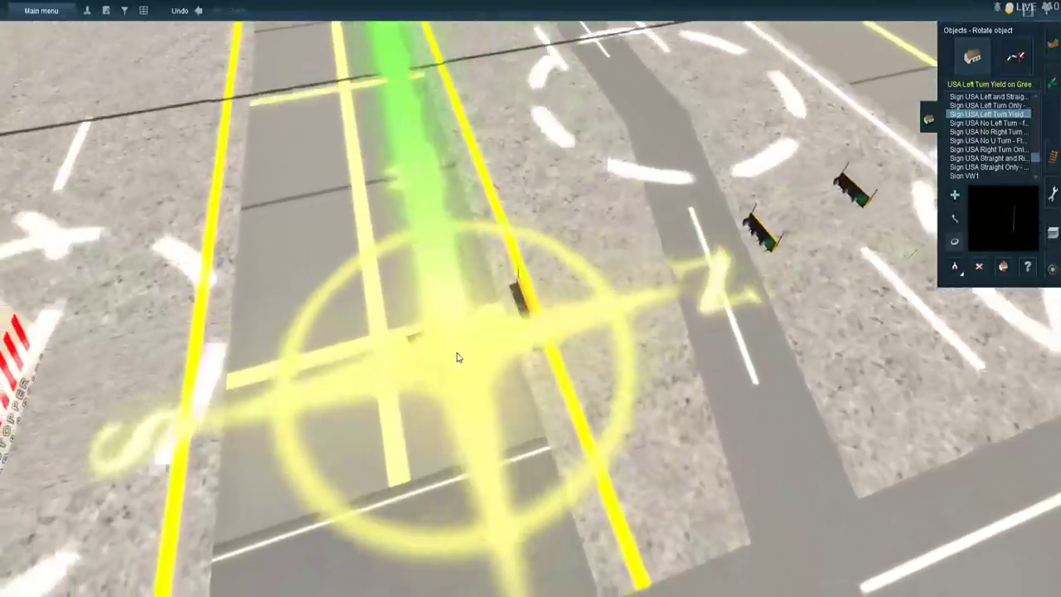
key("Right")
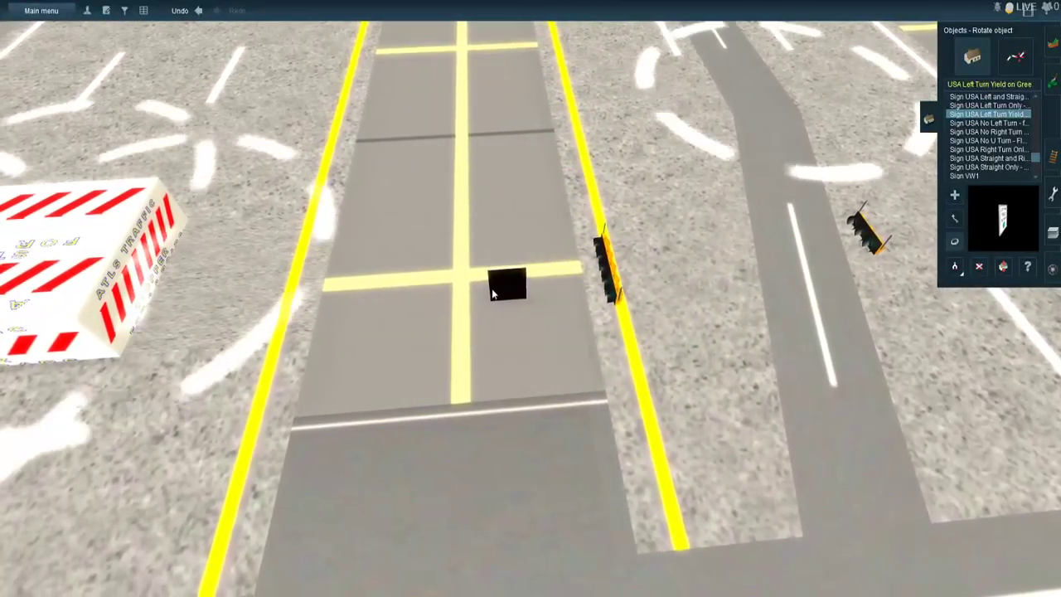
left_click_drag(476, 304, 174, 316)
- Rotate the long left-turn signal beside the yield sign on the median to face the intersection
right_click(501, 229)
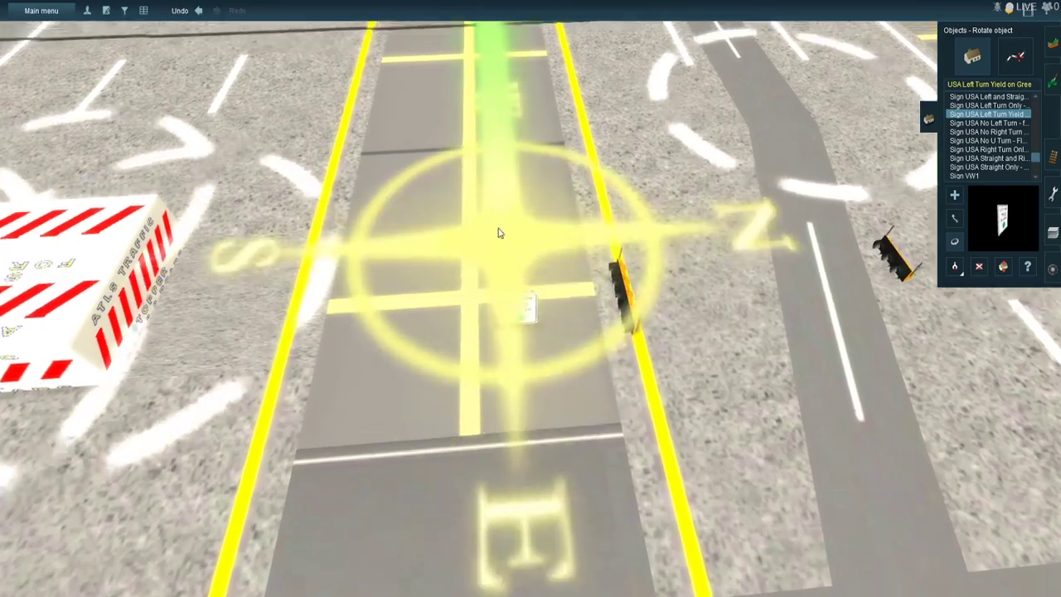
right_click(535, 298)
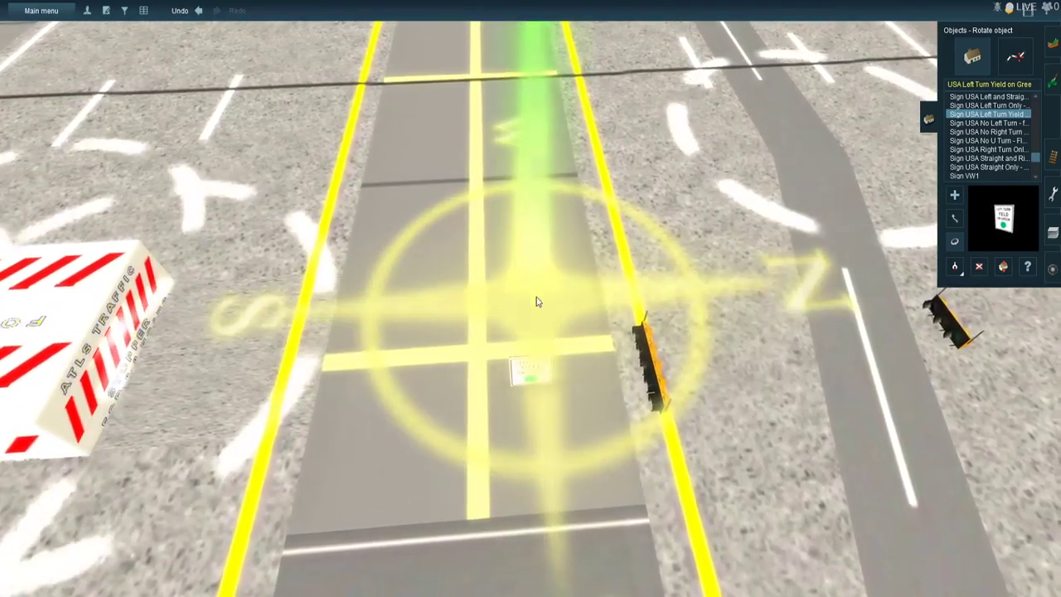
right_click(537, 298)
right_click(576, 349)
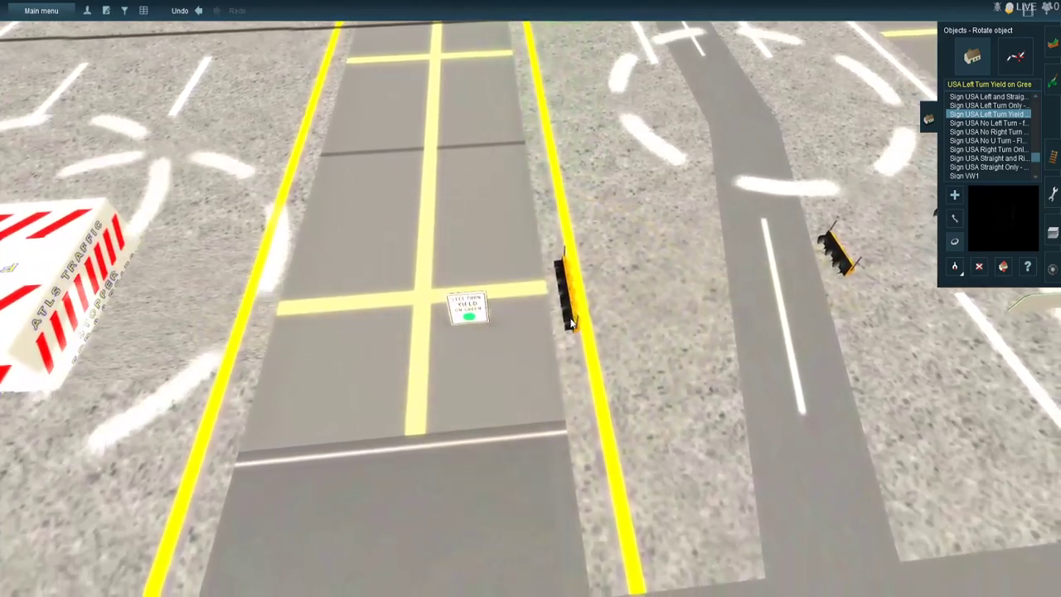
left_click_drag(572, 315, 736, 331)
- Rotate the two signals over the store-side highway lanes to face the intersection, setting the second to about 89°
right_click(733, 312)
right_click(655, 271)
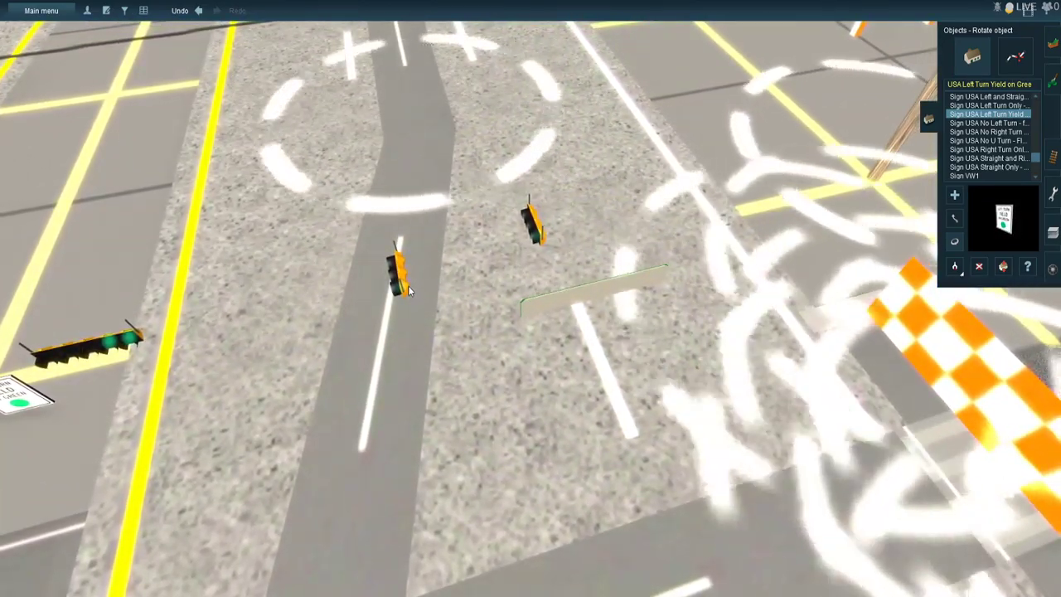
scroll(408, 289, "up", 2)
left_click_drag(358, 284, 498, 318)
left_click_drag(637, 237, 707, 260)
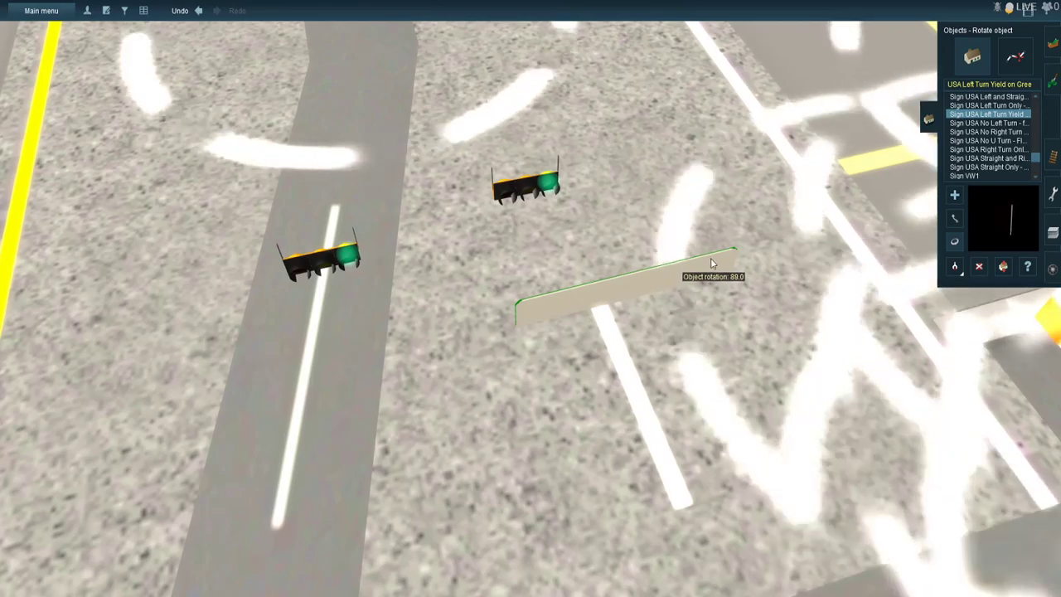
- Rotate the green arrow street sign beside the store-side lane signals to 179°
left_click_drag(711, 259, 709, 259)
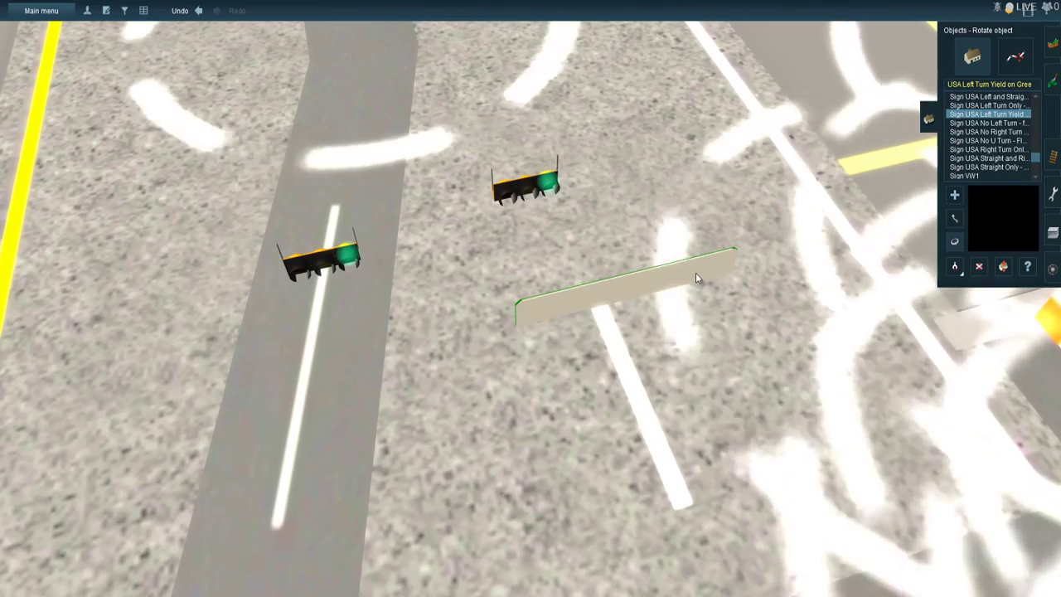
left_click_drag(696, 273, 361, 368)
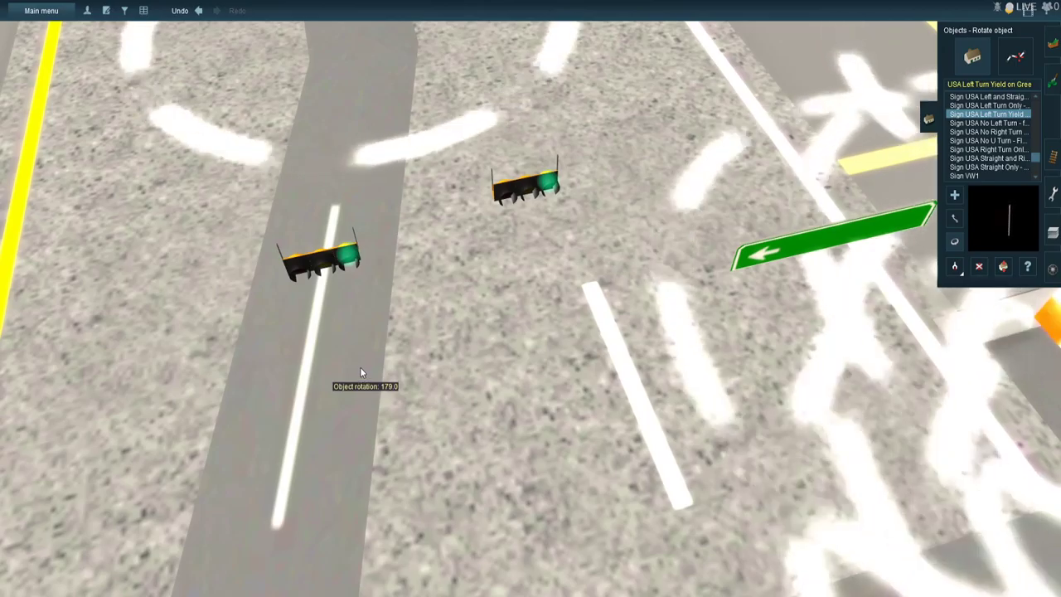
scroll(363, 377, "down", 6)
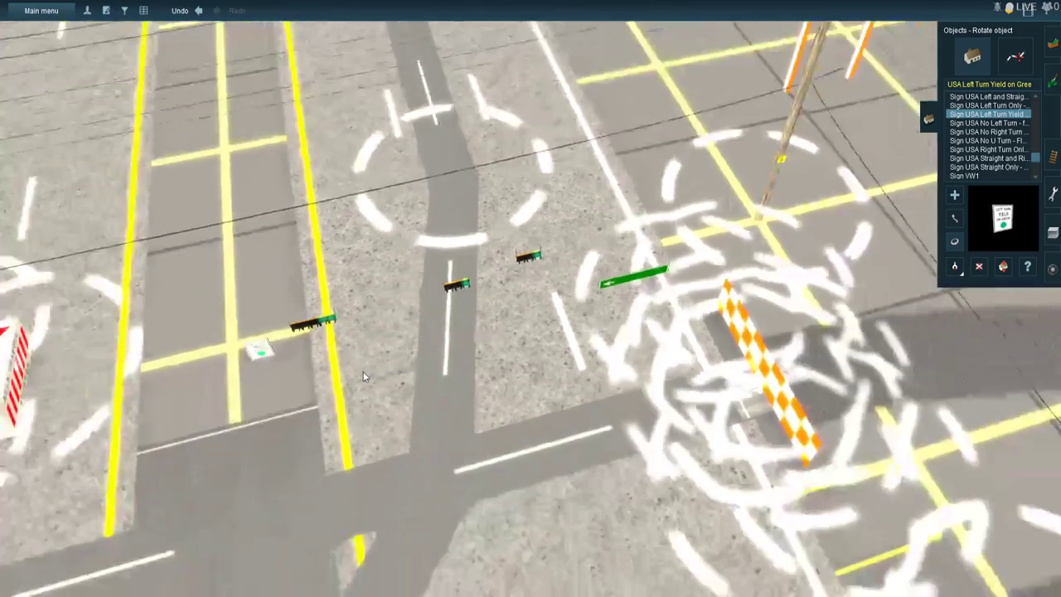
- Rotate the two signals over the crossing road beside the railway tracks to face the intersection, the first to about 179°
right_click(414, 332)
right_click(414, 357)
right_click(460, 393)
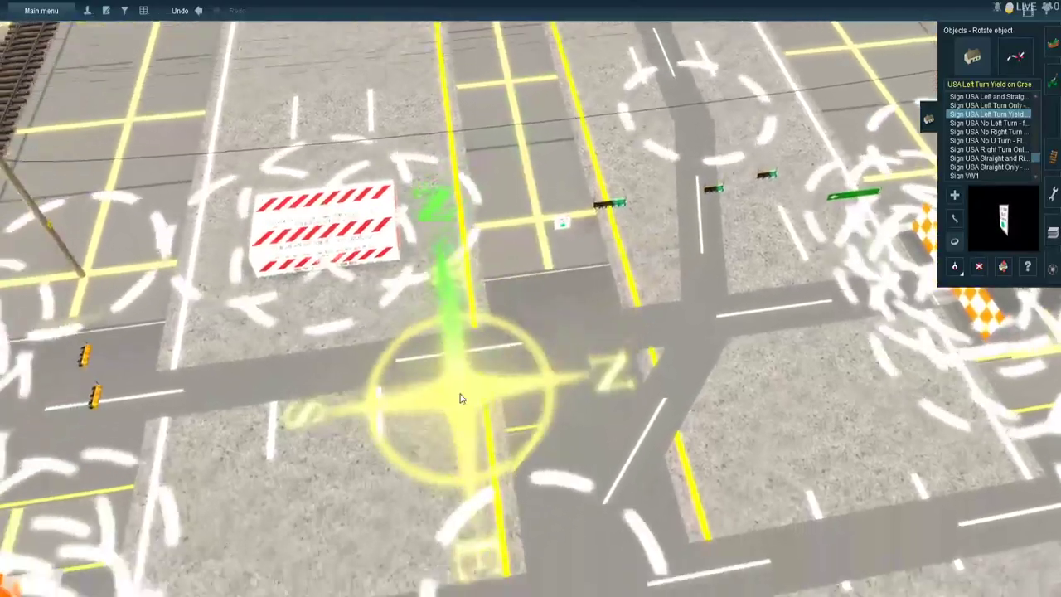
scroll(247, 299, "up", 2)
key("Left")
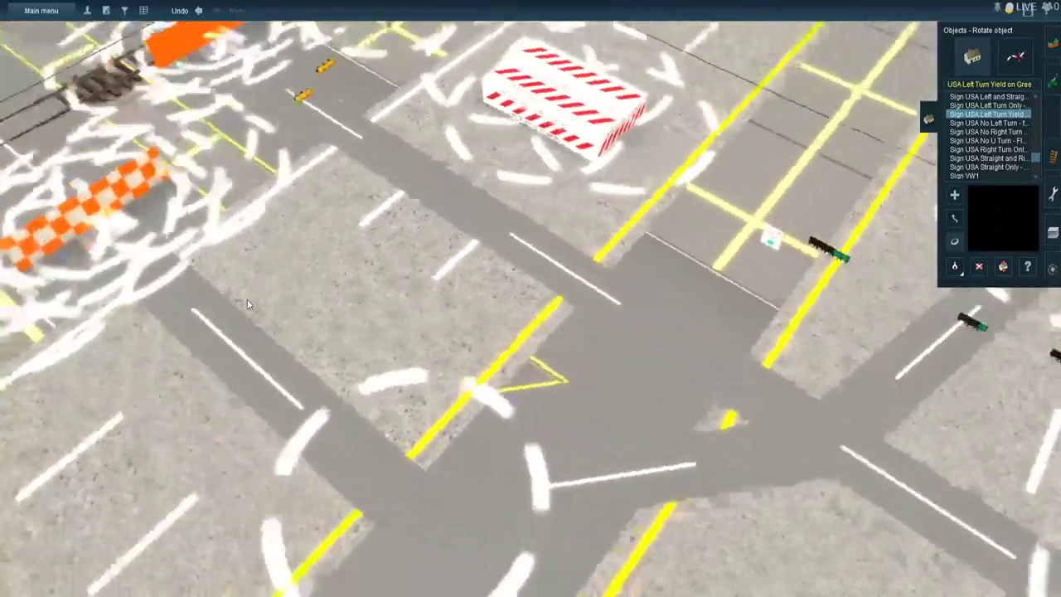
scroll(420, 213, "up", 2)
right_click(556, 158)
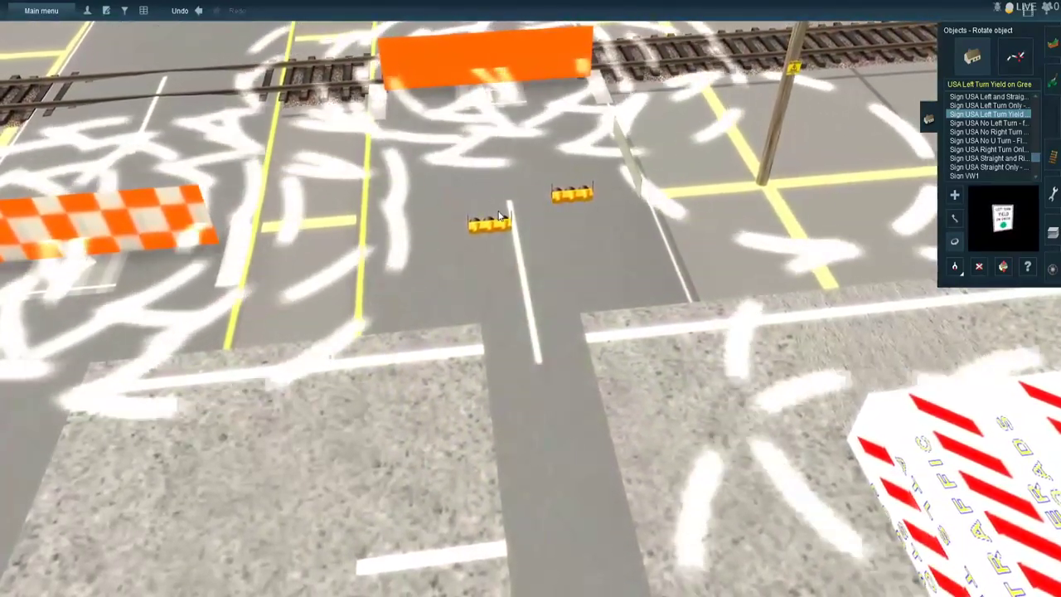
scroll(499, 214, "up", 3)
left_click_drag(444, 206, 161, 271)
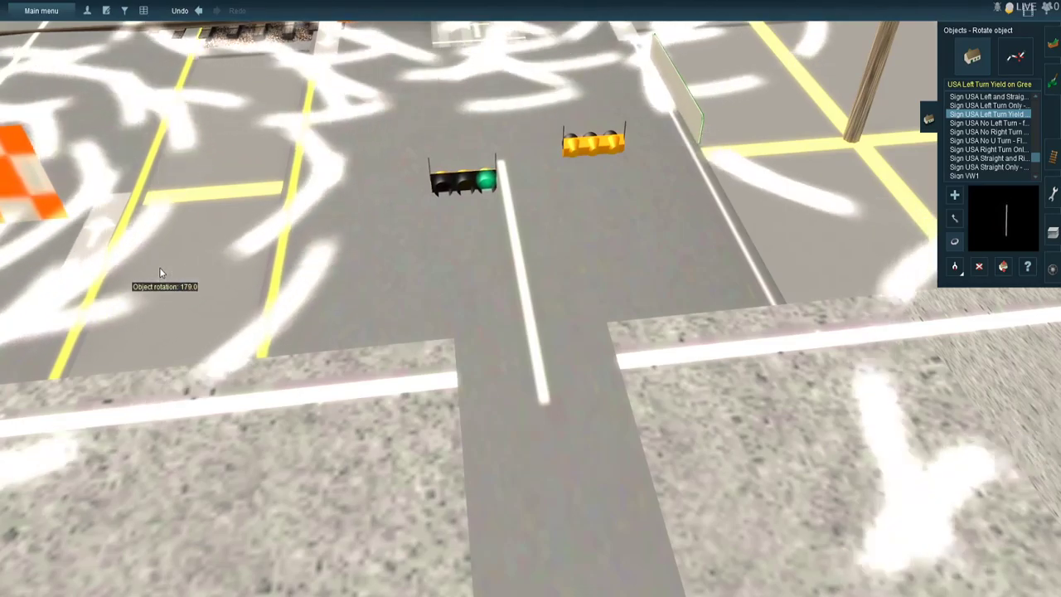
right_click_drag(521, 178, 577, 295)
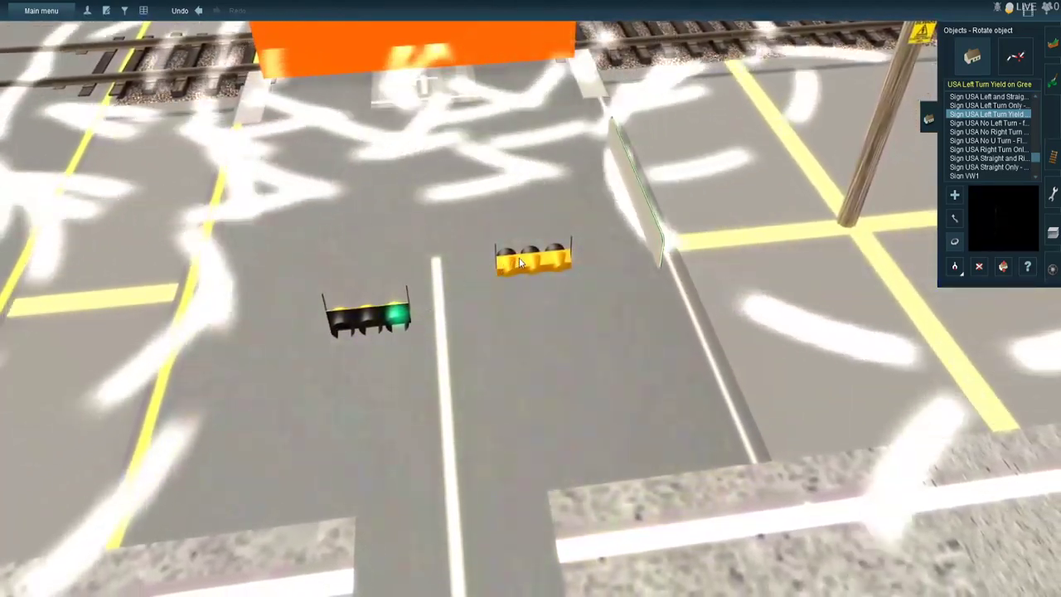
left_click_drag(522, 258, 185, 353)
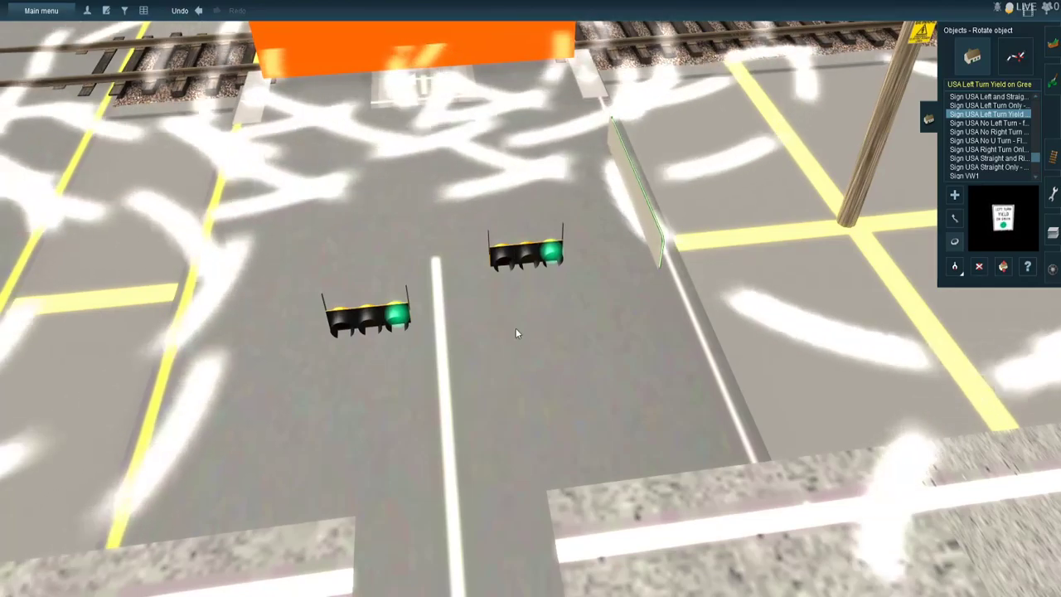
- Rotate the green arrow street sign beside the track-side crossing road signals so its face points toward the intersection
left_click_drag(431, 342, 490, 379)
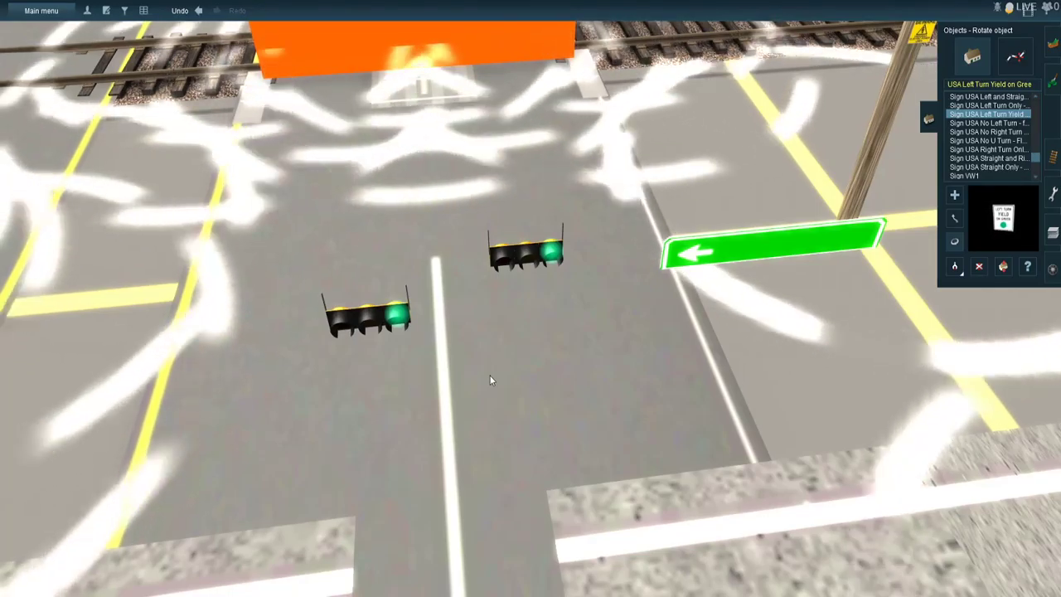
scroll(489, 374, "down", 5)
right_click_drag(445, 375, 396, 385)
key("Down")
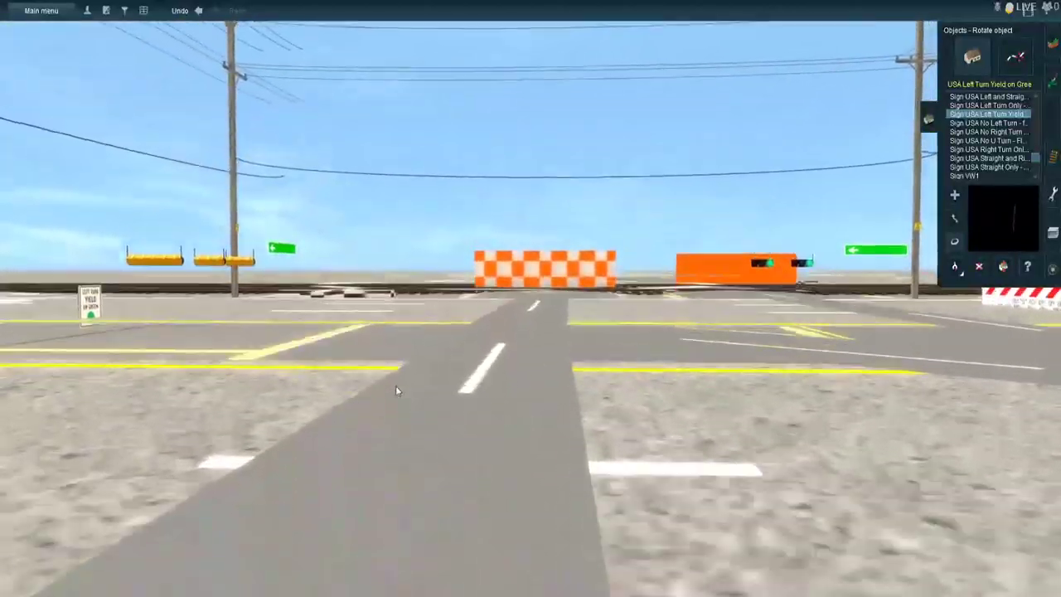
- Rotate the five-lamp signal and the Left Turn Yield on Green sign over the track-side highway lanes, setting the sign to about 273°
key("Up")
key("Left")
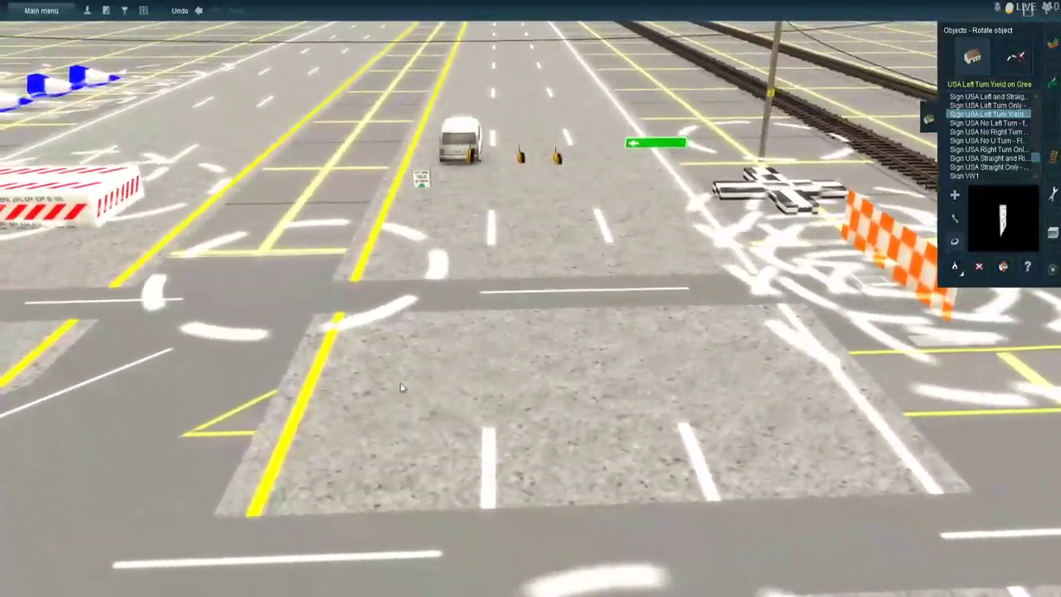
right_click_drag(423, 148, 509, 353)
left_click_drag(539, 404, 399, 442)
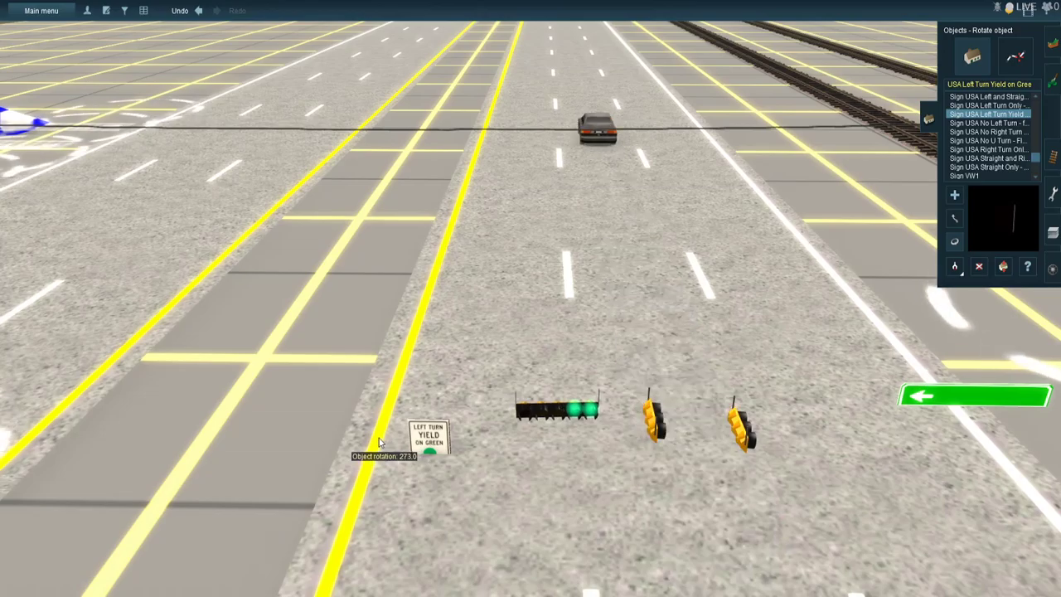
- Rotate the two remaining three-lamp signals over the track-side highway lanes to face the intersection, the first to about 267°
mouse_move(568, 358)
right_mouse_down()
mouse_move(572, 315)
mouse_move(592, 298)
mouse_move(585, 355)
right_mouse_up()
left_click_drag(586, 355, 398, 414)
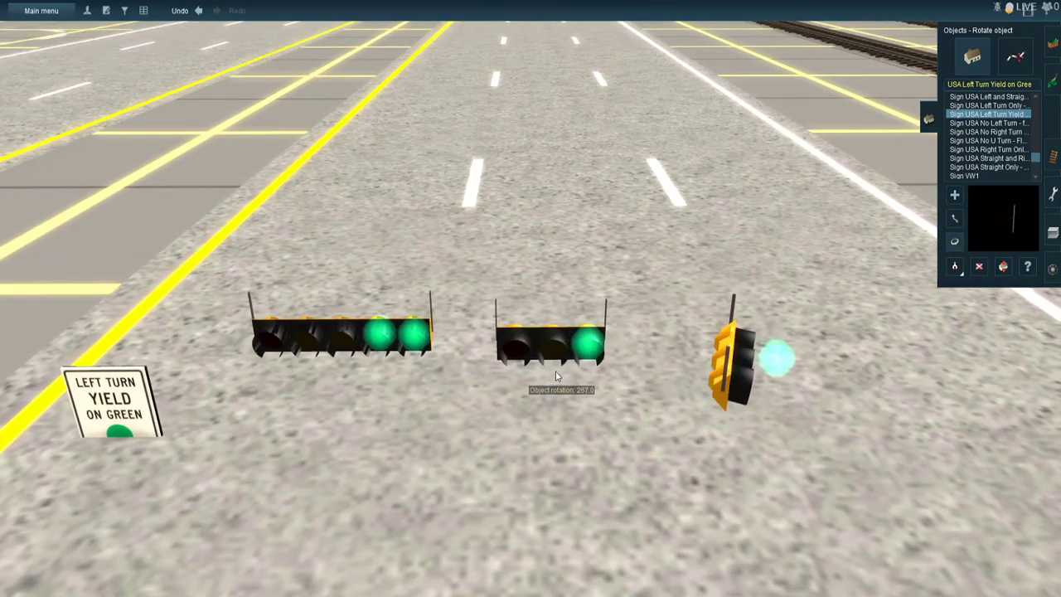
left_click_drag(569, 387, 568, 388)
scroll(568, 388, "down", 8)
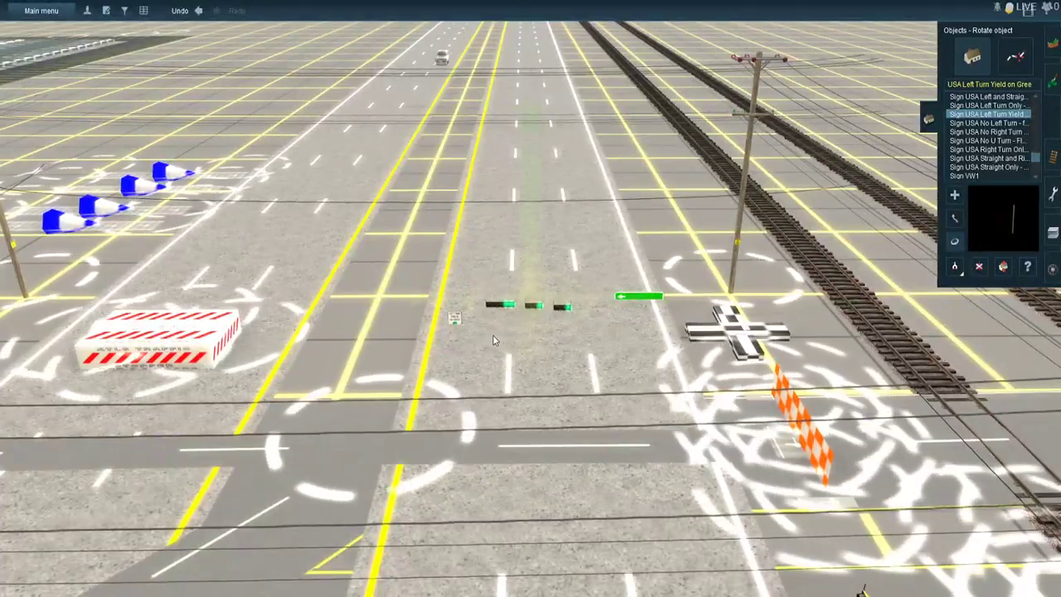
- Rotate the green arrow street sign beside the store driveway signals so its face points toward the intersection
key("Left")
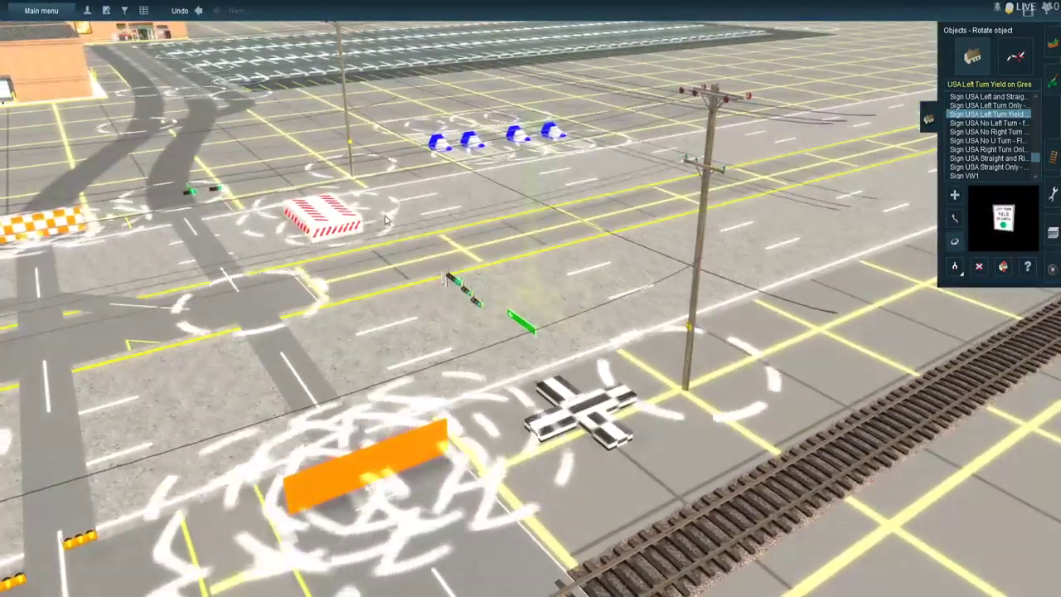
right_click(385, 220)
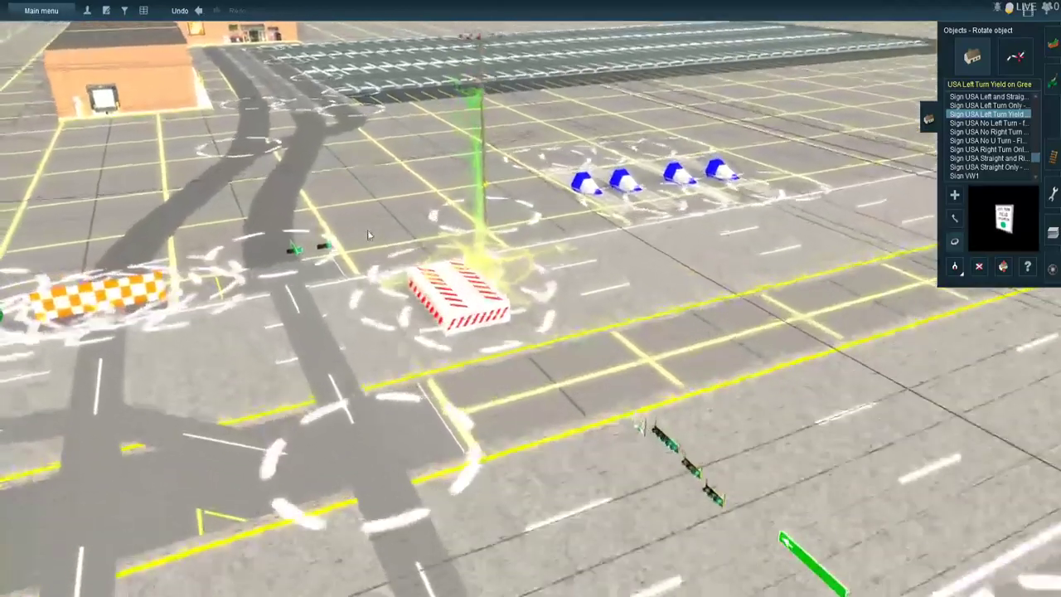
scroll(367, 230, "up", 5)
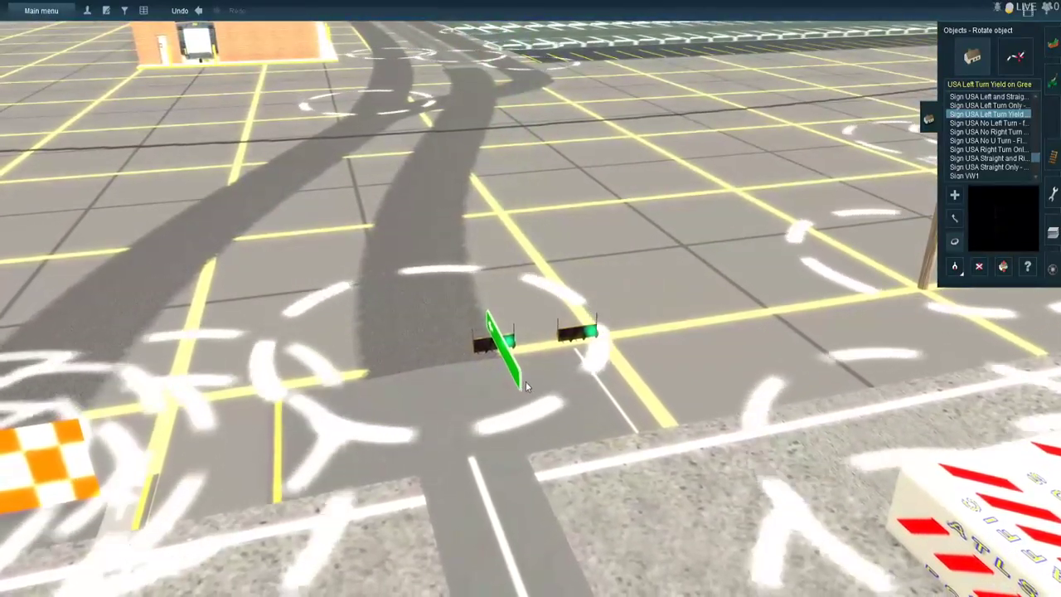
left_click_drag(659, 383, 680, 381)
right_click(681, 382)
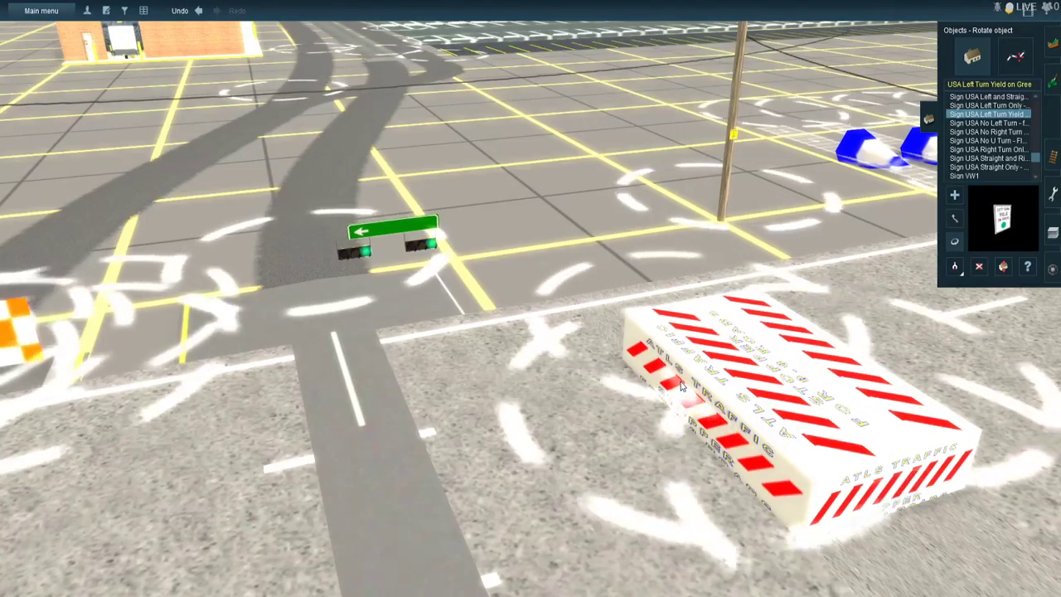
left_click(419, 236)
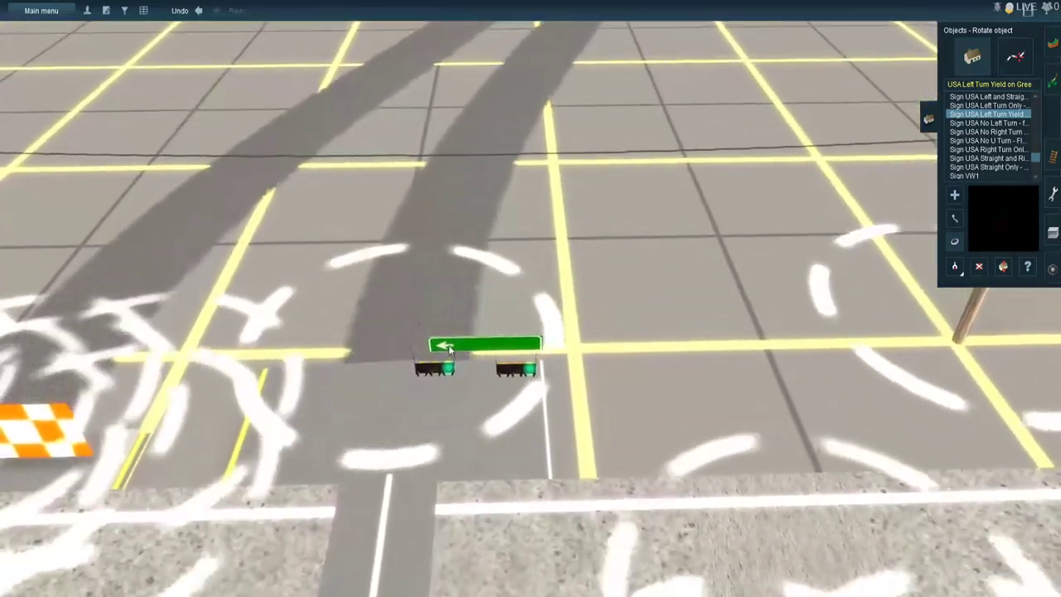
- Raise the green arrow street sign above the store driveway signals to about 3.2 m and shift it sideways toward the utility pole
scroll(450, 346, "up", 4)
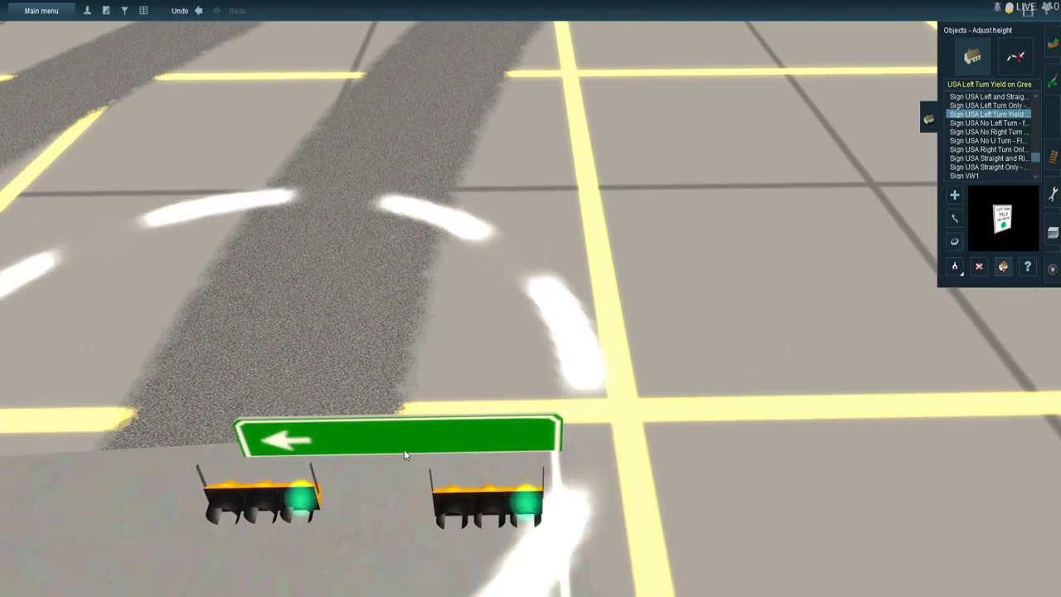
scroll(420, 421, "up", 2)
scroll(420, 414, "up", 2)
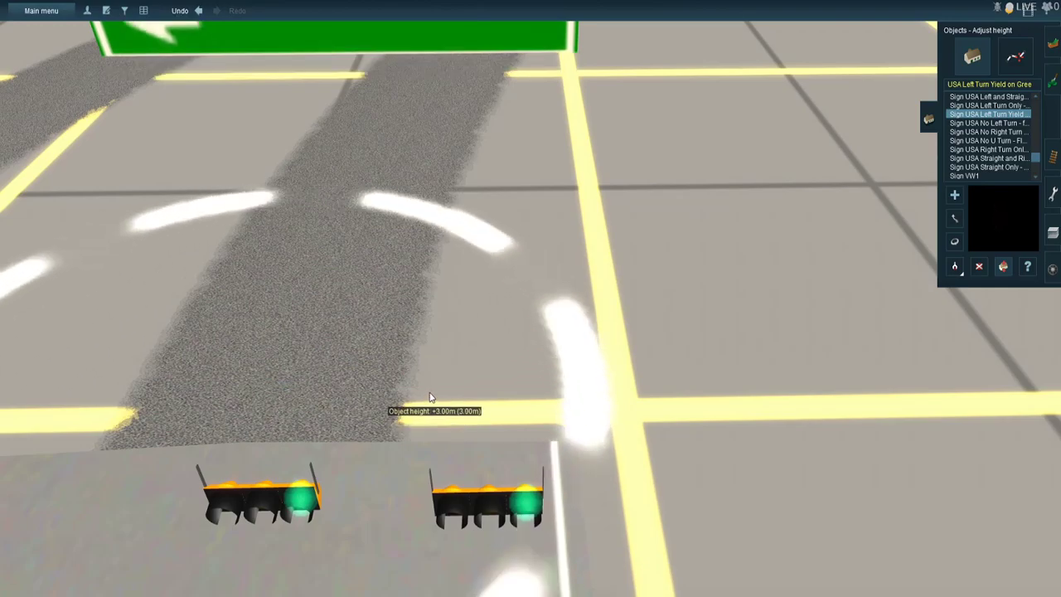
left_click_drag(429, 393, 438, 381)
left_click_drag(436, 381, 442, 352)
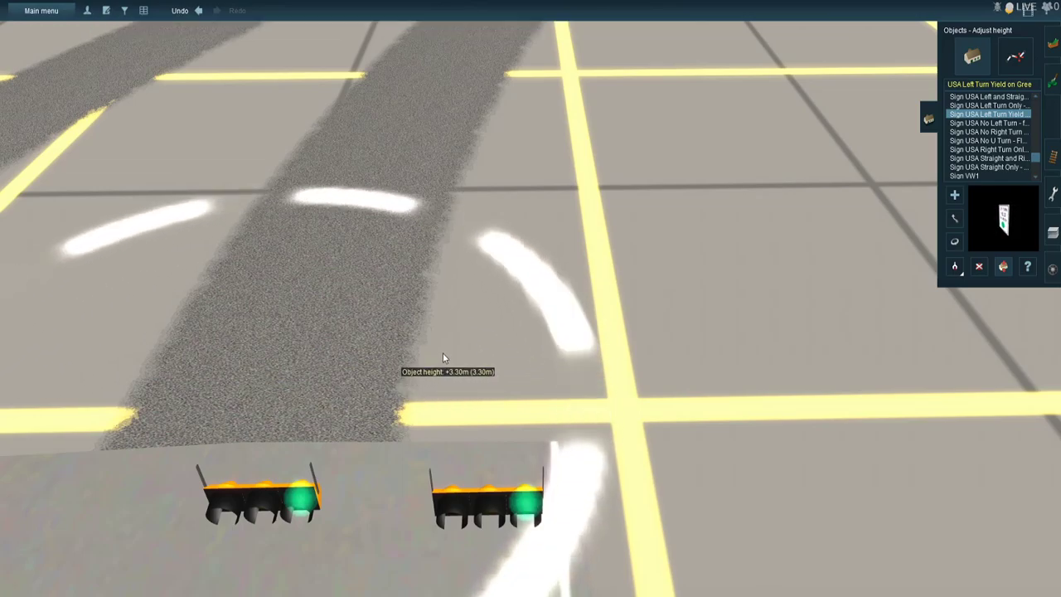
scroll(443, 354, "down", 5)
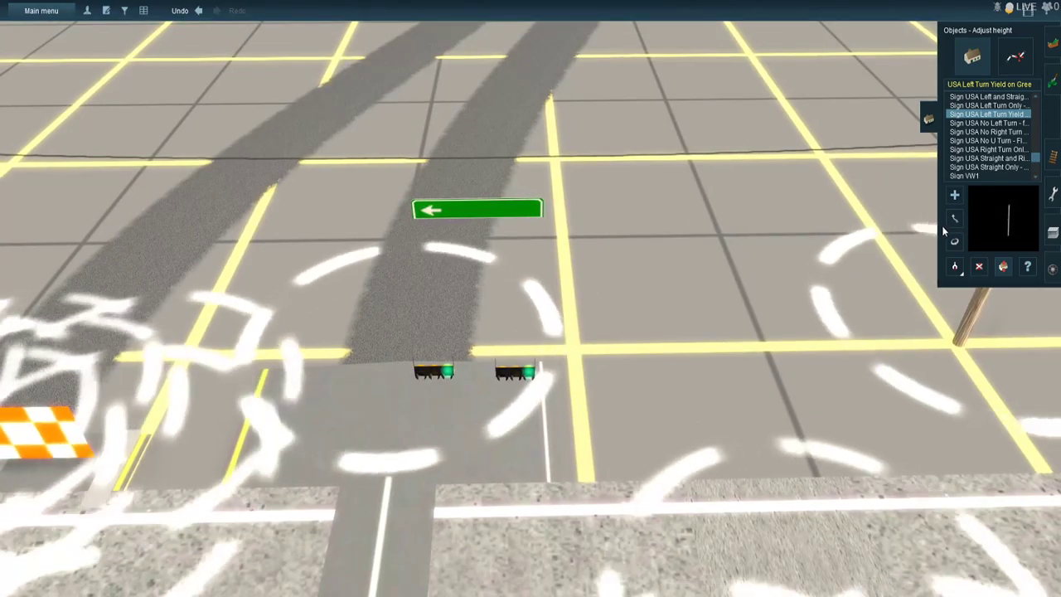
left_click_drag(610, 238, 616, 247)
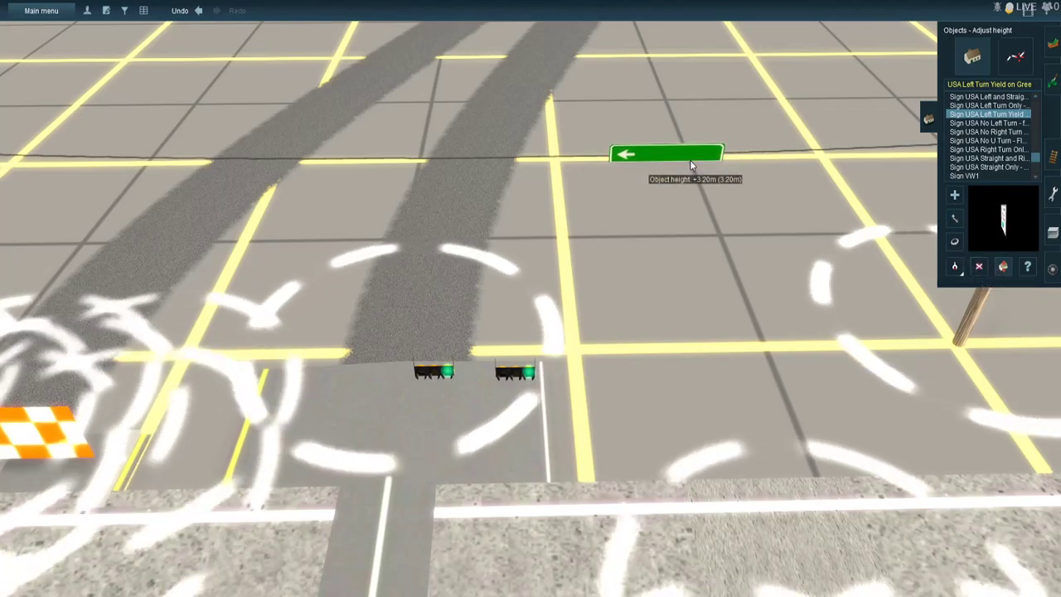
left_click_drag(692, 165, 693, 174)
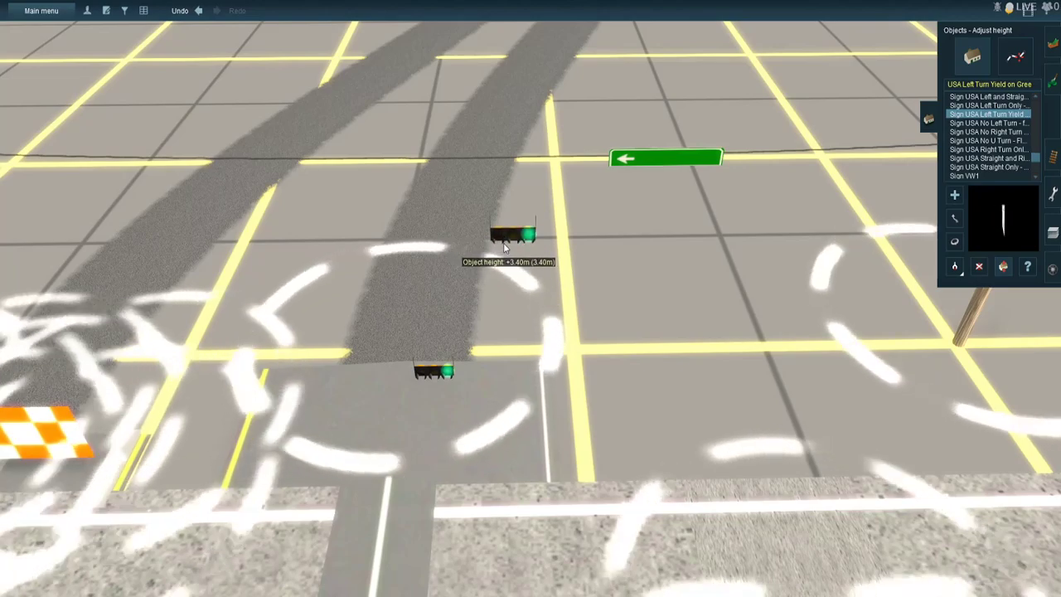
- Raise the two signals over the store driveway, the one nearer the street sign to about 3.4 m
left_click_drag(426, 322, 429, 394)
right_click(360, 227)
scroll(547, 301, "up", 5)
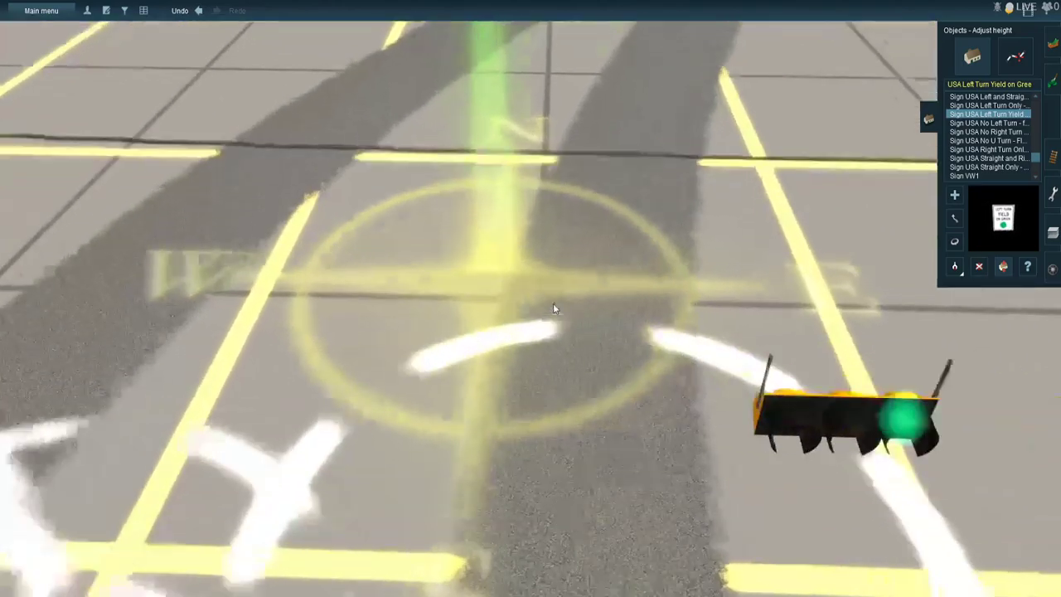
scroll(572, 319, "up", 2)
right_click(582, 325)
scroll(583, 325, "down", 5)
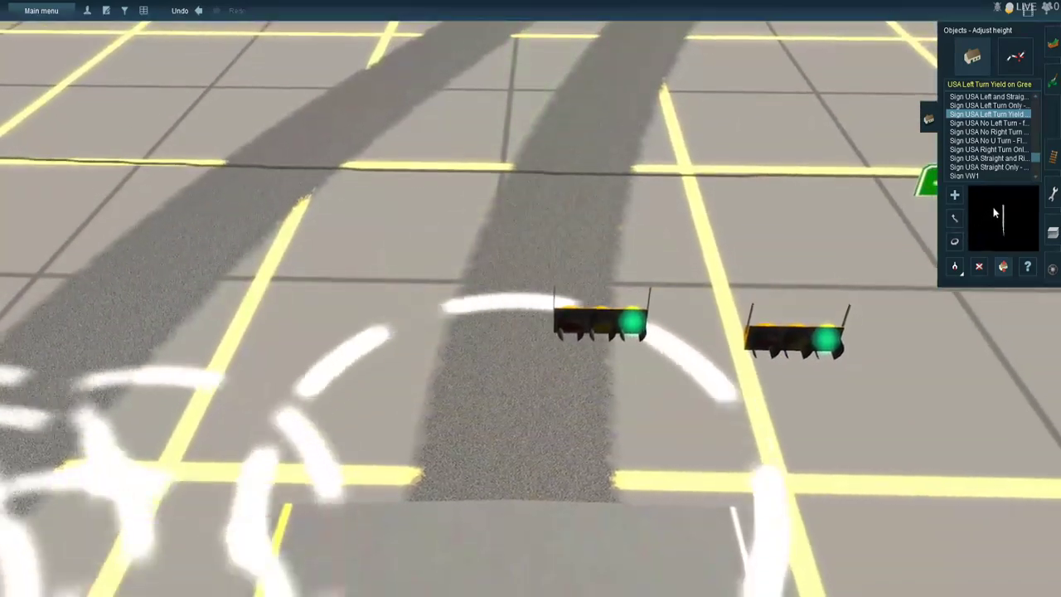
- Move one store driveway signal to the overhead wire between the two driveway roads and set its height to about 3.4 m
right_click(599, 323)
scroll(497, 237, "down", 5)
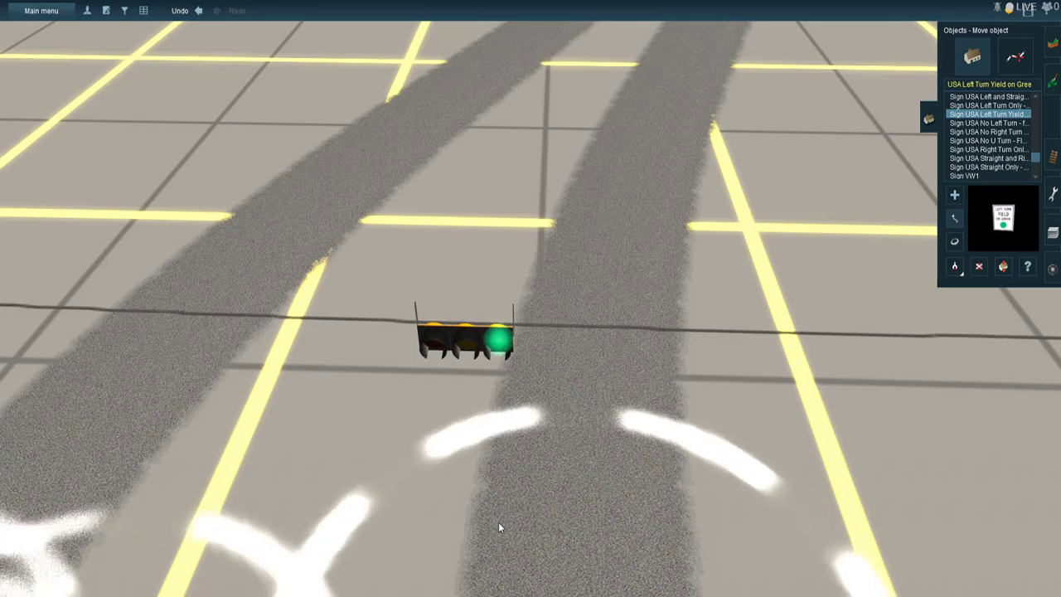
key("Right")
scroll(208, 274, "up", 3)
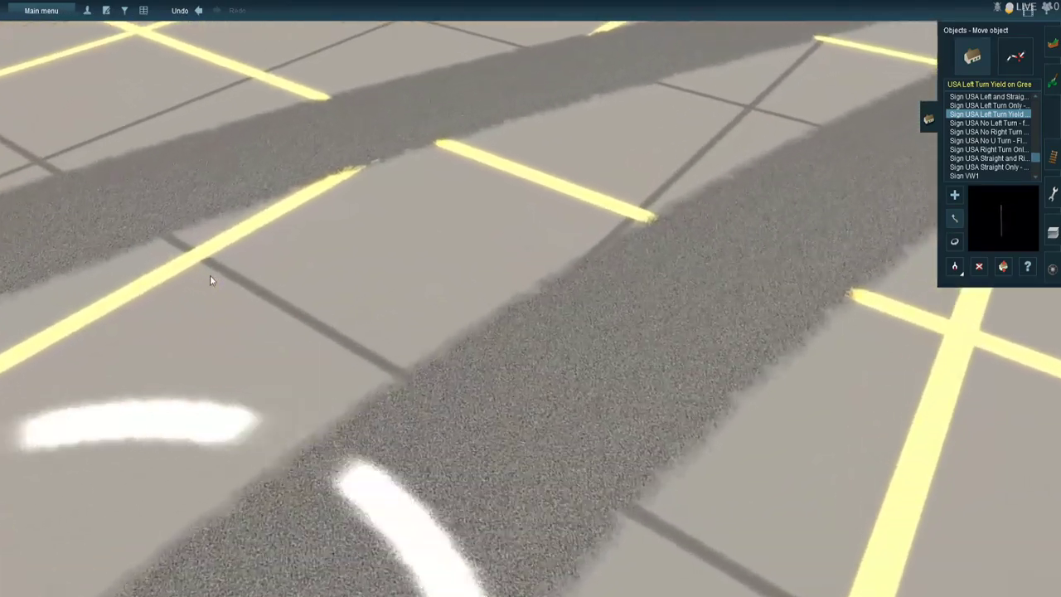
right_click(209, 275)
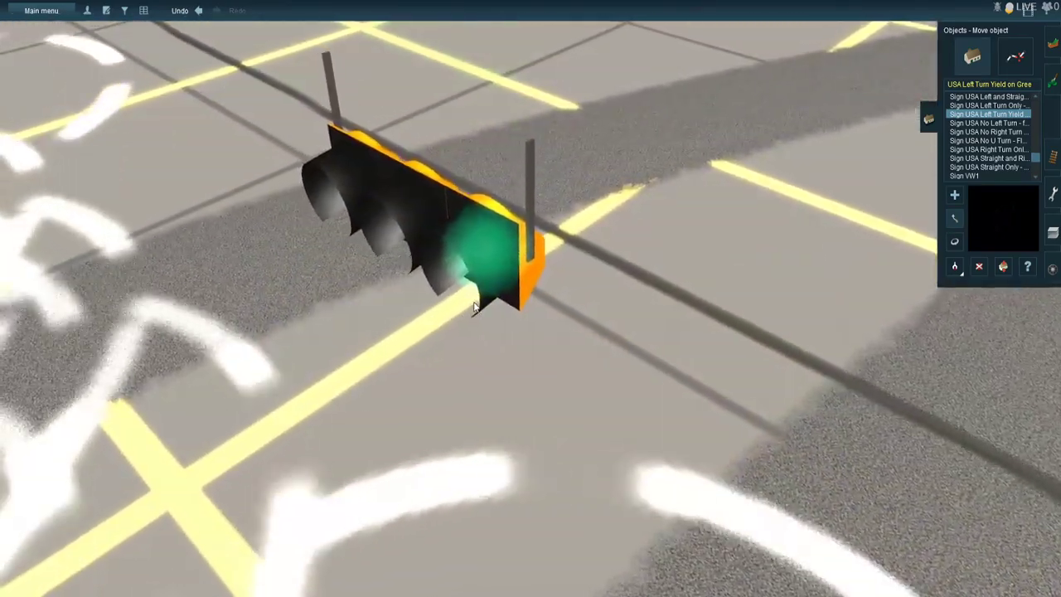
left_click_drag(475, 307, 581, 577)
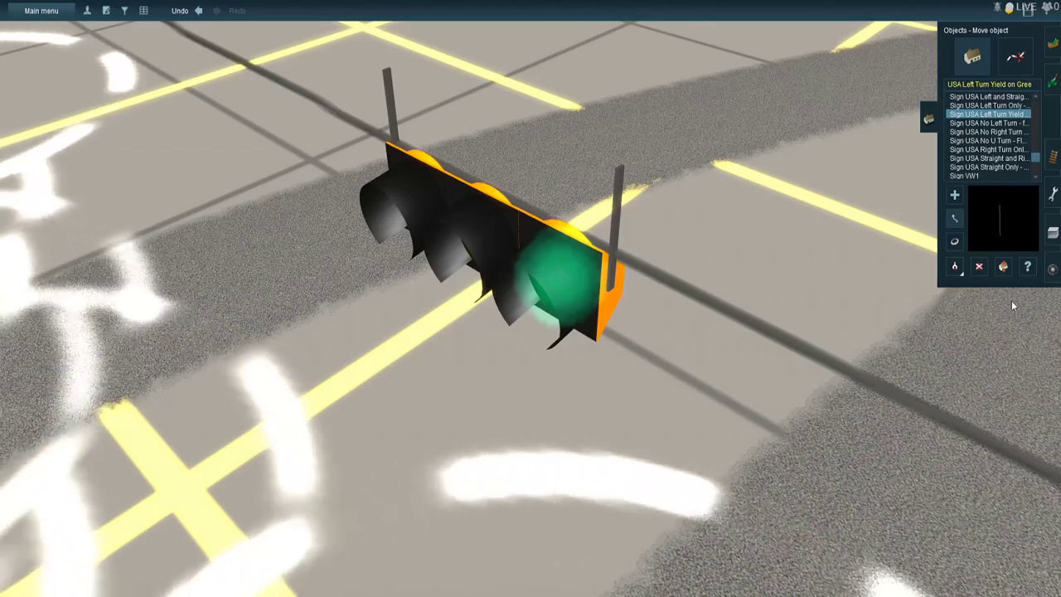
left_click_drag(535, 267, 536, 278)
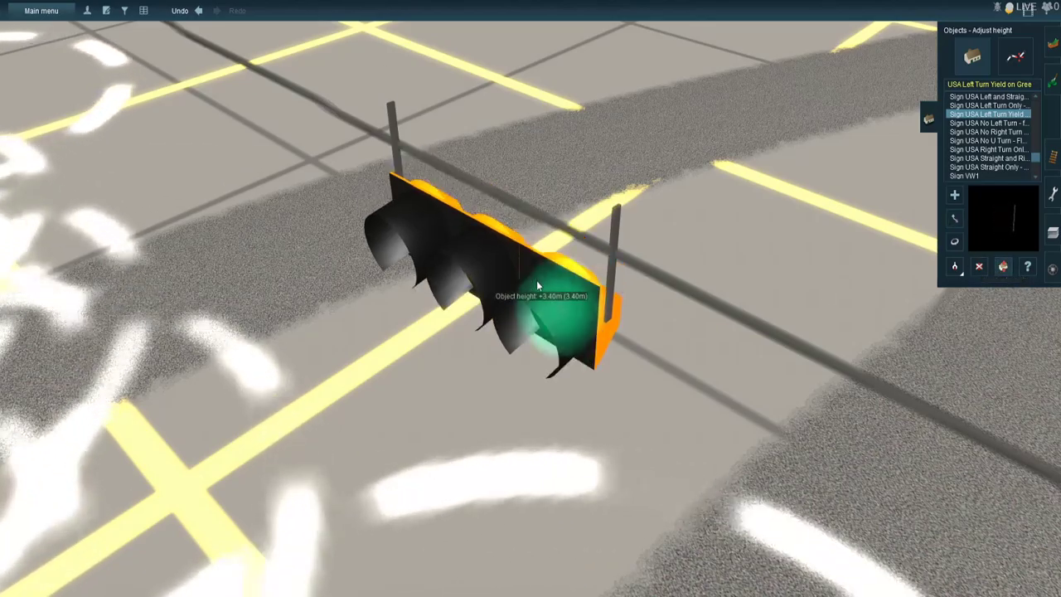
- Adjust the height of the other store driveway signal and move it toward the overhead wire beside the first signal
scroll(551, 286, "down", 5)
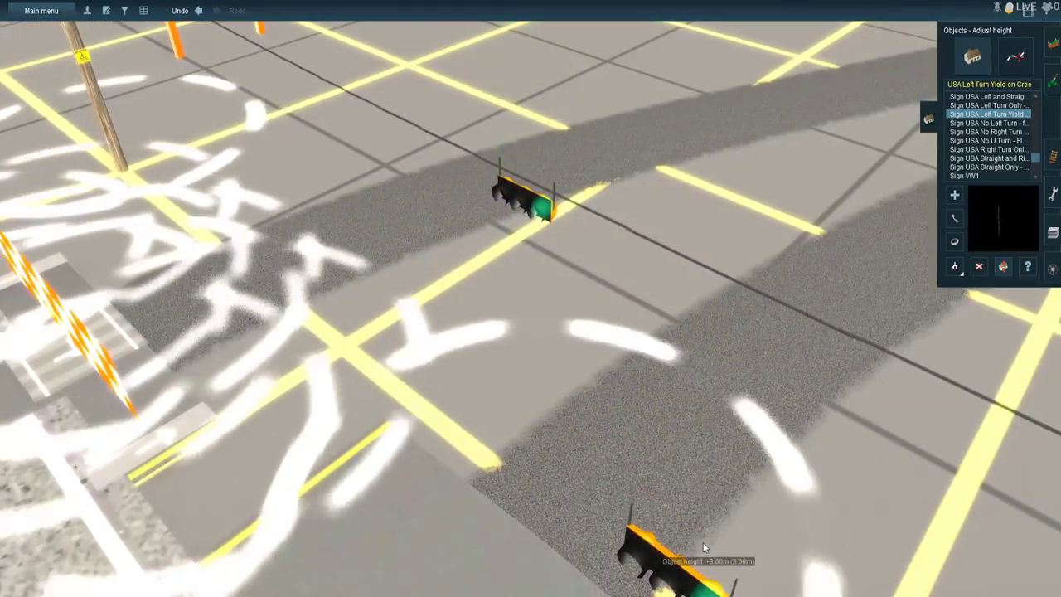
left_click_drag(699, 531, 700, 525)
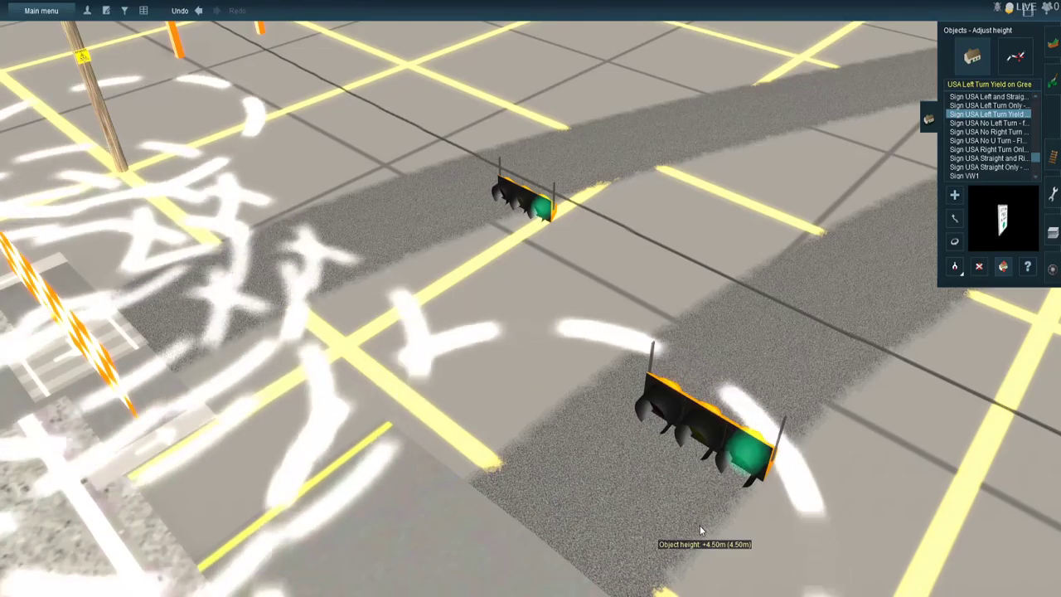
left_click_drag(700, 525, 699, 572)
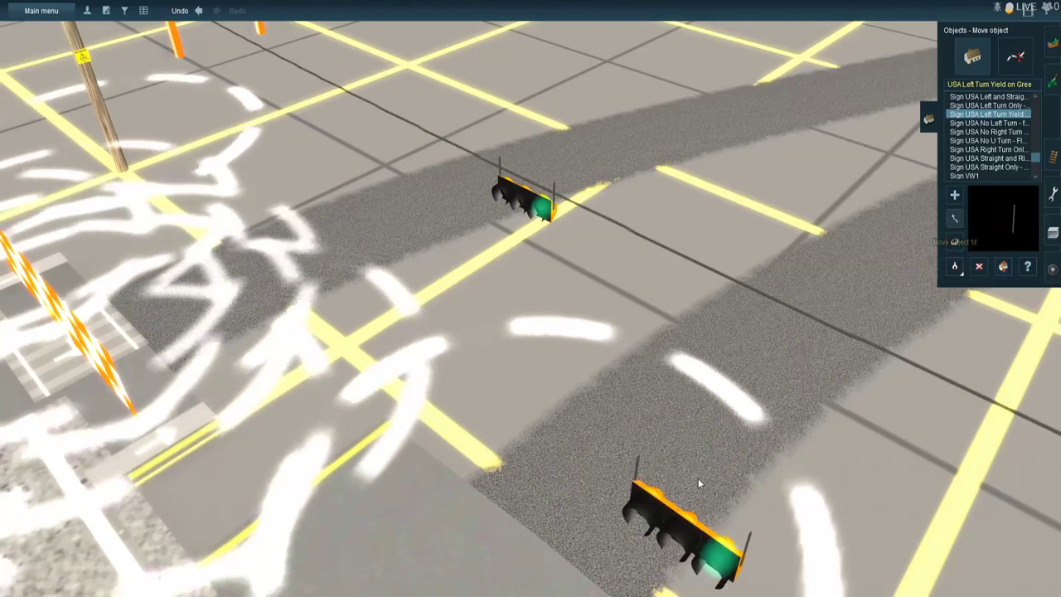
right_click(674, 426)
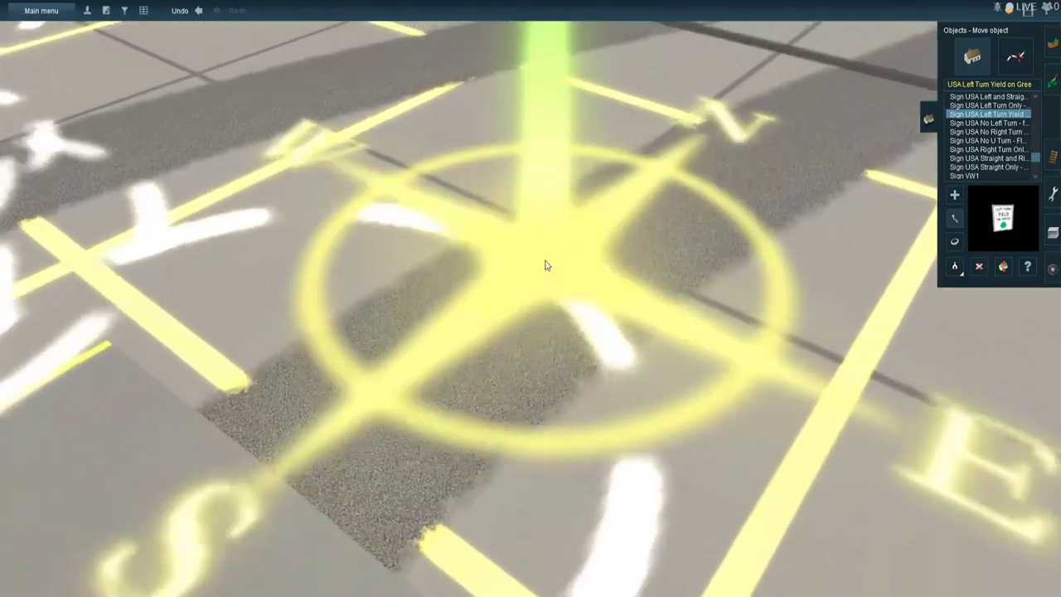
right_click_drag(544, 261, 487, 309)
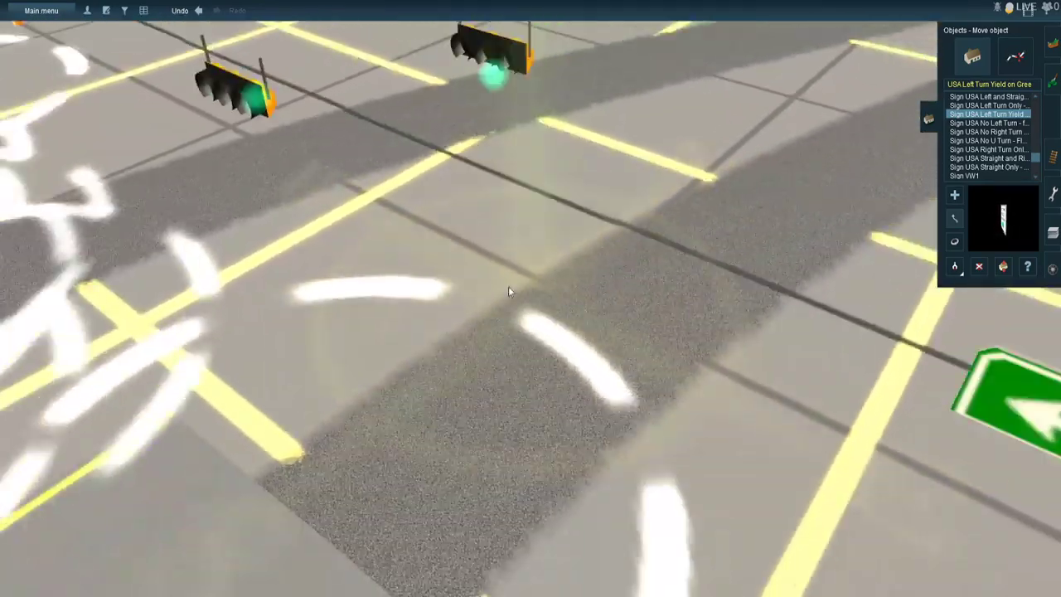
right_click(510, 290)
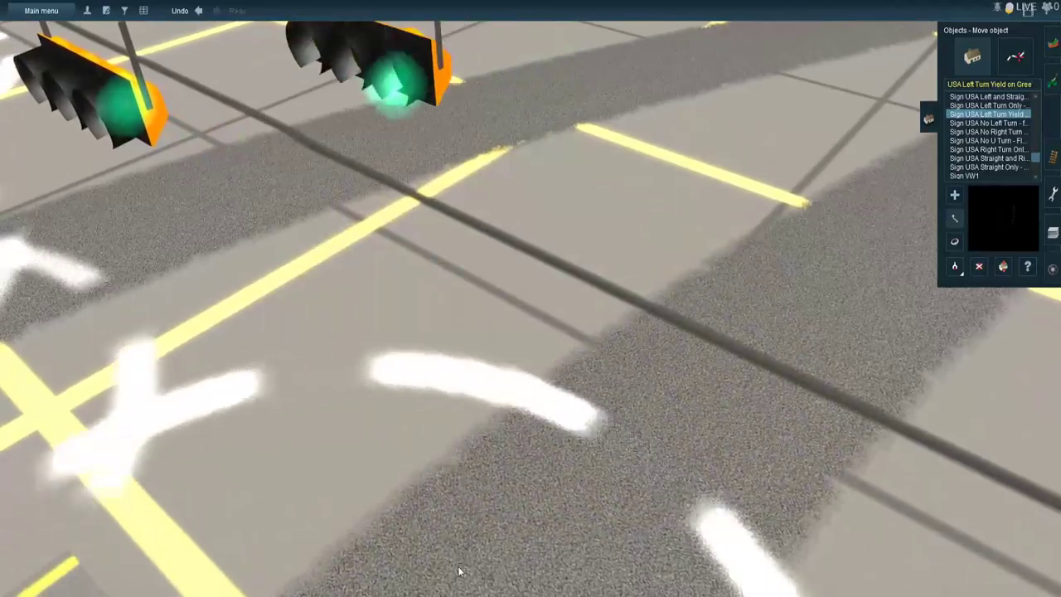
left_click_drag(460, 571, 441, 596)
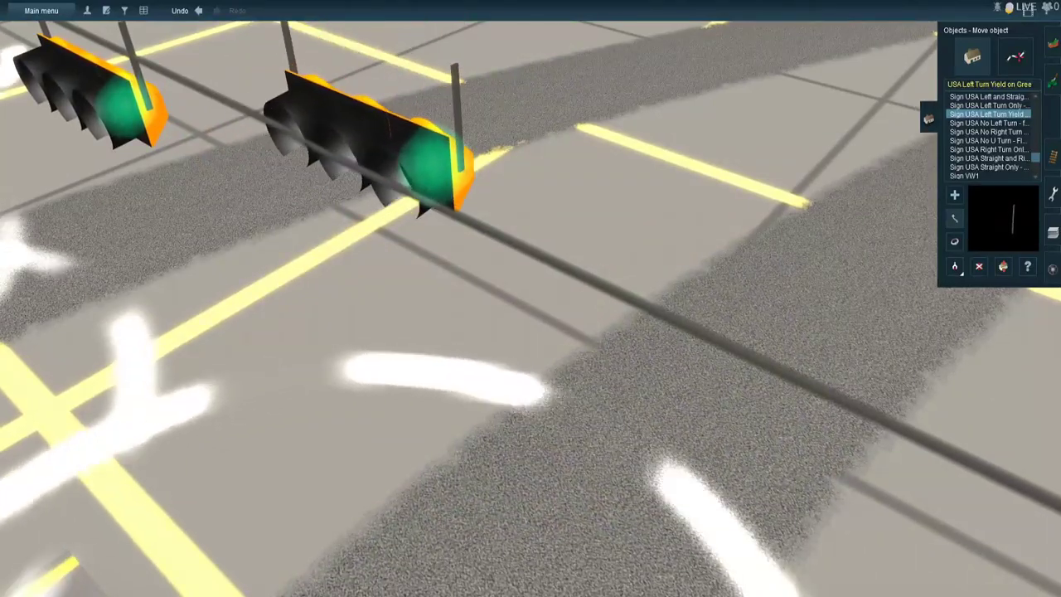
- Position the second store driveway signal along the overhead wire beside the first and set its height to about 3.4 m
scroll(503, 473, "down", 5)
left_click_drag(500, 478, 515, 379)
scroll(536, 416, "up", 5)
left_click_drag(558, 506, 516, 554)
left_click_drag(484, 448, 479, 558)
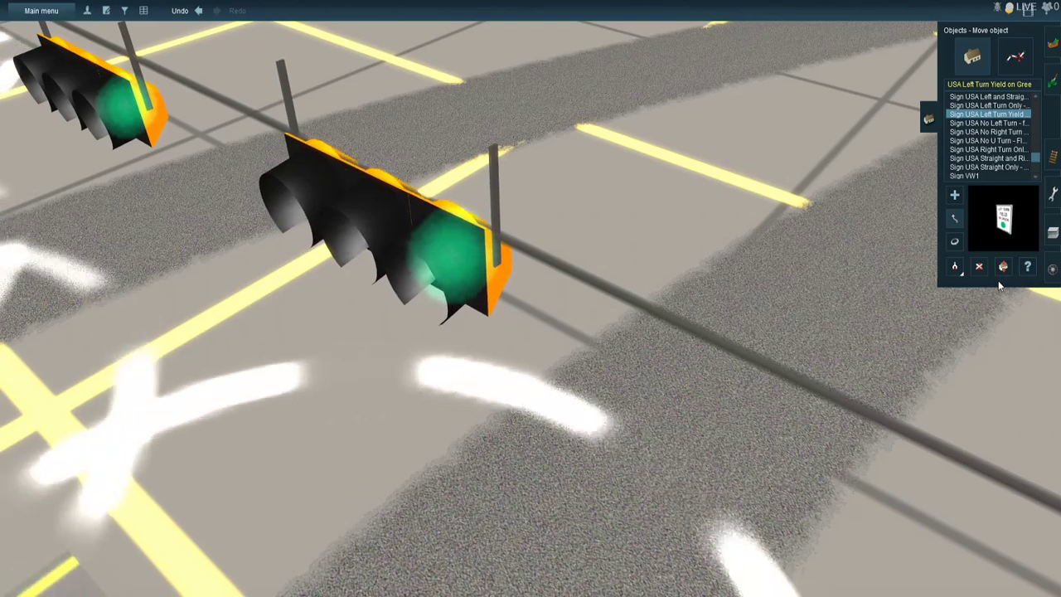
left_click_drag(452, 268, 456, 276)
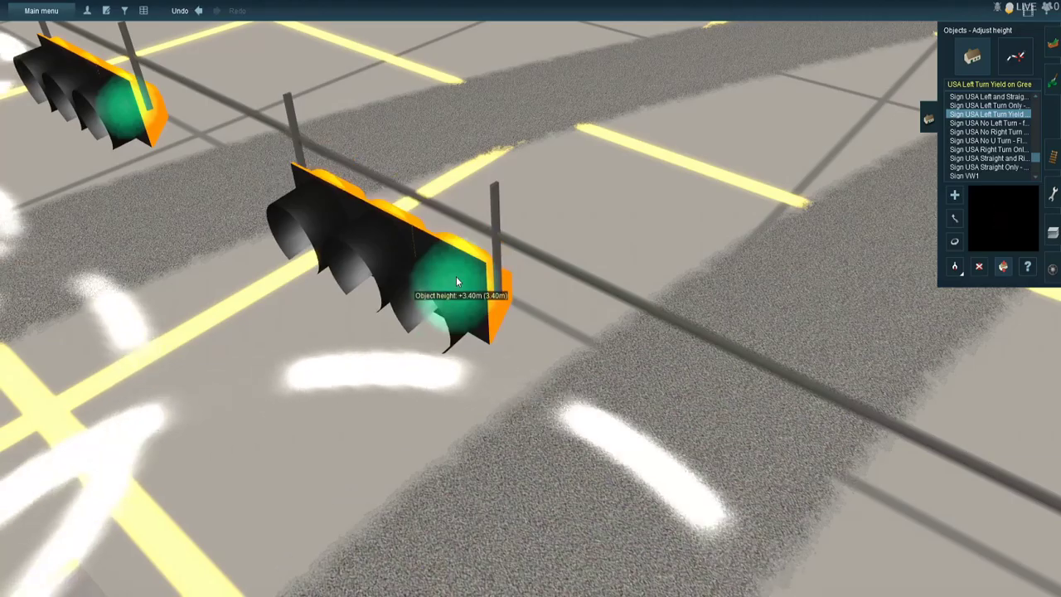
- Raise the green arrow street sign at the track-side crossing road signals to about 3 m
right_click_drag(457, 283, 598, 288)
scroll(533, 307, "down", 5)
scroll(539, 352, "down", 3)
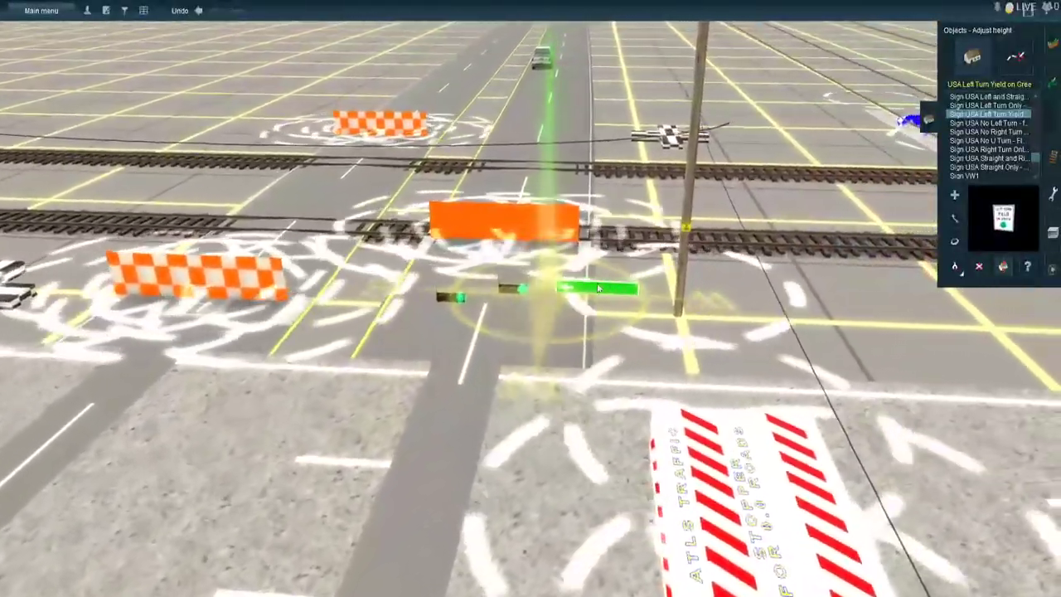
scroll(598, 287, "up", 6)
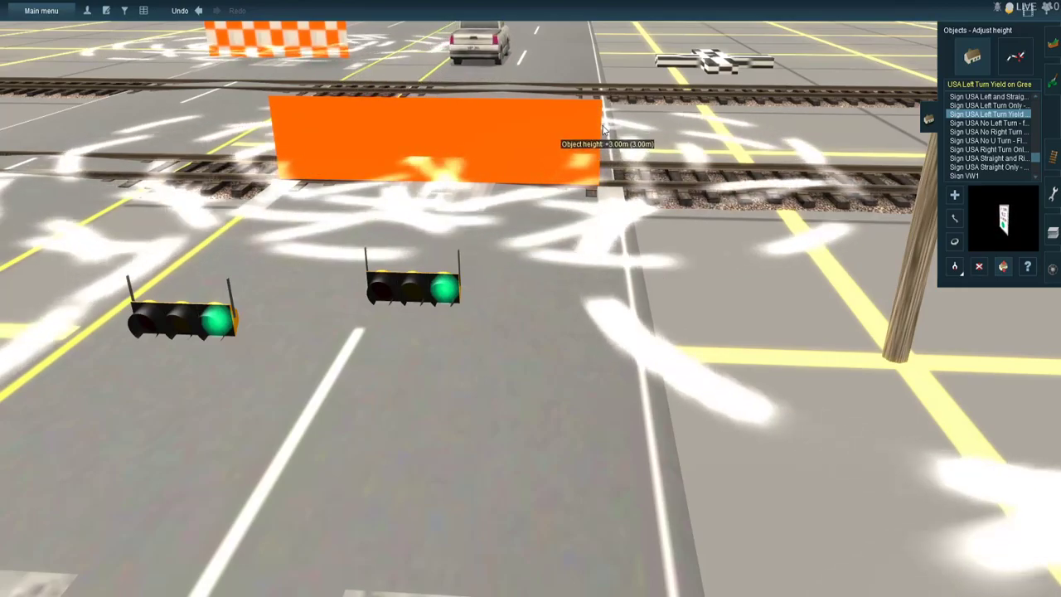
left_click_drag(604, 128, 614, 154)
key("Up")
right_click(614, 156)
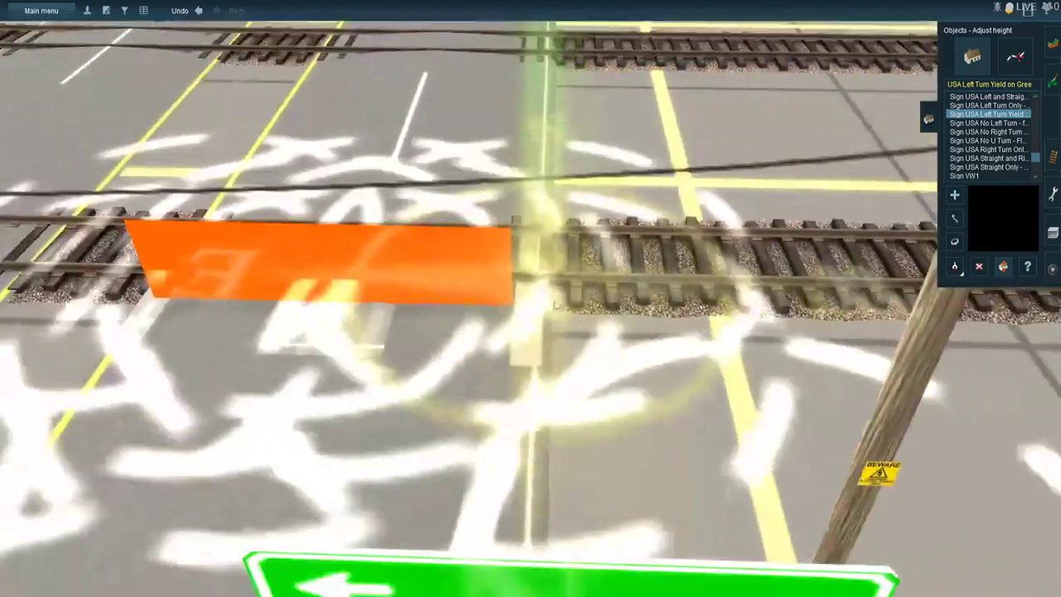
scroll(526, 348, "up", 5)
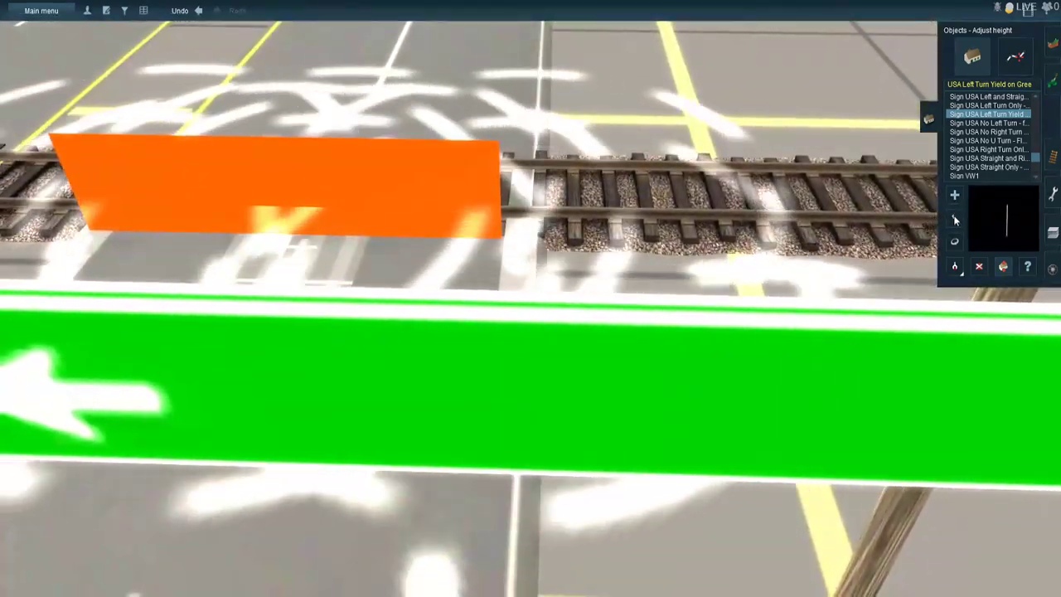
- Move the raised green arrow street sign across the crossing road to the roadside near the utility pole by the tracks
left_click(955, 219)
scroll(700, 372, "down", 5)
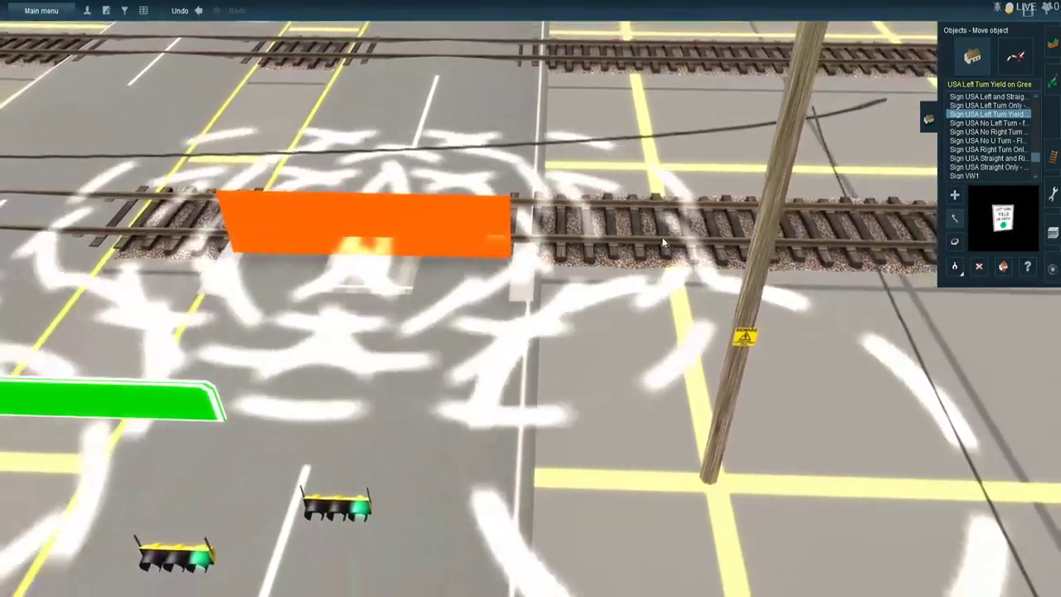
left_click_drag(670, 177, 669, 176)
left_click_drag(206, 287, 616, 301)
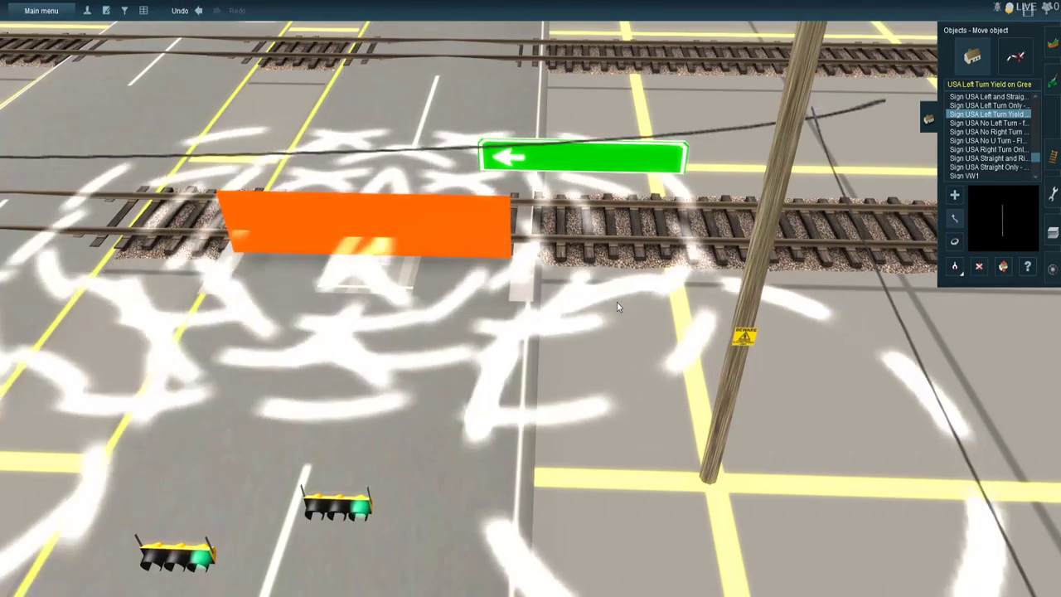
- Raise the two traffic signals on the crossing road near the tracks to about 3.4 m and 3.5 m
right_click(531, 341)
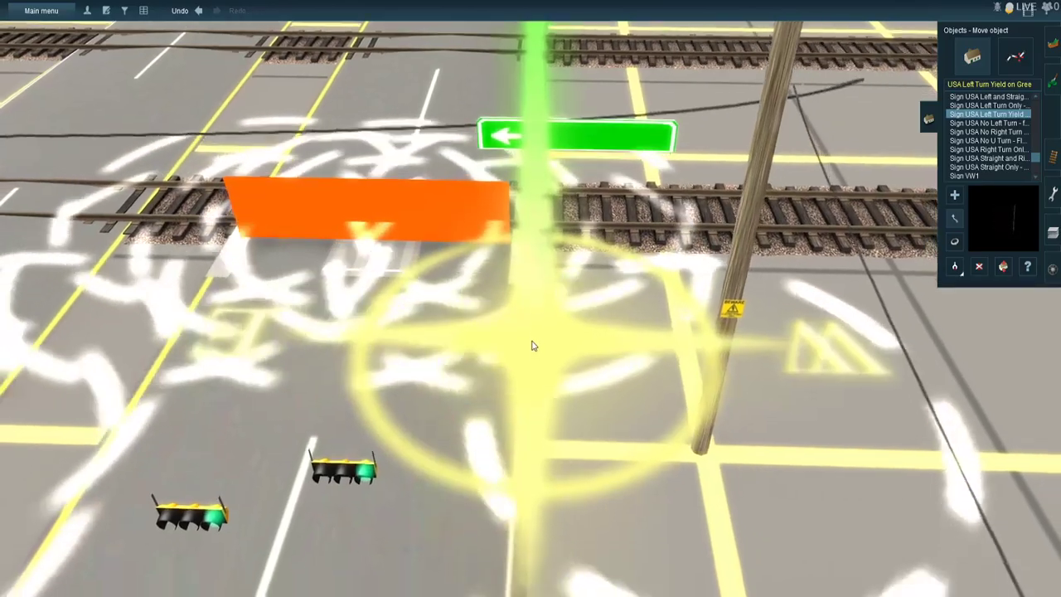
right_click(501, 354)
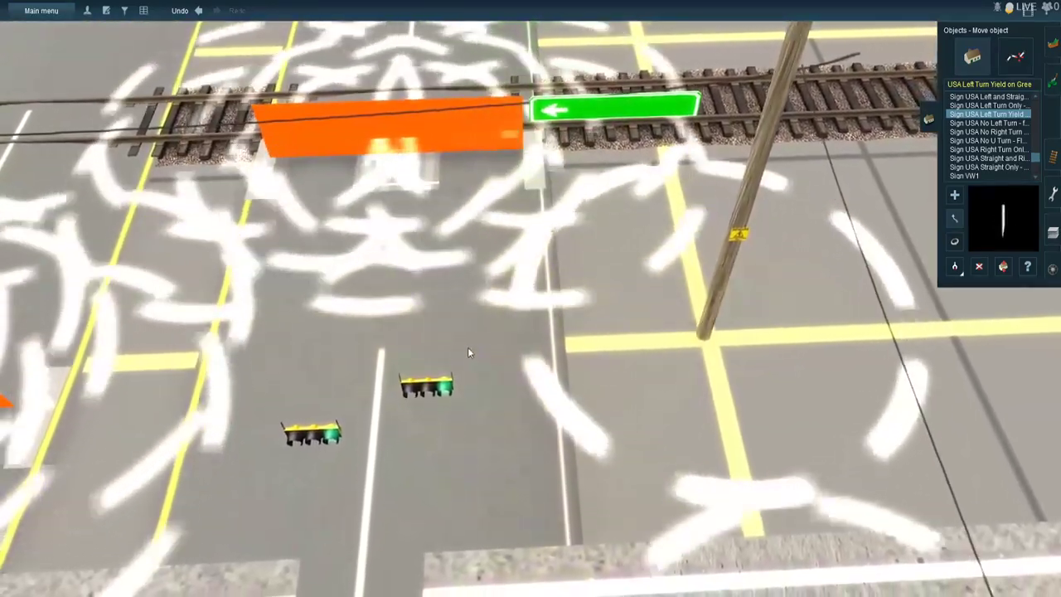
right_click(467, 348)
right_click(466, 300)
scroll(522, 343, "up", 3)
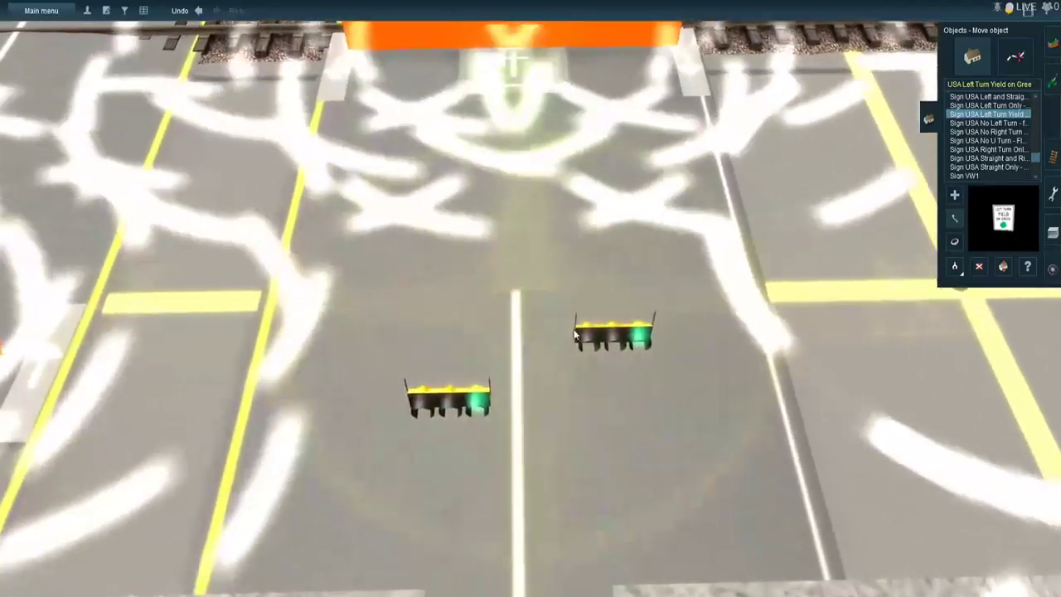
scroll(576, 332, "down", 3)
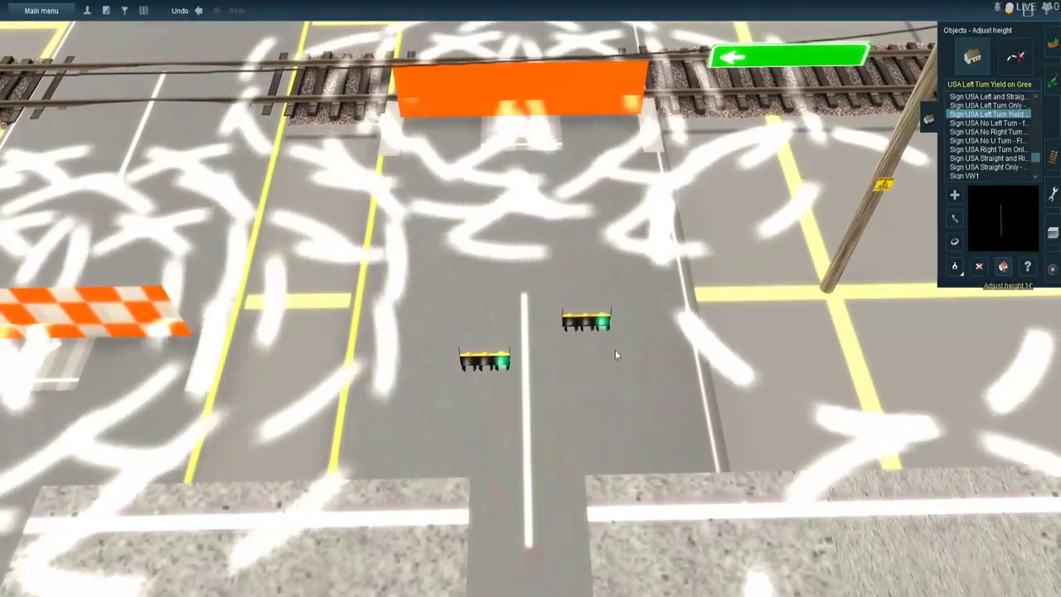
left_click_drag(591, 334, 597, 239)
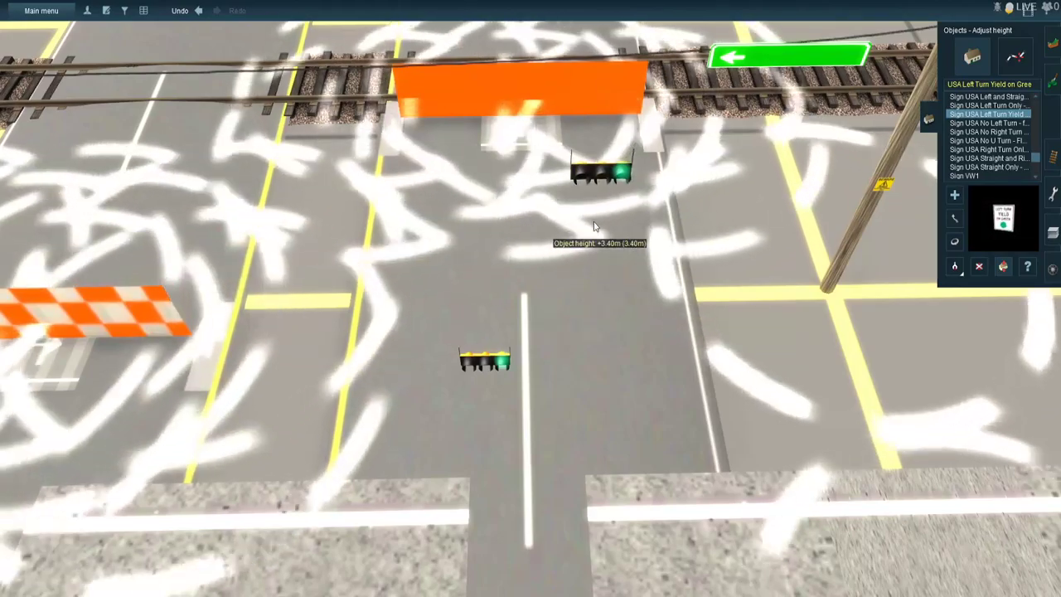
left_click_drag(489, 358, 485, 238)
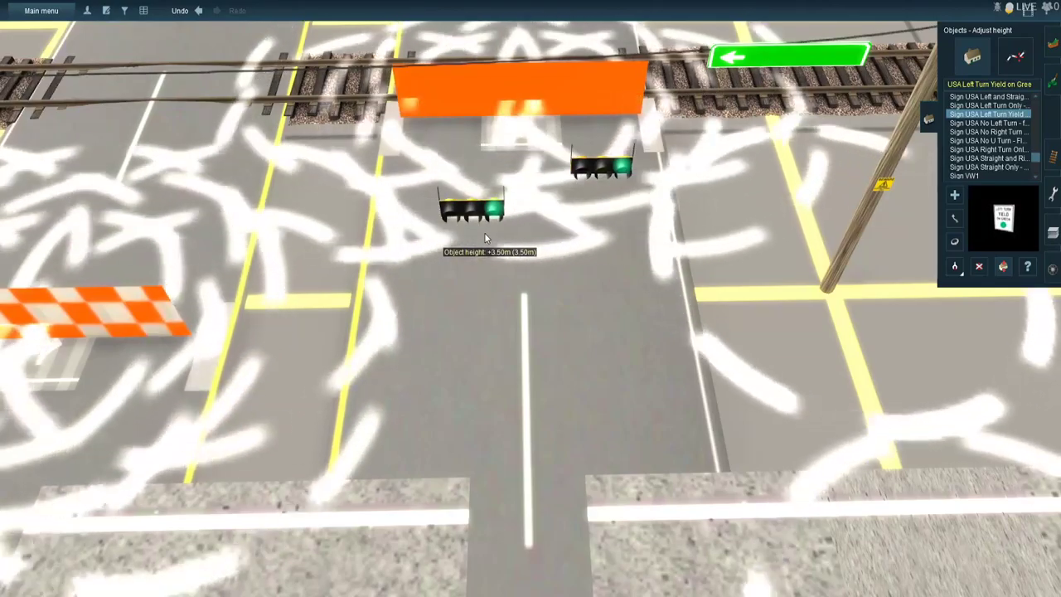
- Move one of the raised crossing-road signals toward the tracks and line it up with the overhead wire
scroll(487, 238, "up", 5)
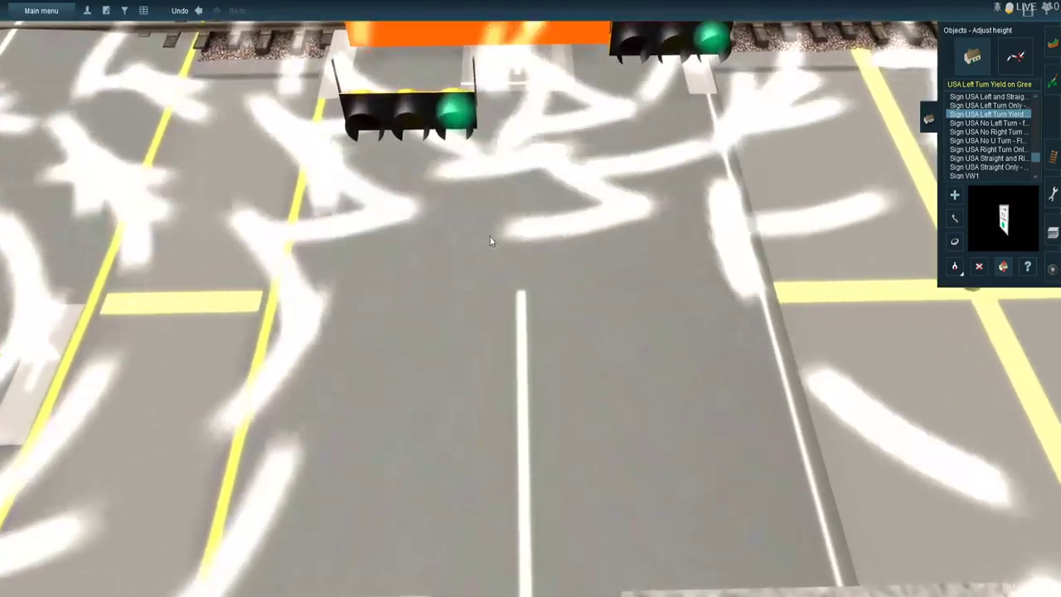
right_click(490, 239)
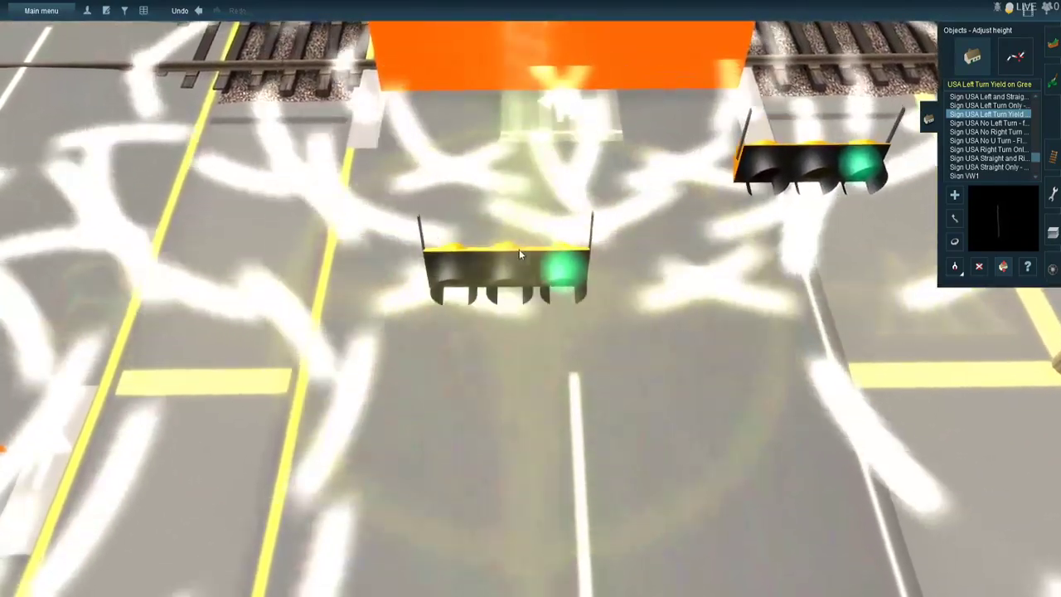
right_click(521, 249)
key("Down")
left_click(956, 217)
key("Up")
left_click_drag(580, 319, 528, 271)
right_click(521, 278)
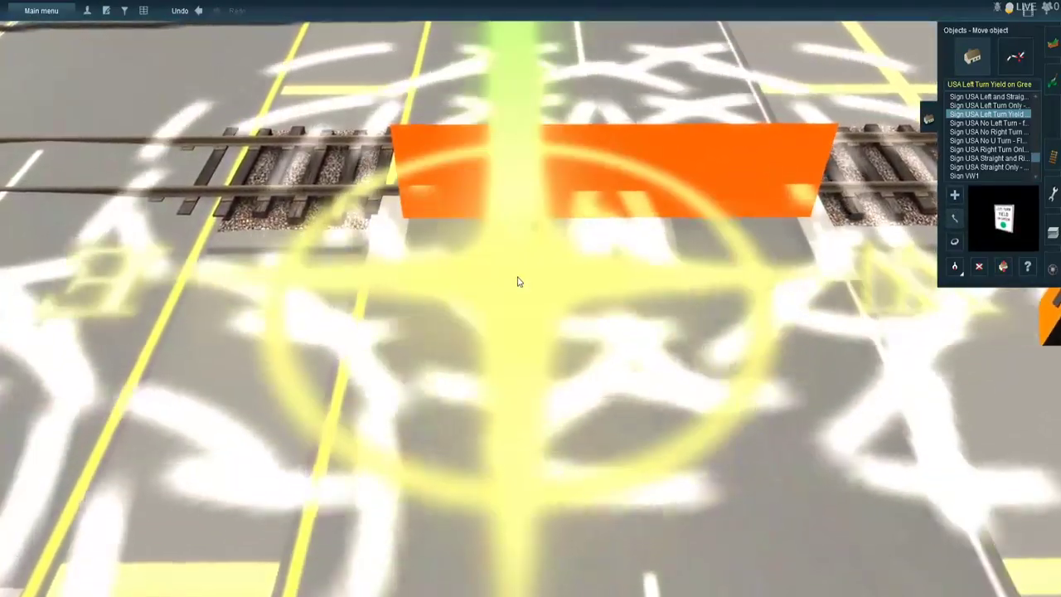
key("Right")
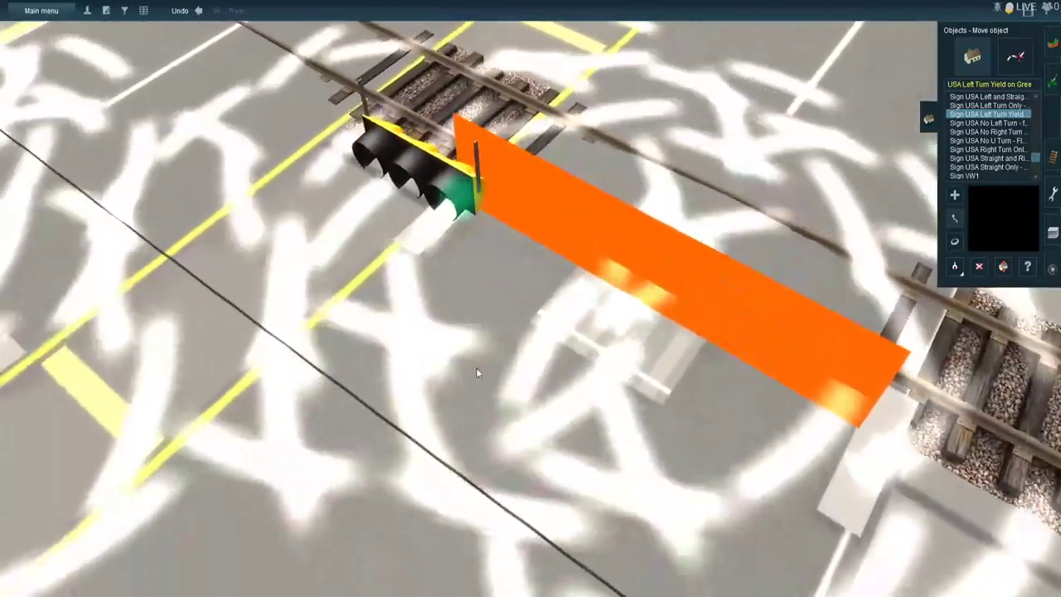
left_click_drag(476, 369, 396, 453)
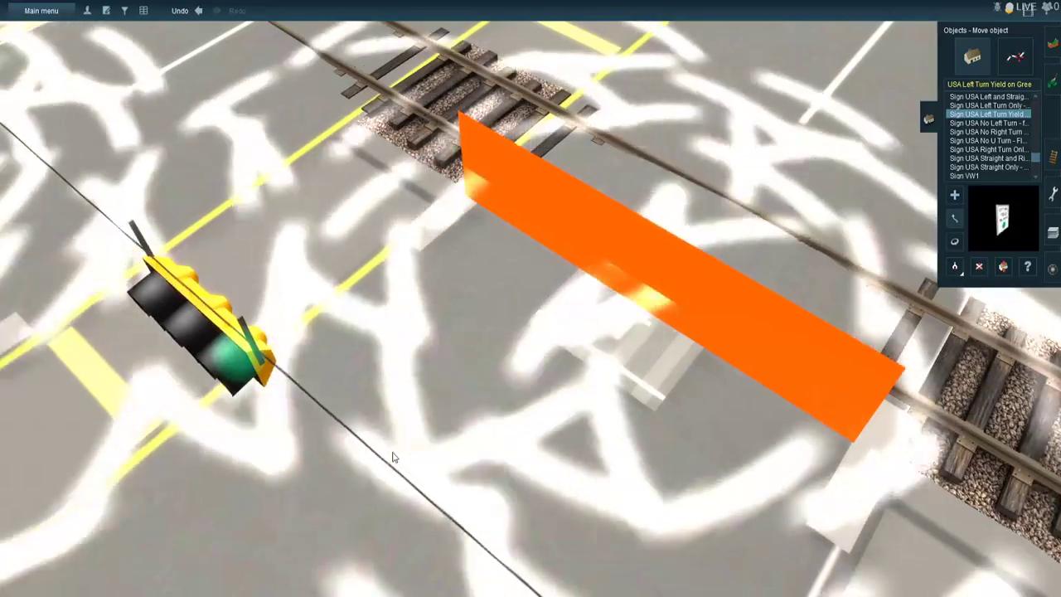
key("Down")
key("Down")
key("Up")
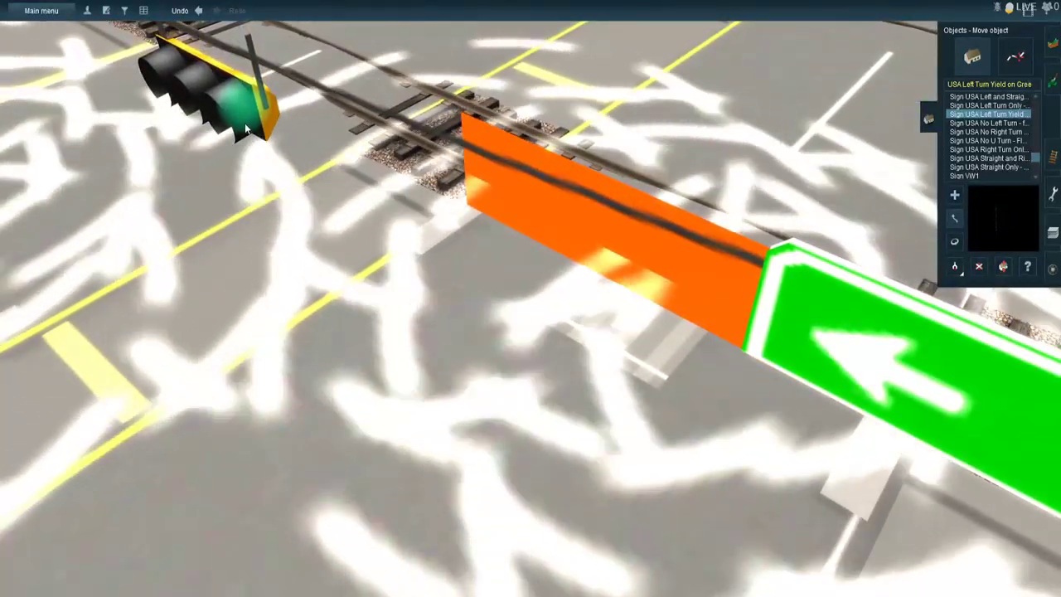
left_click_drag(244, 123, 328, 393)
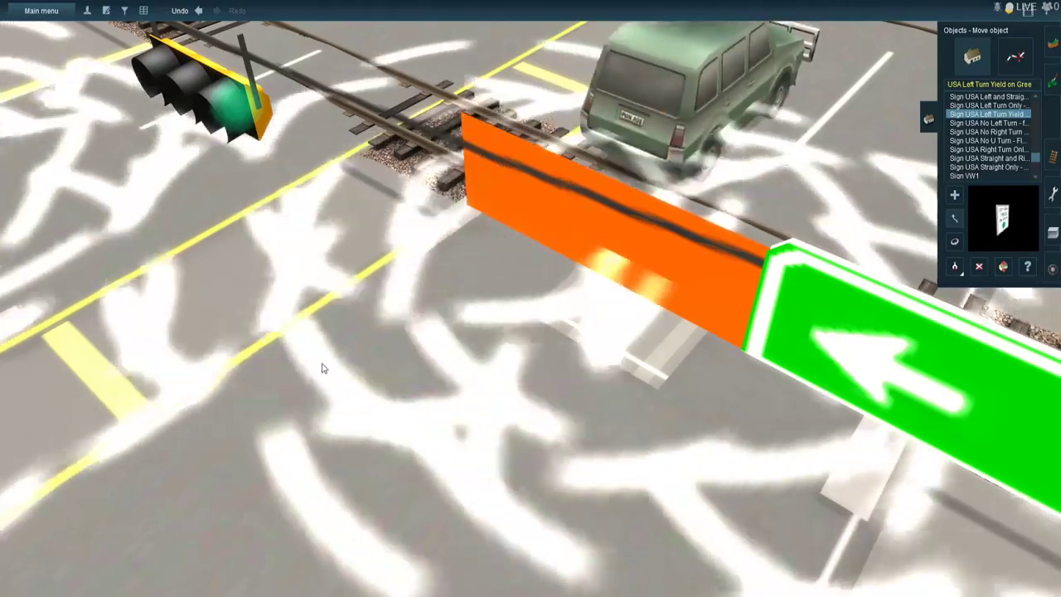
- Shift the wire-aligned signal across the road toward the lane with the solid orange barrier
scroll(329, 373, "down", 5)
left_click_drag(331, 370, 488, 356)
scroll(491, 357, "up", 5)
right_click(494, 360)
key("Left")
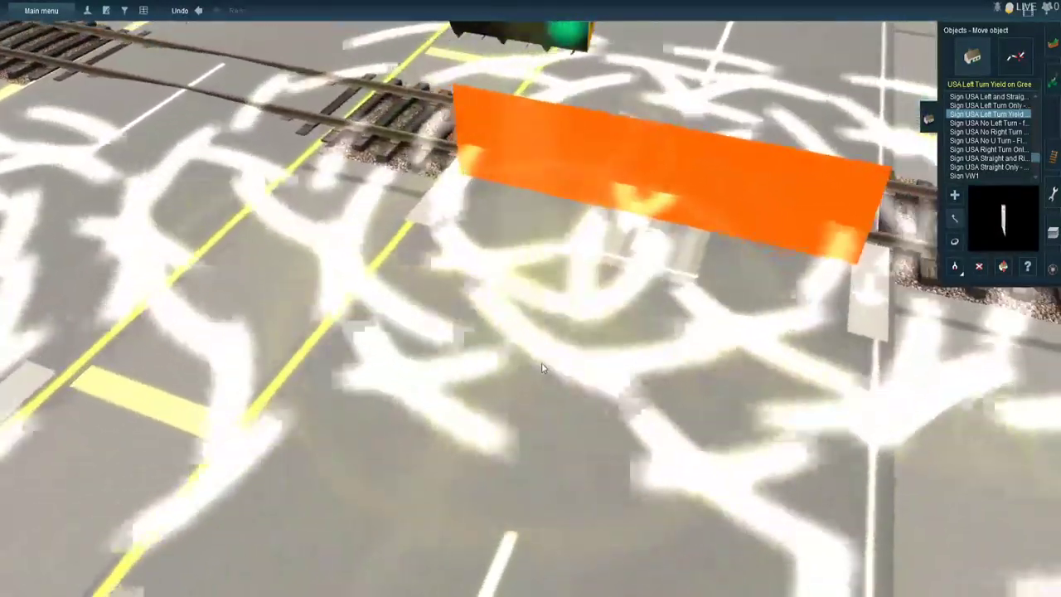
- Position the other raised crossing-road signal on the overhead wire, spaced apart from the first one
right_click(542, 367)
scroll(511, 333, "down", 10)
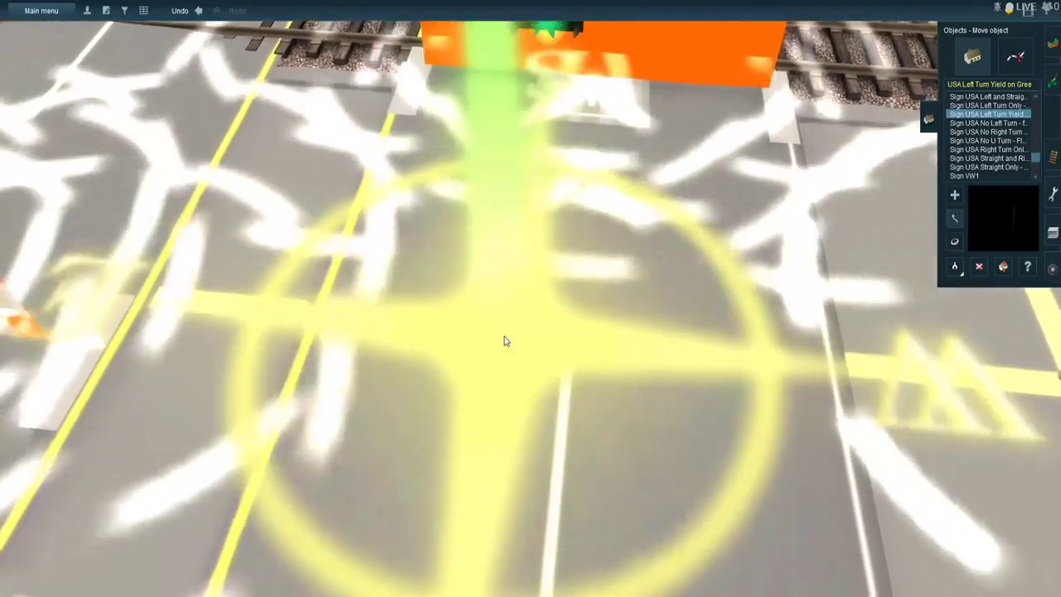
scroll(489, 255, "up", 4)
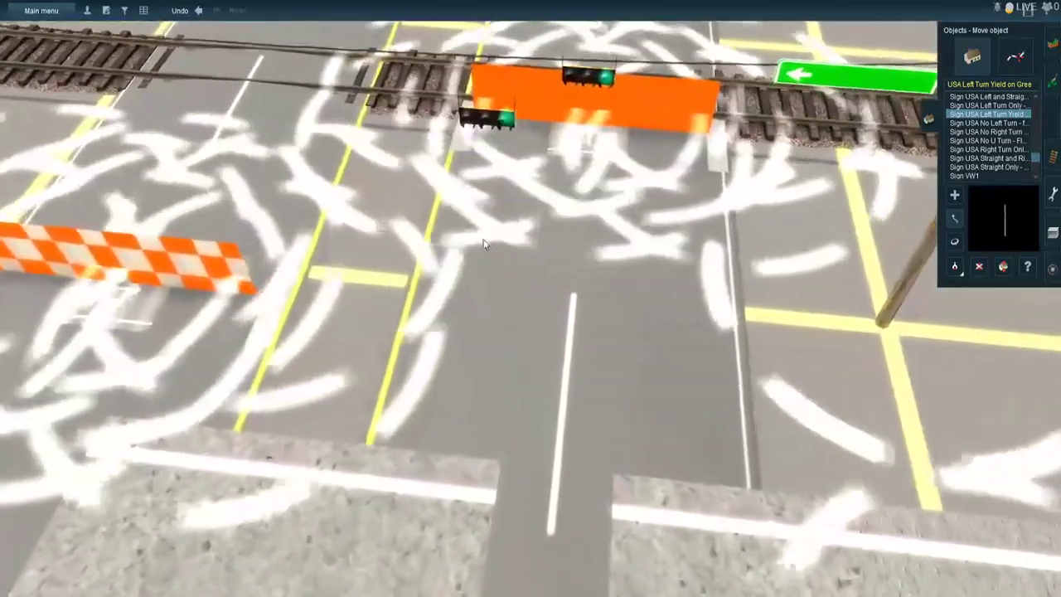
right_click(484, 244)
scroll(484, 245, "up", 5)
key("Up")
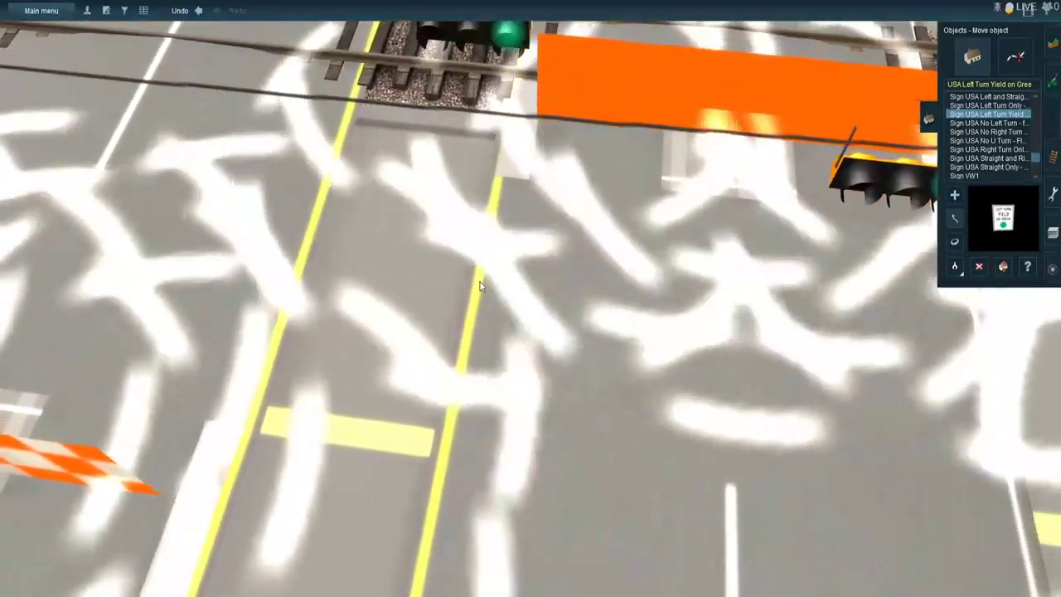
key("Left")
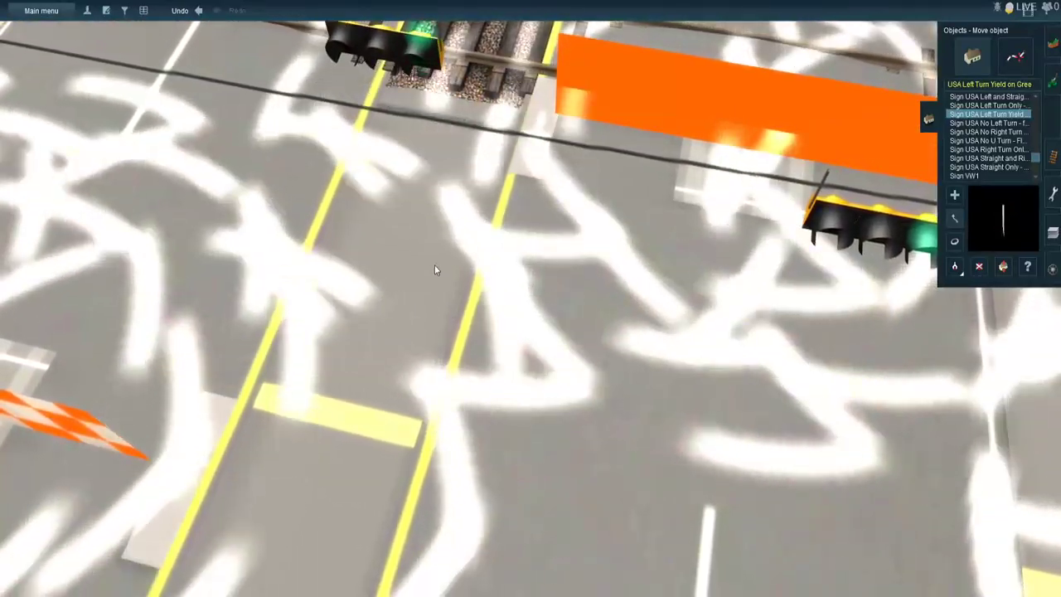
right_click(436, 266)
key("Left")
key("Down")
left_click_drag(533, 289, 543, 413)
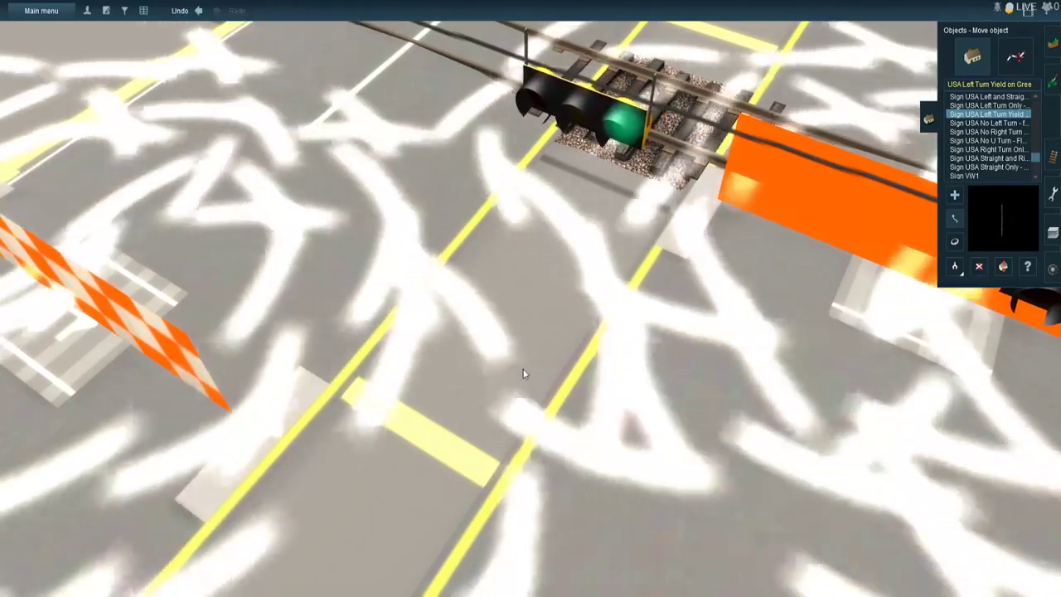
key("Left")
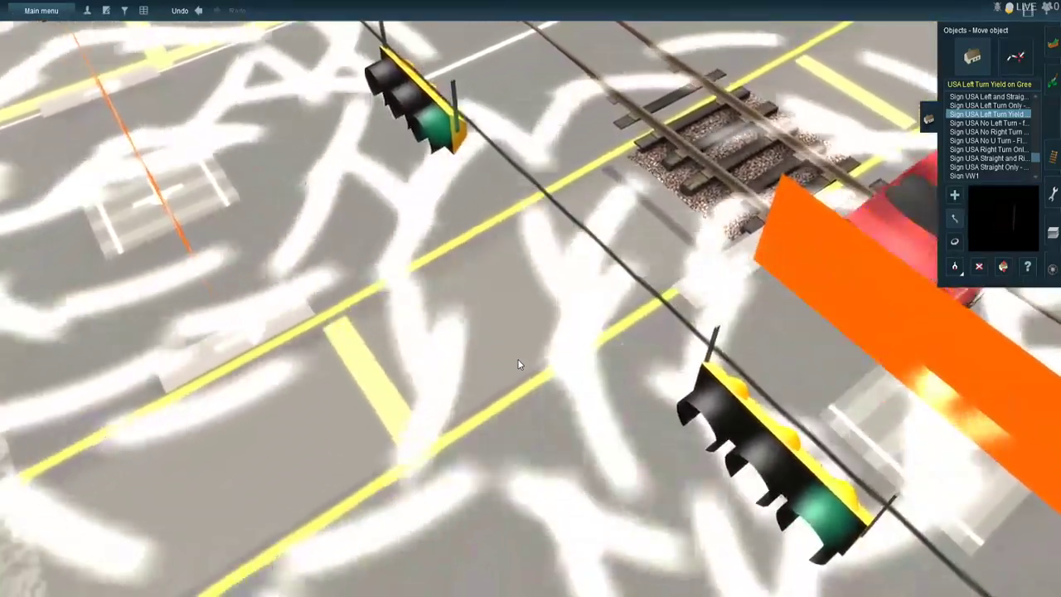
- Raise the wide left-turn signal beside the Left Turn Yield on Green sign on the main road to about 3.4 m
scroll(613, 404, "down", 5)
key("Right")
scroll(672, 395, "down", 5)
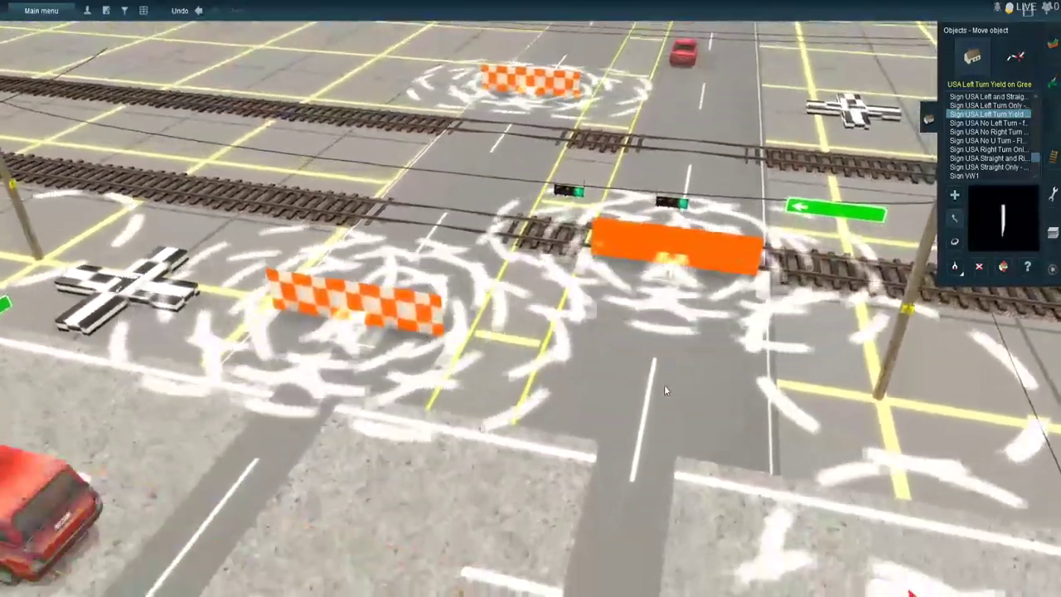
key("Right")
scroll(642, 387, "down", 4)
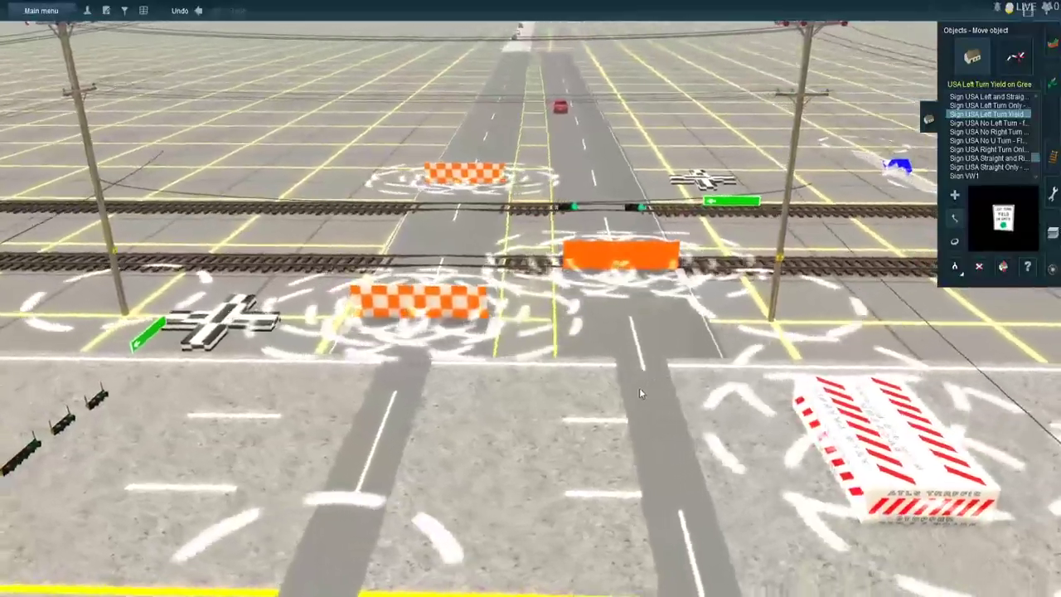
right_click(618, 411)
right_click(571, 412)
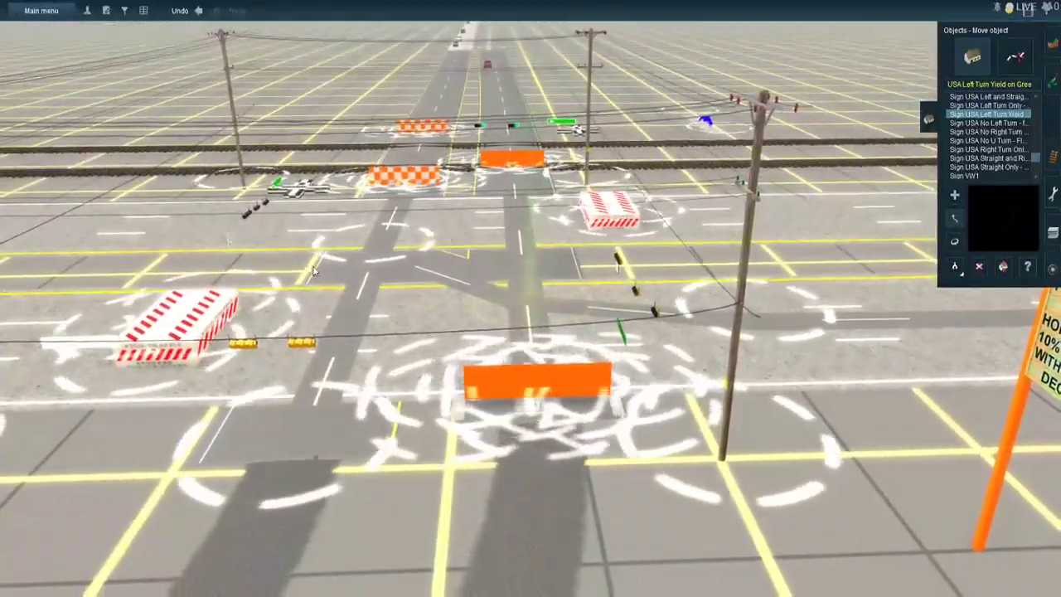
right_click(313, 271)
key("Right")
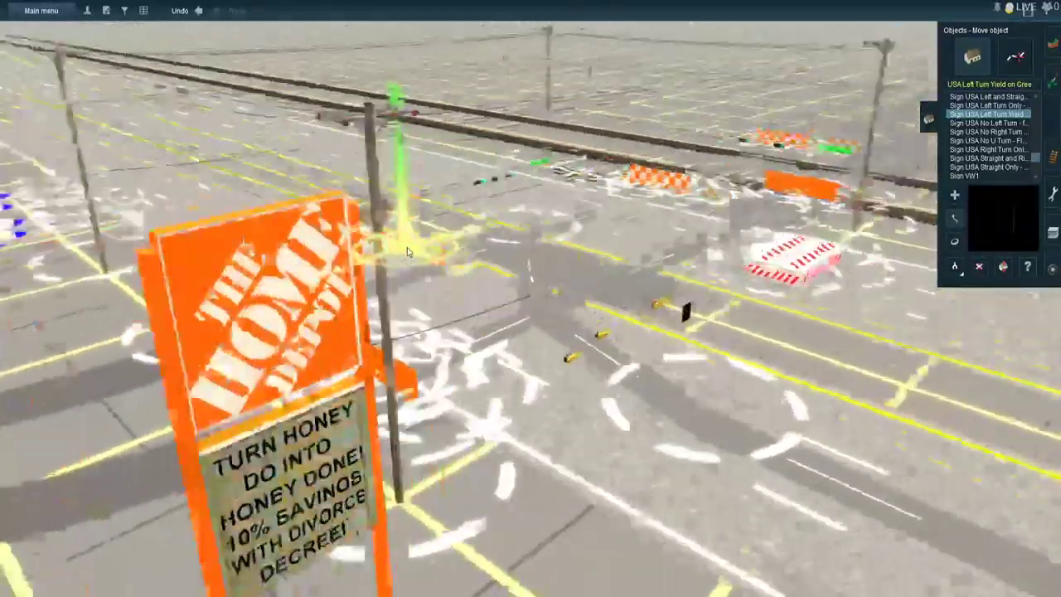
right_click(662, 312)
right_click(598, 228)
scroll(582, 204, "up", 3)
key("Up")
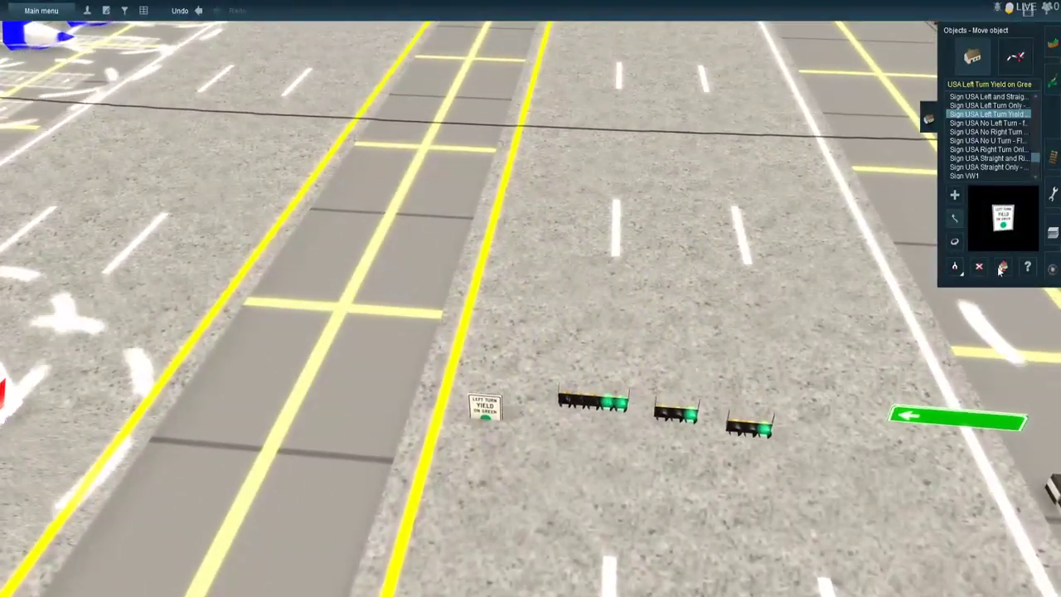
left_click(1002, 267)
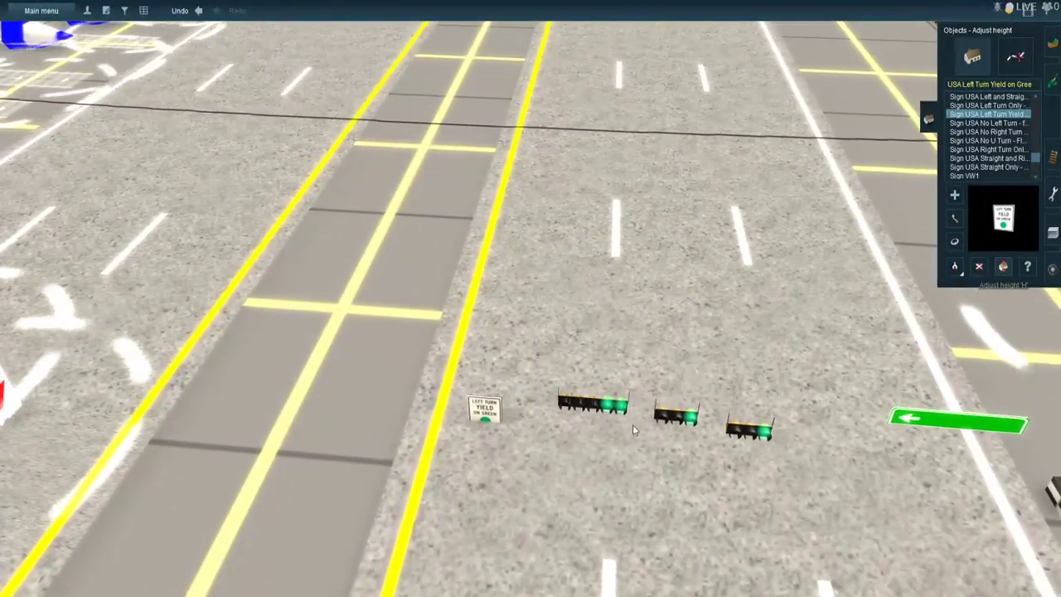
left_click_drag(575, 405, 572, 363)
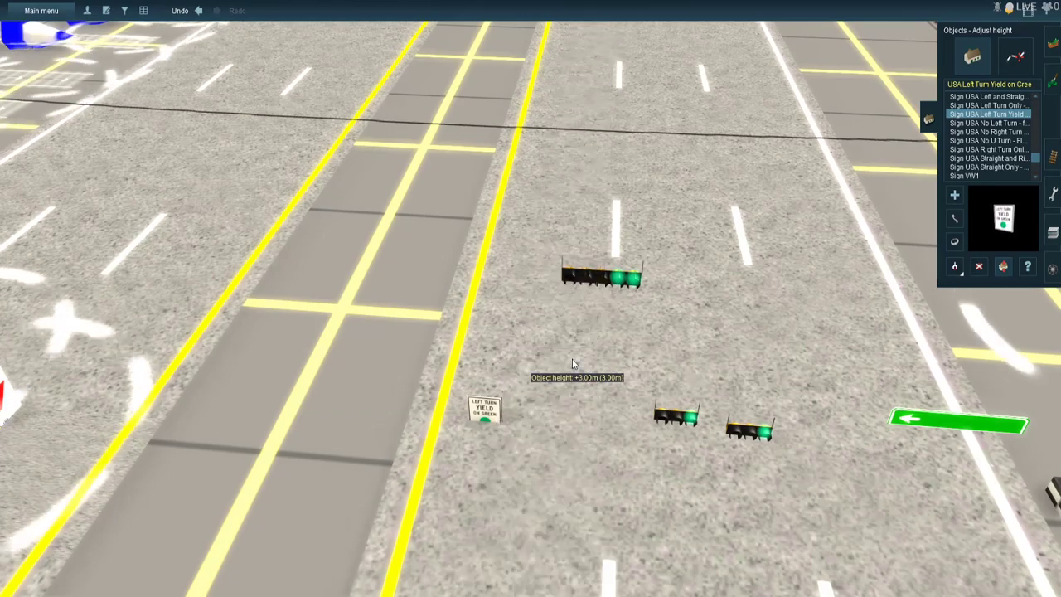
mouse_move(572, 363)
left_mouse_down()
mouse_move(578, 332)
mouse_move(571, 375)
left_mouse_up()
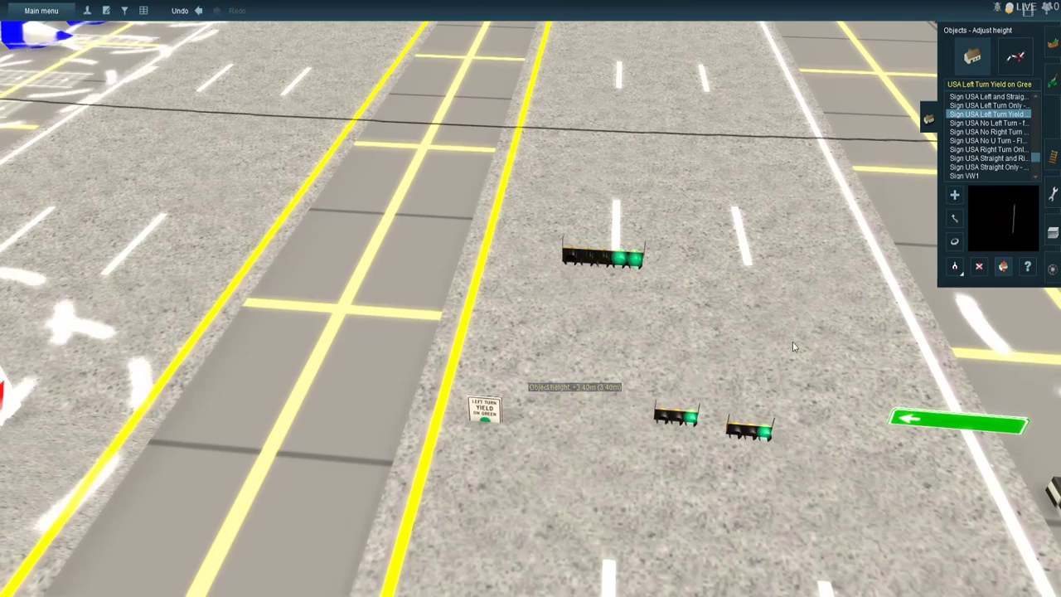
- Move the raised left-turn signal from the through lanes to the overhead wire above the median turn lane
left_click(951, 218)
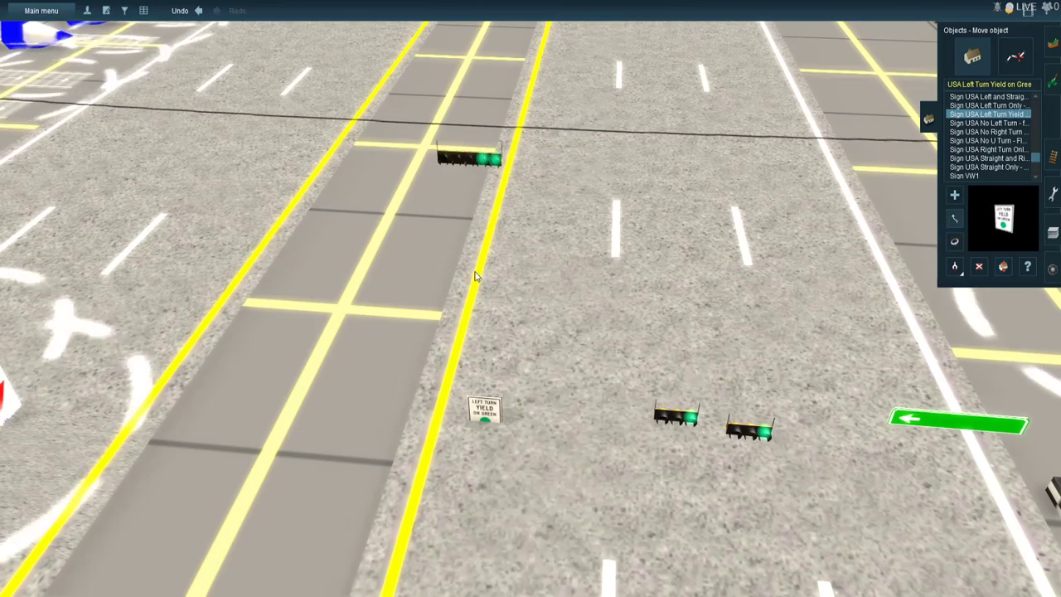
left_click_drag(384, 253, 400, 235)
scroll(398, 238, "up", 3)
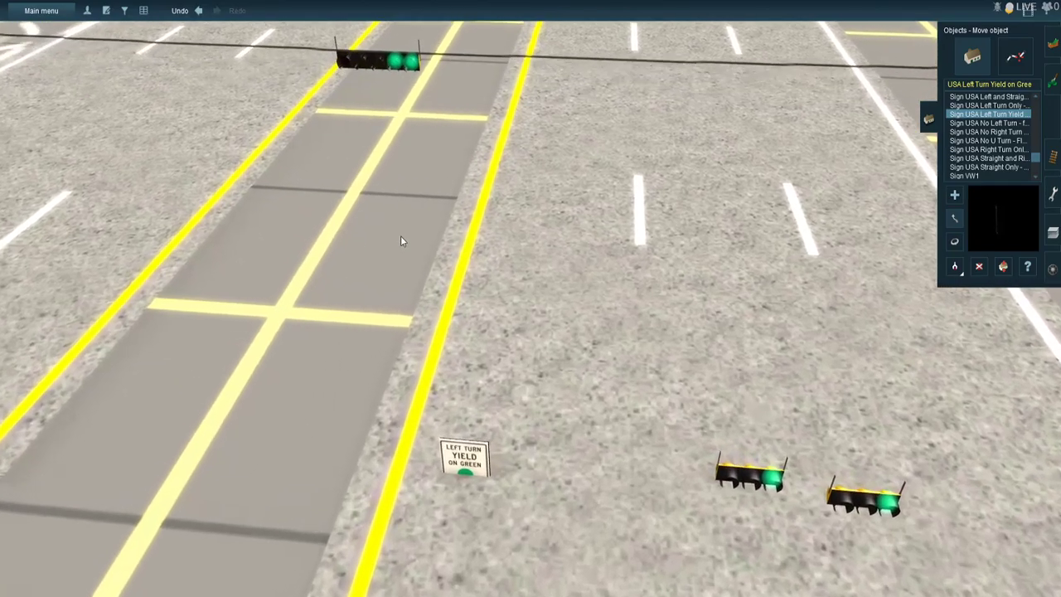
right_click(401, 236)
scroll(535, 304, "up", 4)
right_click(553, 262)
right_click(545, 241)
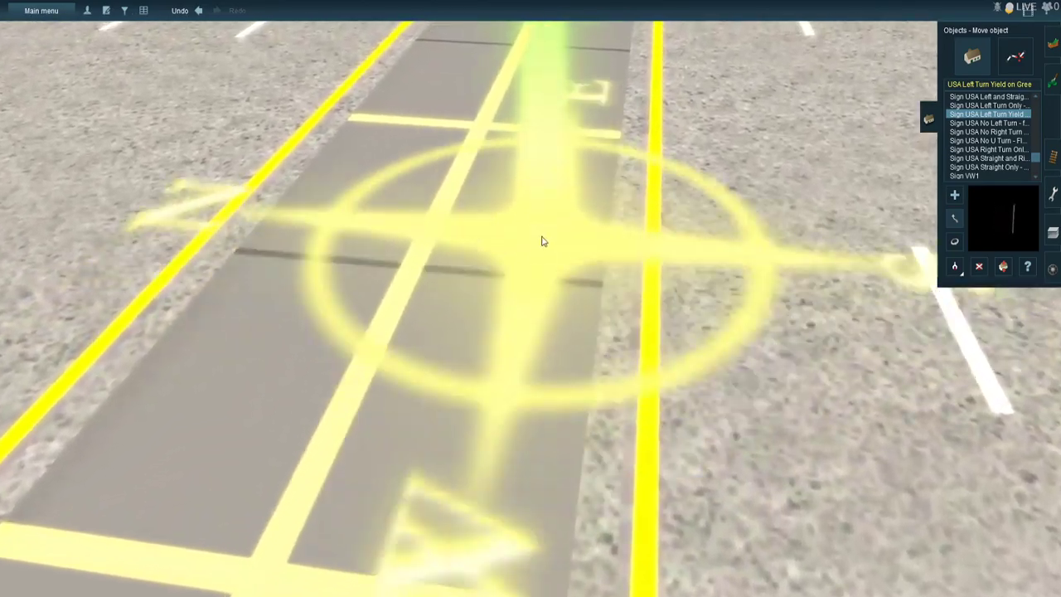
right_click(532, 246)
scroll(492, 526, "down", 4)
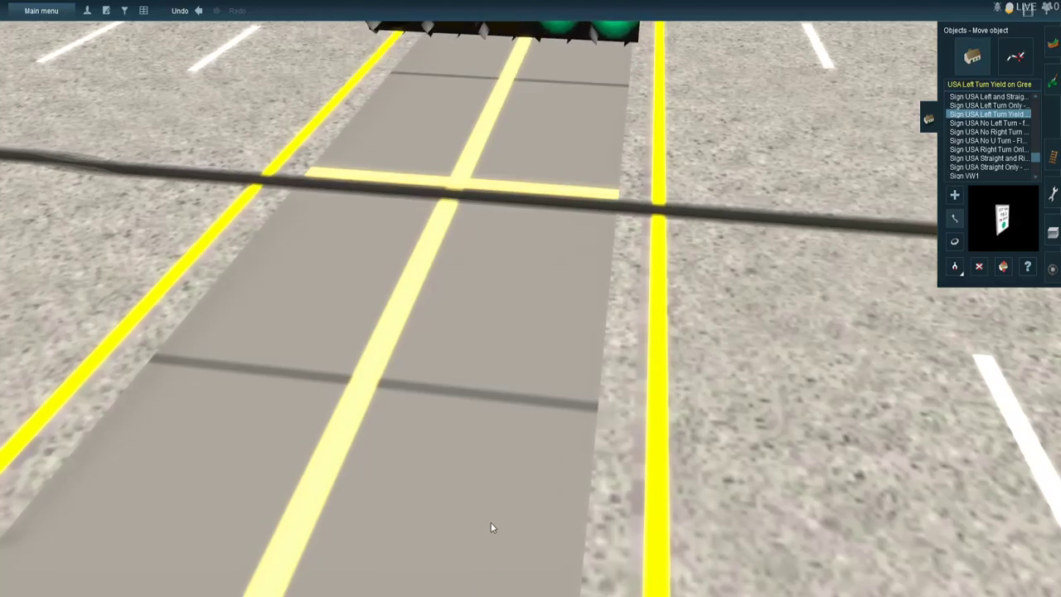
key("Up")
left_click_drag(457, 485, 431, 388)
- Fine-tune the left-turn signal's position so its hangers line up with the overhead wire over the median
right_click(431, 387)
key("Down")
key("Down")
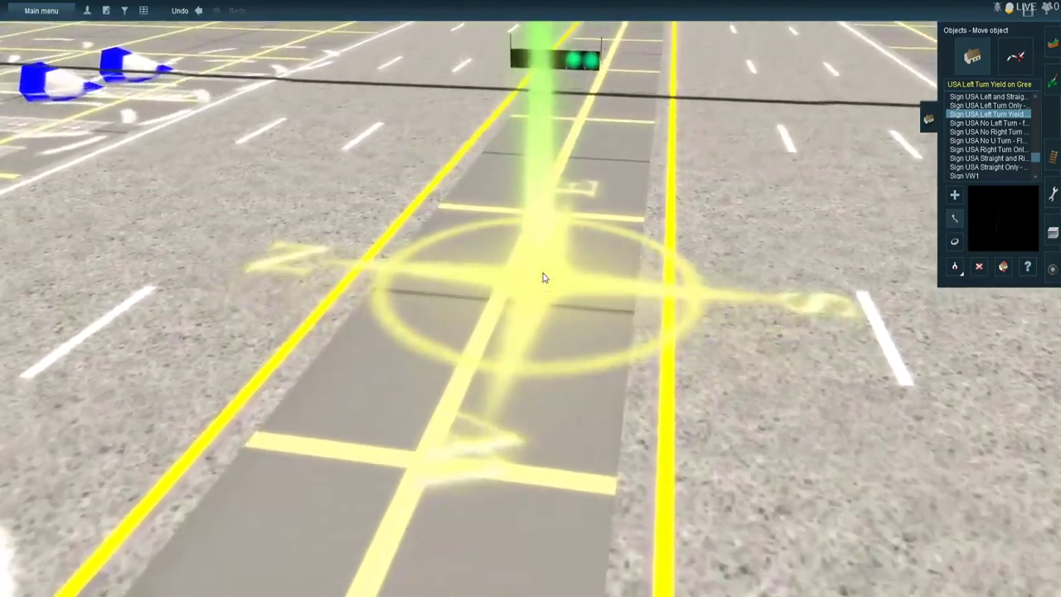
key("Up")
scroll(504, 309, "up", 3)
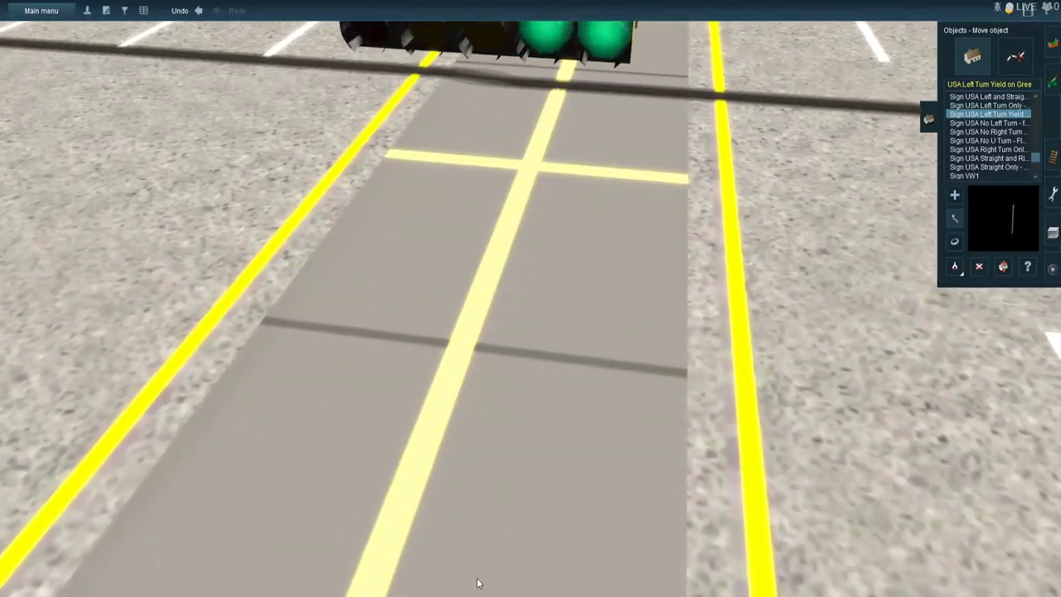
key("Up")
left_click_drag(466, 583, 568, 518)
right_click(422, 379)
key("Right")
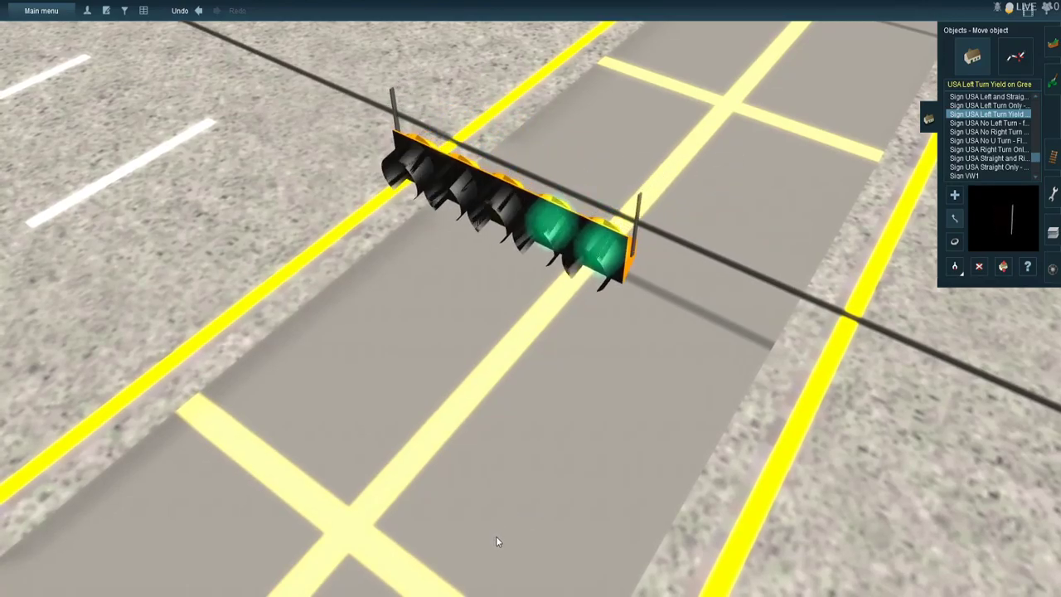
right_click(556, 494)
scroll(559, 465, "down", 5)
key("Right")
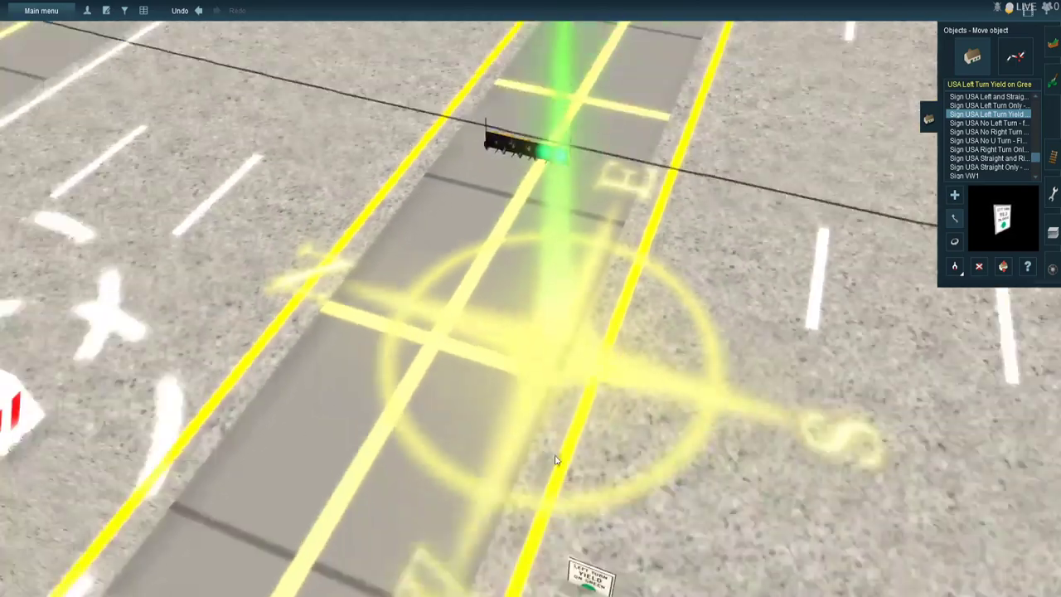
key("Right")
right_click(596, 396)
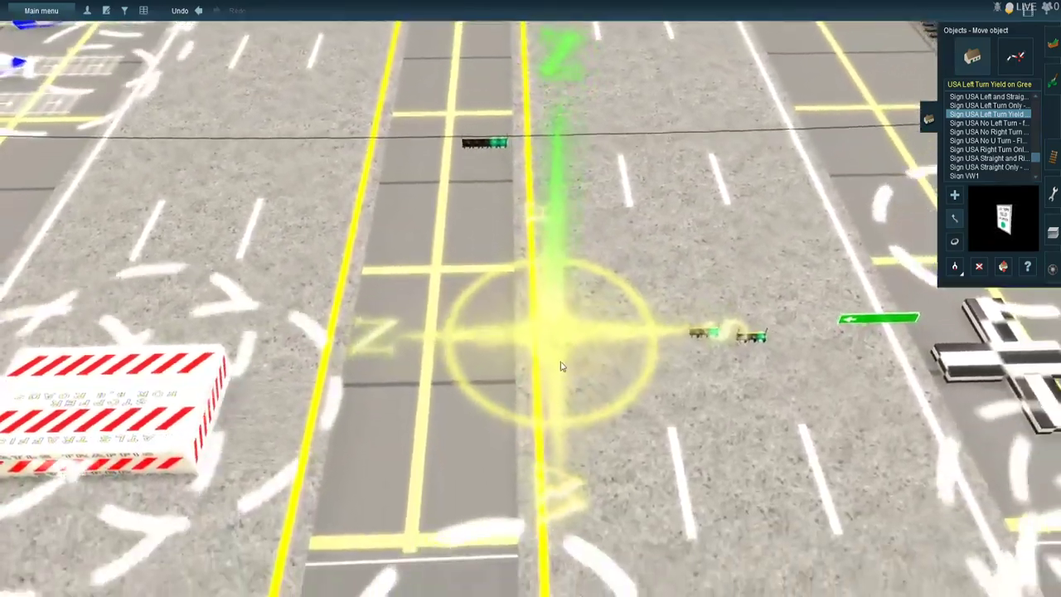
- Raise the Left Turn Yield on Green sign on the main road to about 4.7 m
scroll(525, 322, "up", 5)
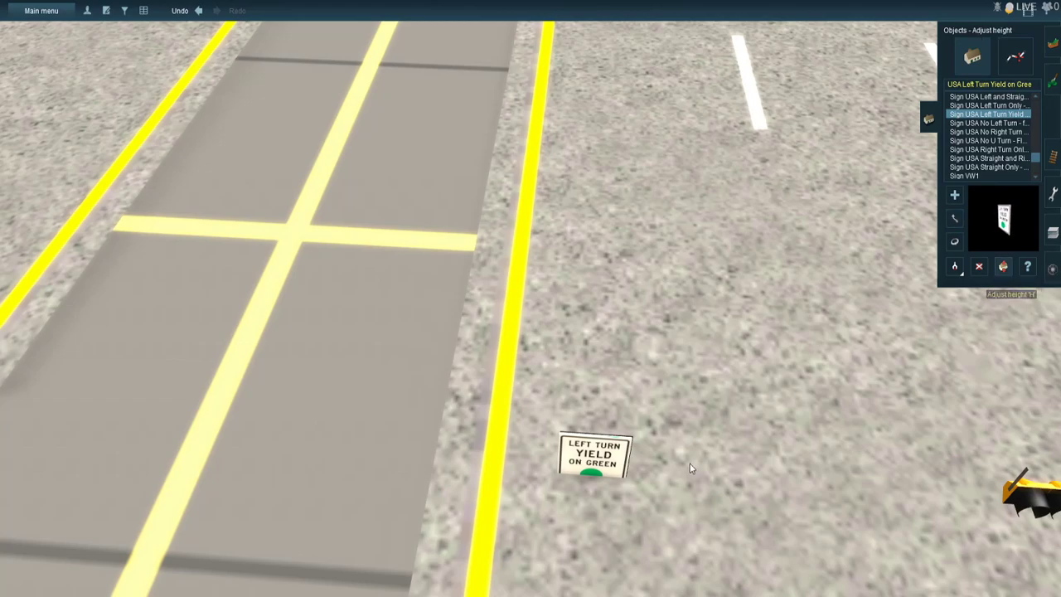
left_click_drag(618, 461, 624, 296)
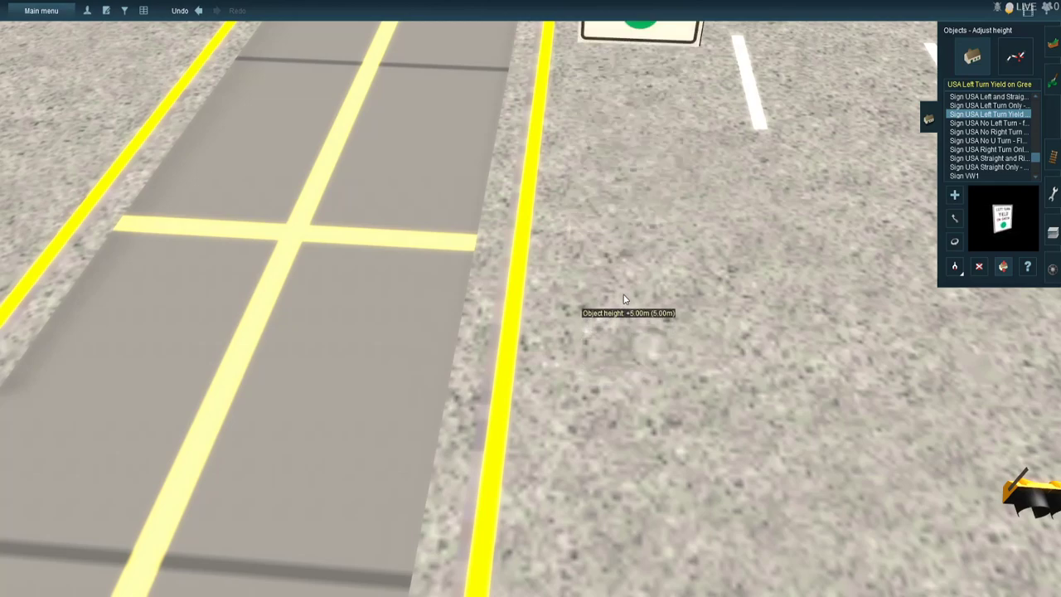
left_click_drag(620, 343, 620, 339)
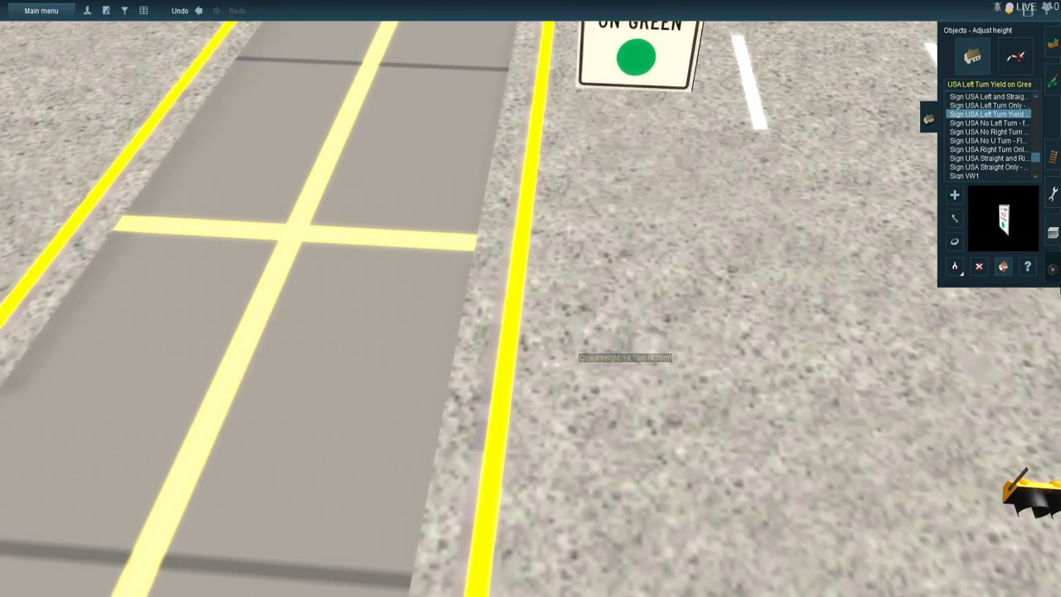
- Move the raised Left Turn Yield on Green sign onto the overhead wire, directly beside the left-turn signal over the median
scroll(572, 88, "down", 5)
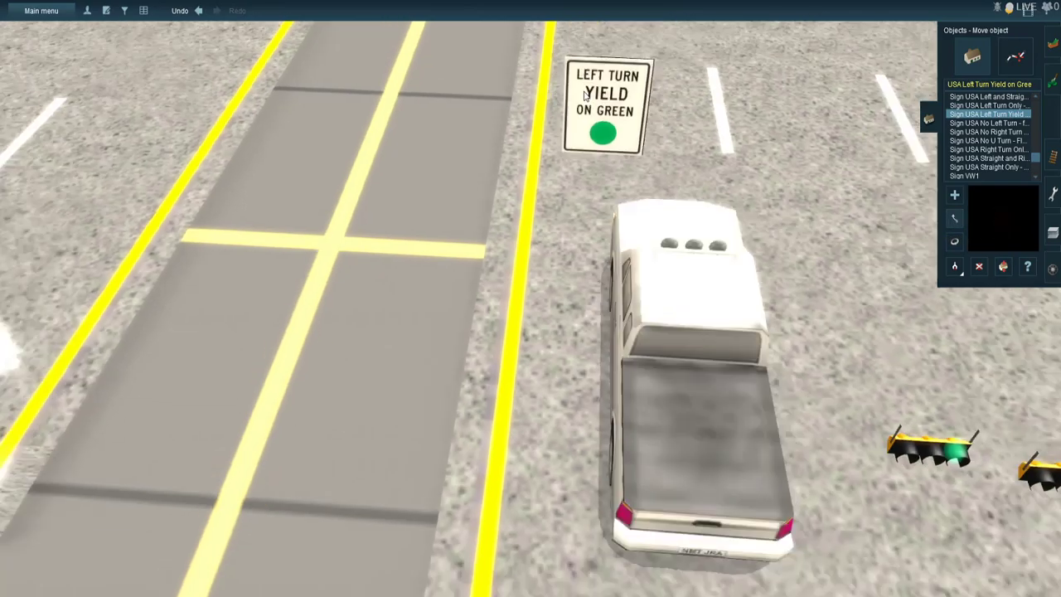
left_click_drag(598, 168, 520, 153)
right_click(523, 156)
left_click_drag(510, 418, 357, 446)
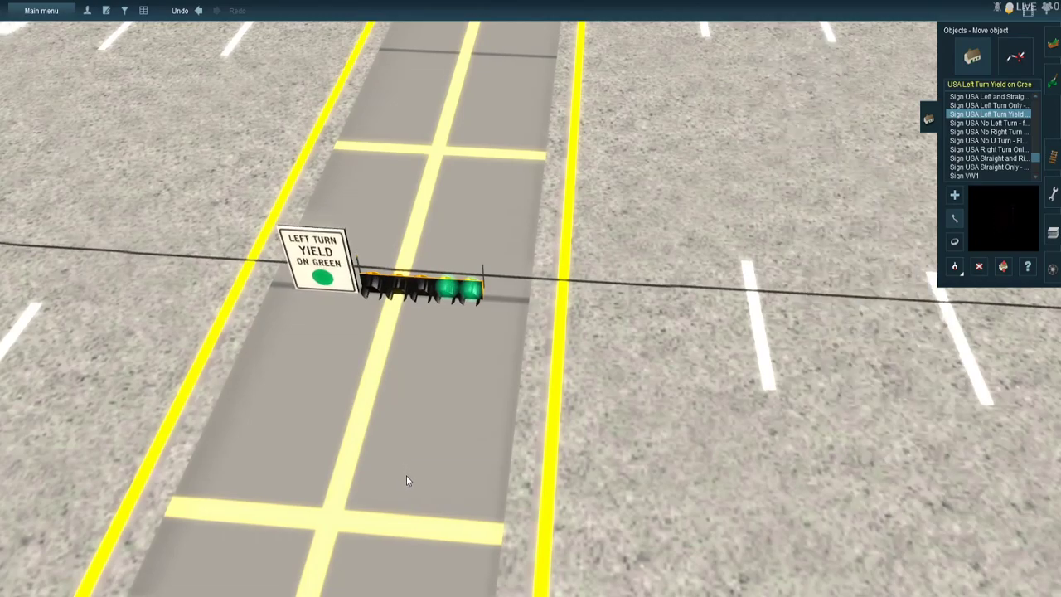
- Raise both three-light through-lane signals on this approach to matching overhead-wire height
right_click(522, 464)
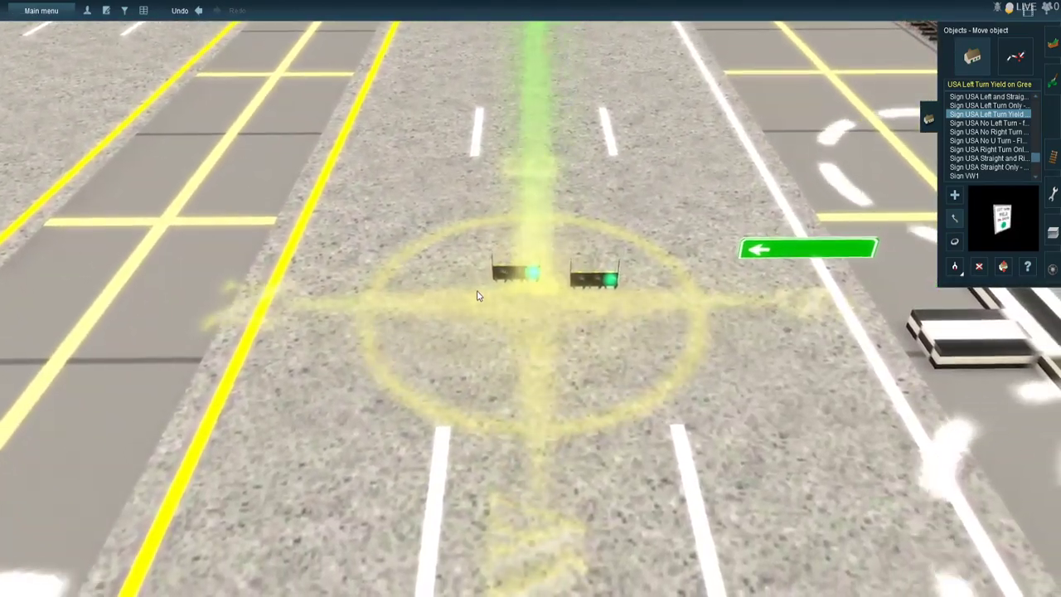
right_click(478, 296)
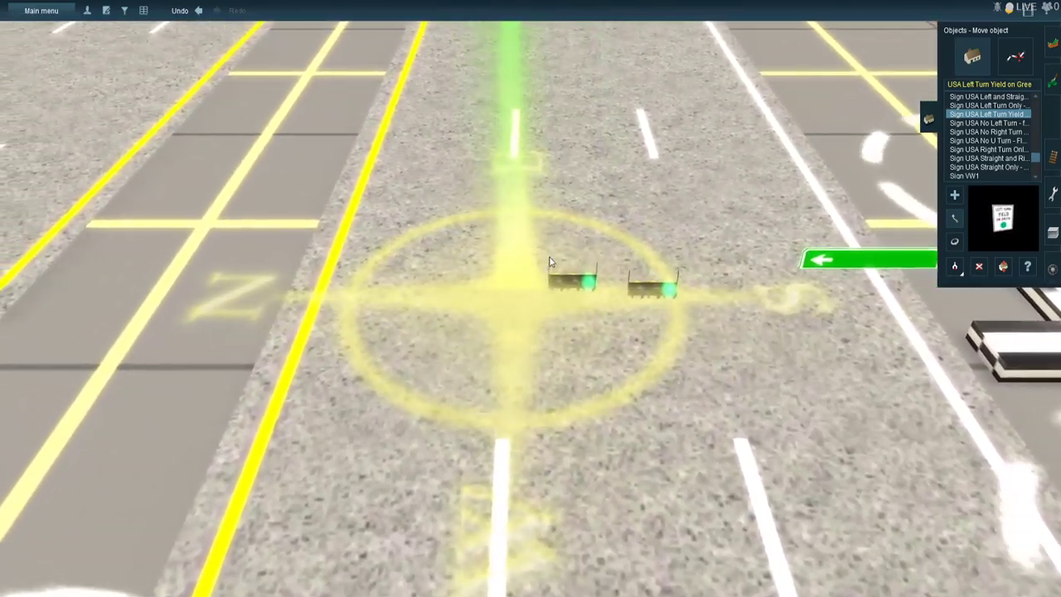
key("Up")
right_click(575, 280)
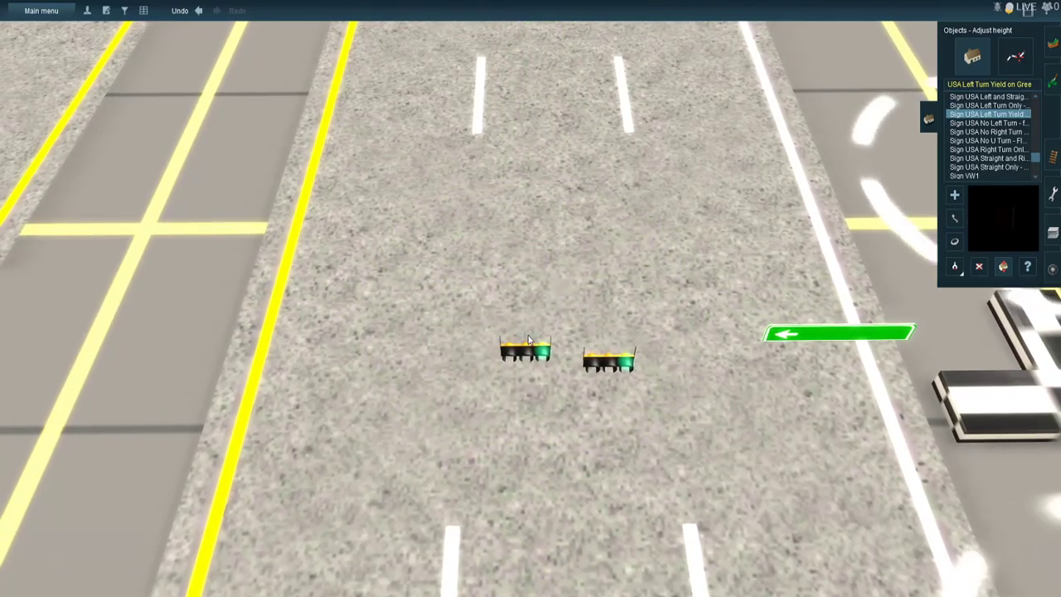
left_click_drag(540, 302, 534, 239)
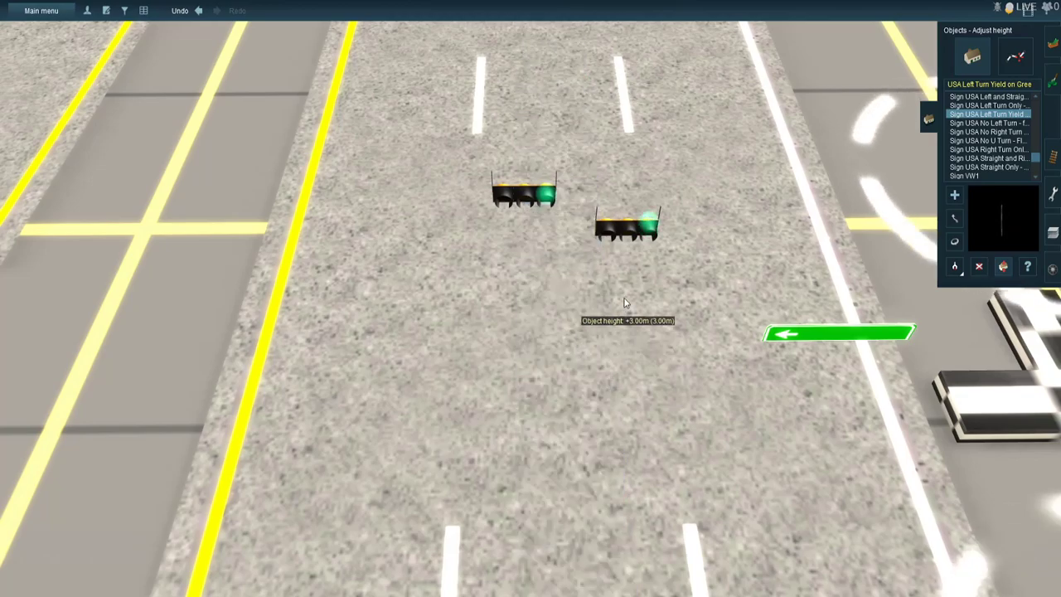
left_click_drag(644, 233, 643, 247)
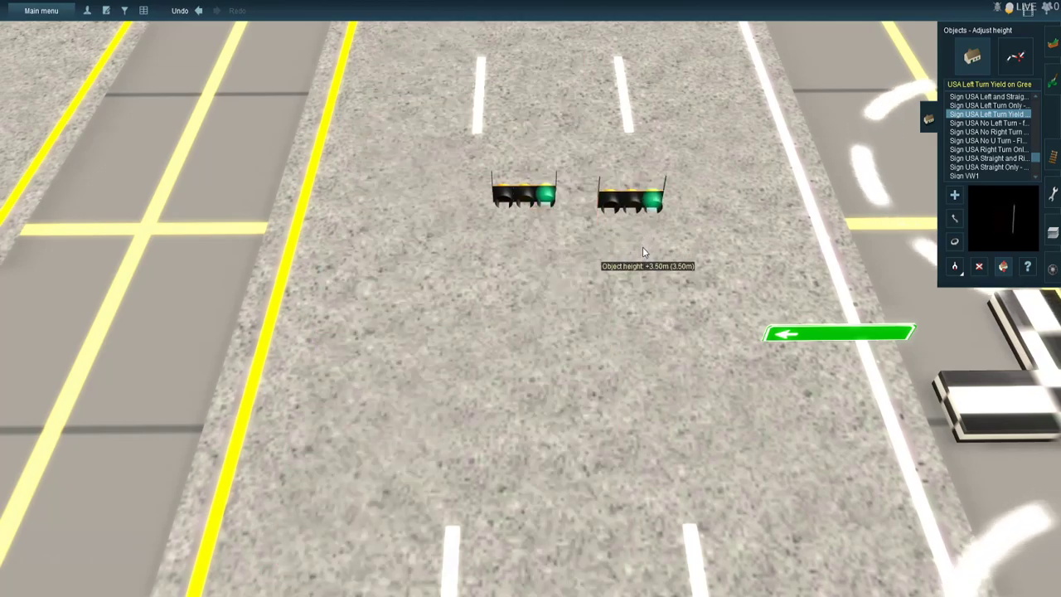
- Move the first raised through signal onto the overhead wire above the through lane nearest the median
left_click(958, 215)
left_click_drag(523, 195, 517, 198)
right_click(515, 199)
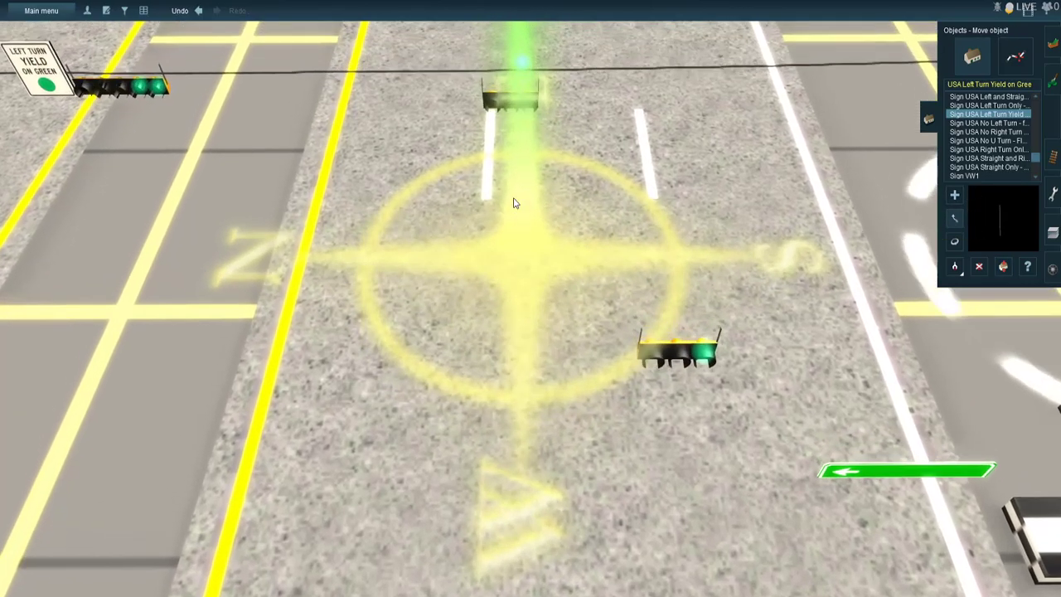
scroll(515, 207, "up", 3)
right_click(519, 219)
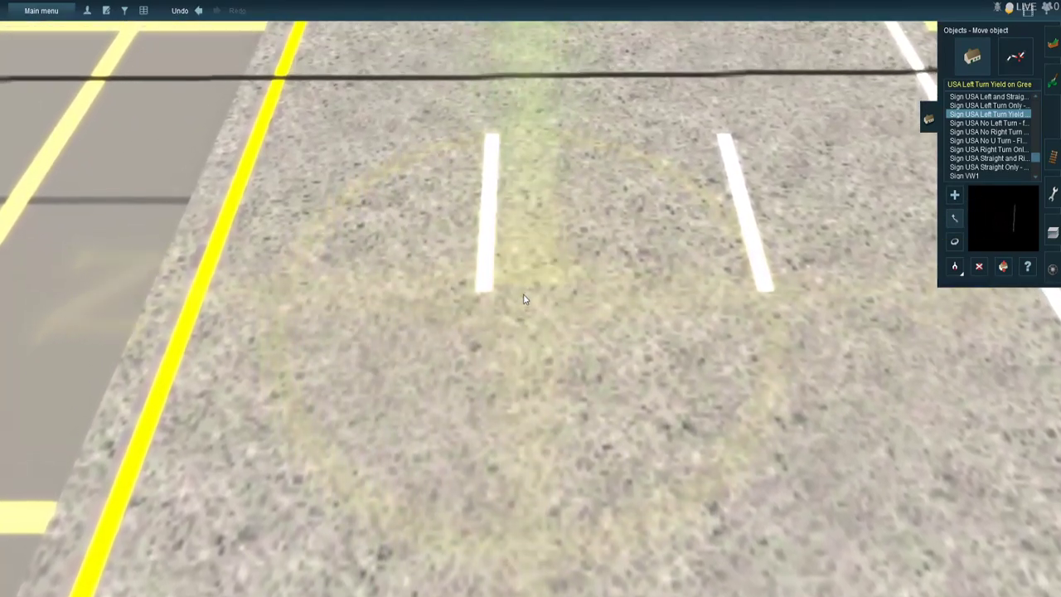
key("Left")
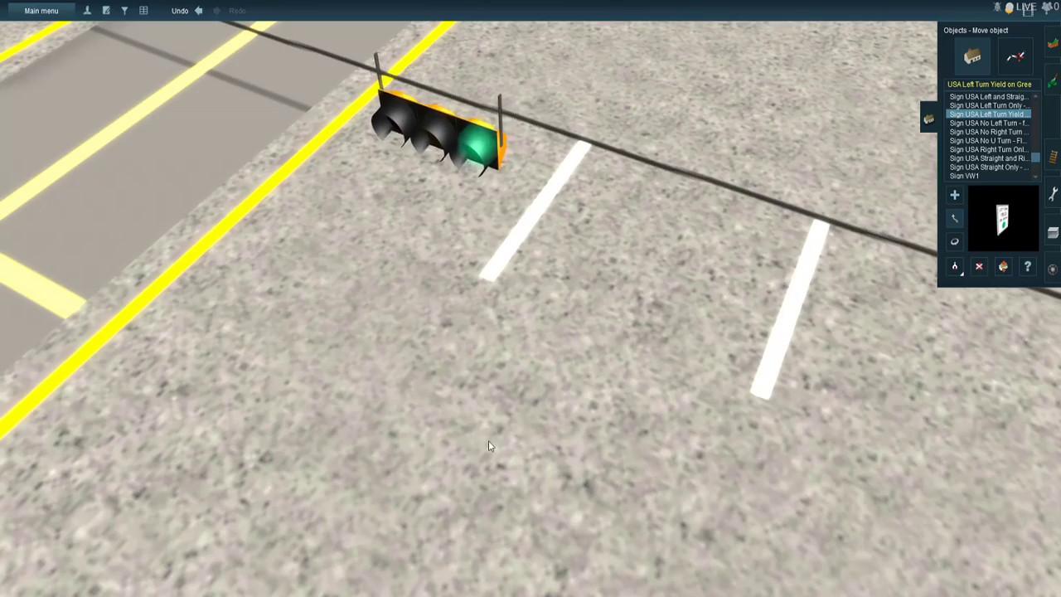
right_click(547, 499)
right_click(558, 473)
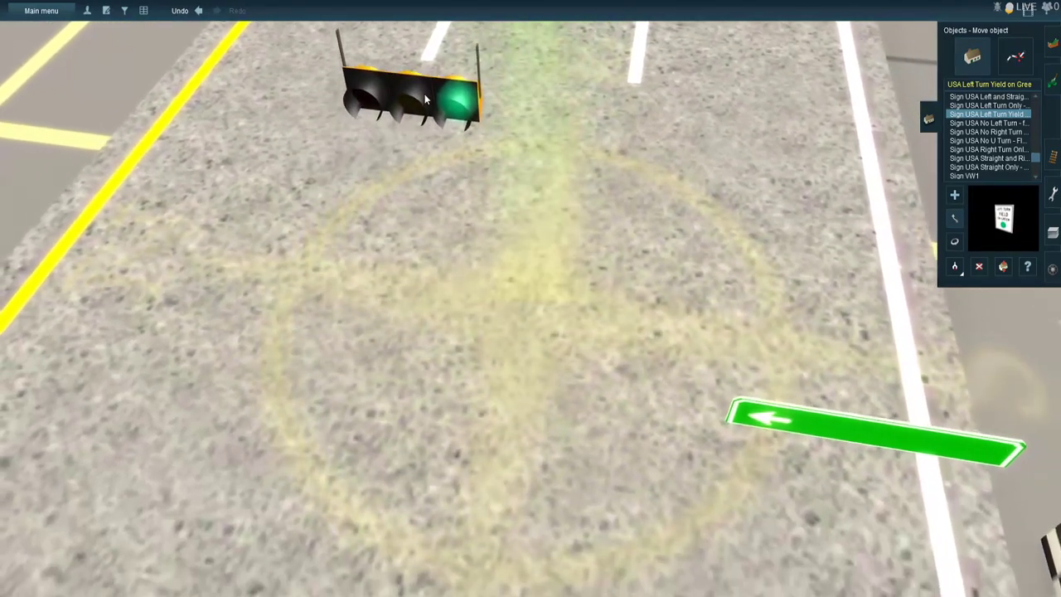
- Move the second raised through signal onto the overhead wire and align its hangers, spaced apart from the first one
right_click(485, 144)
right_click(617, 261)
right_click(732, 381)
right_click(528, 232)
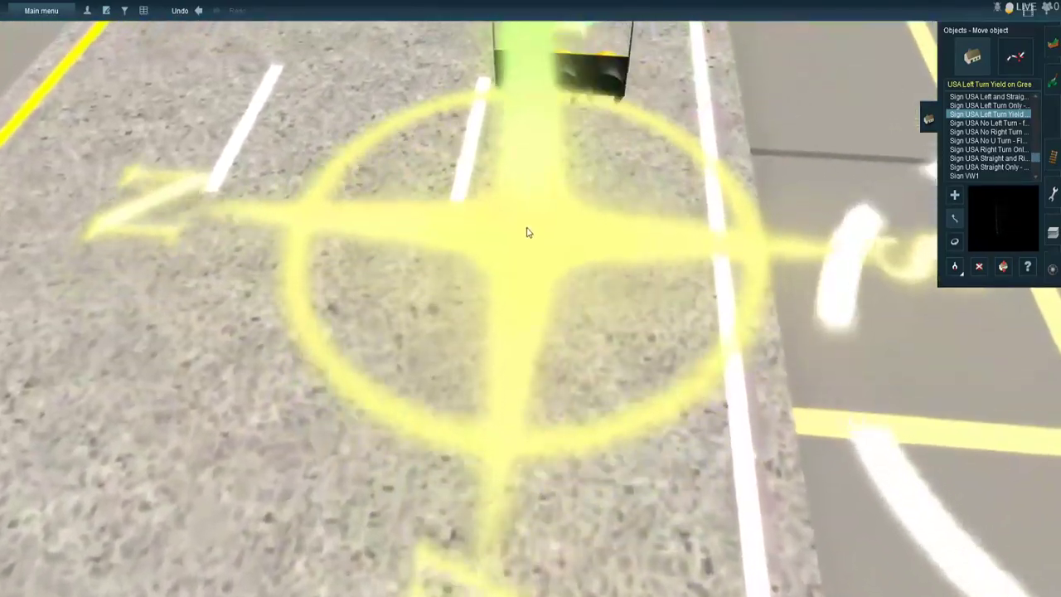
left_click_drag(507, 232, 503, 278)
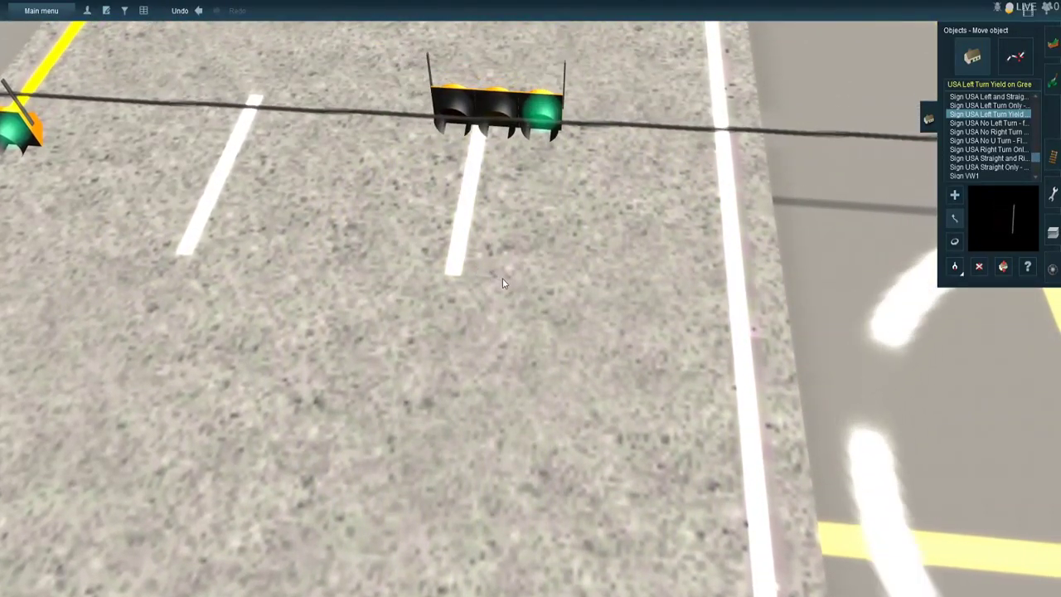
key("Left")
key("Left")
left_click_drag(448, 301, 443, 308)
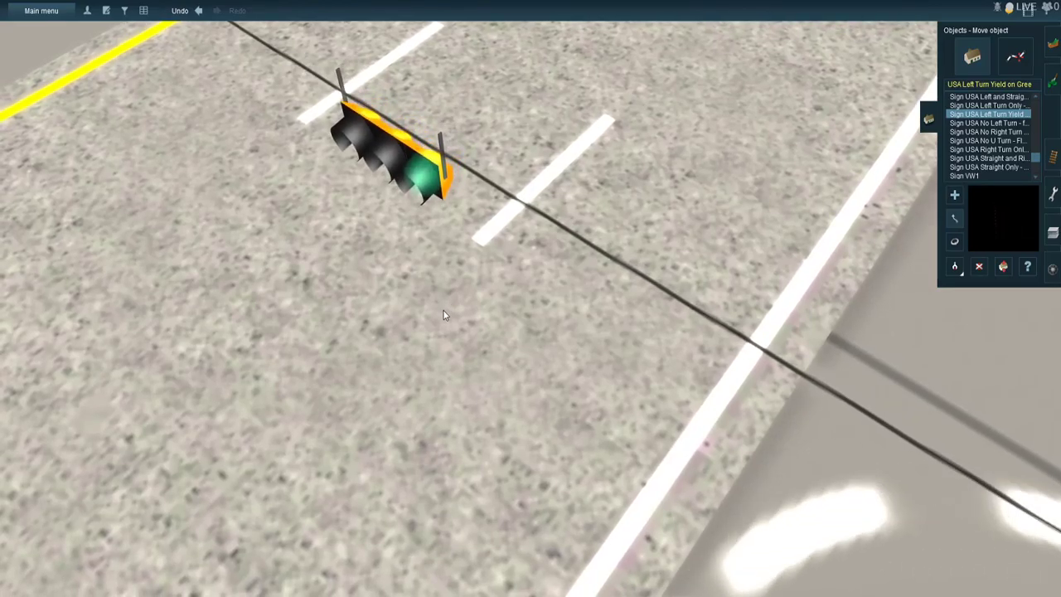
right_click_drag(486, 319, 607, 401)
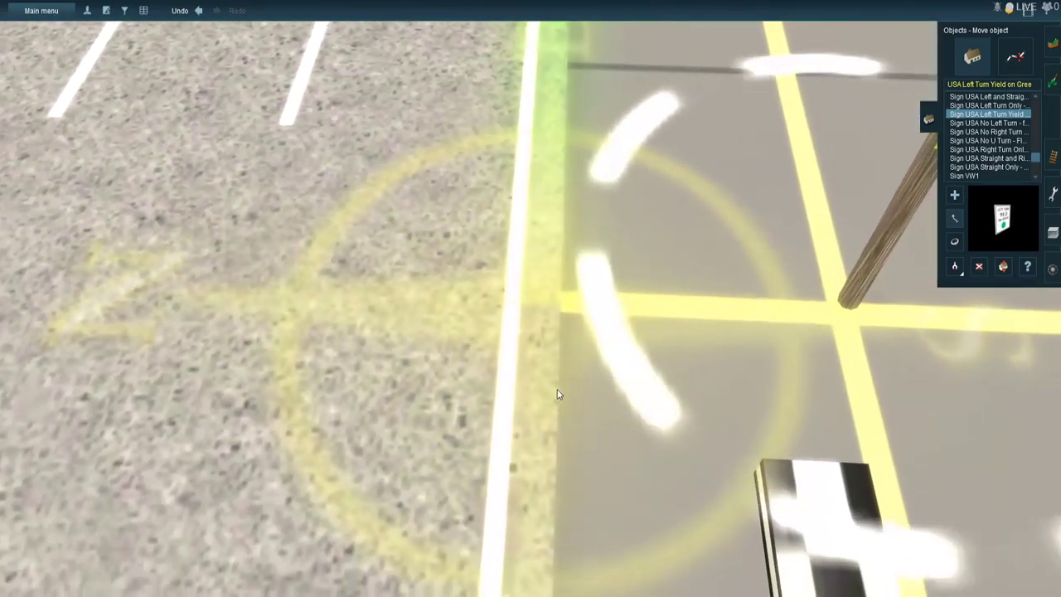
- Raise the green left-arrow street sign and move it onto the overhead wire between the through signals and the wooden pole
right_click(531, 378)
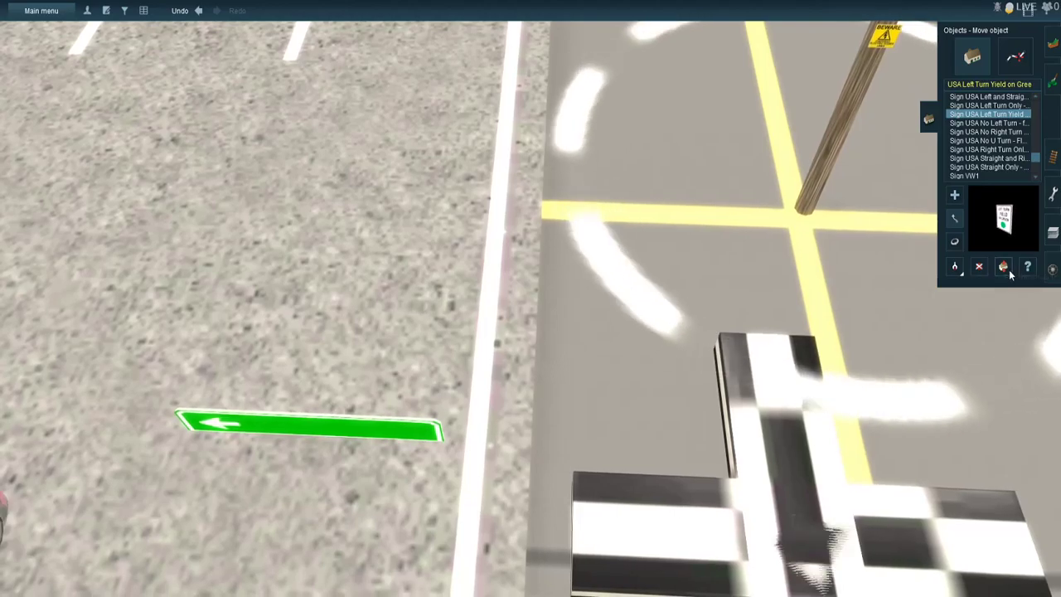
left_click(1008, 268)
left_click_drag(428, 409, 441, 360)
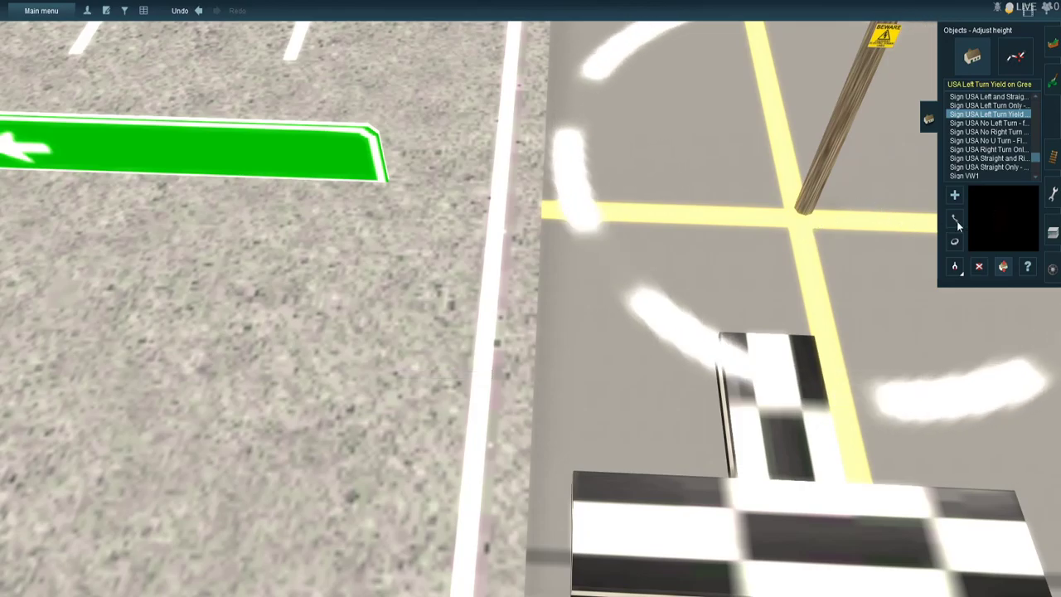
scroll(663, 261, "down", 4)
left_click_drag(382, 238, 570, 240)
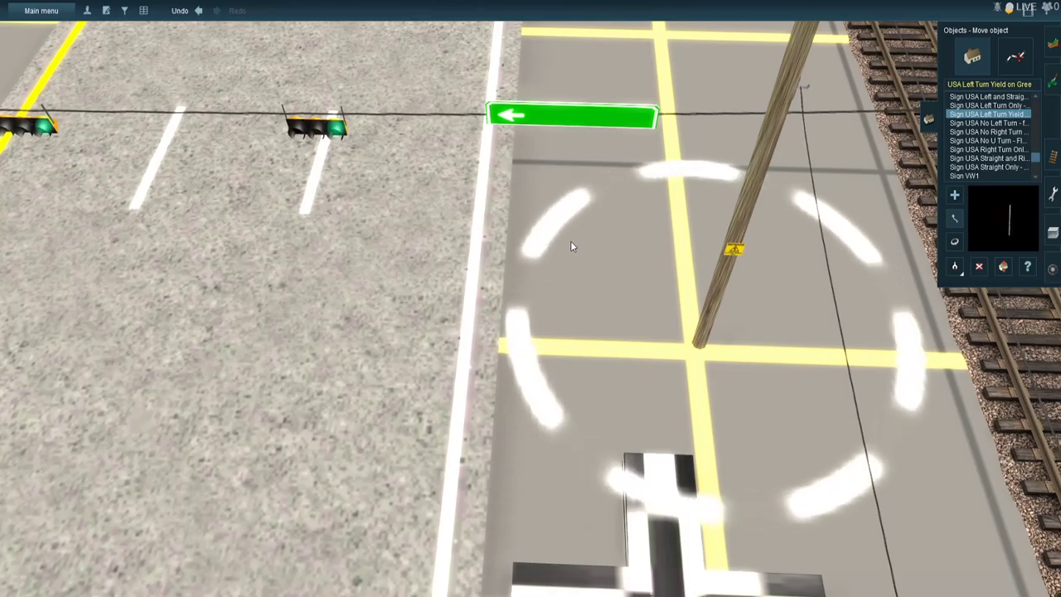
- Raise the Left Turn Yield on Green sign on the opposite main-road approach to overhead-wire height
key("Down")
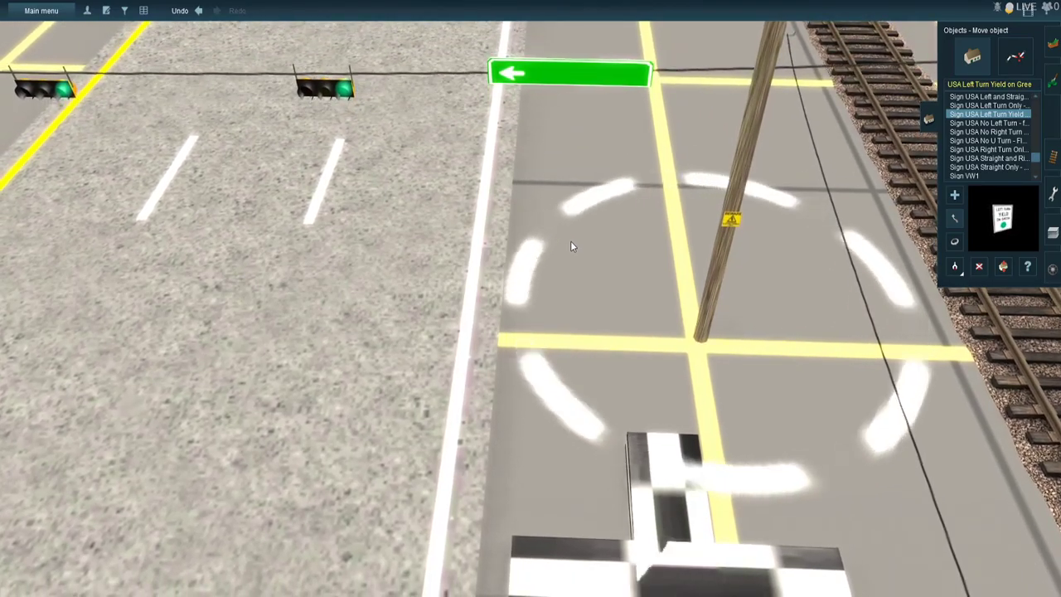
scroll(570, 242, "down", 3)
right_click(464, 268)
key("Right")
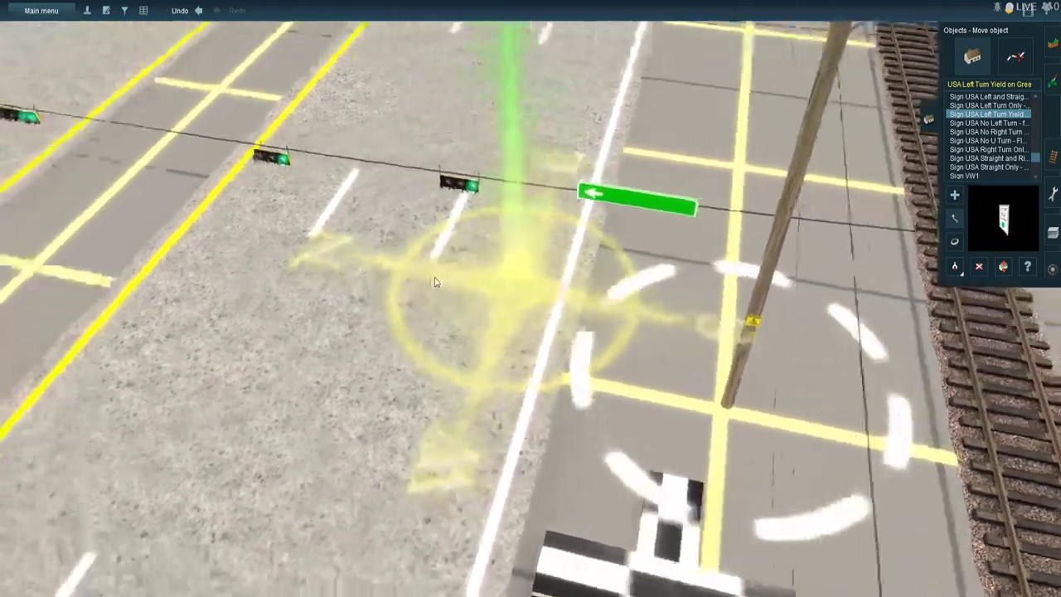
right_click(413, 241)
key("Right")
right_click_drag(414, 241, 406, 189)
key("Right")
right_click(399, 197)
right_click(393, 204)
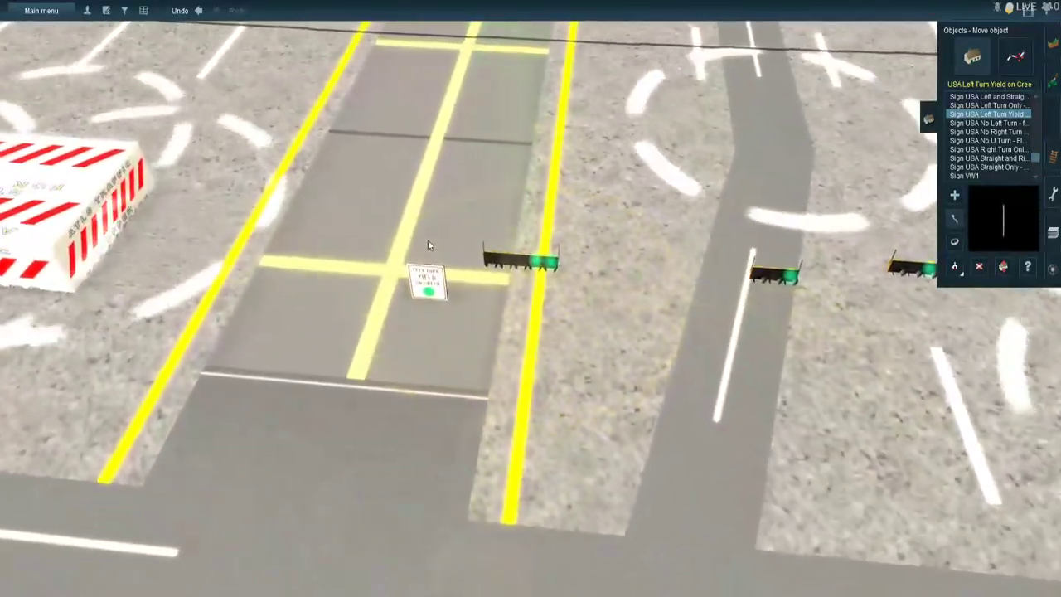
right_click(429, 247)
scroll(469, 312, "up", 3)
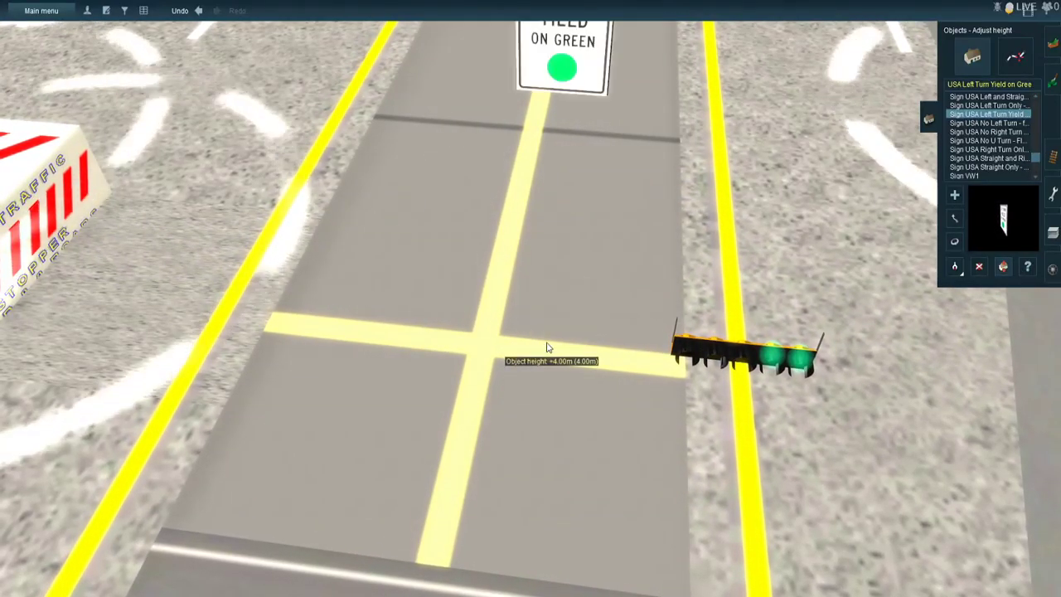
left_click_drag(545, 274, 544, 225)
right_click(544, 225)
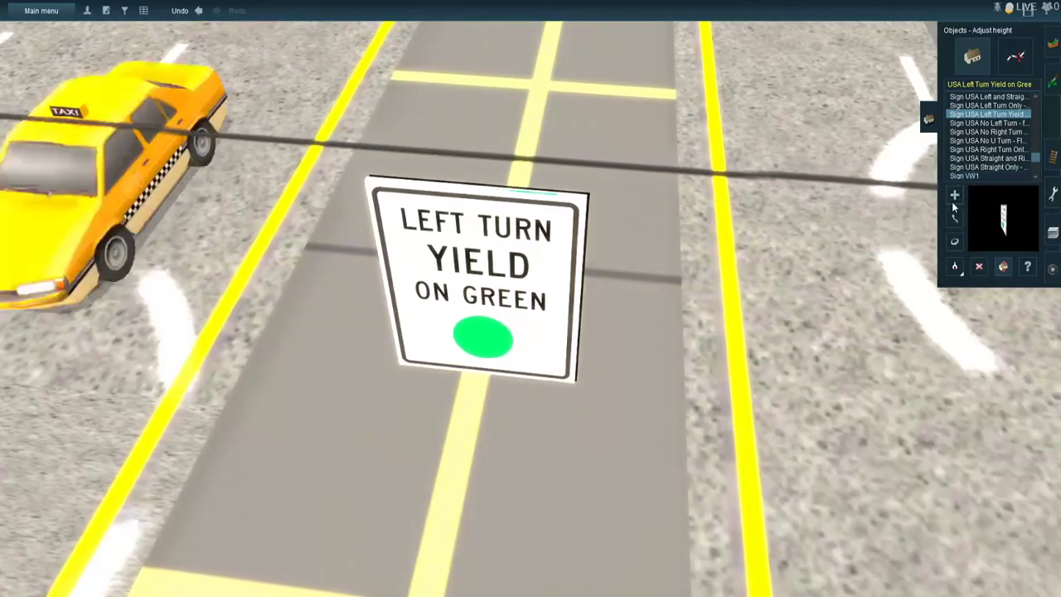
- Move the opposite approach's raised yield sign onto the overhead wire at the median's edge, leaving room for the turn signal
left_click(955, 218)
key("Delete")
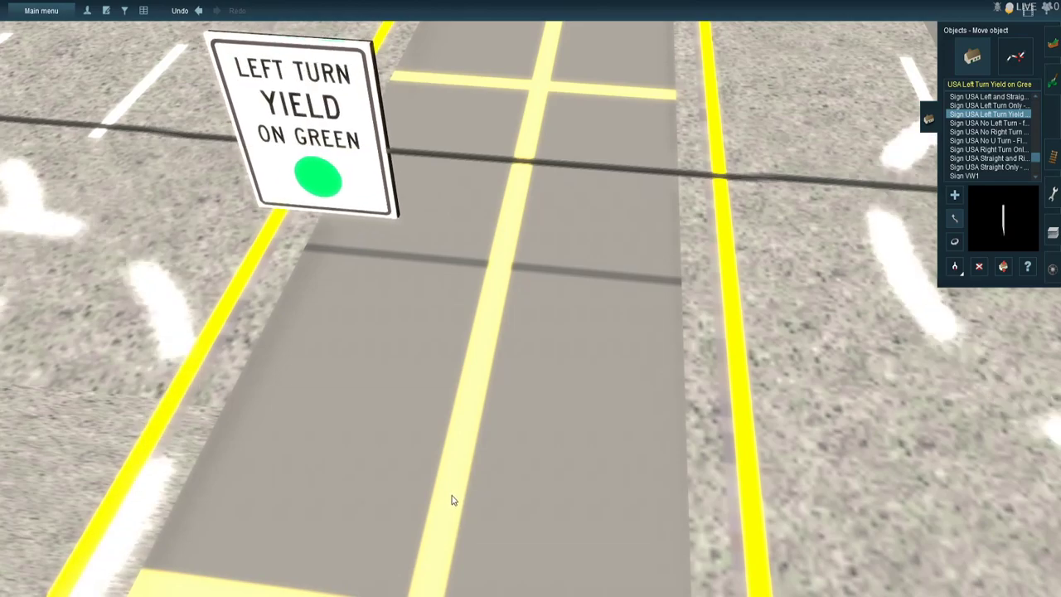
scroll(460, 437, "down", 5)
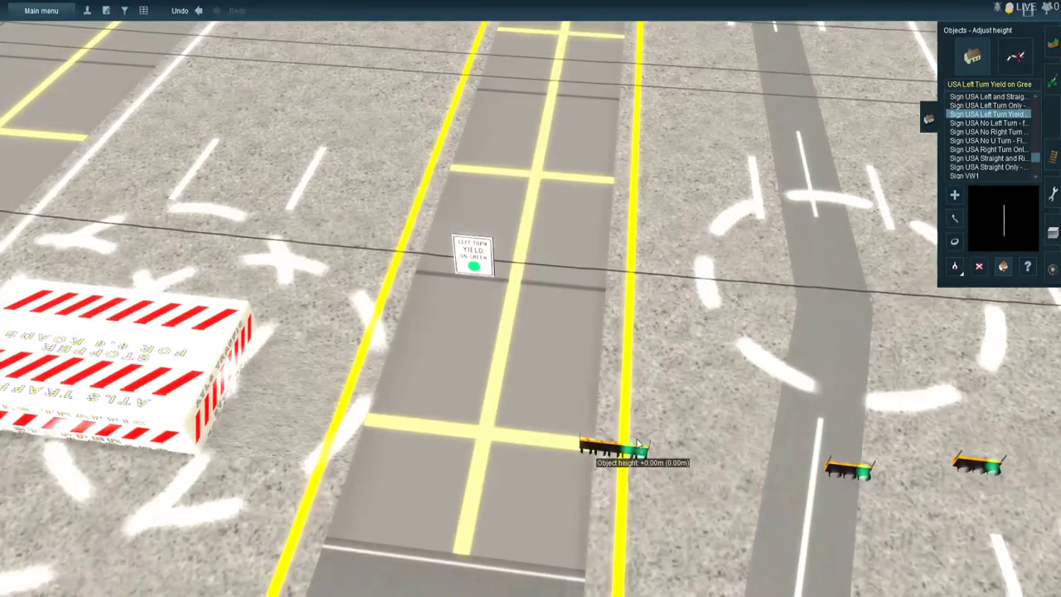
- Raise the opposite approach's wide left-turn signal and align it on the overhead wire beside the Left Turn Yield on Green sign
left_click_drag(632, 427, 636, 349)
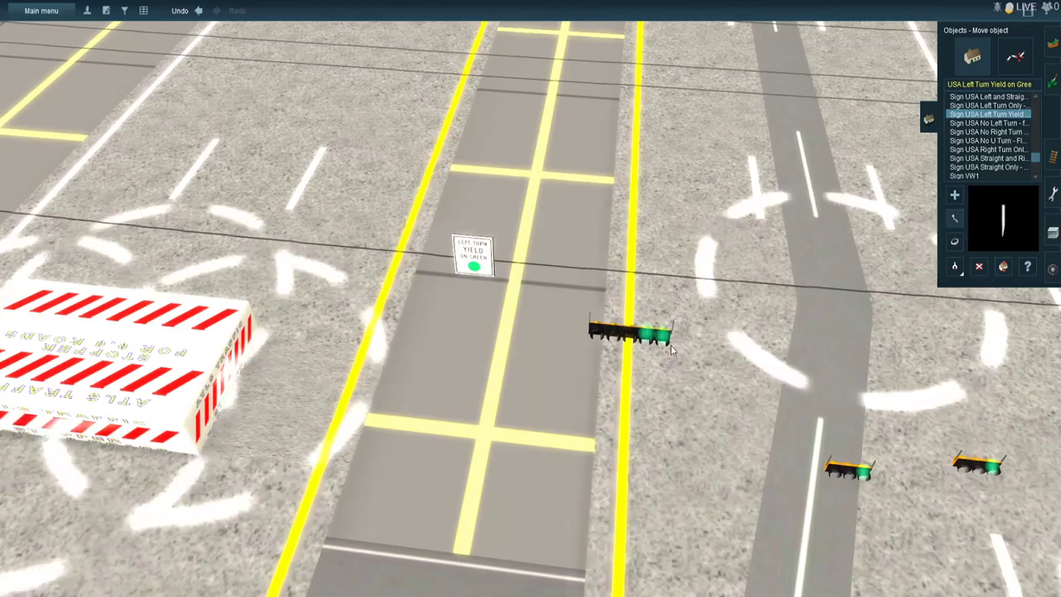
scroll(578, 313, "up", 5)
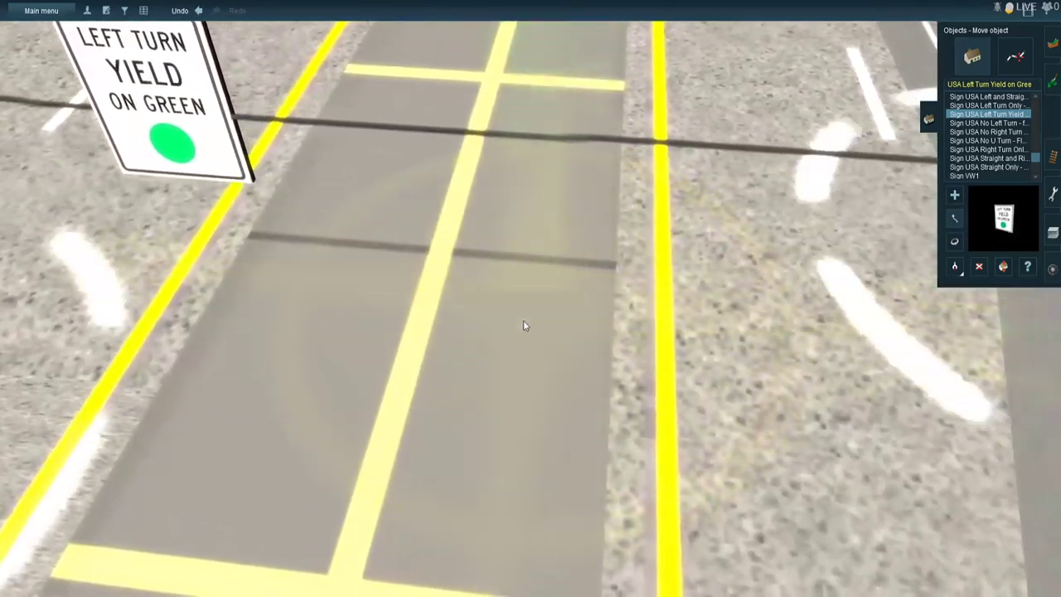
left_click_drag(523, 320, 475, 531)
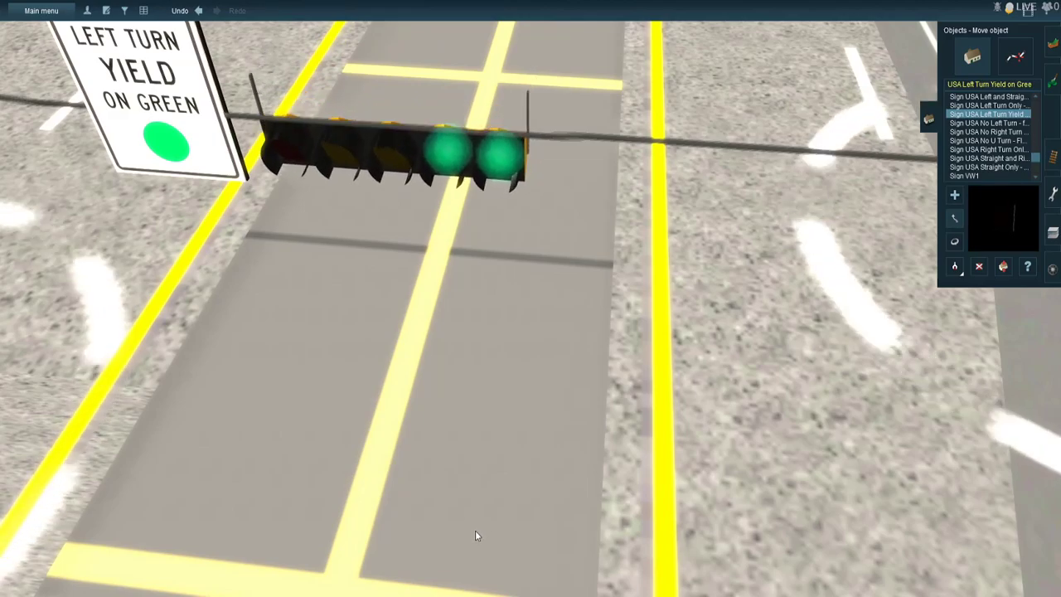
key("Left")
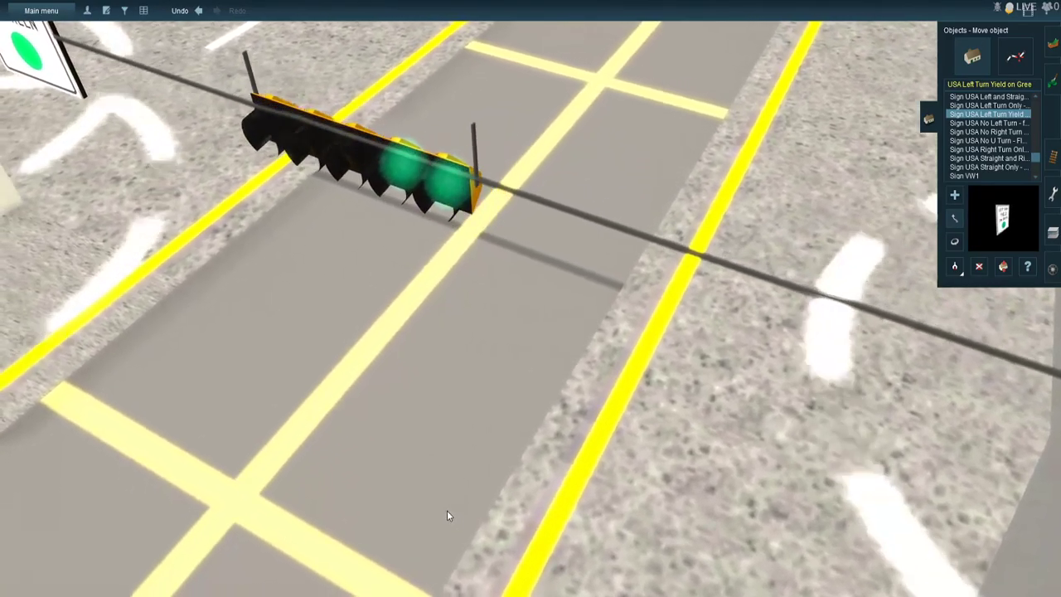
left_click_drag(447, 515, 348, 510)
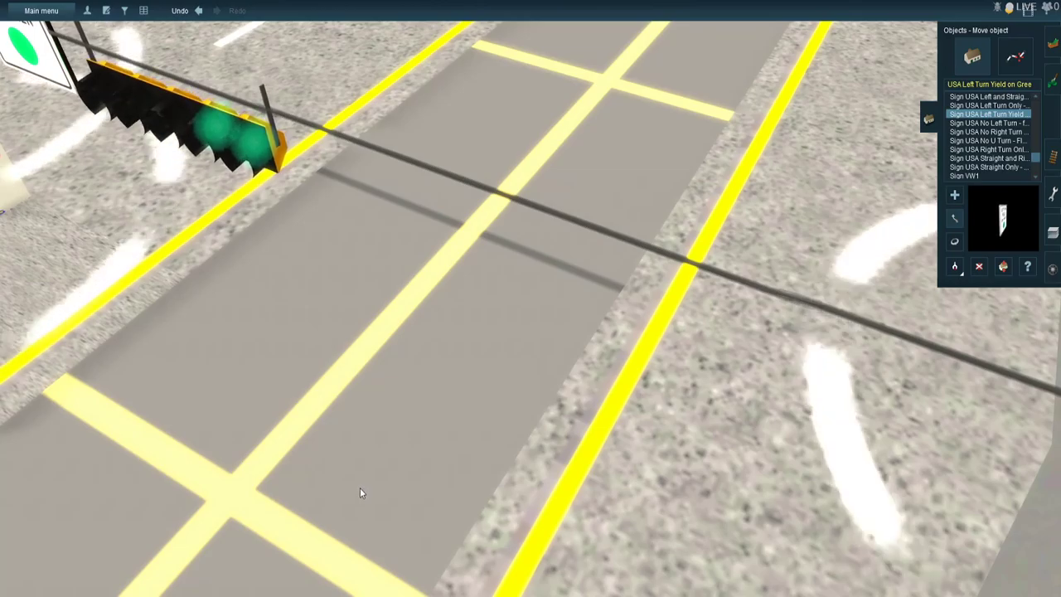
right_click(558, 539)
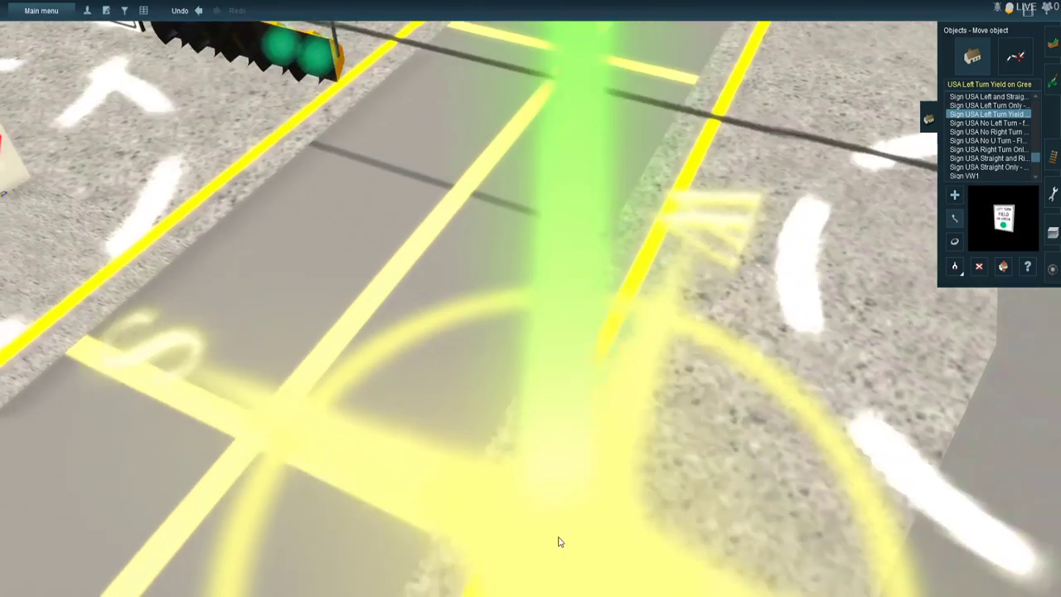
scroll(589, 457, "down", 5)
key("Left")
key("Left")
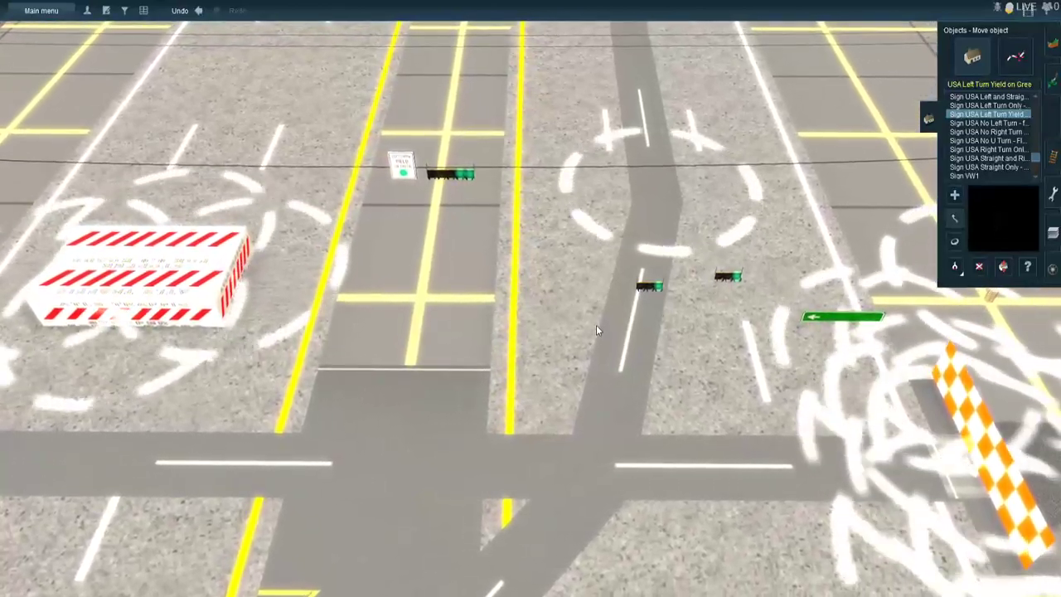
- Raise the opposite approach's two through-lane traffic signals to an object height of 3.50 m
right_click(601, 301)
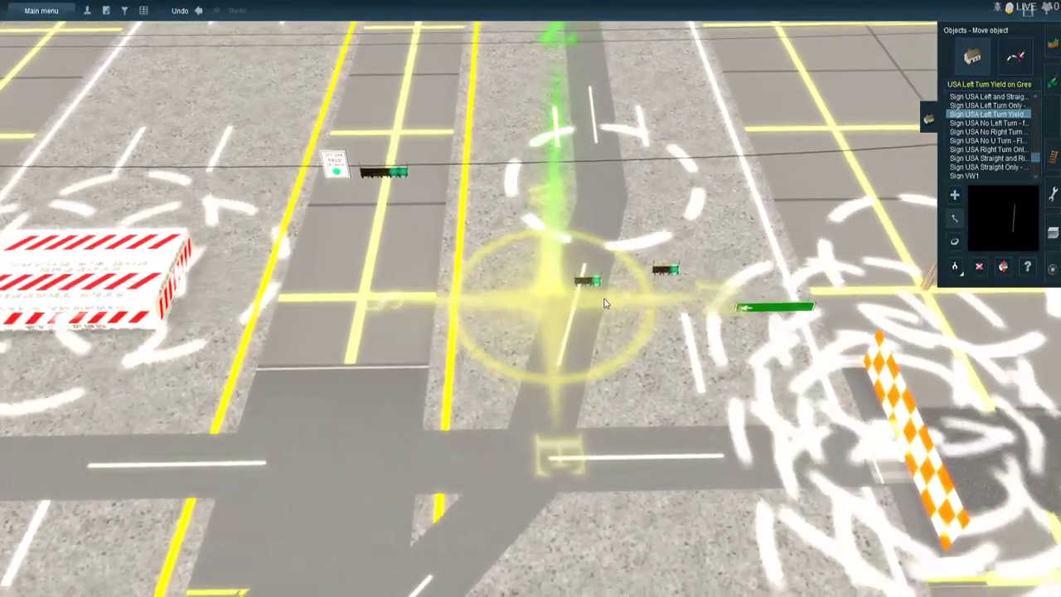
scroll(604, 255, "up", 5)
right_click(608, 260)
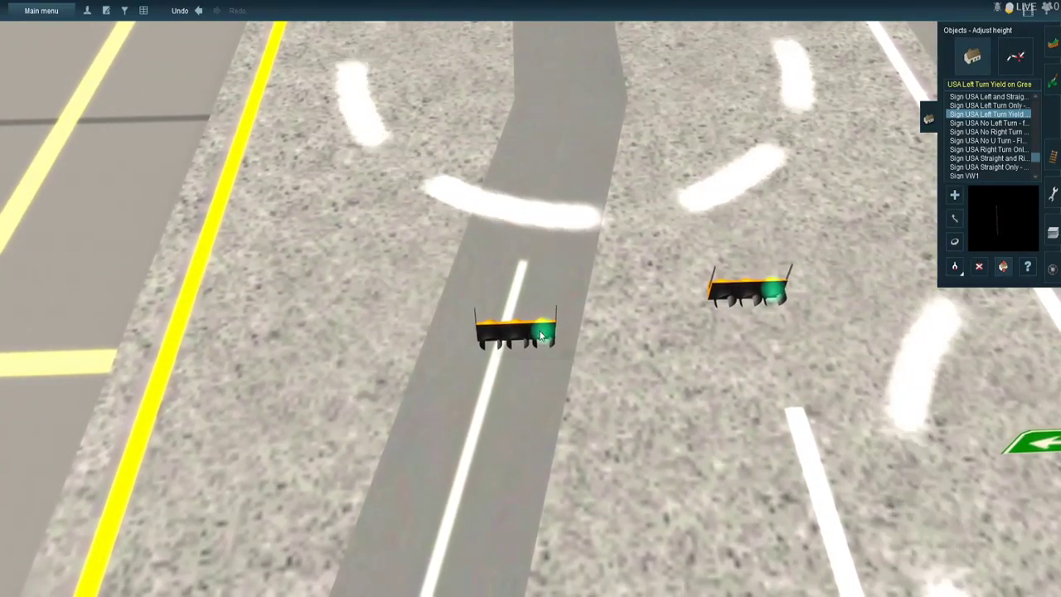
mouse_move(543, 305)
left_mouse_down()
mouse_move(539, 289)
mouse_move(547, 330)
mouse_move(538, 300)
left_mouse_up()
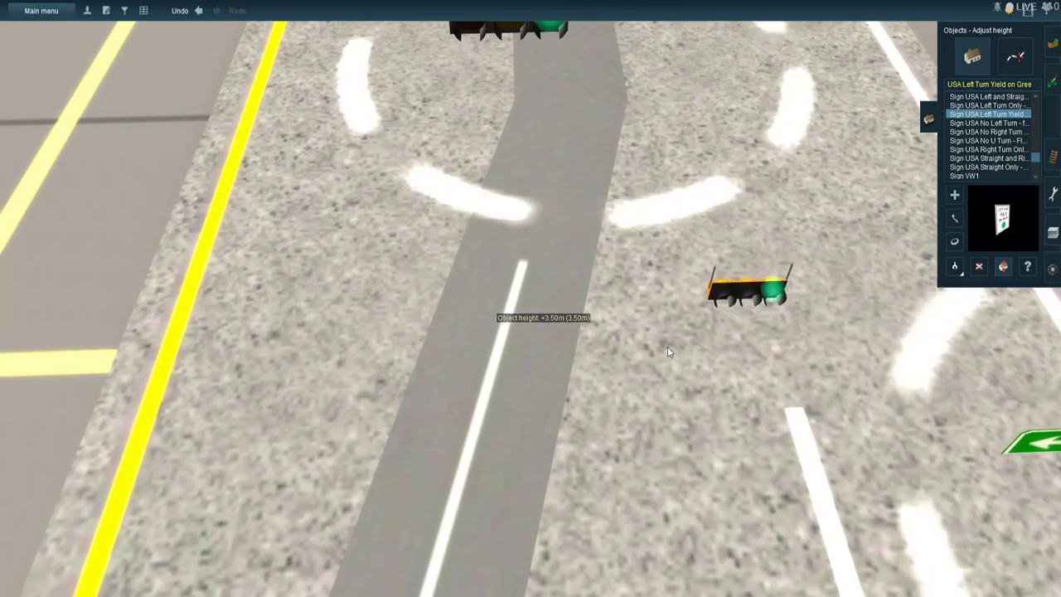
left_click_drag(750, 299, 738, 190)
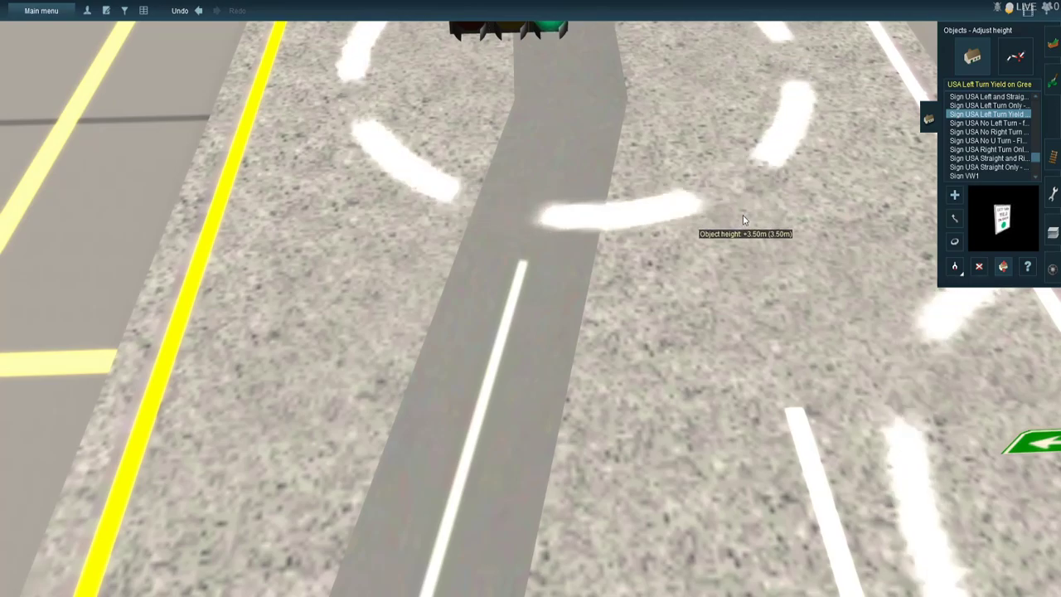
- Move the through signal nearest the median onto the overhead wire by the yellow line and lower it to 3.45 m
right_click_drag(722, 157, 468, 351)
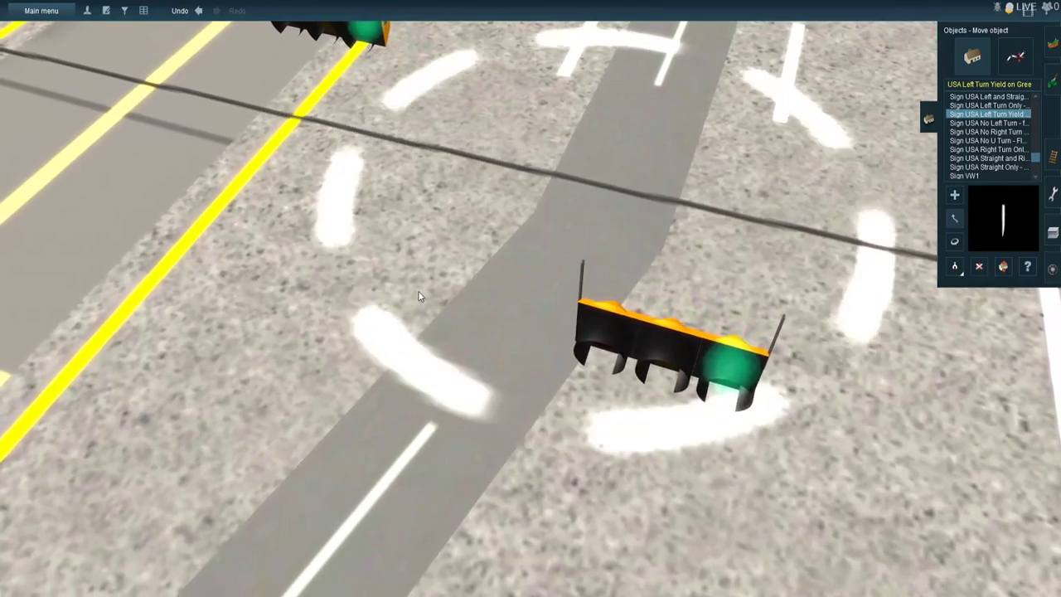
mouse_move(419, 292)
left_mouse_down()
mouse_move(379, 382)
mouse_move(387, 393)
left_mouse_up()
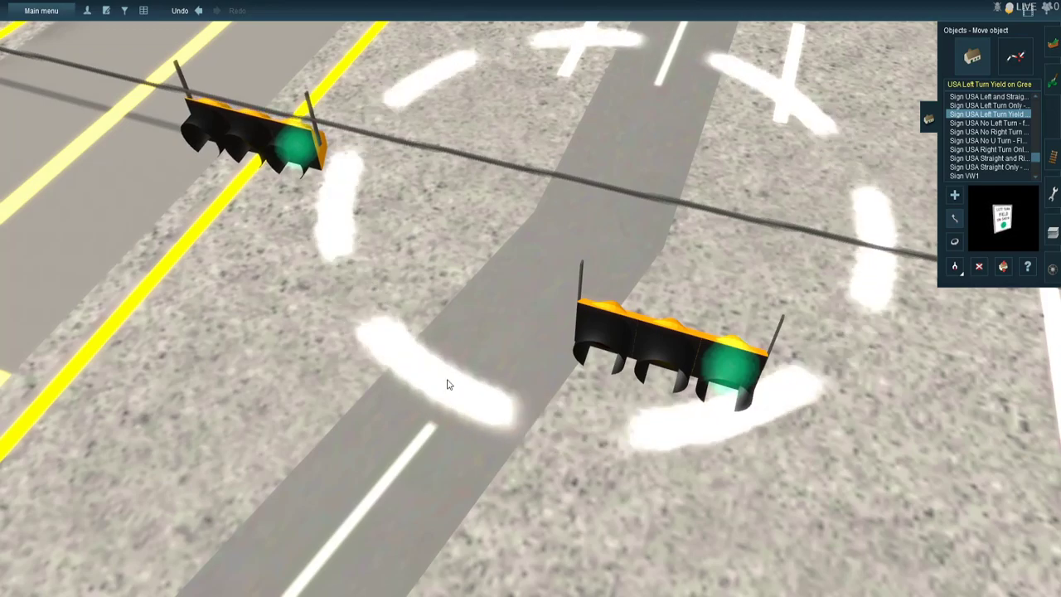
left_click(1002, 265)
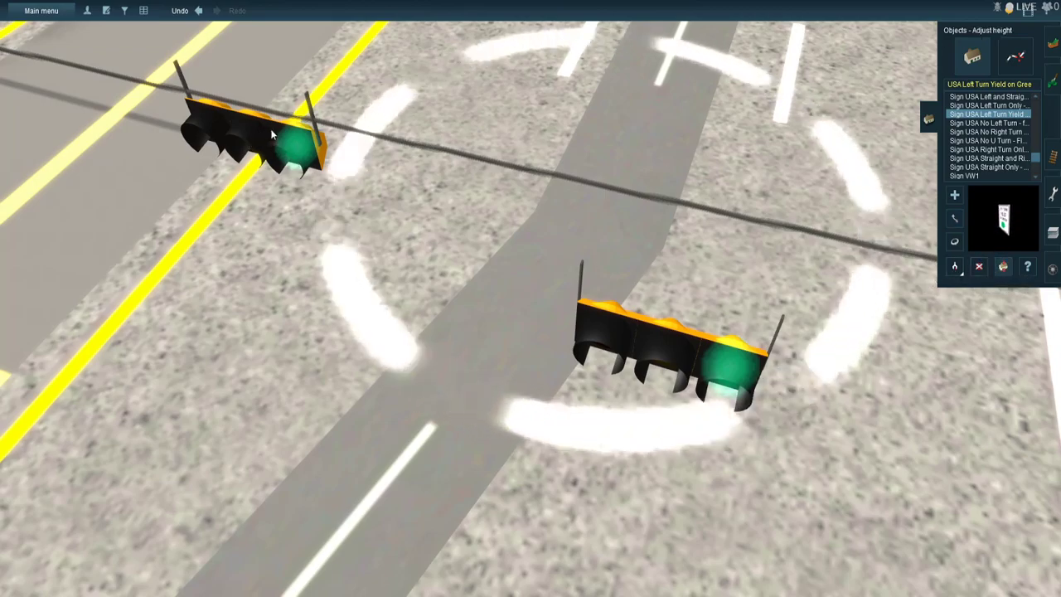
left_click_drag(274, 134, 273, 137)
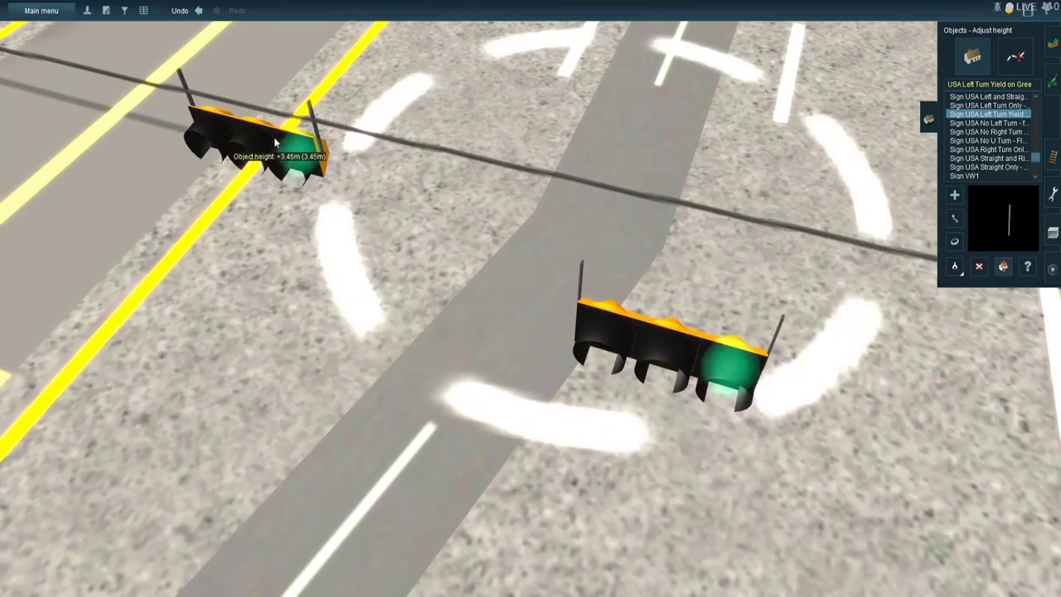
- Move the second through signal onto the overhead wire between the first through signal and the outer white edge line
left_click(954, 219)
left_click_drag(644, 330, 705, 315)
right_click(705, 315)
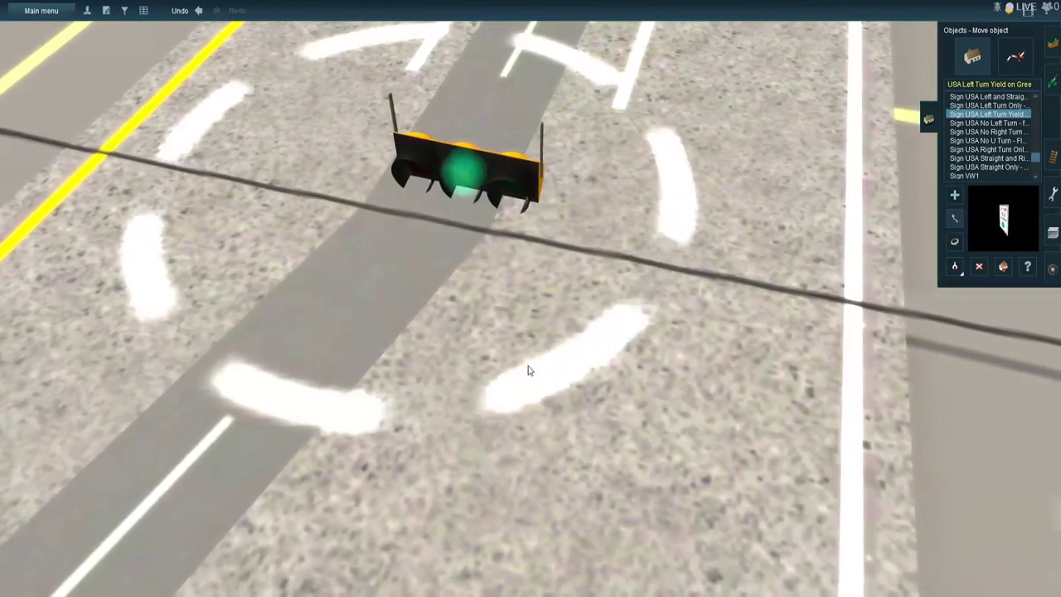
left_click_drag(544, 409, 543, 433)
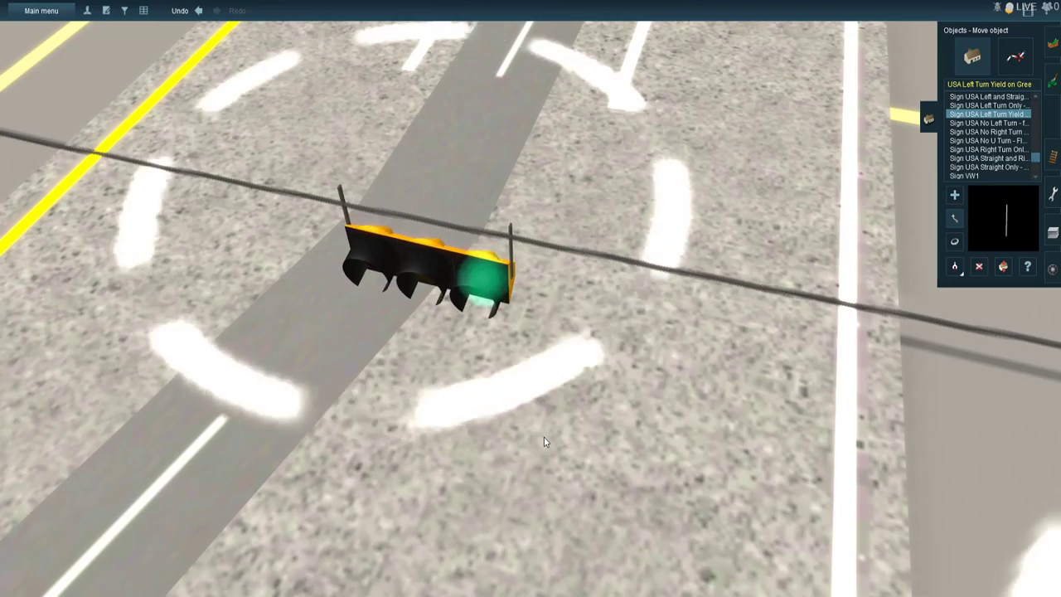
- Raise the opposite approach's green left-arrow street sign and move it onto the overhead wire between the through signals and the wooden pole
right_click(601, 362)
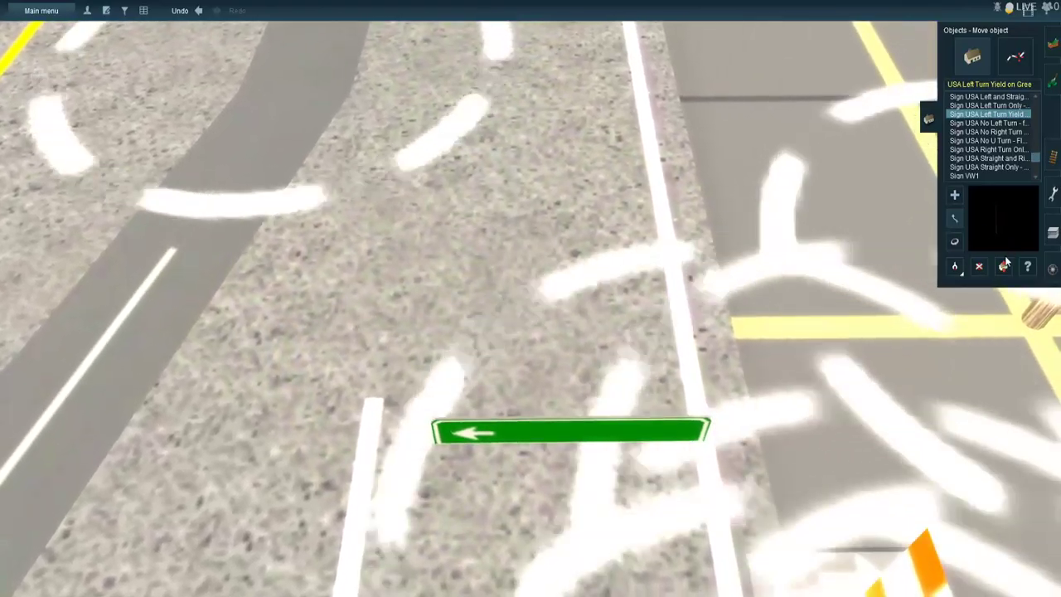
left_click(1004, 265)
left_click_drag(496, 438, 519, 384)
scroll(519, 353, "down", 5)
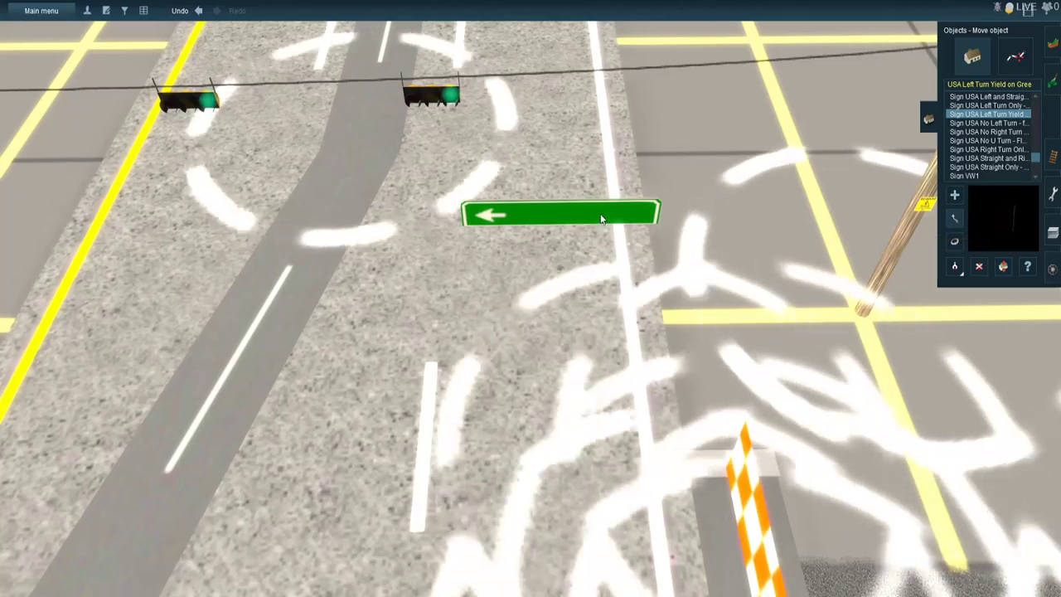
left_click(954, 218)
left_click_drag(602, 218, 709, 208)
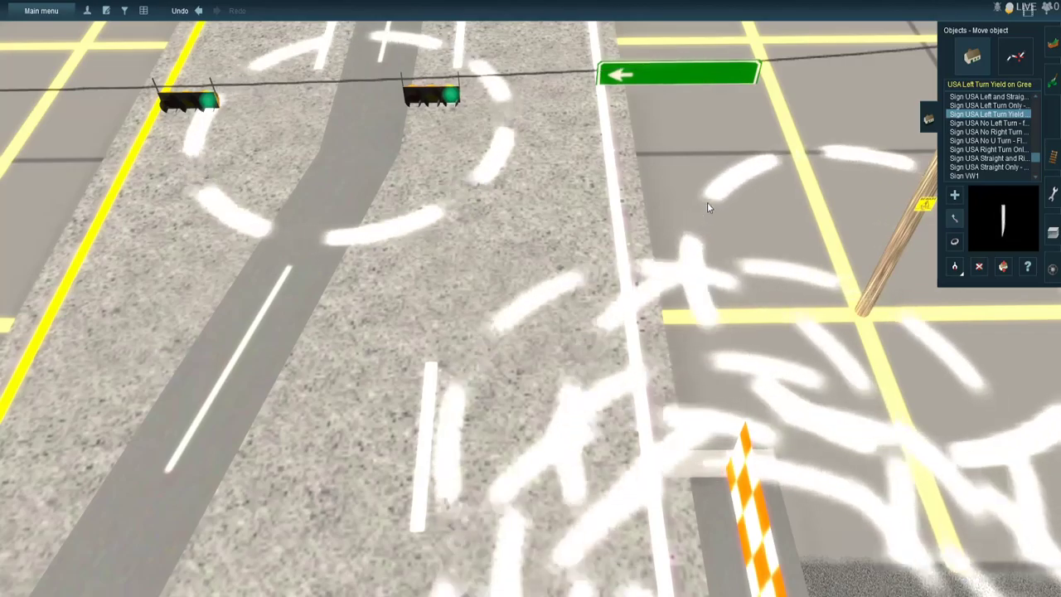
- Inspect the overhead signals and signs on all approaches of the intersection from several sides
key("Left")
key("Down")
key("Left")
key("Down")
scroll(558, 273, "down", 3)
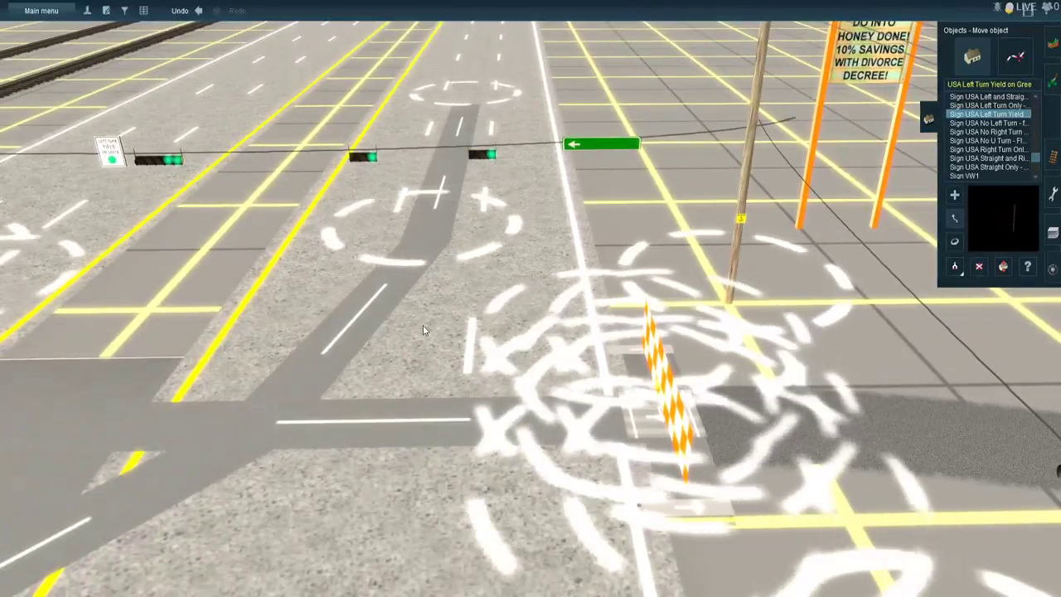
scroll(424, 330, "down", 2)
right_click(414, 309)
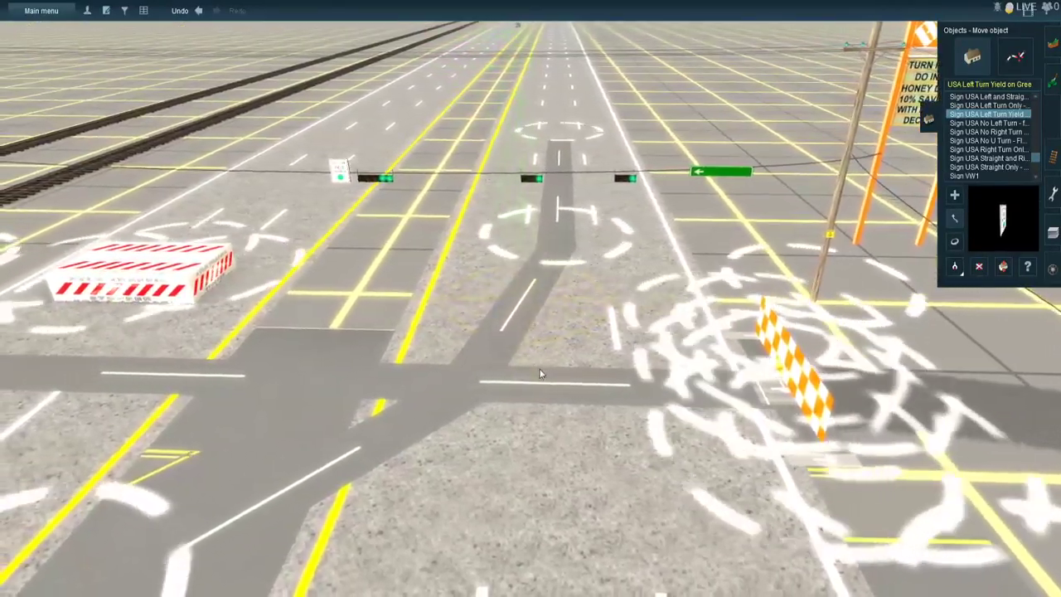
scroll(539, 373, "down", 3)
right_click(539, 372)
key("Up")
key("Right")
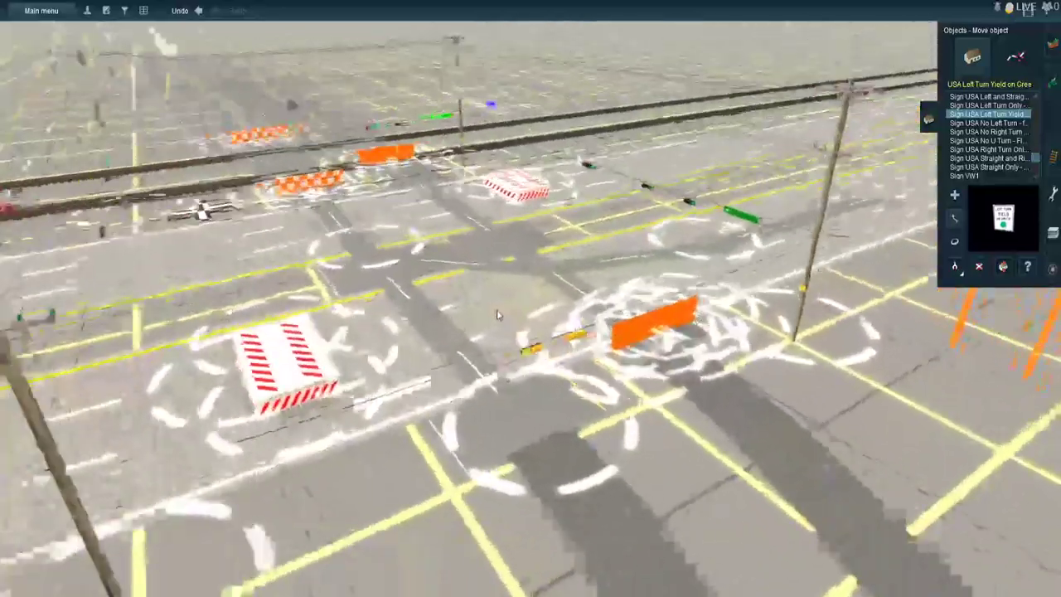
key("Down")
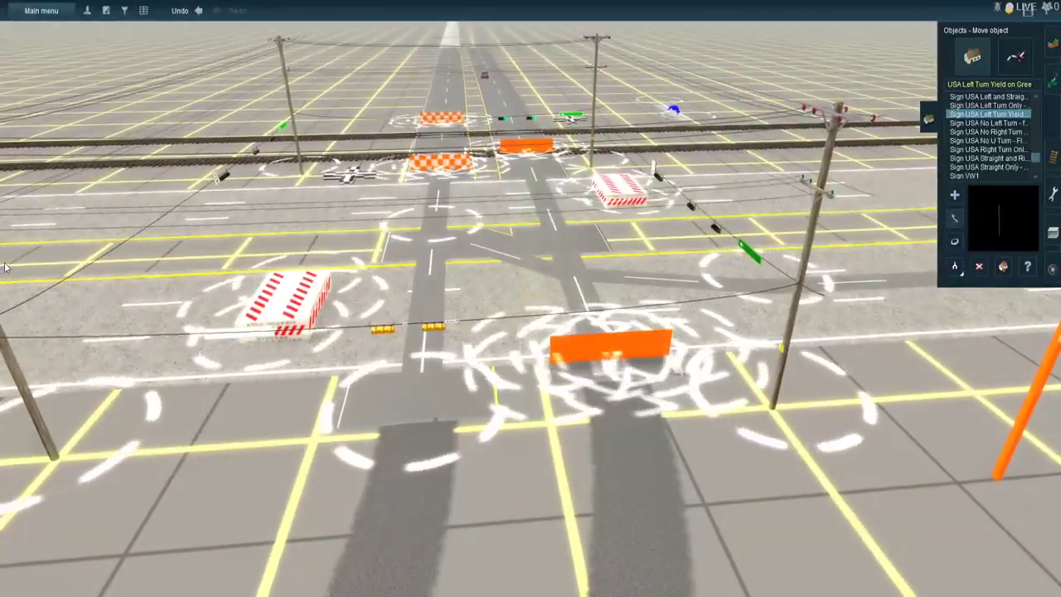
scroll(471, 227, "up", 1)
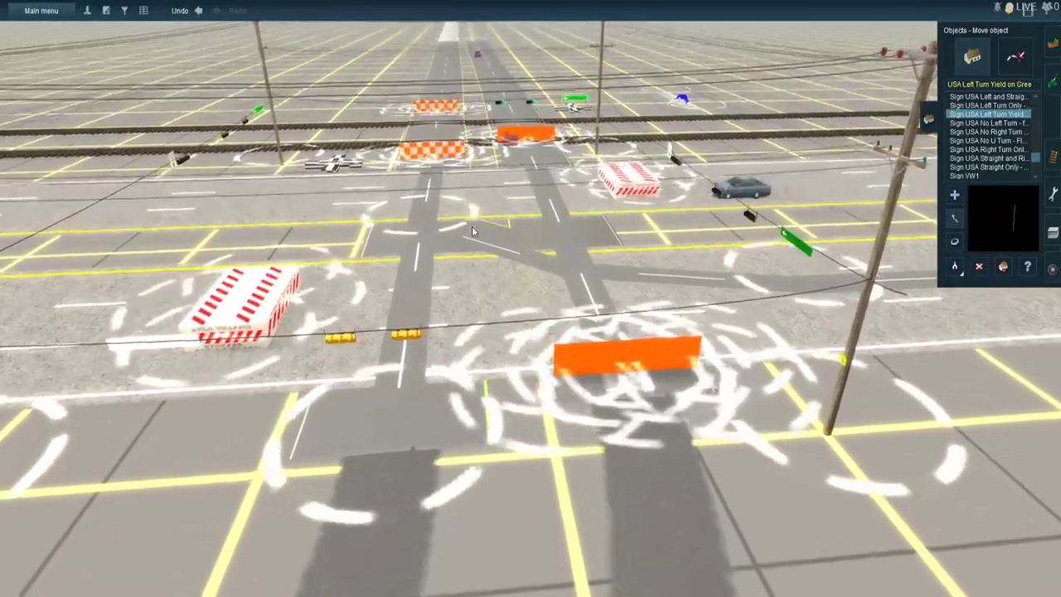
scroll(472, 225, "up", 2)
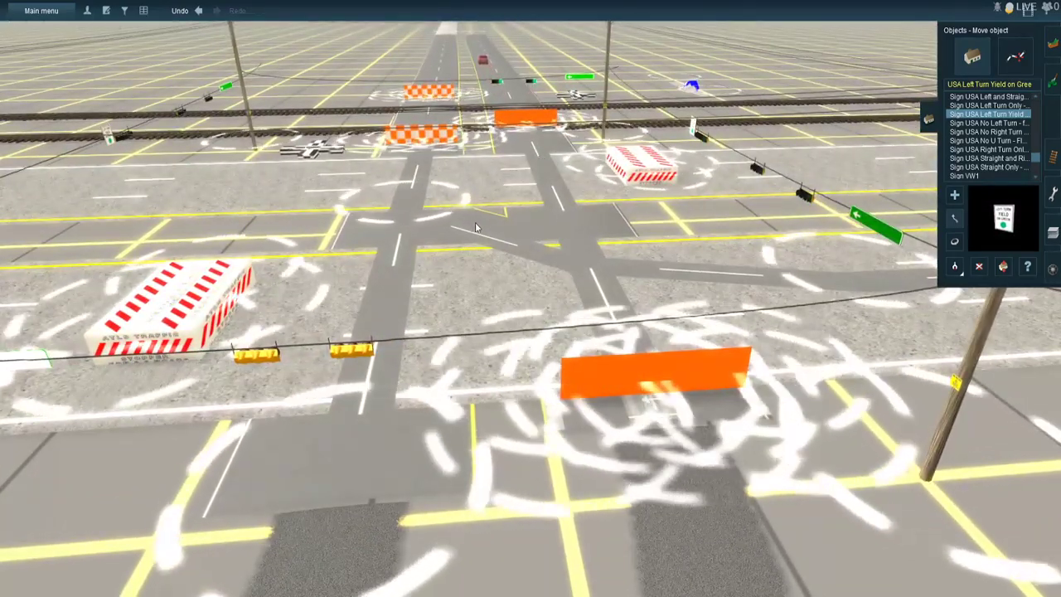
key("Right")
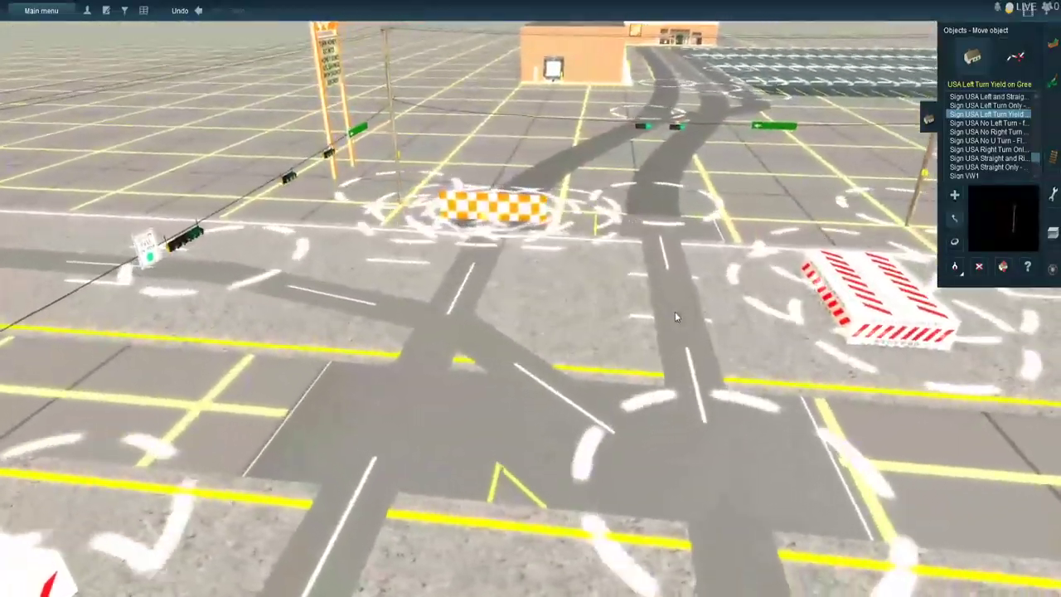
right_click(579, 342)
right_click_drag(579, 343, 534, 346)
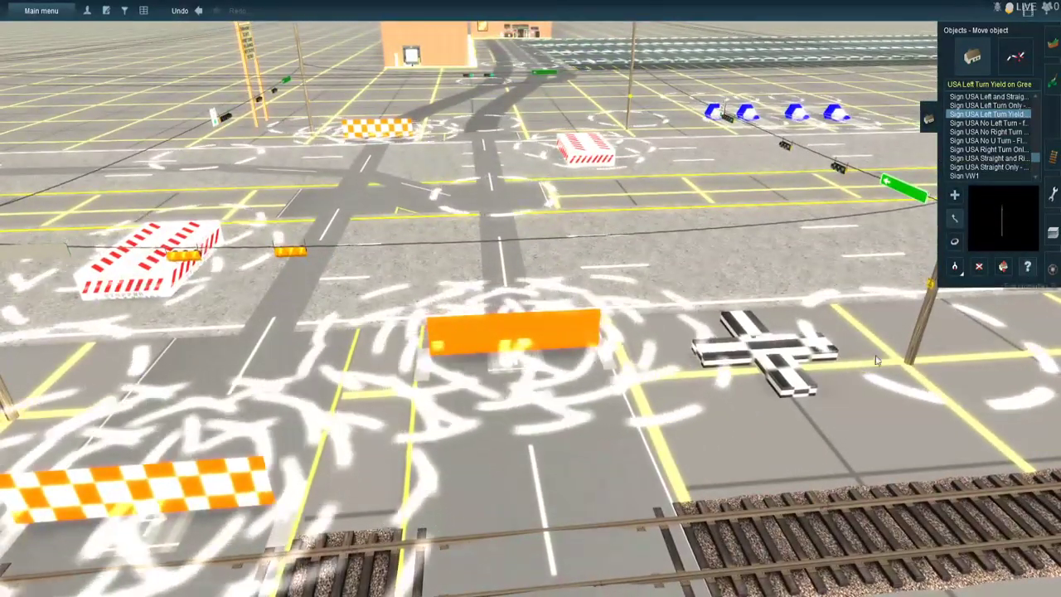
- Open the properties of the ATLS controller beside the tracks and name it "Gladebrook Dr & FM 1960/Cypress Creek Pkwy CH 57"
left_click(1027, 266)
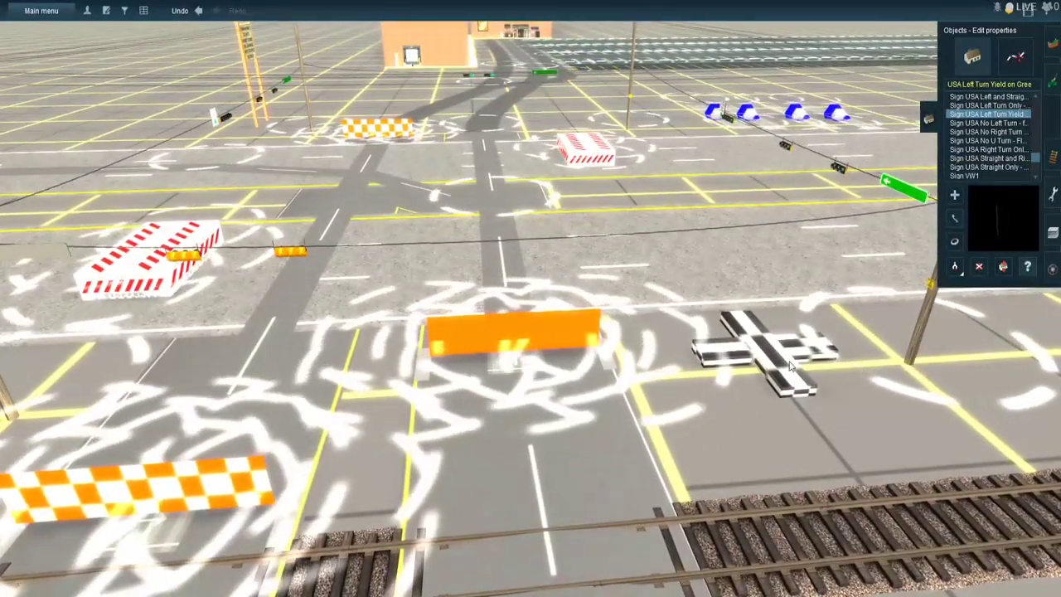
left_click(790, 365)
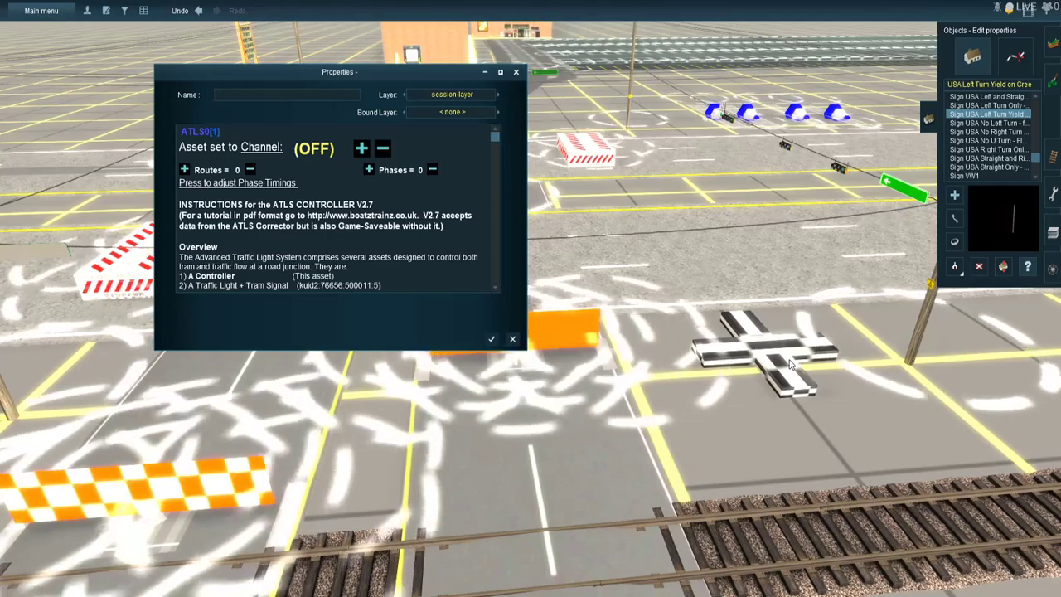
type("Gladeb")
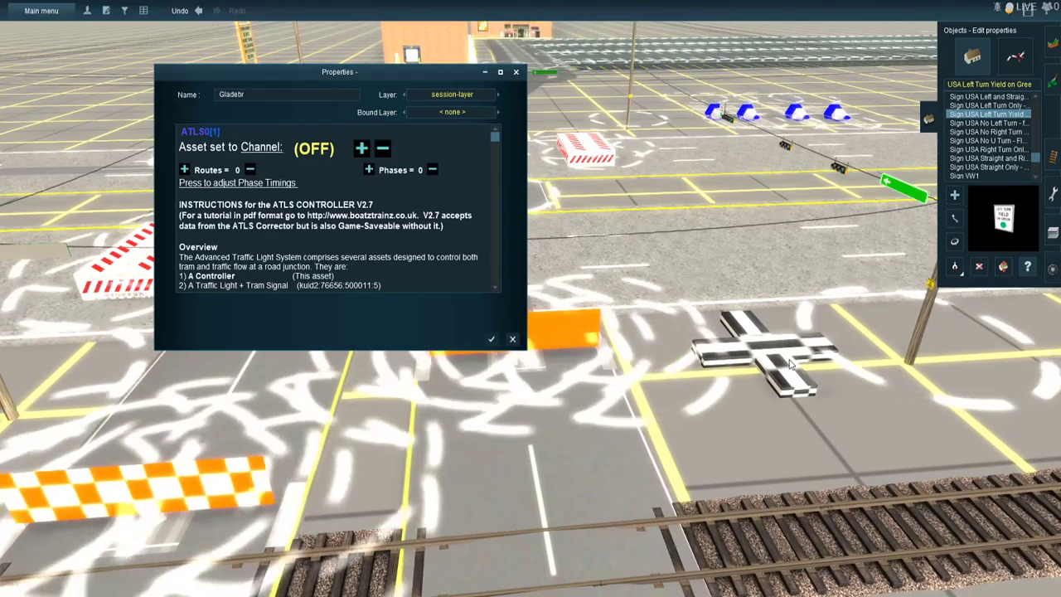
type("r")
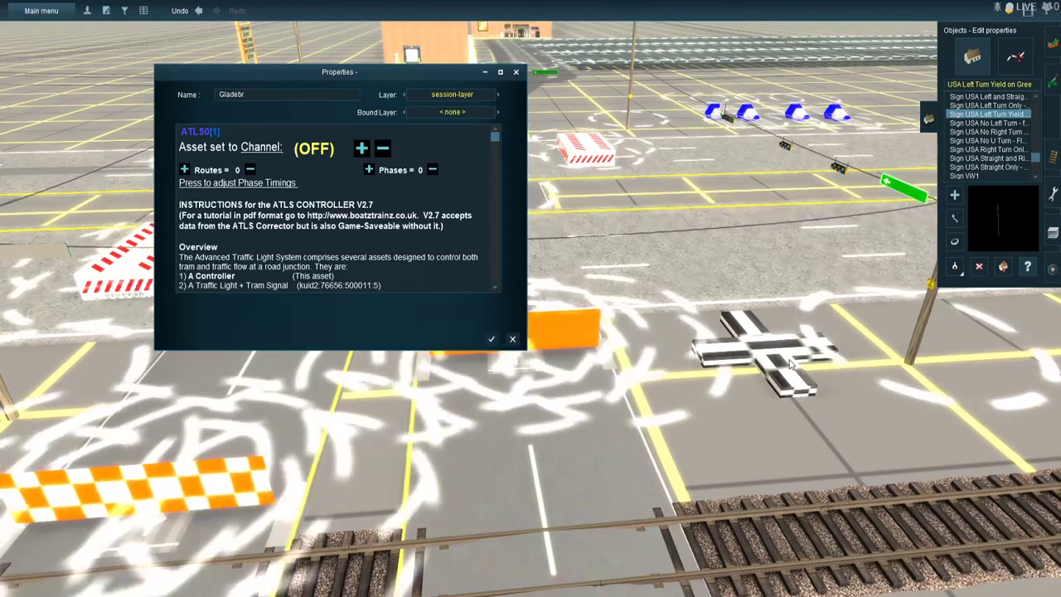
type("ook")
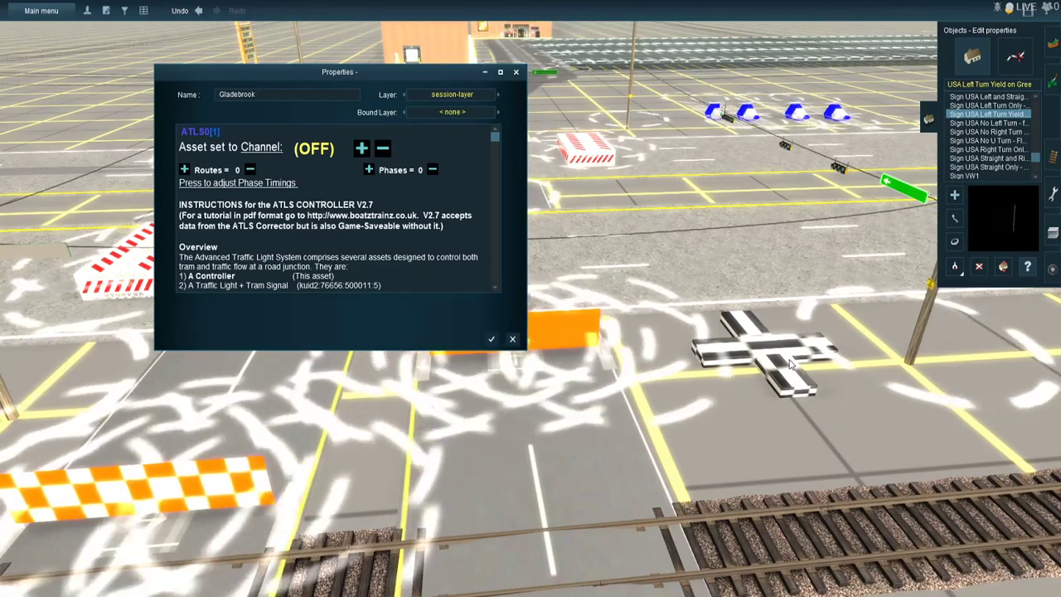
type(" Dr &")
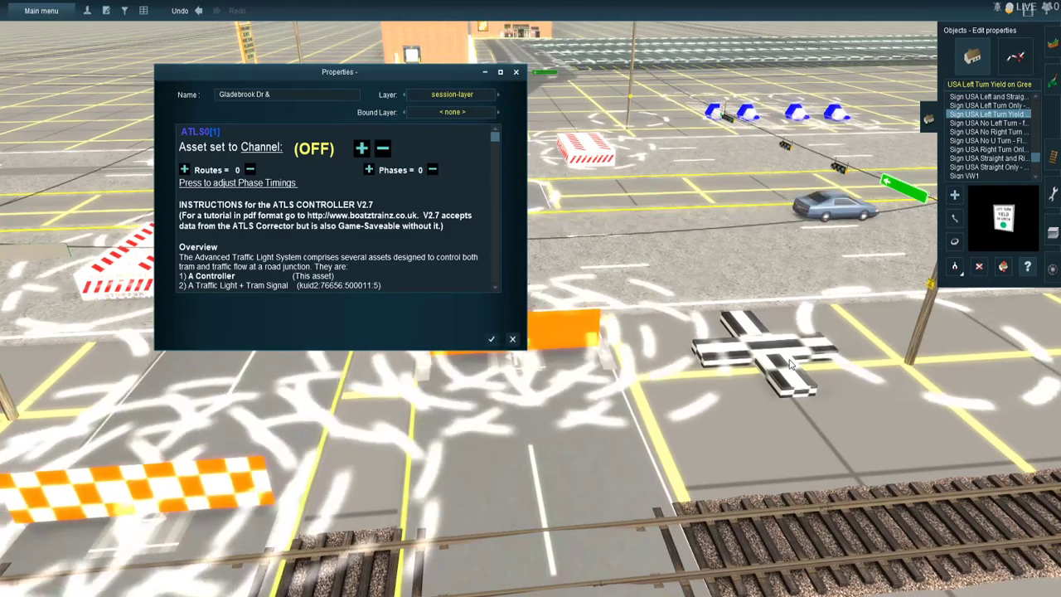
type(" FM 1960/")
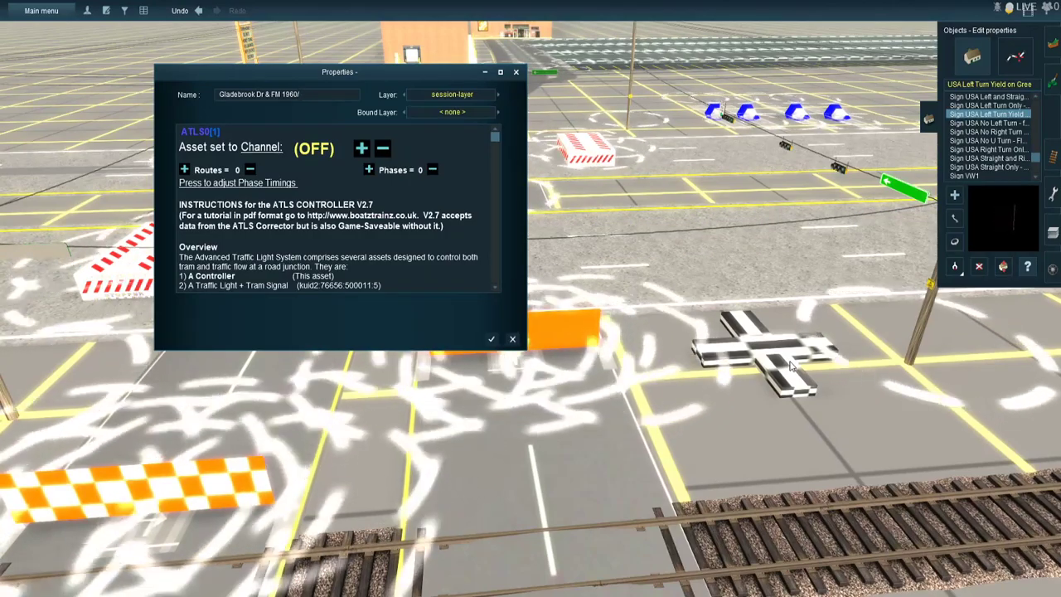
type("press Cree")
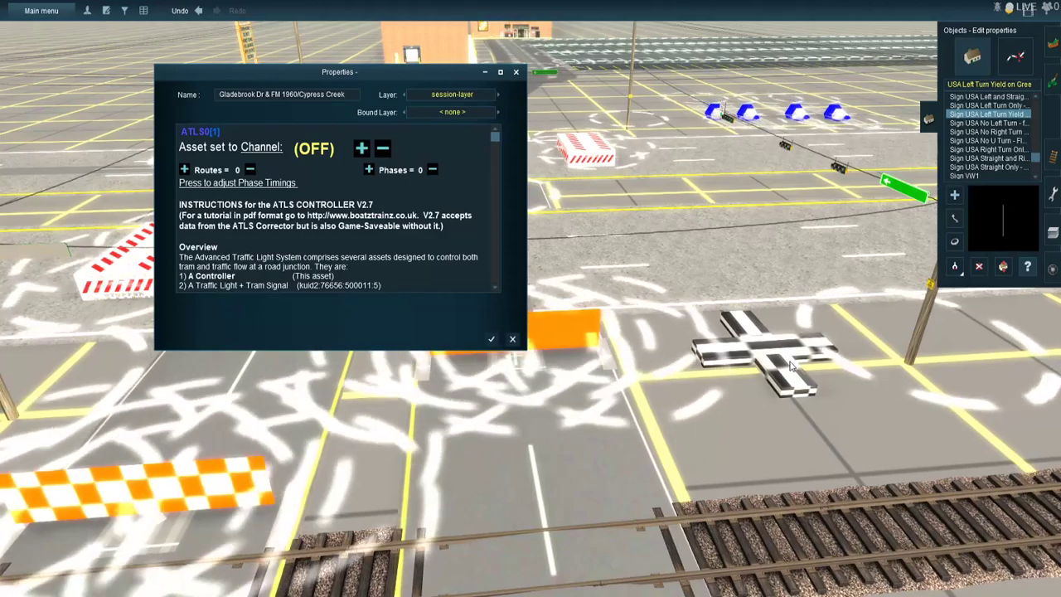
type("k P")
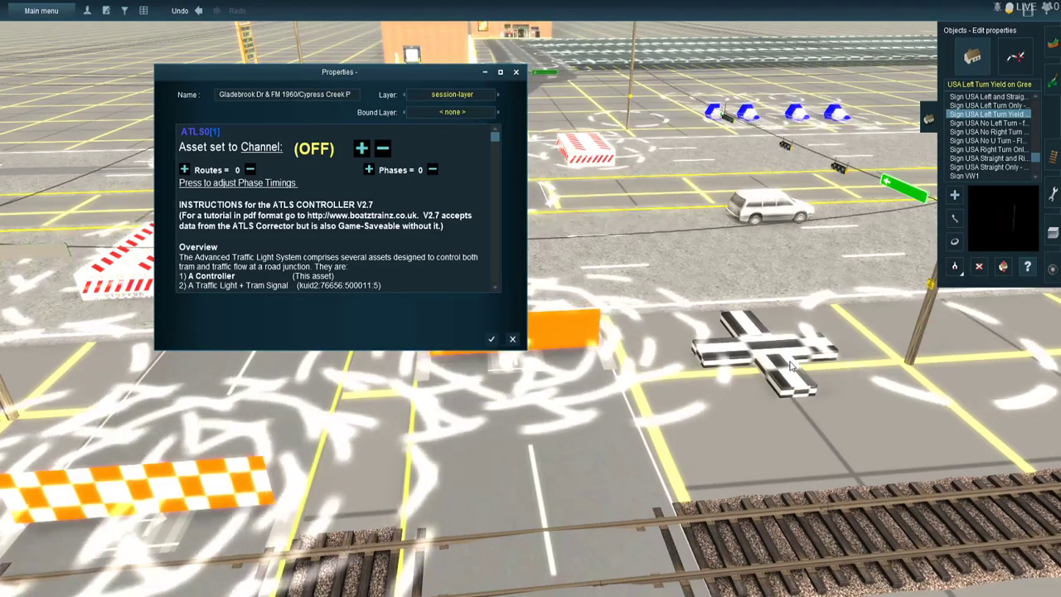
type("kwy")
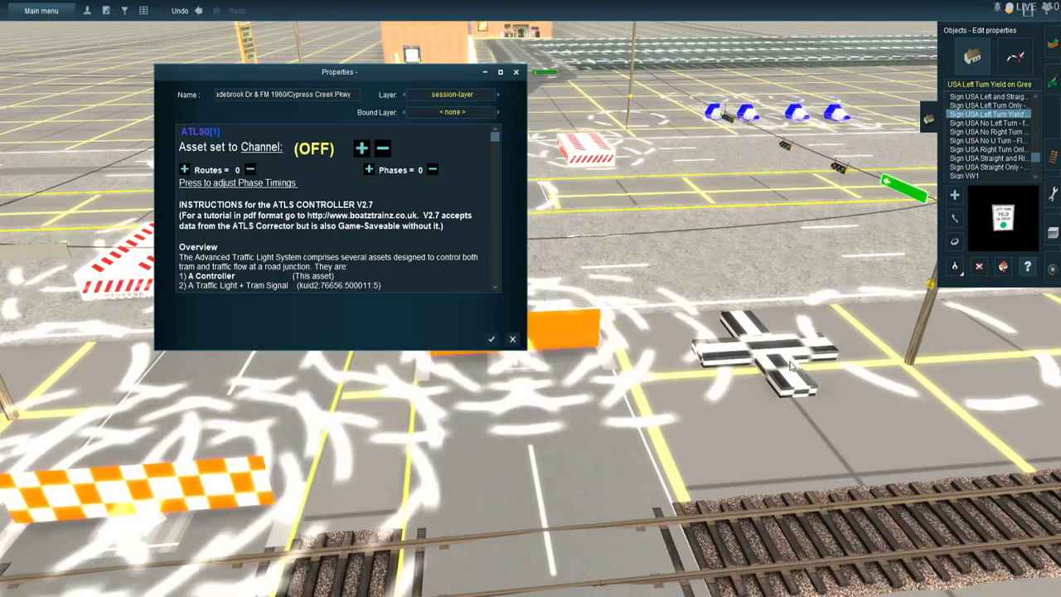
type(" CH")
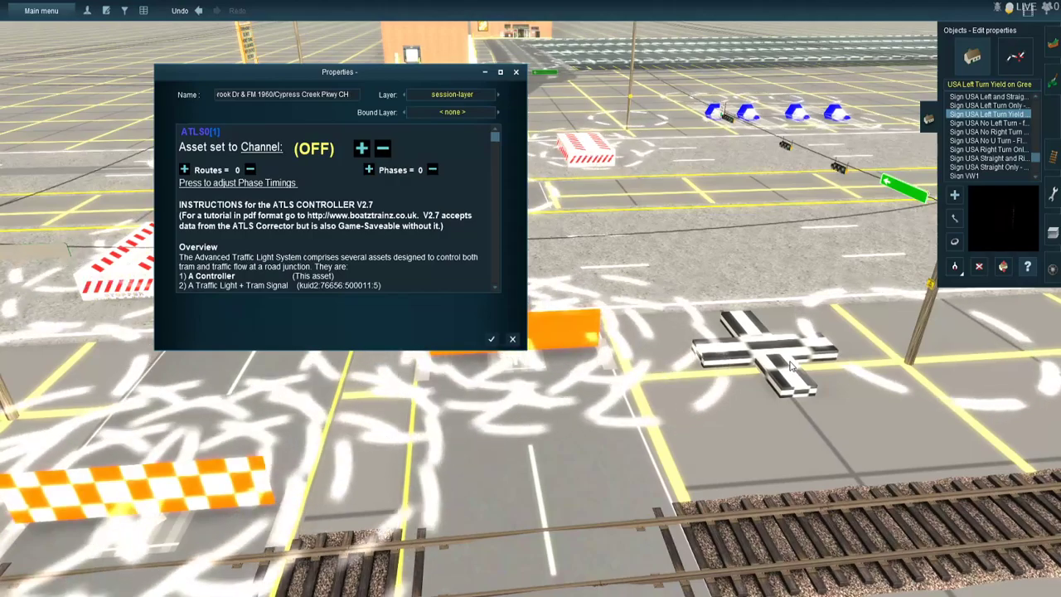
type(" 57")
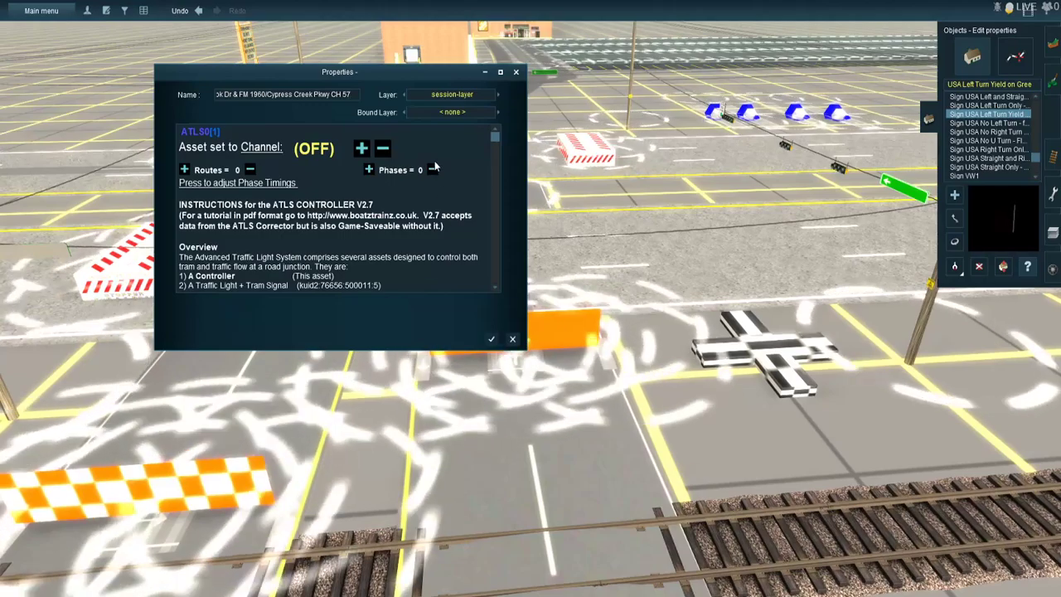
- Set the controller to channel 57 with 5 routes and 3 phases
left_click(362, 148)
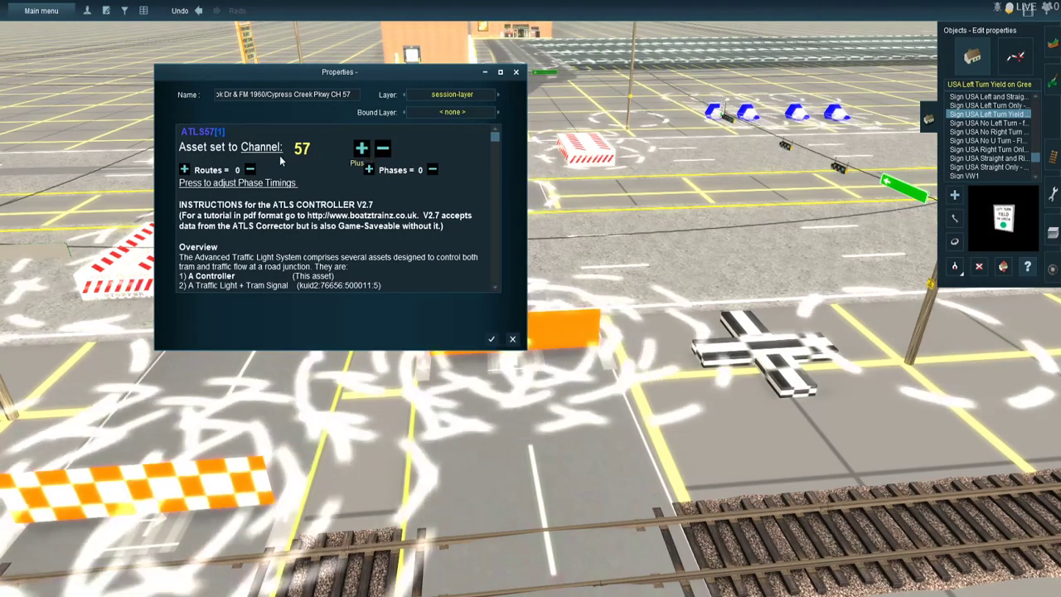
left_click(185, 170)
left_click(185, 170)
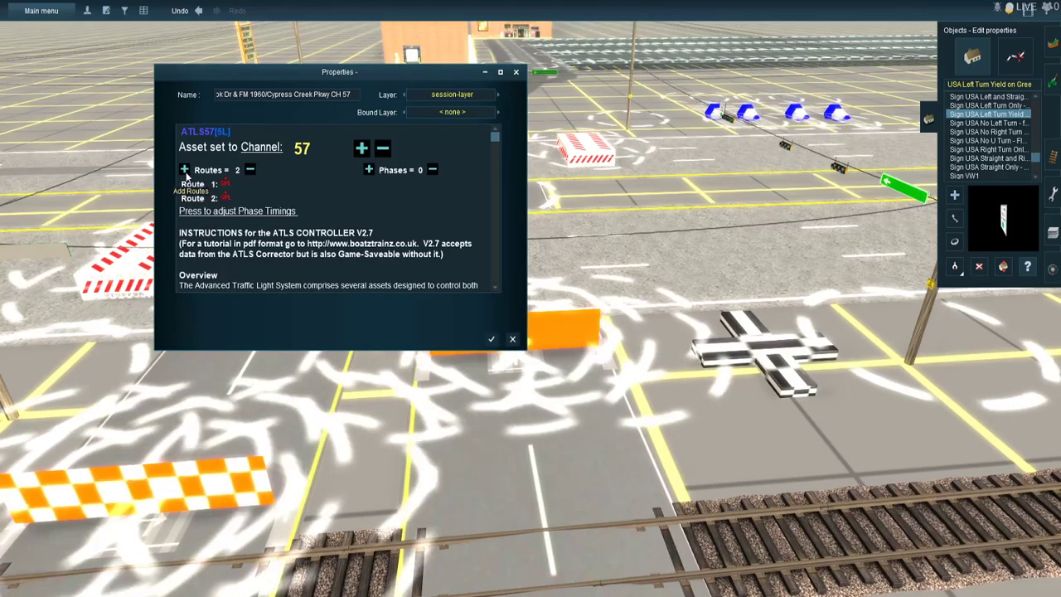
left_click(185, 170)
left_click(185, 170)
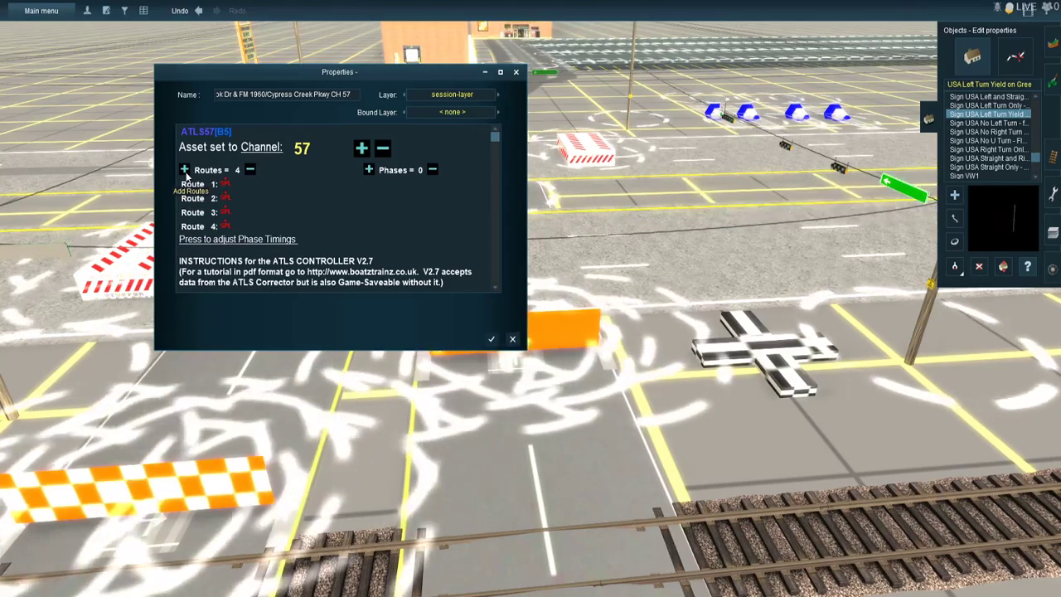
left_click(185, 170)
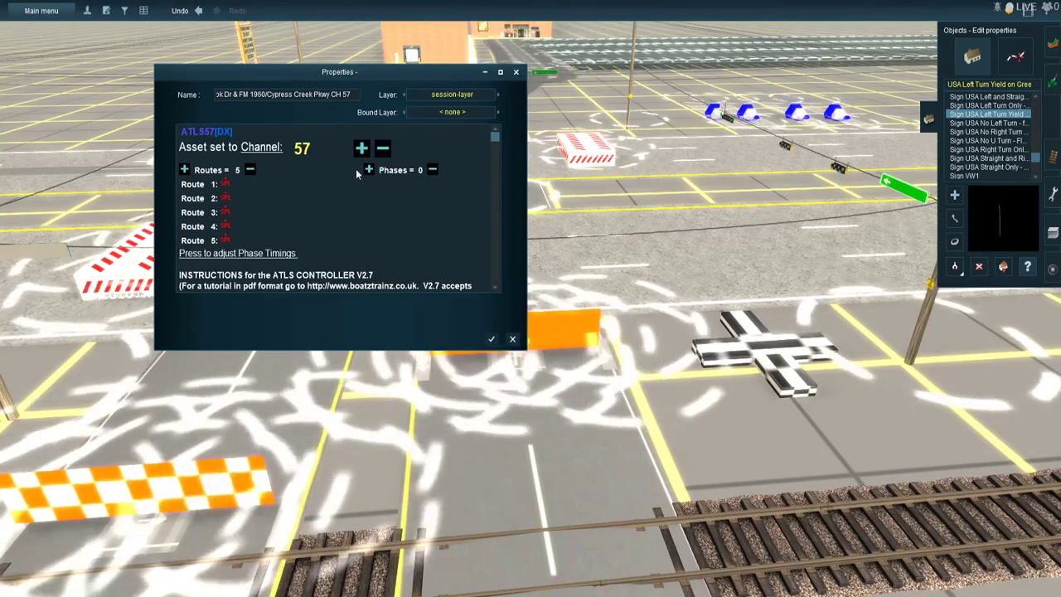
left_click(371, 170)
left_click(371, 170)
left_click(372, 170)
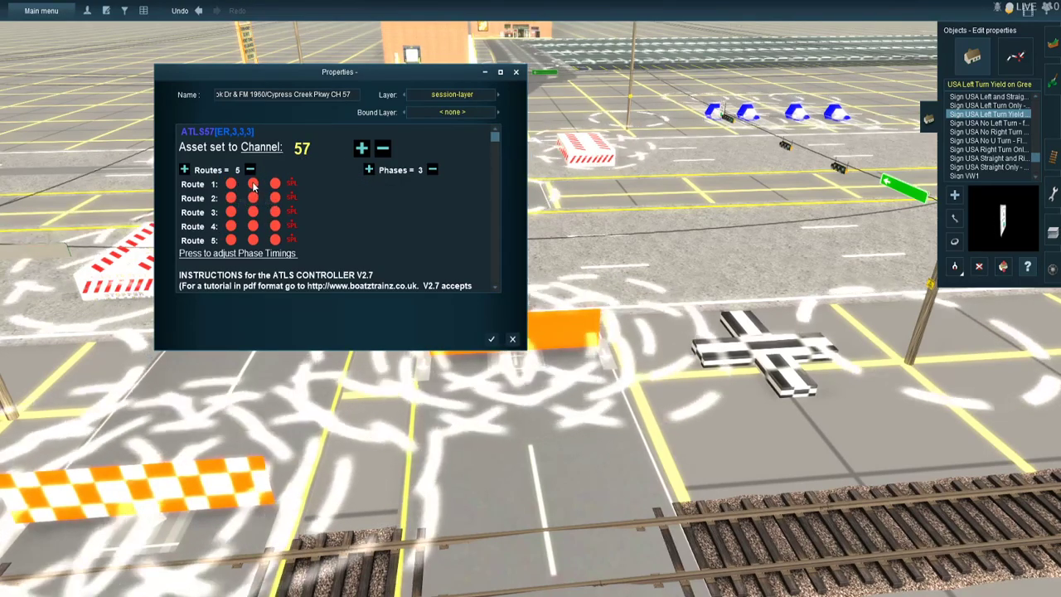
- Give route 1 green in phase 2, route 2 green in phase 3 and route 3 green in phase 1, keeping 3 phases
left_click(252, 182)
left_click(274, 197)
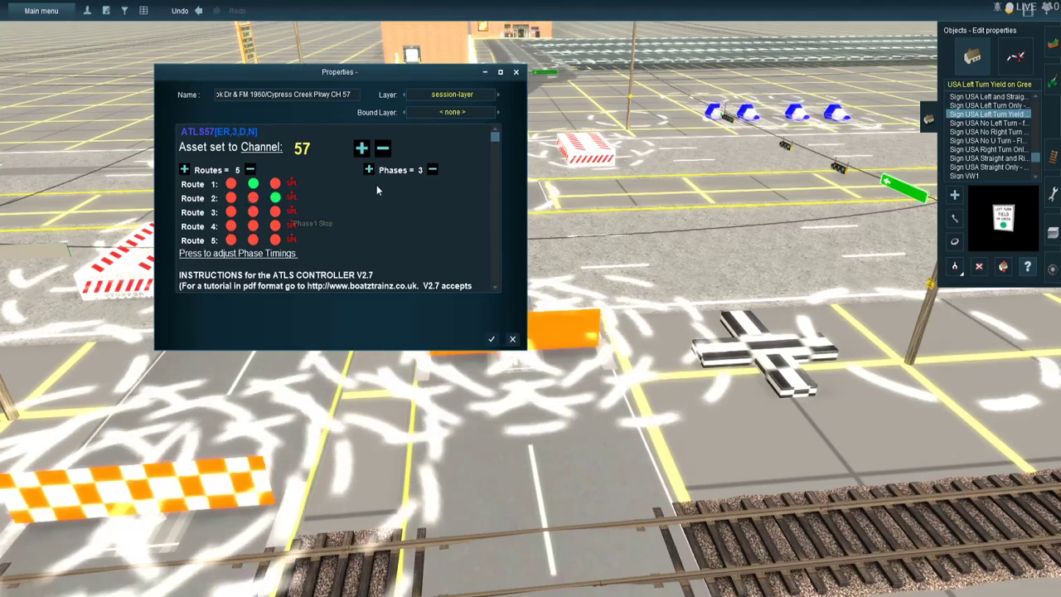
left_click(369, 170)
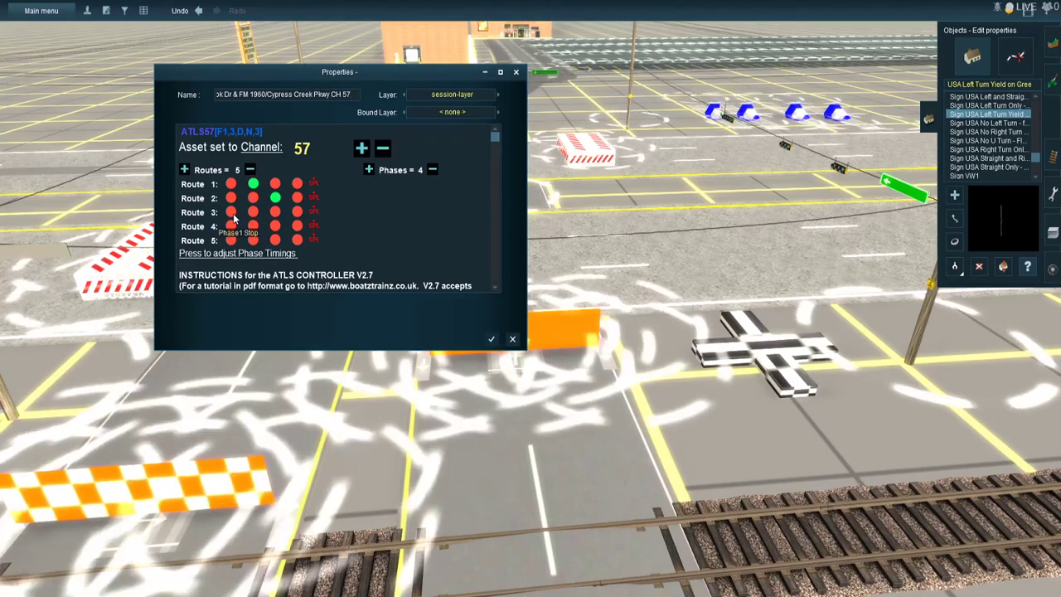
left_click(231, 211)
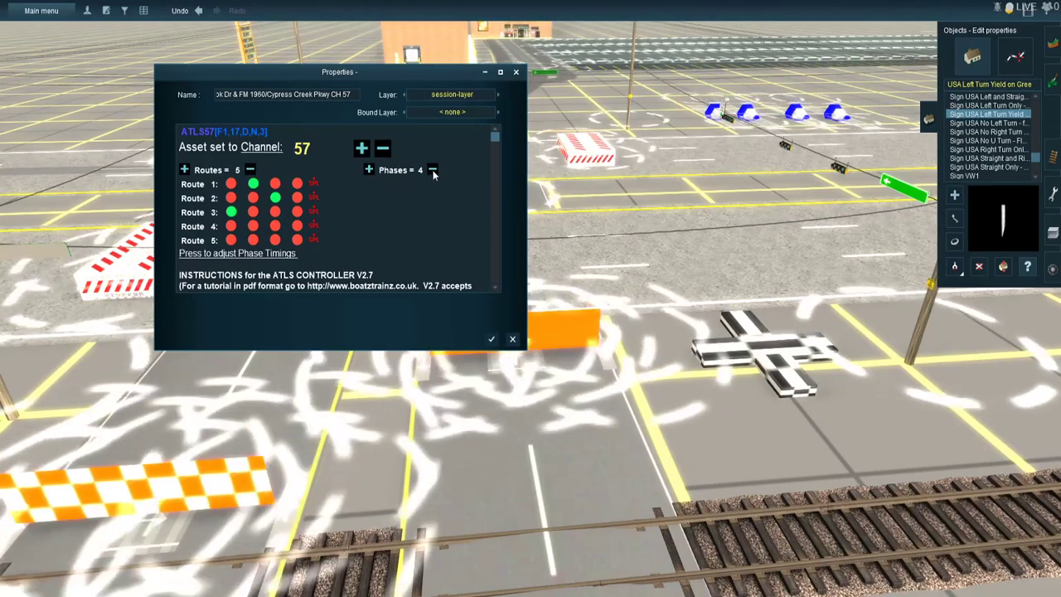
left_click(433, 170)
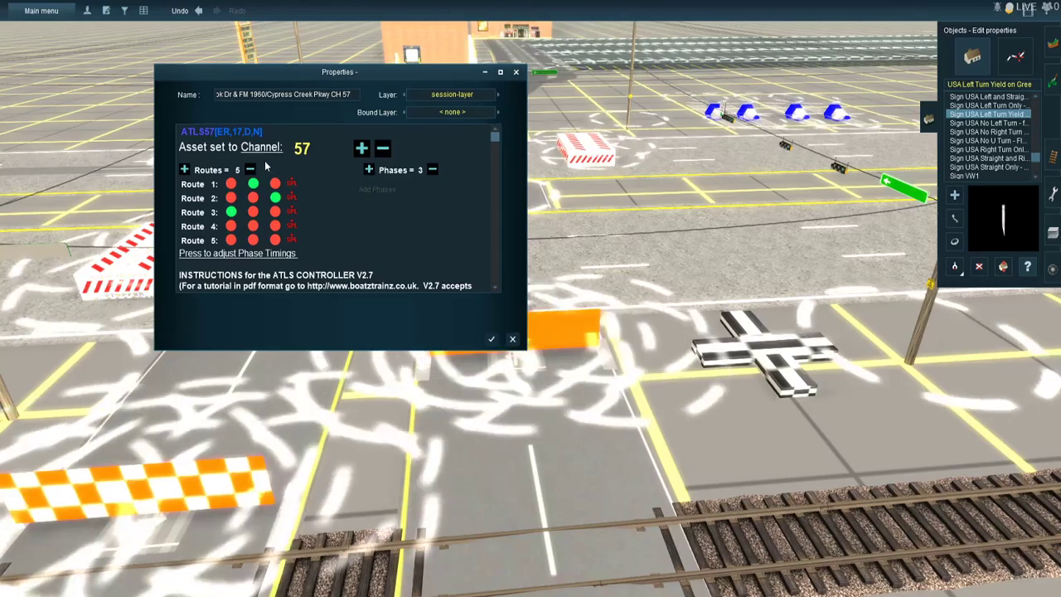
- Change the controller to 4 routes and 4 phases, and give route 4 green in phase 3 only
left_click(251, 169)
left_click(253, 226)
left_click(297, 225)
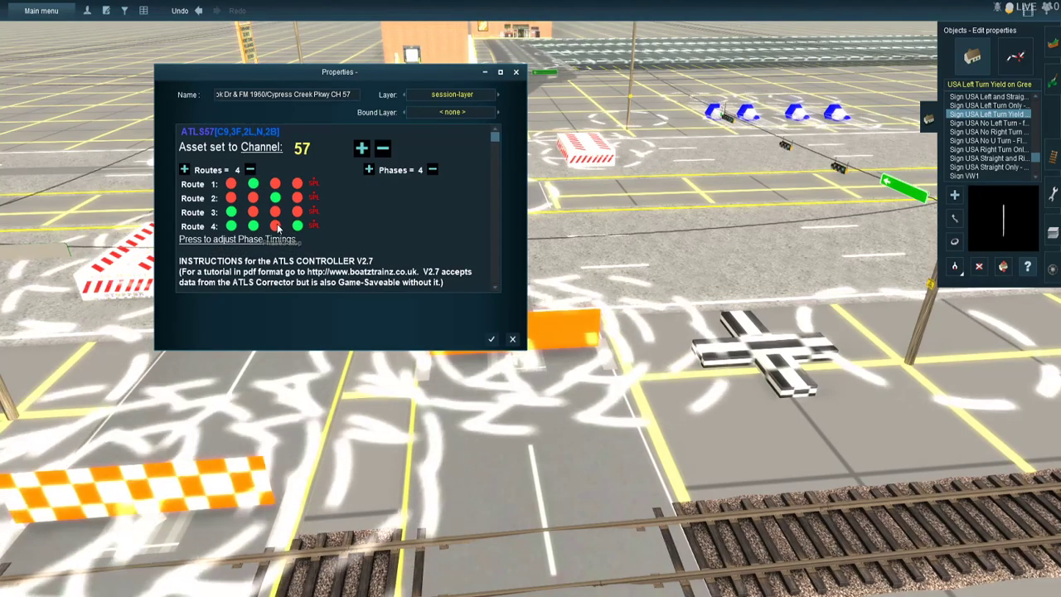
left_click(276, 225)
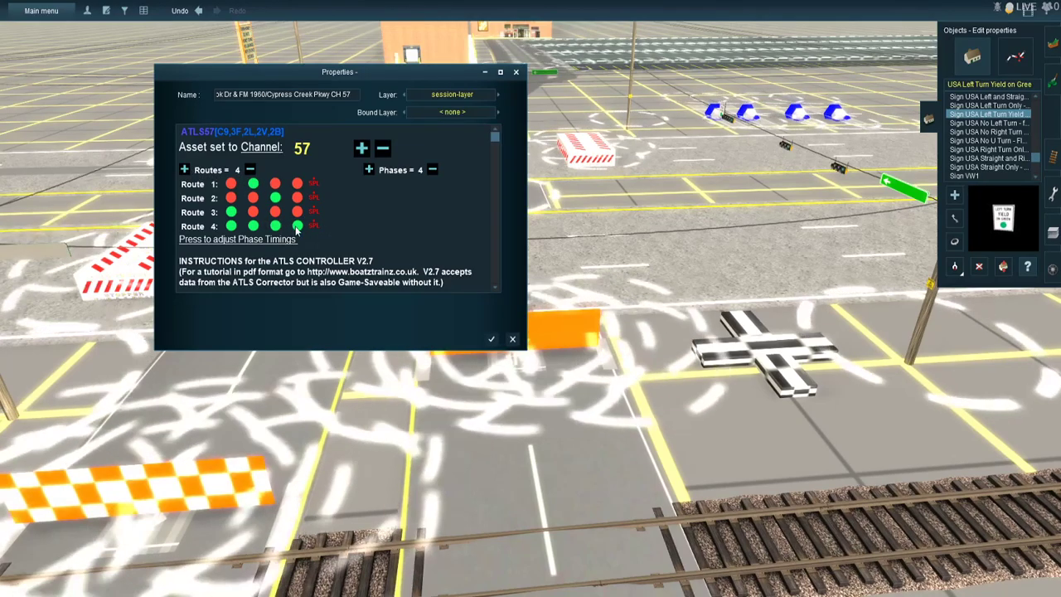
left_click(297, 225)
left_click(253, 225)
left_click(232, 227)
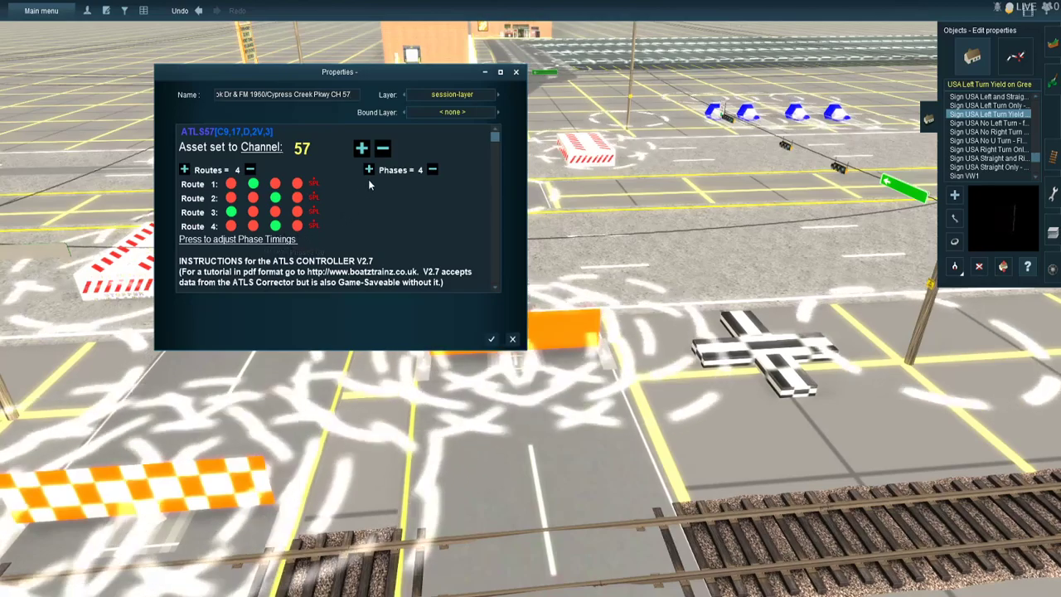
- Increase the phases to 6 and add a fifth route with green in all six phases
left_click(369, 170)
left_click(369, 170)
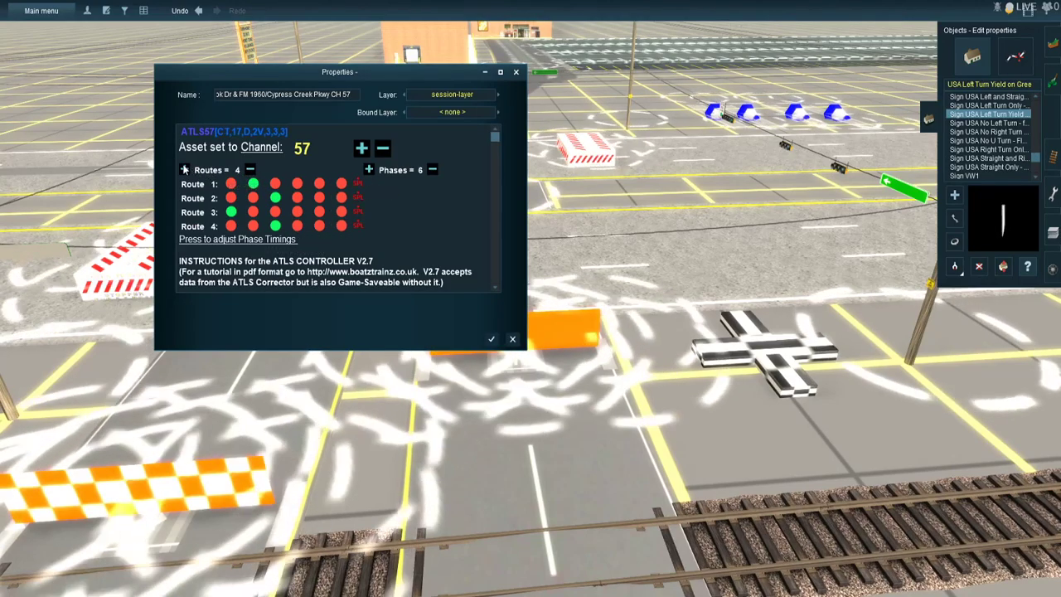
left_click(184, 169)
left_click(232, 241)
left_click(253, 241)
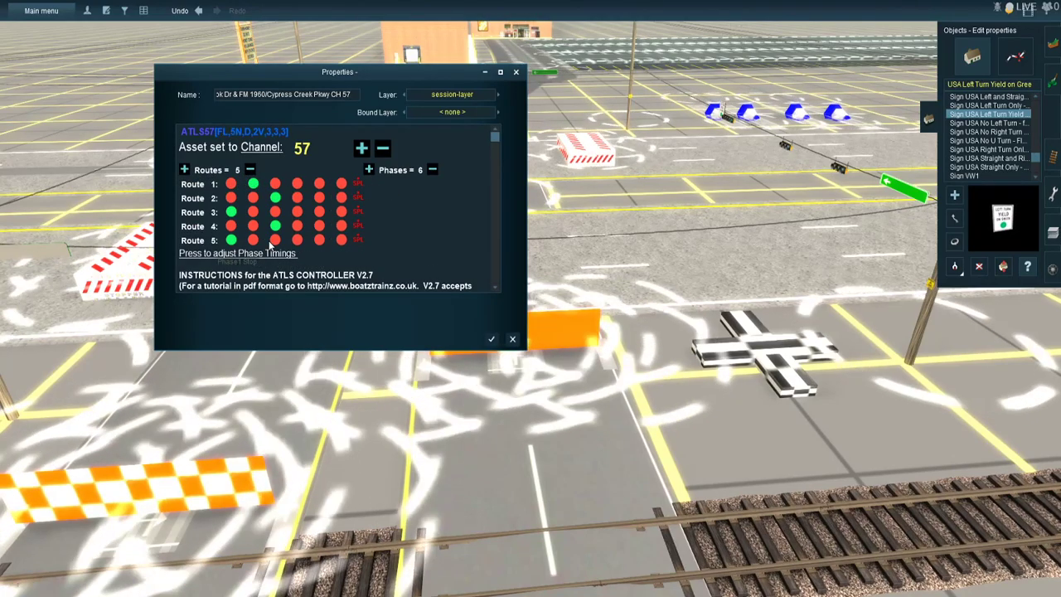
left_click(275, 240)
left_click(297, 240)
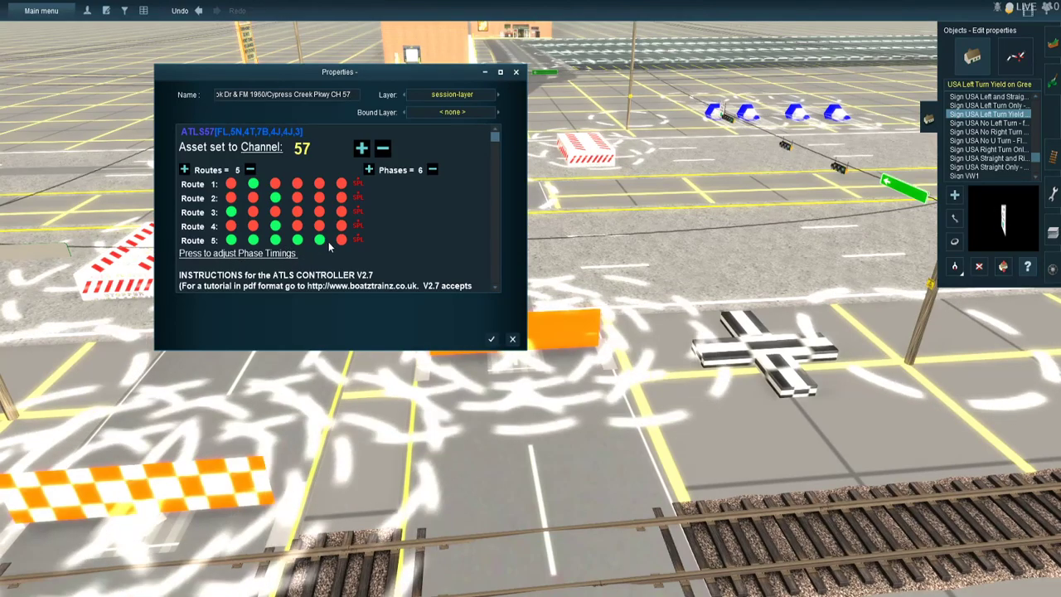
left_click(339, 240)
left_click(320, 240)
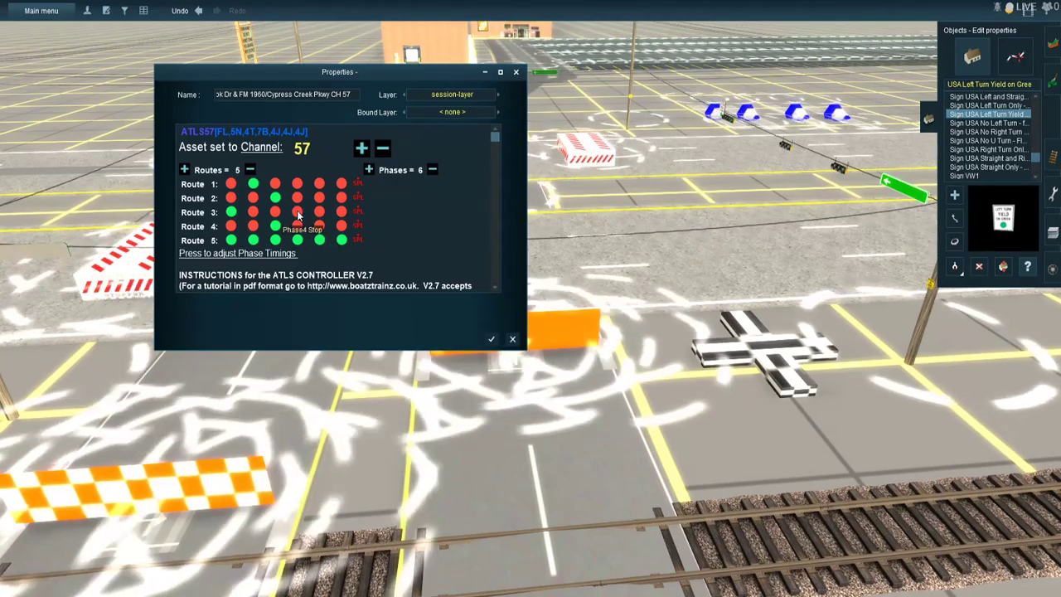
- Give route 3 green in phase 4, route 2 green in phases 5 and 6, and route 4 green in phase 6
left_click(298, 213)
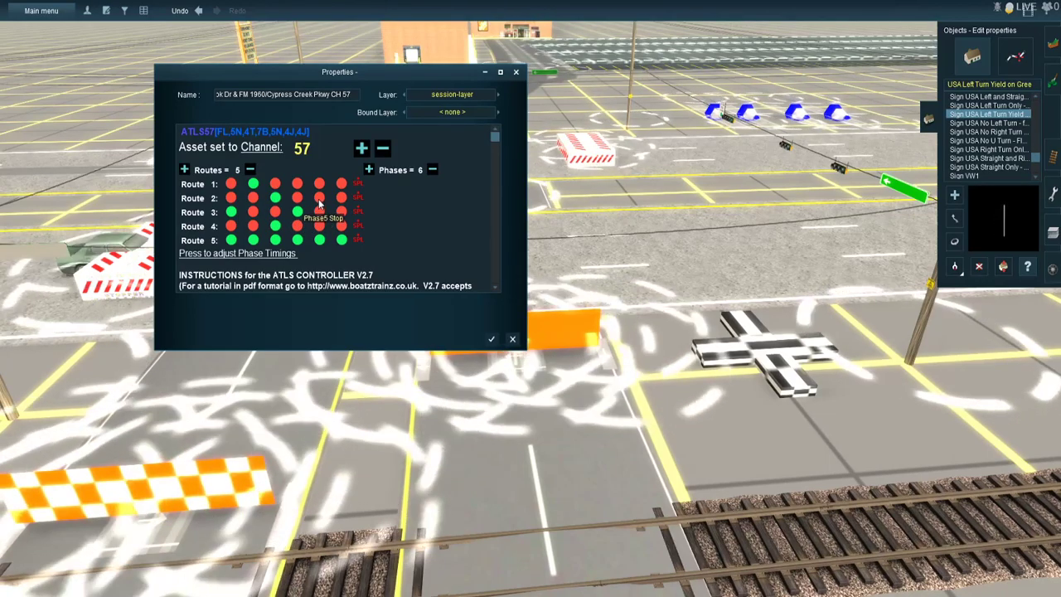
left_click(319, 199)
left_click(340, 198)
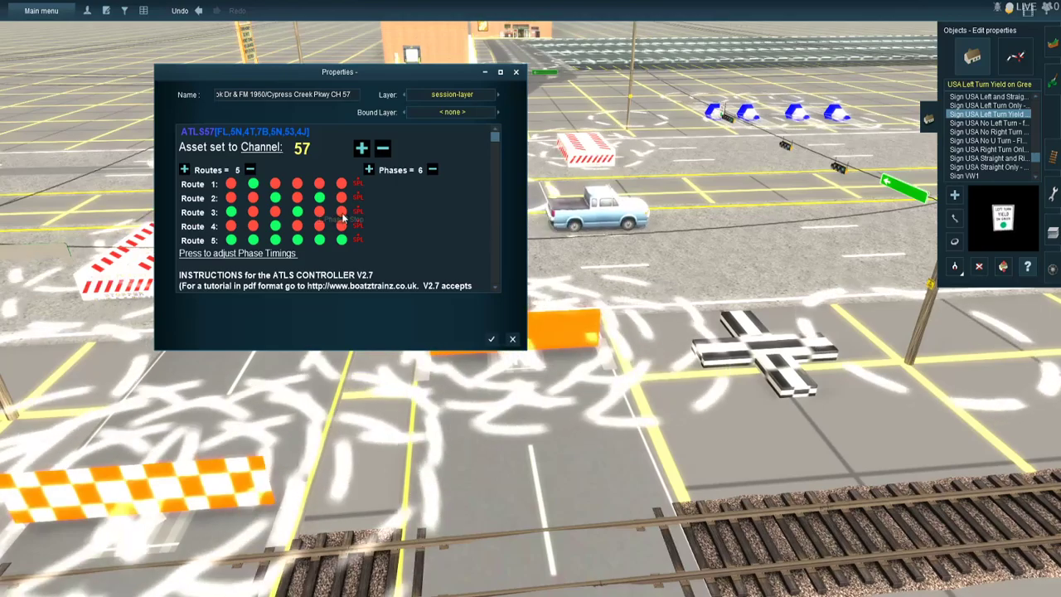
left_click(343, 225)
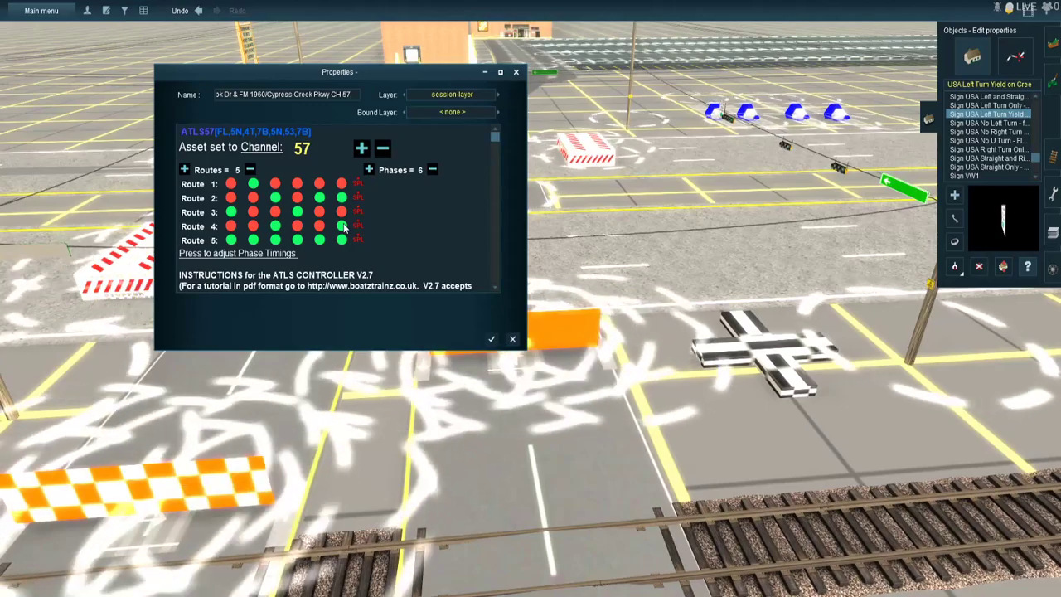
- Turn on the SPL setting for route 1 and set the gap delay between phases to 5 seconds
left_click(277, 254)
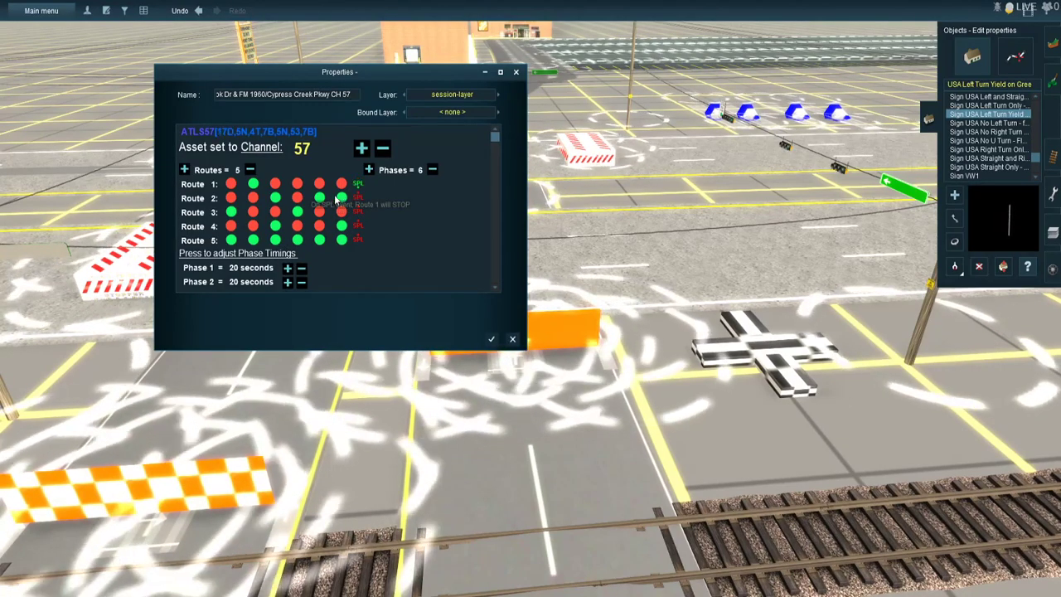
scroll(287, 222, "down", 3)
scroll(287, 223, "down", 1)
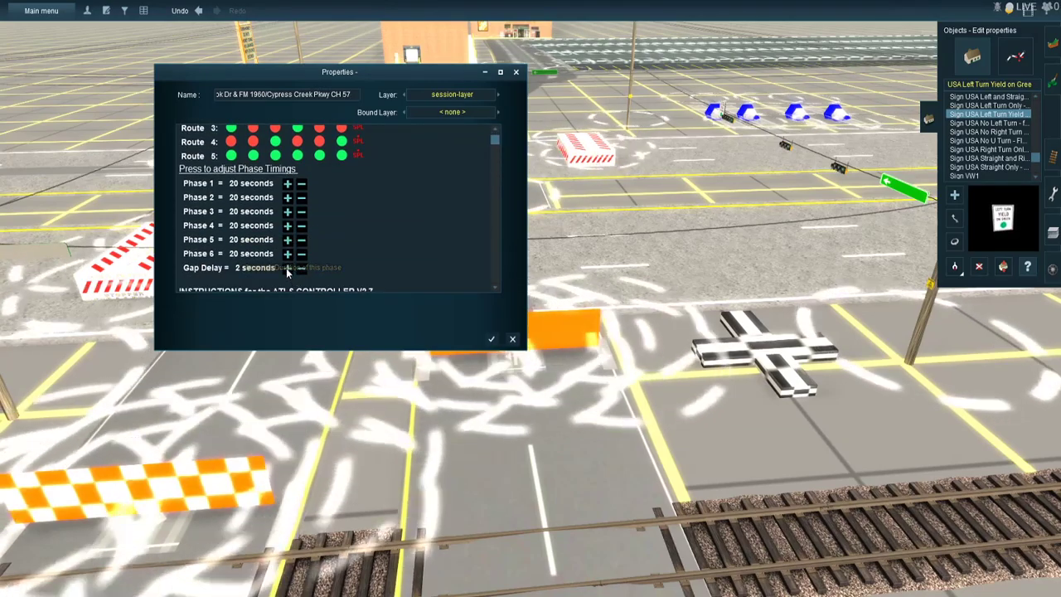
left_click(286, 267)
left_click(286, 268)
left_click(286, 268)
left_click(286, 267)
left_click(302, 268)
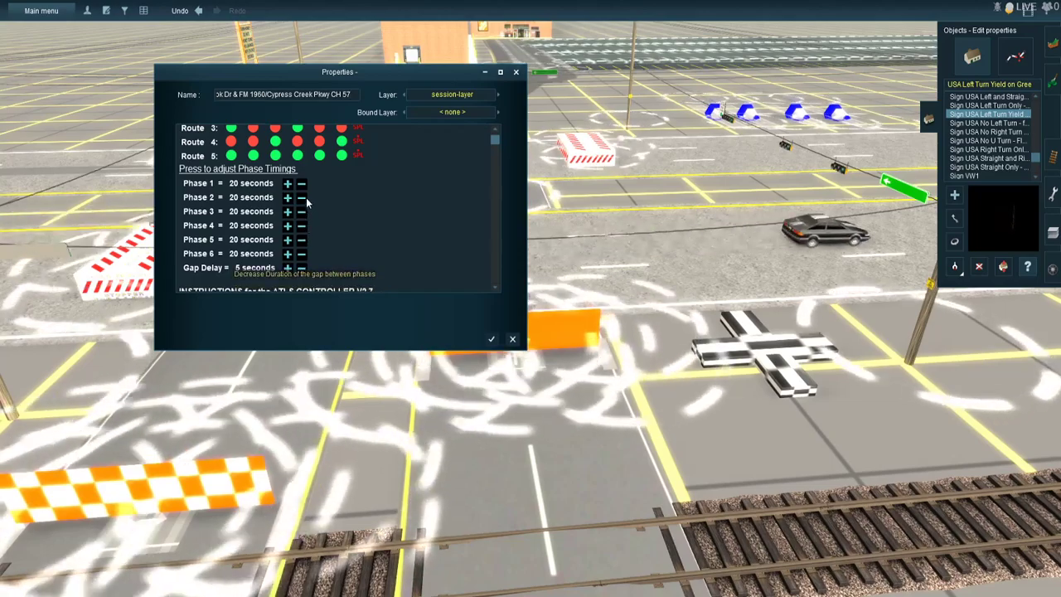
- Set the duration of phase 1 to 15 seconds
left_click(301, 190)
left_click(301, 190)
left_click(302, 190)
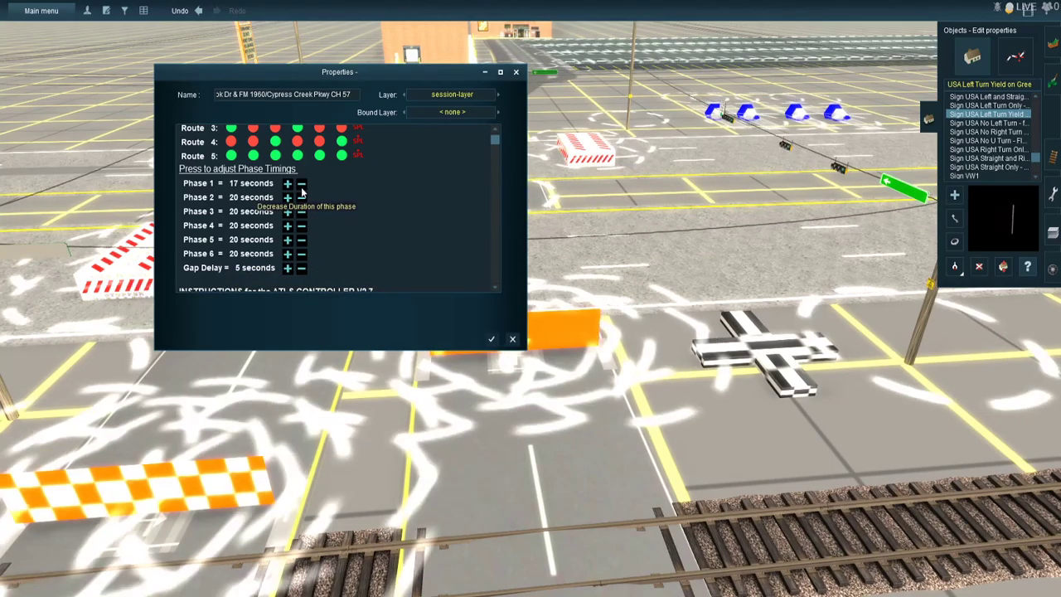
left_click(302, 190)
left_click(302, 190)
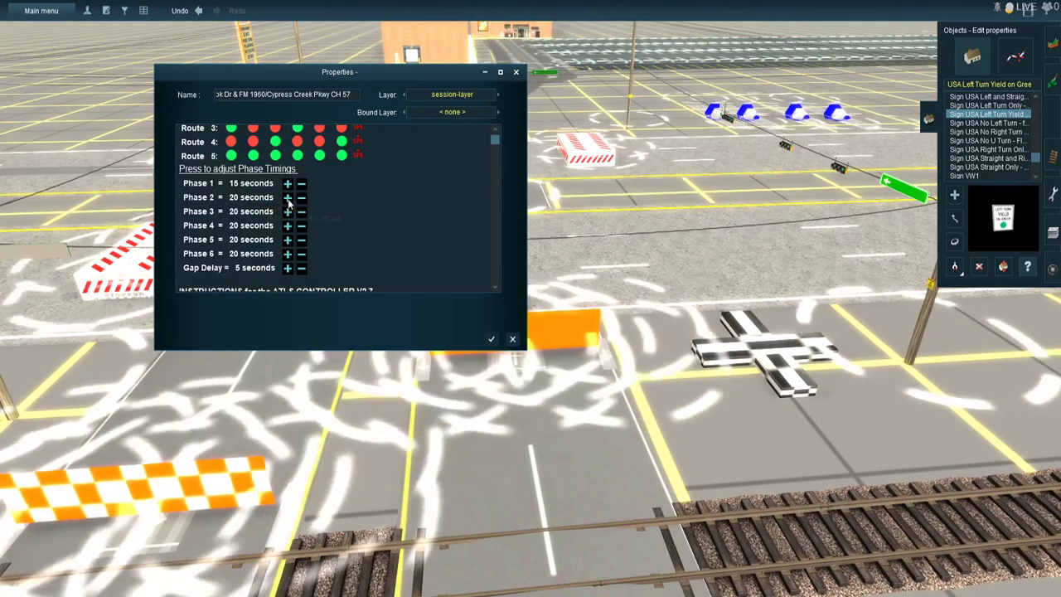
- Set the duration of phase 2 to 45 seconds, phase 4 to 8 seconds and phase 5 to 75 seconds
left_click(287, 197)
left_click(288, 197)
left_click(288, 198)
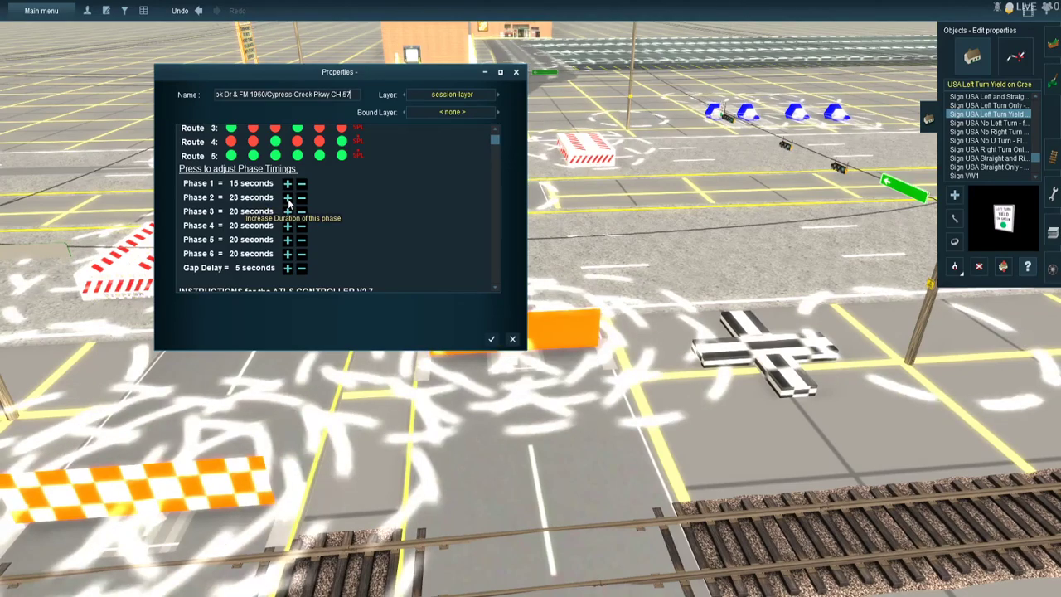
left_click(287, 198)
left_click(287, 197)
left_click(287, 198)
left_click(288, 197)
left_click(288, 198)
left_click(287, 198)
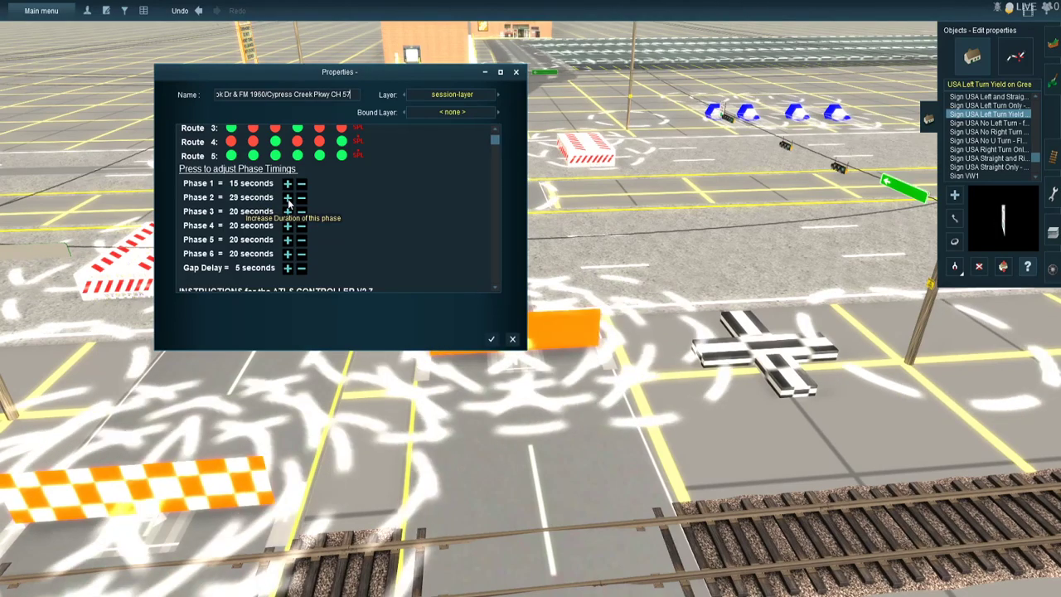
left_click(288, 197)
left_click(287, 197)
left_click(288, 197)
left_click(288, 198)
left_click(287, 197)
left_click(287, 197)
left_click(288, 197)
left_click(287, 197)
left_click(287, 198)
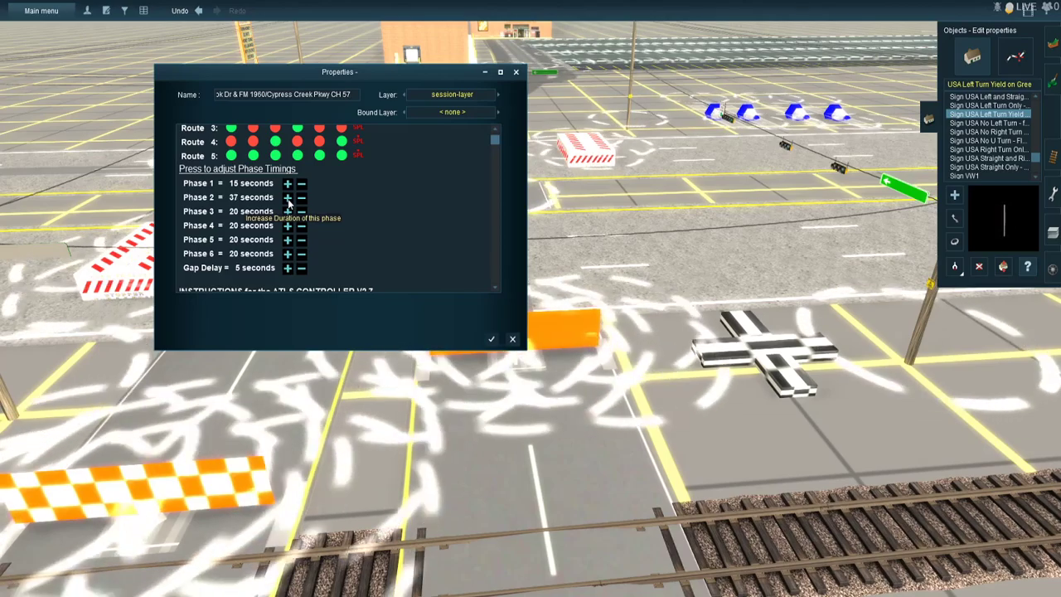
left_click(288, 197)
left_click(288, 198)
left_click(287, 197)
left_click(288, 198)
left_click(288, 197)
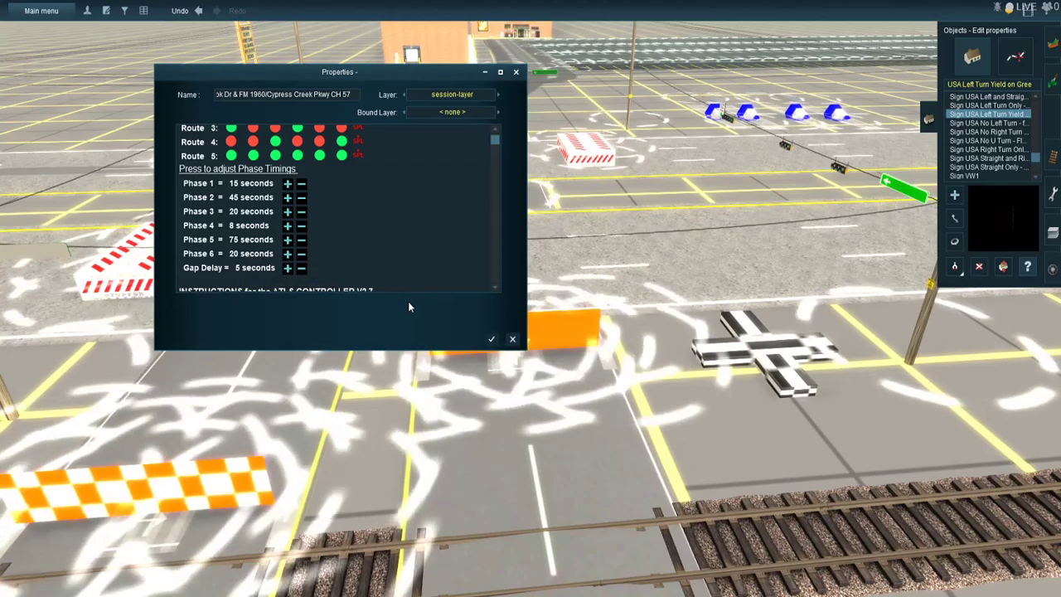
- Set the duration of phase 3 to 25 seconds and save the controller's properties
left_click(286, 211)
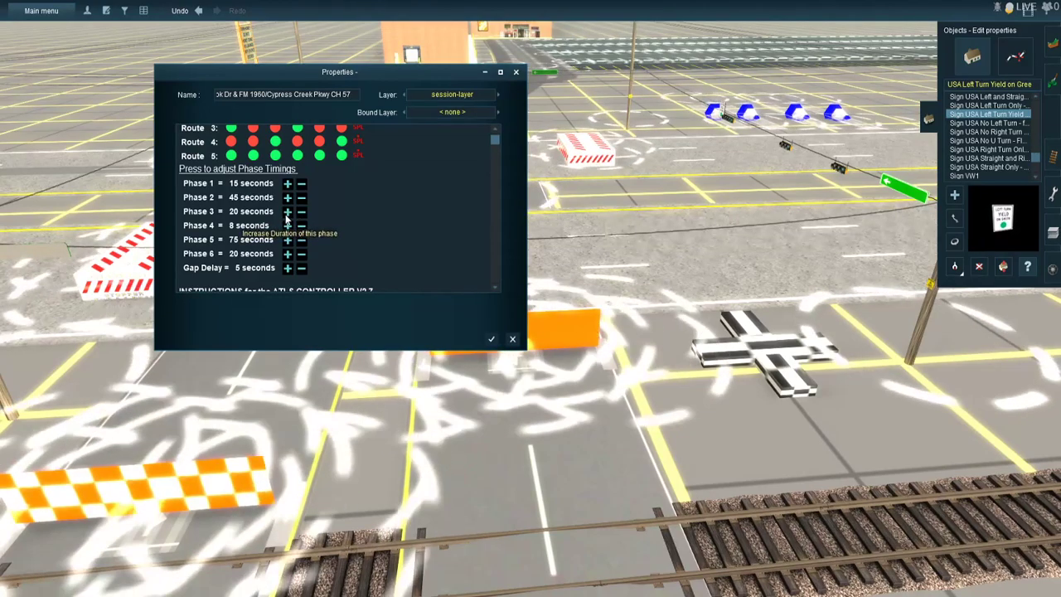
left_click(286, 215)
left_click(287, 215)
left_click(287, 215)
left_click(287, 215)
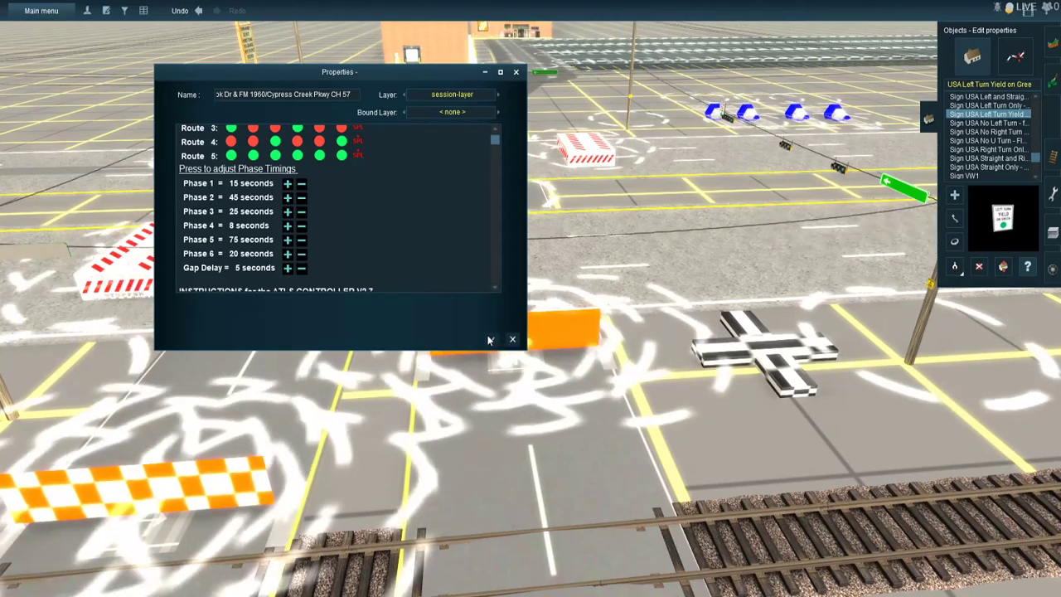
left_click(489, 339)
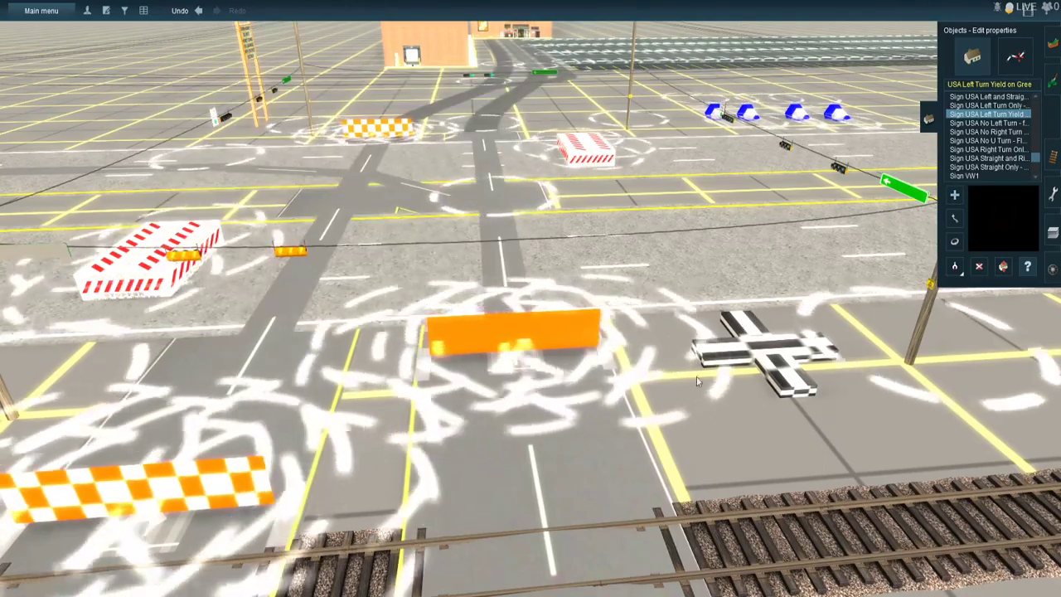
- Name the ATLS controller on the other side of the tracks "Gladebrook Dr R/R Crossing CH 58" and set it to channel 58
scroll(542, 409, "down", 5)
right_click(548, 439)
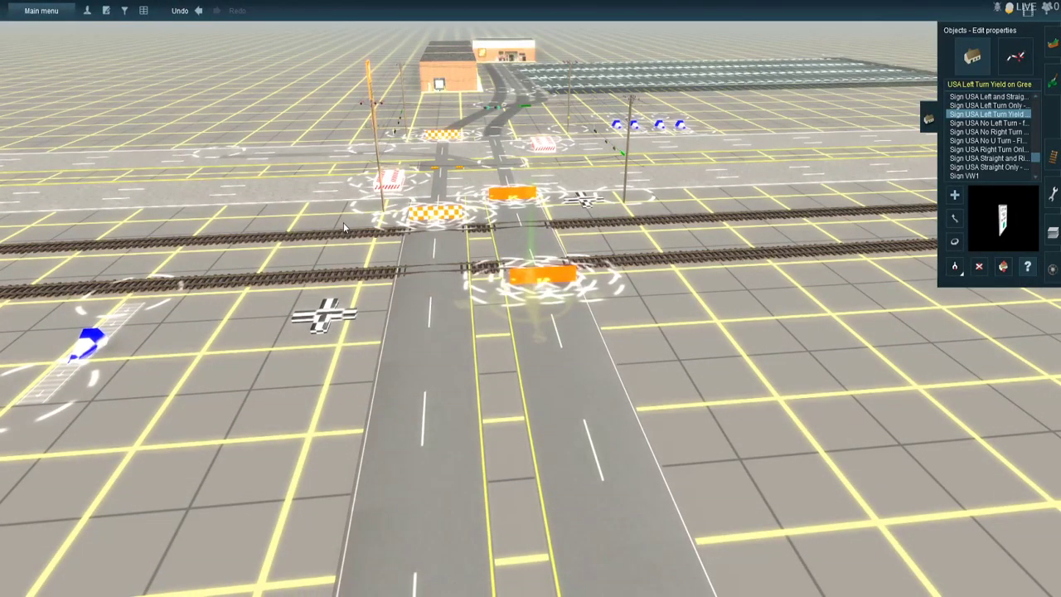
left_click(343, 222)
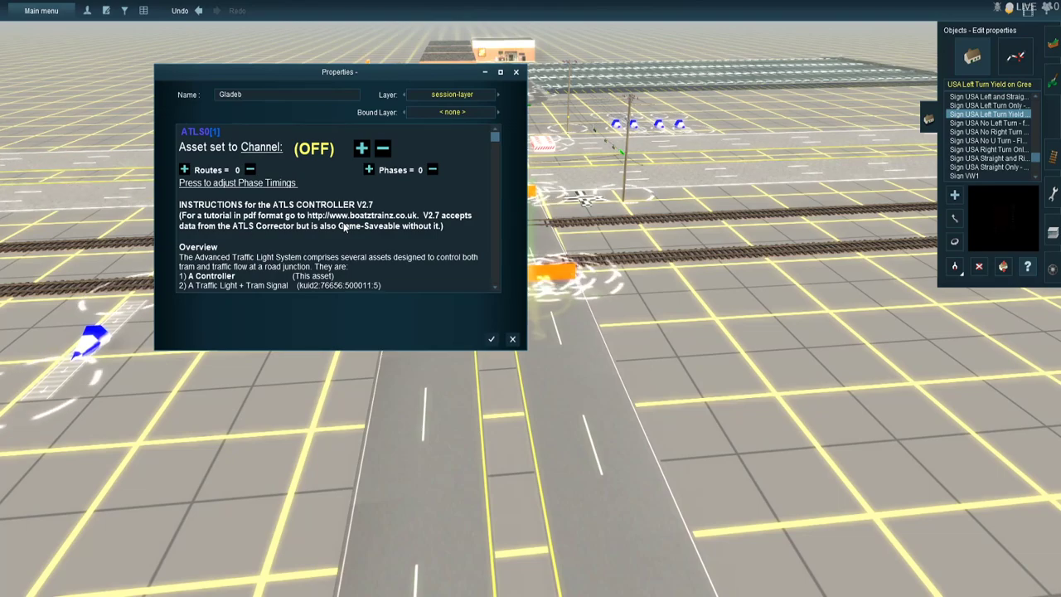
type("Dr RR Crossing")
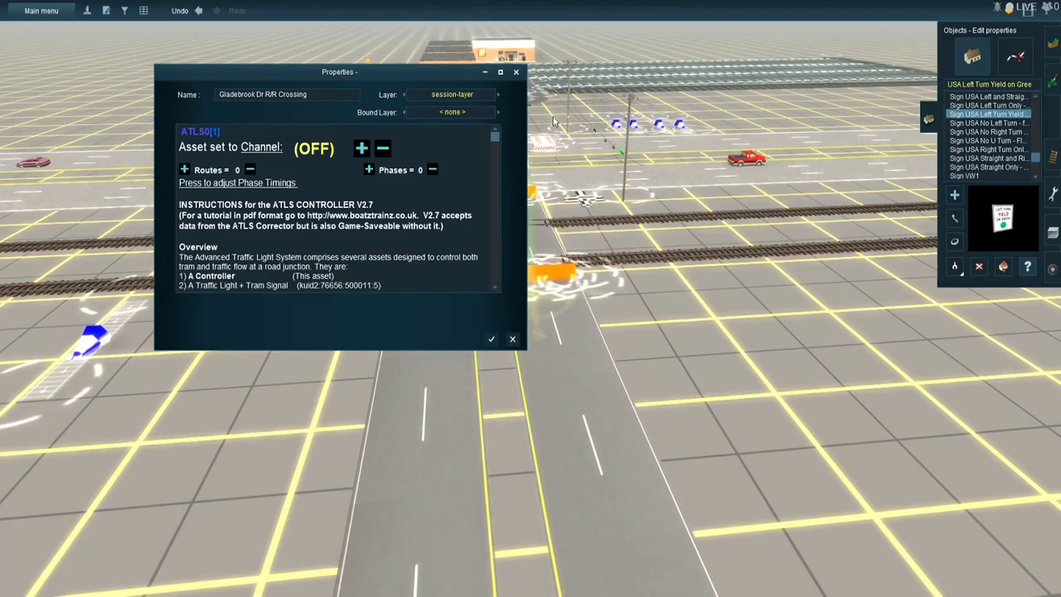
type("CH 58")
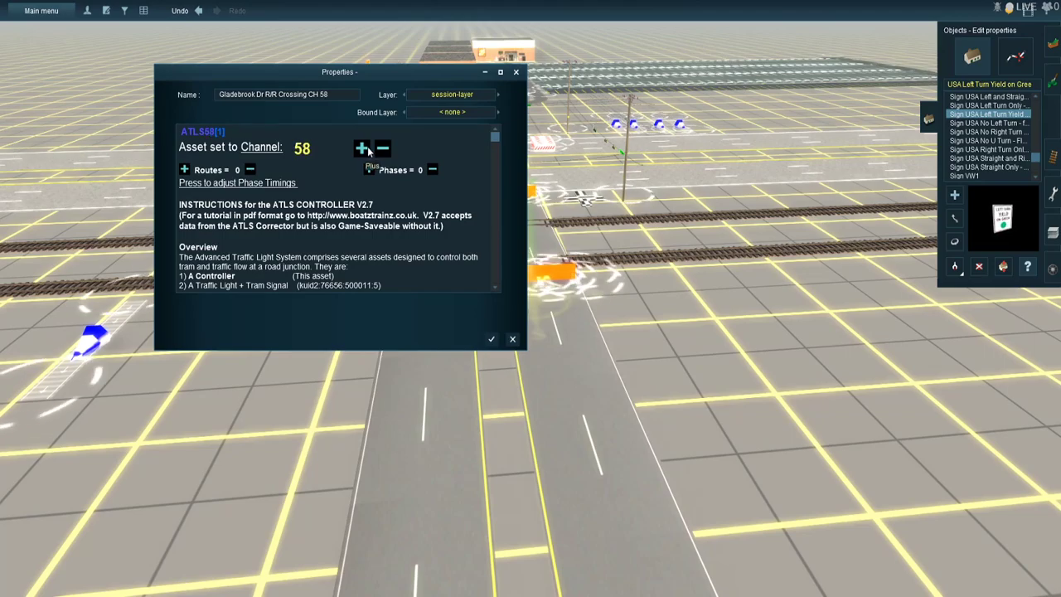
- Set the crossing controller's routes to -1 for level crossing mode and save its properties
left_click(250, 169)
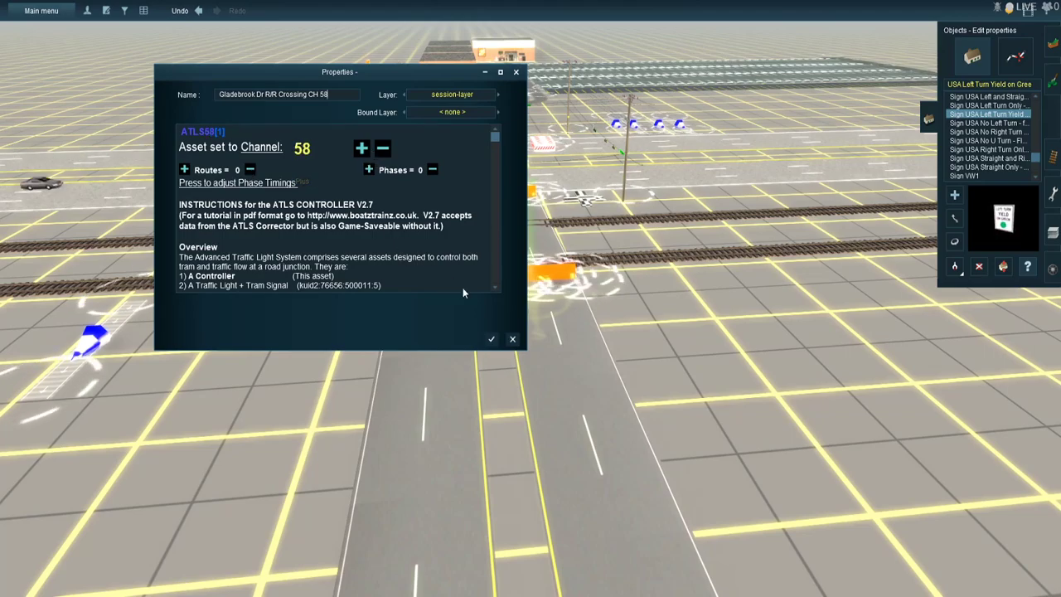
left_click(491, 339)
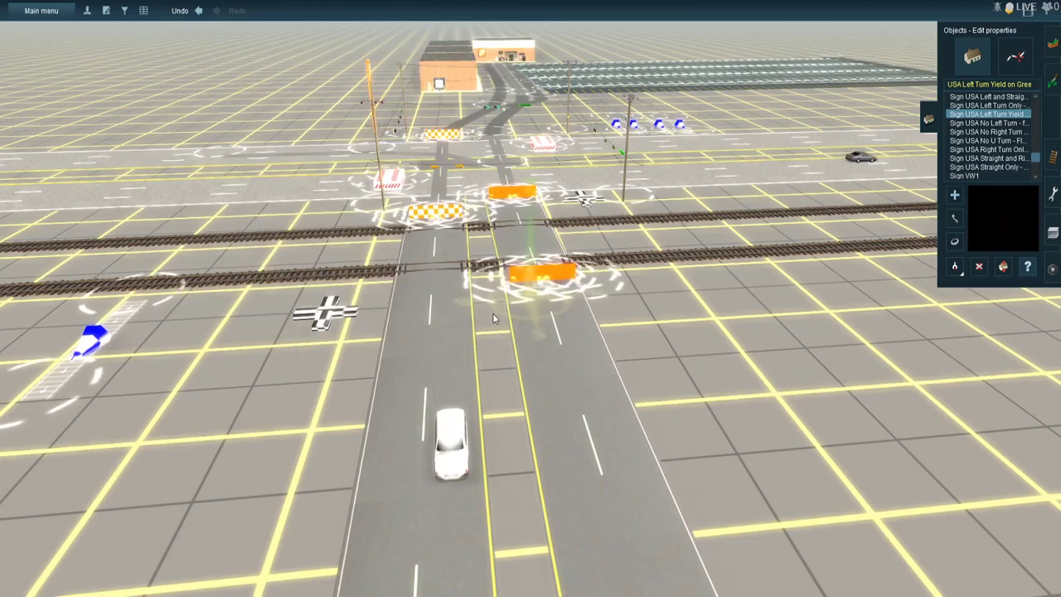
- Place an RR Crossing 12x20 ST LA gate beside the orange barrier before the tracks and rotate it to face approaching road traffic
scroll(497, 307, "up", 3)
scroll(503, 290, "up", 3)
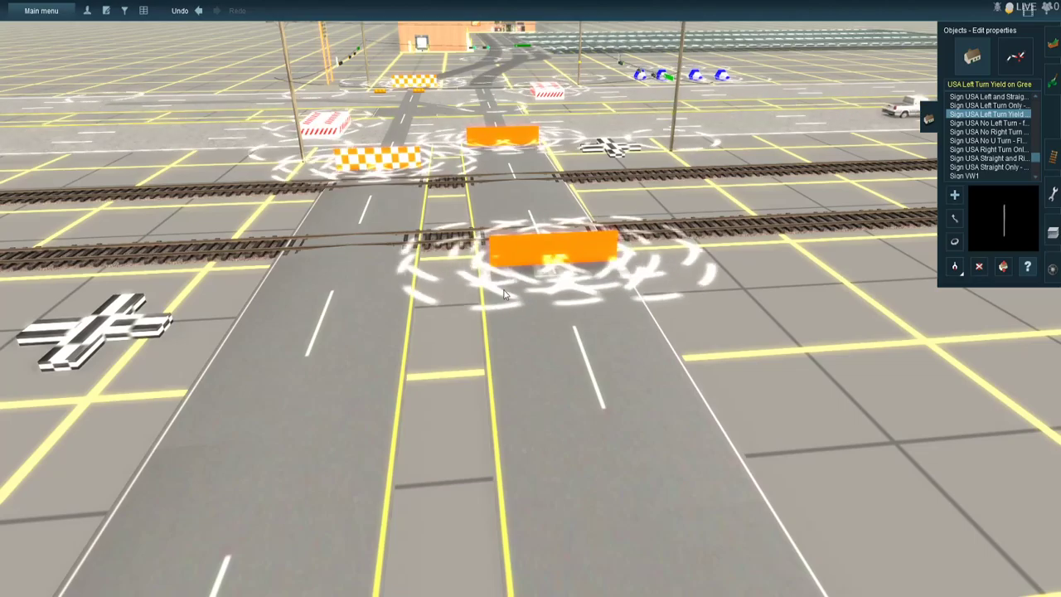
scroll(517, 283, "up", 2)
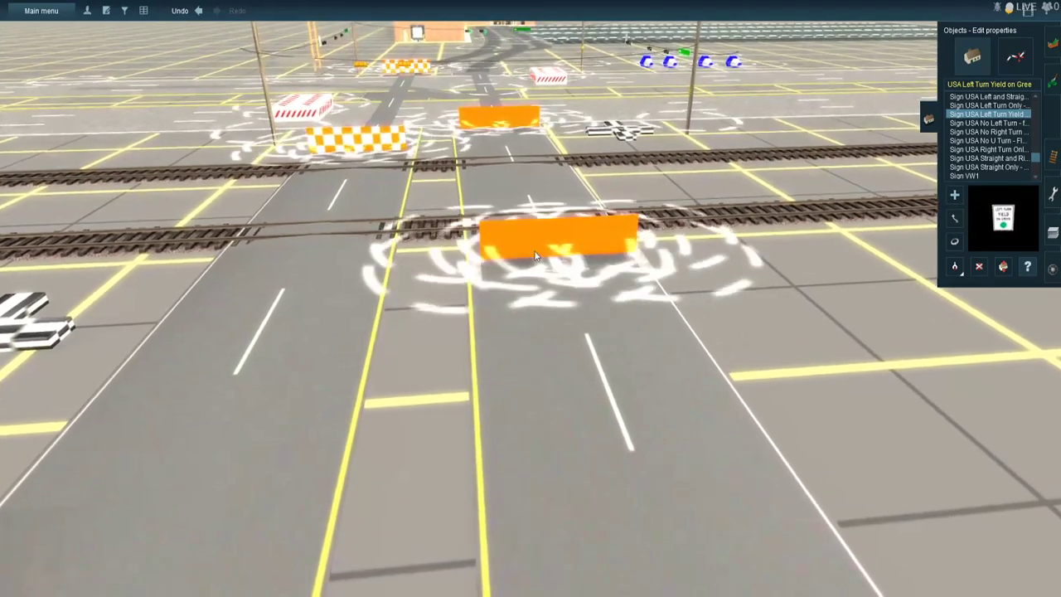
right_click(554, 209)
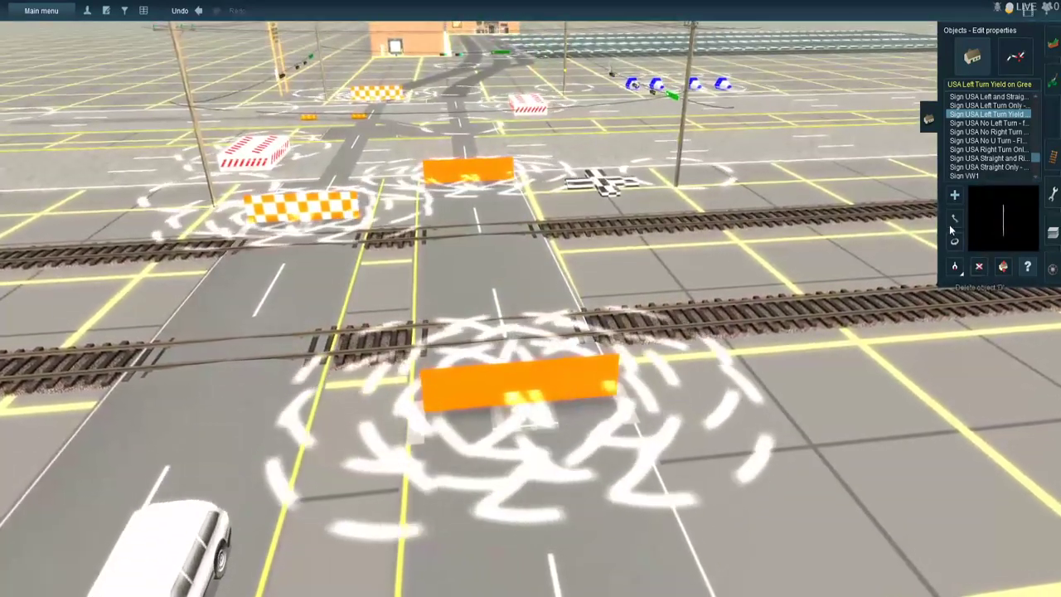
left_click(954, 219)
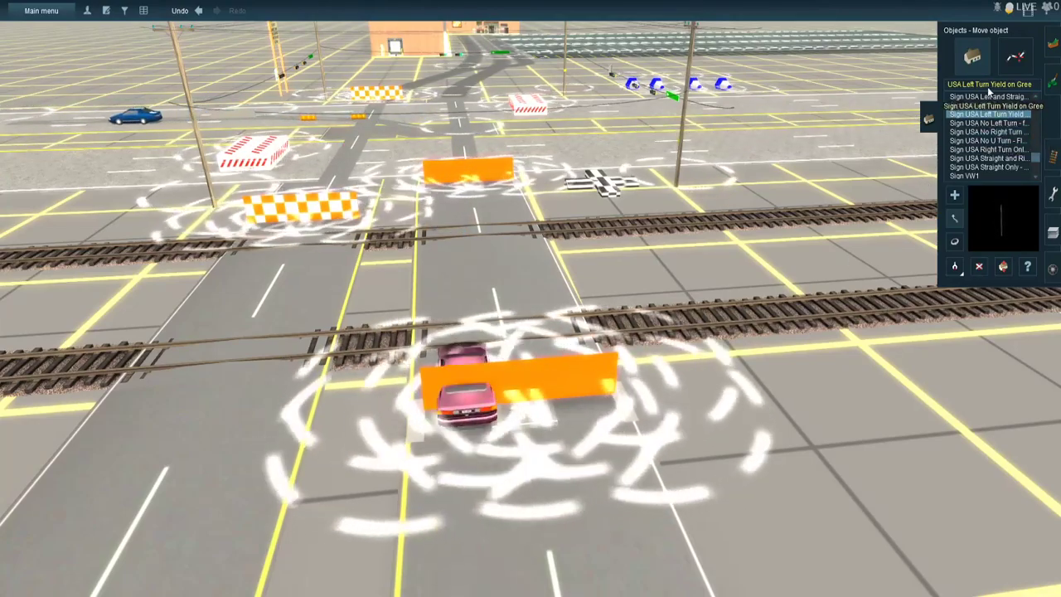
left_click(988, 86)
type("rr")
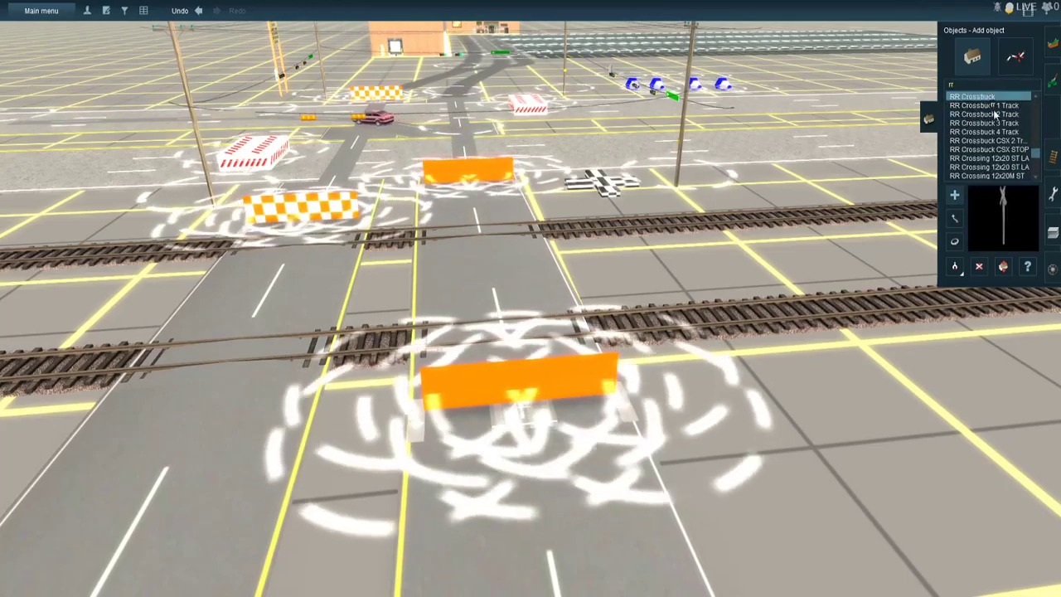
left_click(989, 157)
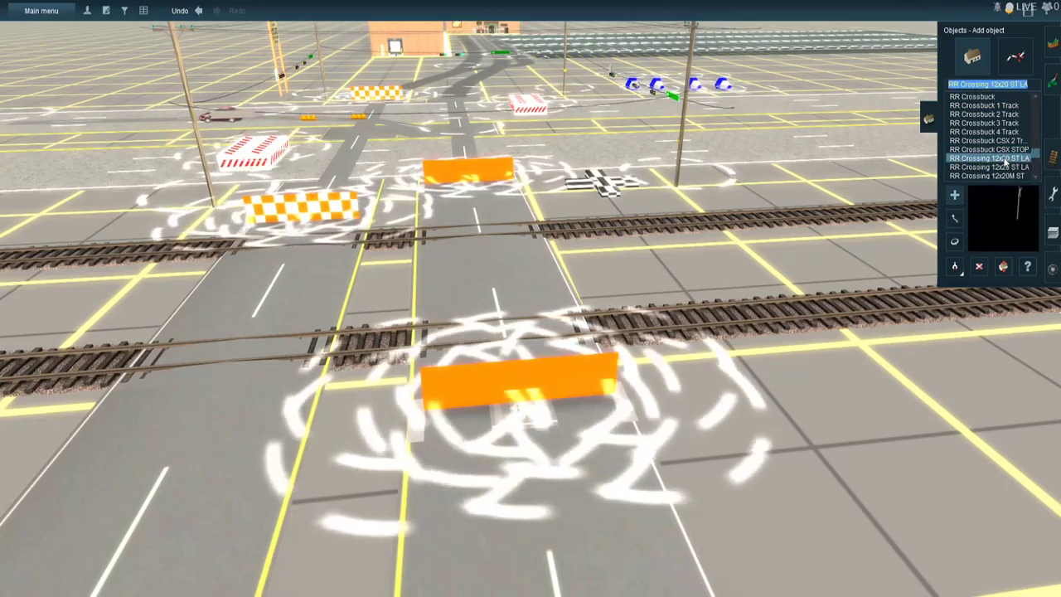
left_click(652, 354)
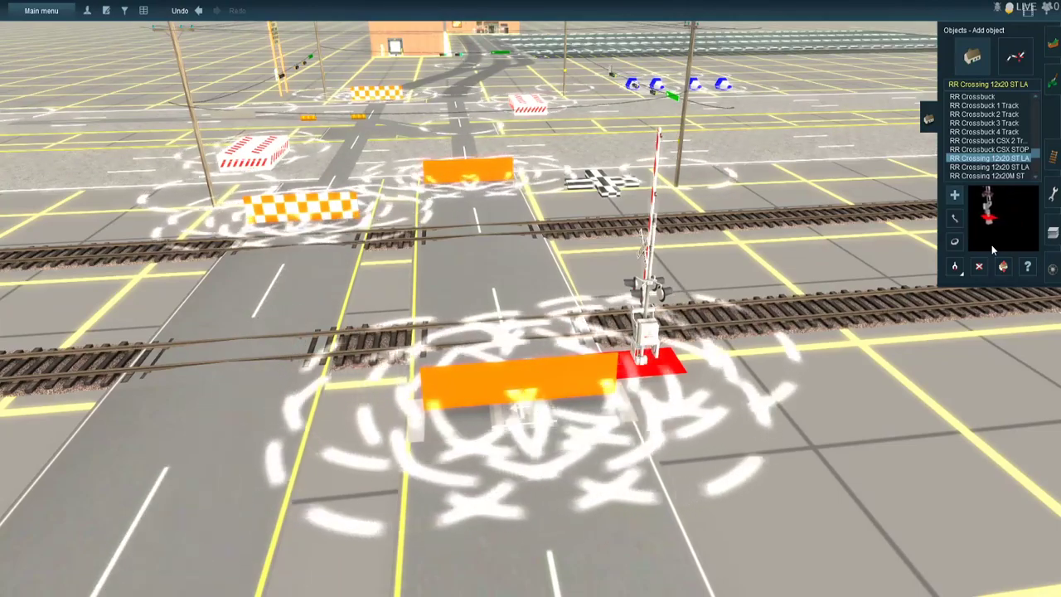
left_click(957, 243)
left_click_drag(681, 347, 813, 382)
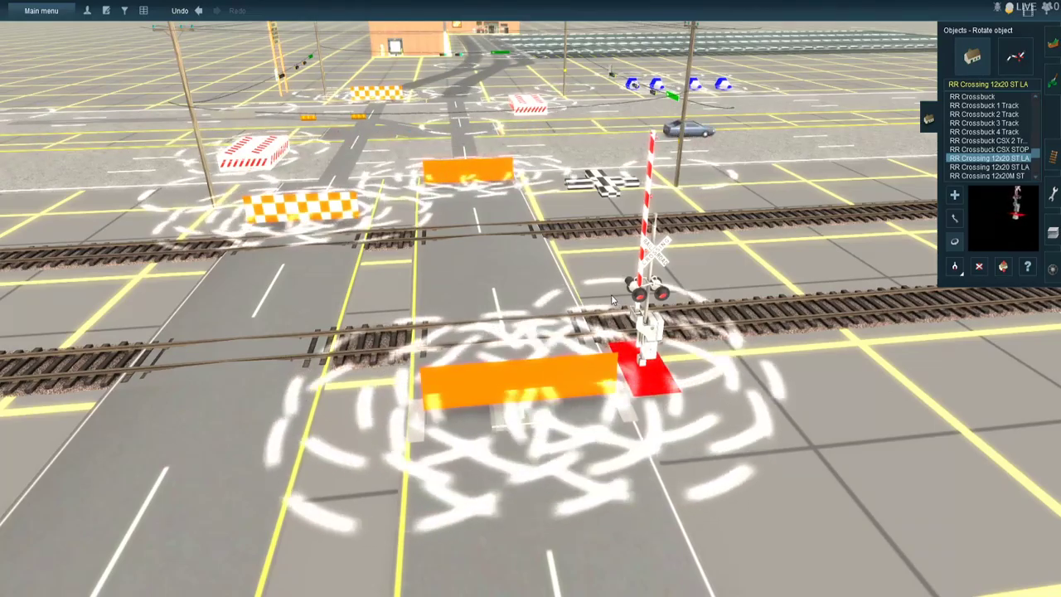
- Place a second RR Crossing 12x20 ST LA gate beside the checkered barrier across the tracks and rotate it alongside the road
right_click(620, 290)
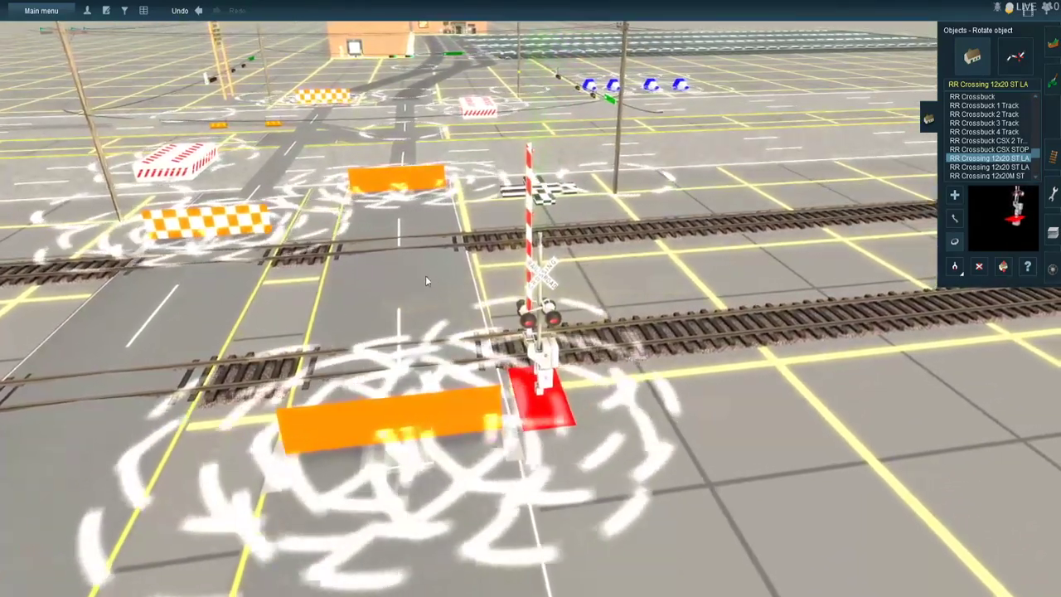
right_click(418, 255)
right_click(417, 256)
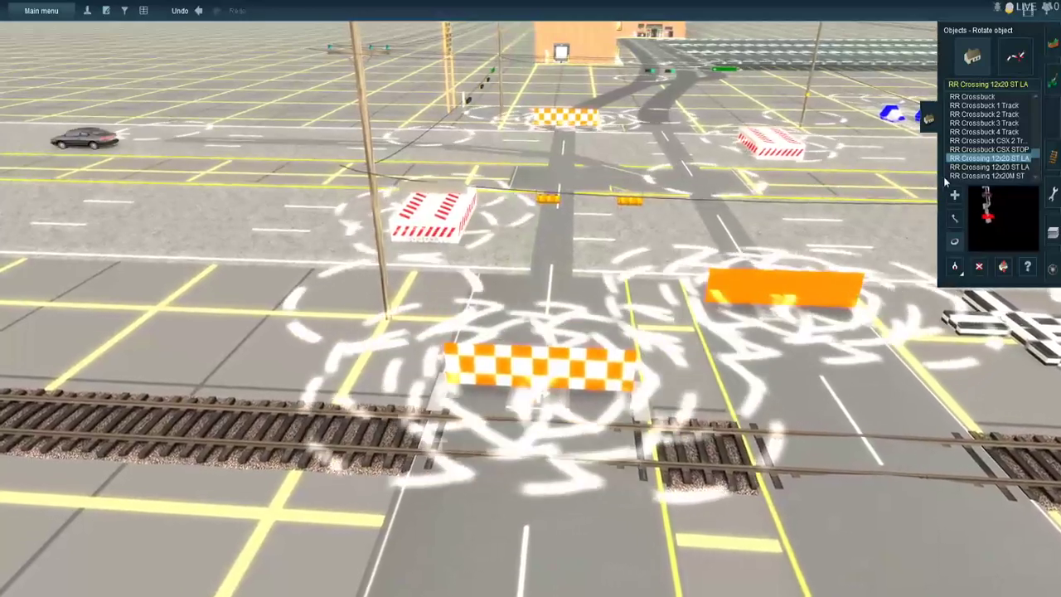
left_click(955, 195)
left_click(397, 373)
left_click(1004, 265)
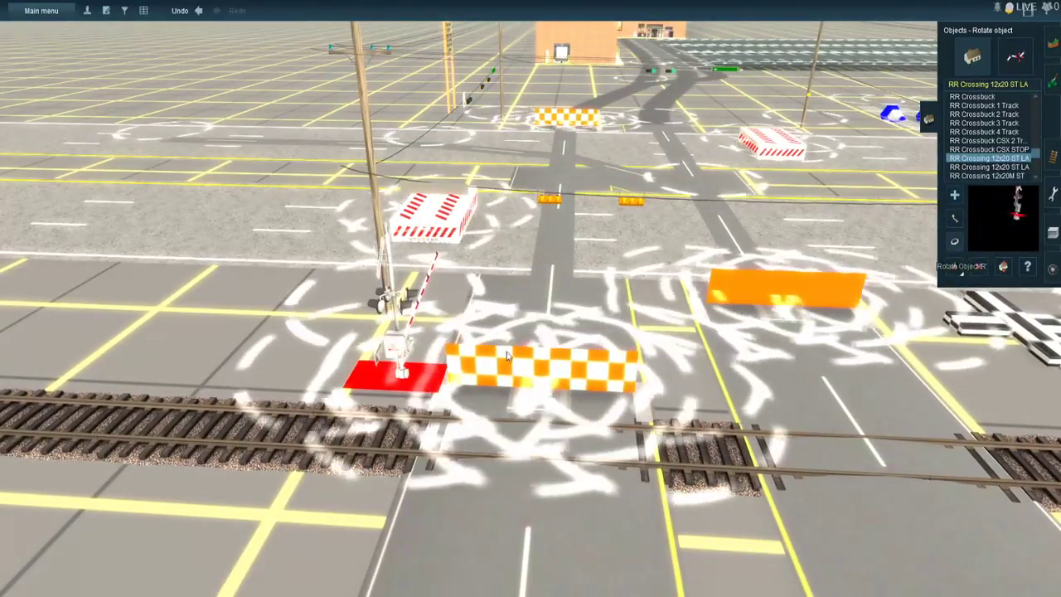
left_click_drag(398, 352, 236, 385)
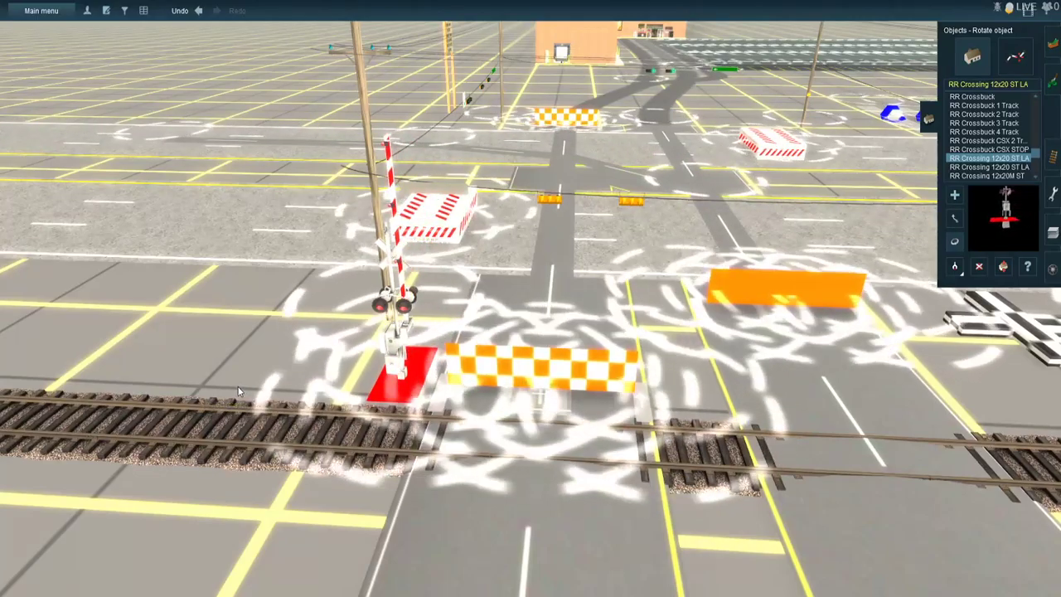
- Examine the placement of both crossing gates relative to the road and tracks from near and far
scroll(563, 362, "down", 5)
right_click(563, 362)
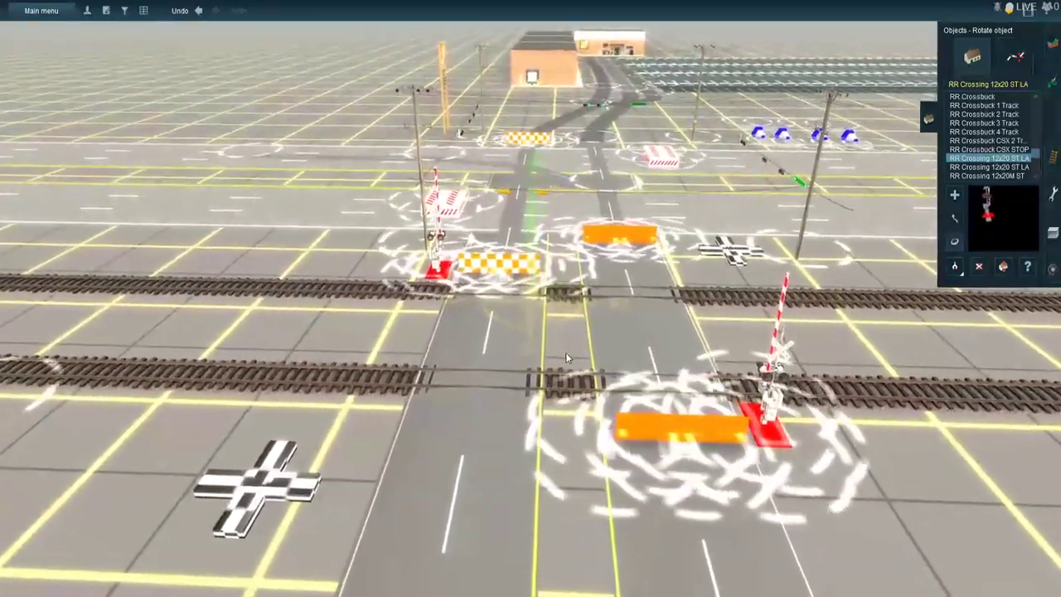
right_click(565, 352)
right_click(593, 331)
right_click(594, 330)
scroll(594, 331, "up", 4)
right_click(556, 251)
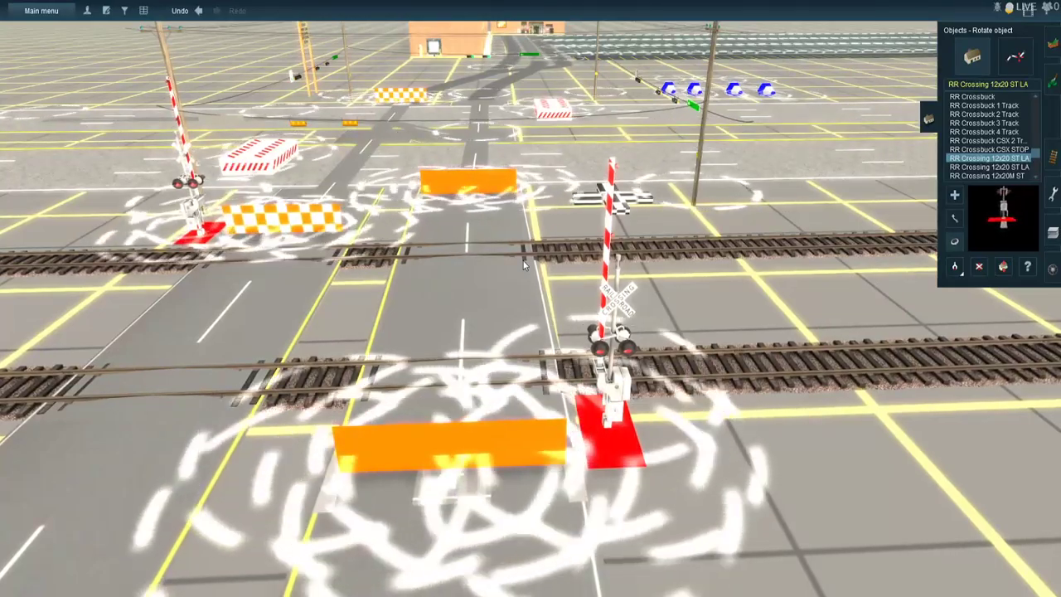
scroll(523, 260, "down", 5)
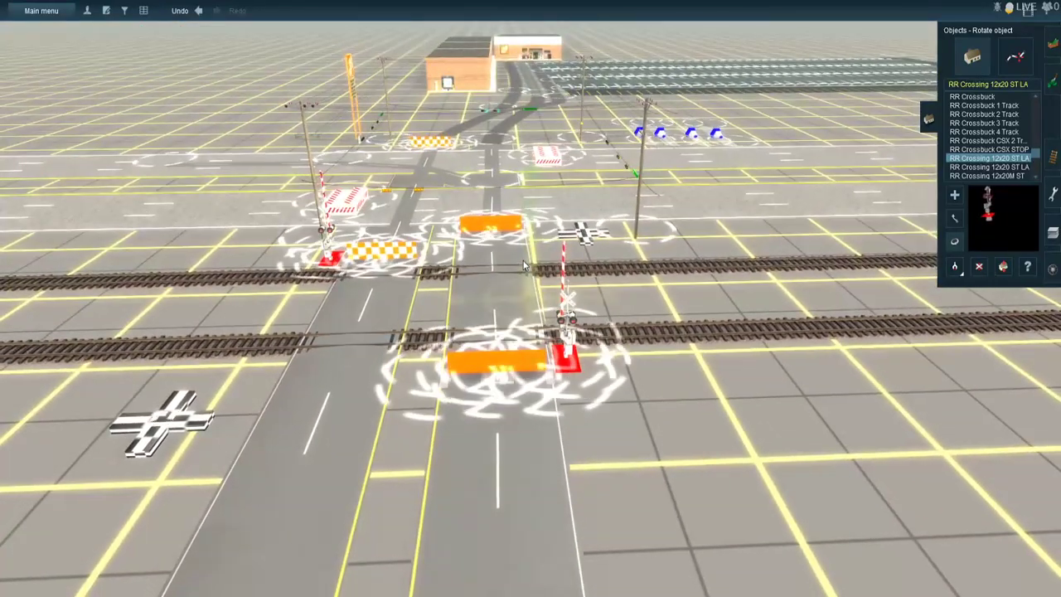
scroll(523, 263, "up", 3)
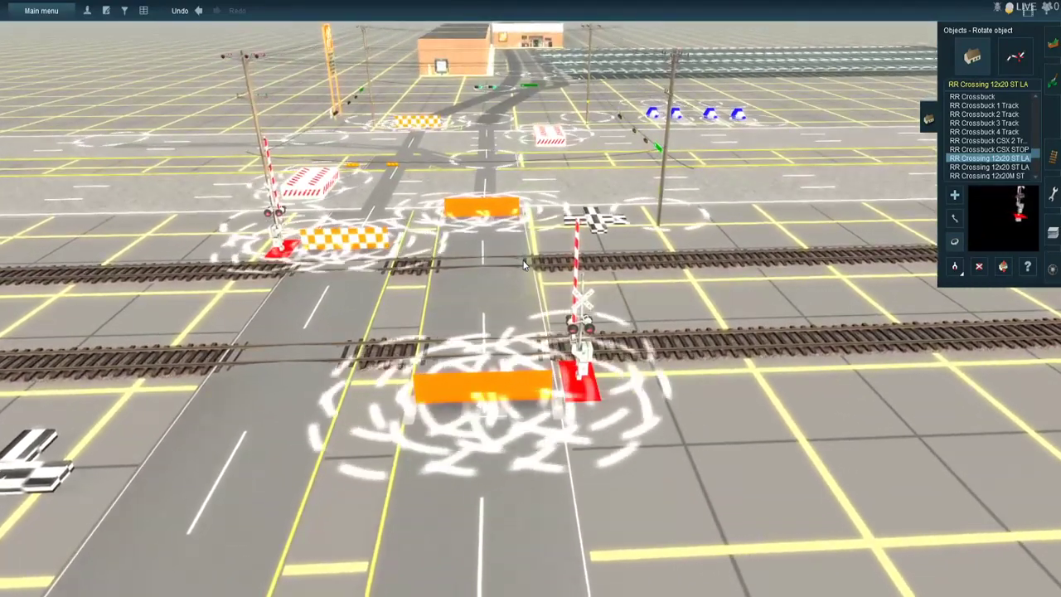
scroll(523, 263, "down", 2)
scroll(523, 264, "down", 5)
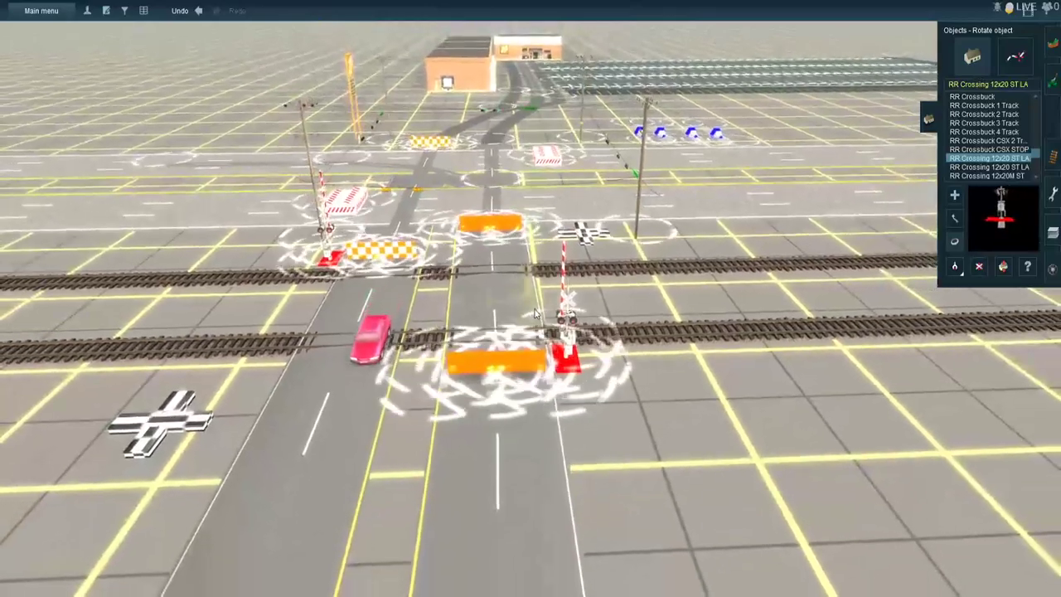
- Set the ATLS Traffic-Slave beside the railroad crossing to channel 57 and save its properties
left_click(1027, 266)
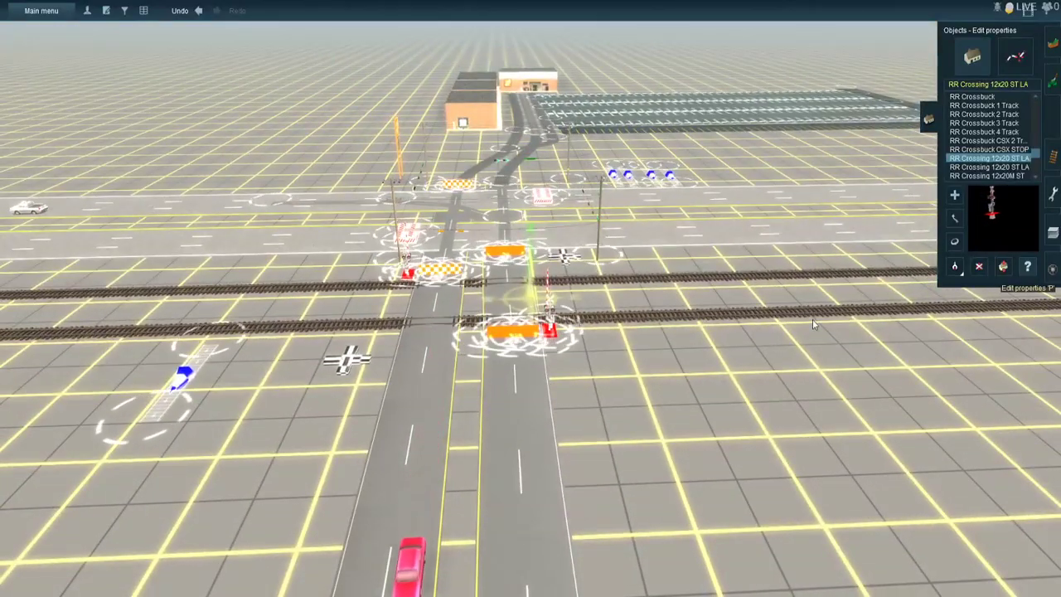
left_click(192, 385)
left_click(268, 147)
type("57")
key("Return")
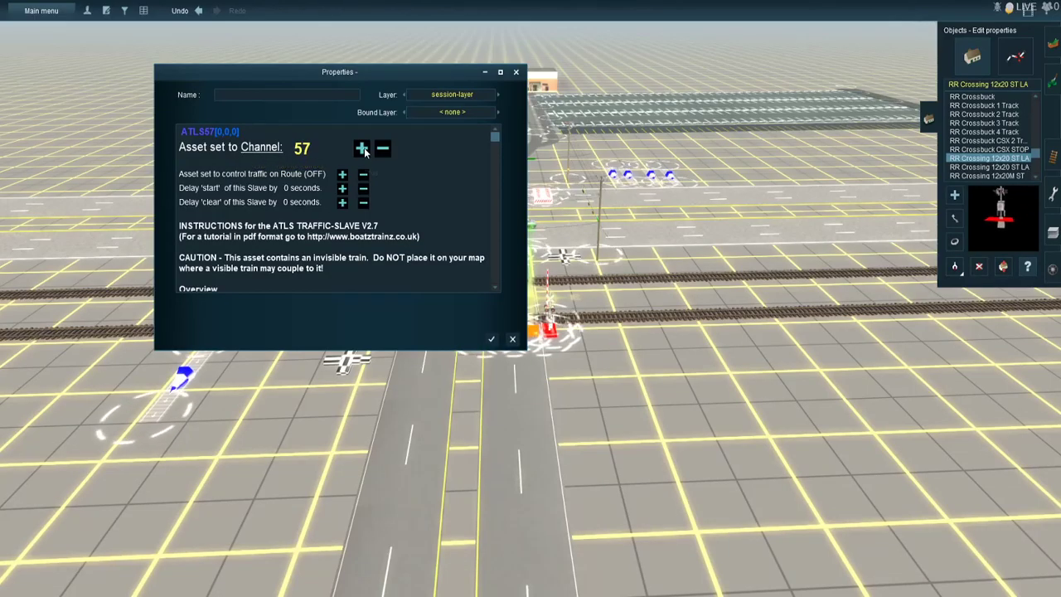
left_click(492, 339)
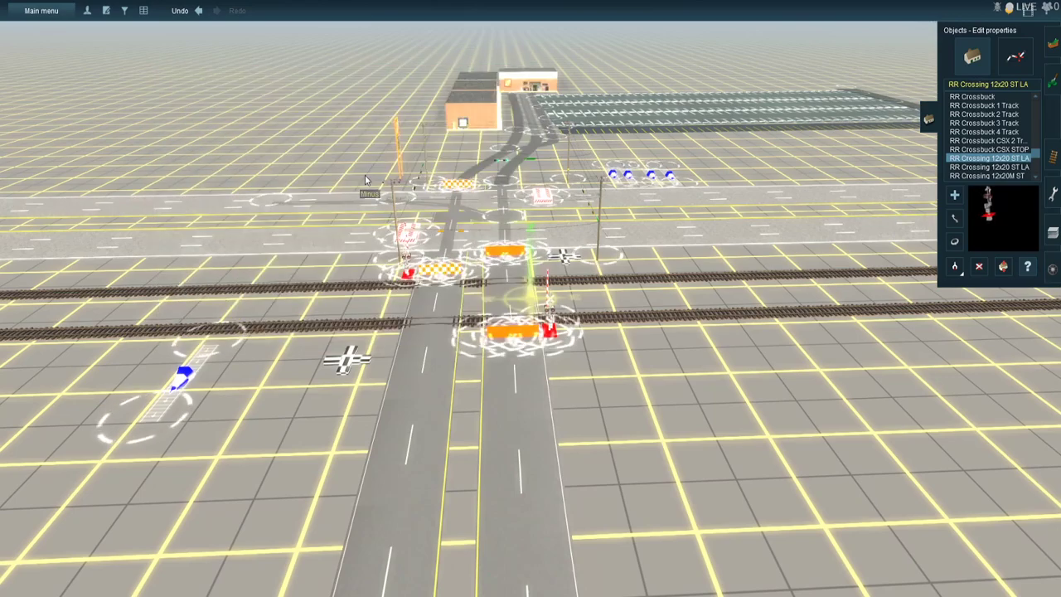
- Lay track from the crossing's Traffic-Slave across the road to the near gate and on to the gate across the tracks
left_click(563, 264)
left_click(514, 69)
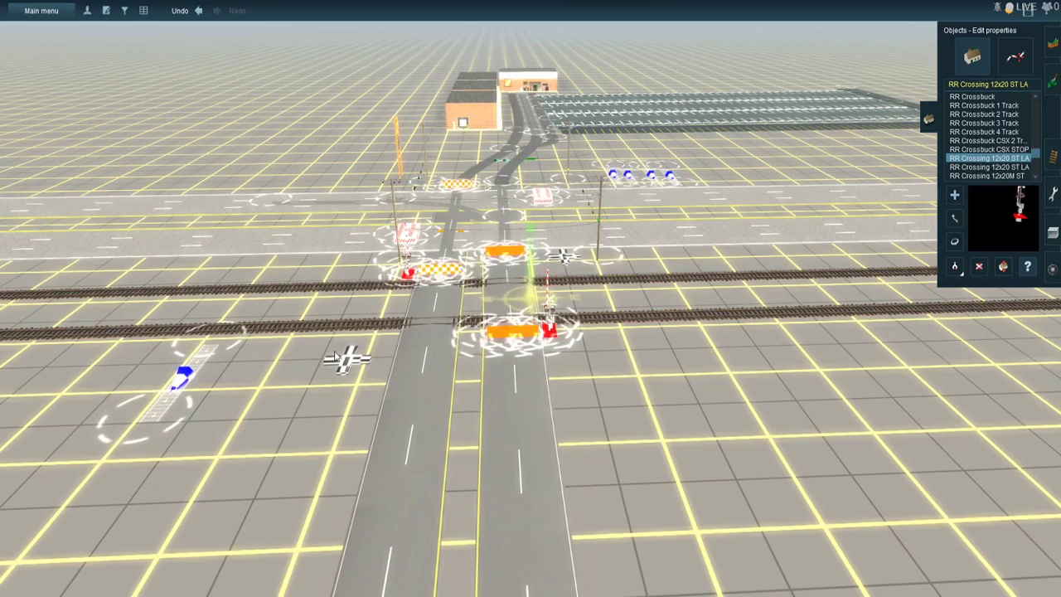
left_click(1053, 156)
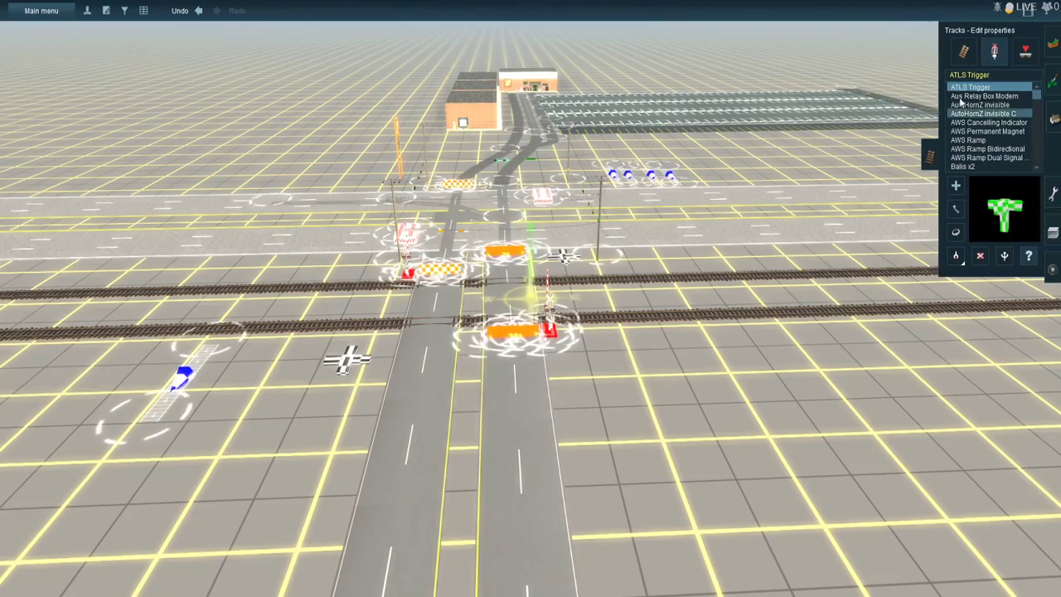
left_click(963, 51)
left_click(139, 434)
scroll(340, 398, "up", 5)
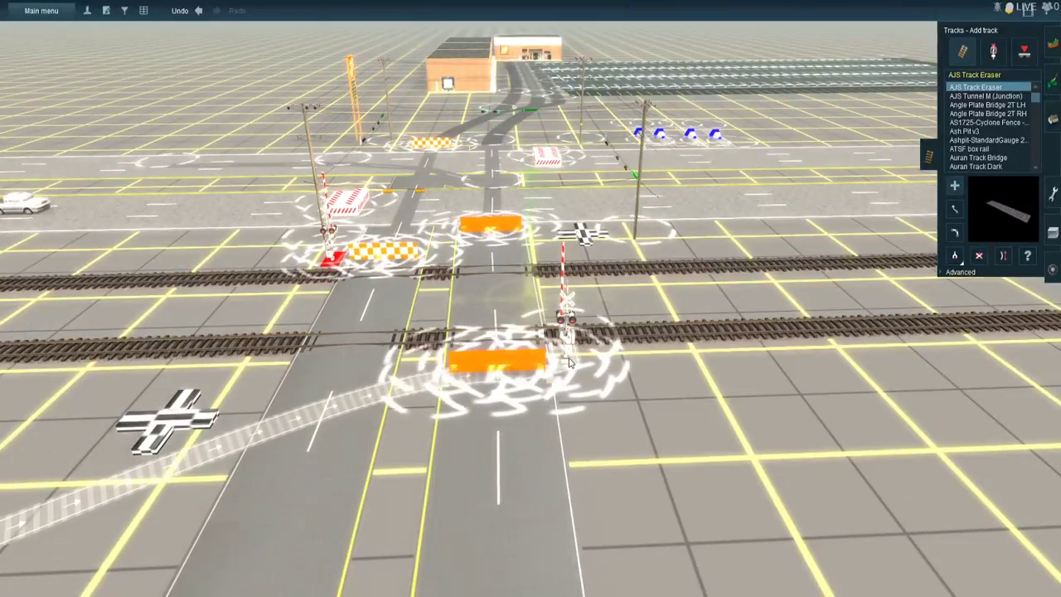
scroll(429, 281, "up", 4)
scroll(430, 279, "up", 3)
right_click(429, 270)
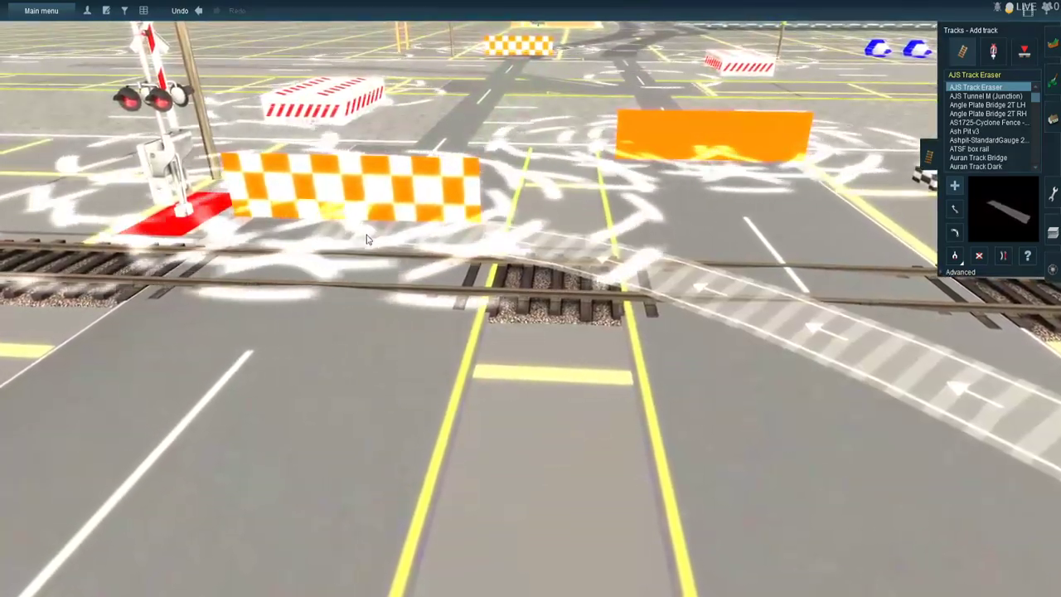
scroll(315, 263, "down", 2)
scroll(315, 263, "down", 4)
- Set the near crossing gate's bell mode to 3 and its off delay to 9 seconds, and save the properties
left_click(1053, 119)
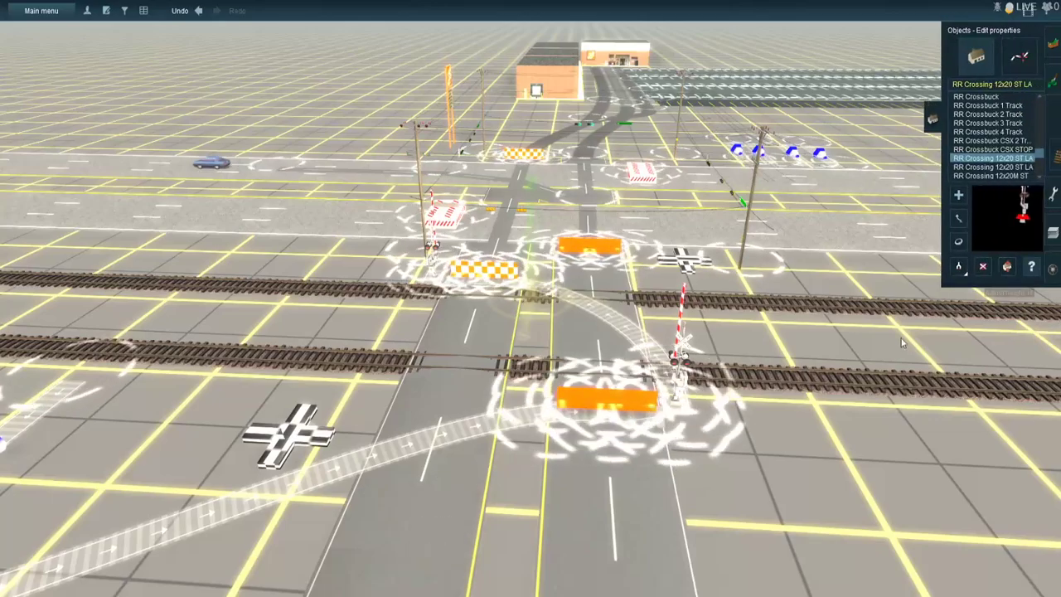
left_click(503, 250)
scroll(262, 255, "down", 3)
left_click(258, 250)
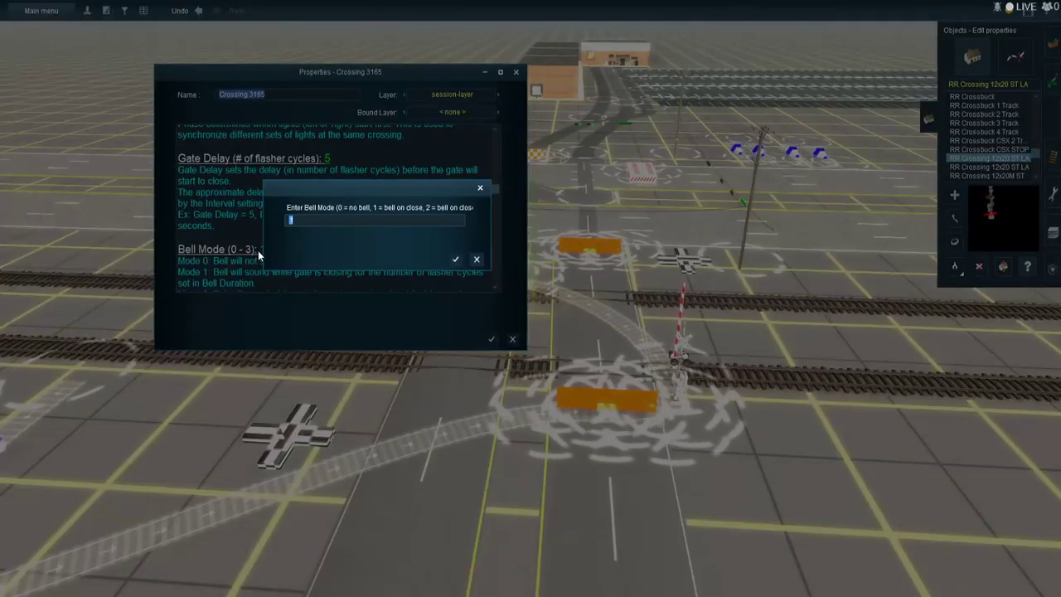
type("3")
key("Return")
scroll(259, 252, "down", 3)
scroll(259, 252, "down", 3)
left_click(262, 255)
type("9")
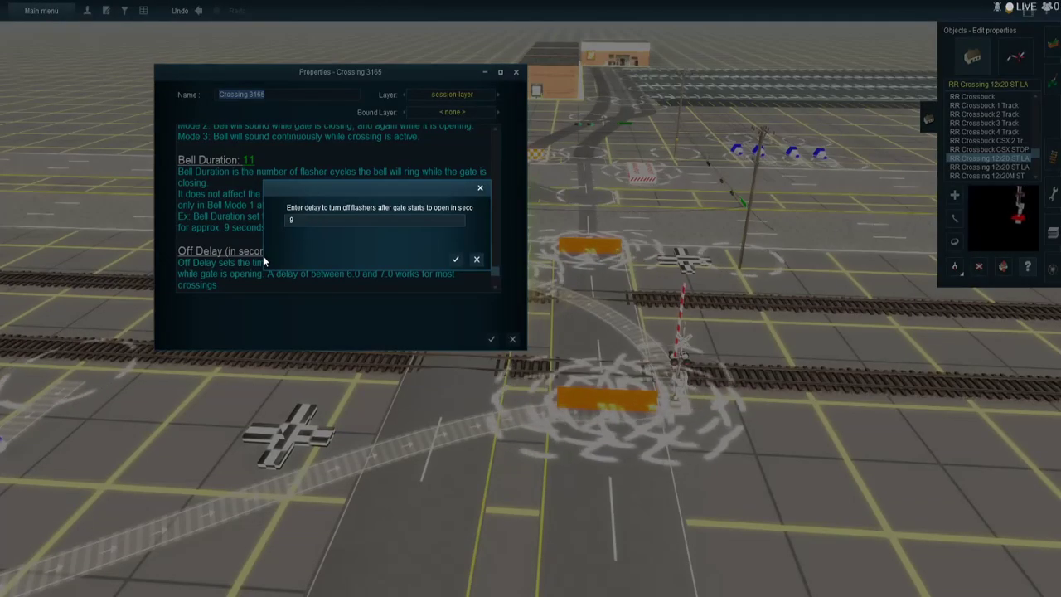
key("Return")
key("Return")
- Set the bell mode of the gate across the tracks and its off delay to 9 seconds, saving the properties
left_click(421, 251)
scroll(335, 265, "down", 5)
left_click(258, 217)
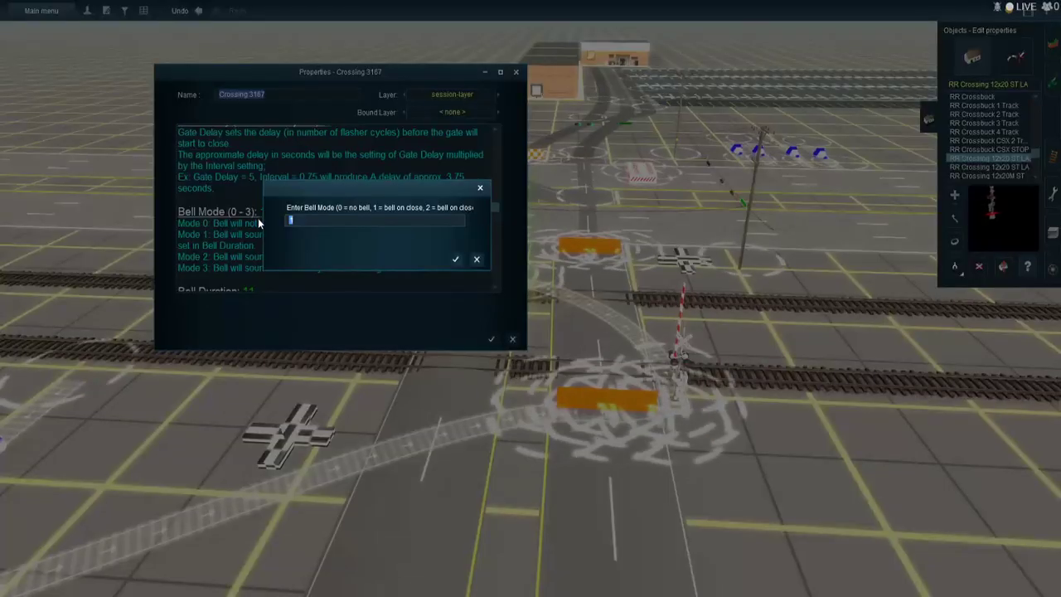
key("Return")
scroll(264, 232, "down", 4)
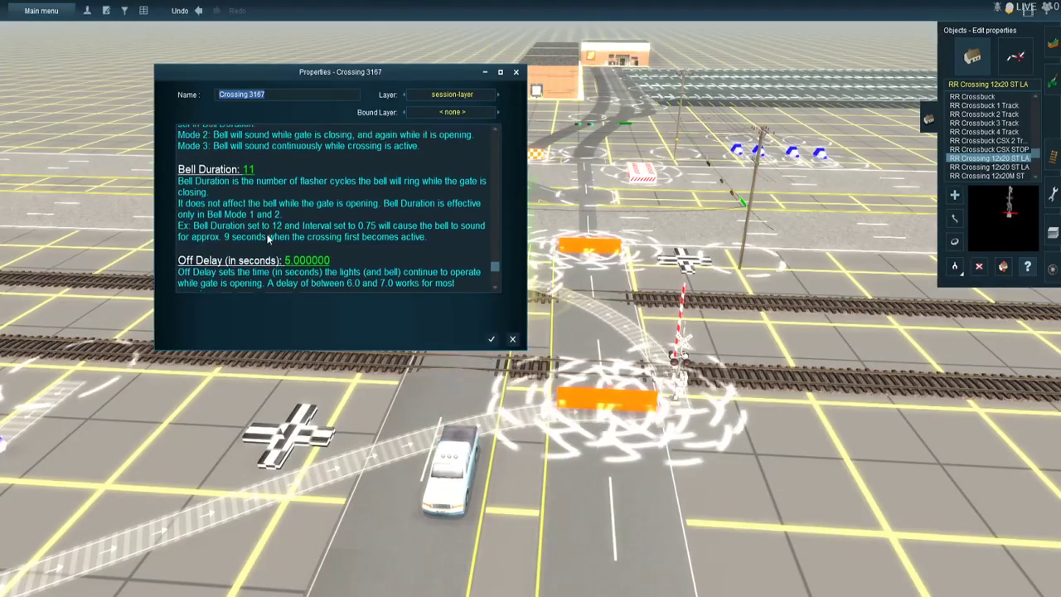
scroll(274, 247, "down", 1)
left_click(277, 250)
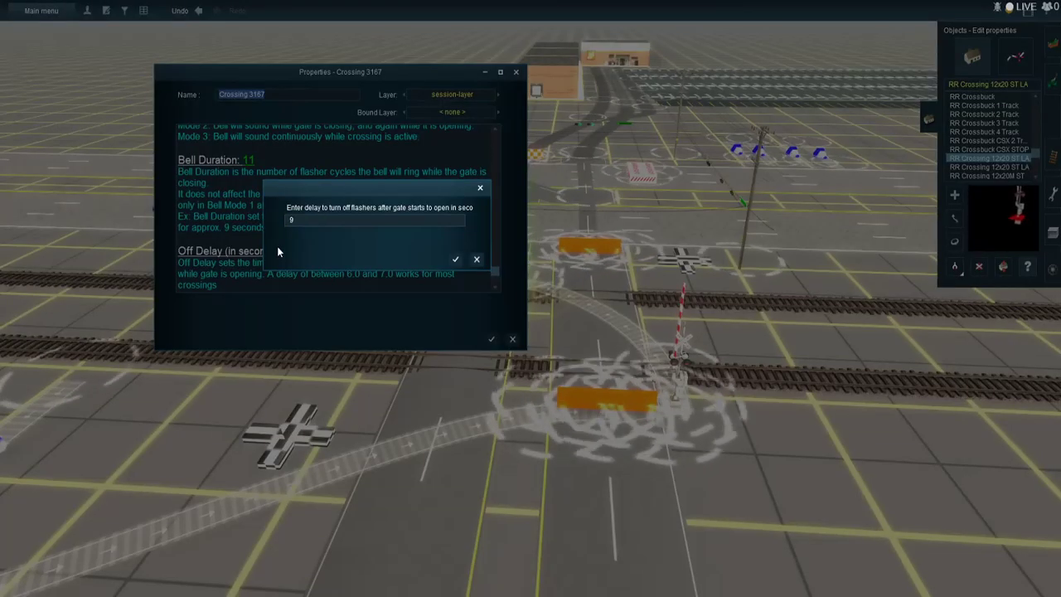
key("Return")
key("Return")
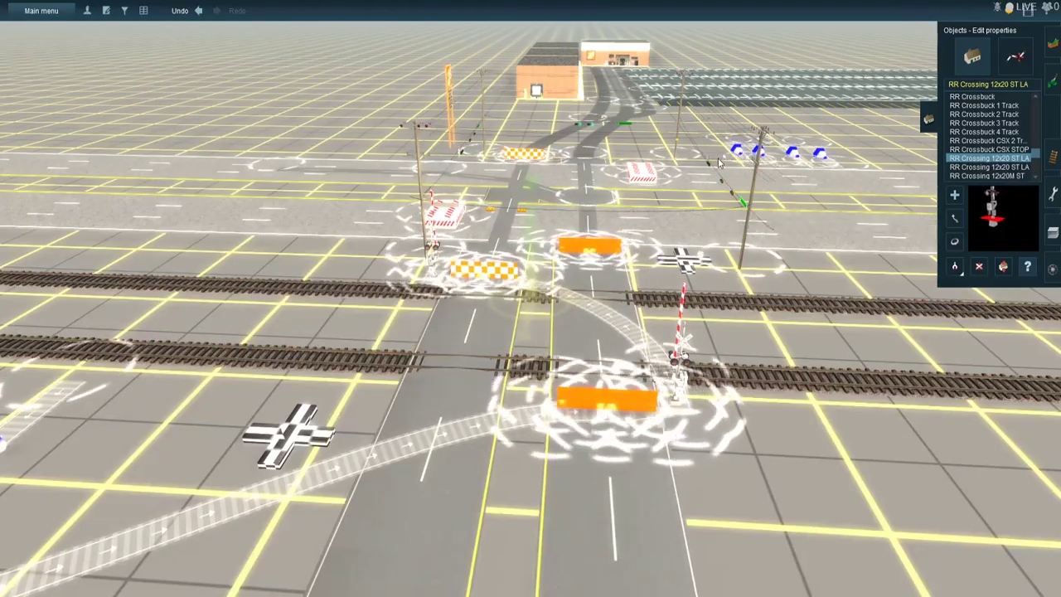
- Set the leftmost Traffic-Slave in the row of four beside the parkway to channel 57 and save it
right_click(766, 148)
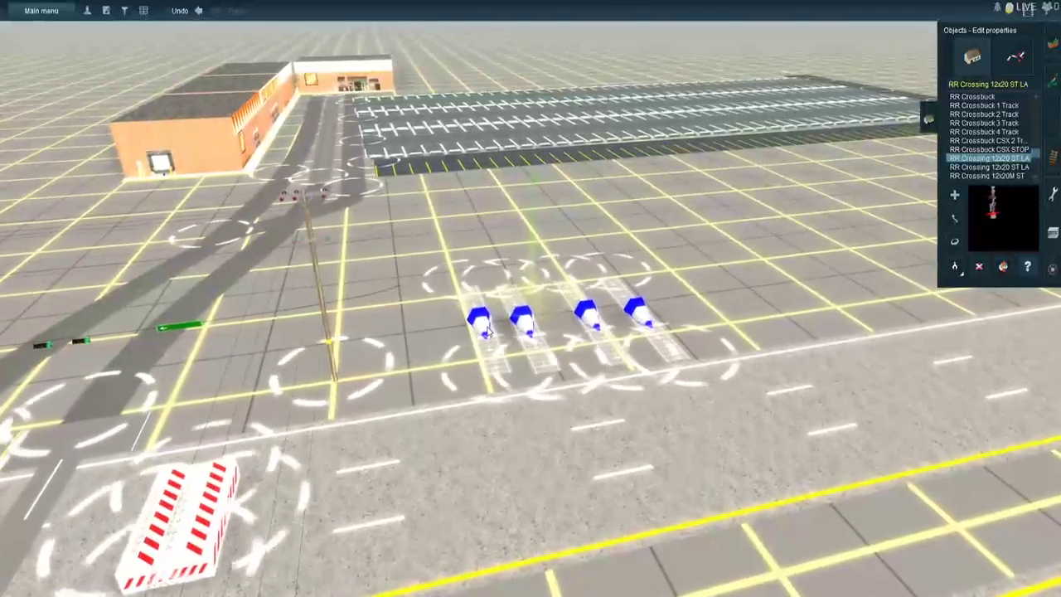
left_click(488, 330)
left_click(257, 145)
type("57")
key("Return")
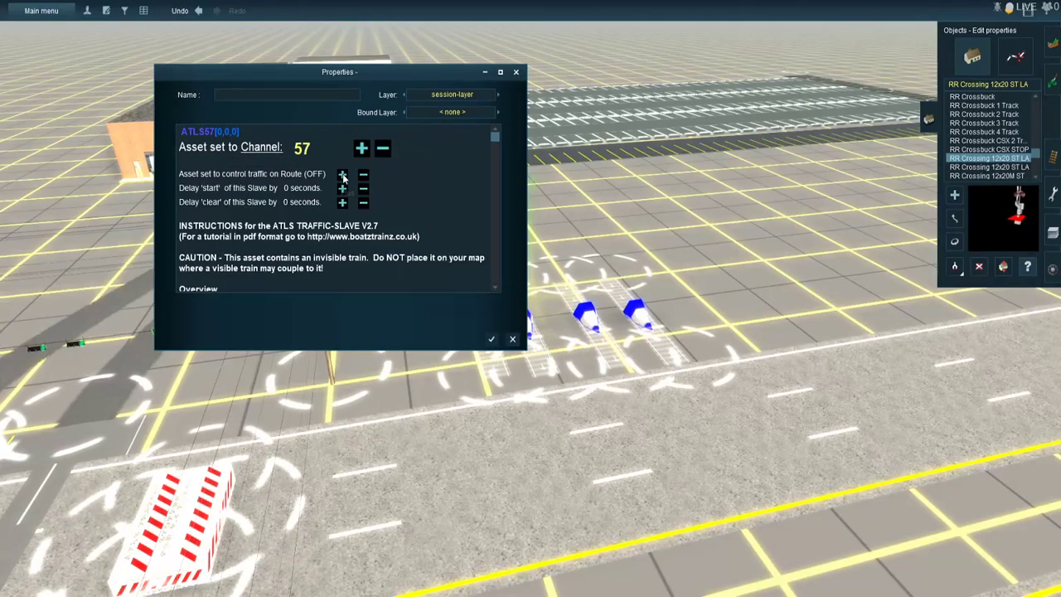
left_click(491, 339)
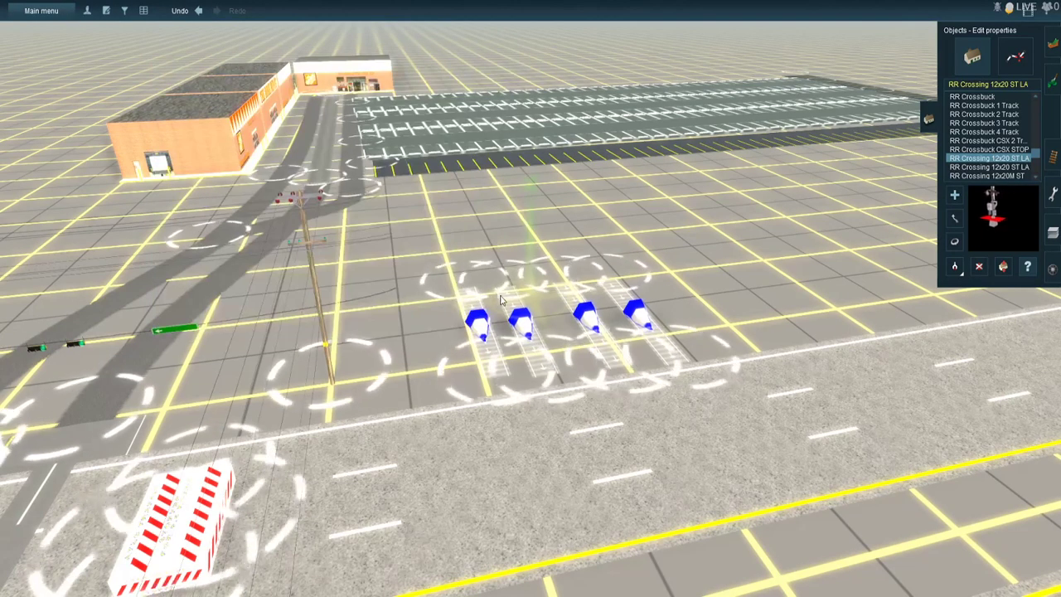
- Set the second Traffic-Slave from the left in the row to channel 57 and save it
left_click(528, 326)
left_click(264, 146)
type("57")
key("Return")
left_click(492, 339)
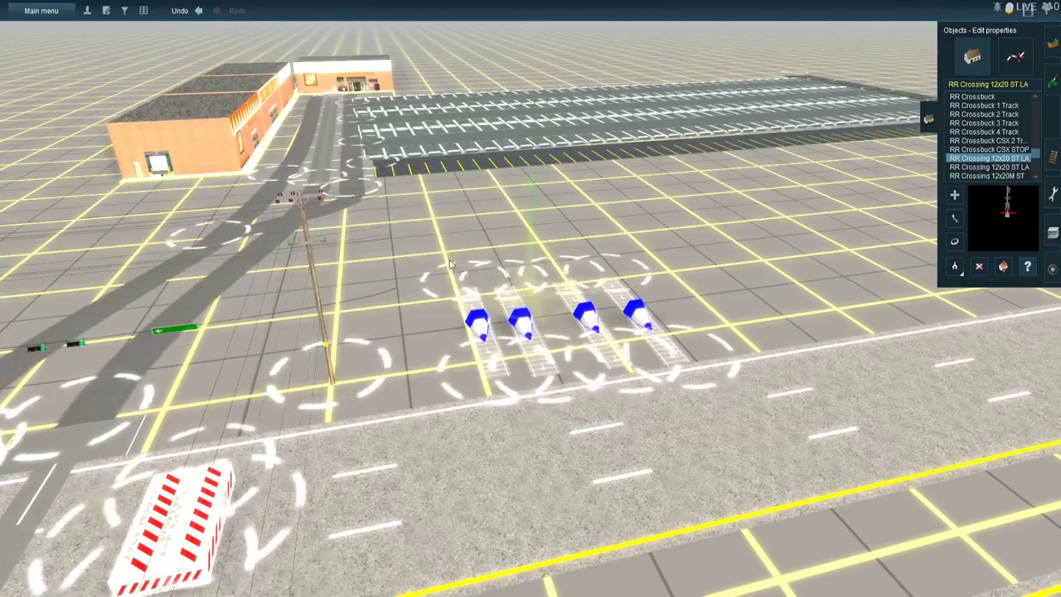
- Set the third Traffic-Slave from the left in the row beside the parkway to channel 57 and save it
left_click(586, 319)
left_click(250, 150)
type("57")
key("Return")
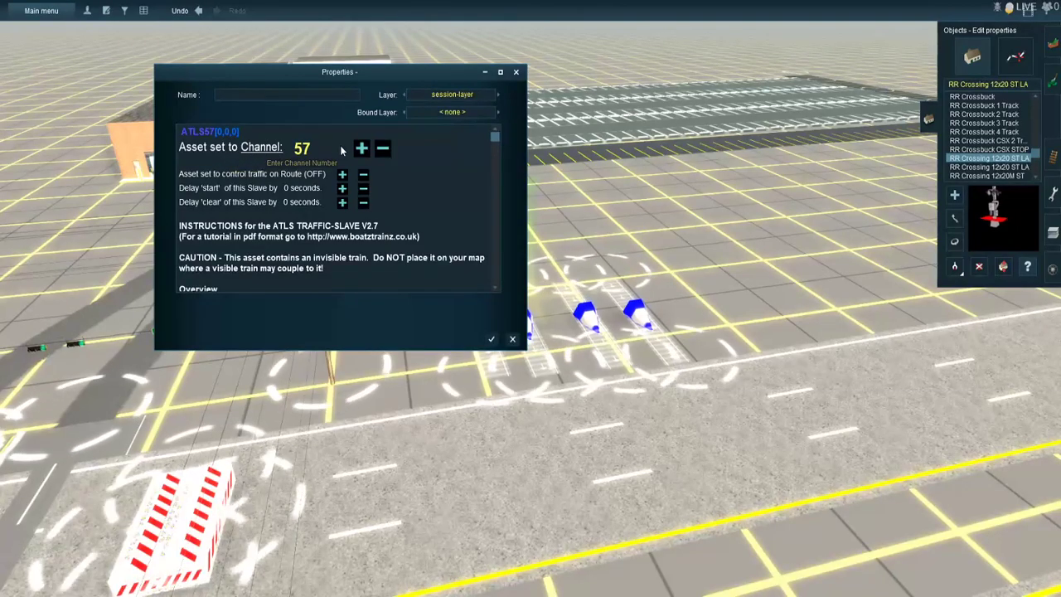
left_click(492, 339)
- Review the route phases of the channel 57 controller and set the third Traffic-Slave in the row to control traffic on Route 2
right_click(308, 420)
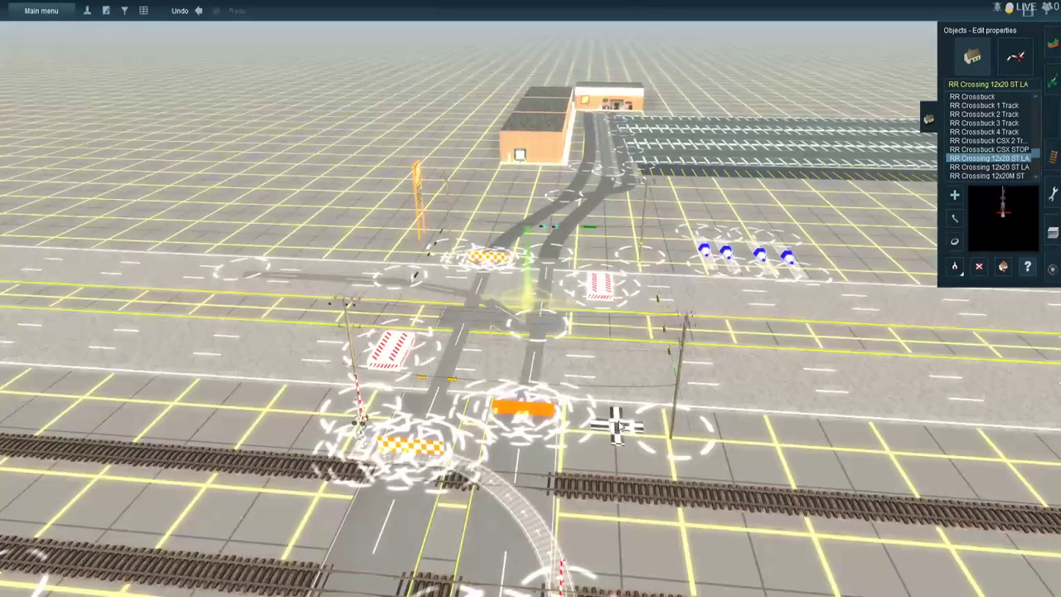
left_click(568, 408)
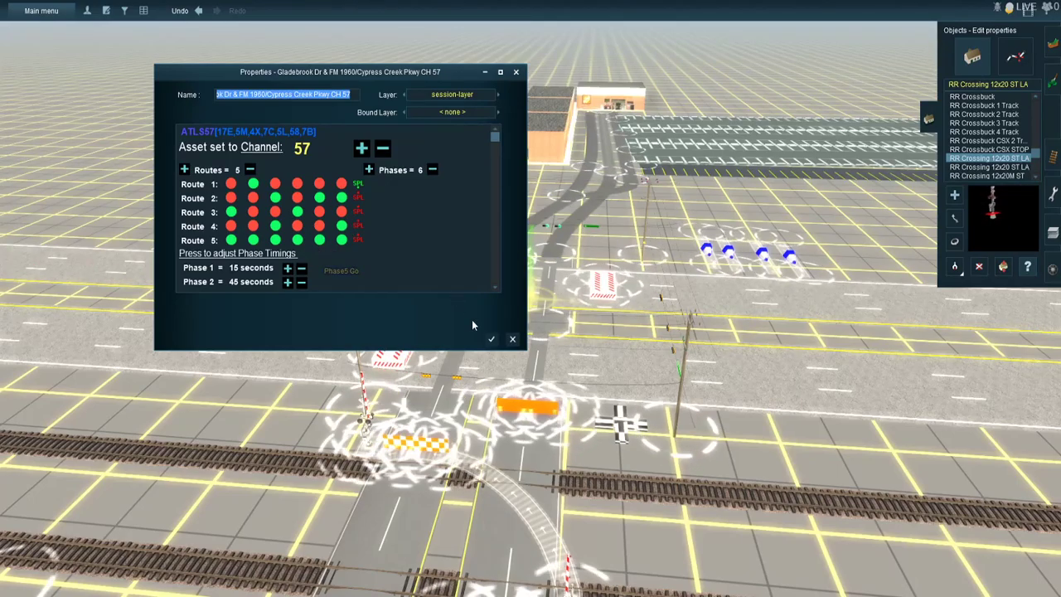
left_click(490, 340)
scroll(553, 228, "up", 3)
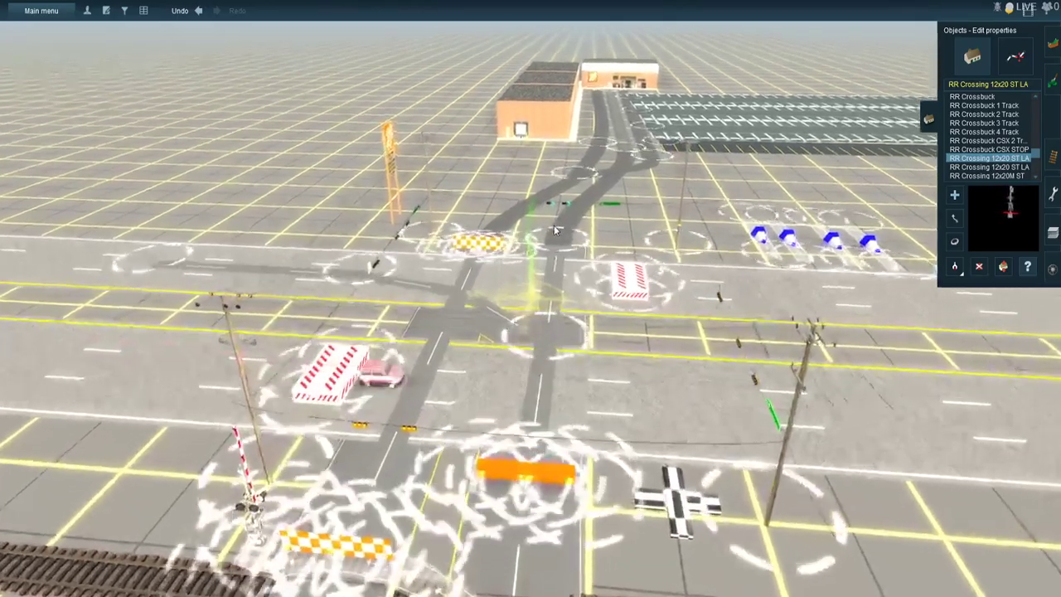
left_click(832, 239)
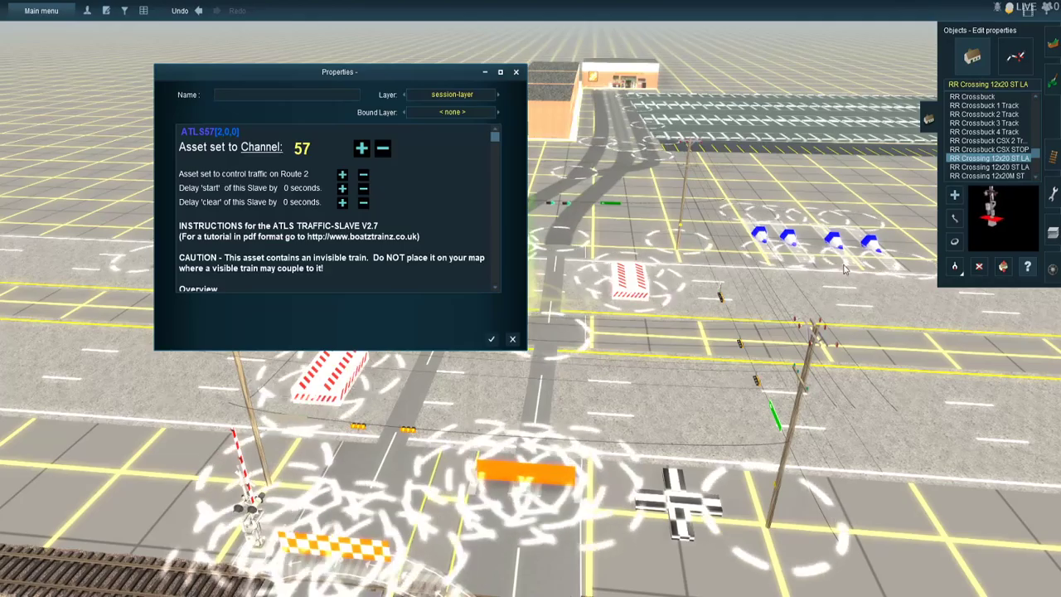
- Set the remaining unassigned Traffic-Slave in the row to channel 57, controlling traffic on Route 2, and save it
left_click(789, 238)
left_click(257, 147)
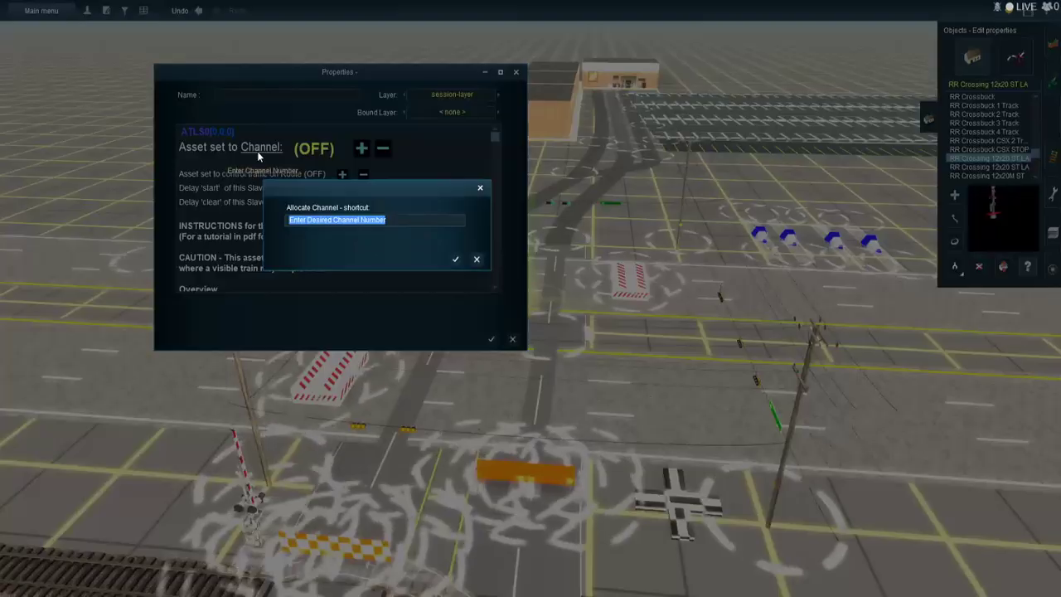
type("57")
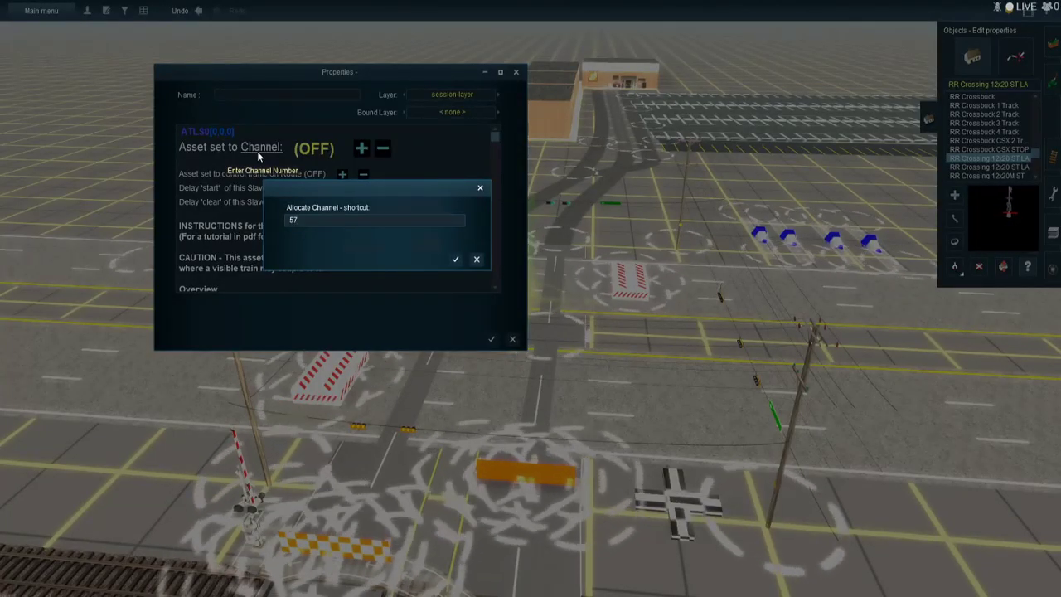
key("Return")
left_click(340, 175)
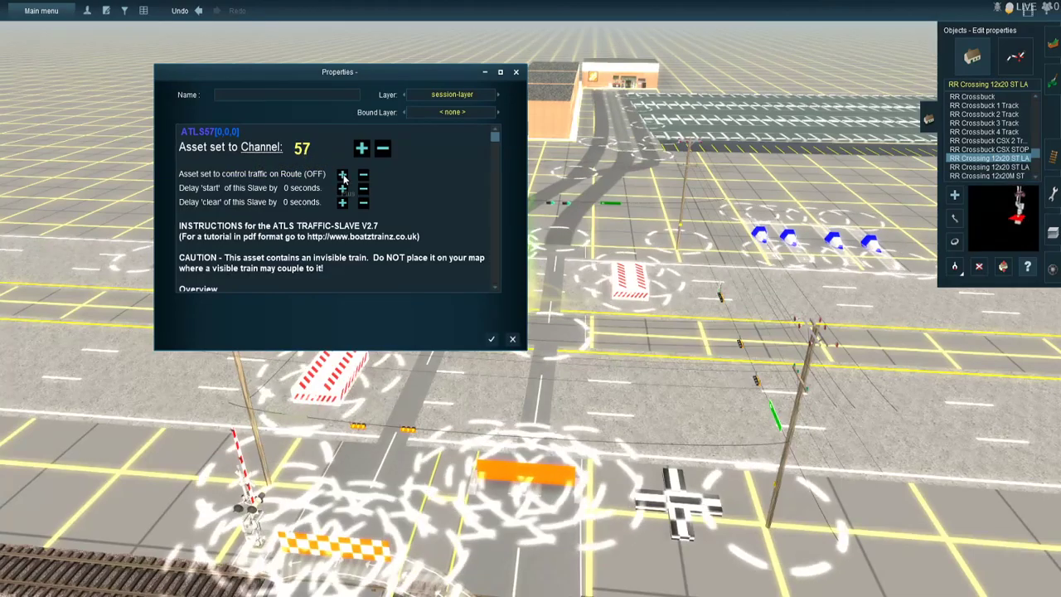
left_click(342, 178)
left_click(342, 179)
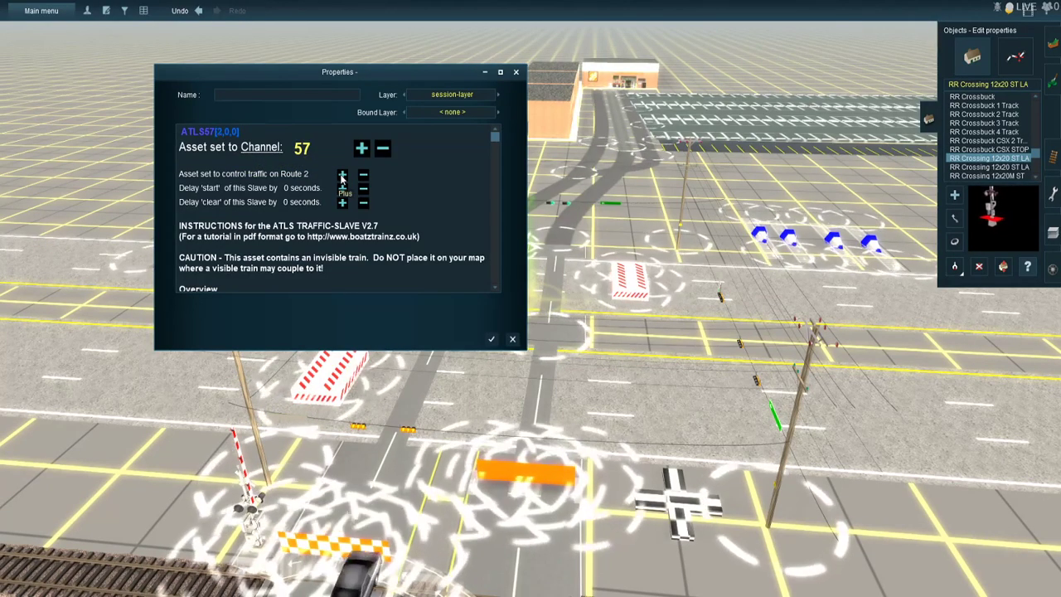
left_click(492, 339)
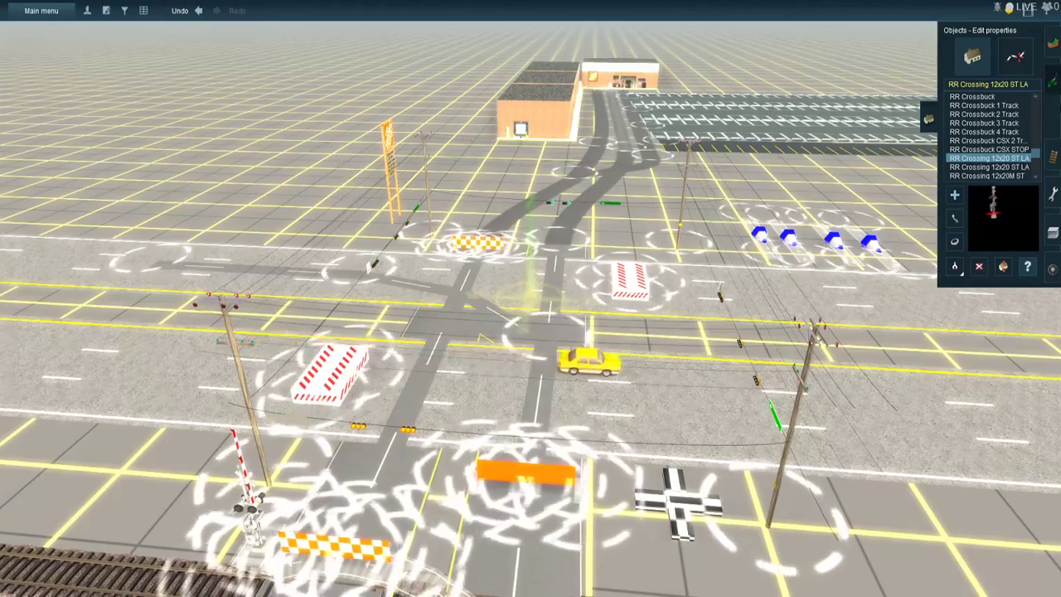
- Configure the five-light doghouse signal beside the left-turn yield sign with a left arrow and a plain green right light
left_click(1053, 156)
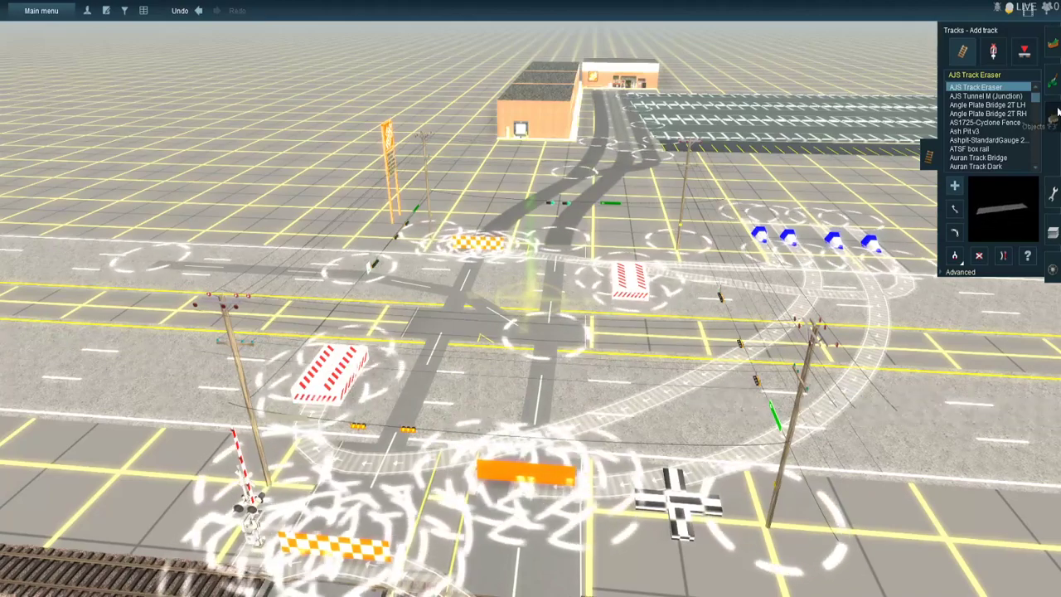
key("F3")
scroll(369, 294, "up", 4)
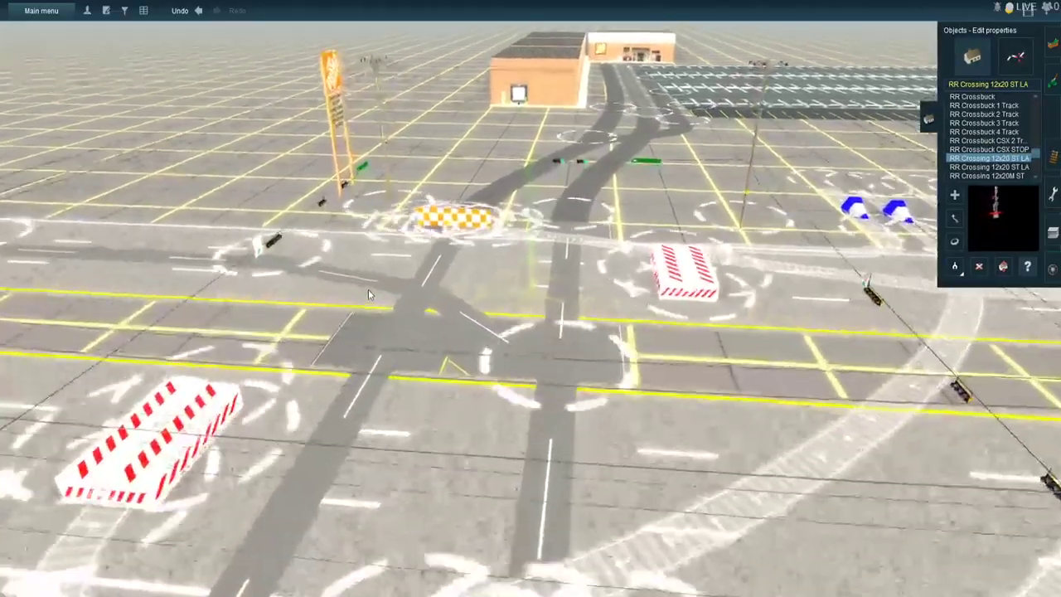
key("Left")
key("Left")
scroll(444, 205, "up", 3)
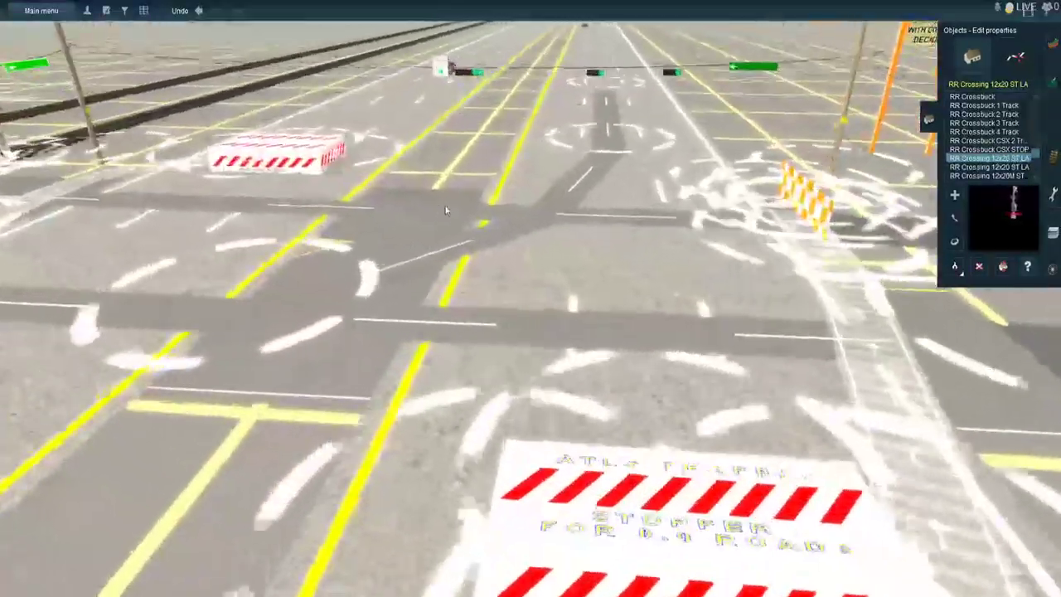
right_click(497, 185)
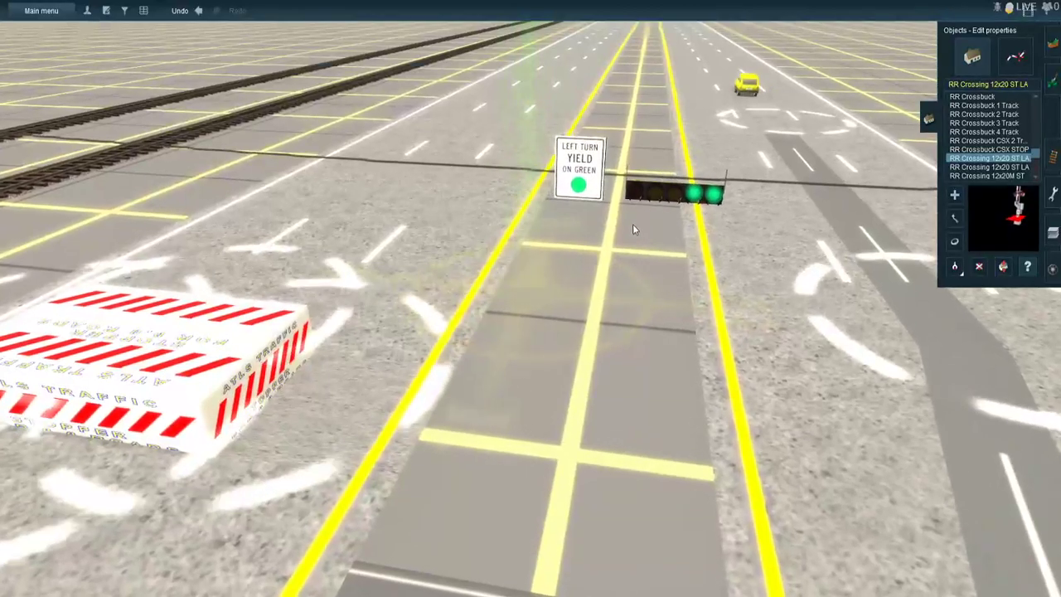
left_click(632, 224)
left_click(298, 178)
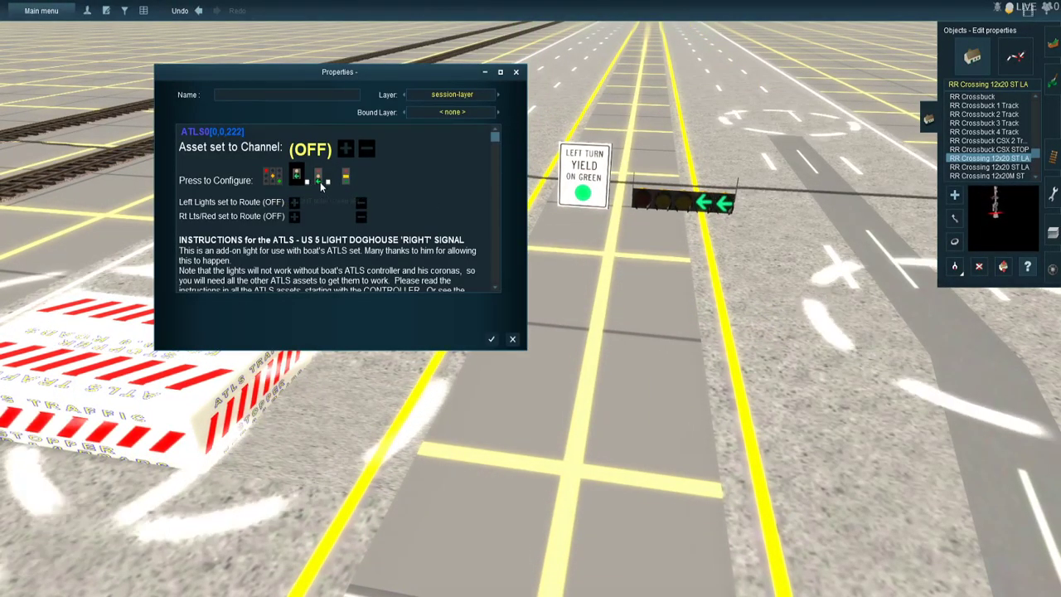
left_click(320, 182)
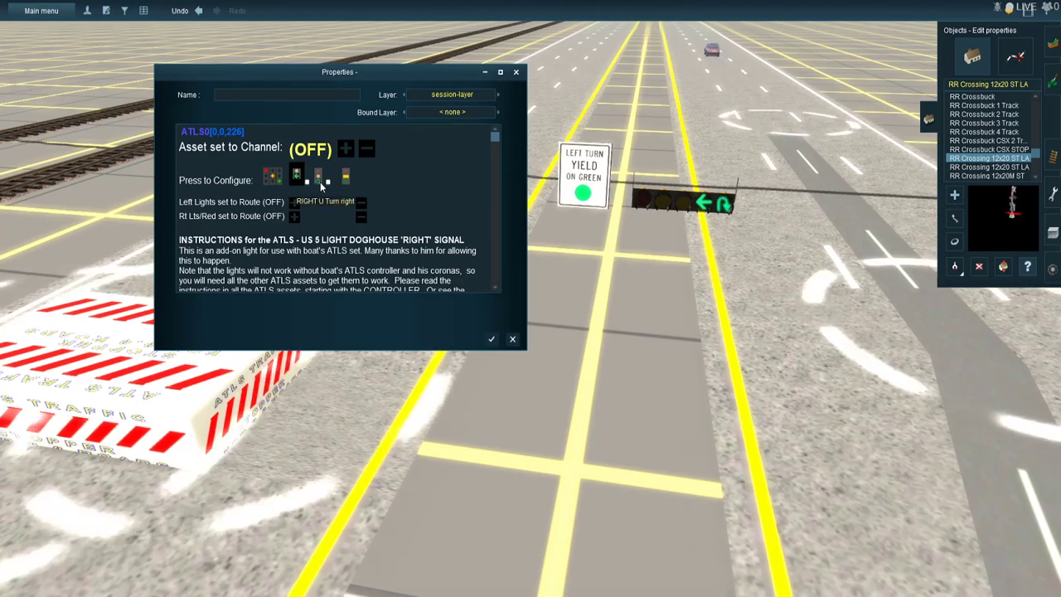
left_click(321, 182)
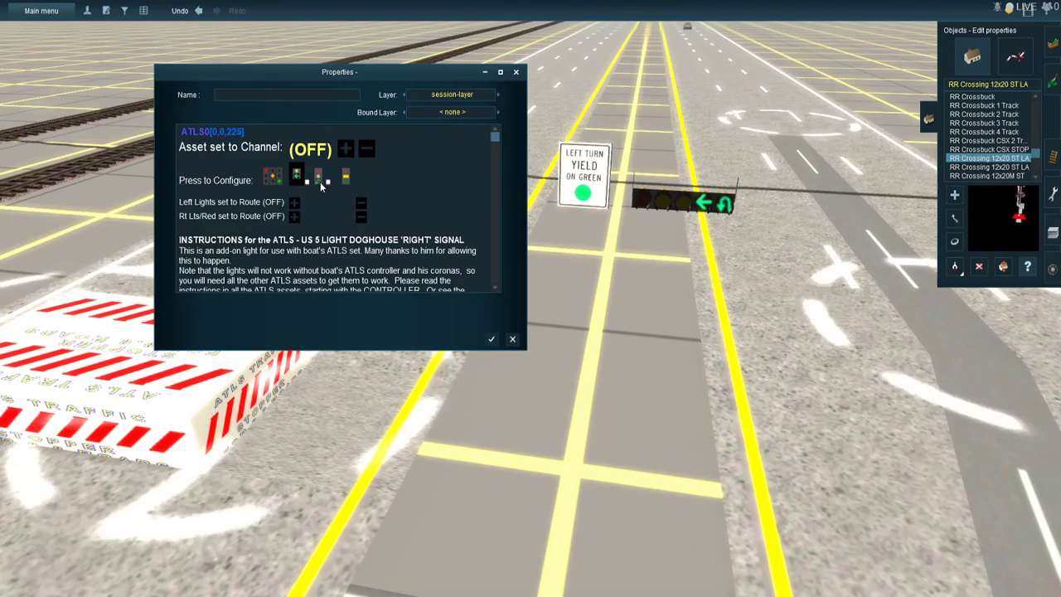
left_click(320, 182)
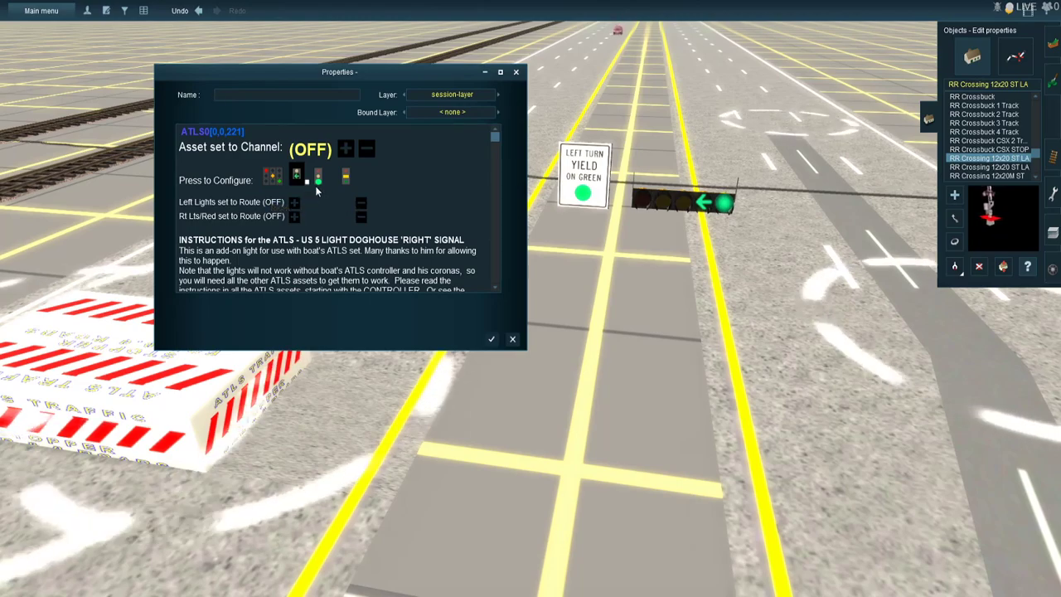
- Assign the doghouse signal's left lights to Route 3 and its right lights to Route 1, on channel 57
left_click(290, 201)
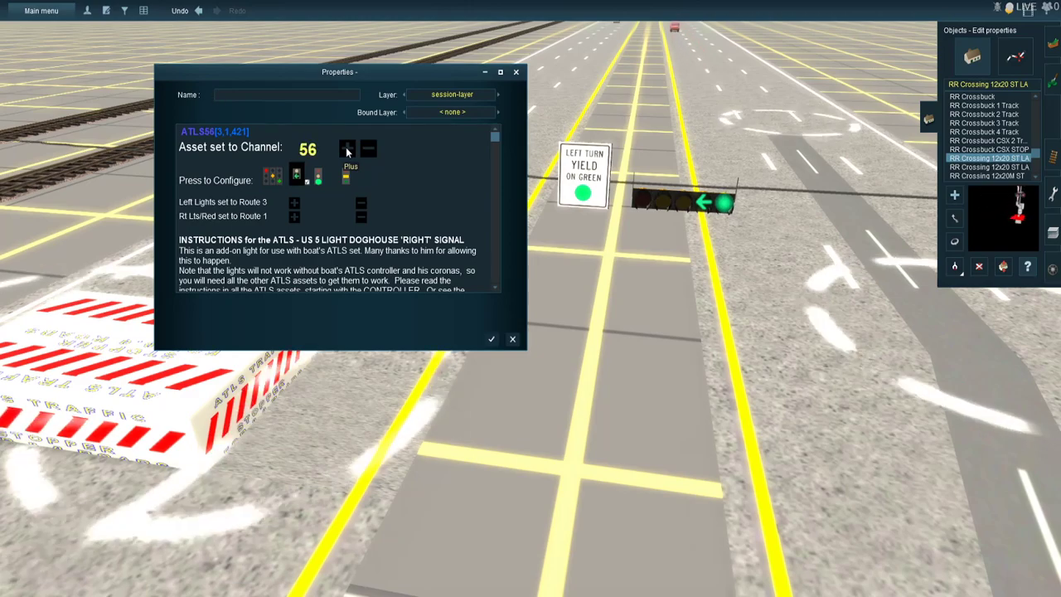
left_click(347, 149)
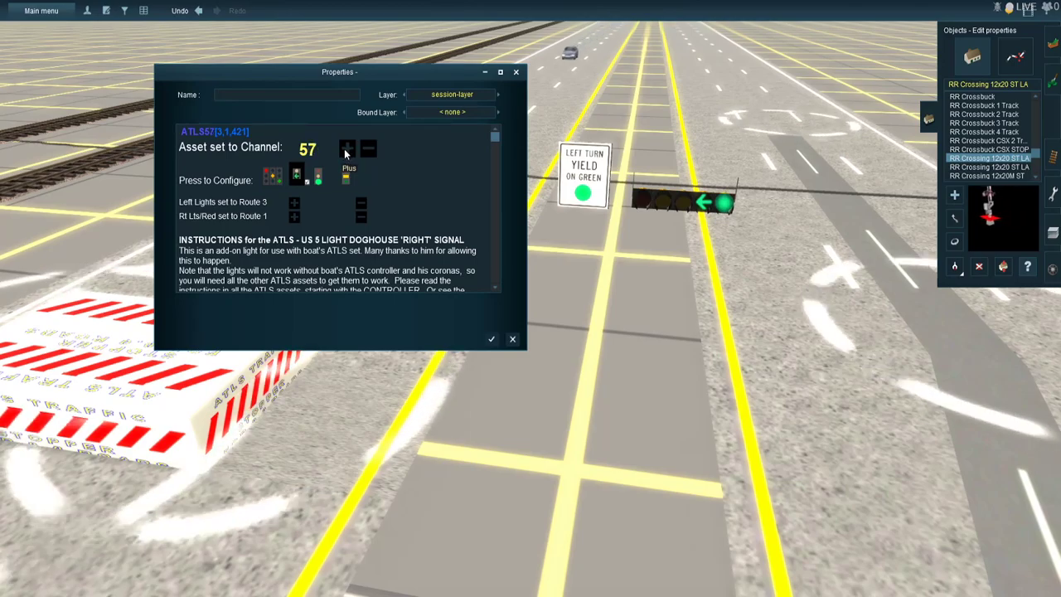
key("Escape")
- Set the two US traffic signals over the lanes beside the doghouse signal to channel 57 and Route 1, and save them
right_click_drag(617, 258, 610, 341)
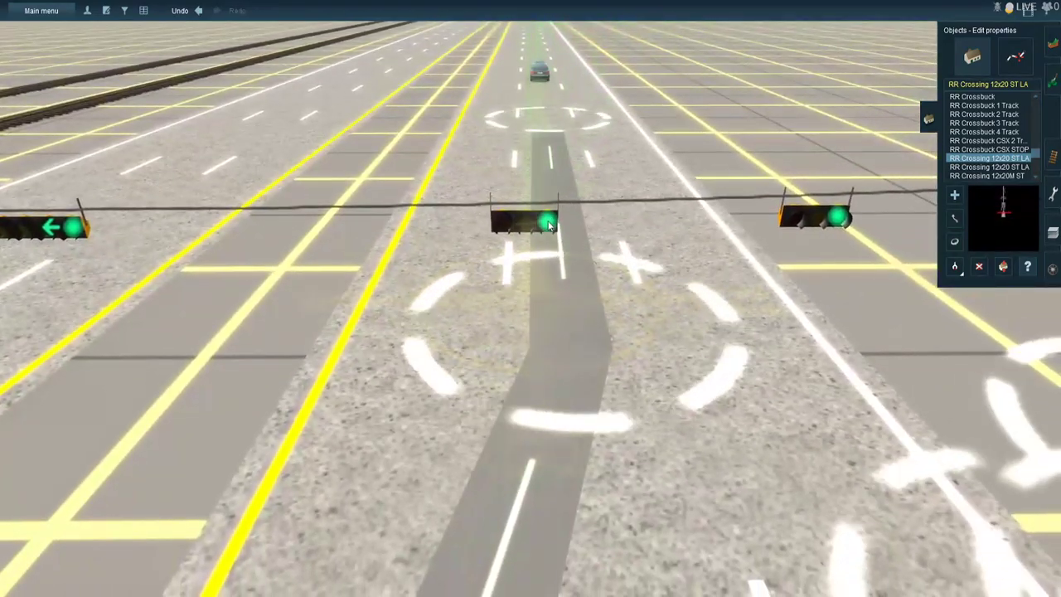
left_click(548, 222)
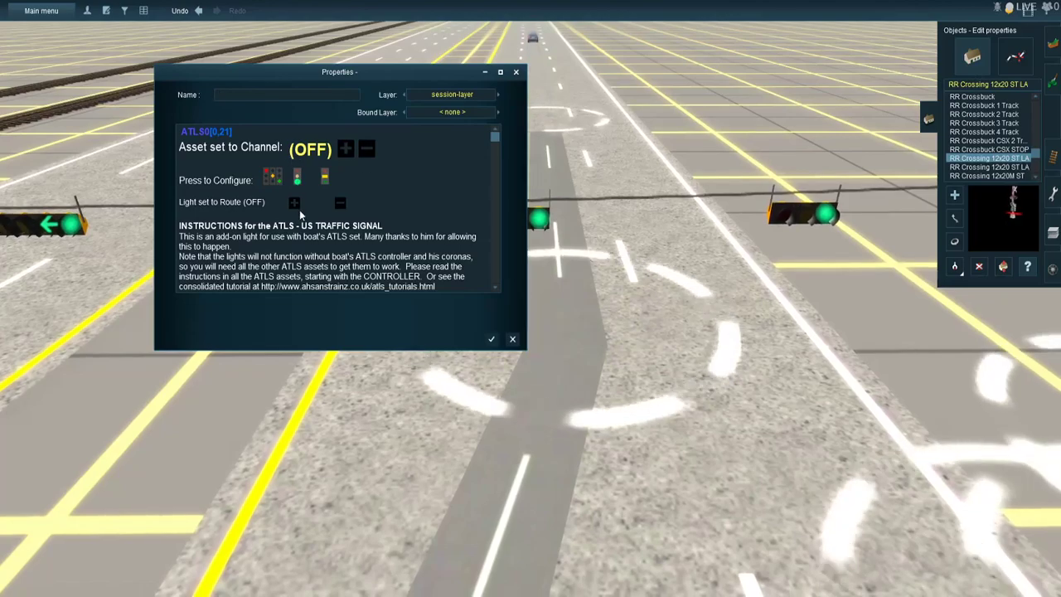
left_click(346, 150)
left_click(347, 150)
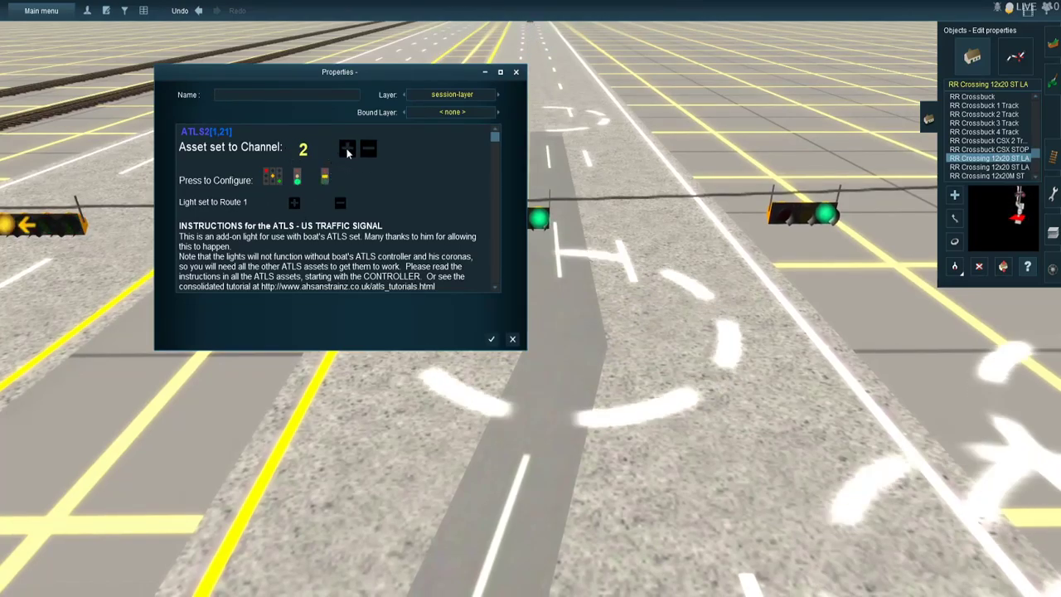
left_click(347, 149)
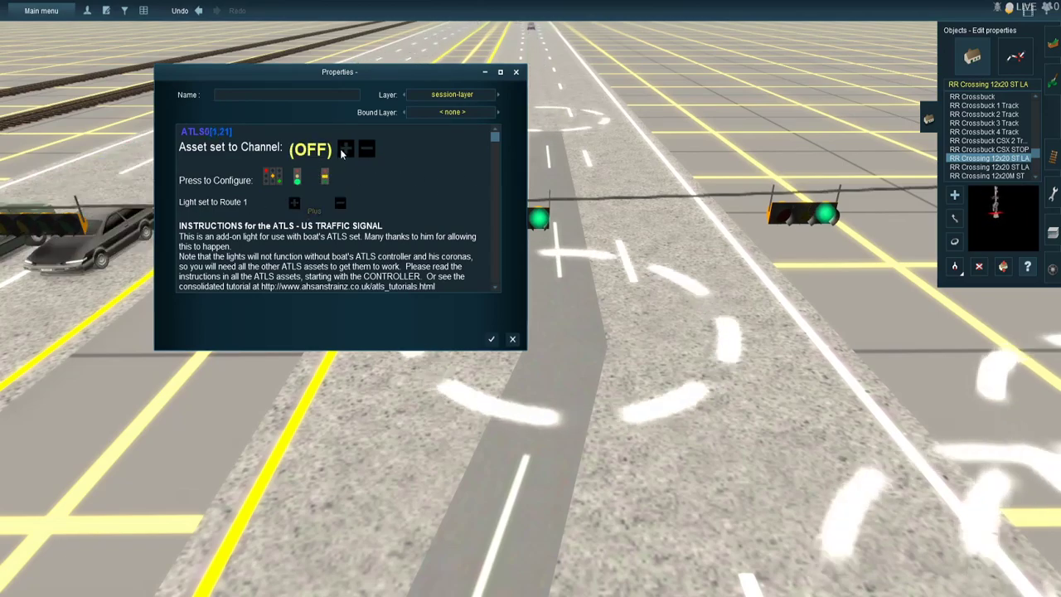
left_click(342, 150)
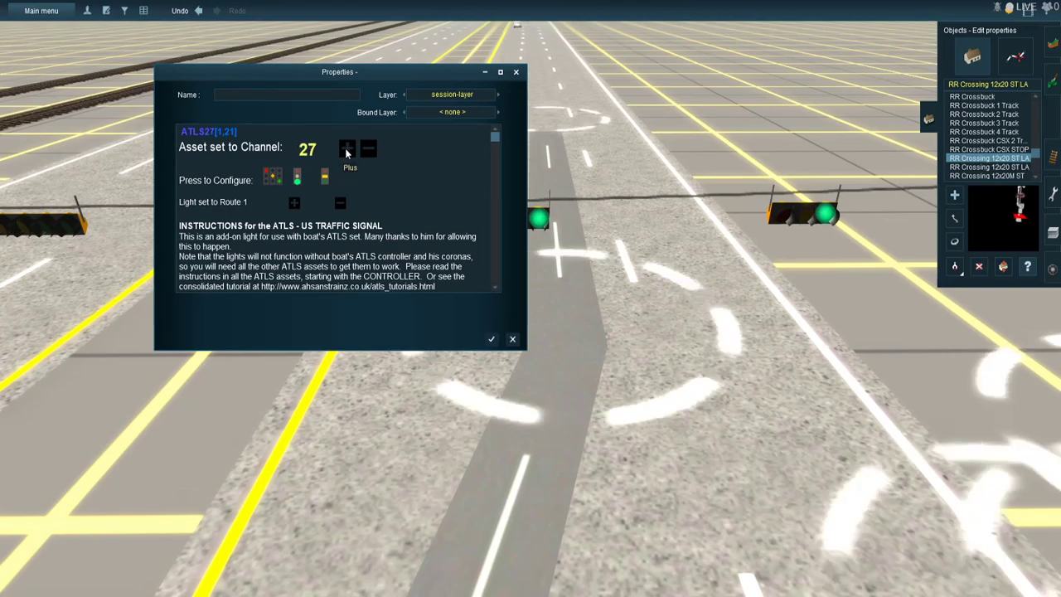
left_click(346, 150)
left_click(346, 150)
left_click(347, 150)
left_click(346, 150)
left_click(347, 150)
left_click(346, 150)
left_click(347, 150)
left_click(346, 150)
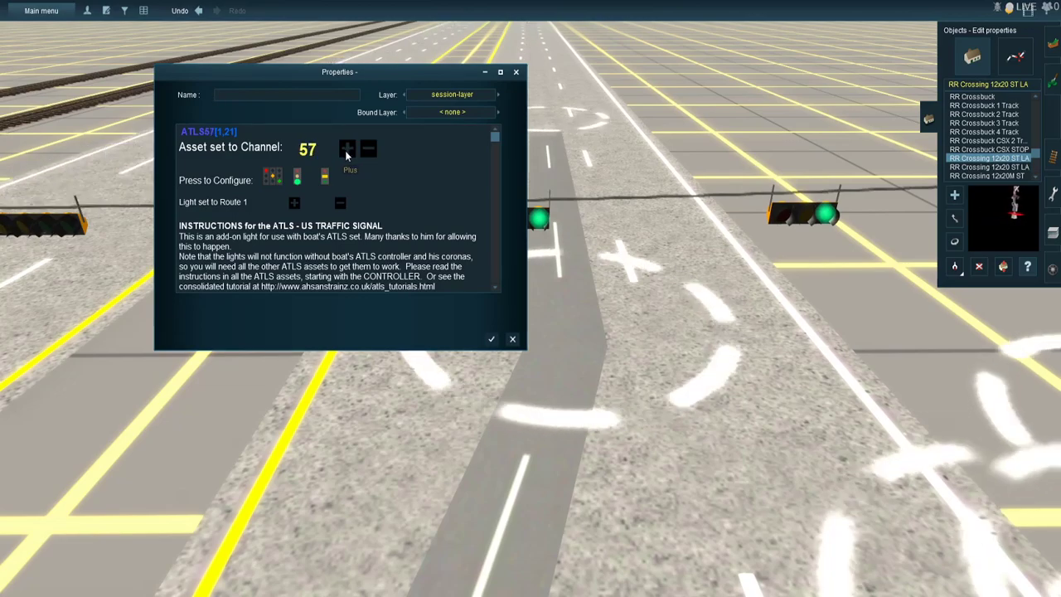
key("Return")
- Name the green street sign hanging beside these traffic signals "Gladebrook Dr" and save its properties
scroll(402, 175, "down", 5)
left_click(713, 263)
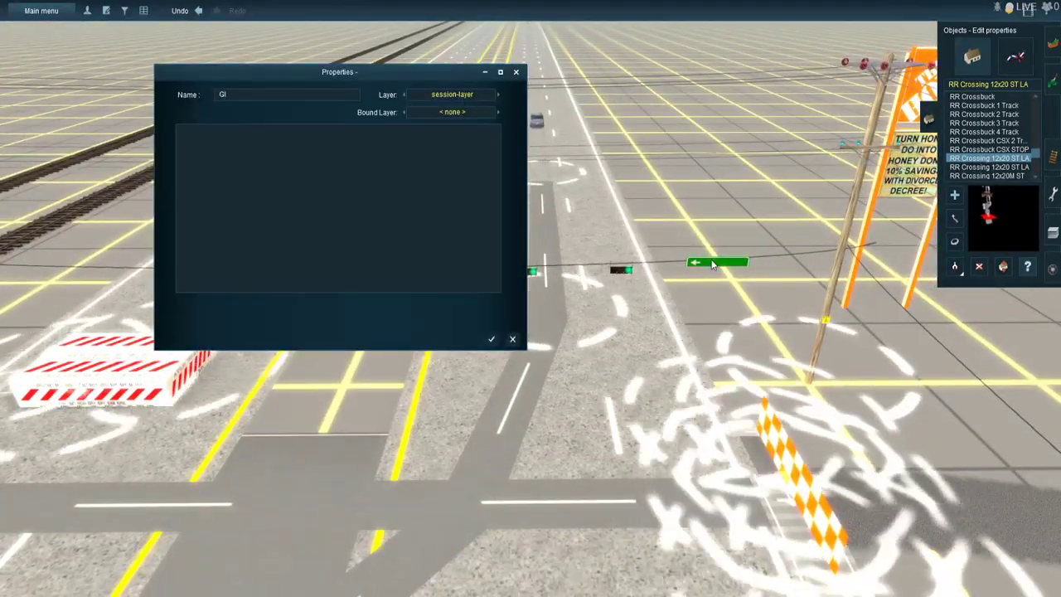
type("Gladebrook Dr")
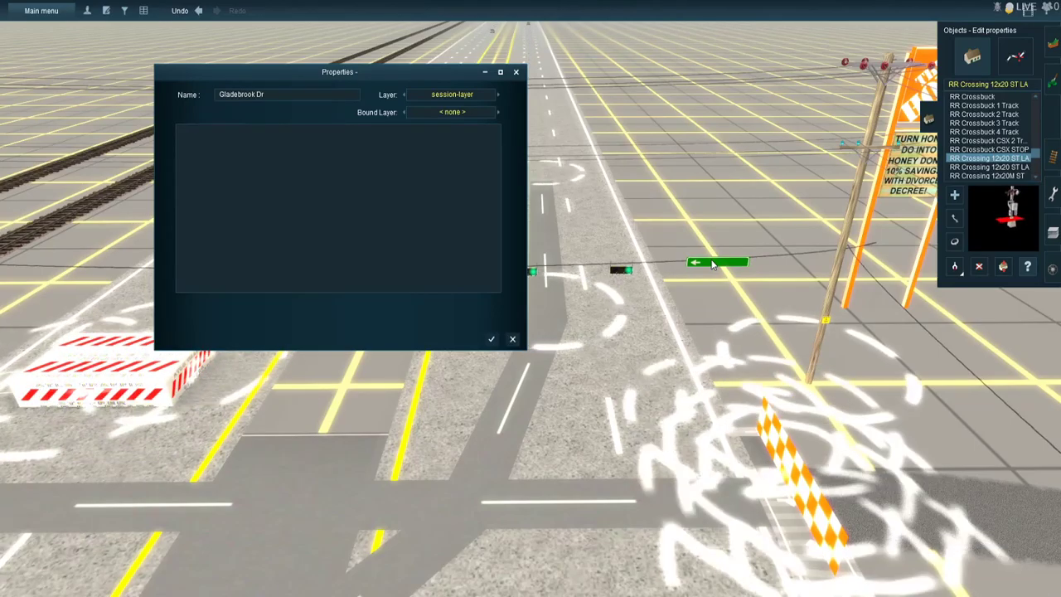
key("Return")
- Open the properties of the doghouse signal next to the sign on the opposite side of the intersection
right_click_drag(454, 431, 652, 323)
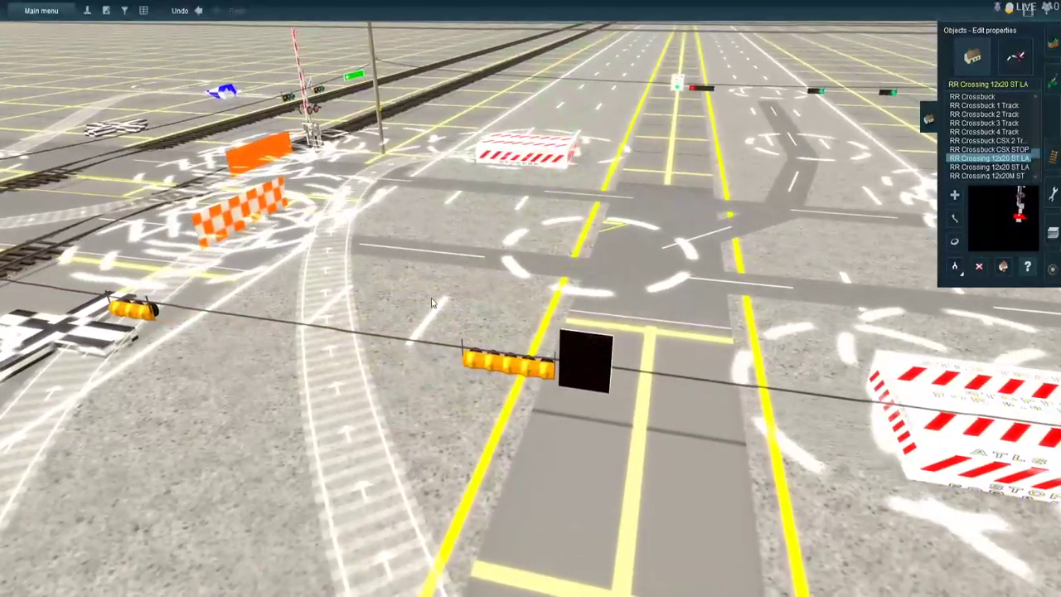
left_click(433, 292)
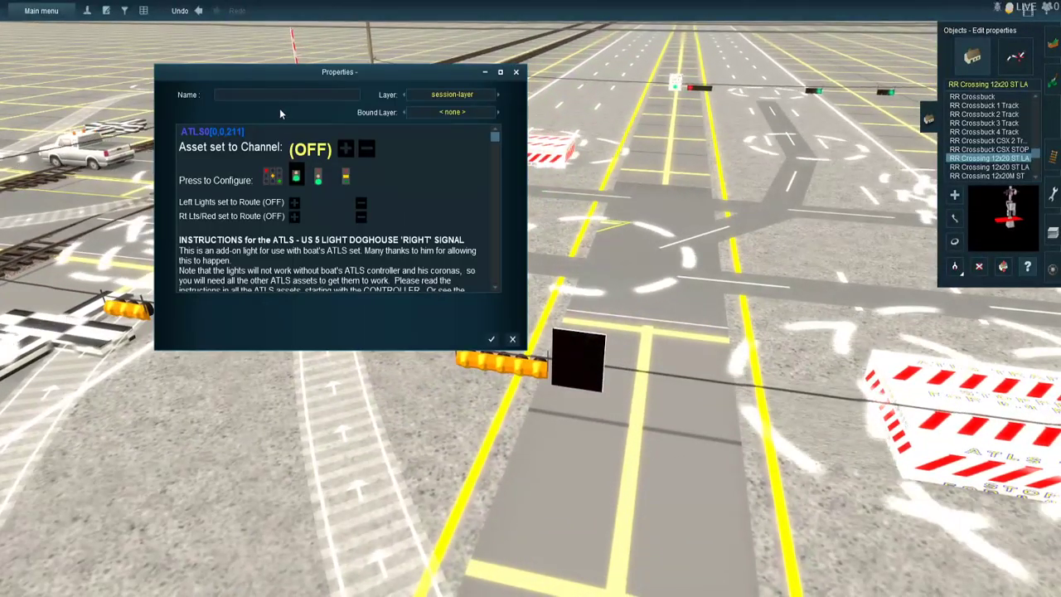
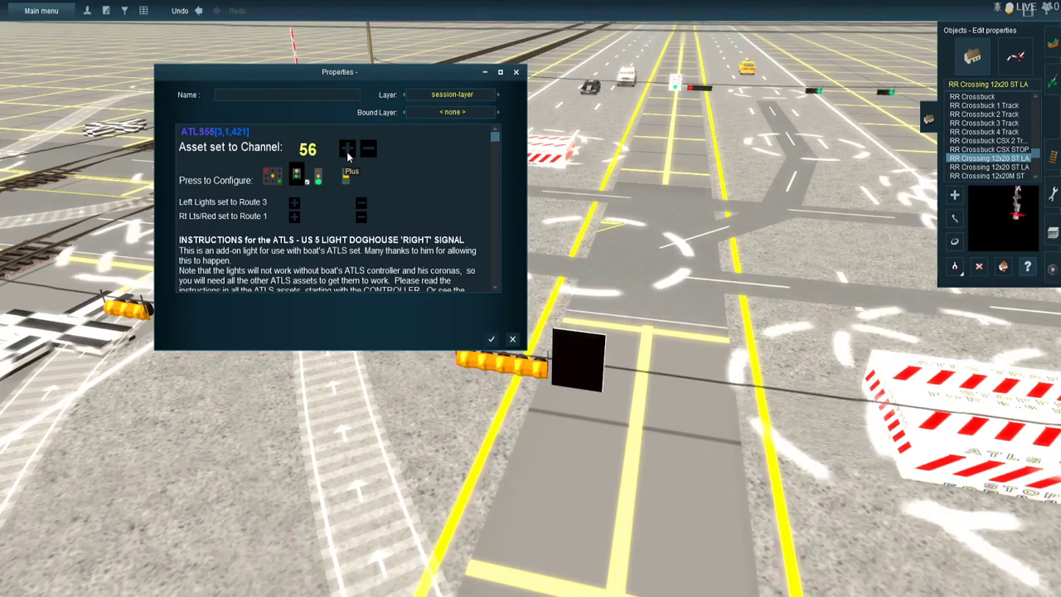
- Finish setting the doghouse signal to channel 57, and set one US traffic signal beside it to channel 57 and Route 1
left_click(112, 313)
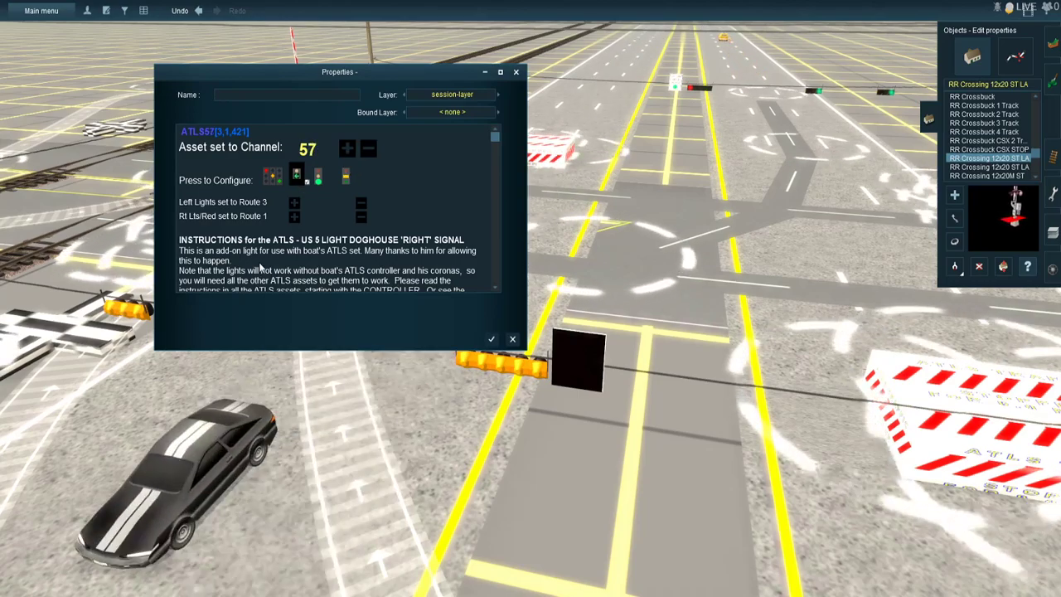
left_click(347, 148)
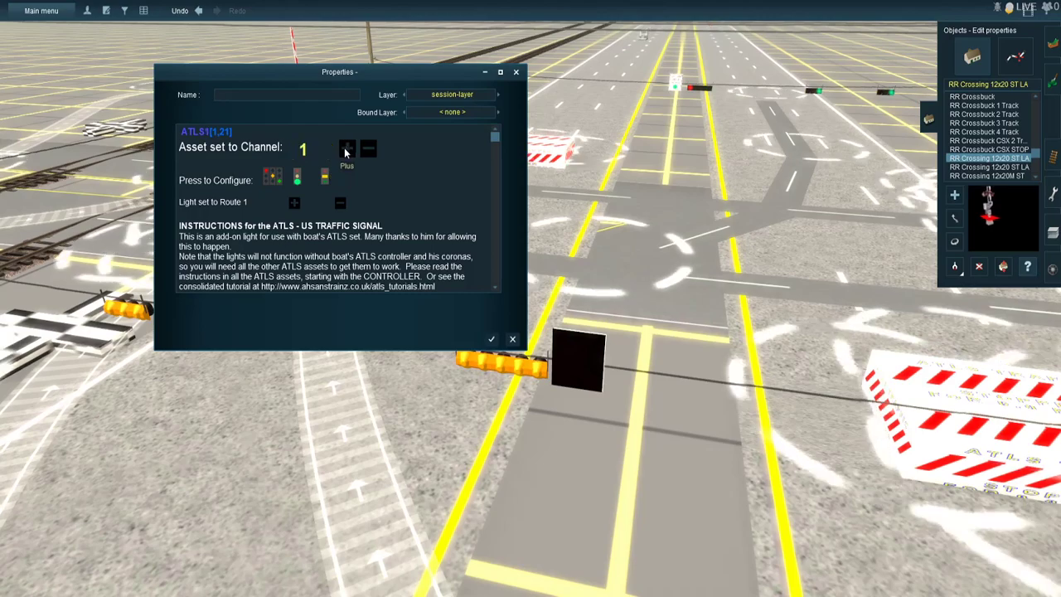
left_click(346, 148)
left_click(347, 148)
left_click(347, 149)
left_click(348, 149)
left_click(348, 149)
left_click(349, 150)
left_click(348, 150)
left_click(348, 150)
left_click(348, 150)
left_click(348, 150)
left_click(348, 150)
left_click(348, 150)
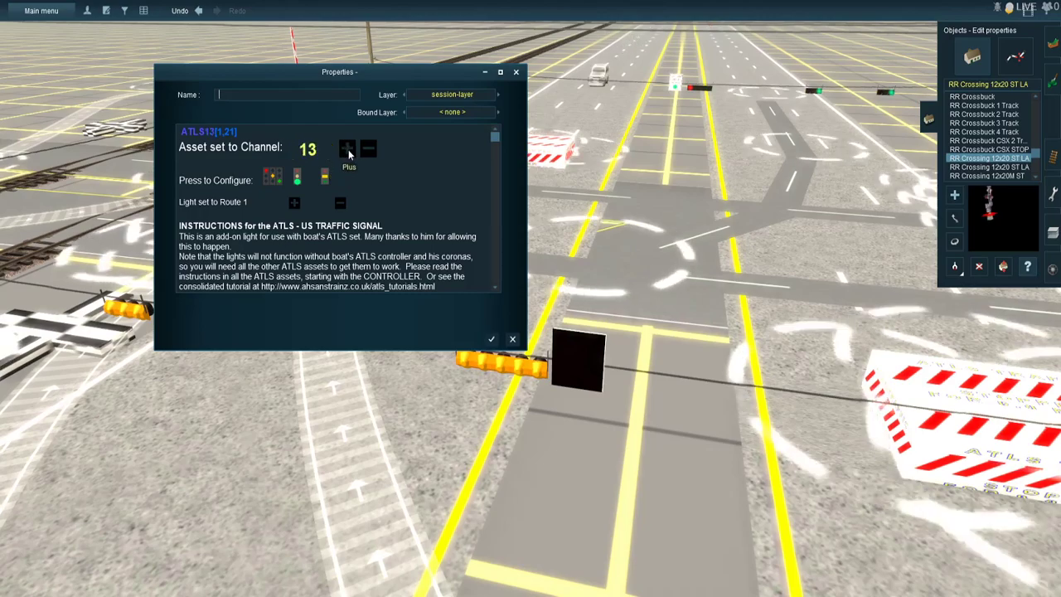
left_click(349, 150)
left_click(348, 150)
left_click(348, 150)
left_click(348, 150)
left_click(349, 150)
left_click(348, 150)
left_click(348, 150)
left_click(348, 150)
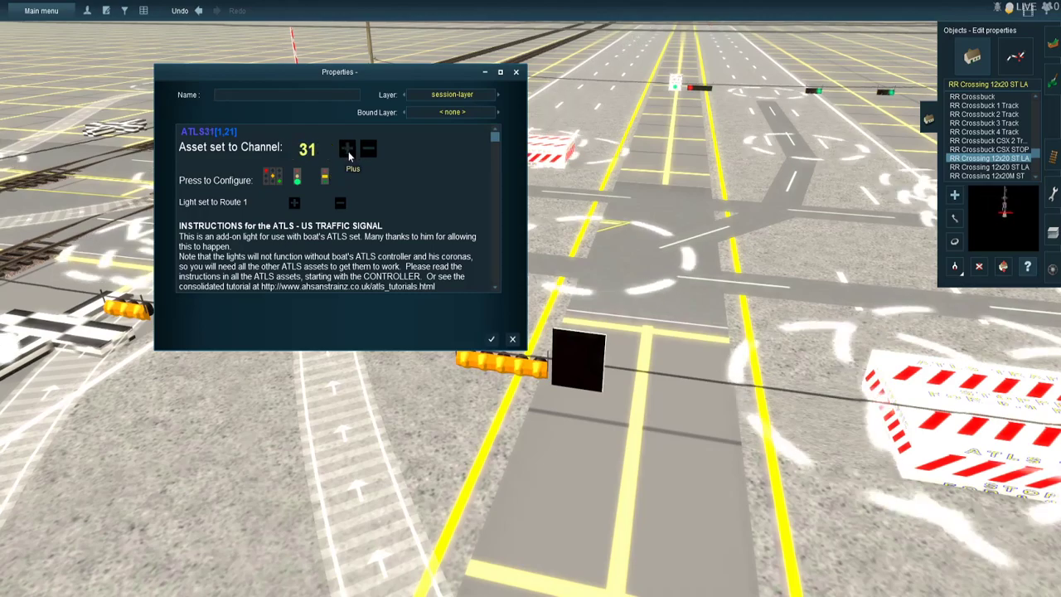
left_click(348, 150)
left_click(348, 150)
left_click(348, 150)
left_click(349, 150)
left_click(348, 150)
left_click(348, 150)
left_click(348, 150)
left_click(348, 150)
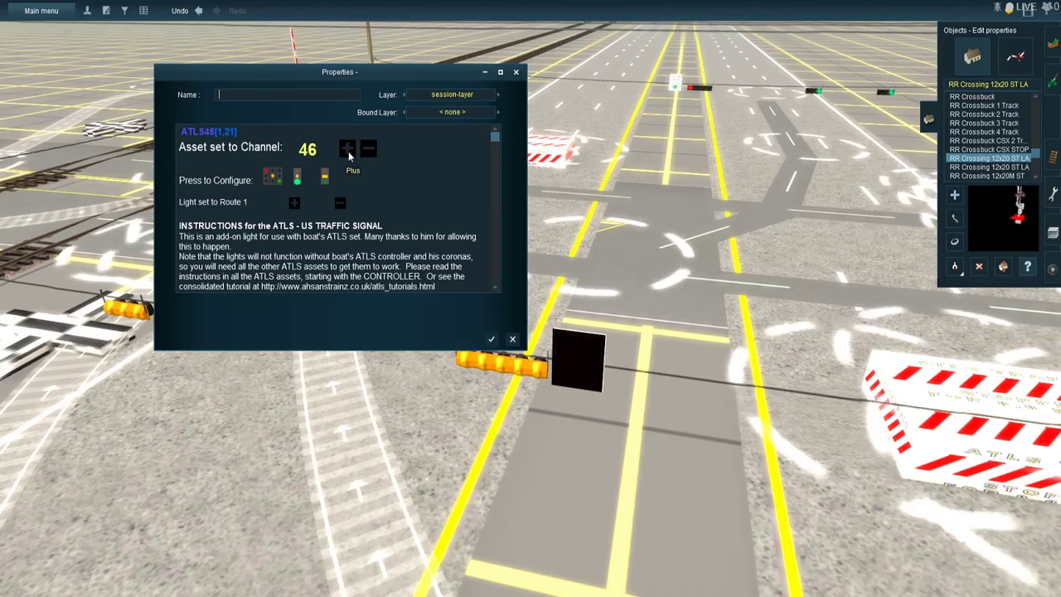
left_click(348, 150)
left_click(348, 150)
left_click(348, 150)
left_click(348, 150)
left_click(348, 151)
left_click(348, 151)
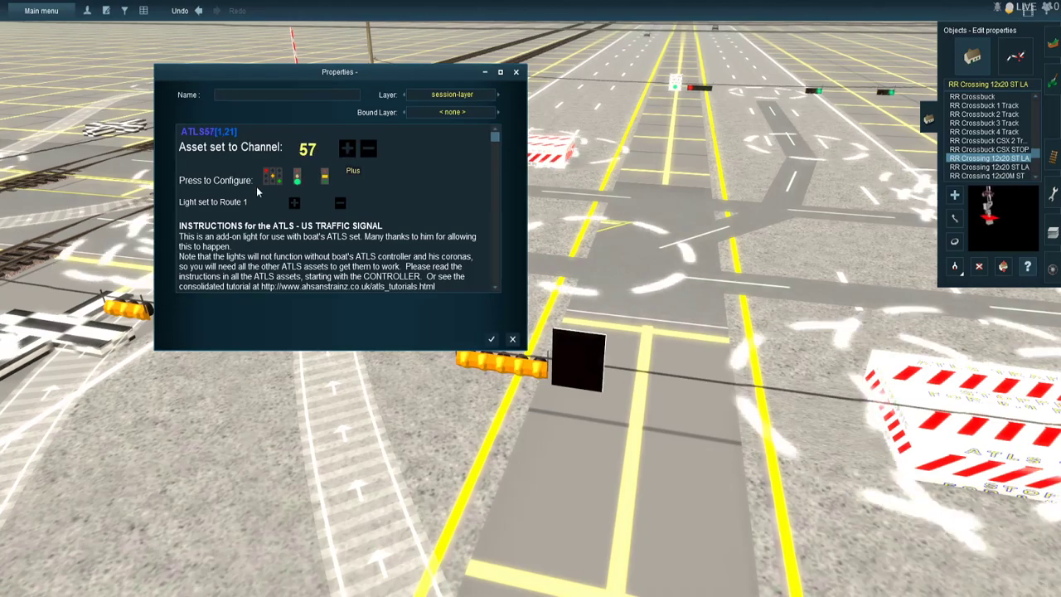
left_click(257, 189)
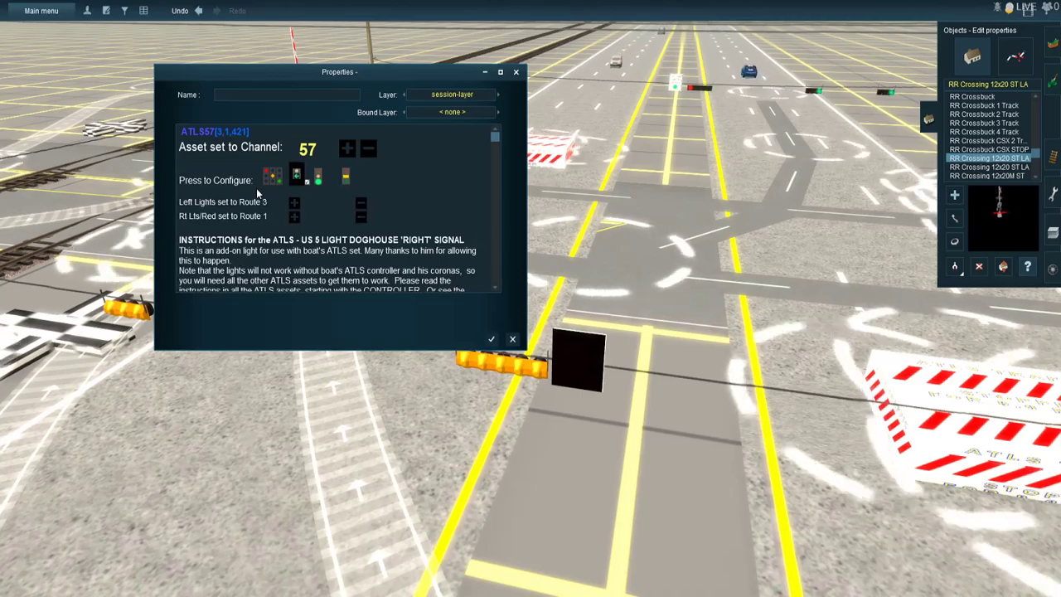
key("Return")
scroll(257, 194, "down", 3)
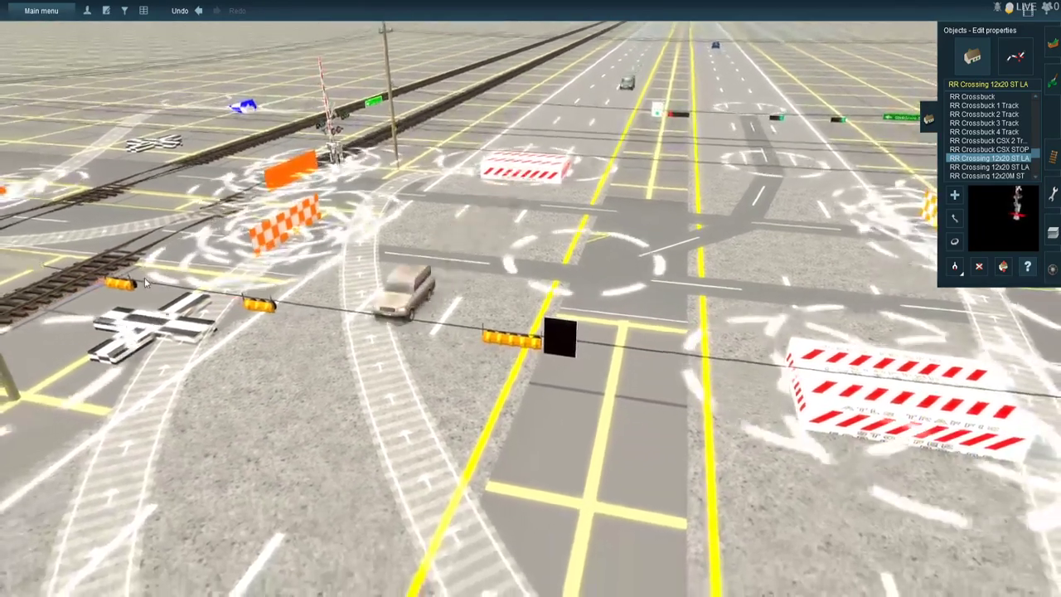
- Set the other US traffic signal on the doghouse signal's wire to channel 57 and Route 1, and save it
left_click(278, 220)
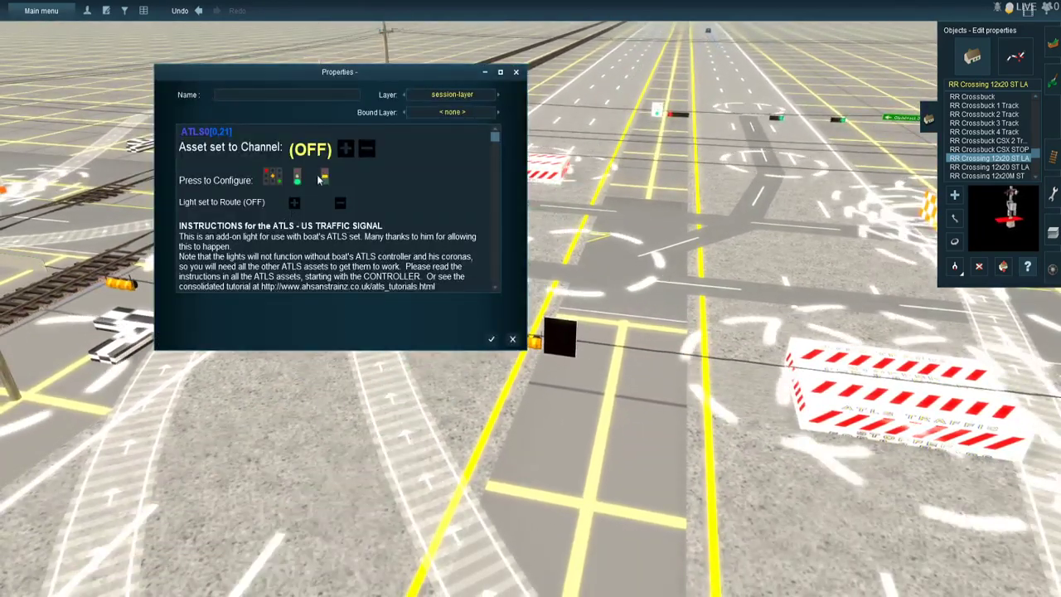
left_click(345, 150)
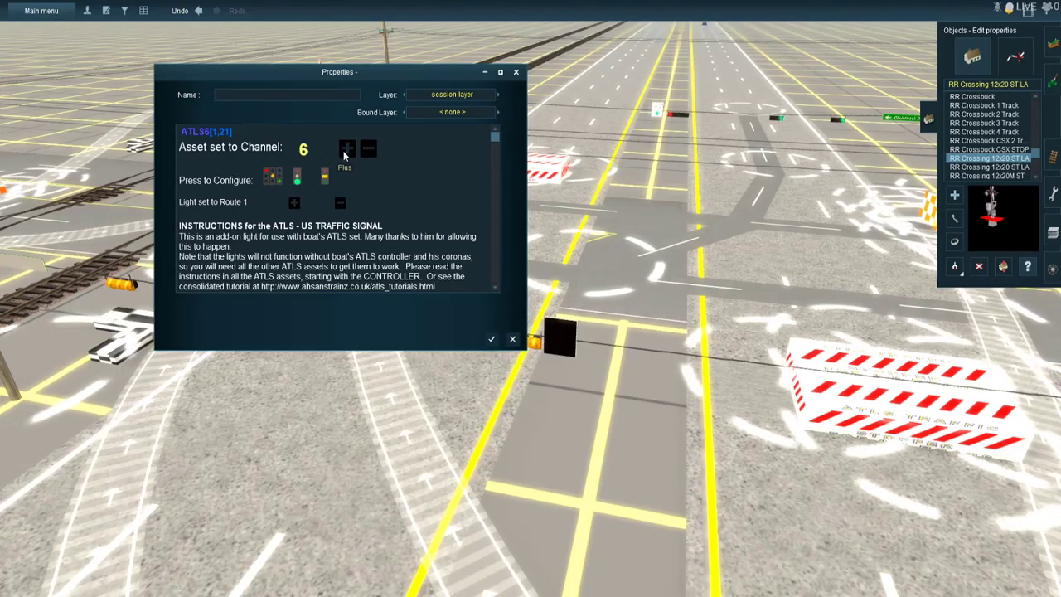
left_click(347, 149)
left_click(346, 149)
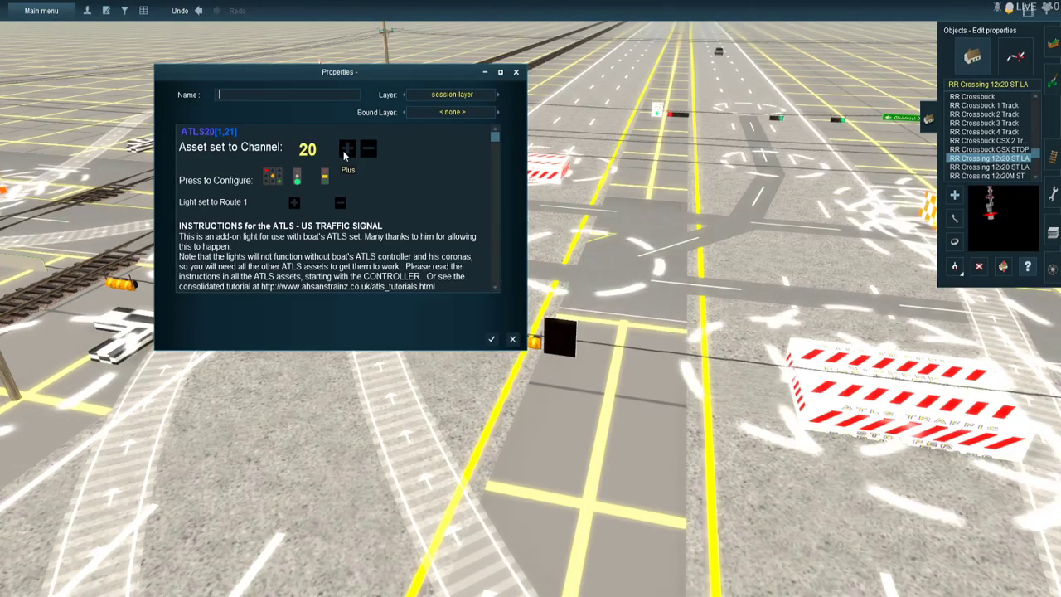
left_click(347, 149)
left_click(345, 157)
left_click(344, 157)
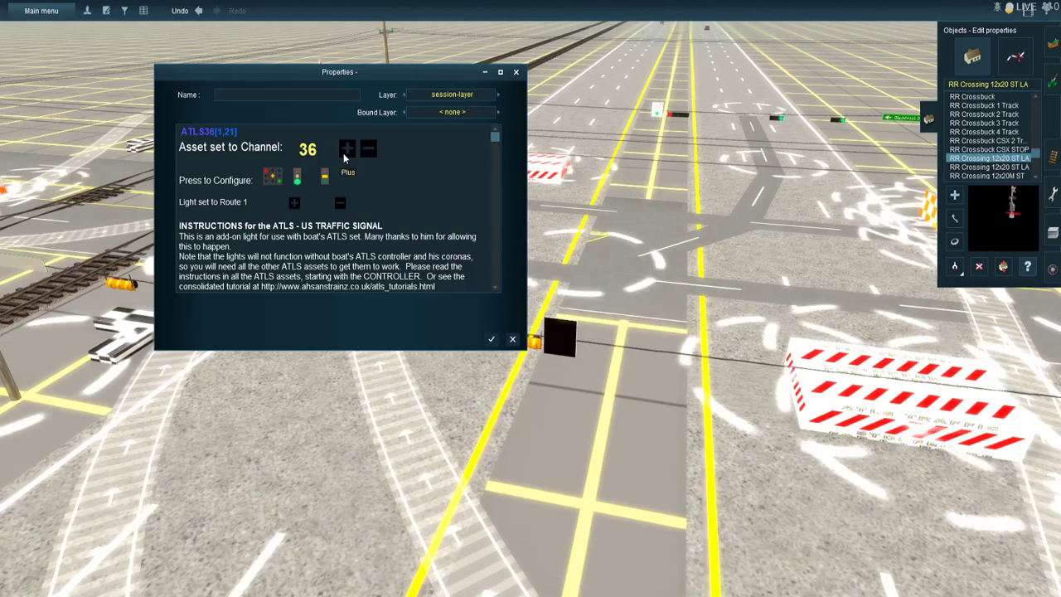
left_click(345, 157)
left_click(344, 156)
left_click(345, 157)
left_click(345, 157)
left_click(344, 156)
left_click(344, 157)
left_click(345, 157)
left_click(345, 157)
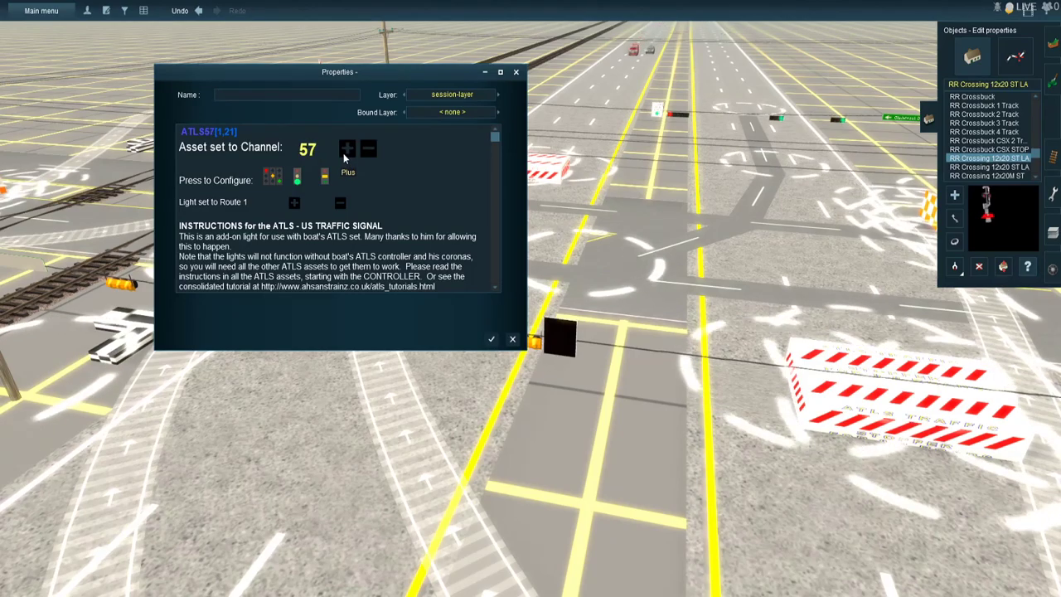
key("Return")
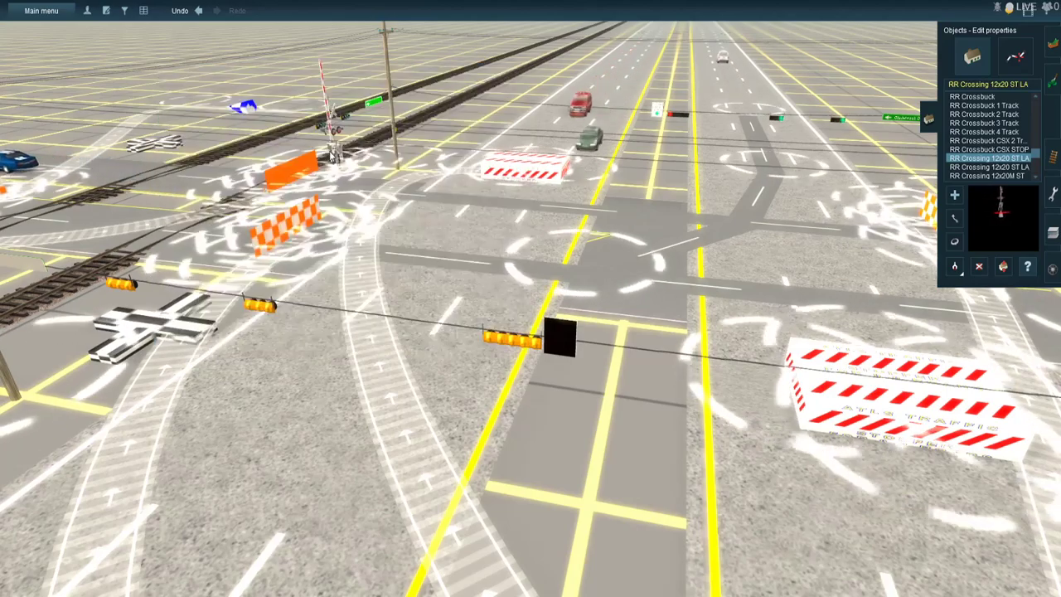
- Name the street sign belonging to this row of signals "Gladebrook Dr" and save its properties
left_click(34, 264)
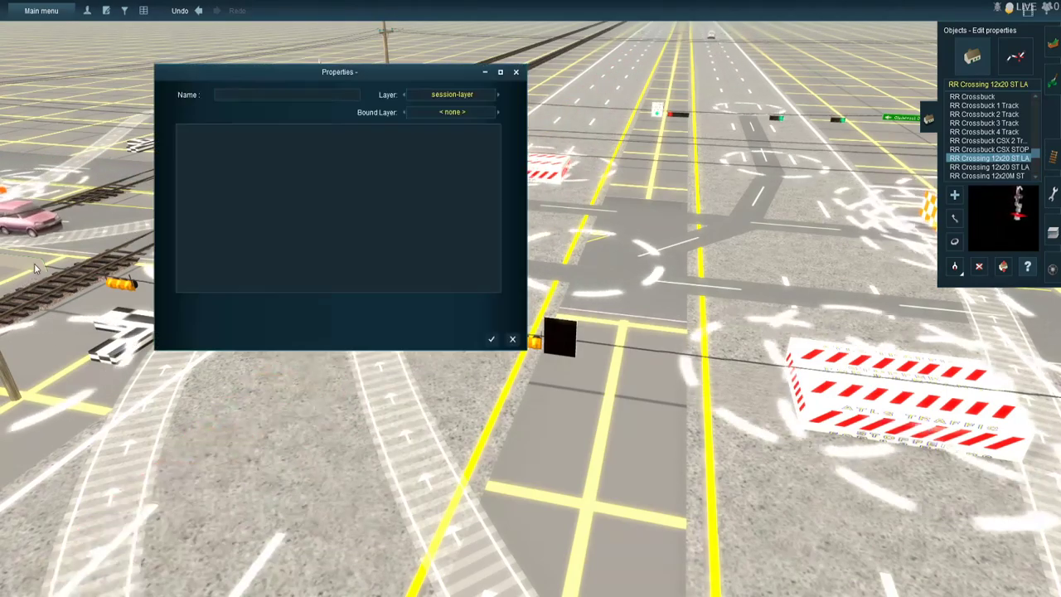
type("Glade")
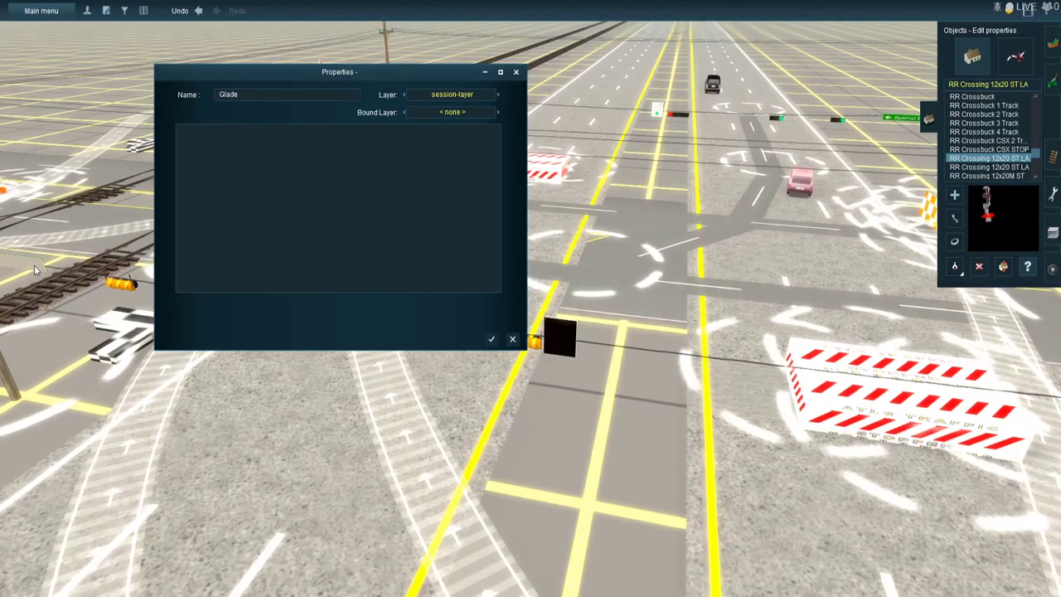
type("broo")
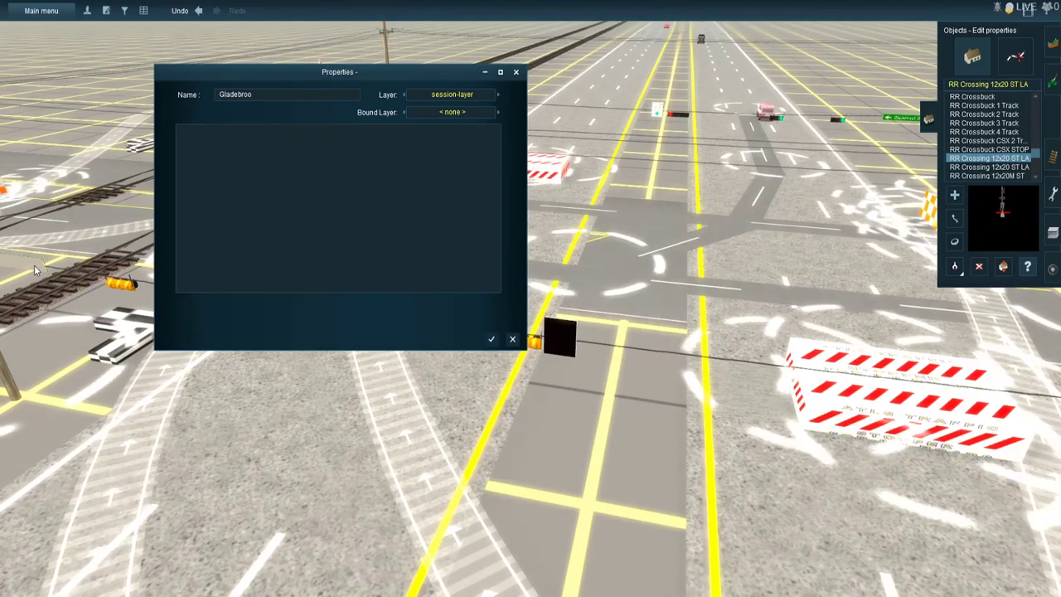
type("k Dr")
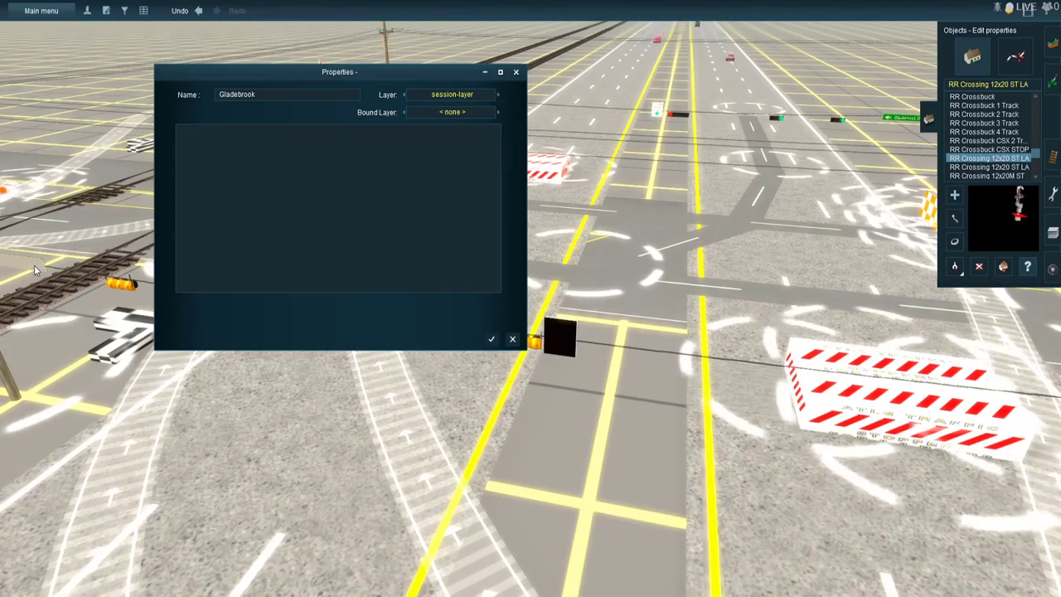
key("Return")
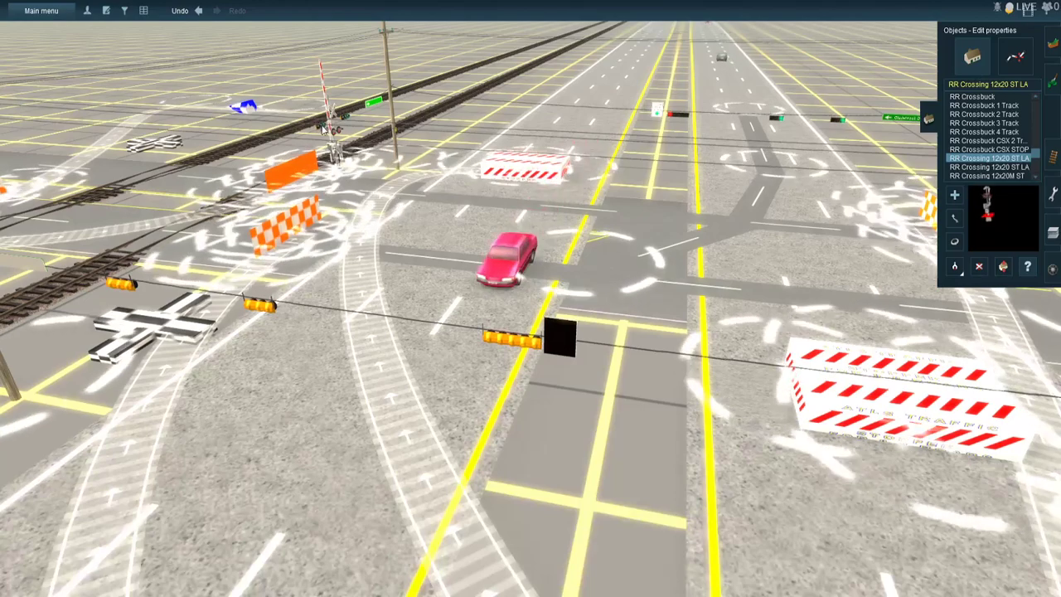
- Set the first US traffic signal near the railroad crossing gate to Route 4 and channel 57, and save it
left_click(298, 180)
left_click(295, 204)
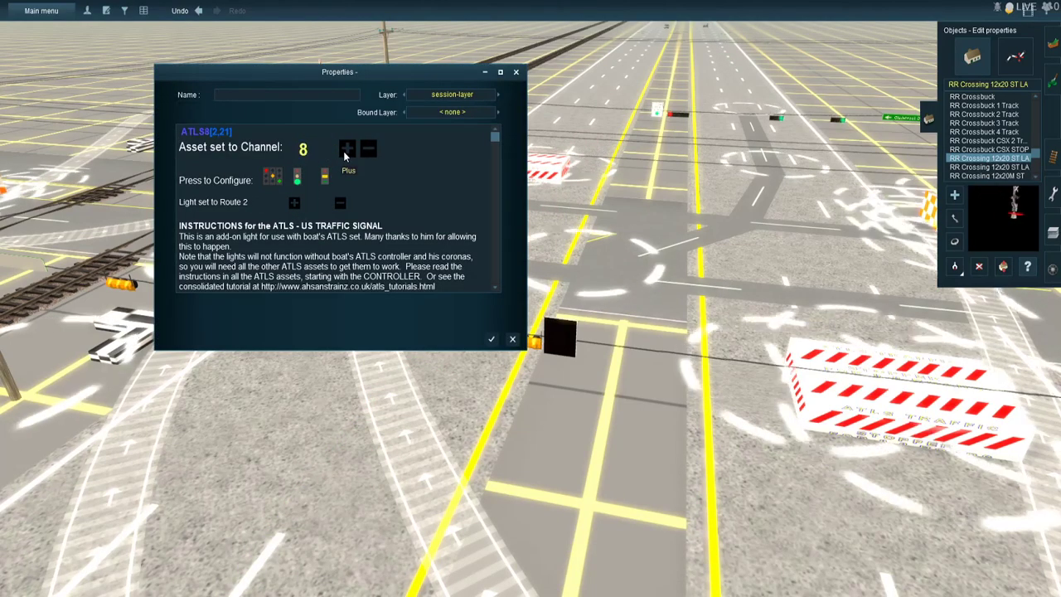
left_click(297, 204)
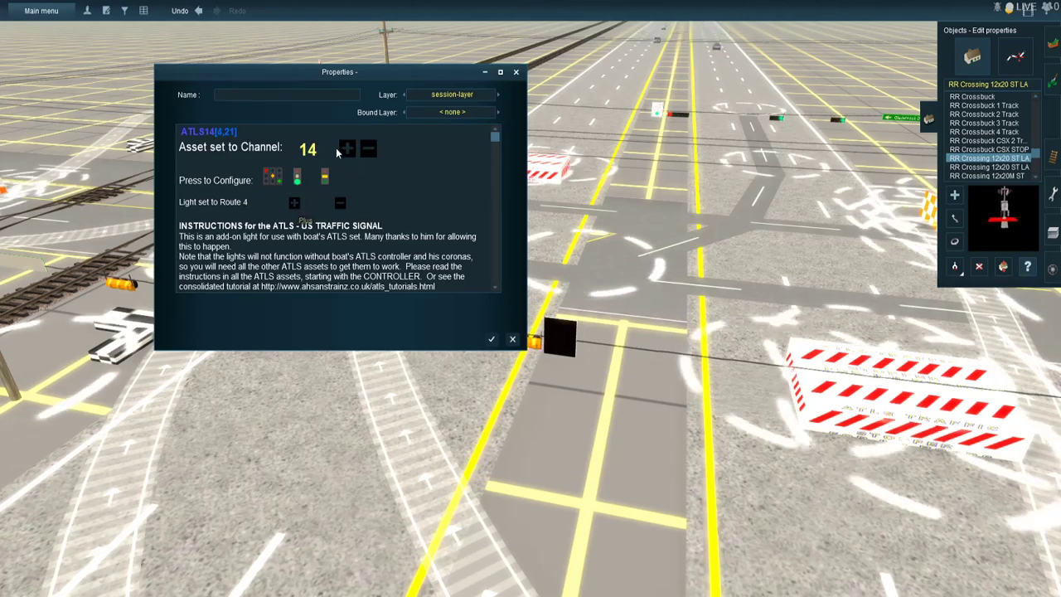
left_click(348, 149)
left_click(348, 149)
left_click(348, 149)
left_click(348, 149)
left_click(351, 151)
left_click(351, 151)
left_click(351, 150)
left_click(351, 151)
left_click(351, 152)
left_click(352, 153)
key("Return")
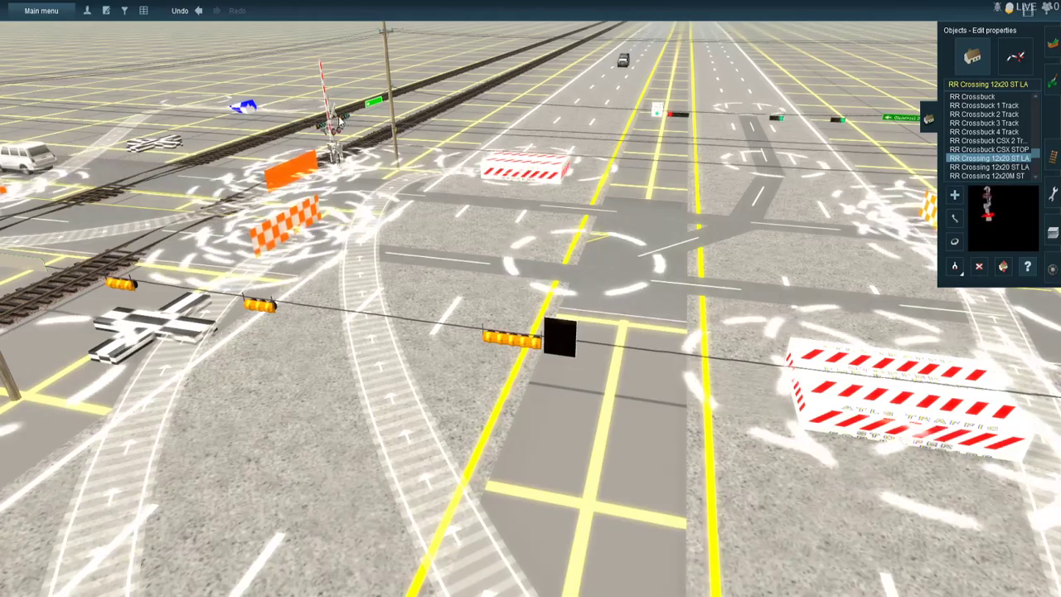
- Set the second US traffic signal near the railroad crossing gate to Route 4 and channel 57
left_click(348, 122)
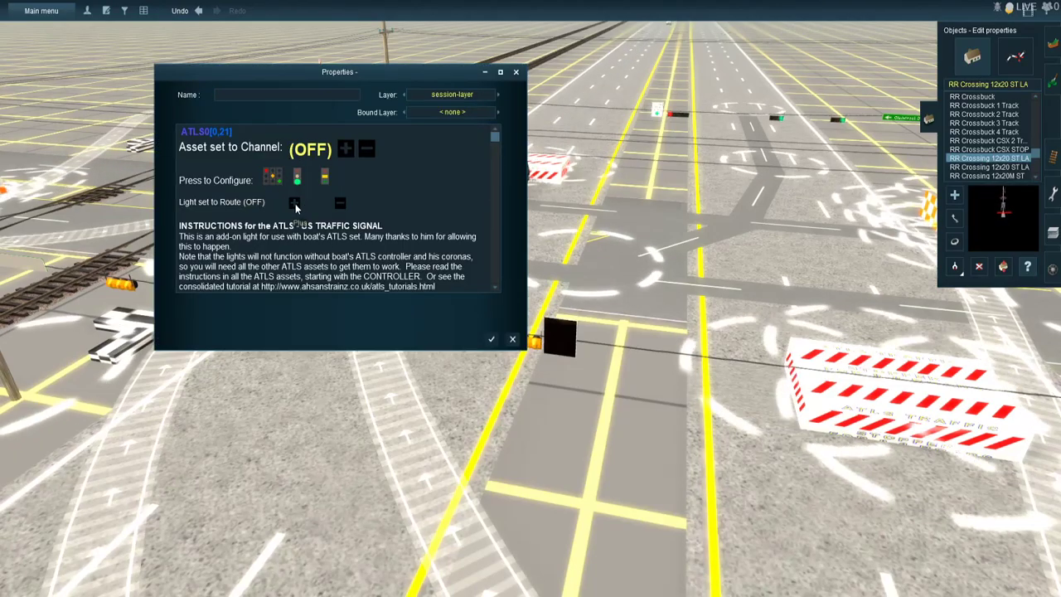
left_click(294, 204)
left_click(294, 203)
left_click(294, 203)
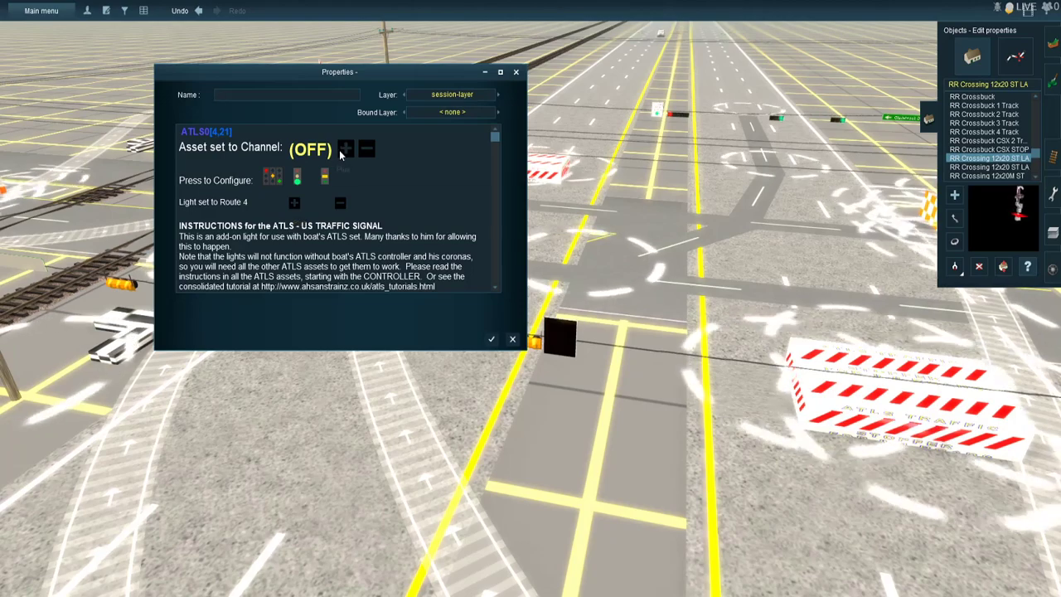
left_click(340, 150)
left_click(340, 151)
left_click(340, 151)
left_click(340, 151)
left_click(340, 151)
left_click(340, 151)
left_click(340, 150)
left_click(340, 151)
left_click(339, 151)
left_click(339, 150)
left_click(339, 150)
left_click(339, 150)
left_click(340, 150)
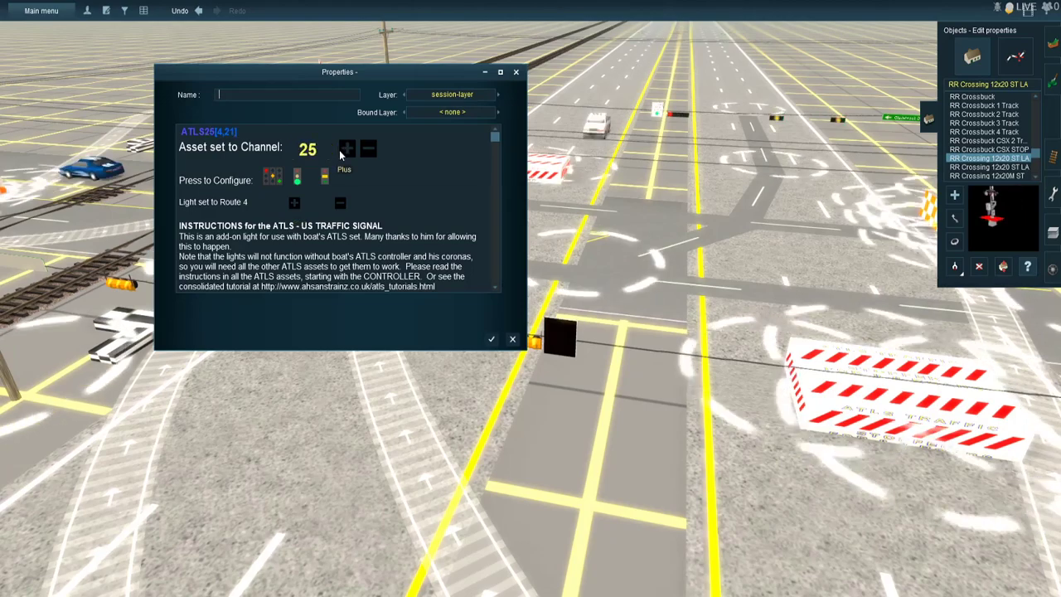
left_click(340, 150)
left_click(340, 150)
left_click(340, 150)
left_click(340, 150)
left_click(340, 150)
left_click(343, 151)
left_click(344, 151)
left_click(343, 151)
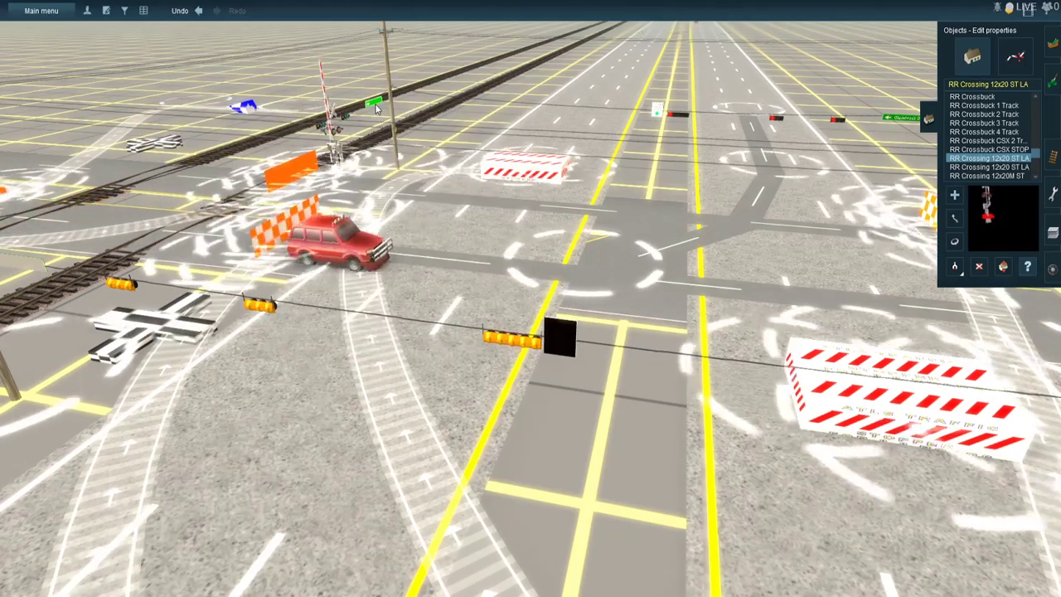
- Name the green street sign beside the crossing-gate signals "FM 1960 E" and save its properties
left_click(377, 108)
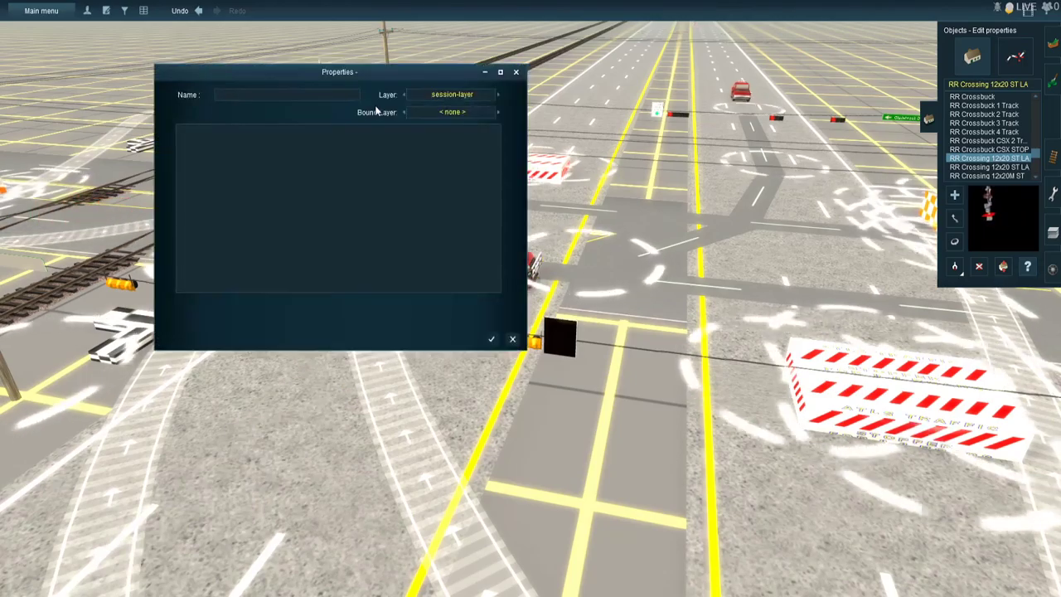
type("FM")
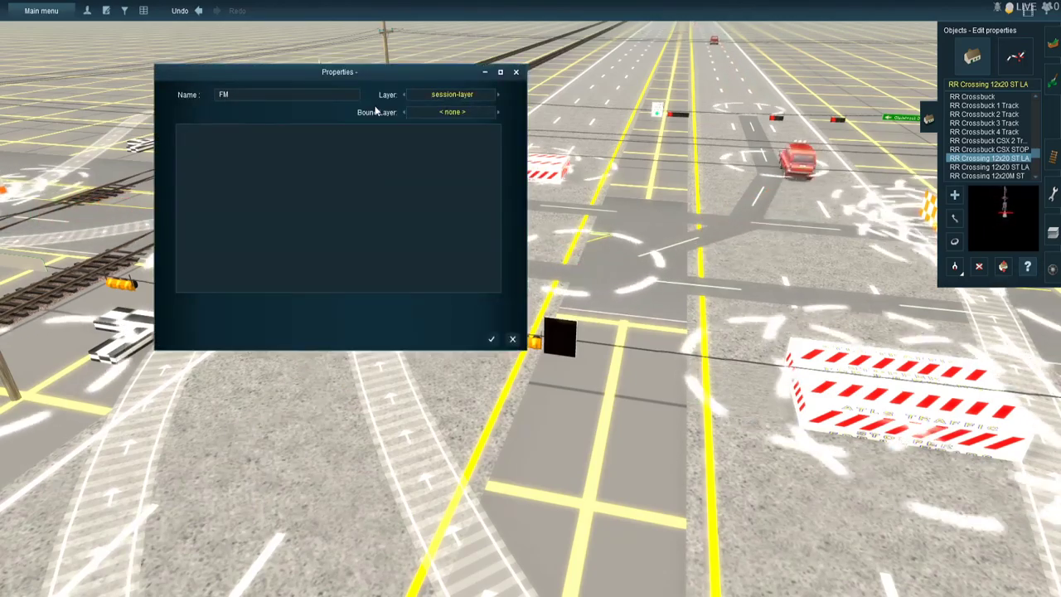
type(" 1960")
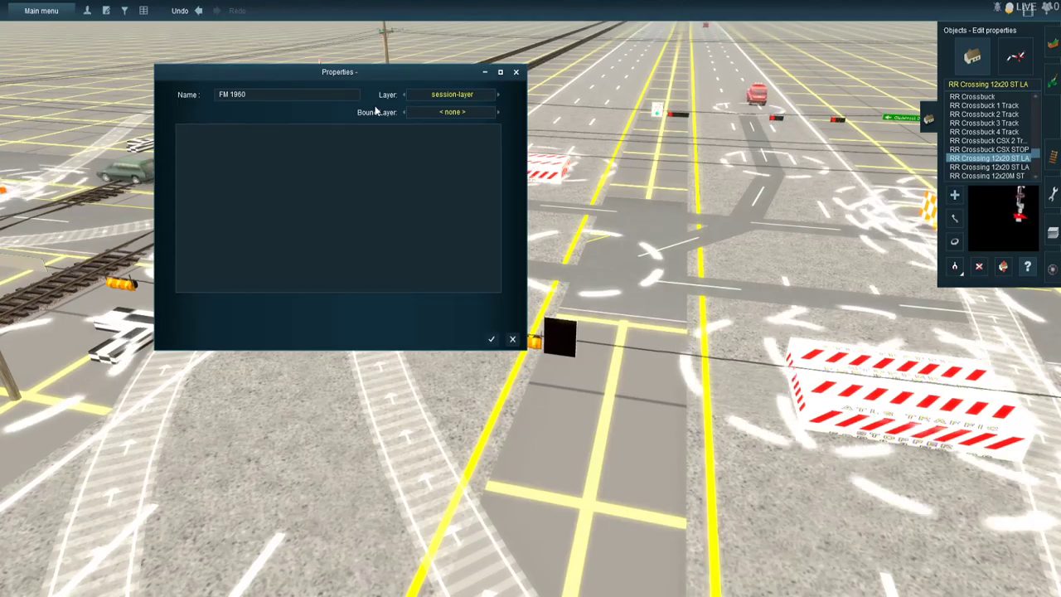
type(" E")
key("Return")
- Set one of the two US traffic signals on the wire near the Home Depot sign to Route 2 and channel 57
mouse_move(540, 236)
right_mouse_down()
mouse_move(635, 309)
mouse_move(646, 294)
right_mouse_up()
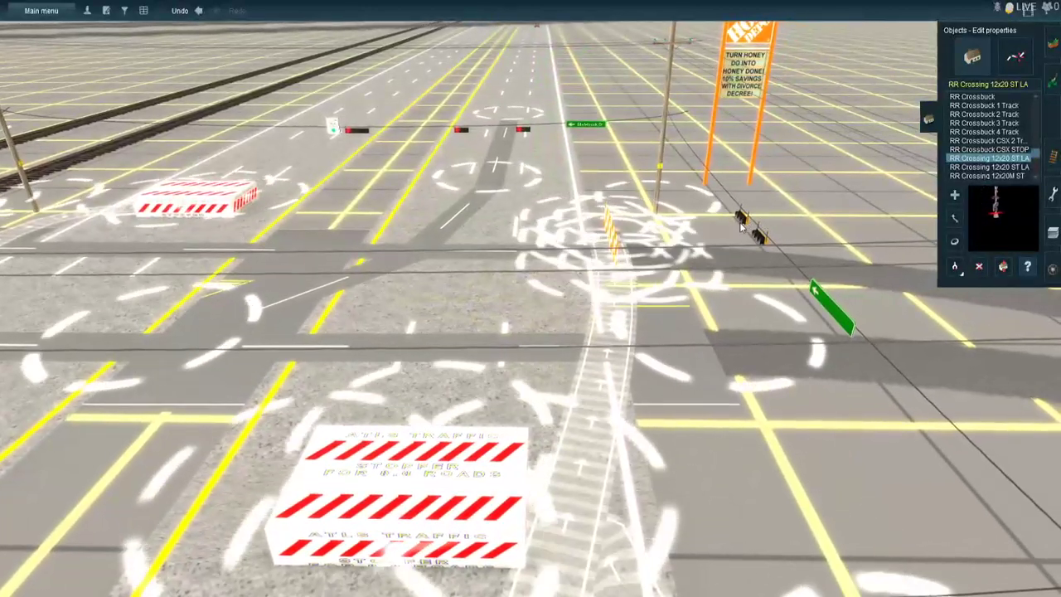
left_click(452, 206)
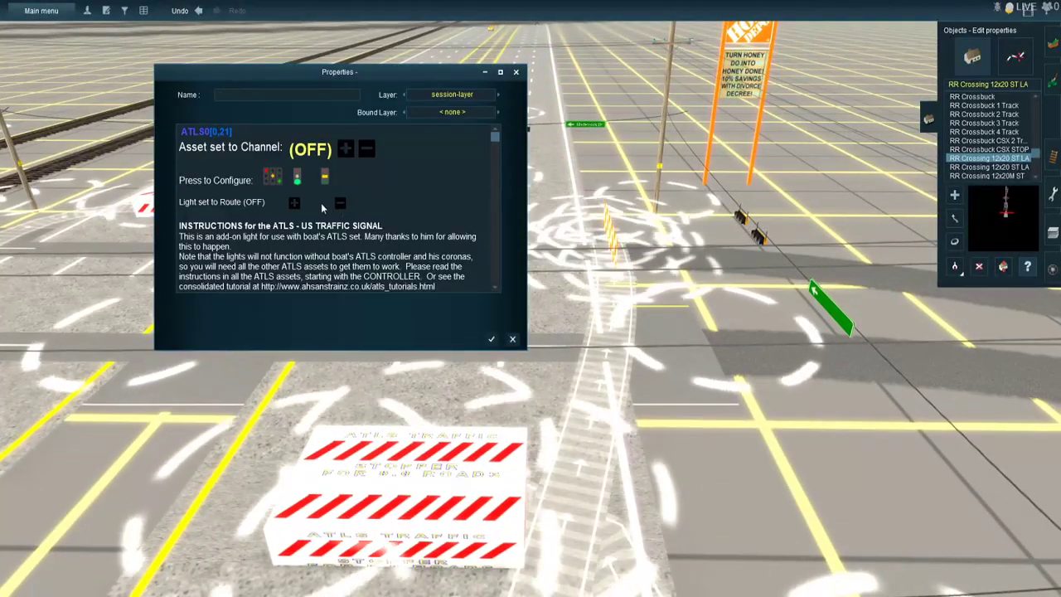
left_click(348, 149)
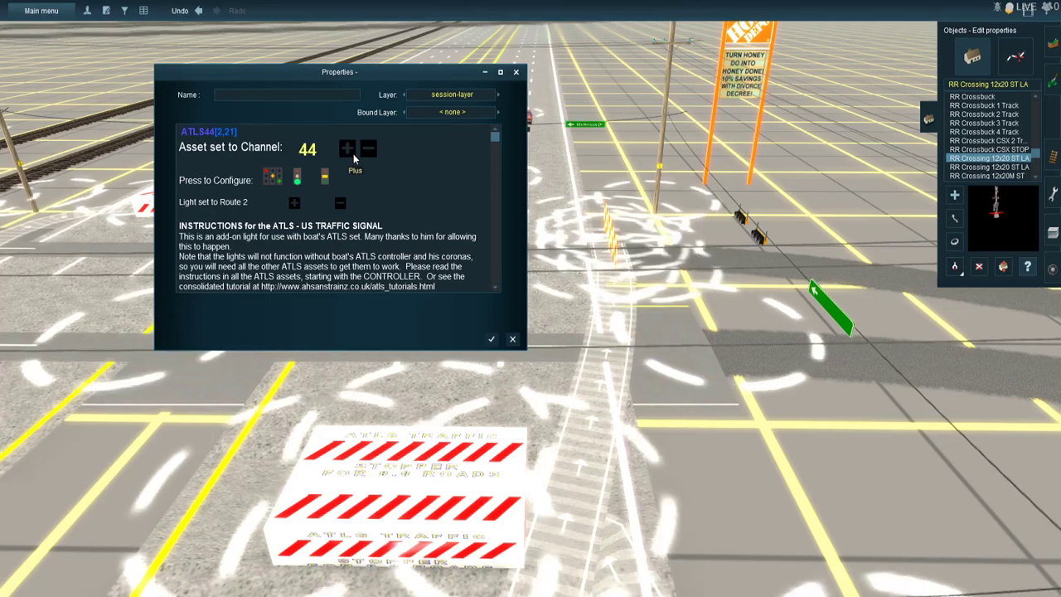
left_click(348, 148)
left_click(348, 148)
left_click(347, 148)
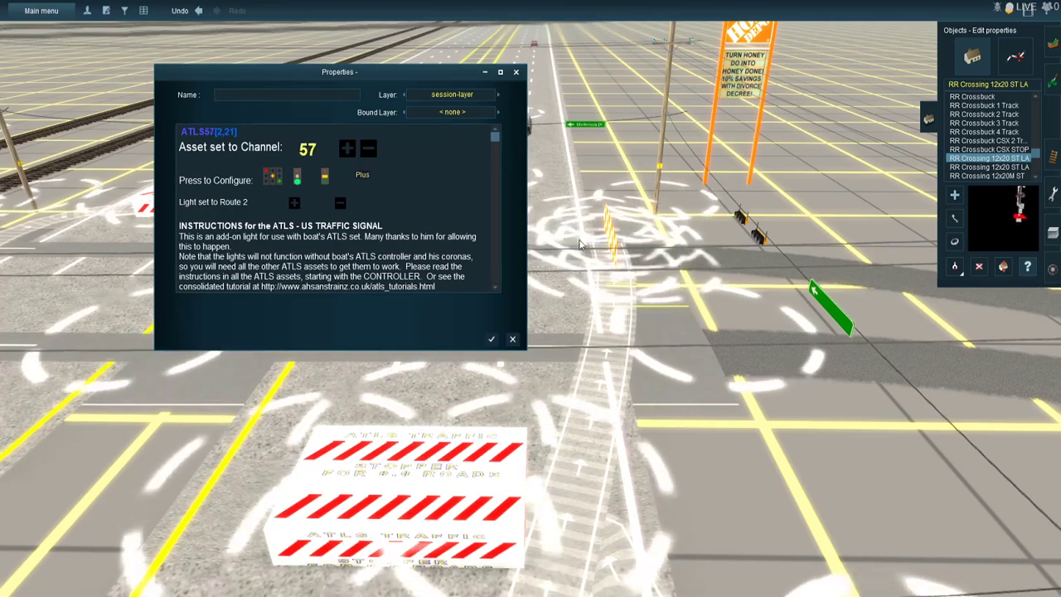
- Set the other US traffic signal on the wire near the Home Depot sign to Route 2 and channel 57, and save it
left_click(760, 240)
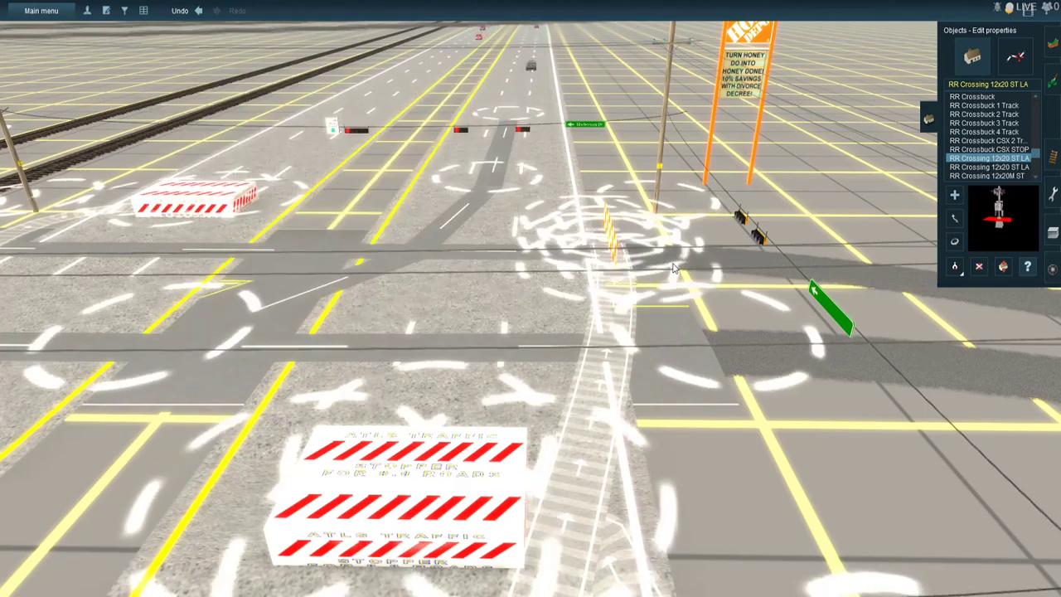
left_click(762, 241)
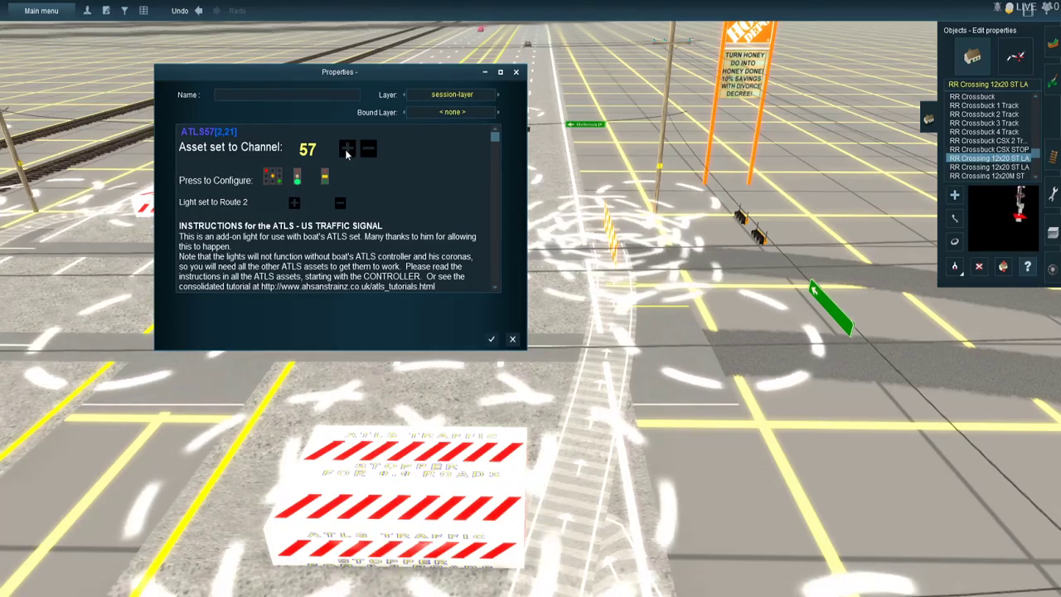
left_click(492, 339)
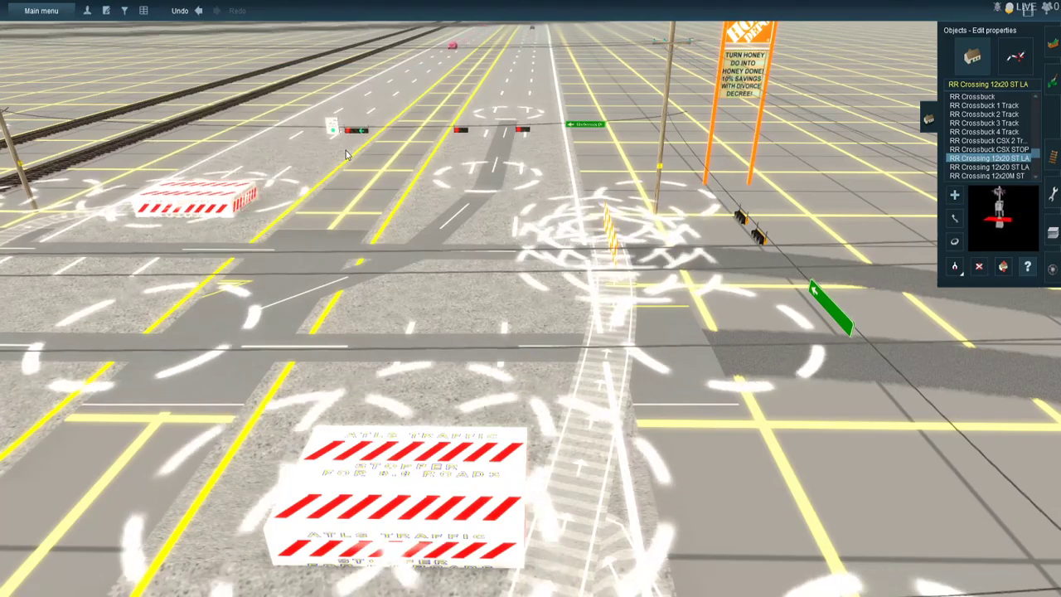
- Name the green street sign beside the Home Depot signals "FM 1960" and save its properties
left_click(840, 323)
type("F")
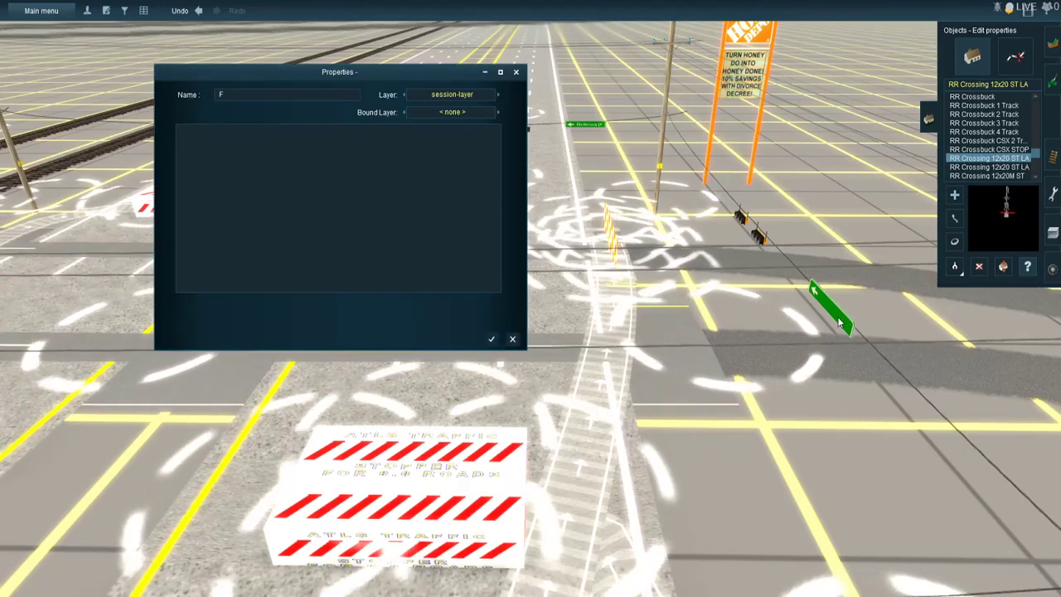
type("M 1960 >")
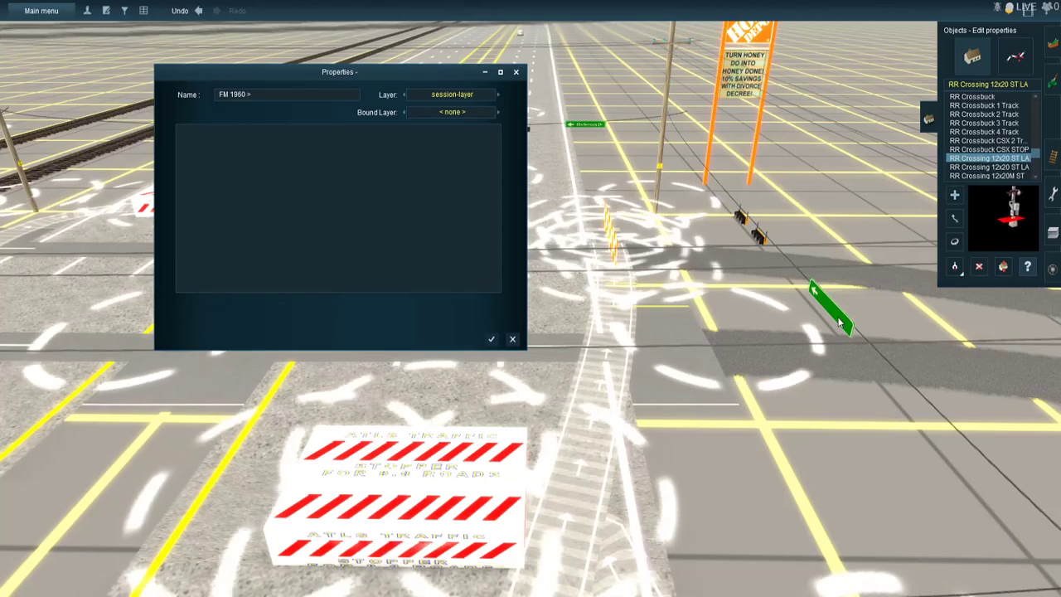
key("Return")
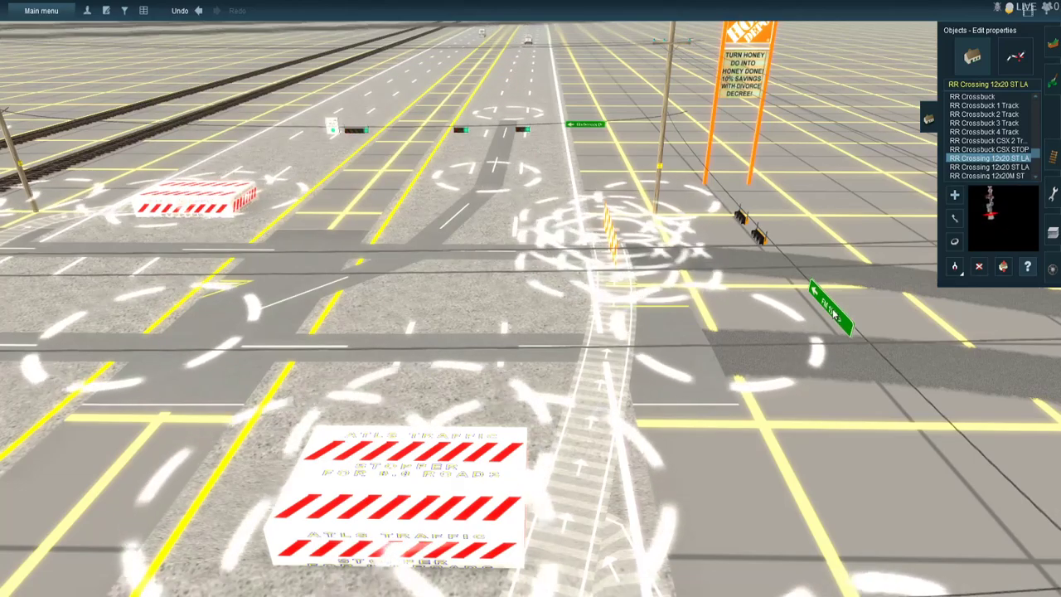
- Place a pair of ATLS Triggers on each side of the road crossing on the railroad track nearest the intersection
key("Down")
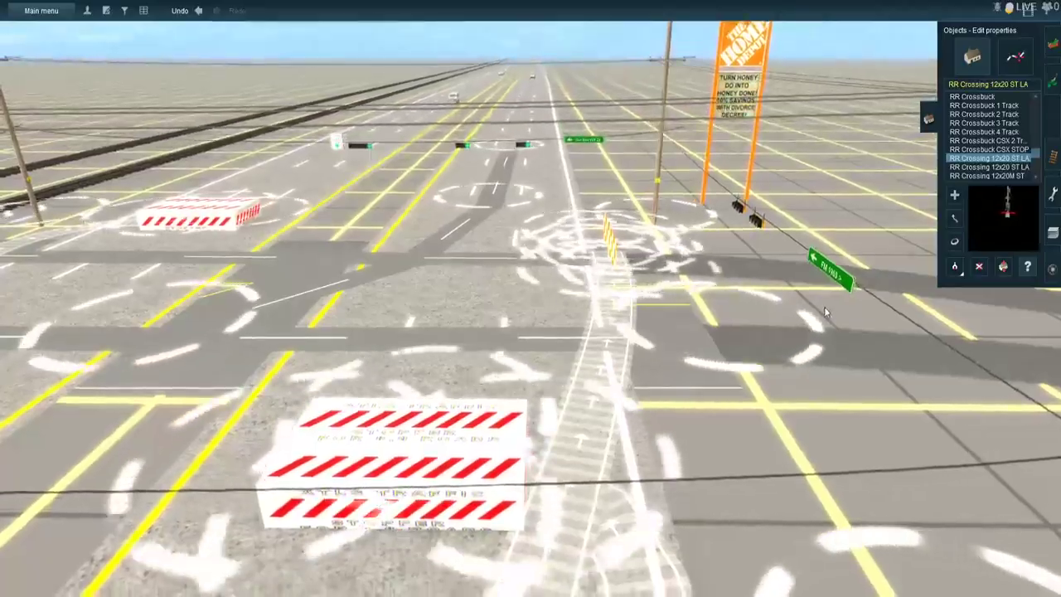
key("Right")
key("Right")
key("Left")
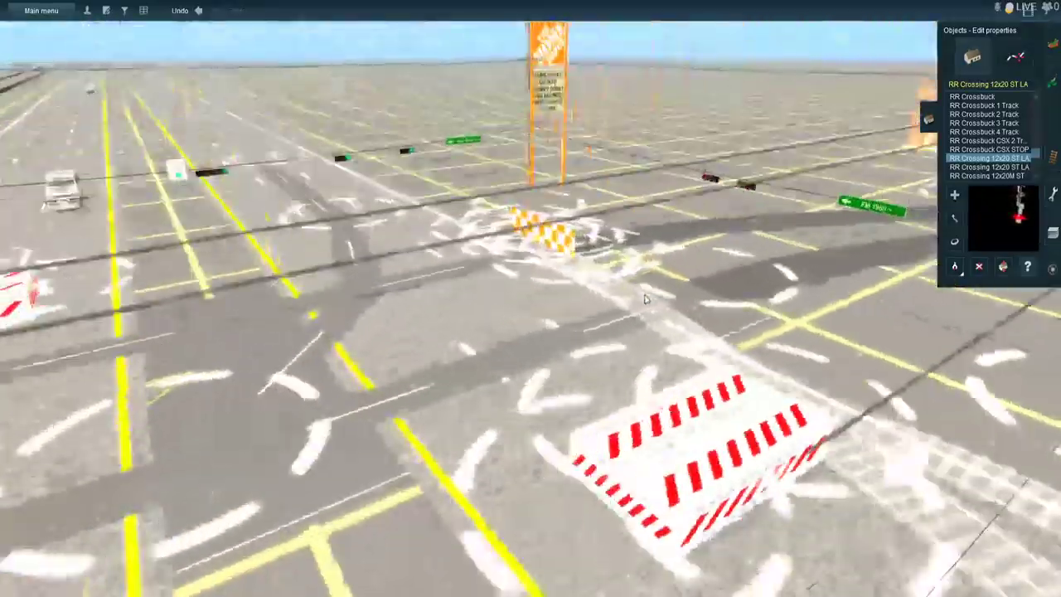
key("Right")
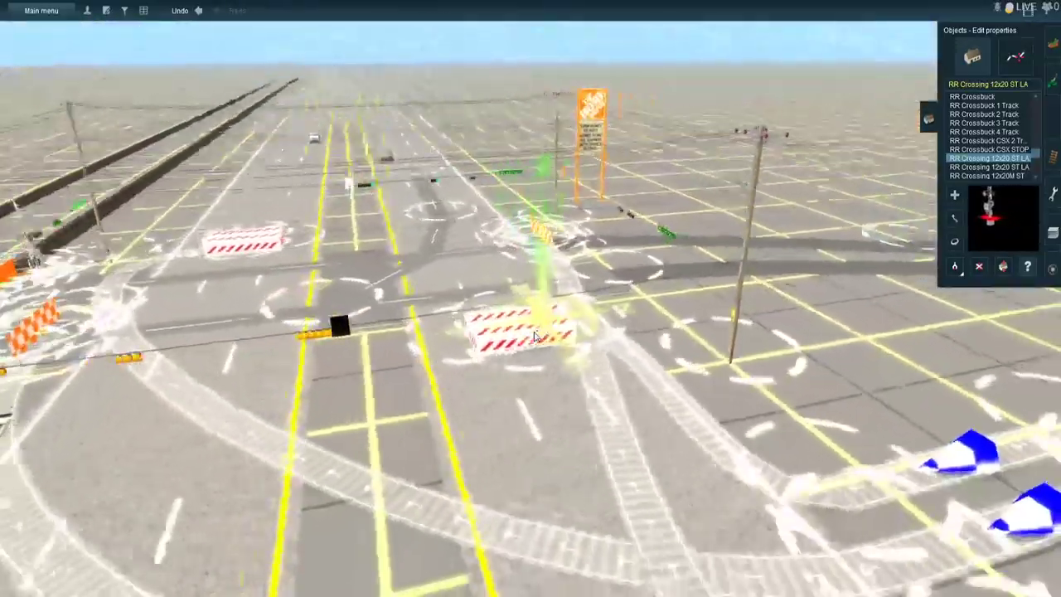
key("Right")
right_click(566, 412)
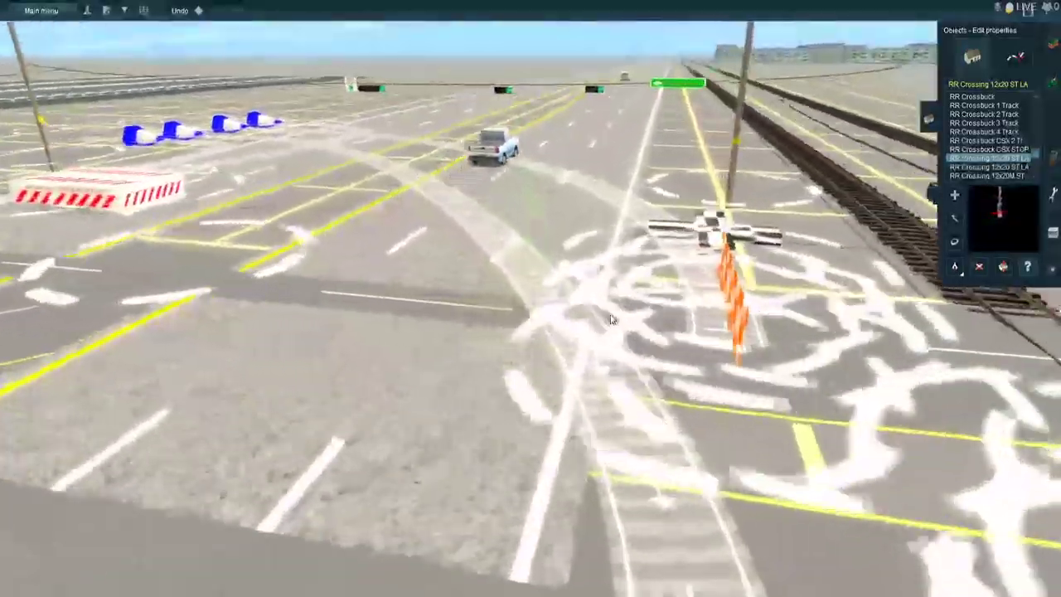
right_click(610, 318)
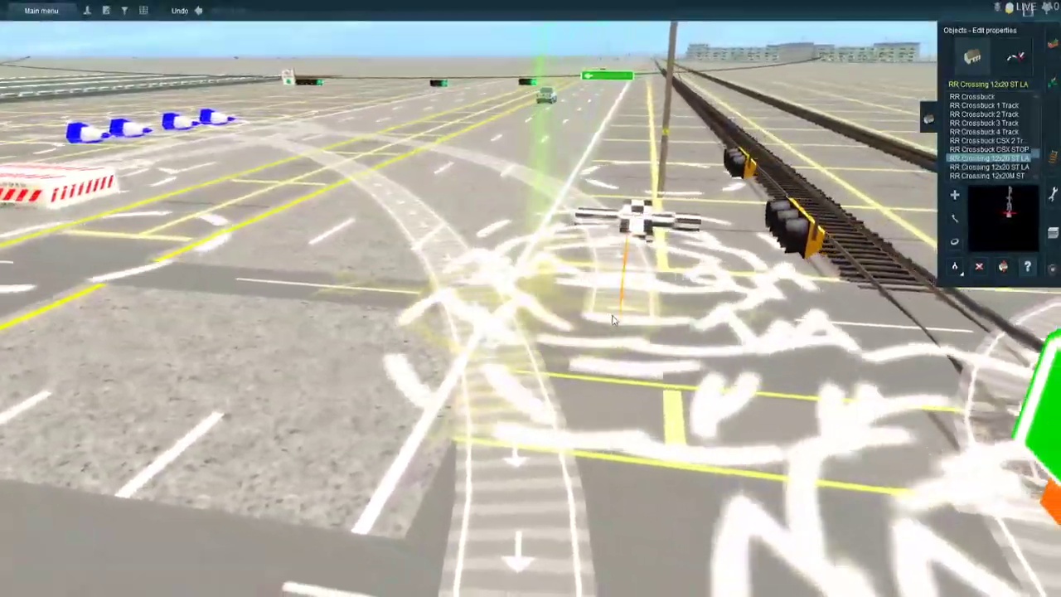
key("Right")
right_click(667, 326)
key("Up")
right_click(662, 432)
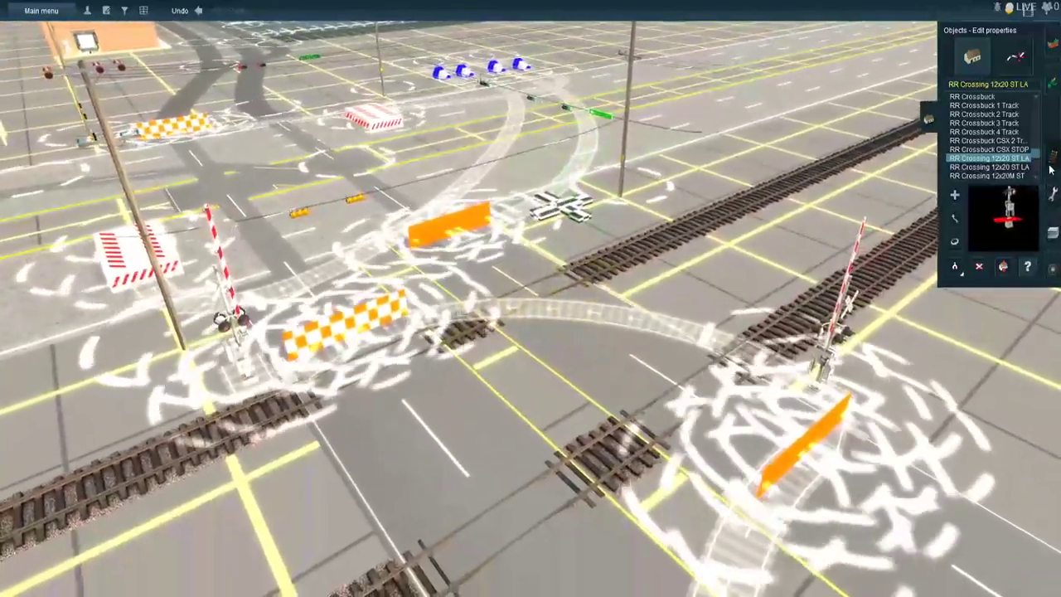
left_click(1053, 157)
left_click(993, 53)
left_click(600, 260)
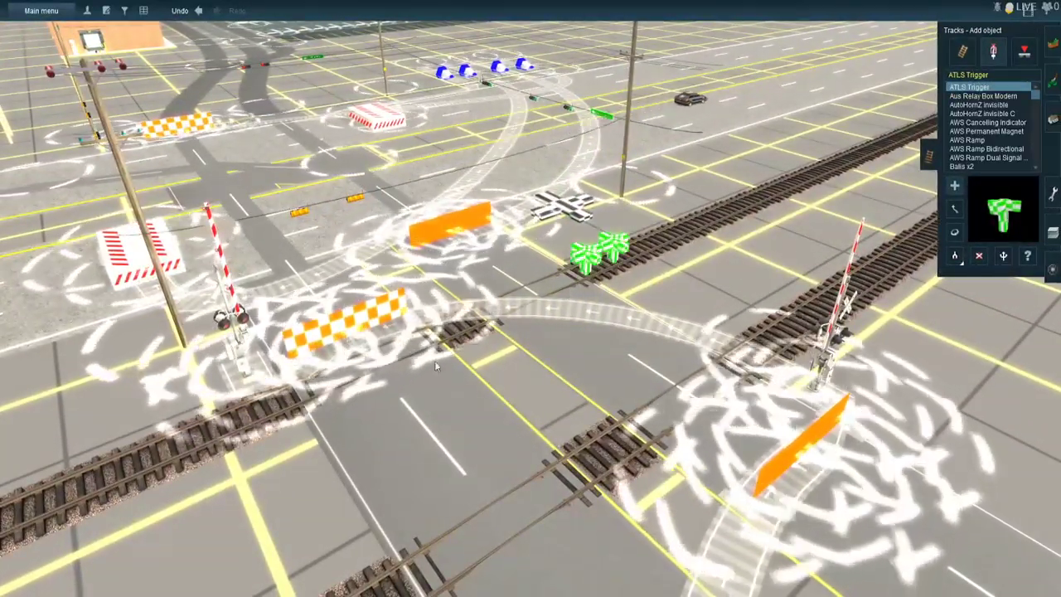
left_click(271, 417)
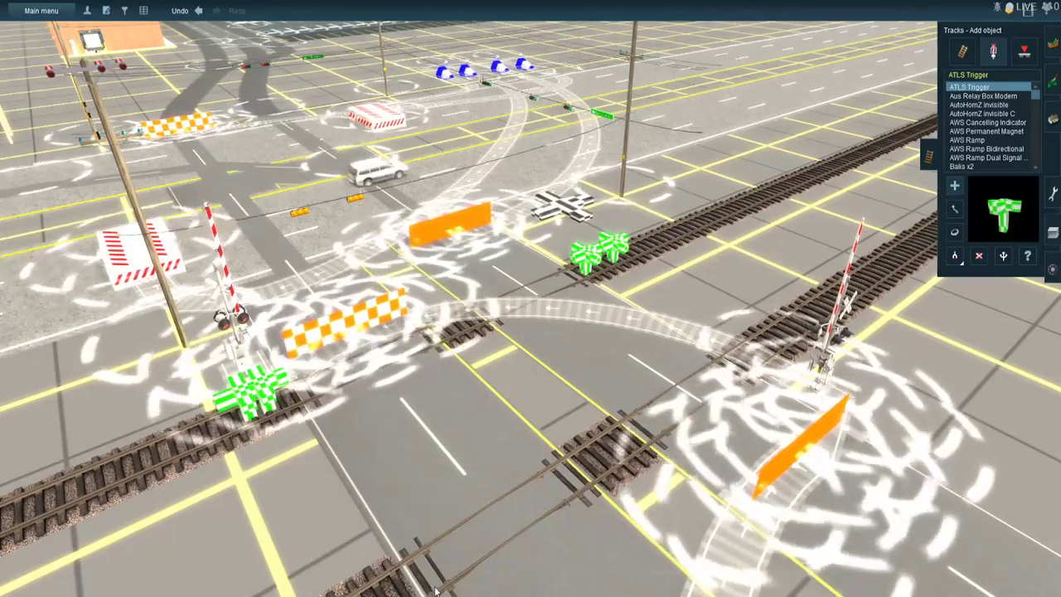
- Place a pair of ATLS Triggers on each side of the road crossing on the second railroad track
left_click(393, 585)
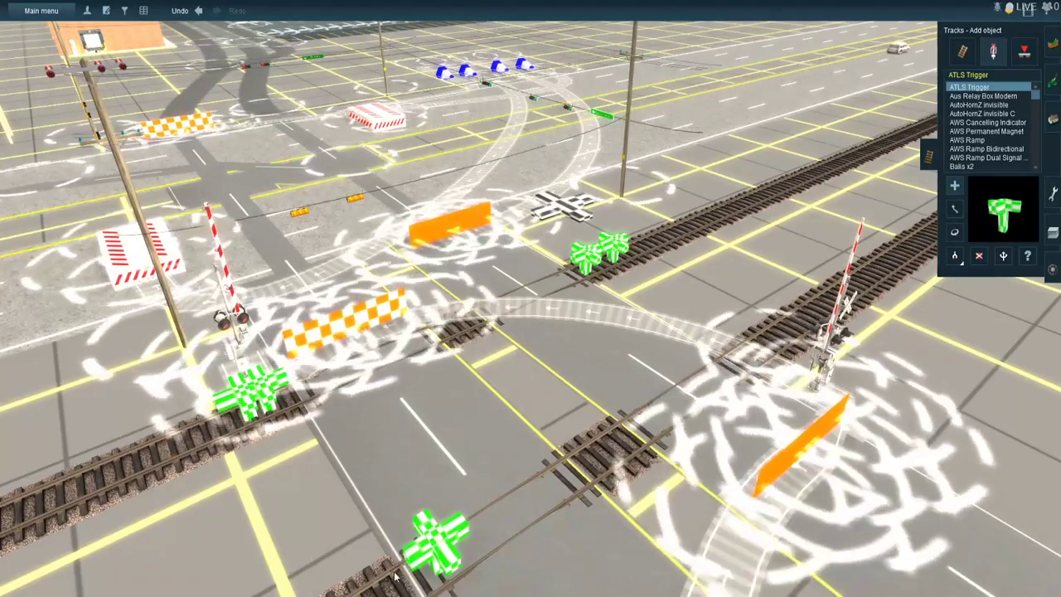
scroll(671, 381, "down", 2)
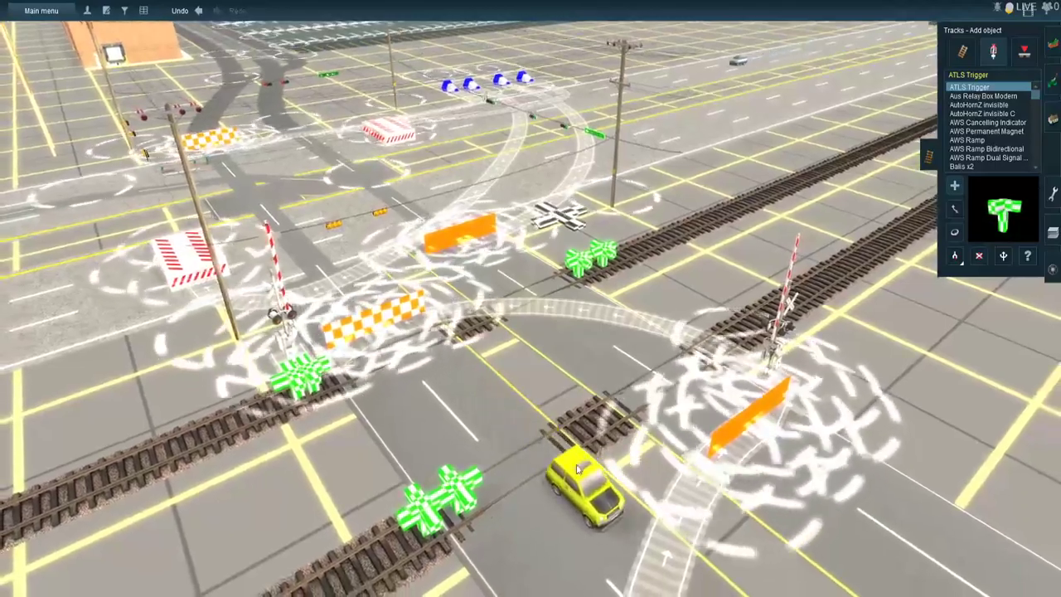
left_click(698, 345)
left_click(731, 335)
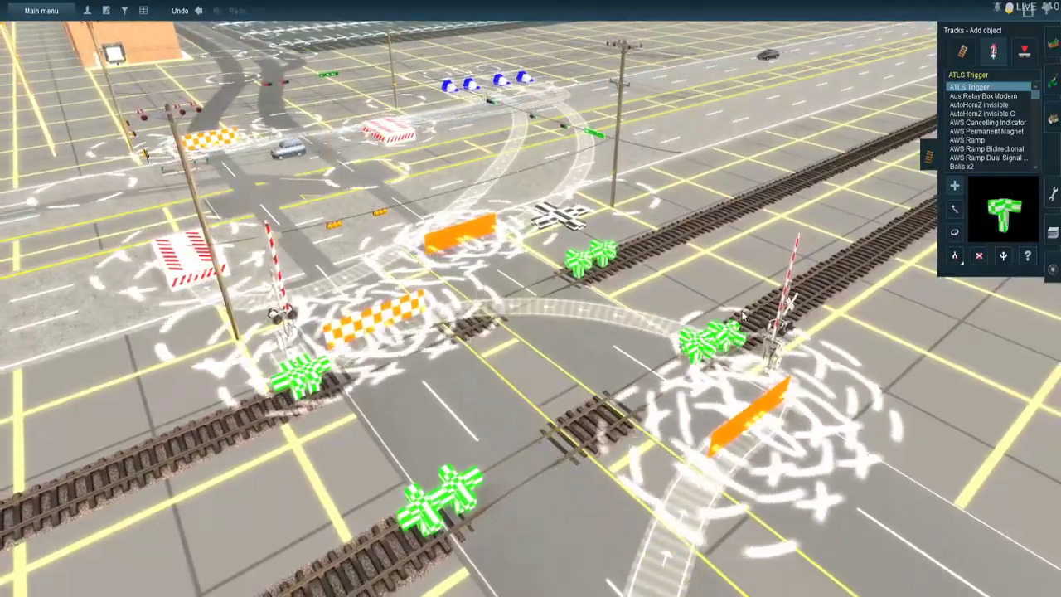
- Place ATLS Triggers on both railroad tracks some distance out along the approach to the crossing
right_click_drag(732, 335, 729, 265)
right_click_drag(414, 282, 663, 322)
mouse_move(392, 130)
right_mouse_down()
mouse_move(461, 107)
mouse_move(635, 171)
mouse_move(439, 230)
right_mouse_up()
left_click(484, 240)
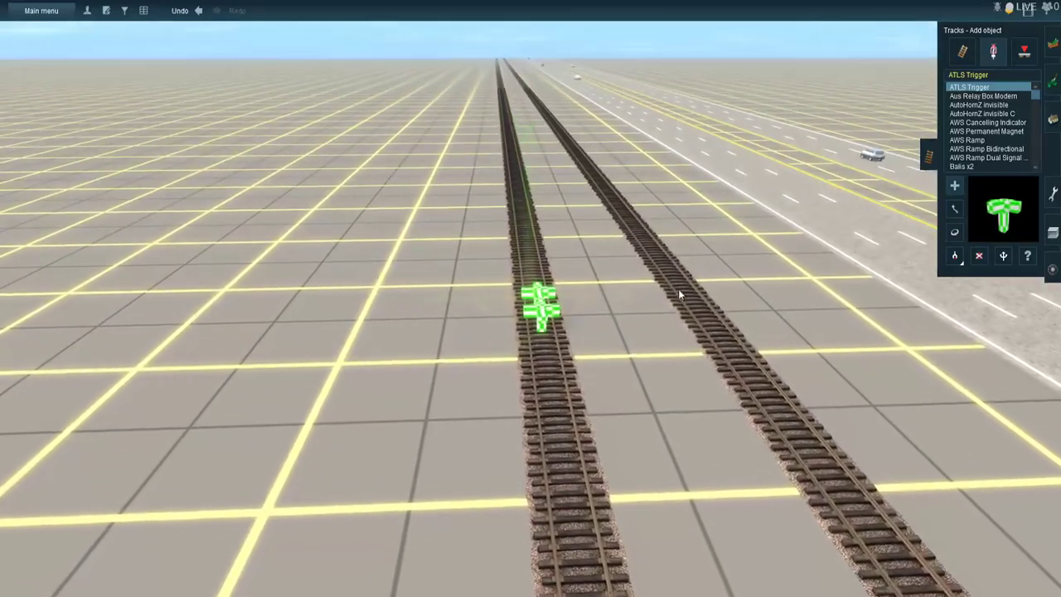
left_click(685, 288)
- Try pairs of ATLS Triggers farther out on both tracks of the approach and undo their placement
mouse_move(536, 198)
right_mouse_down()
mouse_move(500, 184)
mouse_move(503, 216)
right_mouse_up()
left_click(509, 222)
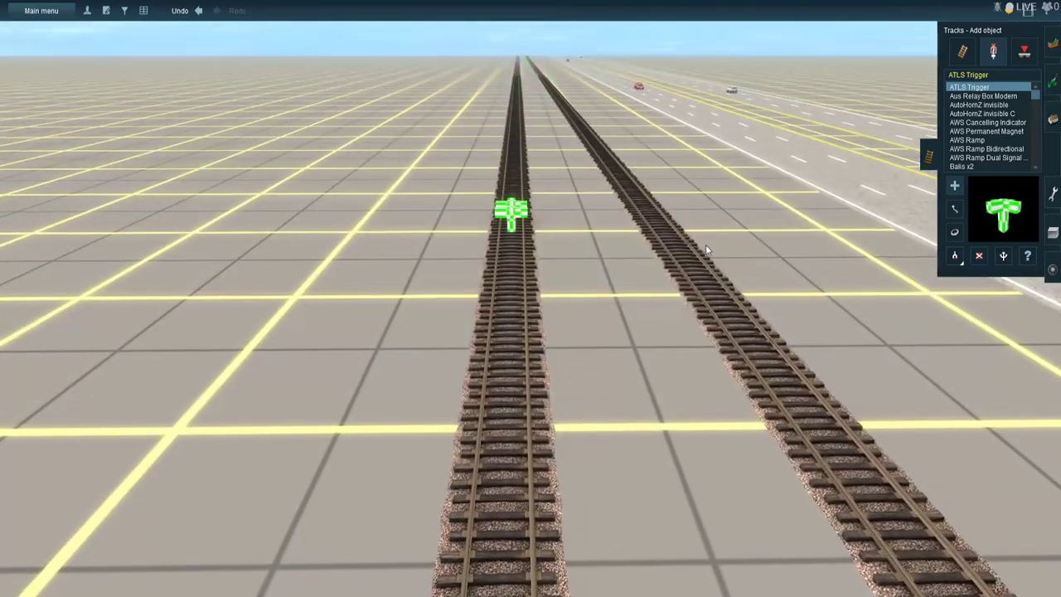
key("Left")
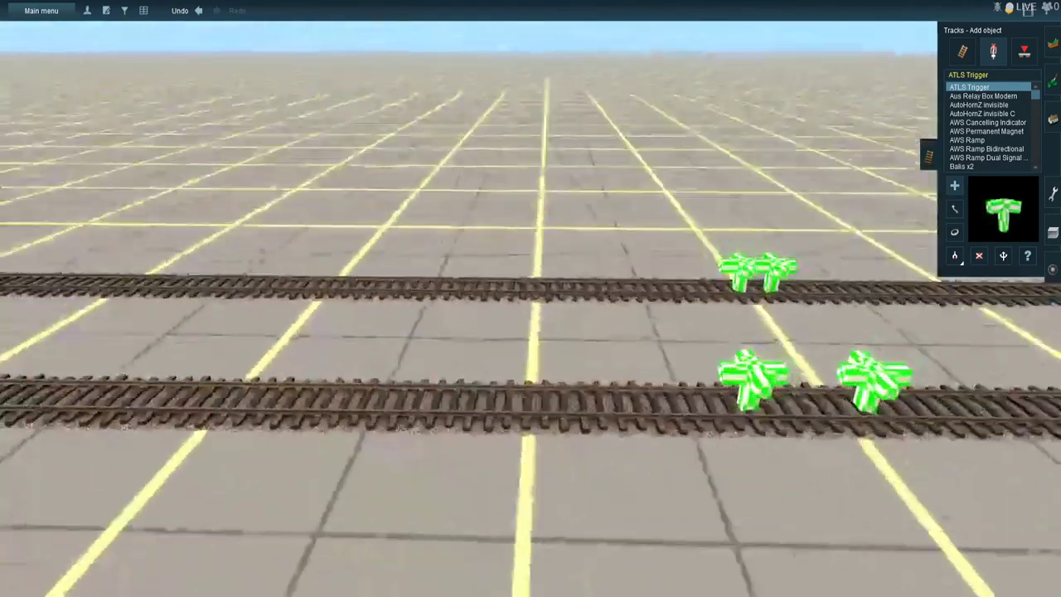
key("Right")
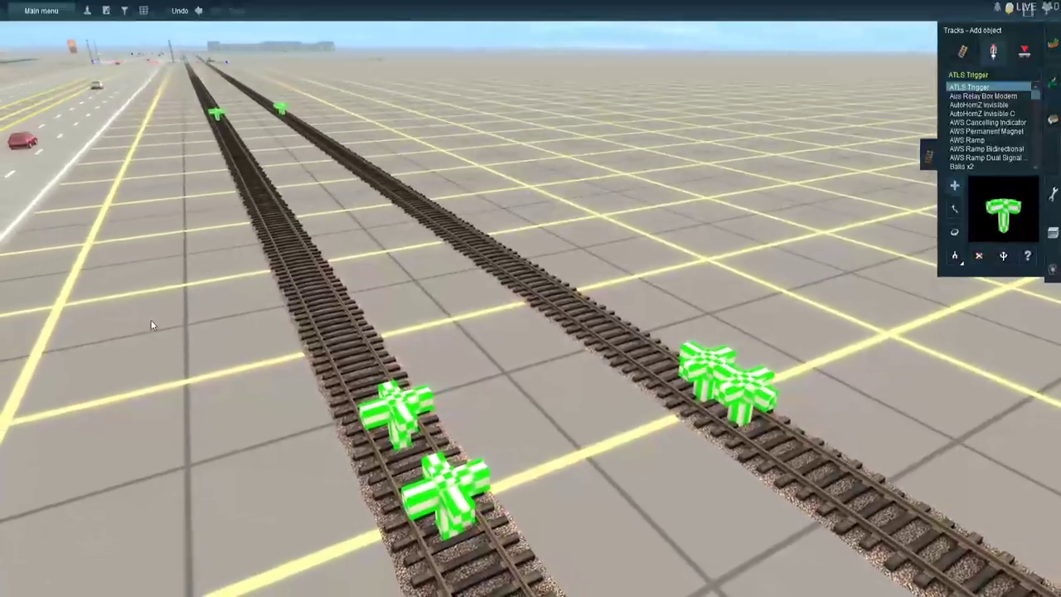
scroll(412, 329, "down", 4)
key("Right")
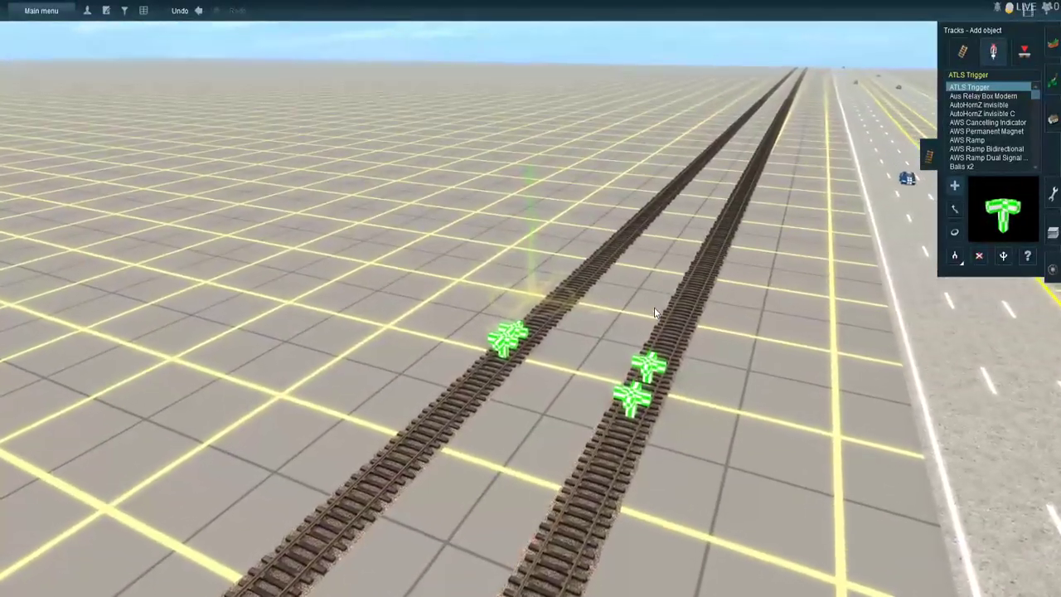
key("ctrl+z")
key("ctrl+z")
key("ctrl+z")
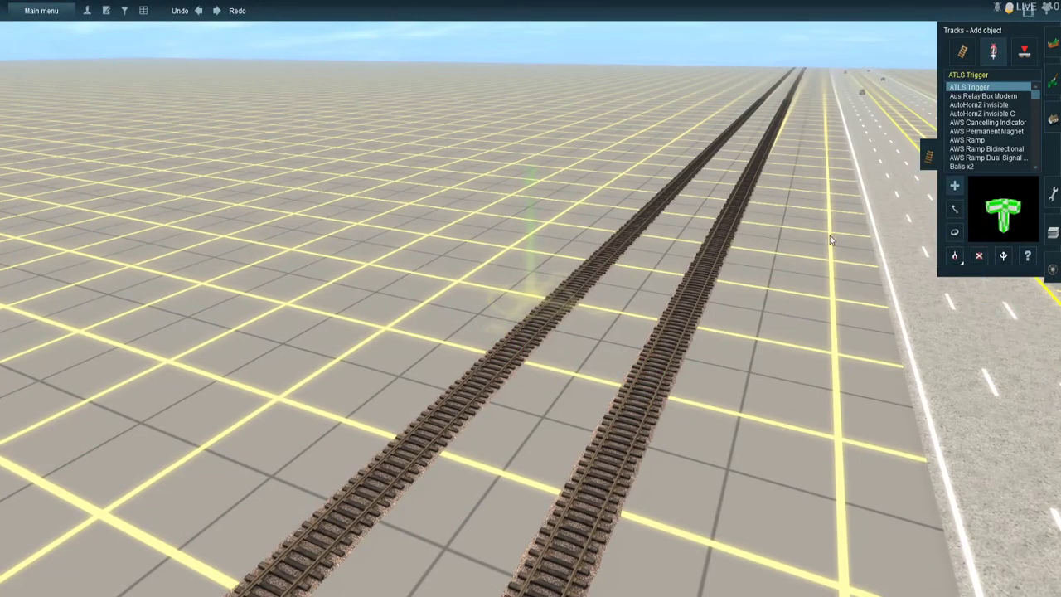
- Place a pair of ATLS Triggers on each track at a spot still farther out along the approach to the crossing
right_click(737, 231)
key("Right")
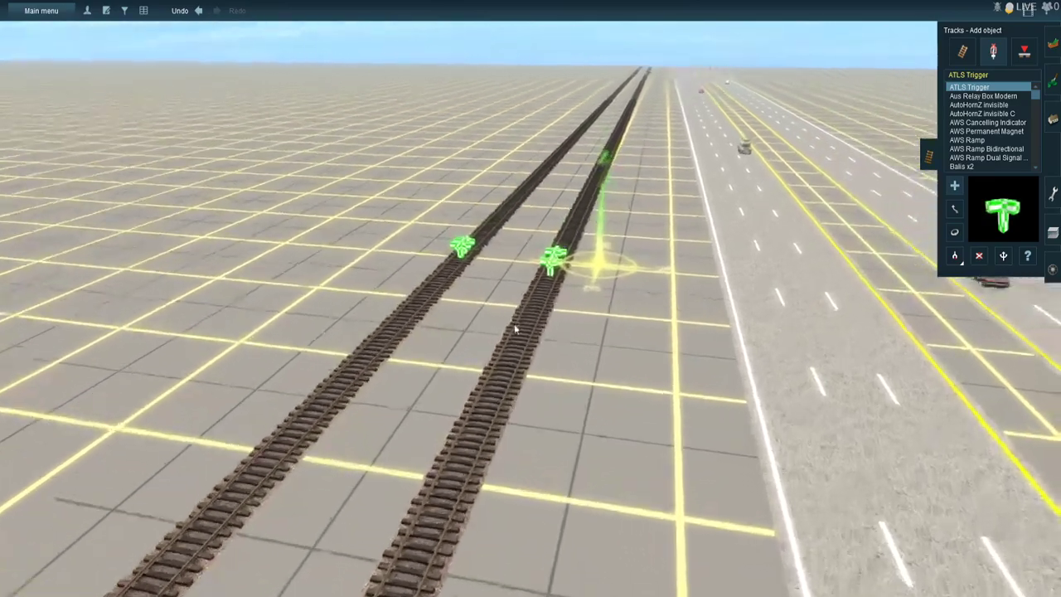
right_click(485, 314)
right_click(604, 316)
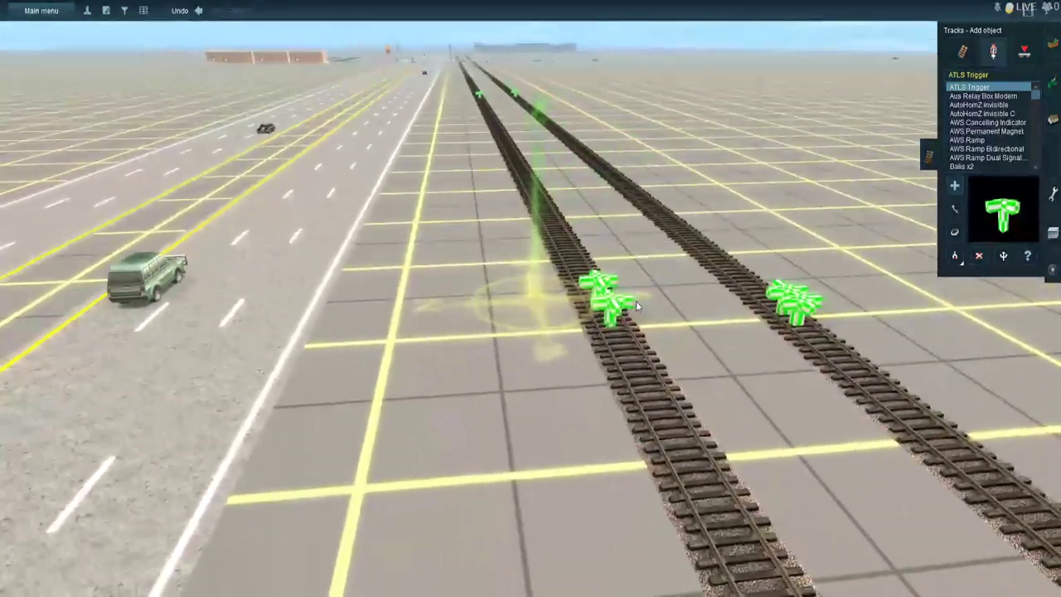
- Set one ATLS Trigger of the outer pair on the track nearest the highway to channel 57 and save it
left_click(1027, 257)
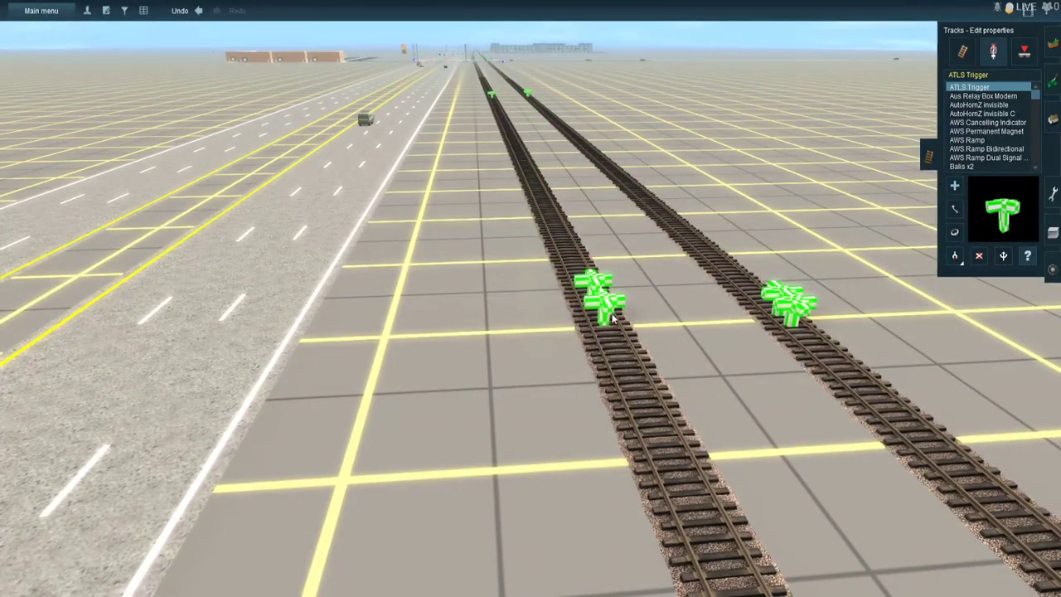
left_click(393, 141)
left_click(277, 152)
type("57")
key("Return")
left_click(492, 339)
- Set the other ATLS Trigger of the outer pair on the track nearest the highway to channel 58 and save it
left_click(602, 301)
left_click(273, 149)
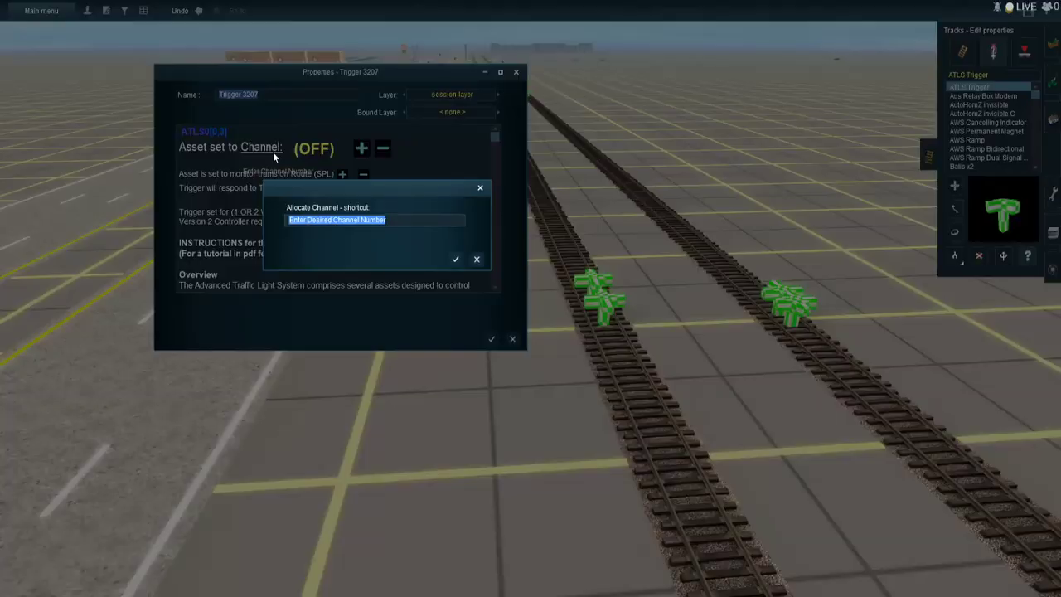
type("58")
key("Return")
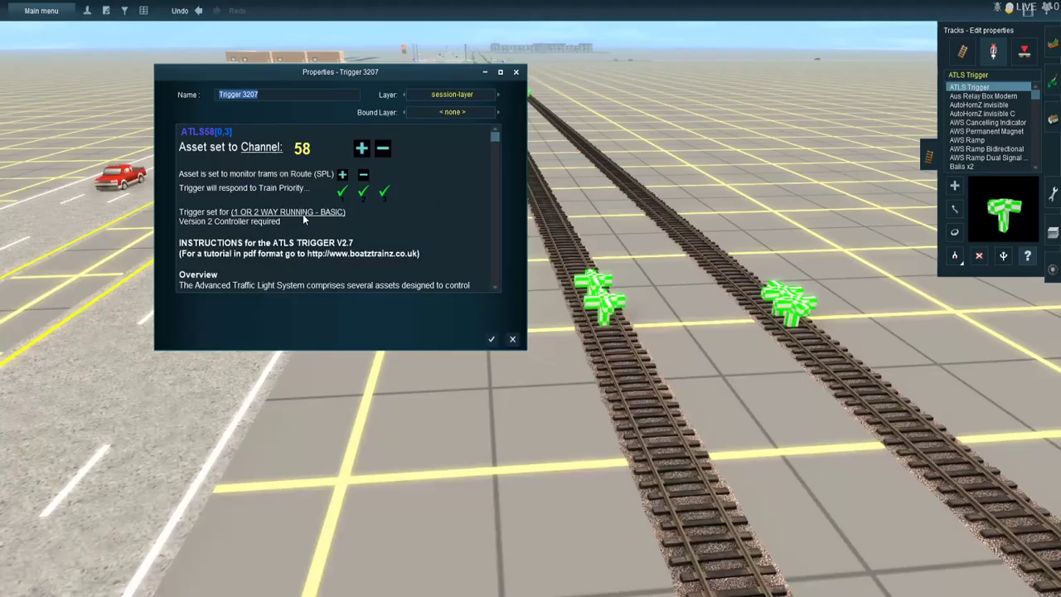
key("Return")
- Set one ATLS Trigger of the outer pair on the track farther from the highway to channel 57 and save it
left_click(790, 326)
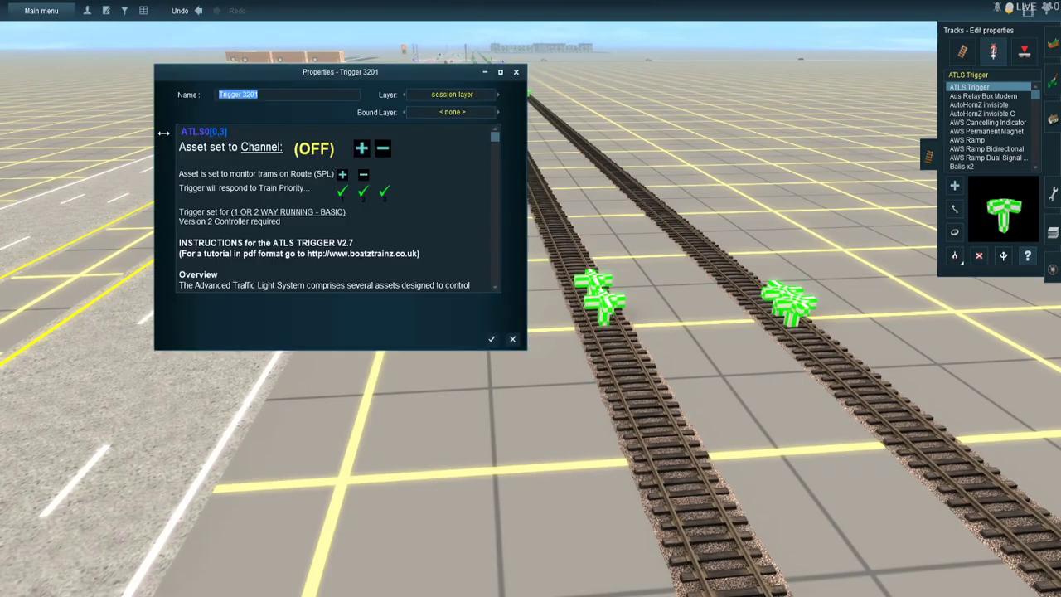
left_click(245, 148)
type("57")
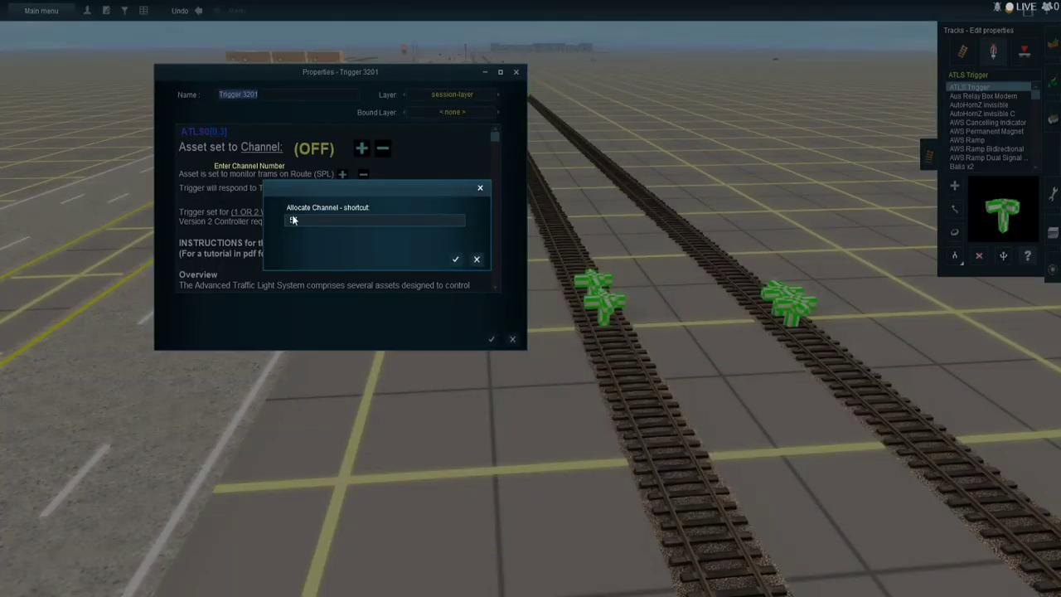
key("Return")
- Set the other outer ATLS Trigger on the track farther from the highway to channel 58 and 2 WAY RUNNING - 4 TRIGGER SYSTEM
key("Return")
left_click(803, 325)
key("Return")
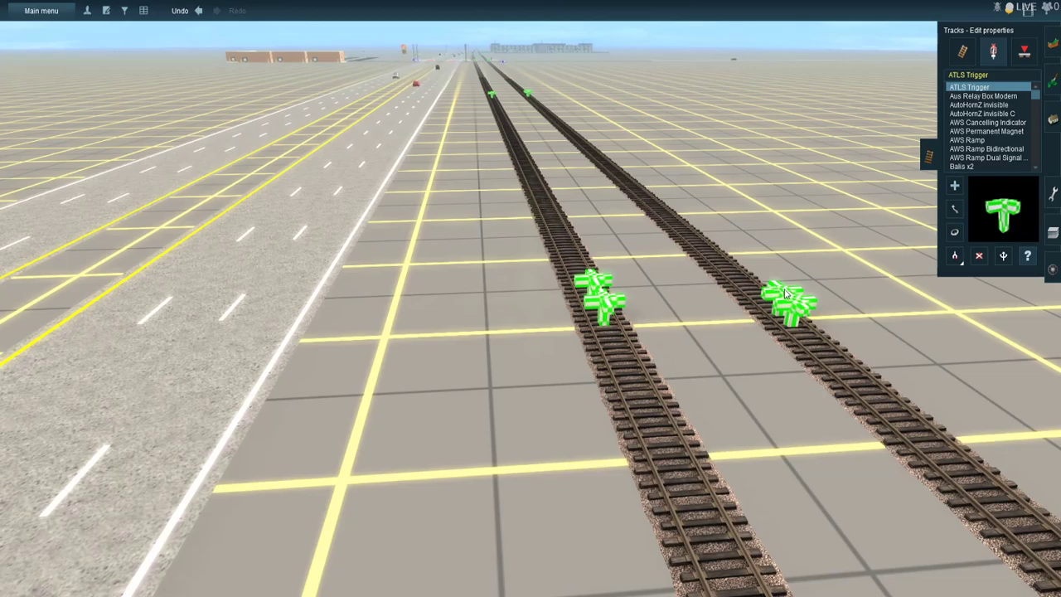
left_click(278, 150)
left_click(253, 146)
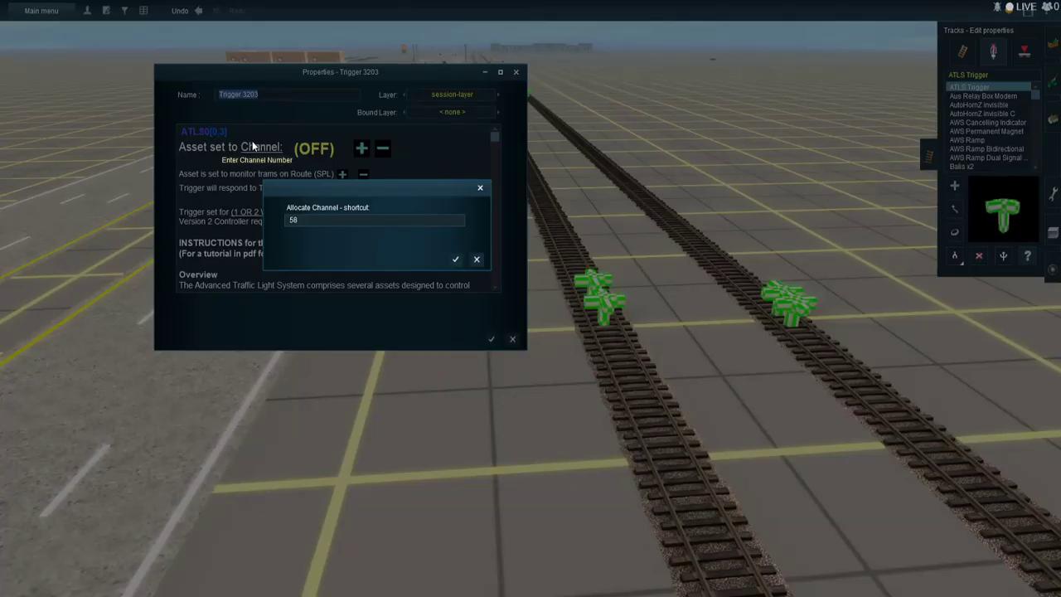
type("58")
key("Return")
key("Return")
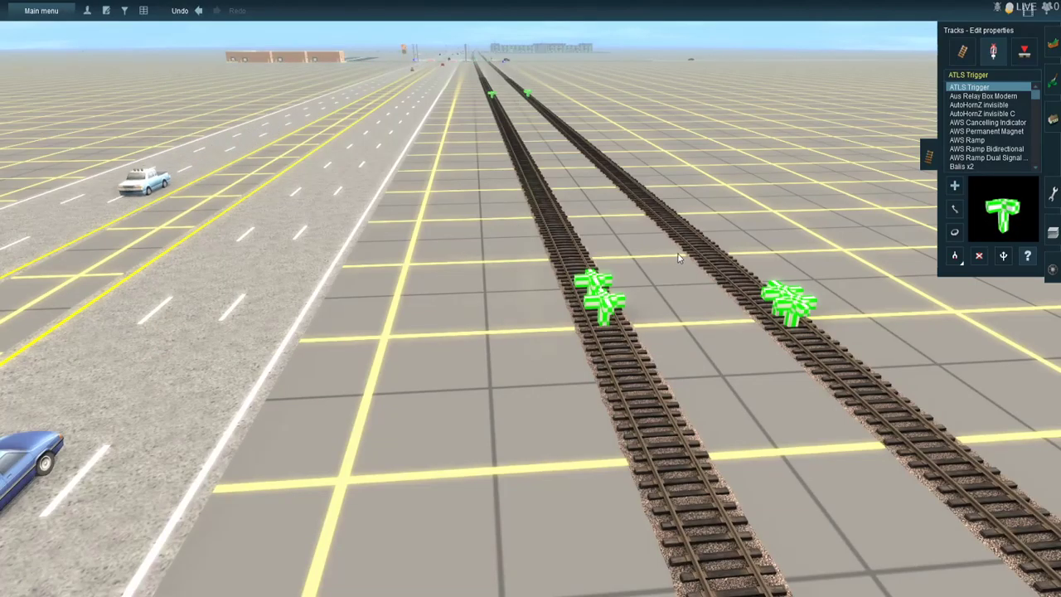
left_click(782, 292)
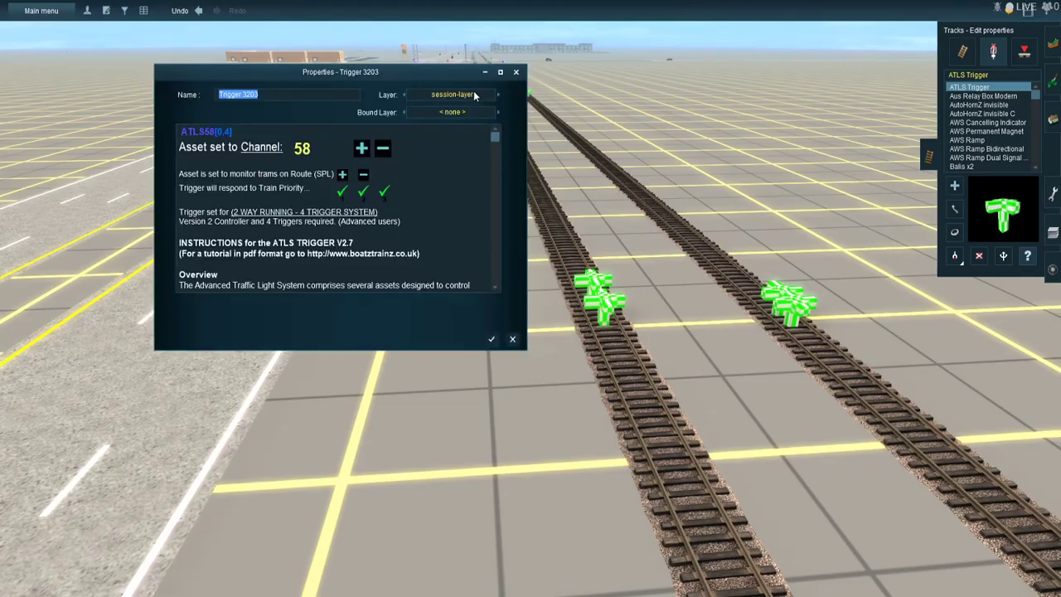
key("Return")
right_click(485, 63)
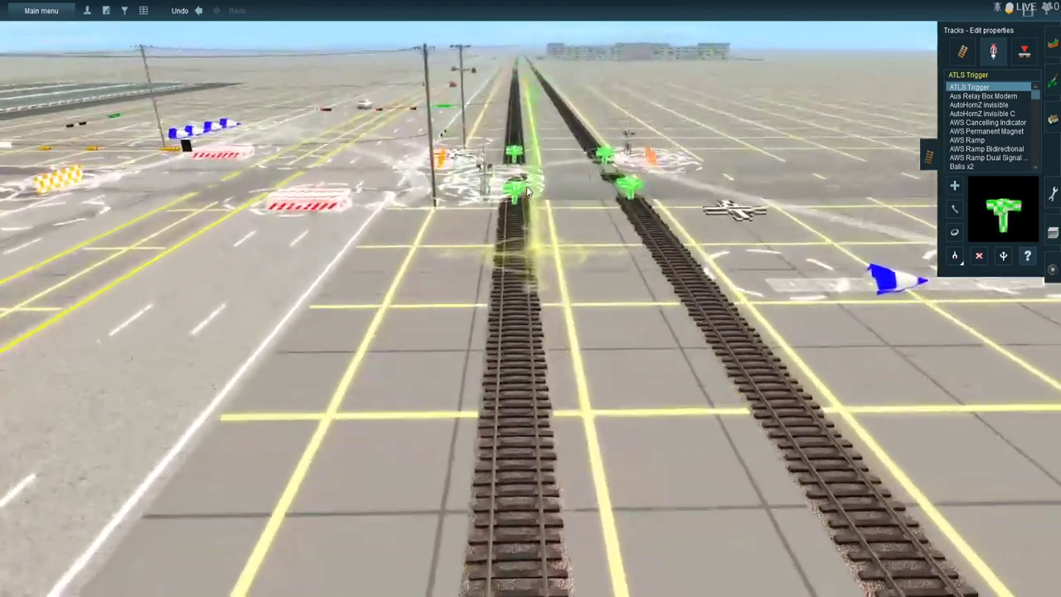
- Set one ATLS Trigger on the near side of the crossing, on the track nearest the highway, to channel 57 and save it
right_click(528, 190)
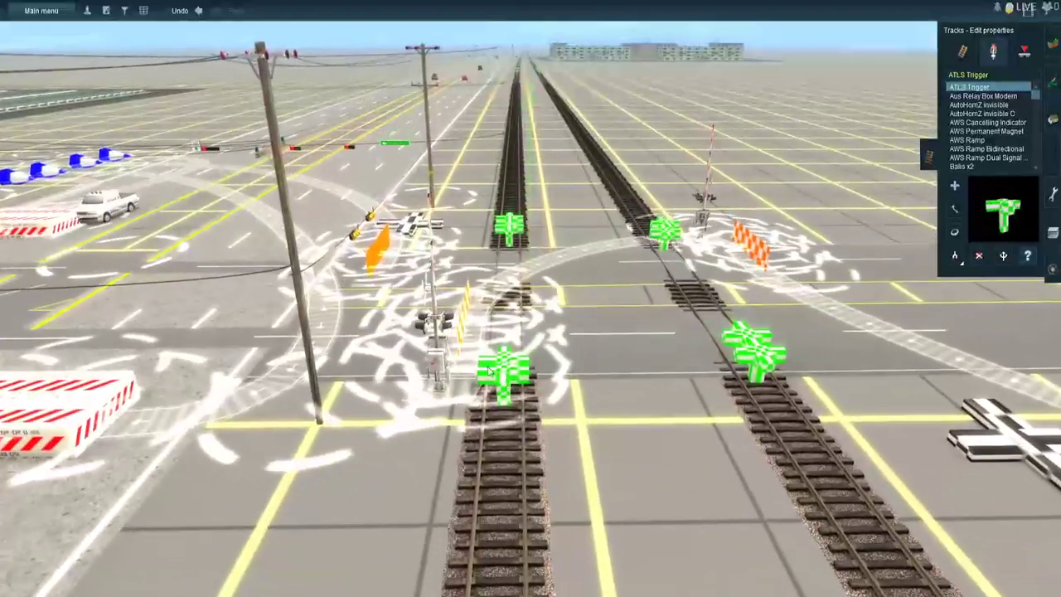
left_click(503, 374)
left_click(259, 148)
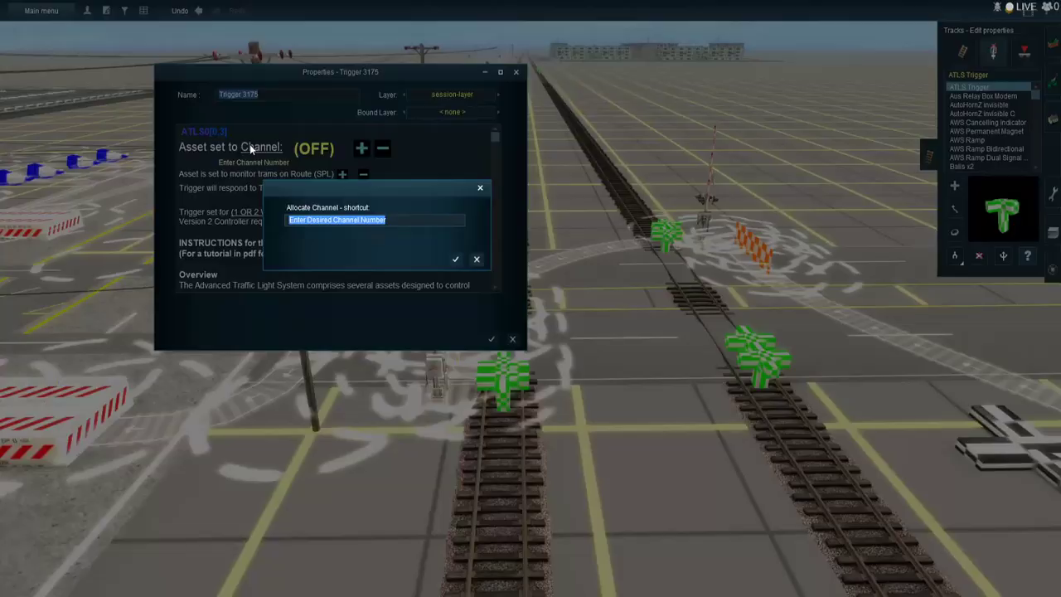
key("Return")
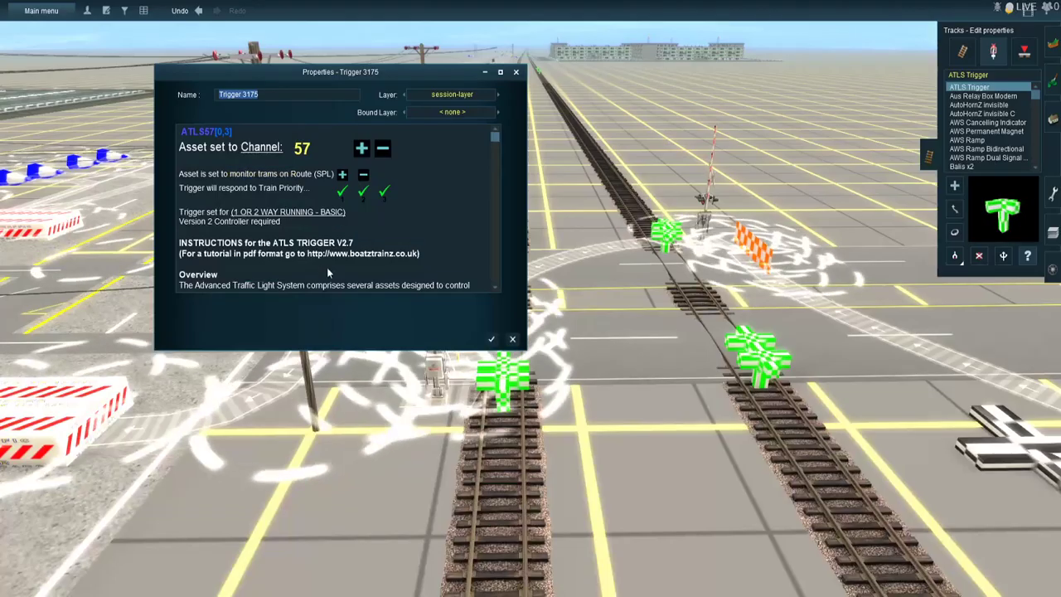
left_click(491, 339)
- Set the other near-side ATLS Trigger at the crossing, on the track nearest the highway, to channel 58 and save it
left_click(511, 370)
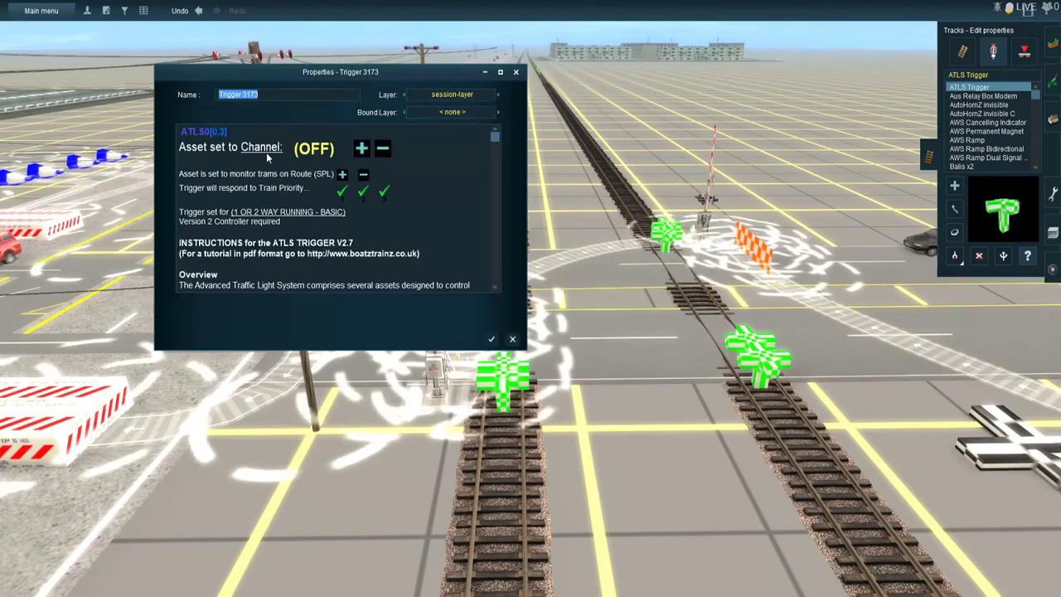
left_click(266, 152)
type("58")
key("Return")
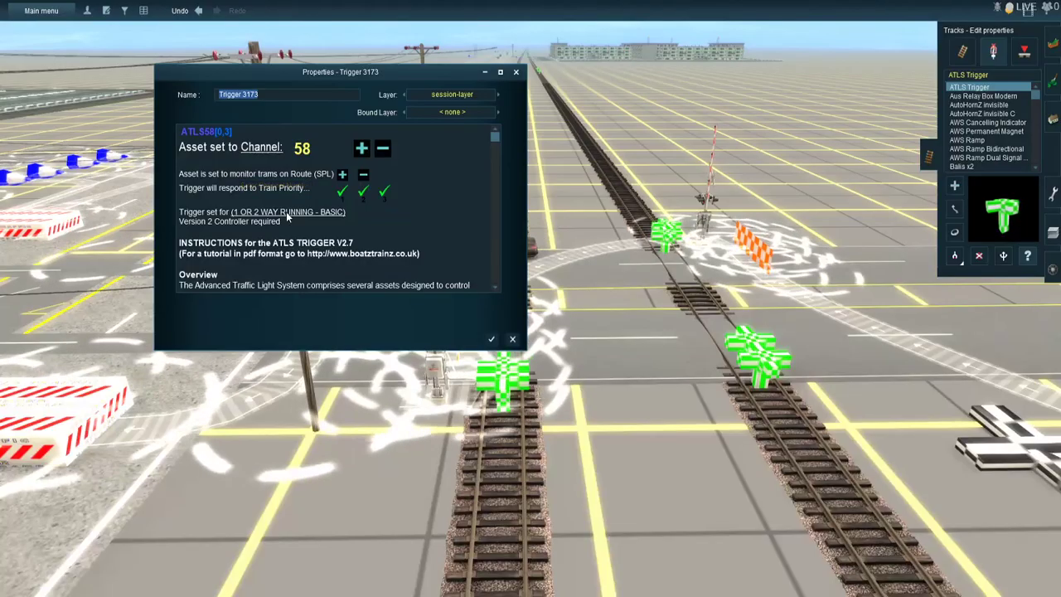
left_click(491, 338)
- Set one ATLS Trigger on the far side of the crossing, on the track nearest the highway, to channel 57 and save it
scroll(523, 246, "up", 2)
scroll(523, 240, "up", 3)
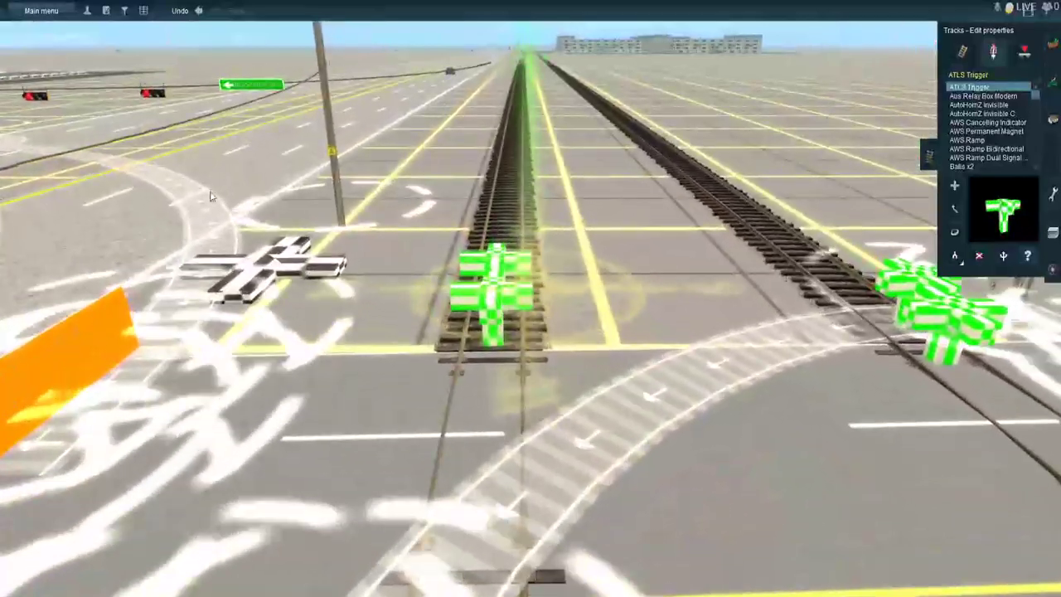
left_click(497, 286)
left_click(254, 145)
type("57")
key("Return")
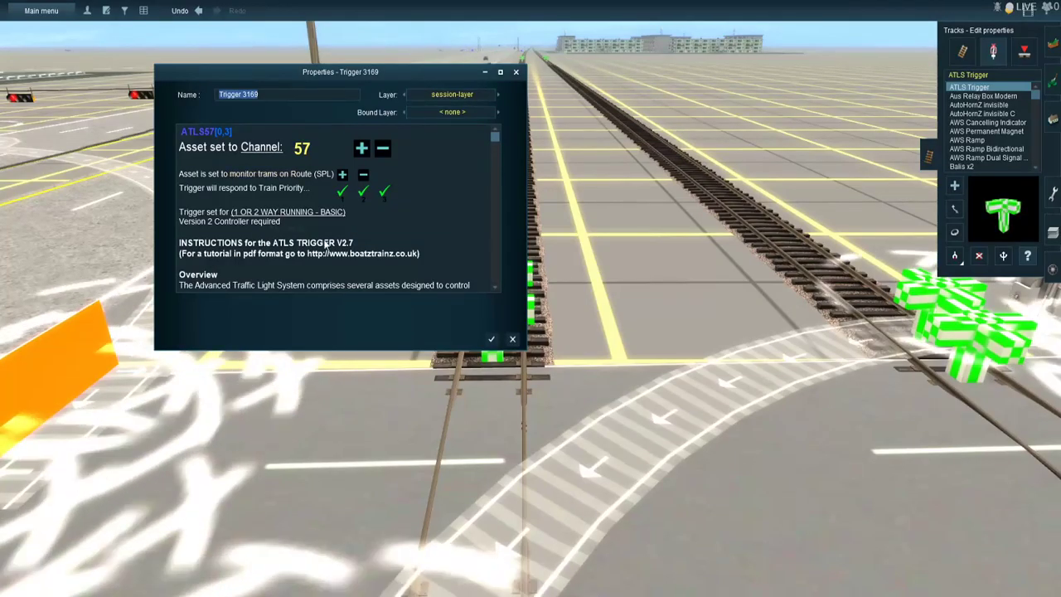
left_click(492, 338)
- Set the other far-side ATLS Trigger on the highway-side track to channel 58 and 2 WAY RUNNING - 4 TRIGGER SYSTEM, and save it
left_click(491, 267)
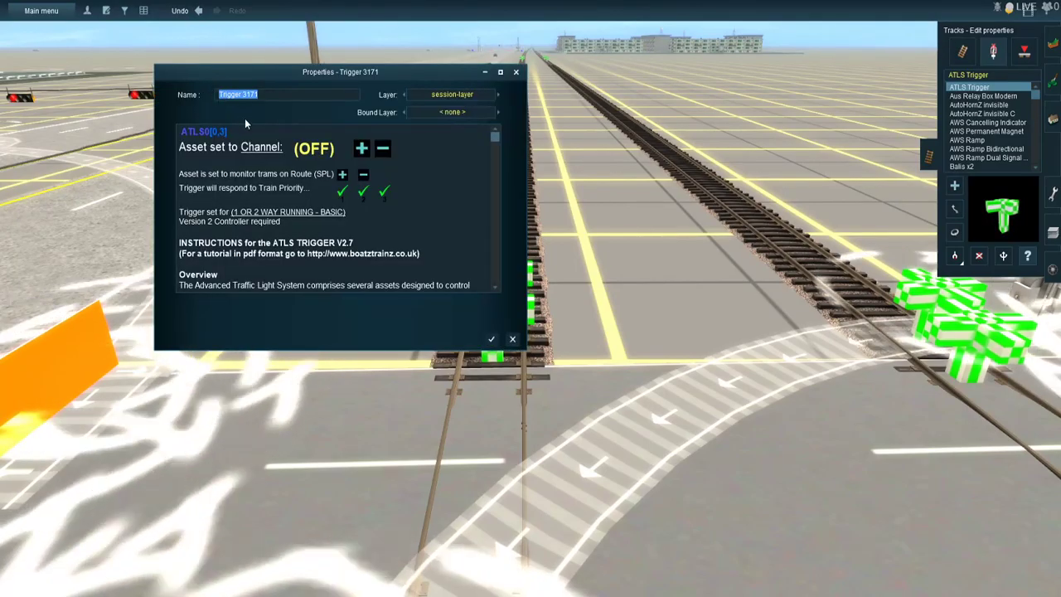
left_click(255, 145)
type("58")
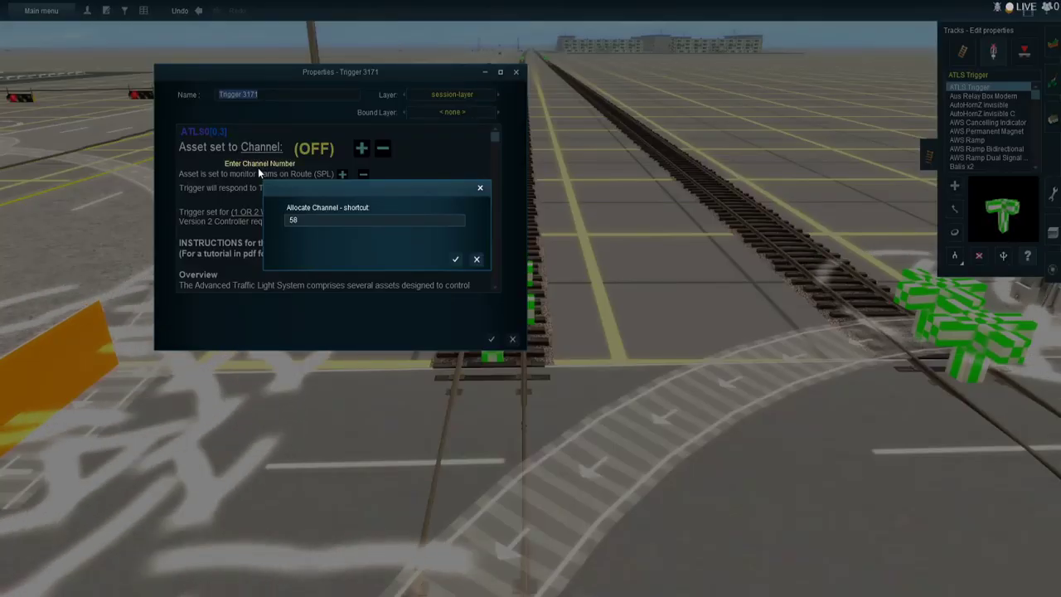
key("Return")
left_click(287, 212)
left_click(492, 339)
- Set one near-side ATLS Trigger at the crossing, on the track farther from the highway, to channel 57 and 2 WAY RUNNING - 4 TRIGGER SYSTEM
right_click(742, 415)
right_click(677, 330)
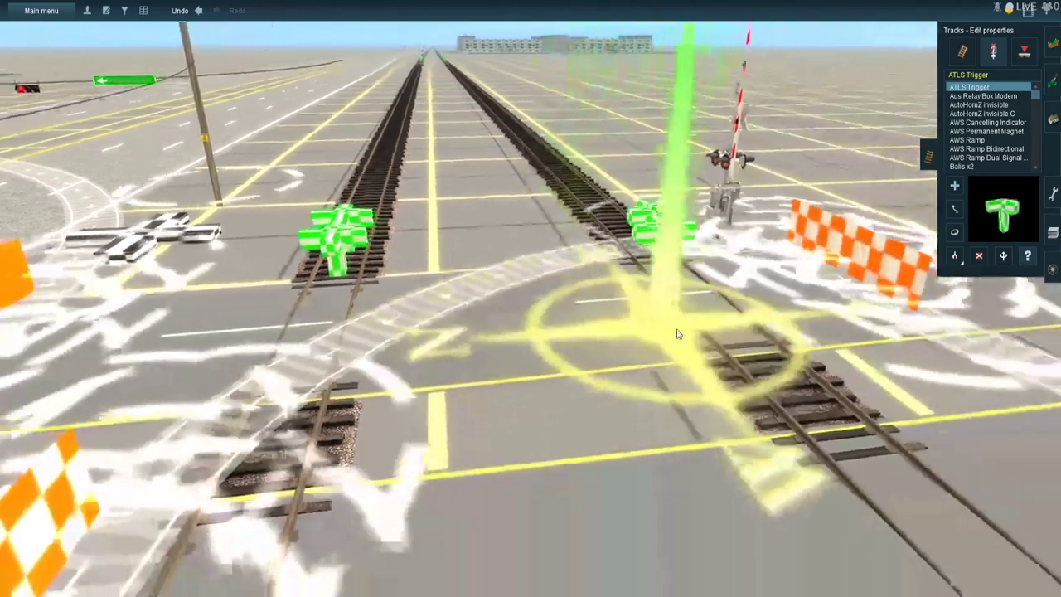
right_click(650, 431)
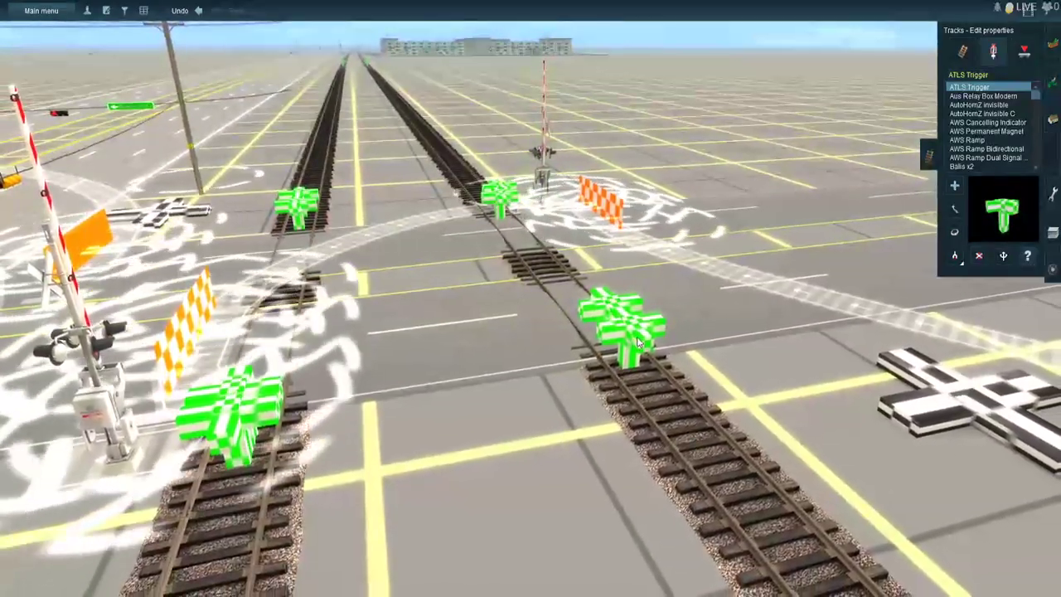
left_click(636, 336)
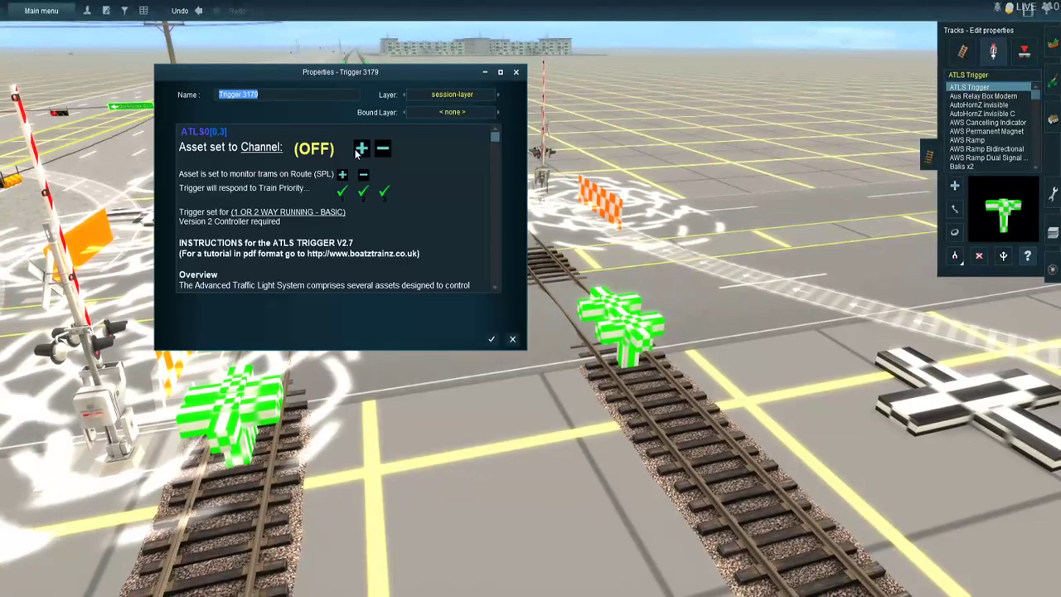
left_click(270, 146)
type("54")
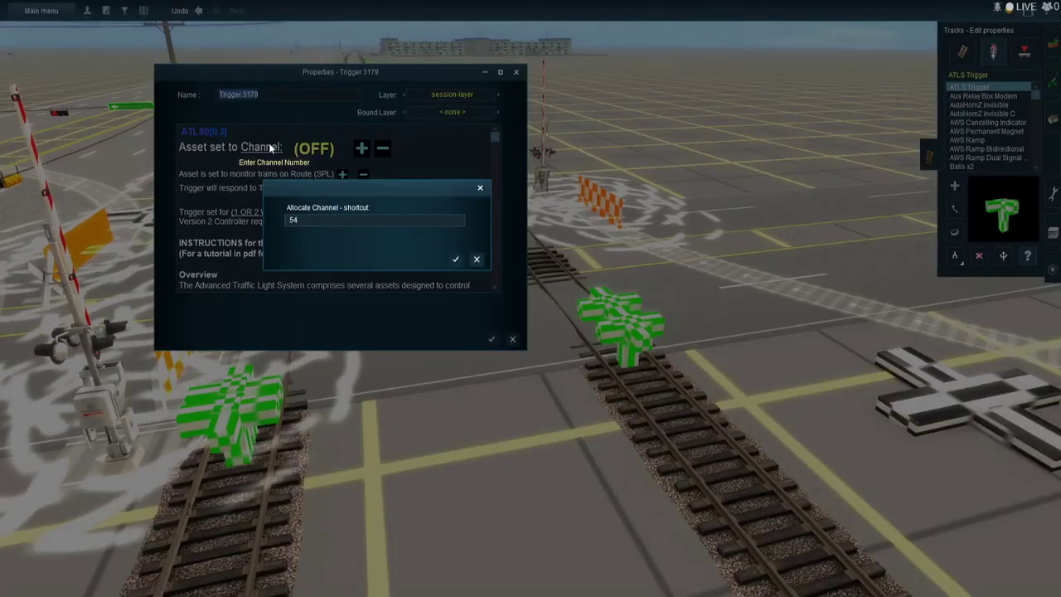
key("BackSpace")
type("7")
key("Return")
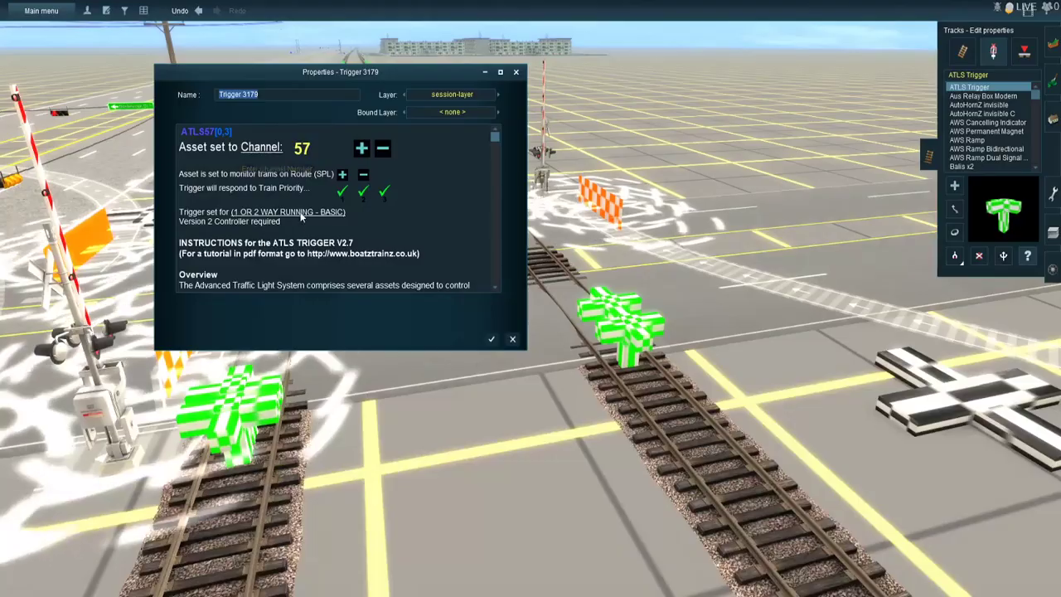
left_click(301, 212)
left_click(492, 339)
left_click(648, 333)
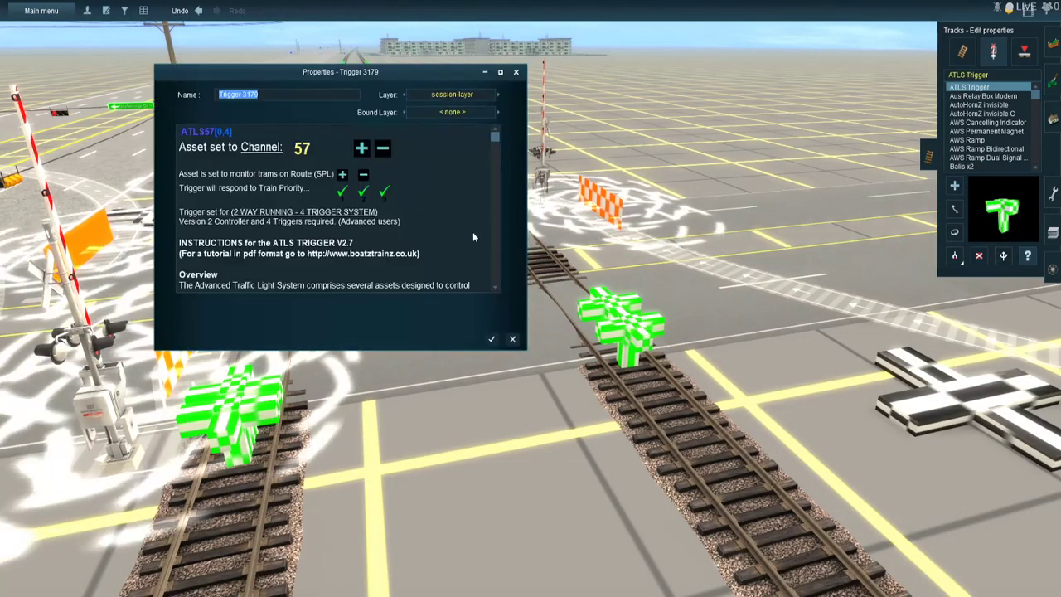
left_click(492, 339)
- Set the other near-side ATLS Trigger on the track farther from the highway to channel 58 and save it
left_click(499, 197)
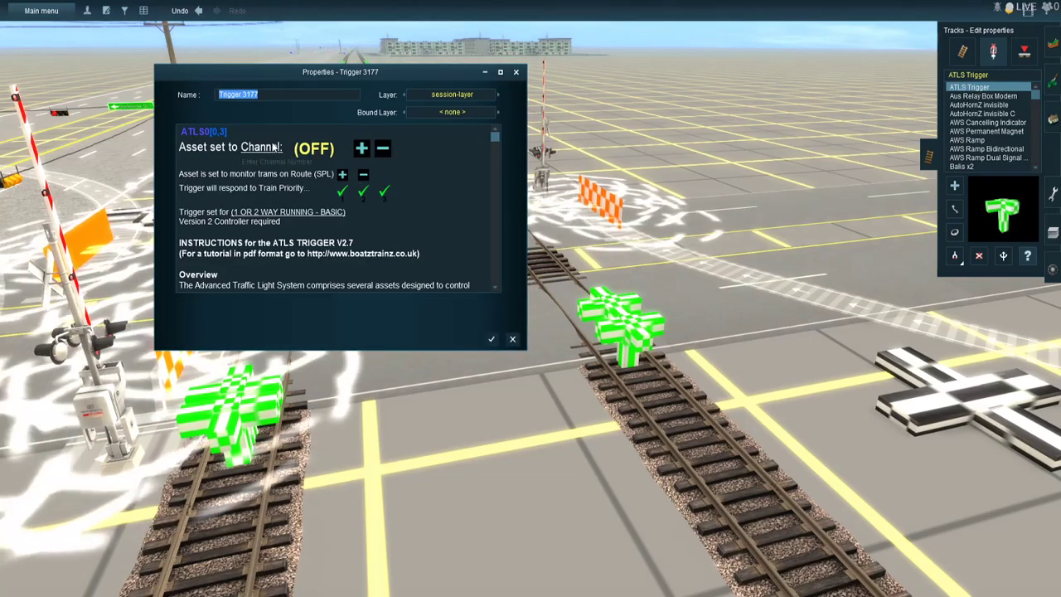
left_click(274, 147)
key("Return")
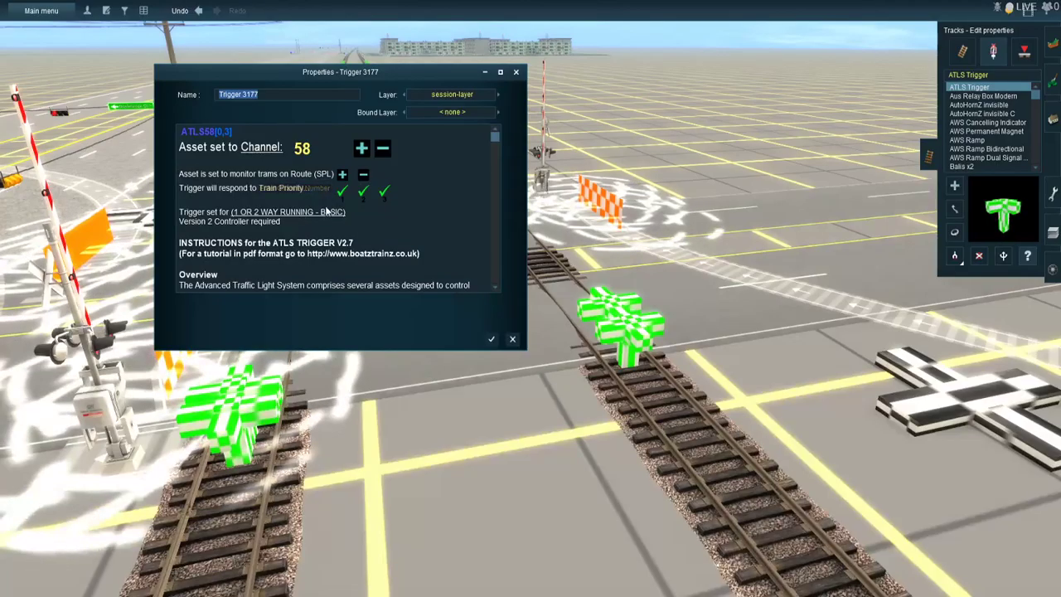
left_click(492, 339)
- Move one of the two overlapping far-side ATLS Triggers on the track farther from the highway away from the road
right_click(490, 196)
right_click(520, 358)
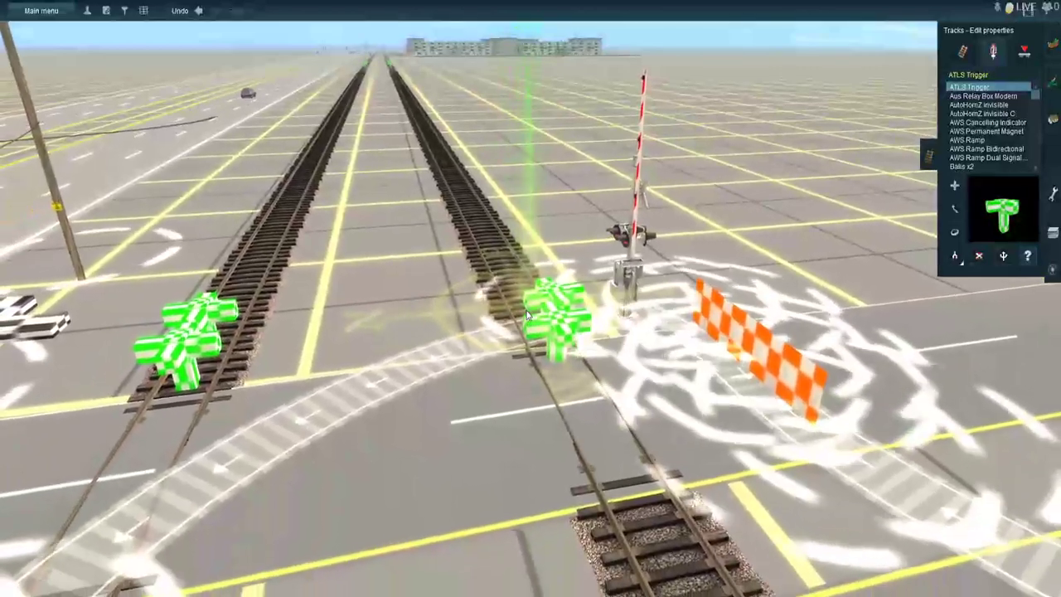
scroll(530, 360, "up", 3)
key("Up")
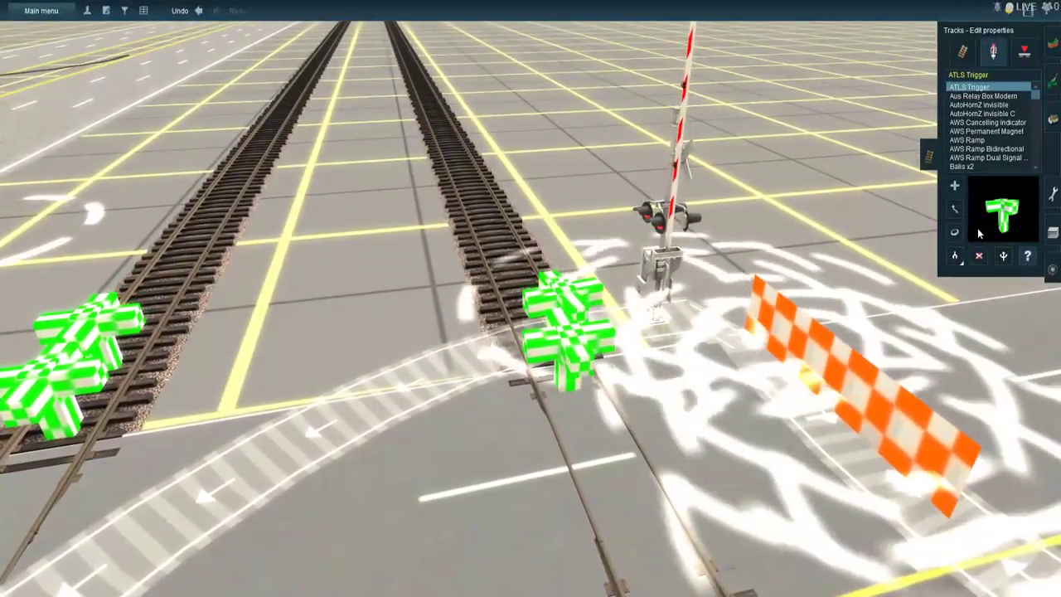
left_click_drag(538, 322, 504, 300)
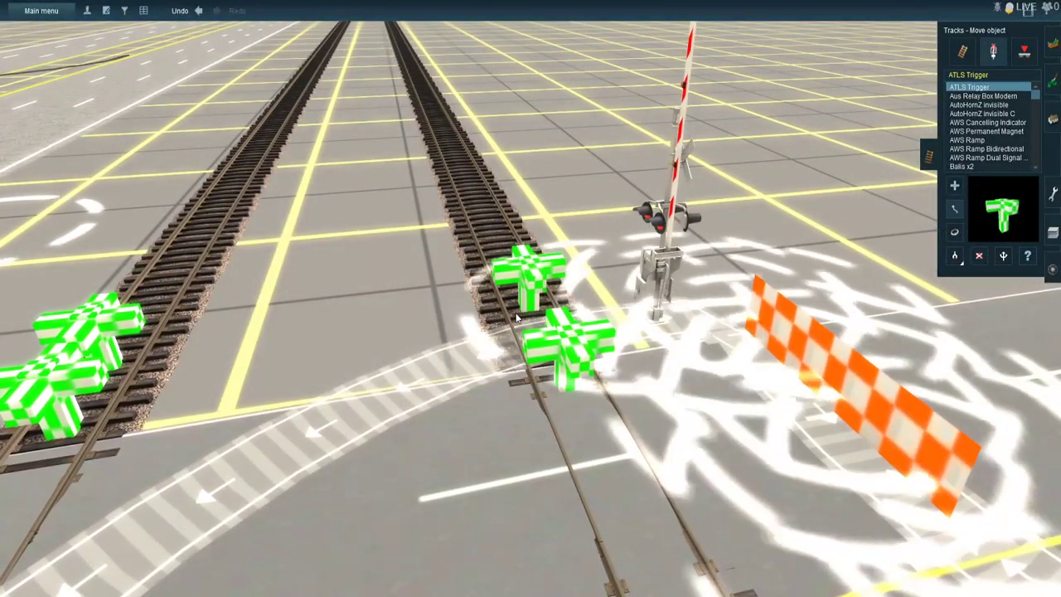
- Set one of the separated far-side ATLS Triggers on the track farther from the highway to channel 57 and save it
left_click(1028, 256)
left_click(506, 319)
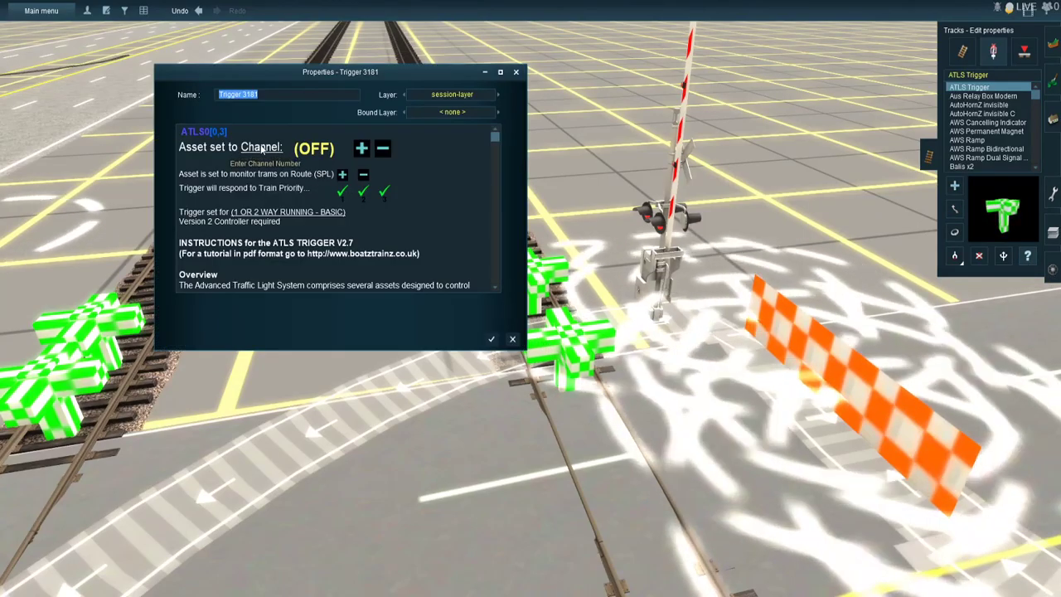
left_click(262, 147)
key("Return")
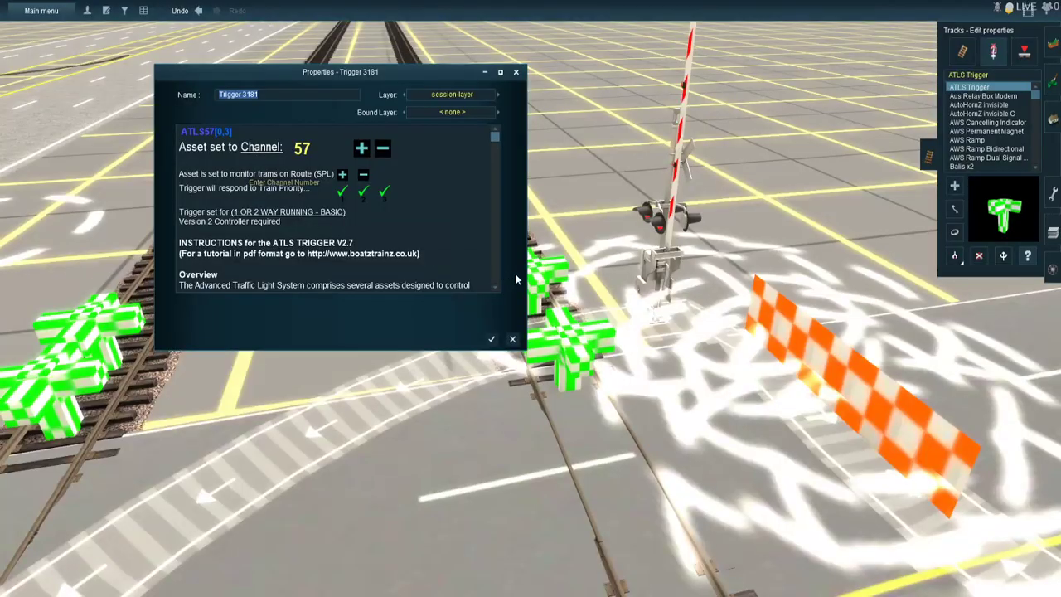
left_click(492, 339)
- Set the far-side ATLS Trigger closer to the road on the farther track to channel 58 and 2 WAY RUNNING - 4 TRIGGER SYSTEM
left_click(565, 342)
left_click(263, 146)
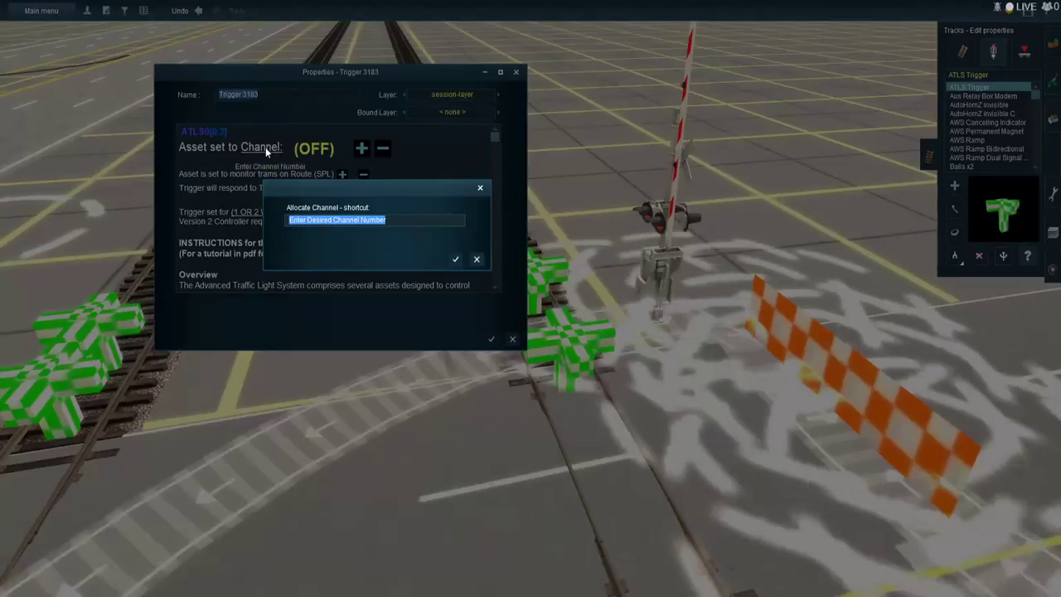
type("58")
key("Return")
key("Return")
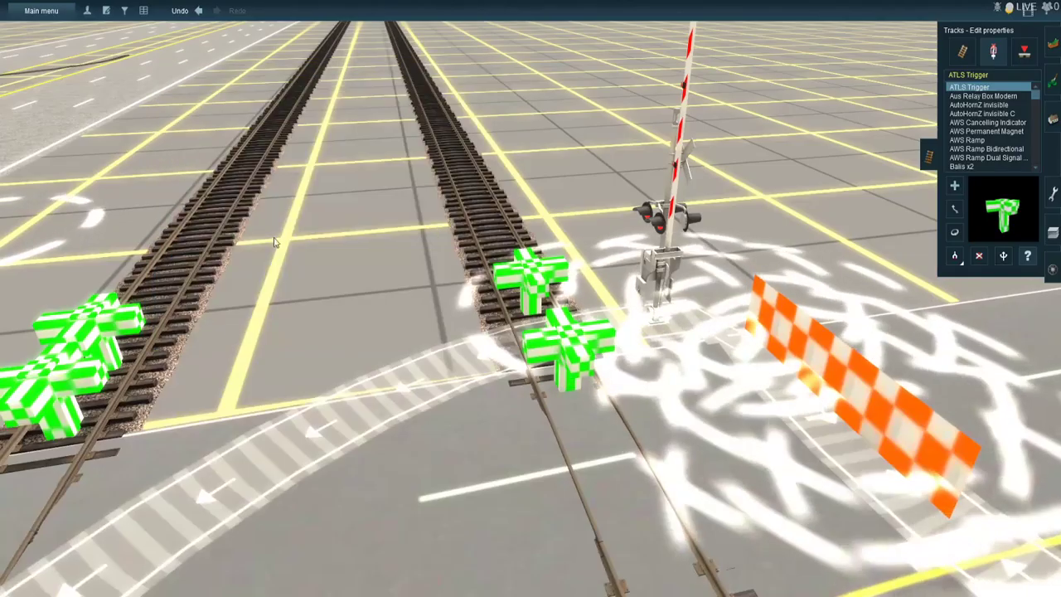
- Check the channel and running mode of the ATLS Triggers on the far side of the crossing on both tracks
left_click(521, 267)
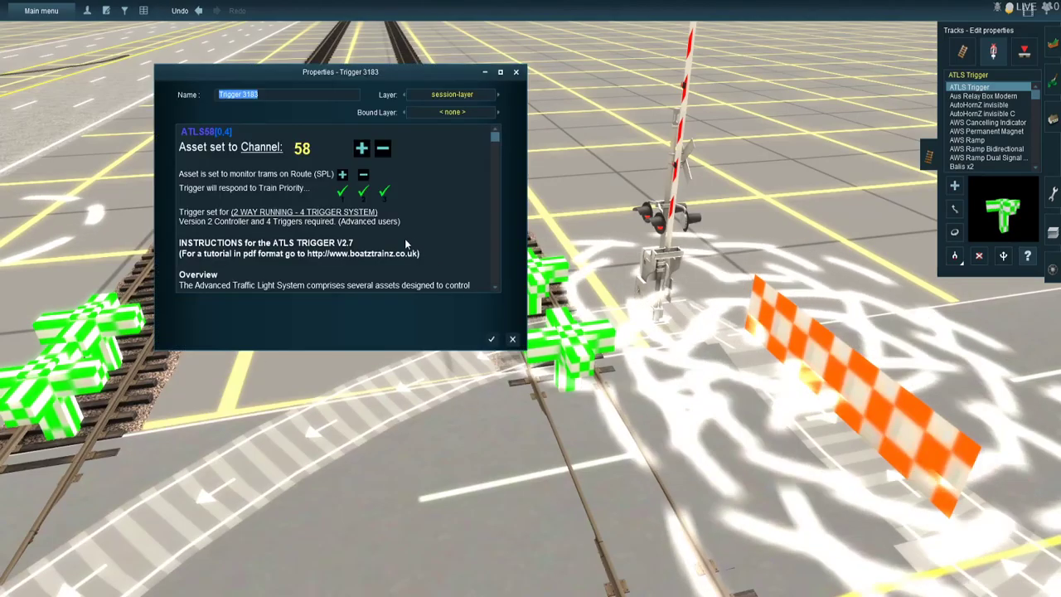
key("Return")
left_click(91, 379)
key("Return")
left_click(96, 323)
key("Return")
- Move apart the overlapping outer ATLS Triggers beyond the far side of the crossing, on the track nearest the highway
scroll(402, 146, "down", 1)
scroll(402, 146, "down", 4)
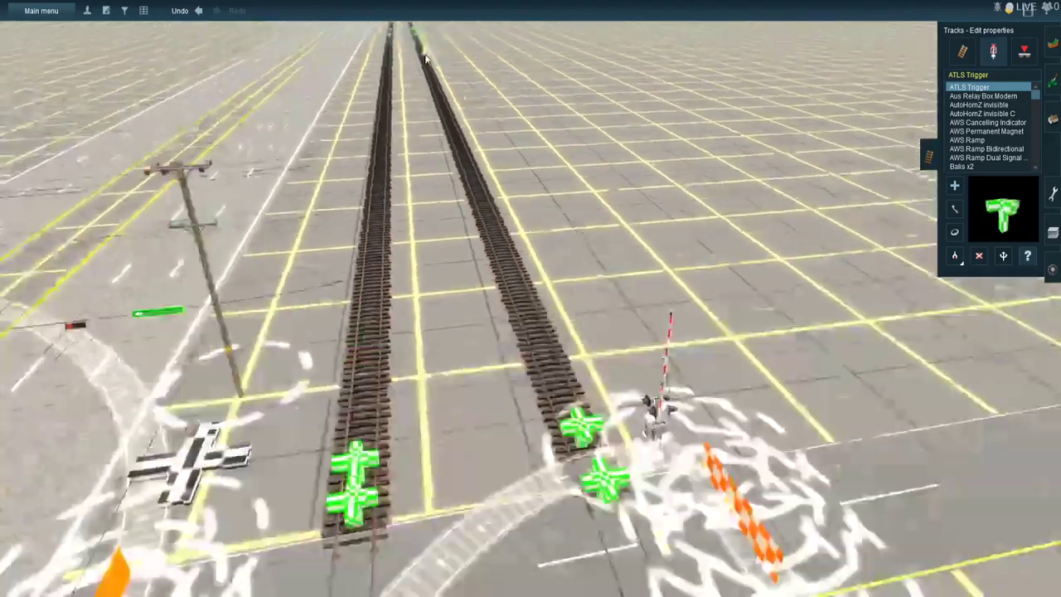
right_click(401, 132)
right_click(622, 160)
right_click(428, 146)
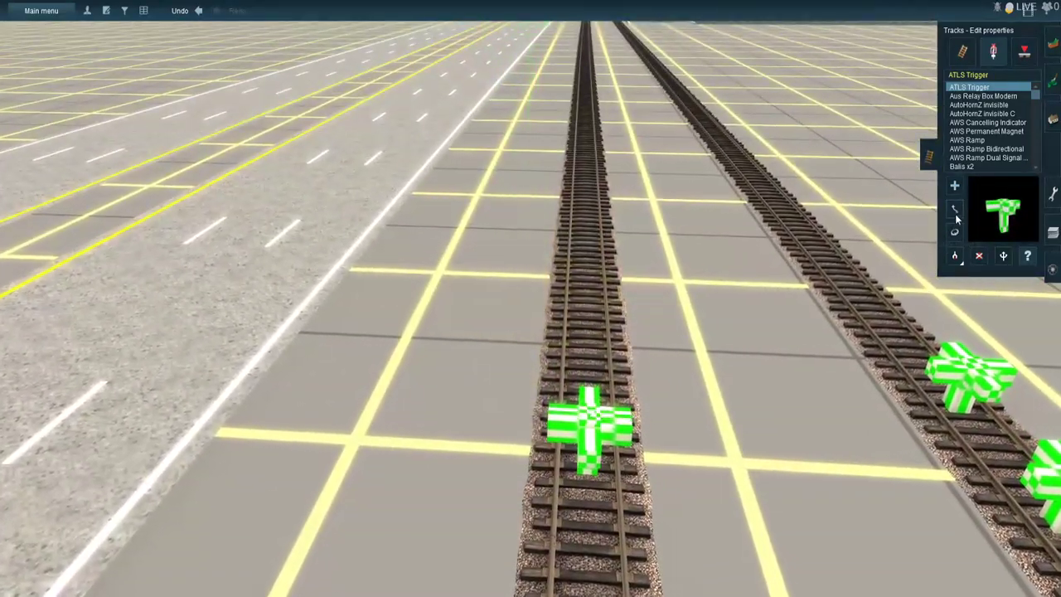
left_click(955, 209)
left_click_drag(606, 422, 605, 410)
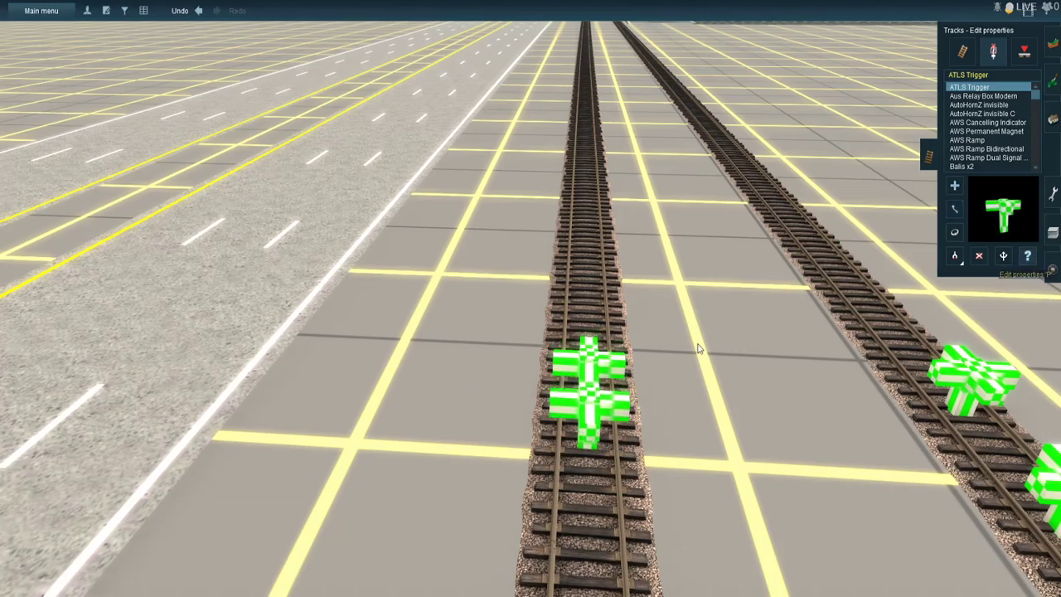
- Set one of these outer ATLS Triggers on the highway-side track to channel 57 and 2 WAY RUNNING - 4 TRIGGER SYSTEM, and save it
left_click(617, 370)
left_click(247, 141)
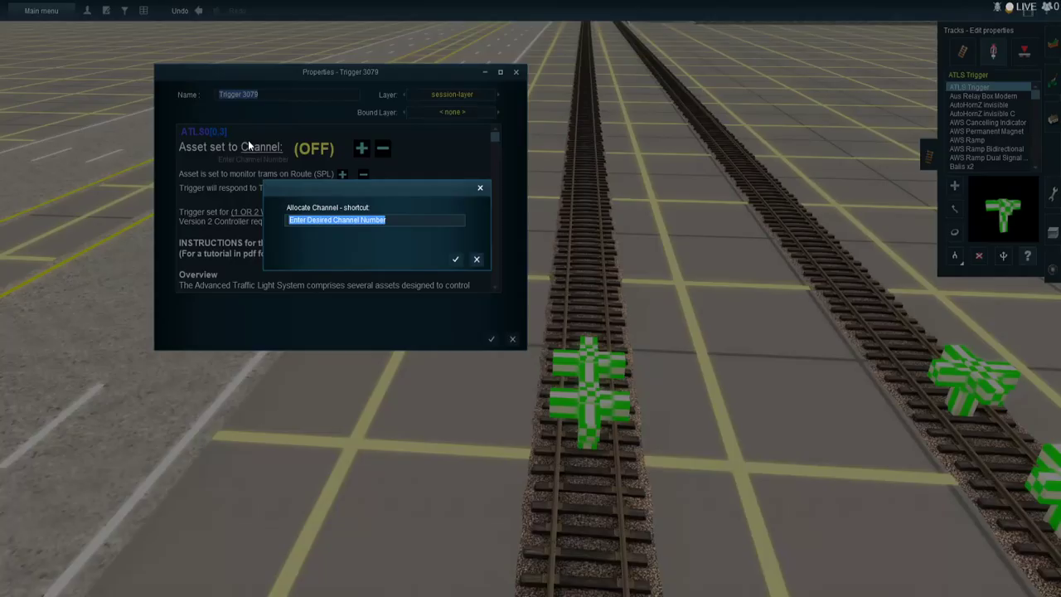
type("57")
key("Return")
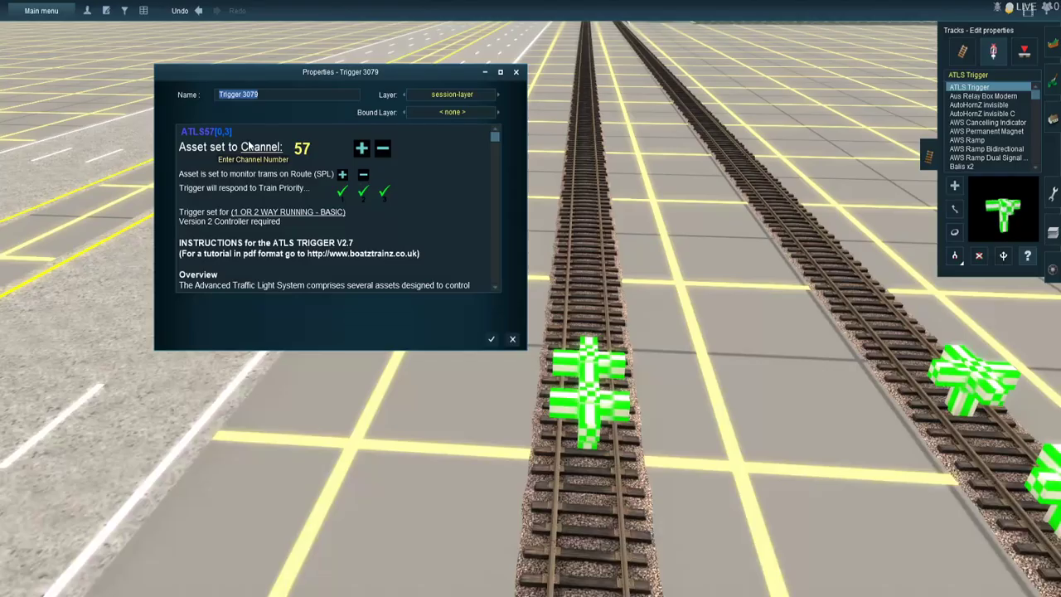
left_click(290, 213)
left_click(324, 478)
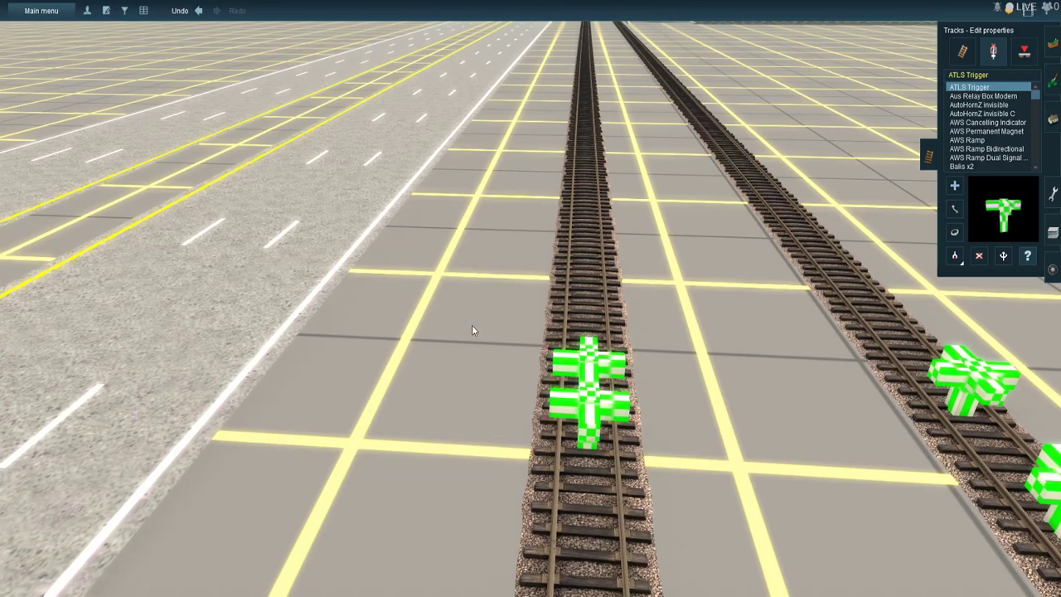
- Set the remaining unassigned ATLS Trigger of this outer pair on the highway-side track to channel 58 and save it
left_click(605, 406)
key("Escape")
left_click(587, 398)
key("Escape")
left_click(545, 373)
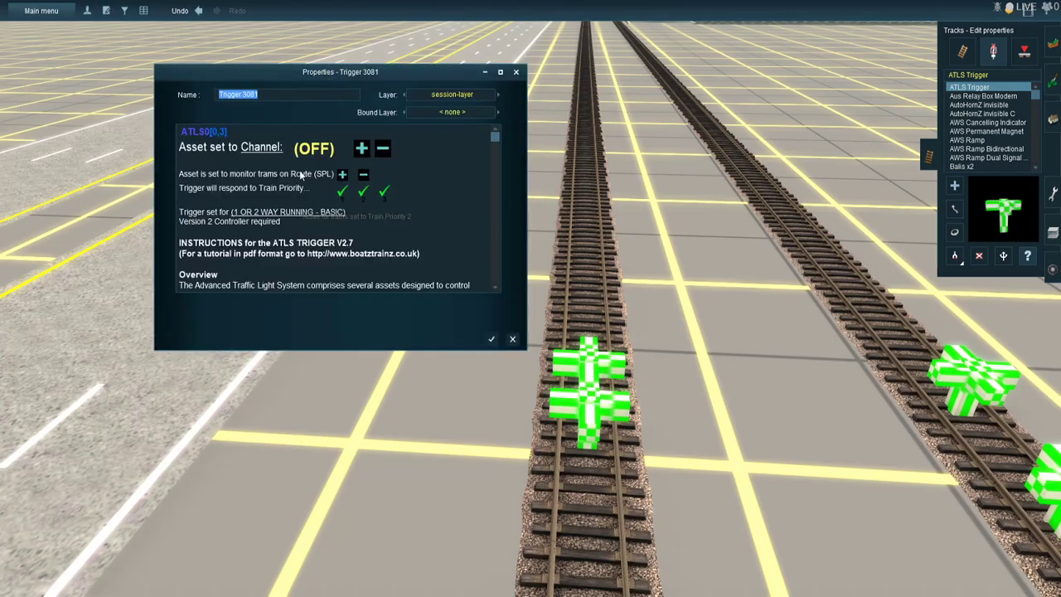
left_click(265, 149)
type("58")
key("Return")
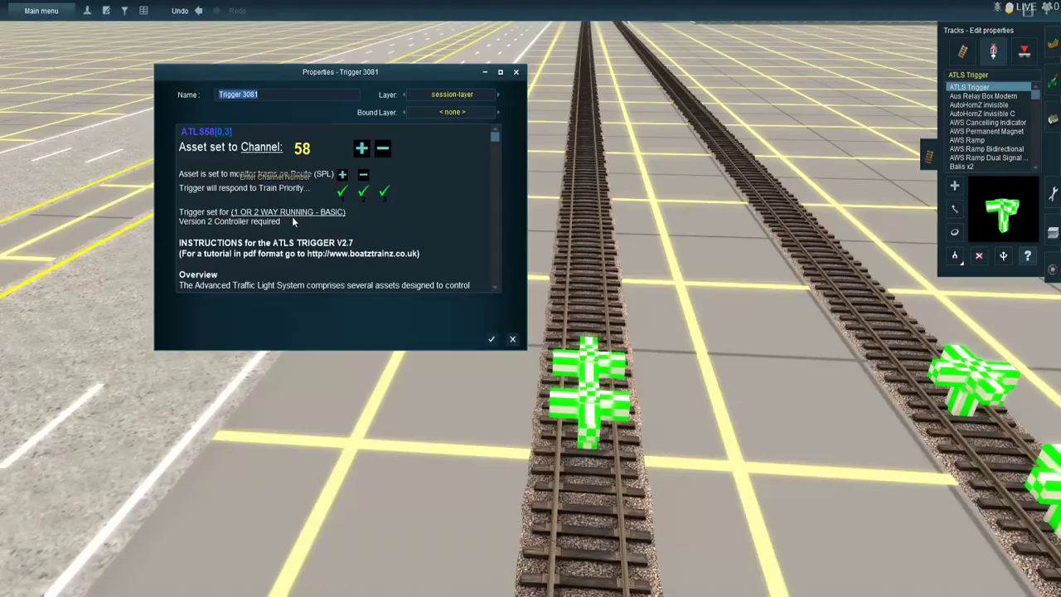
left_click(492, 339)
- Set the unassigned ATLS Trigger on the highway-side track to channel 57 and save its properties
right_click(719, 394)
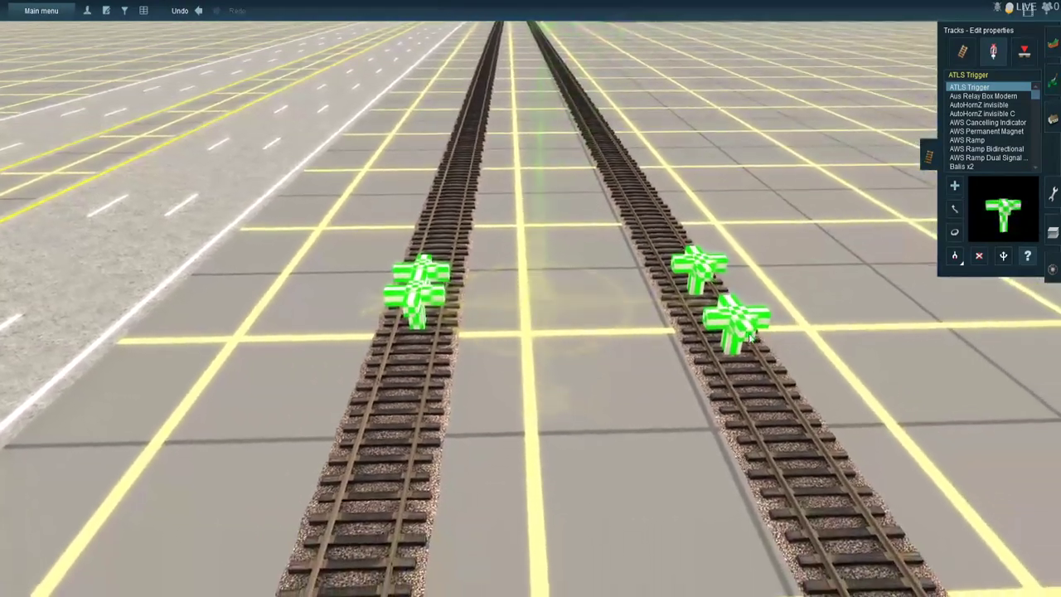
left_click(411, 286)
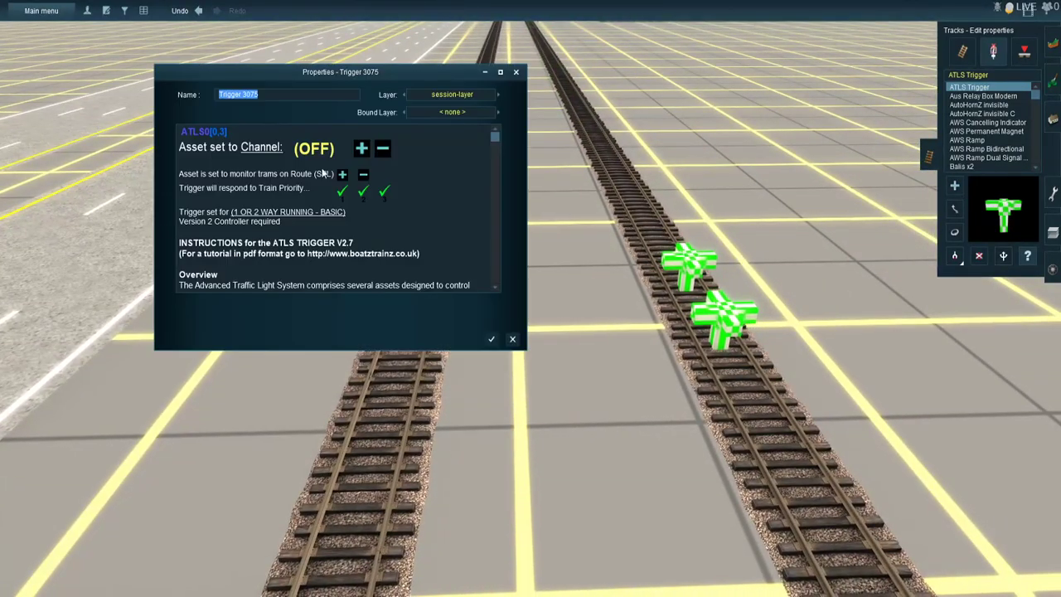
left_click(280, 147)
type("57")
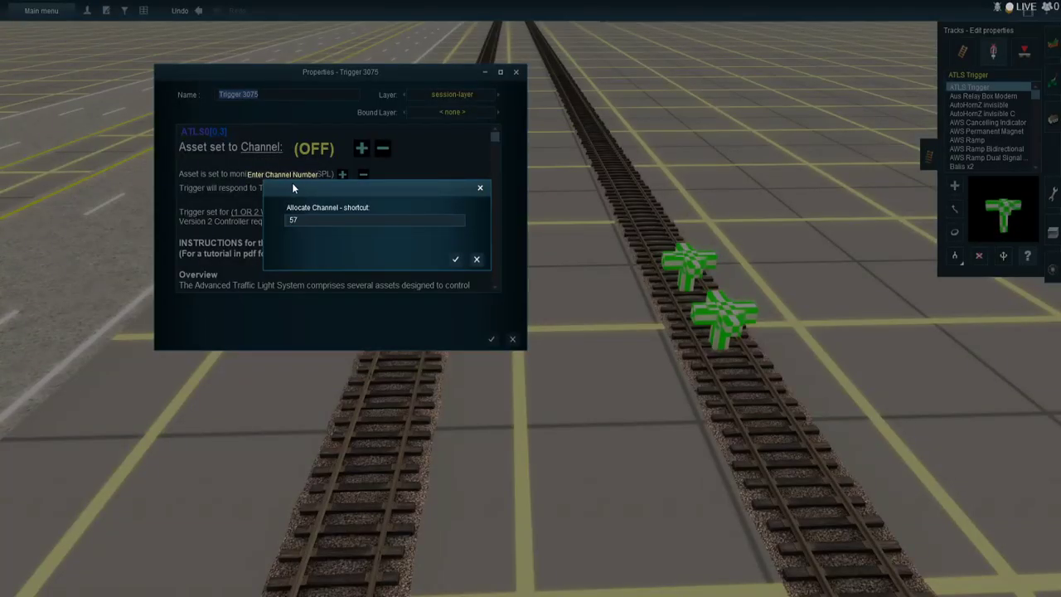
key("Return")
left_click(491, 339)
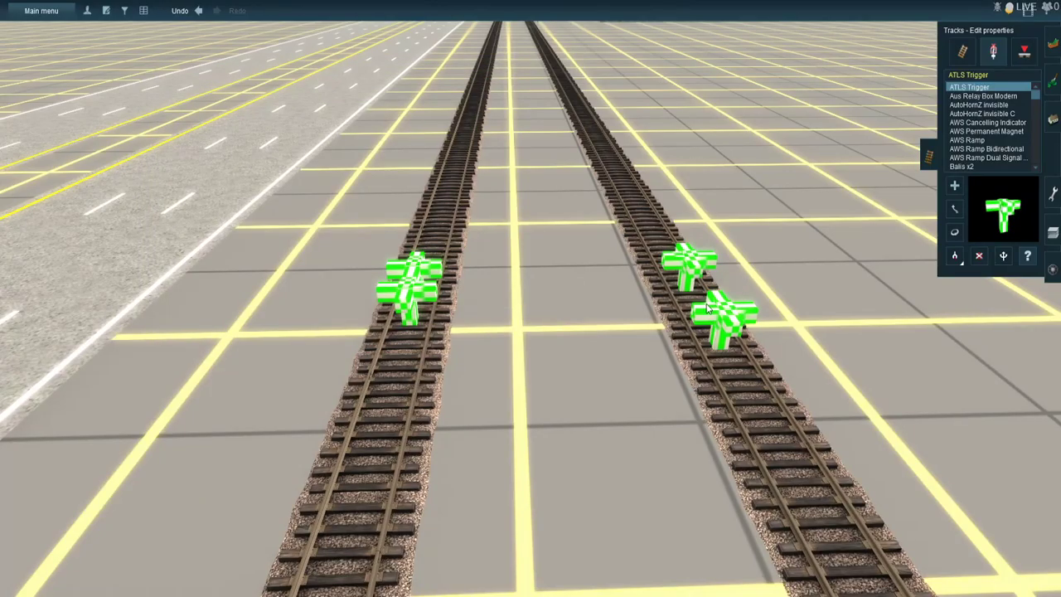
- Set the unassigned ATLS Trigger farther along the track away from the highway to channel 58 and save its properties
left_click(707, 308)
left_click(696, 262)
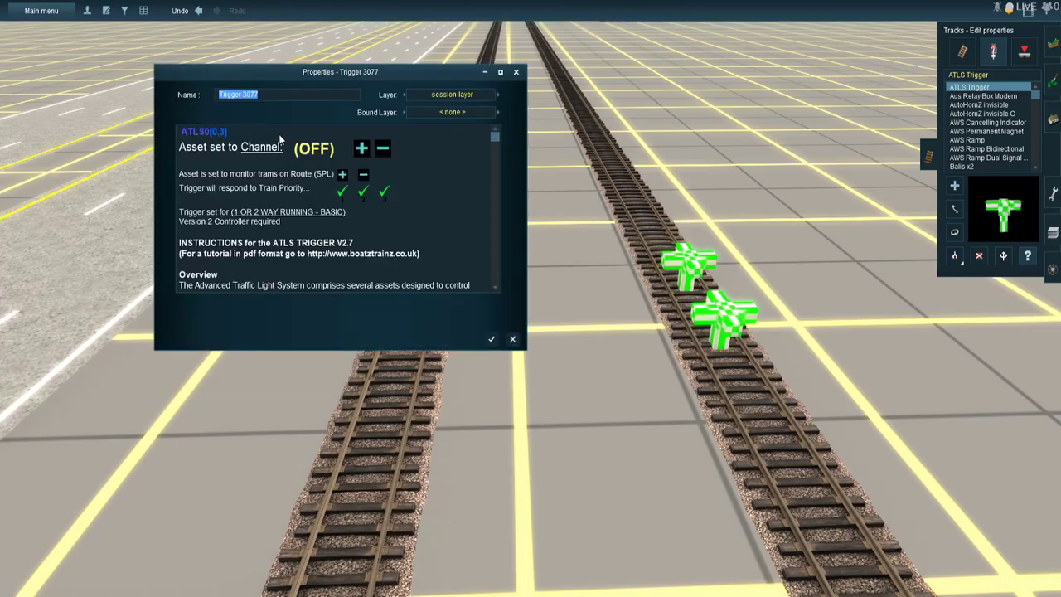
left_click(263, 146)
type("58")
key("Return")
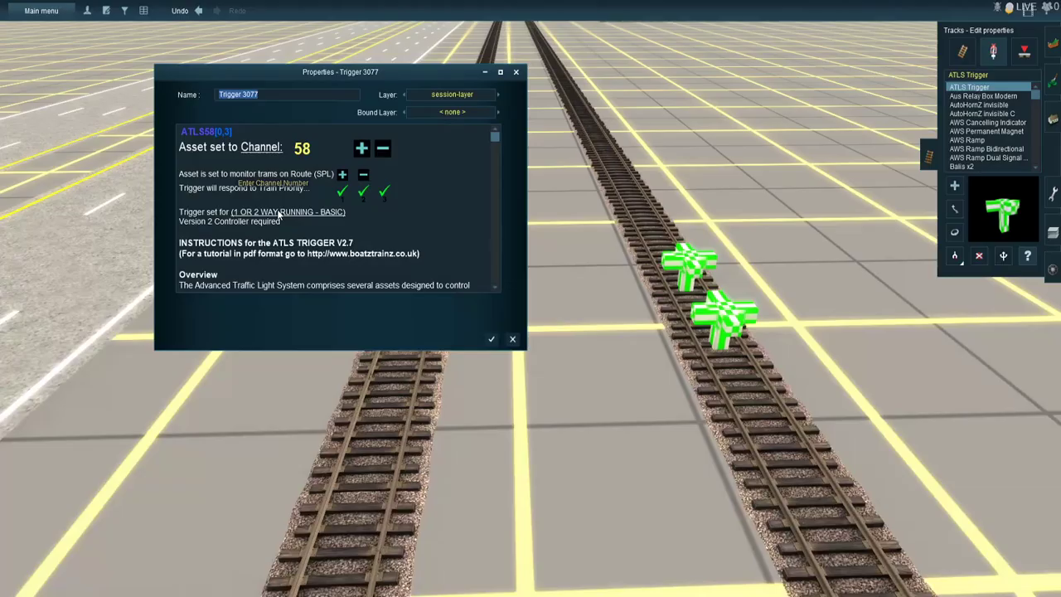
key("Return")
- Examine the ATLS Triggers on both tracks and the railroad crossing from several sides
scroll(291, 212, "down", 4)
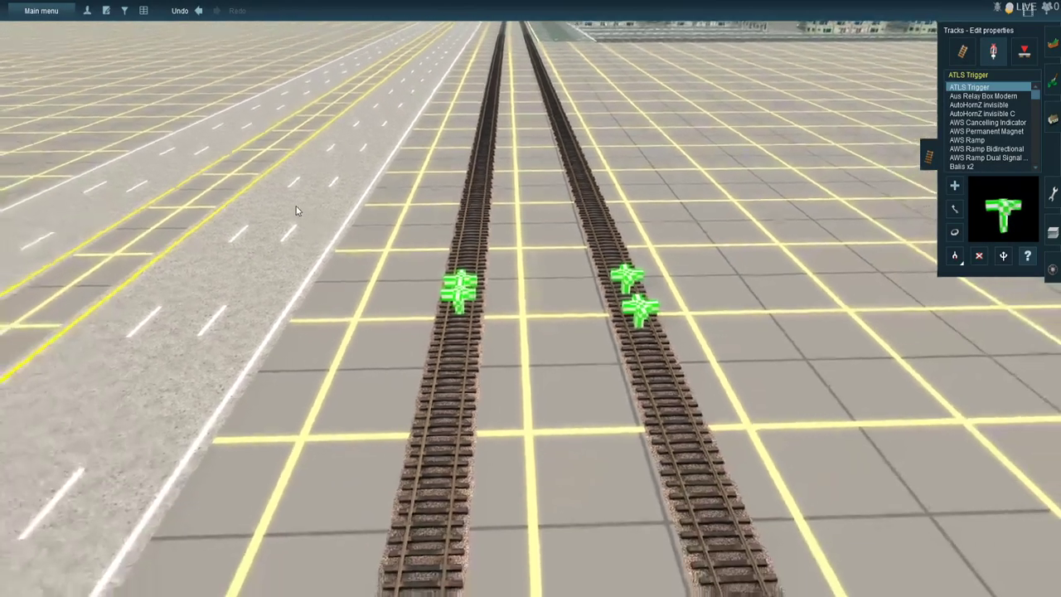
key("Down")
key("Right")
right_click(612, 237)
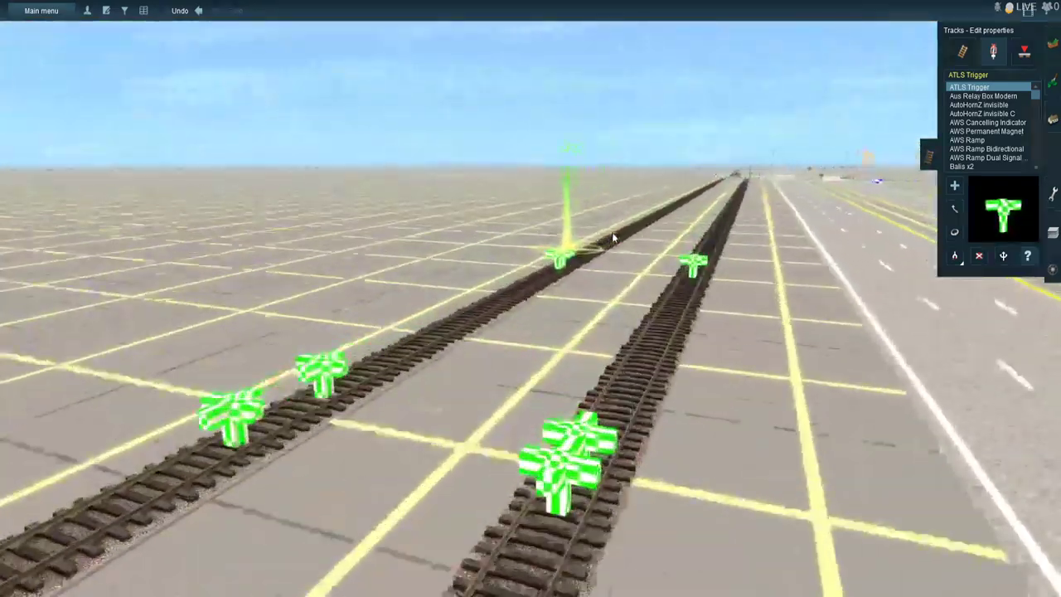
right_click(617, 217)
right_click(586, 225)
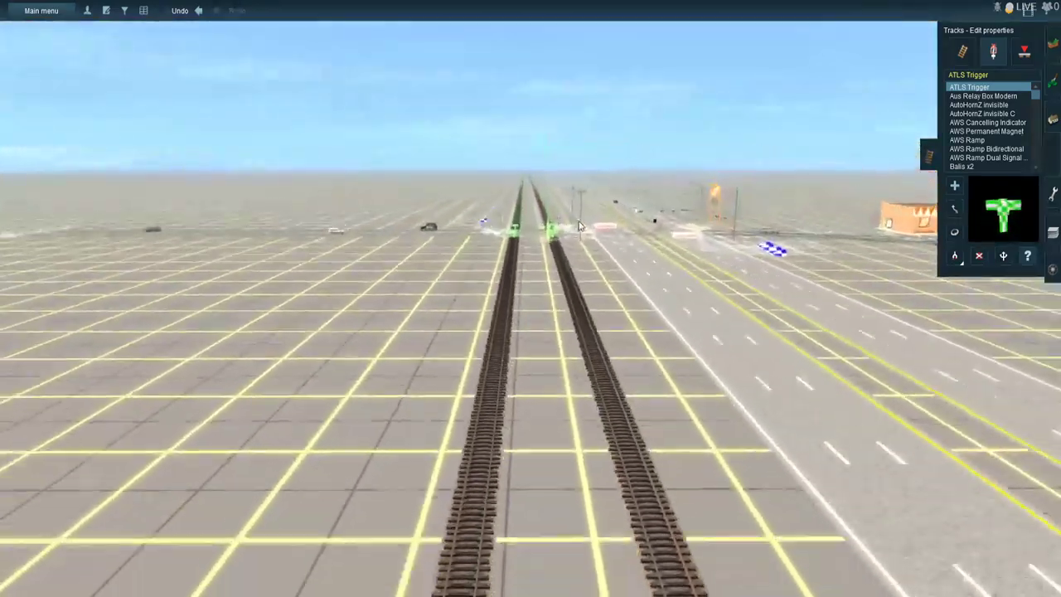
key("Right")
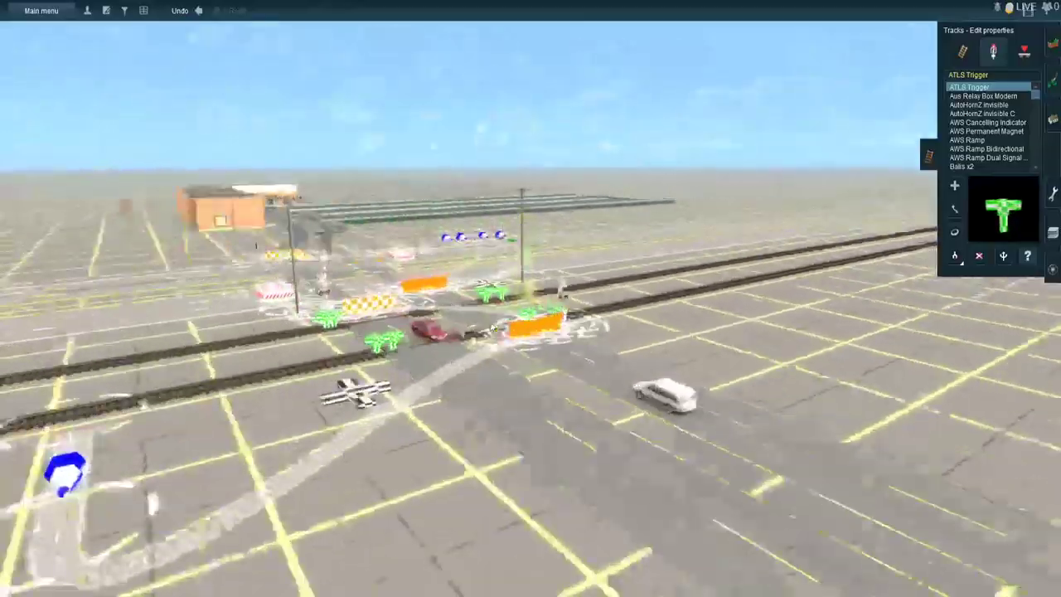
key("Right")
key("Left")
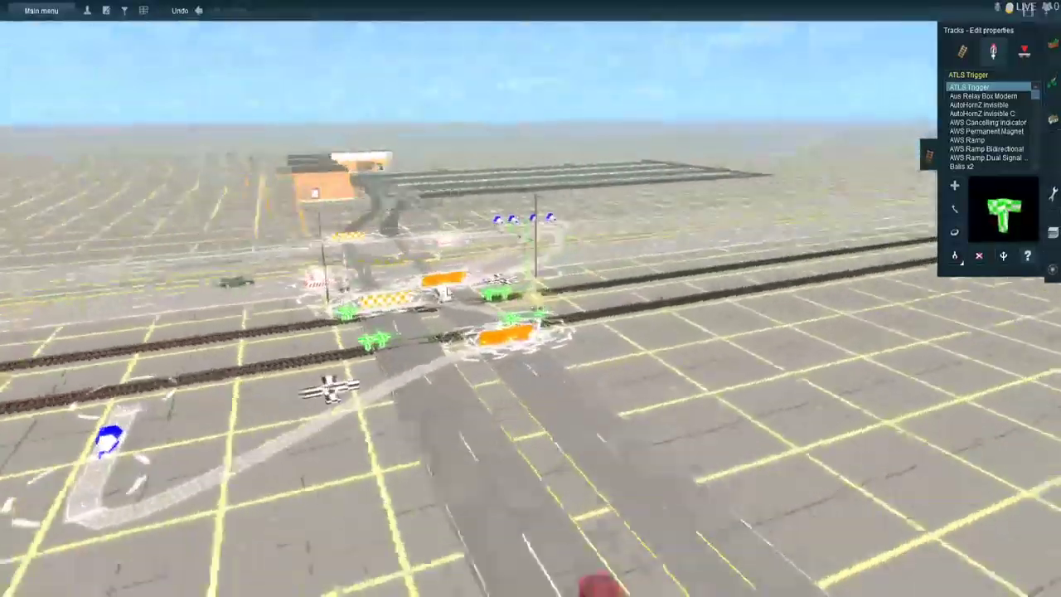
key("Left")
- Add a long straight row of new terrain sections beyond the board edge where the highway and tracks end
right_click(423, 255)
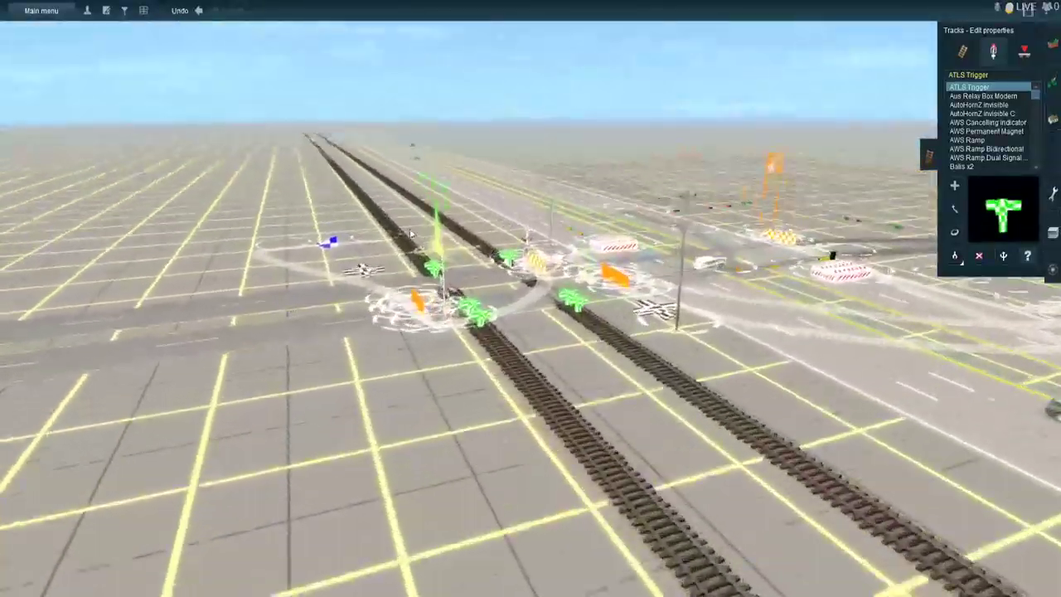
right_click(423, 125)
right_click(508, 171)
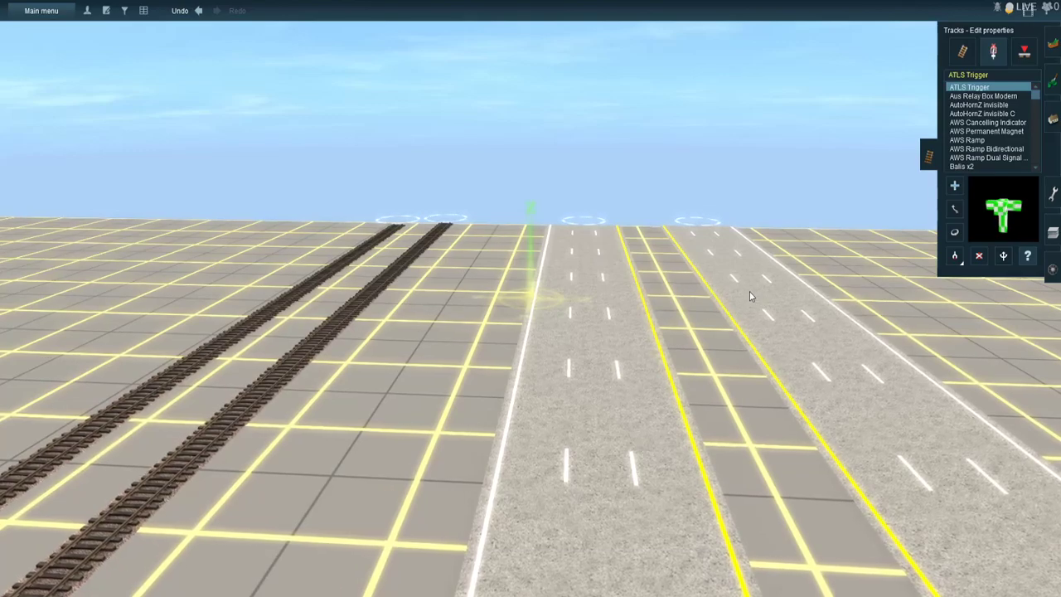
left_click(1051, 65)
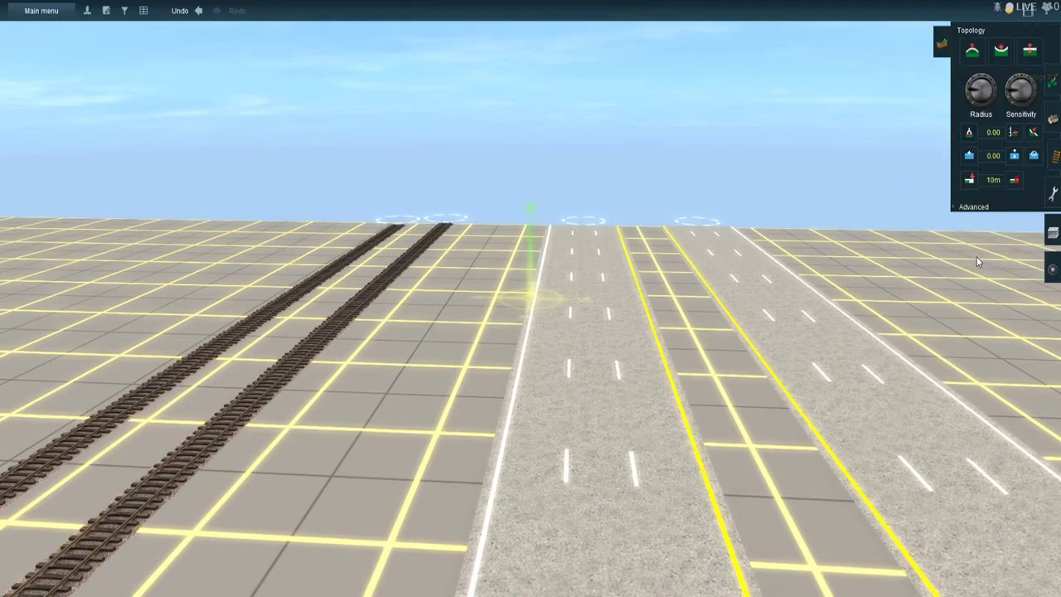
left_click(968, 182)
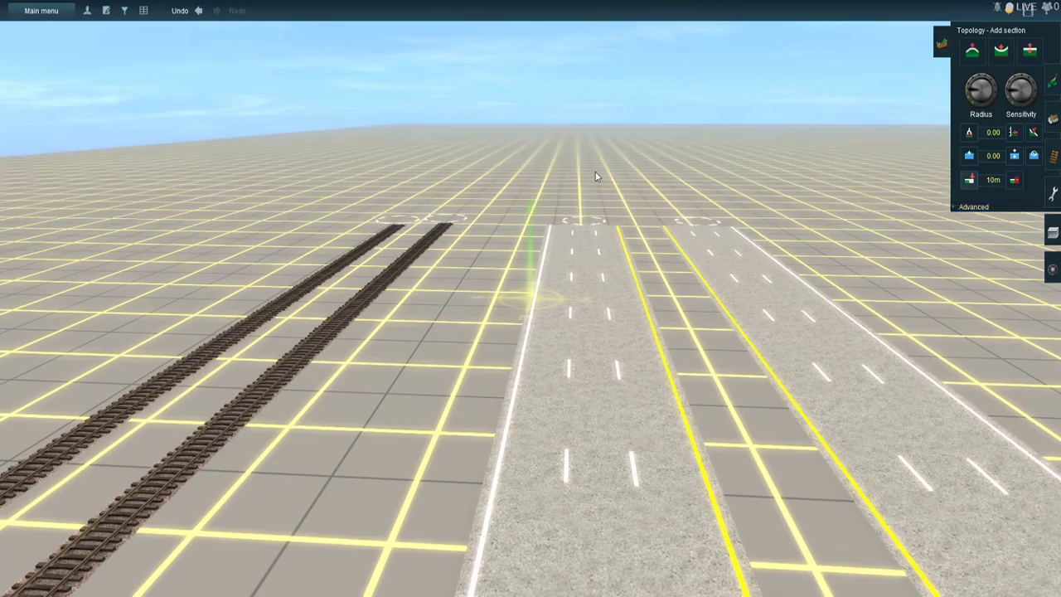
right_click_drag(590, 126, 529, 129)
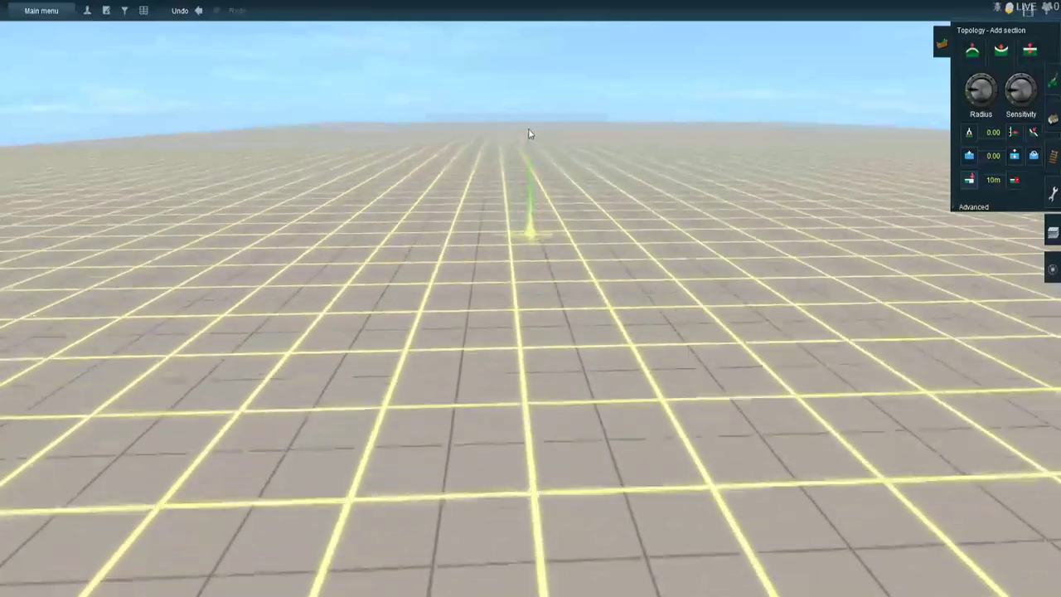
right_click(528, 129)
right_click(532, 125)
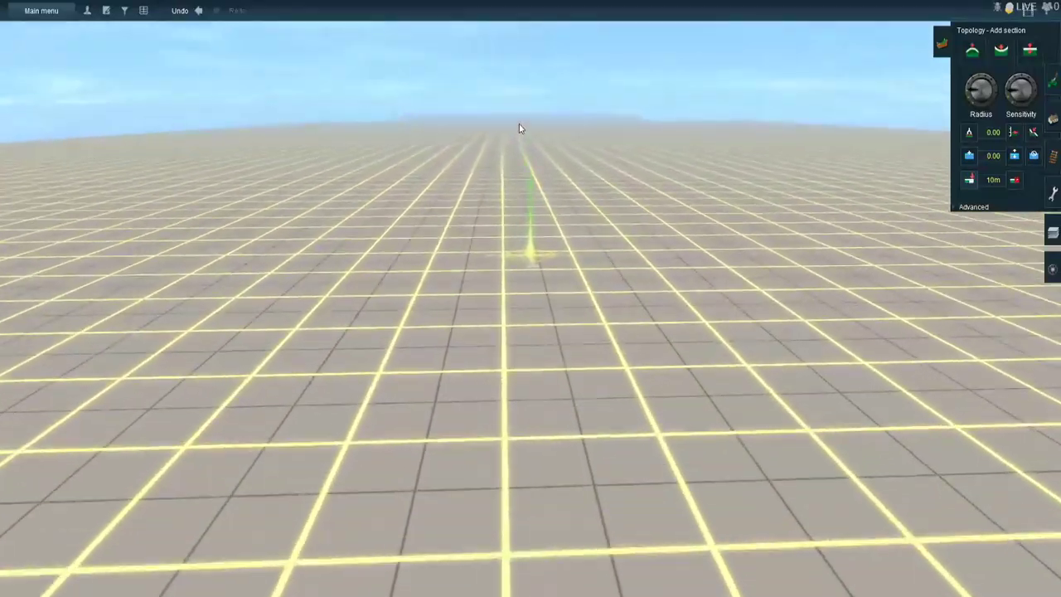
right_click(531, 124)
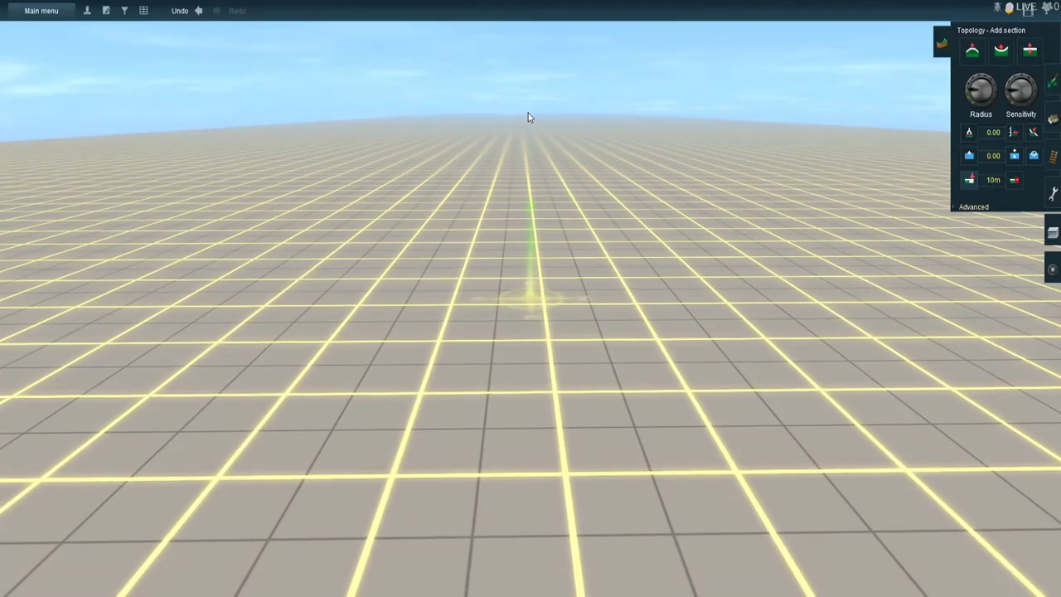
right_click(528, 117)
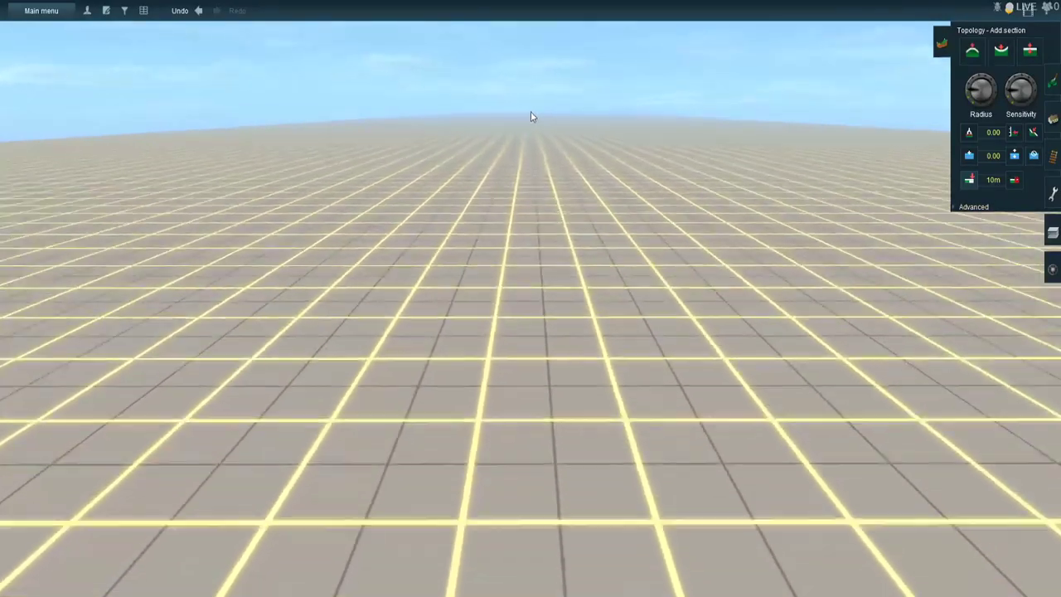
scroll(531, 112, "down", 5)
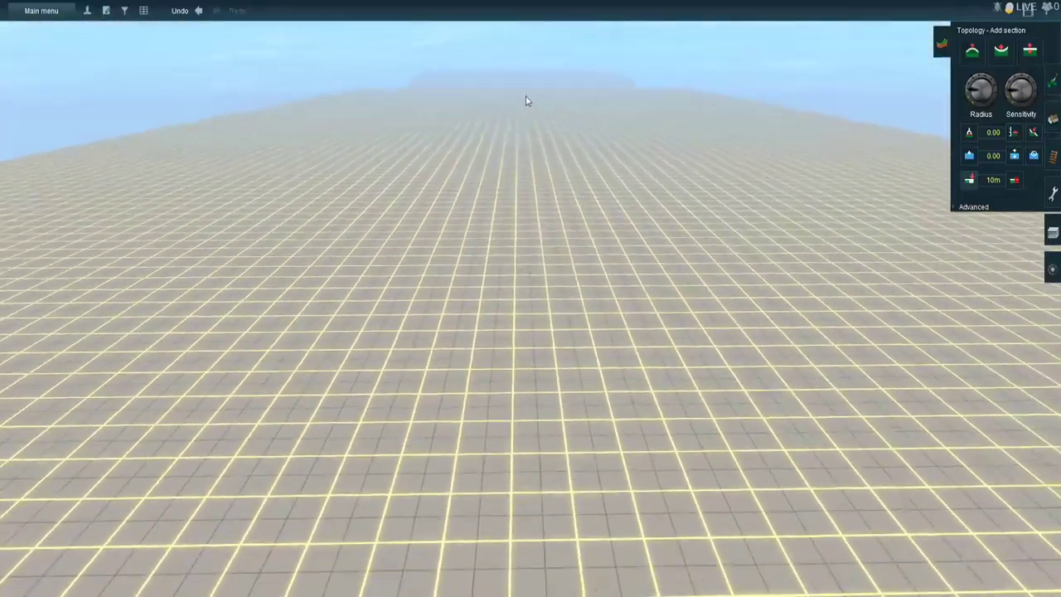
right_click(528, 93)
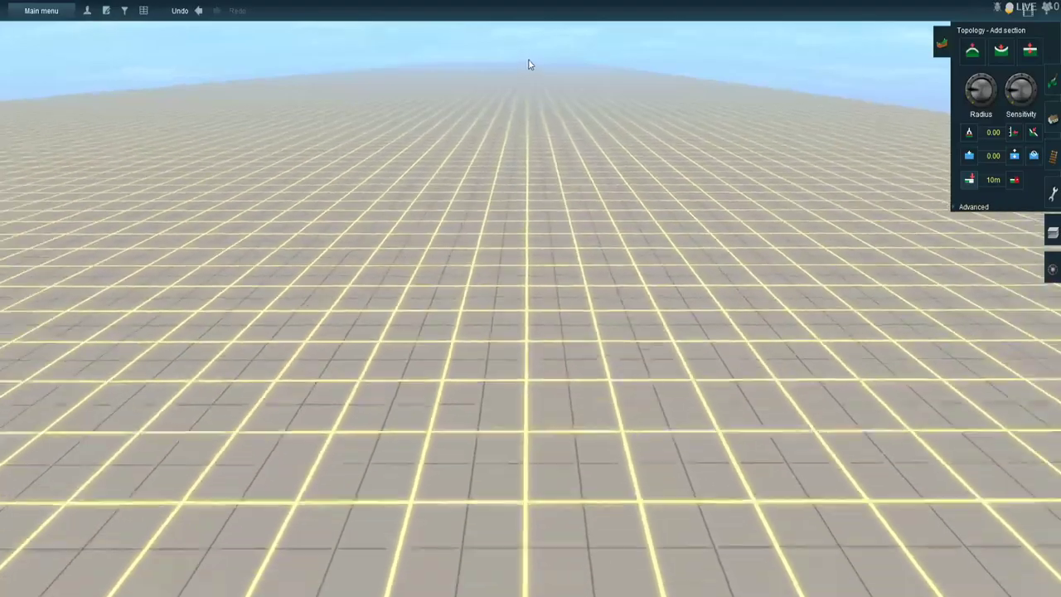
right_click_drag(529, 60, 526, 58)
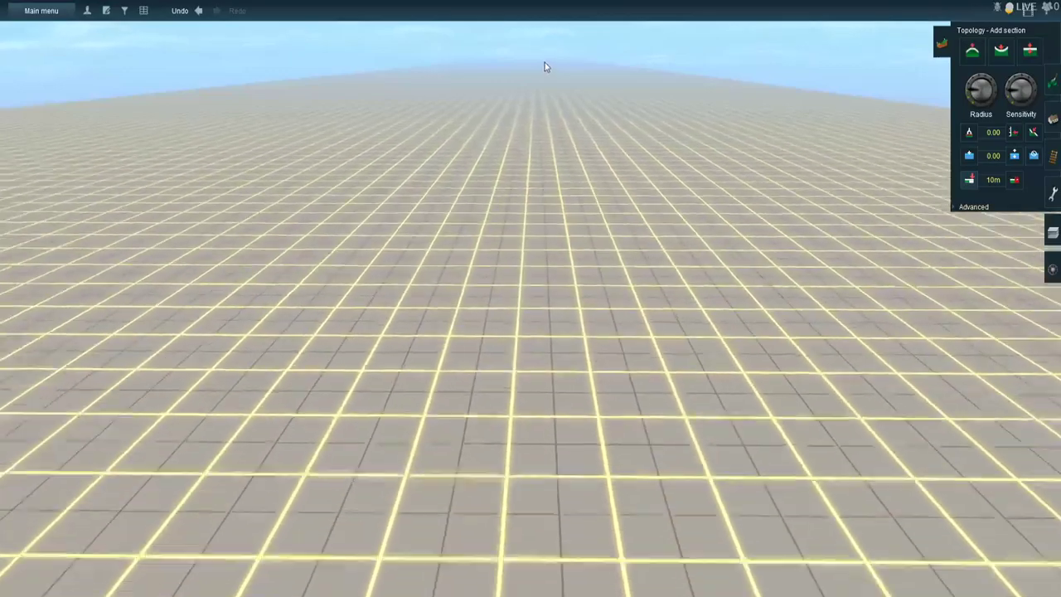
right_click_drag(544, 62, 543, 63)
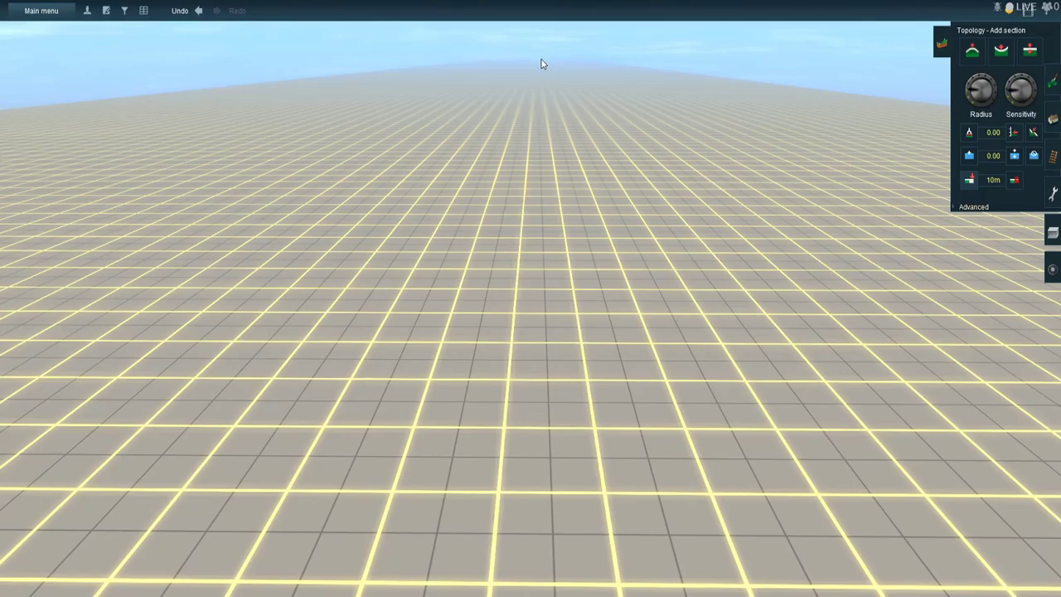
right_click_drag(541, 60, 534, 62)
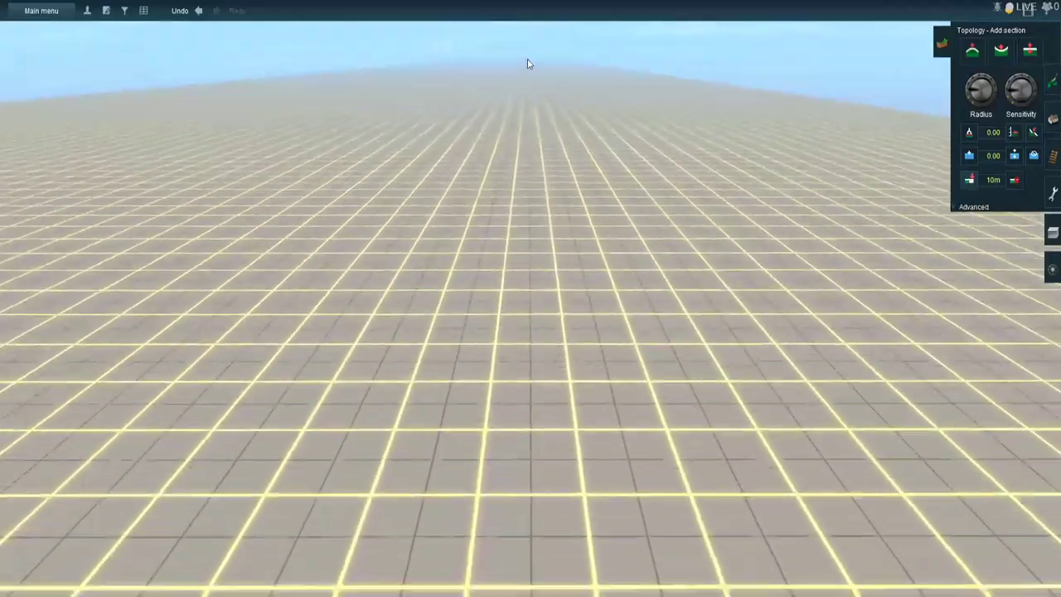
right_click_drag(528, 60, 531, 63)
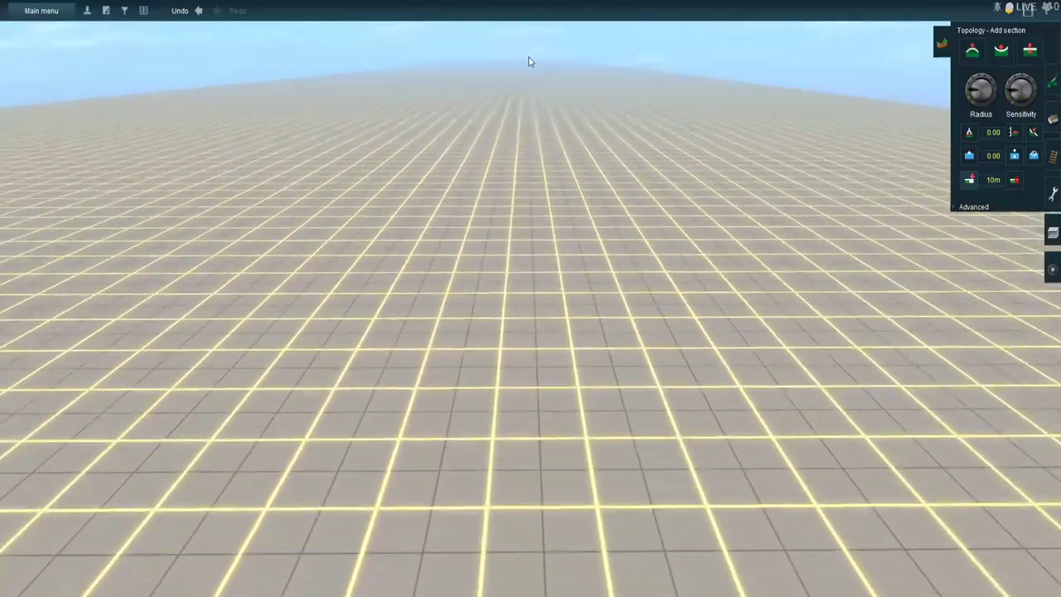
right_click(529, 58)
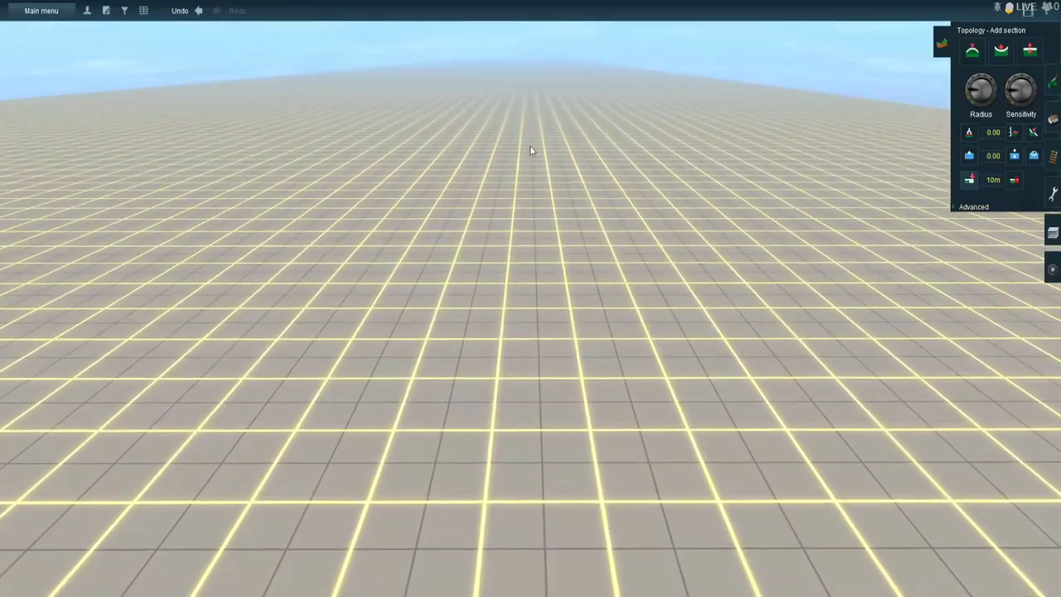
- Inspect the row of added terrain sections in the 3D view and on the map
right_click(563, 449)
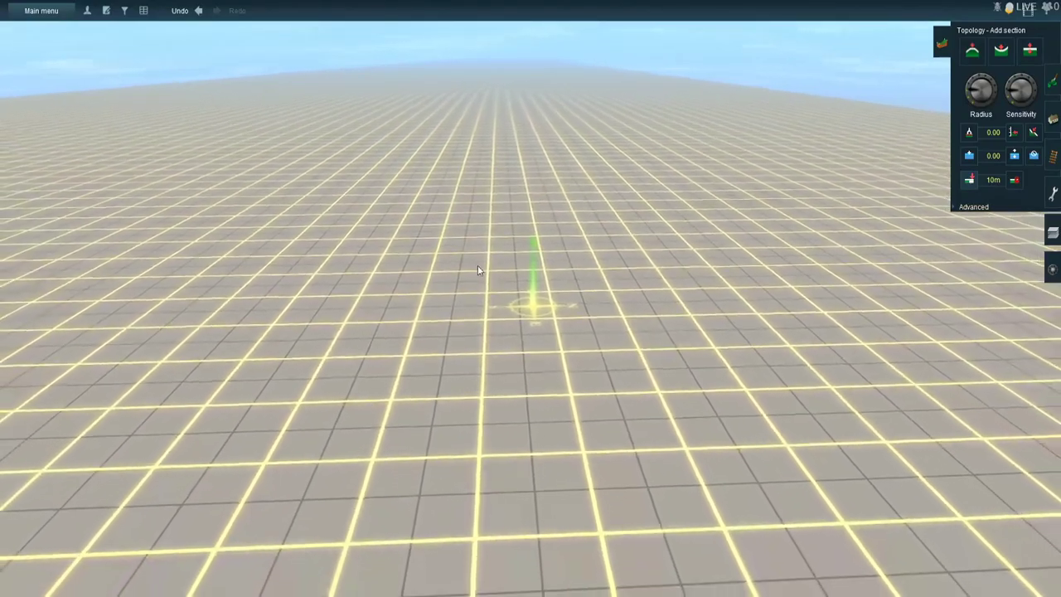
scroll(500, 207, "up", 5)
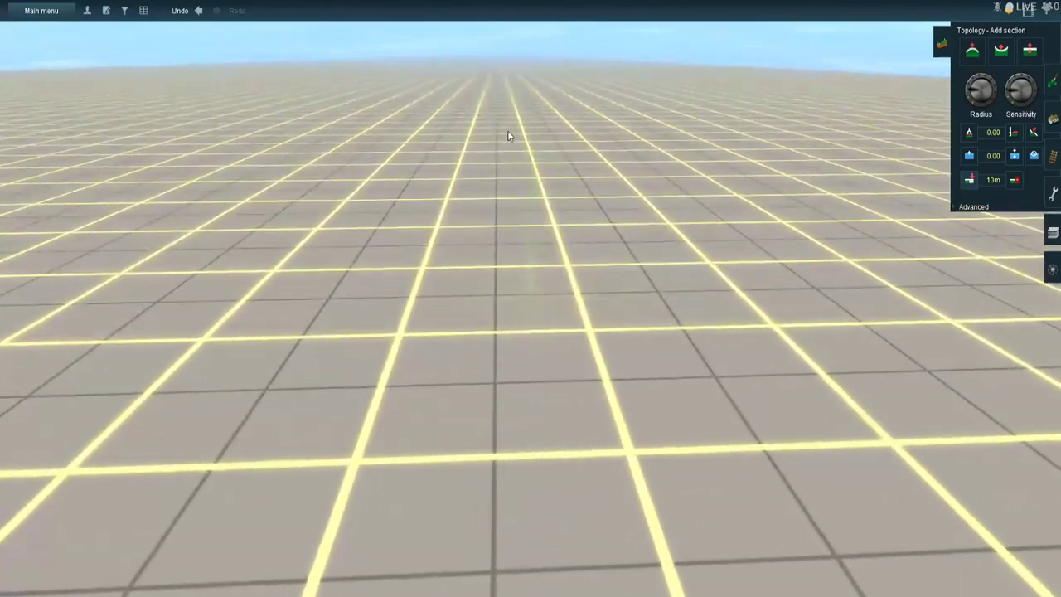
scroll(522, 68, "down", 15)
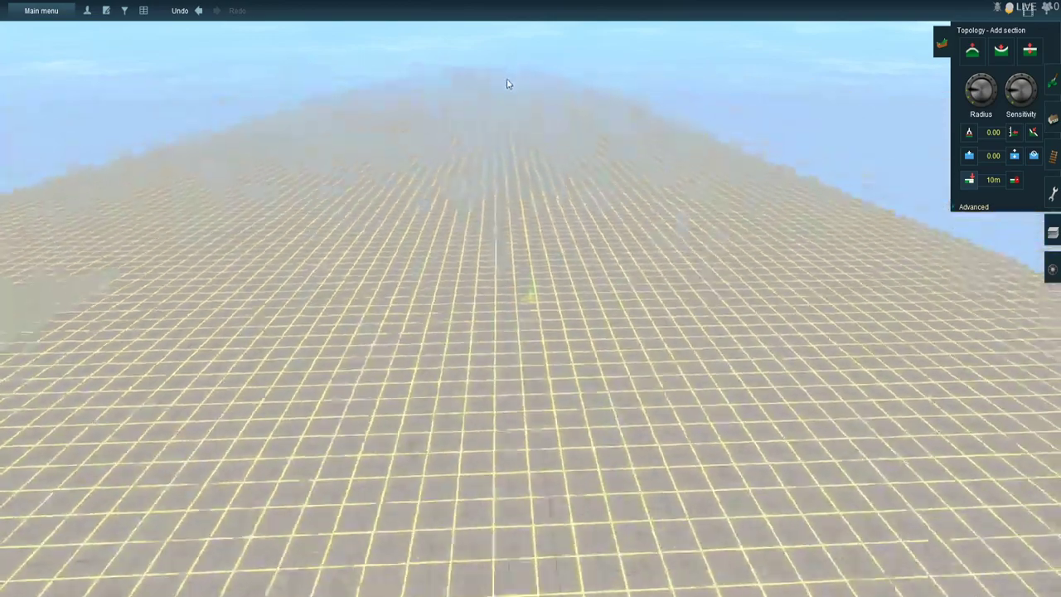
scroll(522, 224, "down", 5)
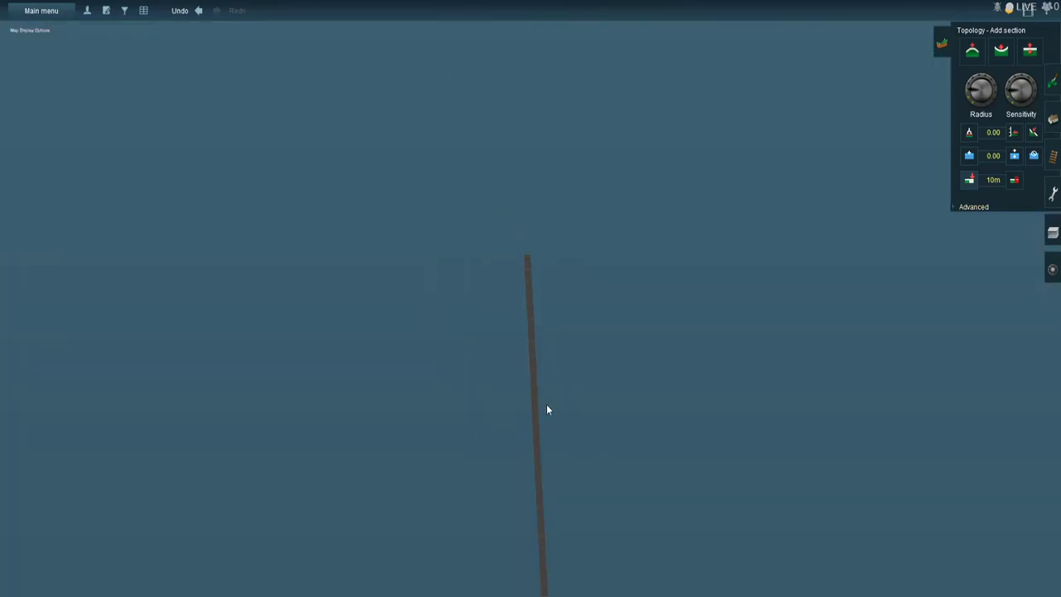
scroll(594, 284, "up", 5)
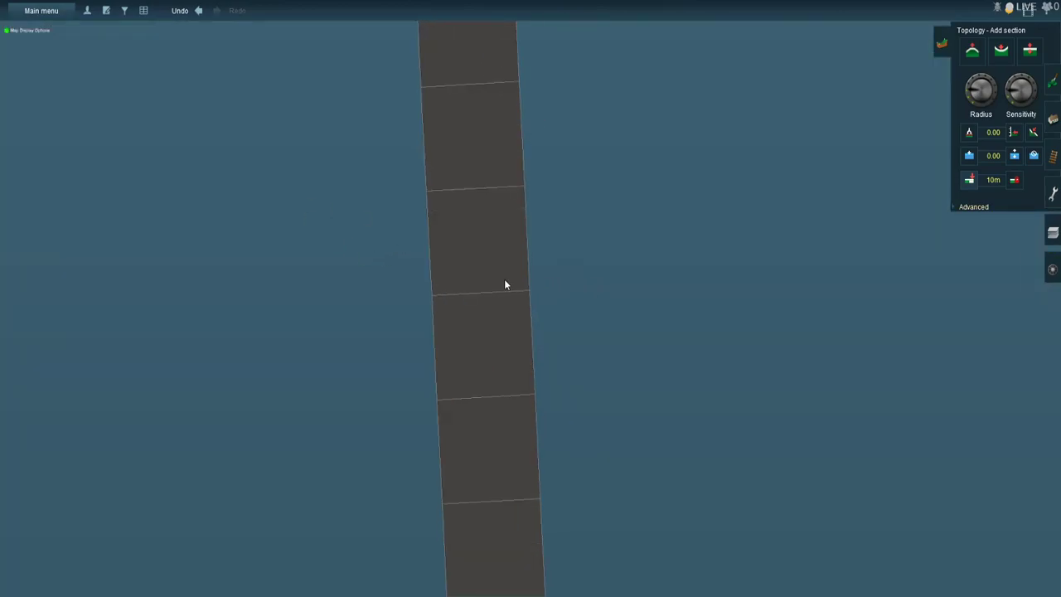
scroll(507, 284, "up", 5)
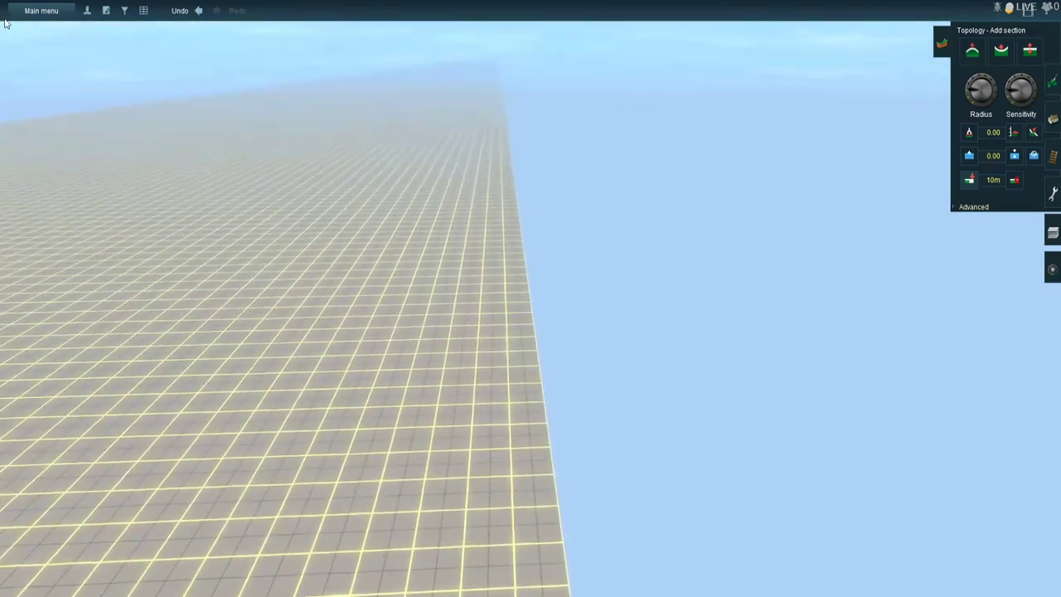
- Find the object Gladebrook Dr & FM 1960/Cypress Creek Pkwy CH 57 by name, jump to it and view the surrounding terrain
left_click(40, 11)
left_click(55, 149)
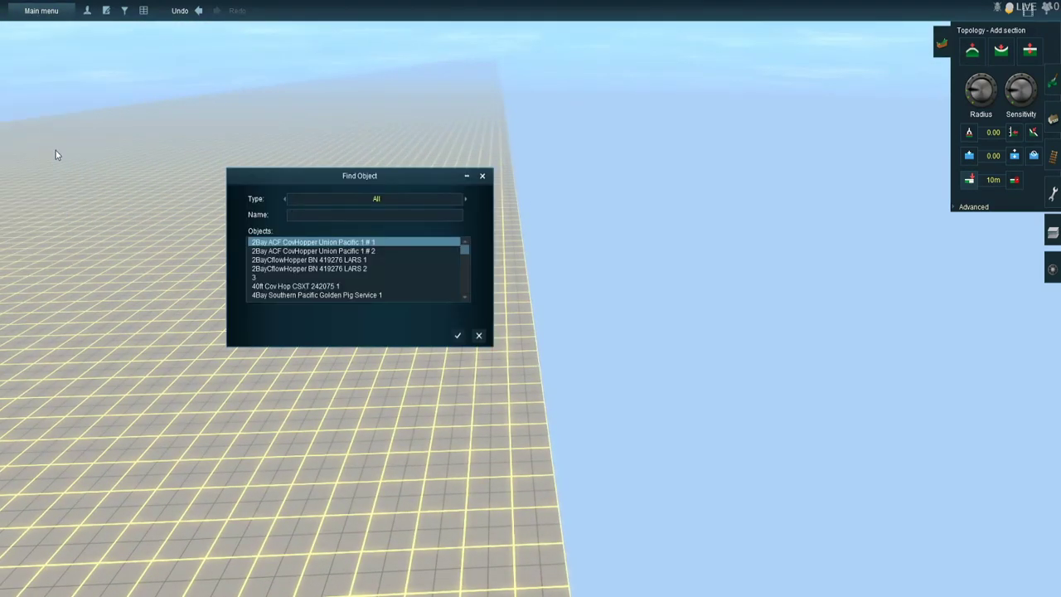
type("gl")
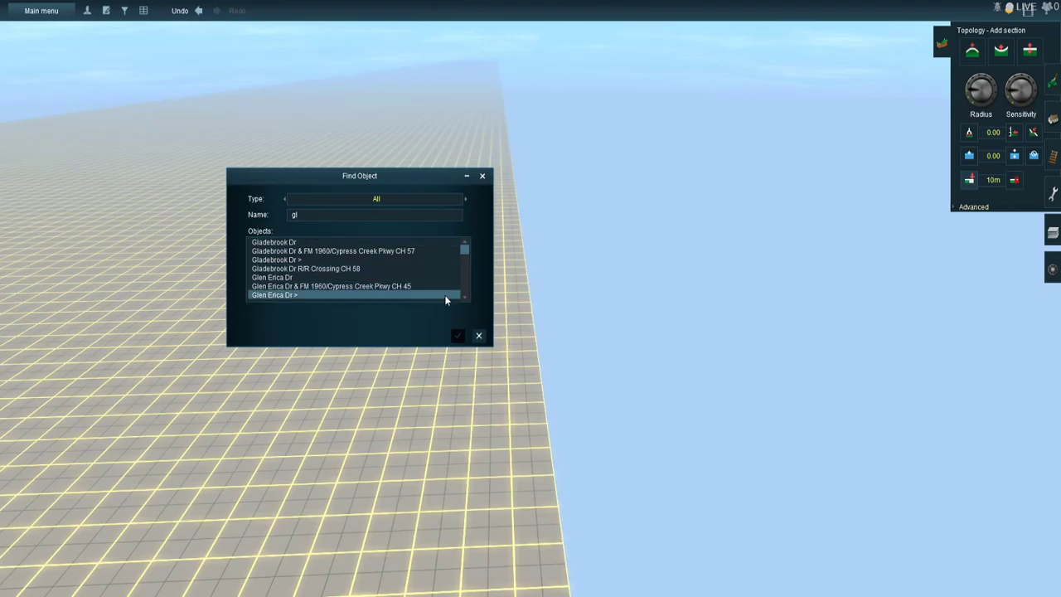
left_click(341, 252)
left_click(455, 335)
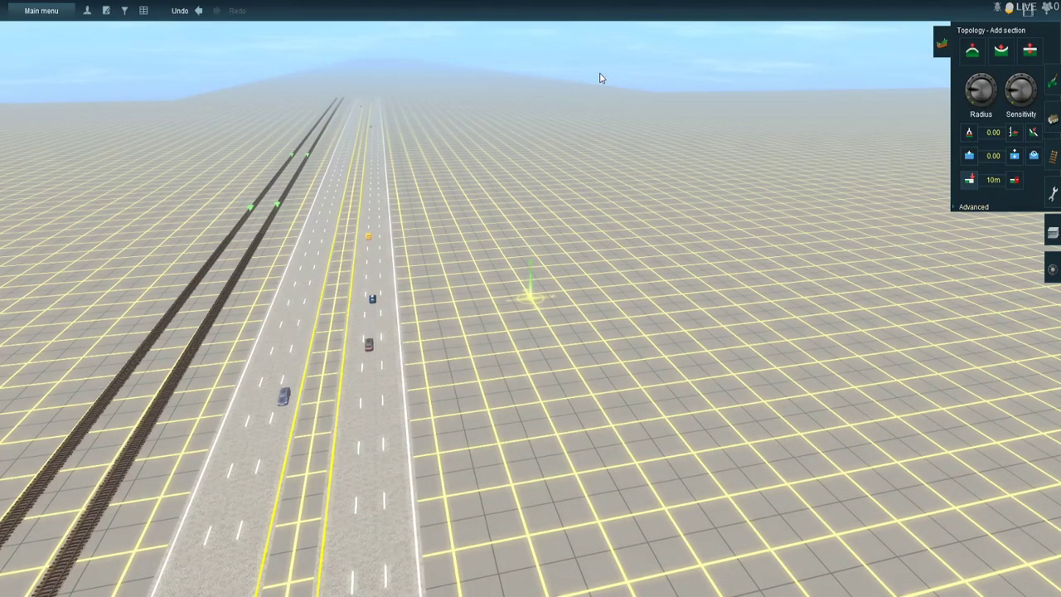
right_click(676, 189)
right_click(801, 224)
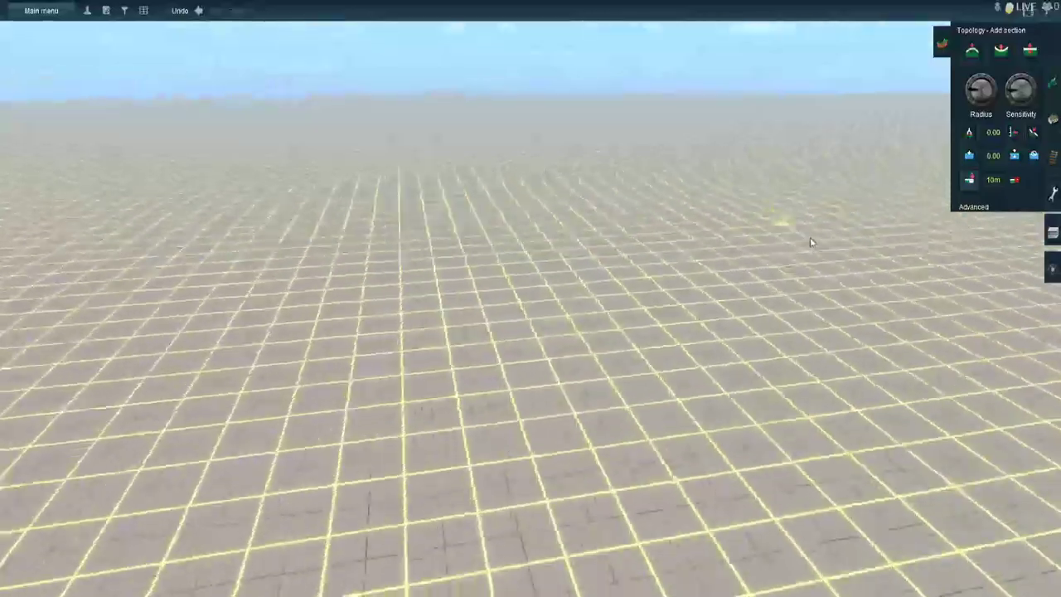
- Extend the shorter row of terrain sections alongside the long row, continuing in the same direction from its end
right_click(265, 236)
right_click(199, 218)
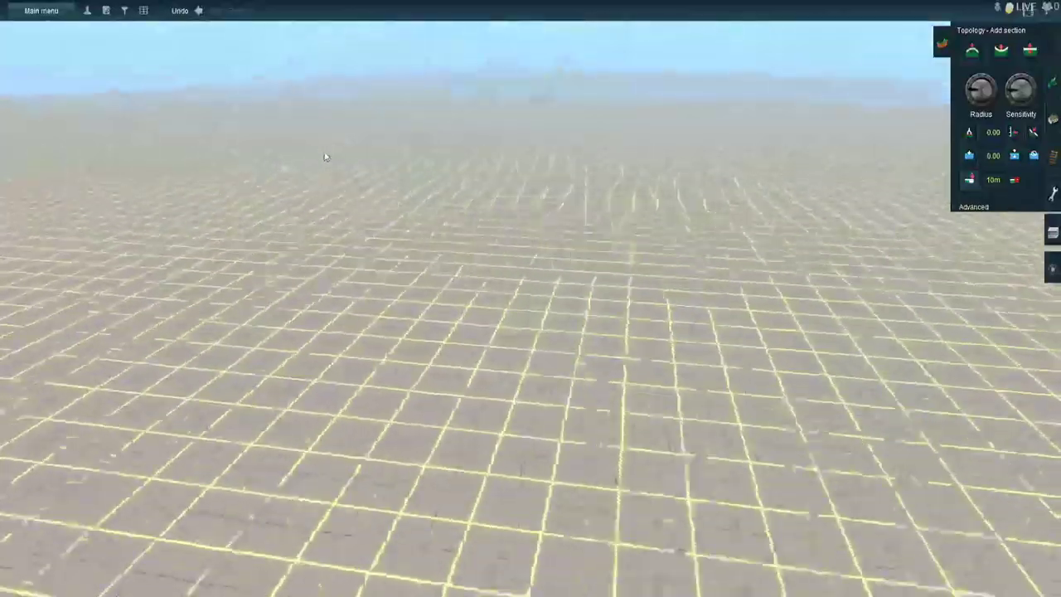
right_click(693, 176)
right_click(687, 151)
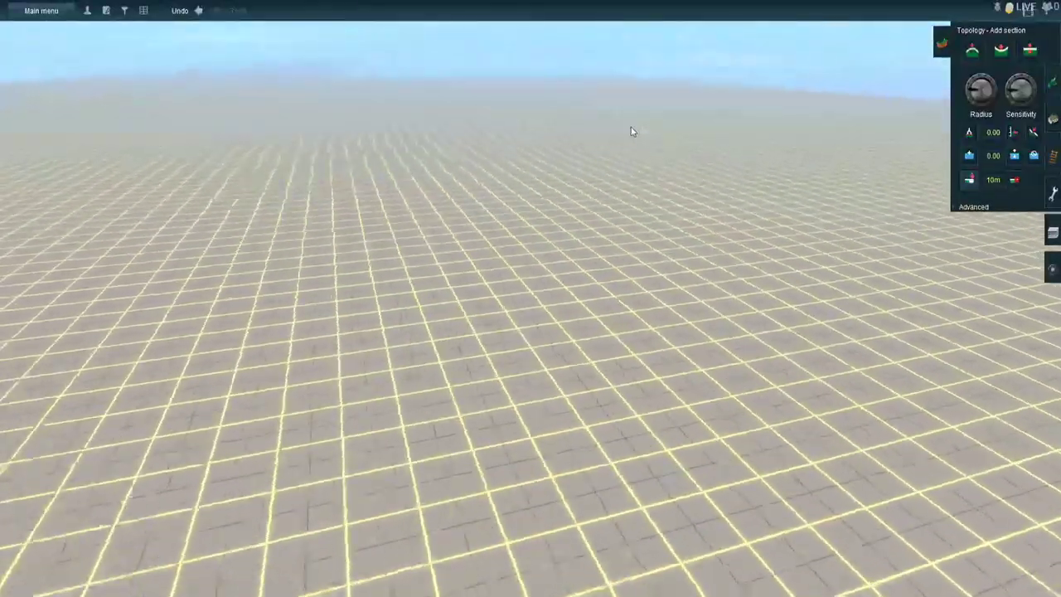
right_click(461, 129)
right_click(562, 93)
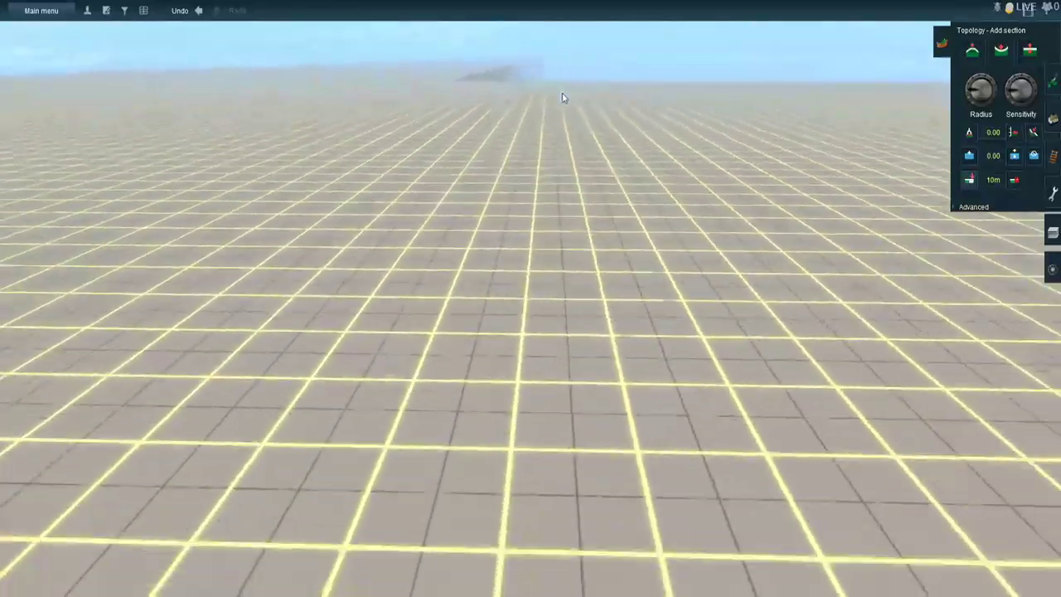
right_click(506, 92)
right_click(509, 76)
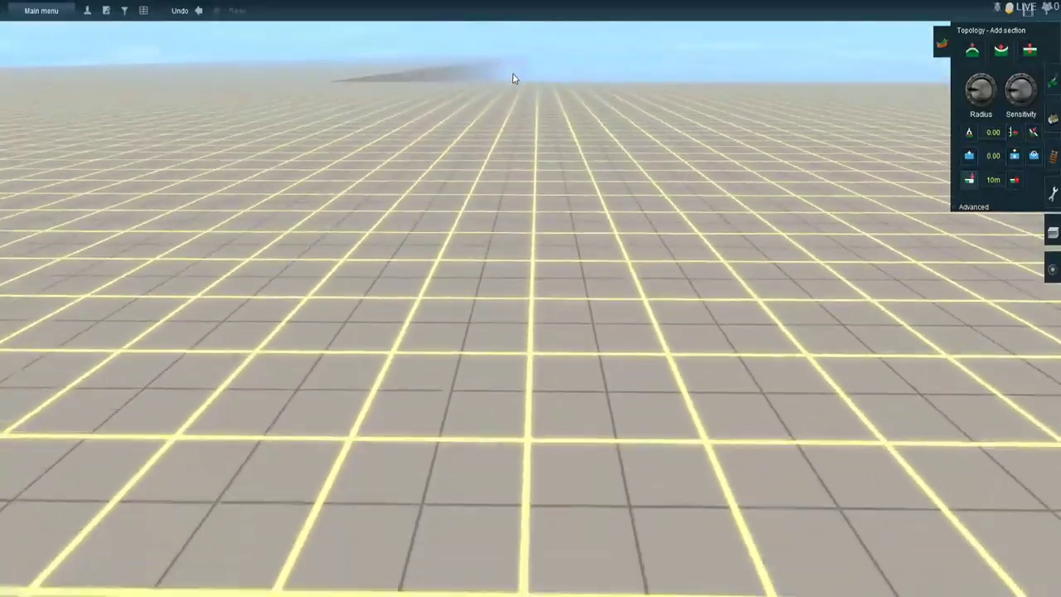
right_click(547, 71)
scroll(522, 86, "down", 8)
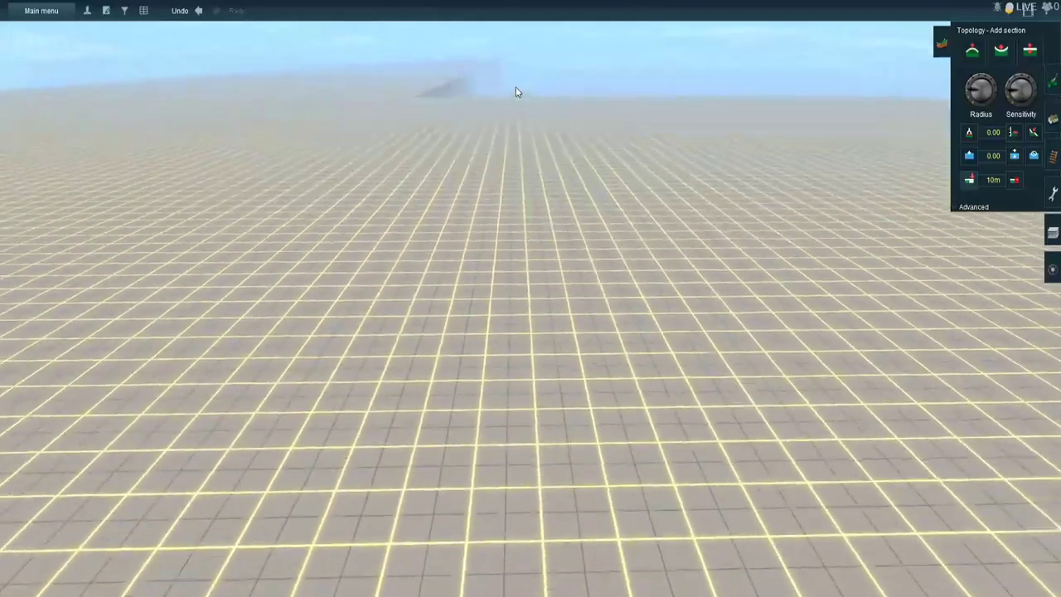
right_click(523, 86)
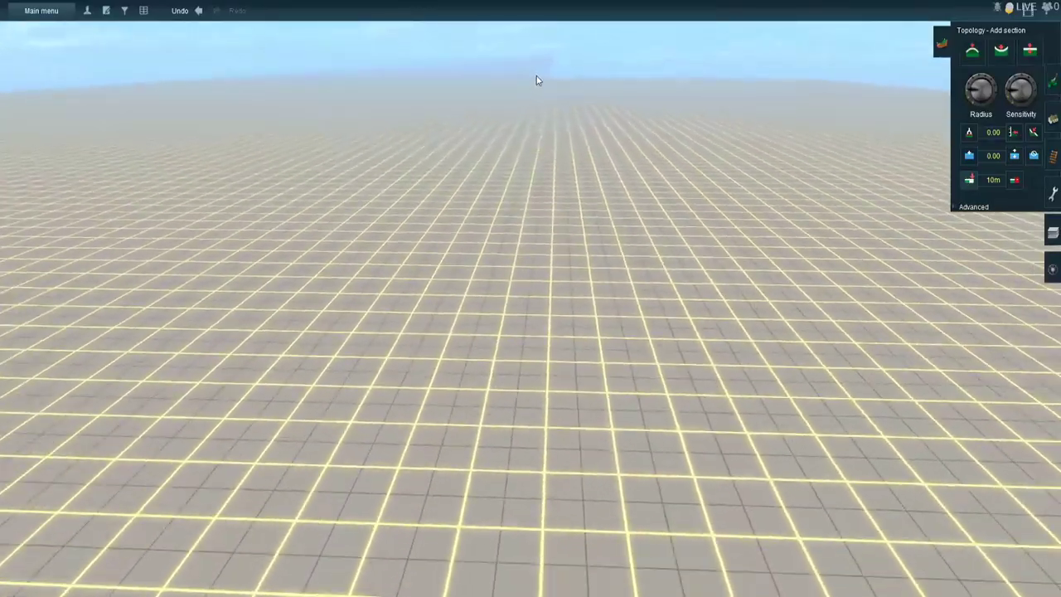
right_click(536, 75)
right_click(531, 72)
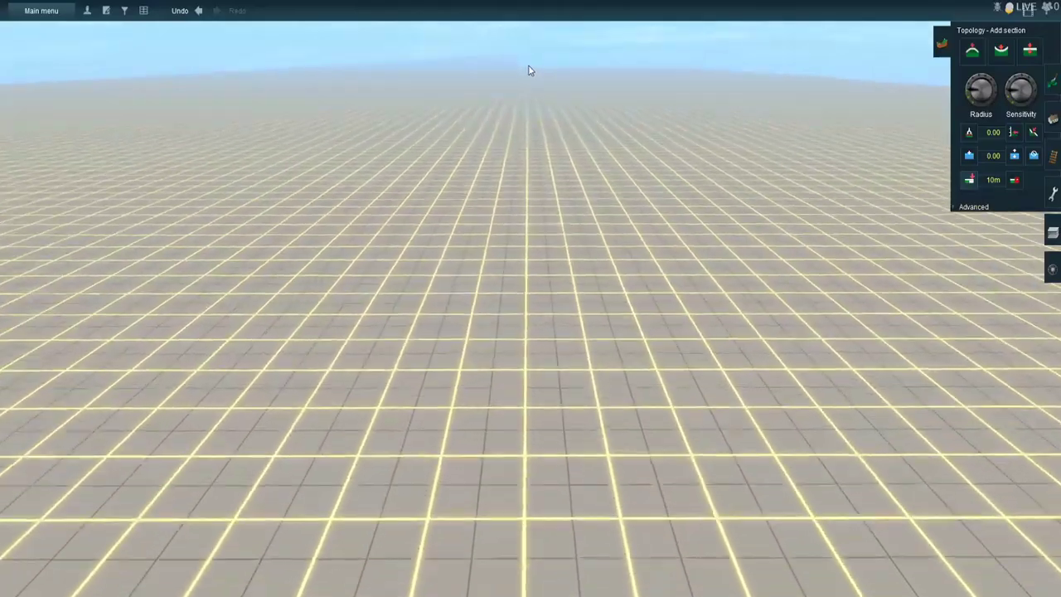
right_click(531, 69)
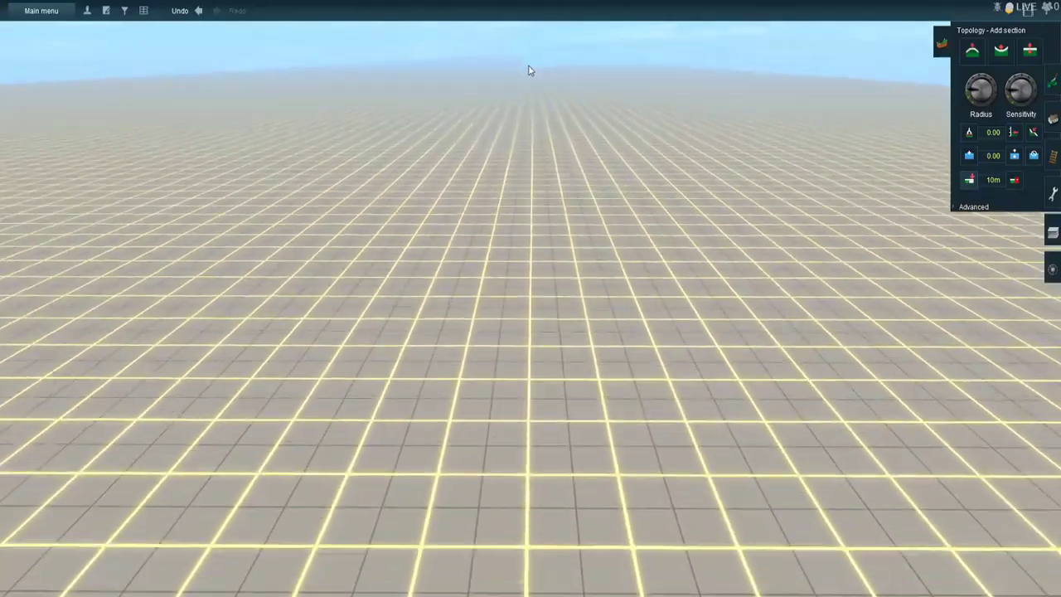
right_click(535, 66)
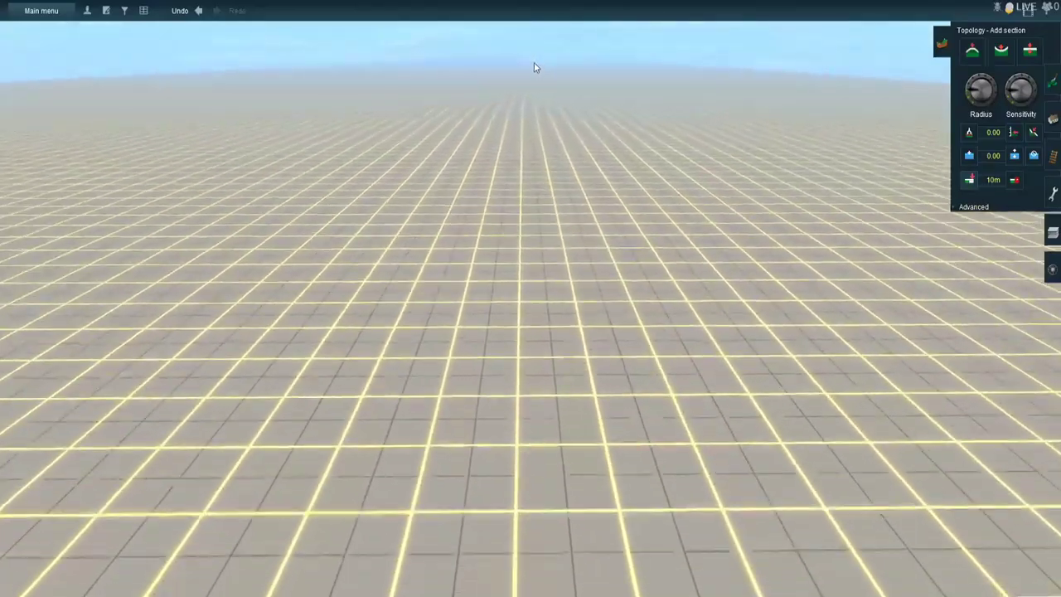
right_click_drag(524, 59, 532, 59)
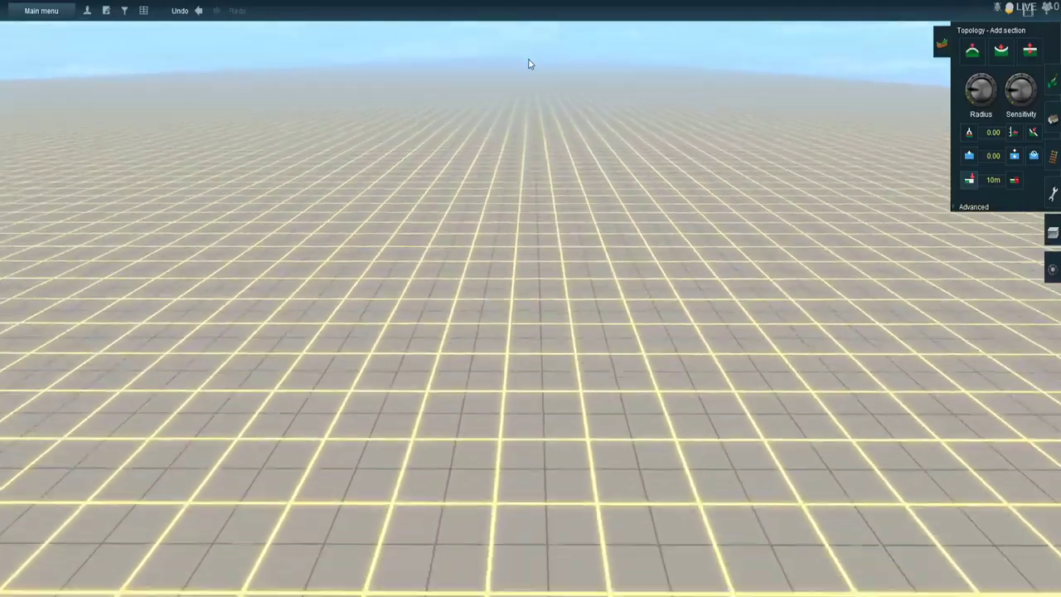
right_click_drag(531, 64, 536, 68)
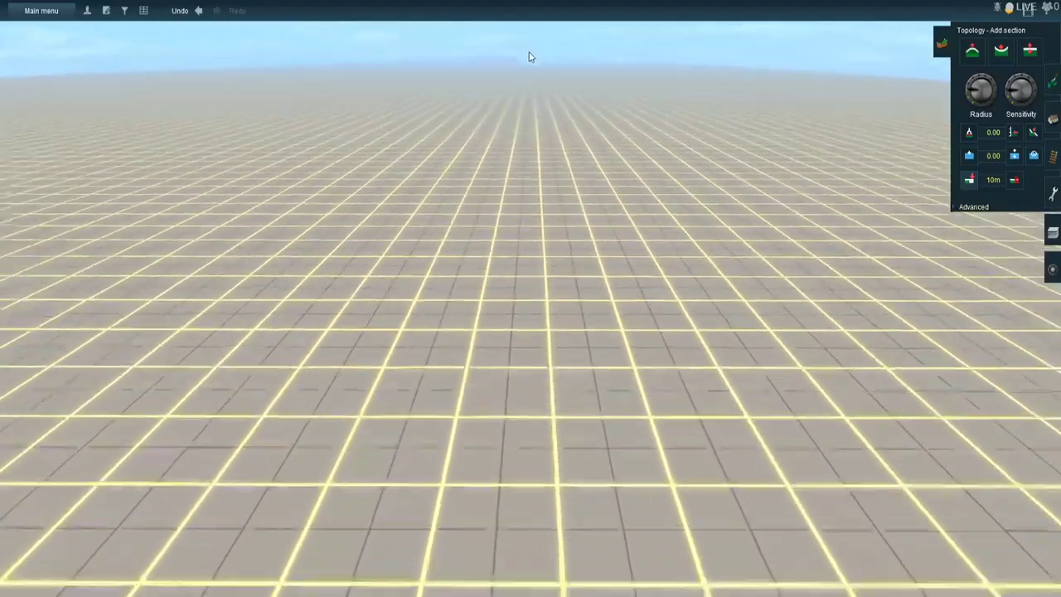
scroll(531, 57, "down", 5)
scroll(535, 61, "up", 3)
mouse_move(522, 77)
right_mouse_down()
mouse_move(533, 83)
mouse_move(523, 74)
mouse_move(537, 65)
mouse_move(515, 59)
mouse_move(547, 62)
mouse_move(499, 65)
mouse_move(529, 61)
mouse_move(526, 73)
mouse_move(544, 64)
mouse_move(525, 73)
mouse_move(538, 64)
mouse_move(520, 64)
right_mouse_up()
- Check on the map where the shorter row ends and continue adding terrain sections from there beside the longer row
key("ctrl+m")
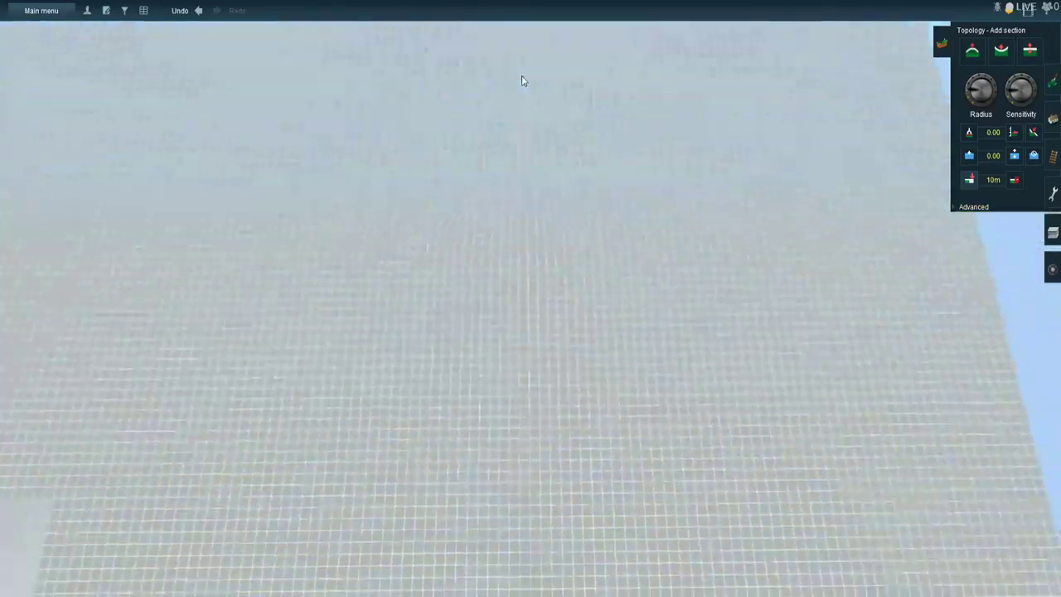
scroll(519, 95, "down", 5)
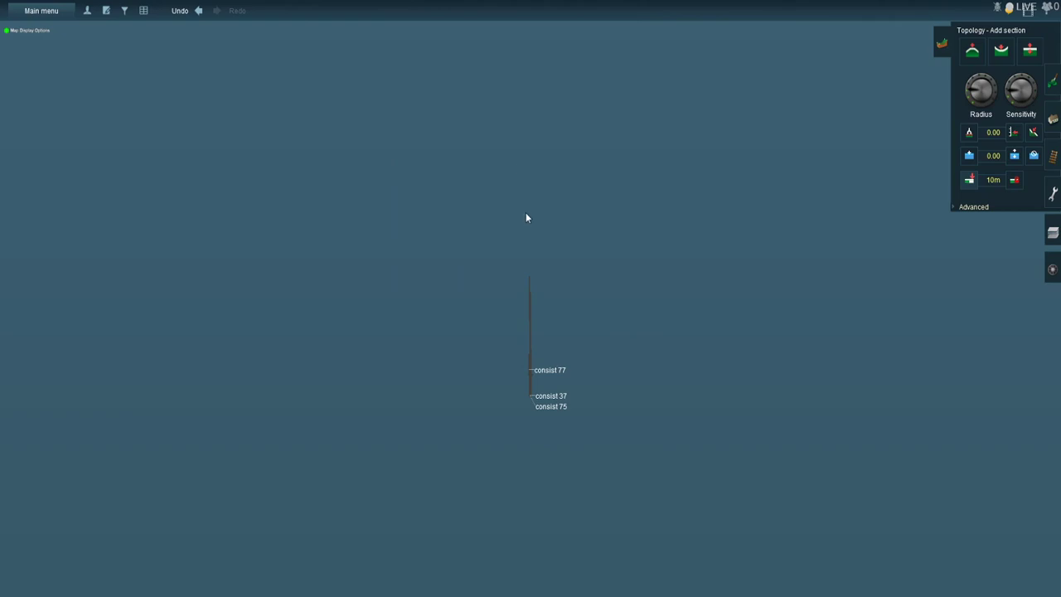
scroll(518, 279, "up", 5)
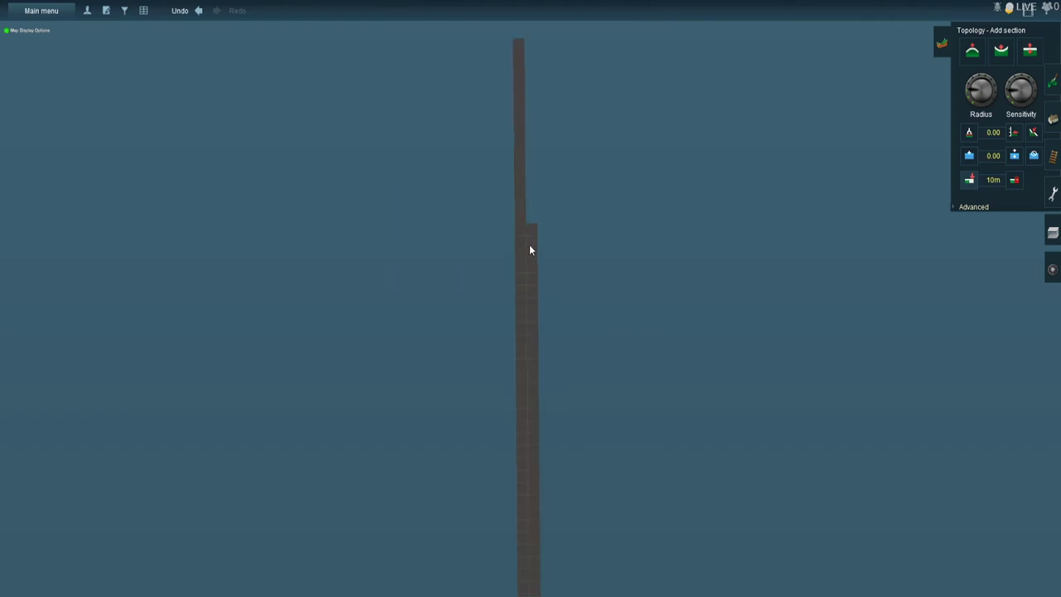
scroll(525, 236, "up", 5)
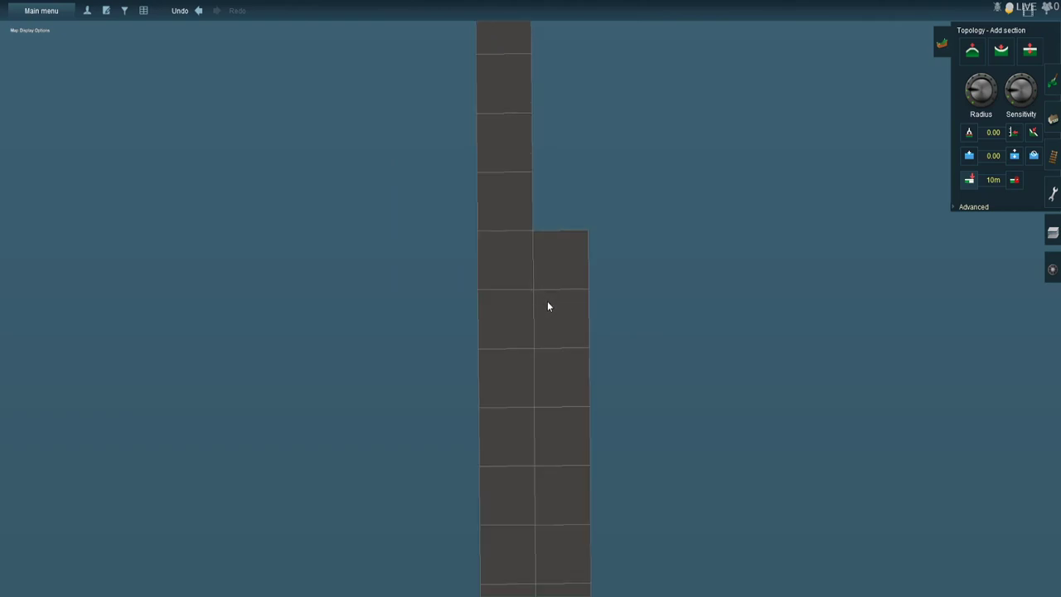
scroll(555, 253, "up", 5)
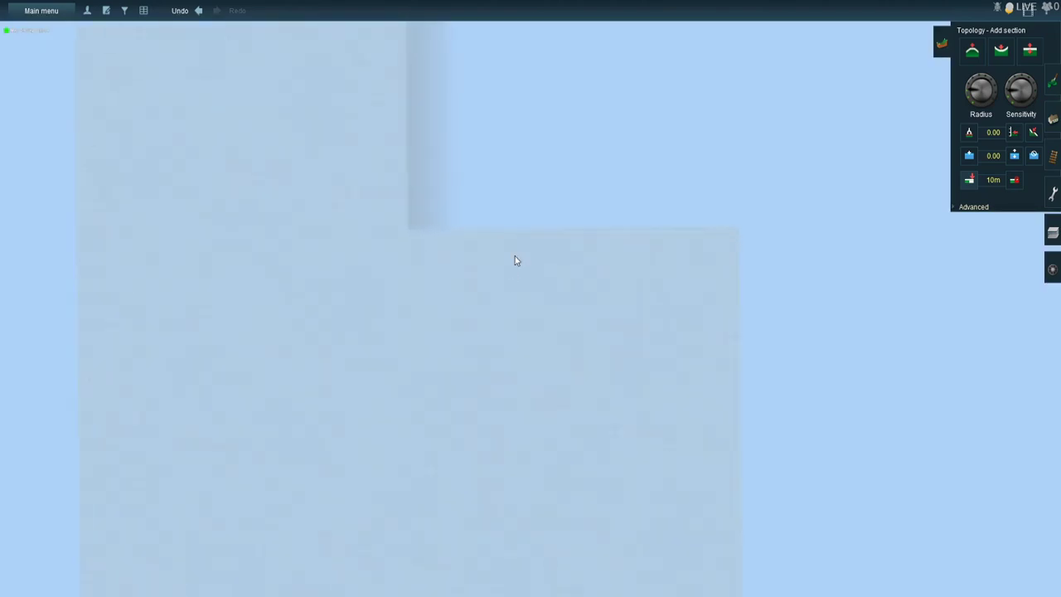
scroll(511, 240, "up", 5)
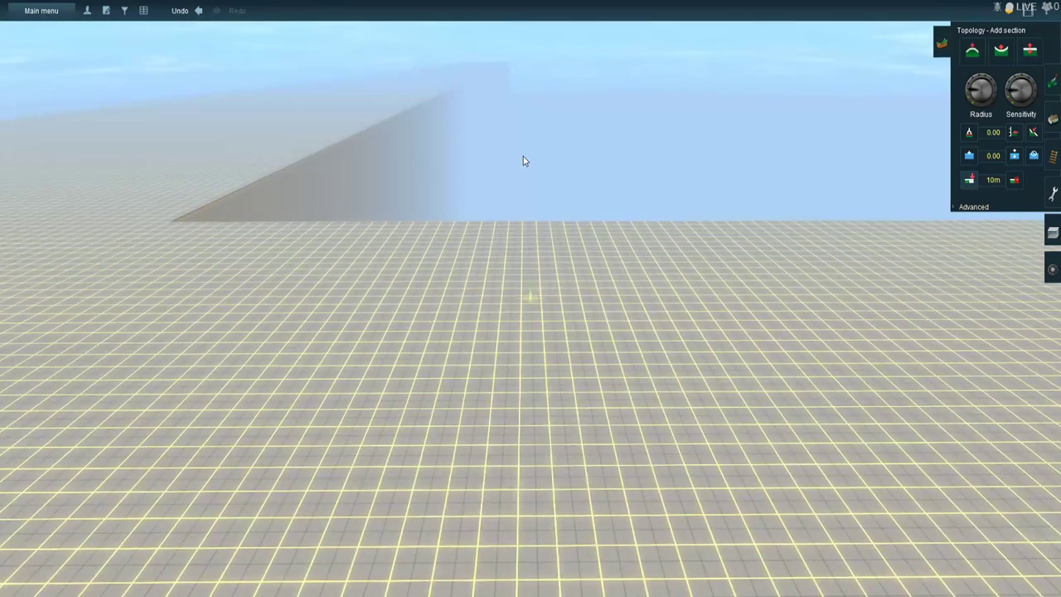
left_click(522, 144)
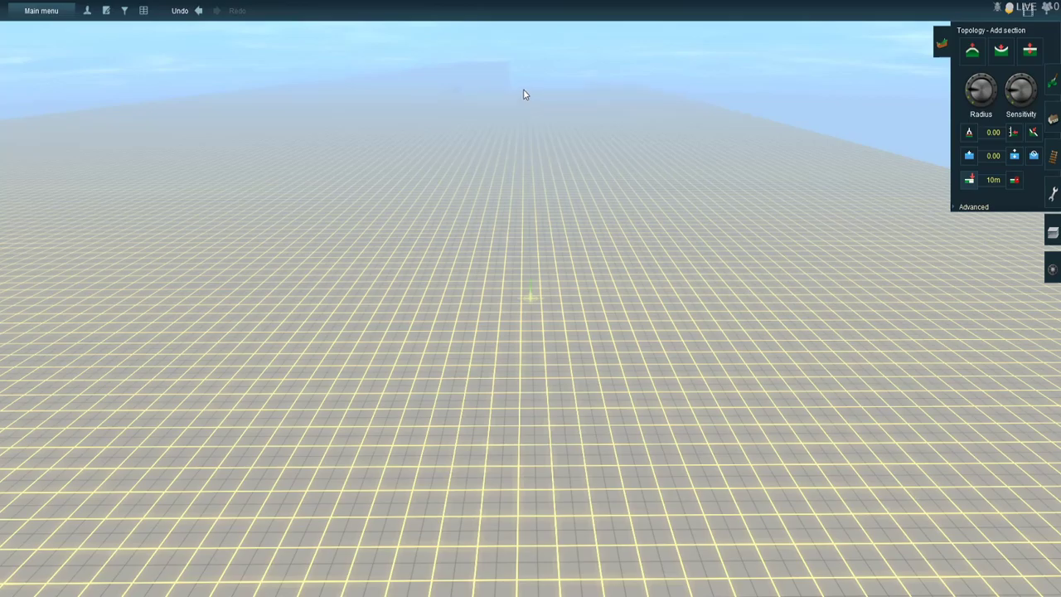
right_click_drag(523, 75, 532, 73)
right_click_drag(531, 69, 523, 122)
scroll(514, 154, "down", 10)
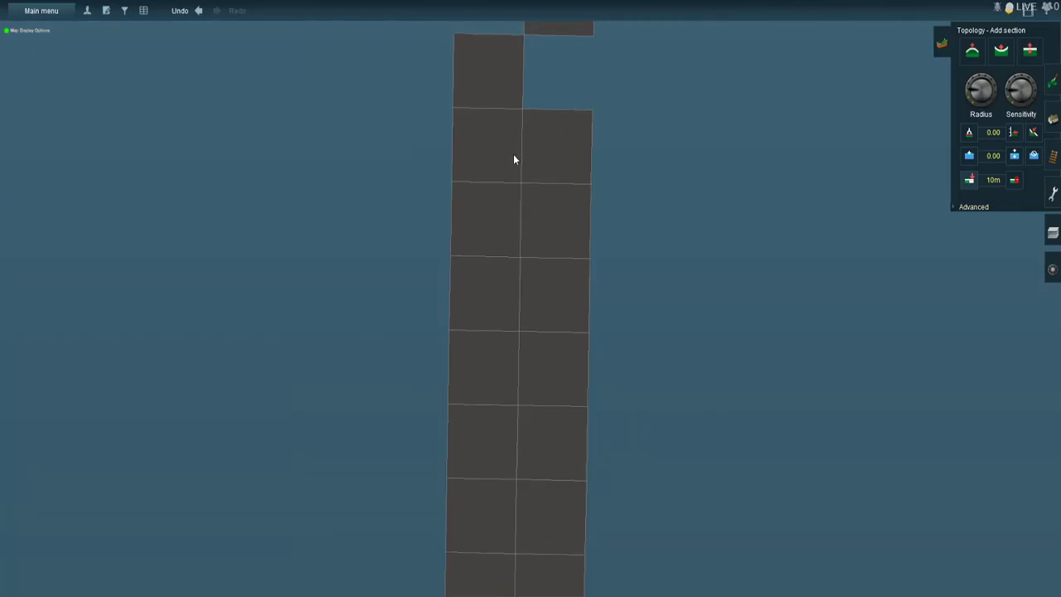
scroll(535, 232, "up", 9)
right_click(535, 192)
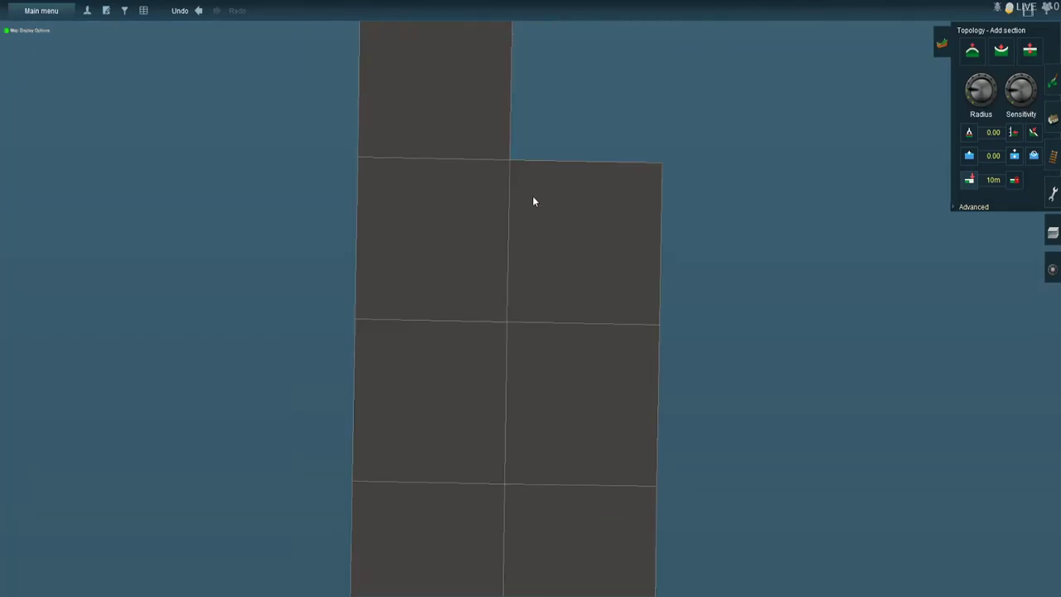
scroll(540, 173, "up", 8)
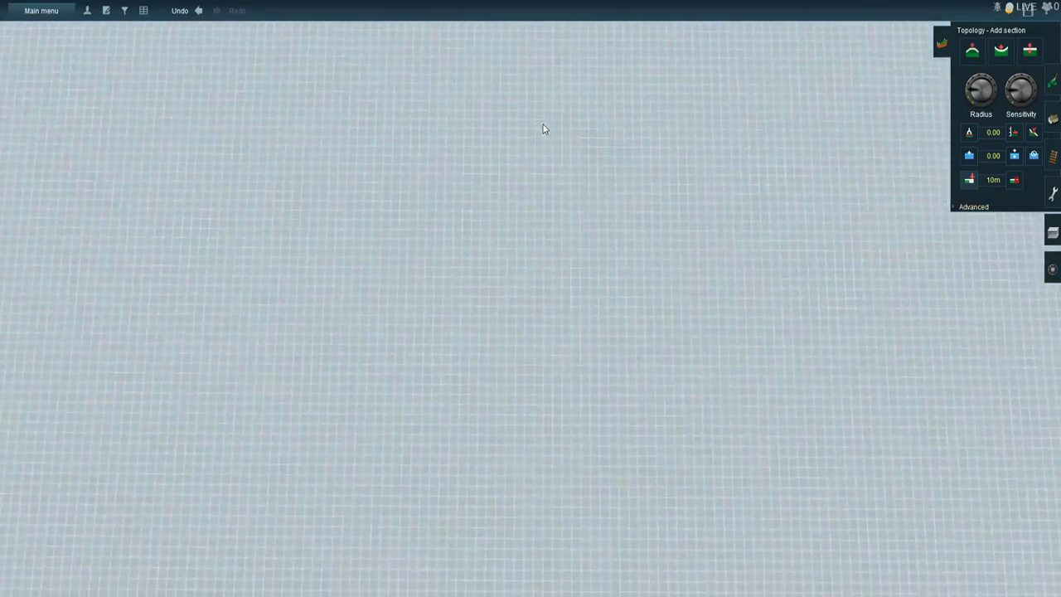
middle_click_drag(542, 121, 476, 104)
- Find the object Gladebrook Dr R/R Crossing CH 58 by name, jump to it and inspect the crossing and surrounding terrain
left_click(41, 11)
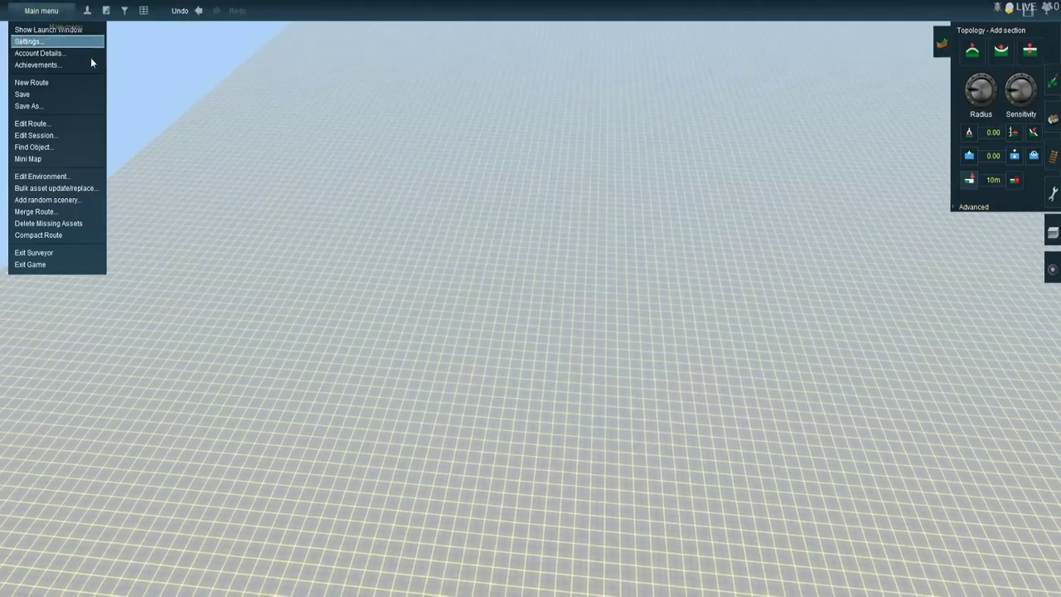
left_click(70, 145)
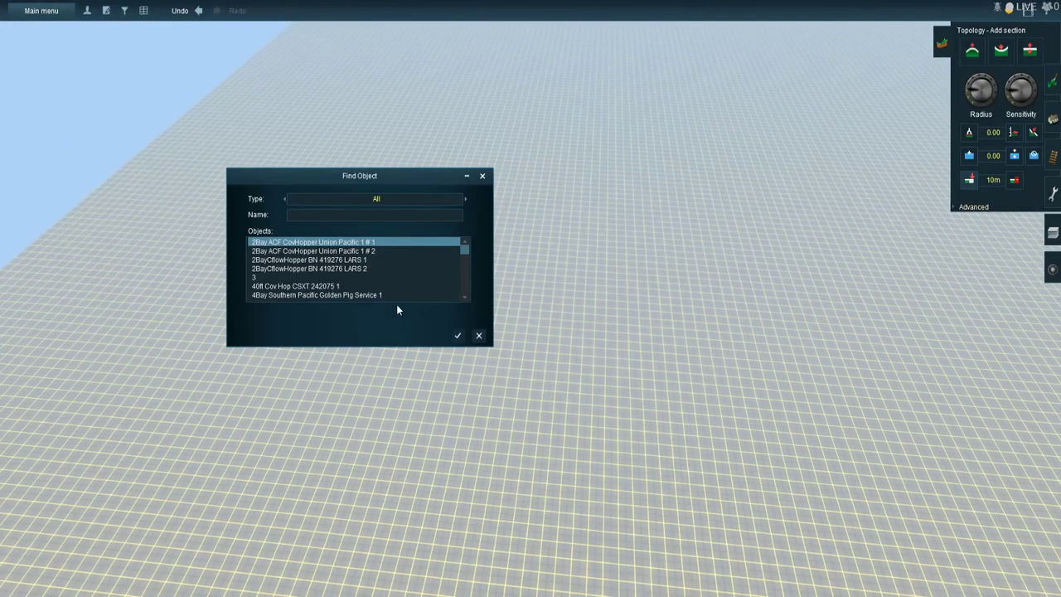
type("gl")
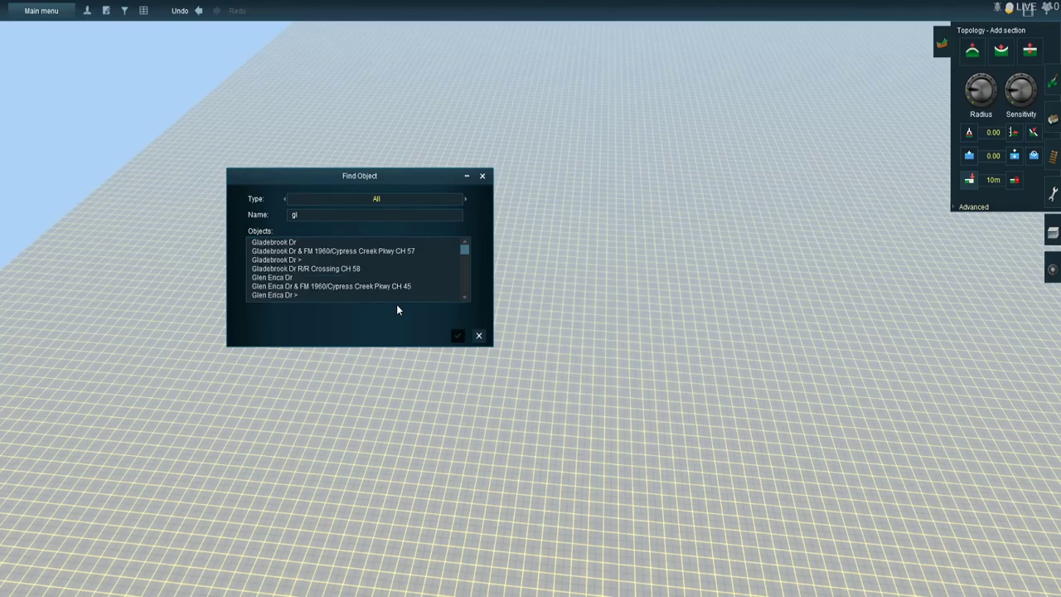
left_click(334, 267)
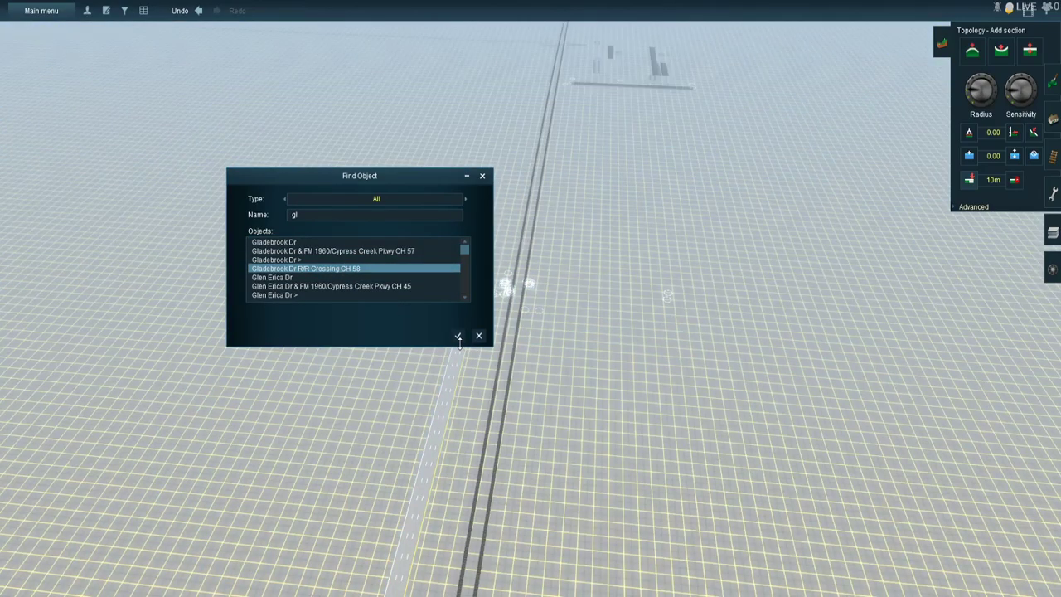
left_click(457, 337)
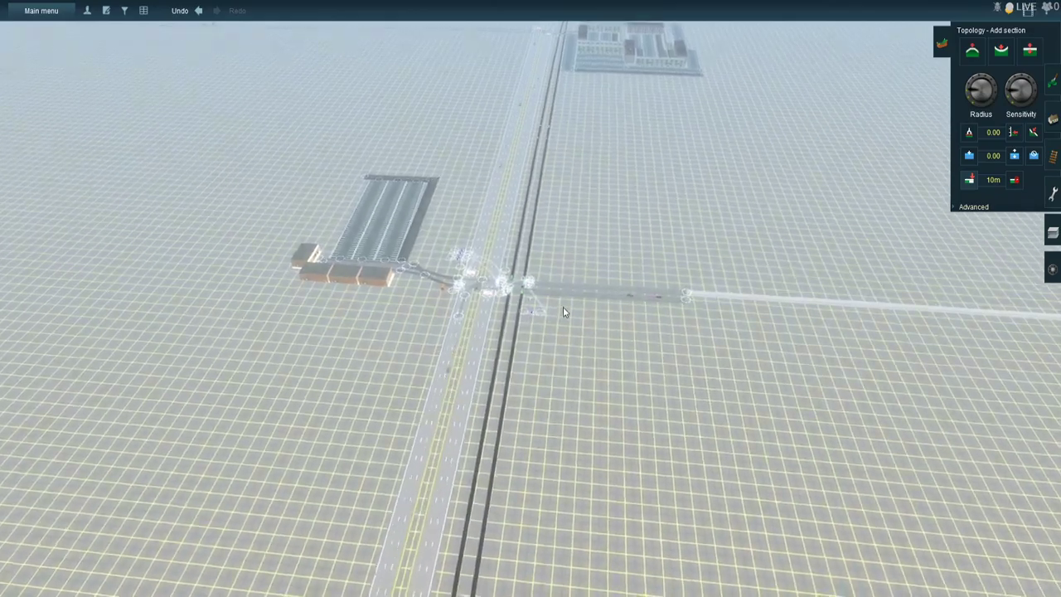
scroll(565, 312, "up", 5)
key("Down")
key("Right")
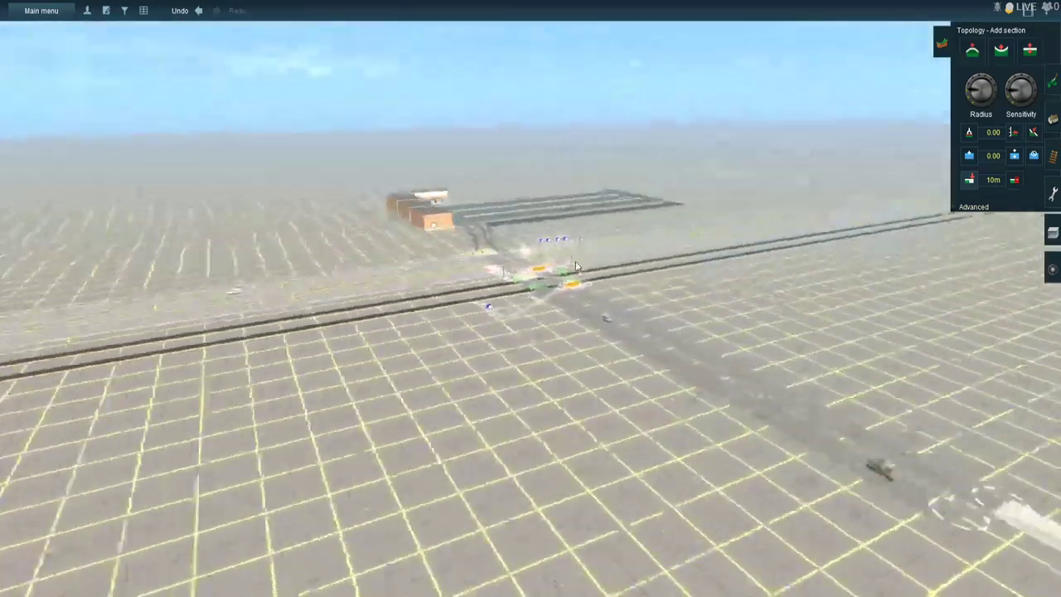
key("Right")
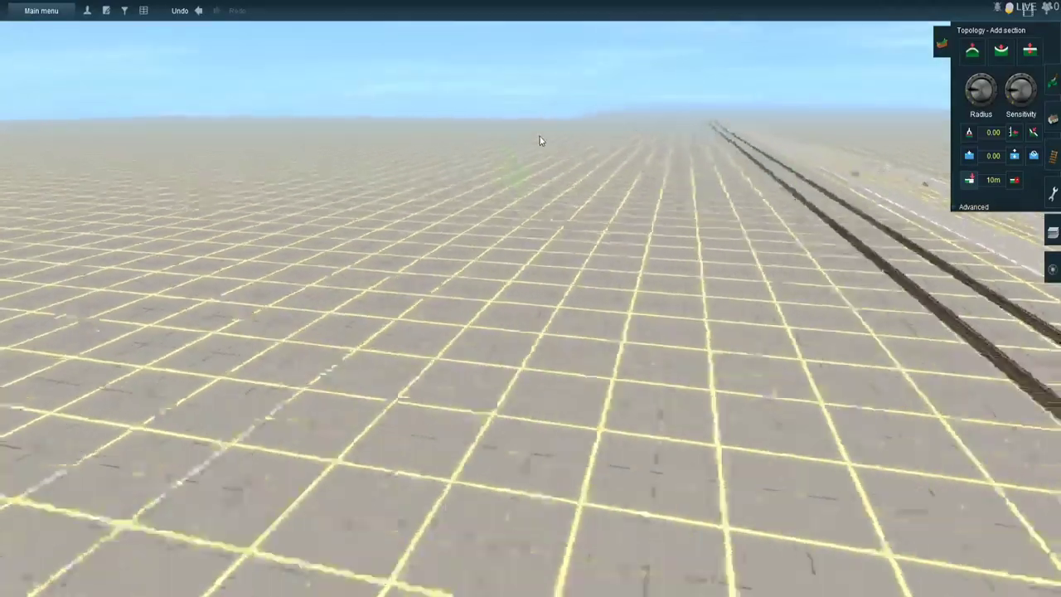
right_click_drag(539, 136, 536, 91)
scroll(543, 233, "down", 10)
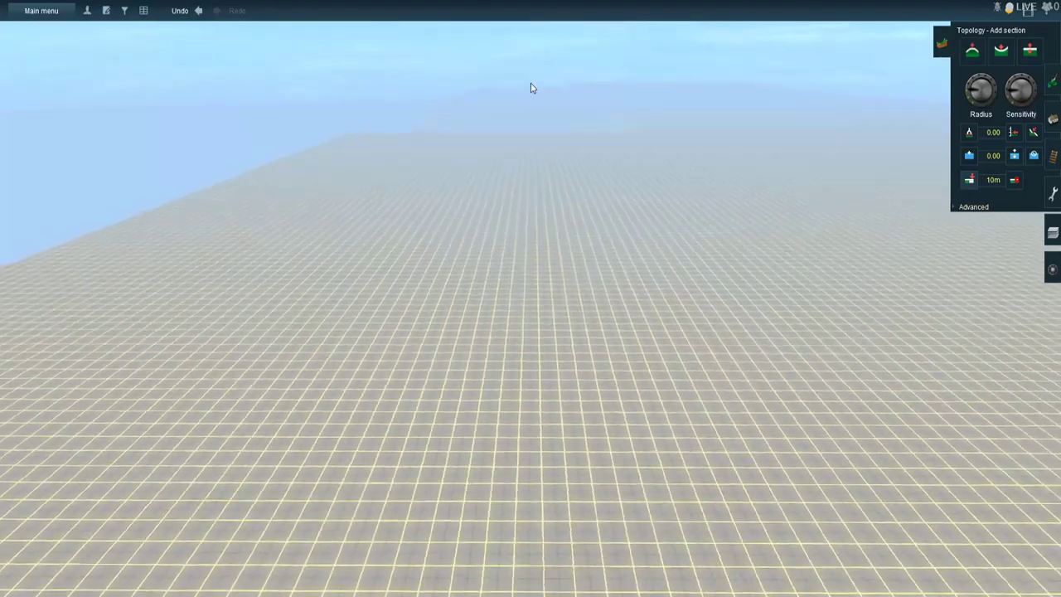
right_click_drag(553, 204, 737, 153)
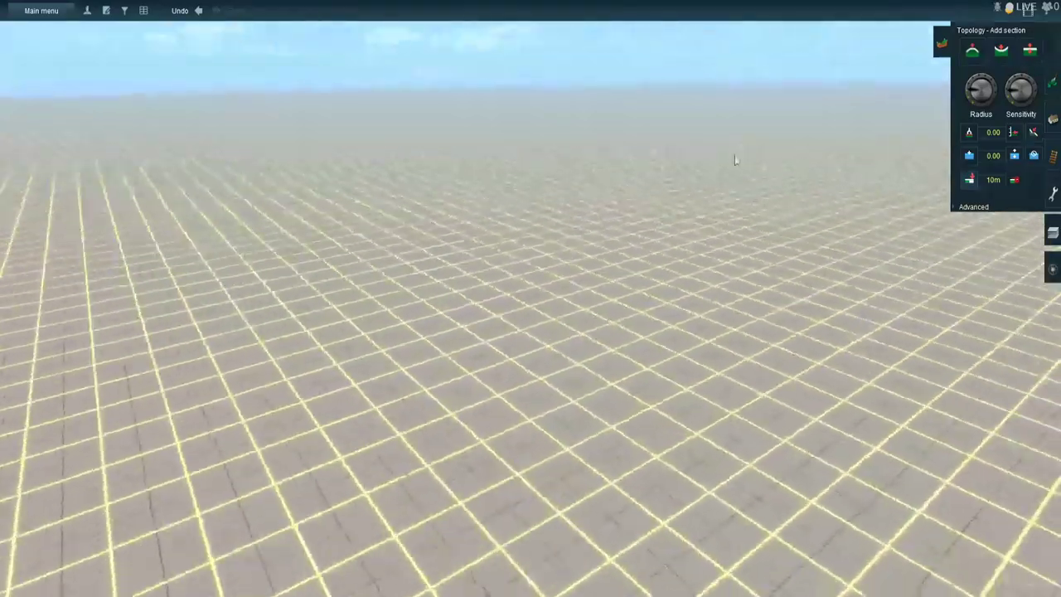
- Find the object Gladebrook Dr & FM 1960/Cypress Creek Pkwy CH 57 by name and return to that intersection
left_click(41, 10)
left_click(42, 145)
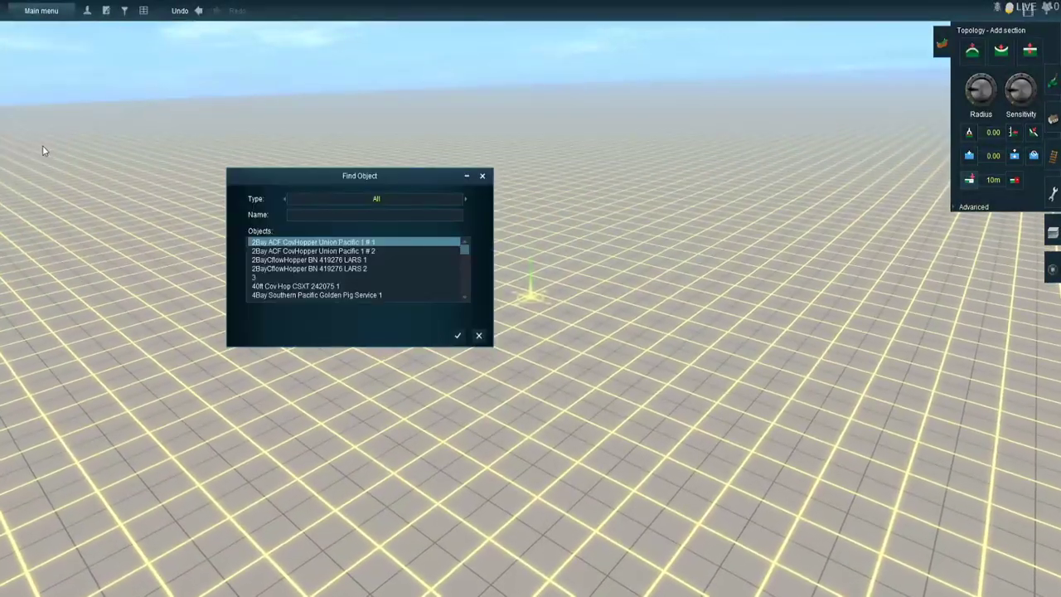
type("gl")
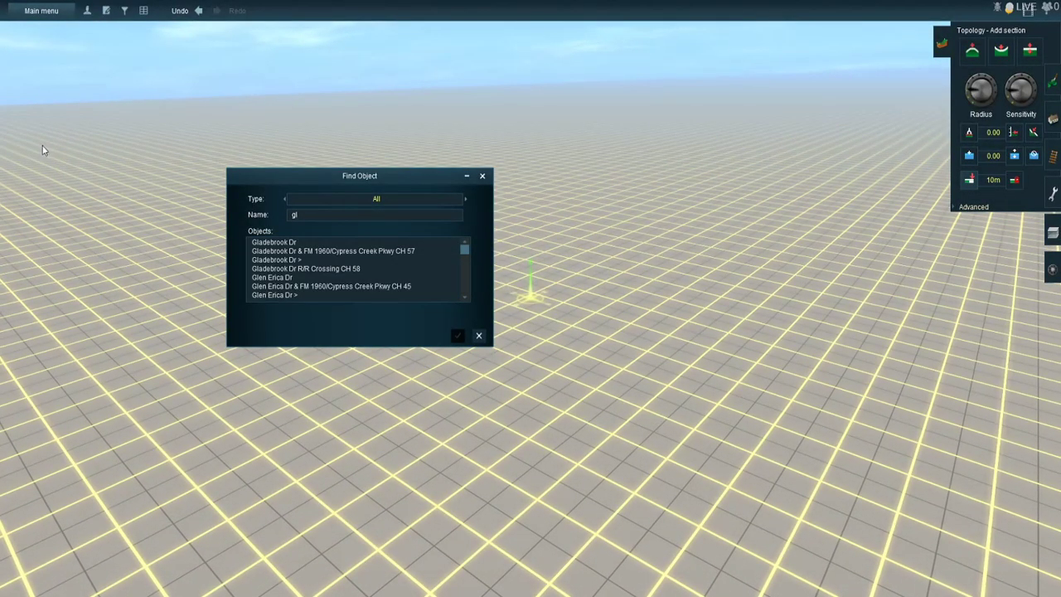
left_click(330, 252)
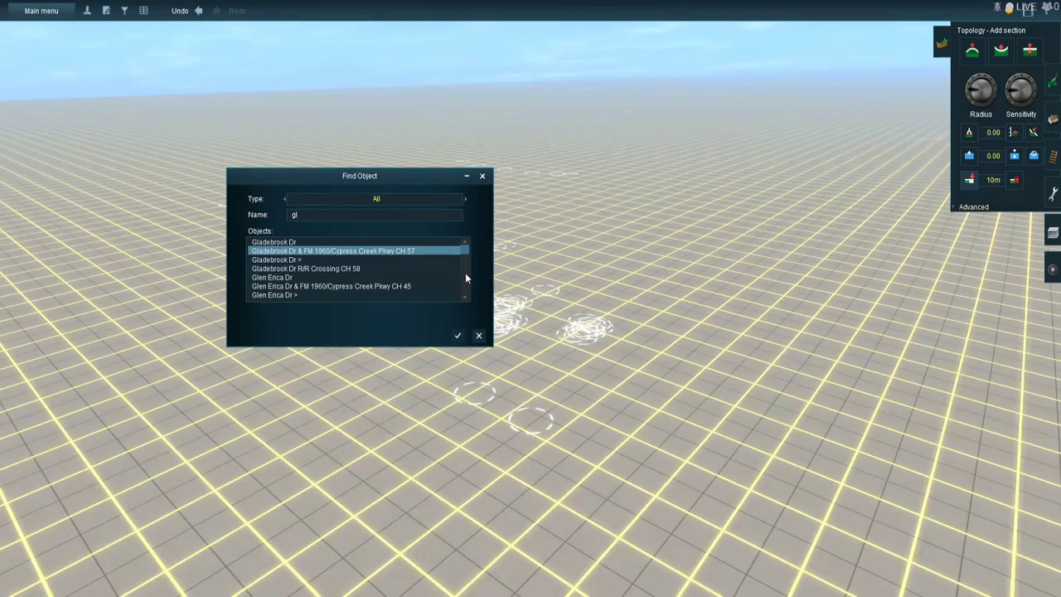
left_click(455, 333)
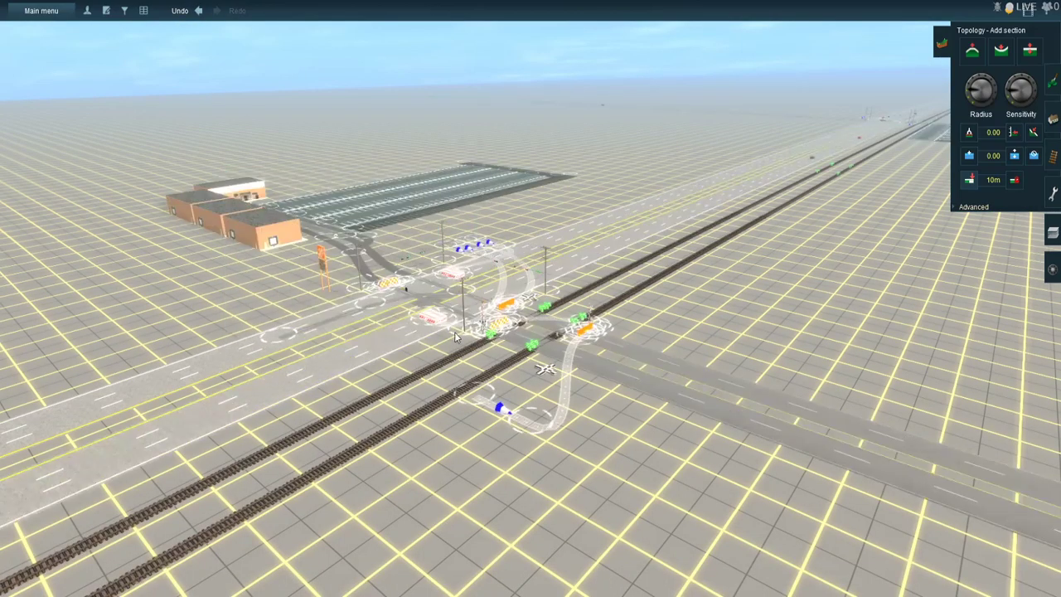
- Save the route, overwriting both the existing route and the existing session
key("ctrl+s")
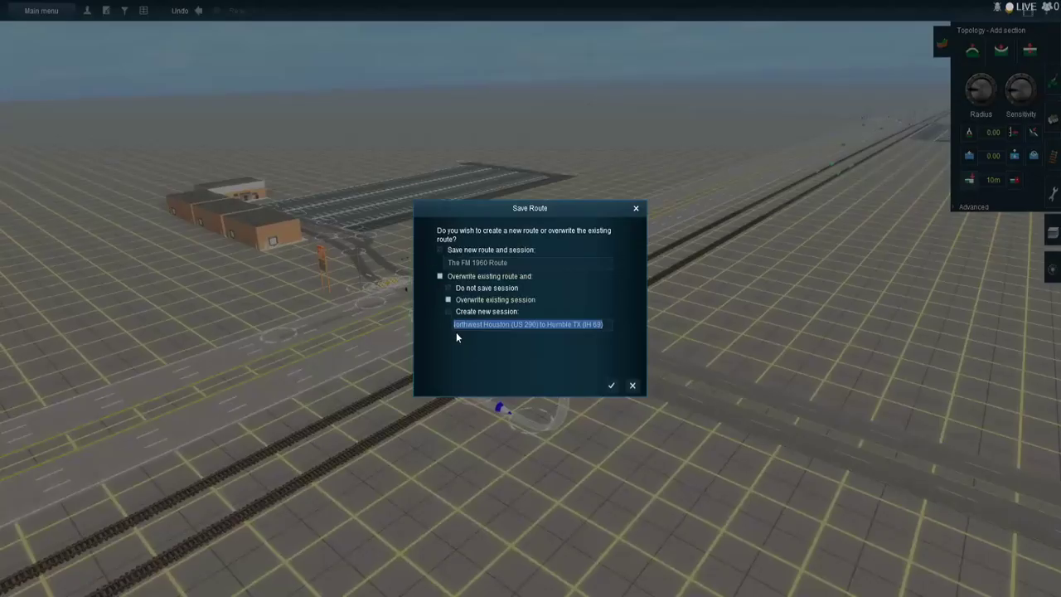
key("Return")
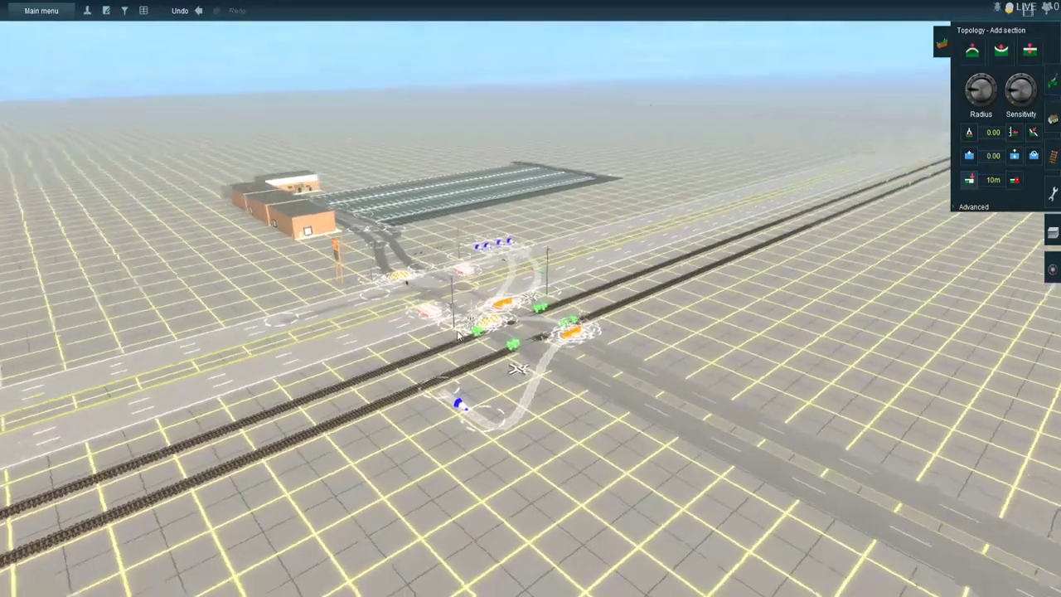
- Go to where the two parallel rail tracks end beside the road and pick up their ST 100# Jointed Rail Track type for laying
middle_click_drag(458, 335, 544, 252)
scroll(544, 252, "up", 3)
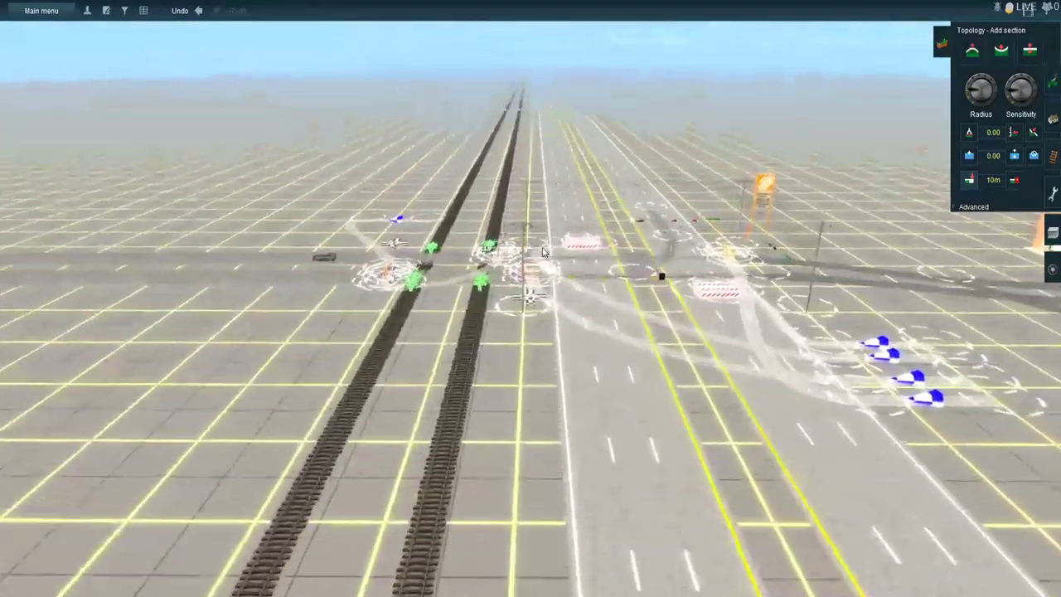
right_click_drag(534, 101, 565, 158)
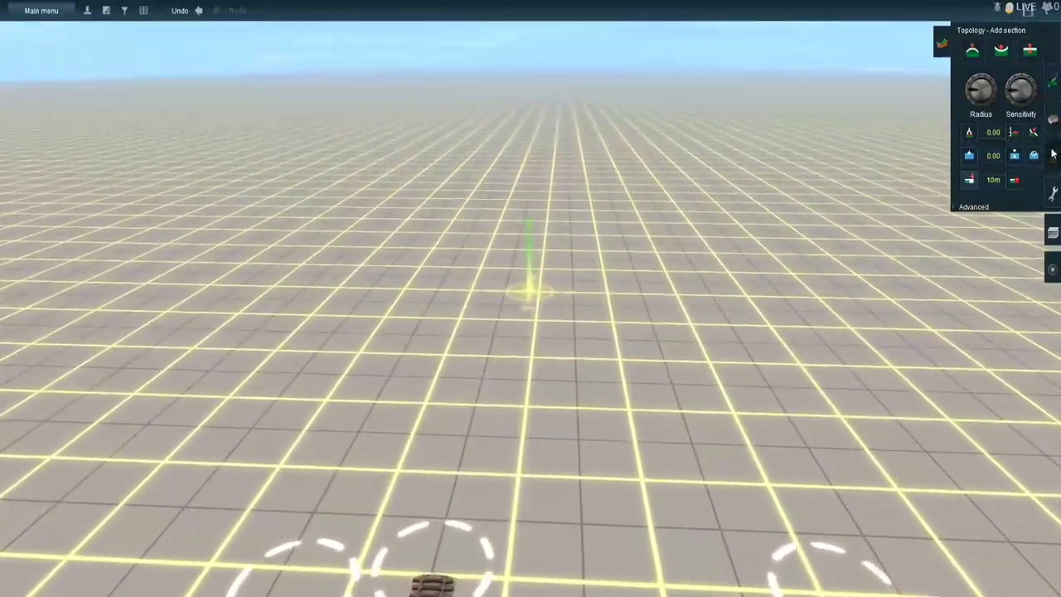
left_click(1053, 154)
left_click(955, 256)
right_click(553, 380)
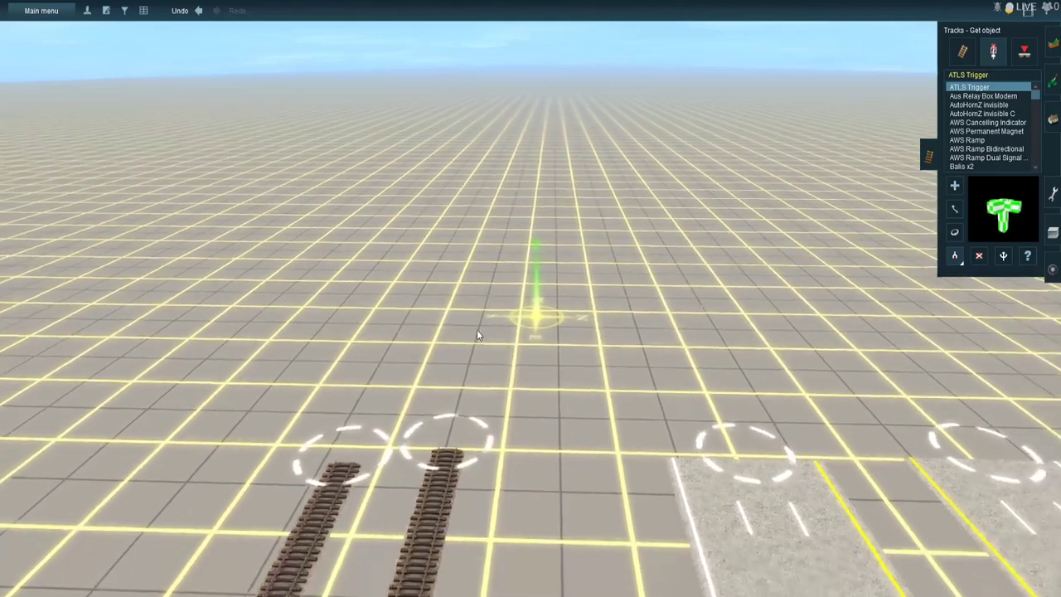
right_click(479, 333)
middle_click_drag(482, 320, 516, 389)
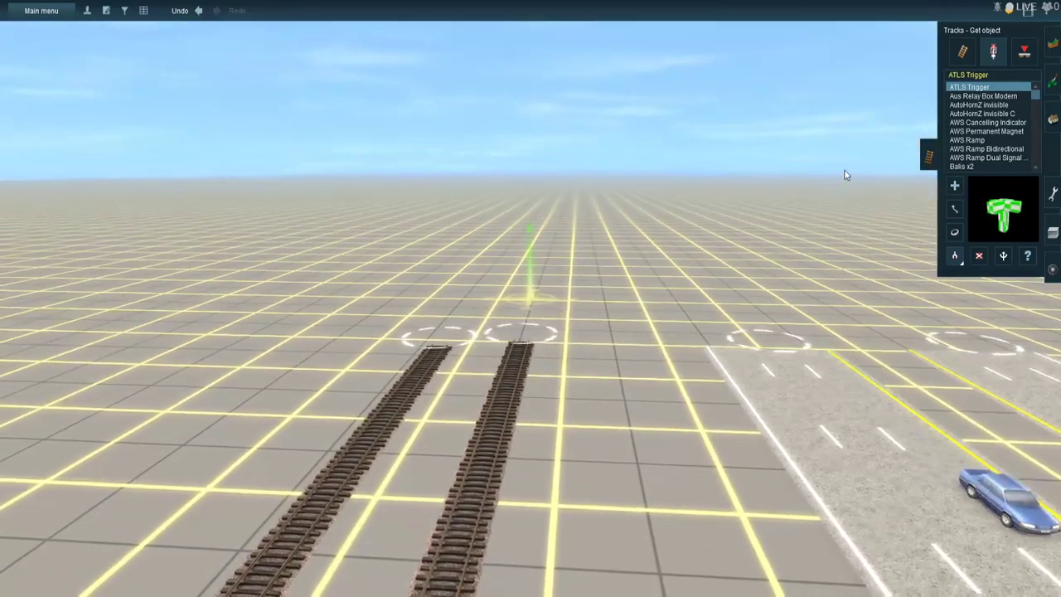
left_click(962, 51)
left_click(955, 256)
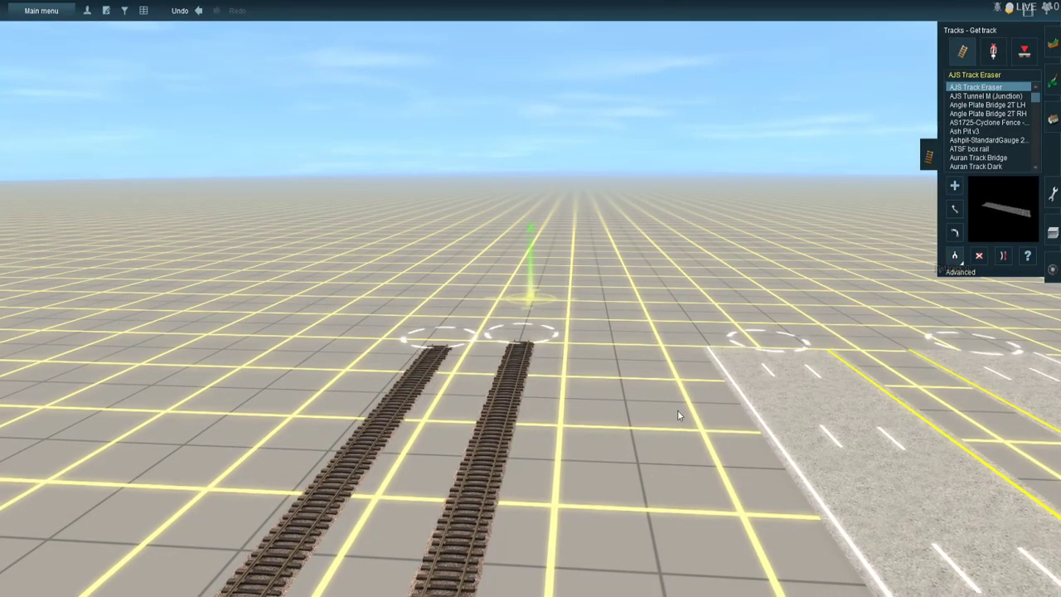
left_click(489, 427)
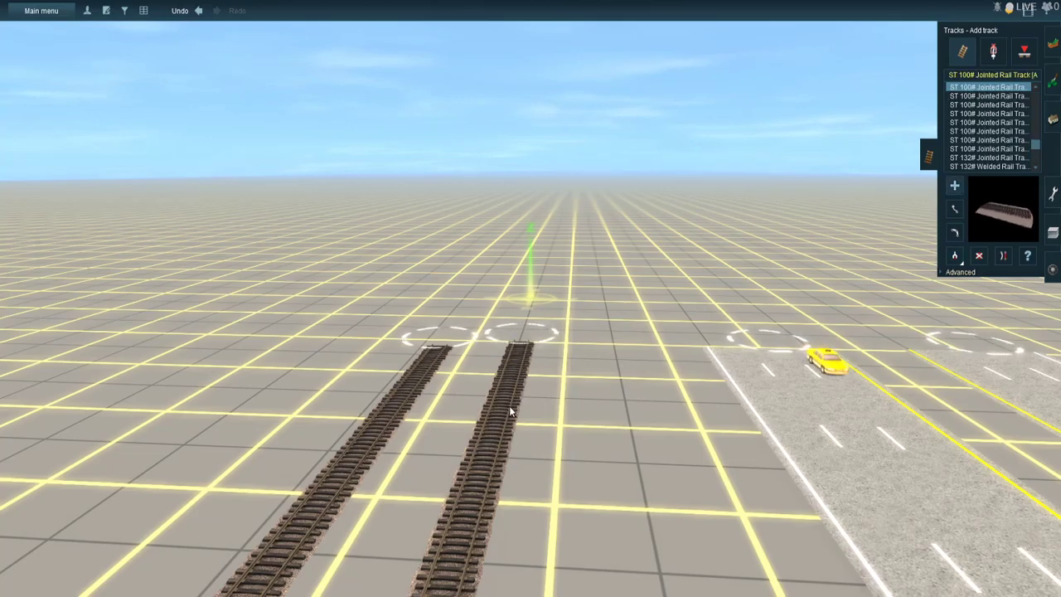
- Extend both parallel rail tracks from their open ends in a straight line far out across the empty terrain
key("Left")
key("Right")
key("Up")
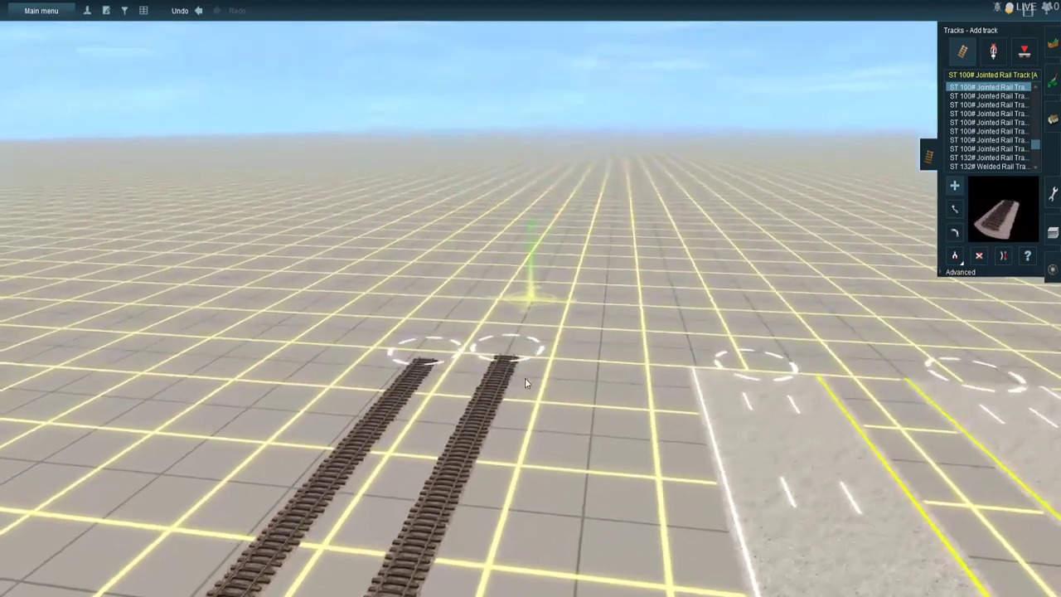
key("Right")
key("Left")
key("Right")
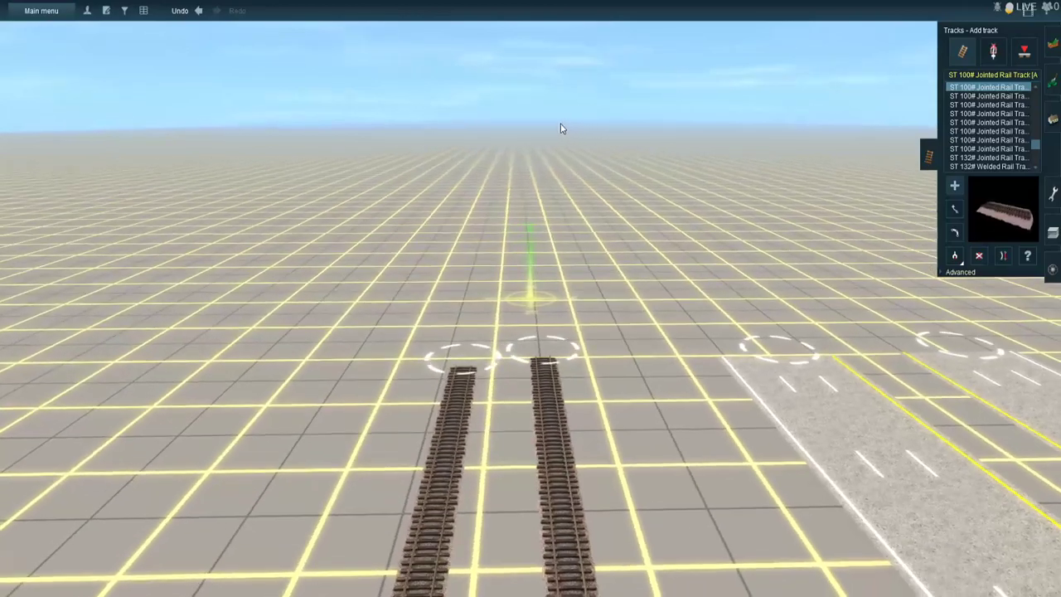
key("Left")
key("Right")
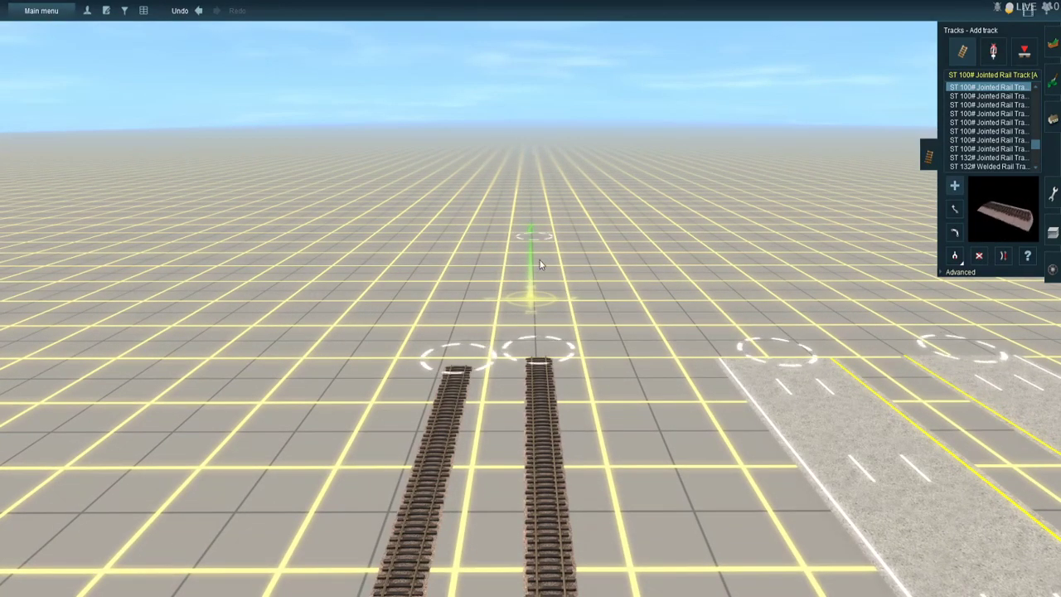
left_click(545, 357)
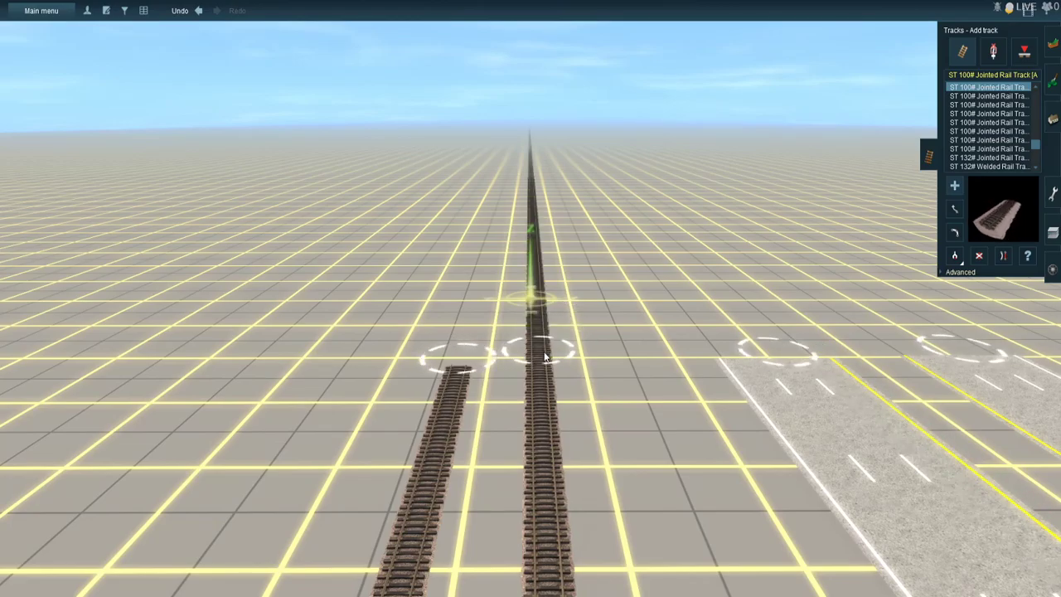
left_click_drag(454, 362, 511, 140)
right_click(512, 139)
- Move the far ends of the two extended tracks so they run straight and parallel along the terrain grid
right_click_drag(534, 123, 559, 300)
left_click_drag(560, 300, 533, 291)
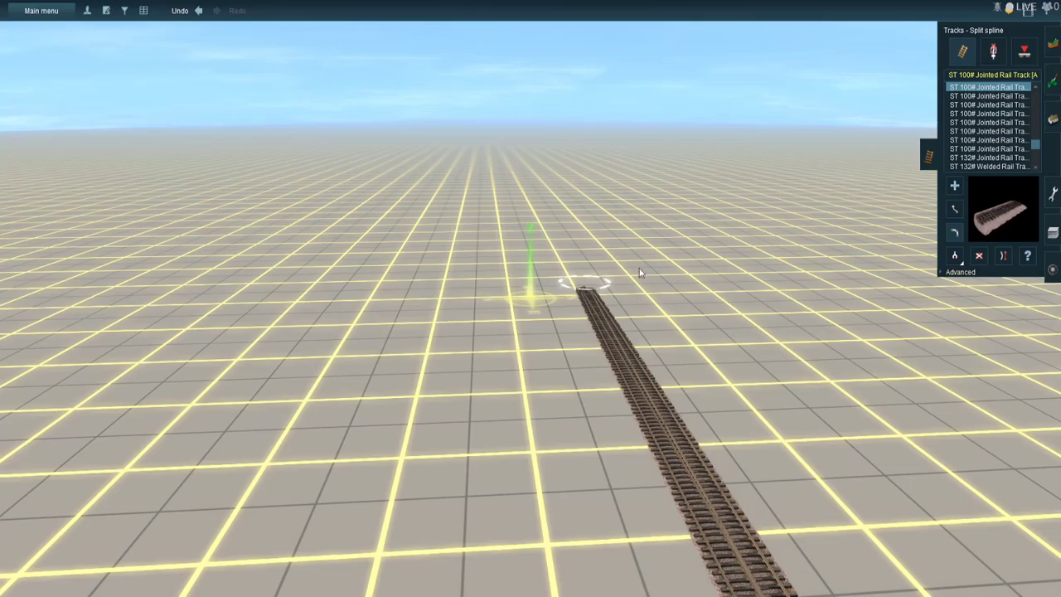
left_click_drag(556, 292, 538, 287)
key("Left")
key("Left")
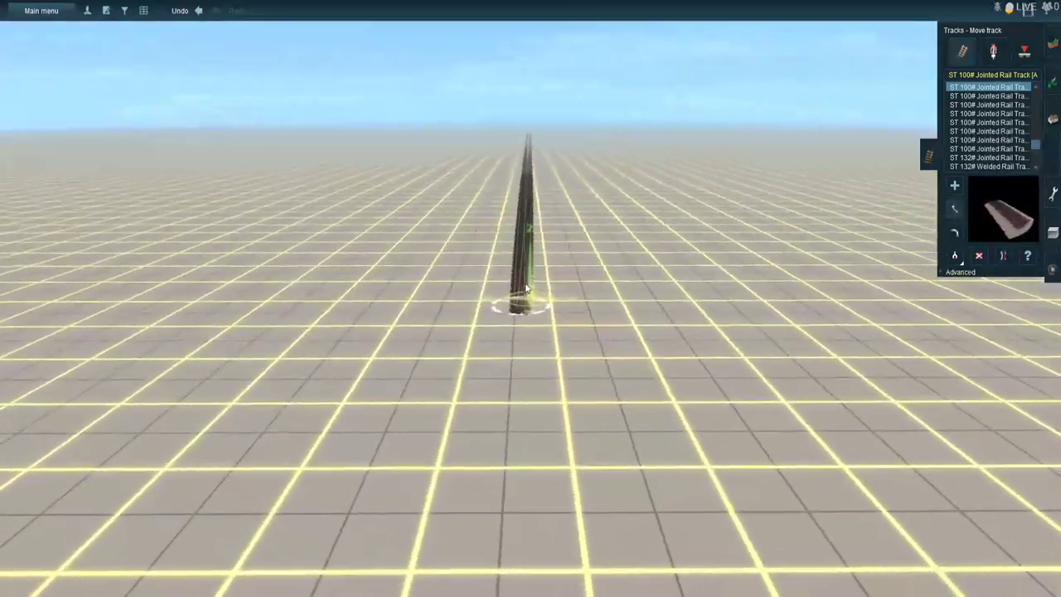
right_click(518, 287)
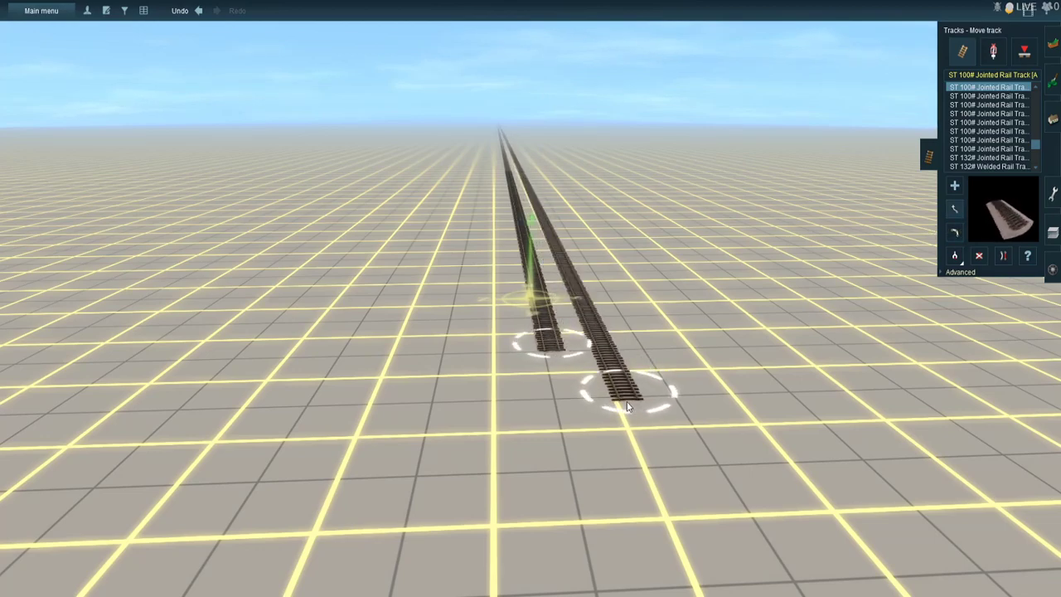
left_click_drag(630, 384, 627, 383)
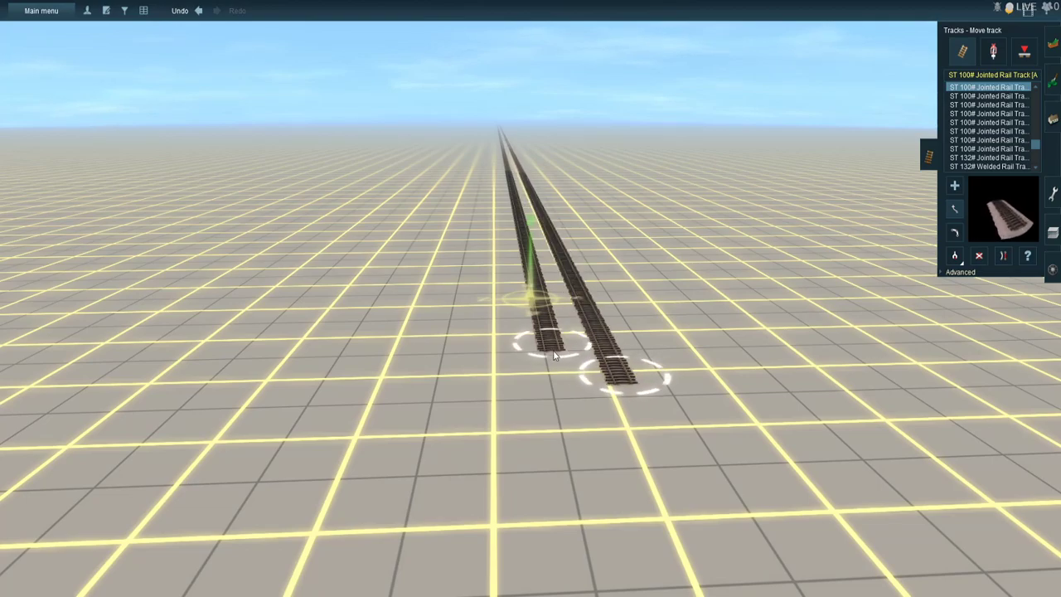
- Lay another long stretch of ST 100# Jointed Rail Track from each of the two aligned track ends
key("Left")
right_click(688, 286)
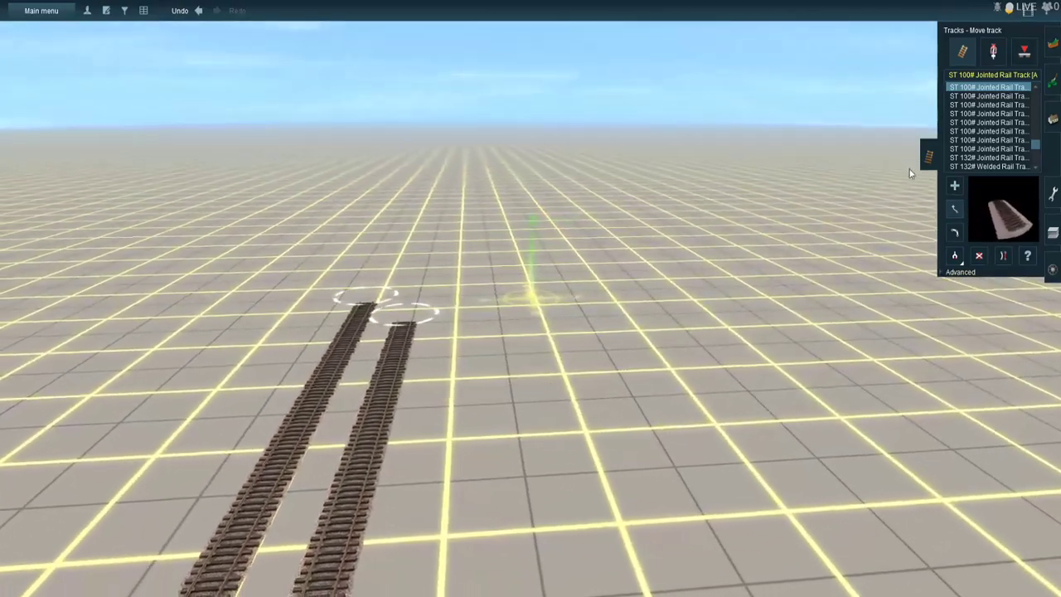
left_click(955, 186)
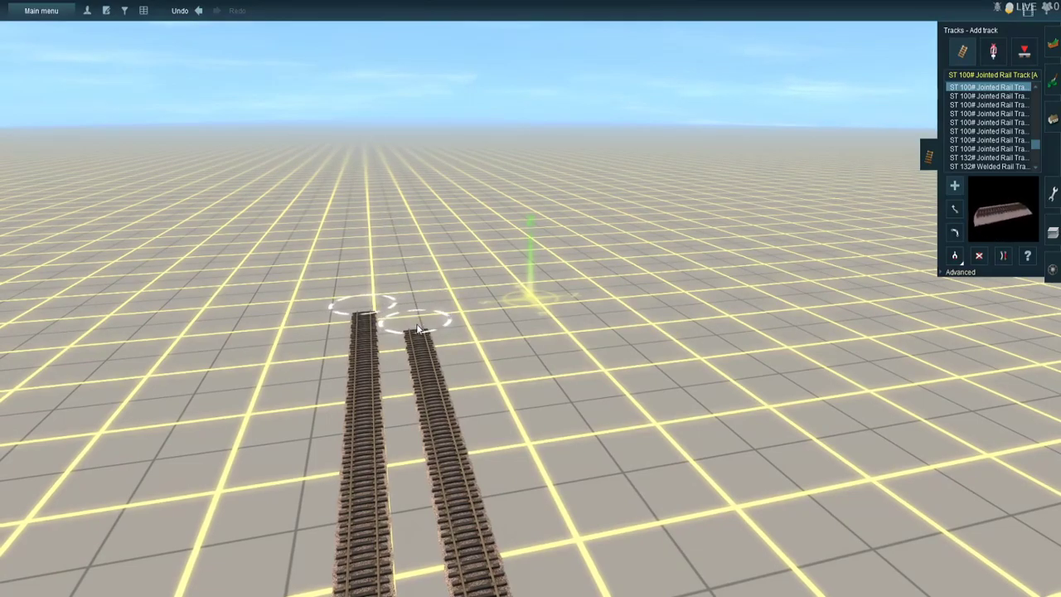
mouse_move(398, 198)
right_mouse_down()
mouse_move(432, 144)
mouse_move(538, 120)
mouse_move(528, 125)
mouse_move(538, 136)
mouse_move(521, 138)
mouse_move(513, 242)
mouse_move(482, 283)
right_mouse_up()
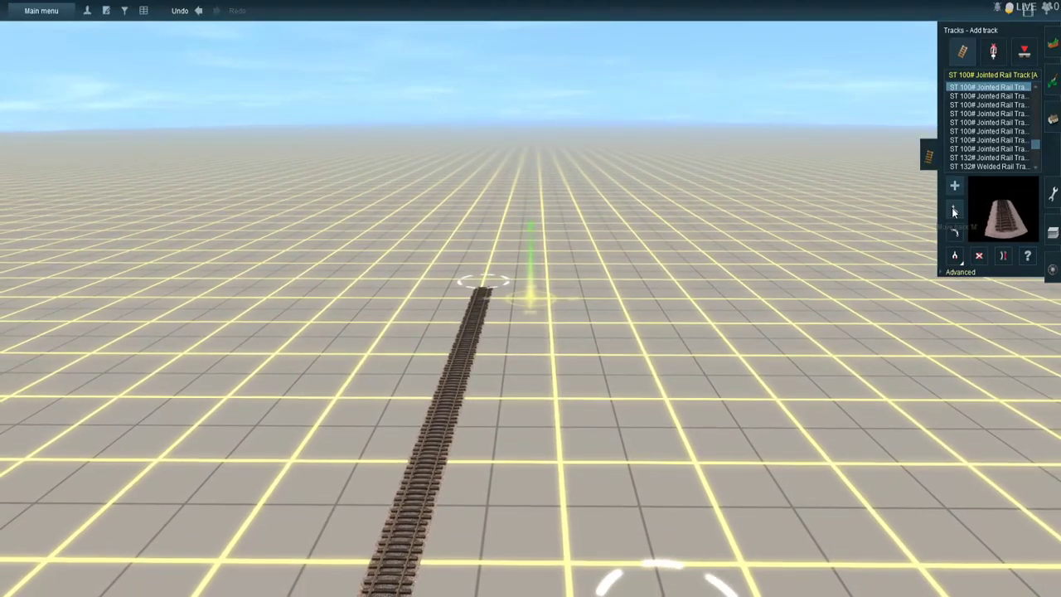
- Reposition the far ends of the newest track stretches so the two rails stay side by side on the grid
scroll(686, 561, "down", 2)
left_click_drag(622, 504, 548, 276)
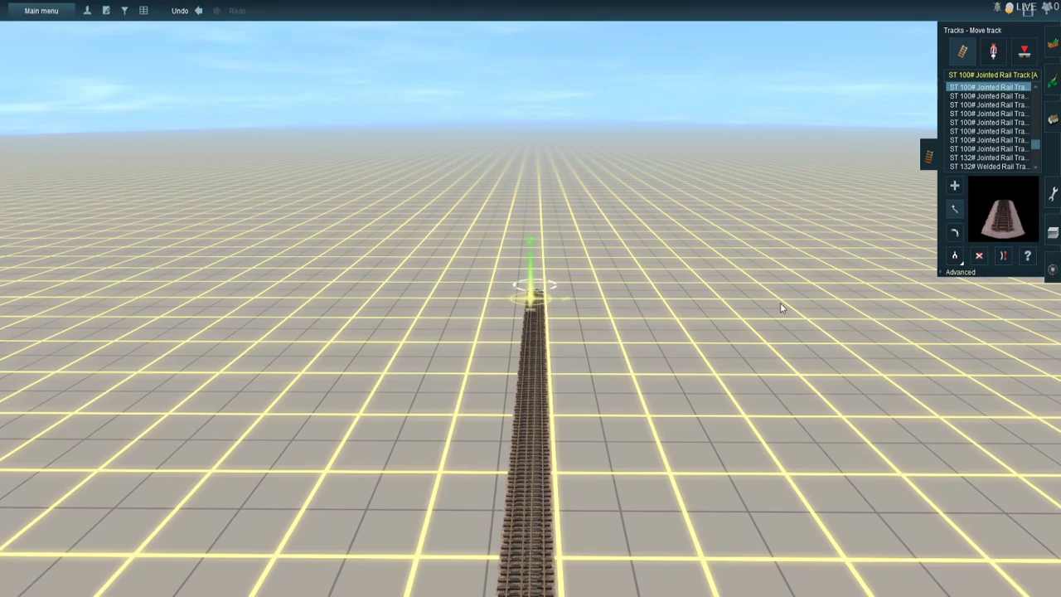
left_click(955, 233)
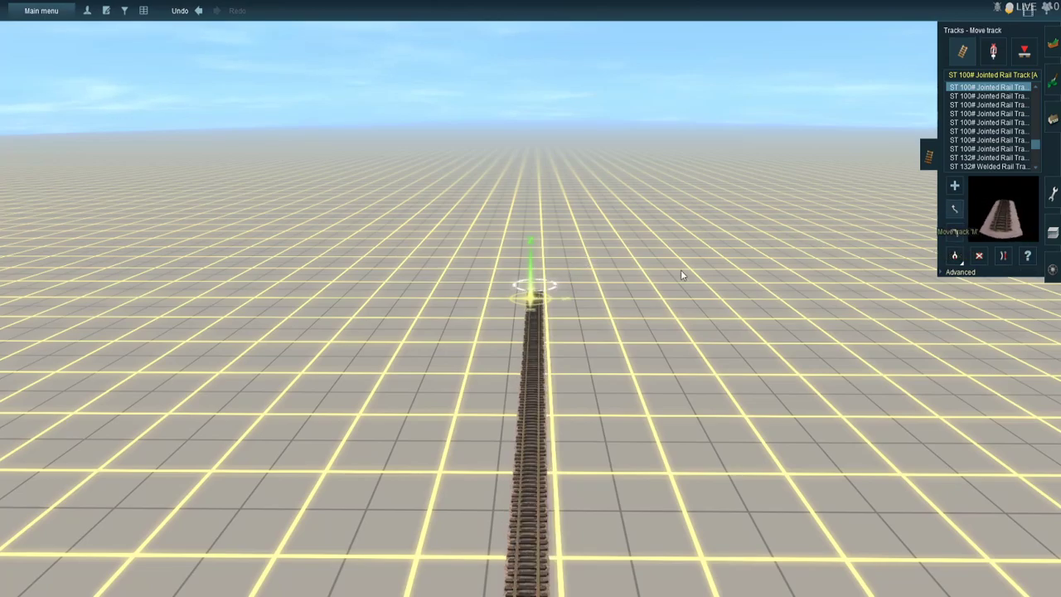
key("Left")
right_click(564, 273)
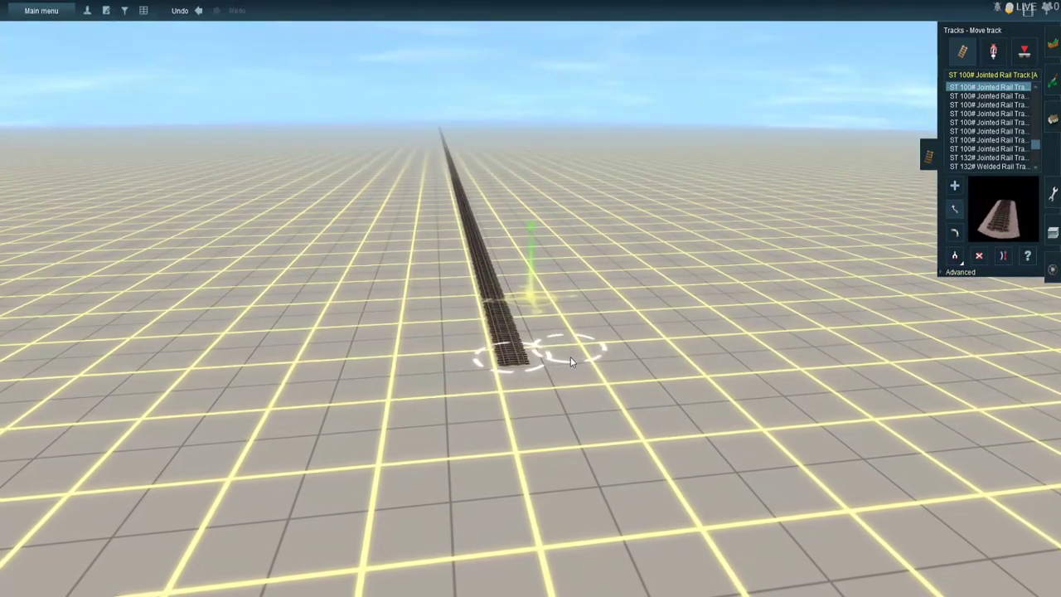
left_click(571, 356)
mouse_move(573, 358)
left_mouse_down()
mouse_move(574, 376)
mouse_move(573, 359)
left_mouse_up()
- Find the object Gladebrook Dr & FM 1960/Cypress Creek Pkwy CH 57 by searching "gl", jump to it and minimize the search window
right_click(491, 165)
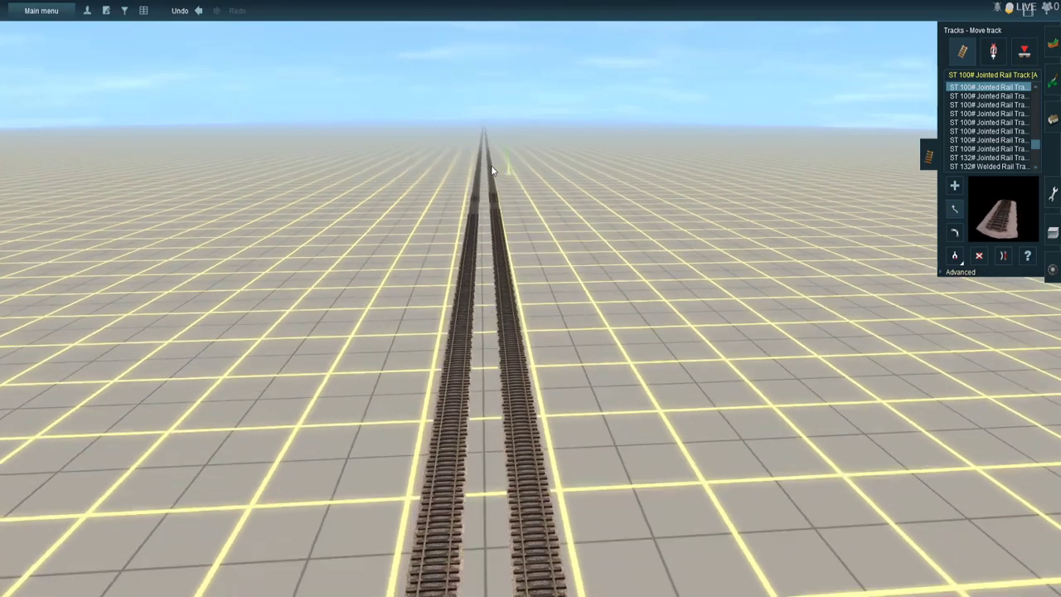
left_click(20, 7)
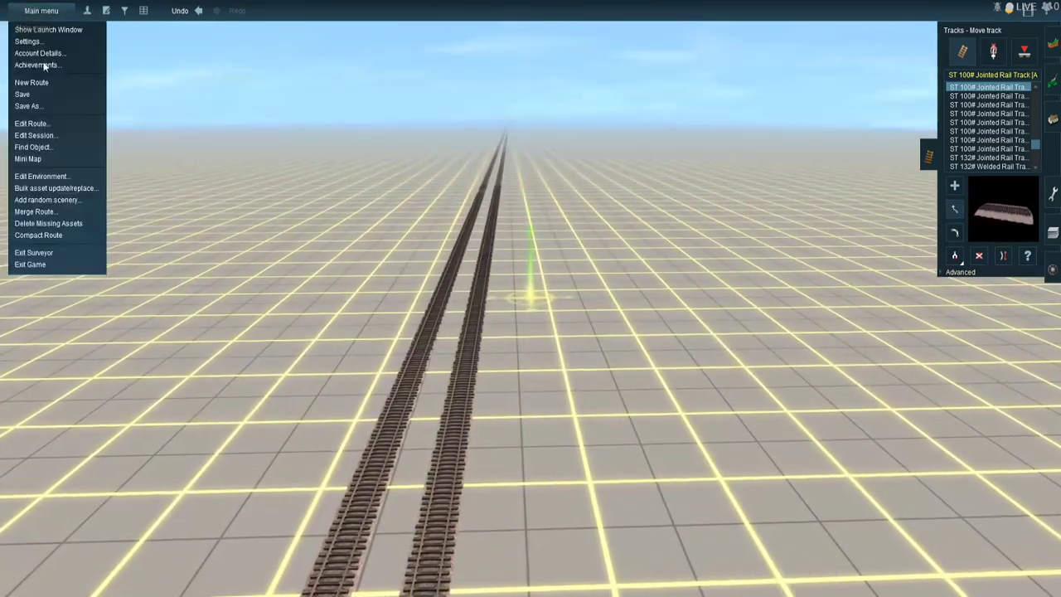
left_click(42, 147)
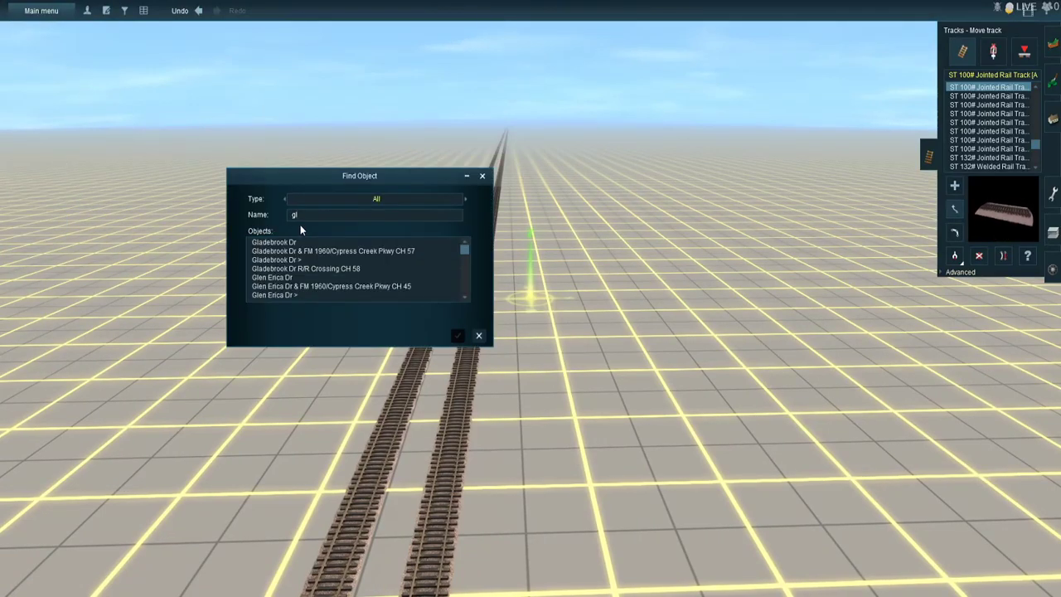
left_click(311, 251)
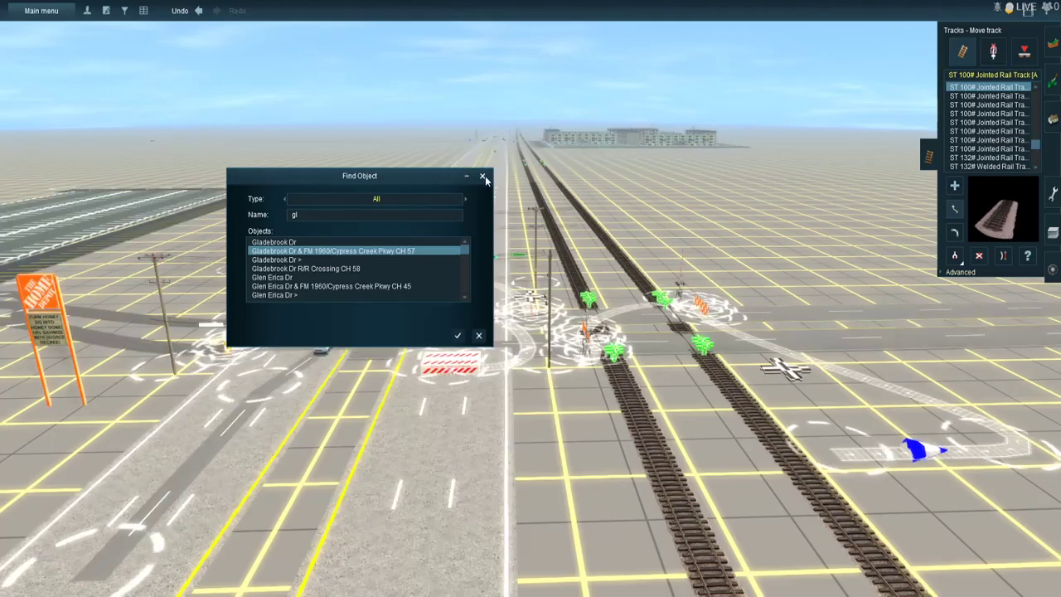
left_click(468, 180)
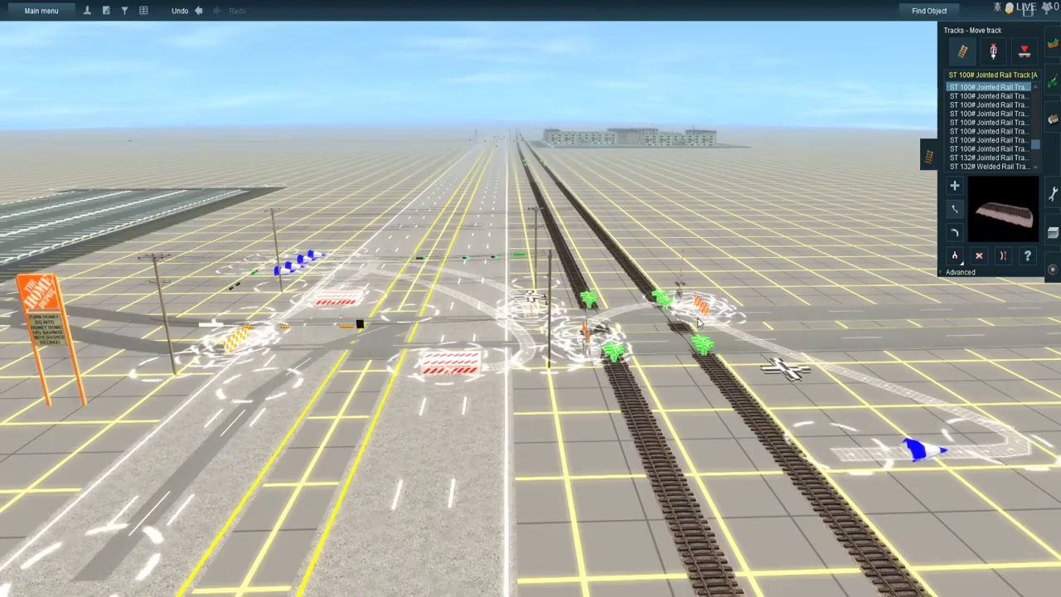
- Follow the two rail tracks away from the Gladebrook Dr intersection to their open ends and extend both straight ahead
key("Left")
right_click(710, 245)
right_click(581, 171)
mouse_move(581, 171)
right_mouse_down()
mouse_move(468, 165)
mouse_move(504, 145)
mouse_move(589, 136)
mouse_move(546, 172)
mouse_move(526, 138)
mouse_move(535, 135)
mouse_move(526, 138)
mouse_move(536, 140)
mouse_move(524, 144)
mouse_move(517, 268)
mouse_move(491, 187)
mouse_move(542, 217)
mouse_move(541, 252)
mouse_move(559, 217)
right_mouse_up()
key("a")
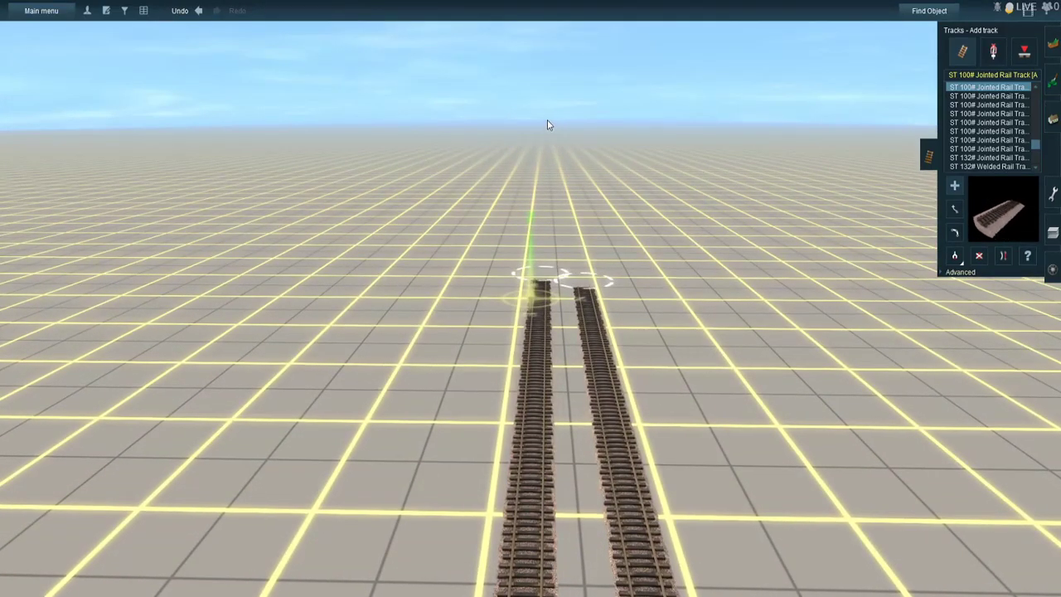
left_click(585, 286)
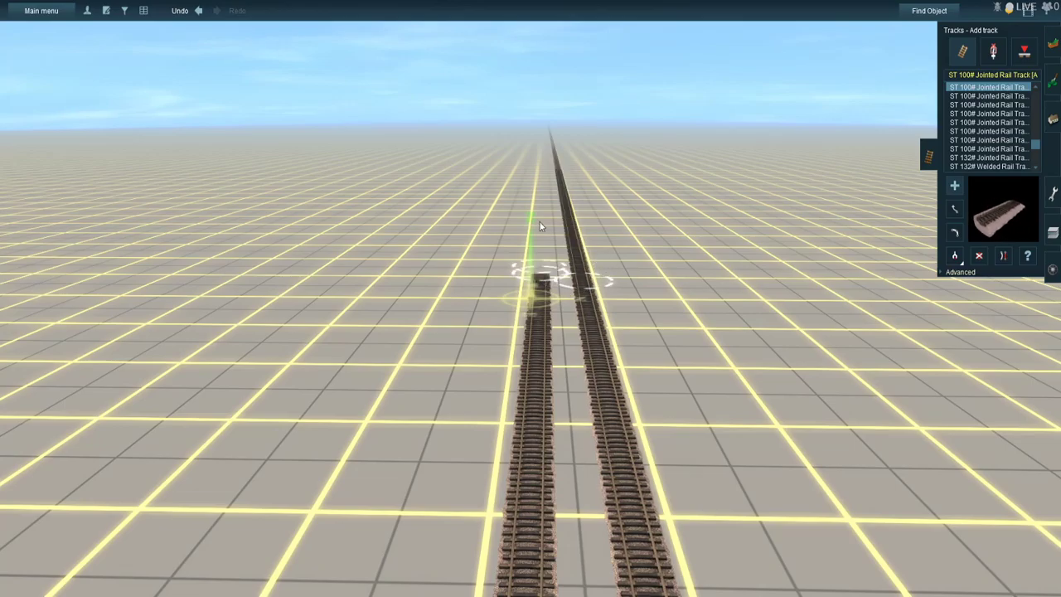
left_click(543, 132)
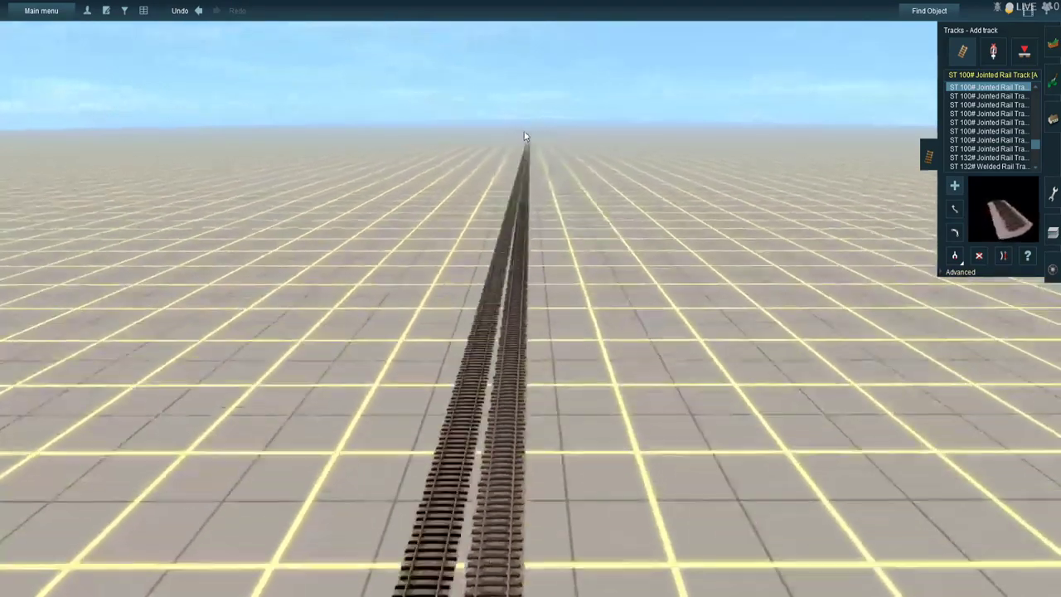
- Continue both rail tracks with a further straight stretch from the ends of the pieces just laid
mouse_move(524, 132)
right_mouse_down()
mouse_move(538, 135)
mouse_move(526, 131)
mouse_move(544, 204)
mouse_move(524, 207)
right_mouse_up()
left_click_drag(524, 207, 541, 220)
right_click_drag(566, 247, 568, 285)
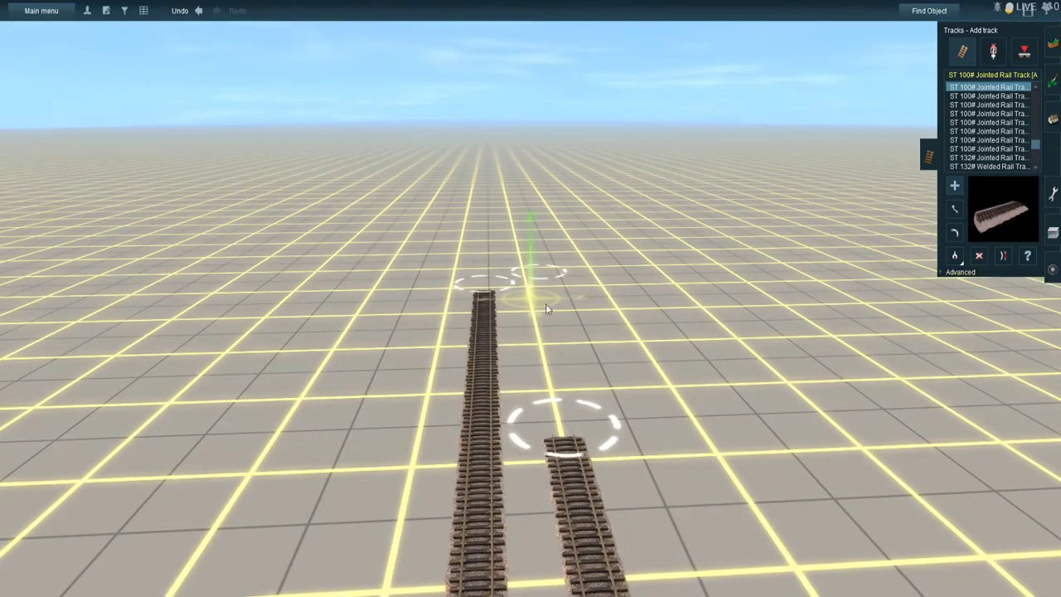
left_click(570, 435)
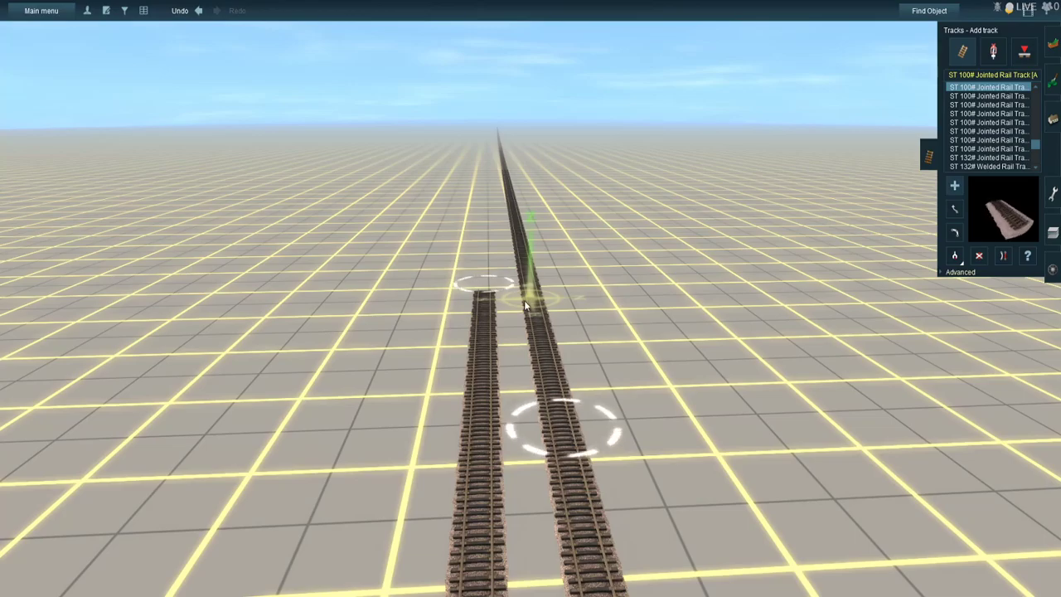
left_click(490, 282)
mouse_move(487, 157)
right_mouse_down()
mouse_move(549, 131)
mouse_move(538, 124)
mouse_move(521, 137)
mouse_move(534, 131)
mouse_move(546, 145)
mouse_move(523, 137)
mouse_move(535, 147)
mouse_move(529, 159)
right_mouse_up()
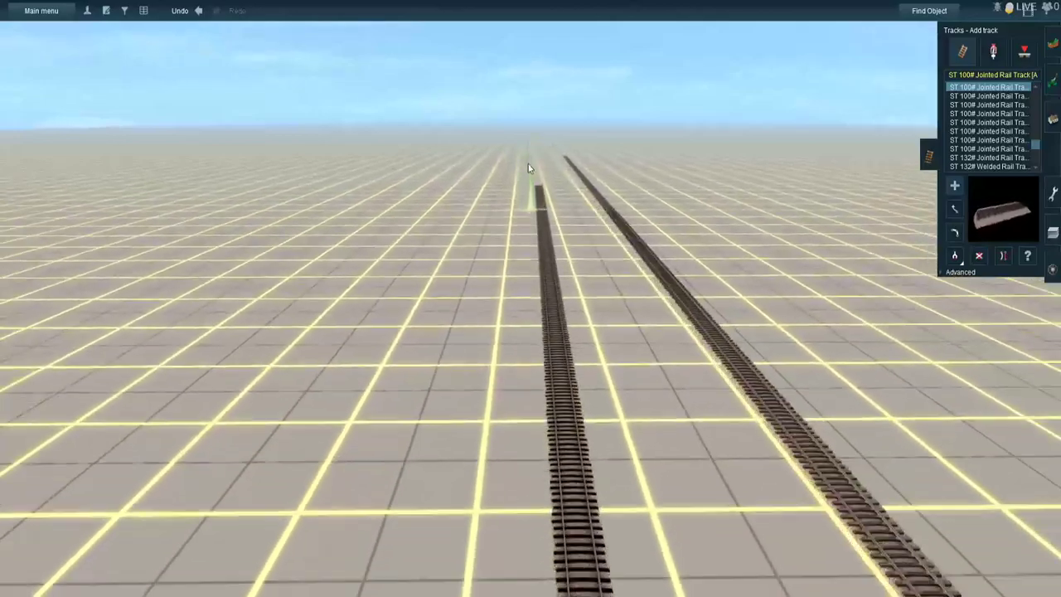
- Reposition the open ends of the two newest track stretches so the rails run closely side by side
right_click(522, 175)
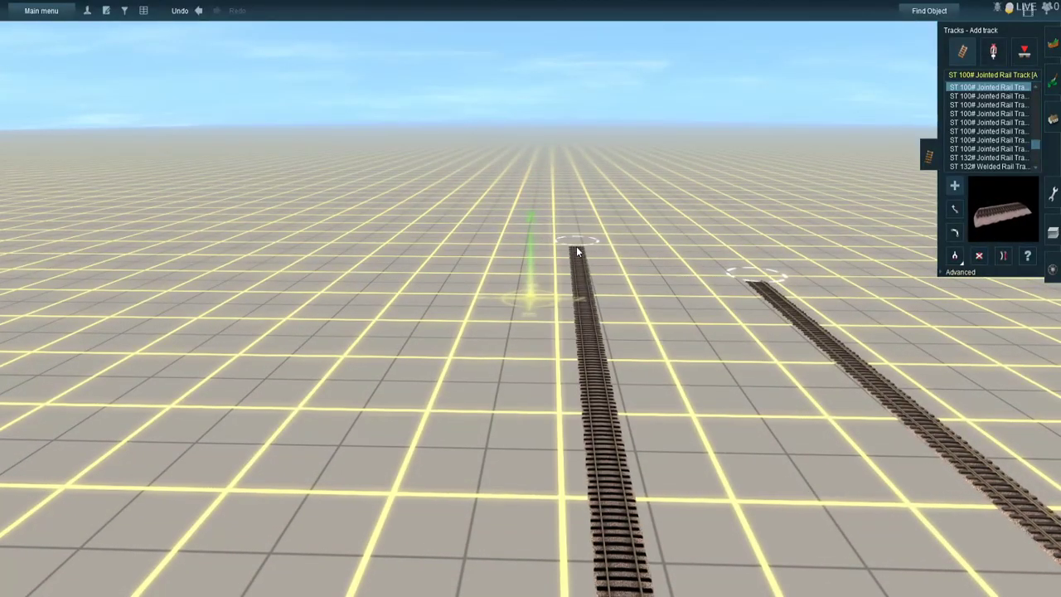
left_click(577, 251)
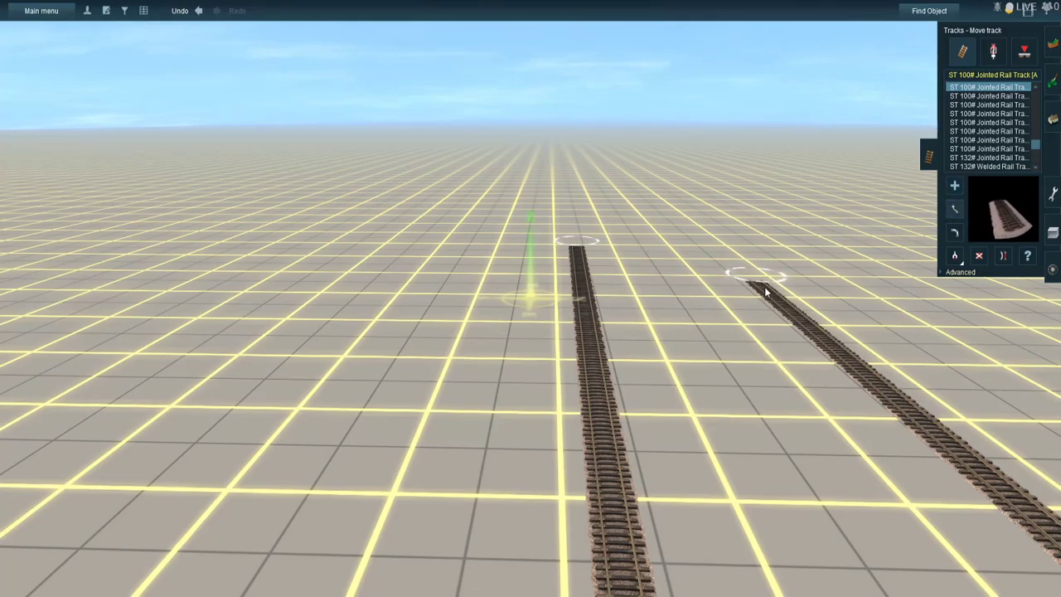
right_click(658, 240)
left_click_drag(657, 241, 426, 317)
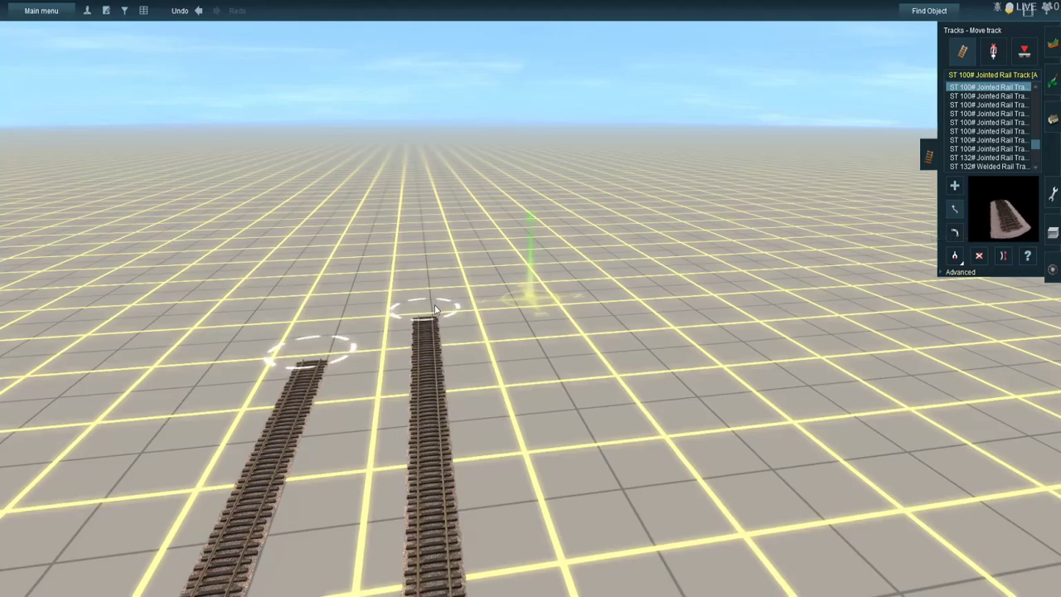
left_click_drag(352, 309, 383, 296)
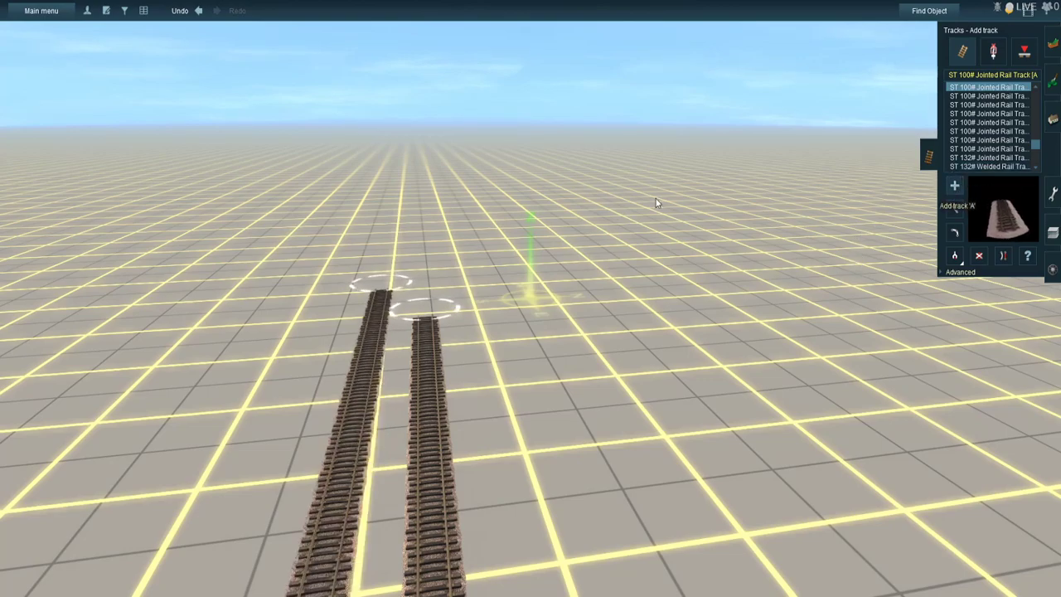
- Extend both rail tracks with another long straight stretch and line up their new open ends
scroll(418, 128, "down", 4)
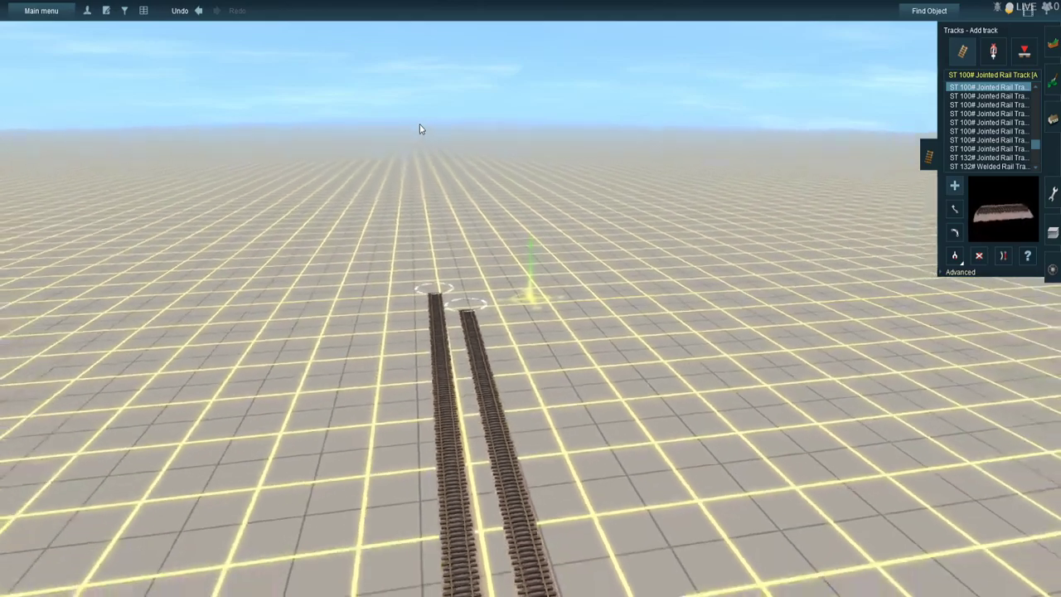
key("Left")
right_click_drag(499, 138, 519, 119)
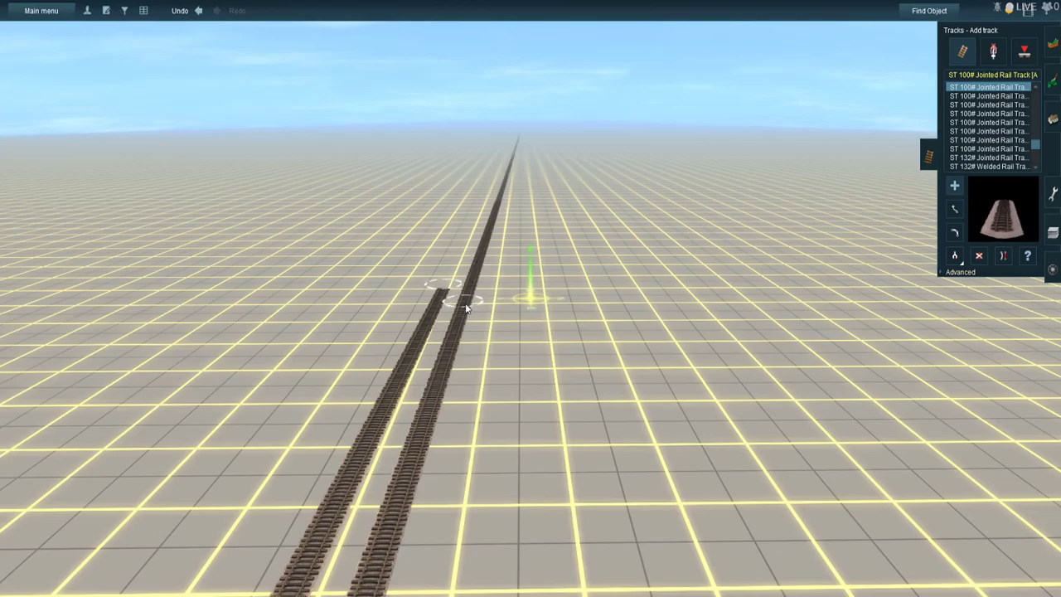
right_click_drag(477, 224, 497, 338)
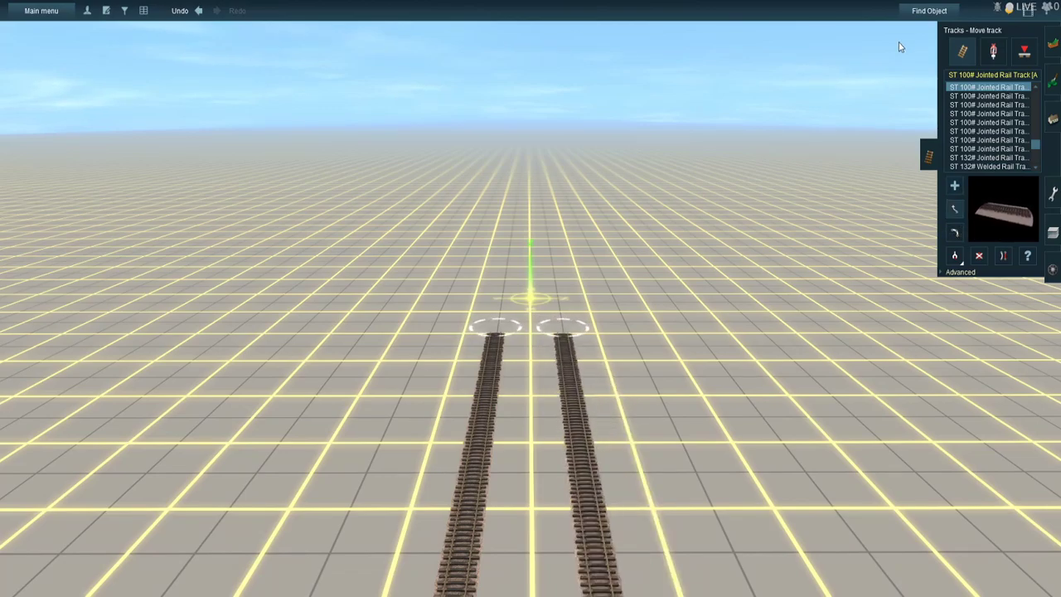
- Find and jump to Gladebrook Dr & FM 1960/Cypress Creek Pkwy CH 57, and minimize the search window
left_click(925, 15)
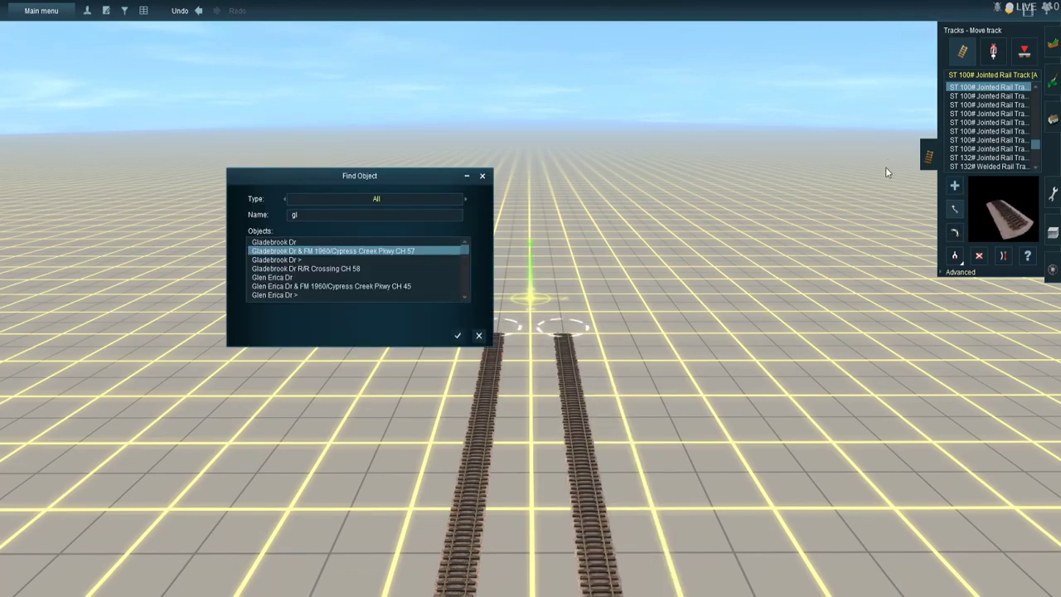
double_click(417, 258)
left_click(466, 176)
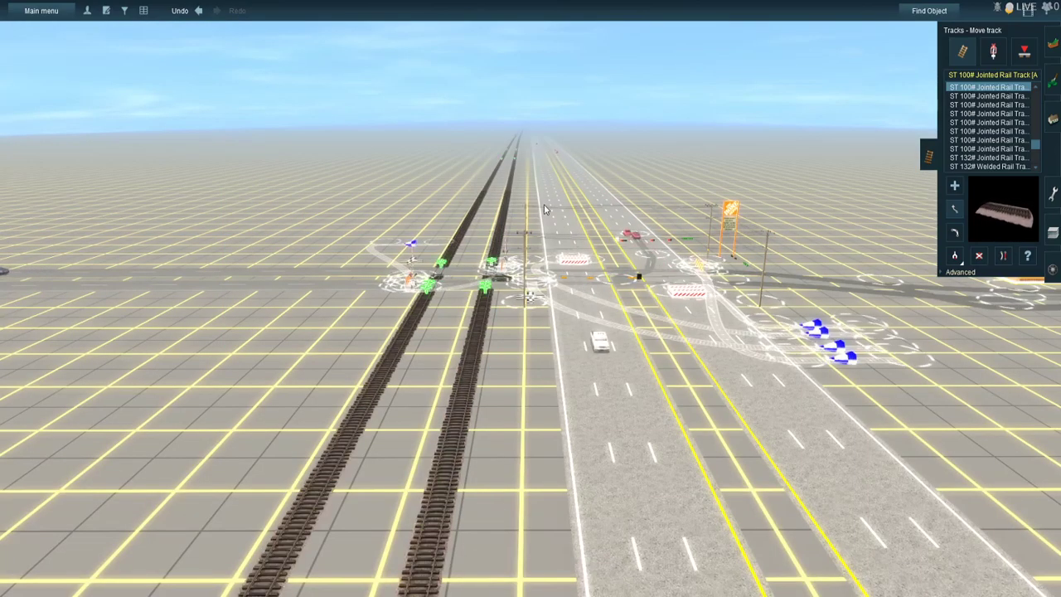
- Pick up the USfreeway3Lane1WayTraffic spline from FM 1960 and extend the rail-side carriageway straight ahead from its open end
left_click(1048, 116)
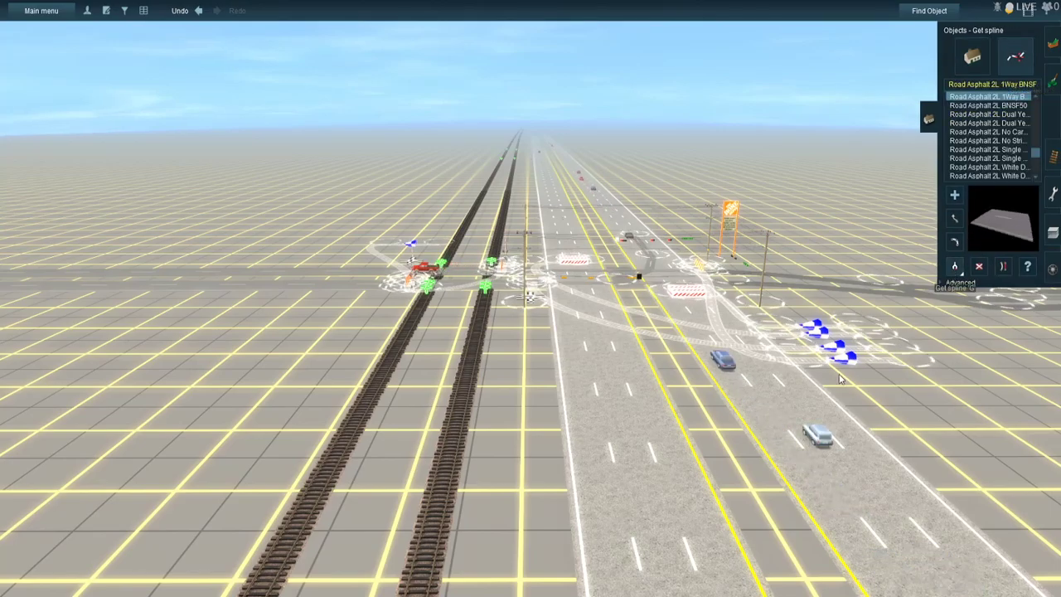
right_click(546, 170)
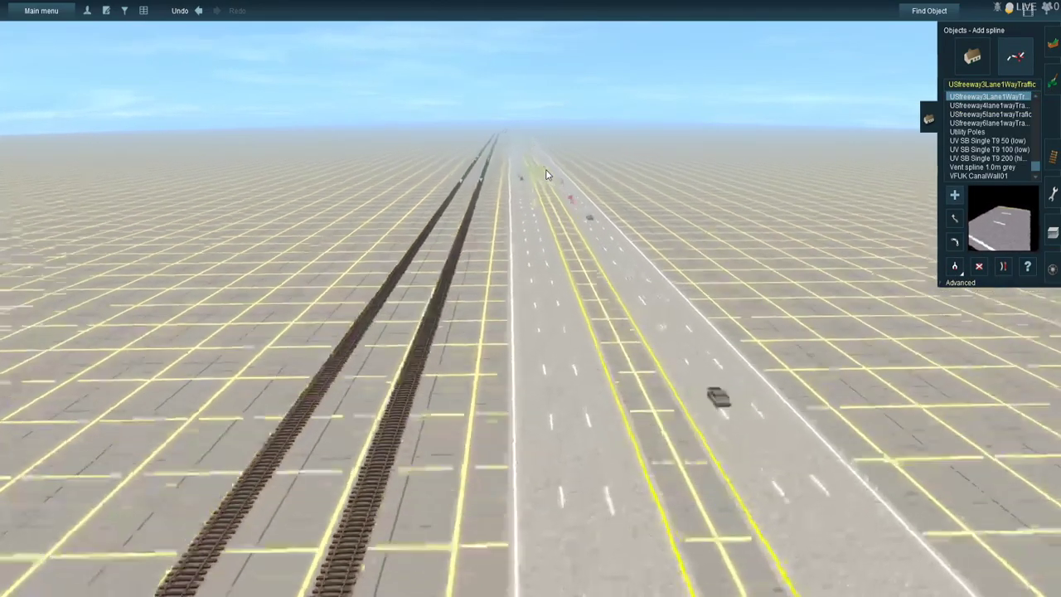
right_click(545, 171)
right_click(540, 176)
right_click(533, 196)
right_click(537, 216)
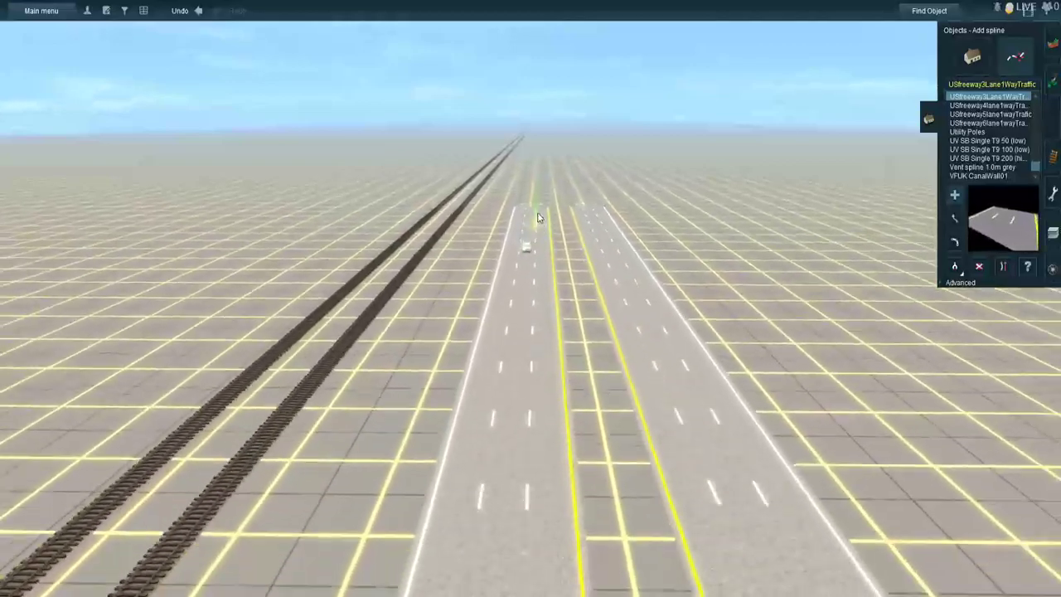
right_click(515, 253)
right_click(514, 252)
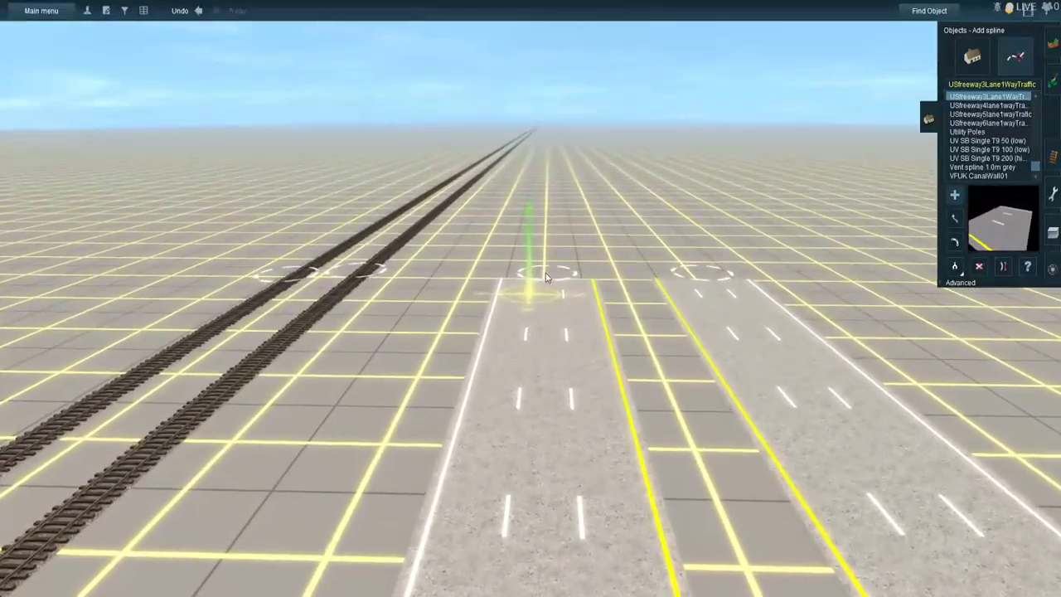
left_click_drag(548, 275, 551, 121)
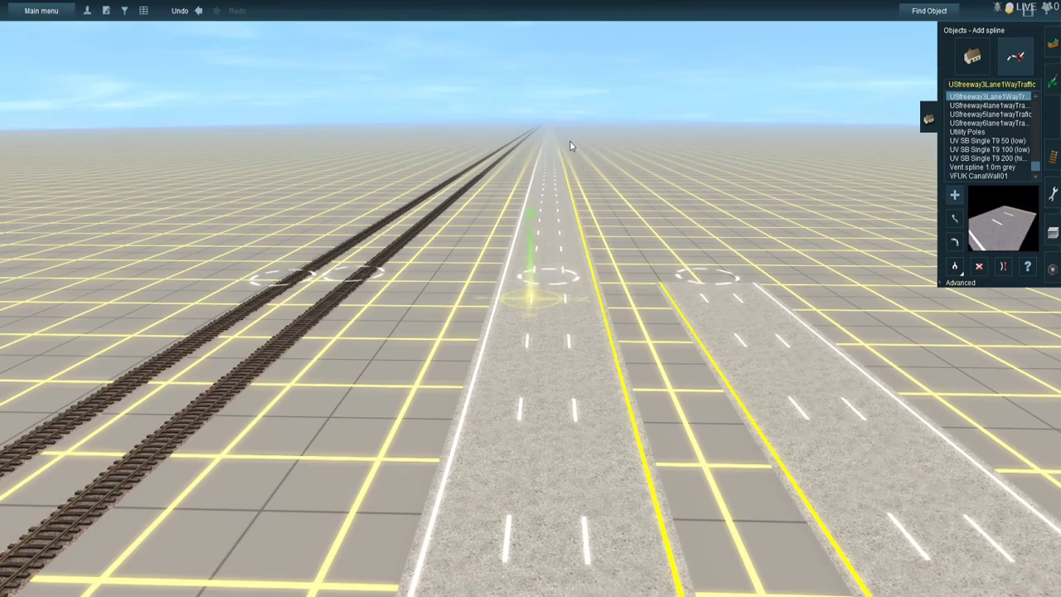
- Lay the opposite carriageway's new stretch from the far end back toward the existing road and join it to the open end
key("Left")
key("Left")
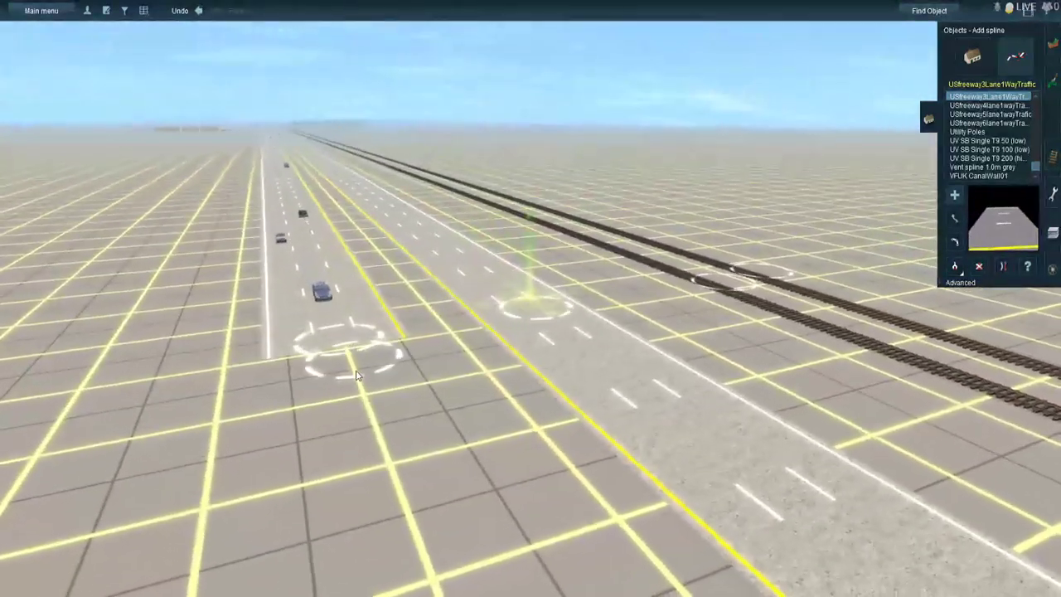
left_click_drag(352, 355, 413, 418)
key("Left")
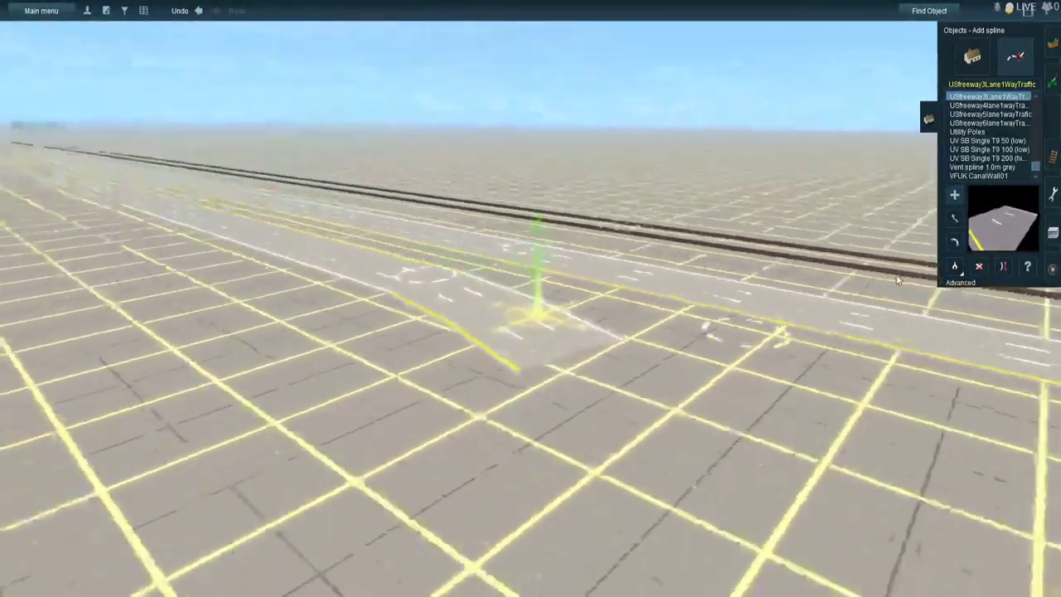
left_click(955, 241)
key("Left")
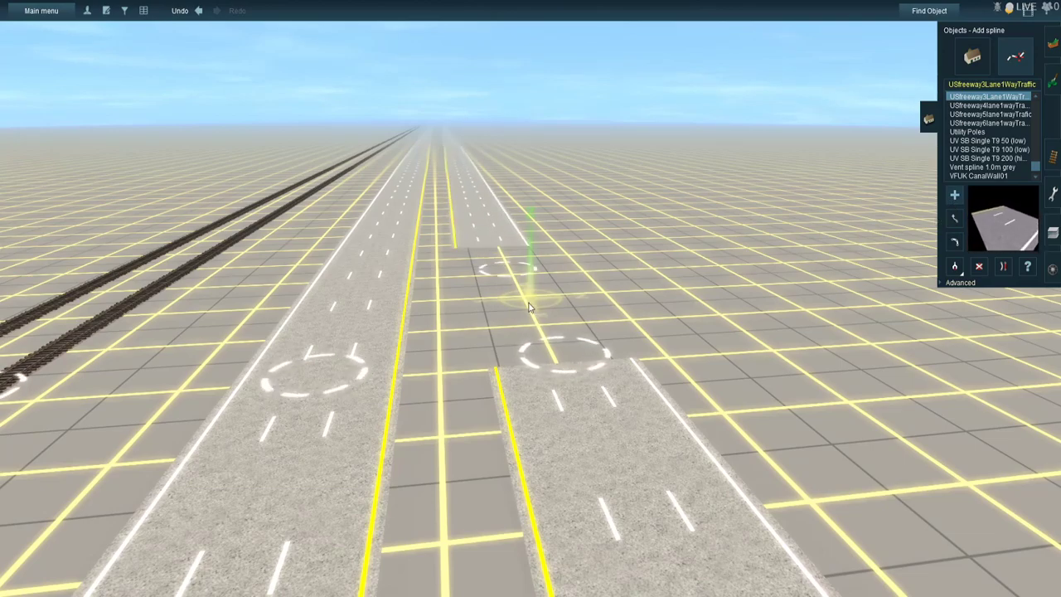
left_click(570, 358)
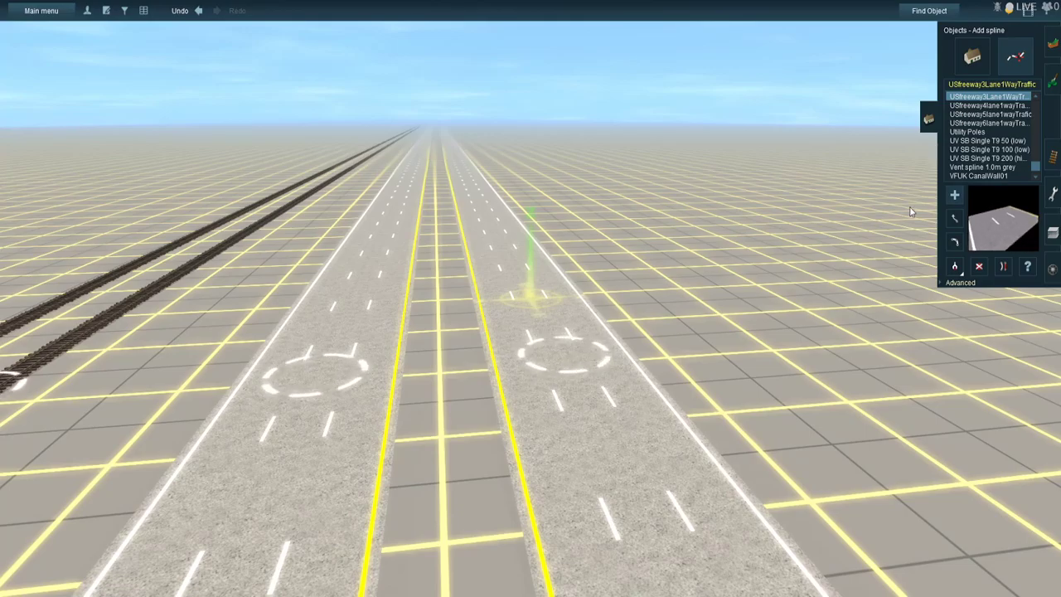
- Move the far end of the opposite carriageway's new stretch beside the rail-side carriageway, leaving a narrow median
right_click_drag(490, 156, 695, 263)
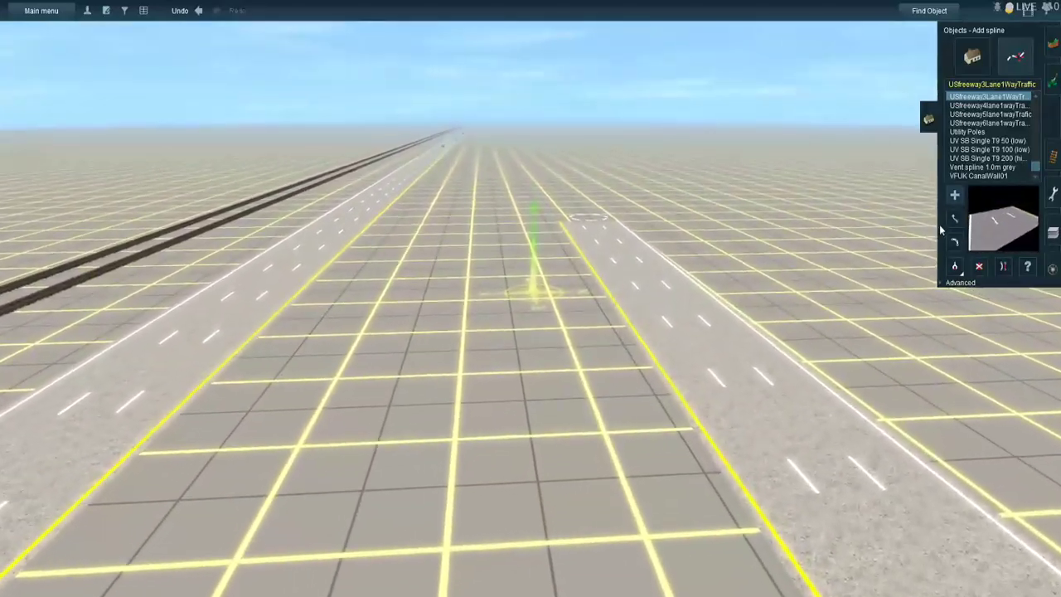
left_click(954, 218)
mouse_move(504, 194)
left_mouse_down()
mouse_move(533, 163)
mouse_move(526, 139)
mouse_move(513, 173)
mouse_move(556, 233)
mouse_move(500, 314)
mouse_move(526, 319)
left_mouse_up()
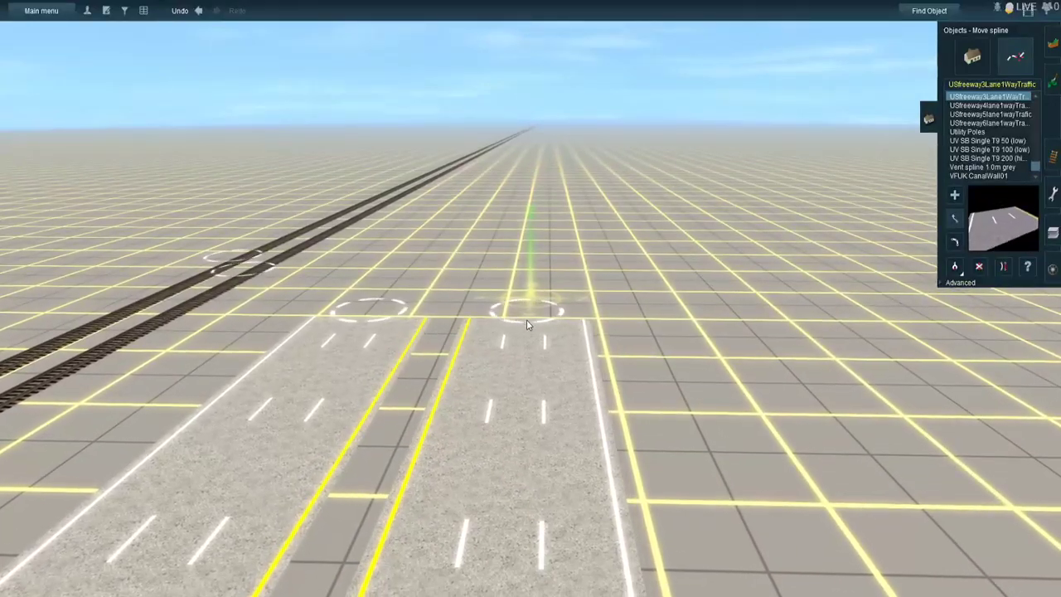
right_click(490, 267)
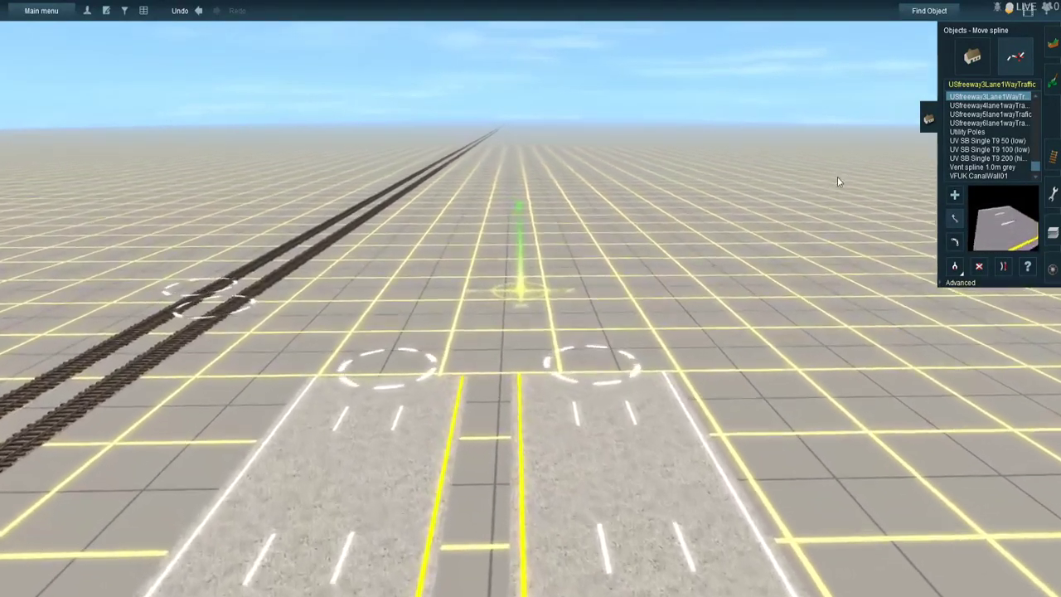
- Add another straight USfreeway3Lane1WayTraffic stretch to both carriageways, joining them to the aligned road ends
left_click(954, 195)
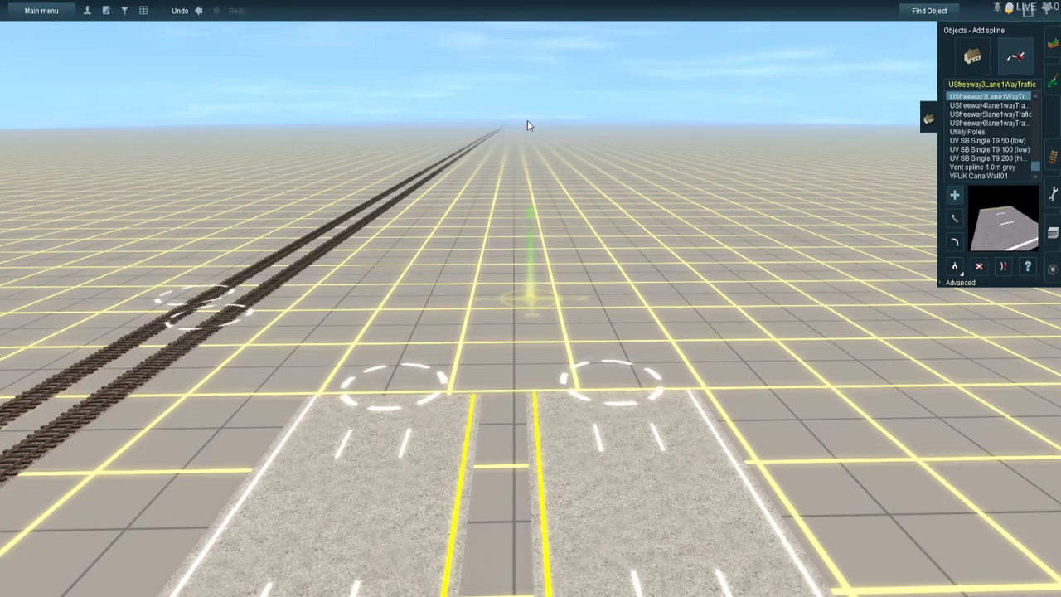
left_click(612, 391)
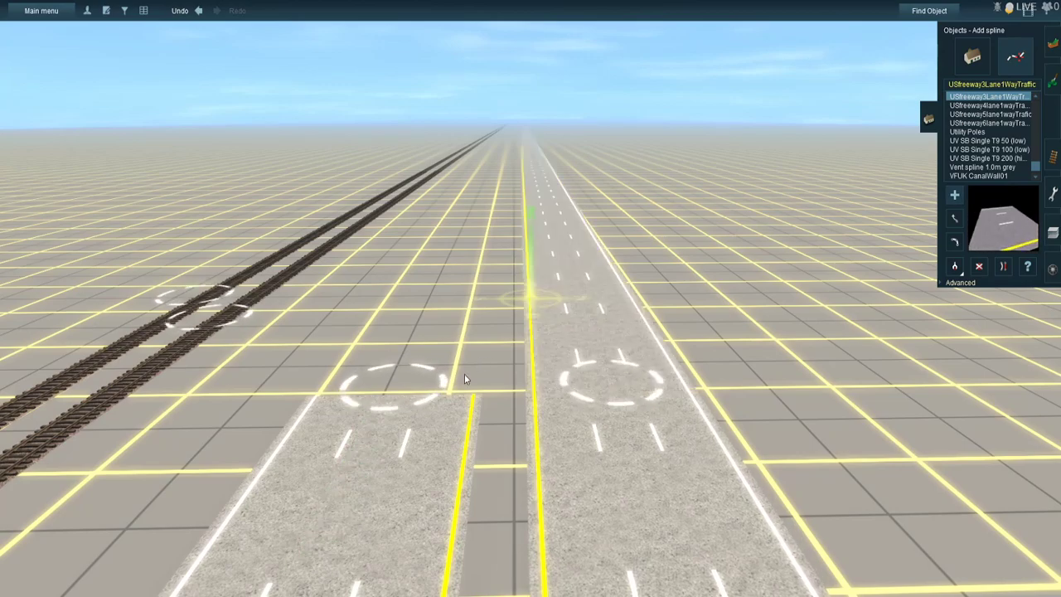
left_click(420, 398)
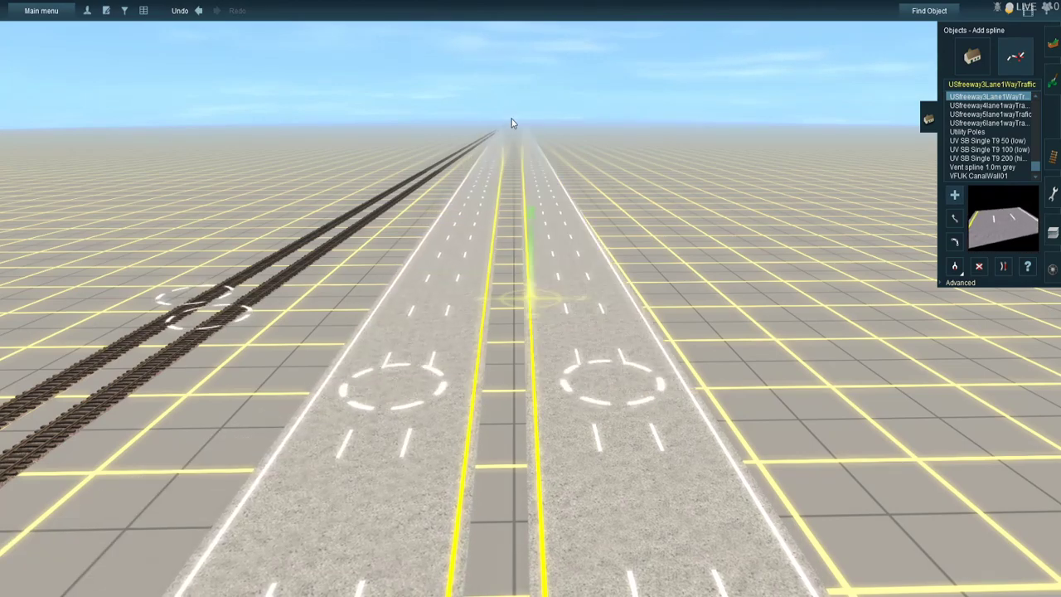
- Go to the far ends of the new road stretches and move the outer carriageway's end alongside the rail-side one
right_click_drag(512, 125, 496, 196)
left_click(533, 153)
left_click(533, 152)
left_click_drag(476, 254, 586, 311)
scroll(689, 380, "down", 5)
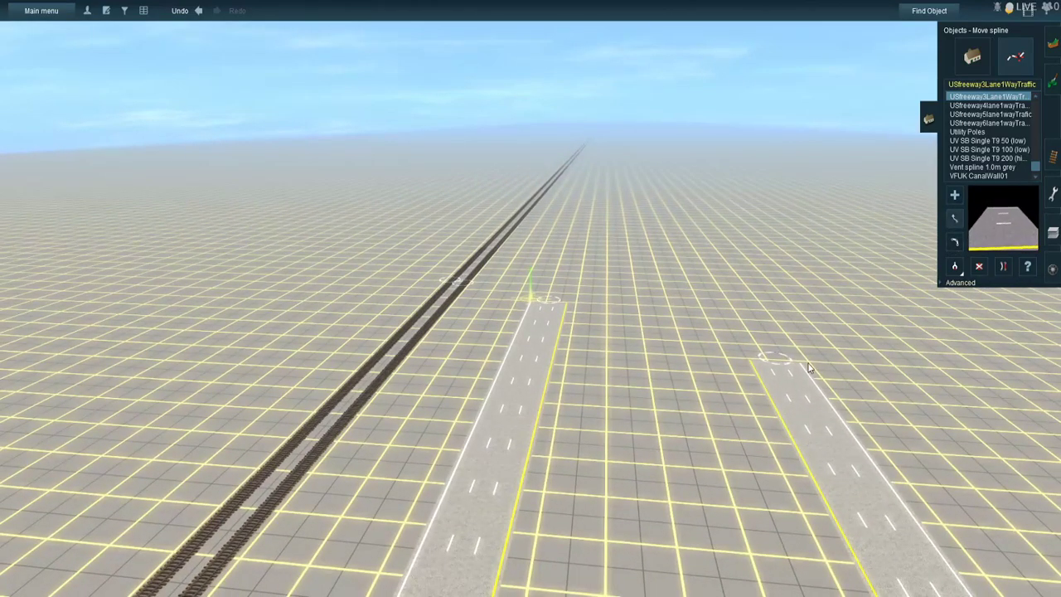
left_click_drag(772, 359, 643, 336)
left_click_drag(612, 302, 608, 301)
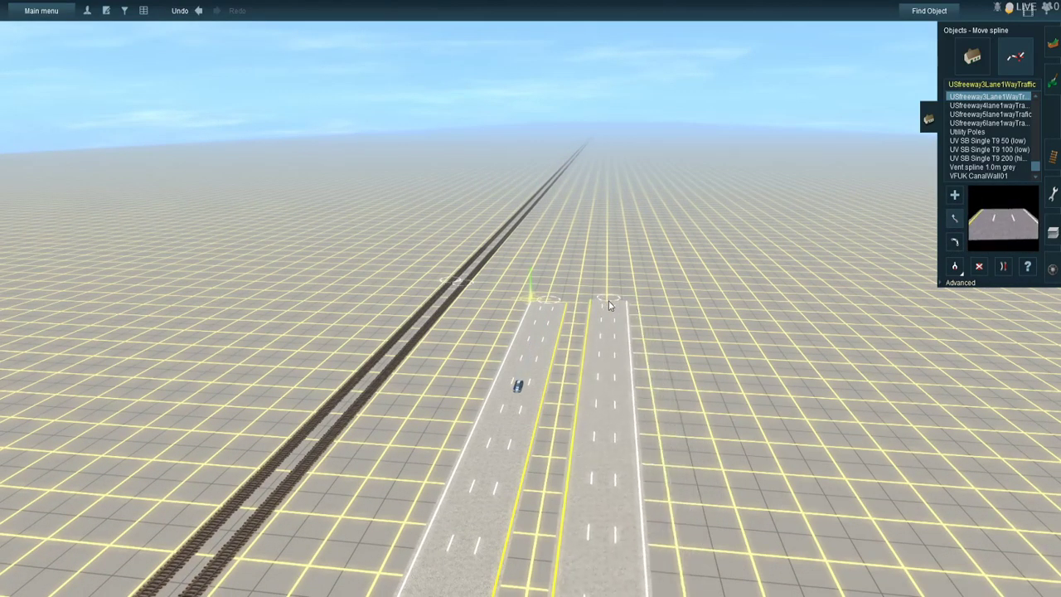
- Lay a further outer carriageway stretch from far ahead back to the open road end and join the two ends
right_click(619, 300)
right_click(533, 297)
scroll(531, 297, "up", 4)
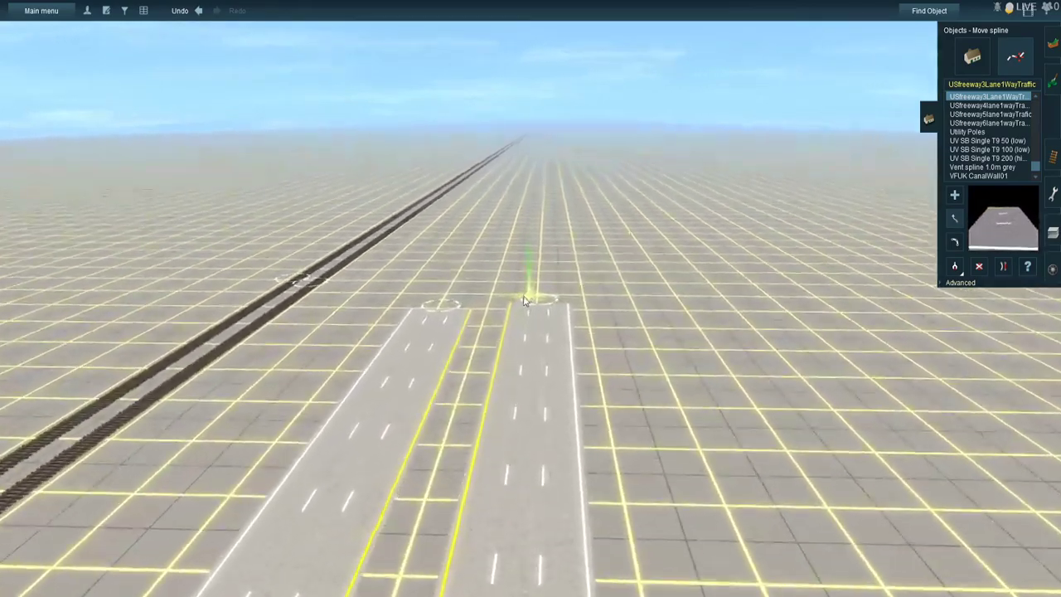
right_click(523, 296)
key("Left")
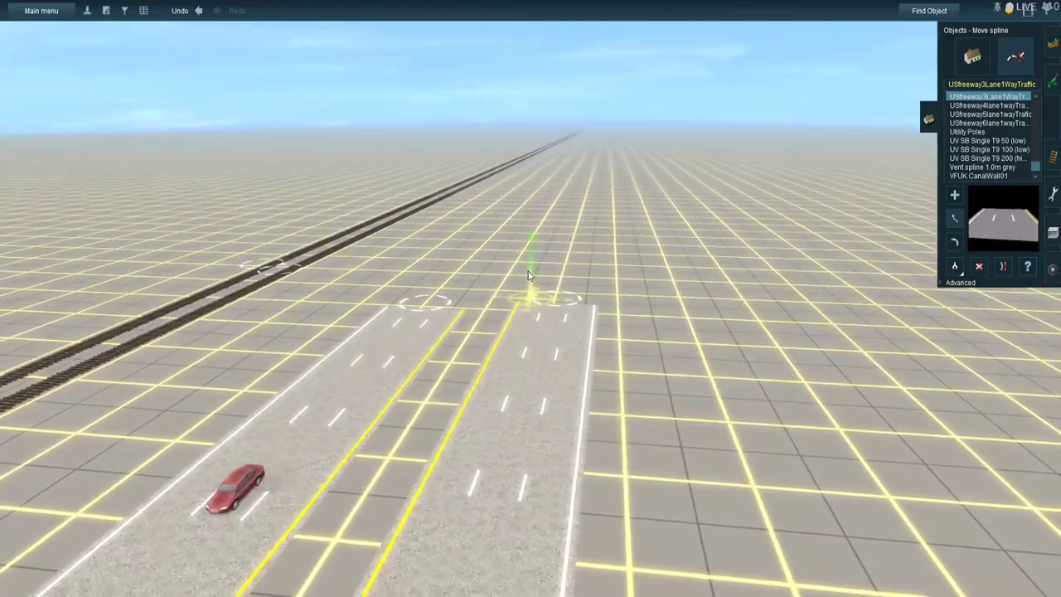
key("Left")
right_click(523, 272)
key("Left")
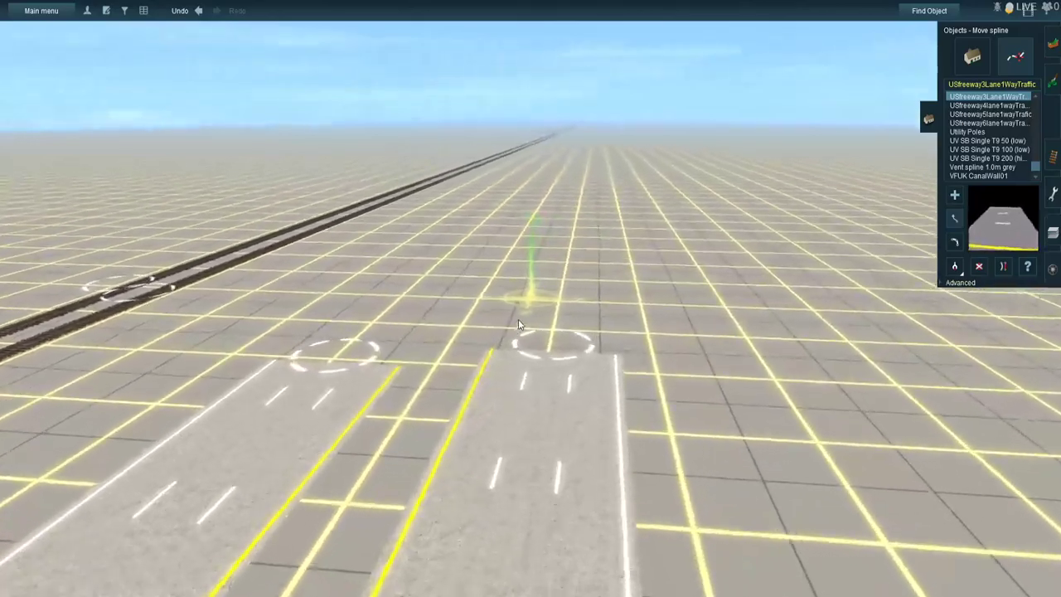
scroll(518, 316, "up", 3)
key("Right")
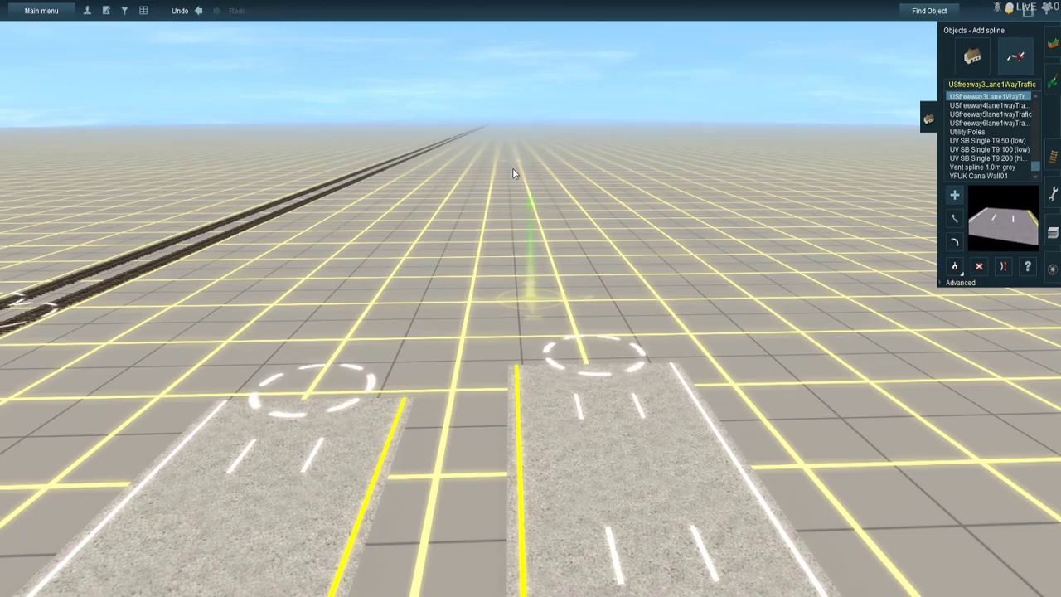
left_click(541, 358)
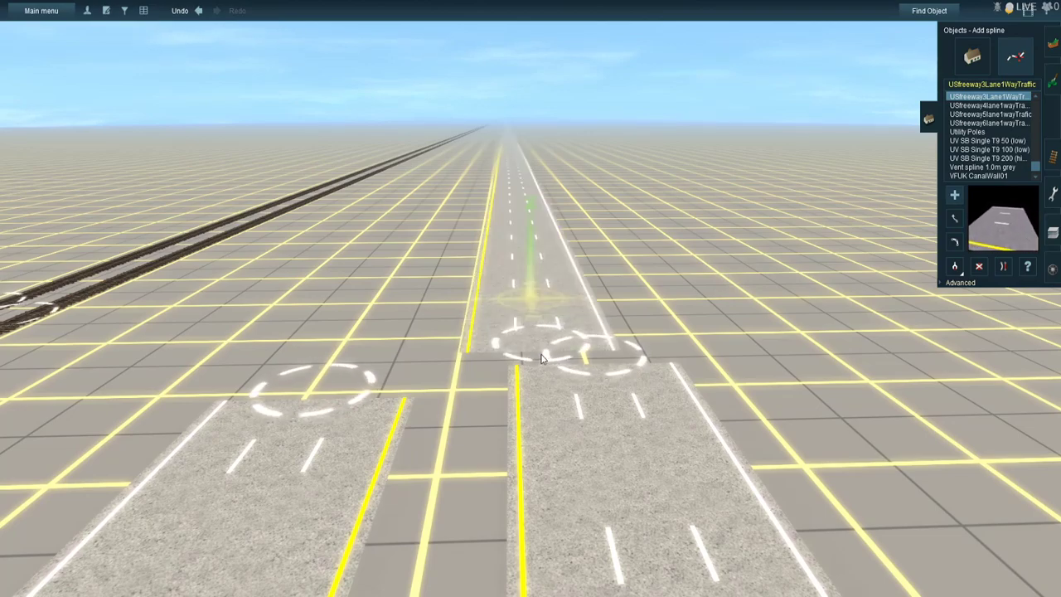
left_click_drag(636, 370, 531, 354)
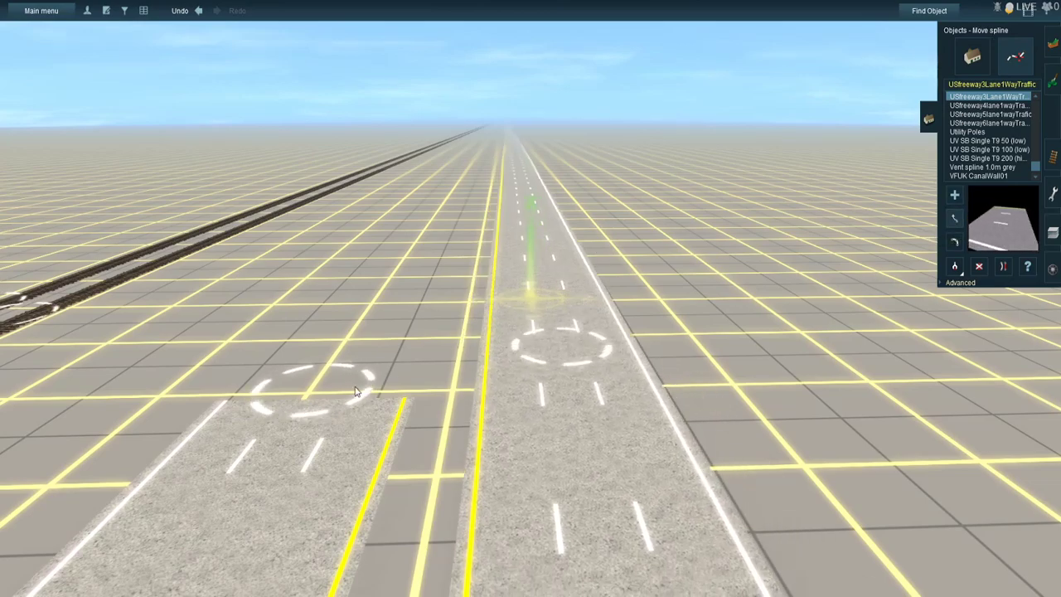
- Shift the rail-side carriageway's open end closer to the outer carriageway and extend it with a new straight stretch
left_click_drag(358, 390, 396, 379)
key("a")
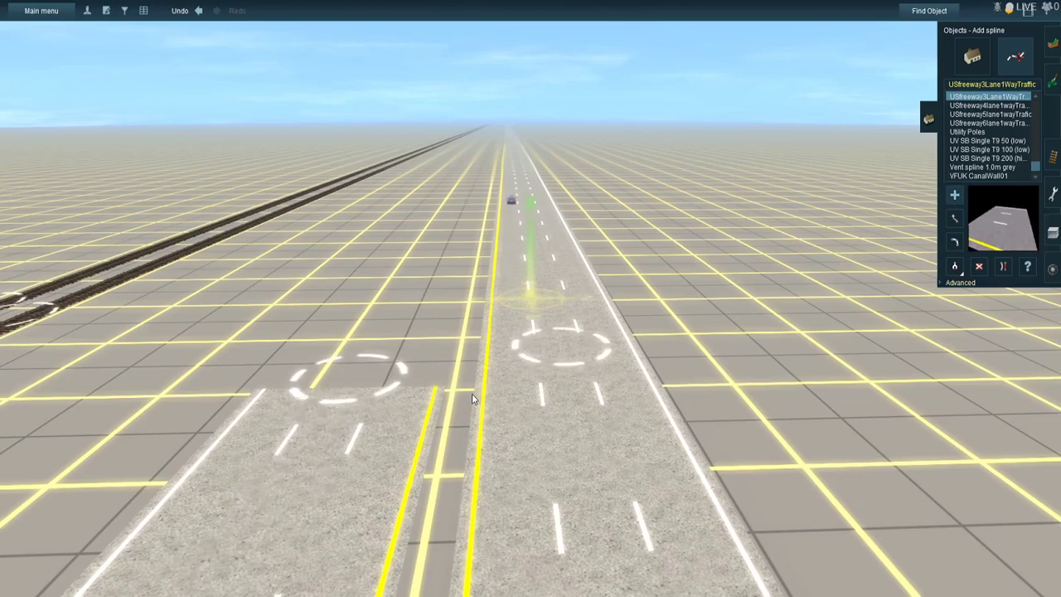
mouse_move(354, 395)
left_mouse_down()
mouse_move(384, 335)
mouse_move(462, 254)
mouse_move(501, 126)
mouse_move(542, 130)
mouse_move(527, 122)
mouse_move(534, 135)
mouse_move(495, 254)
mouse_move(513, 238)
left_mouse_up()
- Follow the newest road stretches to their far ends and line up the outer carriageway's end with its neighbour
key("Up")
right_click(512, 238)
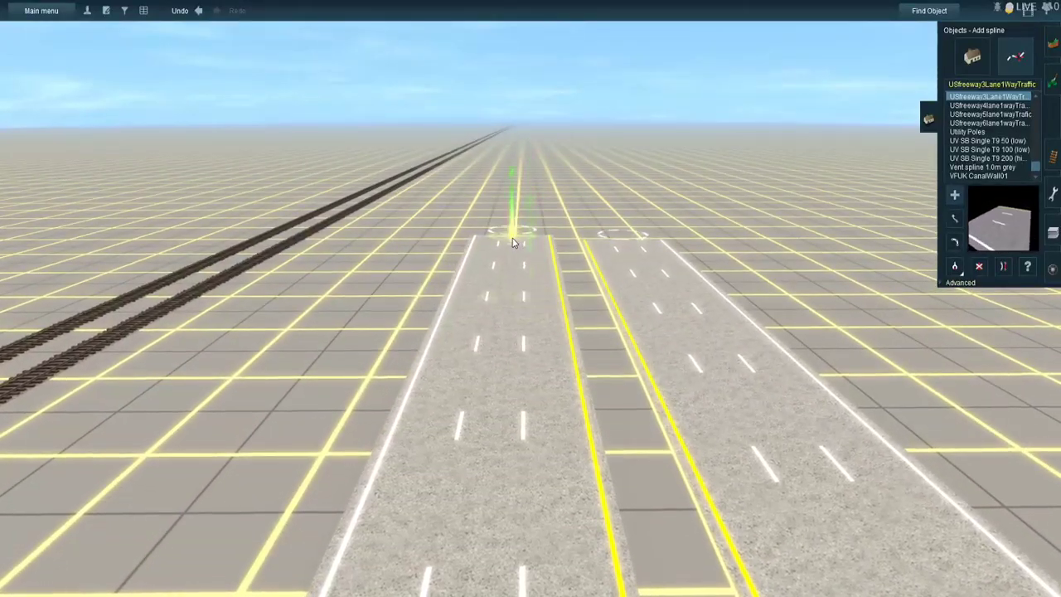
left_click(957, 219)
mouse_move(740, 327)
left_mouse_down()
mouse_move(725, 318)
mouse_move(719, 335)
left_mouse_up()
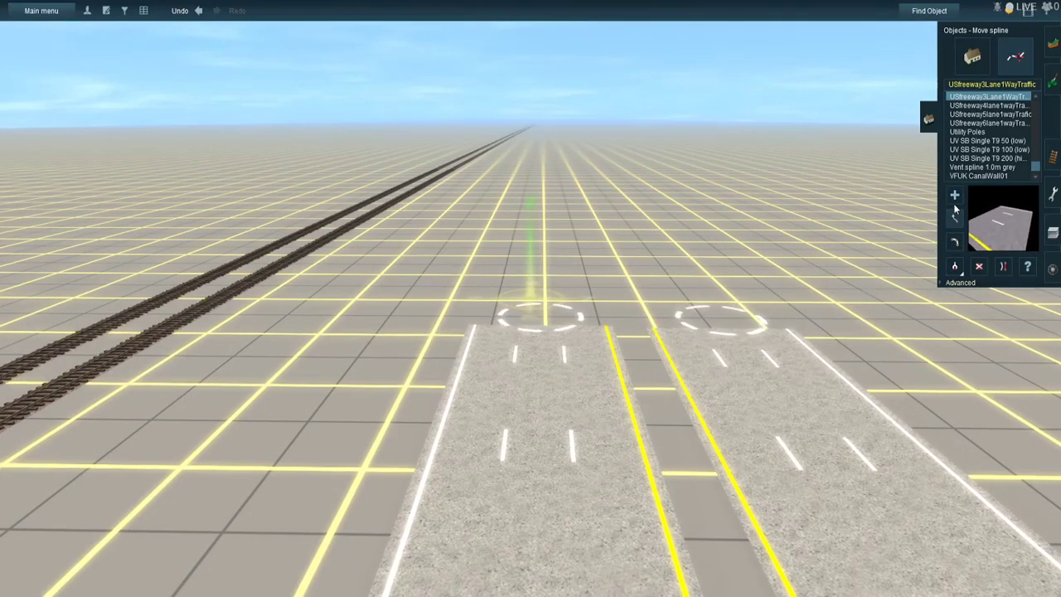
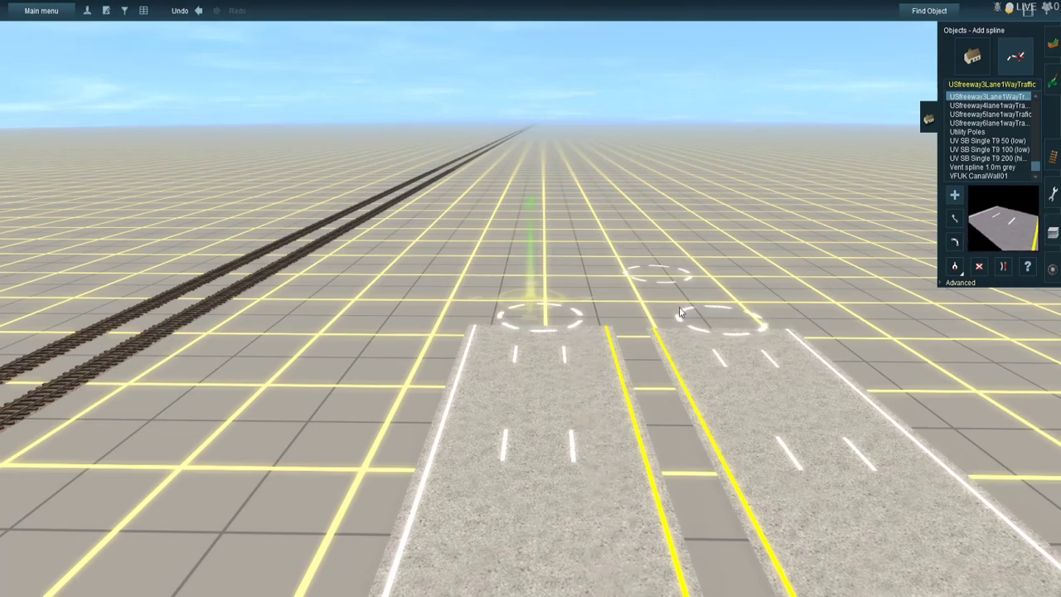
- Undo the misplaced outer stretch, lay it again from far ahead to its open road end, and extend the rail-side carriageway alongside
left_click(696, 330)
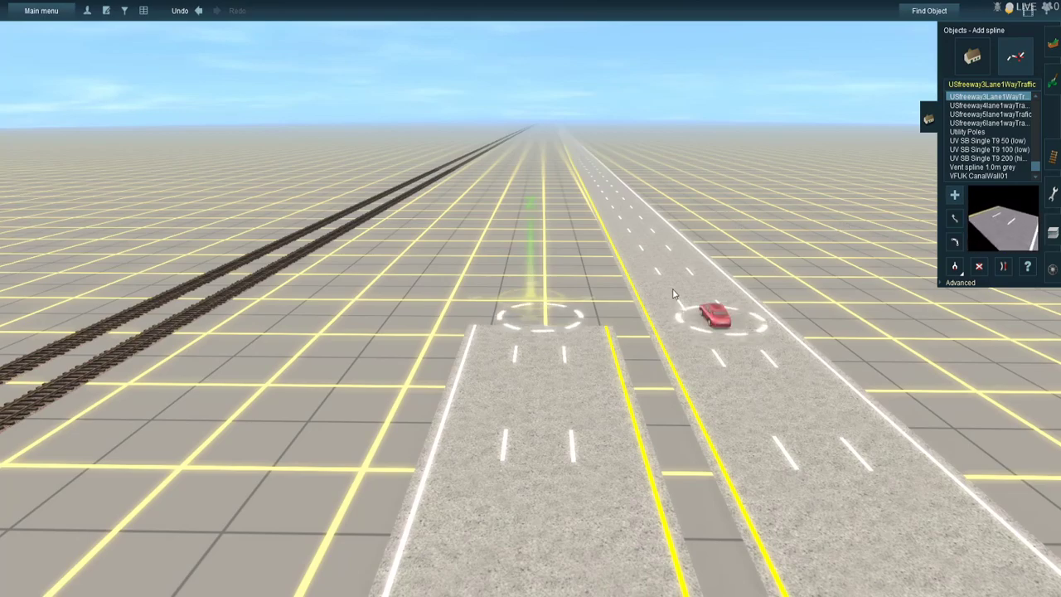
key("ctrl+z")
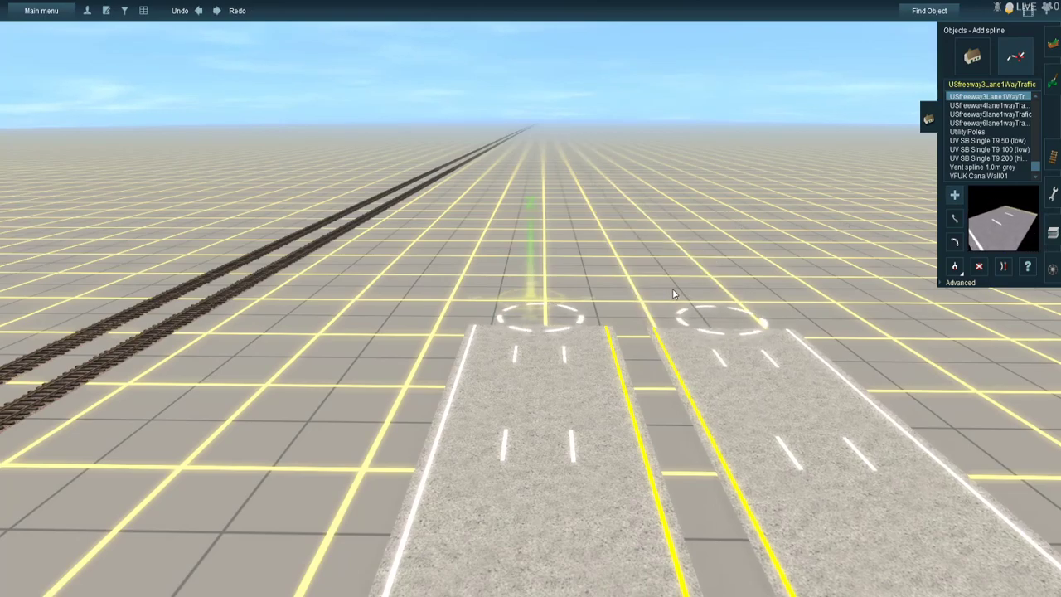
key("Left")
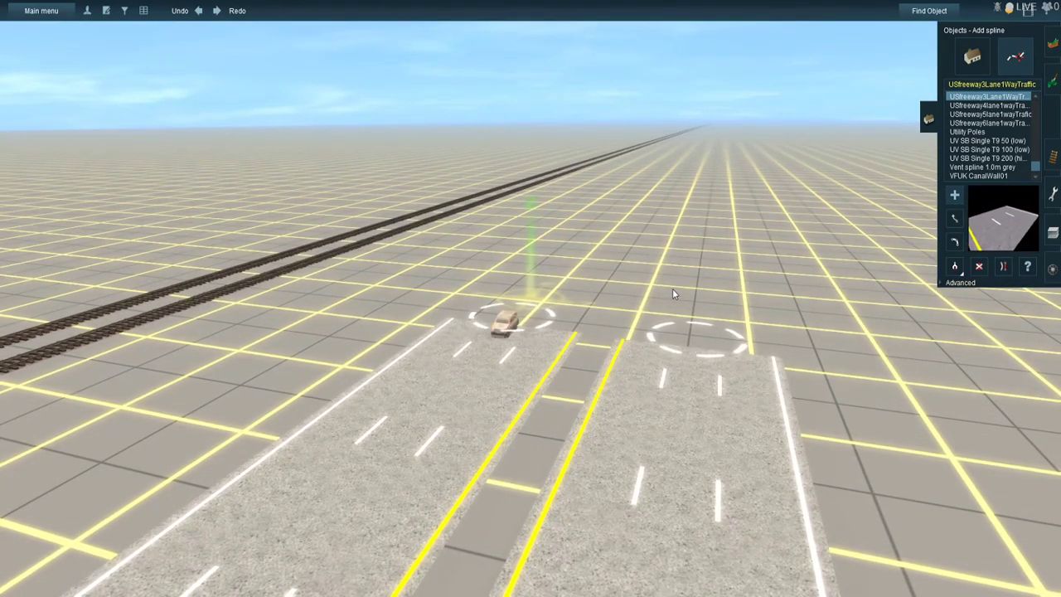
key("Right")
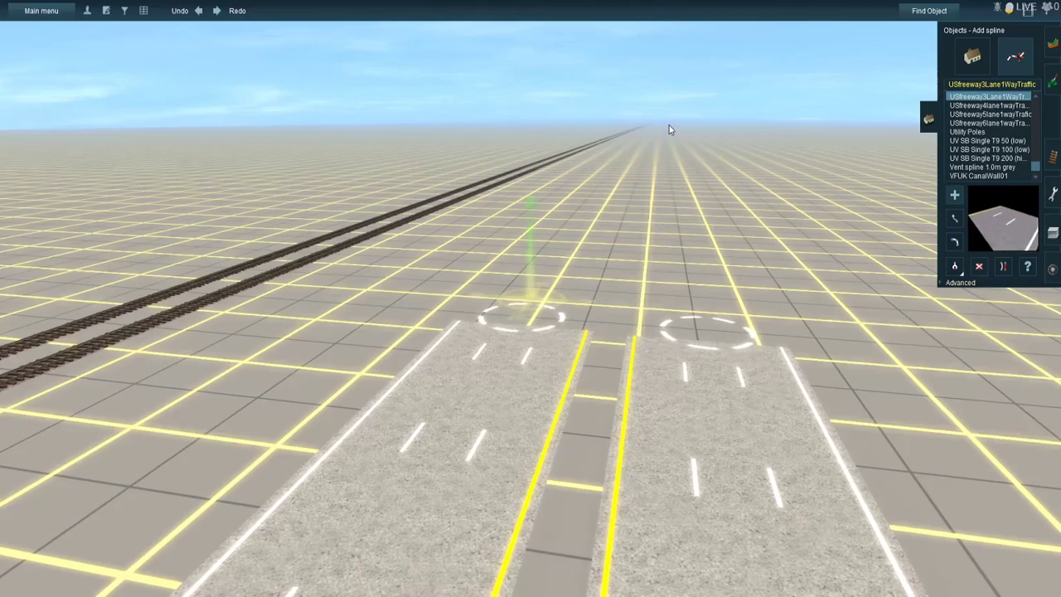
left_click(664, 127)
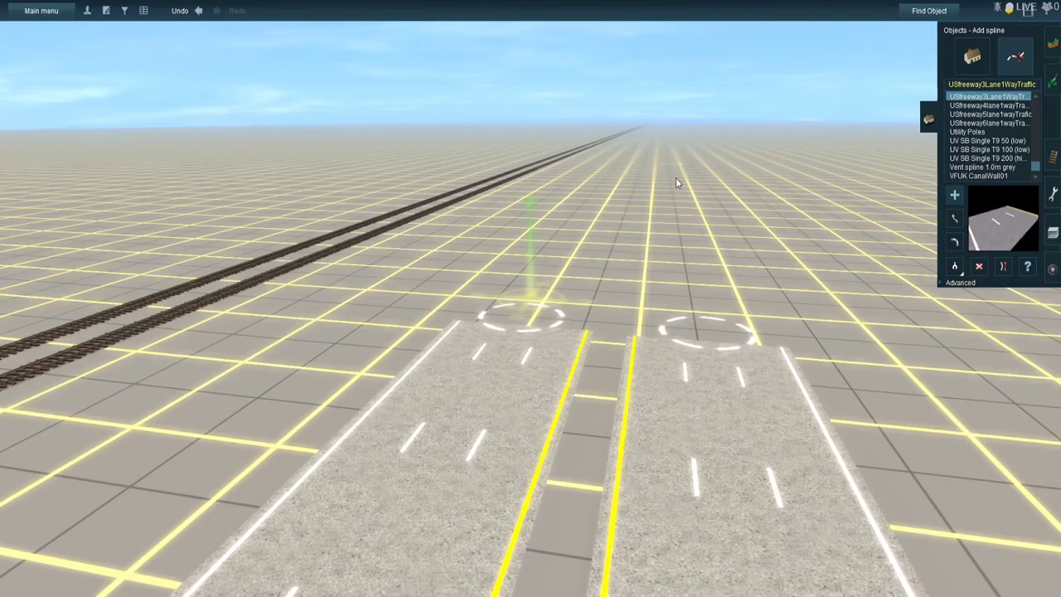
left_click(698, 332)
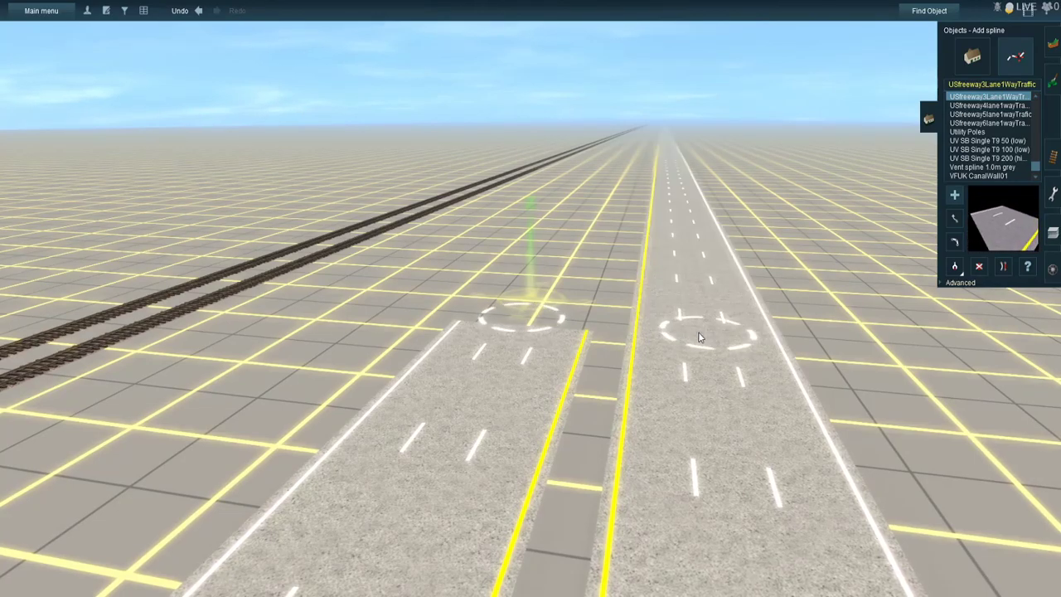
left_click_drag(562, 293, 621, 170)
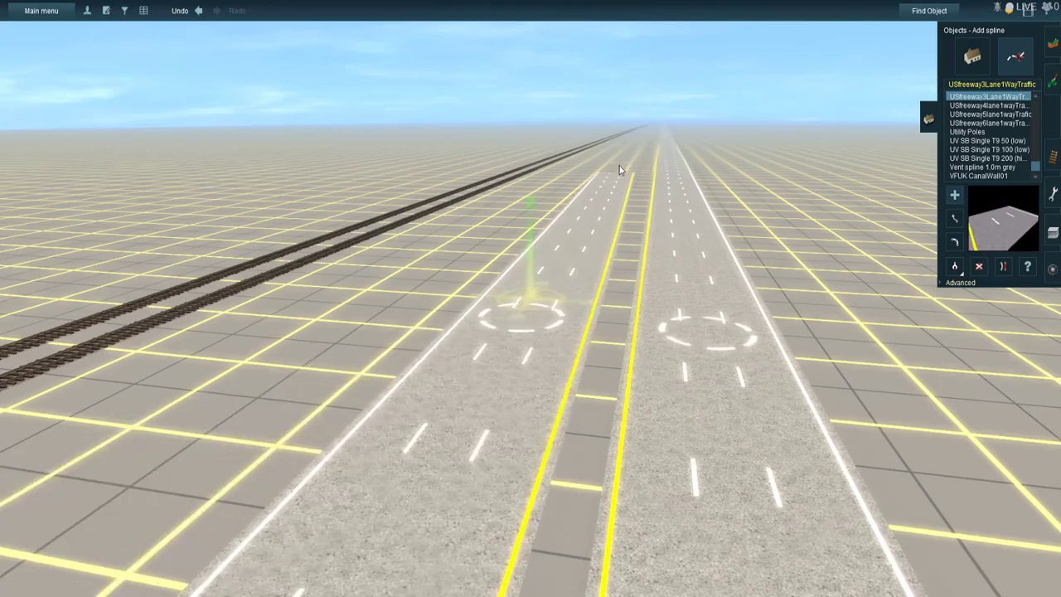
- Follow both carriageways to their far ends and shift the two ends away from the parallel tracks, keeping them side by side
right_click(621, 171)
left_click_drag(539, 256, 524, 146)
right_click(526, 147)
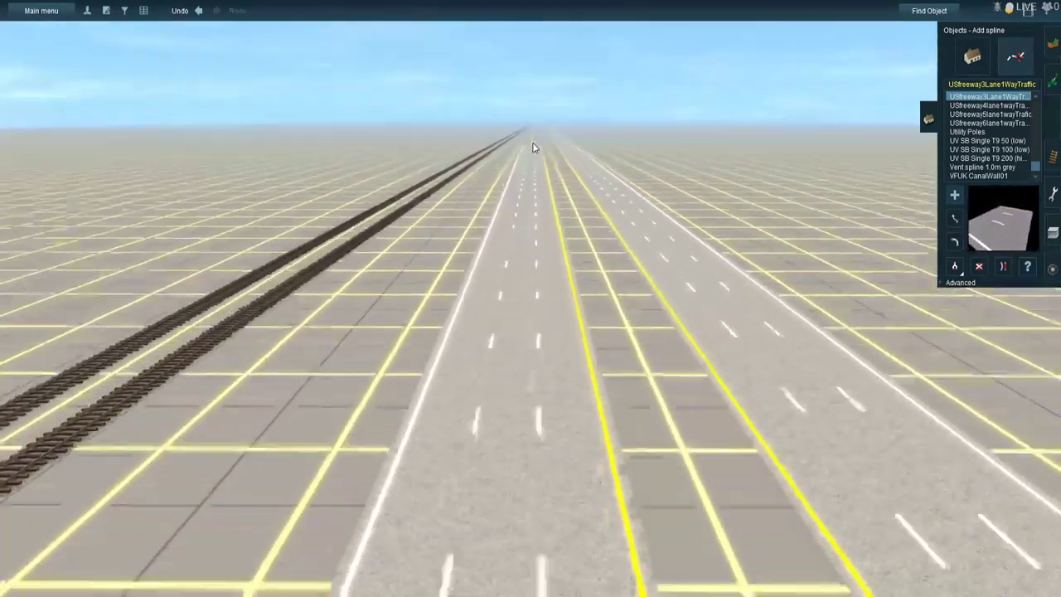
right_click(538, 145)
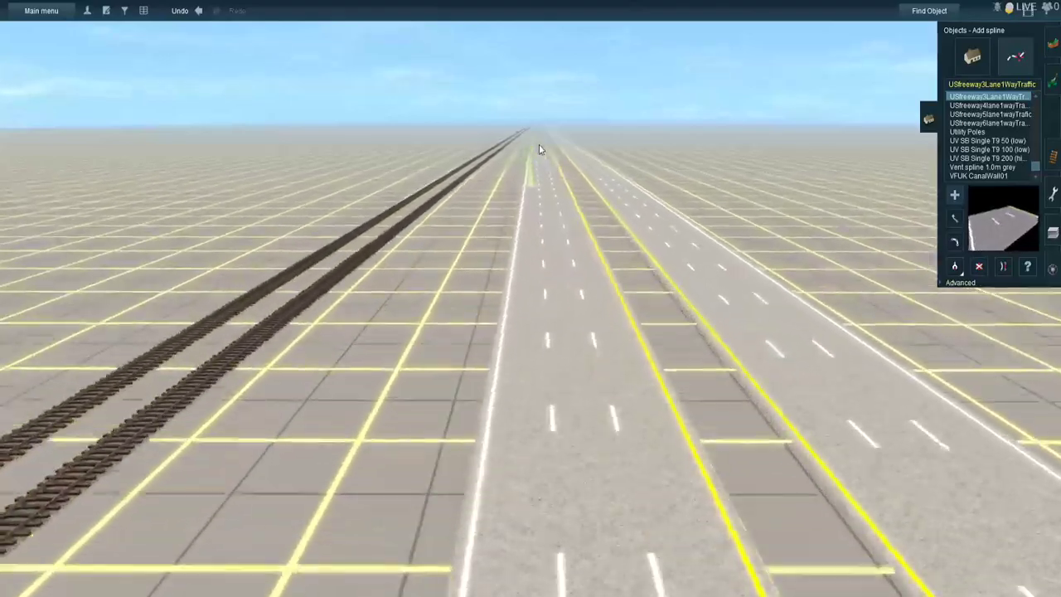
right_click(538, 145)
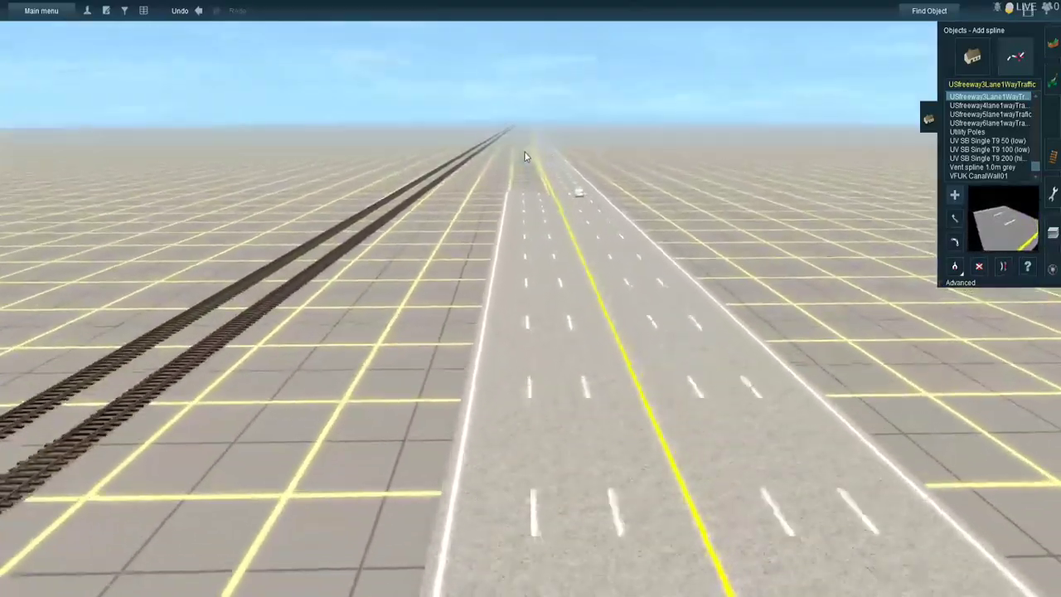
right_click(533, 153)
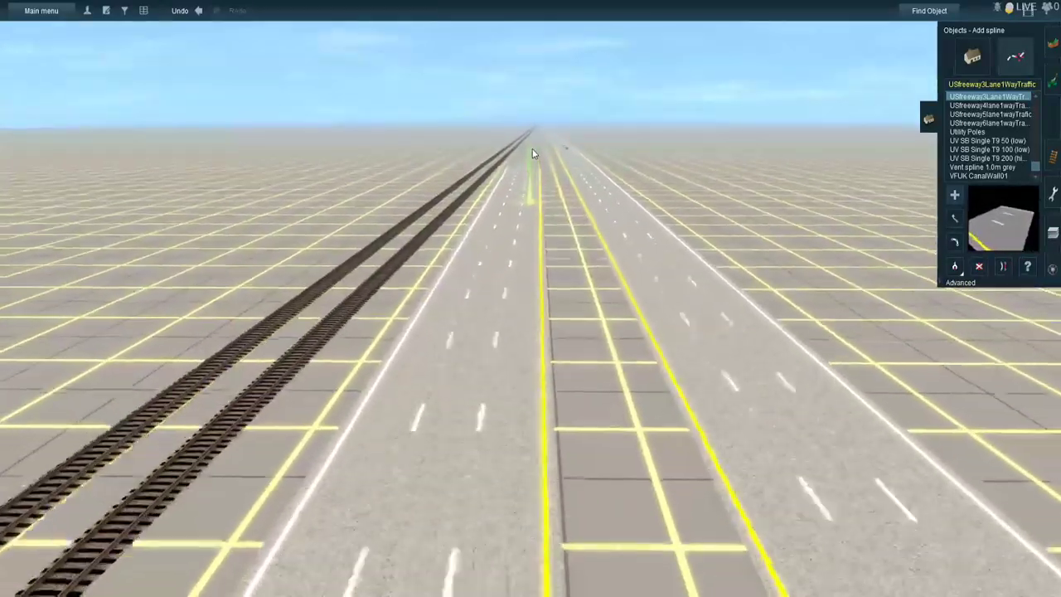
right_click(533, 153)
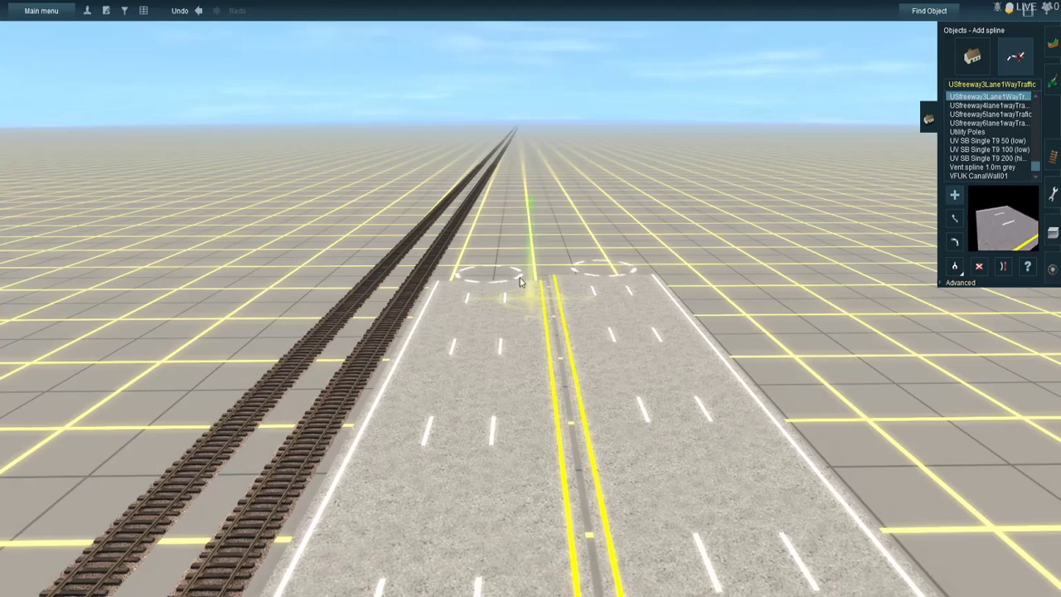
left_click_drag(609, 269, 675, 272)
left_click_drag(546, 271, 557, 272)
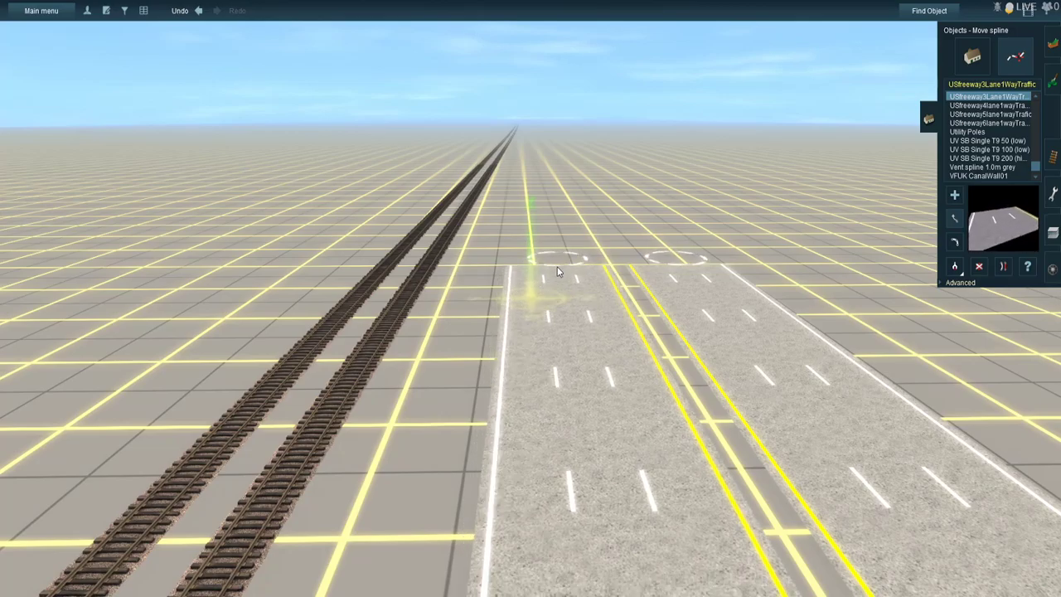
- Extend both carriageways from their shifted ends with new straight USfreeway3Lane1WayTraffic stretches
right_click(563, 261)
left_click(953, 197)
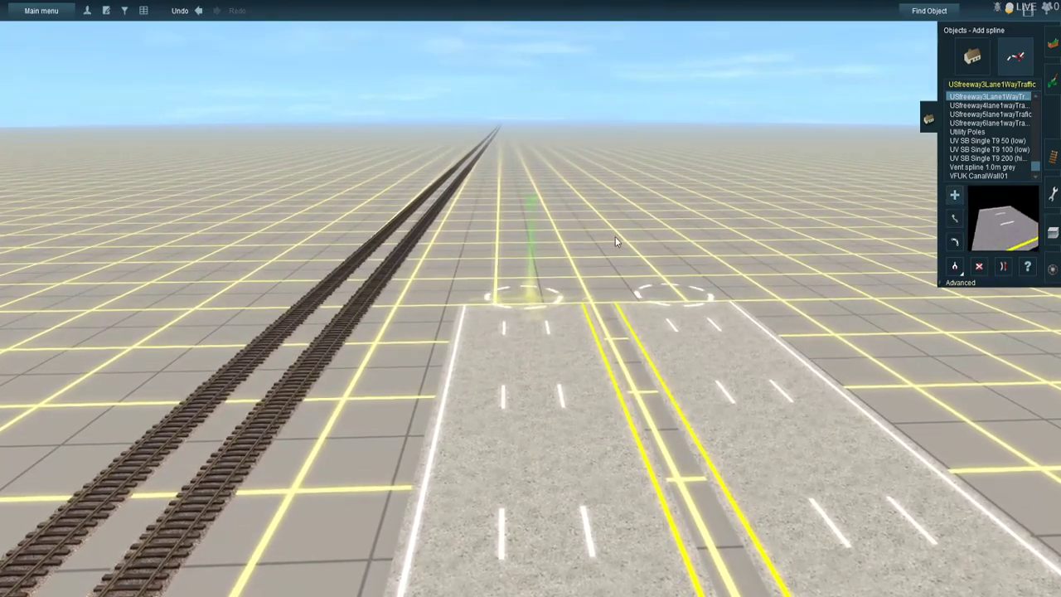
key("Left")
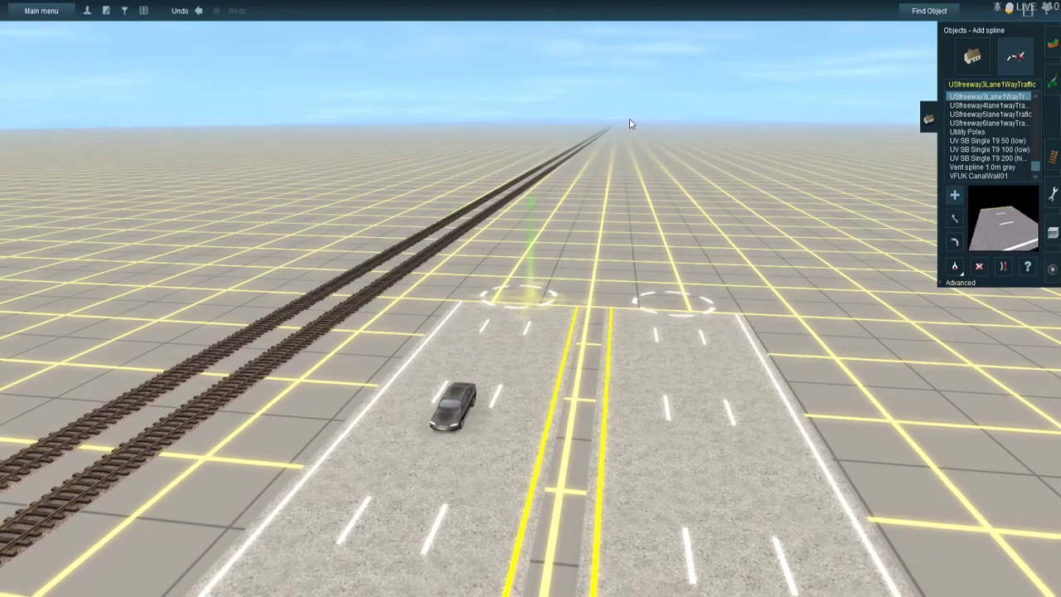
left_click(674, 318)
left_click_drag(543, 302, 622, 137)
mouse_move(621, 137)
right_mouse_down()
mouse_move(524, 120)
mouse_move(530, 144)
mouse_move(536, 124)
right_mouse_up()
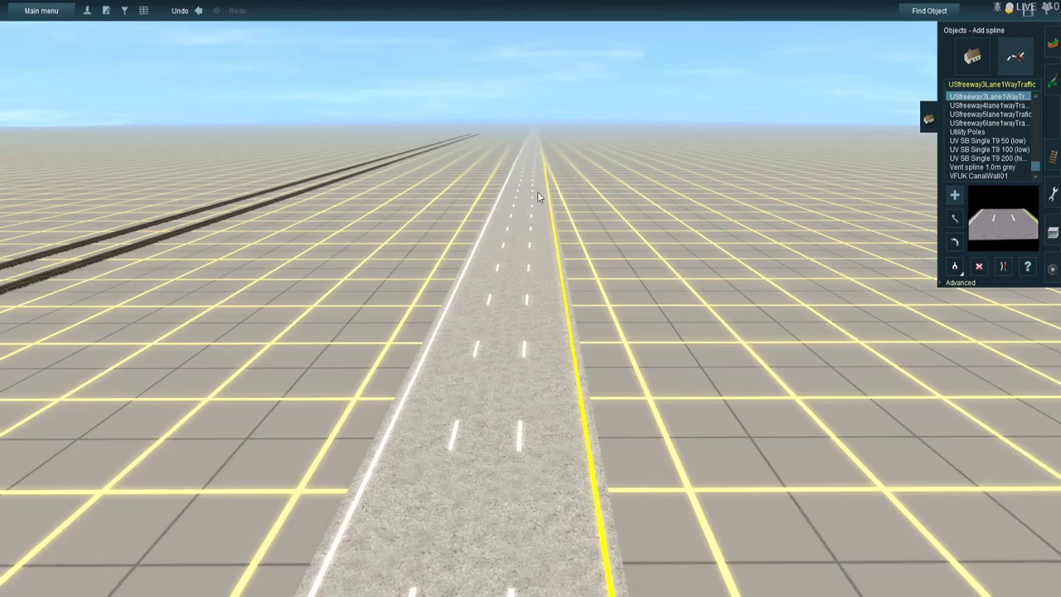
- Continue the outer carriageway from its open end toward the horizon, parallel to the rail-side carriageway
right_click_drag(552, 190, 526, 200)
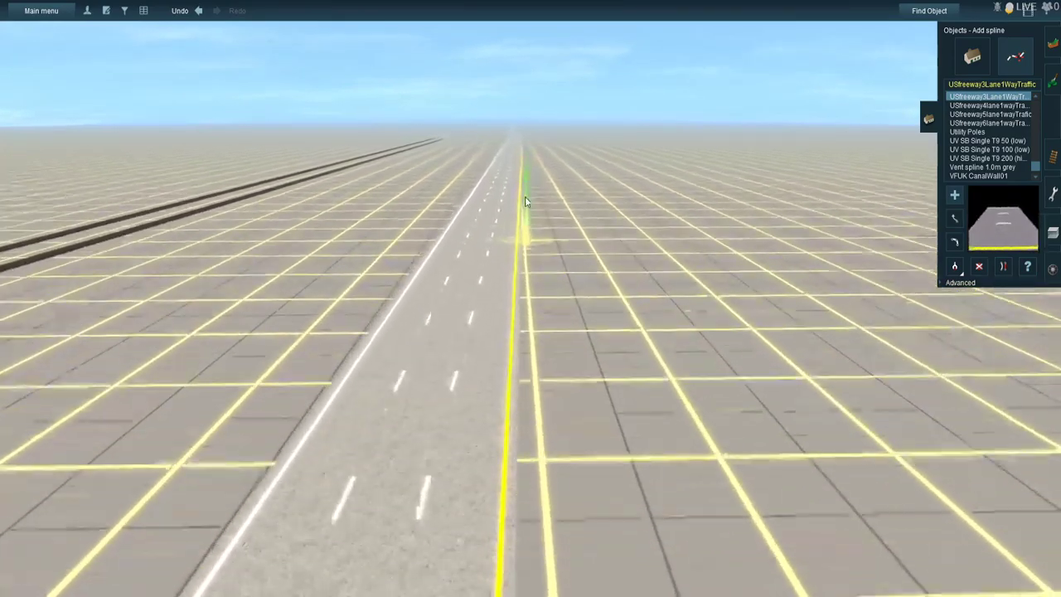
right_click_drag(573, 313, 564, 352)
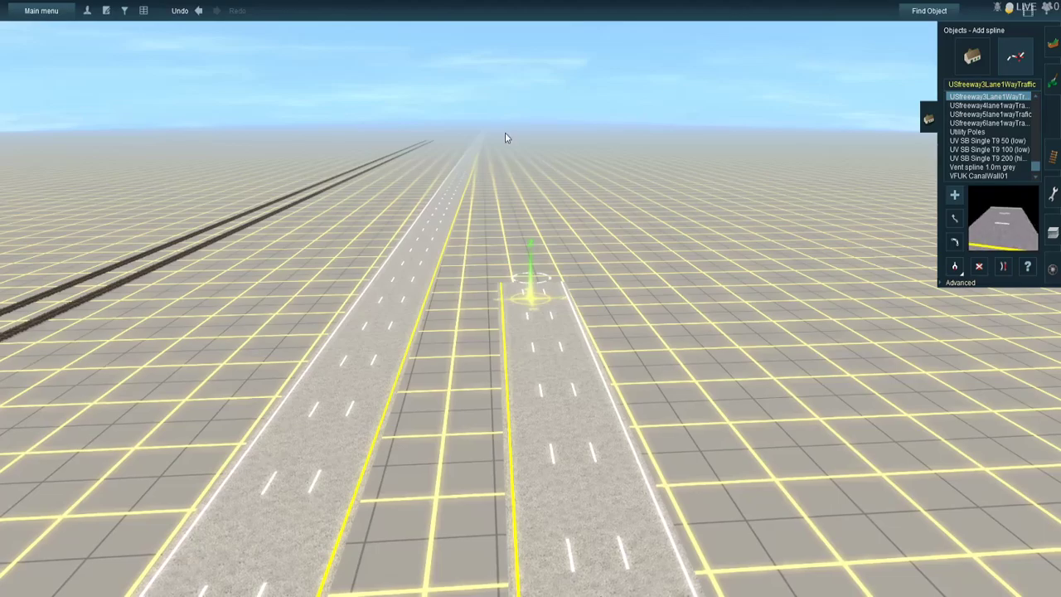
mouse_move(529, 243)
right_mouse_down()
mouse_move(513, 153)
mouse_move(527, 167)
mouse_move(534, 210)
right_mouse_up()
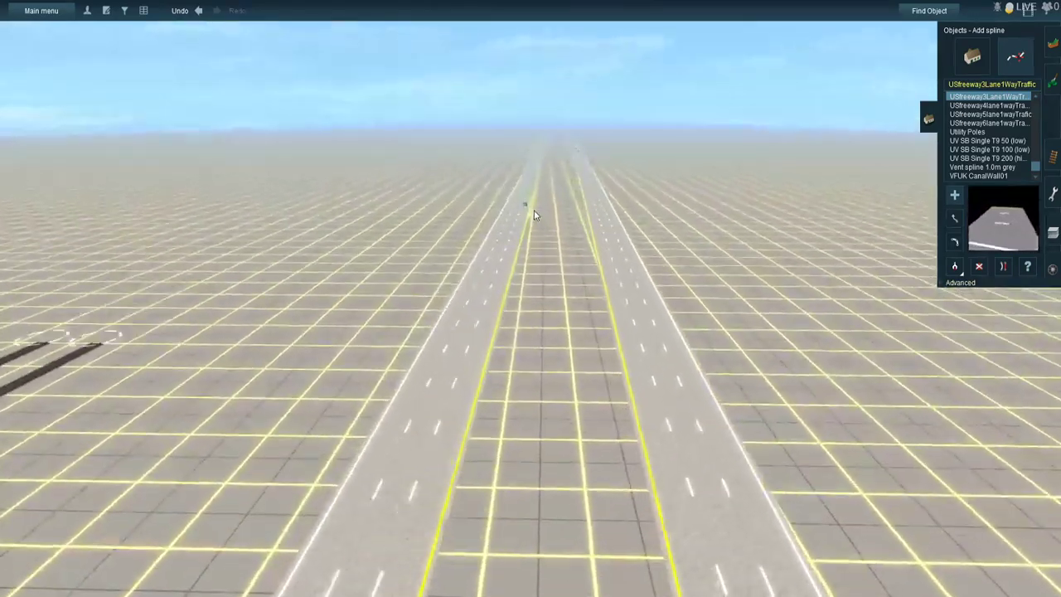
- Extend both parallel tracks straight ahead from their open ends beside the new highway, using the ST 100# Jointed Rail Track
key("Left")
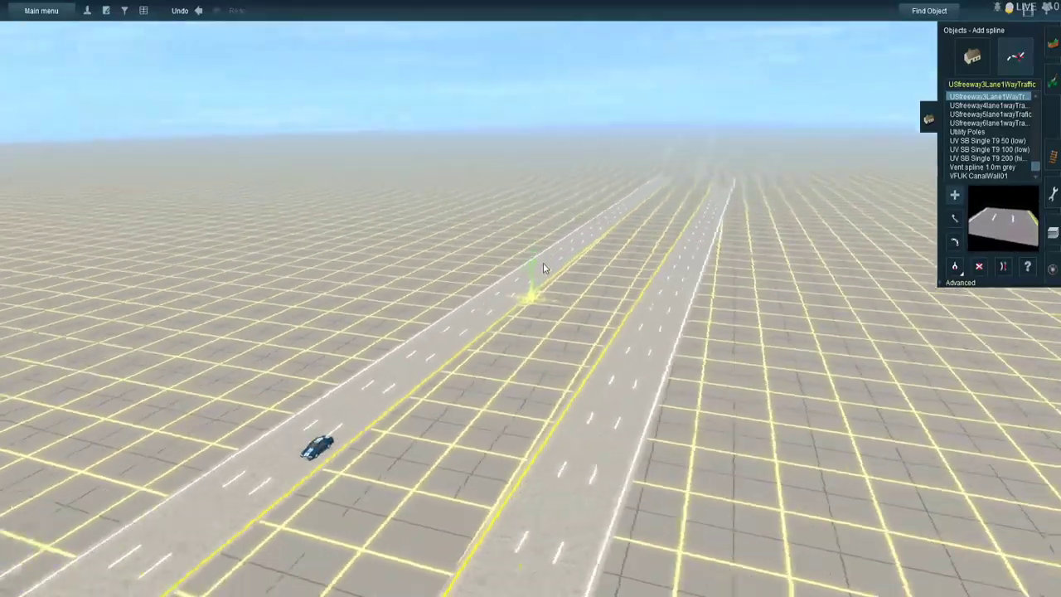
key("Left")
right_click(484, 230)
key("Right")
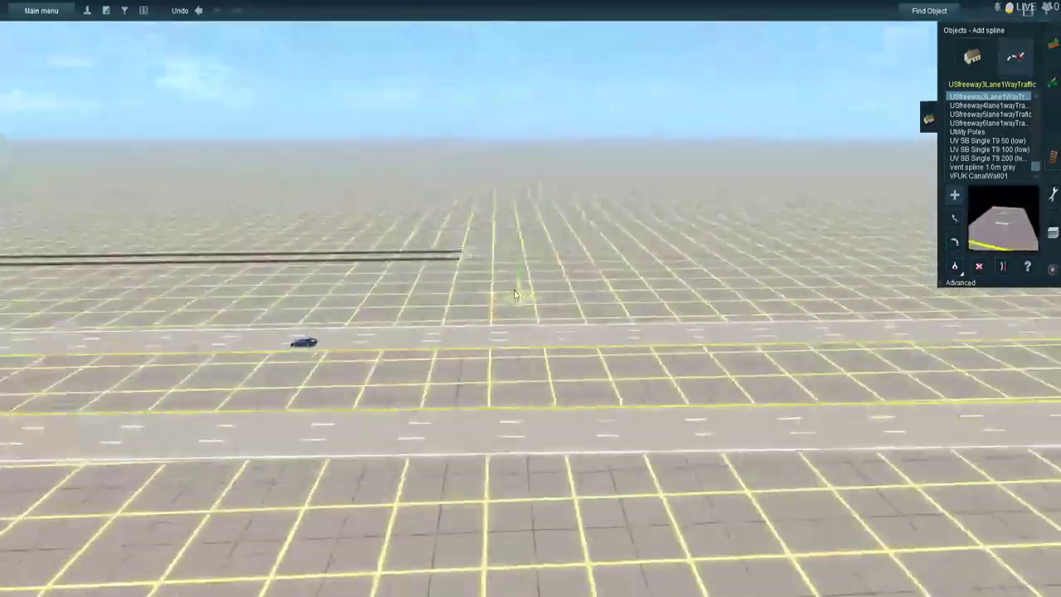
key("Right")
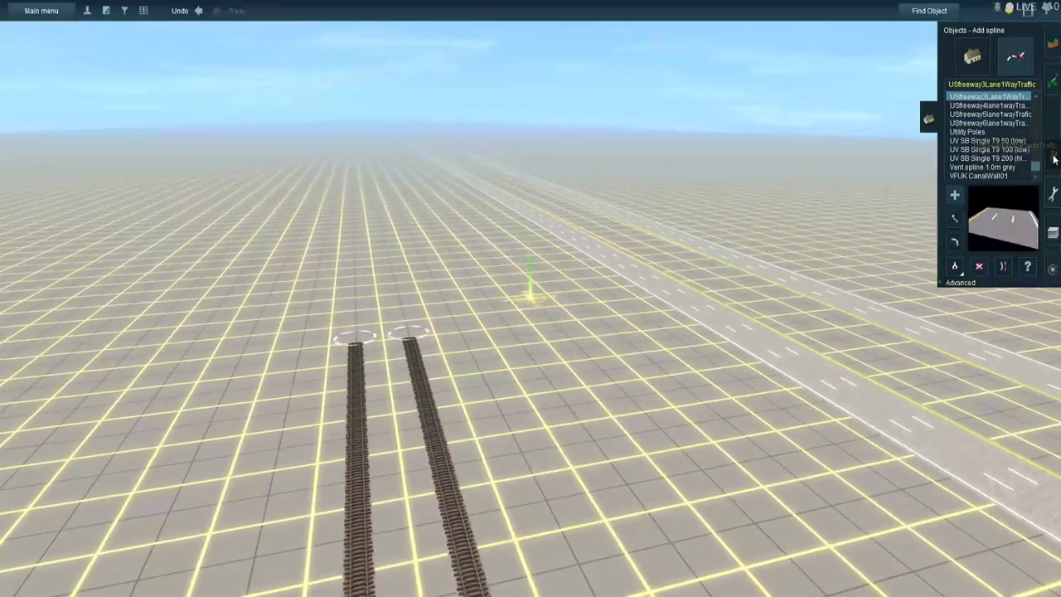
left_click(1053, 158)
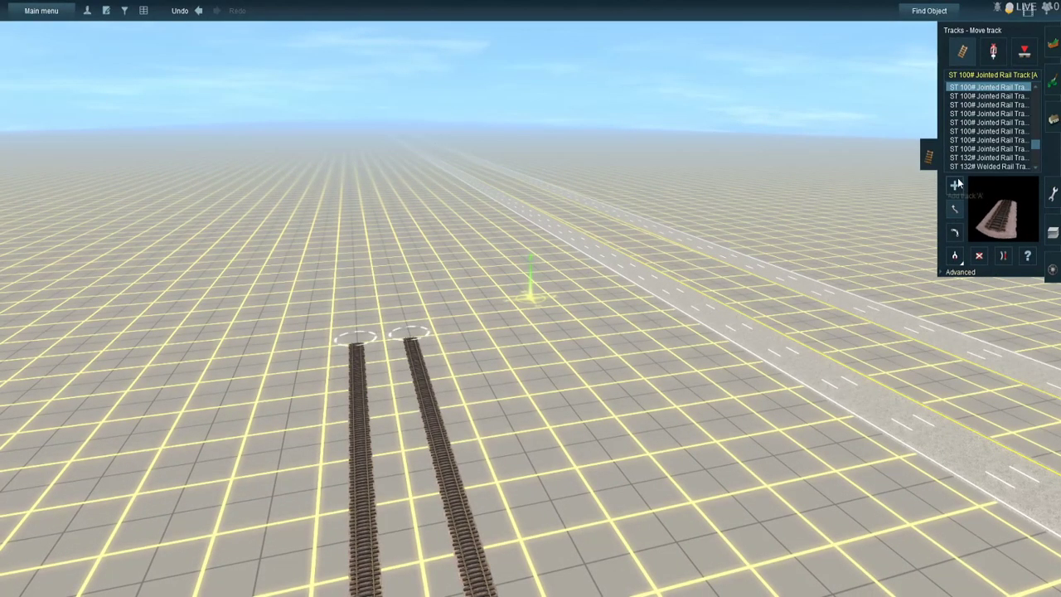
left_click(409, 334)
left_click(369, 144)
right_click_drag(369, 143, 527, 234)
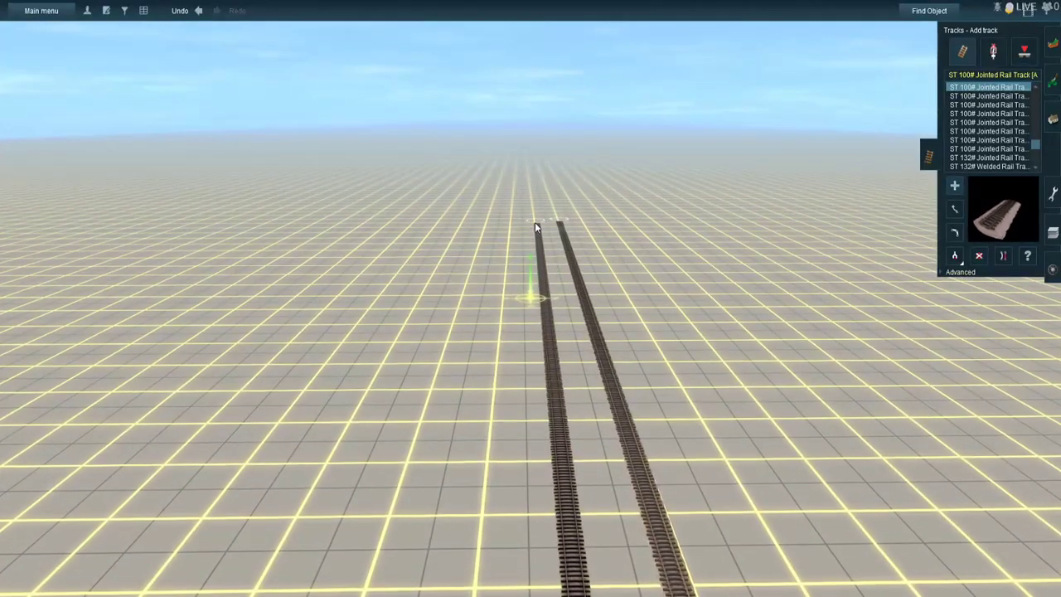
right_click(535, 222)
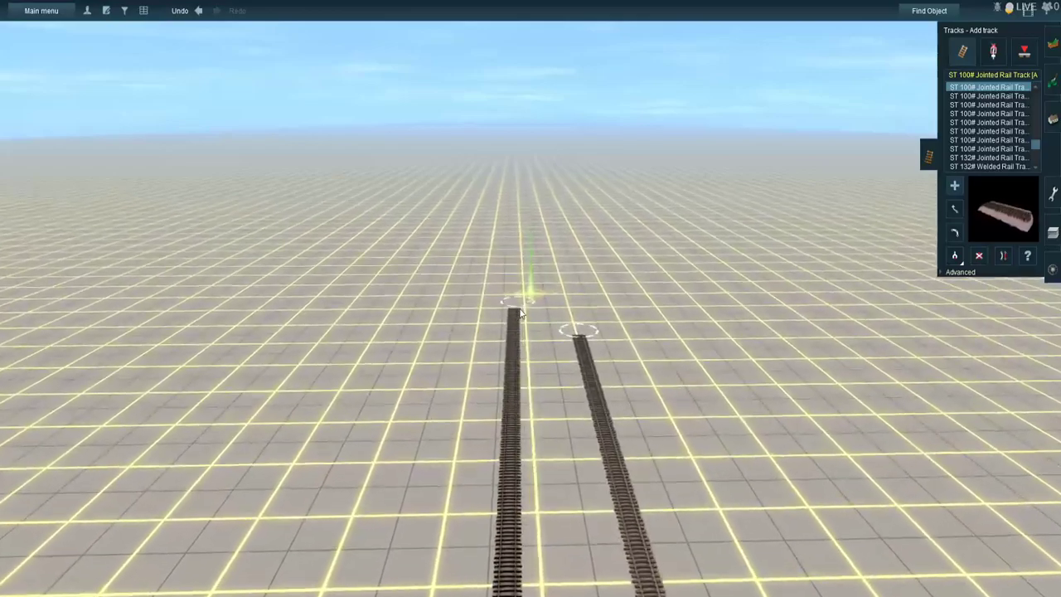
left_click(526, 313)
right_click(729, 416)
mouse_move(730, 416)
right_mouse_down()
mouse_move(808, 339)
mouse_move(782, 252)
mouse_move(574, 163)
mouse_move(445, 279)
mouse_move(412, 293)
right_mouse_up()
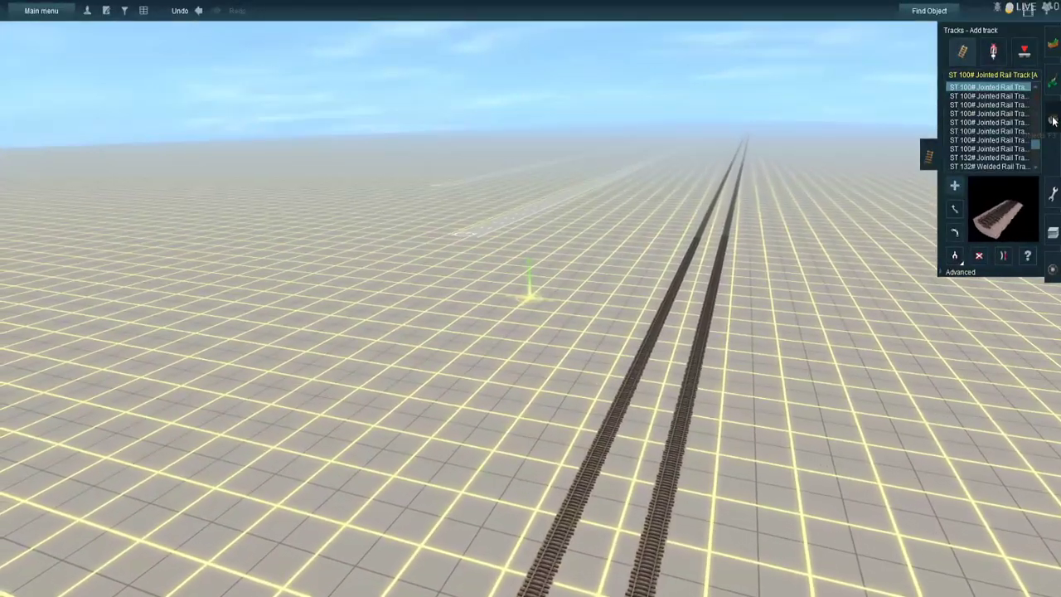
- Move the outer carriageway's open end to run beside the rail-side carriageway near the extended tracks
left_click(1052, 121)
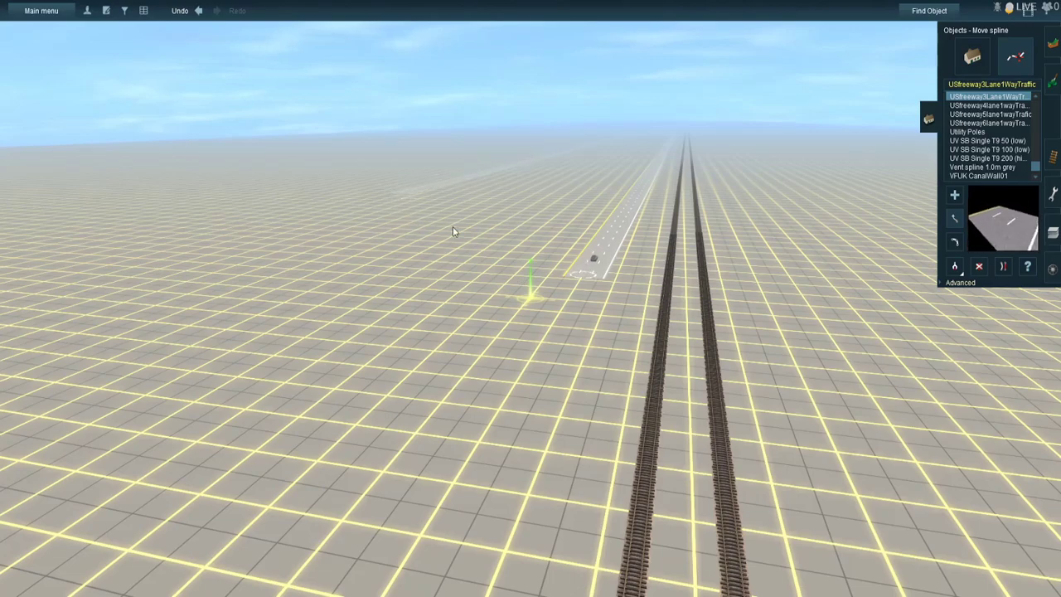
left_click(519, 280)
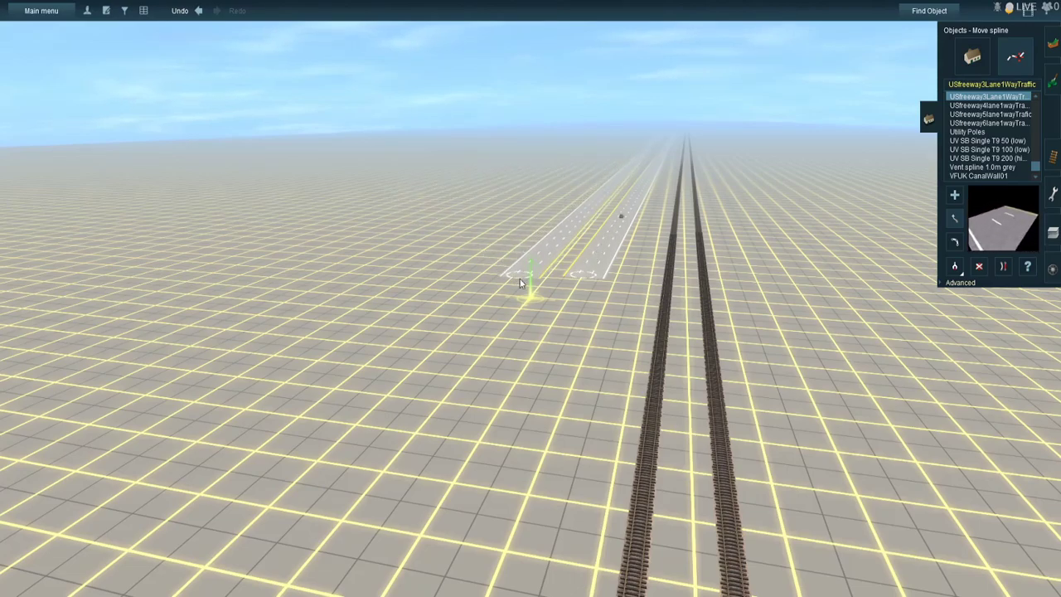
left_click_drag(520, 279, 386, 339)
right_click_drag(386, 340, 379, 321)
scroll(379, 321, "down", 5)
key("Up")
key("Left")
right_click(474, 186)
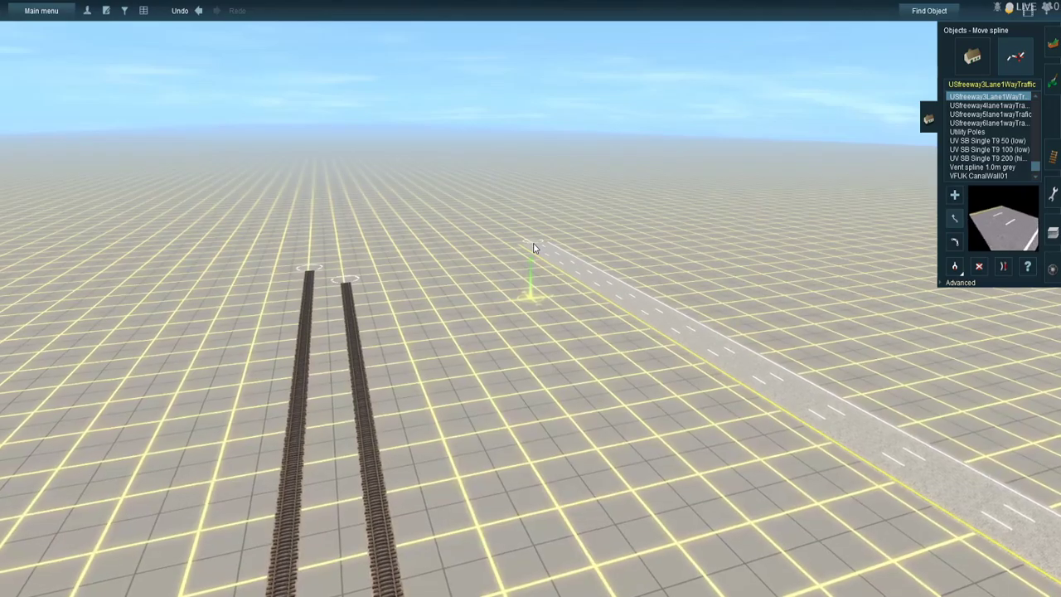
- Bring the open ends of the two carriageways close together and level with each other beside the track ends
key("Left")
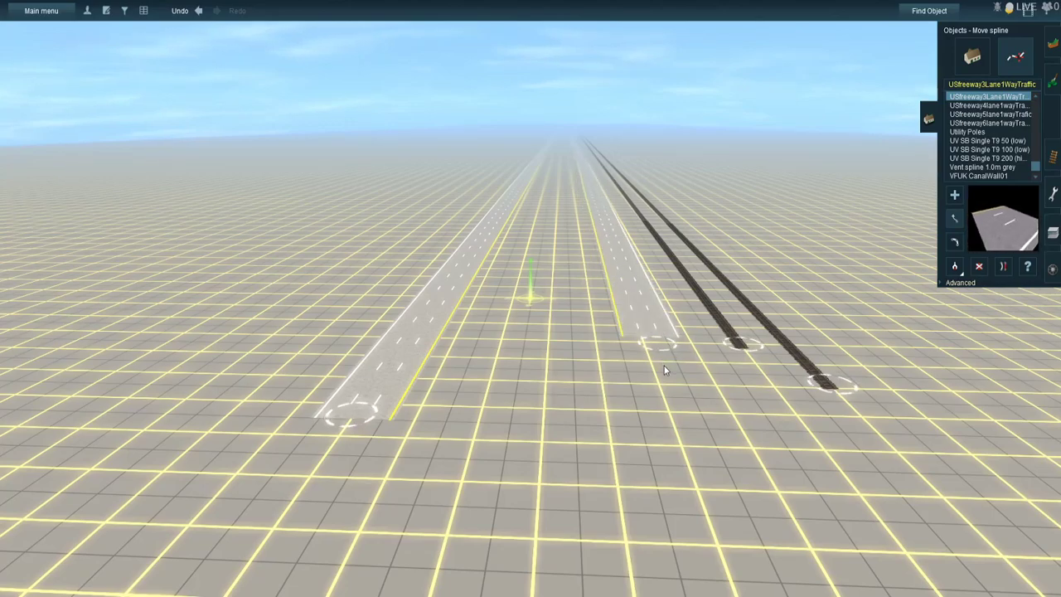
left_click_drag(435, 386, 547, 352)
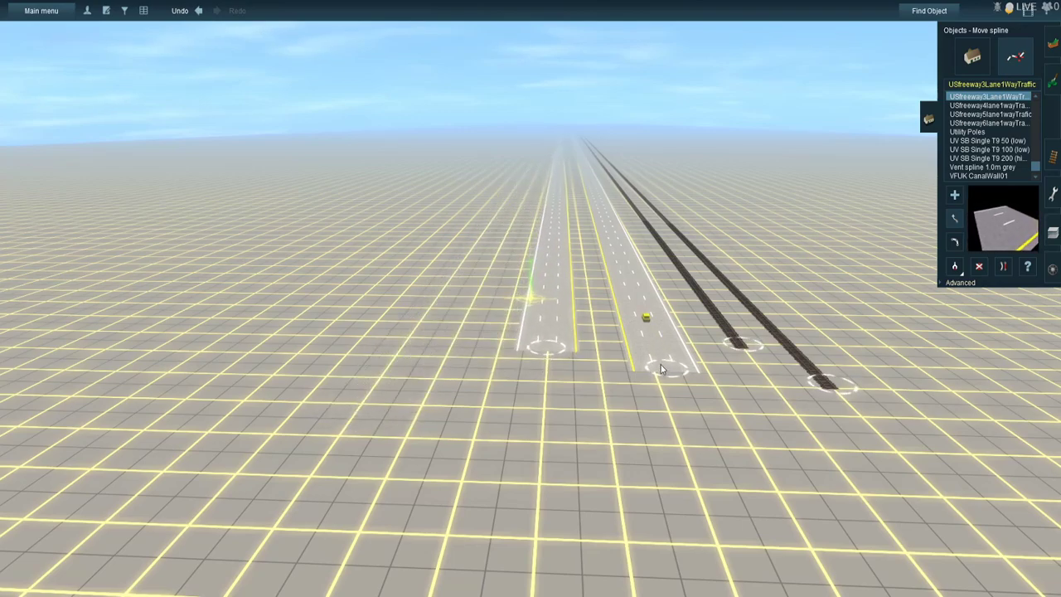
left_click_drag(659, 371, 671, 340)
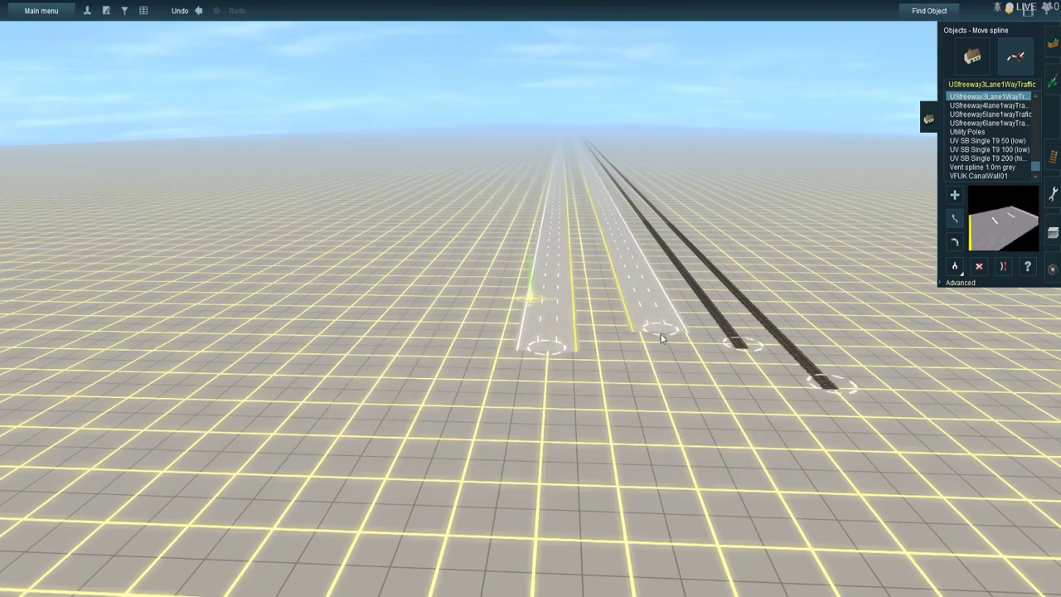
left_click_drag(548, 342, 550, 337)
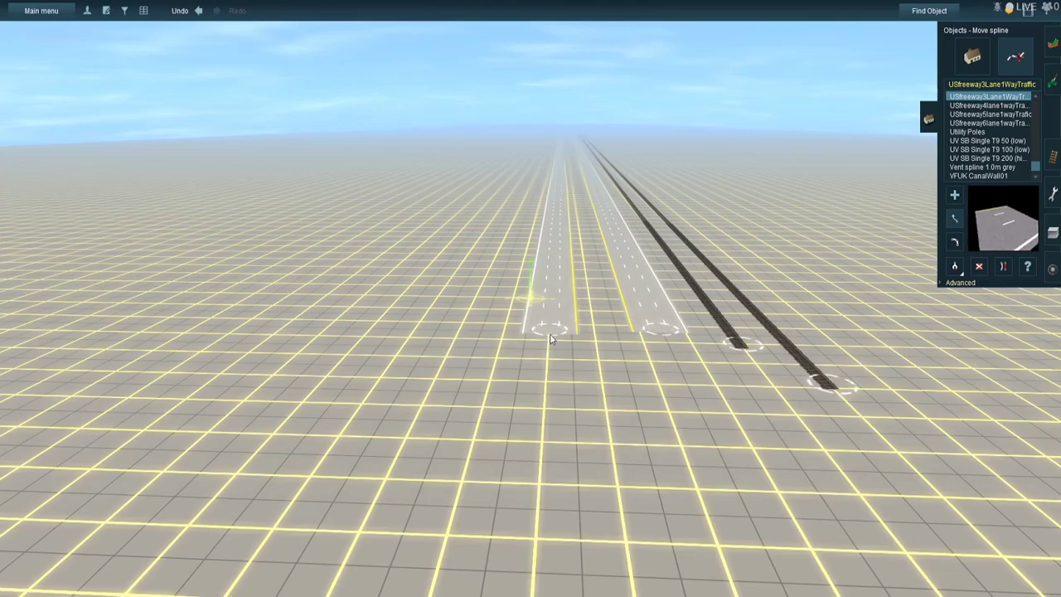
- Insert a spline point in the outer carriageway beyond its open end and move it close beside the rail-side carriageway, leaving a narrow median
right_click(745, 324)
key("Left")
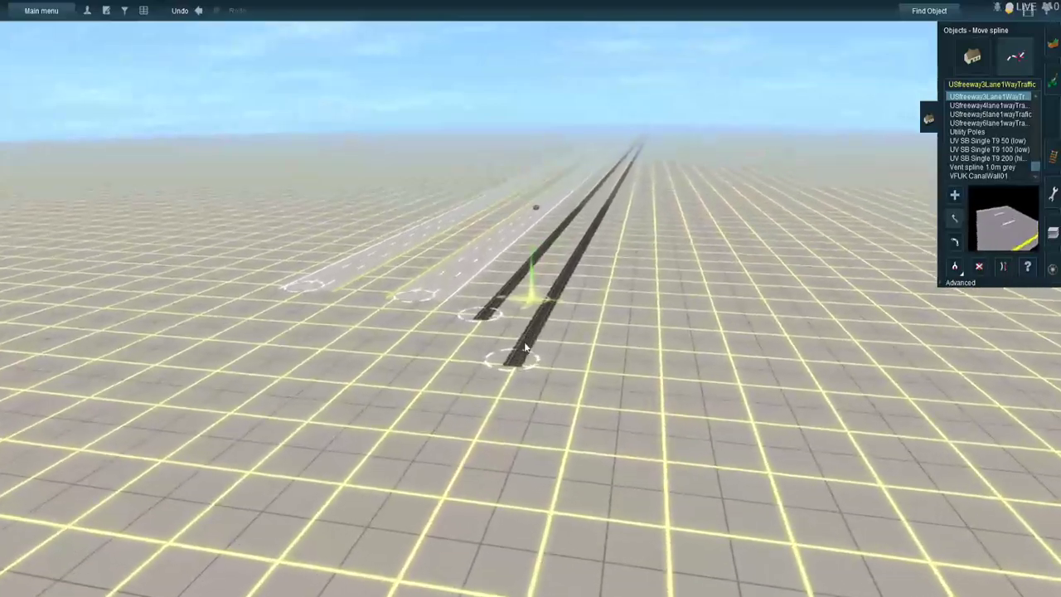
scroll(526, 345, "up", 1)
right_click(489, 287)
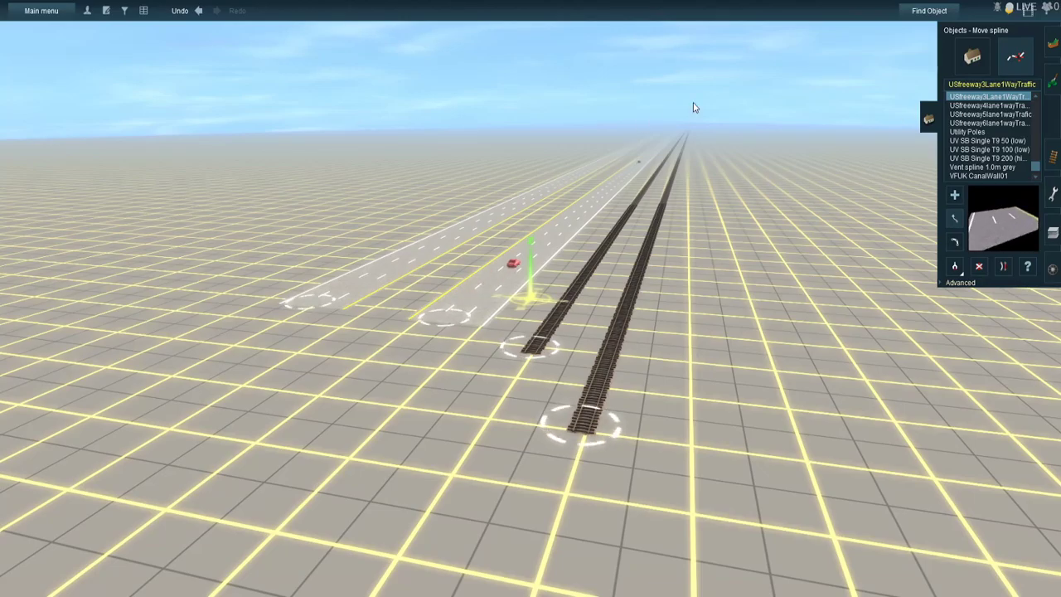
right_click_drag(681, 125, 546, 185)
right_click(556, 177)
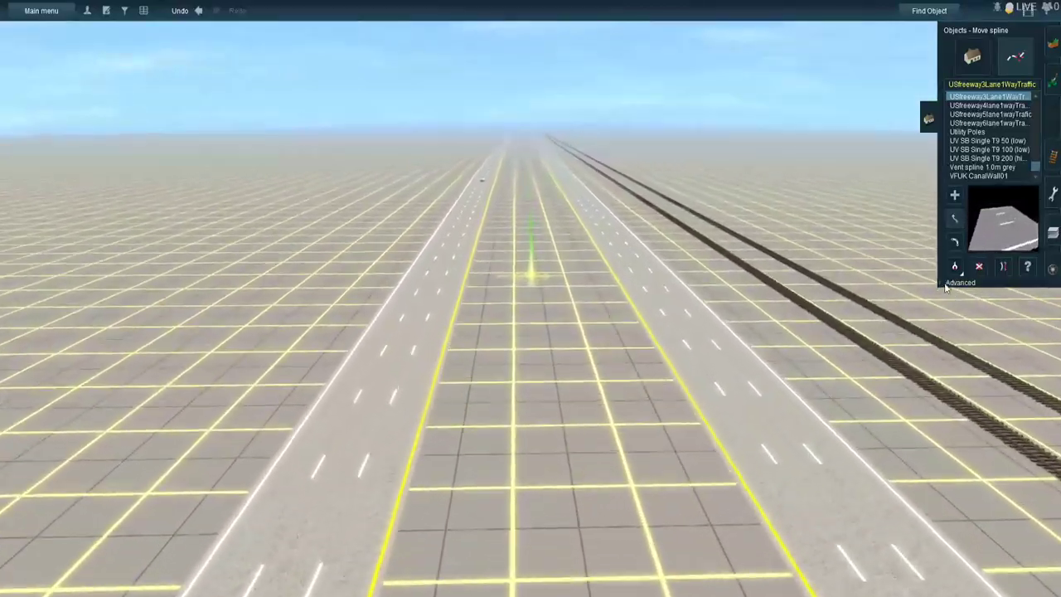
left_click(957, 282)
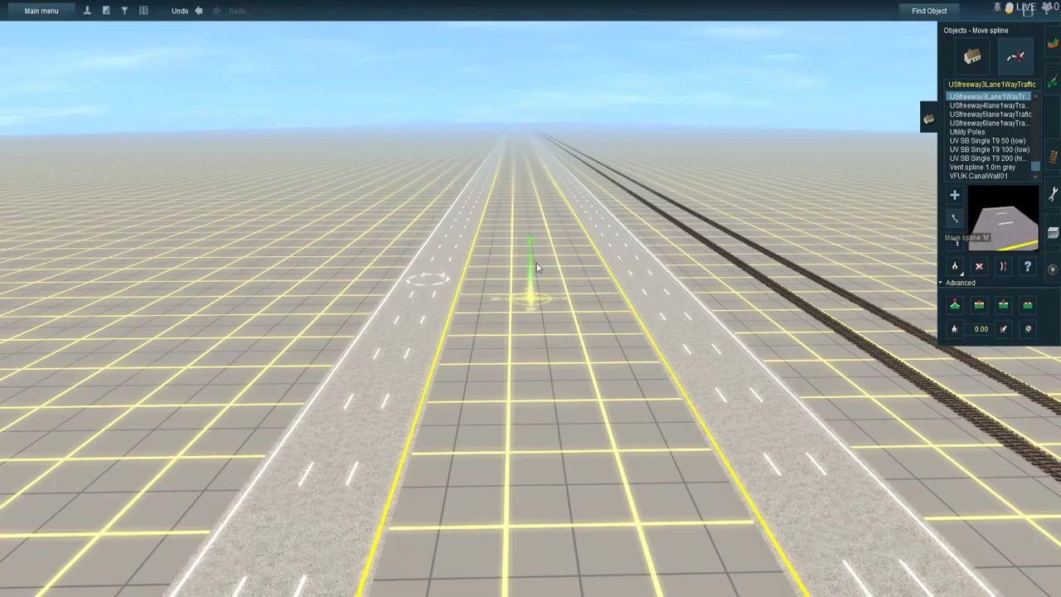
left_click_drag(506, 300, 572, 318)
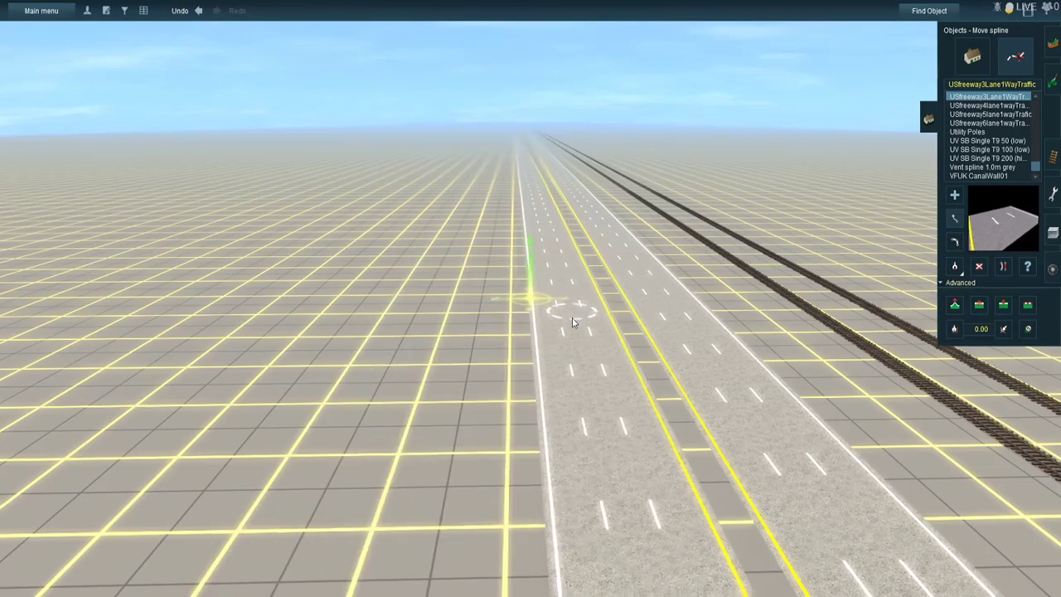
- Insert spline points in both carriageways further along the highway and pull them together to narrow the median
right_click(526, 160)
right_click(545, 144)
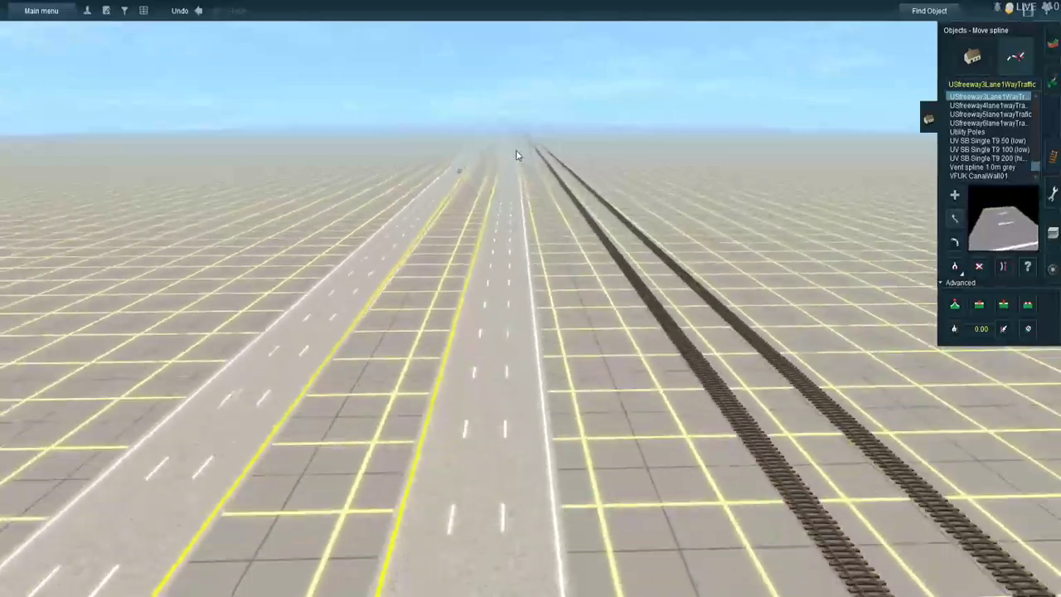
right_click(516, 155)
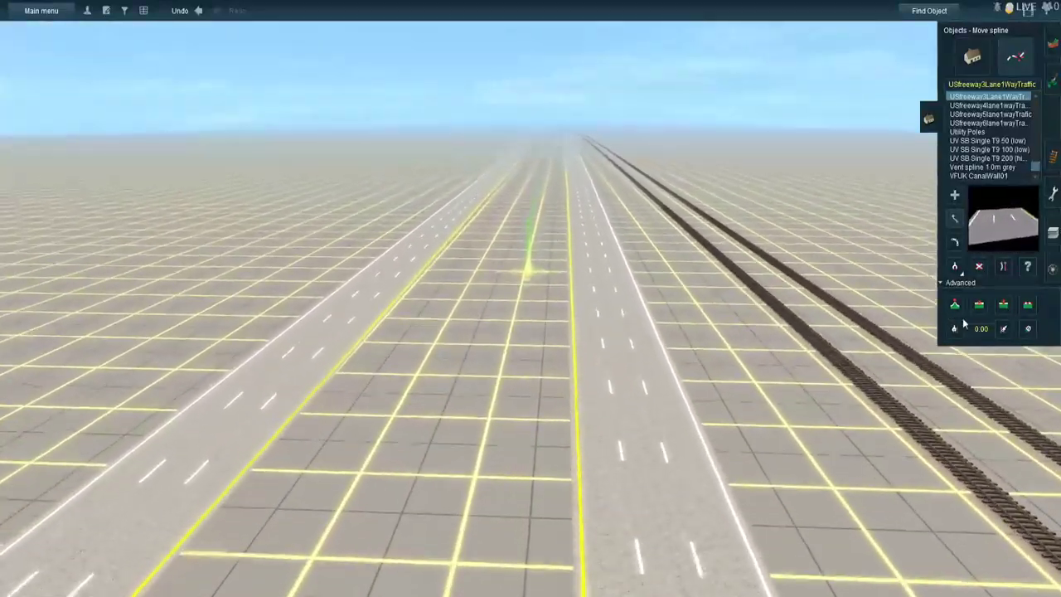
left_click(953, 218)
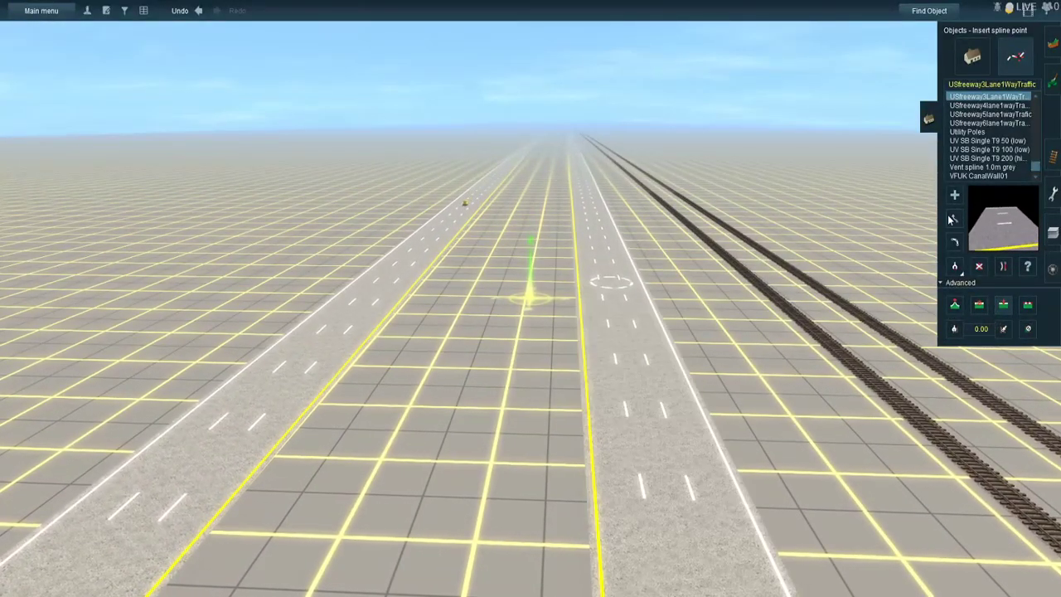
mouse_move(623, 294)
left_mouse_down()
mouse_move(499, 281)
mouse_move(562, 287)
left_mouse_up()
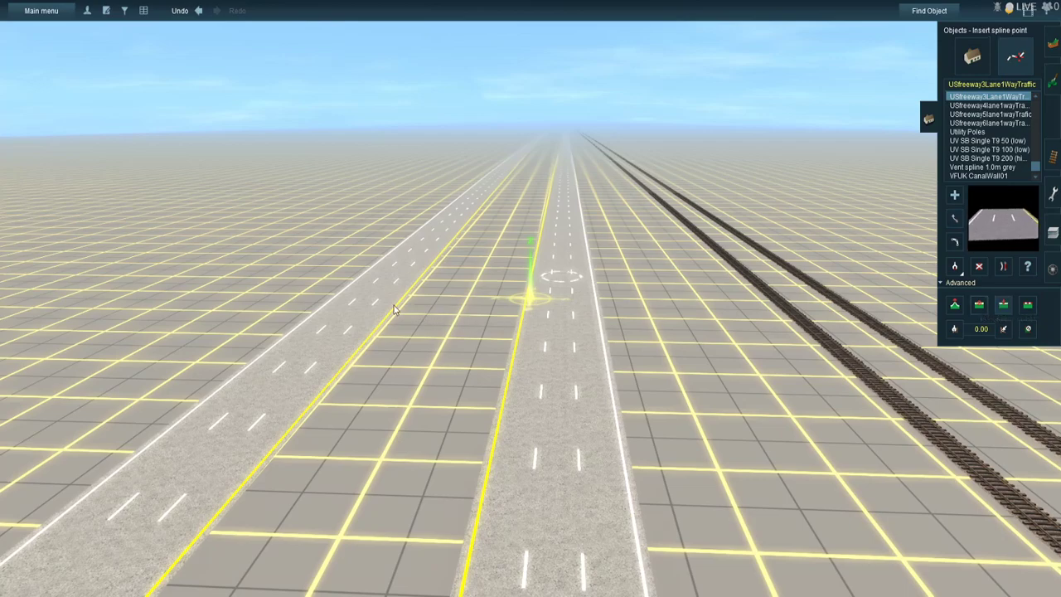
left_click_drag(346, 309, 474, 288)
- Adjust and straighten the next stretch of the outer carriageway so it runs parallel to the rail-side carriageway
mouse_move(556, 137)
right_mouse_down()
mouse_move(496, 168)
mouse_move(544, 178)
mouse_move(528, 185)
mouse_move(609, 186)
right_mouse_up()
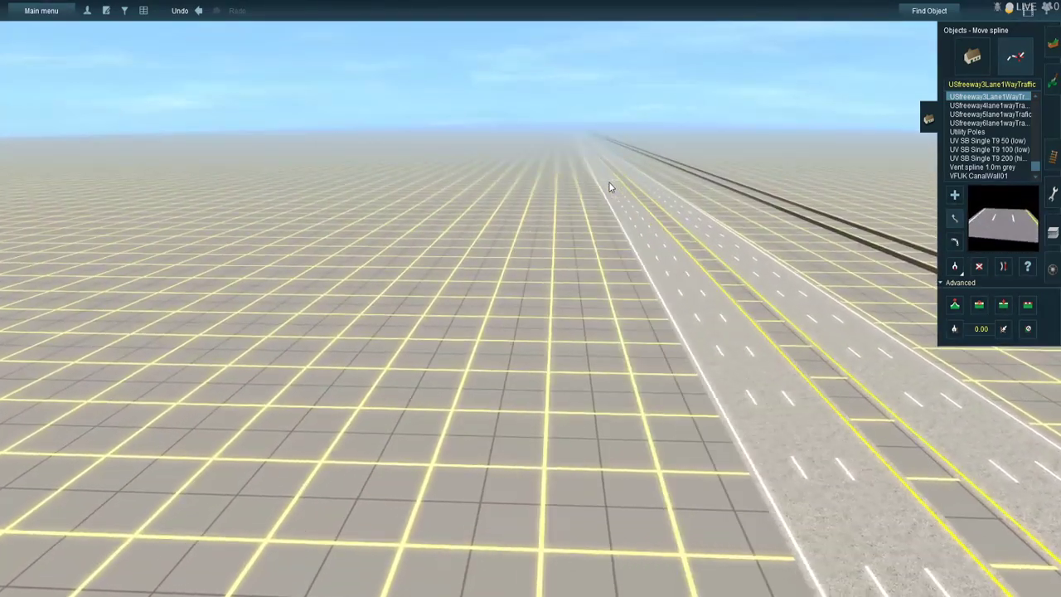
left_click_drag(618, 181, 611, 183)
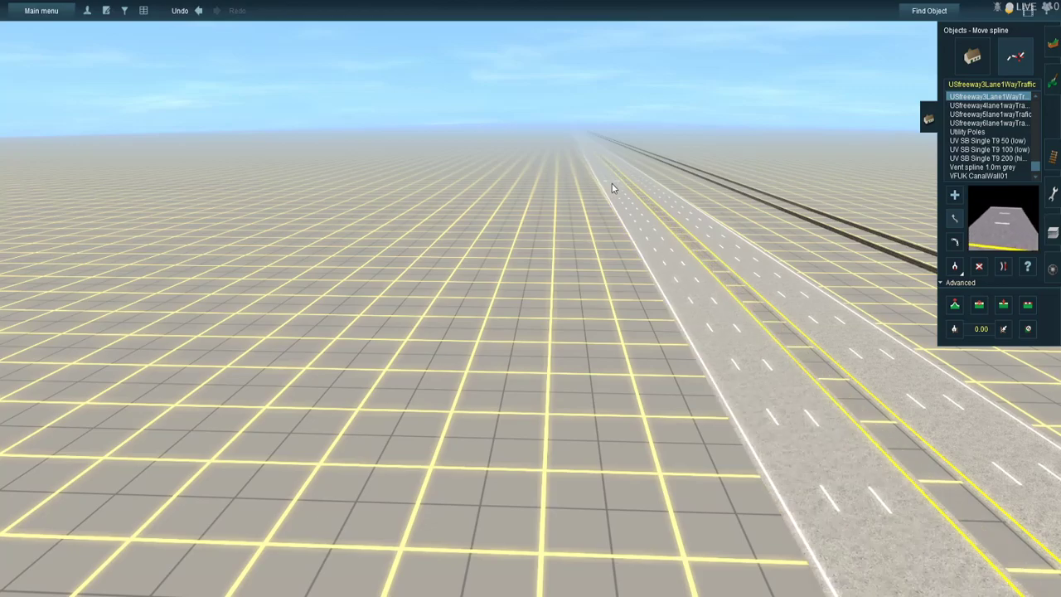
right_click_drag(614, 188, 564, 206)
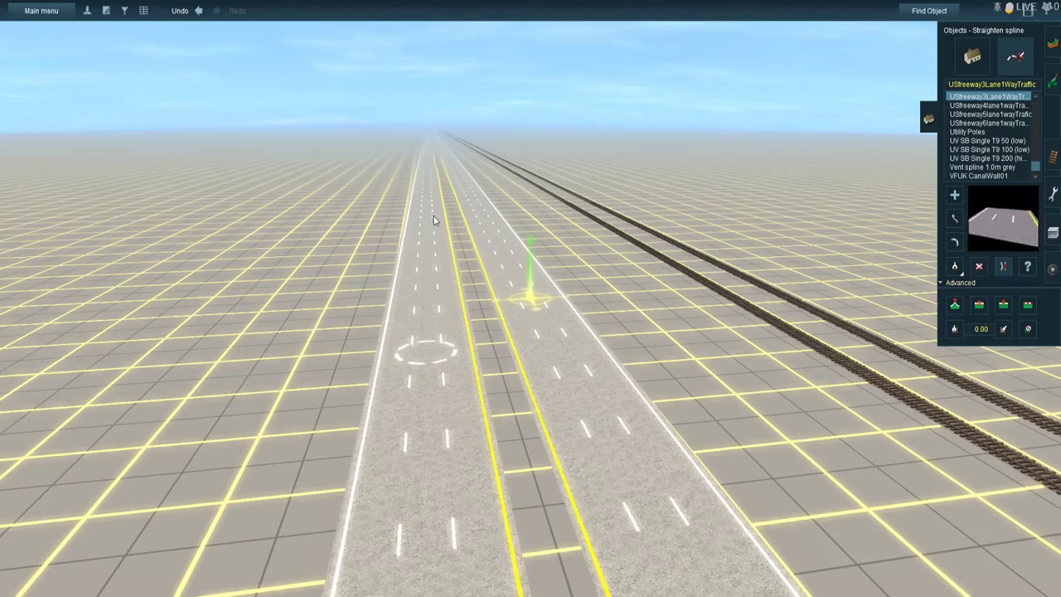
mouse_move(457, 161)
right_mouse_down()
mouse_move(497, 141)
mouse_move(541, 156)
mouse_move(518, 131)
mouse_move(541, 141)
mouse_move(526, 139)
mouse_move(533, 147)
mouse_move(531, 132)
right_mouse_up()
- Shift the rail-side carriageway's spline point toward the tracks, then insert a point in the outer carriageway and move it alongside
right_click(543, 304)
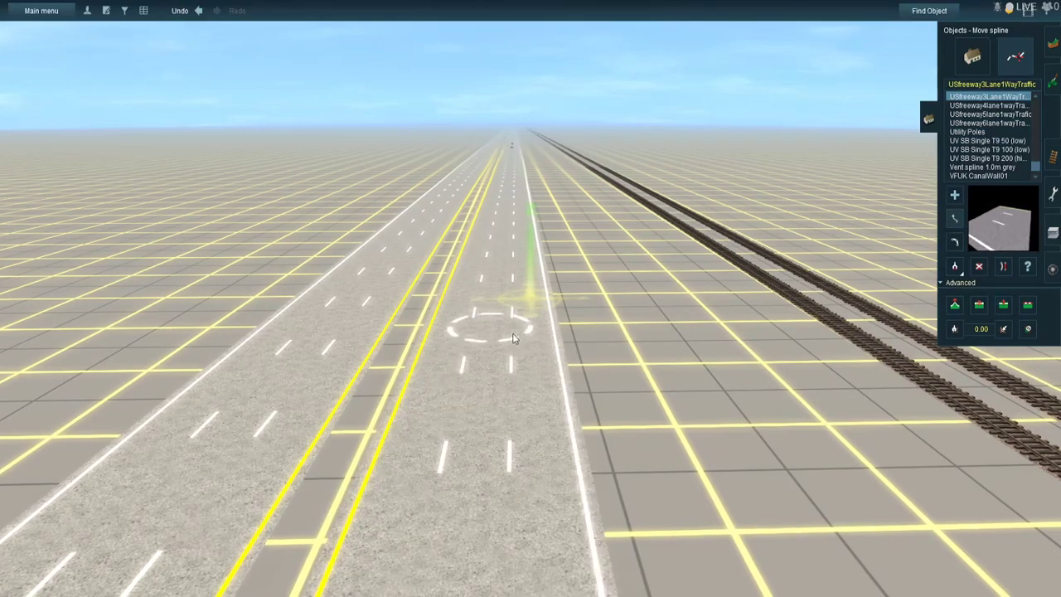
right_click(624, 312)
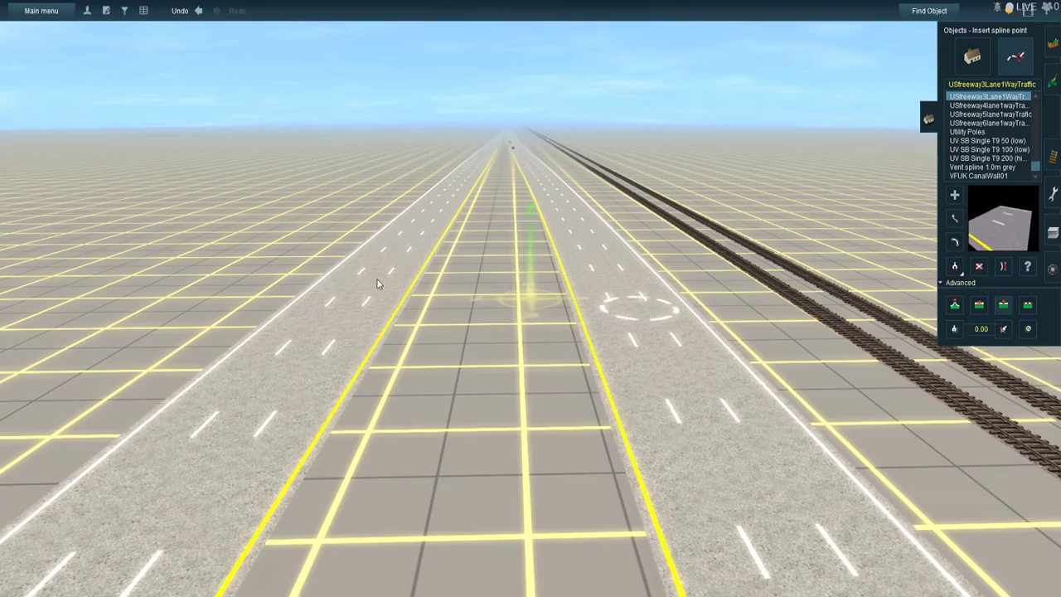
left_click(323, 356)
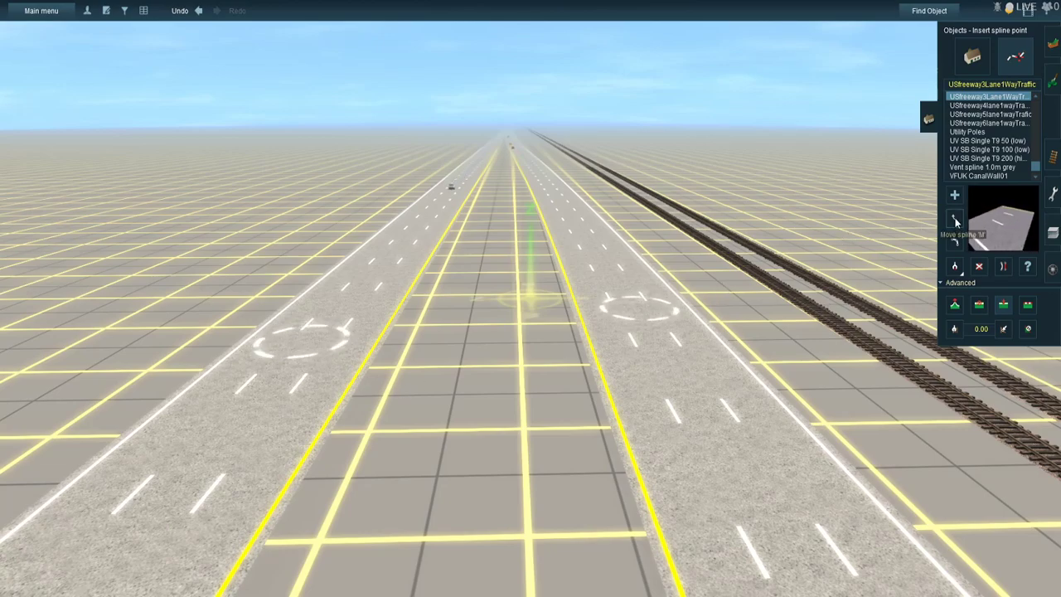
left_click_drag(316, 356, 489, 345)
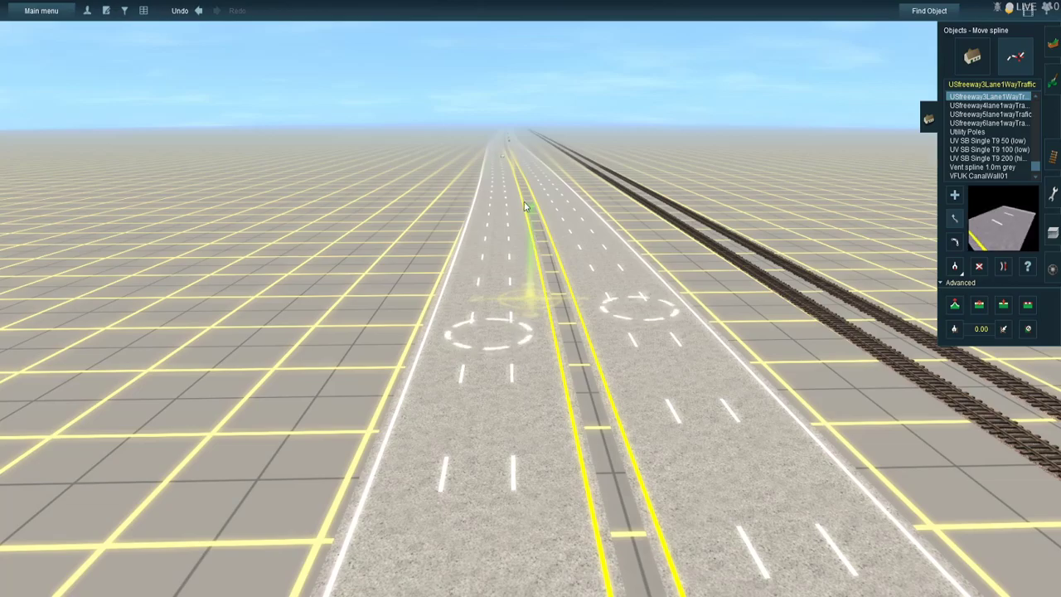
- Move the next pair of carriageway spline points toward the tracks and set them level with each other across a narrow median
right_click(548, 193)
right_click(515, 169)
right_click(553, 193)
left_click_drag(606, 283, 692, 292)
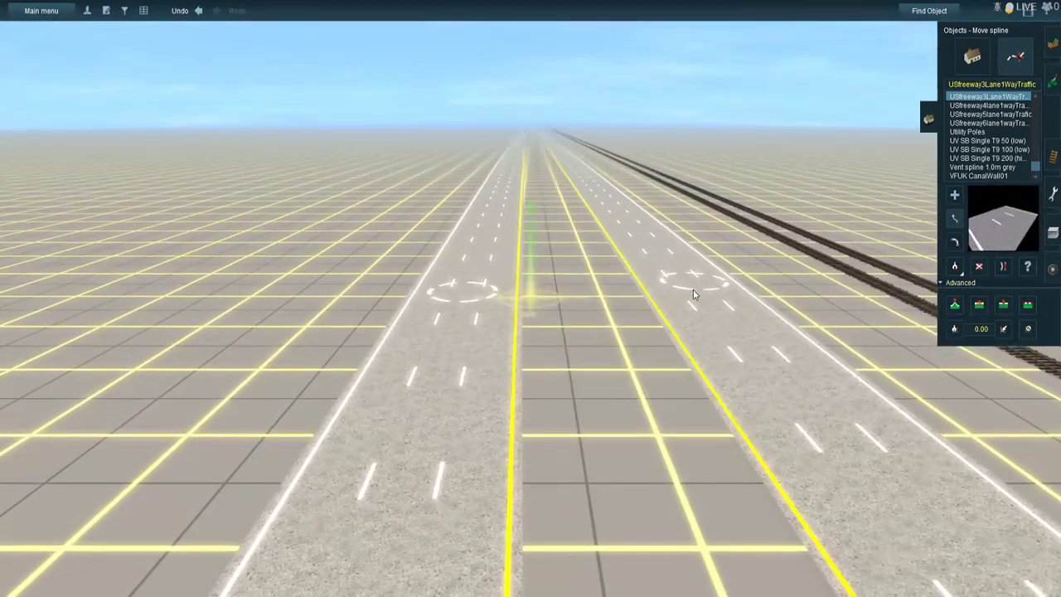
left_click_drag(460, 292, 555, 294)
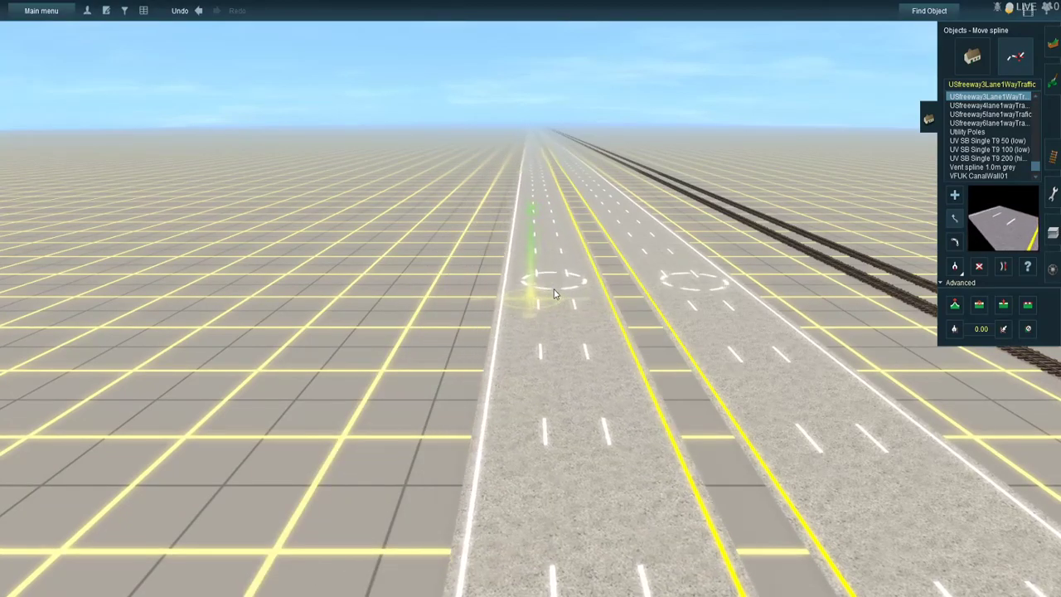
mouse_move(709, 281)
left_mouse_down()
mouse_move(744, 283)
mouse_move(692, 298)
mouse_move(709, 296)
left_mouse_up()
right_click(727, 296)
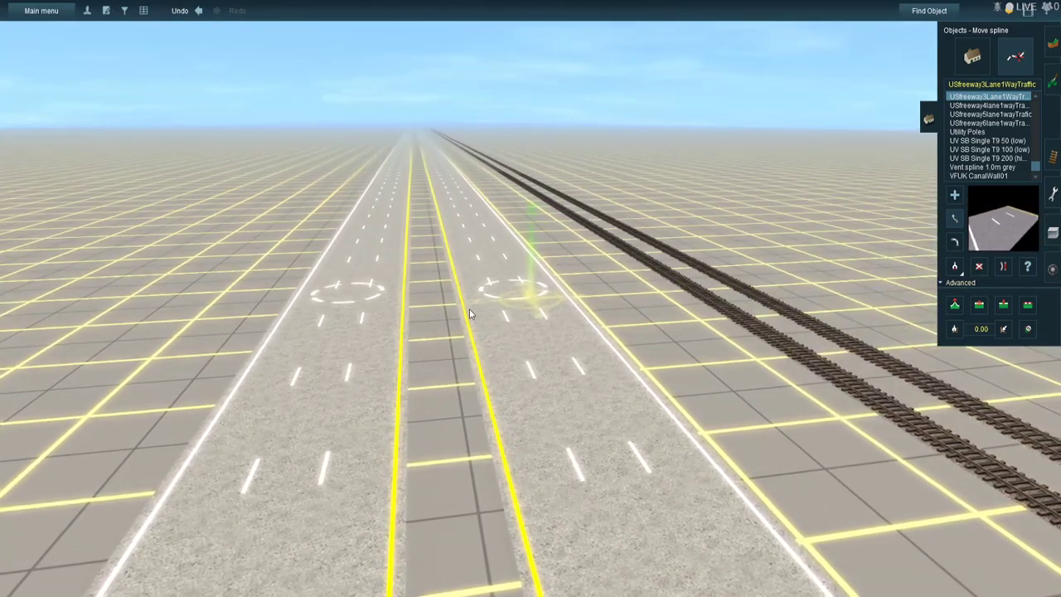
- Follow the divided highway all the way back to the intersection, examining the carriageway alignment and median width
right_click(451, 220)
right_click(529, 169)
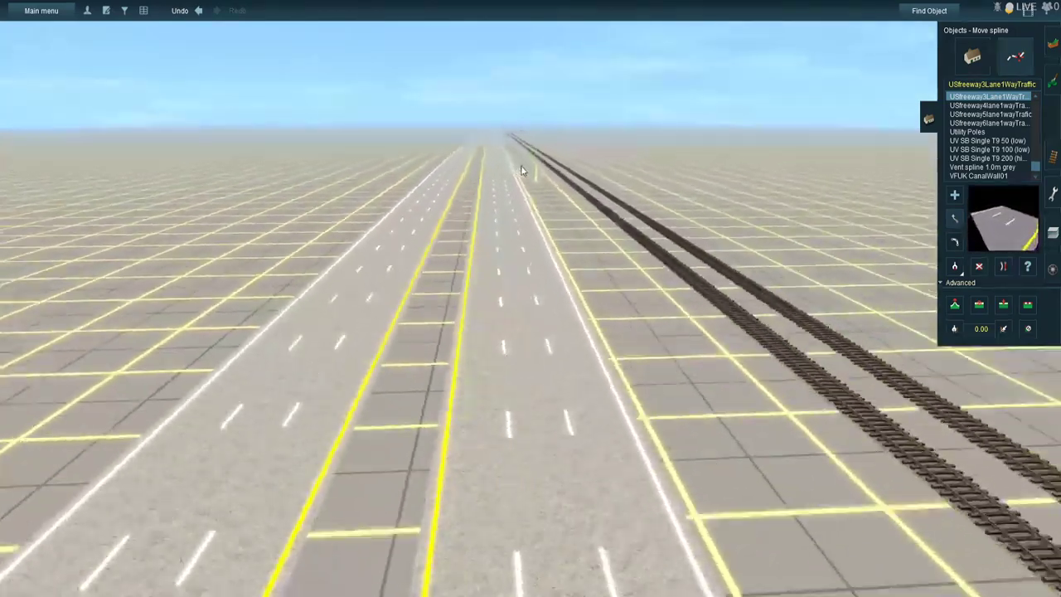
right_click(487, 146)
right_click(537, 168)
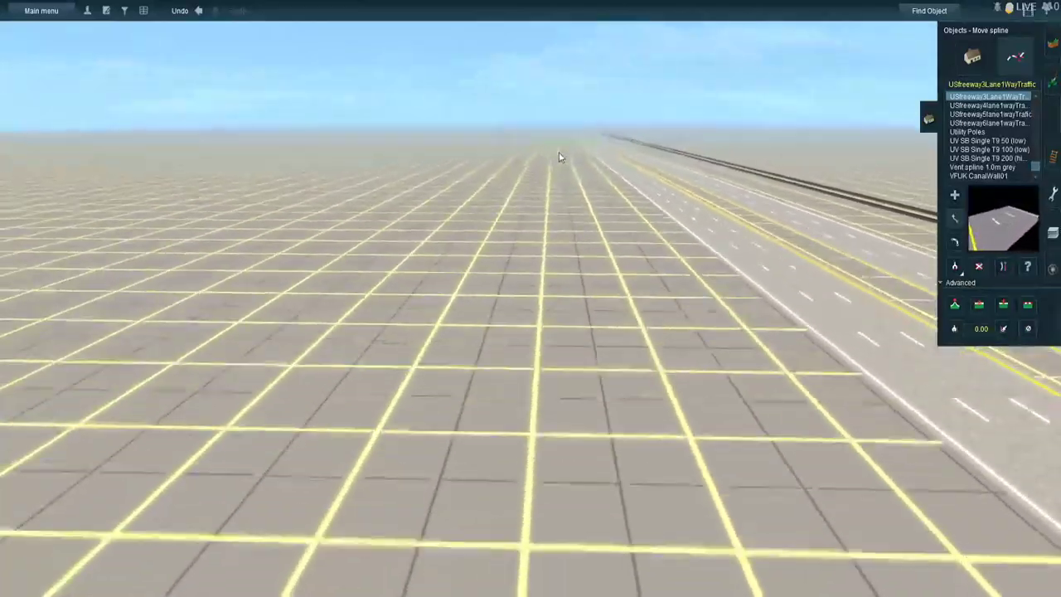
scroll(518, 145, "down", 5)
scroll(518, 145, "up", 5)
right_click(552, 195)
right_click(522, 172)
right_click(502, 161)
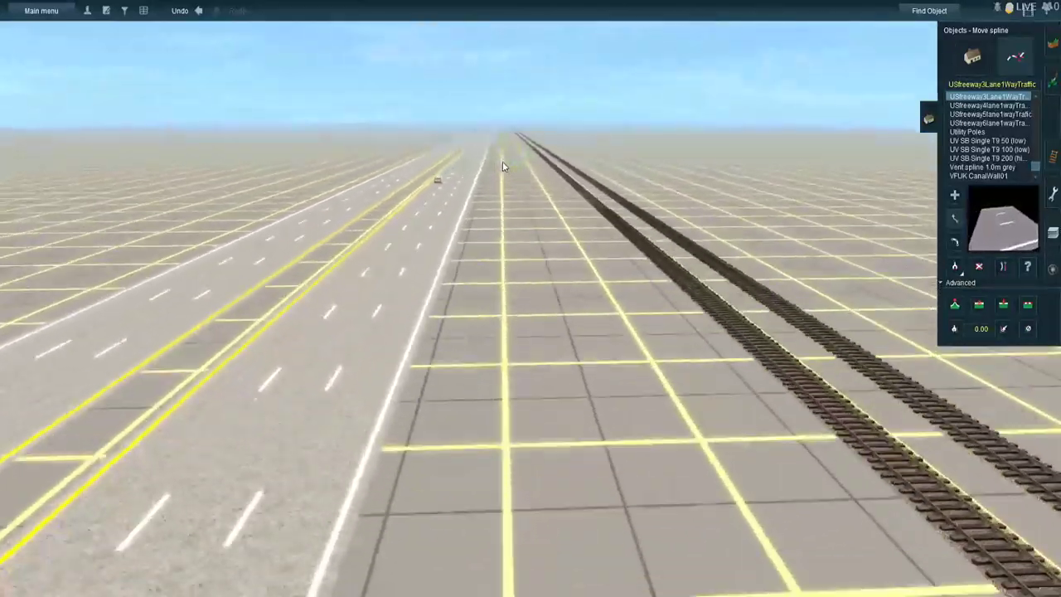
right_click(539, 167)
right_click(521, 153)
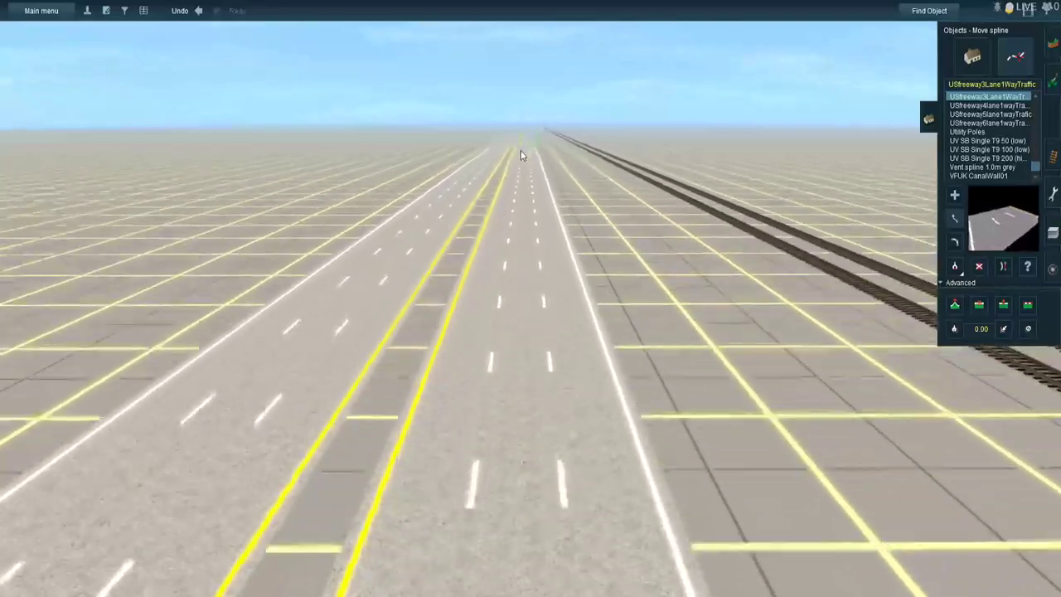
right_click(533, 165)
right_click(528, 161)
right_click(531, 165)
right_click(537, 172)
right_click(534, 160)
right_click(531, 158)
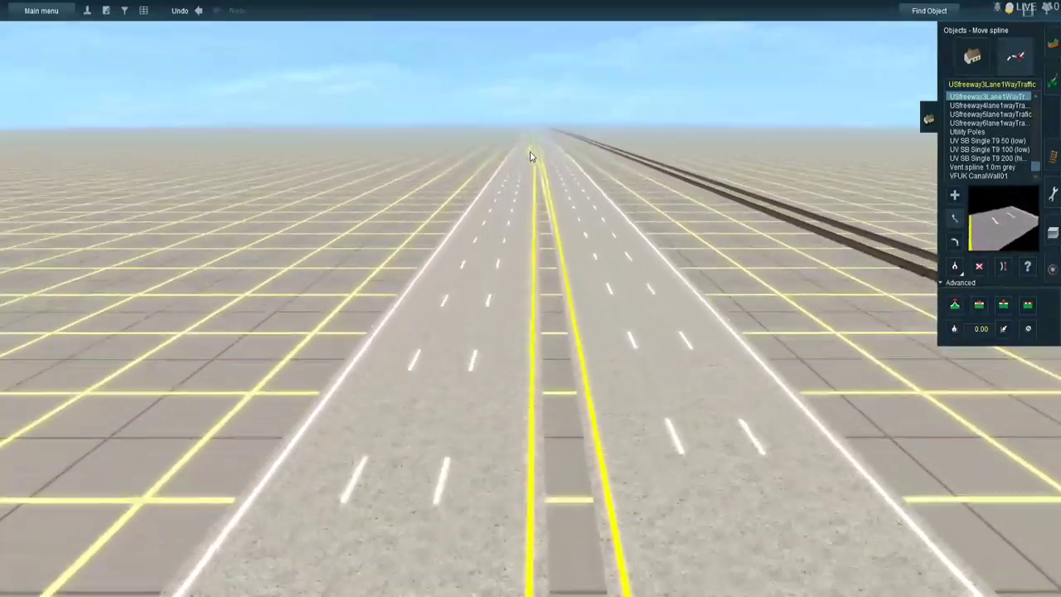
right_click(533, 146)
right_click(527, 141)
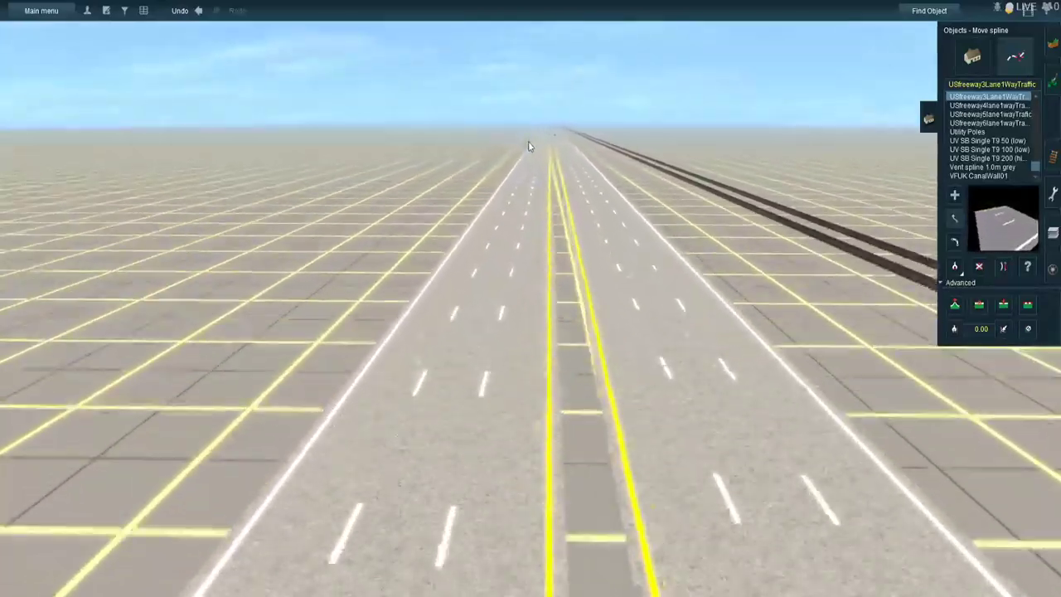
right_click(534, 142)
right_click(532, 141)
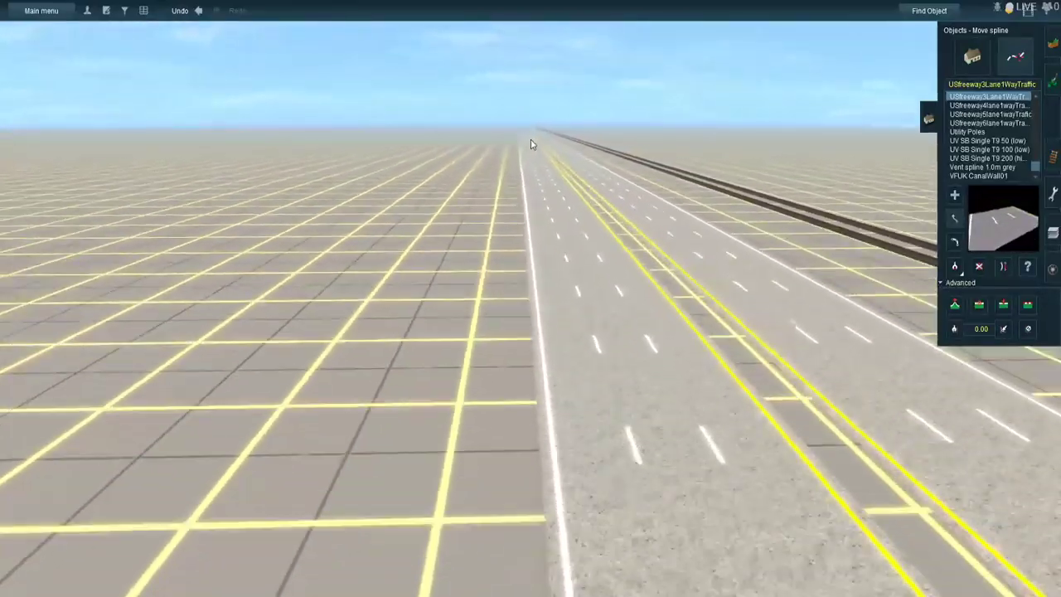
right_click(531, 140)
right_click(531, 136)
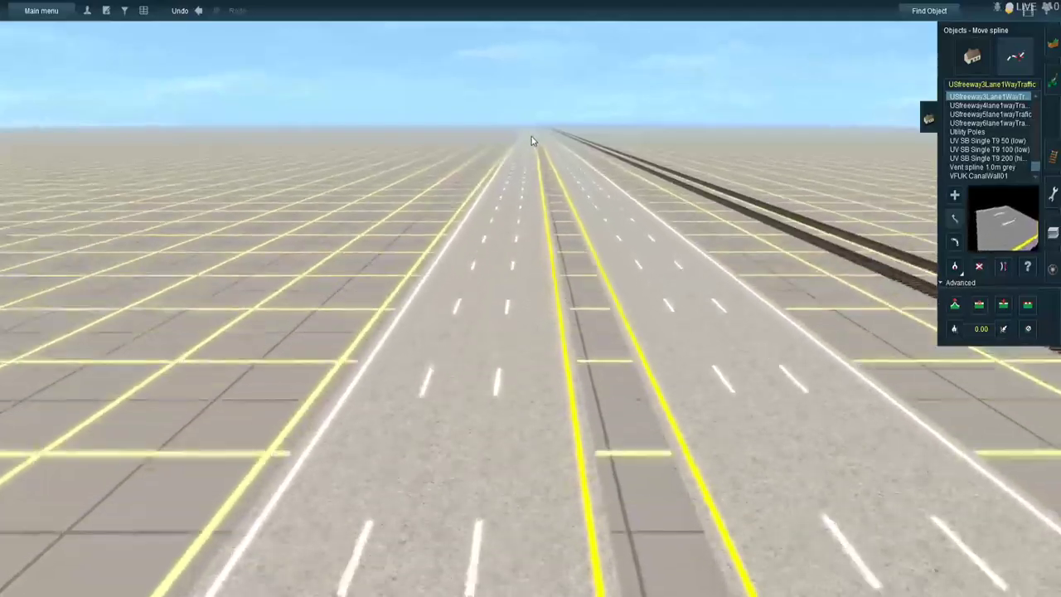
right_click(529, 129)
right_click(529, 126)
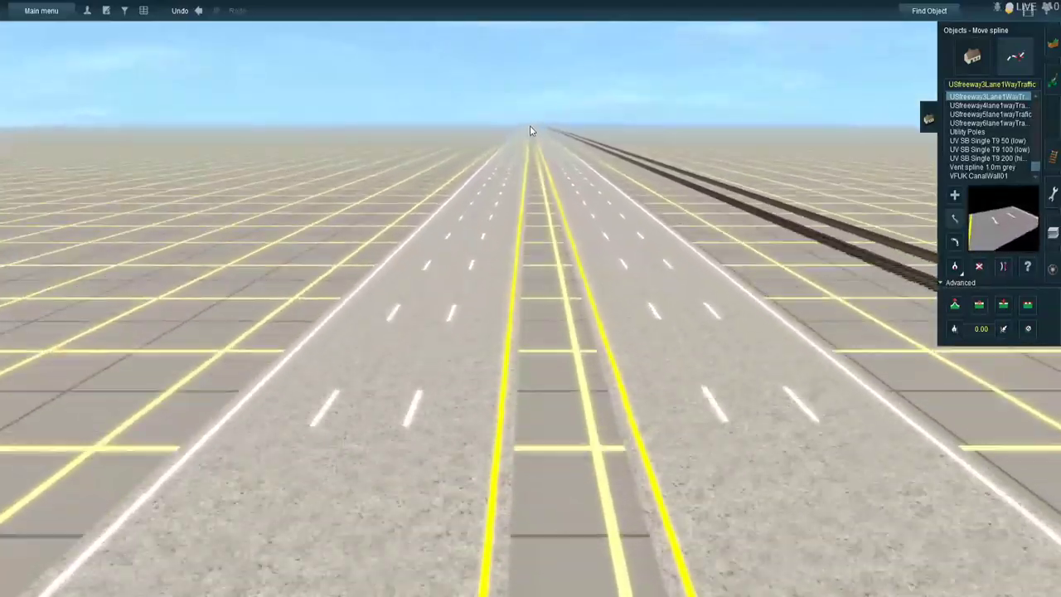
right_click(532, 128)
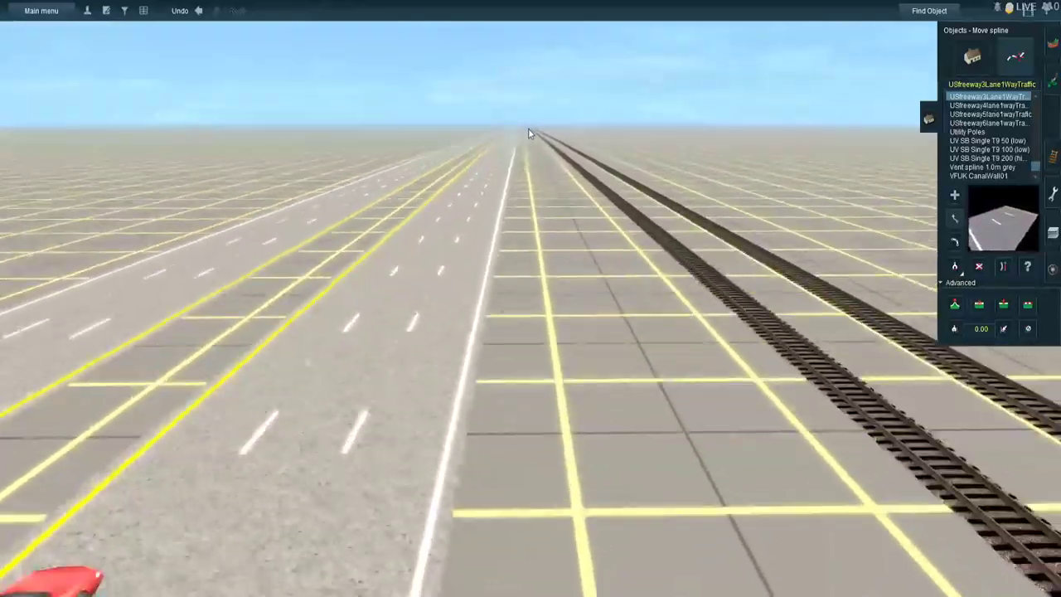
right_click(532, 127)
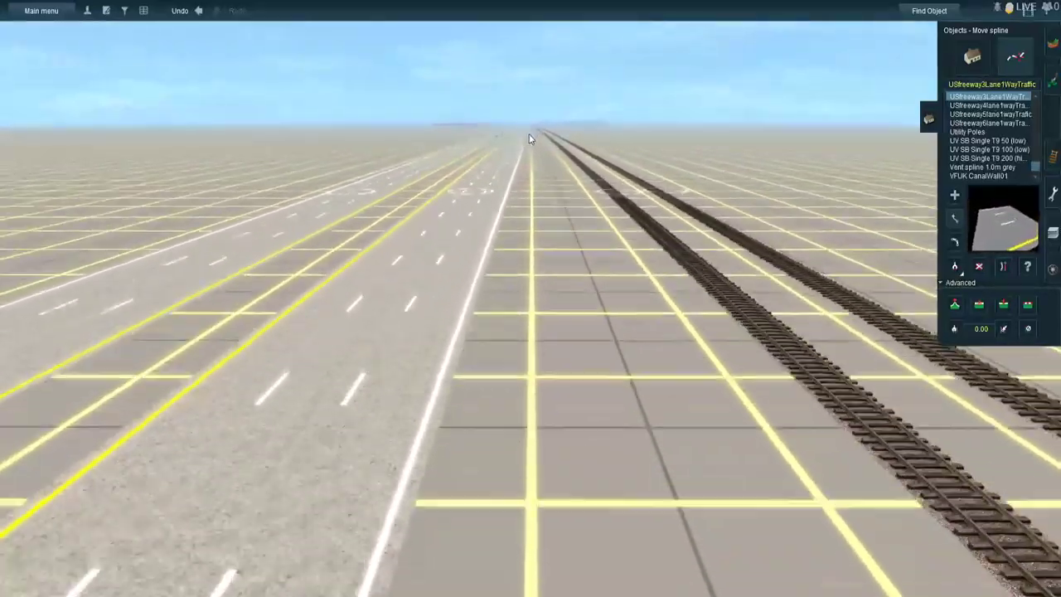
right_click(529, 133)
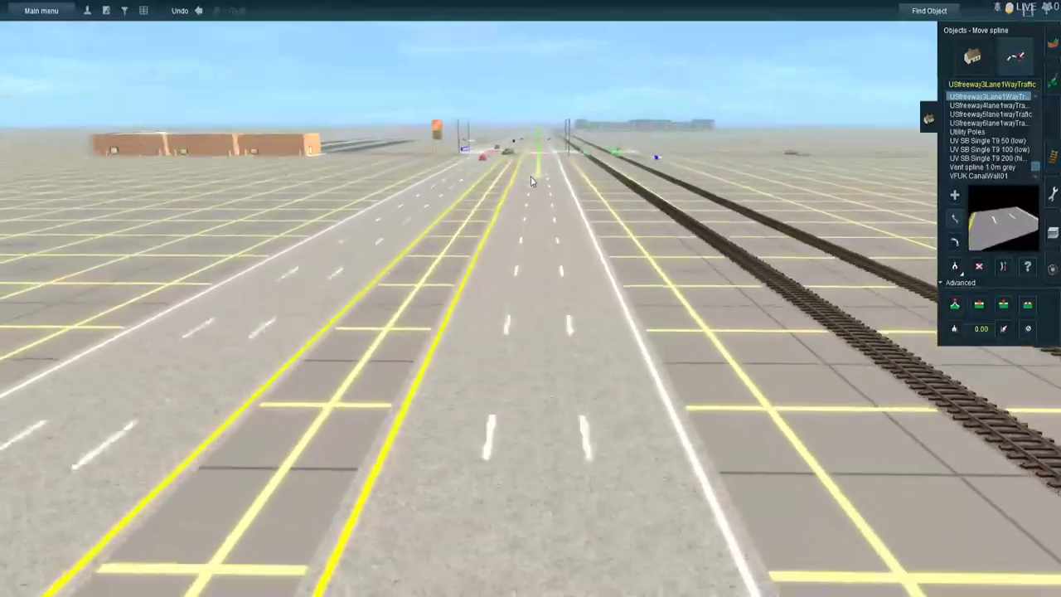
right_click(515, 237)
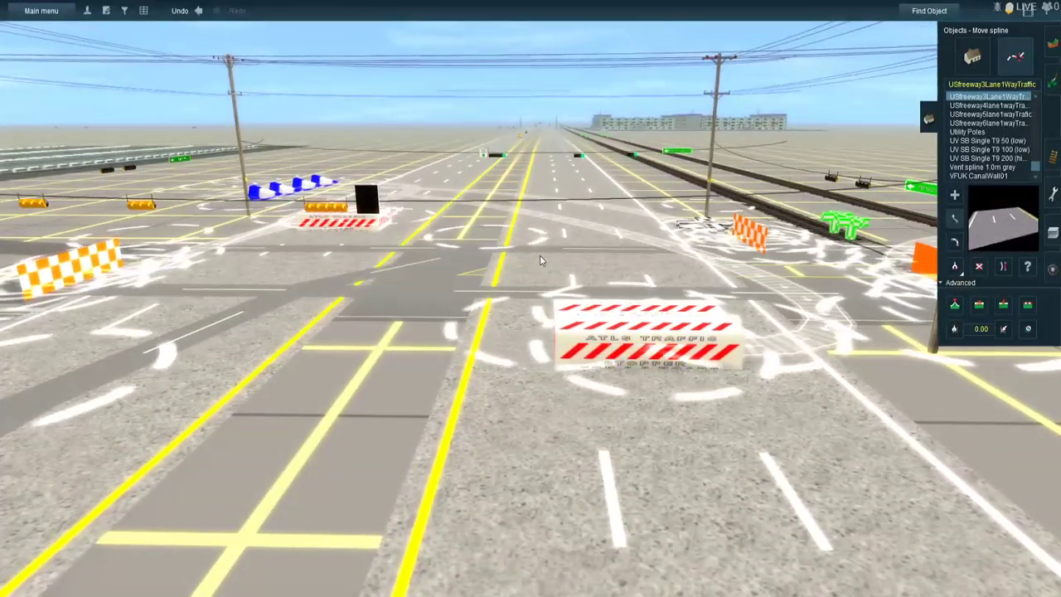
- Save the route
key("ctrl+s")
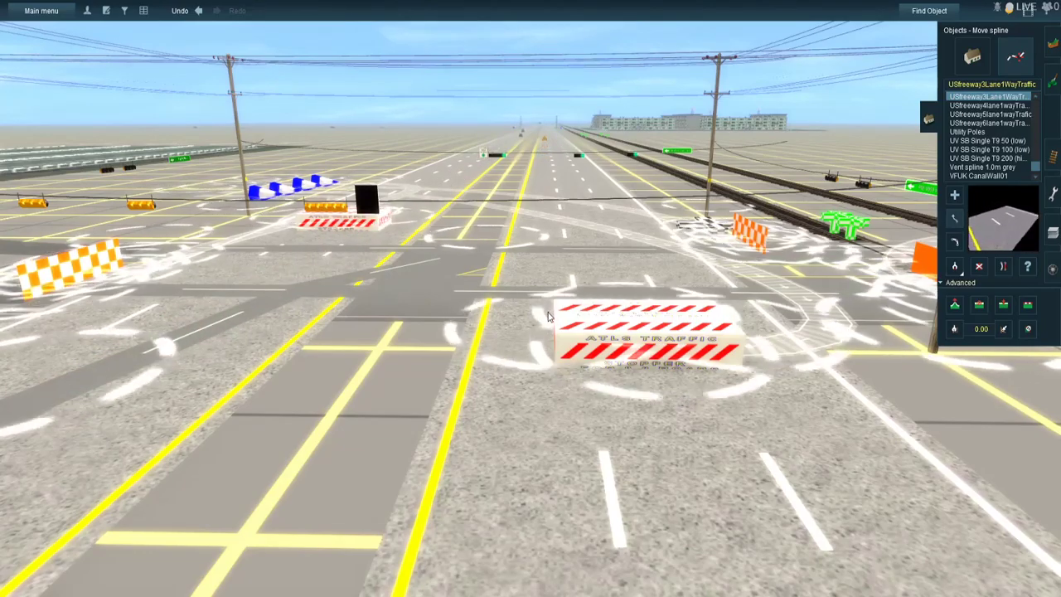
- Follow the divided highway beyond the intersection and examine a straight stretch beside the parallel tracks as a site for a crossroad
right_click_drag(547, 317, 531, 218)
scroll(532, 199, "down", 4)
right_click(528, 106)
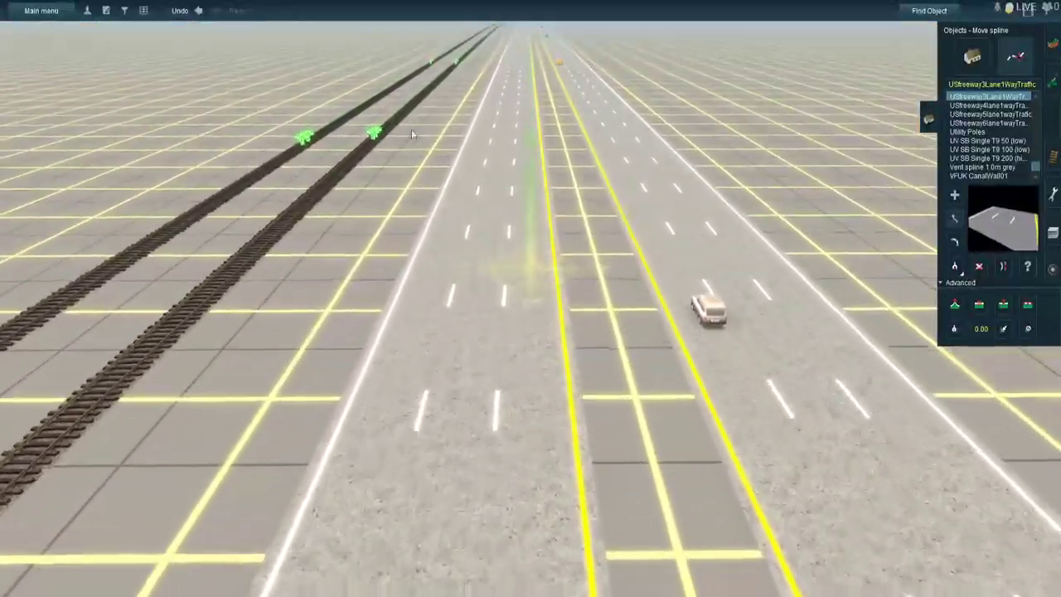
right_click(509, 117)
right_click(552, 116)
right_click(523, 107)
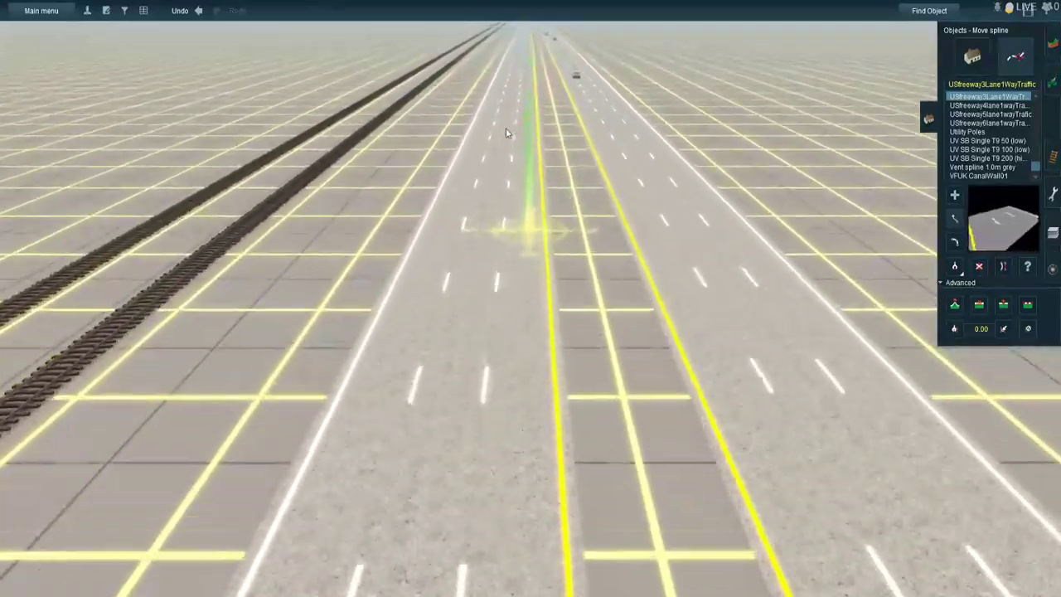
right_click(579, 145)
key("Left")
right_click(469, 217)
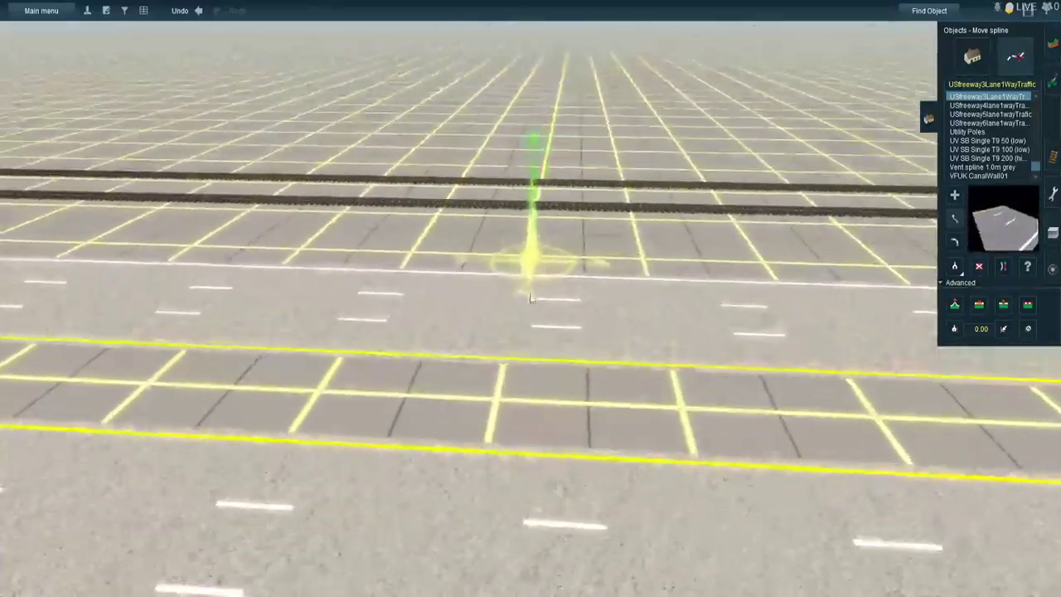
right_click(527, 291)
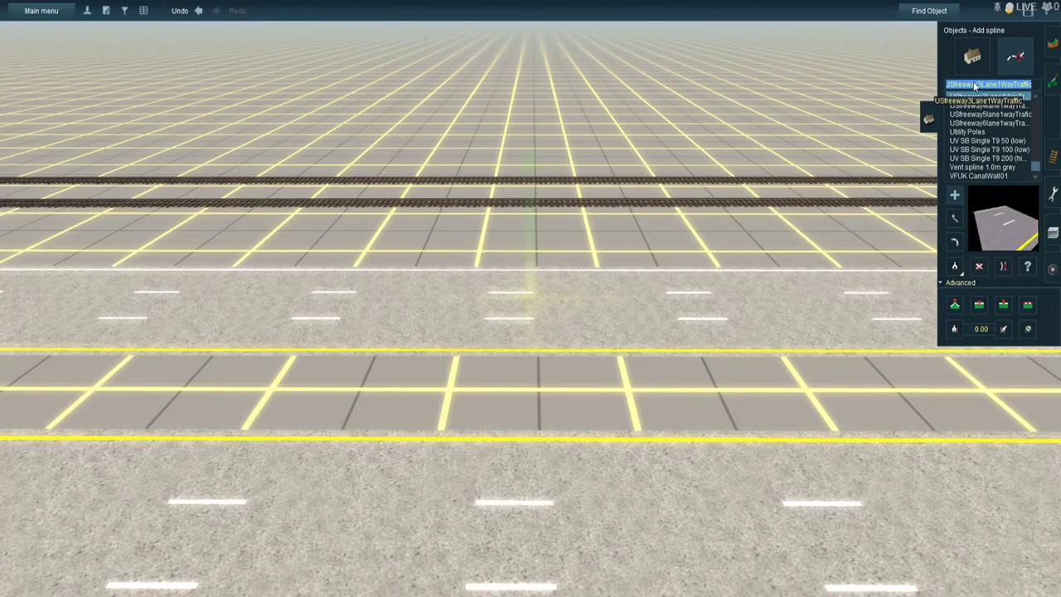
- Find the Road Asphalt 2L 1Way BNSF50 spline and lay two one-way carriageways across the divided highway and the parallel tracks
left_click(973, 83)
type("road sa")
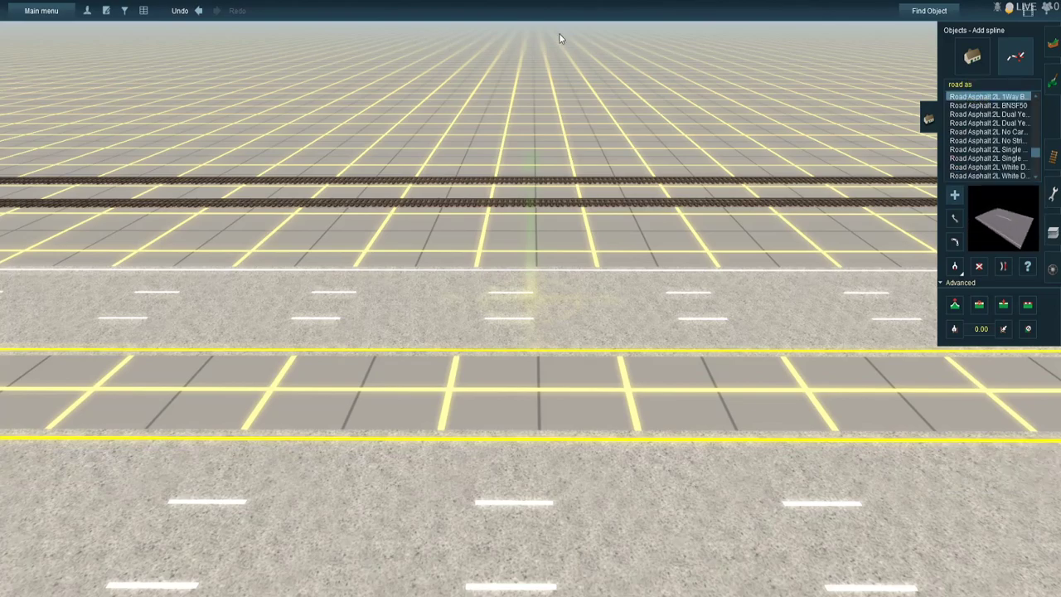
key("Up")
right_click_drag(570, 91, 536, 263)
left_click_drag(494, 81, 541, 382)
right_click_drag(538, 352, 541, 382)
left_click_drag(541, 382, 550, 402)
right_click_drag(541, 382, 551, 402)
left_click_drag(551, 402, 564, 410)
right_click_drag(550, 402, 564, 409)
left_click_drag(564, 409, 606, 370)
right_click_drag(564, 410, 581, 398)
left_click_drag(606, 370, 581, 232)
key("Left")
right_click_drag(627, 237, 580, 231)
left_click_drag(580, 231, 446, 92)
right_click_drag(580, 232, 446, 92)
left_click_drag(446, 92, 606, 442)
right_click_drag(613, 356, 605, 441)
left_click_drag(607, 442, 580, 149)
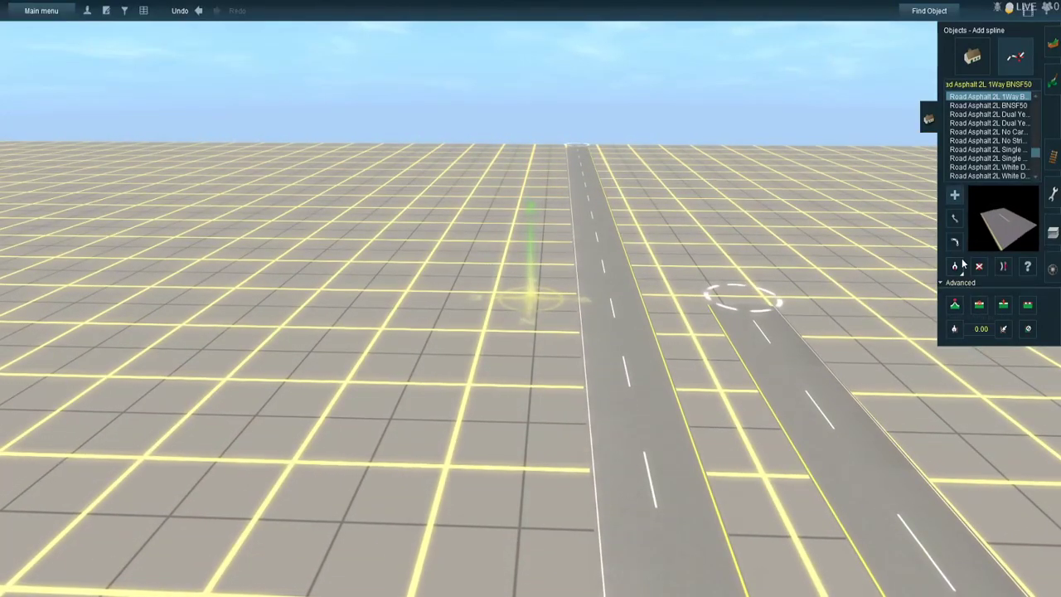
- Move the second crossroad carriageway's far end beside the first, then separate their opposite ends and align them across a narrow median
mouse_move(747, 304)
left_mouse_down()
mouse_move(599, 133)
mouse_move(619, 142)
left_mouse_up()
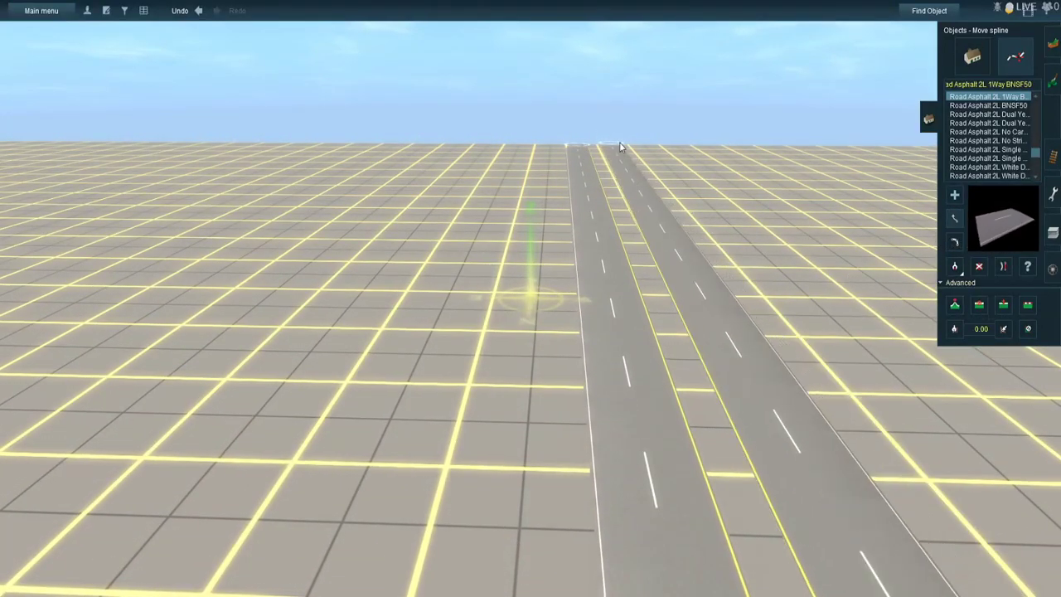
mouse_move(770, 280)
right_mouse_down()
mouse_move(787, 247)
mouse_move(503, 134)
mouse_move(461, 90)
mouse_move(508, 108)
mouse_move(554, 94)
mouse_move(522, 158)
right_mouse_up()
left_click(954, 241)
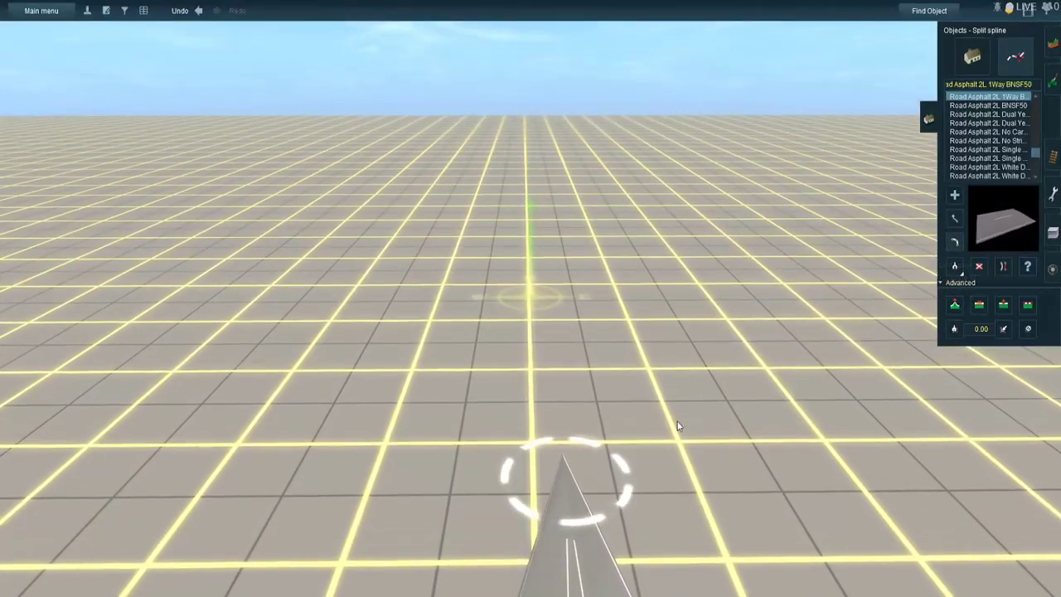
right_click_drag(801, 383, 877, 292)
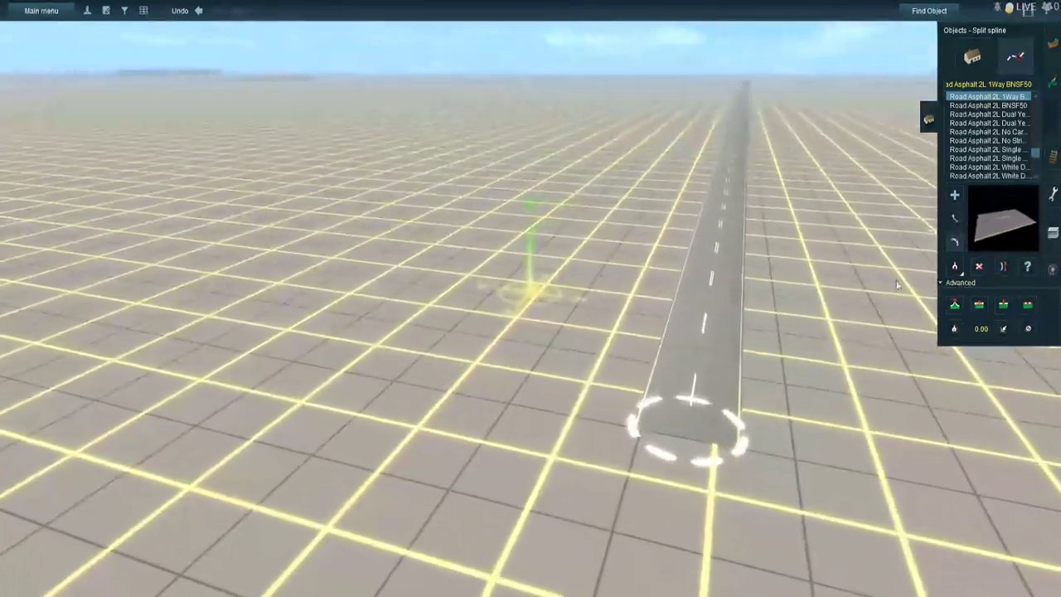
left_click(954, 218)
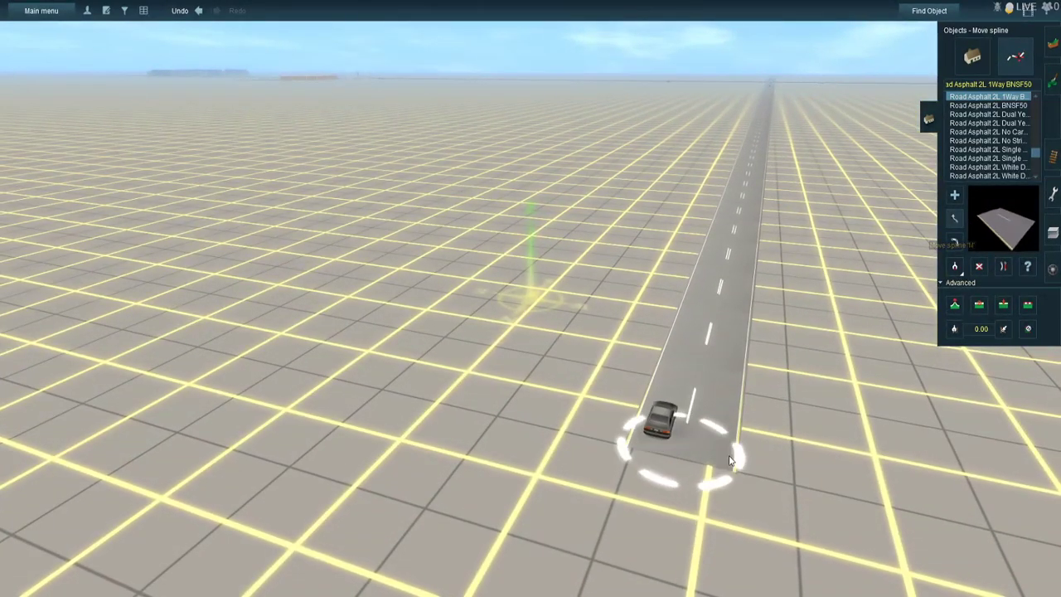
left_click(541, 365)
left_click_drag(550, 399, 541, 423)
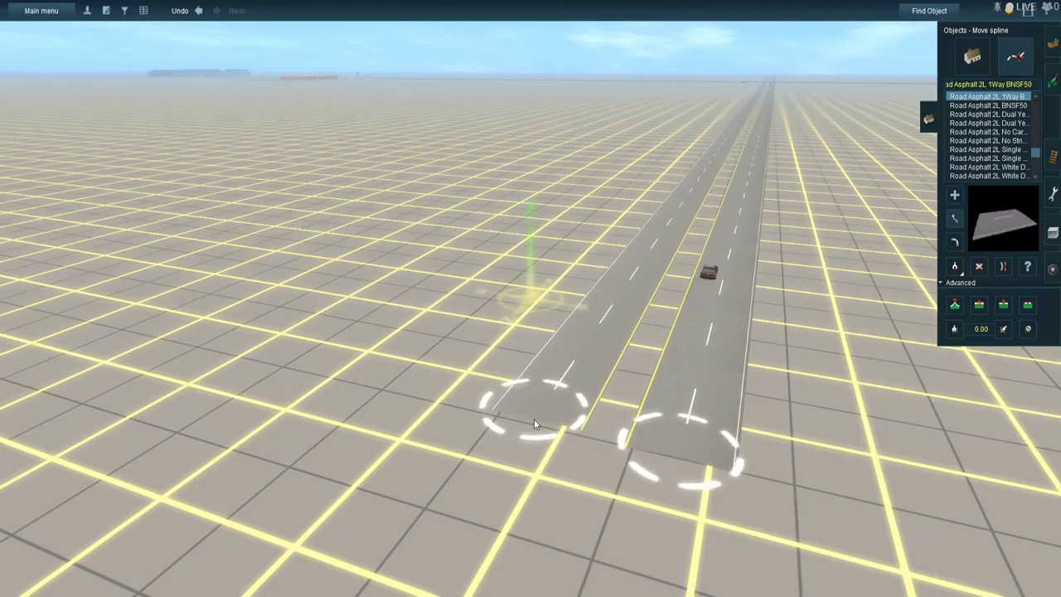
- Find the Utility Poles spline and place a span over the crossroad between the highway and the tracks
key("Left")
right_click(674, 390)
key("Left")
right_click_drag(674, 390, 543, 229)
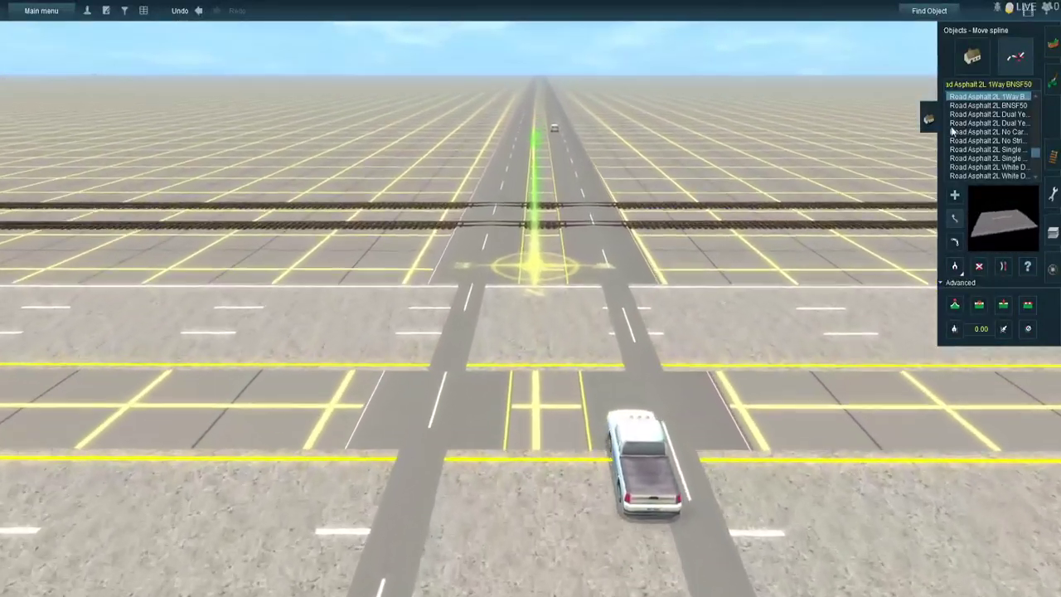
left_click(983, 83)
type("u")
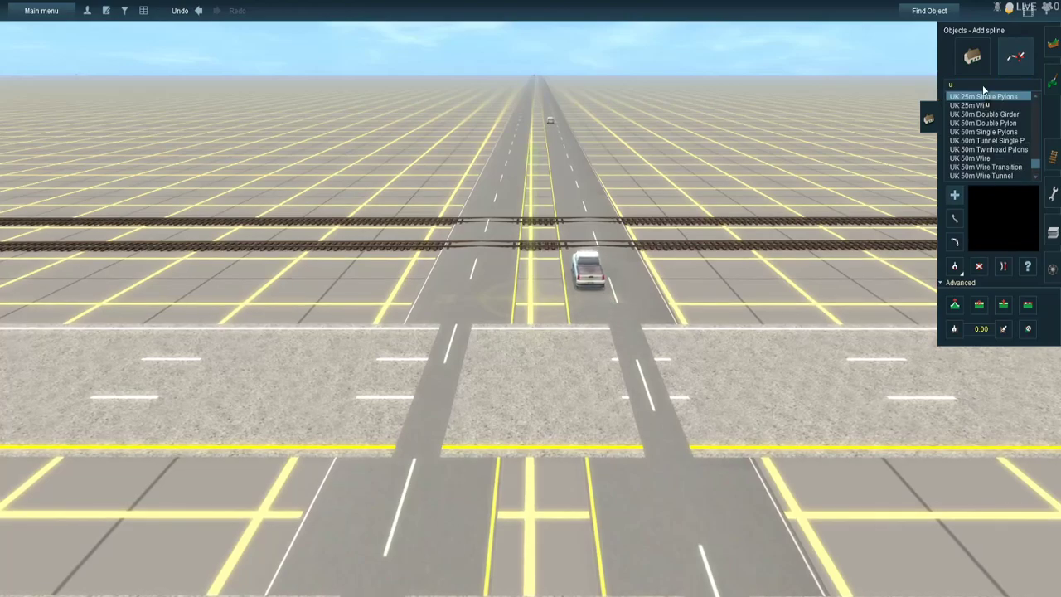
type("t")
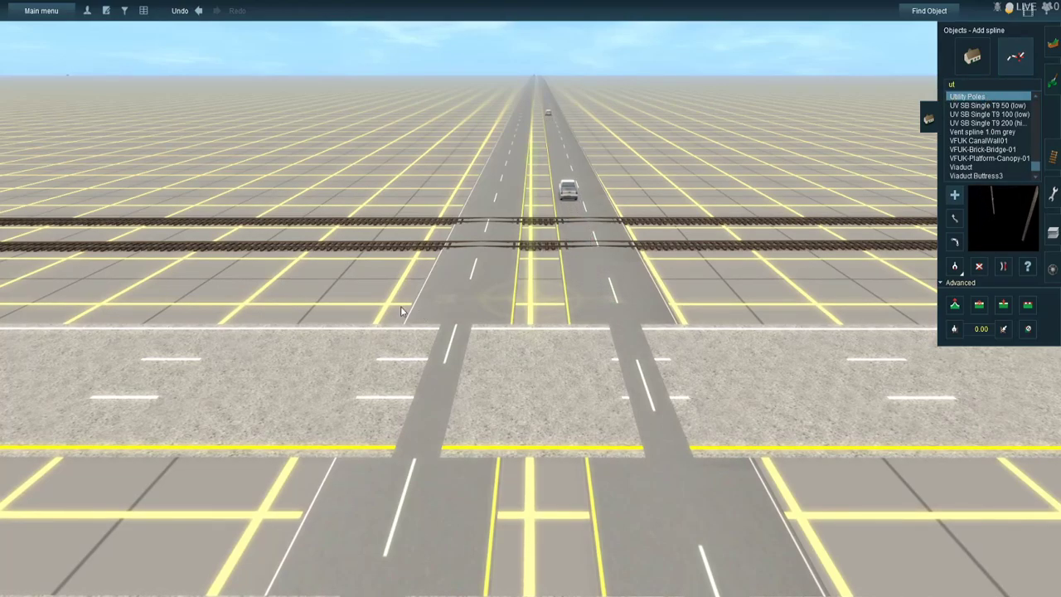
left_click(315, 304)
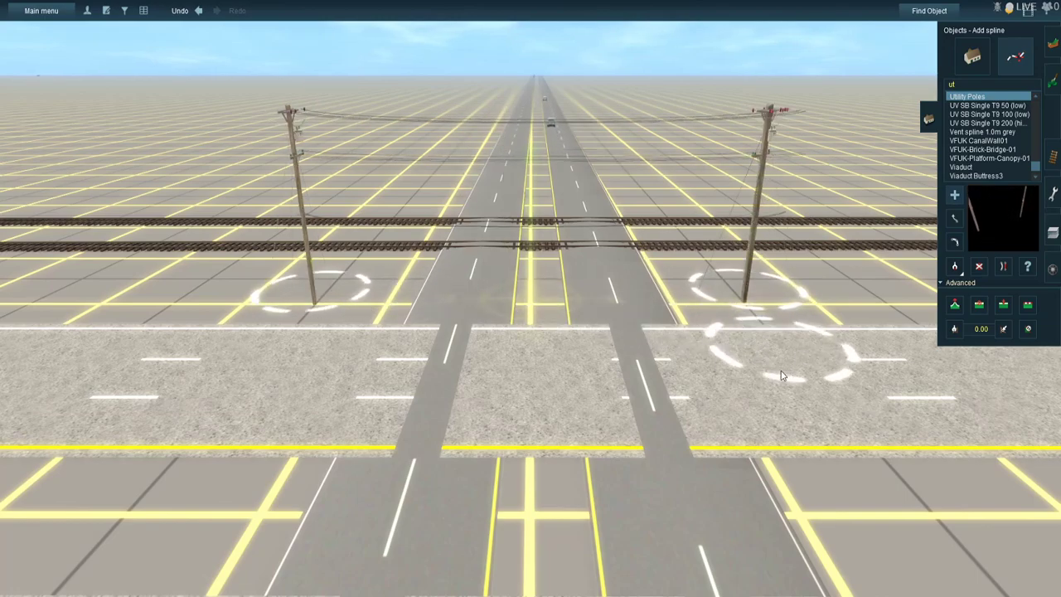
- Place another Utility Poles span over the crossroad along the highway's outer edge, with one pole on each corner
scroll(782, 376, "down", 3)
scroll(792, 442, "down", 1)
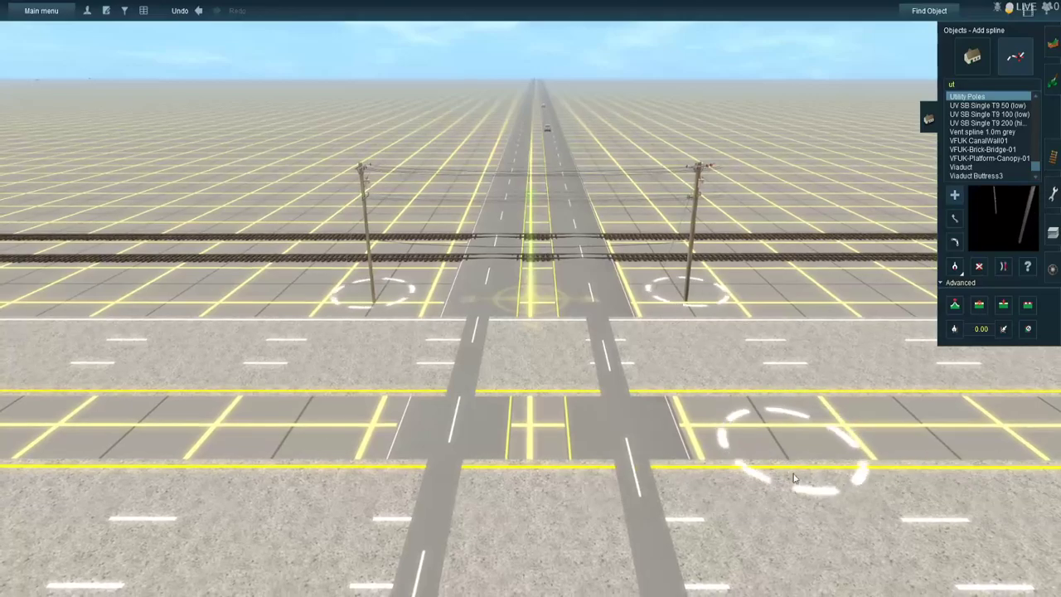
right_click(816, 534)
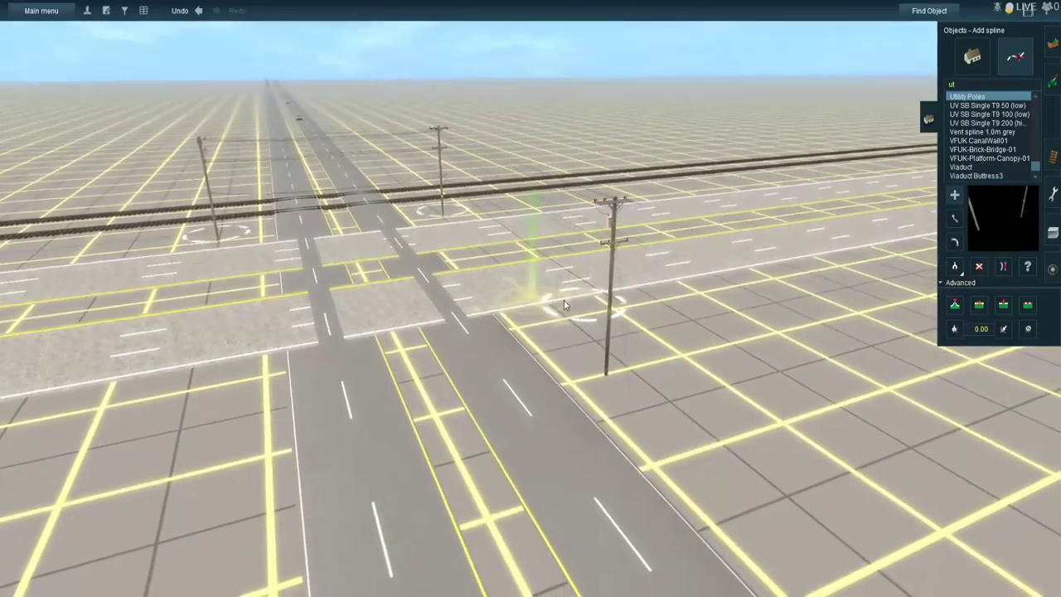
scroll(565, 300, "up", 3)
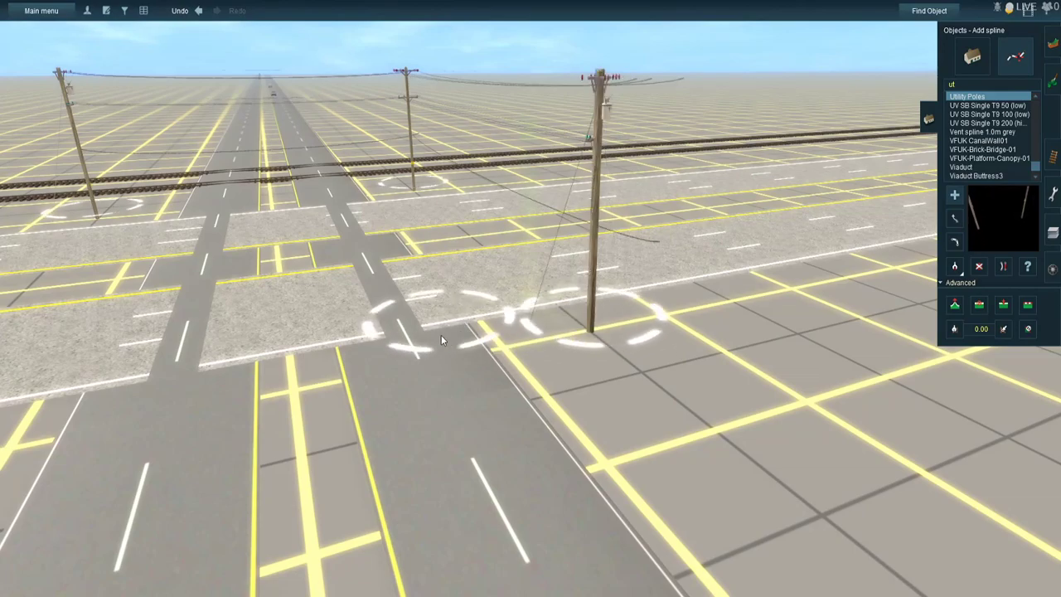
right_click(408, 346)
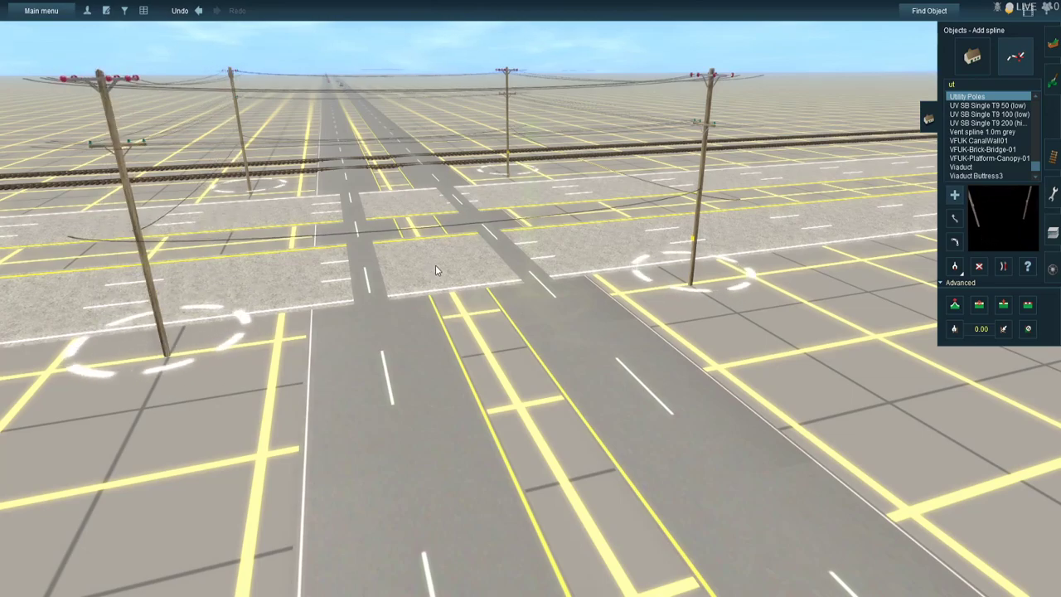
- Circle the new crossing and examine the utility poles, overhead wires and carriageway layout at its corners
key("Up")
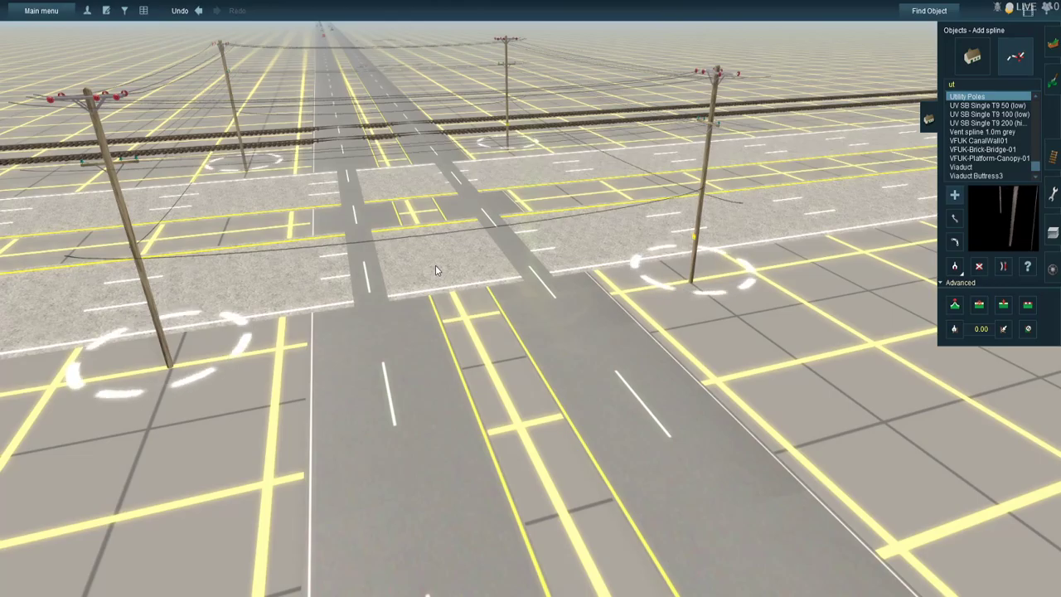
key("Left")
key("Right")
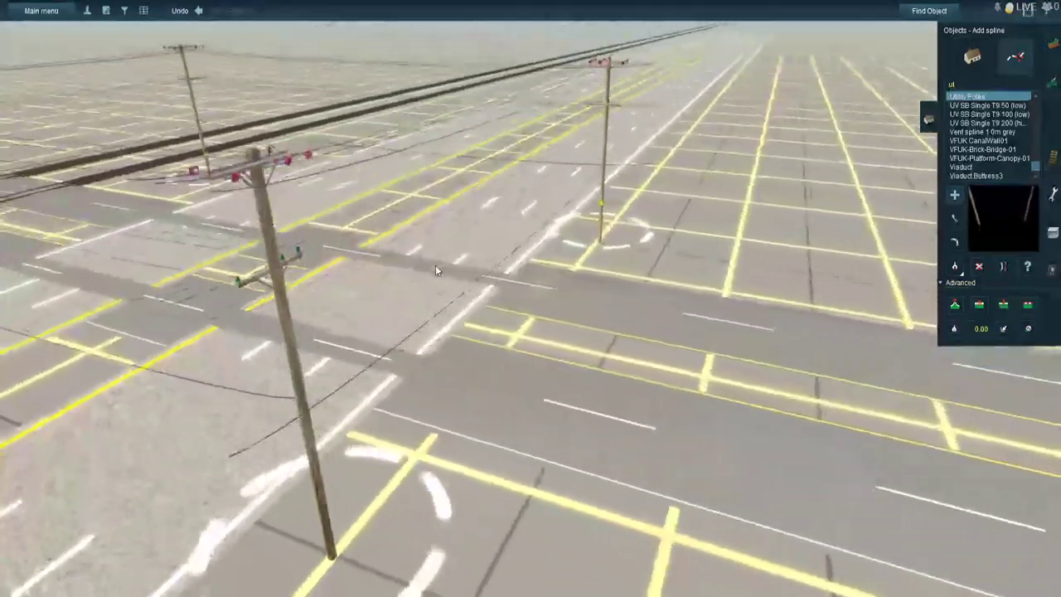
key("Down")
key("Up")
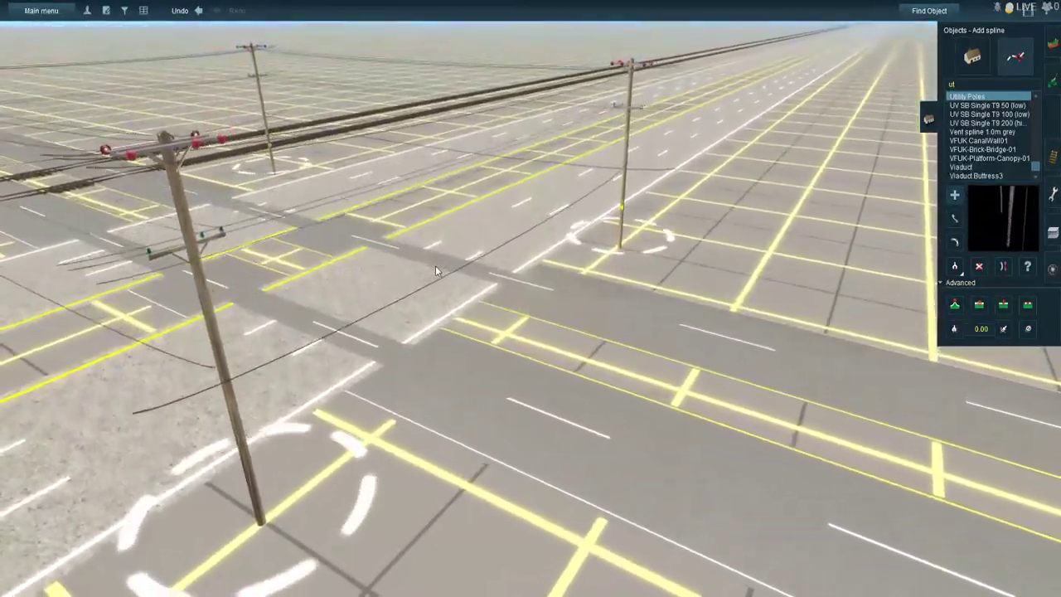
key("Left")
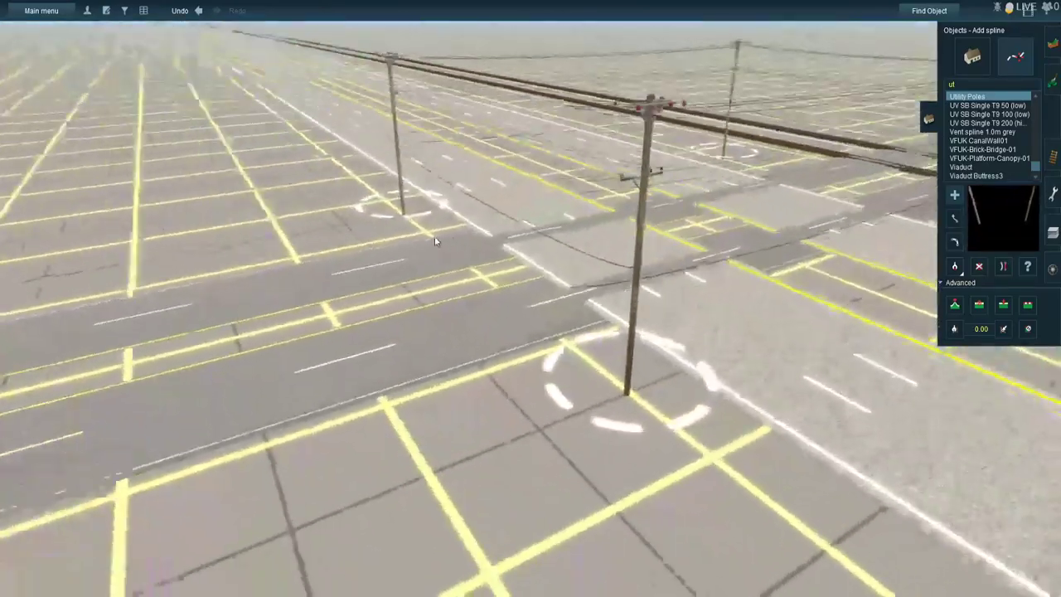
key("Right")
key("Down")
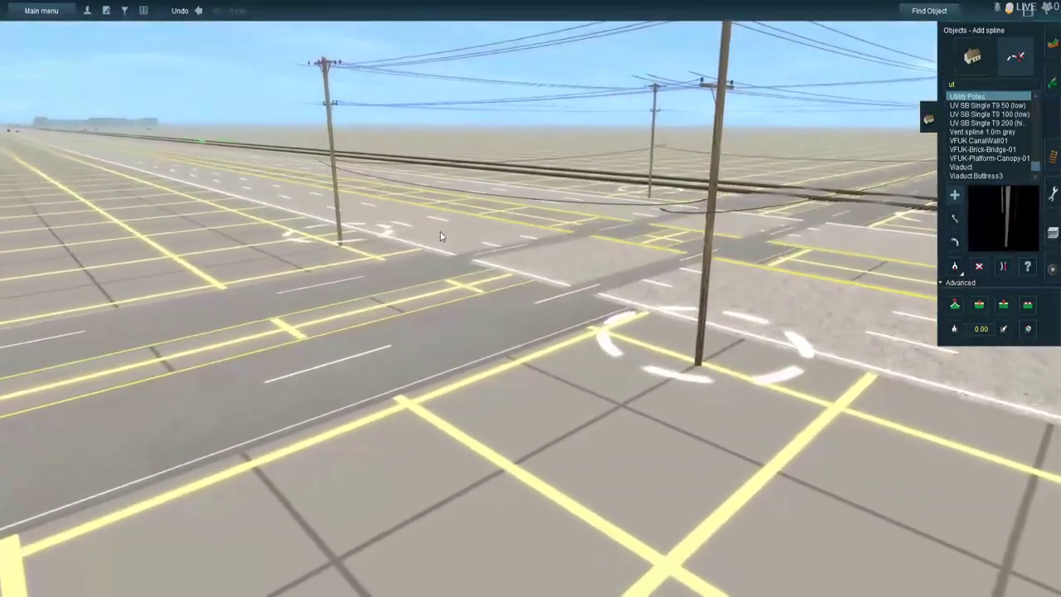
key("Left")
key("Up")
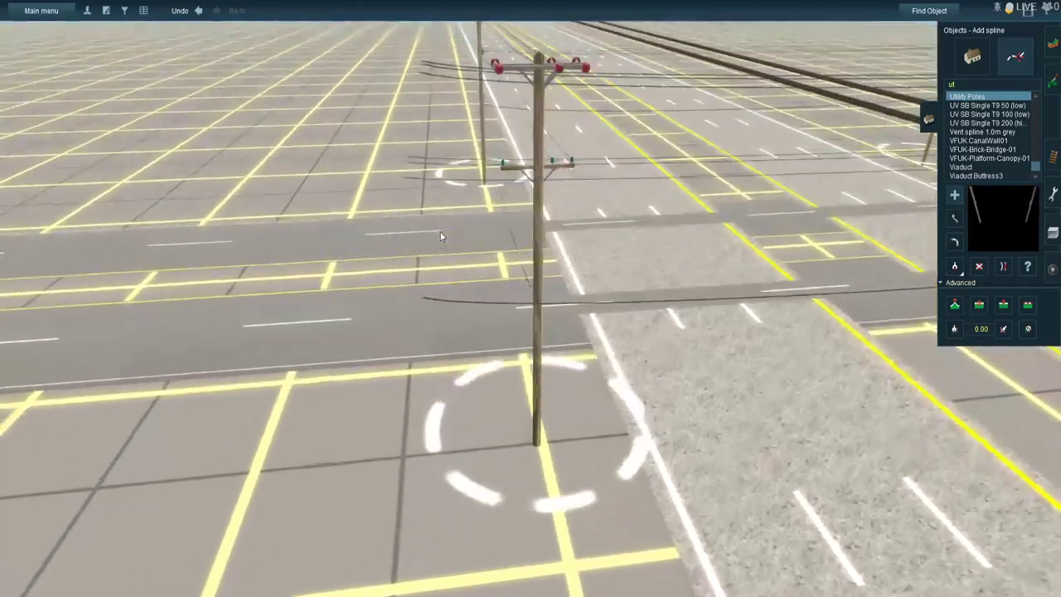
key("Right")
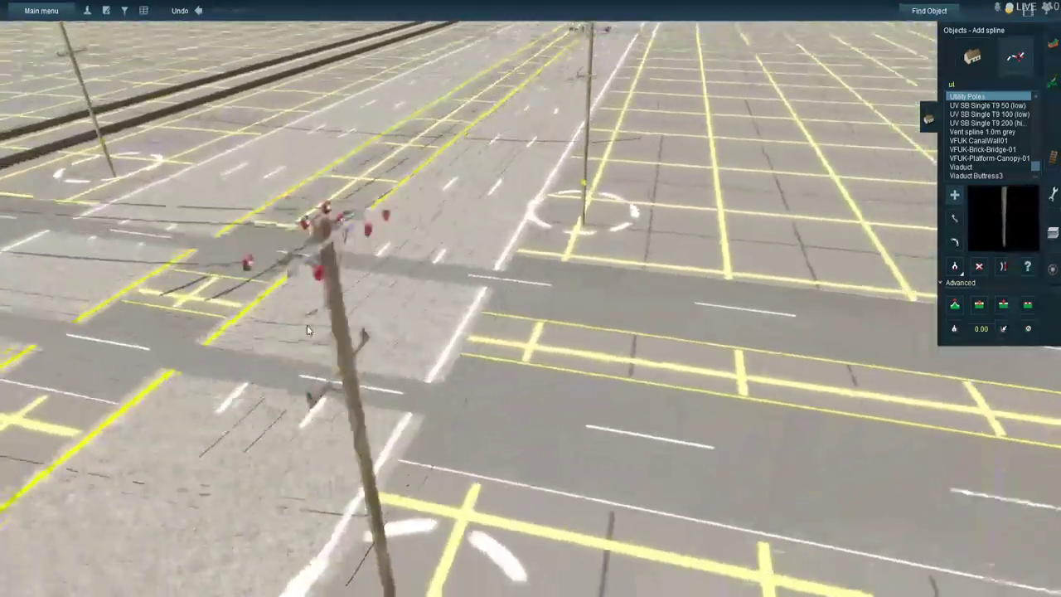
key("Down")
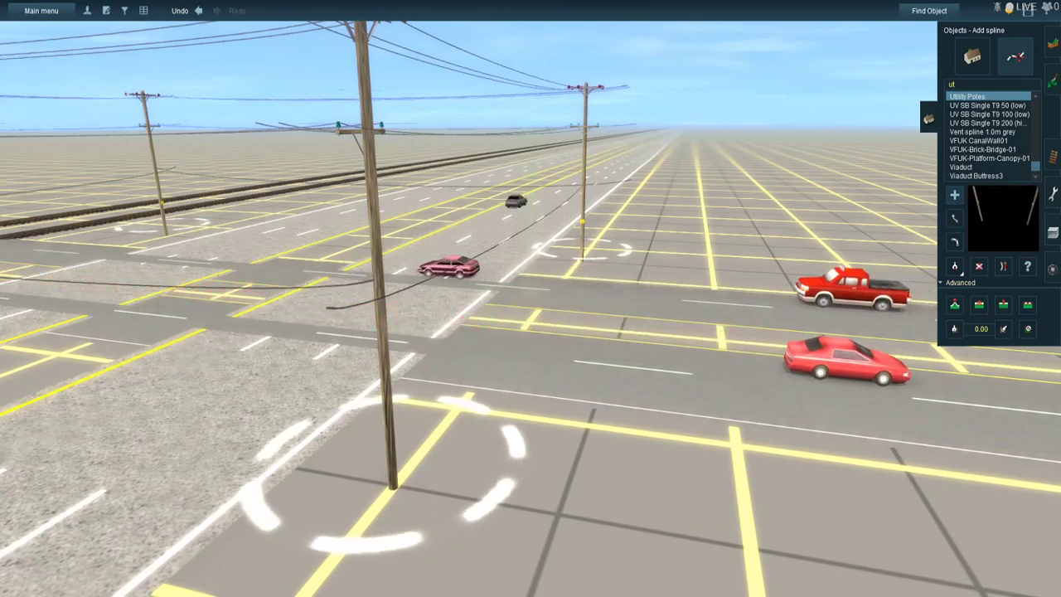
- Find the Jack in the Box restaurant object and place it beside the crossroad beyond the highway
left_click(981, 64)
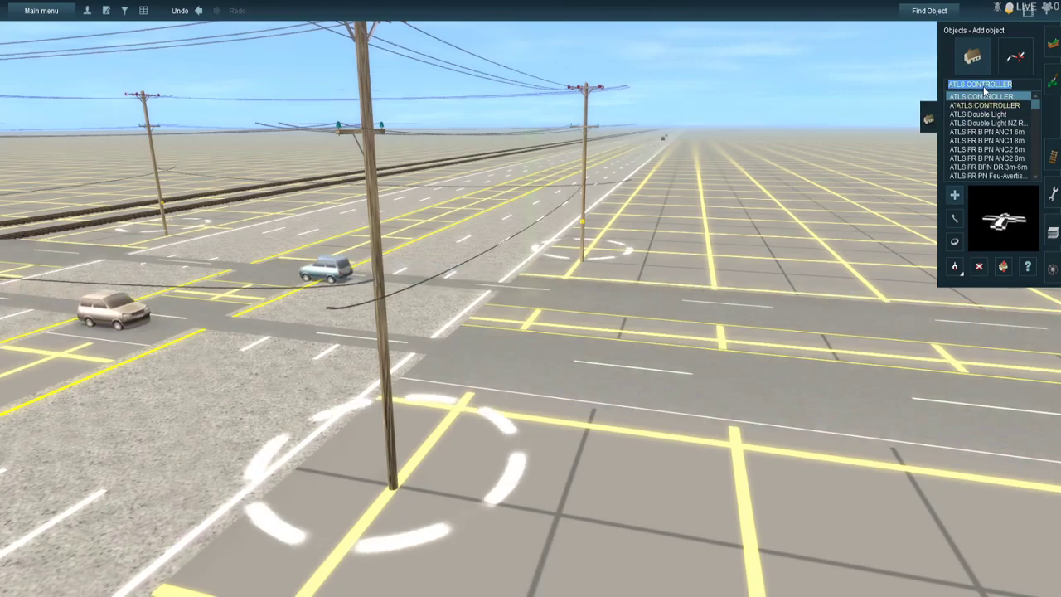
type("jack")
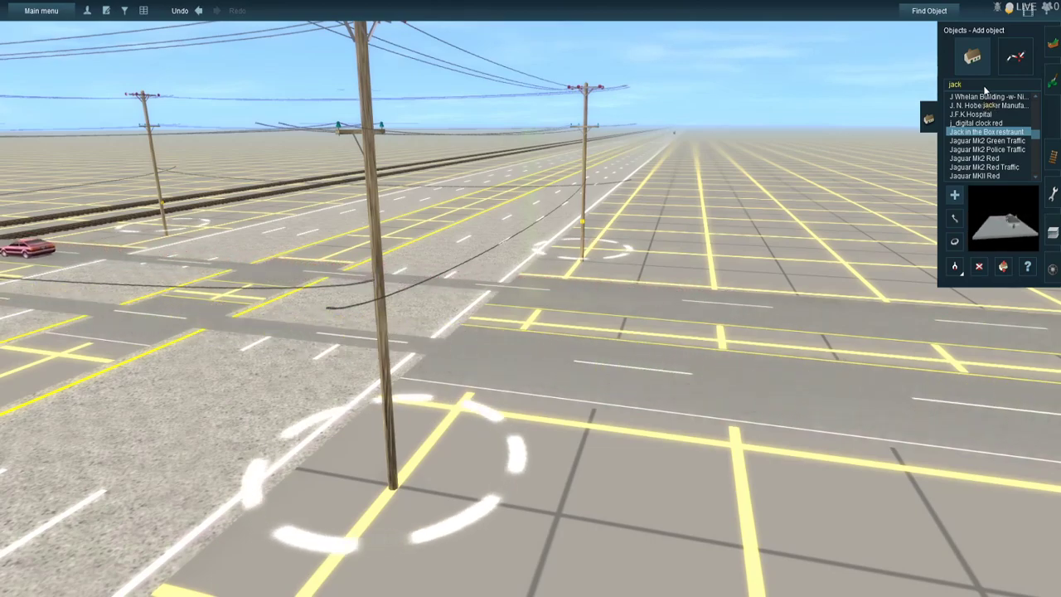
right_click_drag(931, 286, 881, 301)
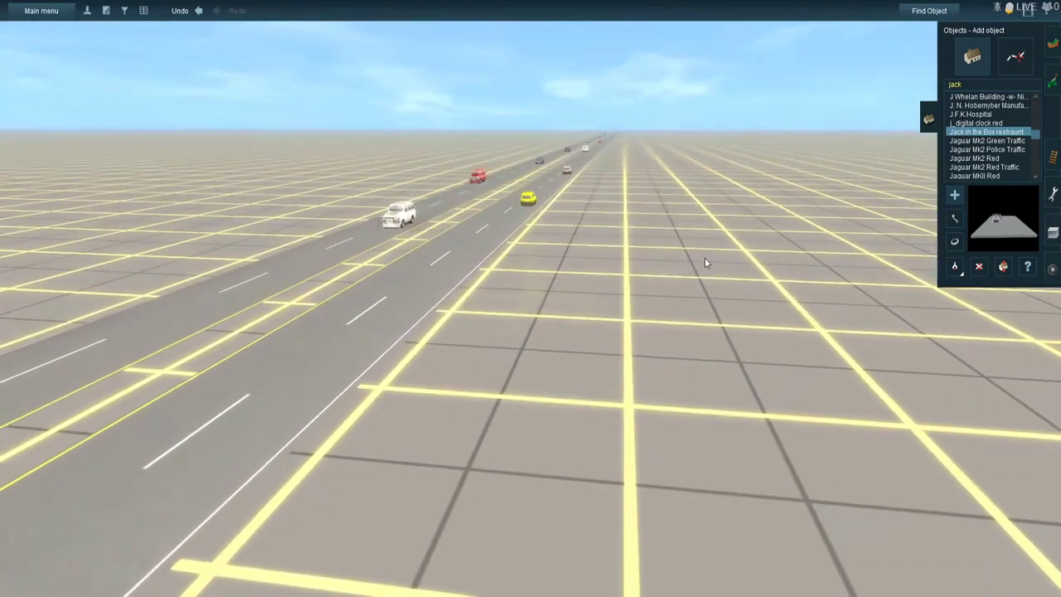
left_click(703, 270)
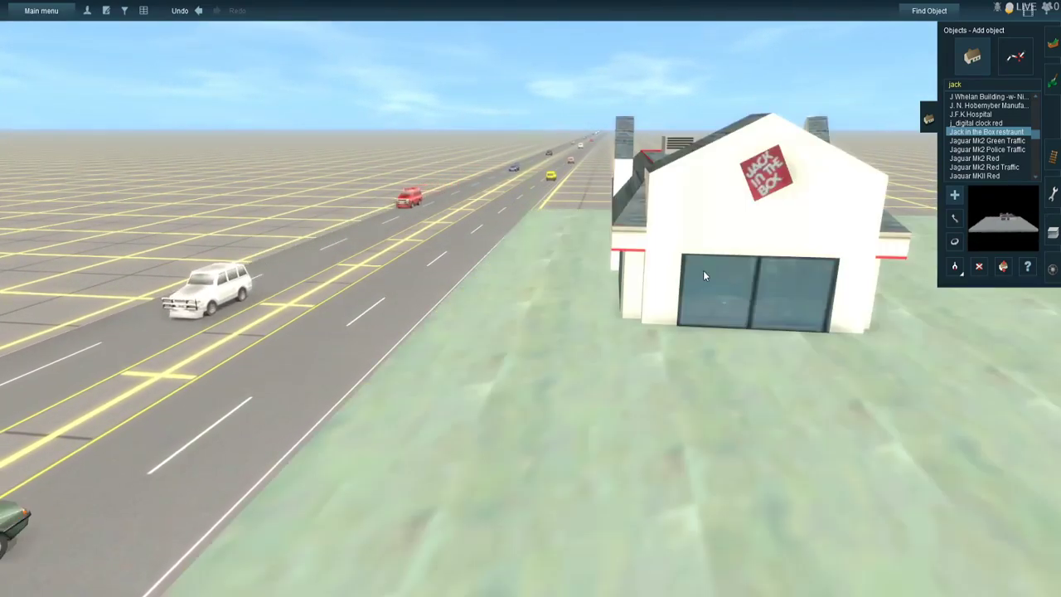
- Move the Jack in the Box restaurant farther along the crossroad, keeping its lot against the road's edge
scroll(722, 364, "down", 3)
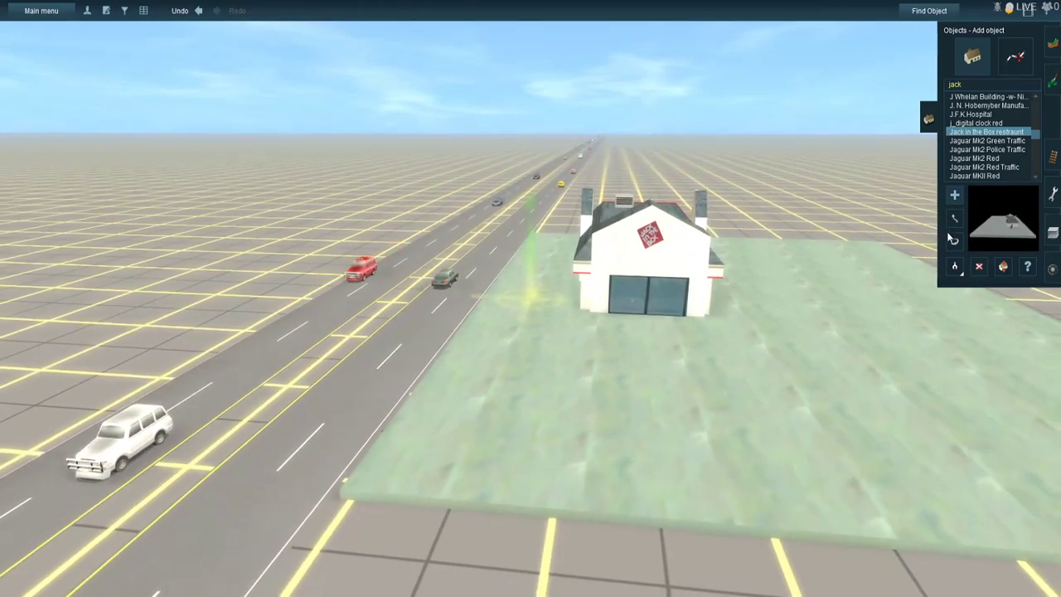
left_click_drag(608, 264, 605, 222)
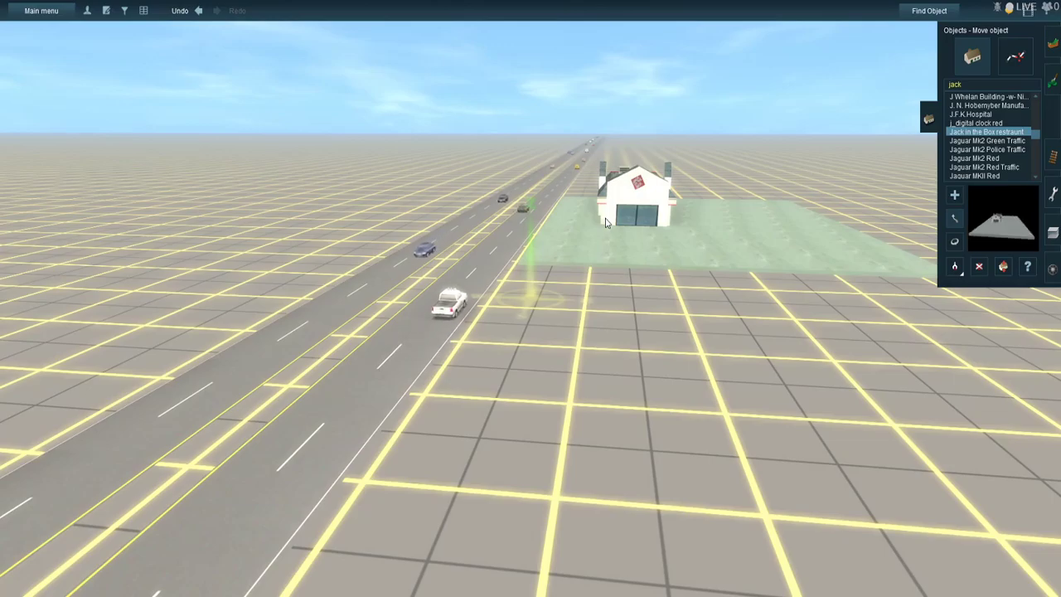
right_click_drag(605, 222, 550, 309)
key("Down")
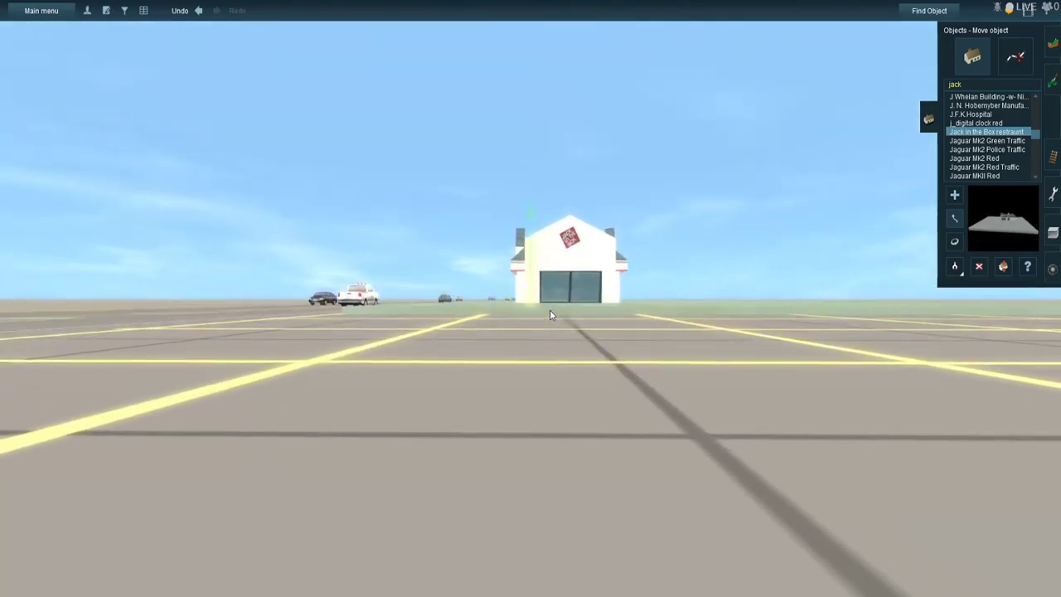
key("Up")
key("Left")
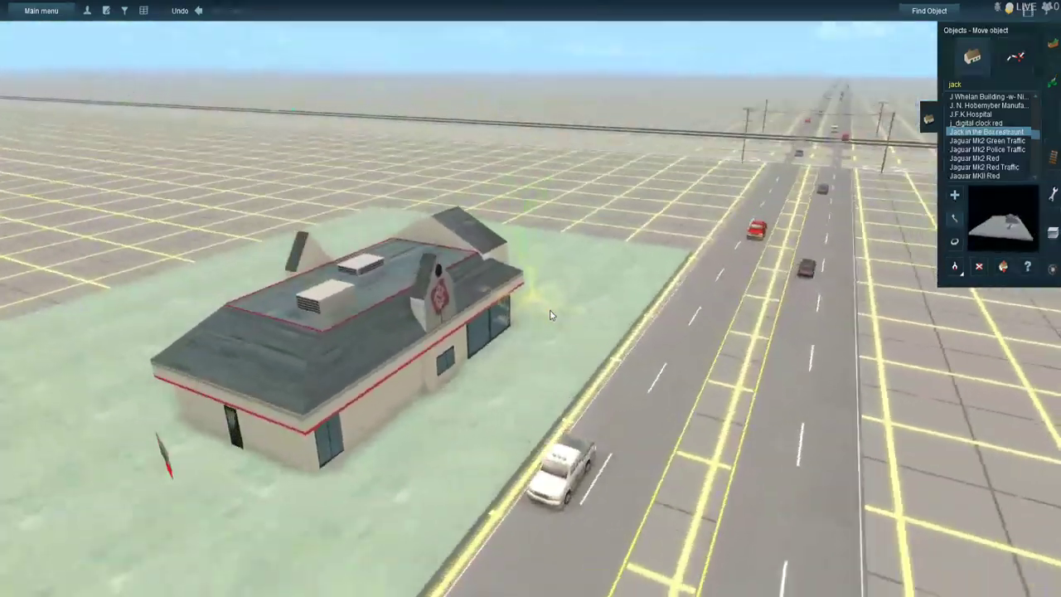
- Inspect the Jack in the Box restaurant's drive-through menu board and the clearance between its lot and the crossroad
key("Left")
key("Down")
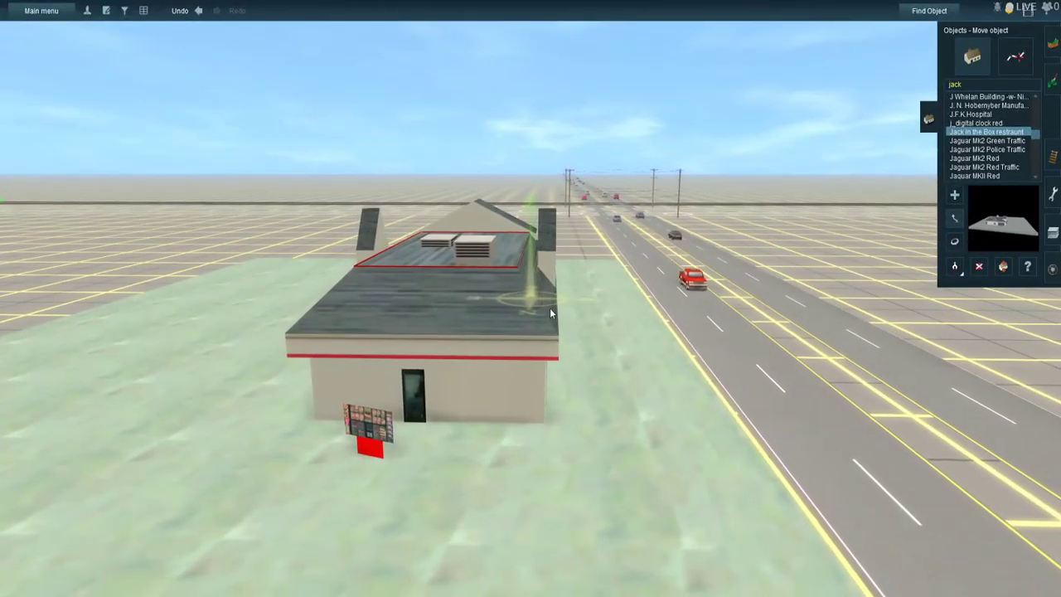
right_click(359, 438)
scroll(550, 263, "up", 5)
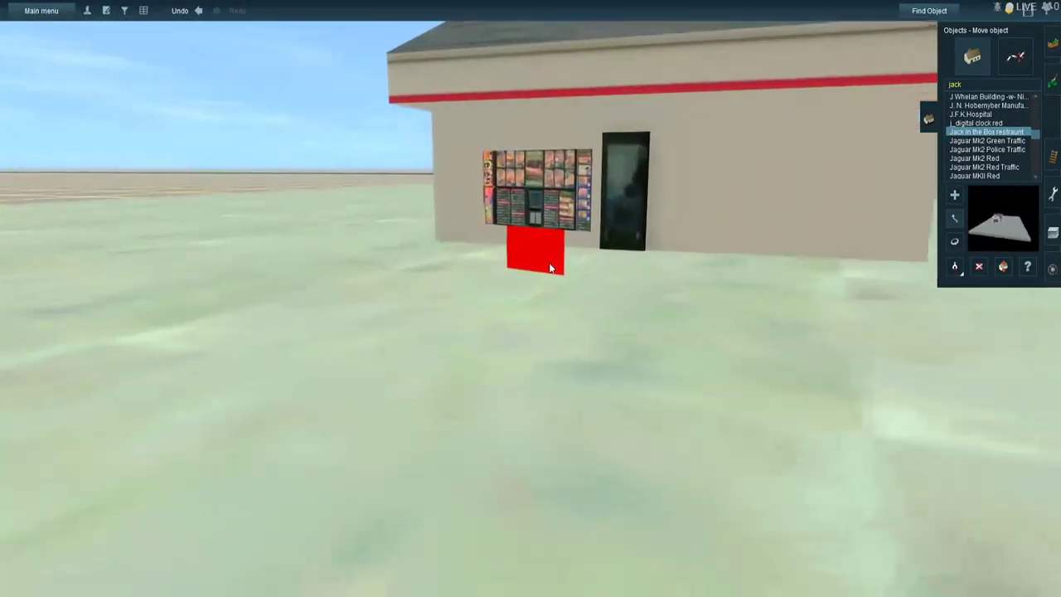
scroll(549, 265, "up", 5)
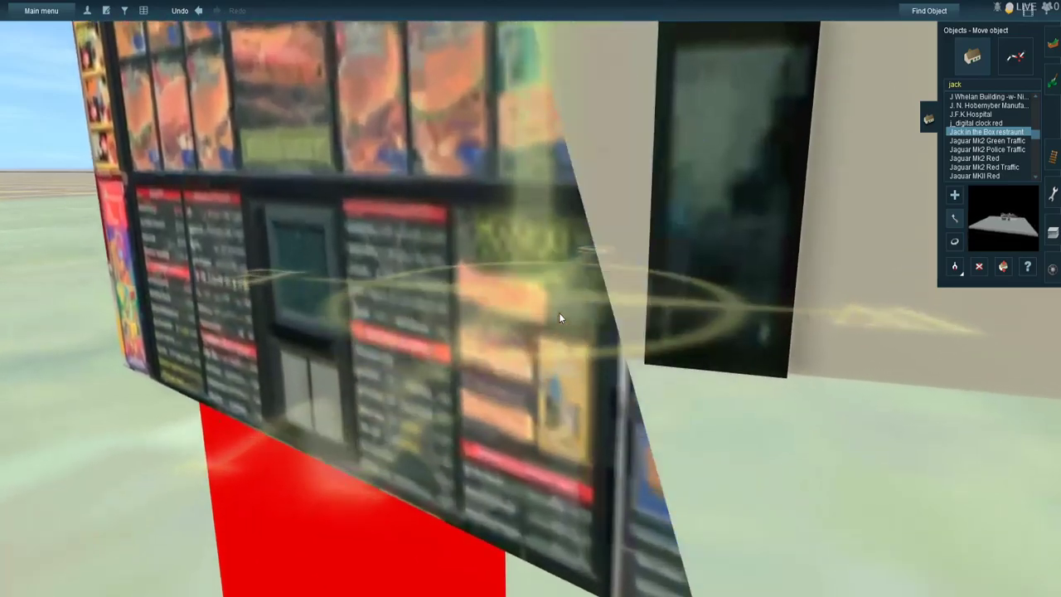
scroll(558, 313, "down", 8)
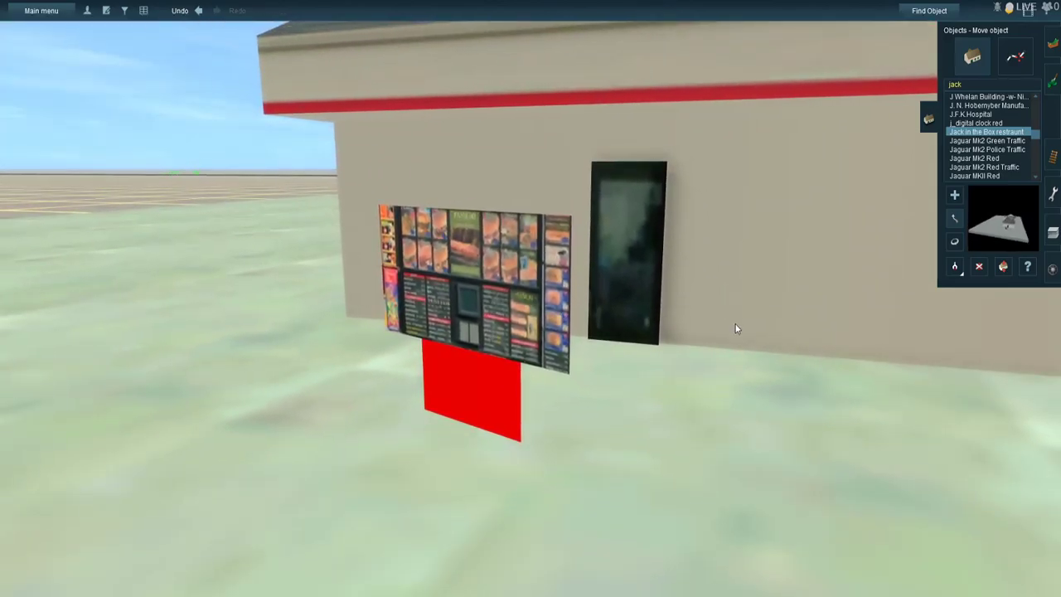
mouse_move(735, 327)
right_mouse_down()
mouse_move(642, 270)
mouse_move(557, 277)
right_mouse_up()
scroll(495, 298, "down", 3)
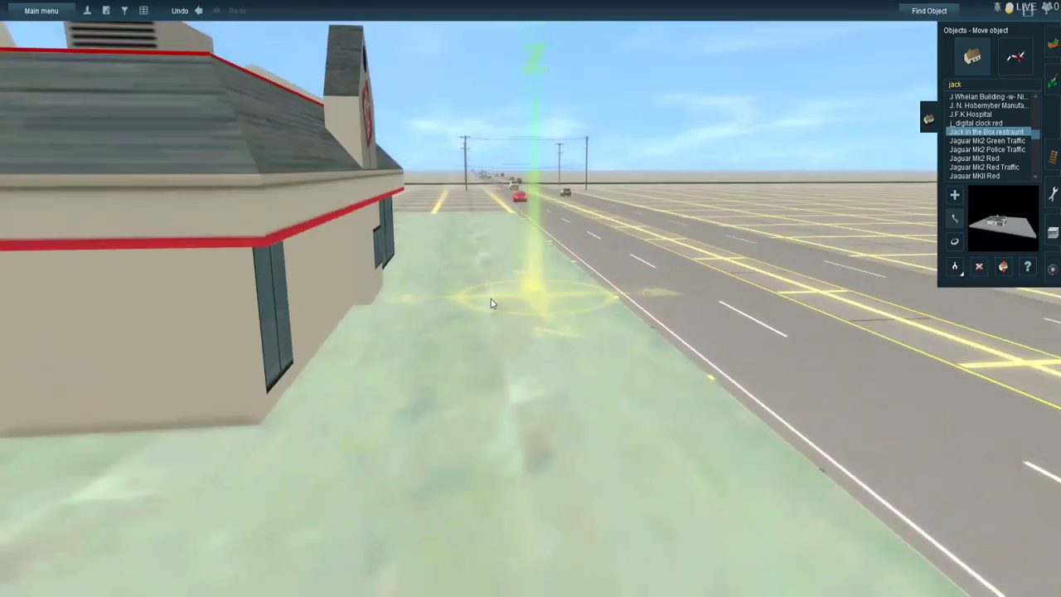
scroll(492, 301, "down", 10)
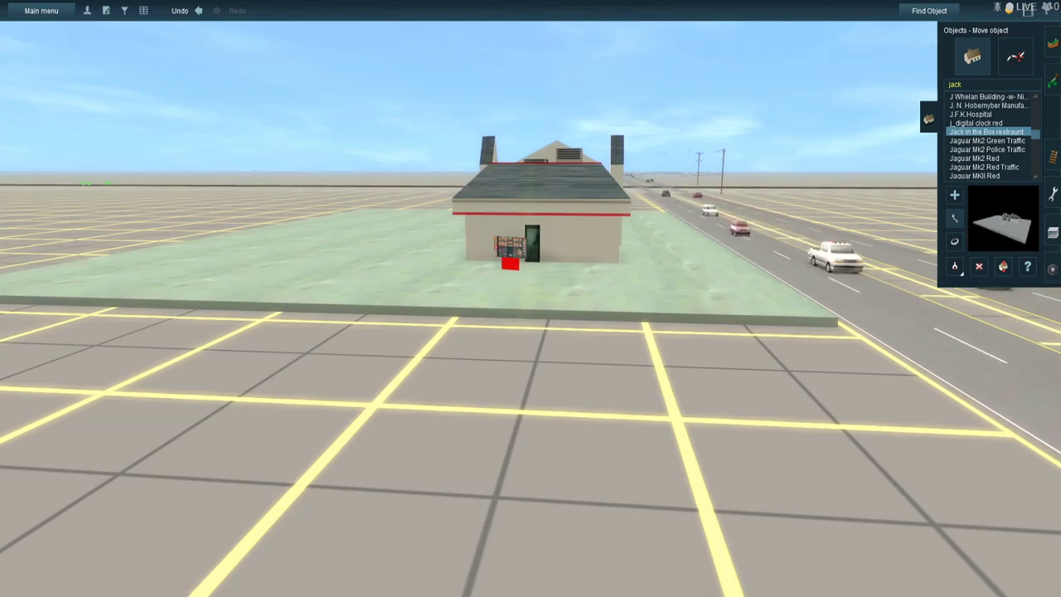
- Circle the restaurant lot and examine the front entrance, sign and facade of the Jack in the Box building
key("Up")
right_click(439, 181)
key("Left")
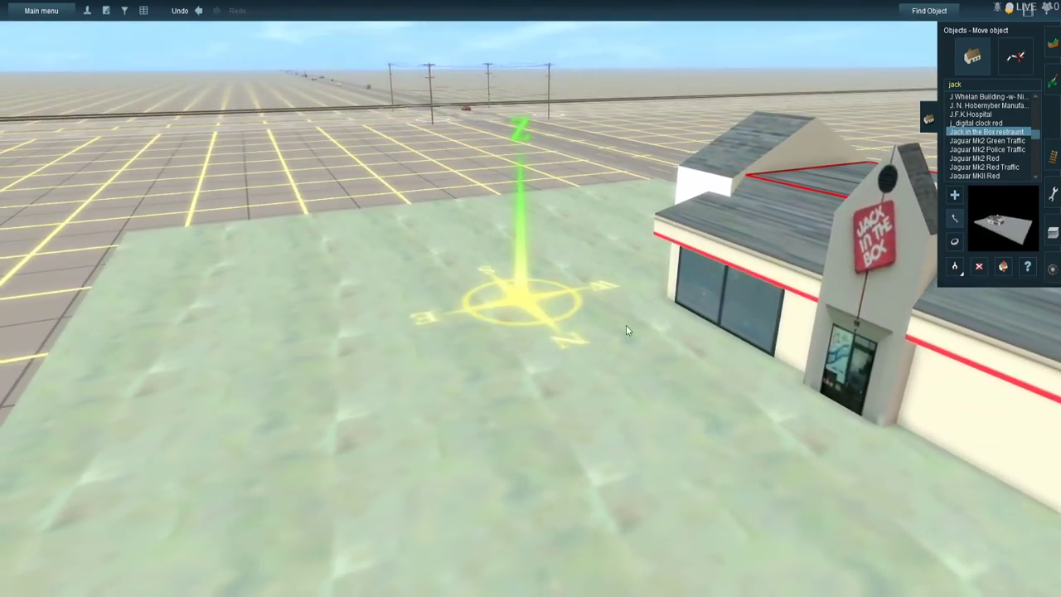
right_click(741, 362)
key("Left")
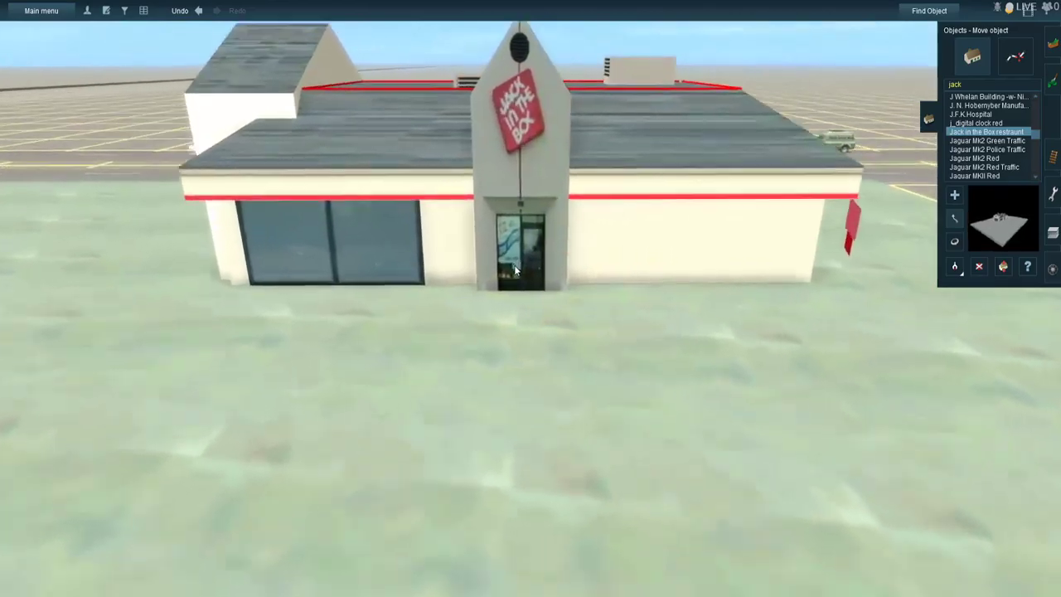
scroll(514, 268, "up", 4)
scroll(514, 268, "down", 6)
mouse_move(421, 284)
right_mouse_down()
mouse_move(406, 250)
mouse_move(413, 243)
mouse_move(497, 265)
mouse_move(547, 261)
mouse_move(738, 315)
mouse_move(570, 323)
right_mouse_up()
- Return to the new highway crossing and examine its utility poles and the empty corner lot beside the crossroad
key("Up")
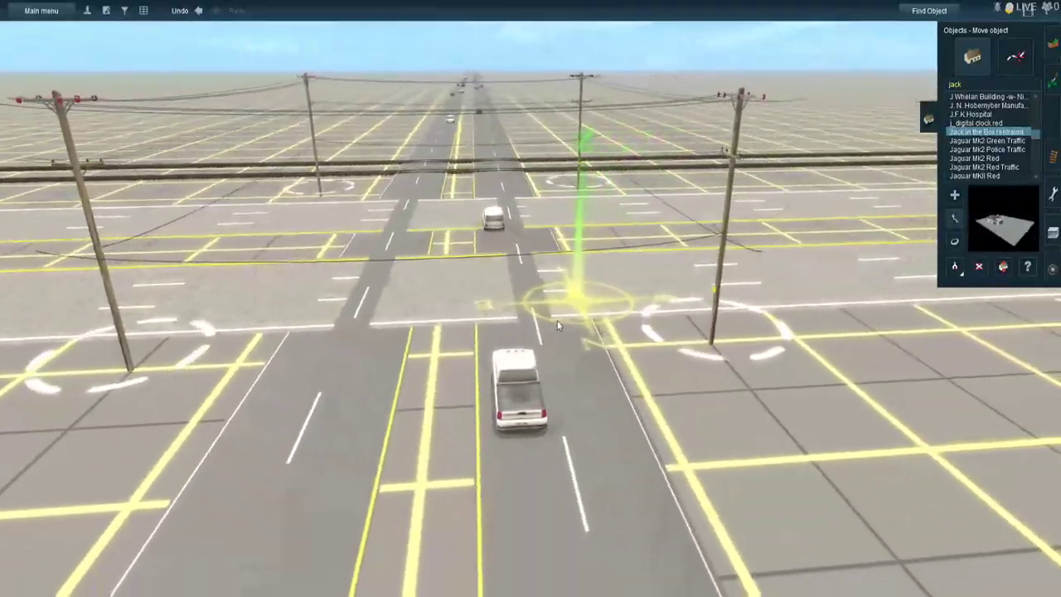
right_click(500, 299)
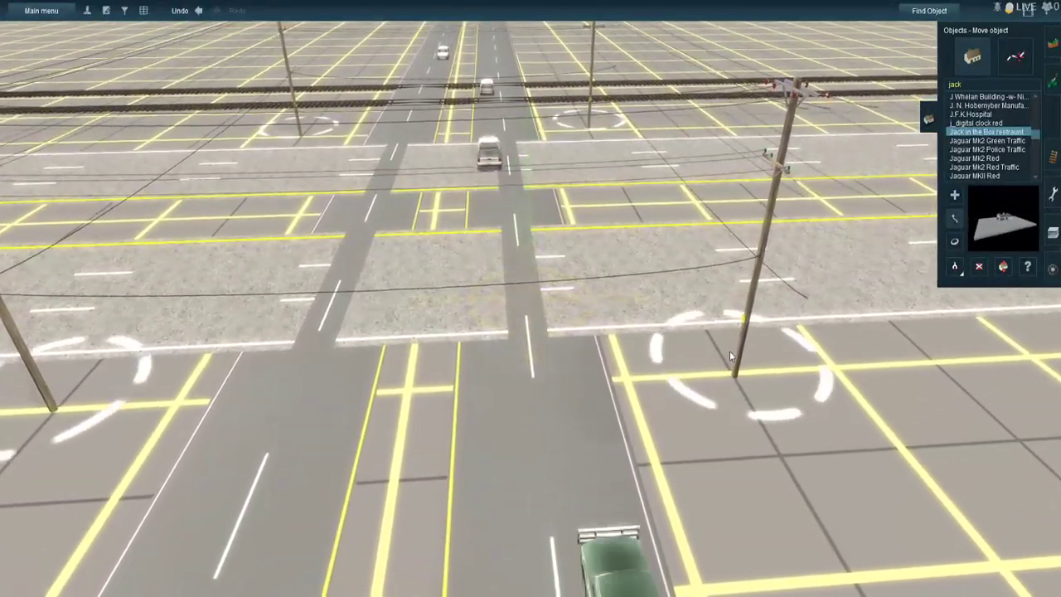
key("Right")
right_click(774, 289)
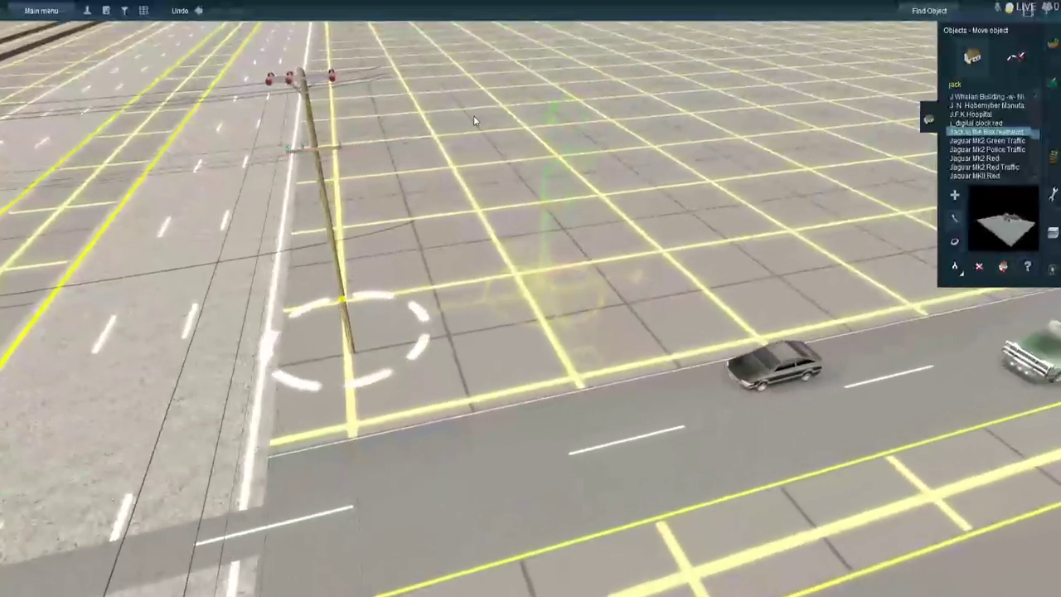
key("Down")
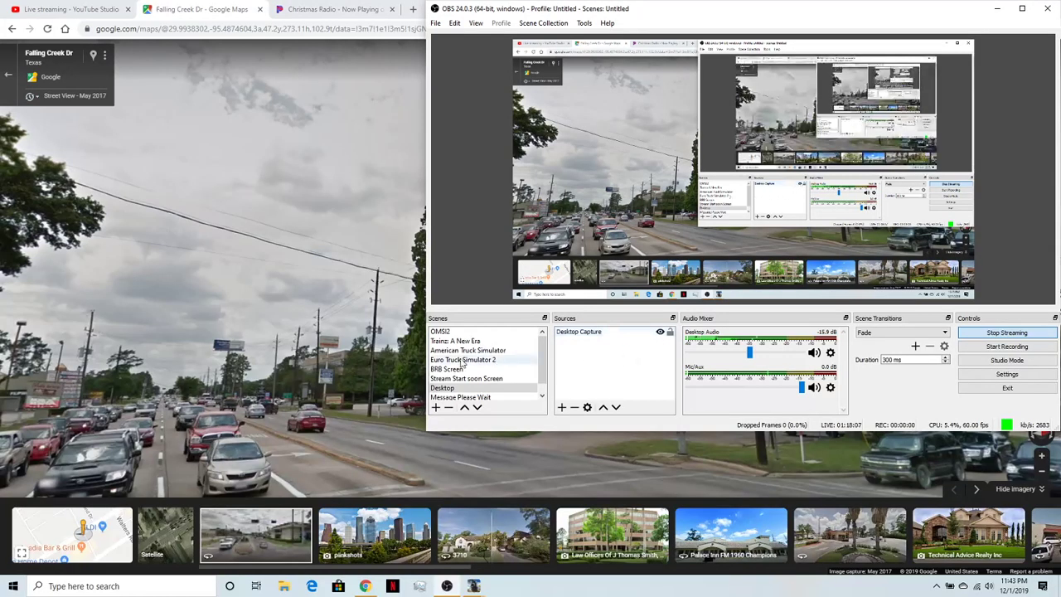
- Switch to Google Maps Street View in Chrome and move into the Falling Creek Dr intersection on Cypress Creek Pkwy
left_click(305, 380)
left_click(722, 483)
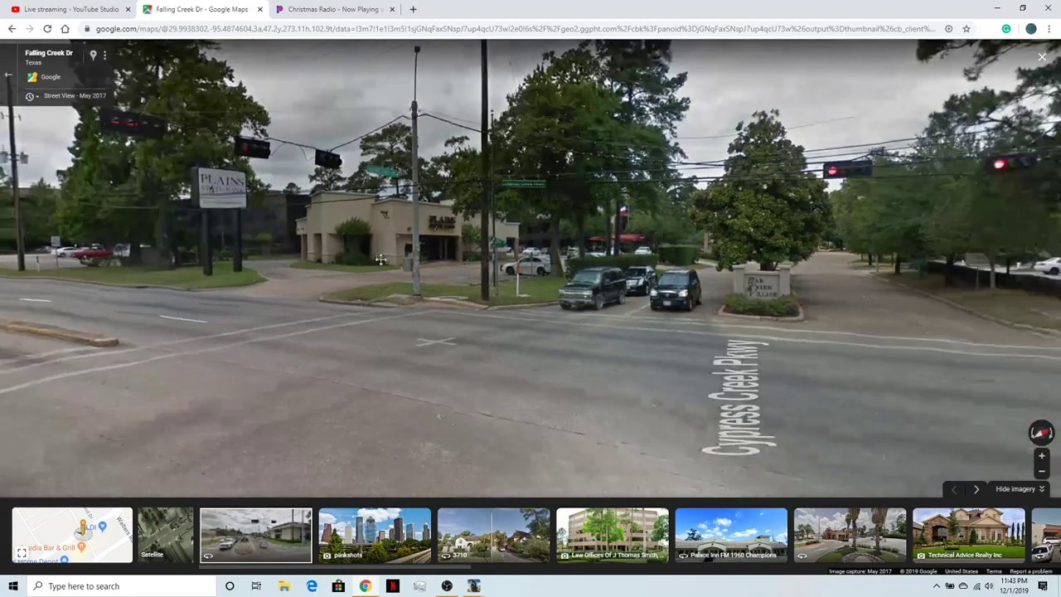
left_click(710, 396)
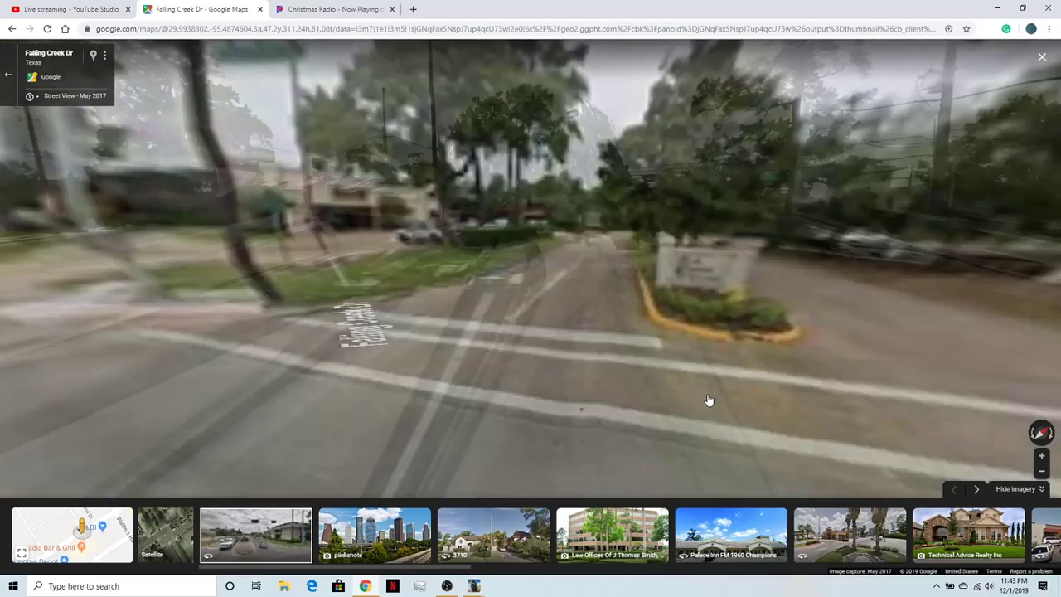
left_click_drag(775, 393, 249, 300)
left_click_drag(746, 268, 284, 337)
left_click_drag(673, 204, 688, 336)
scroll(417, 258, "up", 3)
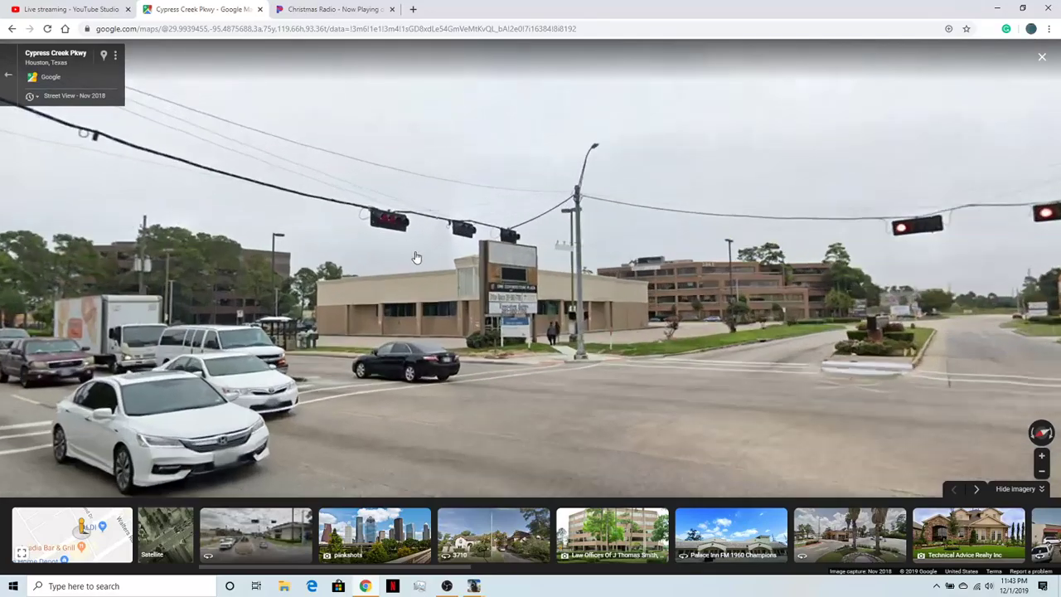
- Examine the corner buildings, signs, traffic signals and divided side street at Falling Creek Dr in the Nov 2018 imagery
scroll(417, 257, "up", 3)
scroll(692, 322, "down", 4)
mouse_move(692, 322)
left_mouse_down()
mouse_move(297, 325)
mouse_move(707, 333)
left_mouse_up()
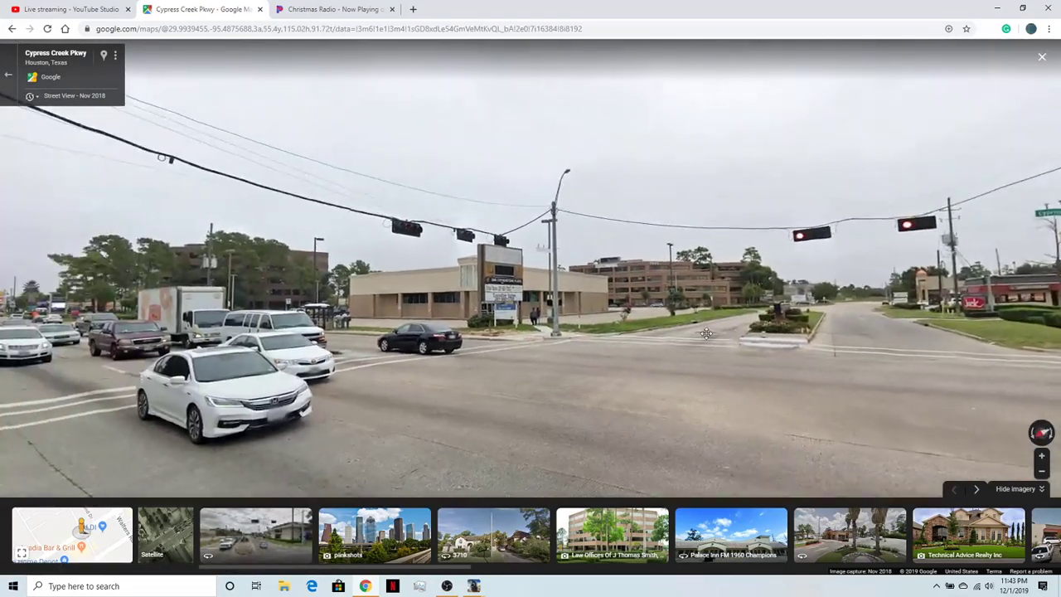
scroll(408, 236, "up", 2)
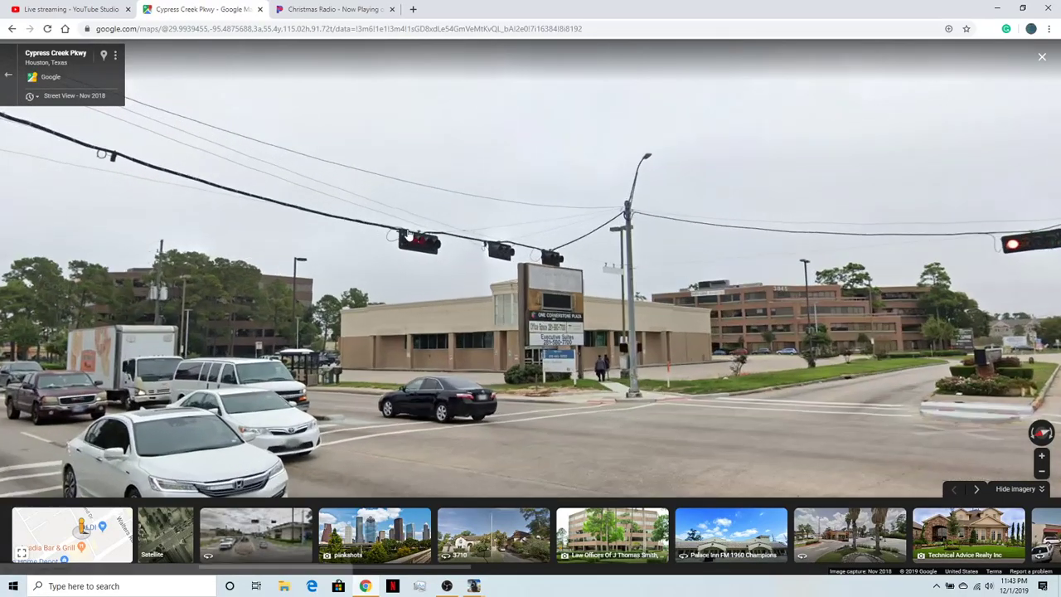
scroll(399, 251, "up", 2)
left_click_drag(834, 423, 223, 230)
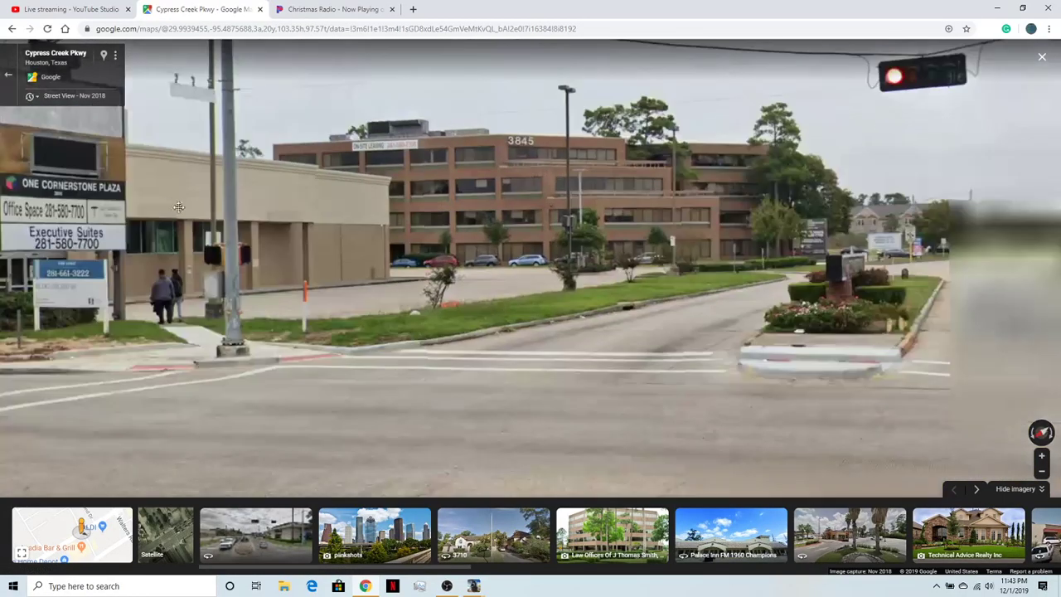
left_click_drag(928, 234, 635, 274)
left_click_drag(856, 238, 777, 328)
scroll(777, 328, "down", 3)
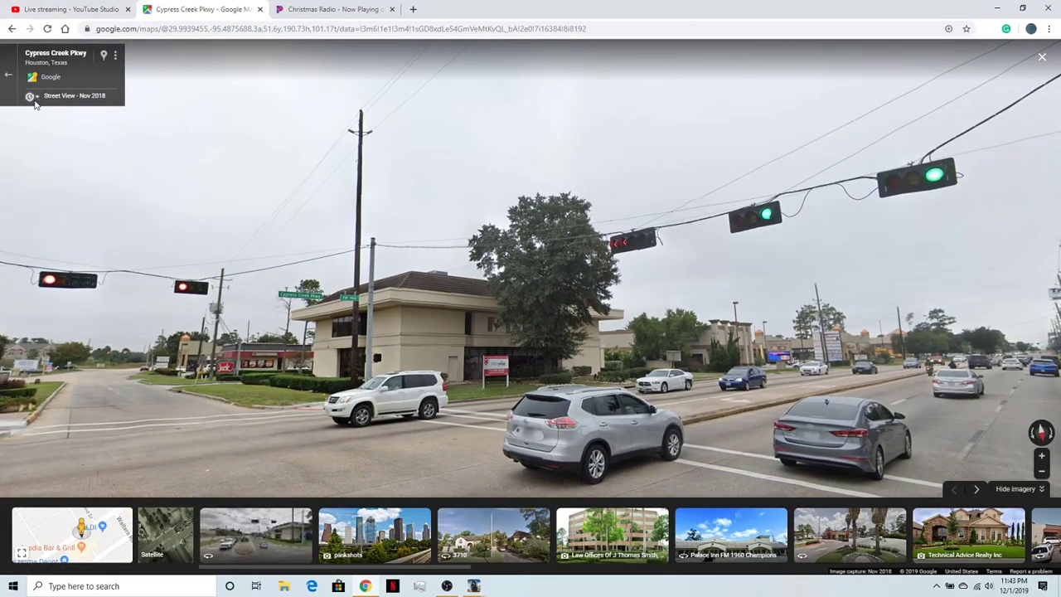
- Switch Street View to the May 2011 imagery and compare the intersection's corner buildings, median and hanging traffic signals
left_click(34, 99)
left_click(120, 143)
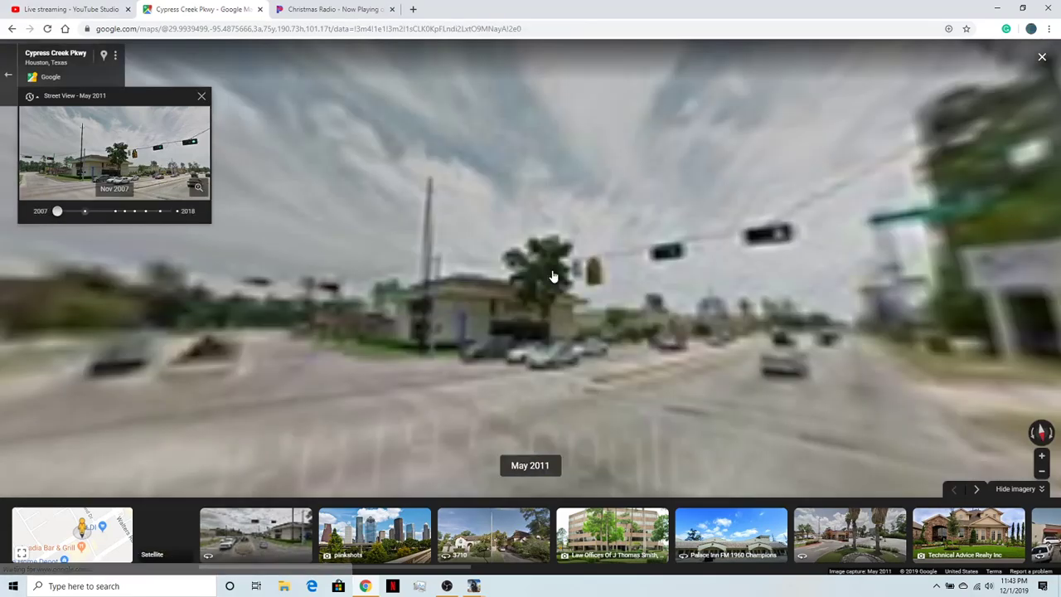
scroll(603, 283, "up", 2)
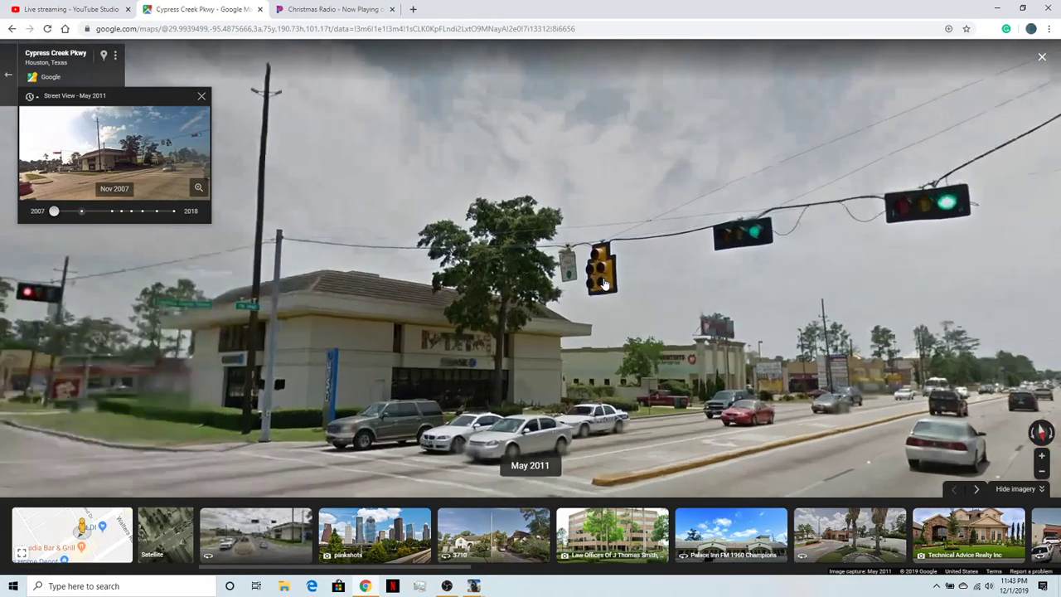
scroll(604, 284, "up", 3)
left_click_drag(575, 333, 787, 315)
left_click_drag(545, 372, 788, 352)
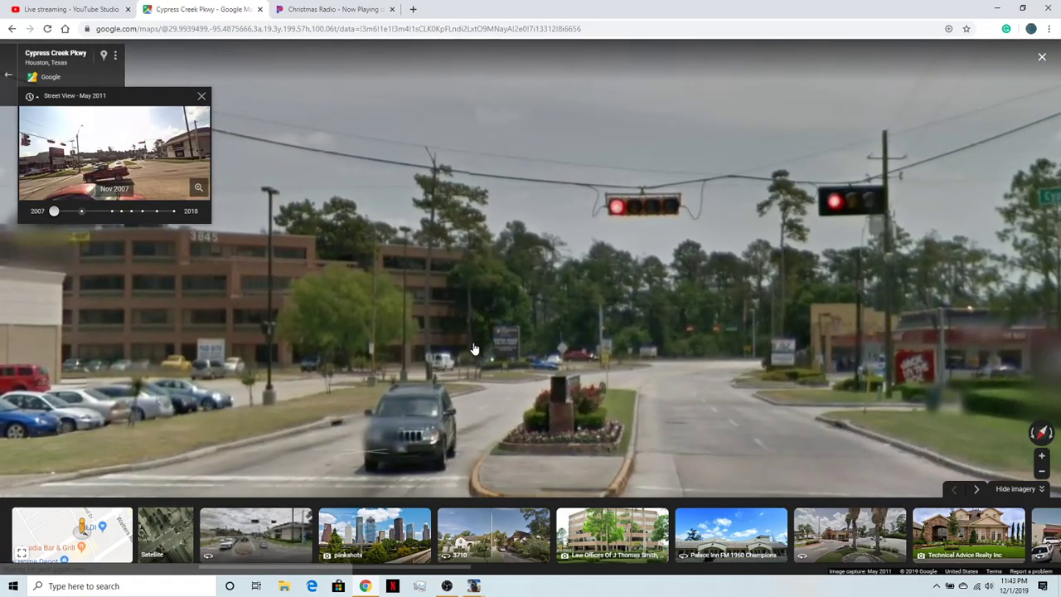
scroll(430, 351, "down", 3)
left_click_drag(428, 352, 725, 373)
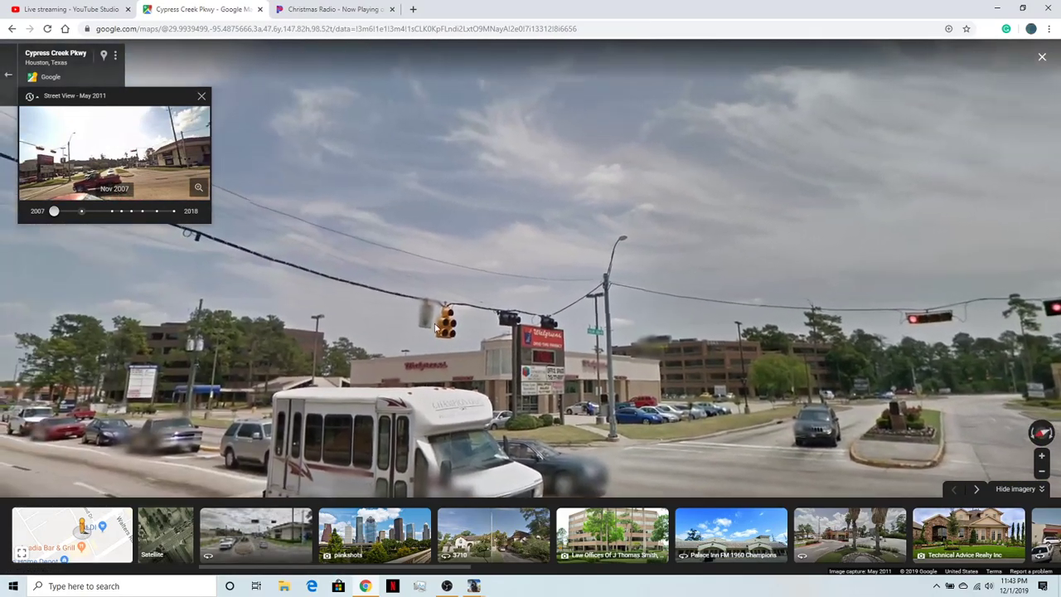
left_click_drag(607, 371, 249, 307)
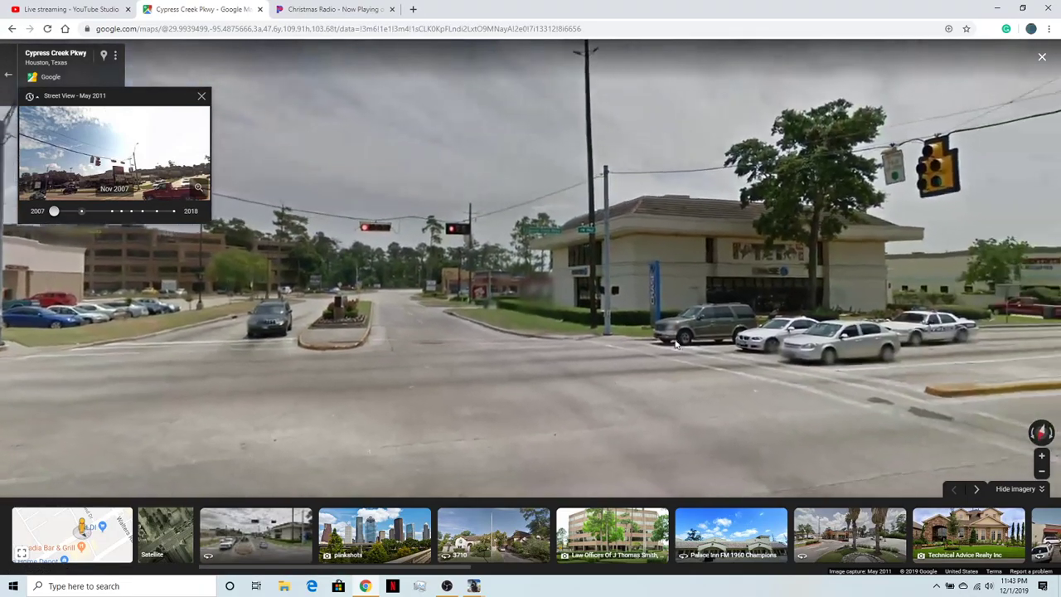
left_click_drag(712, 351, 620, 370)
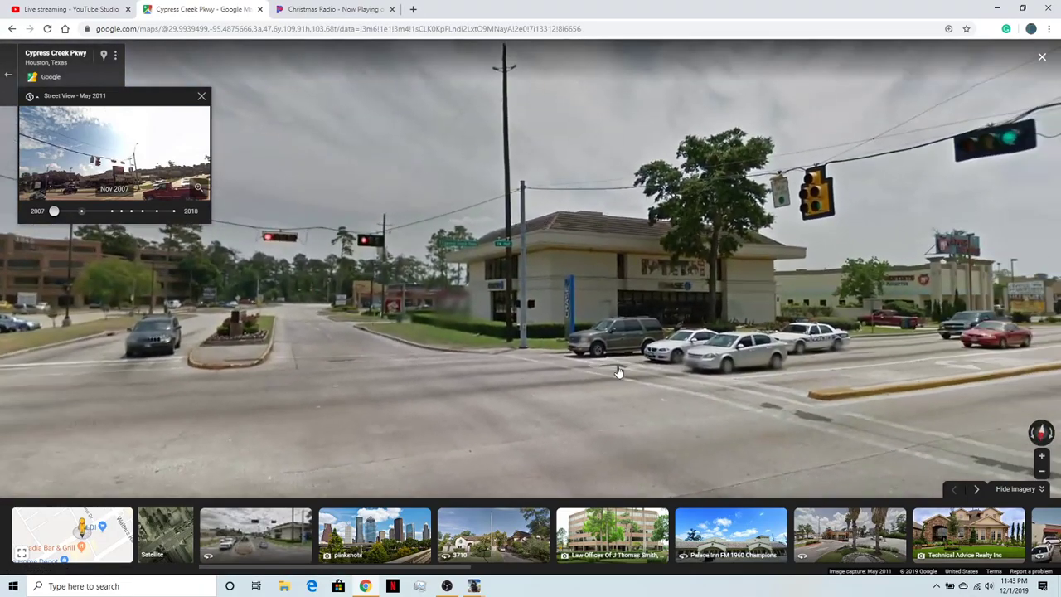
- Switch Street View to the Jun 2015 imagery and examine the intersection corners and the view along Cypress Creek Pkwy
left_click(111, 210)
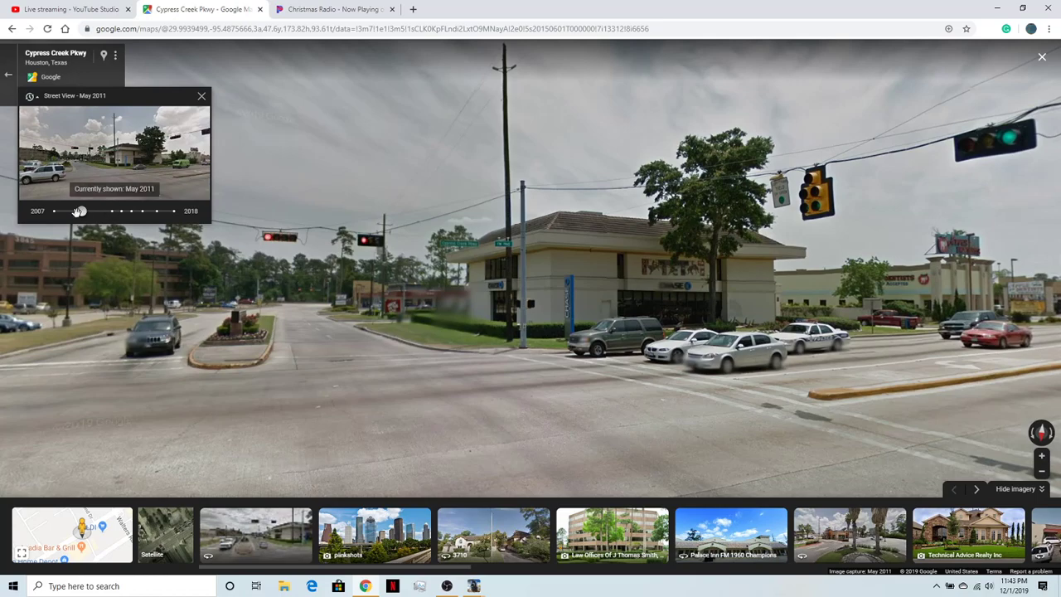
left_click(104, 178)
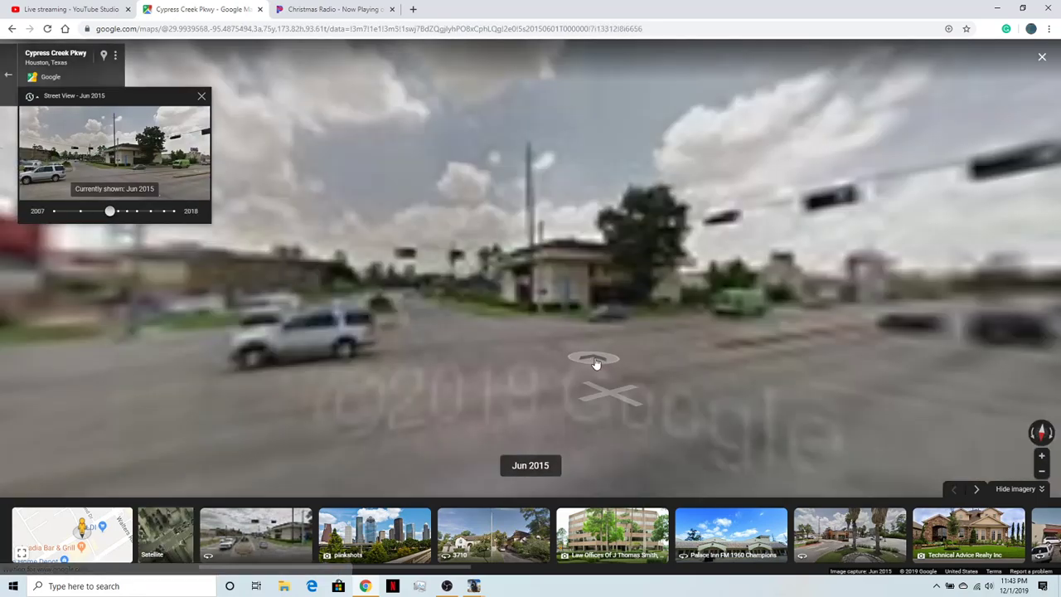
scroll(718, 292, "up", 3)
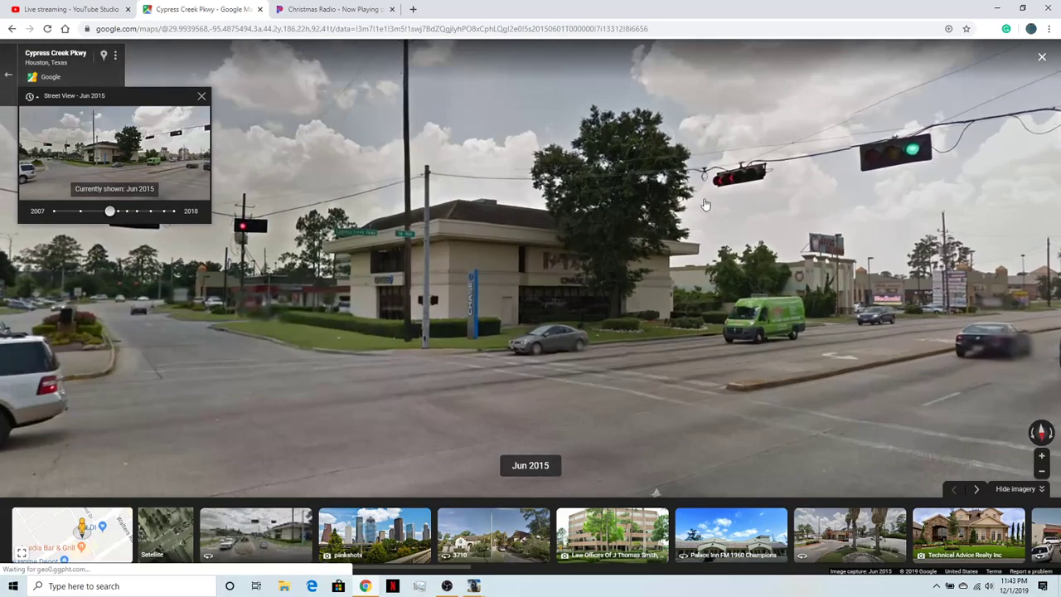
left_click_drag(469, 334, 771, 328)
left_click_drag(332, 302, 621, 289)
left_click_drag(915, 361, 323, 290)
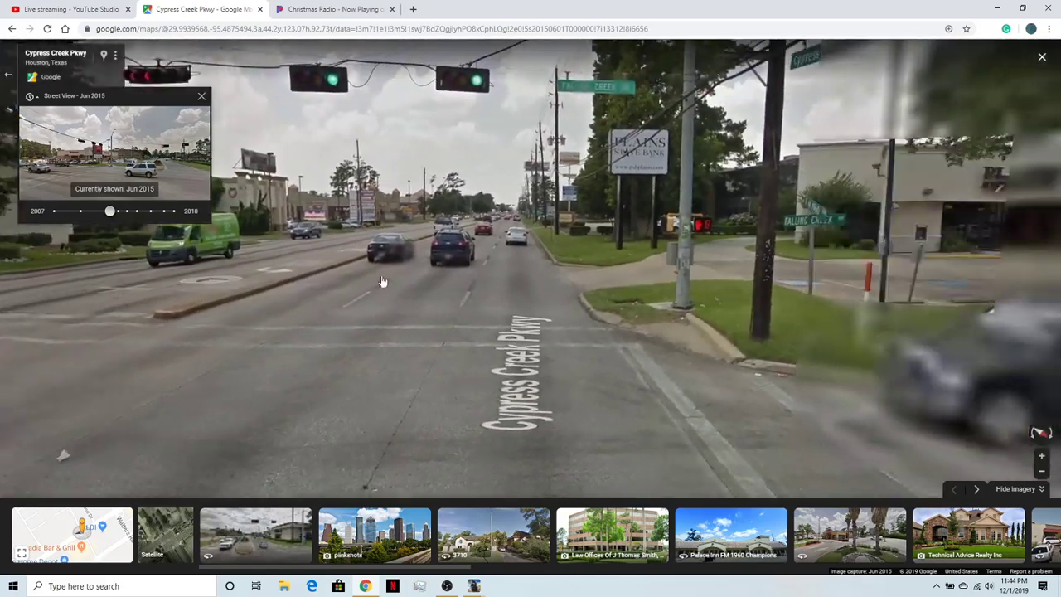
- Examine the Oak Creek Village entrance, the span-wire traffic signals and the Walgreens corner in the Jun 2015 imagery
left_click_drag(1000, 255, 241, 307)
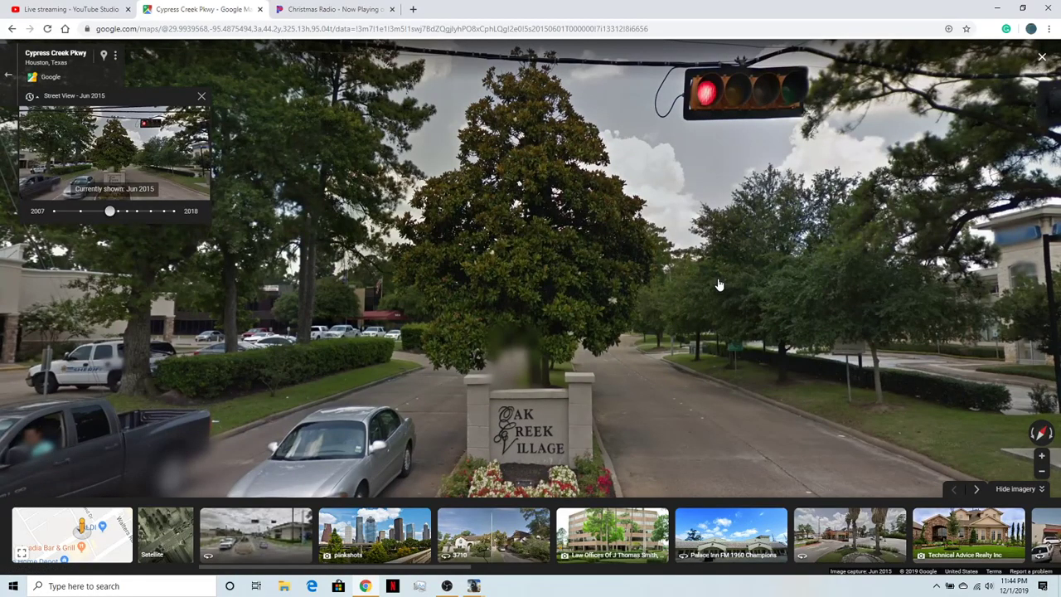
left_click(718, 311)
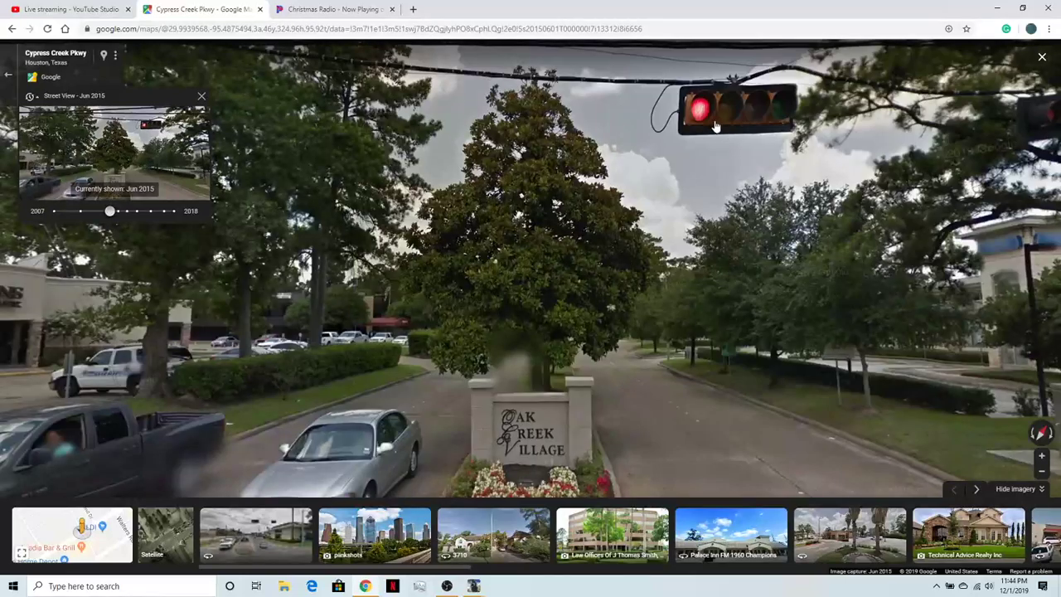
left_click_drag(841, 194, 784, 206)
left_click_drag(418, 314, 1032, 275)
left_click_drag(497, 294, 829, 270)
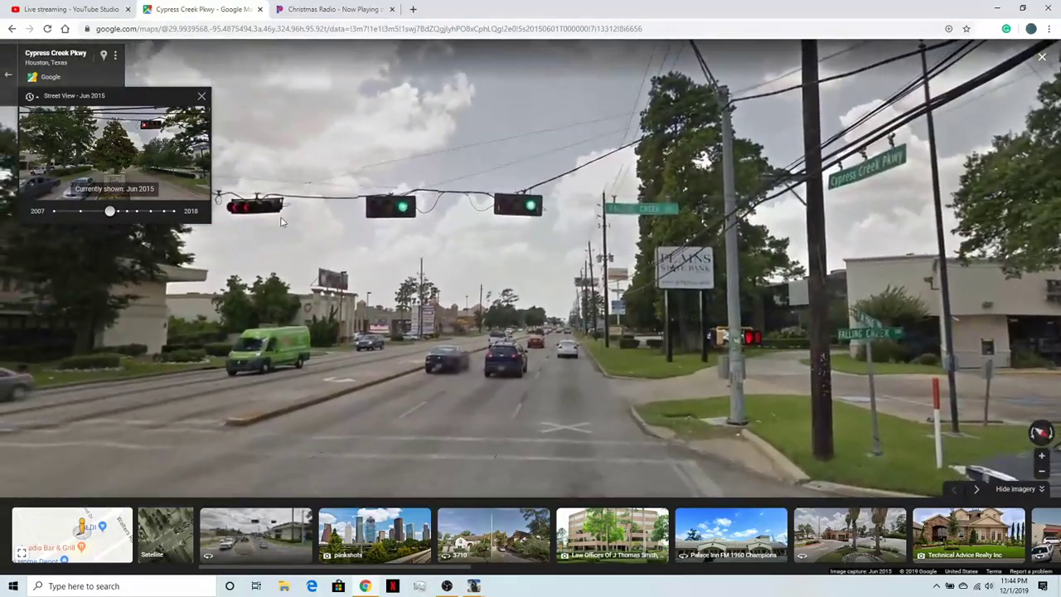
left_click_drag(272, 216, 332, 239)
left_click_drag(300, 338, 713, 286)
left_click_drag(333, 338, 808, 288)
left_click_drag(410, 315, 570, 320)
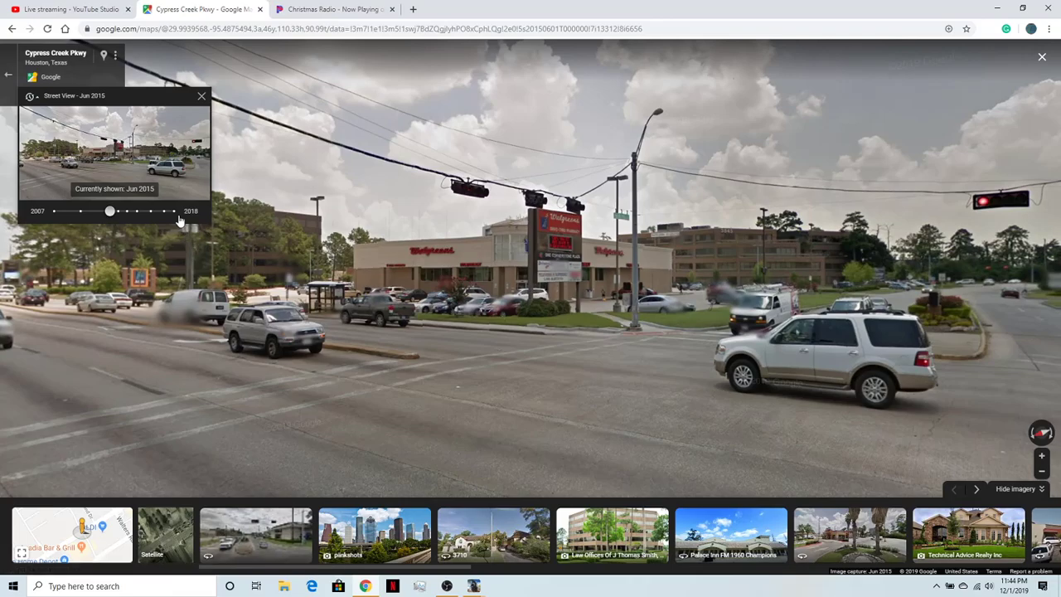
- Return Street View to the Nov 2018 imagery and look across the intersection down divided Falling Creek Dr
left_click(167, 181)
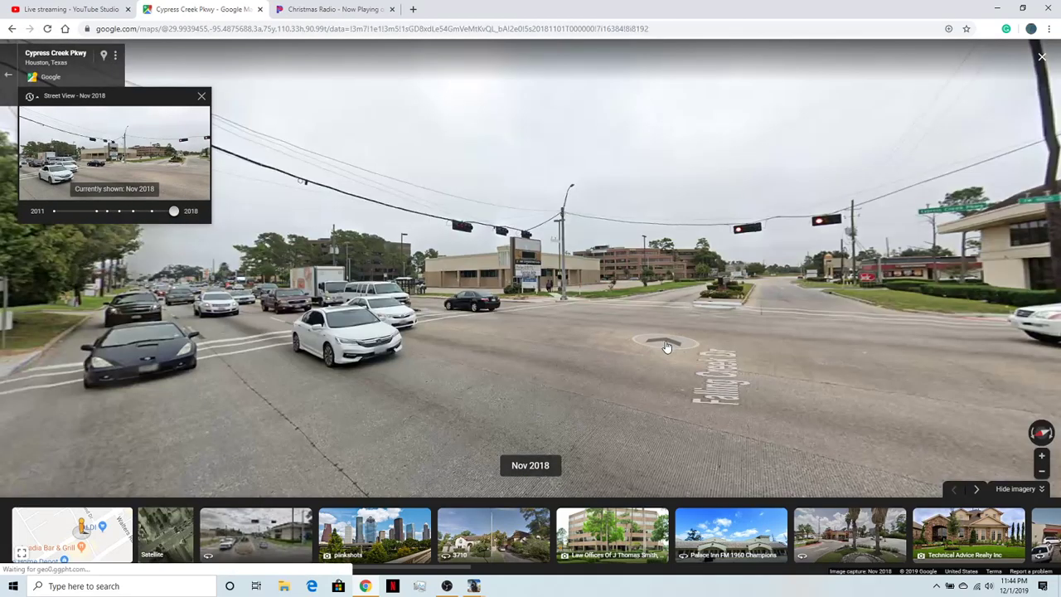
scroll(745, 252, "up", 3)
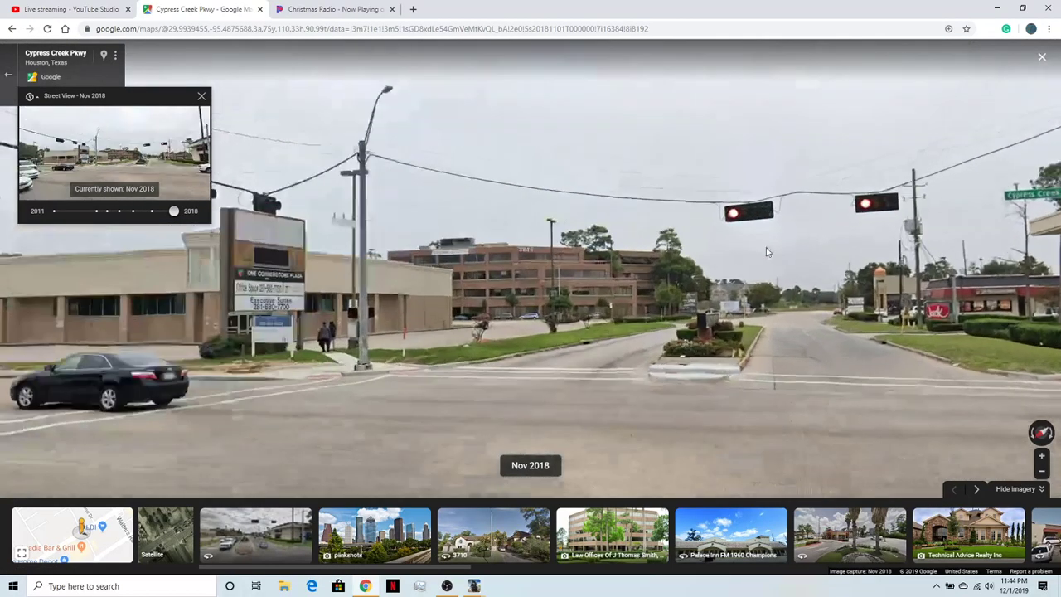
scroll(763, 254, "down", 3)
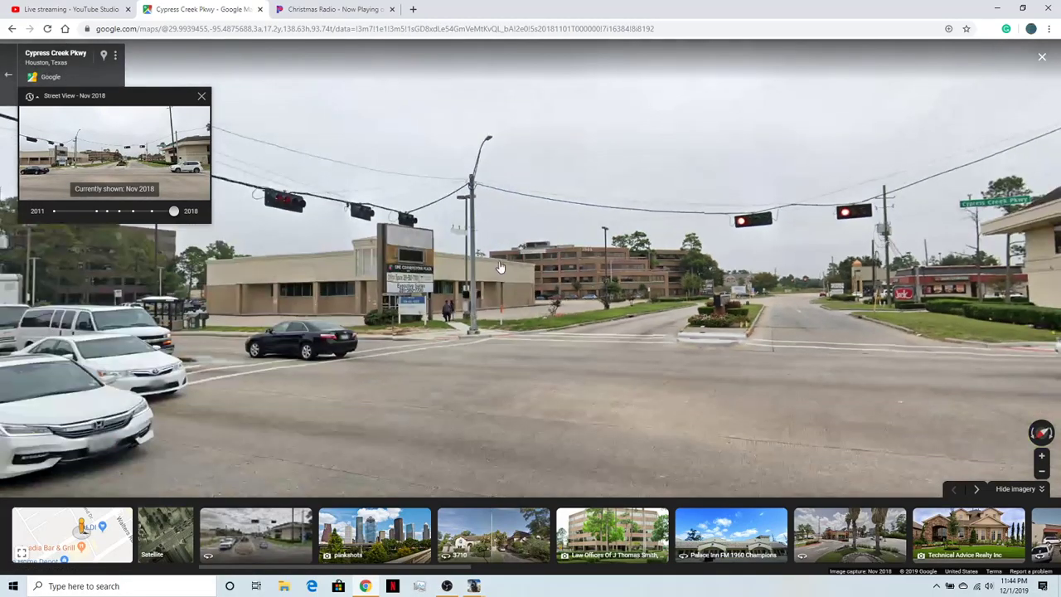
left_click_drag(733, 355, 386, 300)
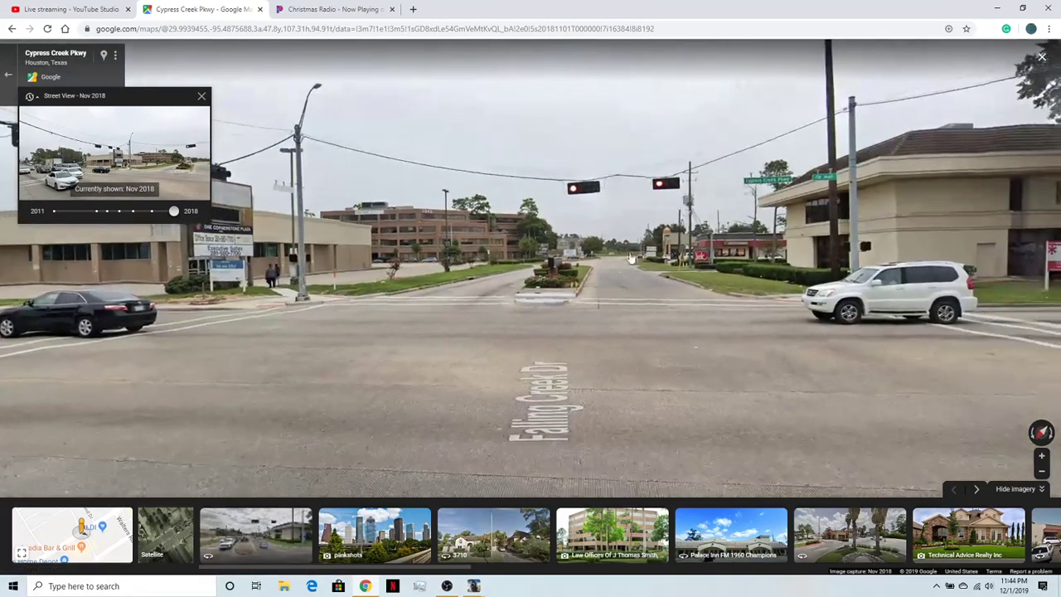
- Examine the One Cornerstone Plaza corner, its sign and the span-wire traffic signals in the Nov 2018 Street View imagery
scroll(719, 247, "up", 3)
scroll(597, 313, "down", 3)
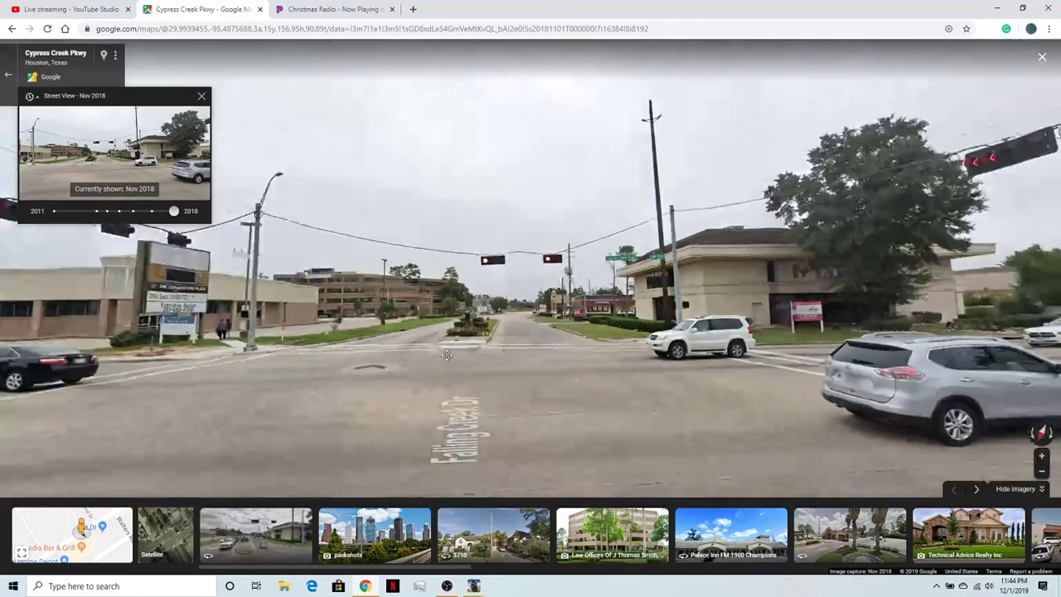
left_click_drag(597, 313, 951, 327)
left_click_drag(436, 355, 562, 326)
scroll(563, 326, "up", 4)
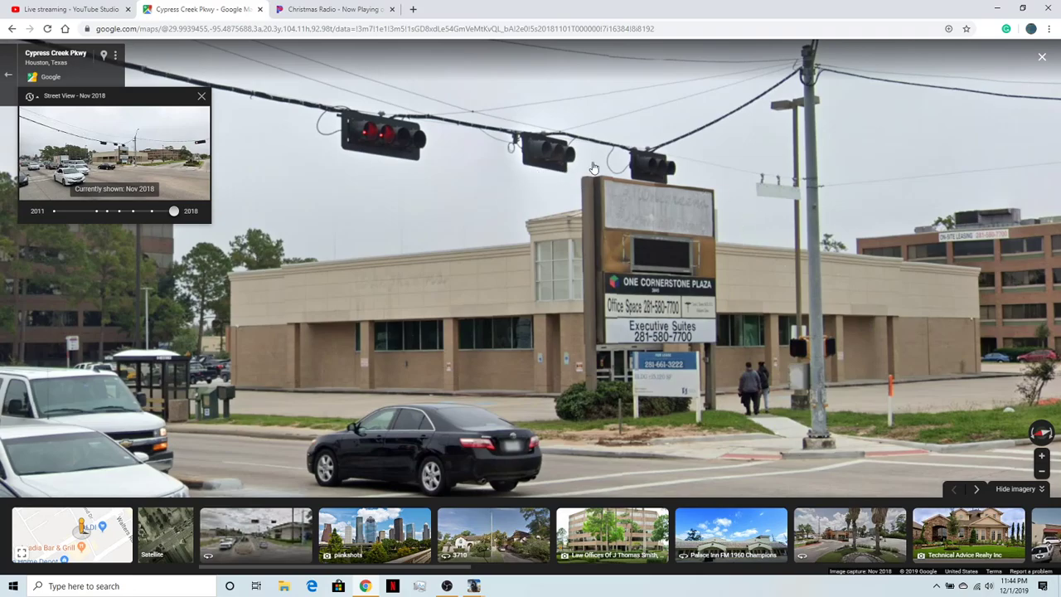
left_click_drag(923, 301, 431, 133)
left_click_drag(763, 363, 670, 315)
scroll(670, 315, "down", 3)
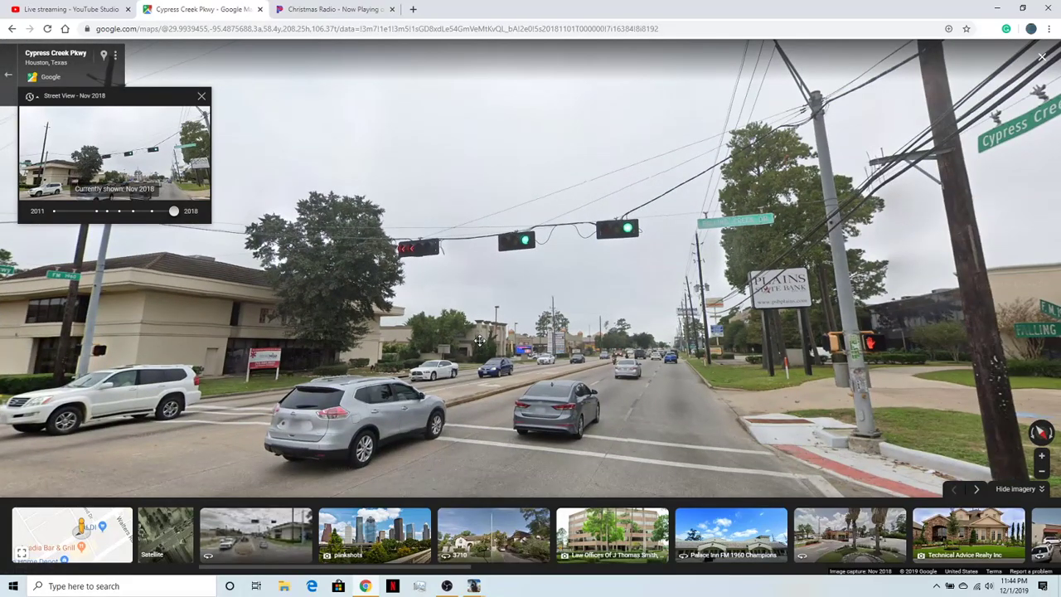
- Look both ways along Cypress Creek Pkwy in the Nov 2018 imagery, checking the crosswalks, utility poles, bus shelter and roadside trees
left_click_drag(479, 340, 348, 338)
left_click_drag(911, 356, 265, 285)
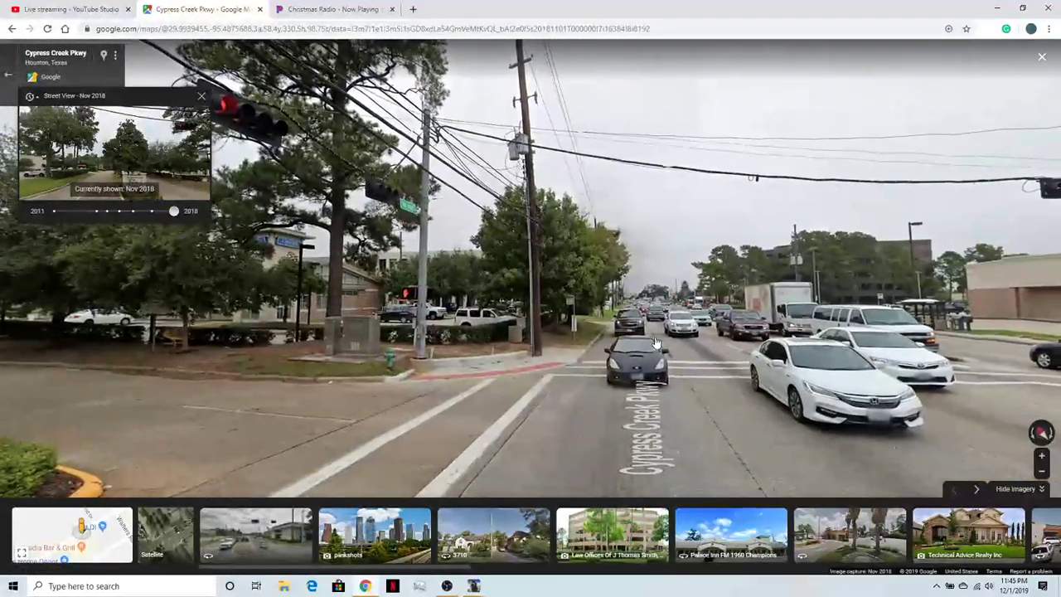
left_click_drag(657, 338, 558, 333)
left_click(505, 331)
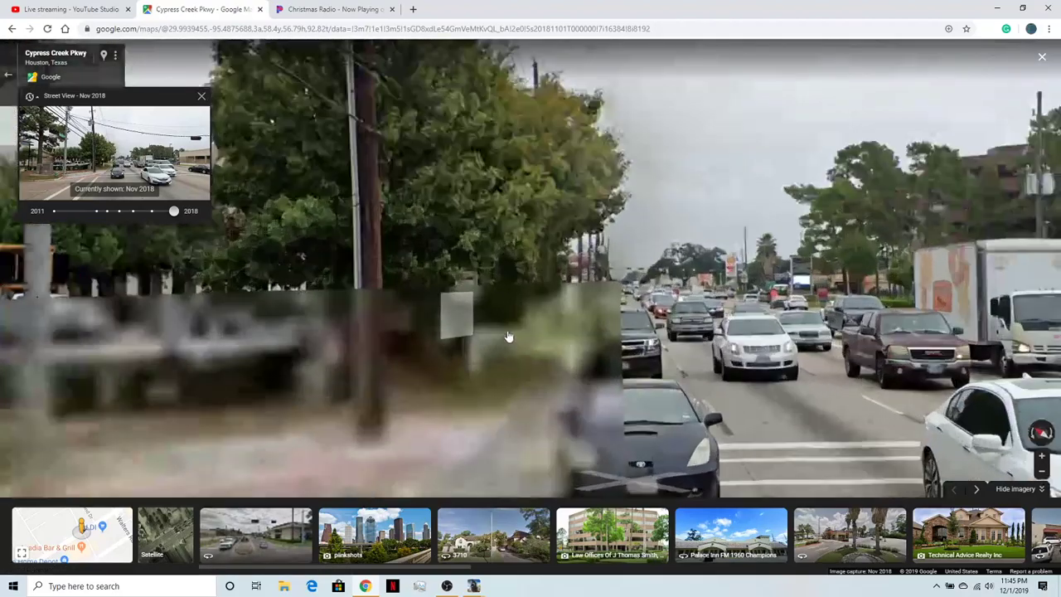
left_click(812, 344)
left_click_drag(813, 344, 475, 329)
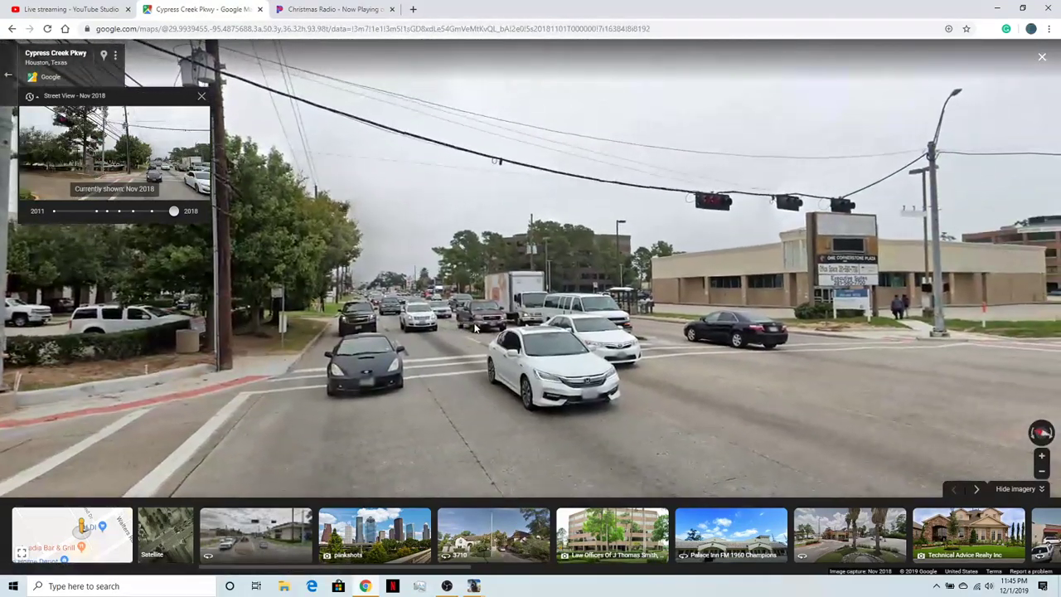
left_click(475, 328)
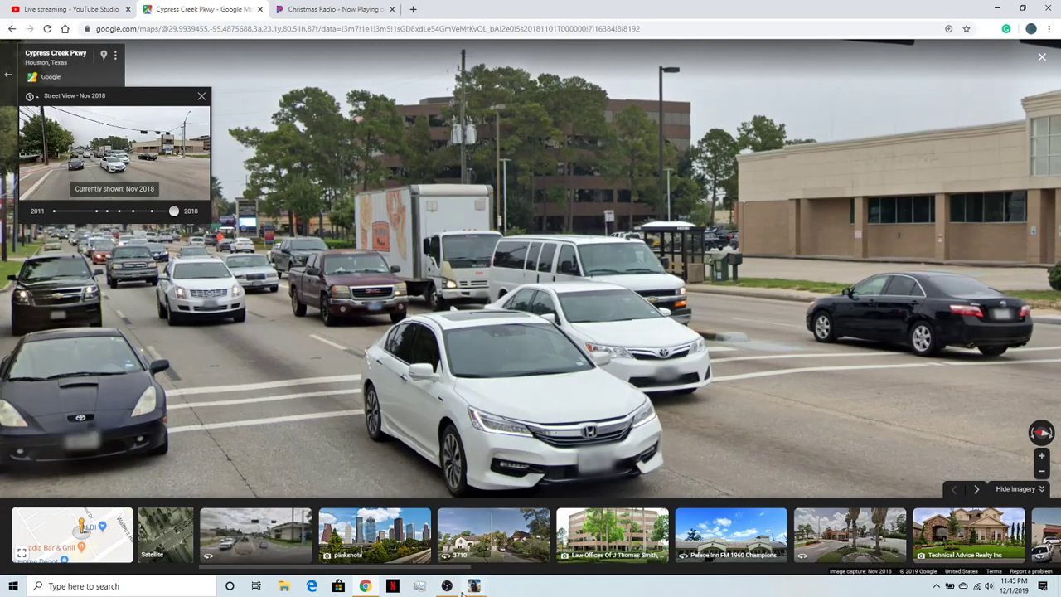
- Switch to OBS and toggle the visibility of the Desktop Capture source
mouse_move(453, 590)
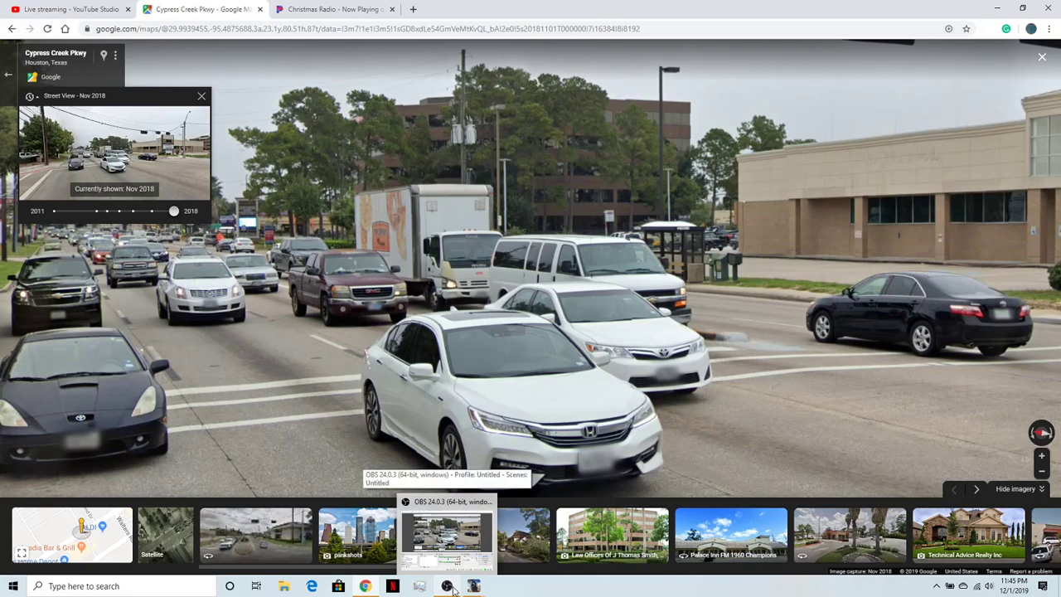
left_click(453, 589)
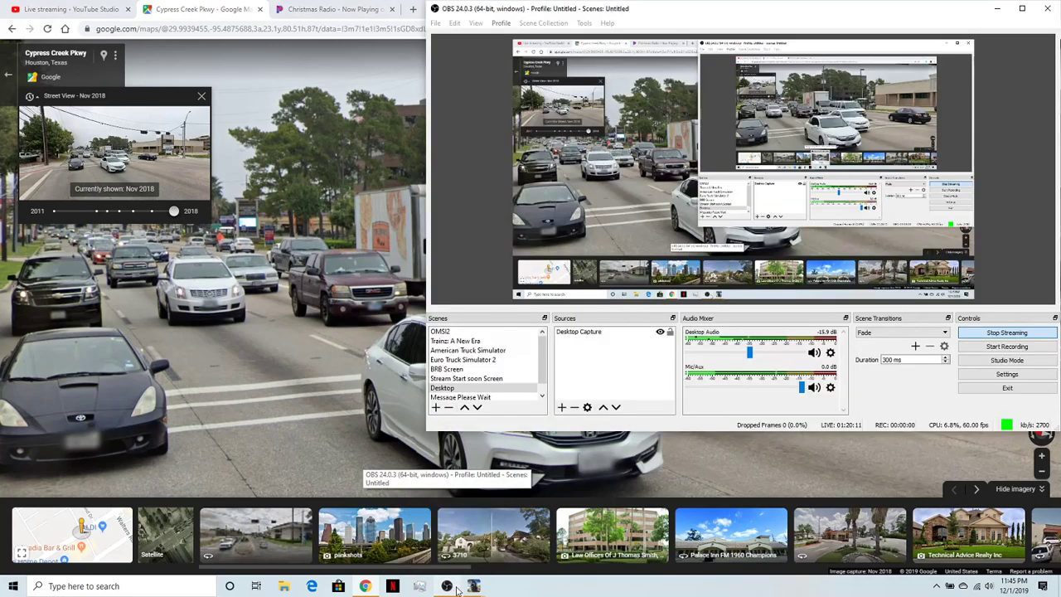
left_click(660, 332)
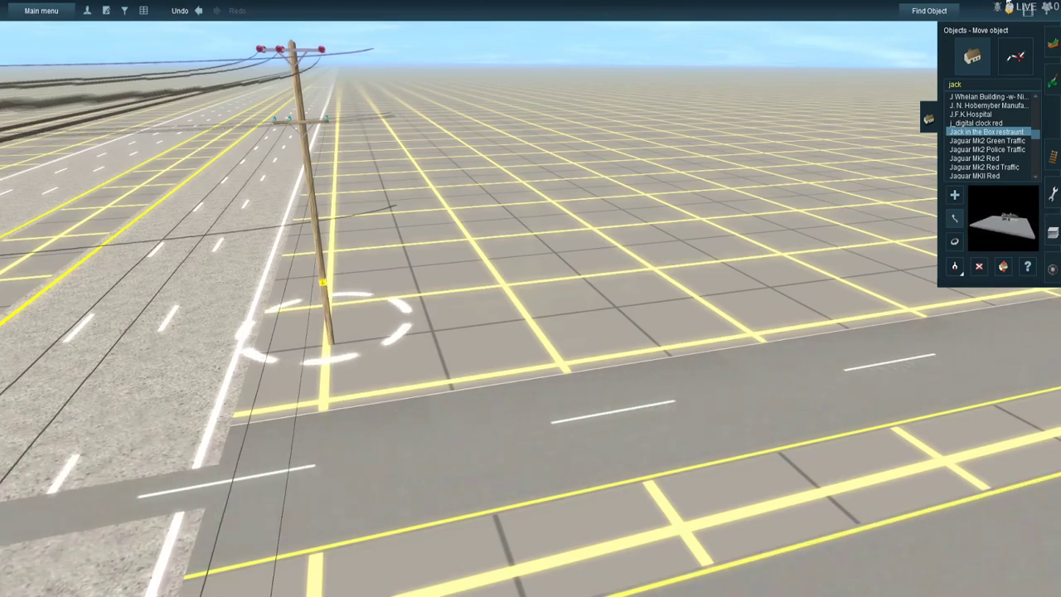
- Inspect the Falling Creek Dr crossroad in the Trainz route from several sides, including its utility poles, medians and approach lanes
key("Left")
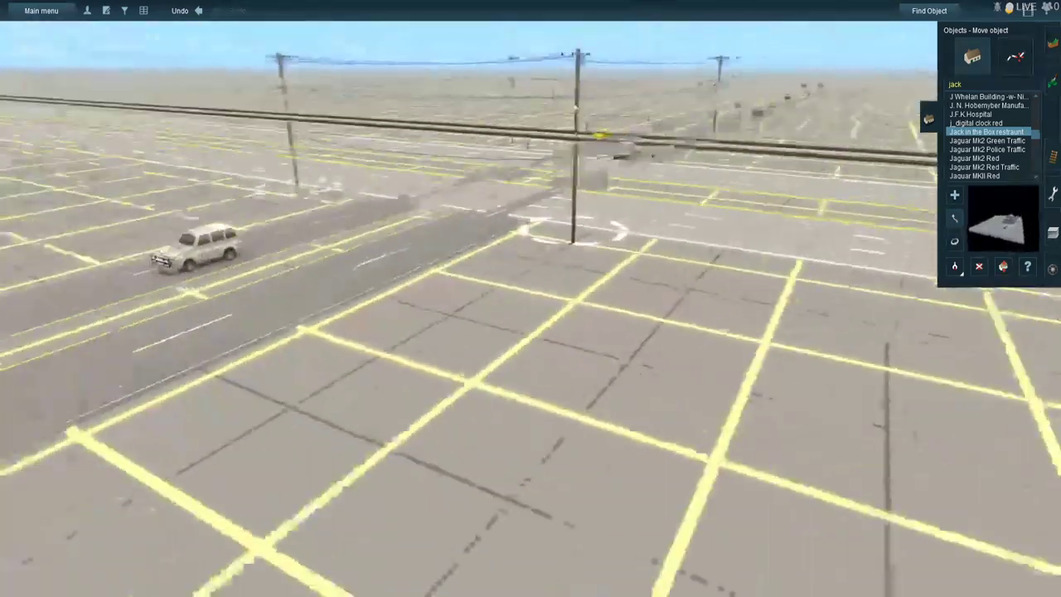
key("Left")
key("Right")
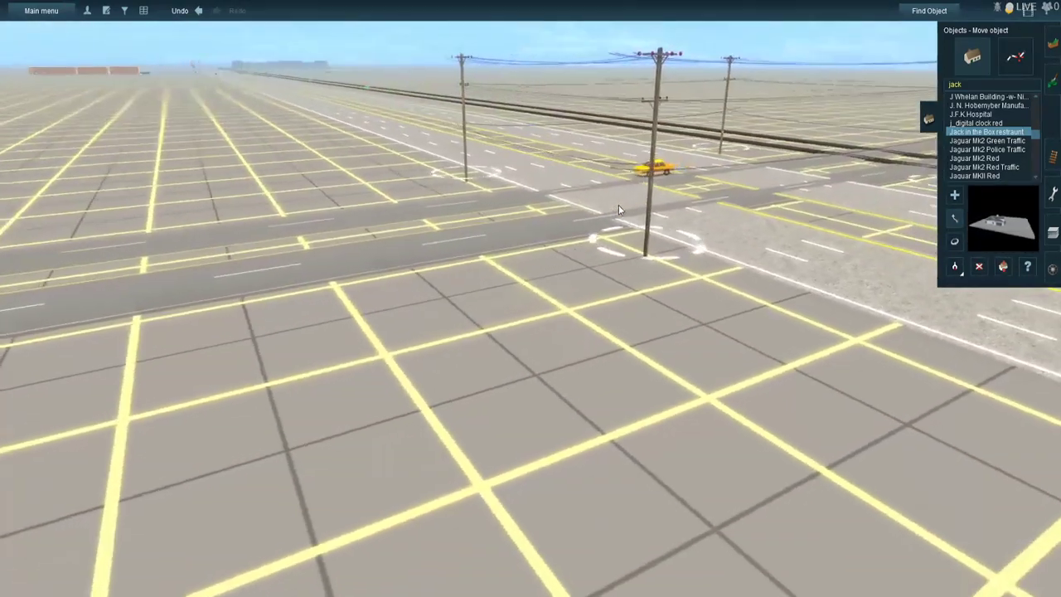
key("Left")
key("Left")
right_click(691, 201)
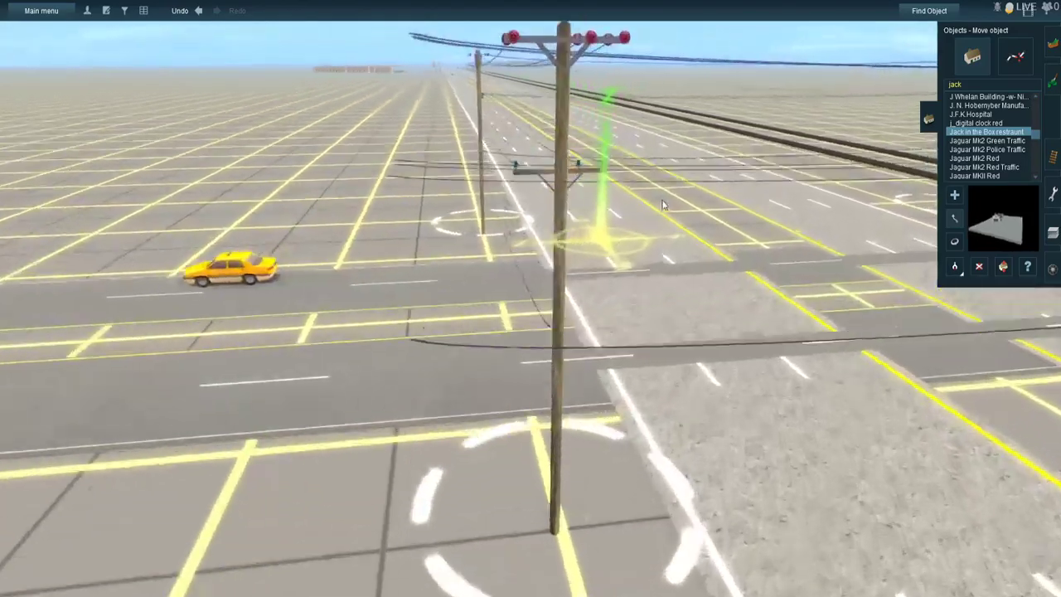
key("Right")
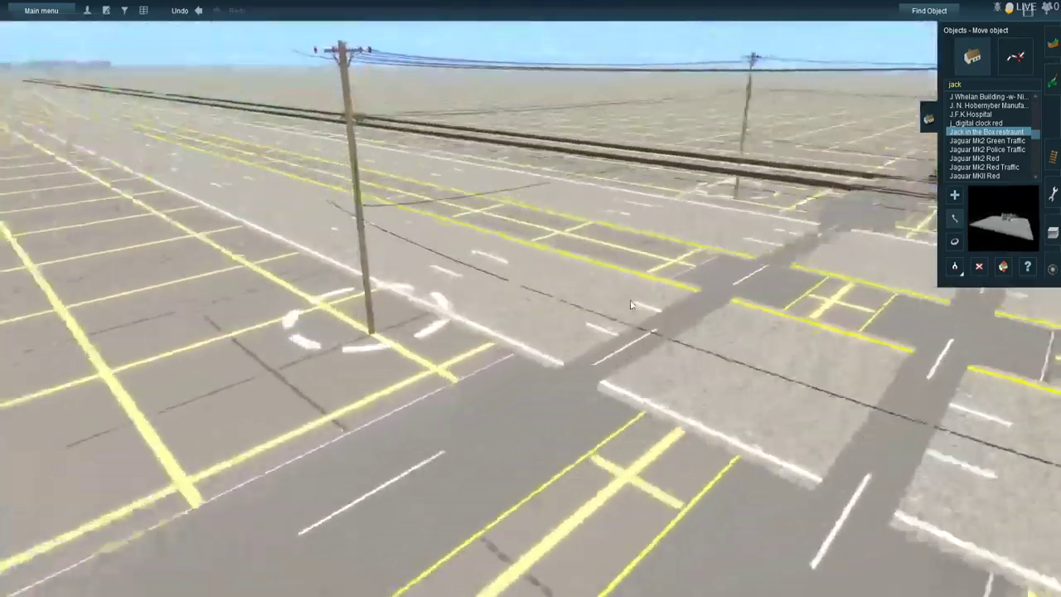
right_click(592, 302)
key("Left")
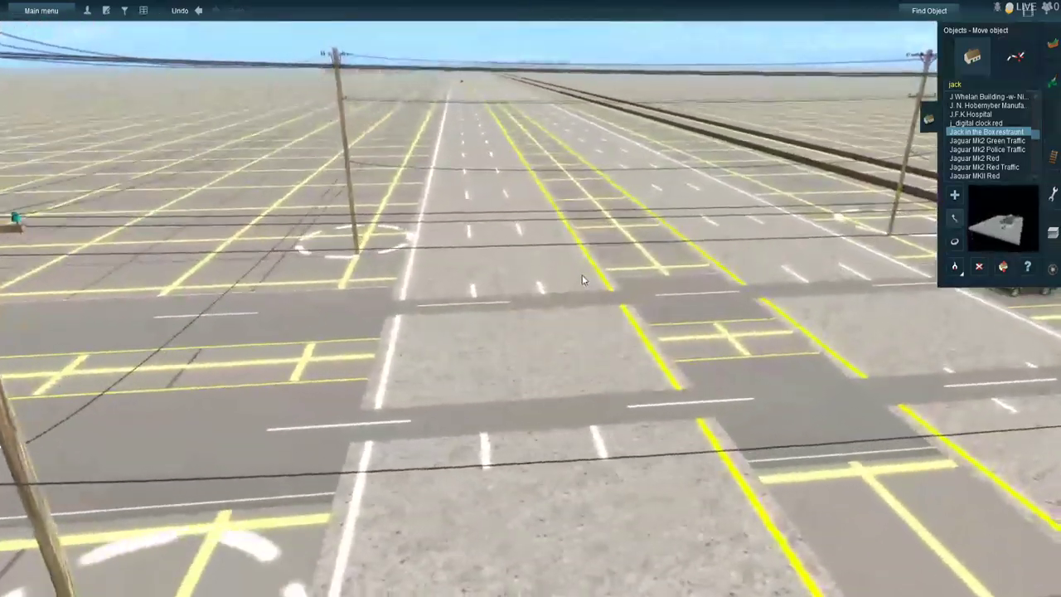
key("Down")
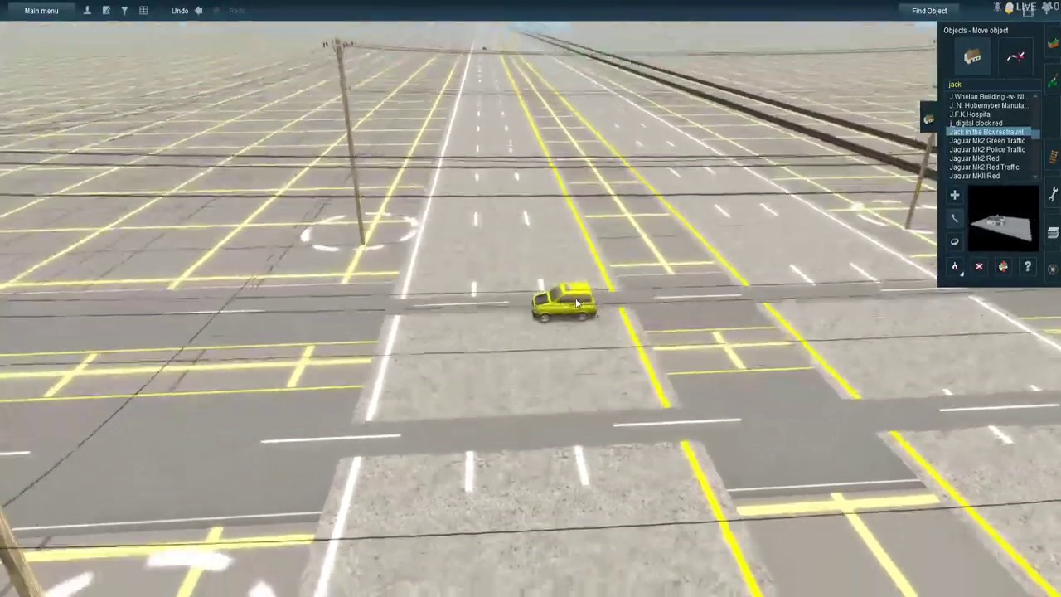
key("Up")
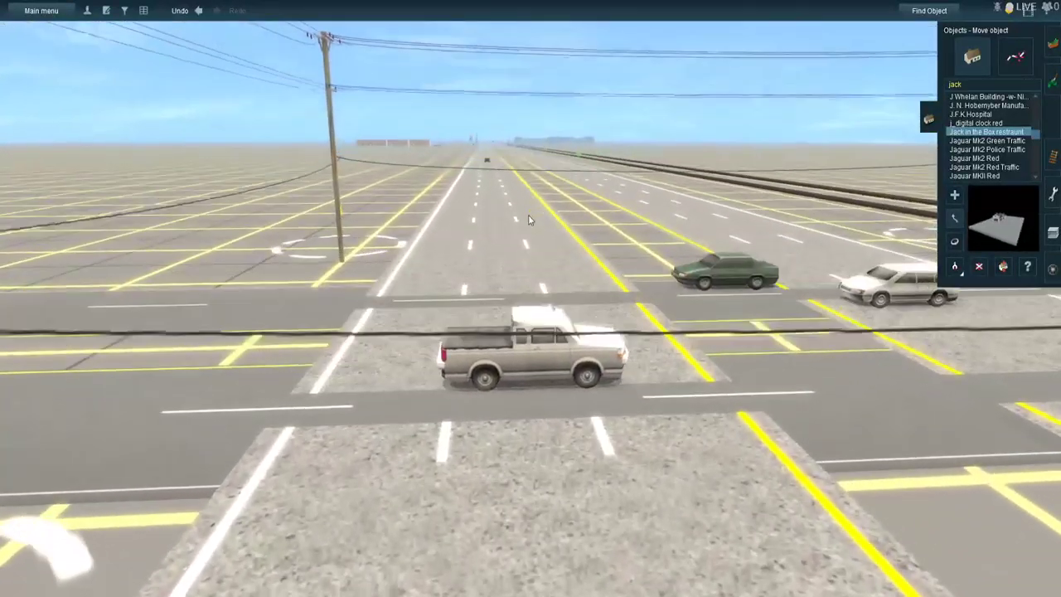
key("Left")
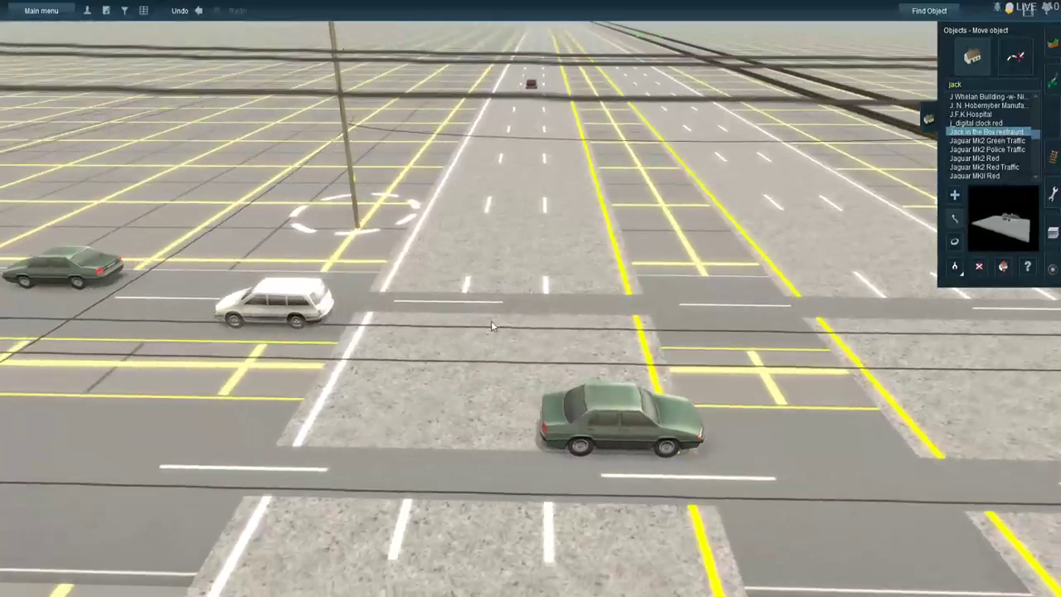
right_click(496, 320)
right_click(511, 208)
right_click(517, 203)
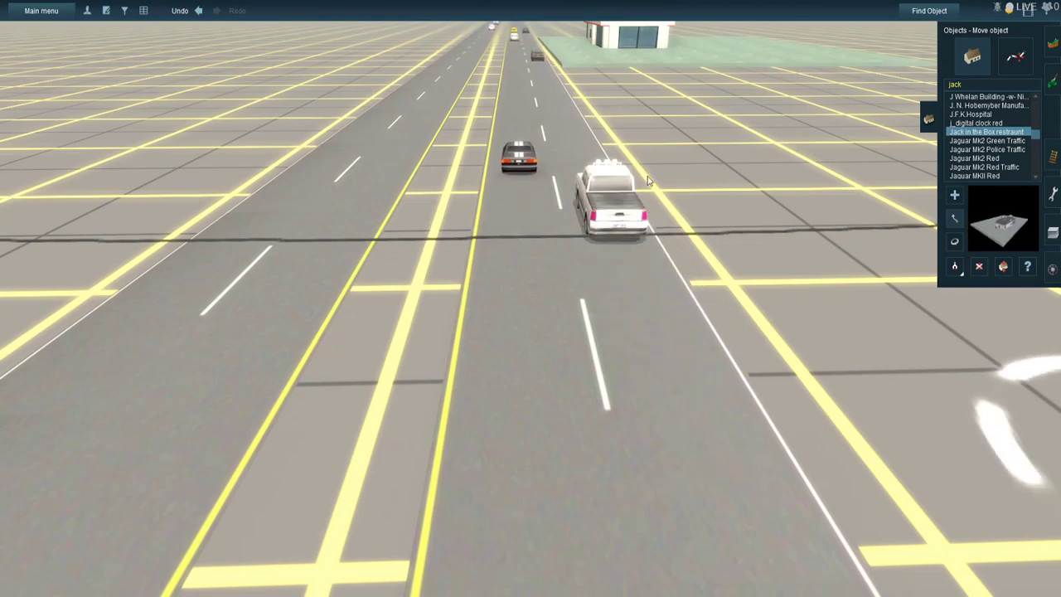
scroll(609, 323, "down", 3)
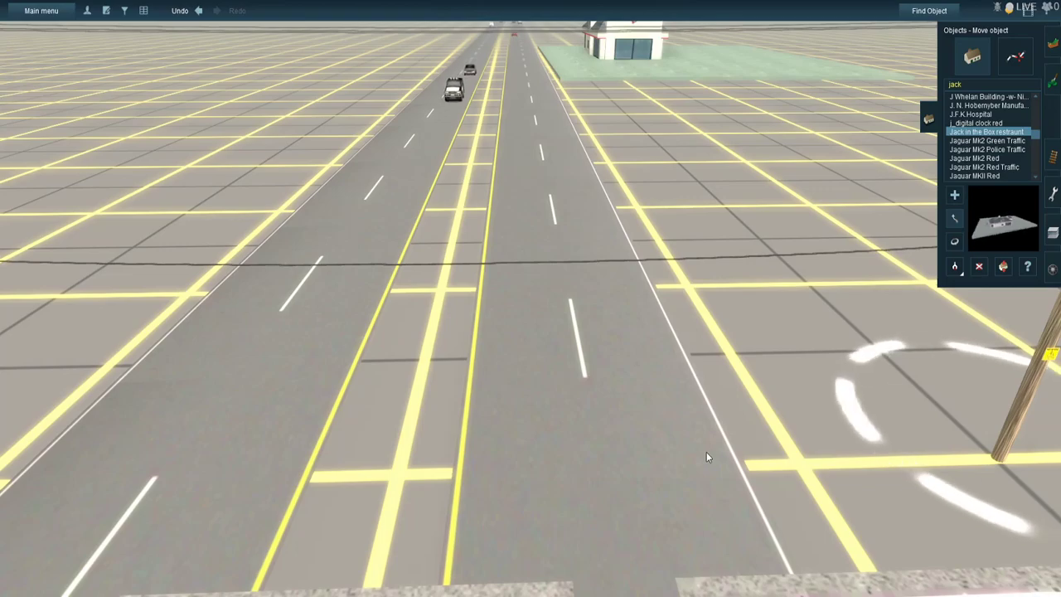
- Search the object library for "atls" and select ATLS CONTROLLER as the object to add
left_click(1005, 91)
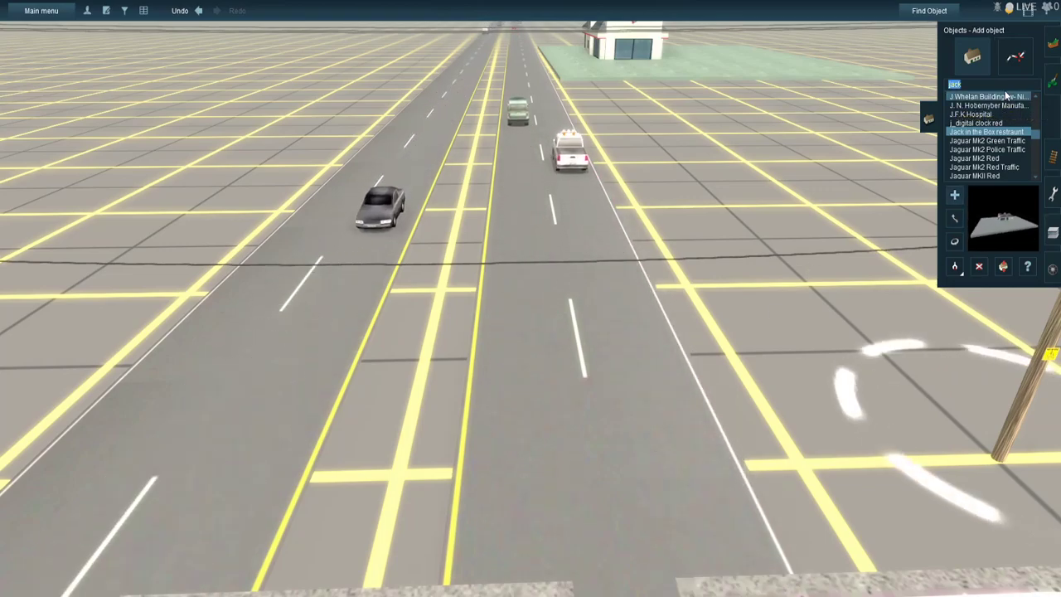
type("atls")
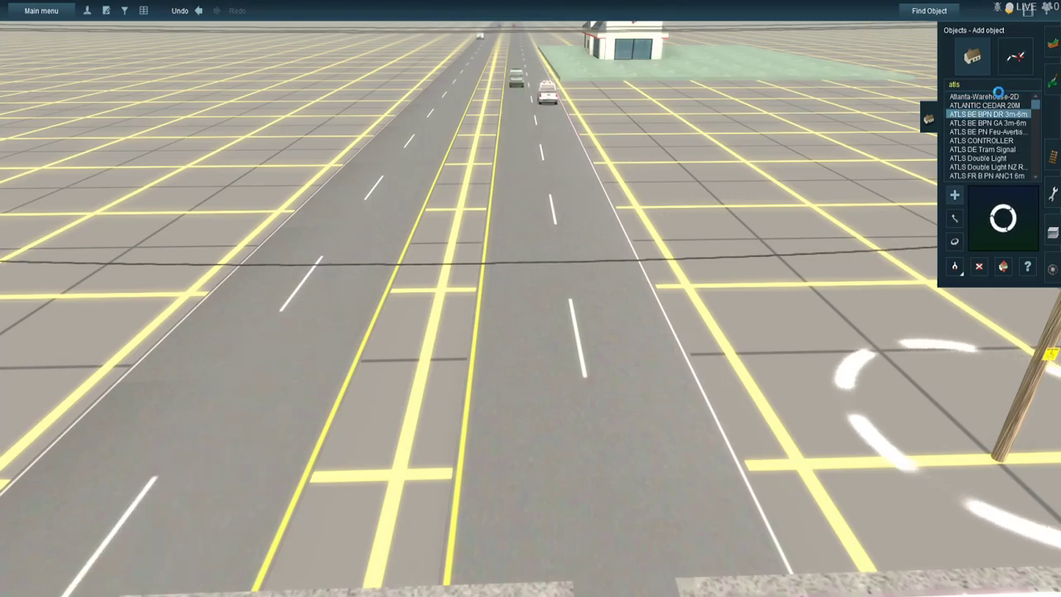
scroll(1003, 125, "up", 2)
scroll(1009, 155, "down", 1)
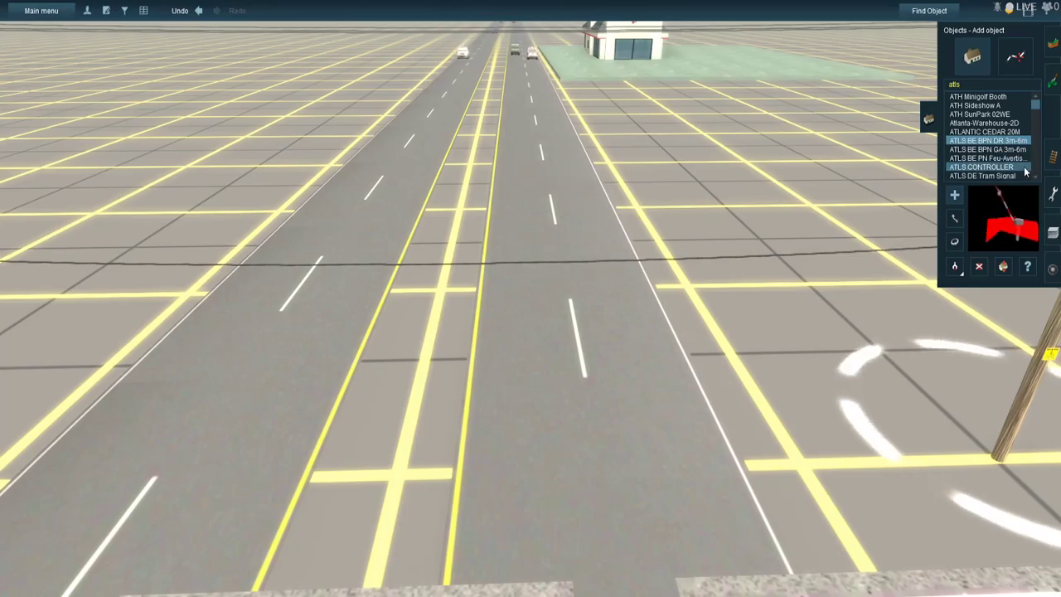
left_click(1025, 169)
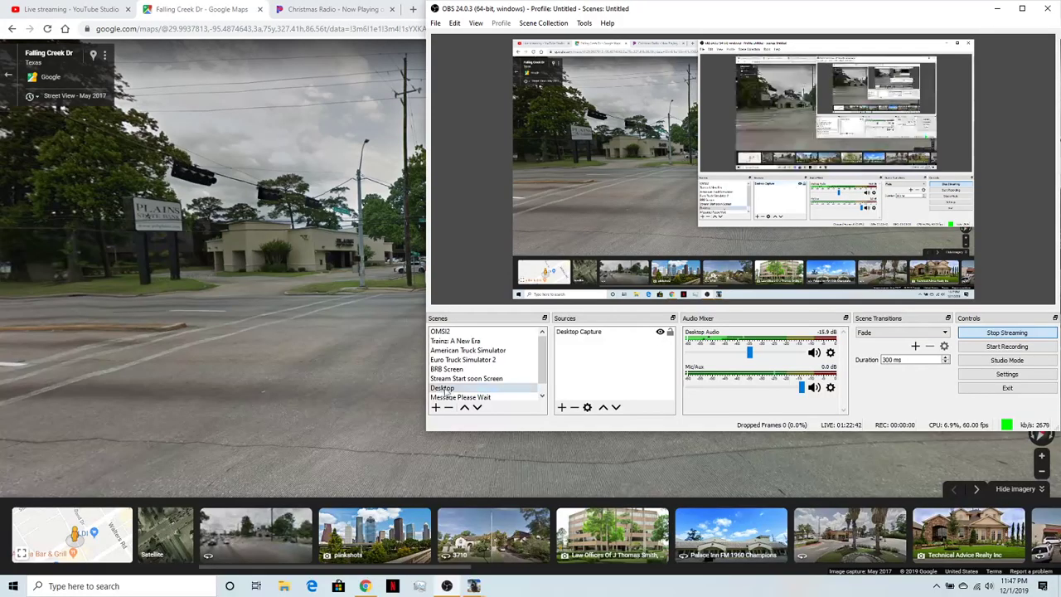
- Switch to Google Street View and move across the Falling Creek Dr intersection, examining the Plains State Bank corner and hanging traffic signals
left_click(367, 398)
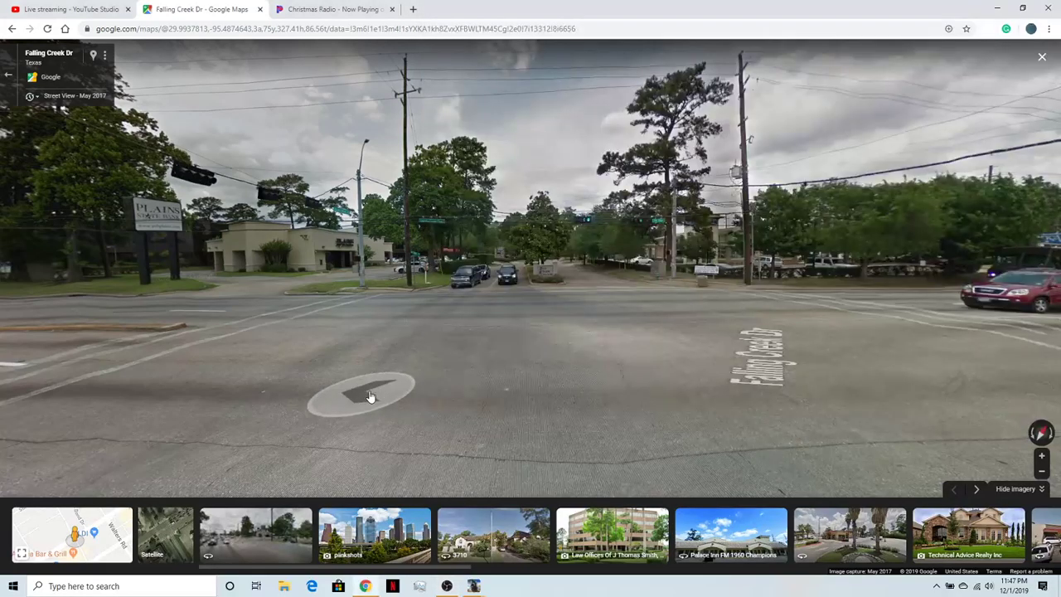
left_click(367, 397)
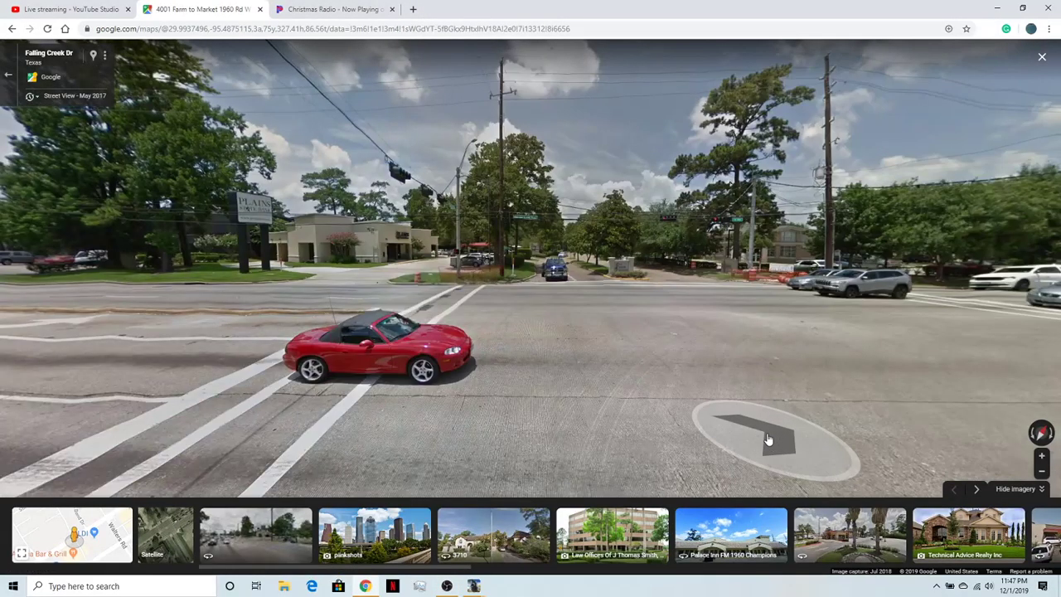
left_click(767, 438)
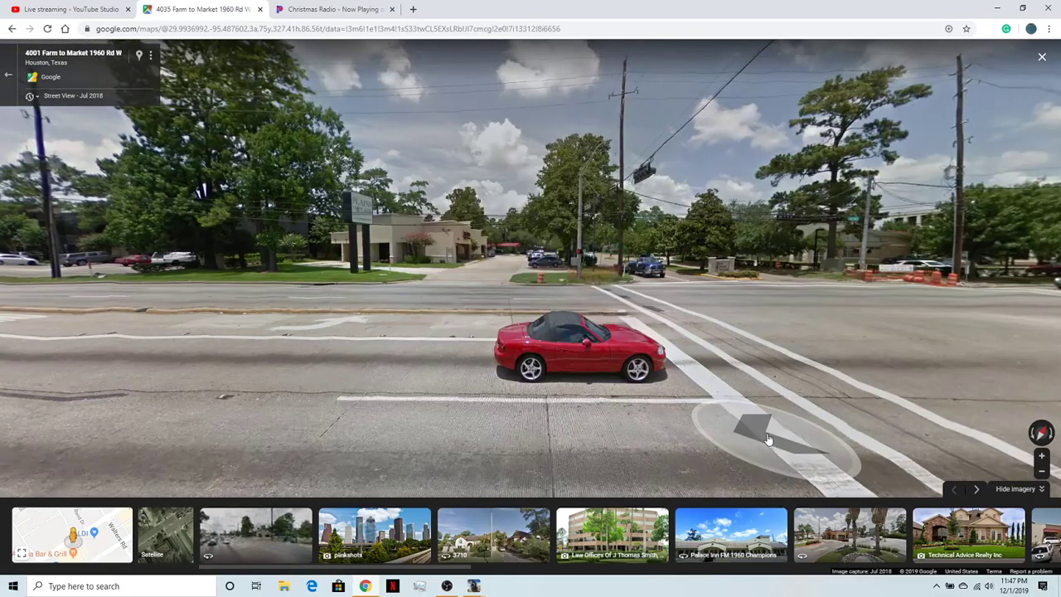
left_click(767, 437)
left_click(766, 438)
left_click_drag(696, 401, 518, 363)
left_click(726, 355)
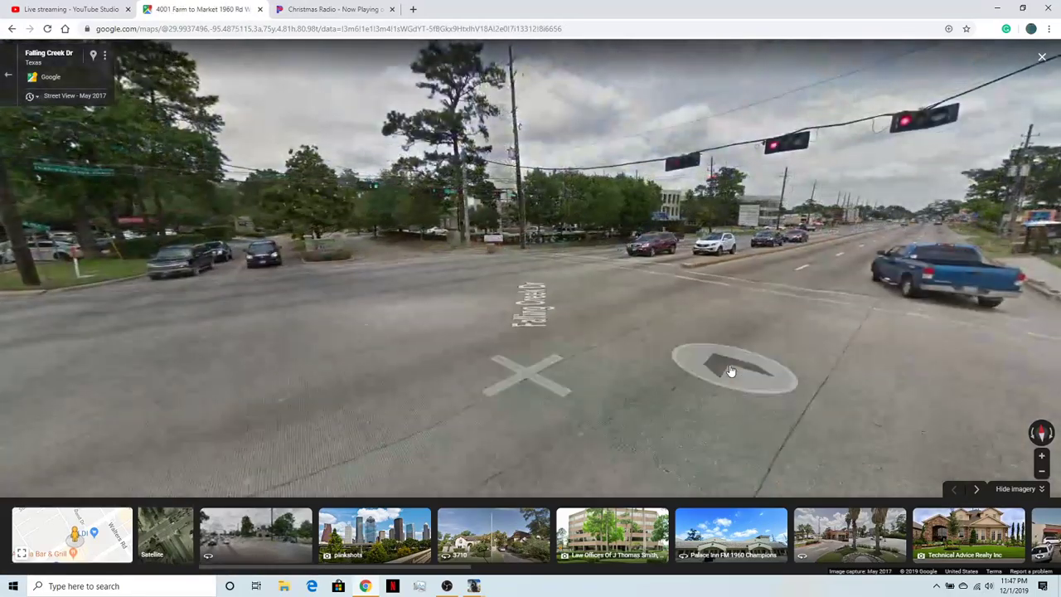
- Look around the intersection in the May 2017 imagery, comparing the signal positions, stop lines and median on each approach
left_click(639, 361)
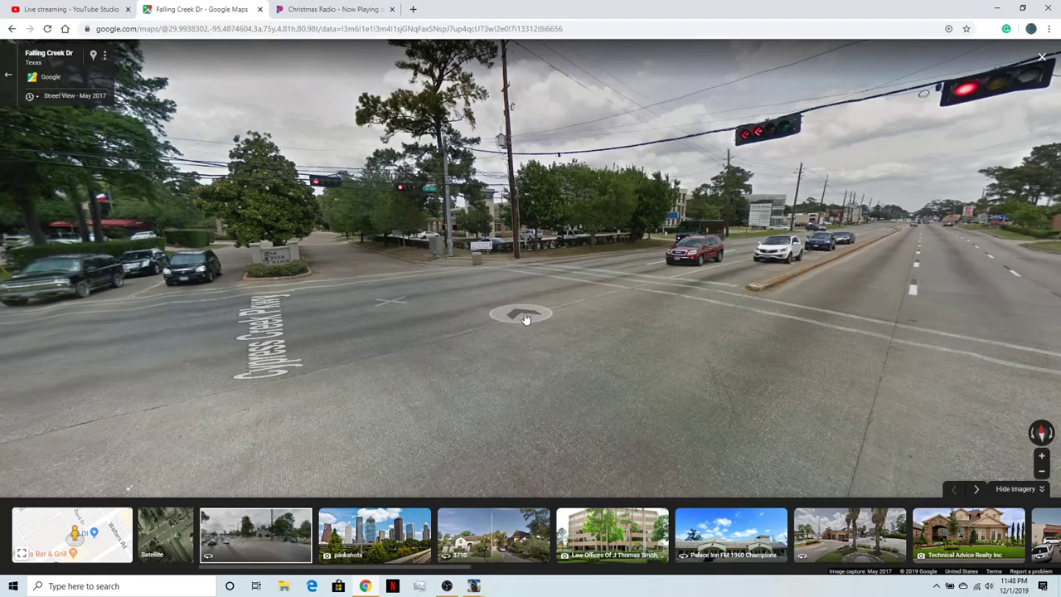
left_click(319, 377)
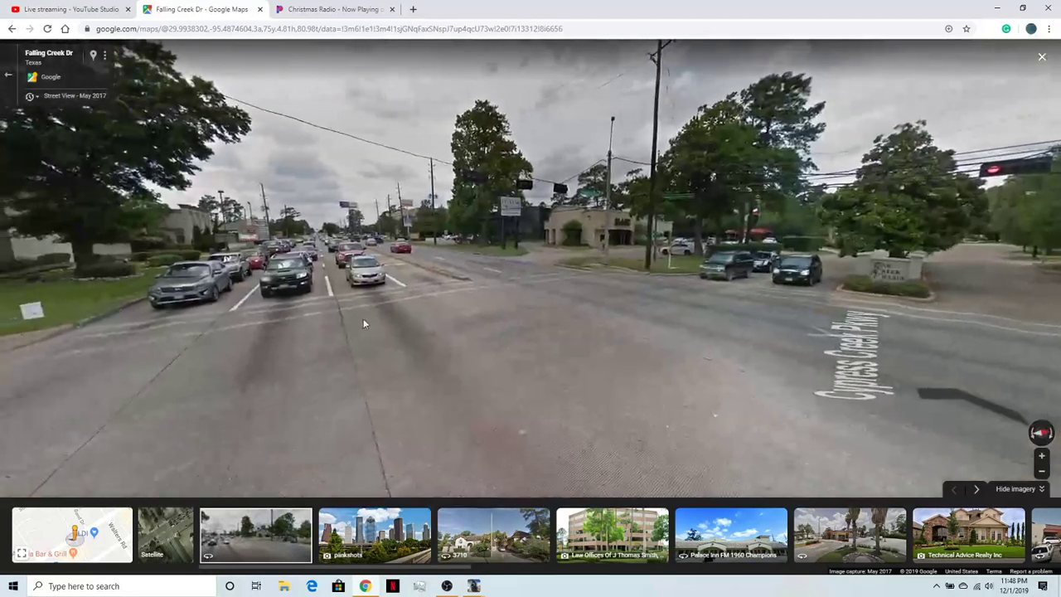
left_click_drag(638, 399, 249, 340)
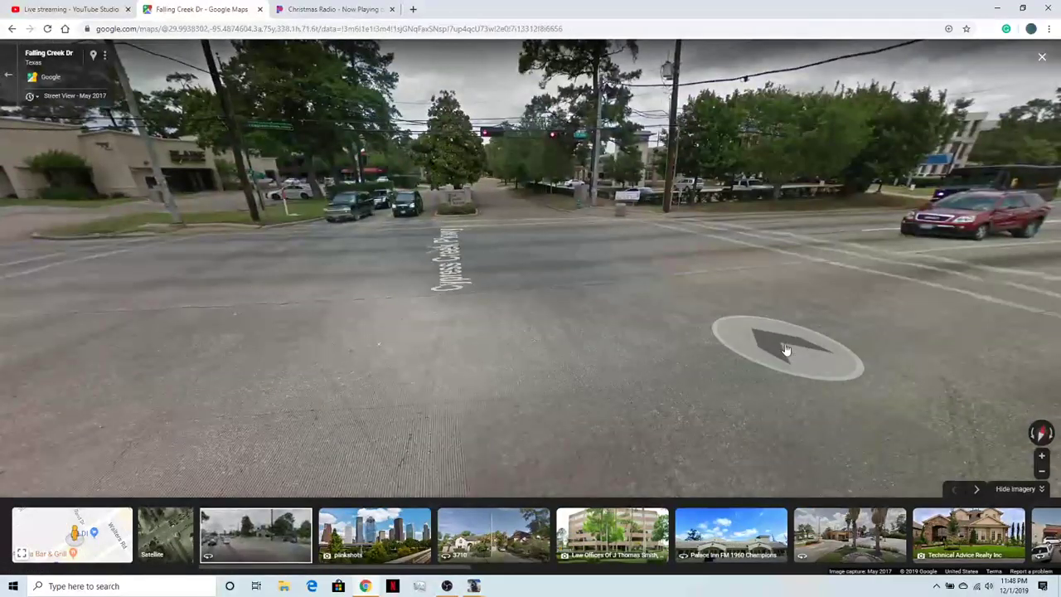
left_click_drag(796, 350, 676, 344)
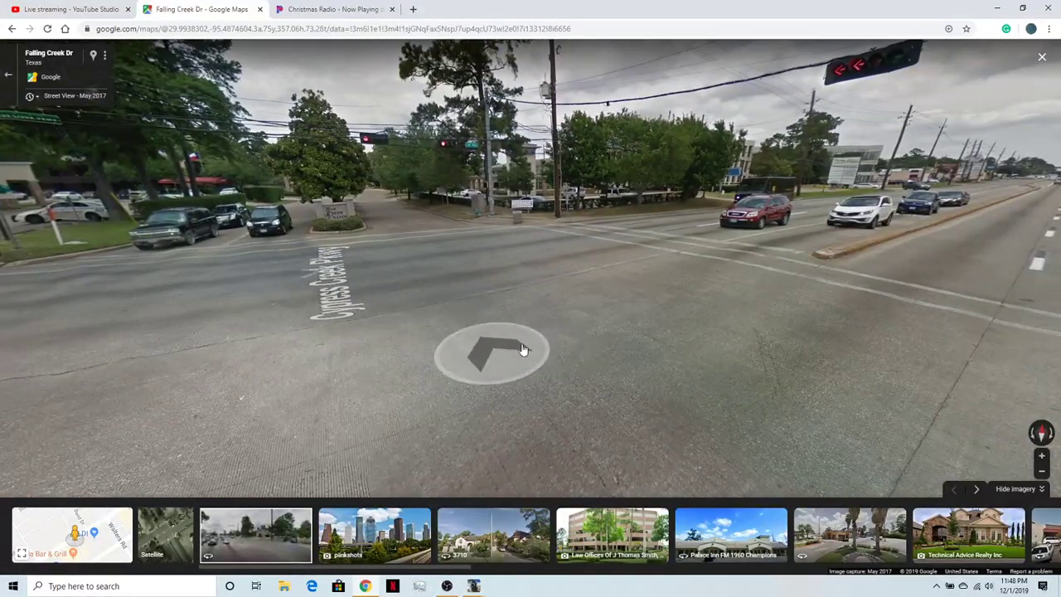
left_click(647, 290)
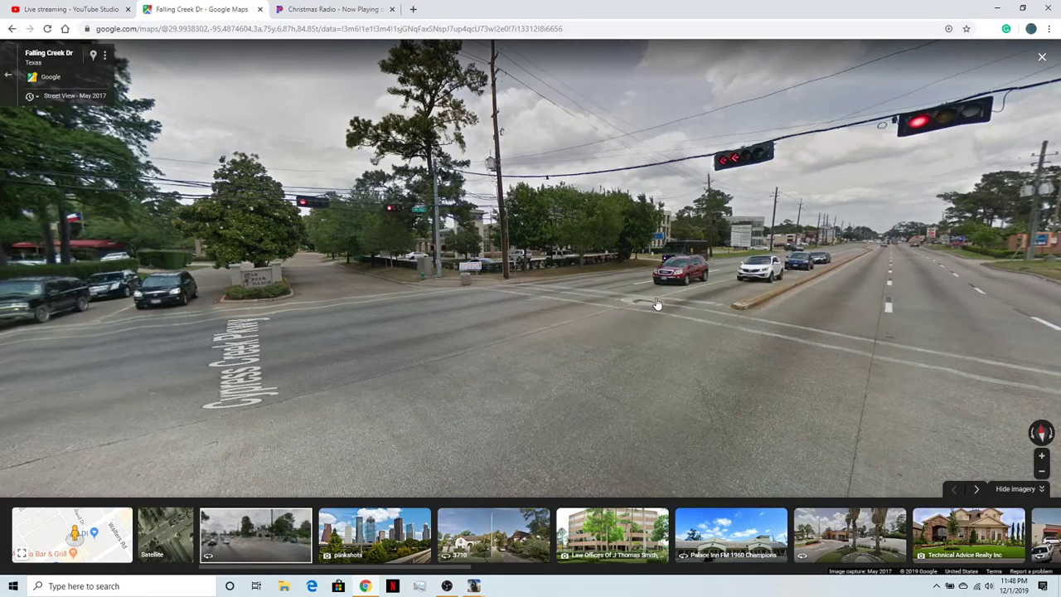
left_click(351, 330)
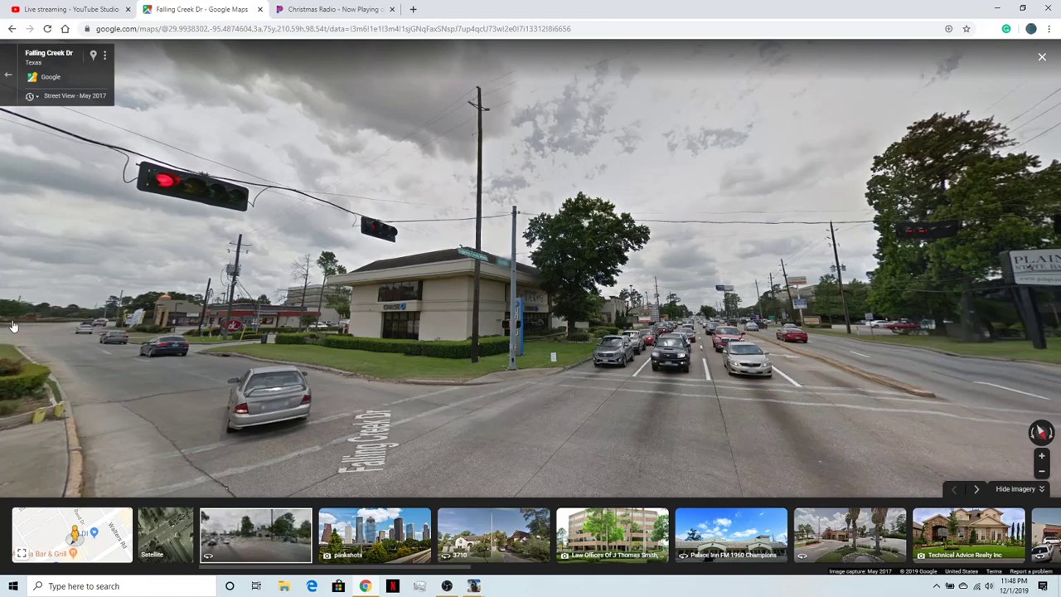
left_click(883, 435)
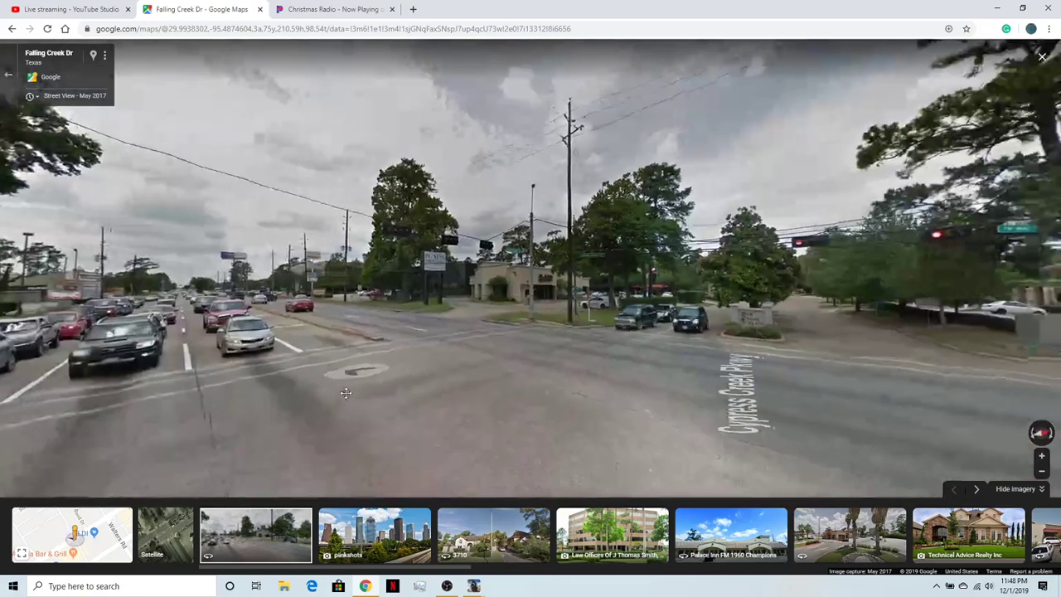
- Examine the Falling Creek Dr crossing in Street View, zooming in on the signals over the Oak Creek Village approach
left_click_drag(696, 331, 269, 335)
left_click_drag(728, 386, 784, 348)
left_click(874, 400)
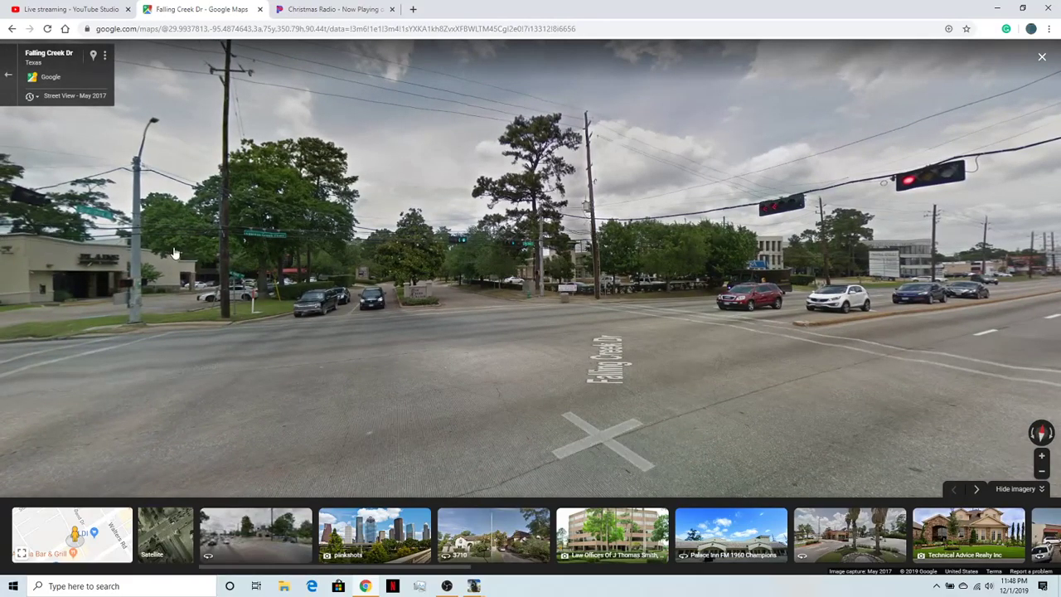
left_click(450, 276)
left_click(458, 232)
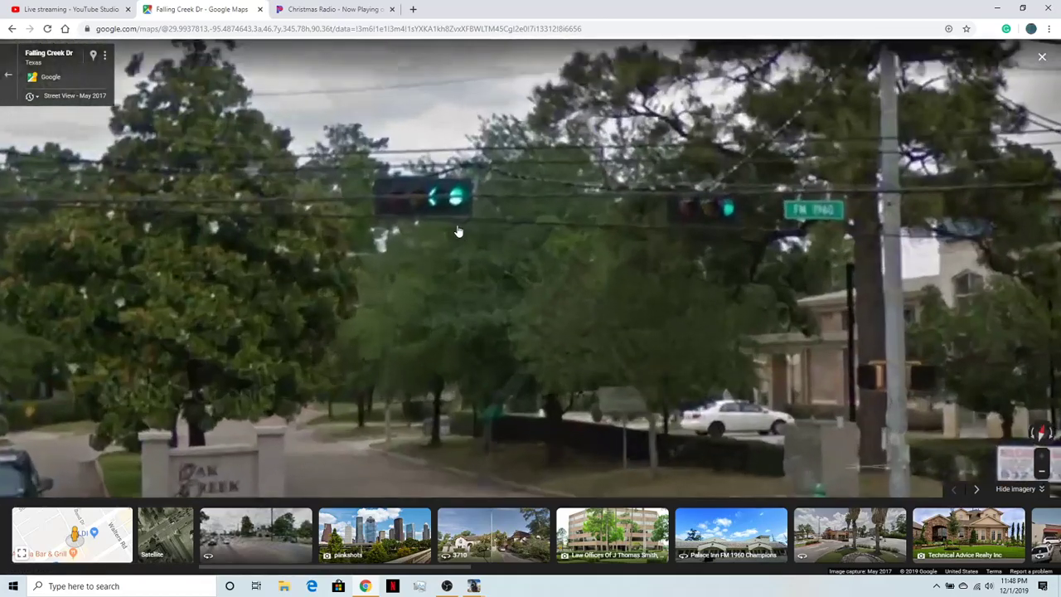
scroll(473, 314, "down", 3)
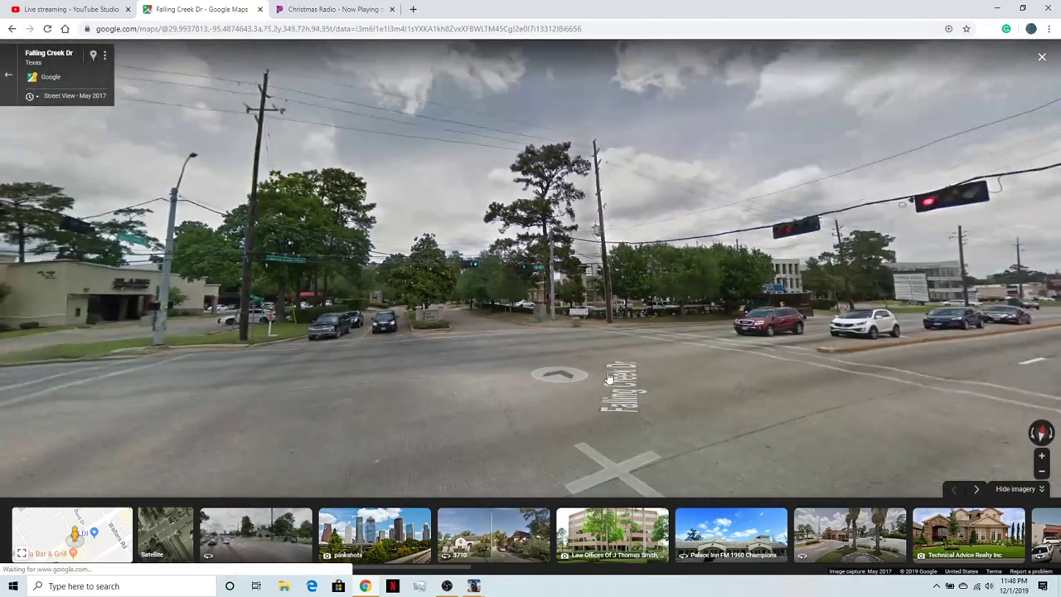
left_click_drag(727, 351, 140, 310)
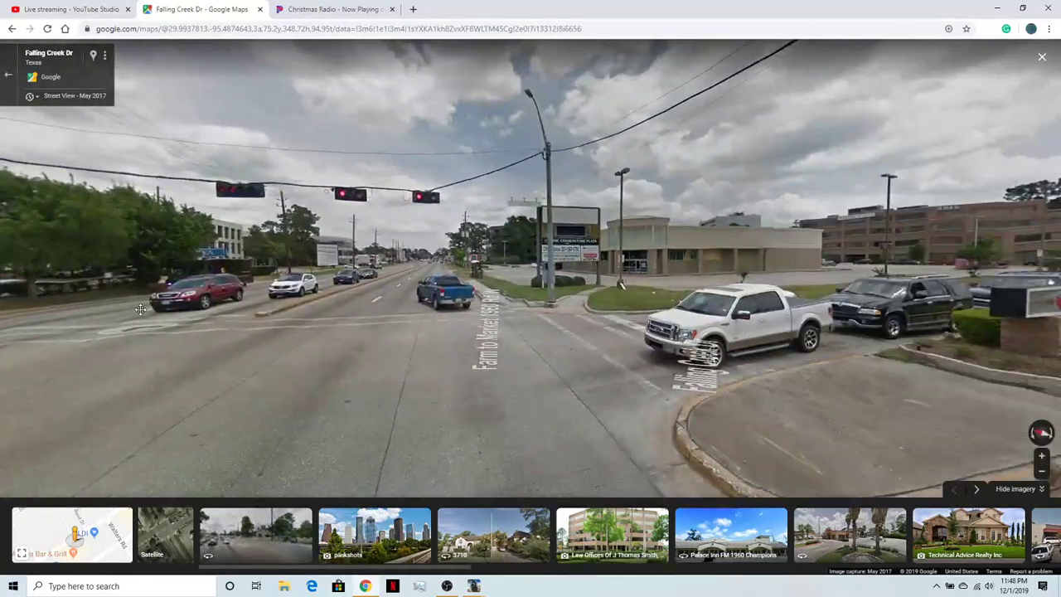
left_click_drag(140, 309, 746, 367)
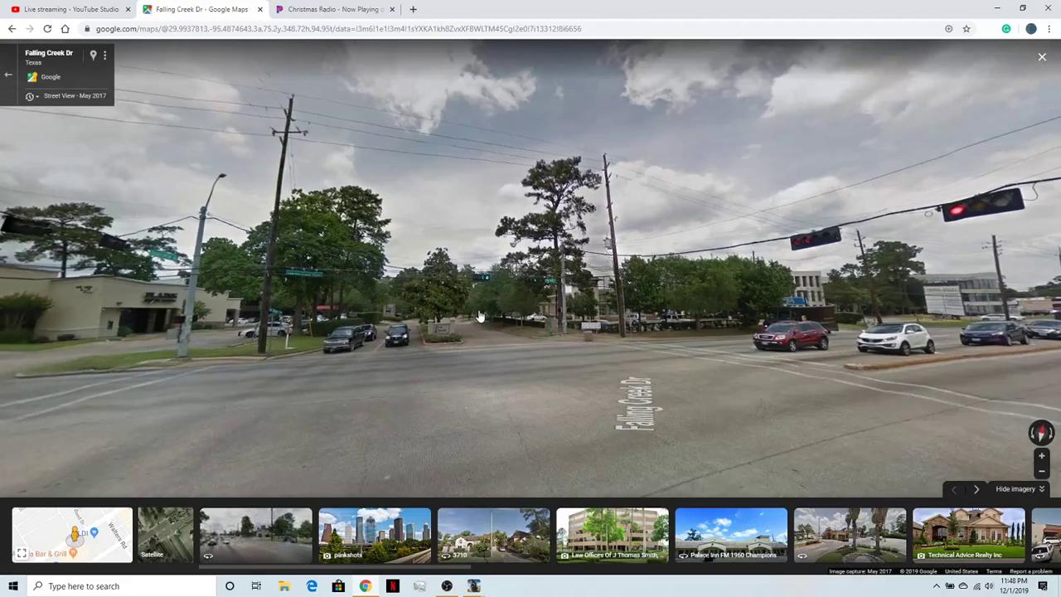
scroll(478, 311, "up", 4)
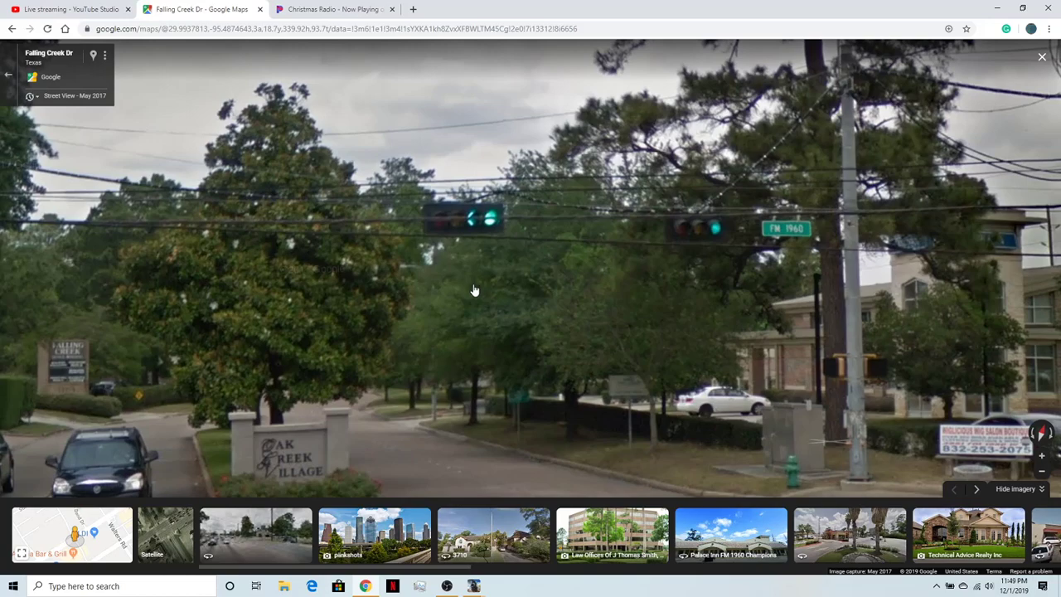
- Examine the span-wire signal heads close up all the way around the intersection, ending at the Oak Creek Village entrance
left_click_drag(580, 307, 290, 328)
left_click_drag(792, 308, 338, 362)
left_click_drag(391, 275, 336, 297)
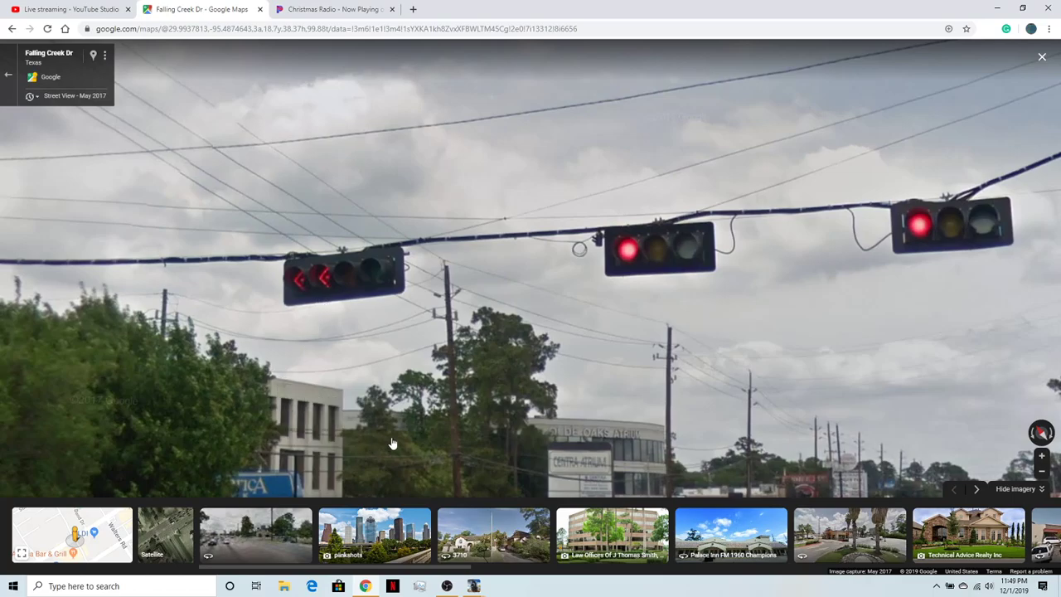
left_click_drag(273, 427, 58, 267)
left_click_drag(729, 327, 100, 373)
left_click_drag(668, 284, 649, 269)
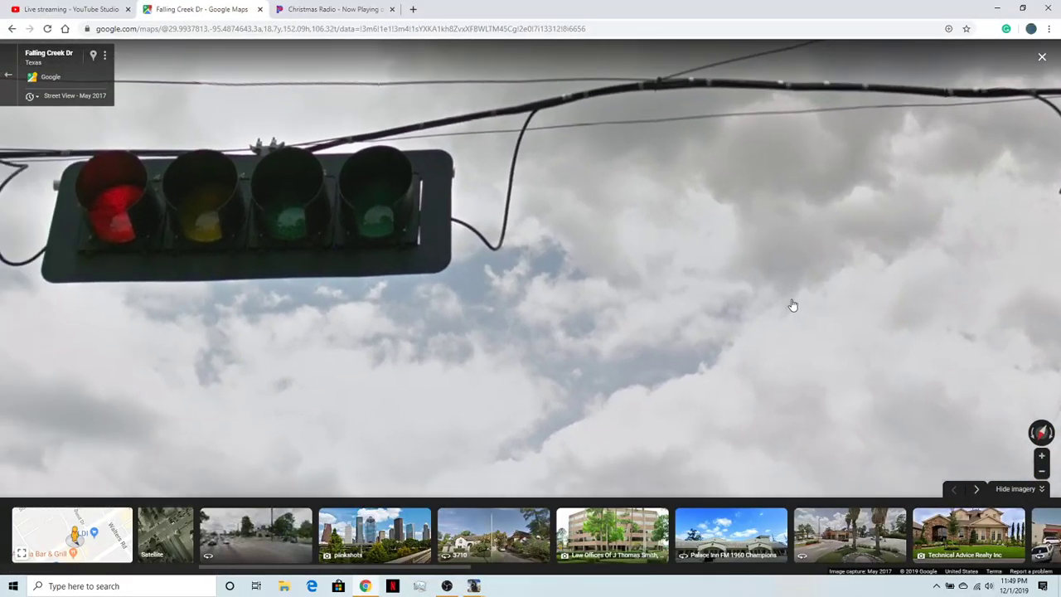
left_click_drag(793, 308, 773, 229)
left_click_drag(197, 228, 372, 215)
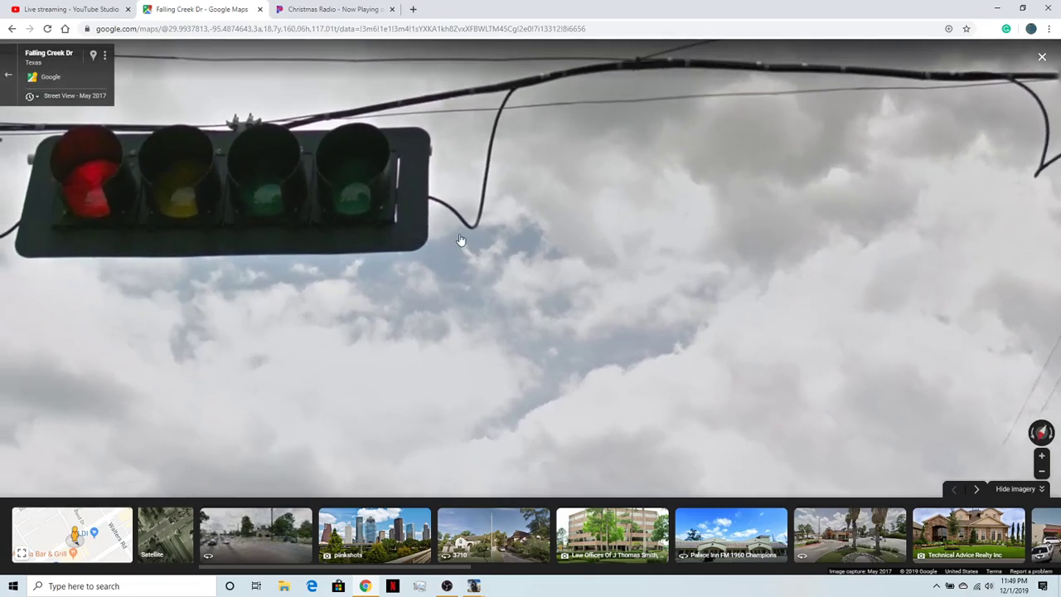
left_click_drag(737, 262, 463, 263)
left_click_drag(700, 238, 386, 233)
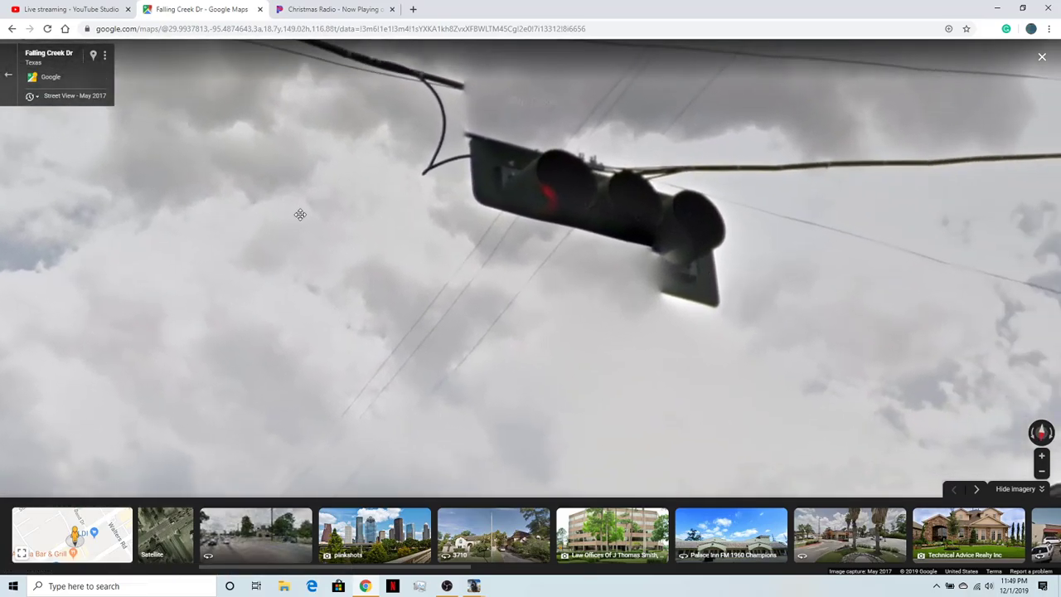
left_click_drag(912, 332, 273, 233)
left_click_drag(1003, 359, 99, 184)
left_click_drag(1016, 332, 619, 195)
left_click_drag(1019, 390, 554, 301)
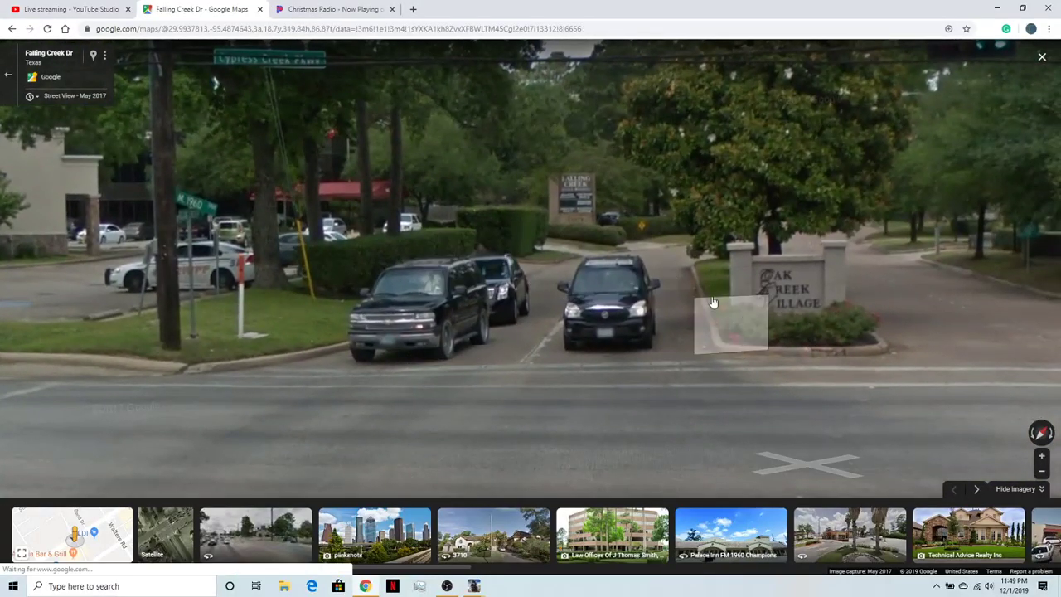
- Compare the signals hanging over FM 1960 near Olde Oaks Atrium with those on the Oak Creek Village approach
left_click_drag(476, 276, 888, 336)
left_click_drag(311, 258, 514, 303)
left_click_drag(438, 309, 522, 361)
left_click_drag(437, 350, 787, 348)
mouse_move(327, 325)
left_mouse_down()
mouse_move(397, 357)
mouse_move(766, 356)
mouse_move(455, 312)
mouse_move(572, 217)
left_mouse_up()
mouse_move(356, 352)
left_mouse_down()
mouse_move(526, 265)
mouse_move(613, 241)
mouse_move(582, 259)
left_mouse_up()
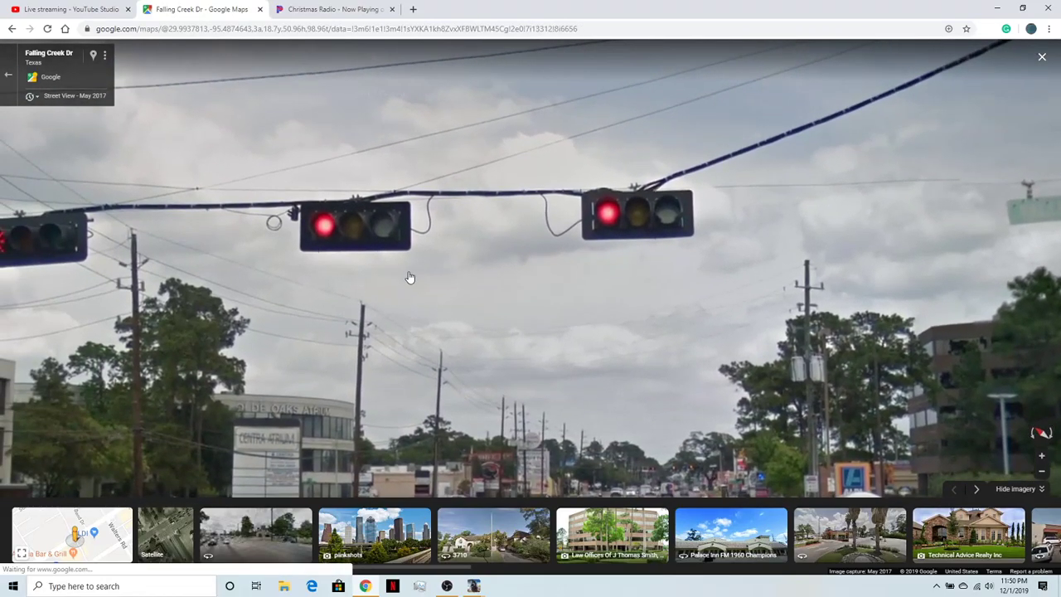
left_click_drag(323, 359, 379, 341)
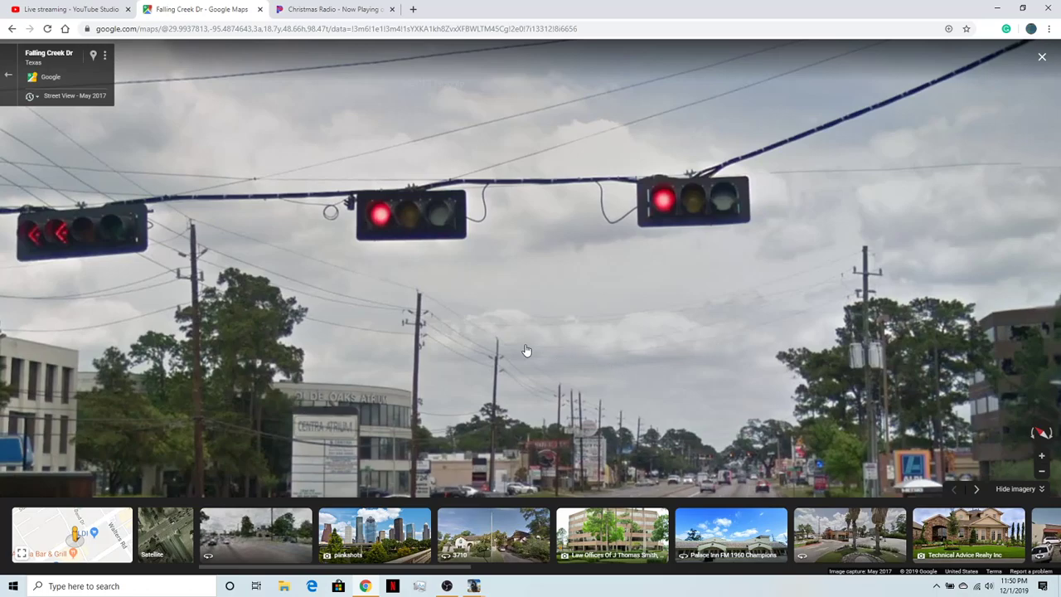
mouse_move(11, 350)
left_mouse_down()
mouse_move(424, 377)
mouse_move(771, 326)
left_mouse_up()
left_click_drag(266, 399, 418, 433)
left_click(417, 437)
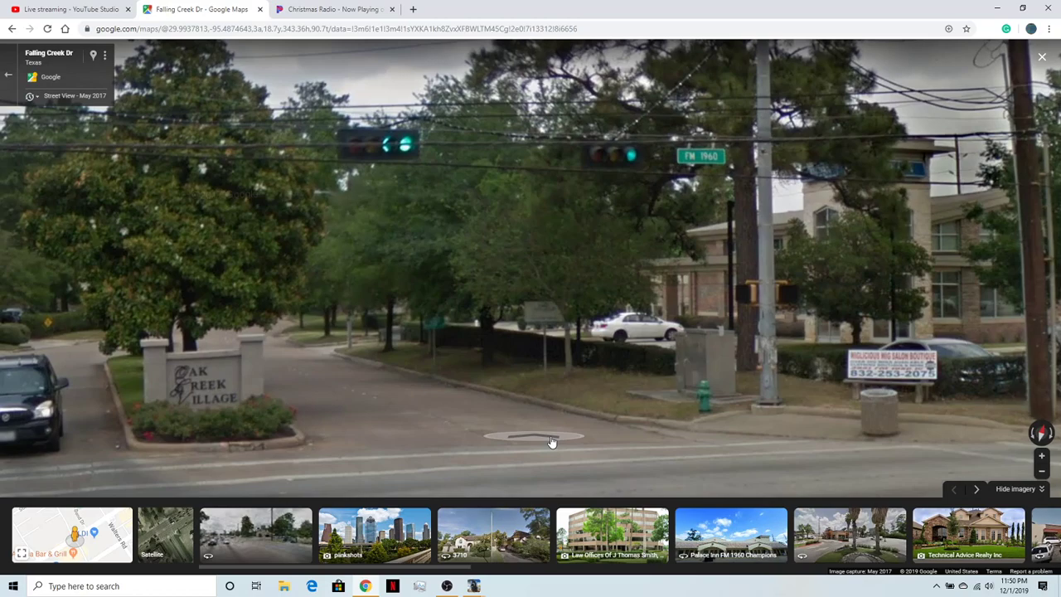
- Move onto Falling Creek Dr past the Cornerstone sign and Chase bank, examining the median, crosswalk and lanes, and look back toward FM 1960
left_click_drag(551, 442, 123, 378)
left_click_drag(846, 365, 190, 182)
left_click_drag(904, 319, 286, 294)
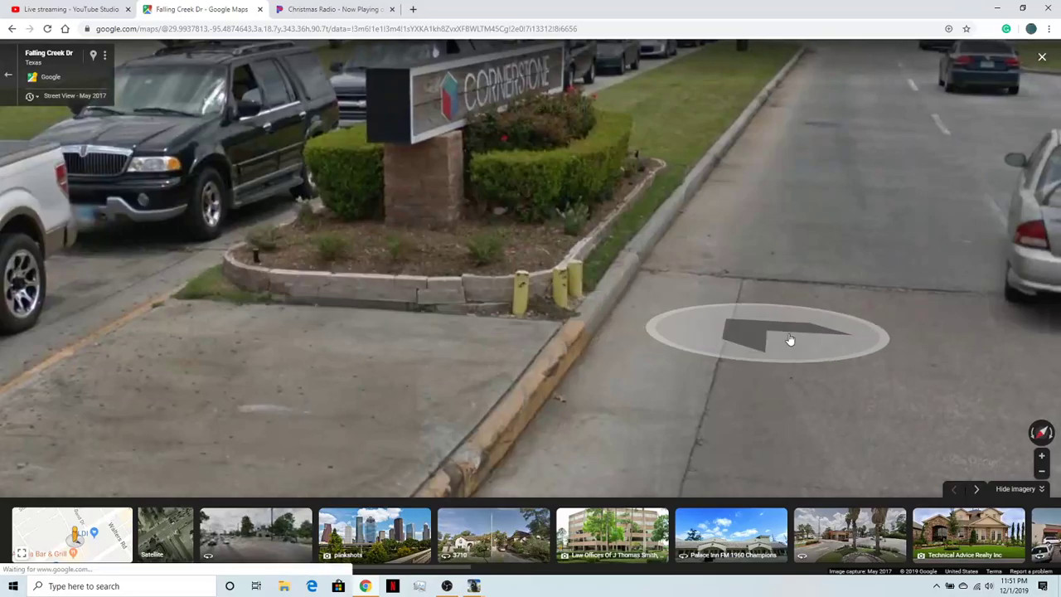
left_click(912, 341)
left_click(750, 263)
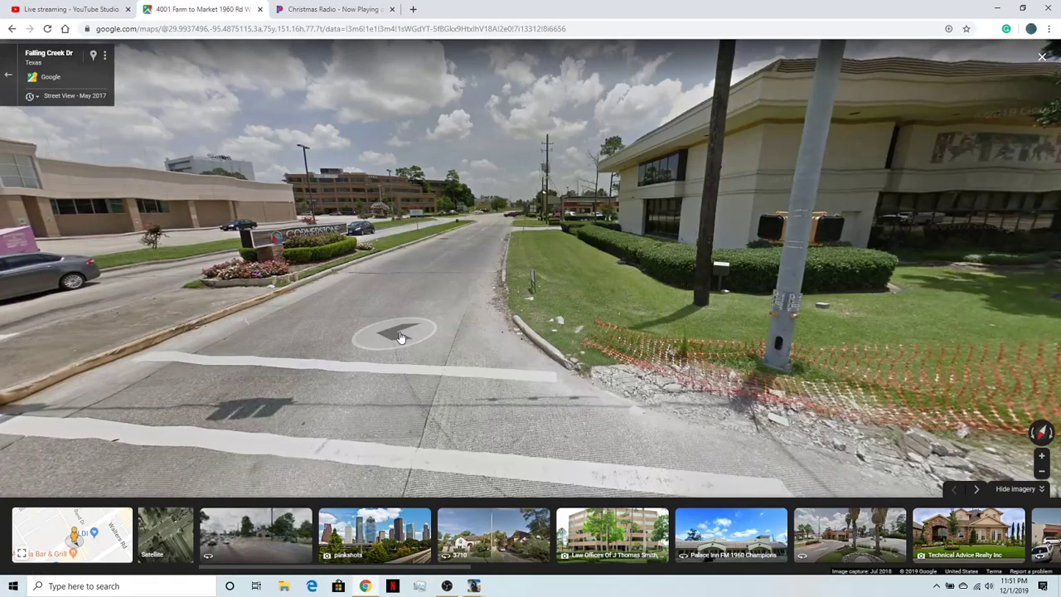
left_click(402, 339)
left_click(516, 326)
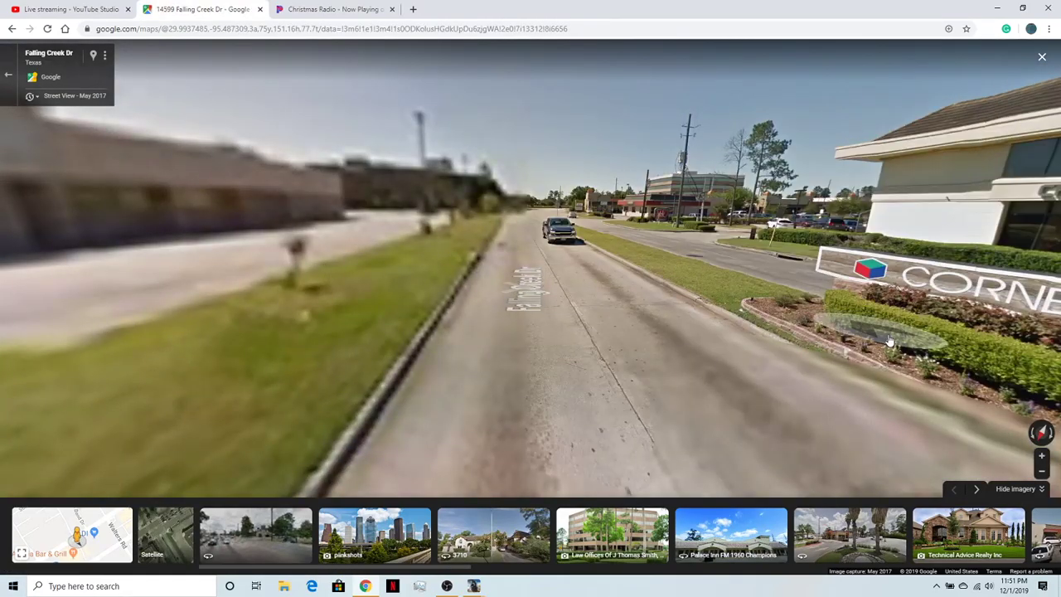
left_click(892, 352)
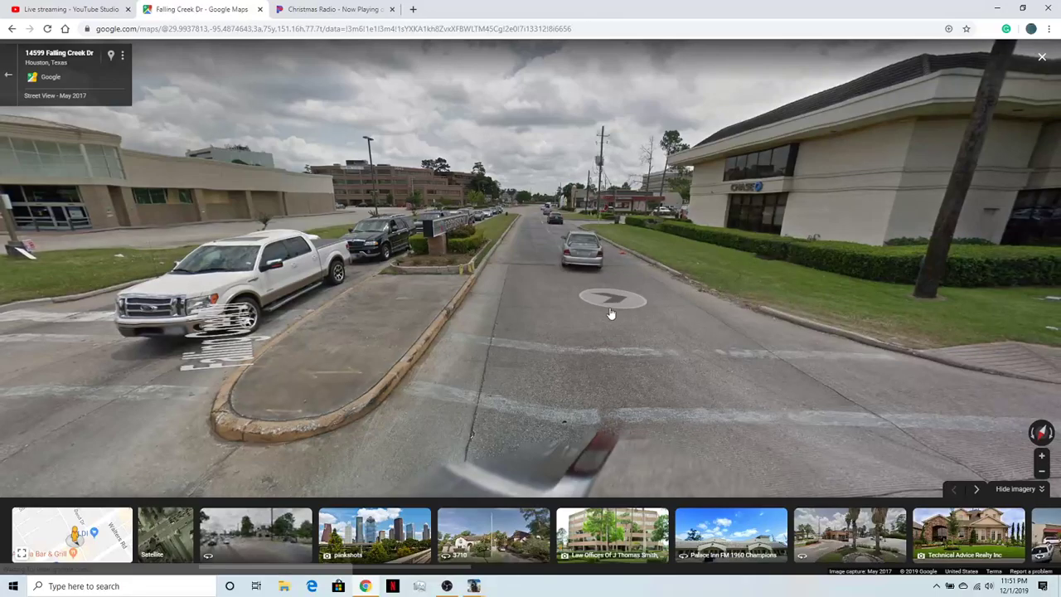
left_click(567, 290)
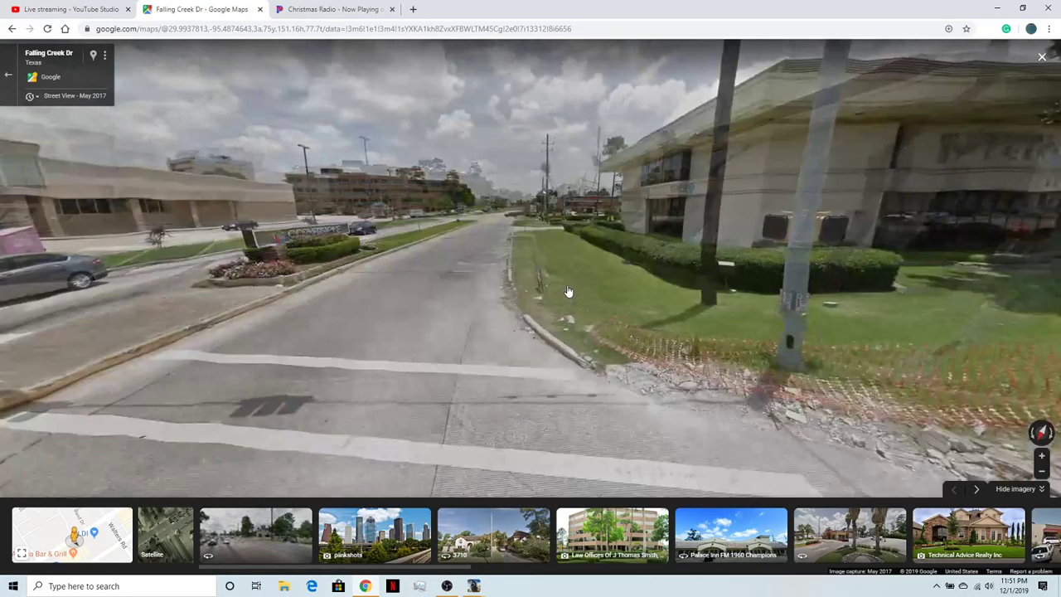
left_click(460, 291)
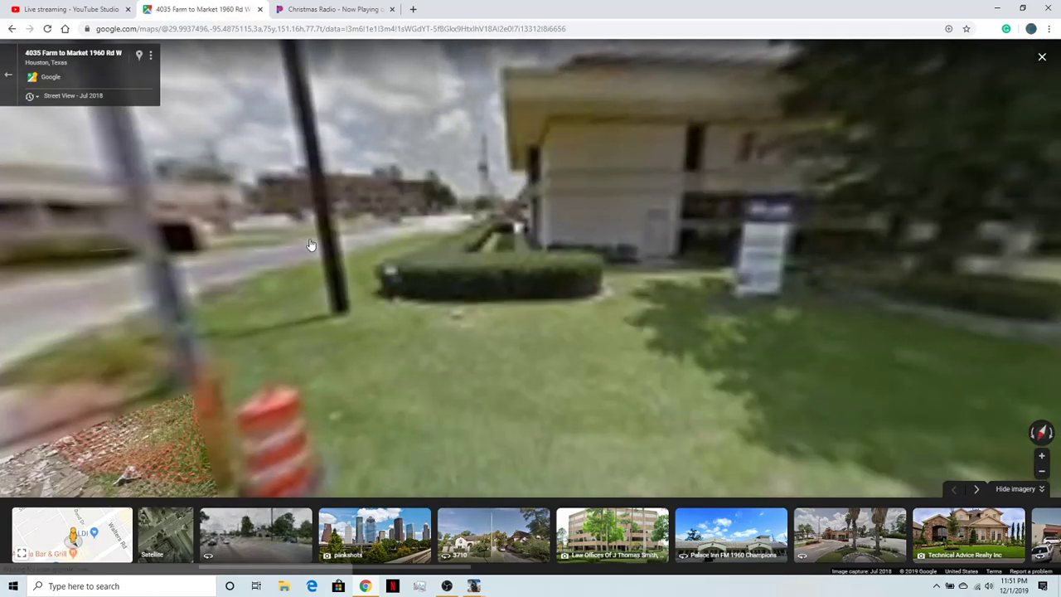
left_click(306, 263)
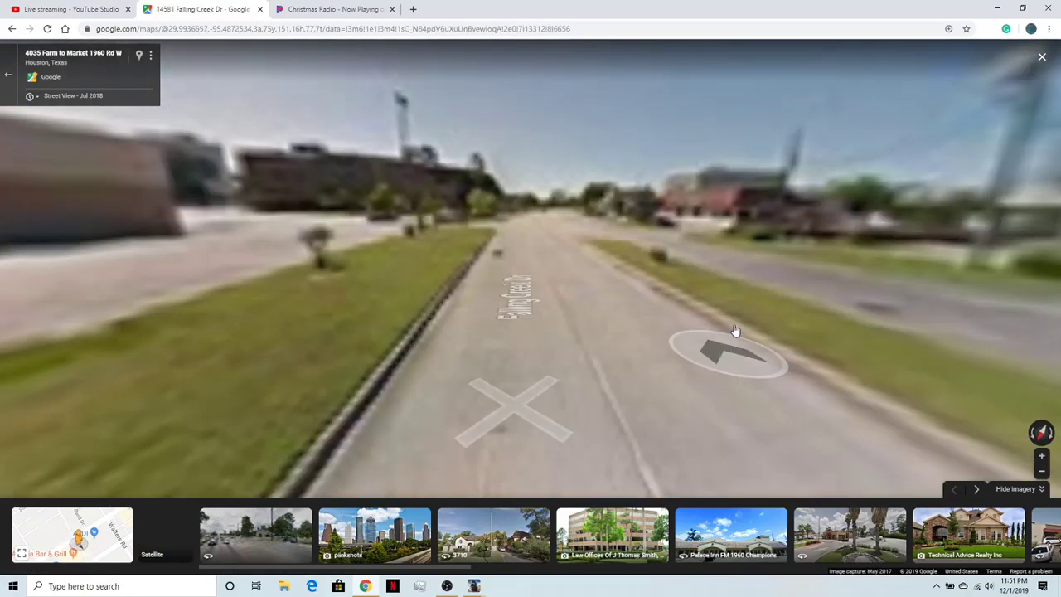
left_click(795, 297)
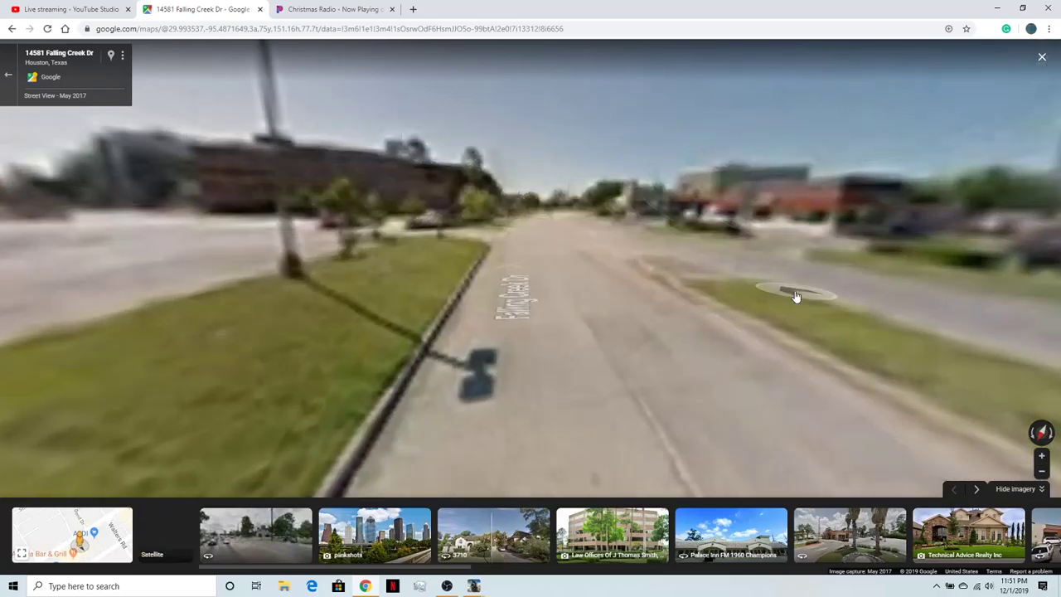
left_click(859, 298)
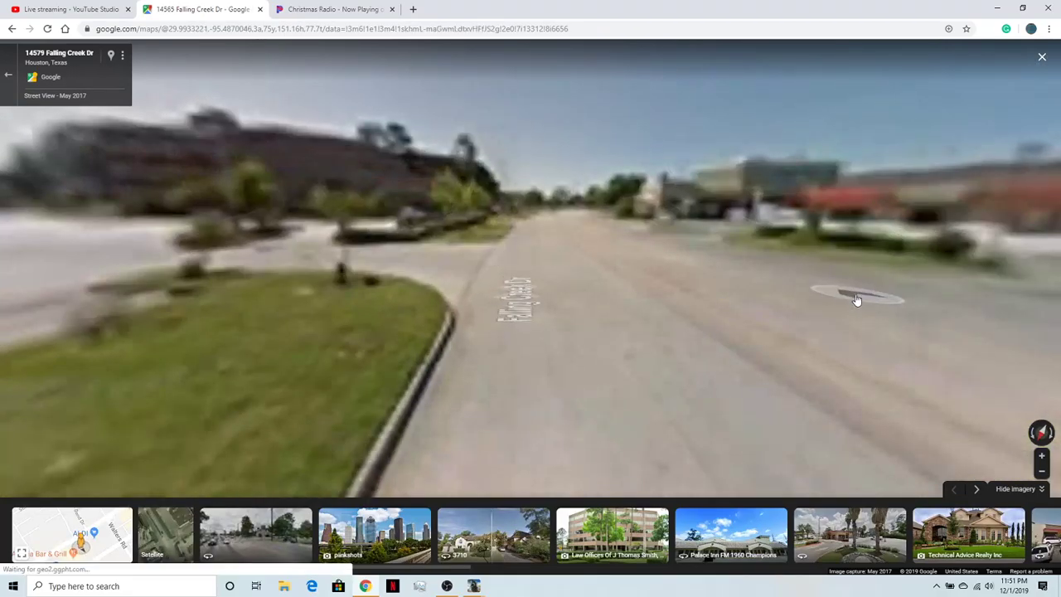
left_click(860, 303)
key("Left")
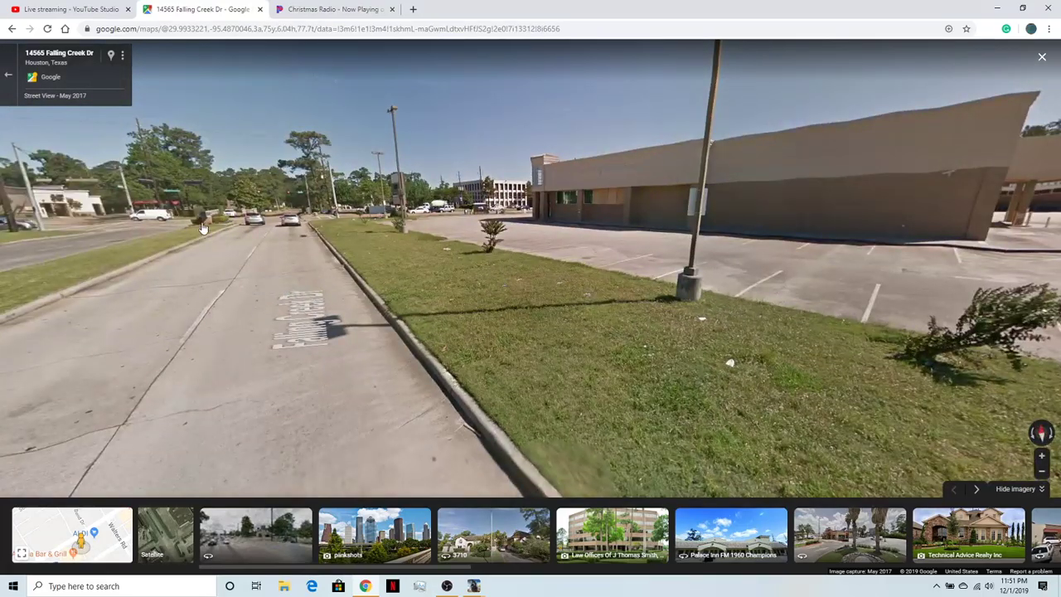
- Examine the tree-lined Falling Creek Dr approach on the Oak Creek Village side of FM 1960, facing the intersection
left_click(179, 228)
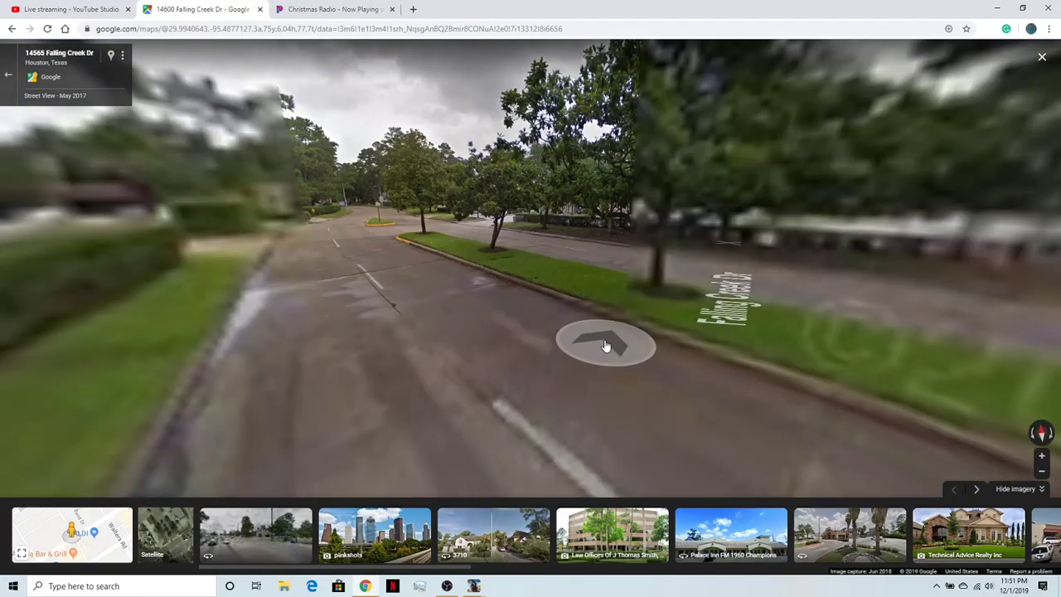
left_click(706, 328)
key("Left")
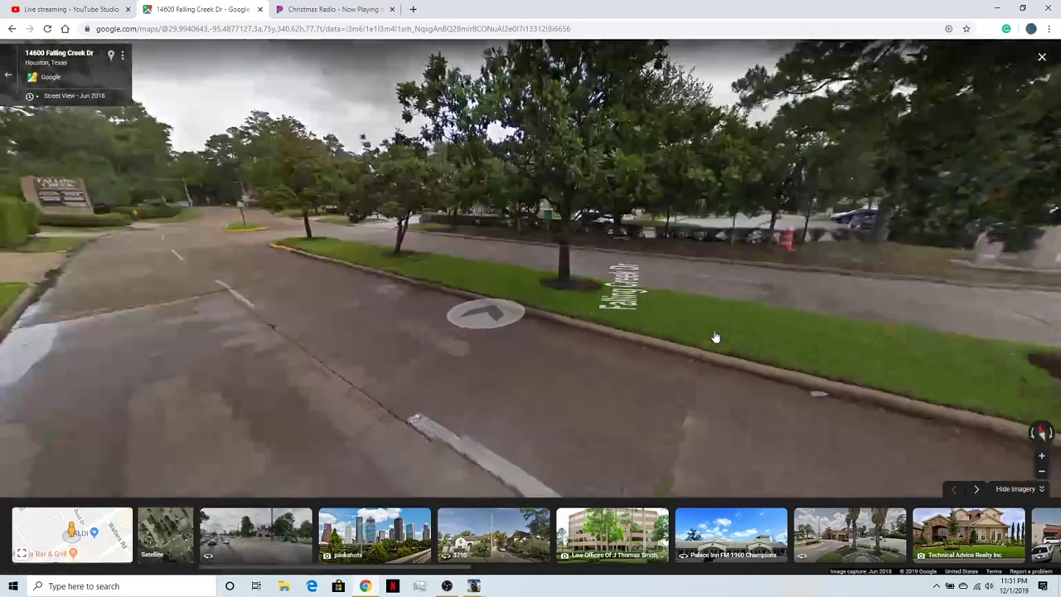
key("Right")
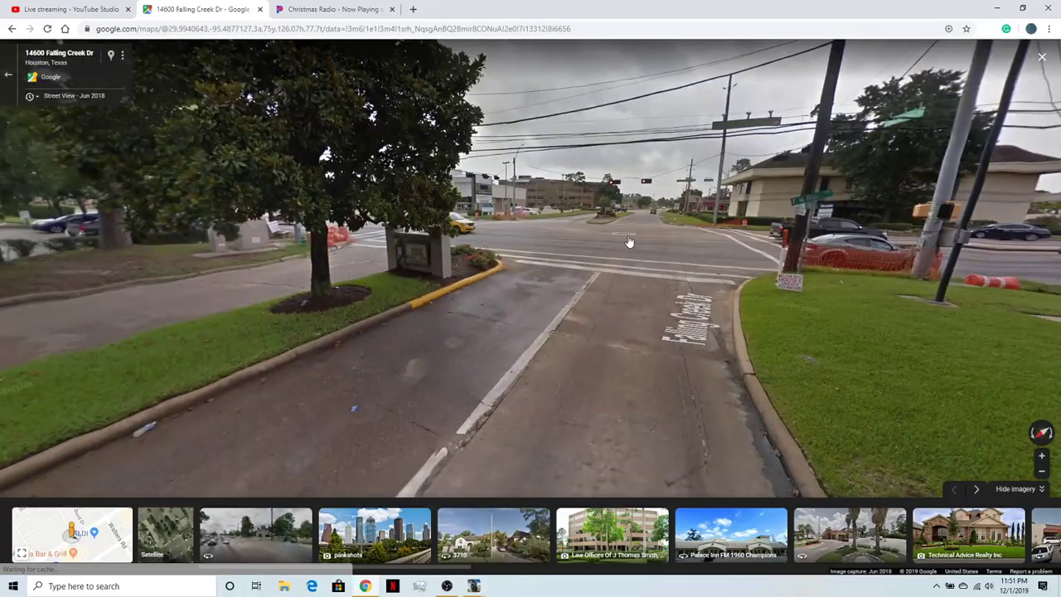
left_click(635, 245)
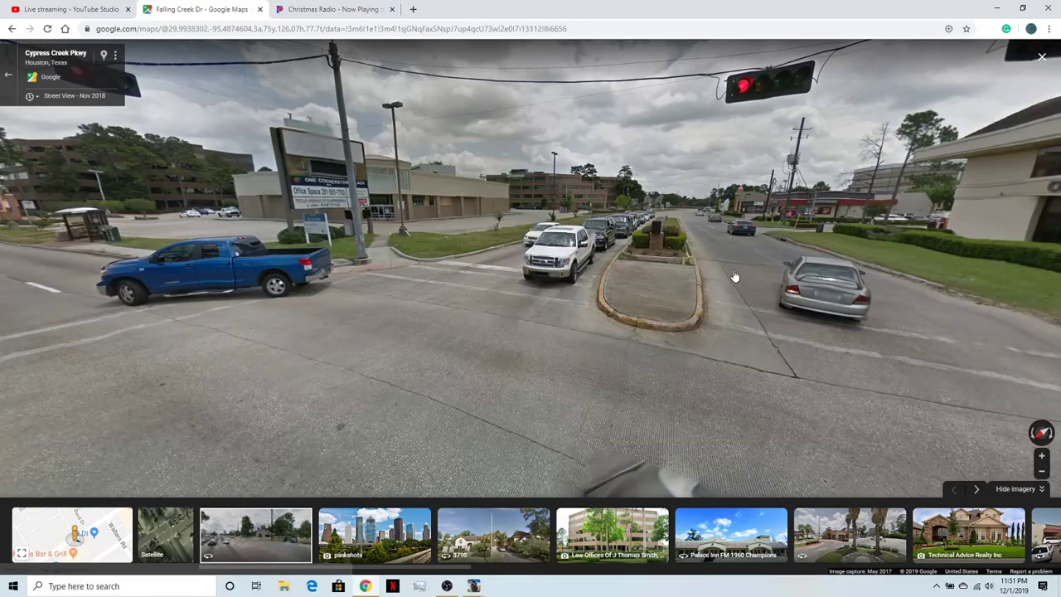
- Follow Falling Creek Dr to Bammel North Houston Rd and examine that junction's turn-lane arrows and hanging traffic signals
left_click(737, 275)
left_click(794, 244)
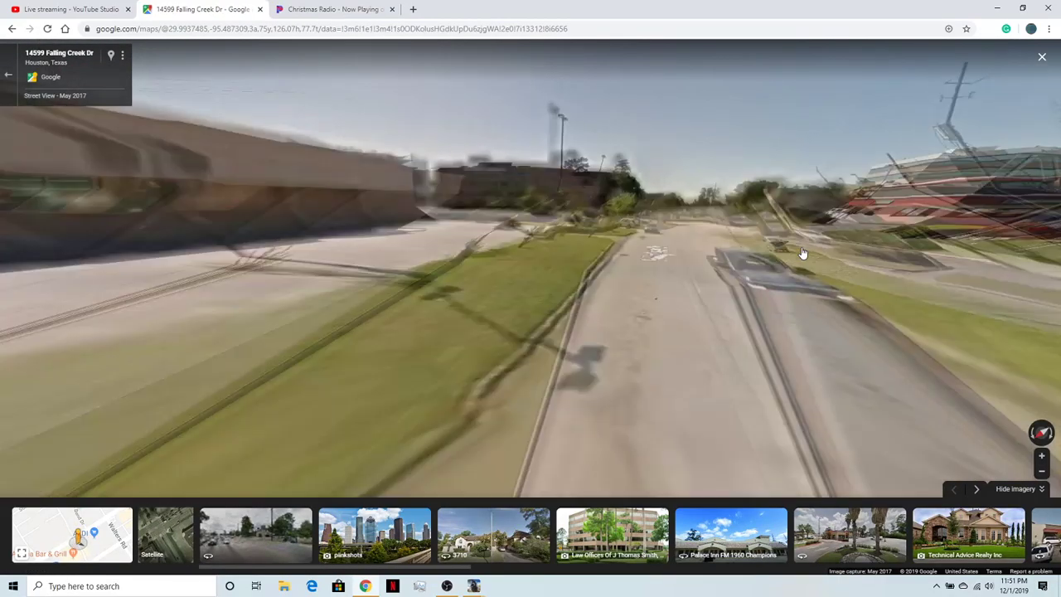
left_click(705, 237)
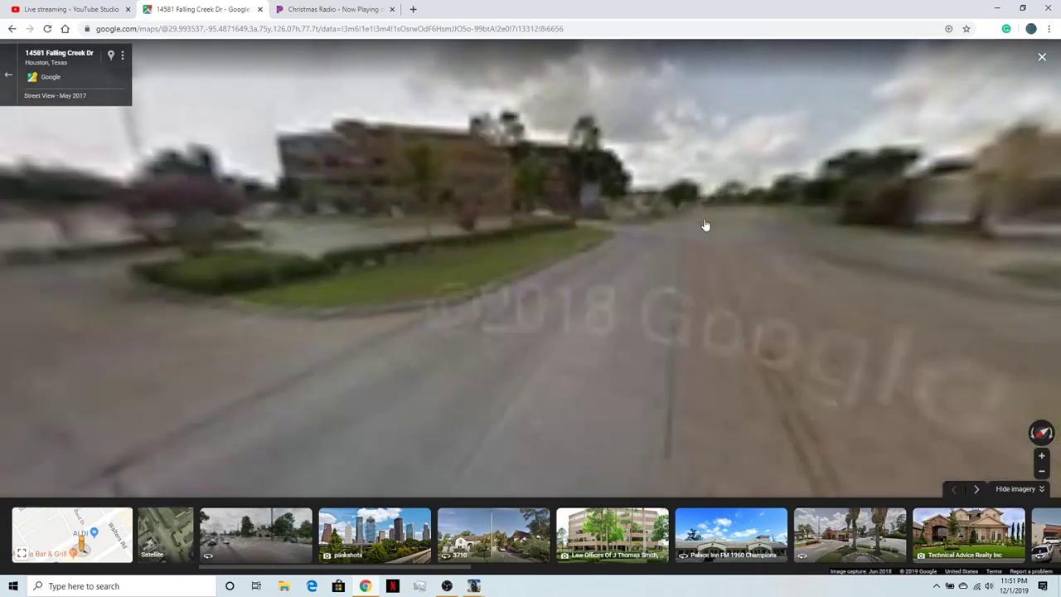
left_click(738, 234)
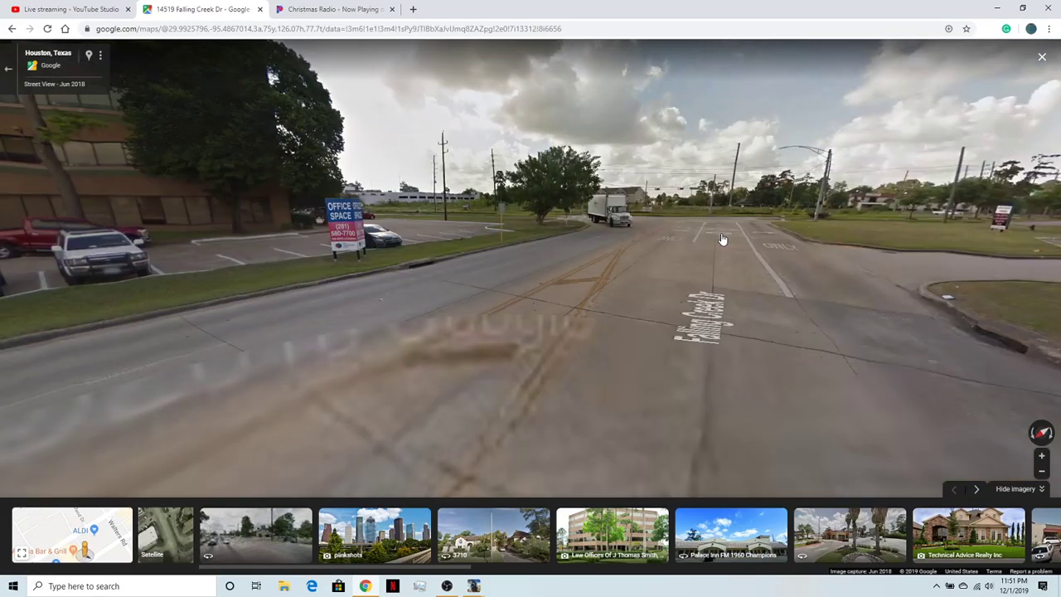
left_click(722, 239)
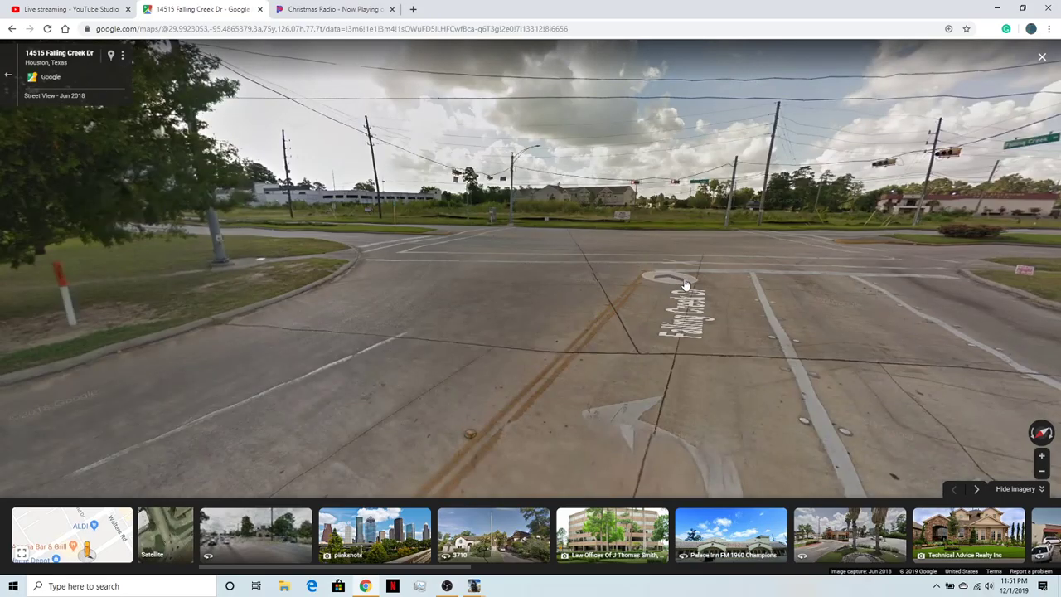
left_click(686, 330)
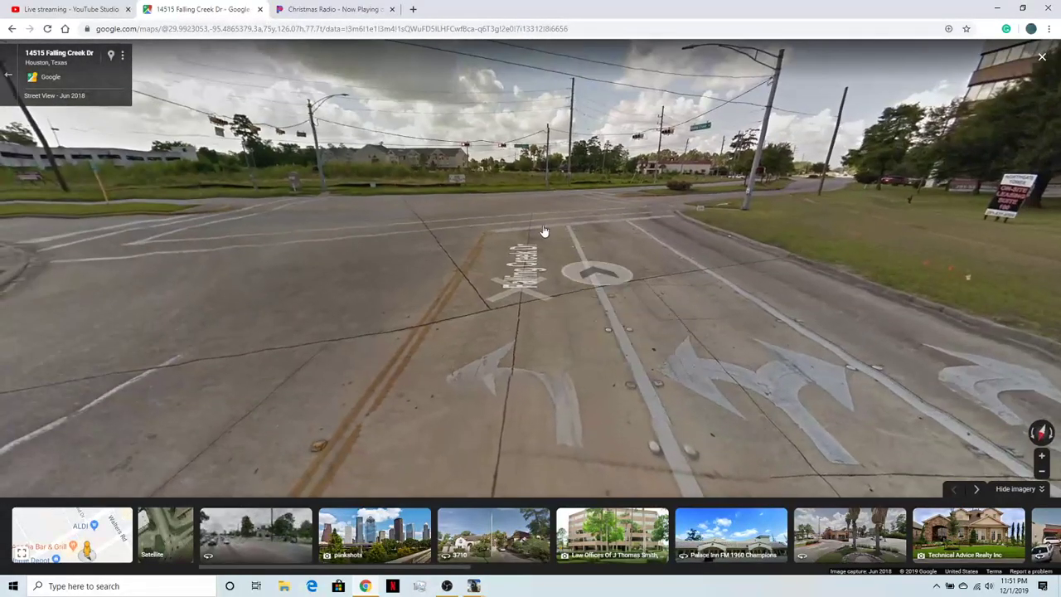
left_click(544, 231)
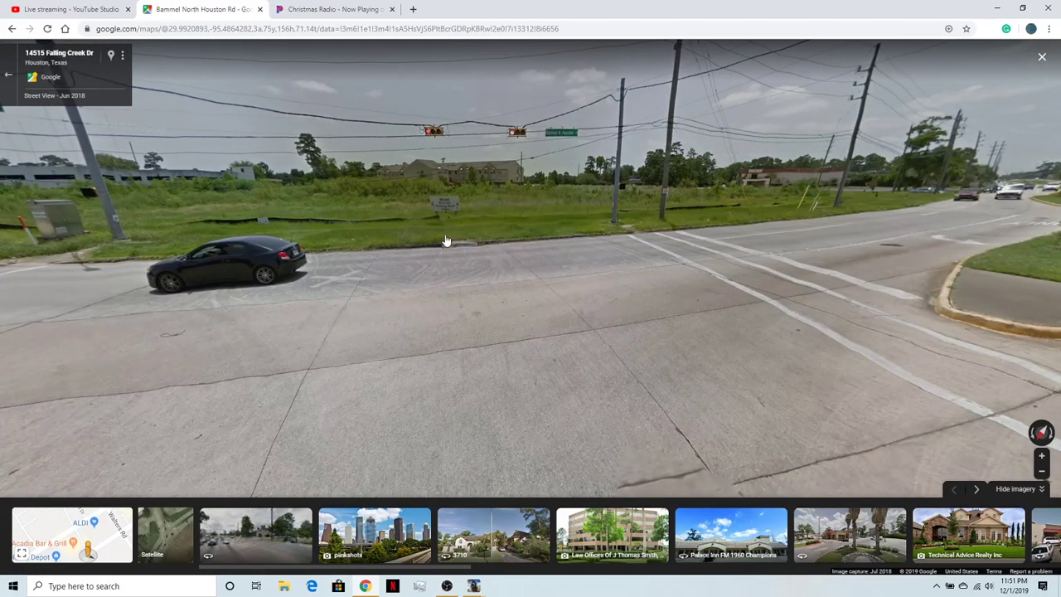
left_click(441, 238)
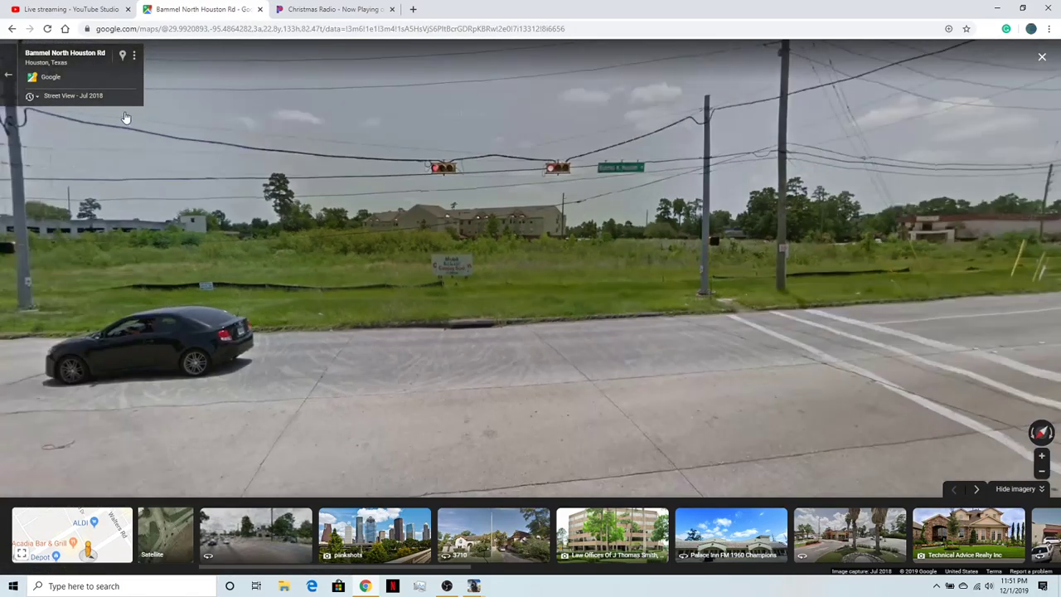
- View the May 2011 imagery of the Bammel North Houston Rd junction, examining the hanging signals and the wooded far side
left_click(73, 95)
left_click(165, 183)
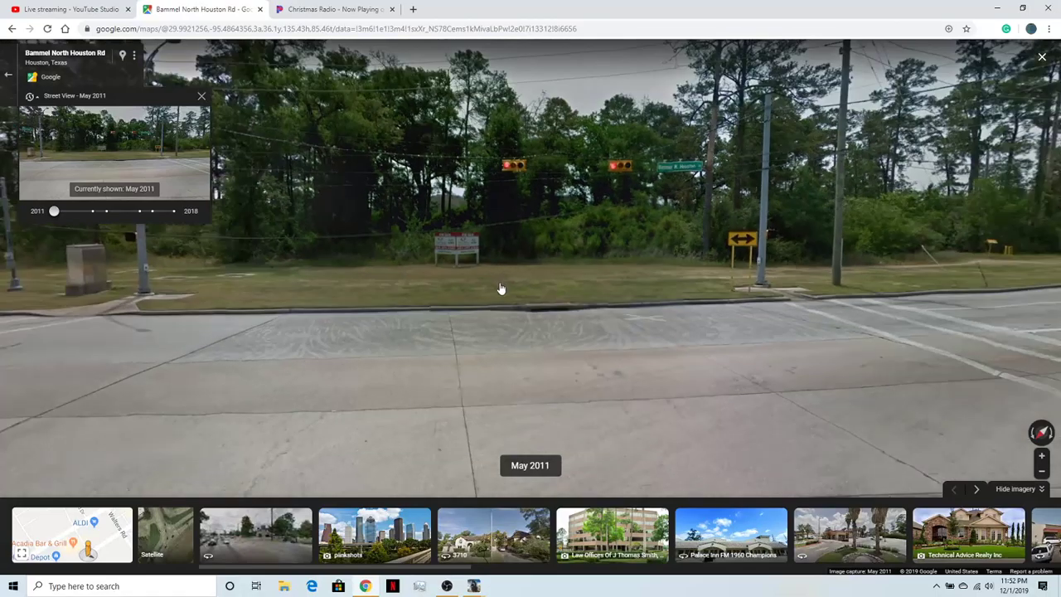
scroll(500, 287, "down", 3)
left_click_drag(501, 287, 687, 419)
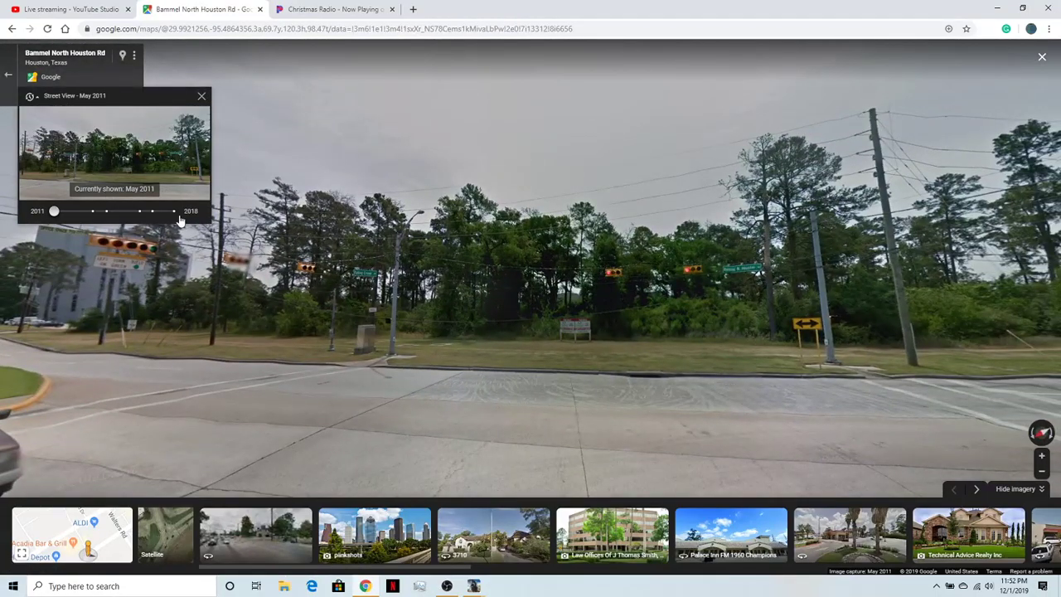
- Return the Bammel North Houston Rd junction to the Jul 2018 imagery and examine its medians, crosswalks, signals and utility poles in all directions
left_click(174, 210)
left_click(115, 150)
left_click_drag(472, 324, 526, 367)
scroll(398, 383, "up", 5)
left_click_drag(398, 383, 408, 351)
scroll(413, 398, "down", 5)
scroll(413, 398, "up", 4)
scroll(408, 396, "down", 4)
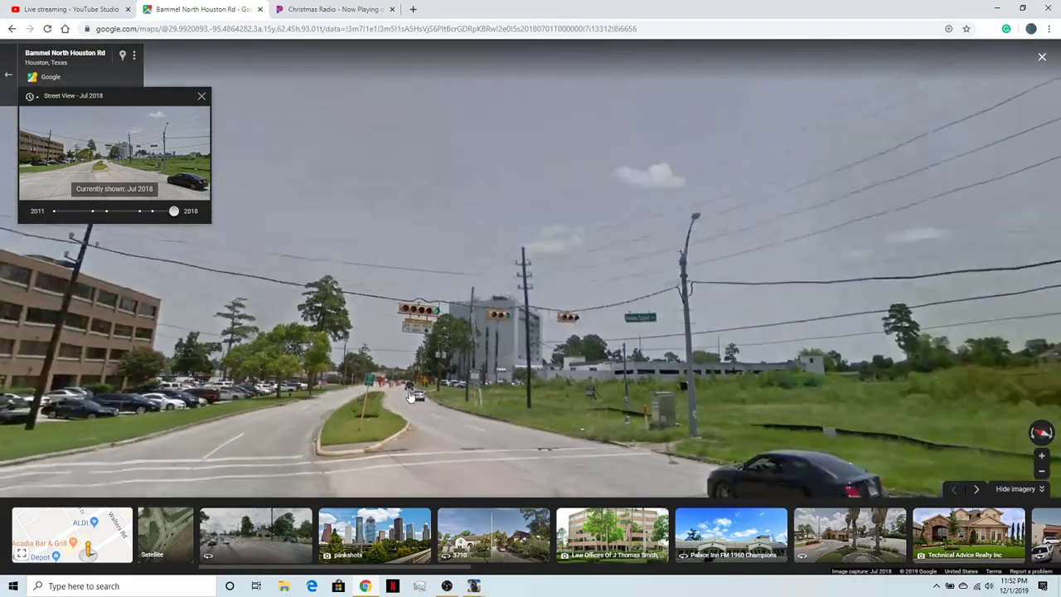
left_click_drag(829, 406, 391, 320)
left_click_drag(645, 351, 364, 351)
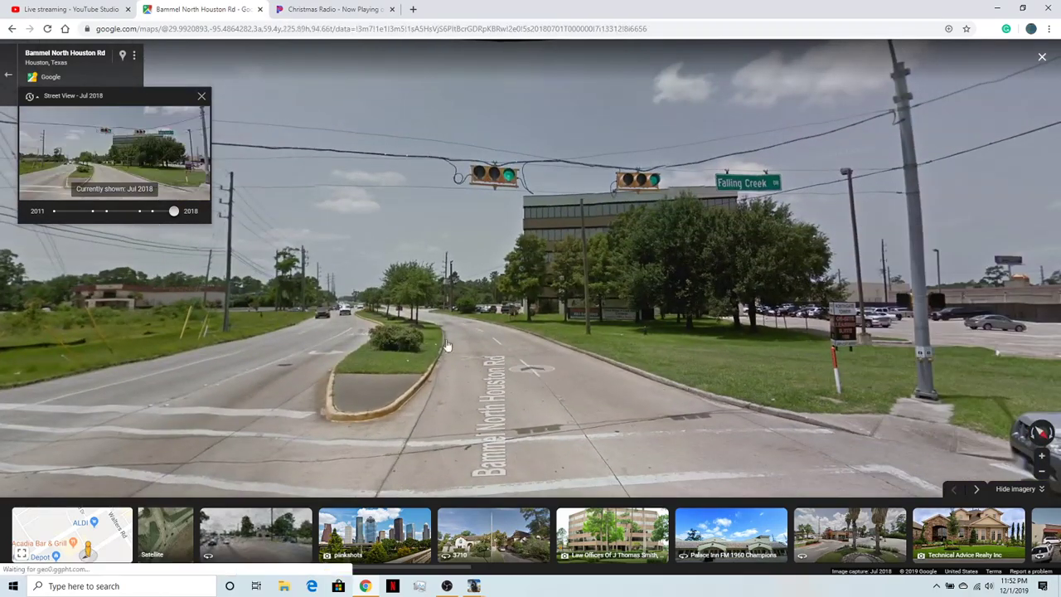
left_click_drag(448, 346, 206, 281)
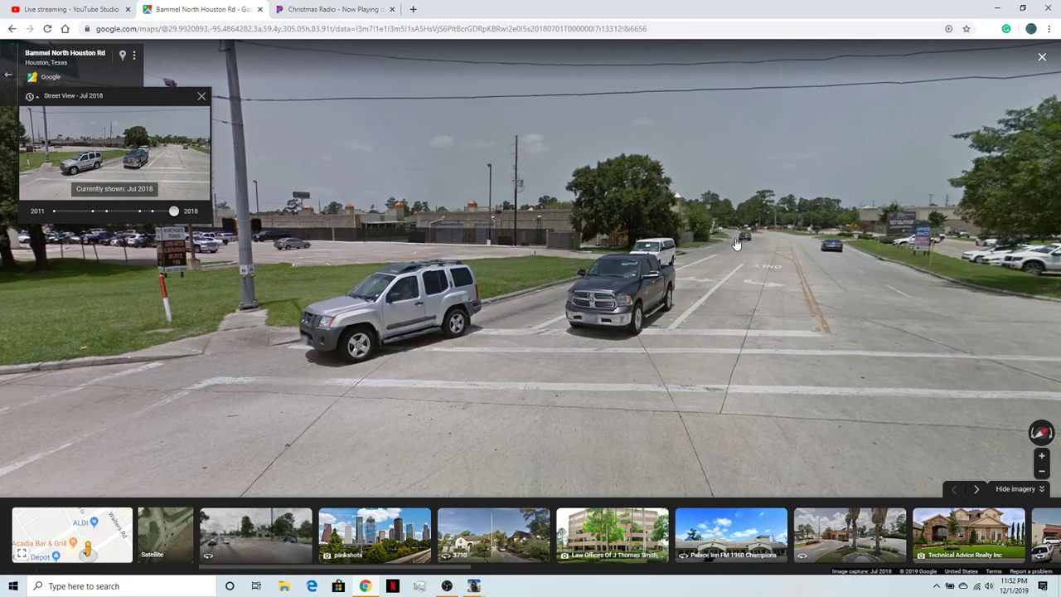
- Follow Falling Creek Dr back to FM 1960 and examine the office-building corner with its signal poles, crosswalk and curb
left_click(736, 244)
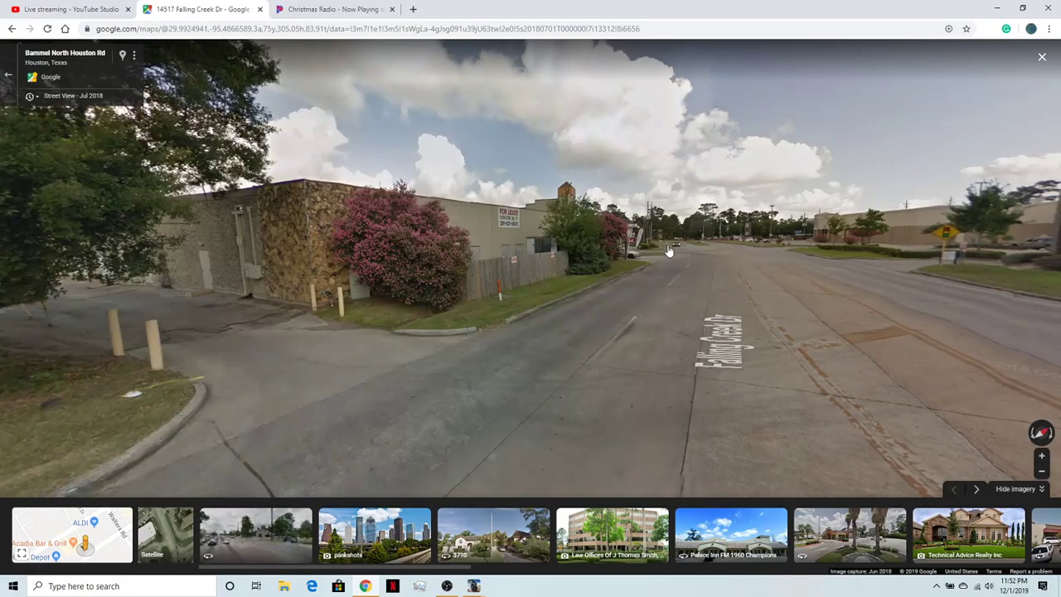
left_click(668, 251)
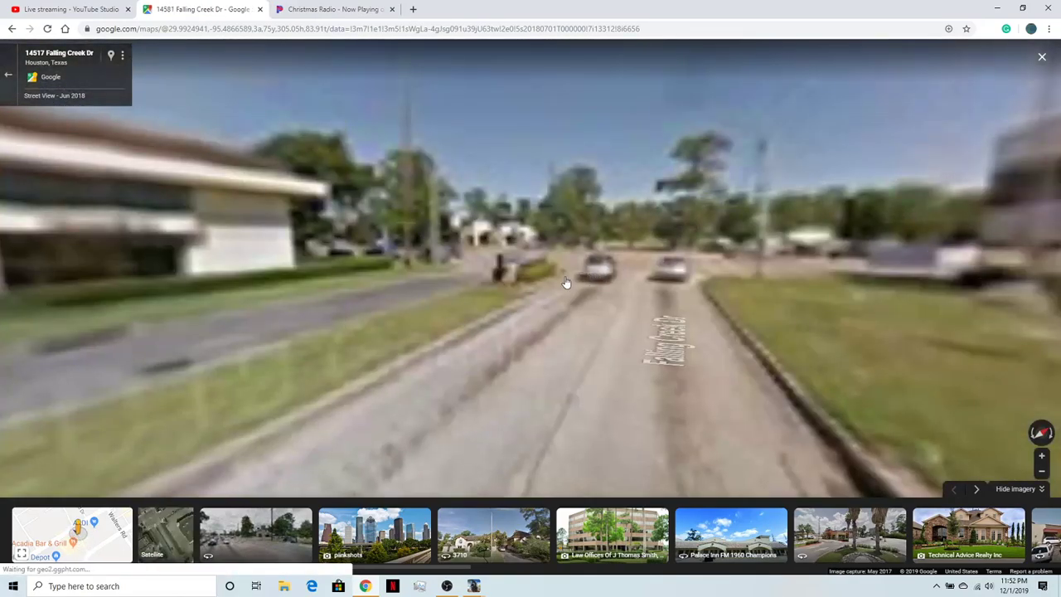
left_click(556, 277)
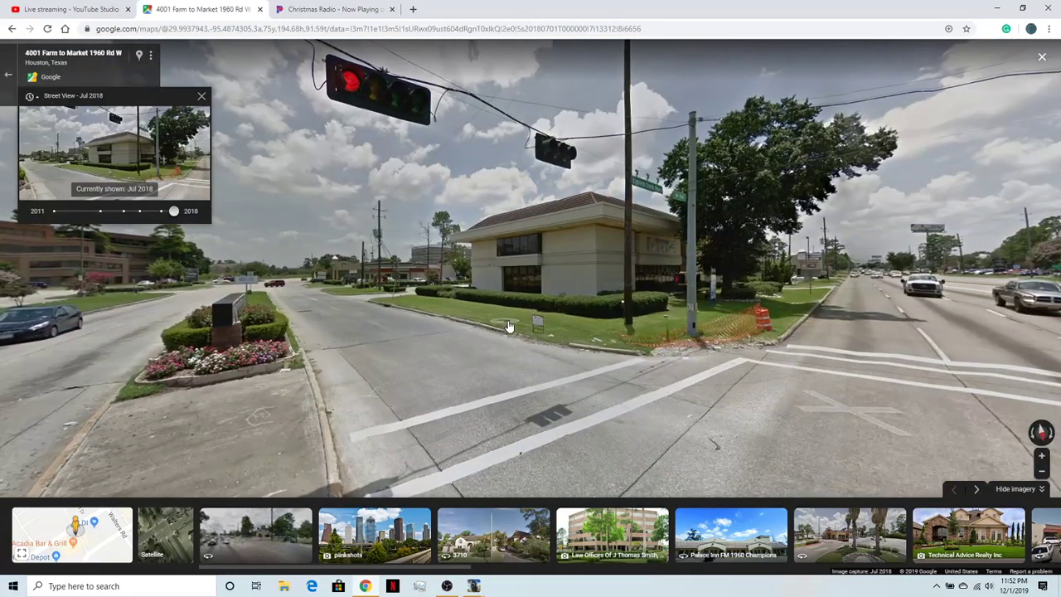
left_click(509, 326)
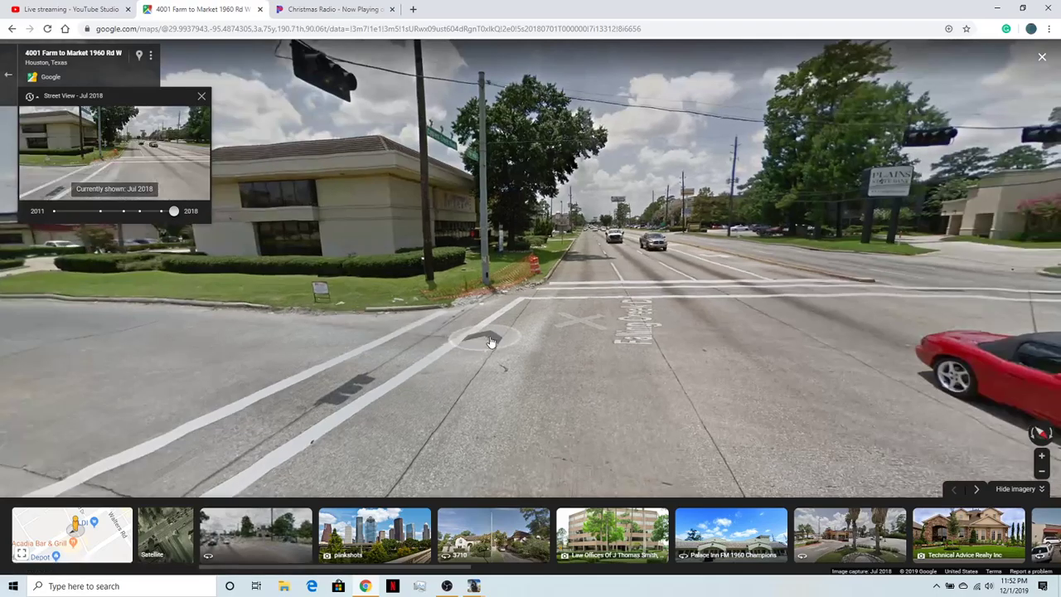
left_click(448, 355)
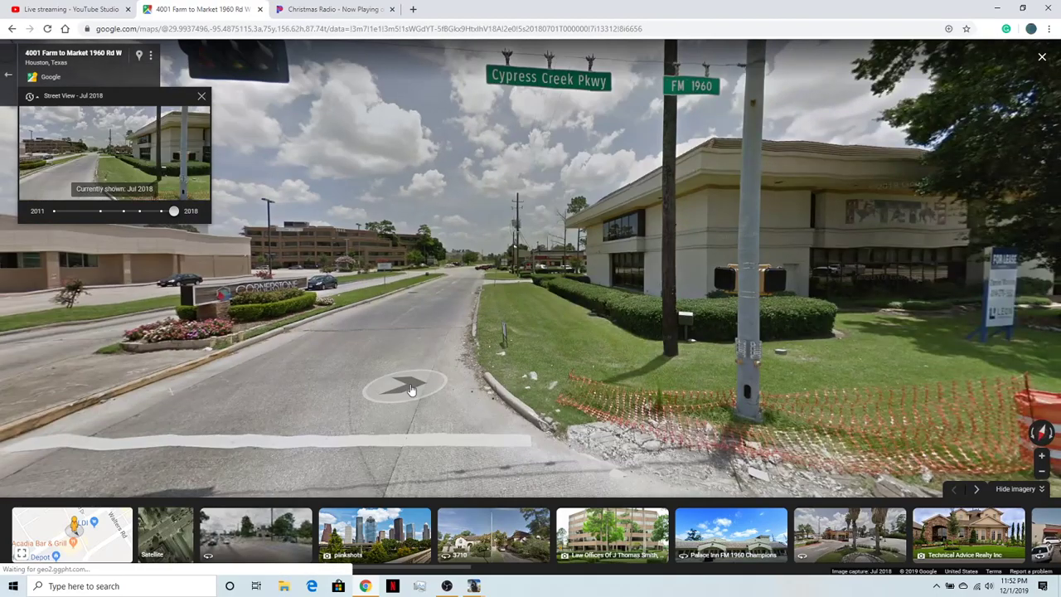
left_click(410, 388)
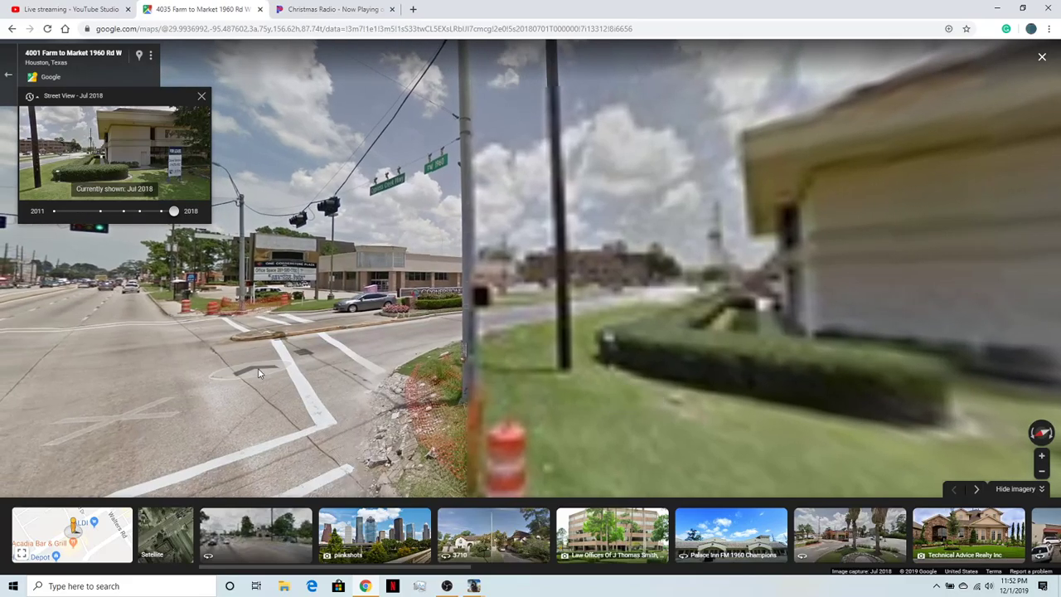
left_click(273, 374)
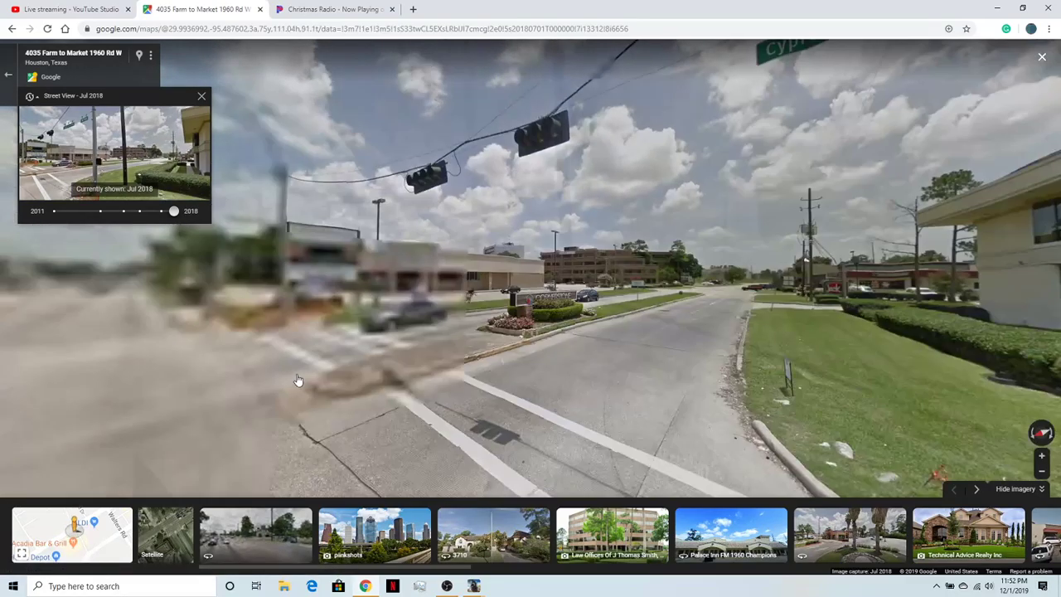
- Examine the Falling Creek Dr median and lanes by the Cornerstone sign in the May 2017 and Jul 2018 imagery
left_click(357, 396)
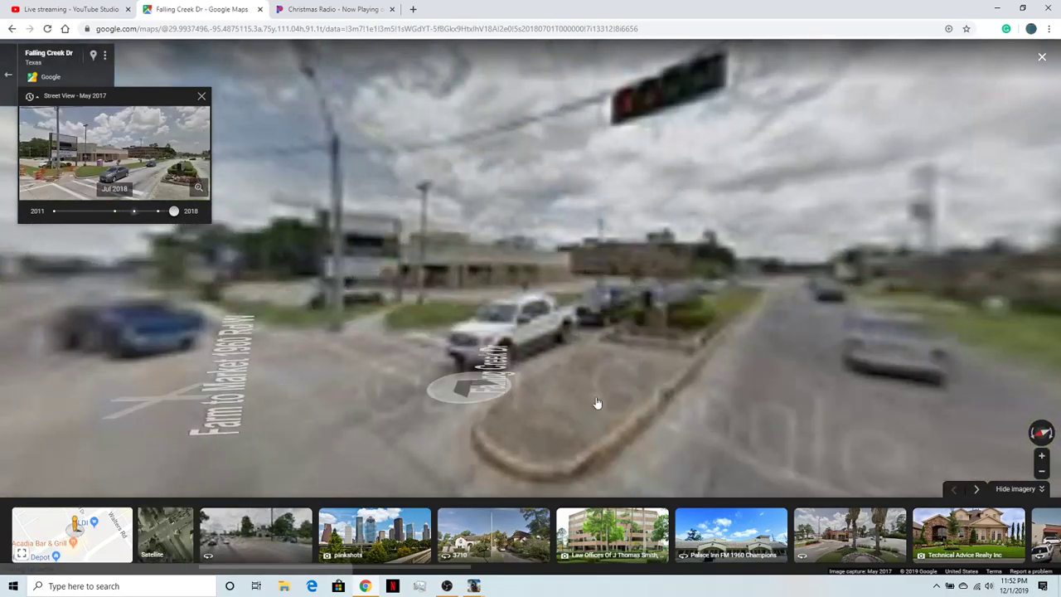
left_click(777, 285)
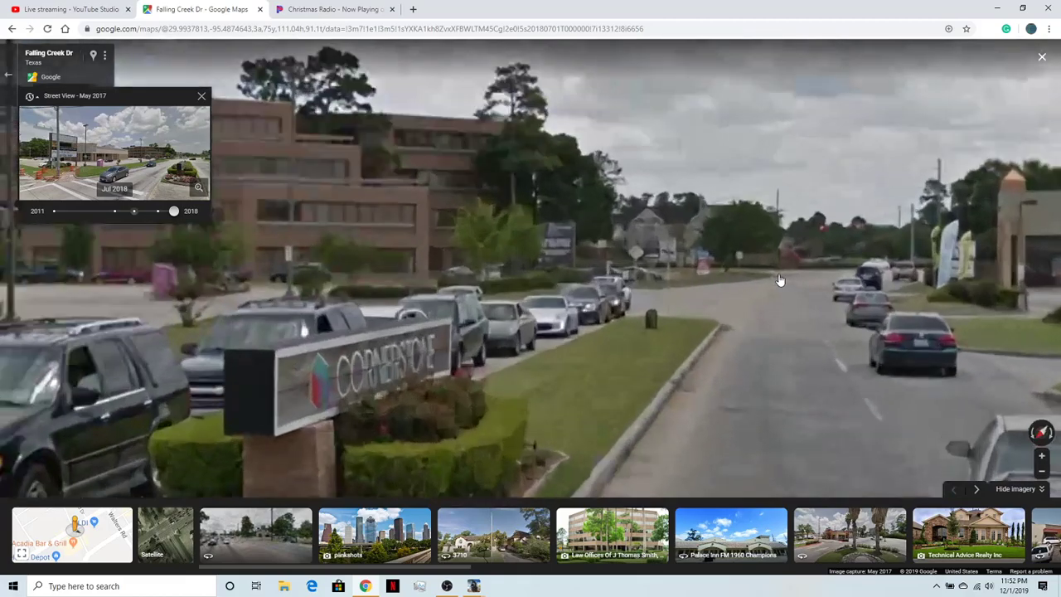
left_click(779, 286)
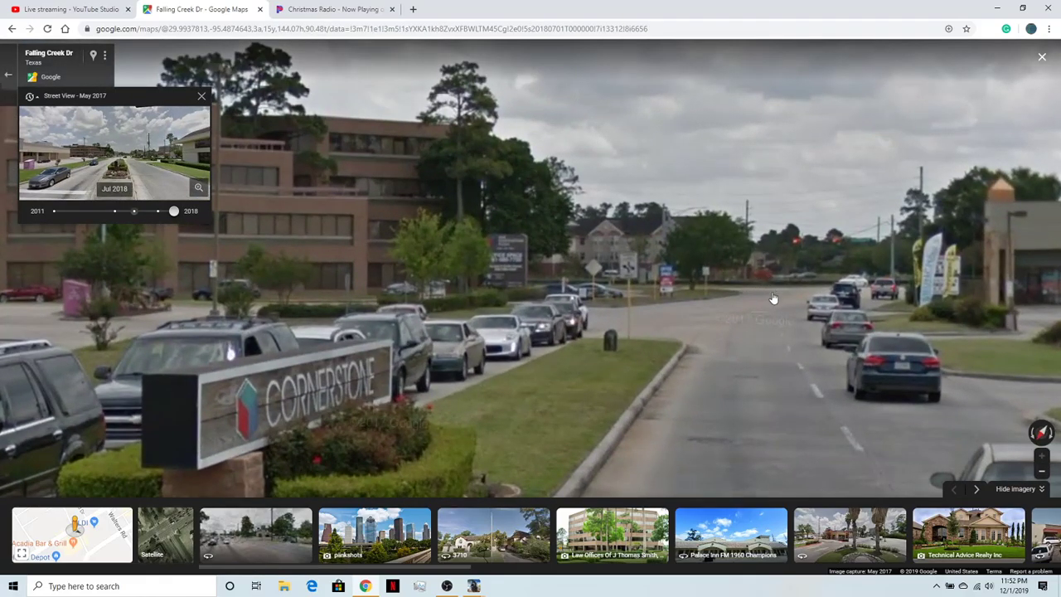
left_click(86, 165)
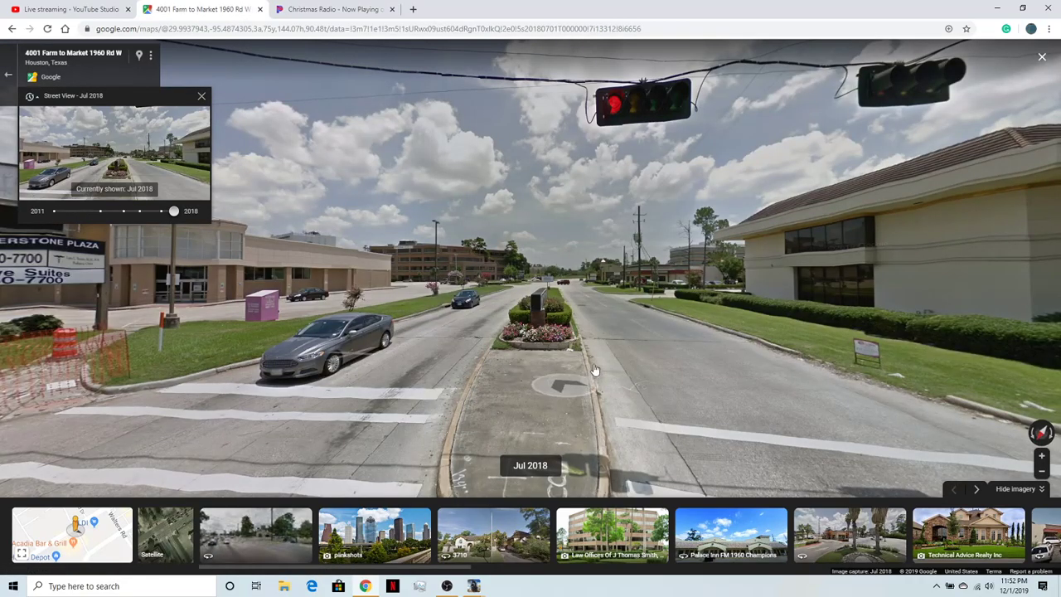
left_click(594, 370)
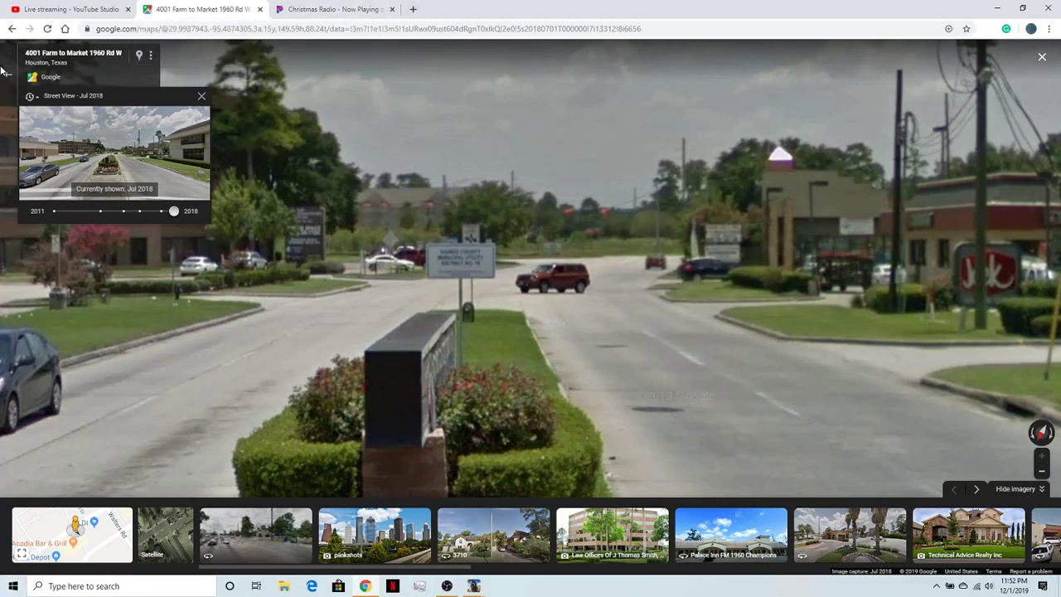
- Switch to OBS and toggle the visibility of the Desktop Capture source
left_click(445, 586)
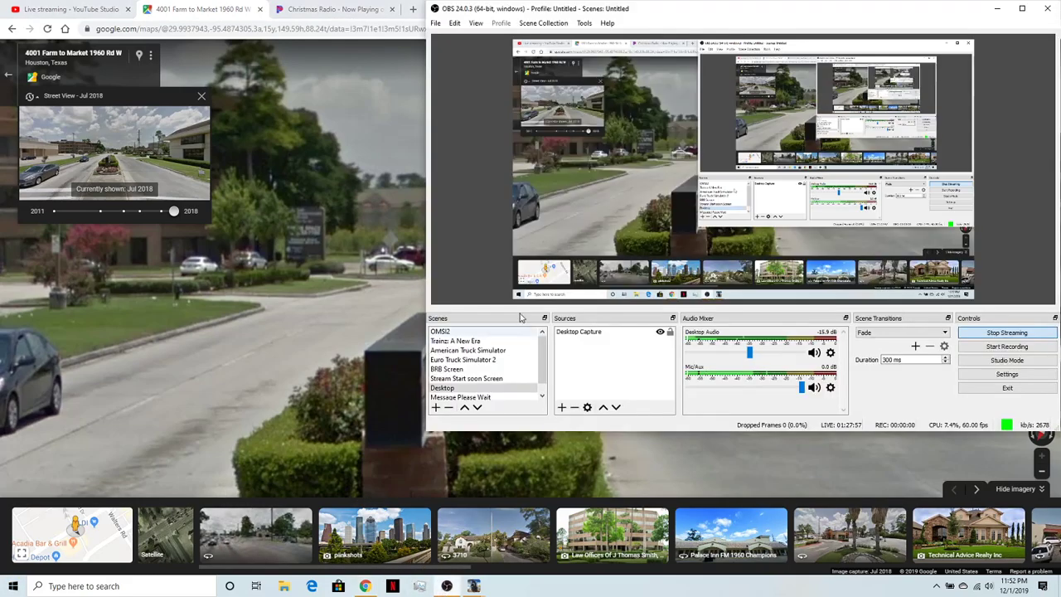
left_click(659, 333)
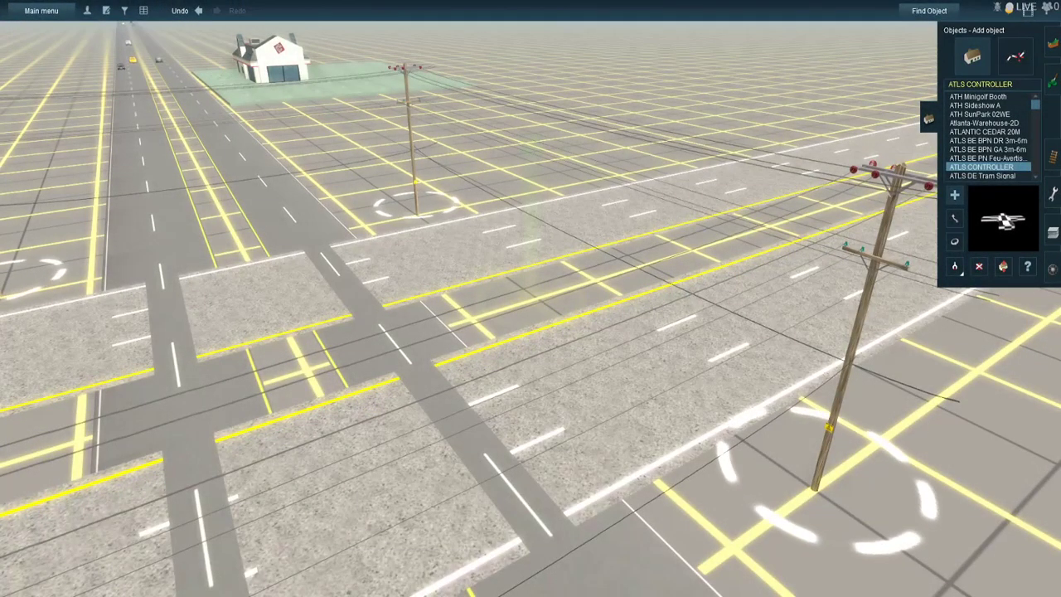
- Place an ATLS Controller in Trainz between the crossroad's corner utility pole and the railroad tracks, and move it closer to the side road
right_click(441, 330)
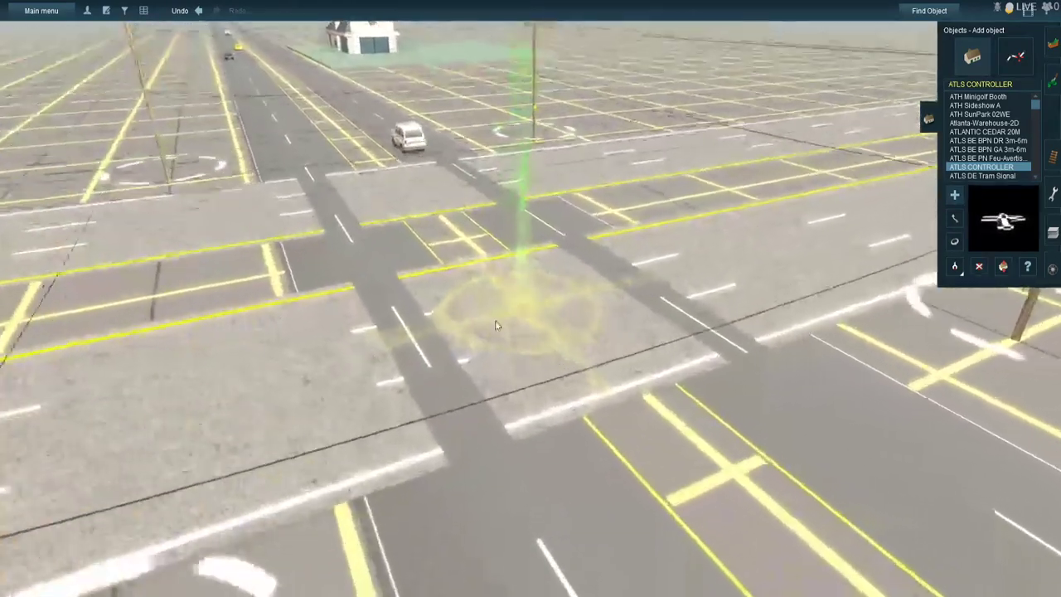
scroll(501, 311, "down", 2)
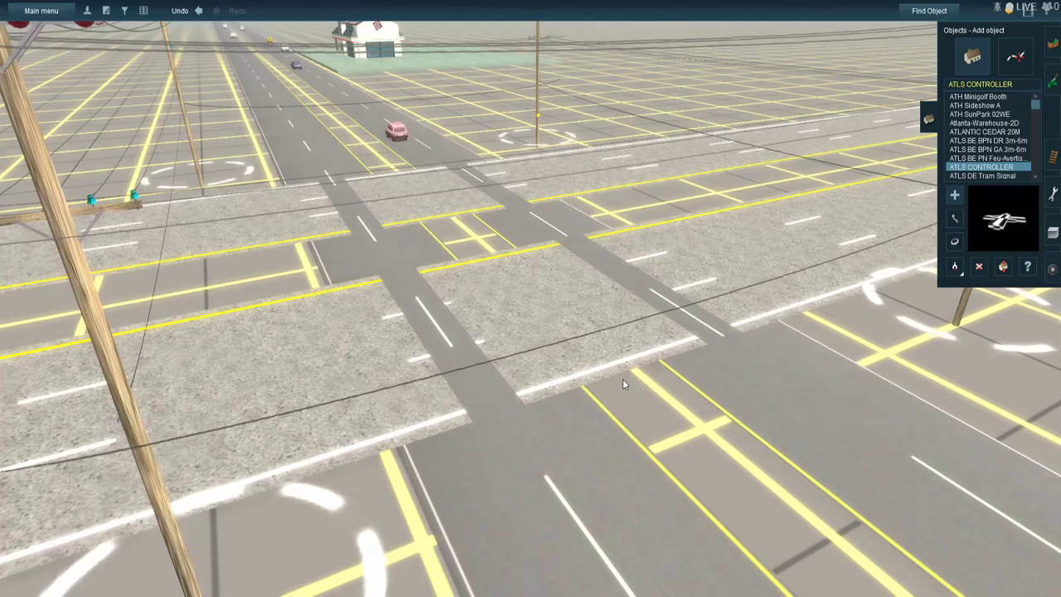
key("Left")
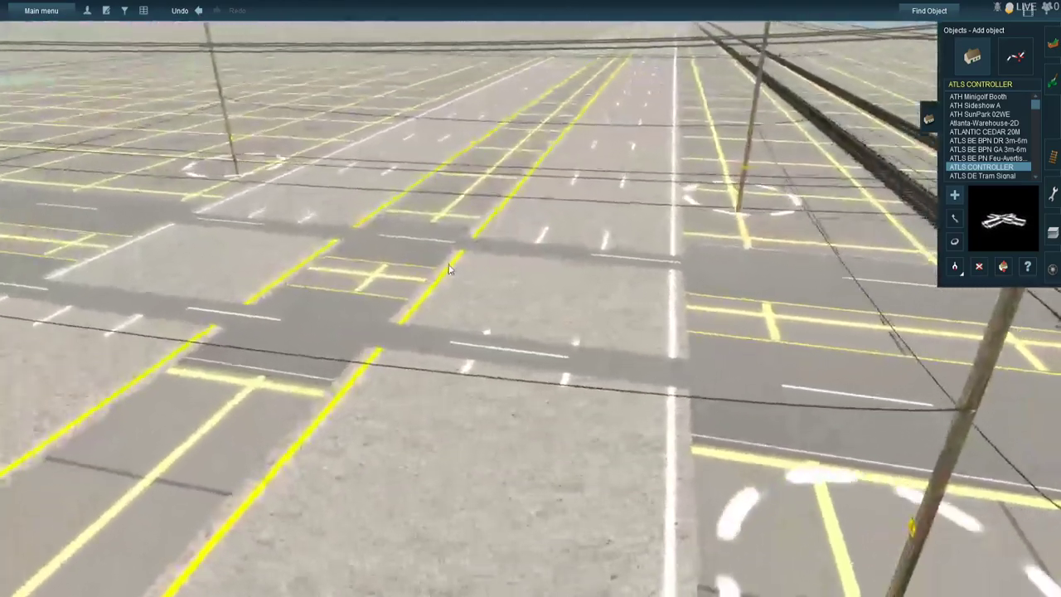
right_click(453, 264)
scroll(497, 292, "up", 3)
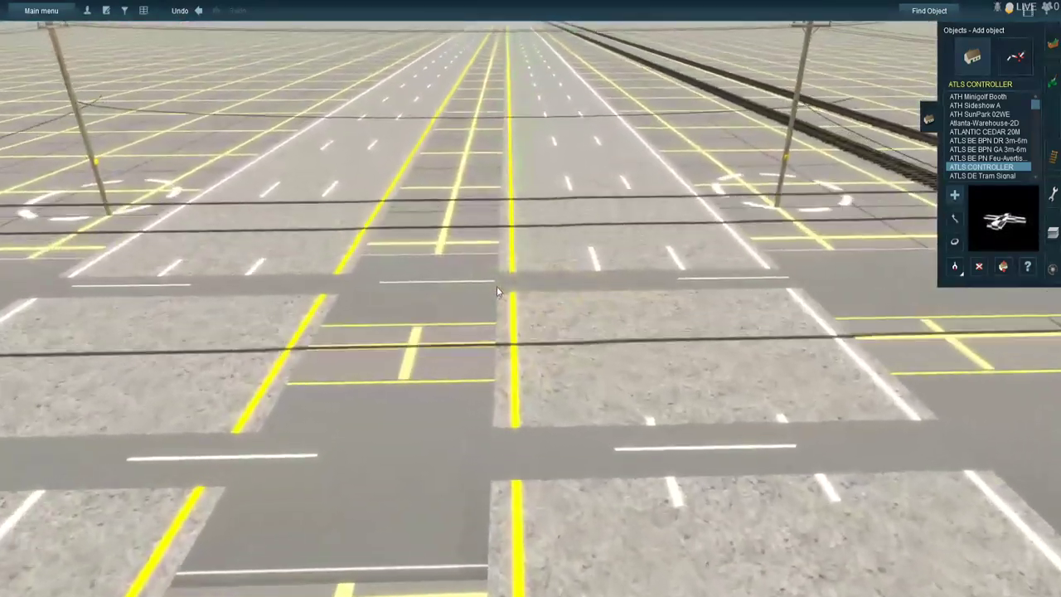
right_click(511, 265)
right_click(510, 266)
scroll(511, 265, "up", 4)
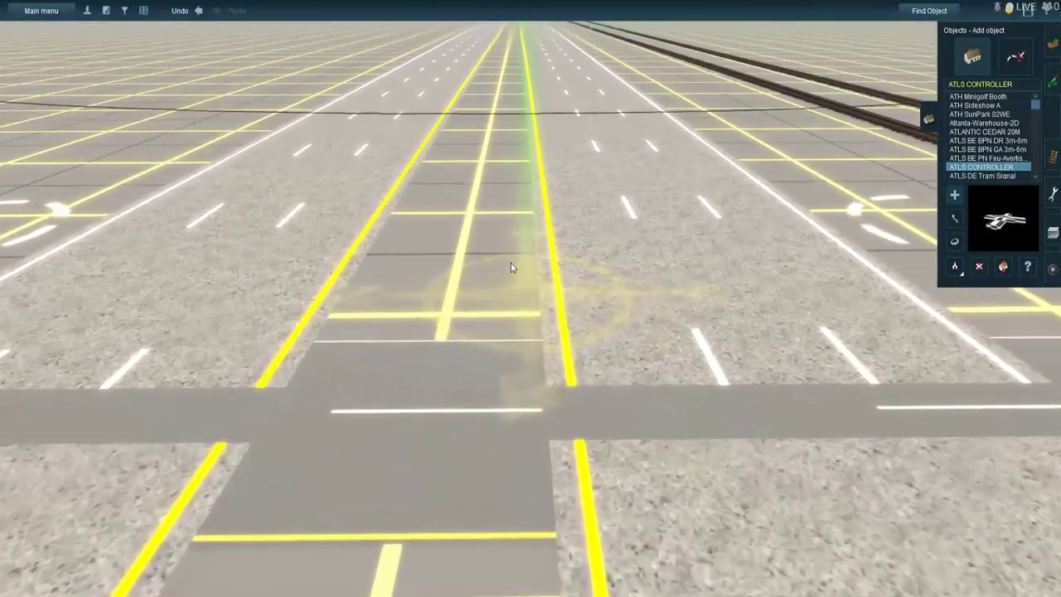
right_click(511, 267)
scroll(510, 267, "up", 5)
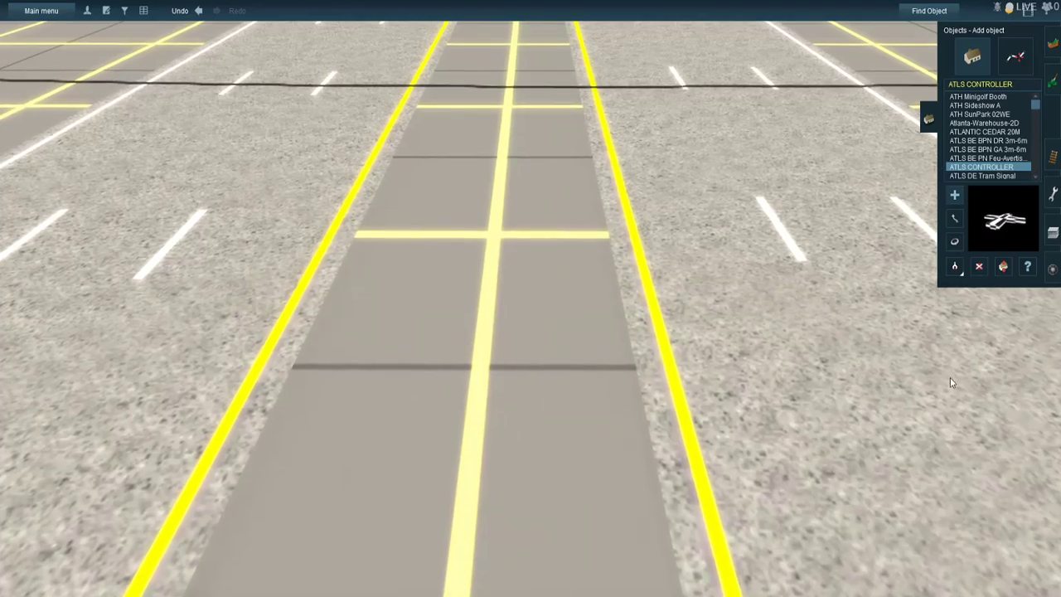
scroll(426, 421, "down", 5)
right_click(407, 444)
right_click(769, 363)
right_click(774, 371)
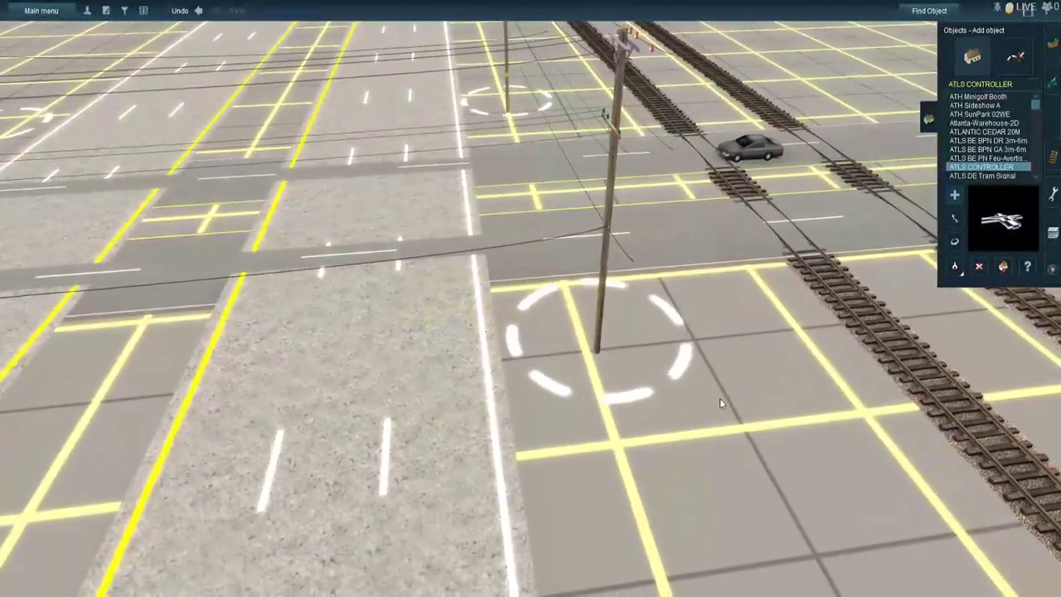
left_click(720, 403)
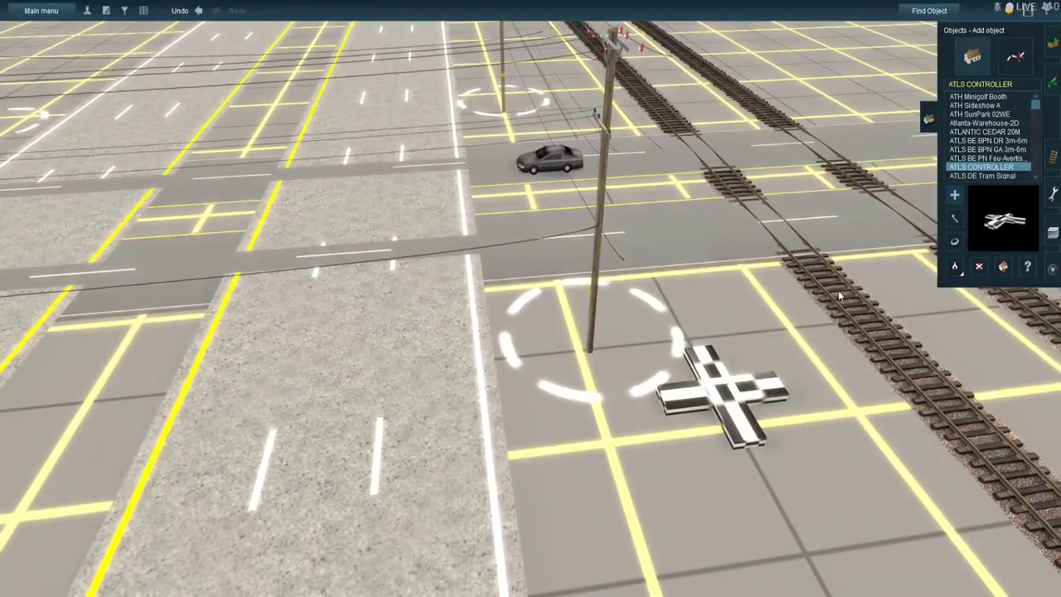
left_click_drag(771, 404, 721, 327)
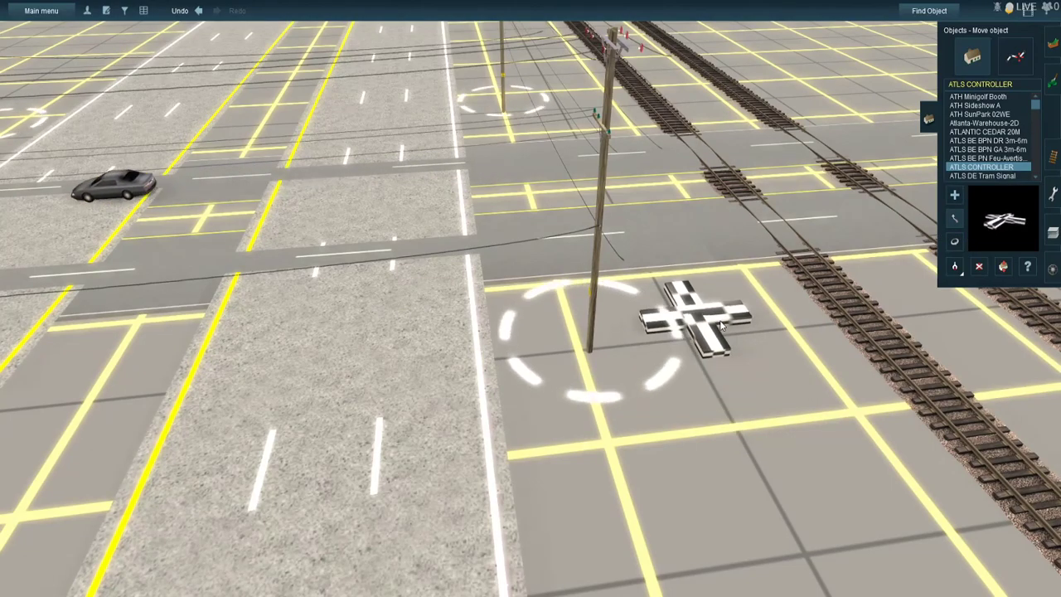
- Place ATLS US 3 Light Horizontal Signals over the FM 1960 lanes approaching the crossroad
right_click(770, 286)
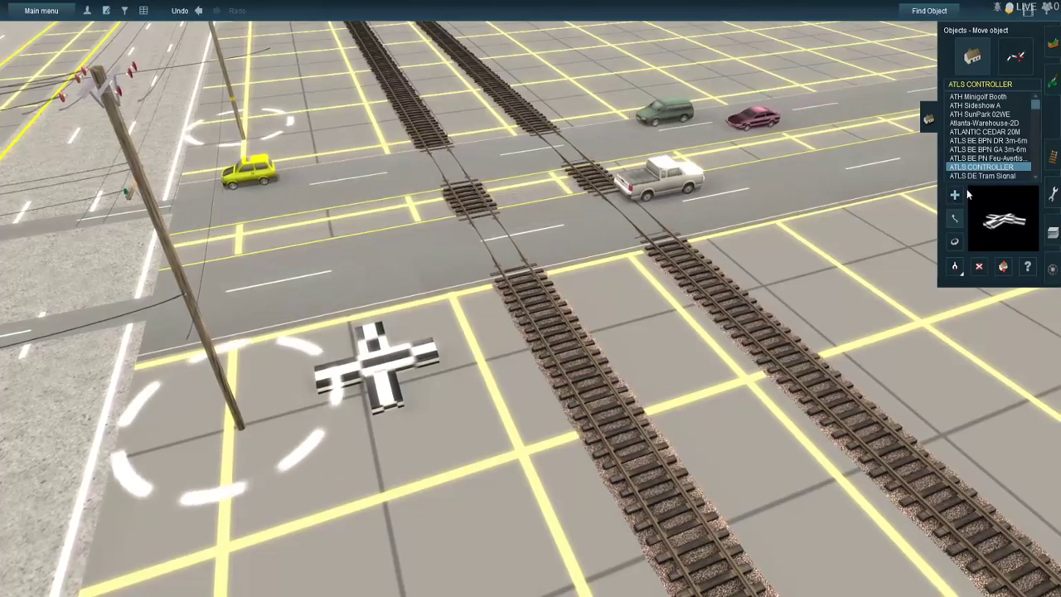
left_click(954, 195)
right_click(137, 312)
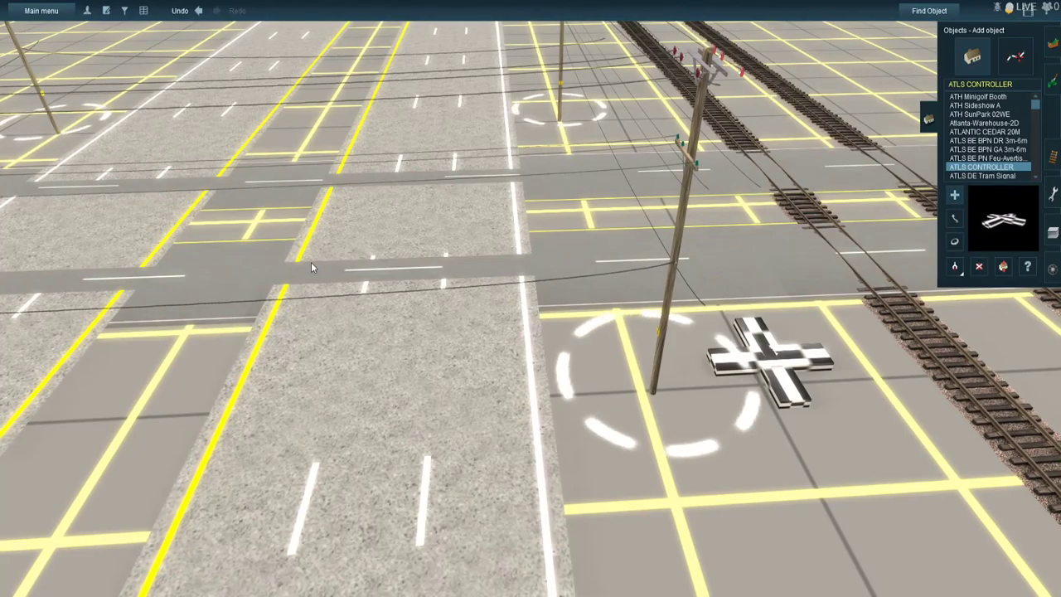
right_click_drag(311, 262, 305, 256)
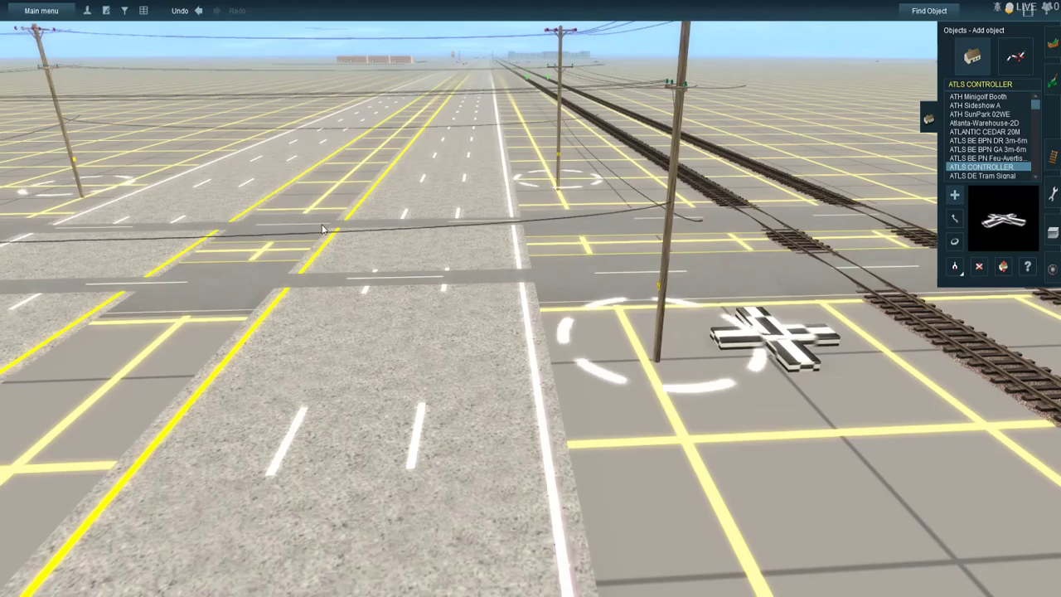
right_click(313, 245)
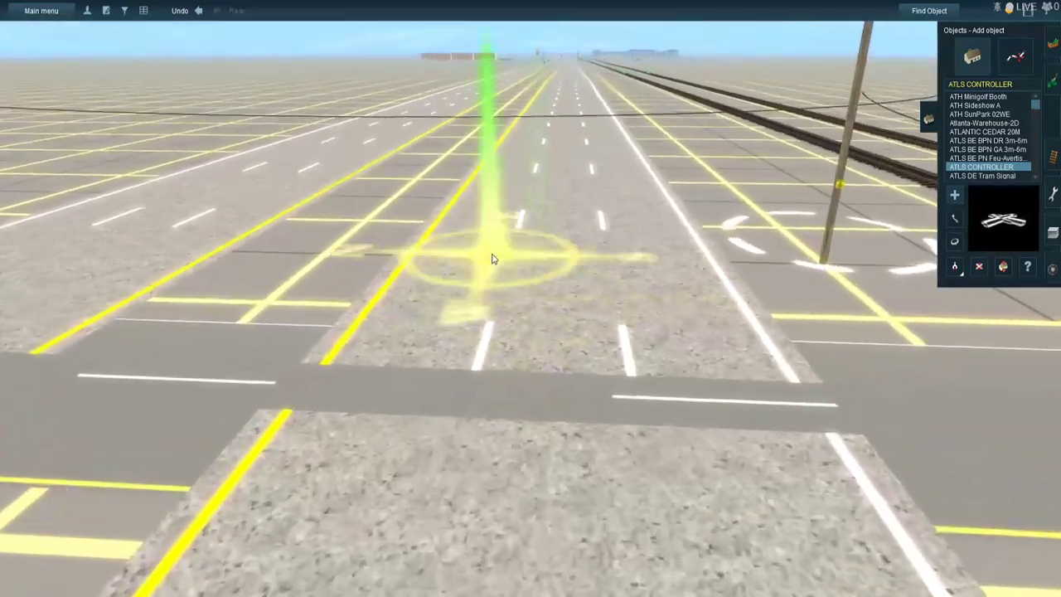
right_click(492, 259)
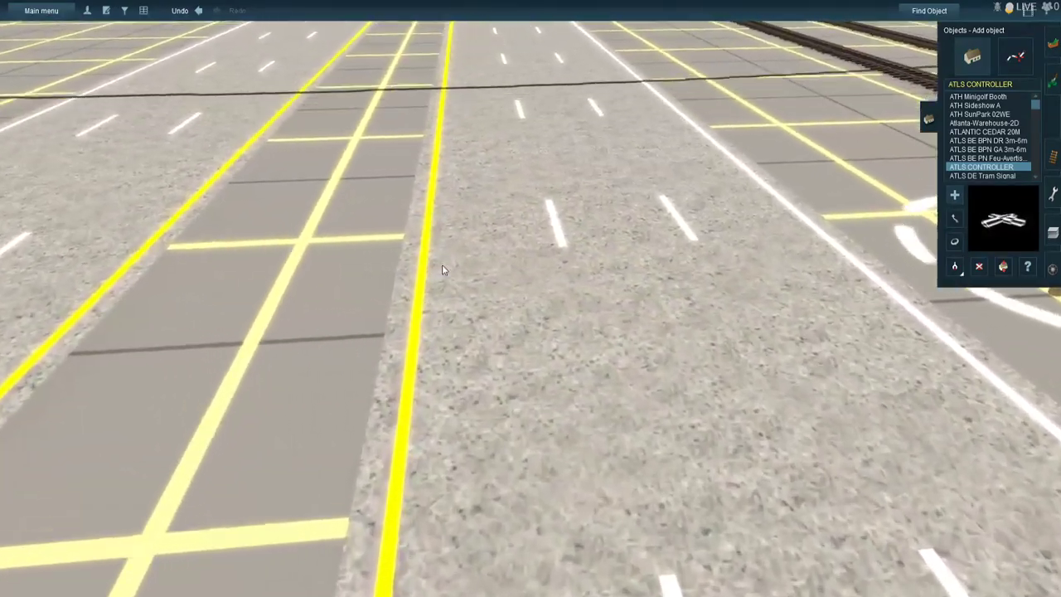
right_click(462, 239)
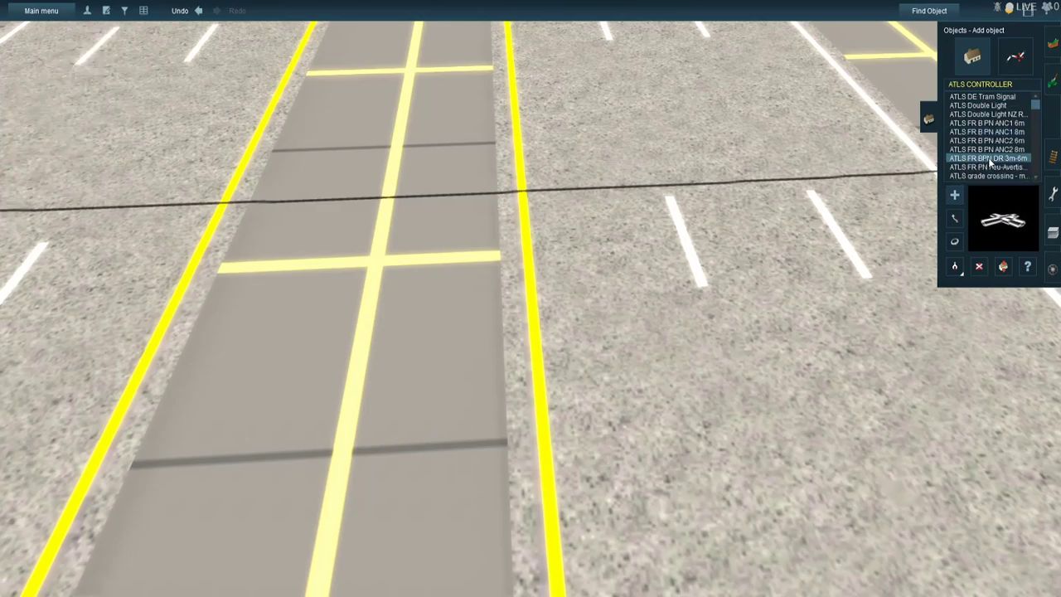
scroll(988, 157, "down", 1)
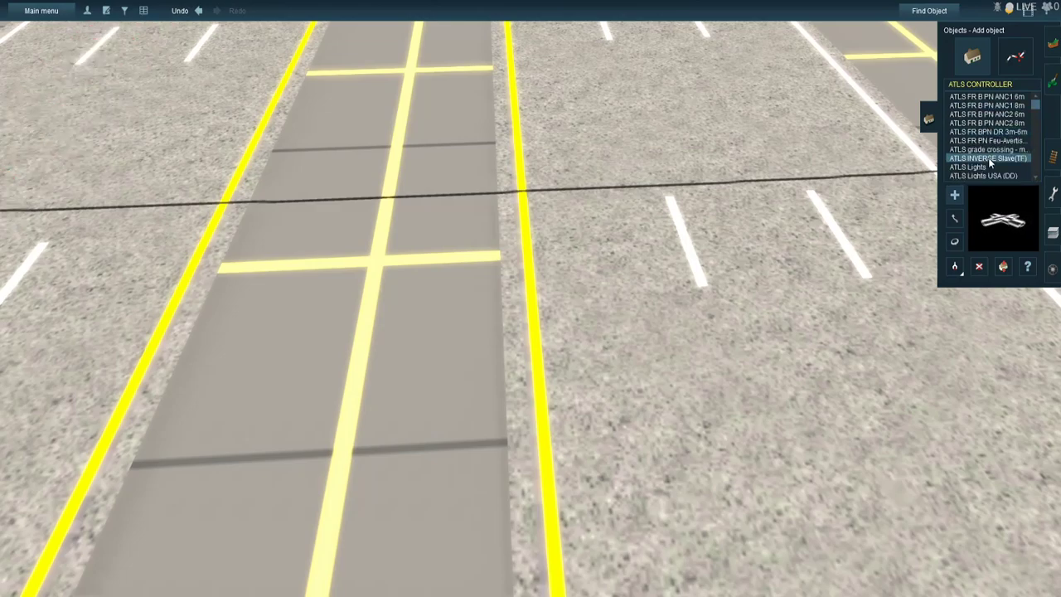
left_click(978, 176)
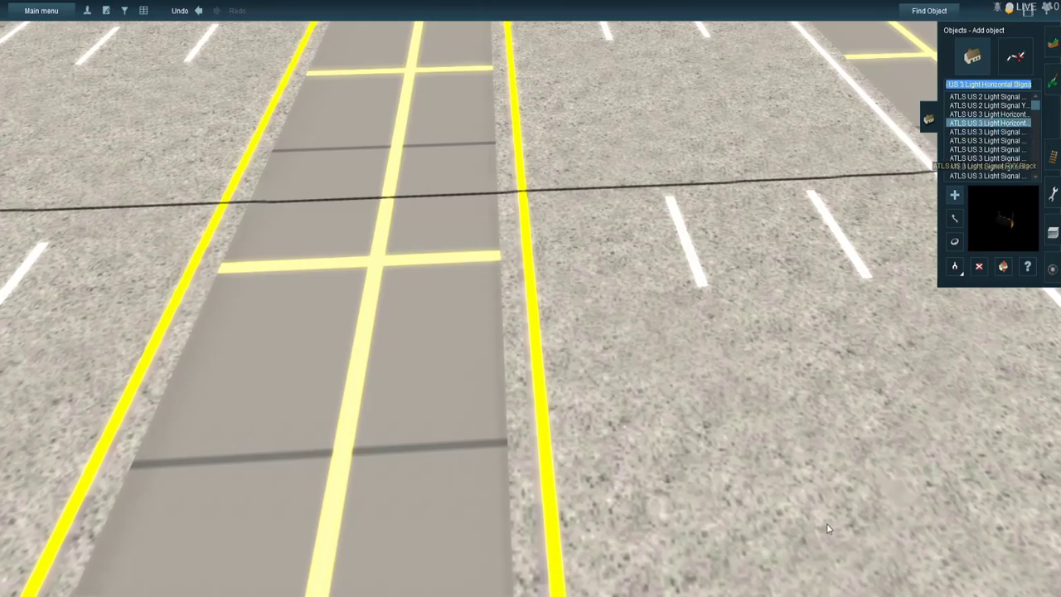
left_click(917, 462)
right_click(918, 463)
key("Left")
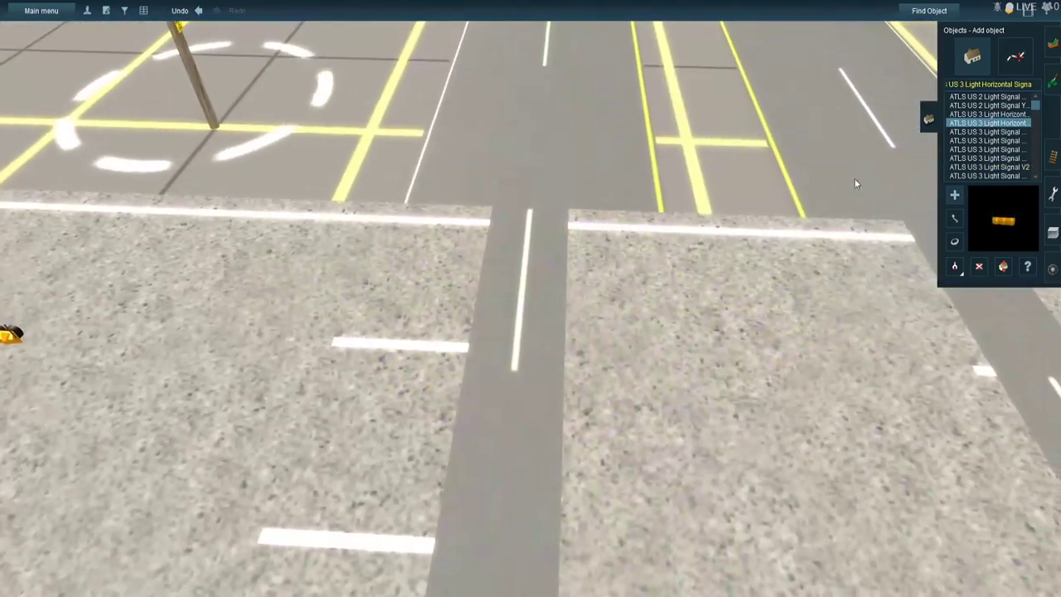
- Add ATLS US 3 Light Horizontal Signals over the side-road lanes on both sides of FM 1960
right_click(831, 203)
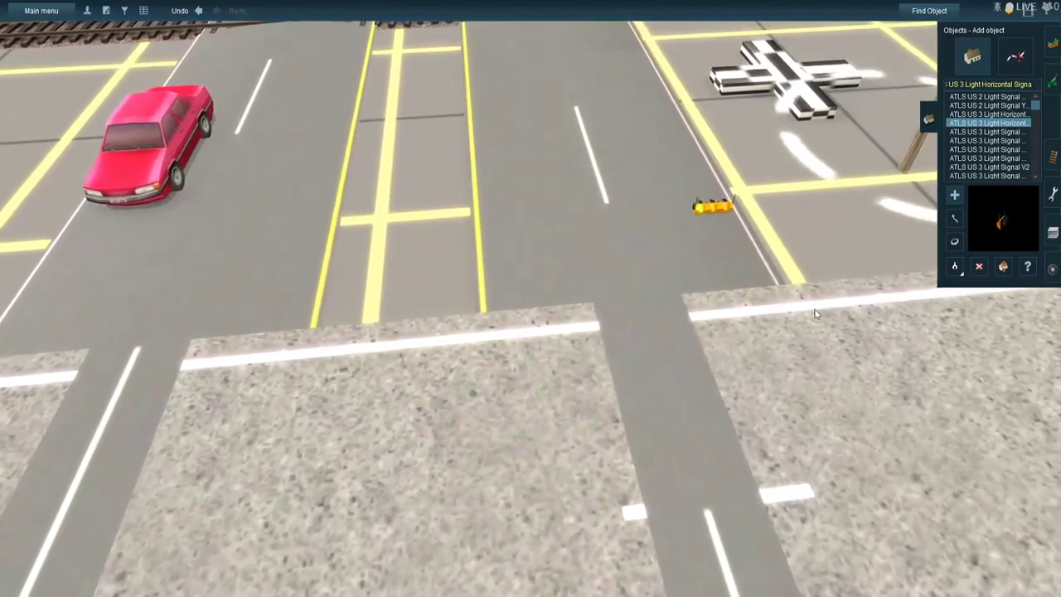
right_click(815, 313)
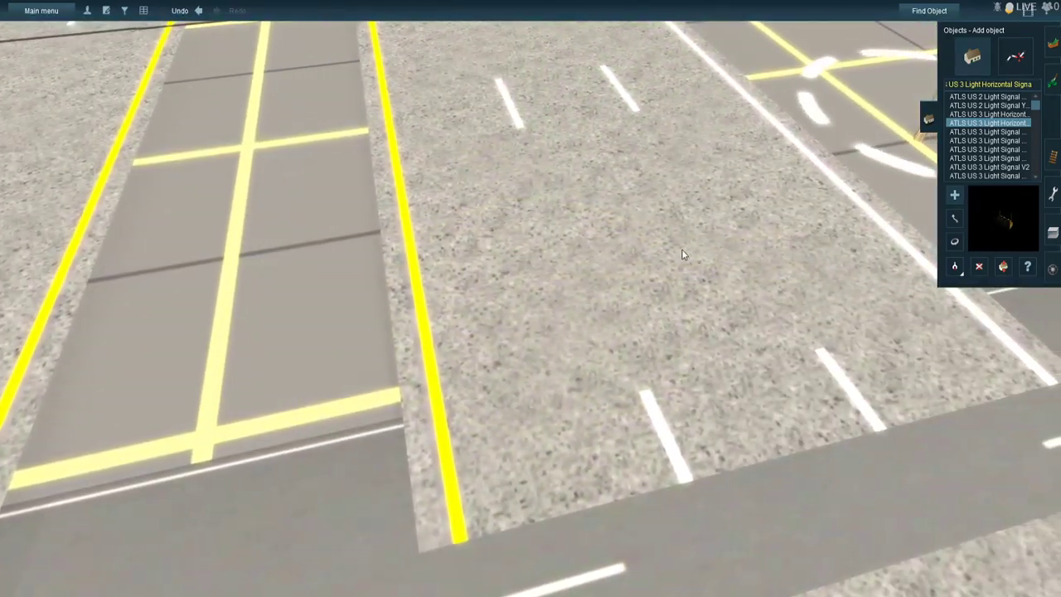
right_click(775, 356)
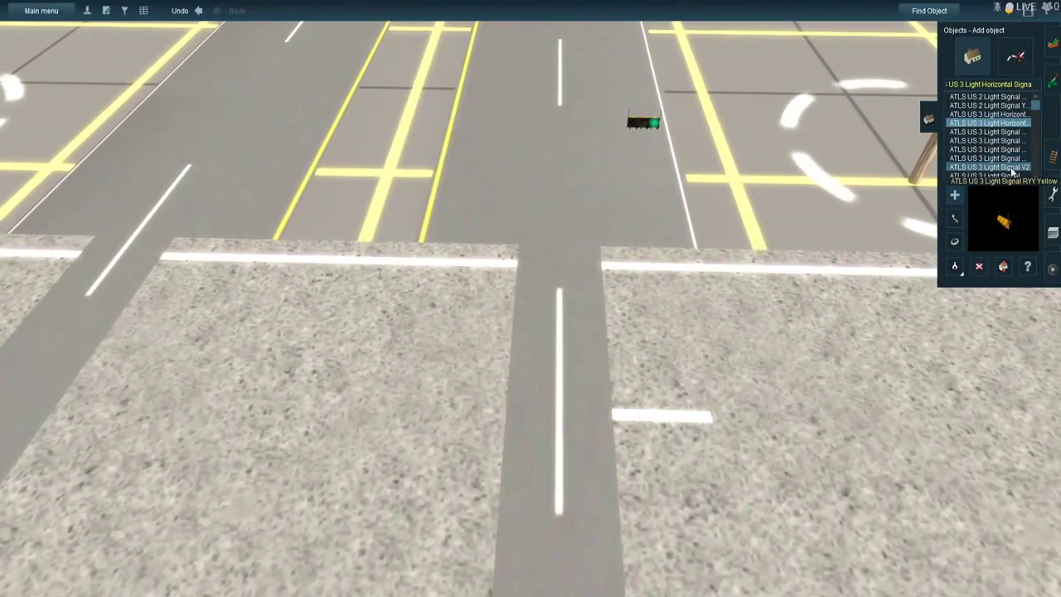
- Place ATLS US 4 Light Double Green Horizontal signals beside the three-light signals over the side road
scroll(1011, 169, "down", 1)
scroll(1012, 169, "down", 3)
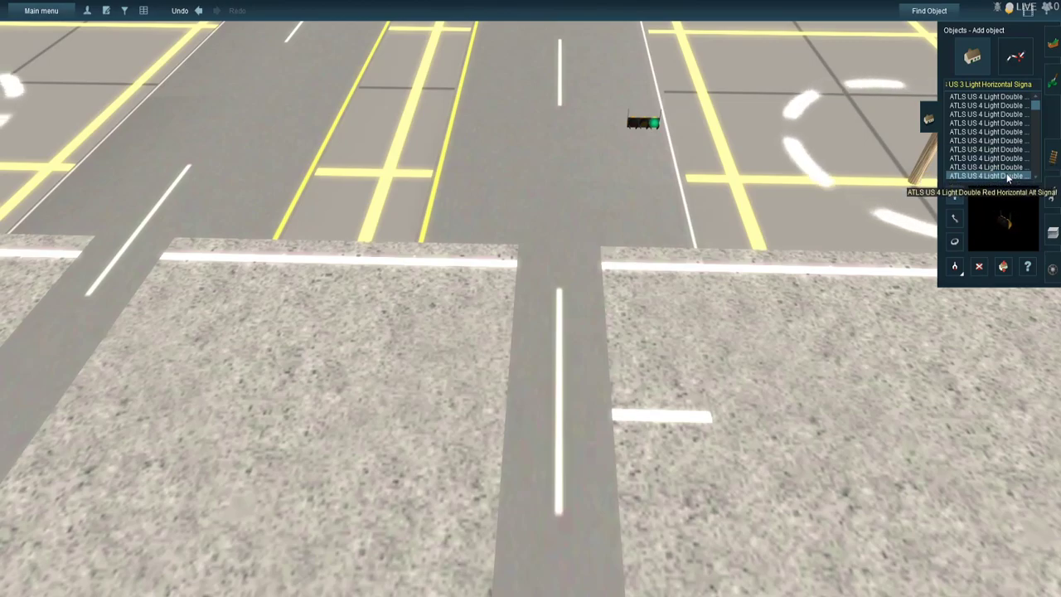
left_click(1006, 105)
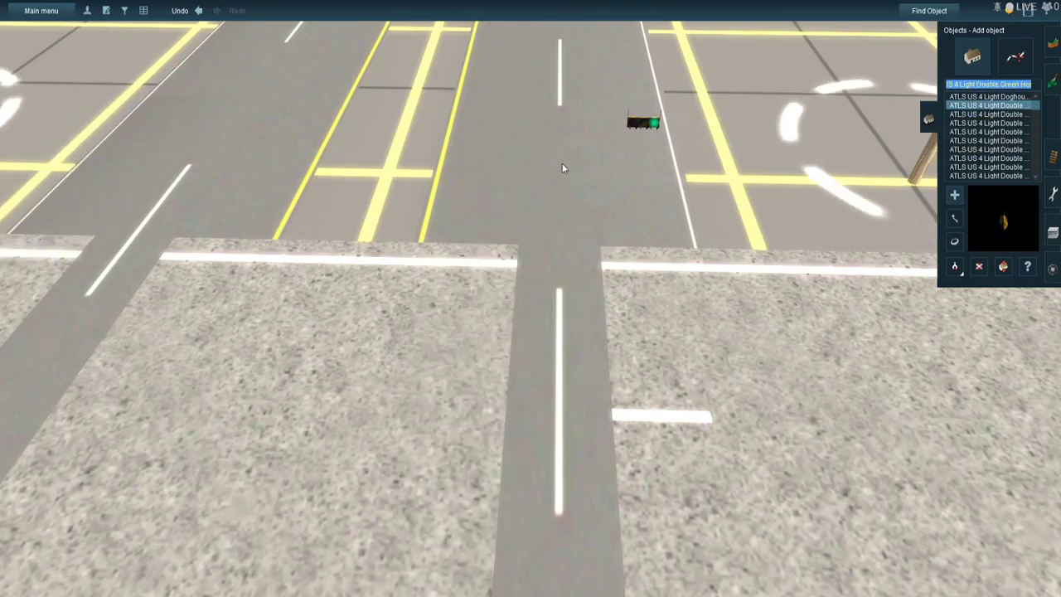
key("Left")
mouse_move(465, 197)
right_mouse_down()
mouse_move(306, 280)
mouse_move(444, 211)
mouse_move(476, 236)
mouse_move(456, 127)
mouse_move(500, 115)
right_mouse_up()
left_click(498, 108)
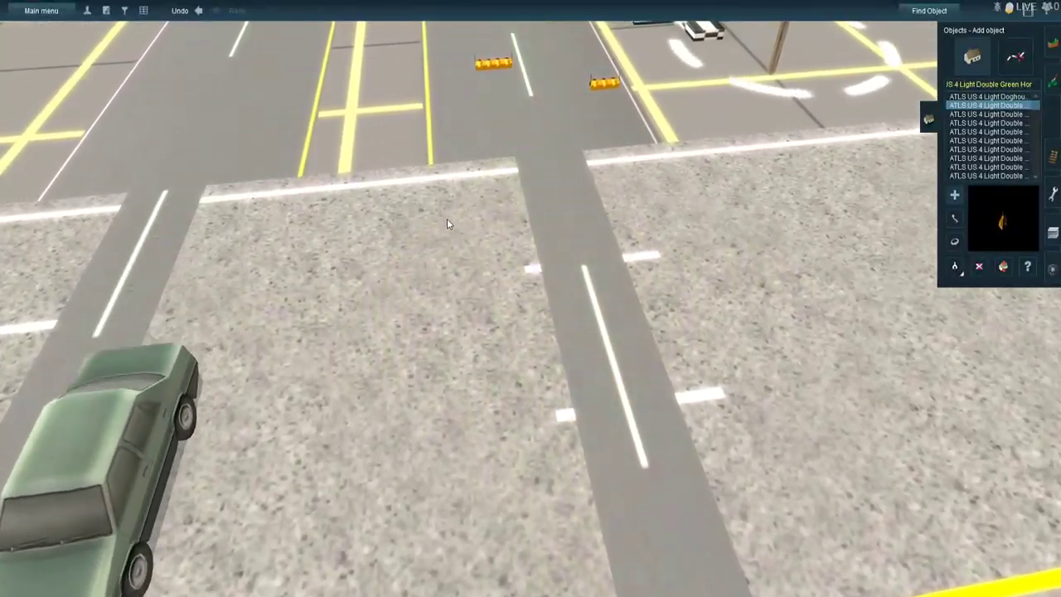
key("Left")
right_click_drag(447, 218, 438, 221)
key("Left")
- Place ATLS US 4 Light Double Red Horizontal signals beside the three-light signals over the FM 1960 lanes
left_click(1011, 177)
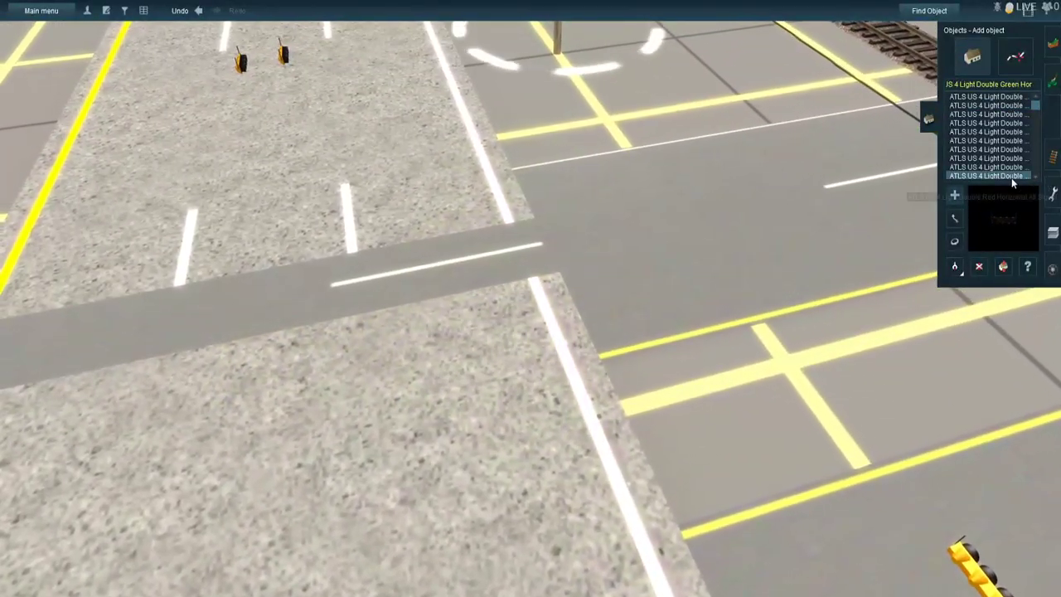
left_click(1012, 167)
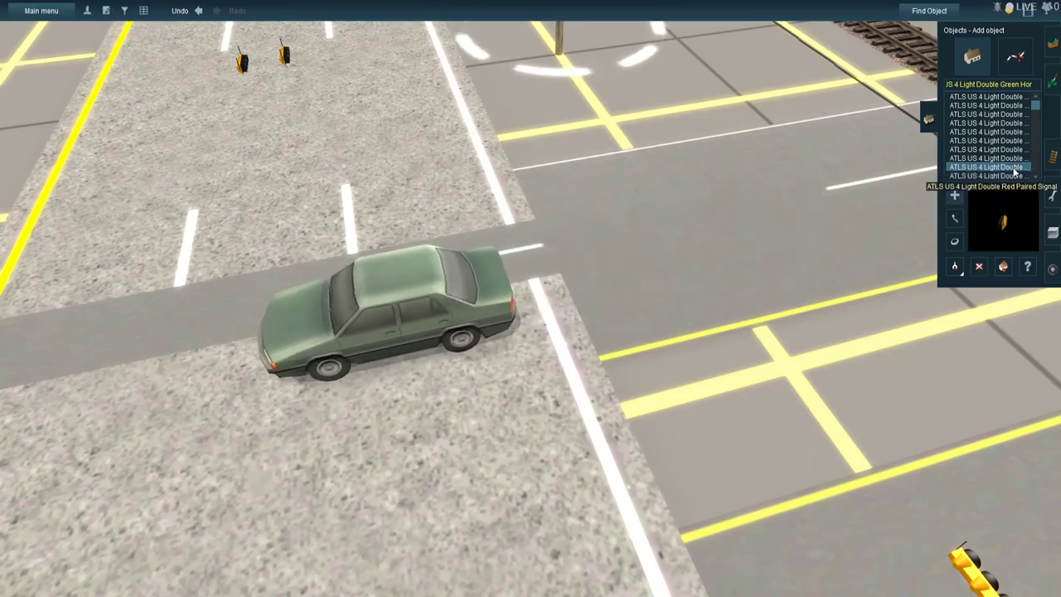
left_click(1014, 158)
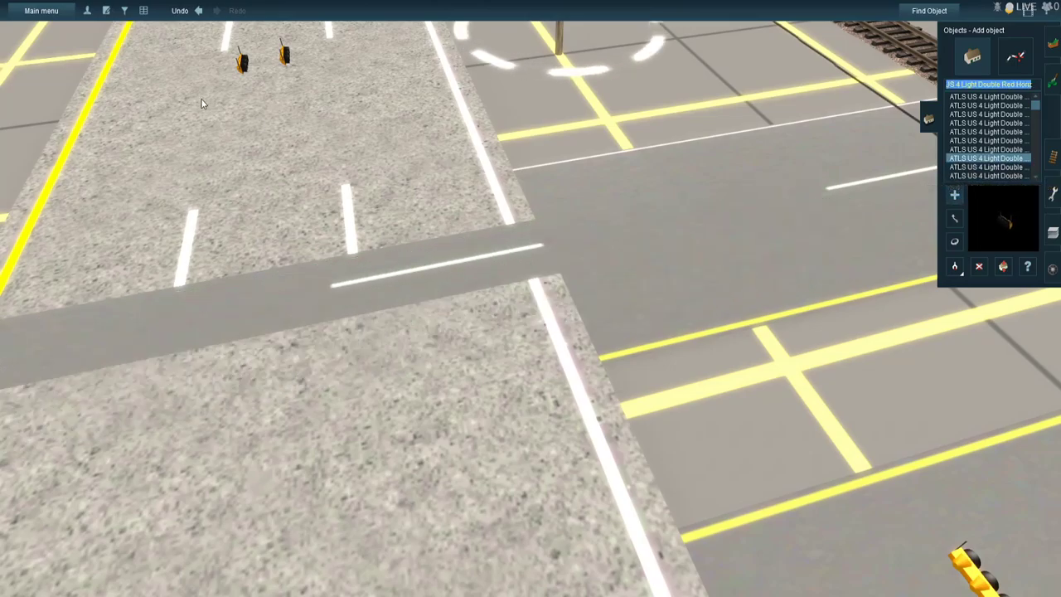
key("Left")
right_click(115, 260)
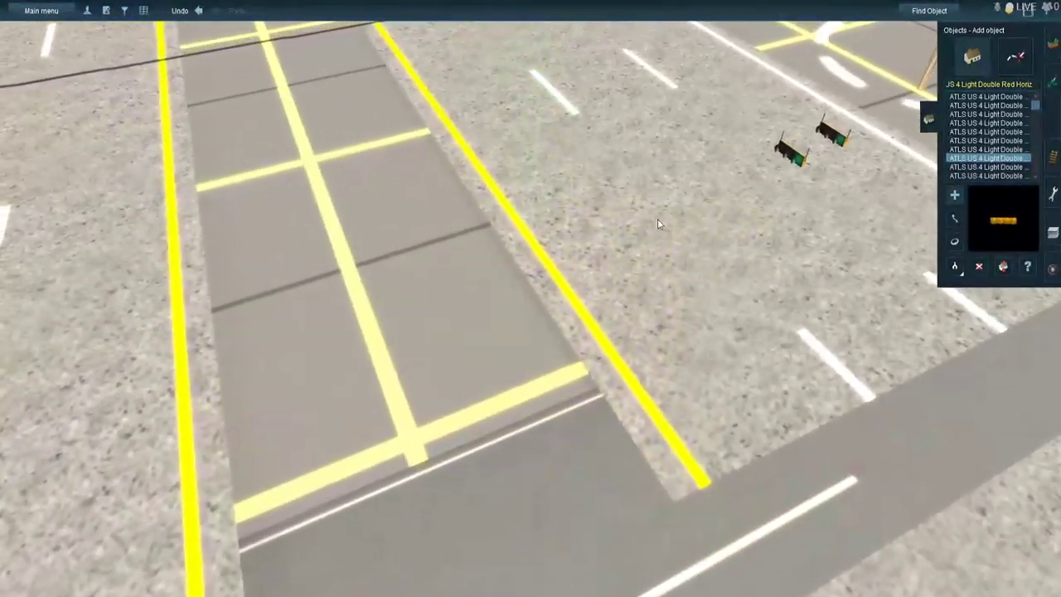
left_click(659, 224)
key("Left")
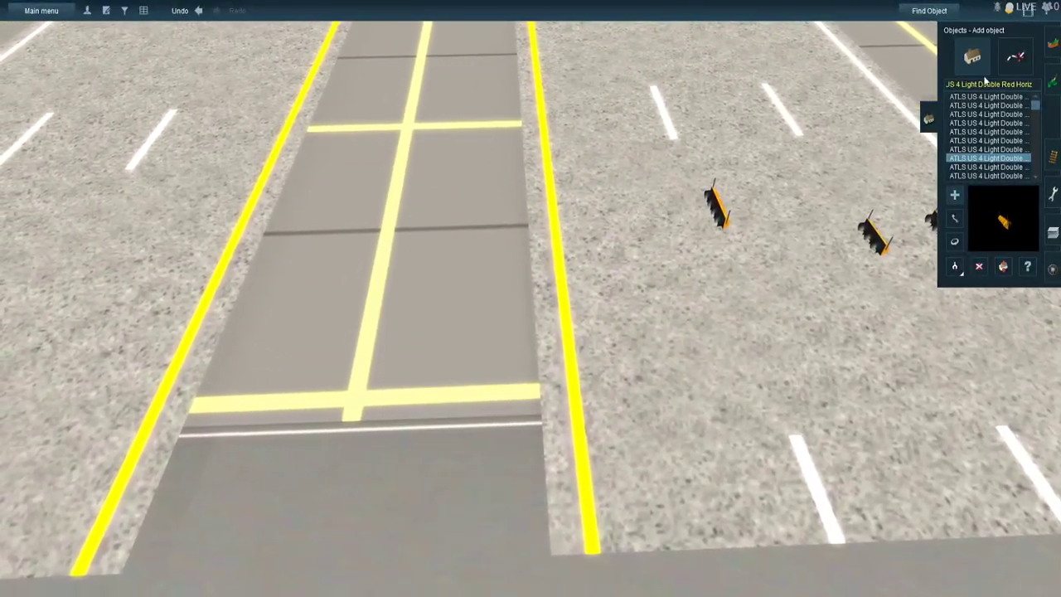
- Filter the objects by "sign" and place Sign2 between the traffic signals over the FM 1960 lanes
type("gn")
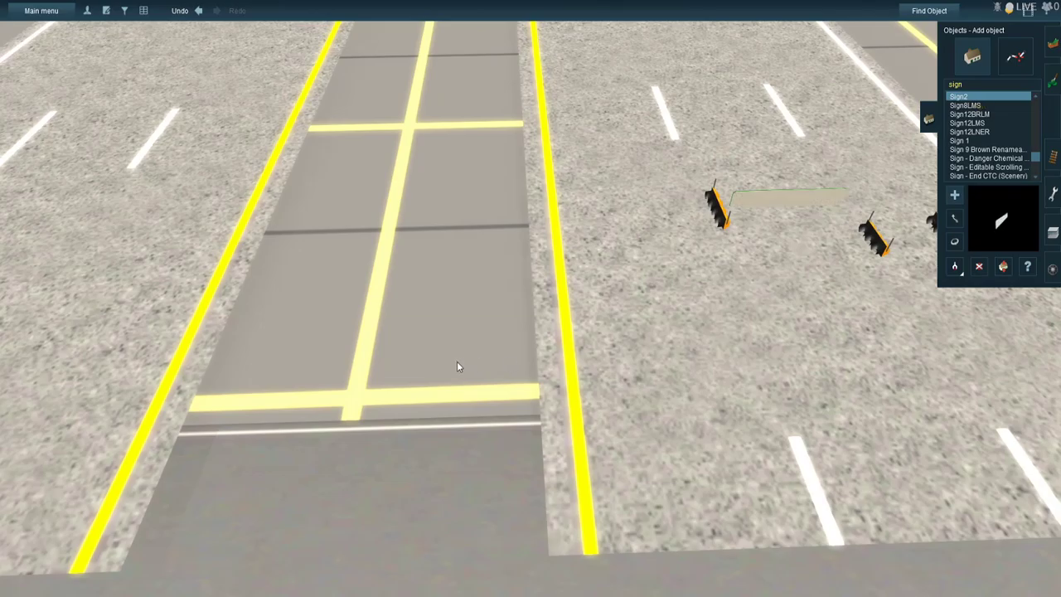
right_click(263, 357)
right_click(180, 405)
key("Left")
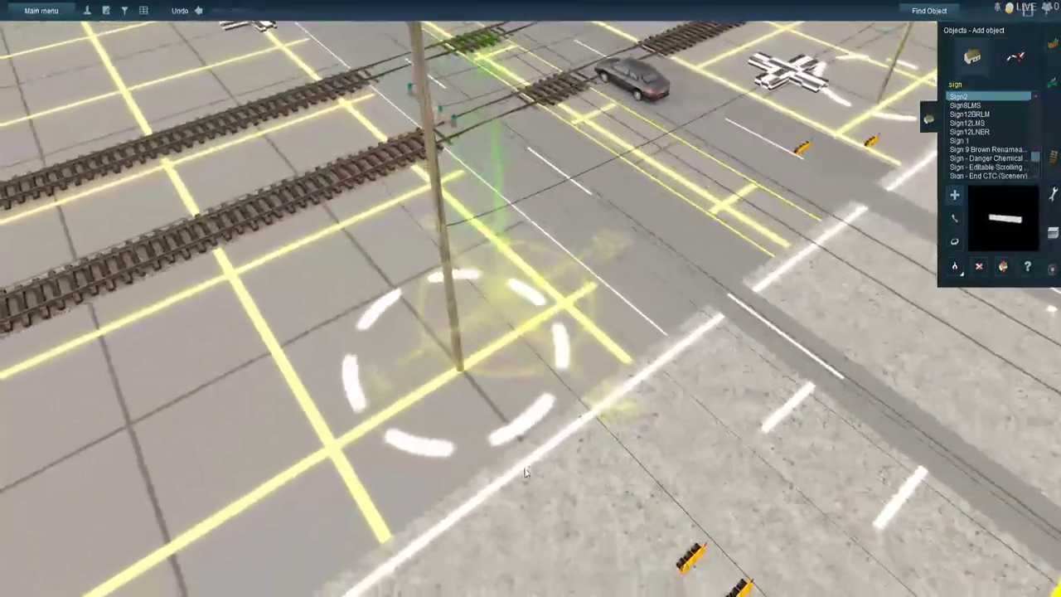
- Place Sign2 objects next to the traffic signals over the side road on both sides of FM 1960
right_click(727, 324)
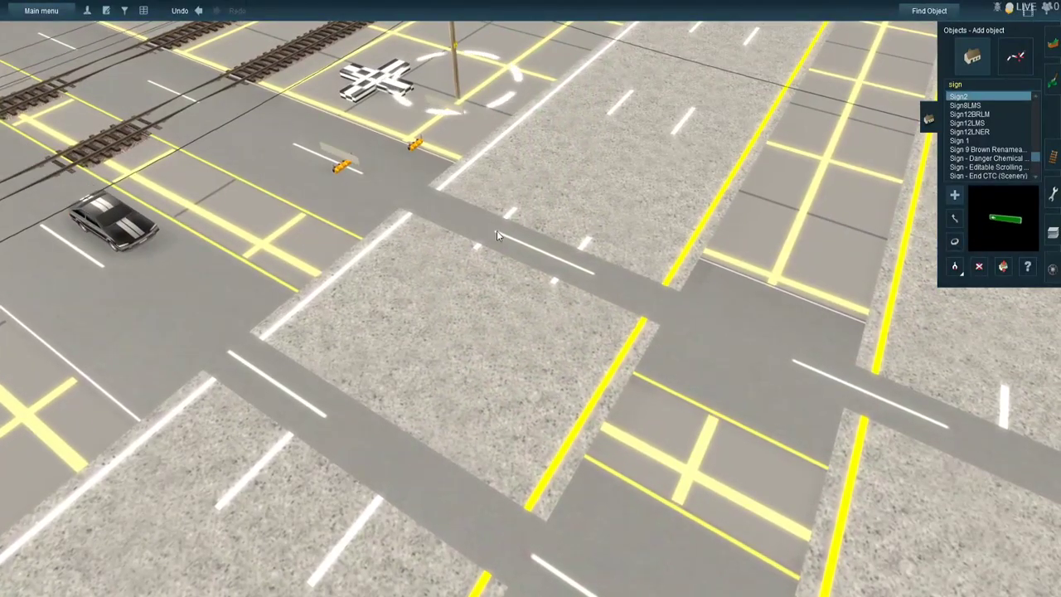
right_click(793, 367)
right_click(800, 338)
key("Right")
right_click(651, 434)
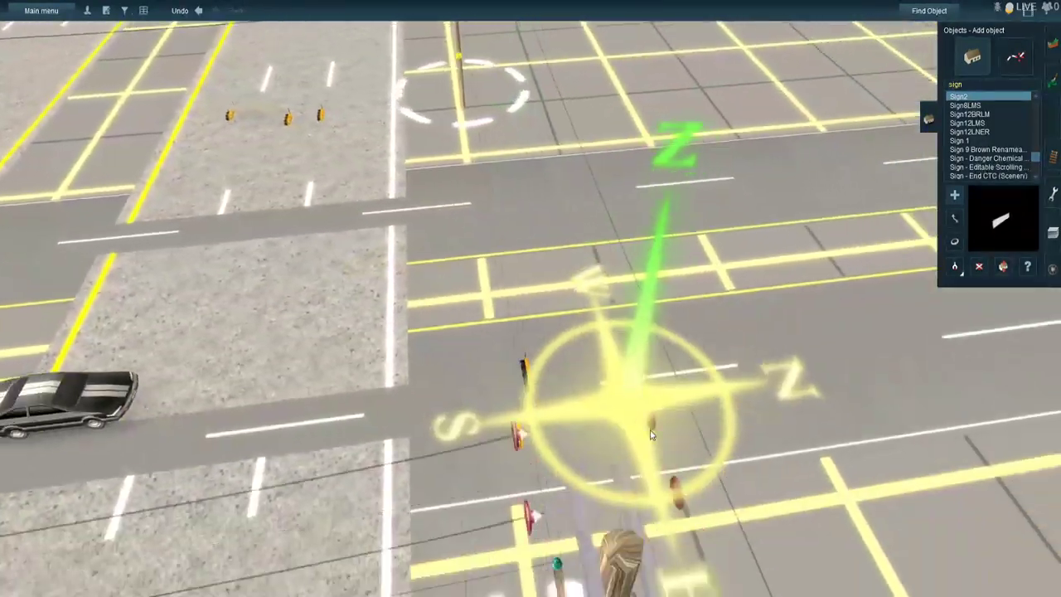
key("Right")
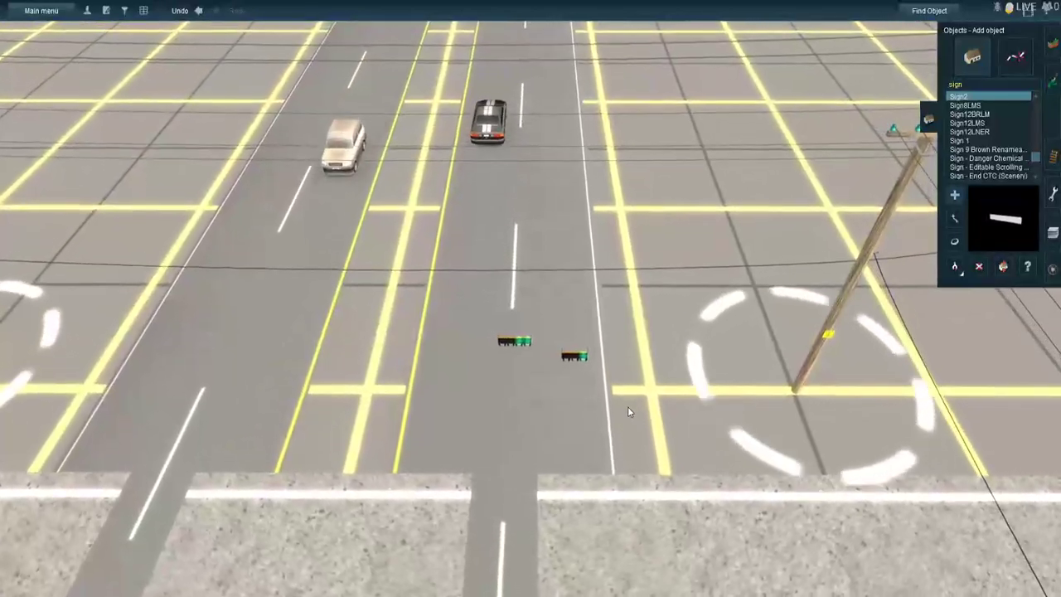
left_click(622, 403)
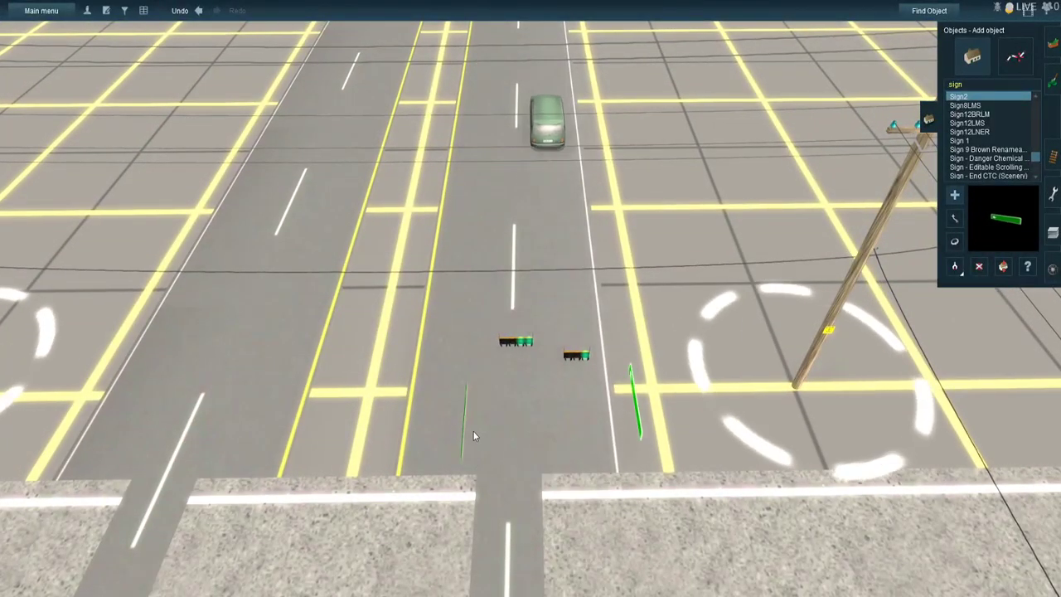
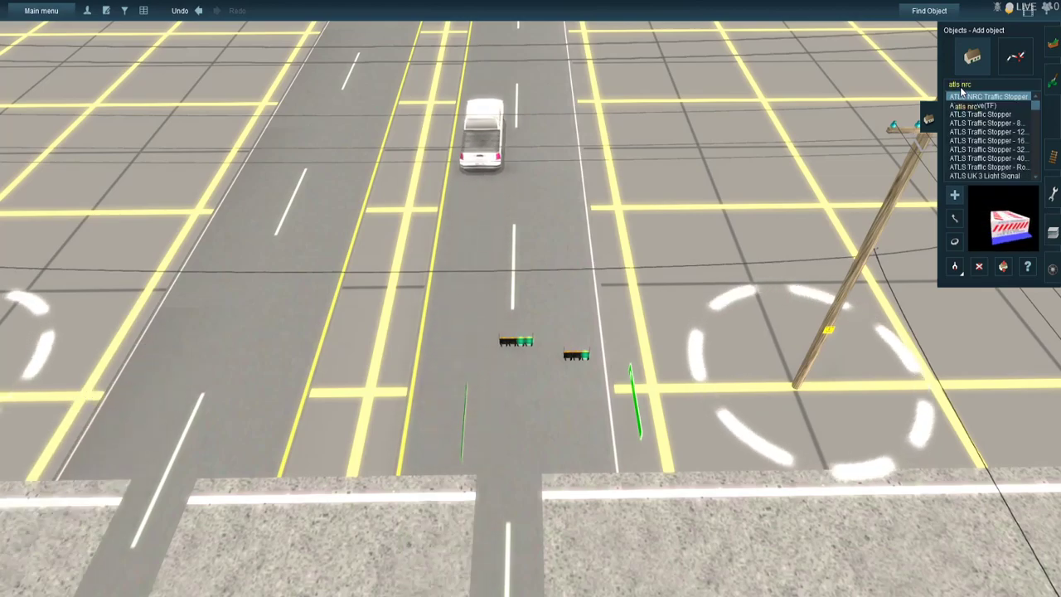
- Place an ATLS NRC Traffic Stopper on each carriageway of the wide main road, on opposite sides of the intersection
right_click(632, 490)
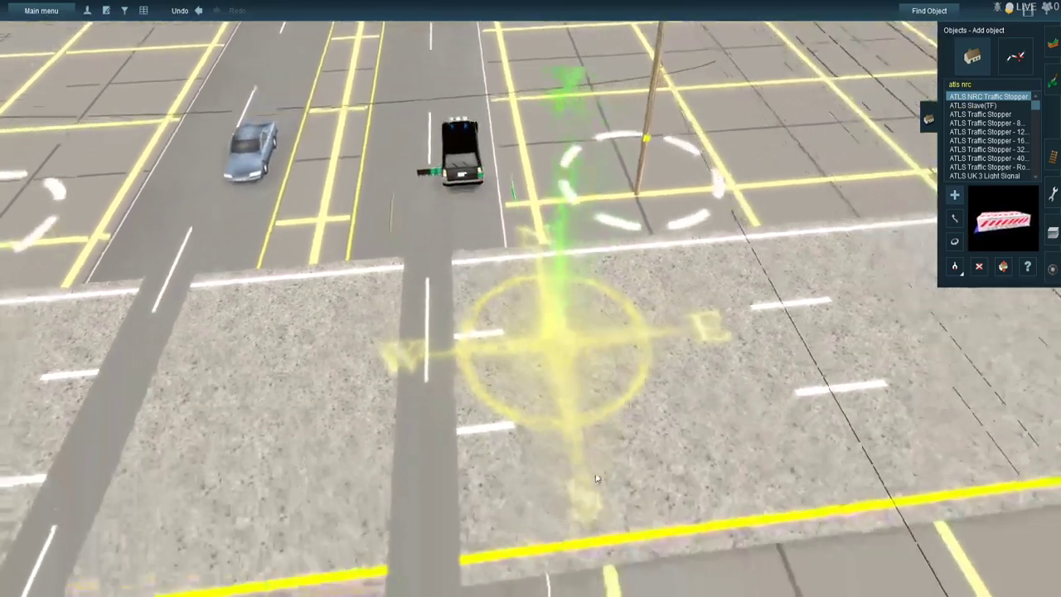
key("Left")
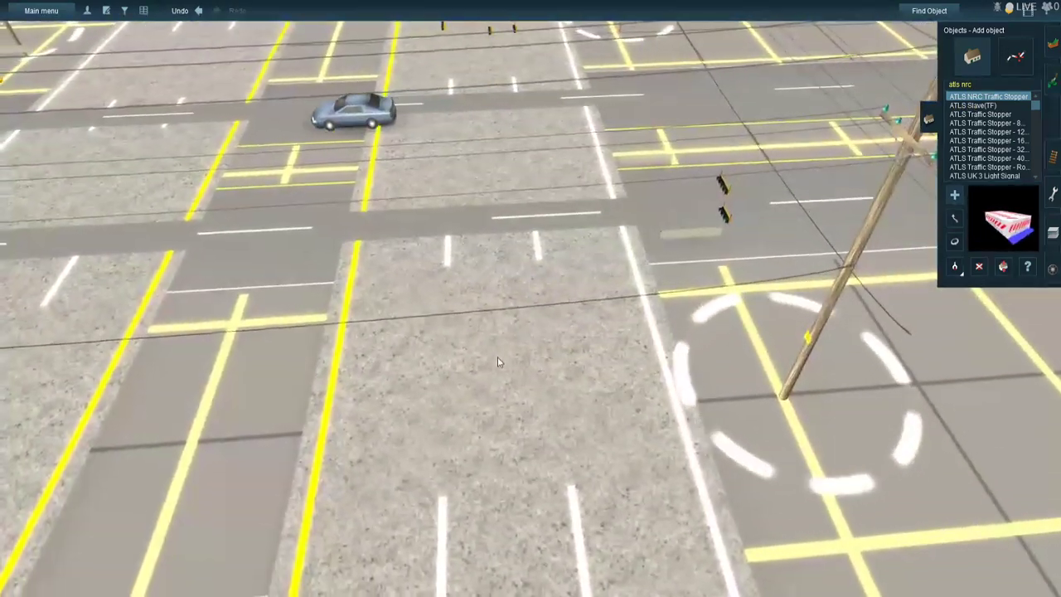
left_click(497, 357)
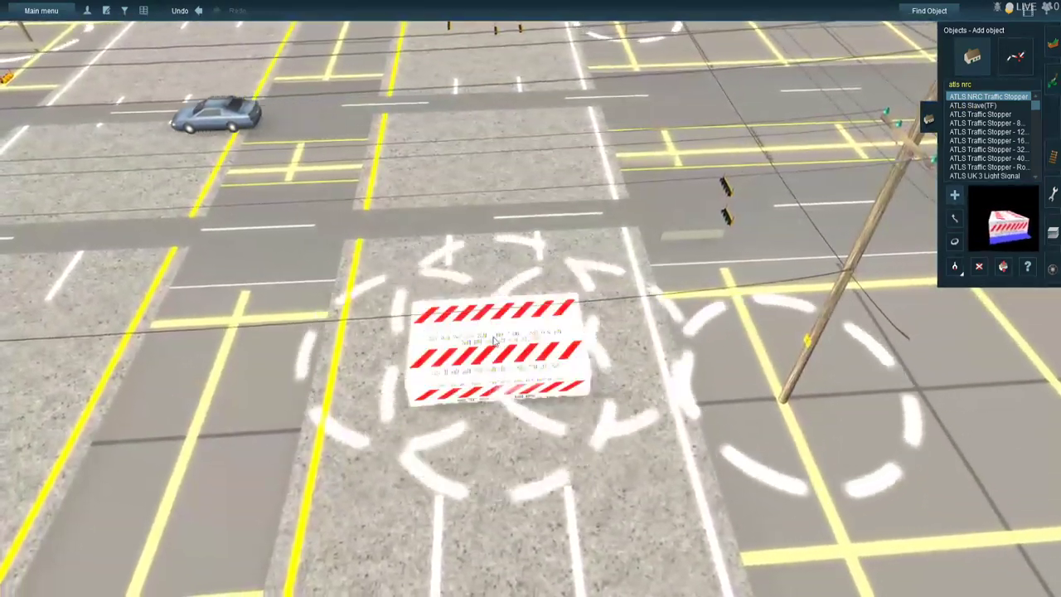
right_click(428, 203)
left_click(290, 150)
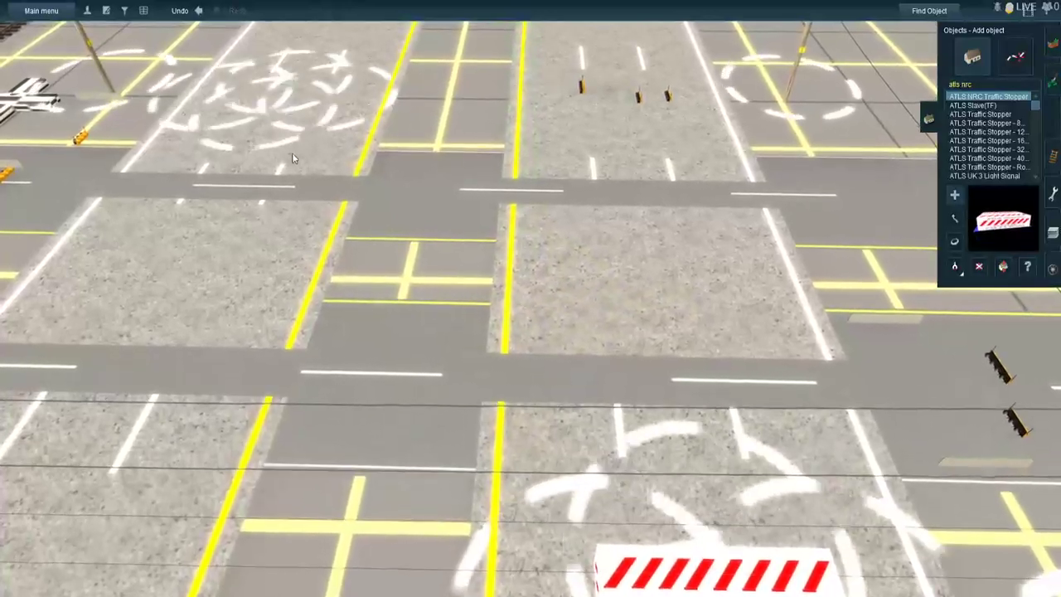
- Rotate the ATLS NRC Traffic Stopper on the near side of the intersection to line up with its carriageway
right_click(562, 424)
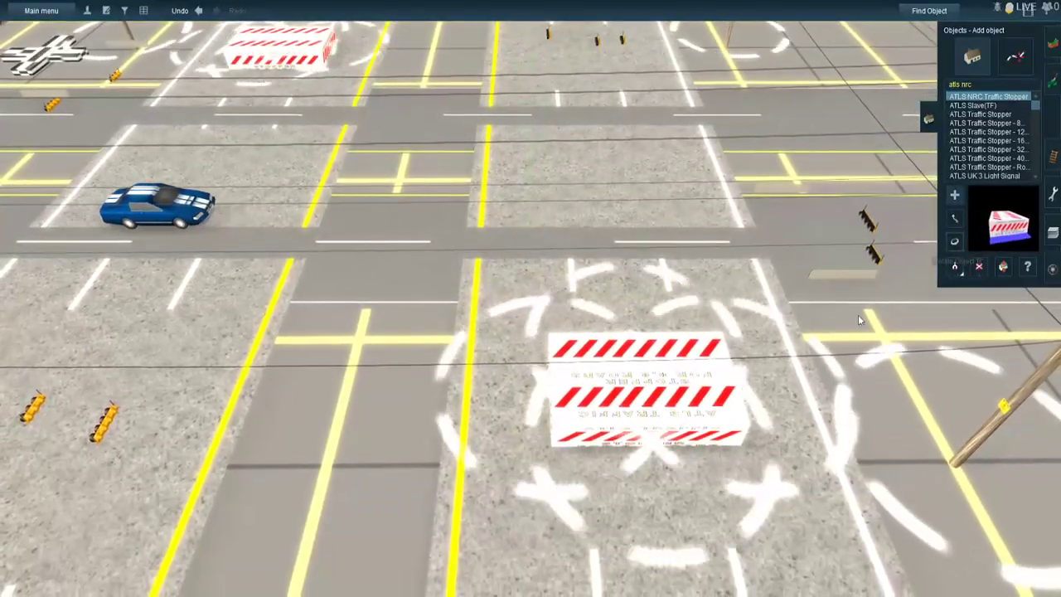
left_click(954, 242)
left_click_drag(655, 398, 962, 455)
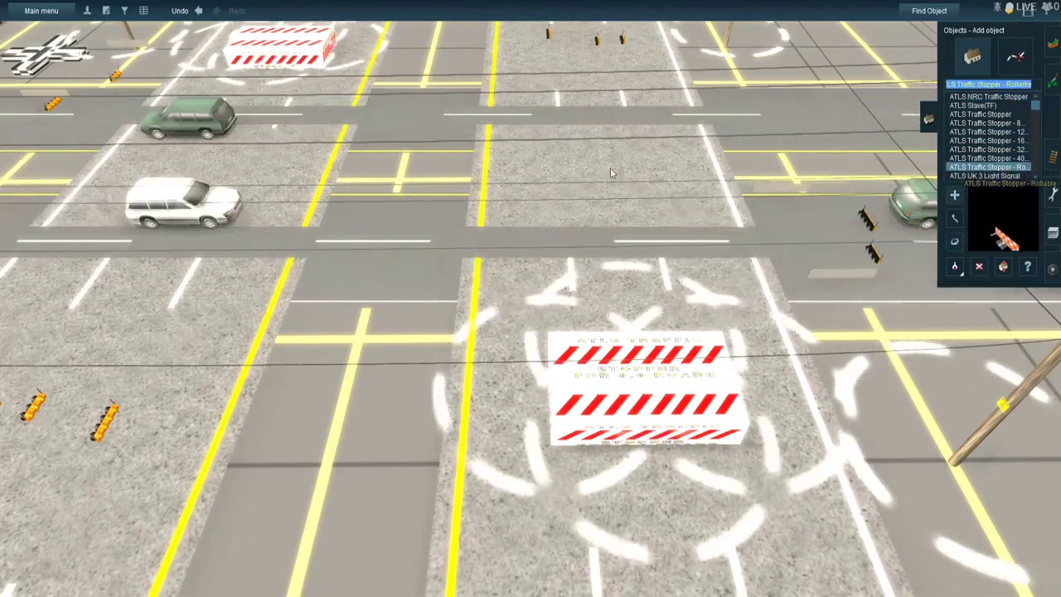
- Place an ATLS Traffic Stopper - Rollable across the approach lane of the side road, at the edge of the main road
right_click(759, 178)
key("Right")
right_click(528, 251)
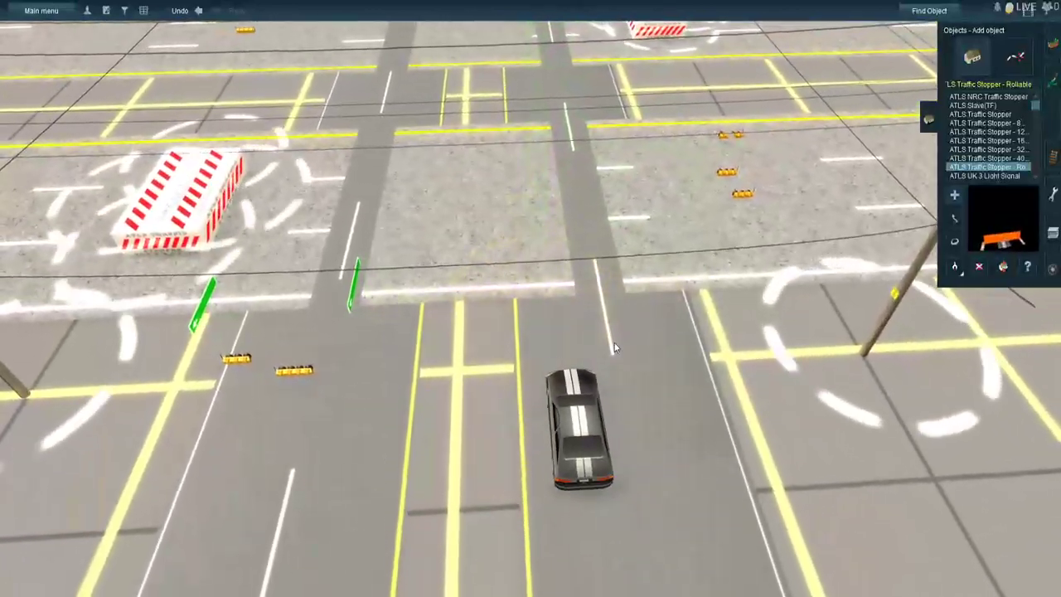
left_click(614, 342)
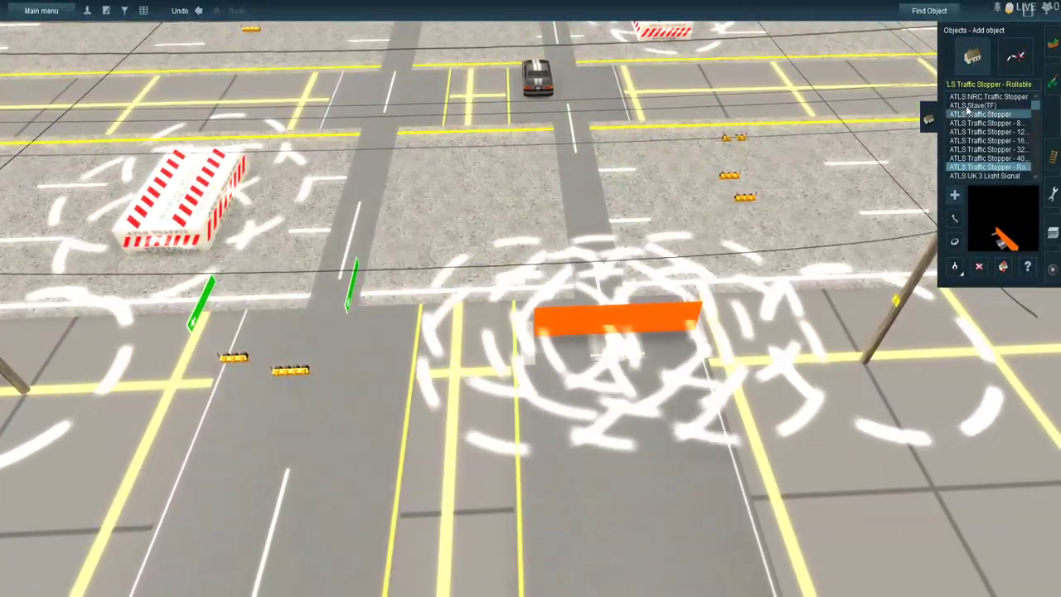
- Place another ATLS Traffic Stopper - Rollable across the same side-road carriageway beyond the intersection, just before the railway tracks
left_click(981, 113)
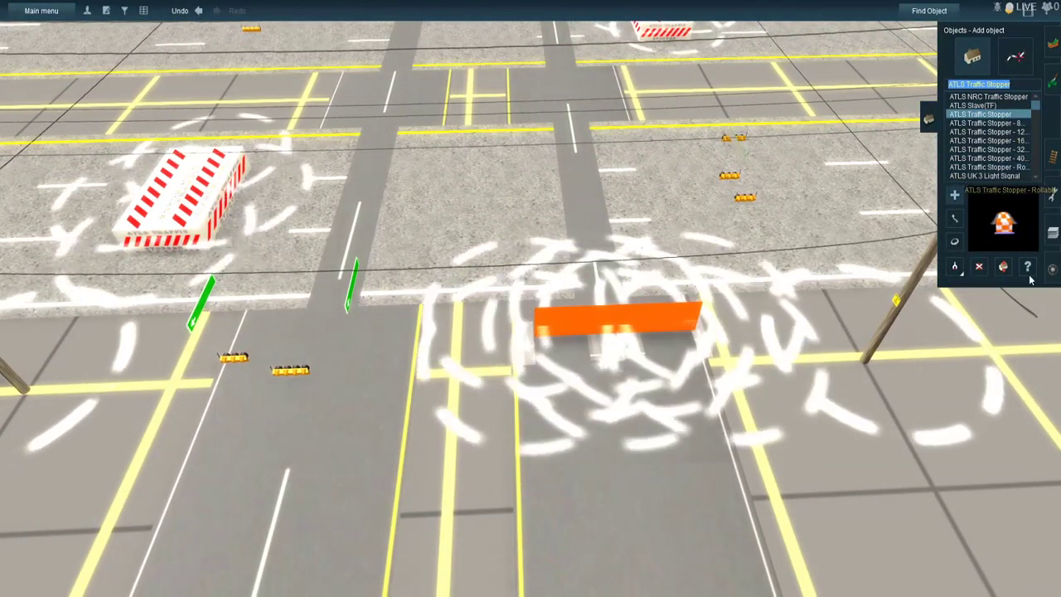
left_click(987, 167)
right_click_drag(543, 102, 536, 109)
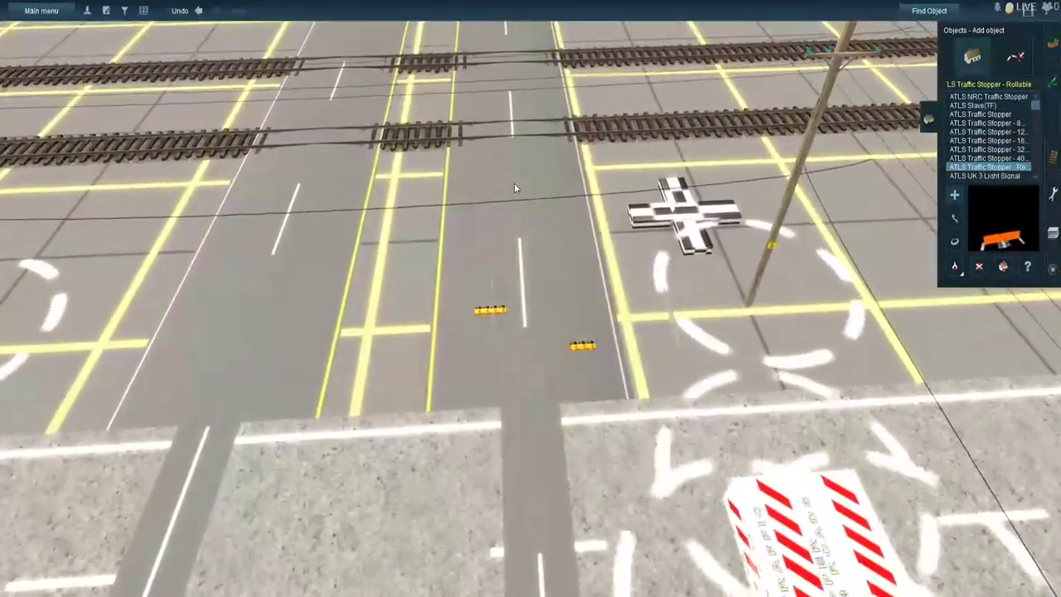
left_click(513, 185)
- Place two Rollable traffic stoppers on the opposite side-road carriageway, one beyond the railway tracks and one at the main road's edge
right_click(449, 227)
right_click(350, 411)
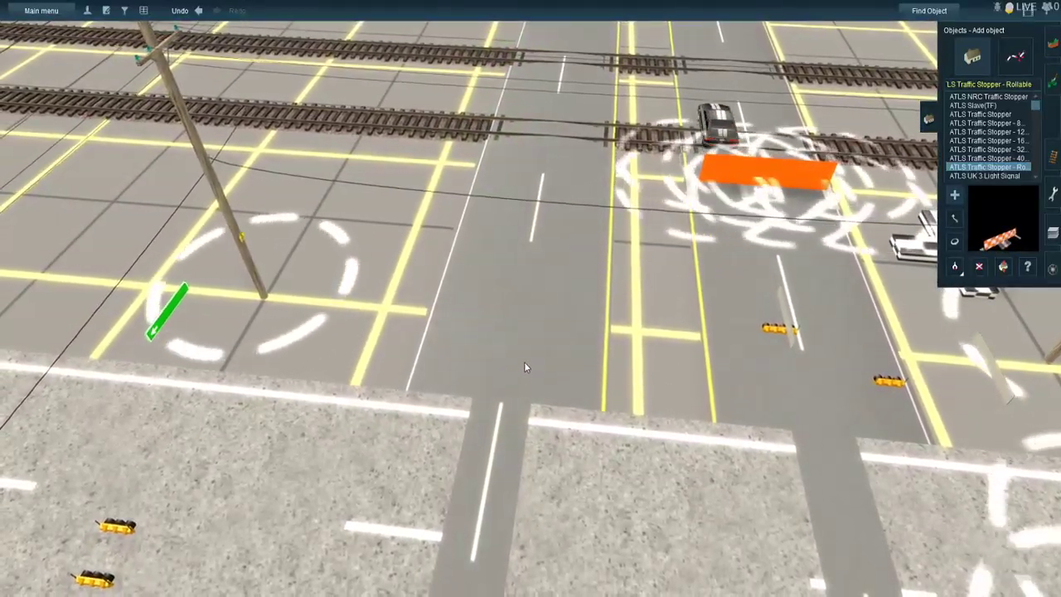
left_click(520, 372)
right_click(532, 233)
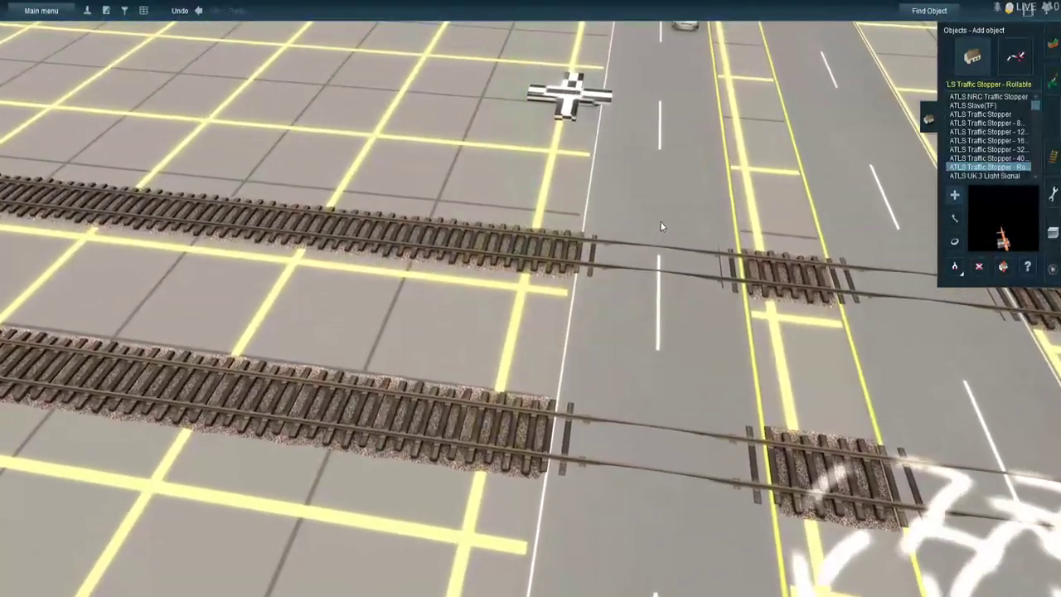
left_click(660, 225)
right_click(628, 400)
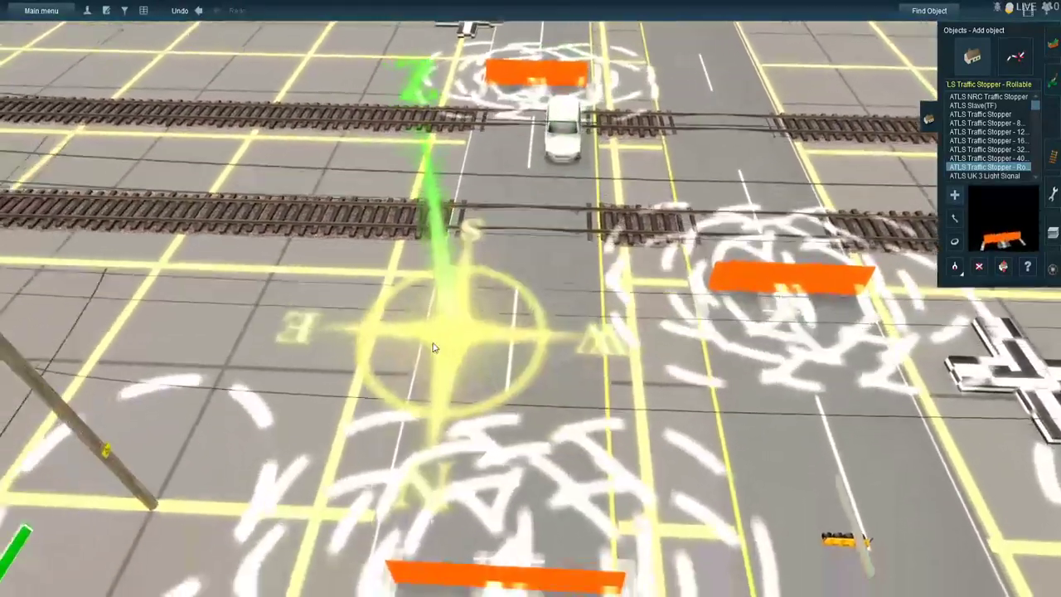
right_click(572, 420)
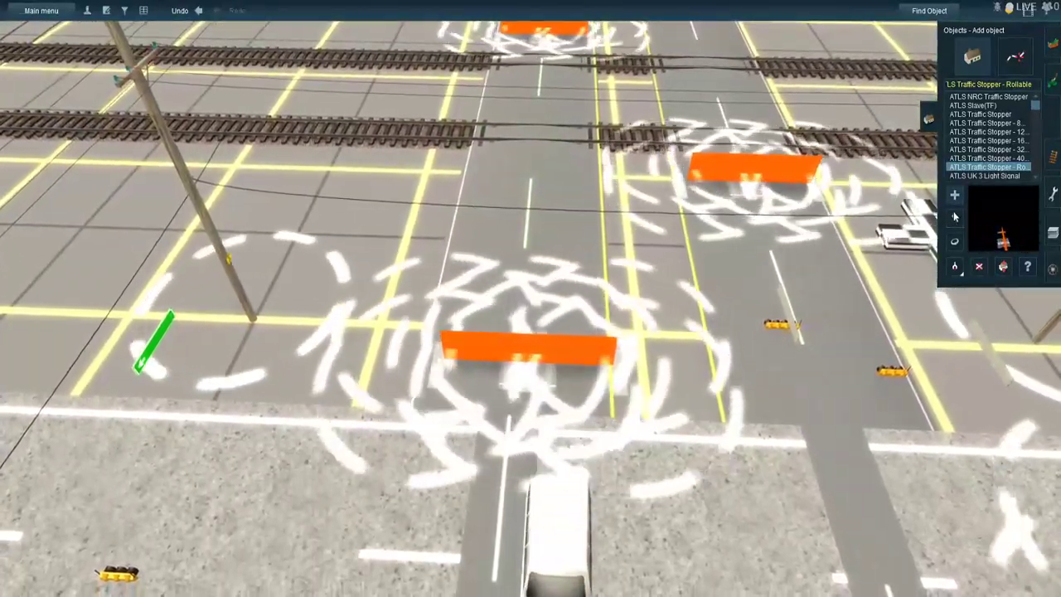
- Centre the Rollable stopper at the main road's edge on its carriageway and rotate it to face the other way
left_click(955, 217)
left_click_drag(576, 353, 563, 351)
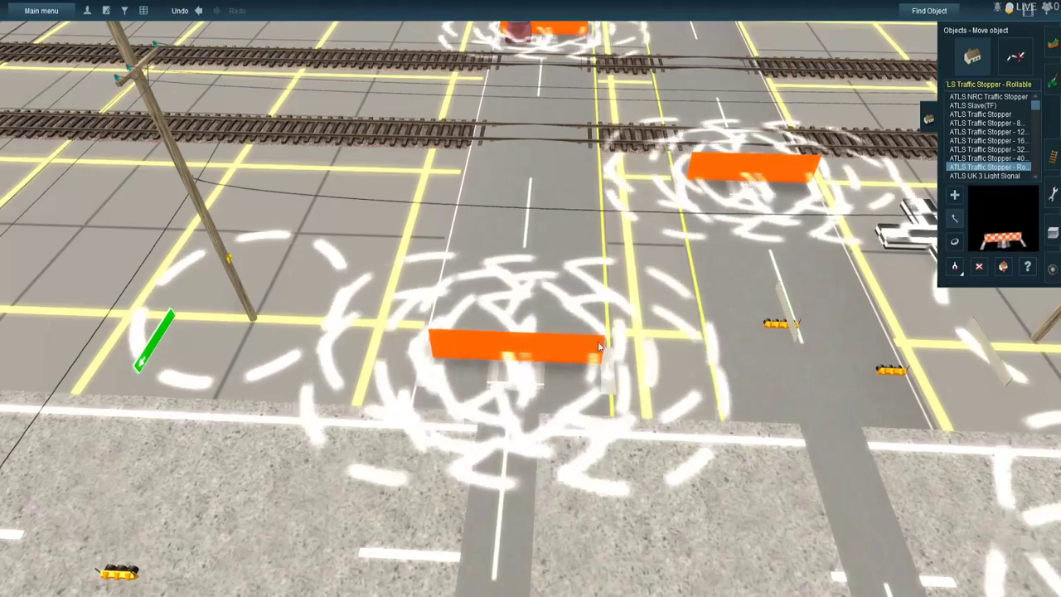
left_click(954, 241)
left_click_drag(516, 371, 846, 430)
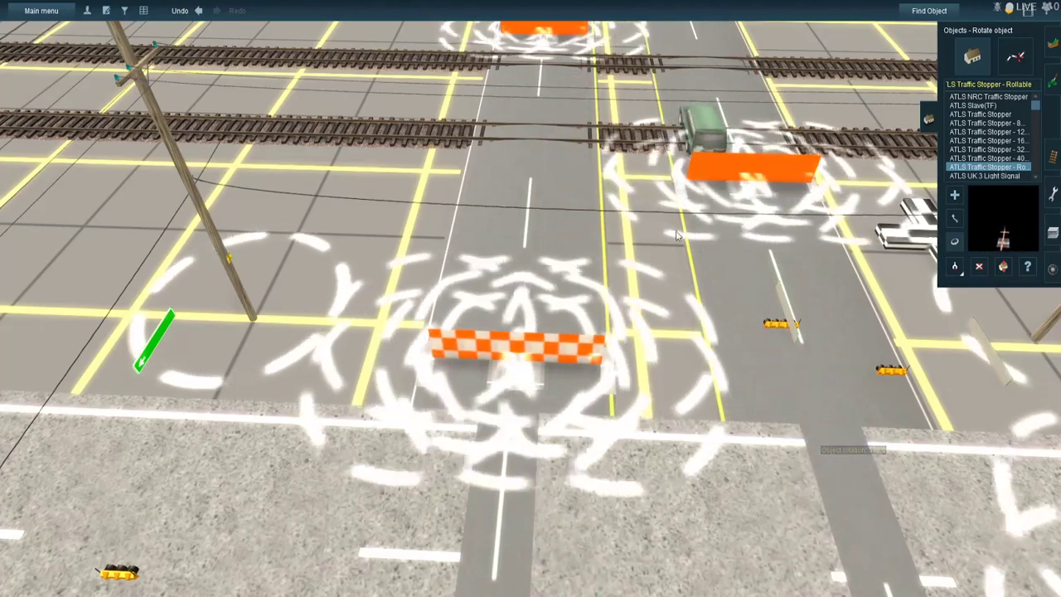
- Rotate the Rollable stopper beyond the railway tracks to about 178 degrees so it faces the other way
right_click(543, 48)
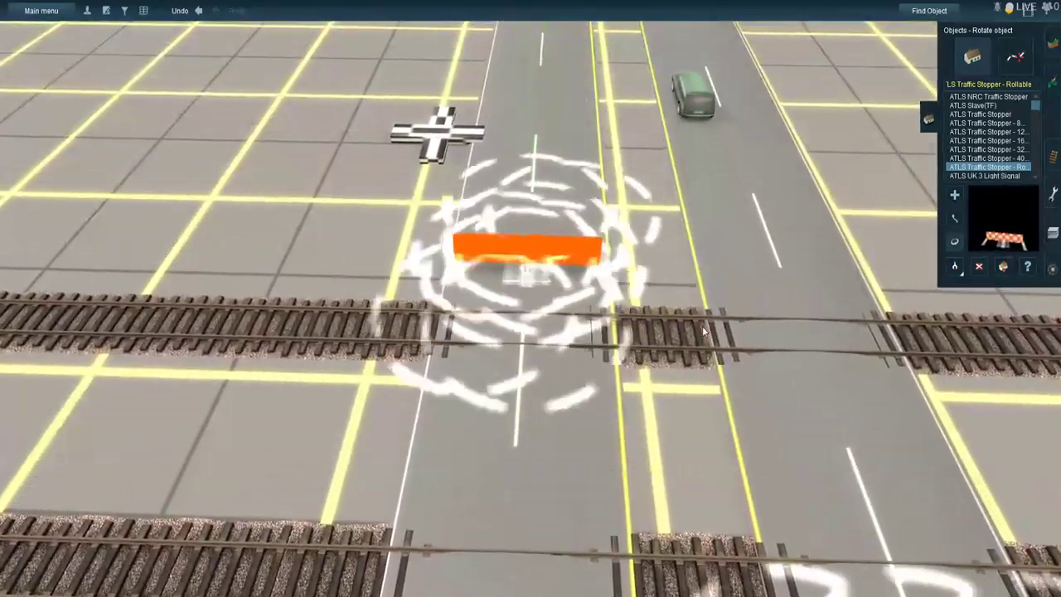
left_click_drag(704, 332, 858, 376)
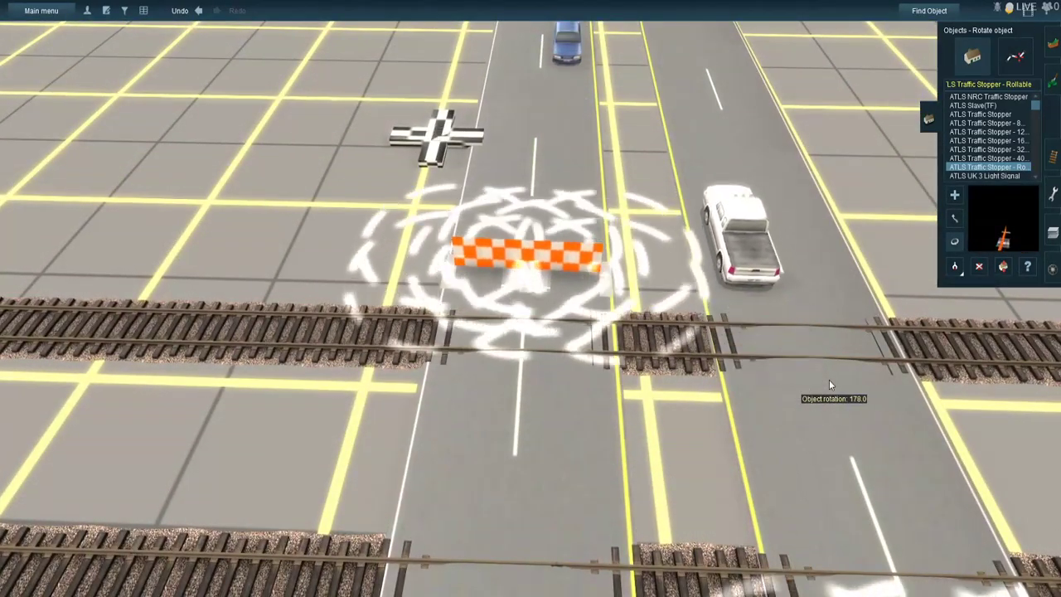
left_click_drag(830, 387, 833, 391)
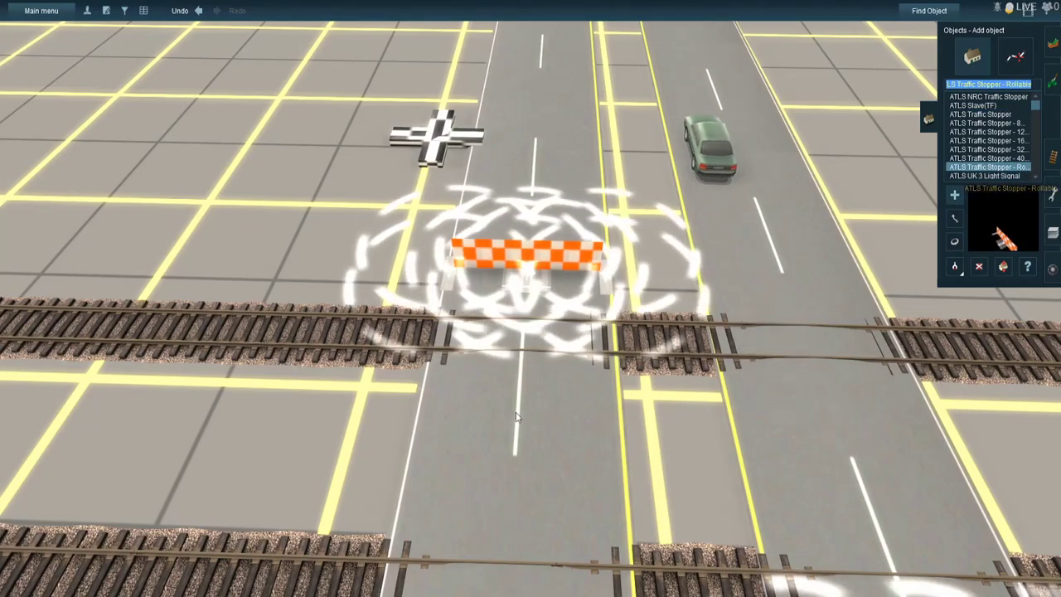
key("Down")
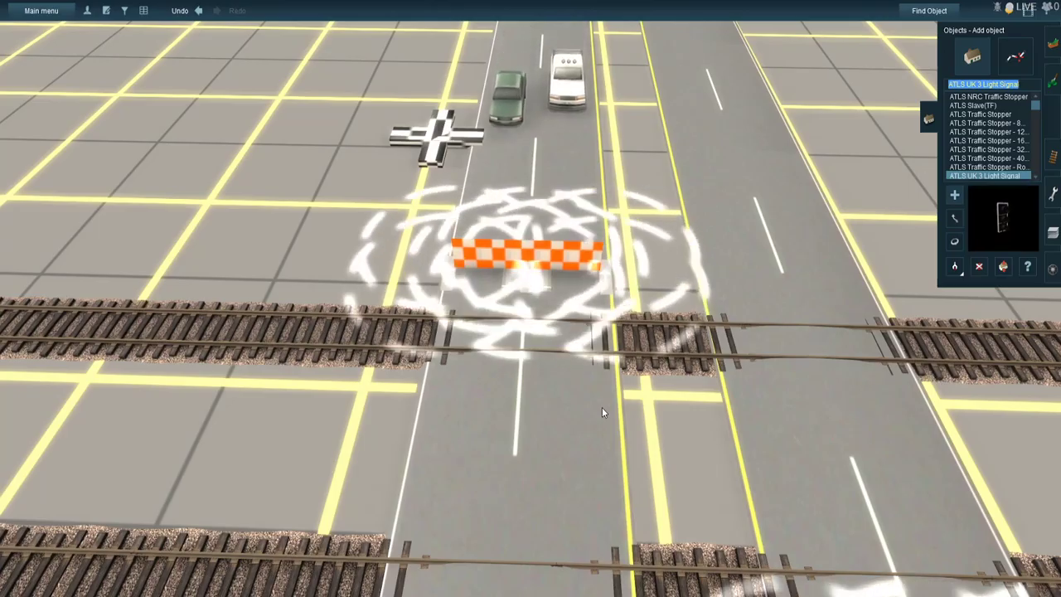
key("Up")
right_click(612, 439)
key("Down")
- Insert a spline point in the side road a short distance before the Rollable stopper on the near side of the intersection
right_click(598, 441)
right_click(591, 436)
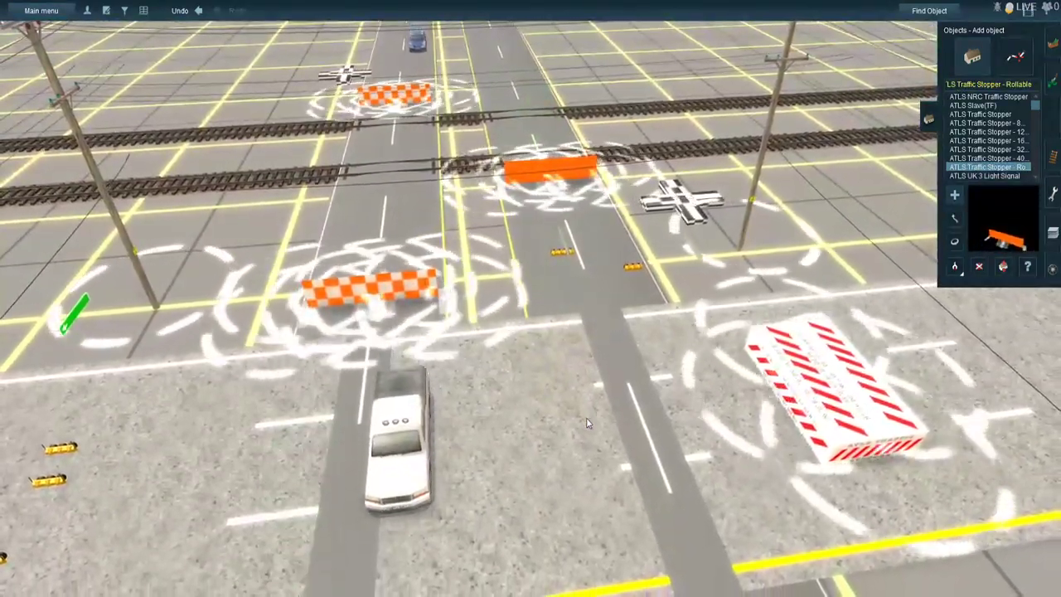
right_click(586, 423)
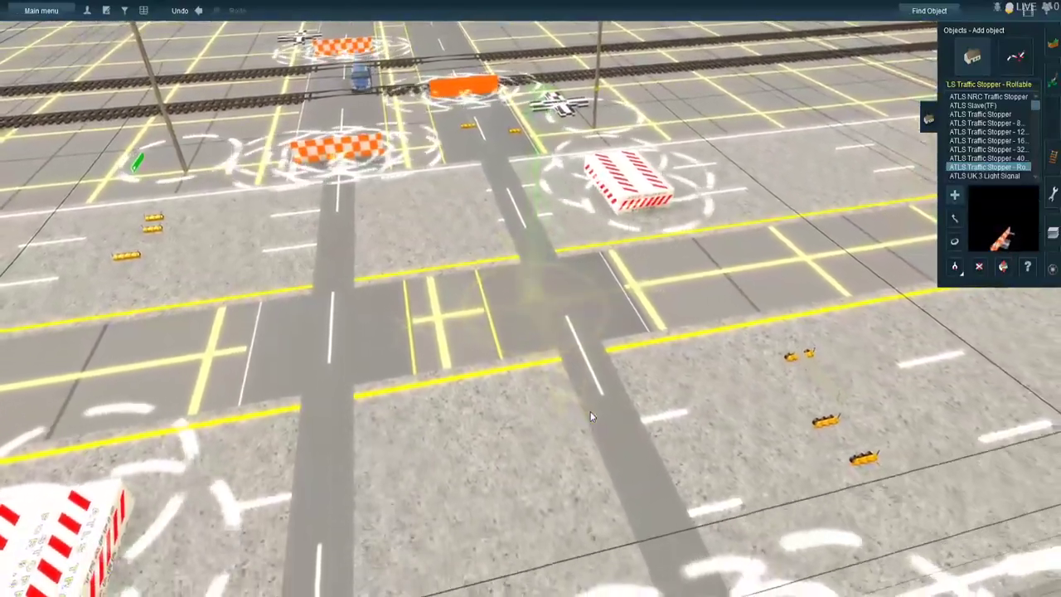
right_click(590, 411)
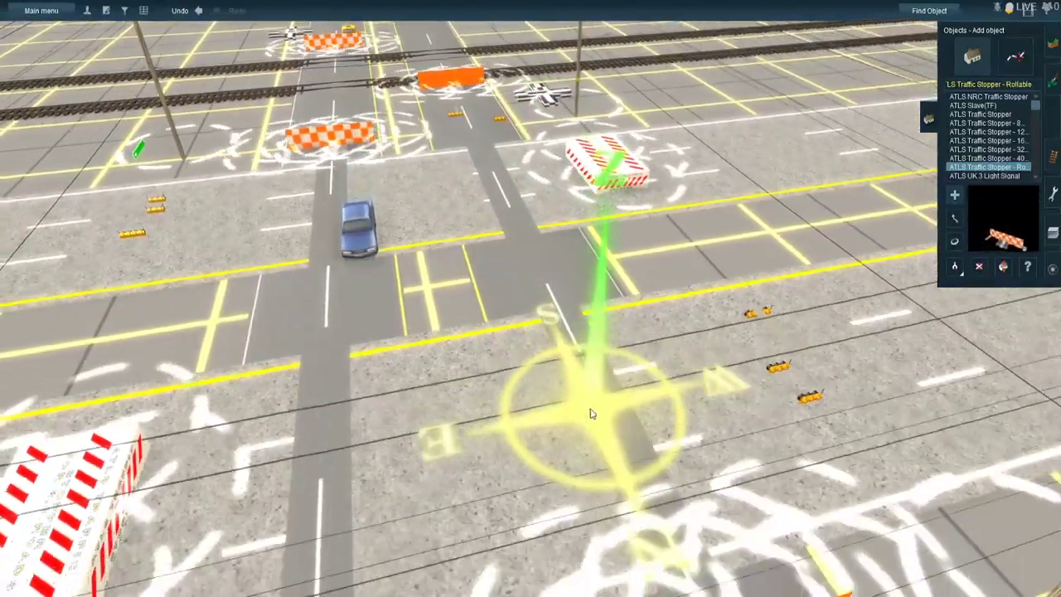
right_click(592, 429)
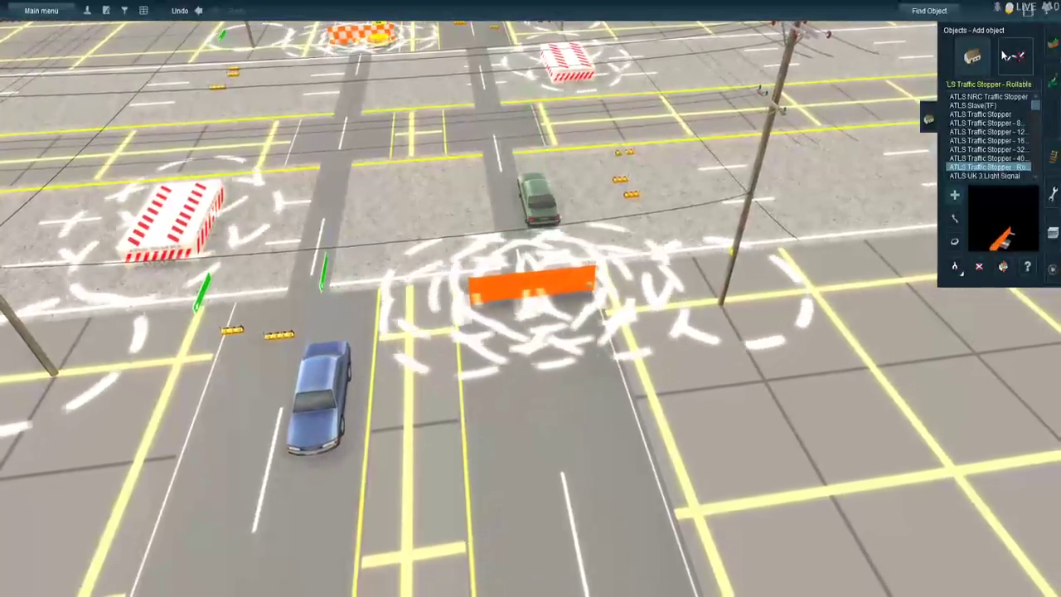
left_click(1007, 57)
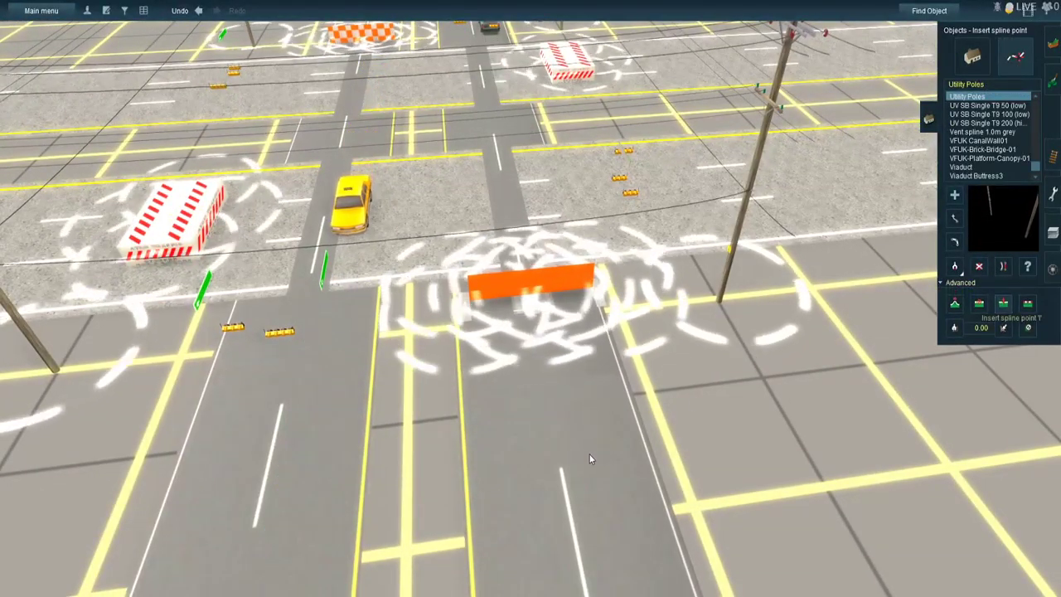
left_click(551, 499)
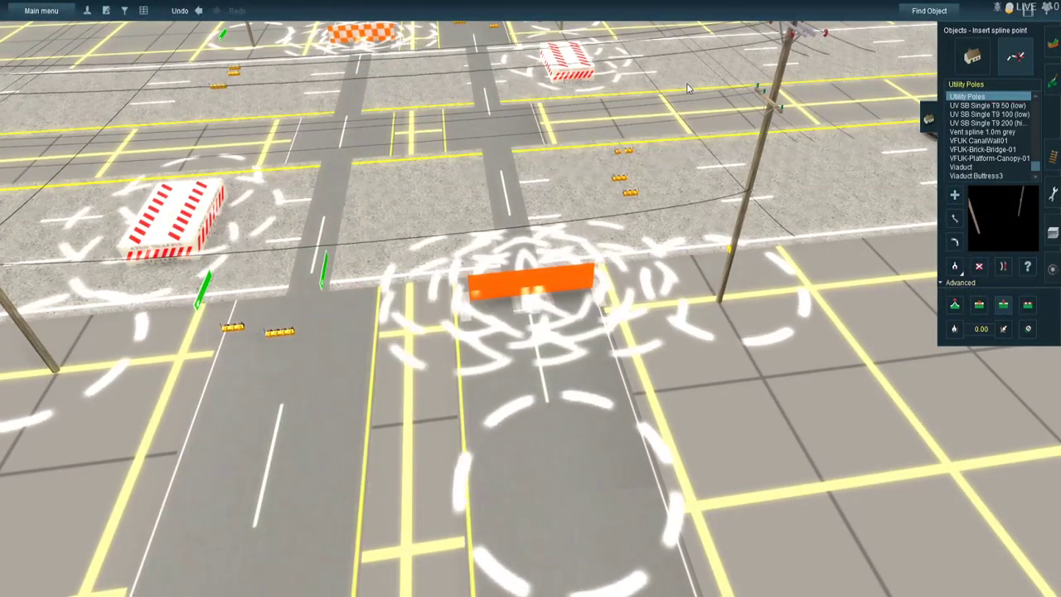
- Insert spline points in the main road and side road near the remaining NRC and Rollable stoppers
scroll(302, 133, "down", 2)
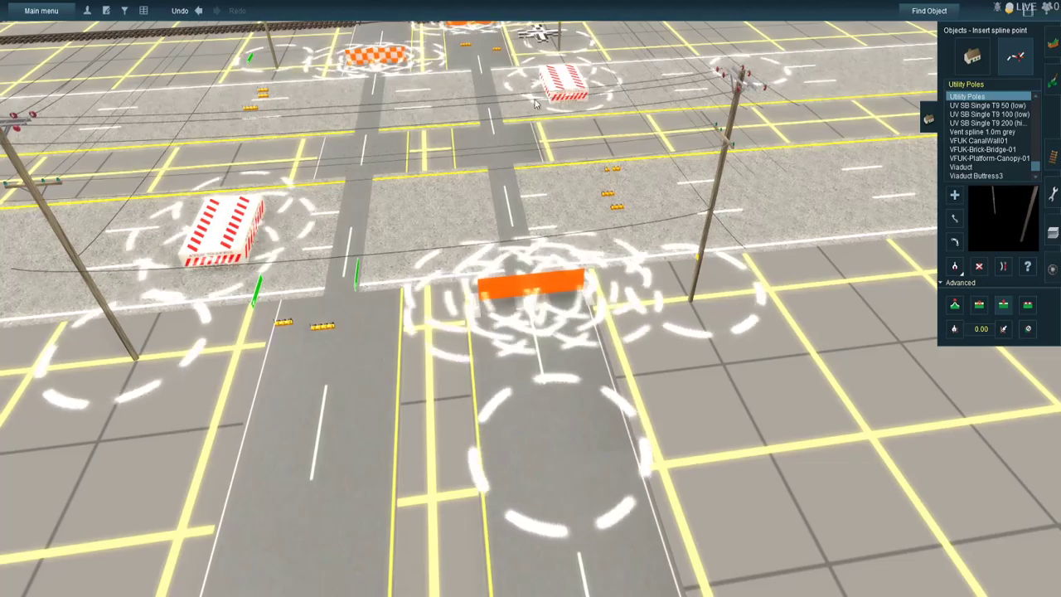
scroll(21, 268, "down", 2)
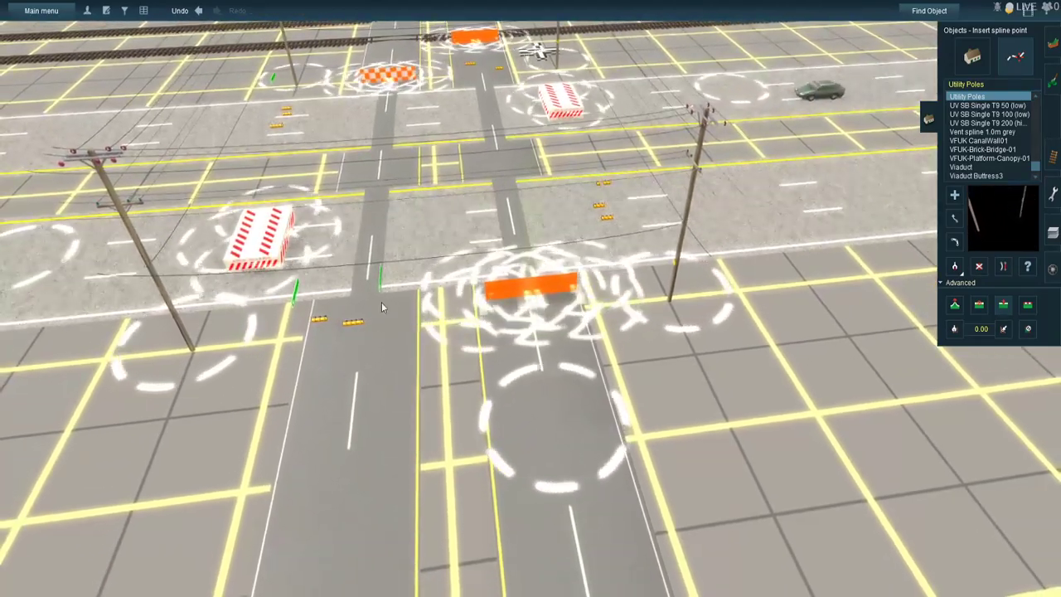
right_click_drag(410, 232, 565, 261)
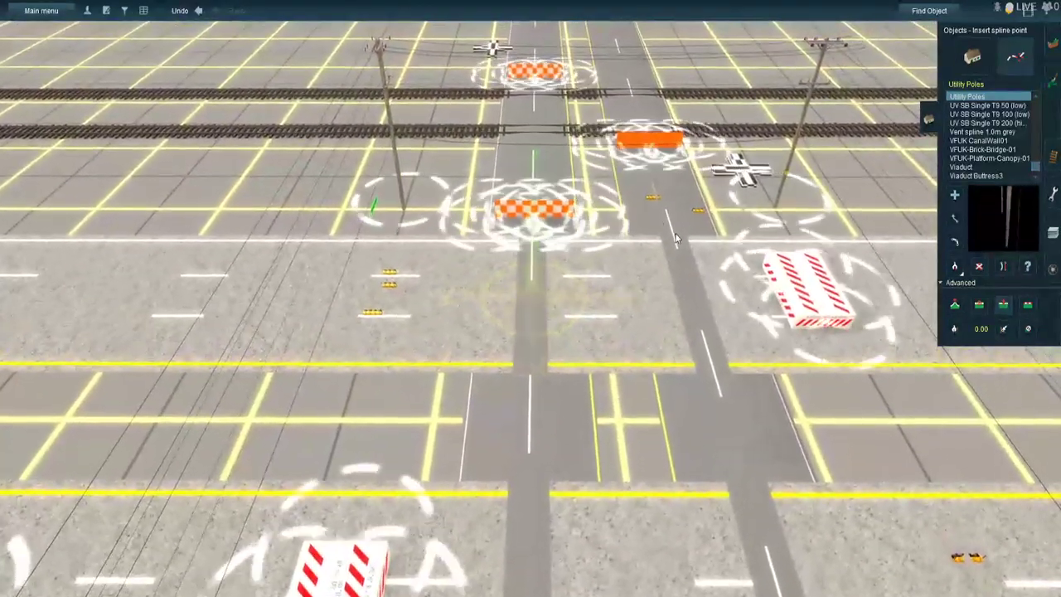
left_click(677, 237)
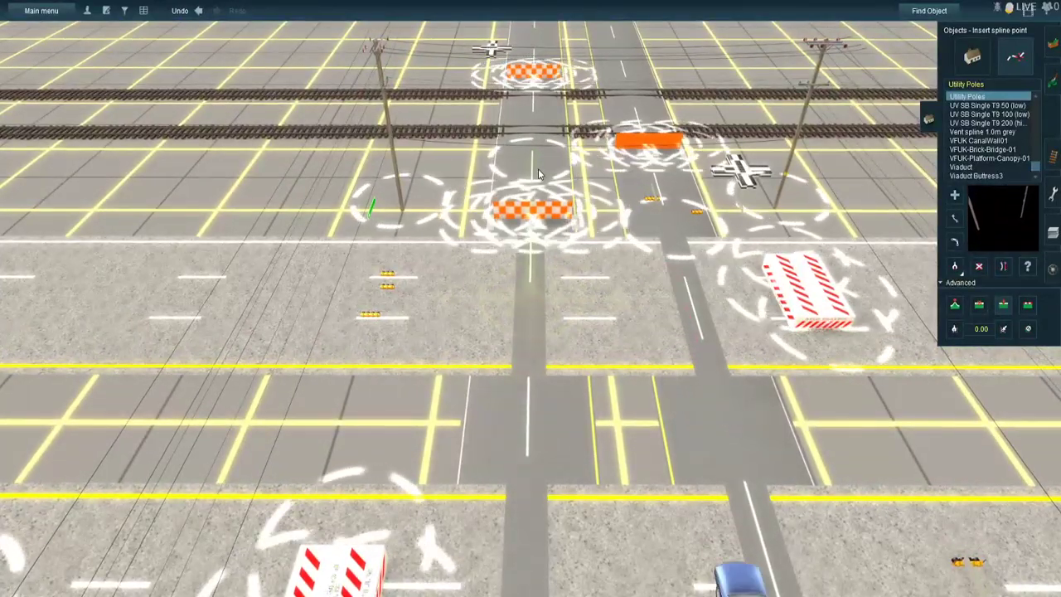
right_click(536, 136)
left_click(535, 133)
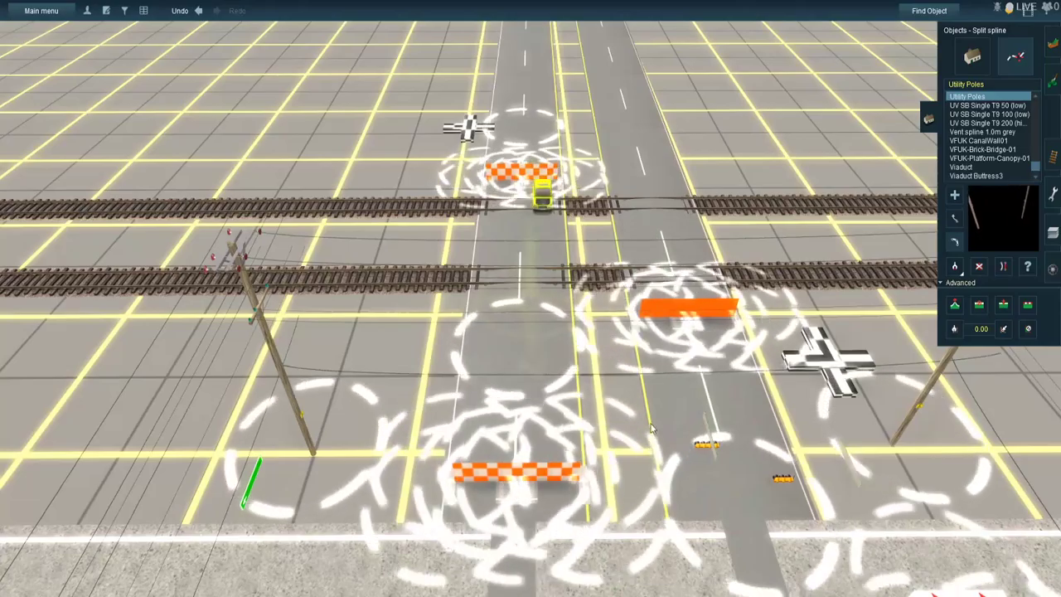
- Move the near side-road spline point up to the Rollable stopper at the main road's edge
scroll(514, 435, "down", 5)
right_click(504, 431)
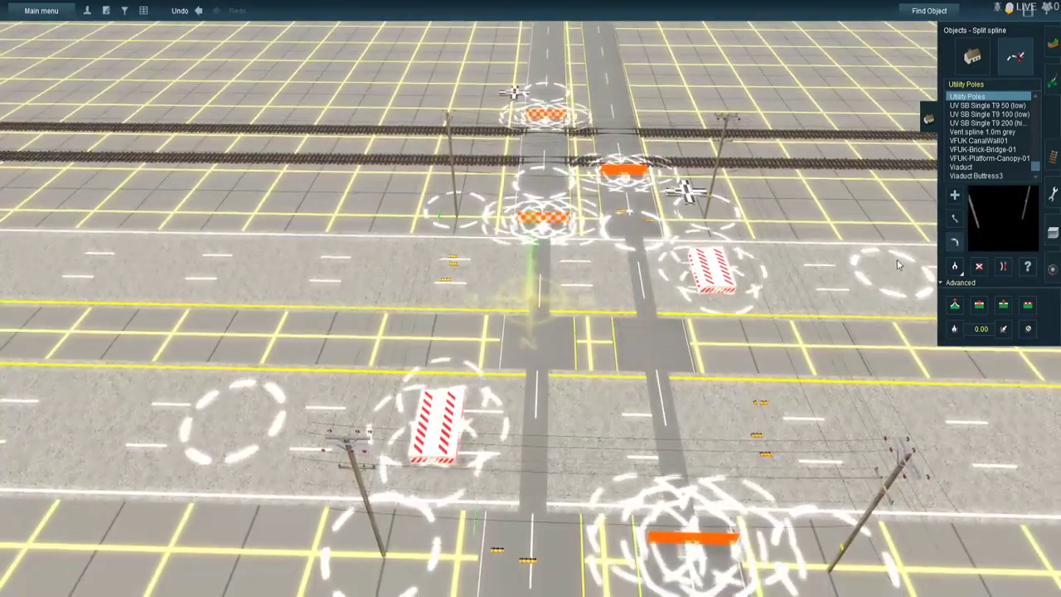
right_click(642, 539)
key("m")
scroll(608, 406, "up", 2)
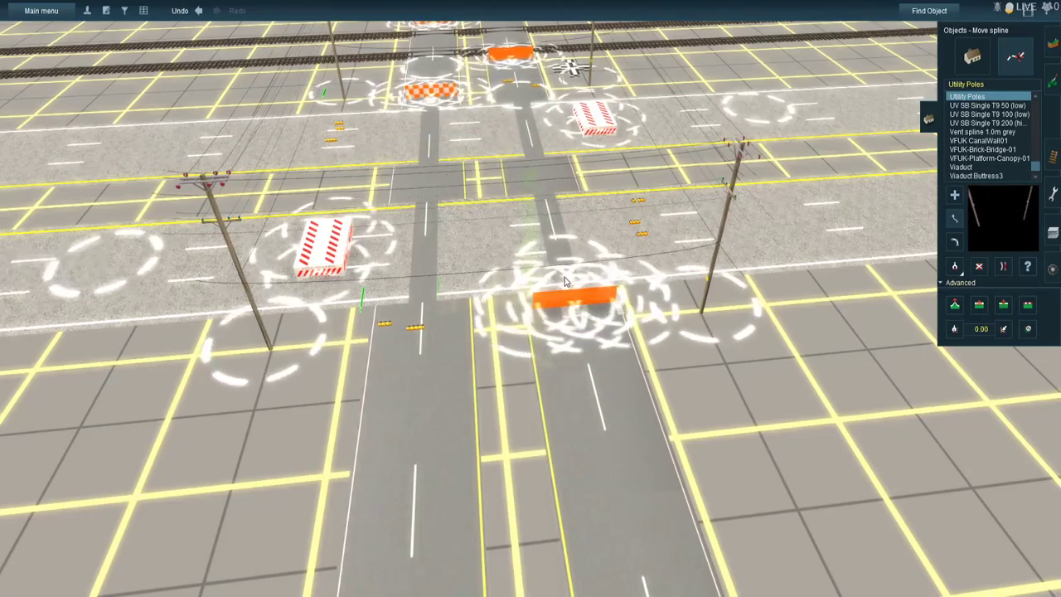
- Move the spline points on the railway side of the intersection up to their Rollable stoppers
right_click(566, 54)
right_click(467, 98)
right_click(508, 377)
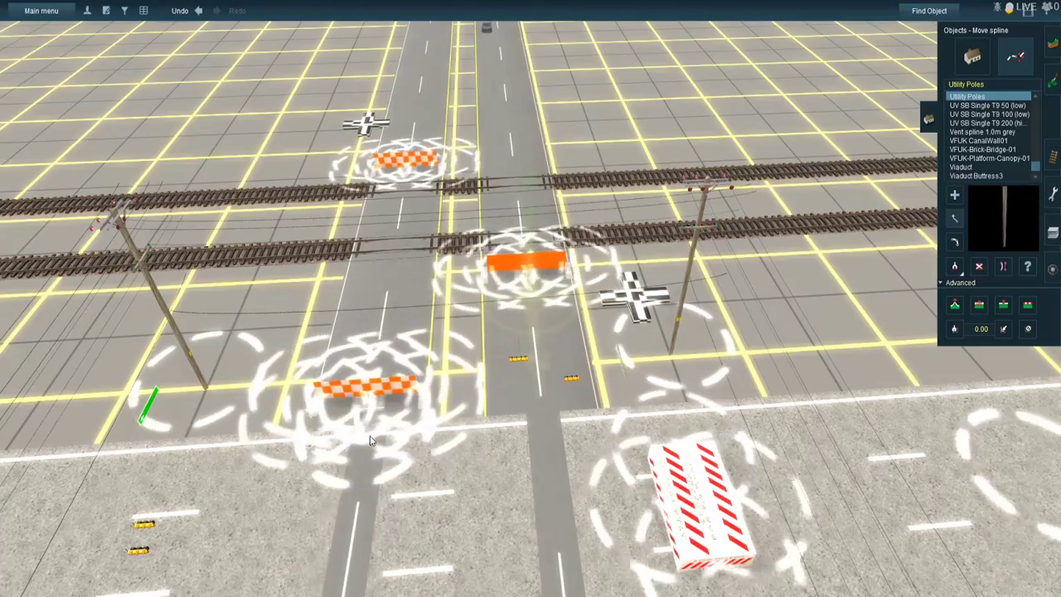
right_click_drag(335, 425, 331, 423)
- Move the main road's spline points up to the ATLS NRC Traffic Stoppers on both carriageways
right_click(332, 428)
key("Up")
right_click(462, 444)
key("Left")
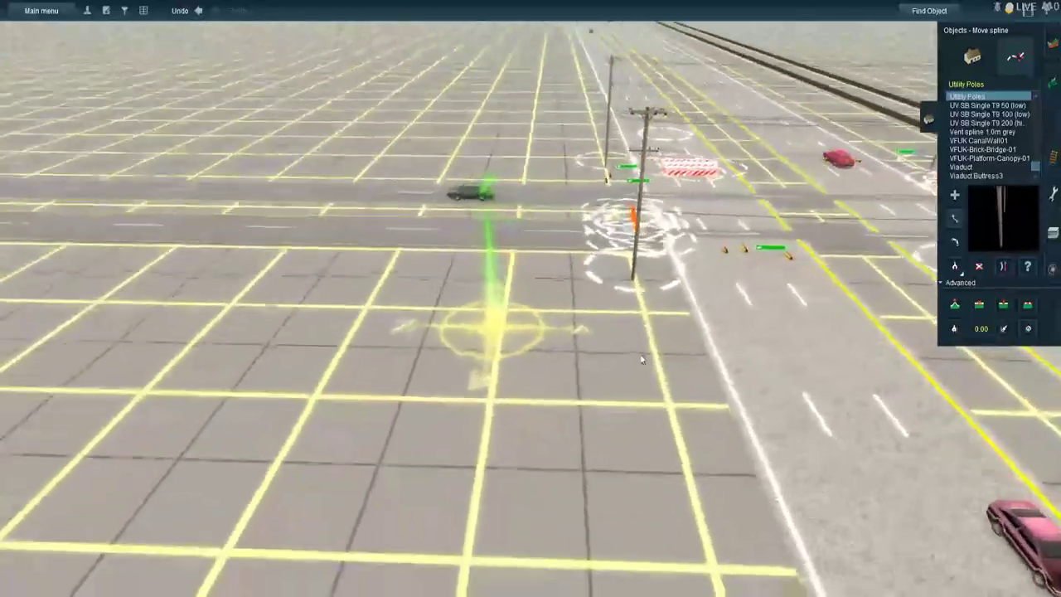
right_click(759, 314)
right_click(617, 297)
key("Up")
left_click_drag(638, 362, 591, 230)
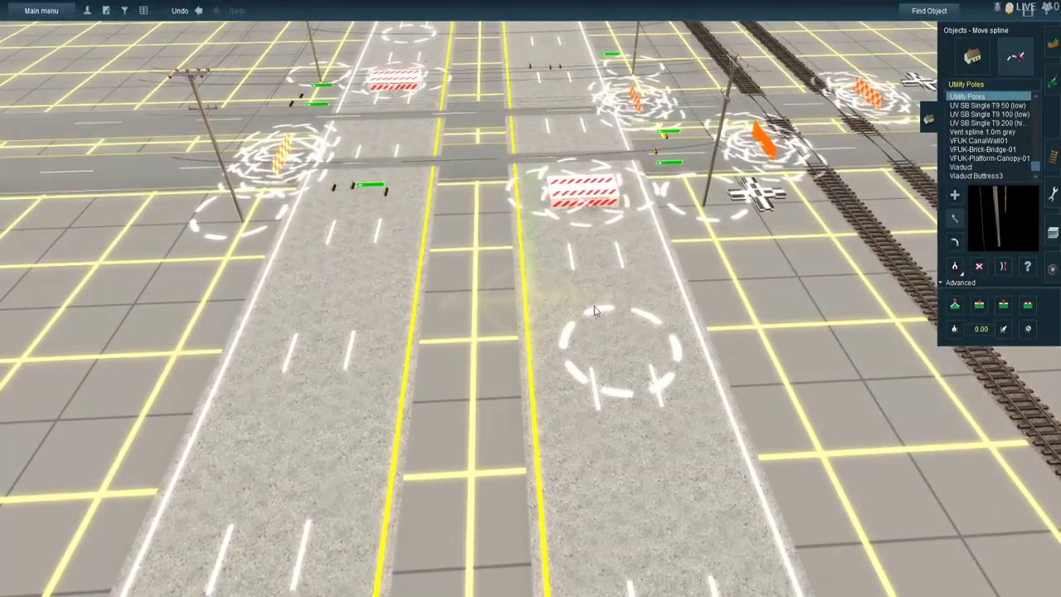
right_click(481, 136)
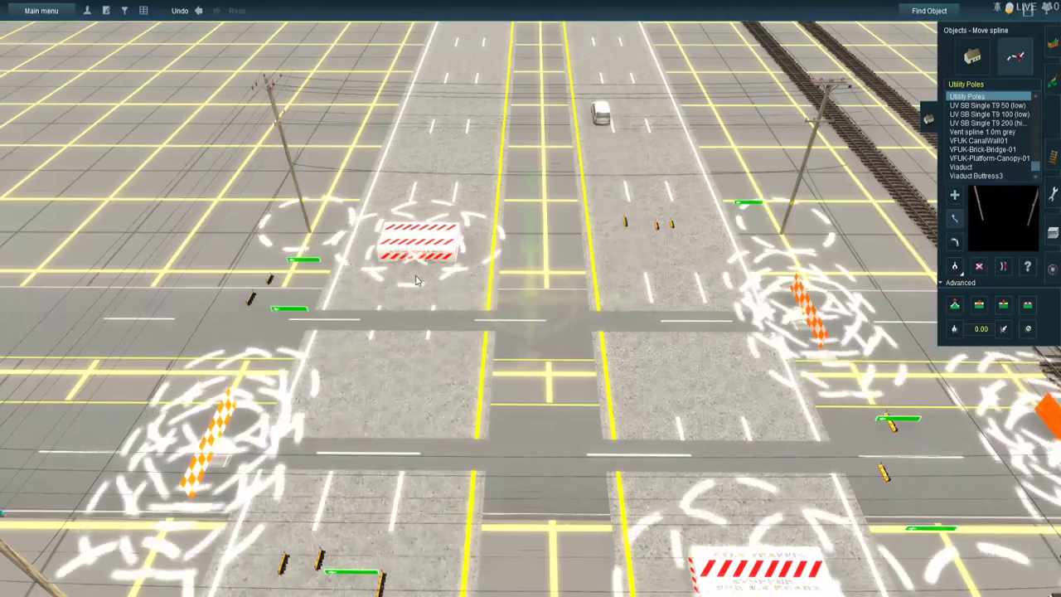
- Rotate the three traffic lights on the main road's far approach to about 267° so their lamps face the intersection
right_click(579, 255)
key("Down")
scroll(571, 252, "up", 3)
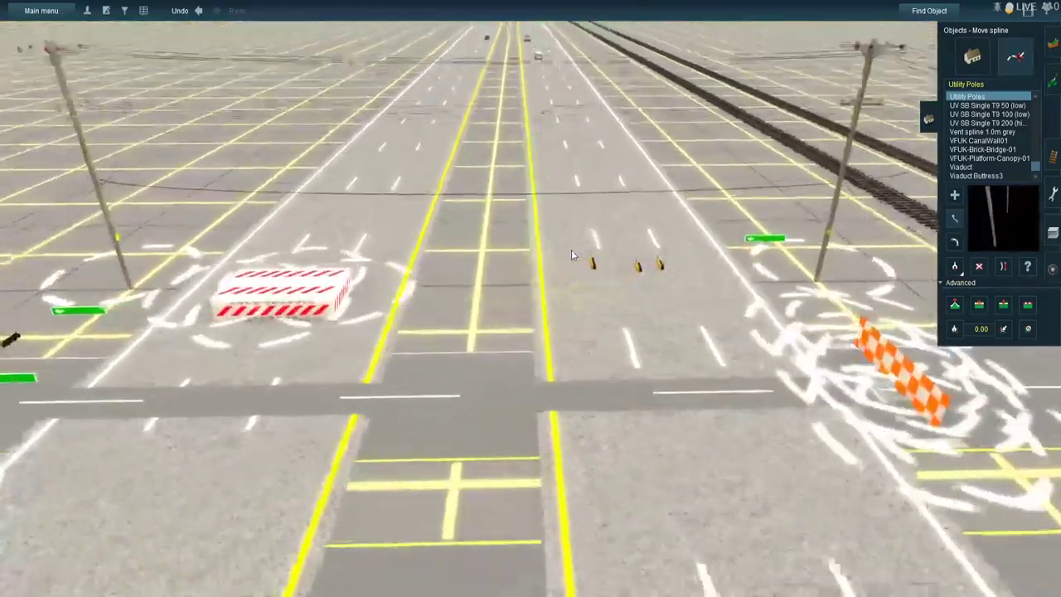
key("Up")
right_click(584, 253)
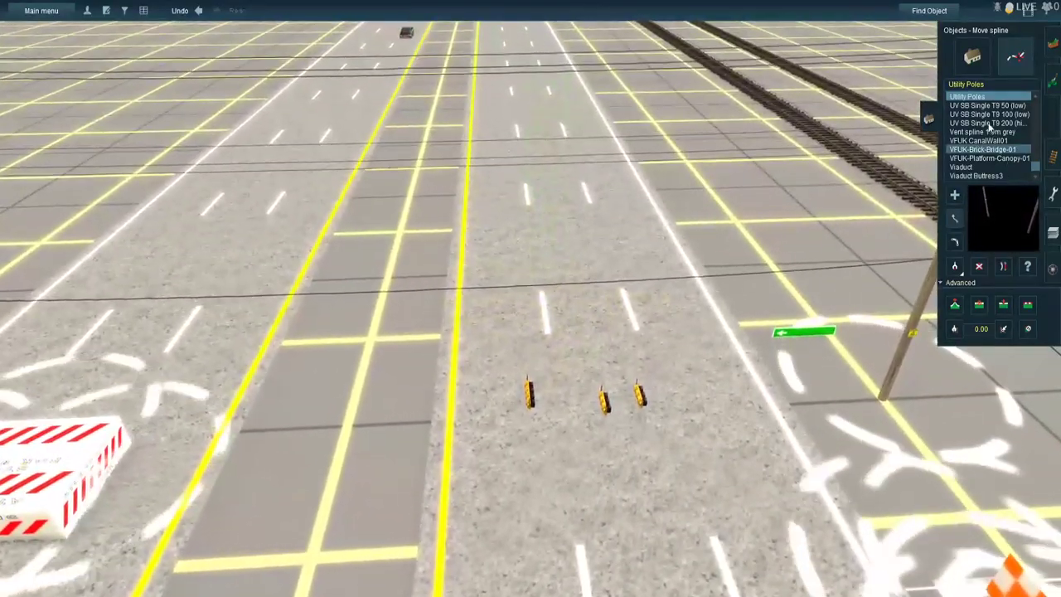
left_click(978, 83)
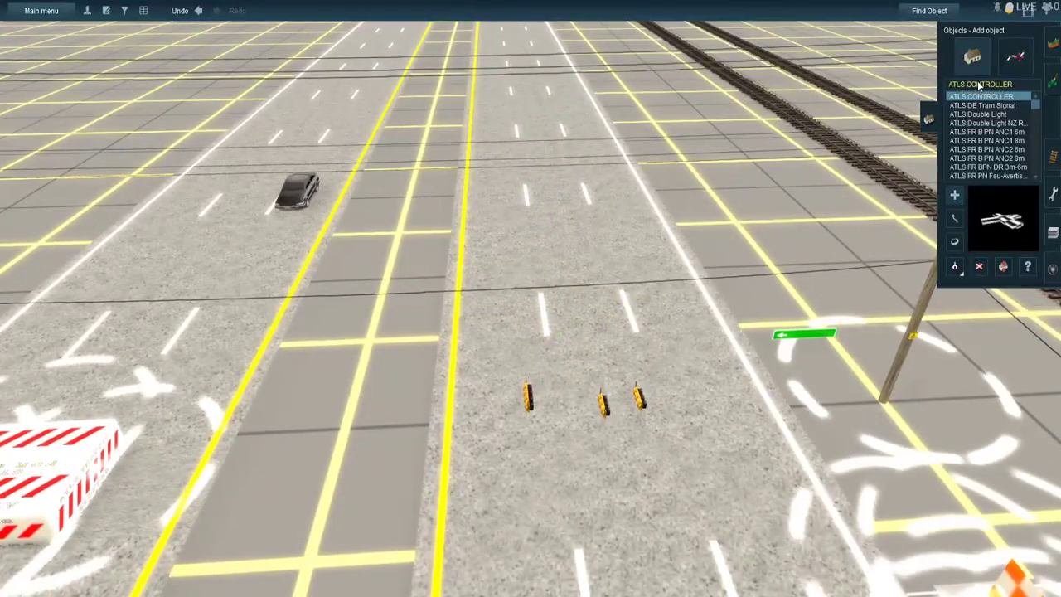
scroll(613, 423, "up", 2)
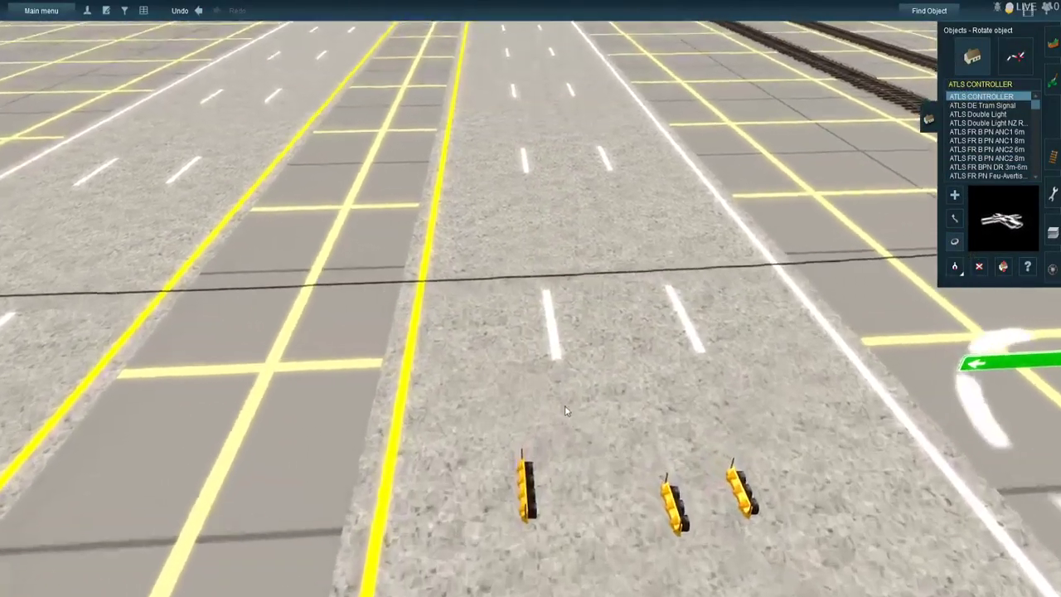
right_click(564, 405)
scroll(539, 373, "up", 3)
right_click(512, 337)
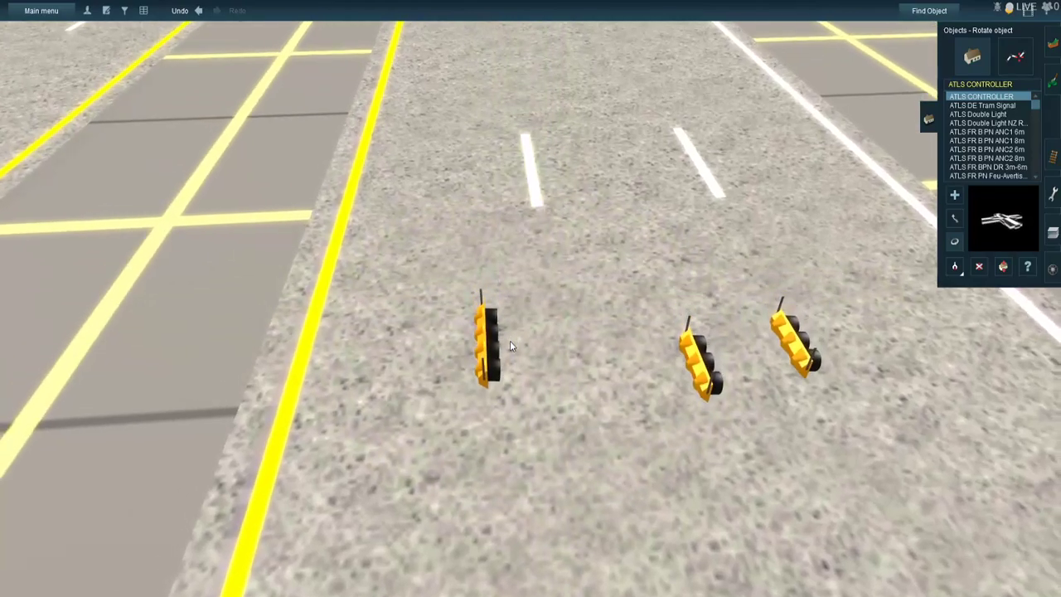
left_click_drag(393, 385, 324, 406)
left_click_drag(559, 435, 531, 437)
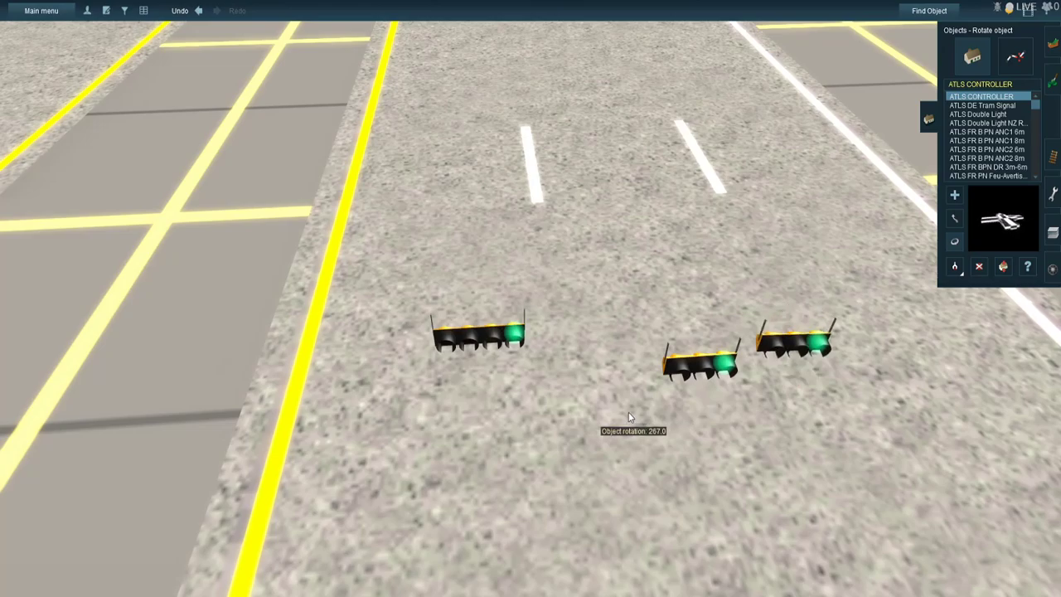
left_click_drag(629, 418, 634, 427)
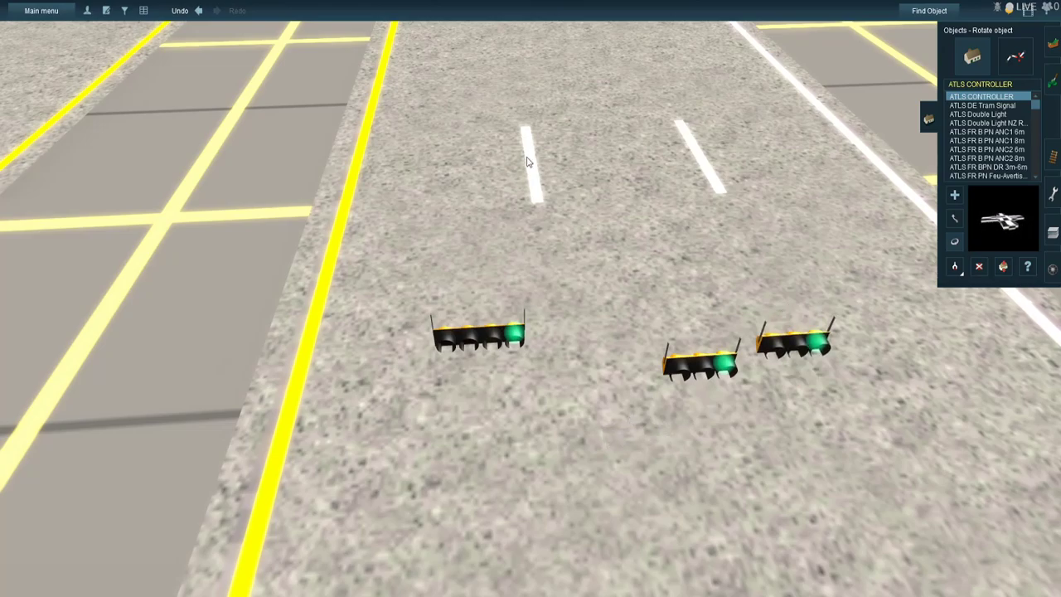
- Move the four-lamp traffic light onto the main road's median and raise all three traffic lights off the ground
key("Up")
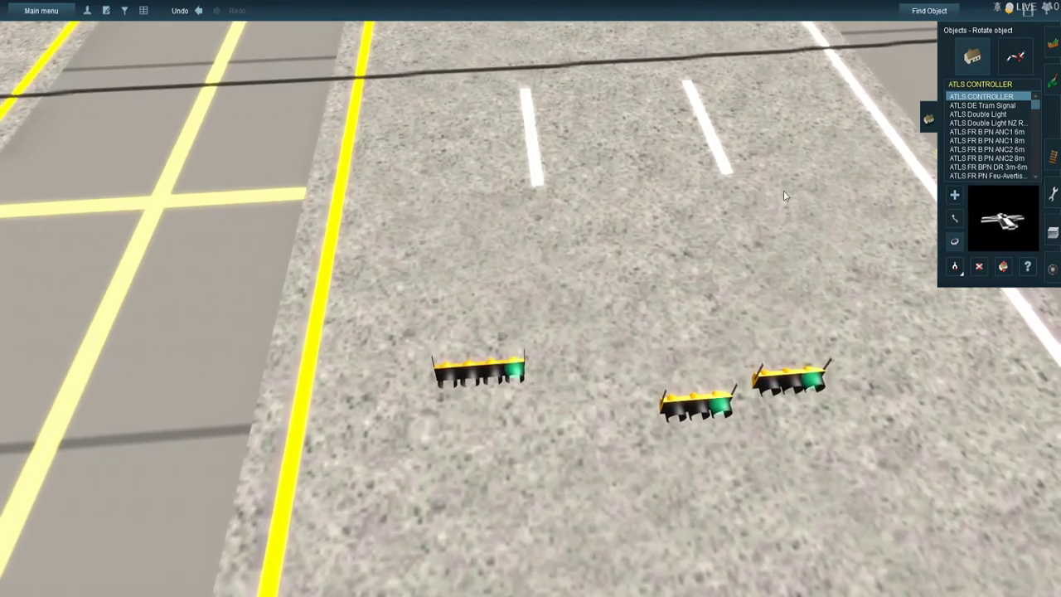
left_click(956, 219)
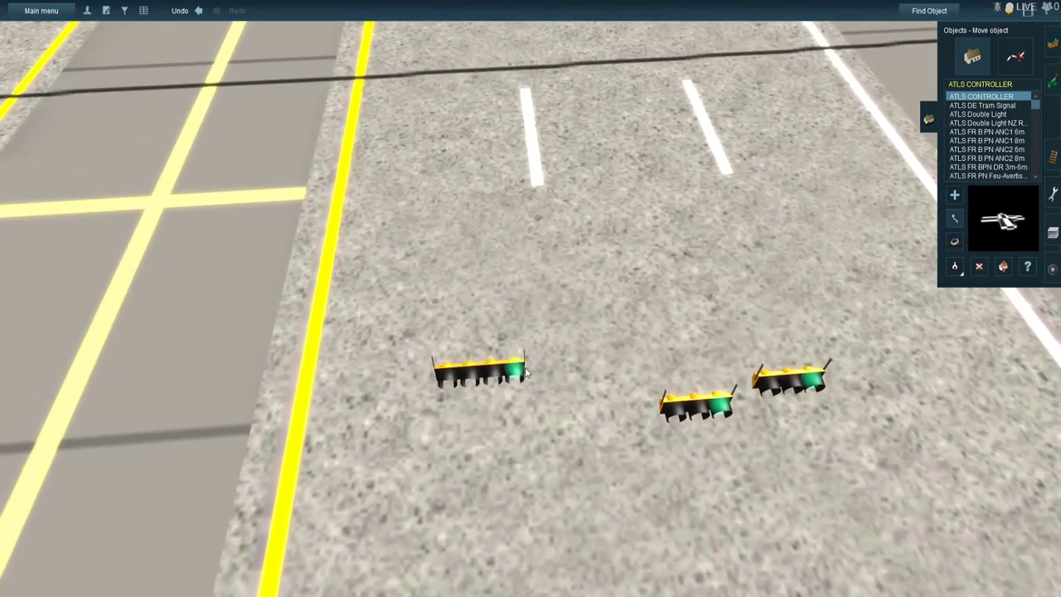
left_click_drag(204, 403, 202, 402)
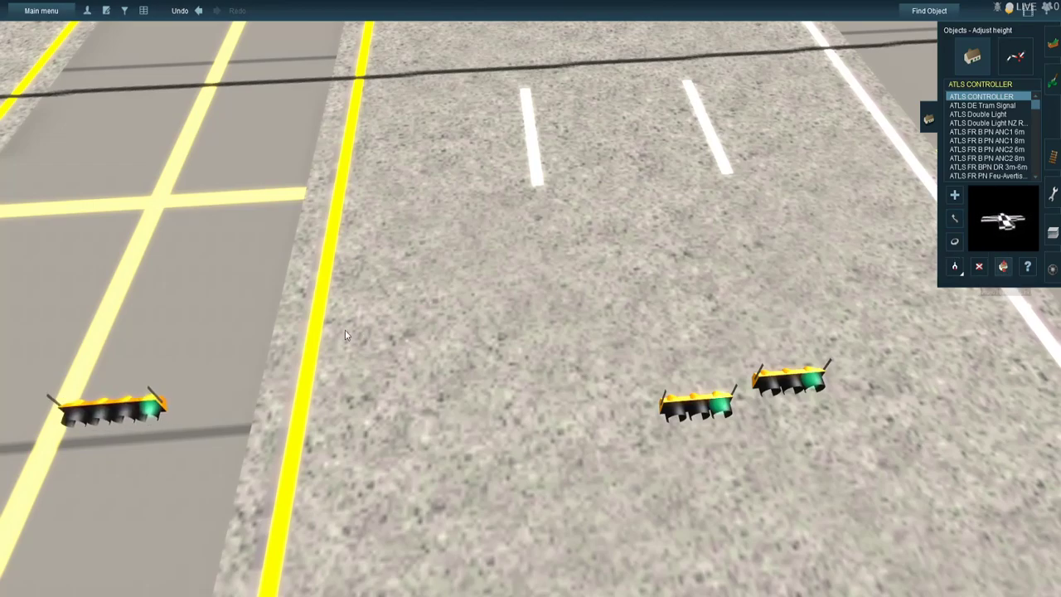
left_click_drag(128, 396, 142, 220)
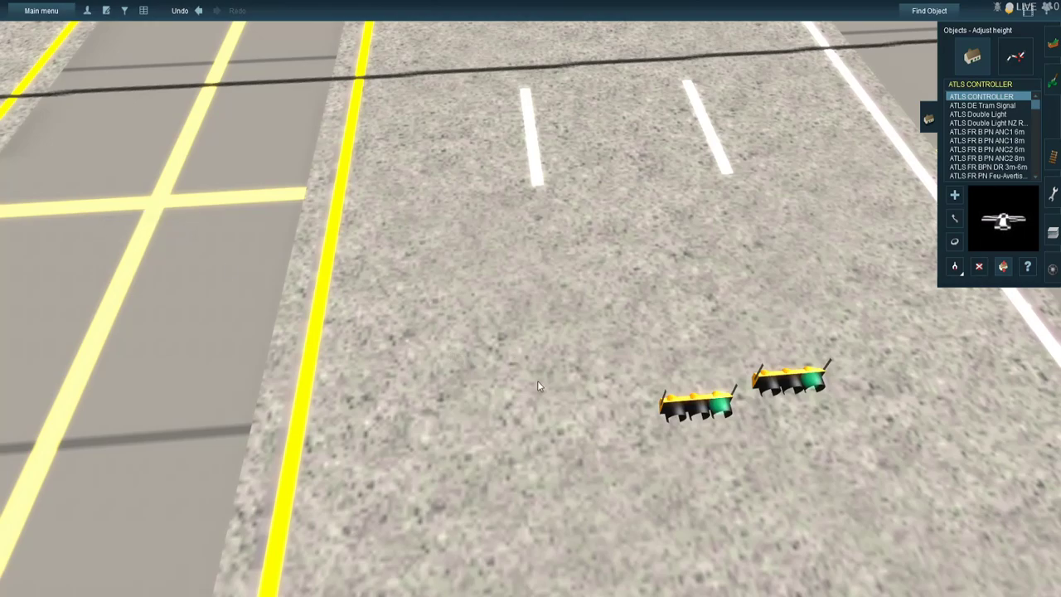
left_click_drag(683, 388, 645, 305)
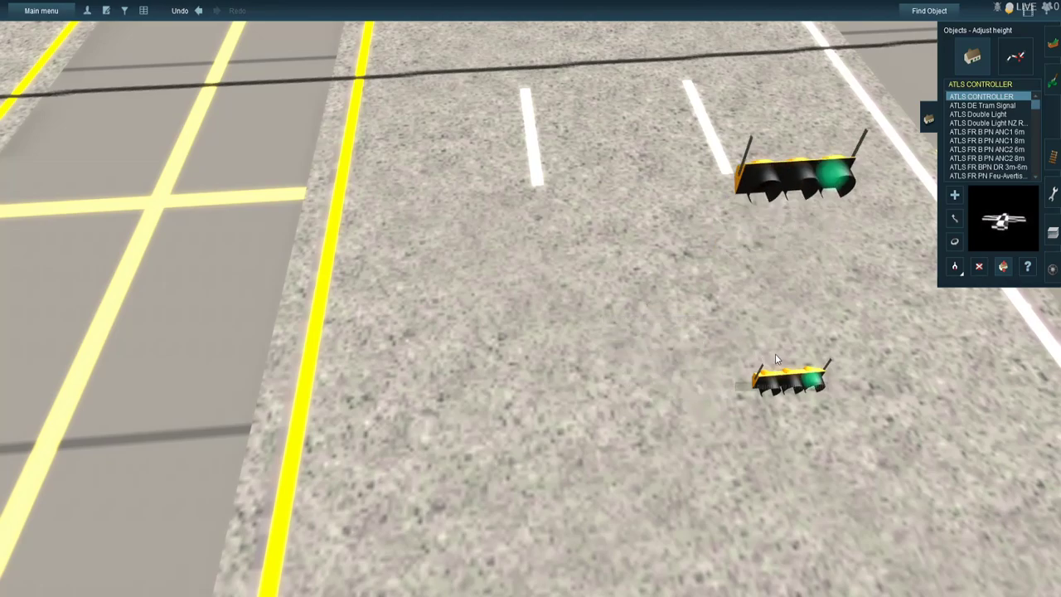
left_click_drag(766, 309, 758, 284)
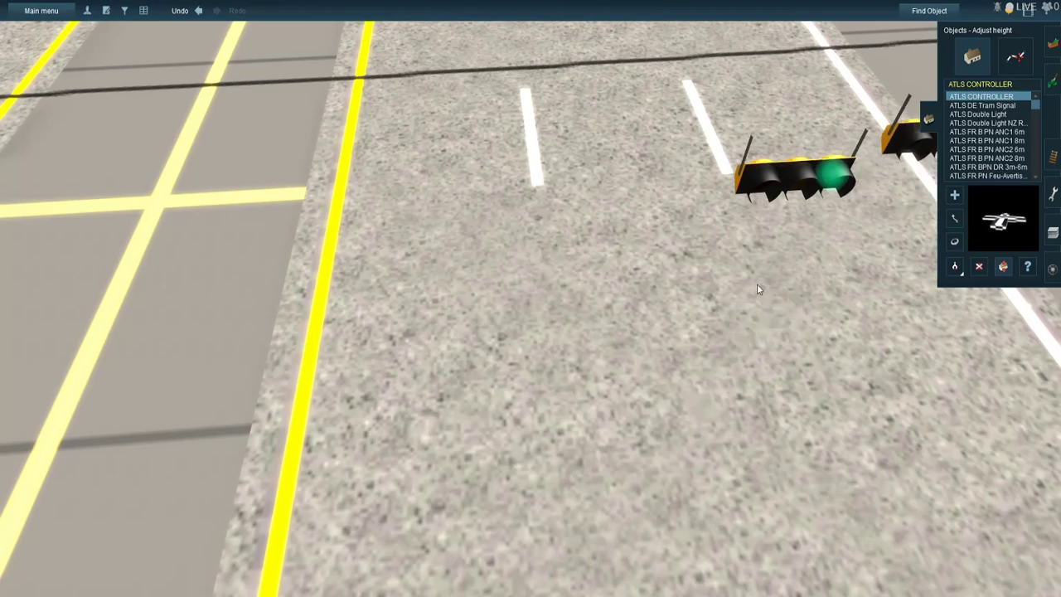
- Move the raised four-lamp traffic light onto the overhead wire at the median's edge nearest the opposite carriageway
scroll(900, 286, "down", 4)
left_click(955, 218)
right_click(481, 374)
right_click(423, 272)
scroll(425, 244, "up", 3)
right_click(414, 222)
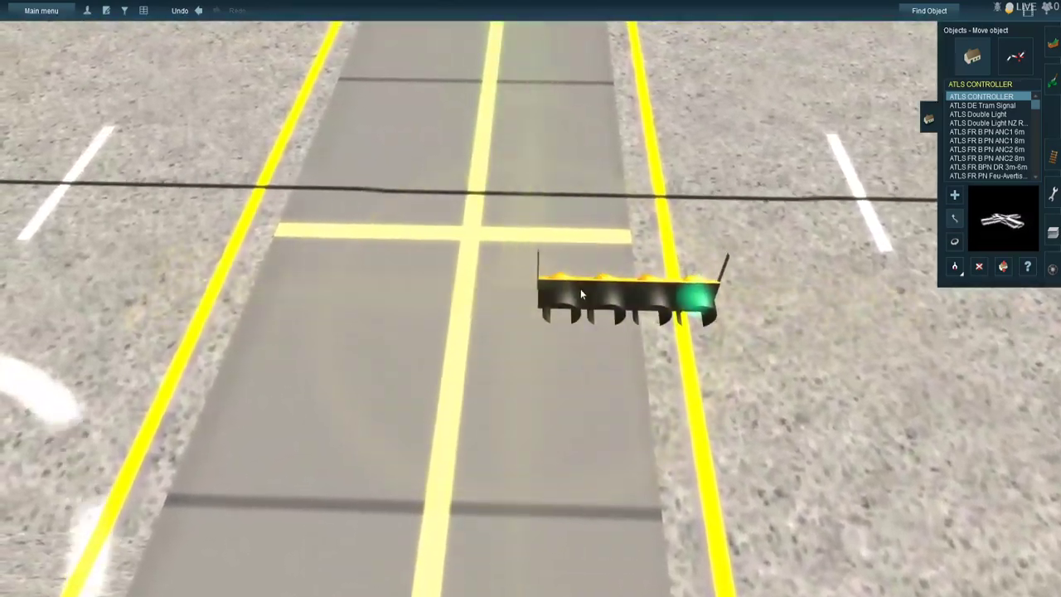
left_click_drag(581, 291, 397, 350)
key("Right")
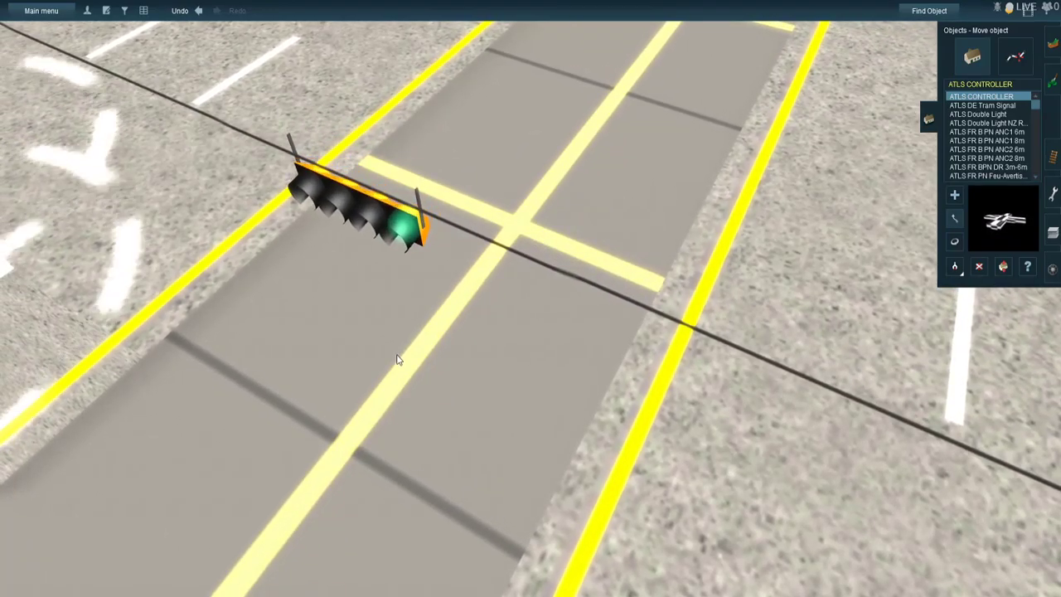
right_click(406, 272)
key("Right")
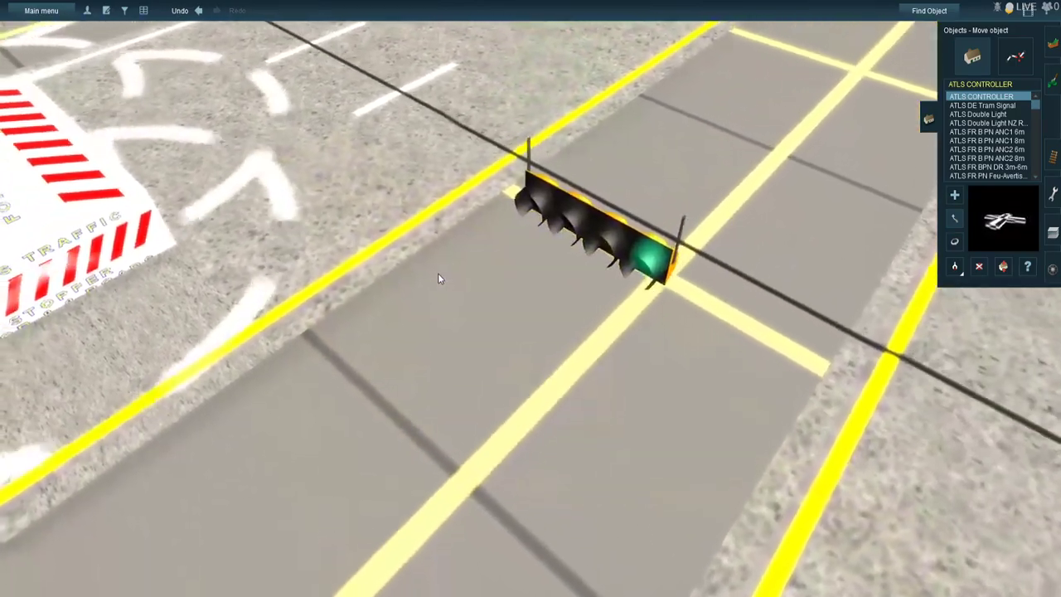
right_click(424, 268)
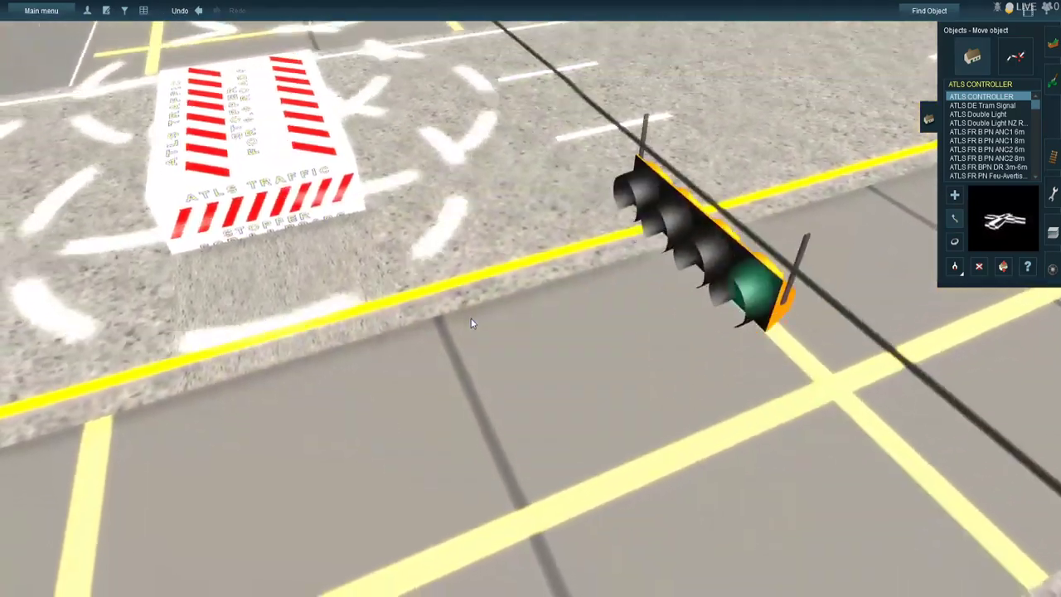
key("Right")
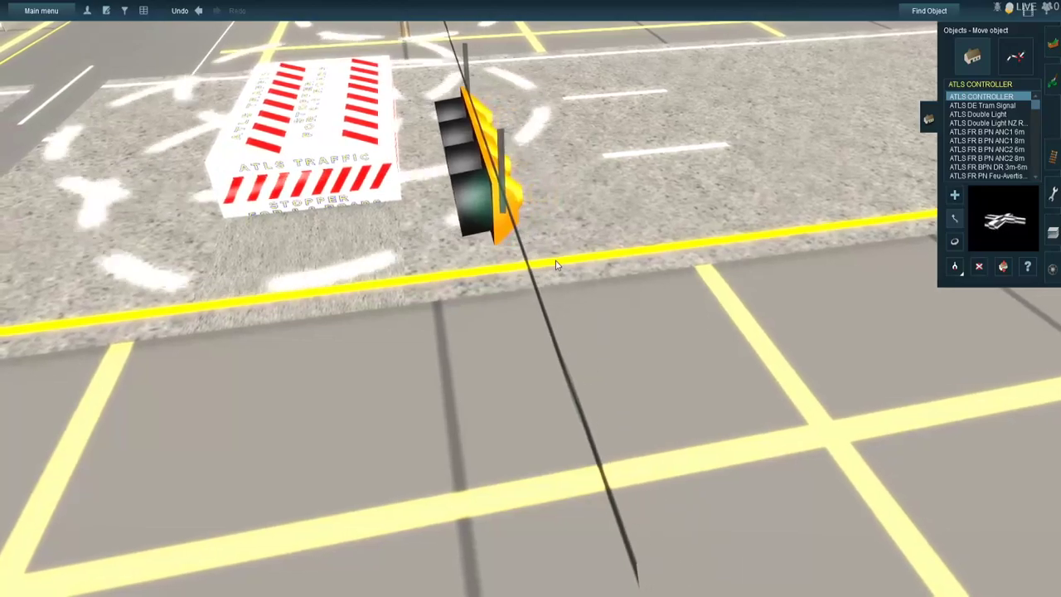
key("Left")
left_click_drag(615, 242, 654, 570)
scroll(642, 503, "down", 5)
right_click_drag(640, 496, 559, 260)
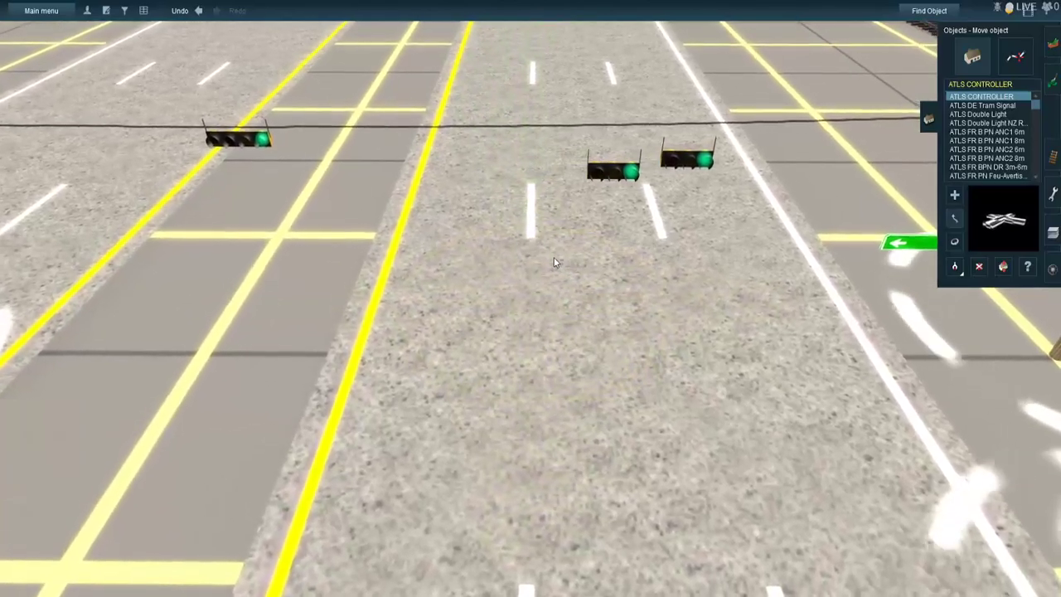
- Move the first three-lamp traffic light onto the overhead wire beside the carriageway's yellow edge line
key("Right")
key("Up")
key("Left")
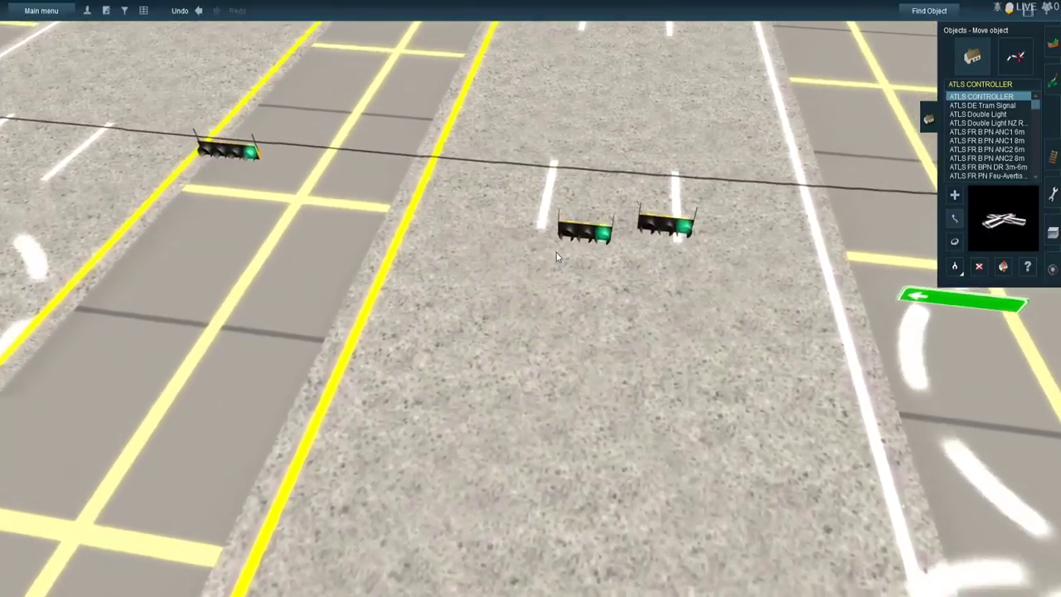
left_click_drag(590, 234, 550, 228)
scroll(546, 227, "up", 4)
right_click_drag(546, 227, 506, 444)
key("Left")
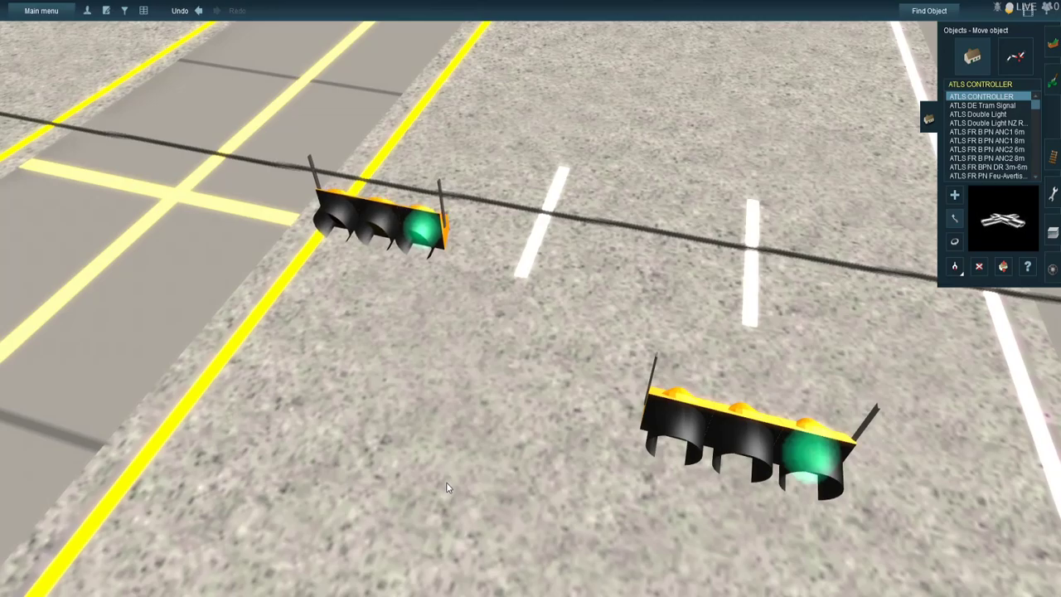
- Move the second three-lamp traffic light onto the overhead wire above the lanes of the same carriageway
right_click(568, 414)
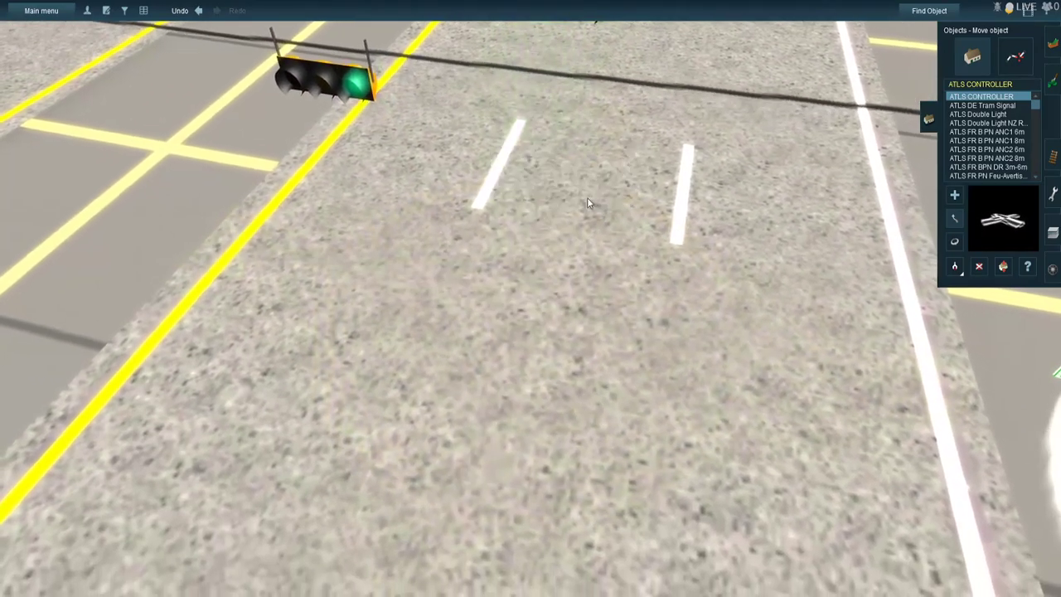
right_click(590, 204)
right_click(588, 290)
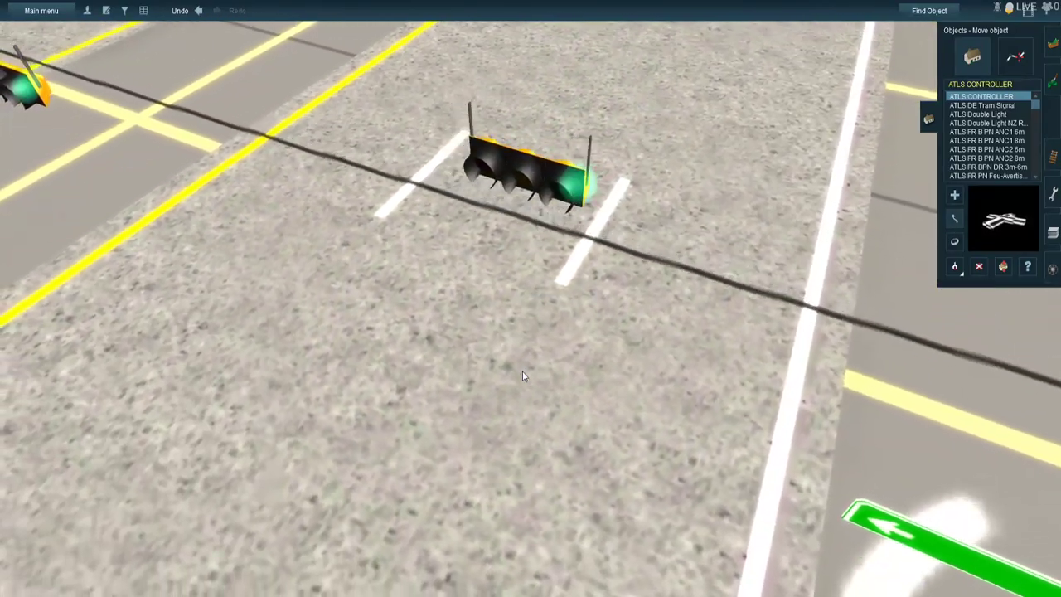
left_click_drag(522, 371, 496, 437)
right_click_drag(539, 389, 829, 290)
- Raise the green street sign and place it on the overhead wire between the traffic lights and the utility pole
left_click(1005, 267)
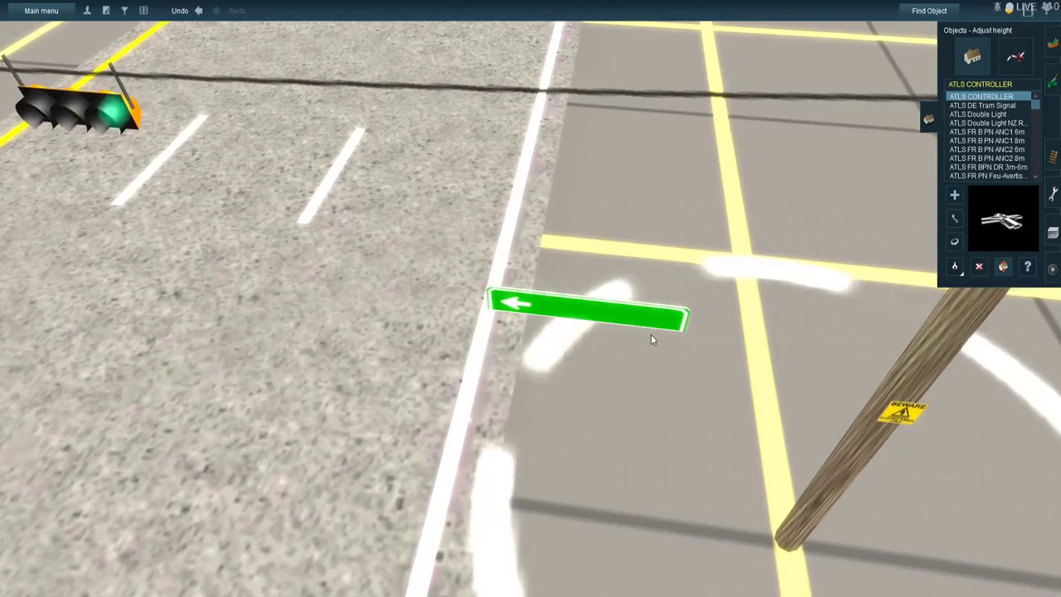
left_click_drag(633, 308, 623, 213)
left_click(954, 241)
left_click_drag(611, 40, 546, 295)
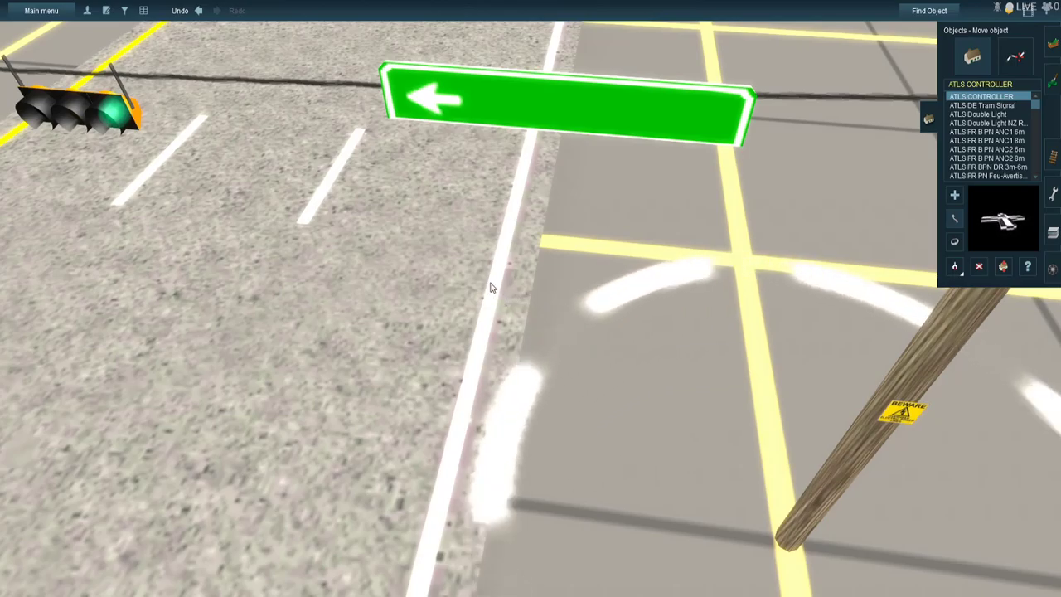
scroll(490, 287, "down", 10)
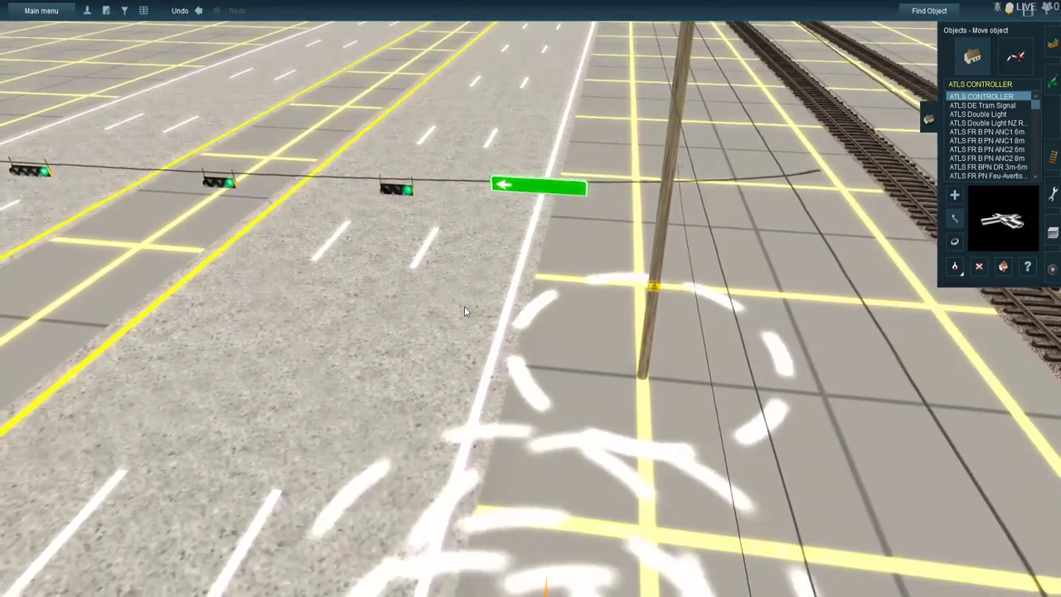
right_click(464, 308)
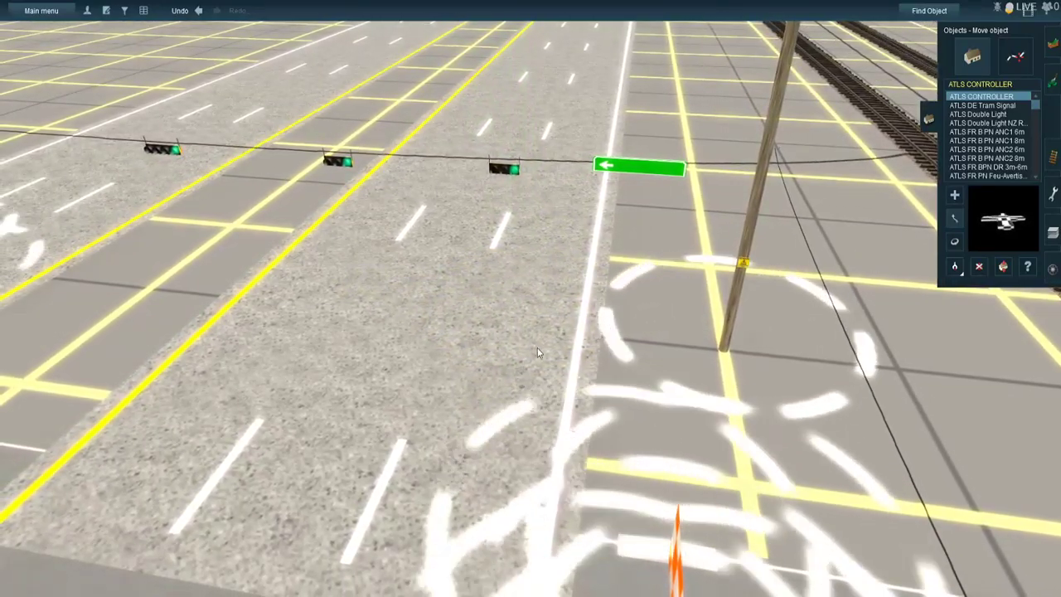
- Rotate the green street sign beside the four-lamp traffic light on the railway-side road to 270° so it faces the intersection
right_click(568, 336)
key("Left")
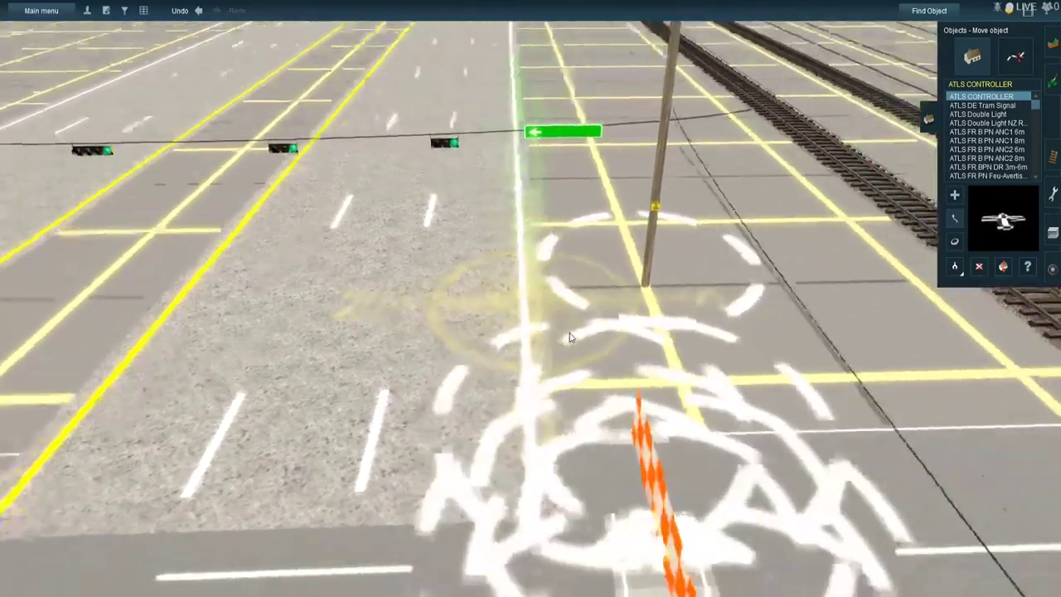
right_click(601, 332)
key("Left")
right_click(623, 286)
key("Left")
right_click(625, 284)
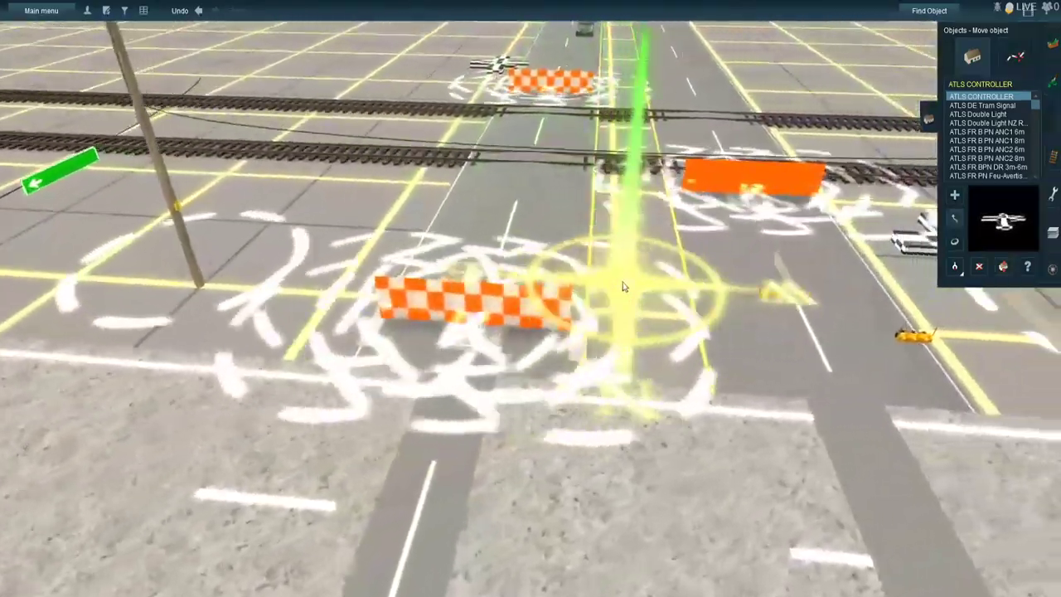
right_click(612, 290)
key("Up")
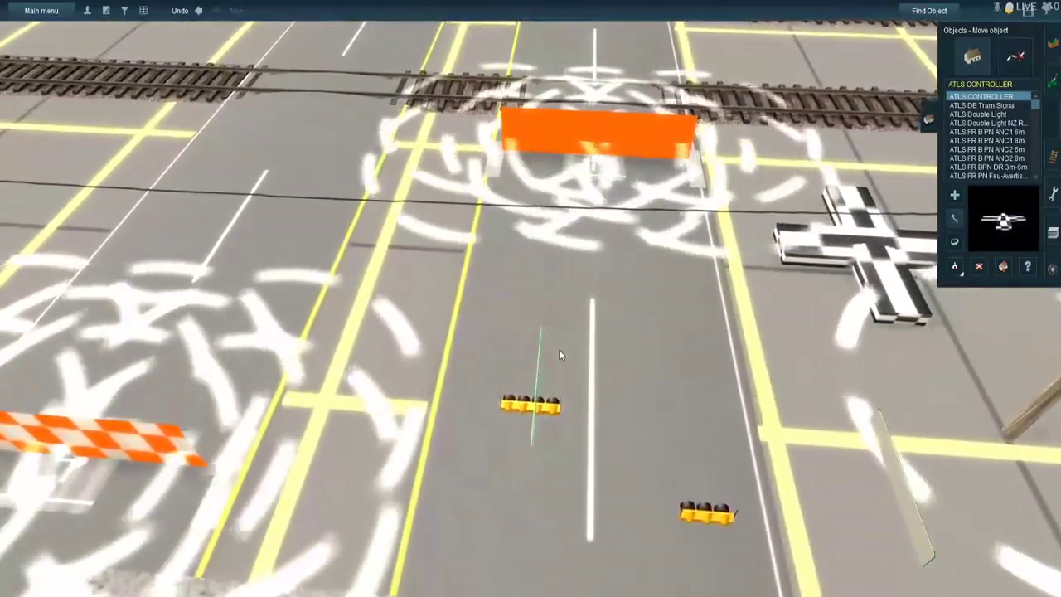
scroll(560, 350, "up", 3)
left_click(954, 241)
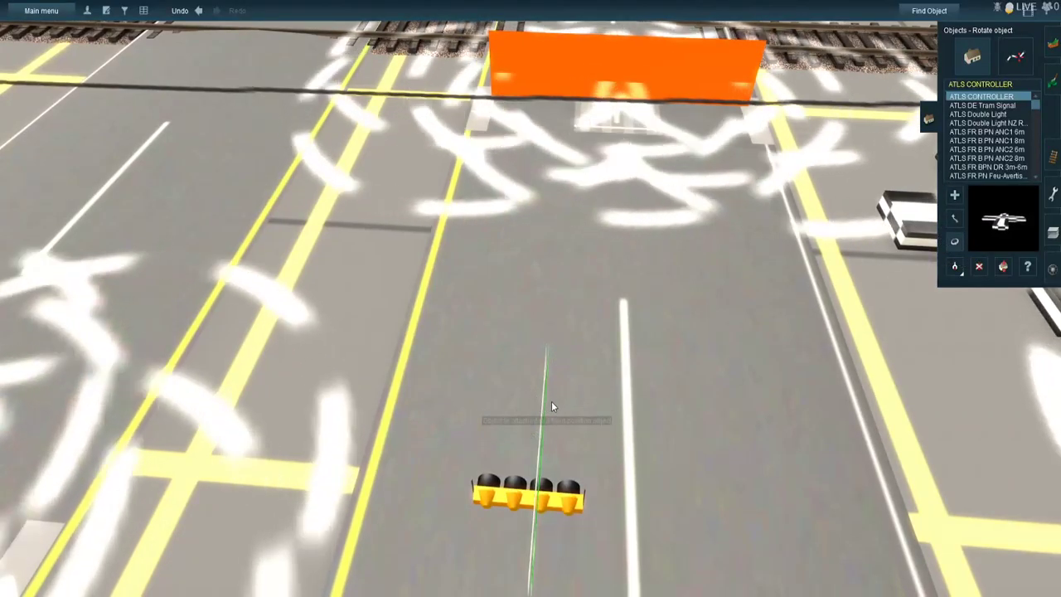
left_click_drag(517, 445, 374, 406)
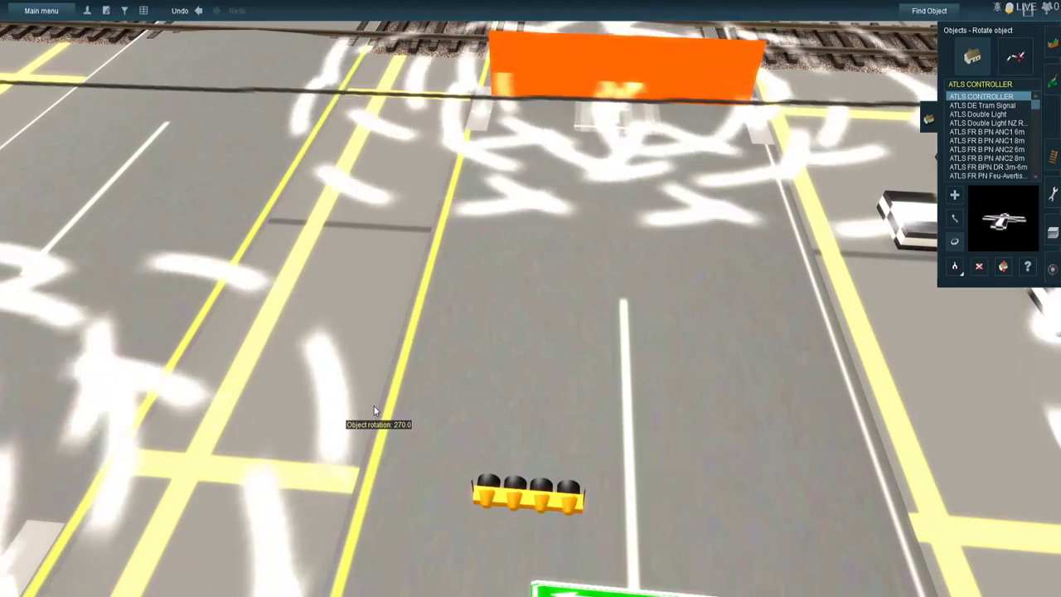
- Rotate the roadside street sign and the three-lamp and four-lamp traffic lights on the railway-side road to face the intersection
right_click_drag(435, 398, 644, 308)
left_click_drag(775, 400, 610, 380)
left_click_drag(414, 409, 164, 403)
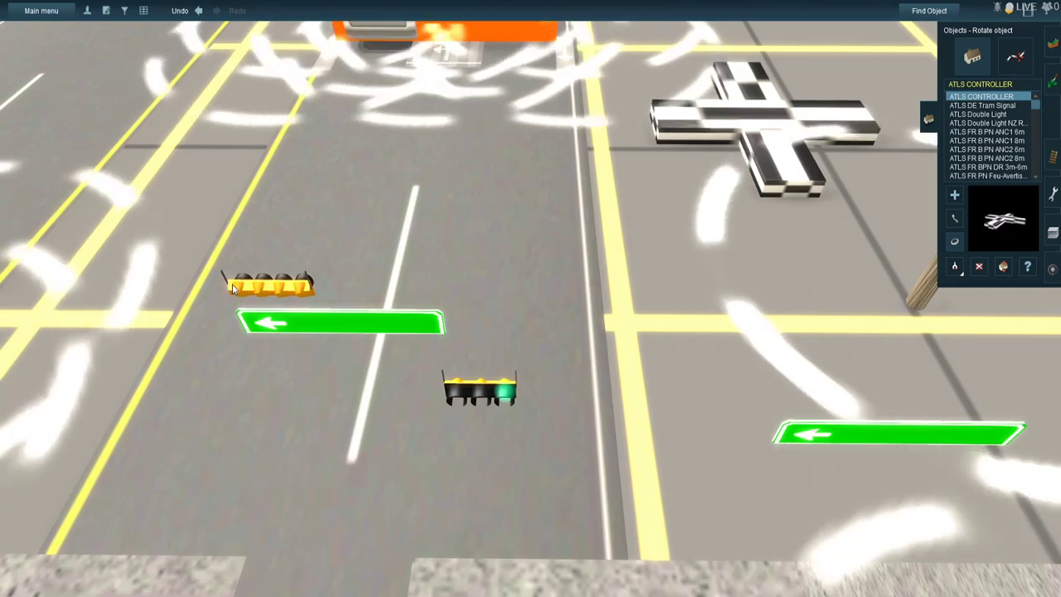
left_click_drag(254, 282, 2, 280)
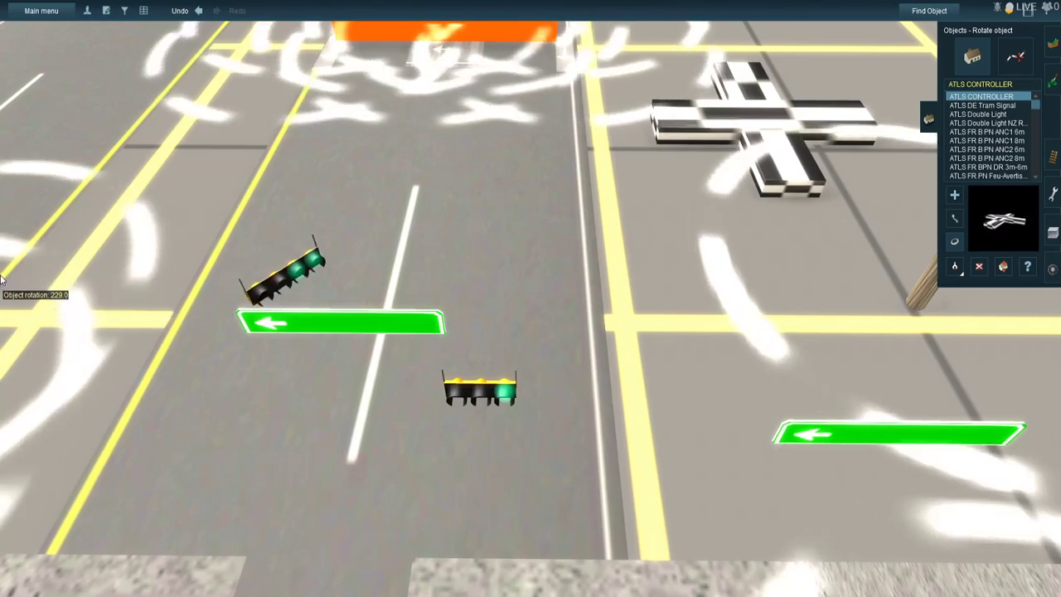
left_click_drag(2, 334, 576, 419)
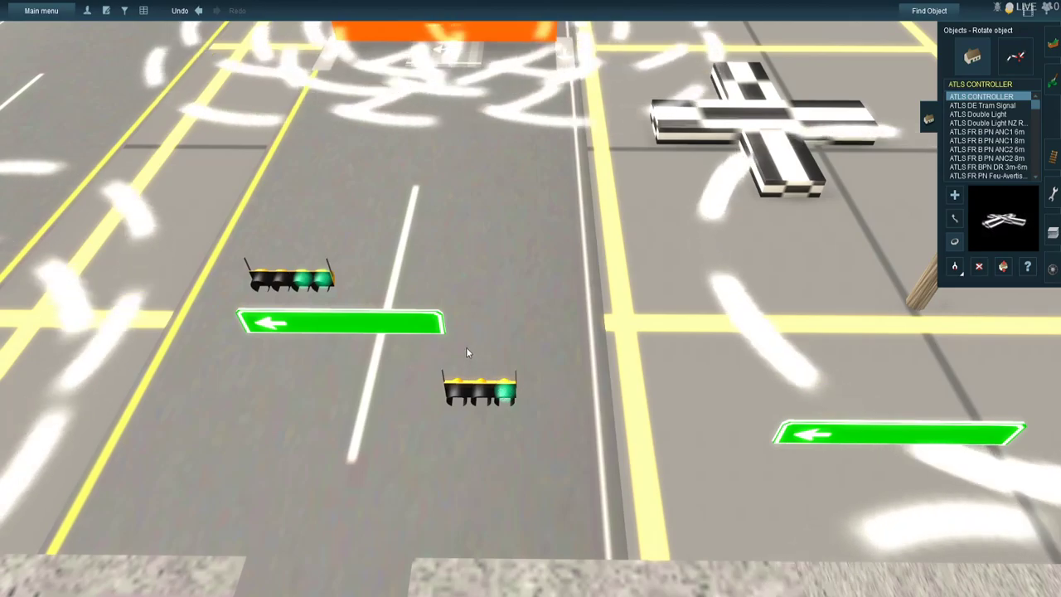
- Raise the four-lamp traffic light beside the green street sign on the railway-side road to the height of the overhead wire
right_click(466, 347)
right_click(469, 276)
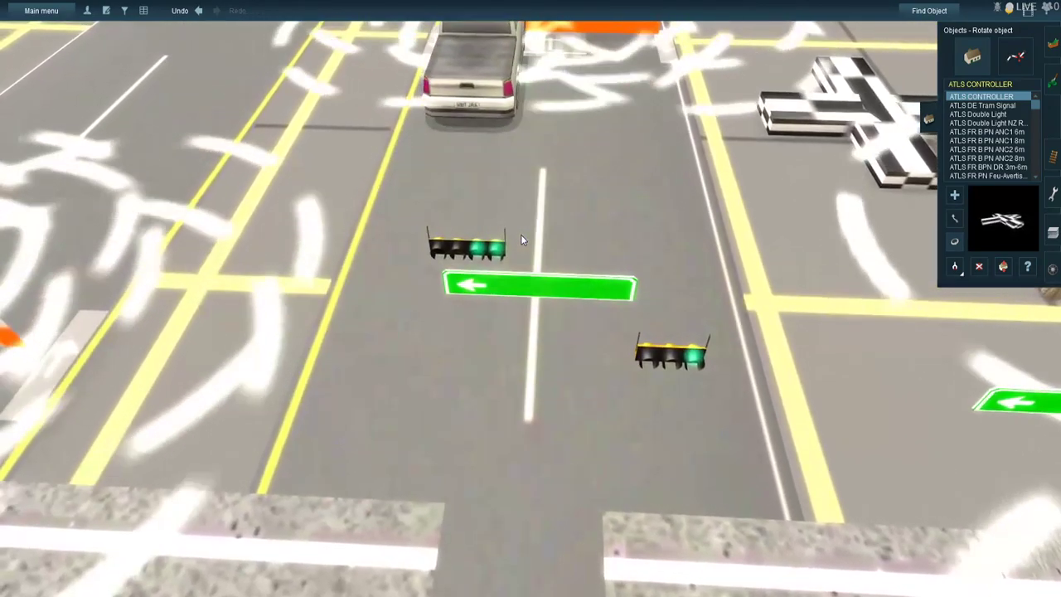
right_click(518, 230)
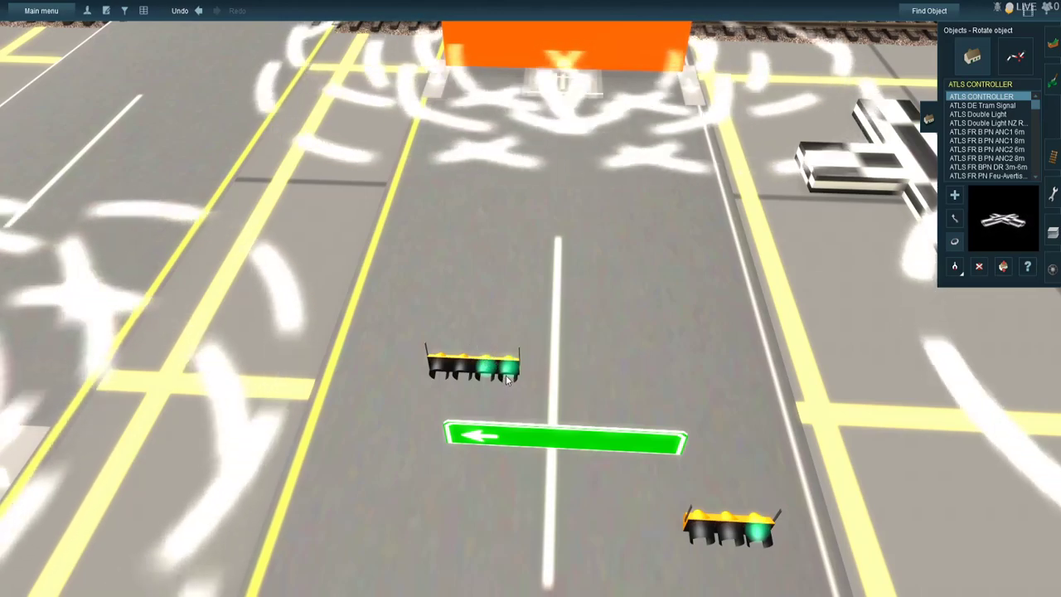
left_click(507, 379)
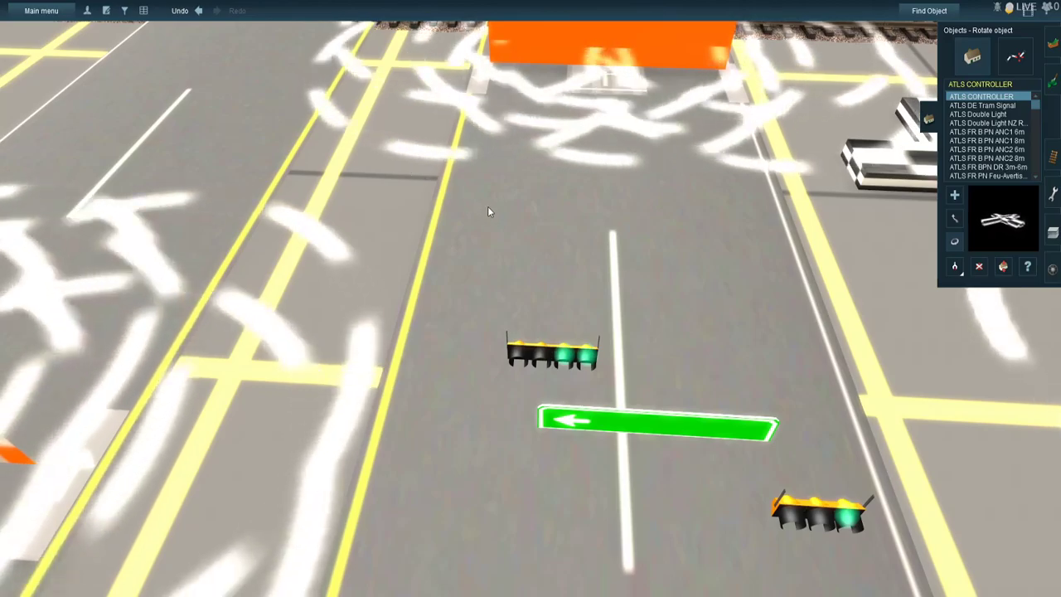
left_click(1004, 267)
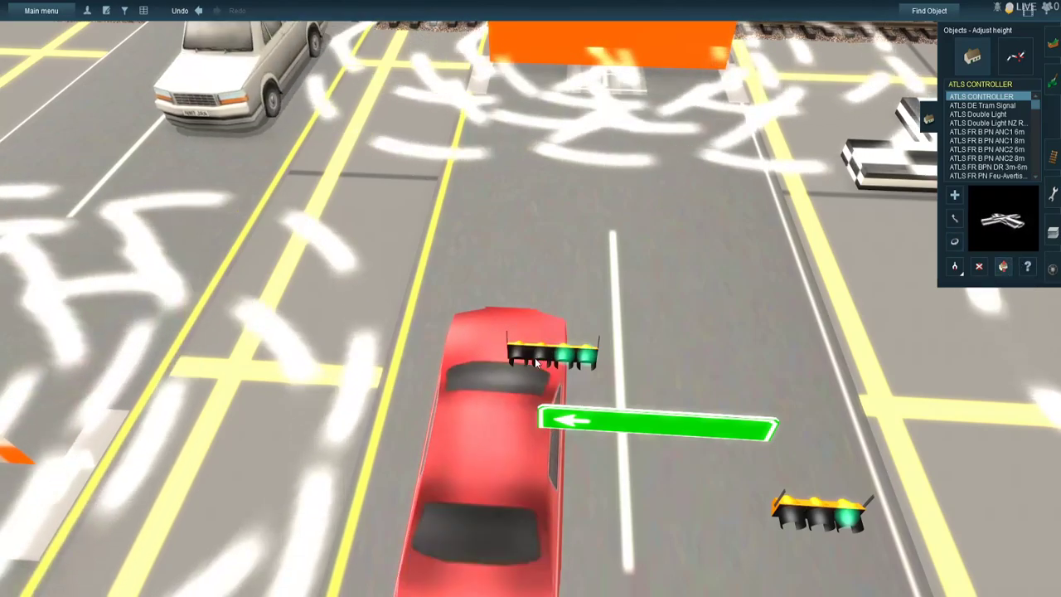
left_click_drag(535, 357, 526, 292)
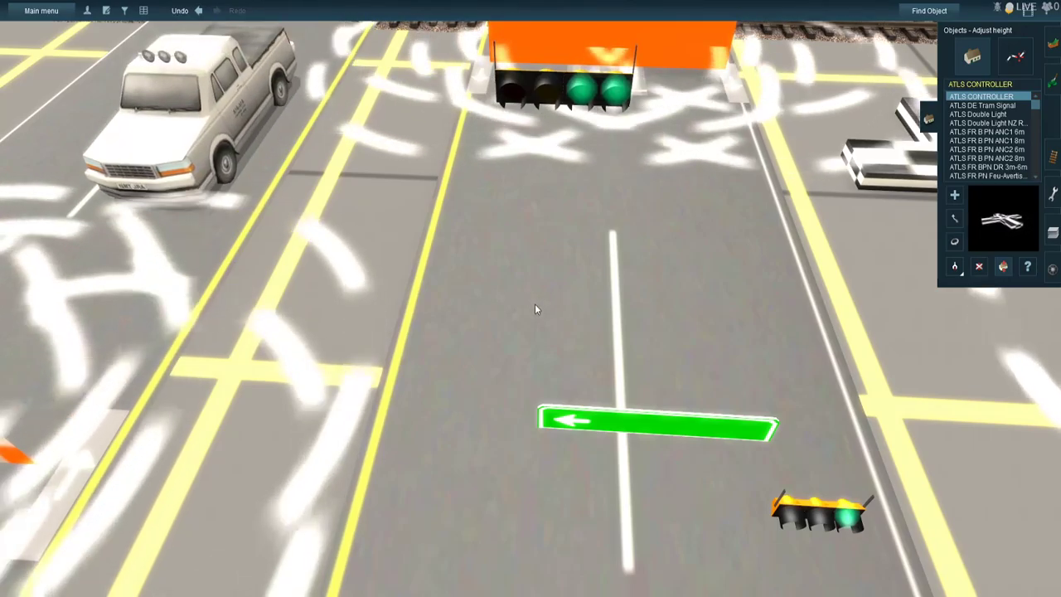
- Move the raised four-lamp traffic light onto the overhead wire above the median edge of the railway-side road
scroll(530, 346, "down", 5)
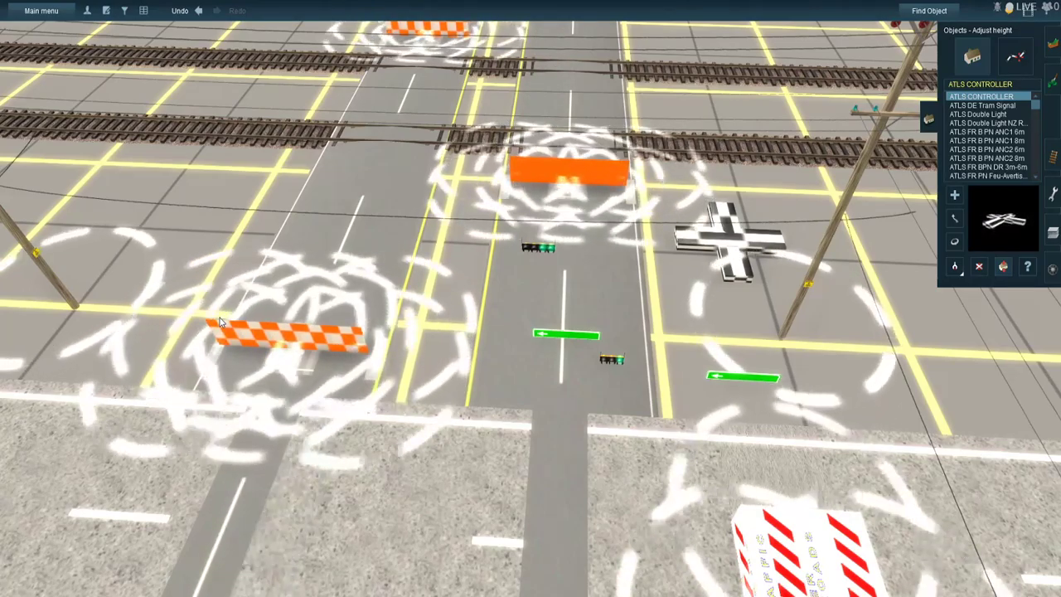
scroll(407, 284, "up", 3)
scroll(500, 256, "up", 5)
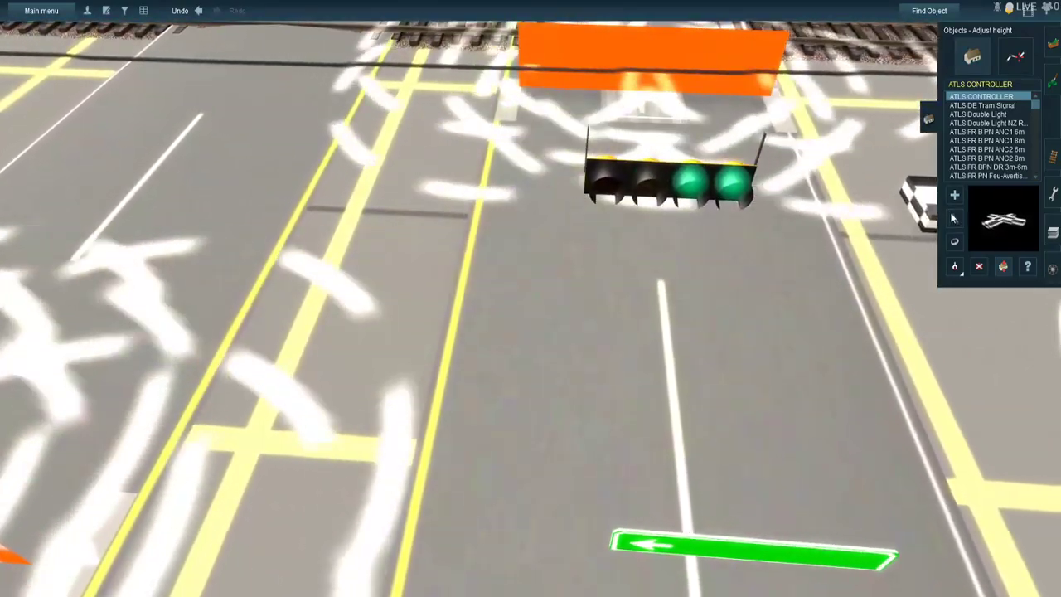
left_click(953, 216)
left_click_drag(626, 190, 609, 108)
right_click(609, 186)
left_click_drag(477, 264, 521, 303)
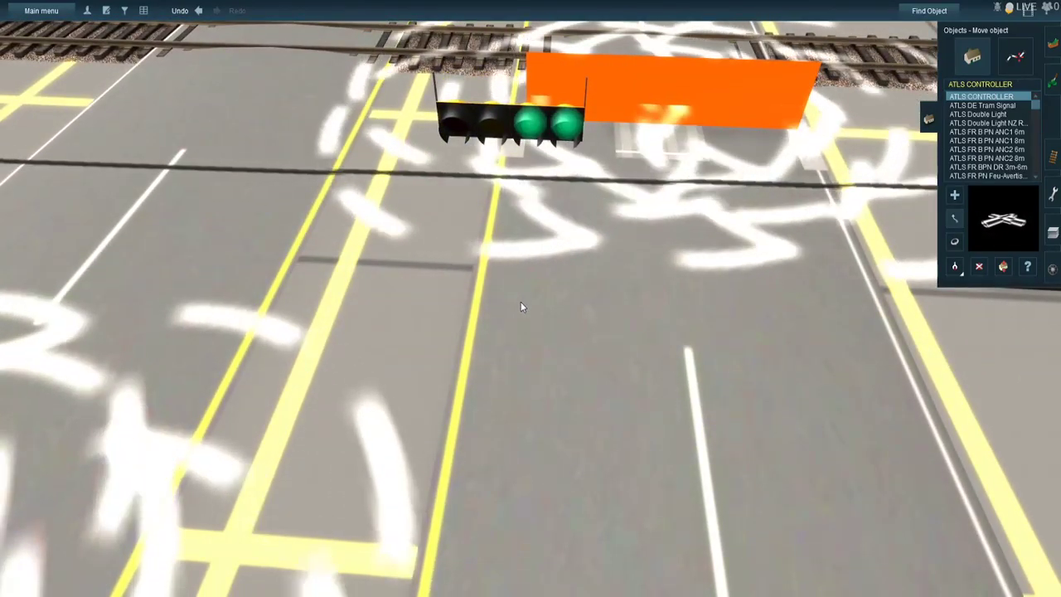
key("Left")
key("Up")
key("Down")
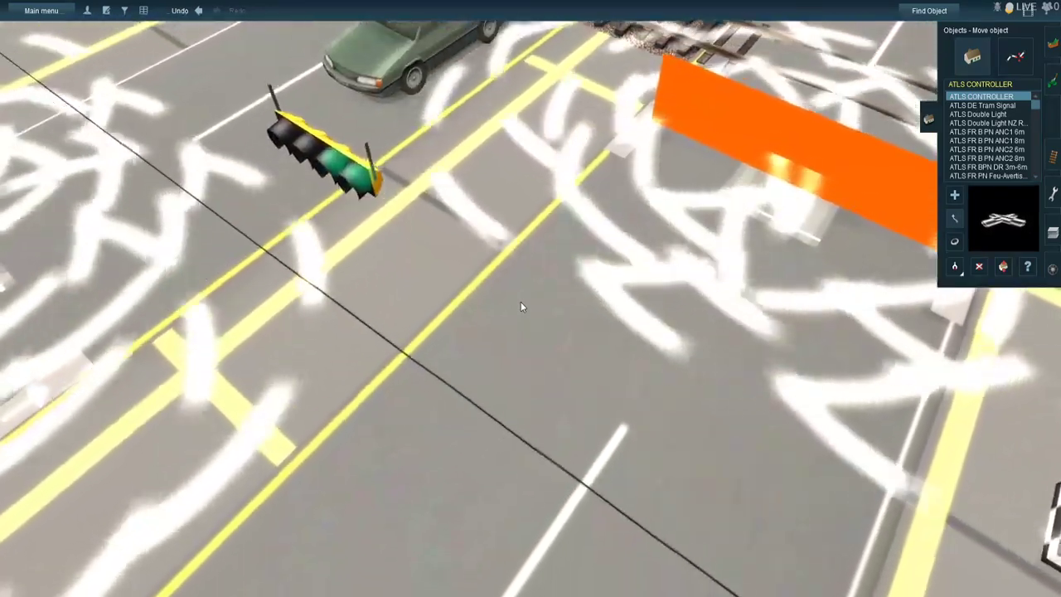
left_click_drag(376, 168, 395, 486)
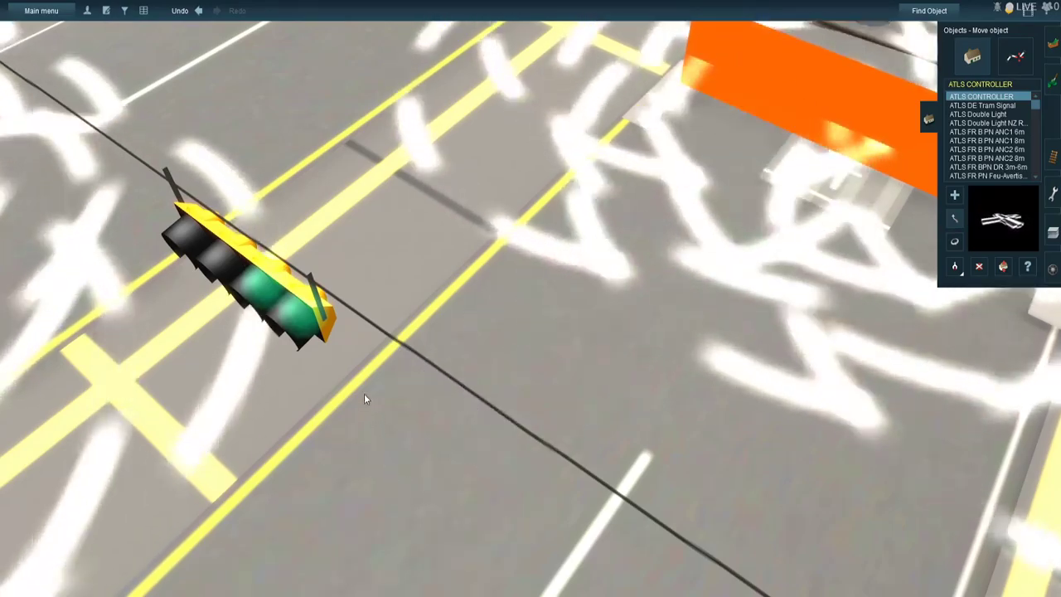
- Nudge the four-lamp traffic light along the overhead wire and check its hanger alignment from several angles
right_click(330, 375)
right_click(579, 240)
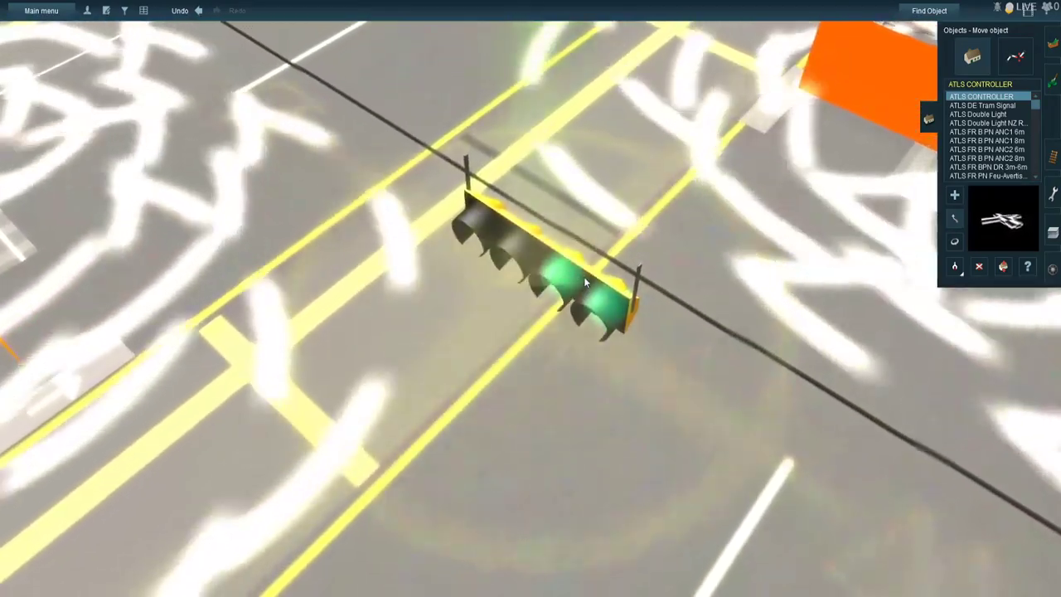
key("Down")
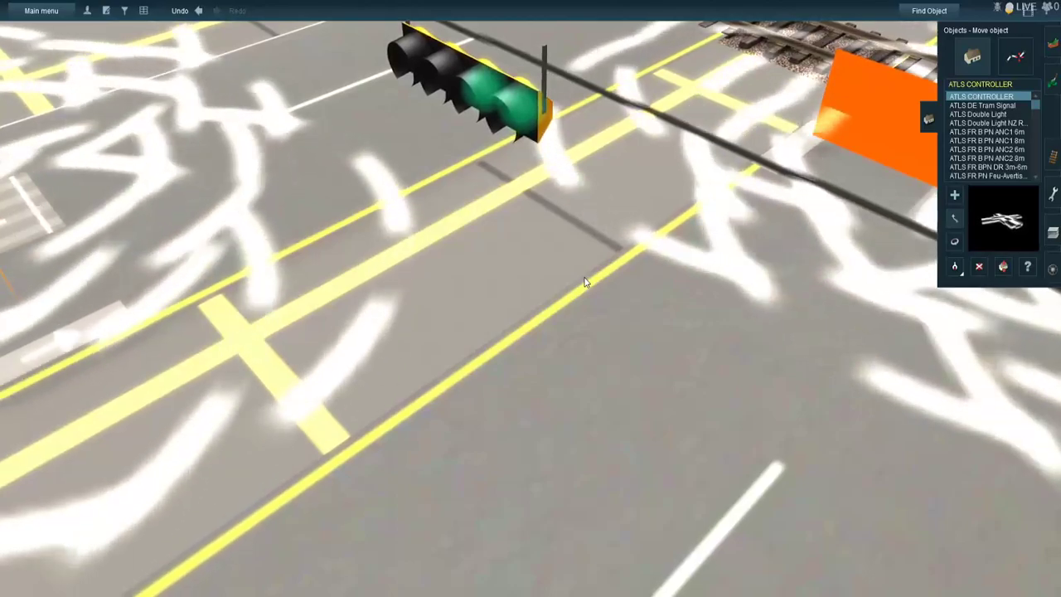
key("Right")
key("Up")
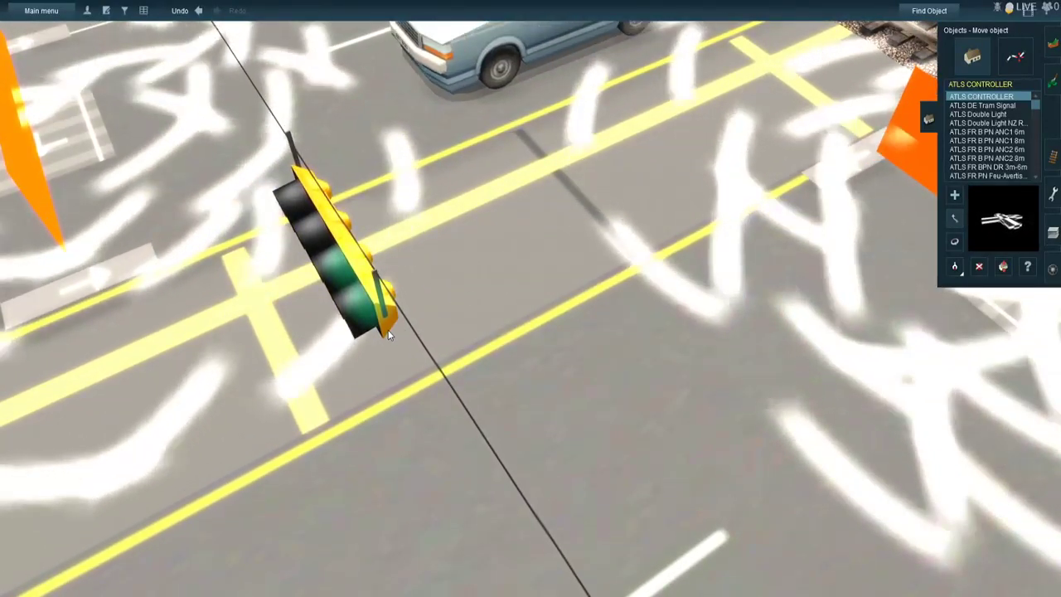
scroll(387, 330, "up", 2)
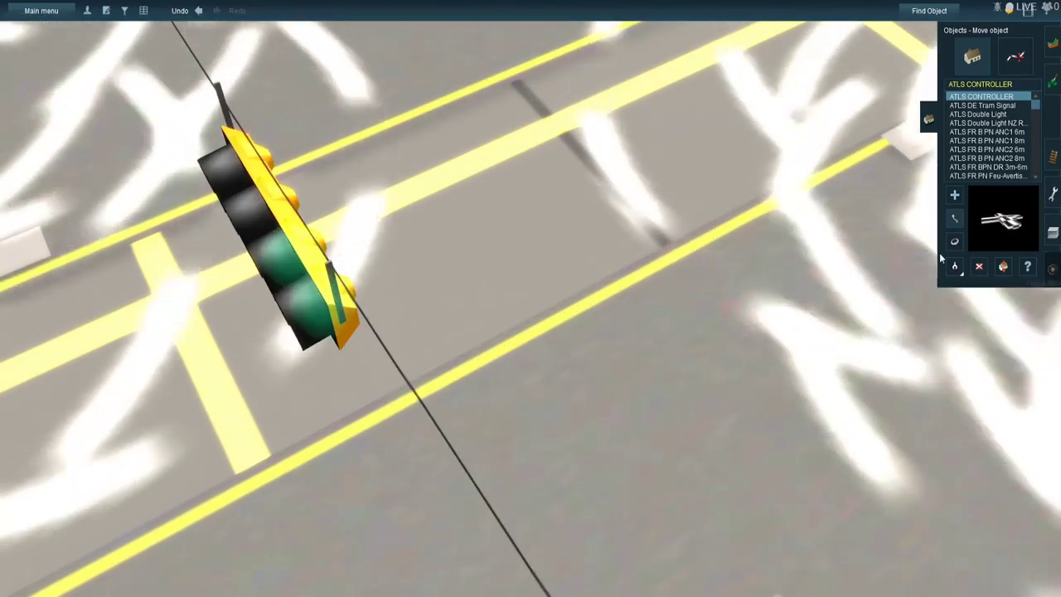
left_click_drag(449, 519, 417, 553)
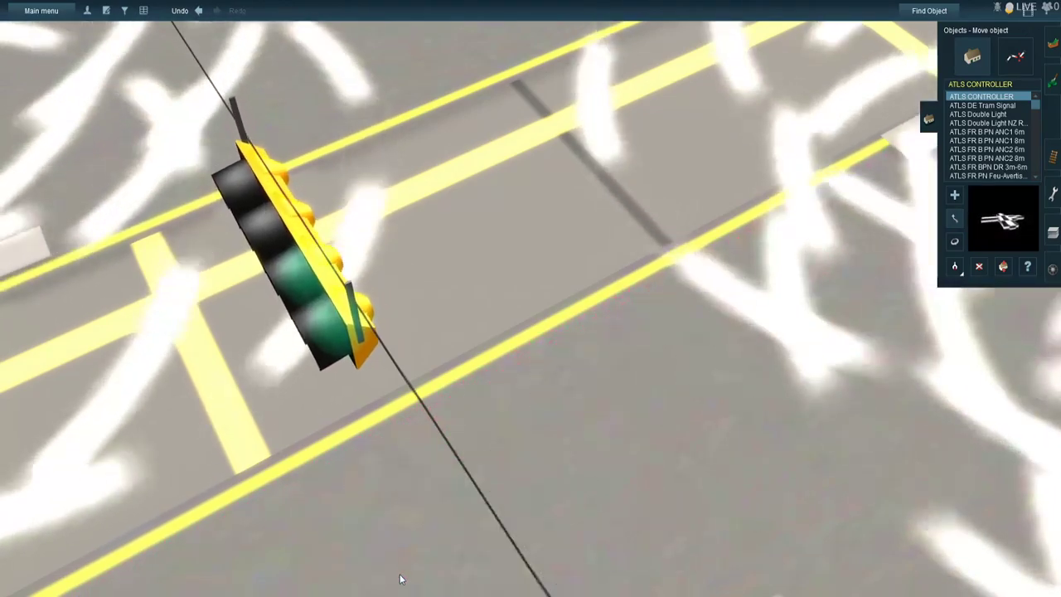
key("Down")
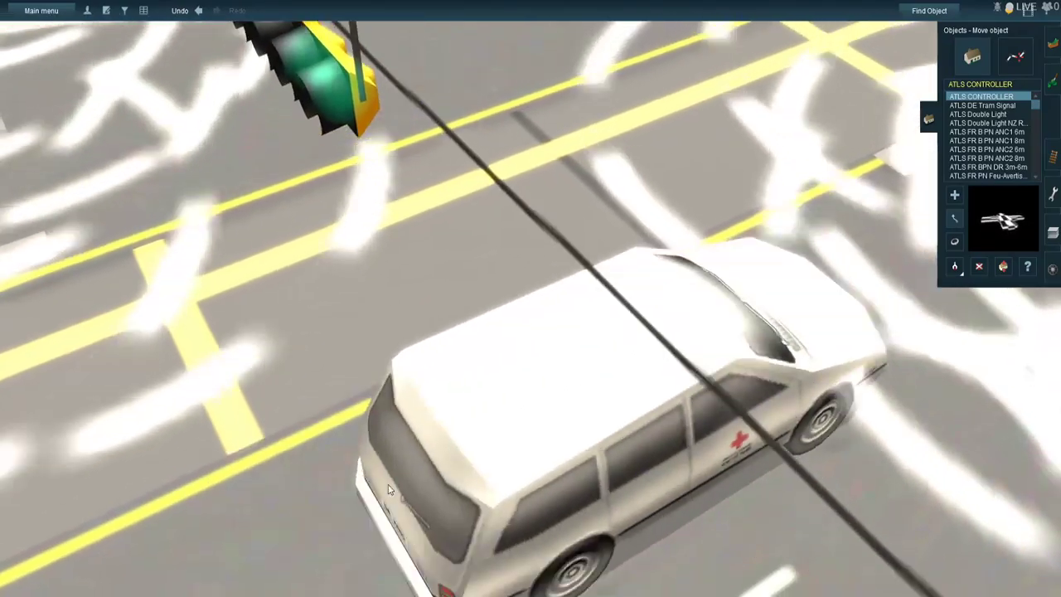
key("Left")
right_click(509, 353)
right_click(535, 202)
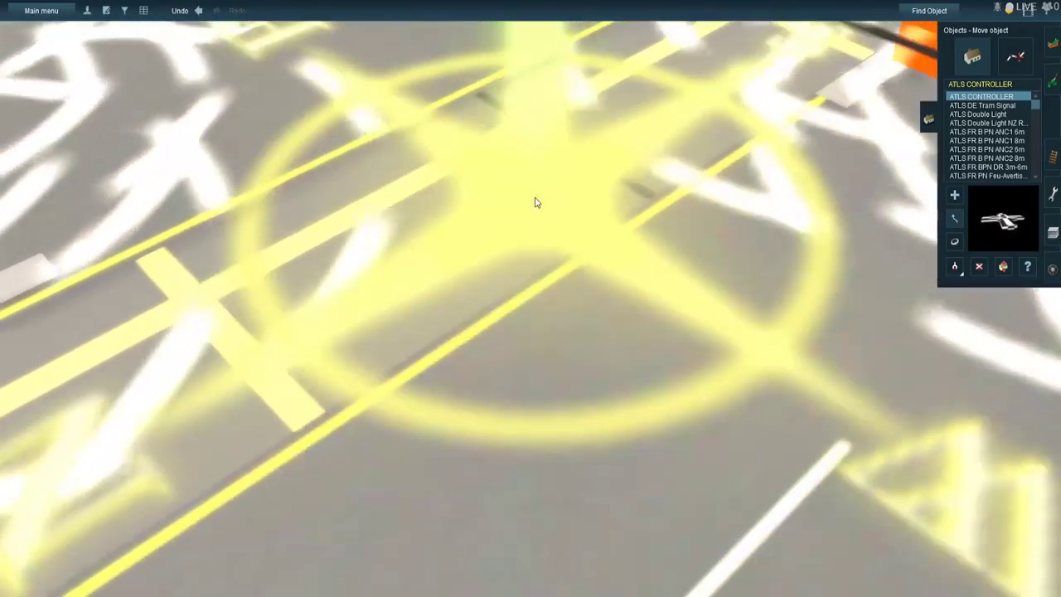
key("Up")
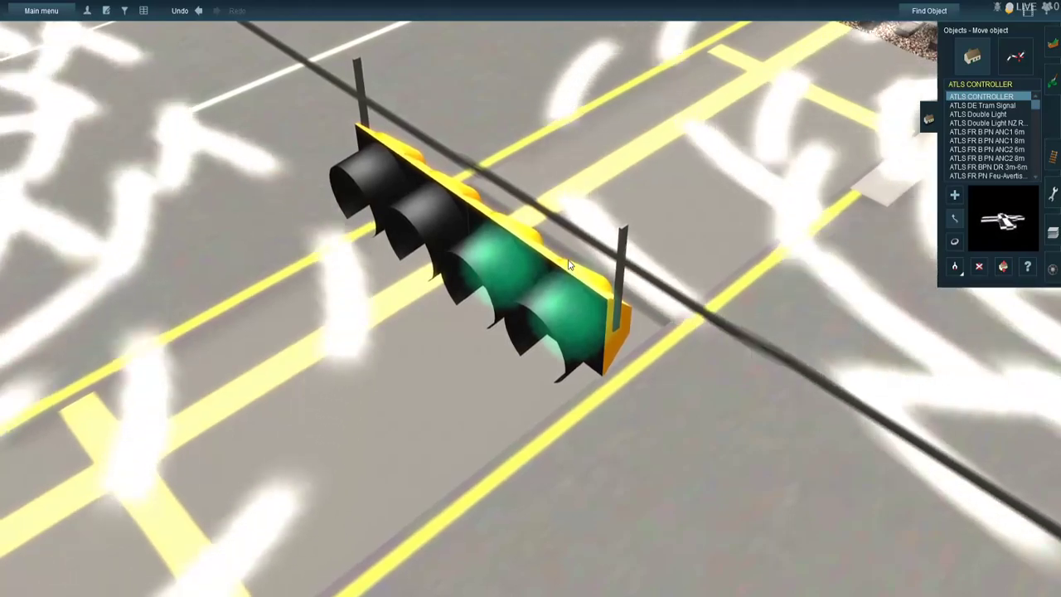
key("Right")
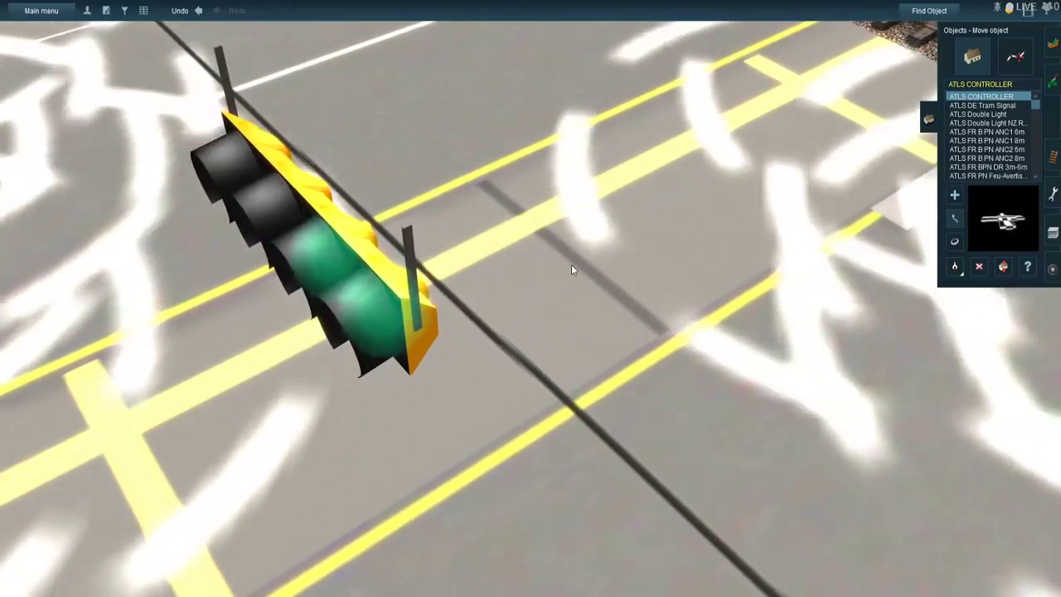
- Raise the three-lamp traffic light beside the green street sign to the height of the overhead wire
scroll(567, 282, "down", 5)
right_click(580, 336)
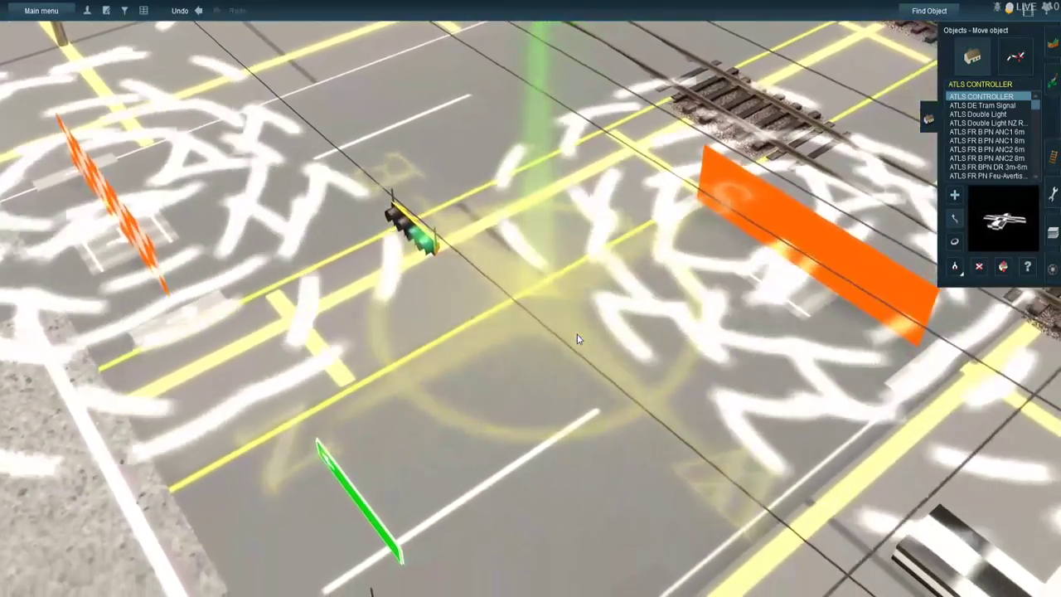
scroll(578, 337, "down", 5)
right_click(576, 336)
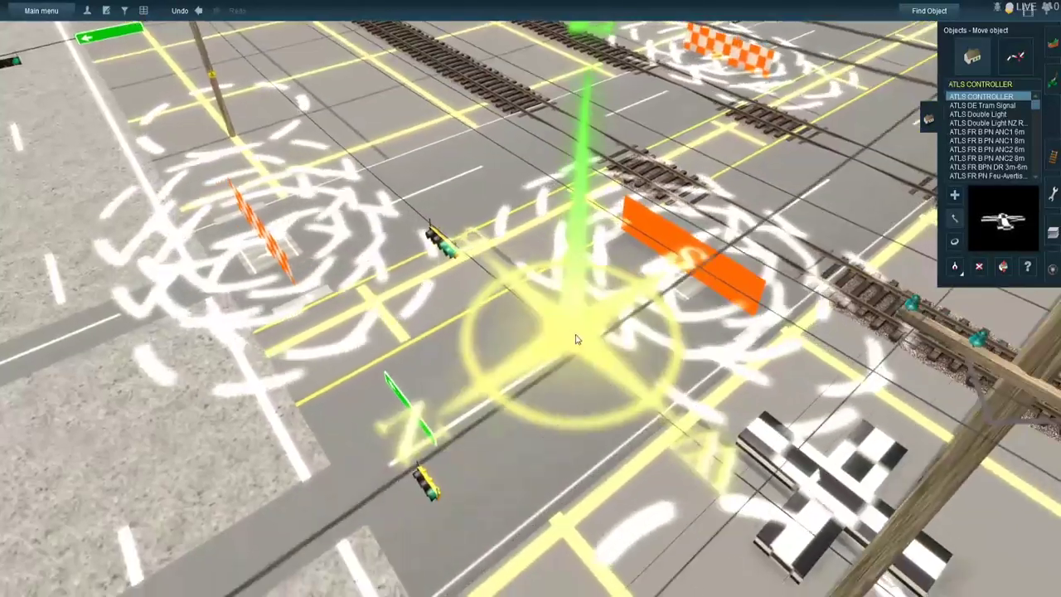
right_click(511, 384)
scroll(428, 335, "up", 5)
right_click(435, 291)
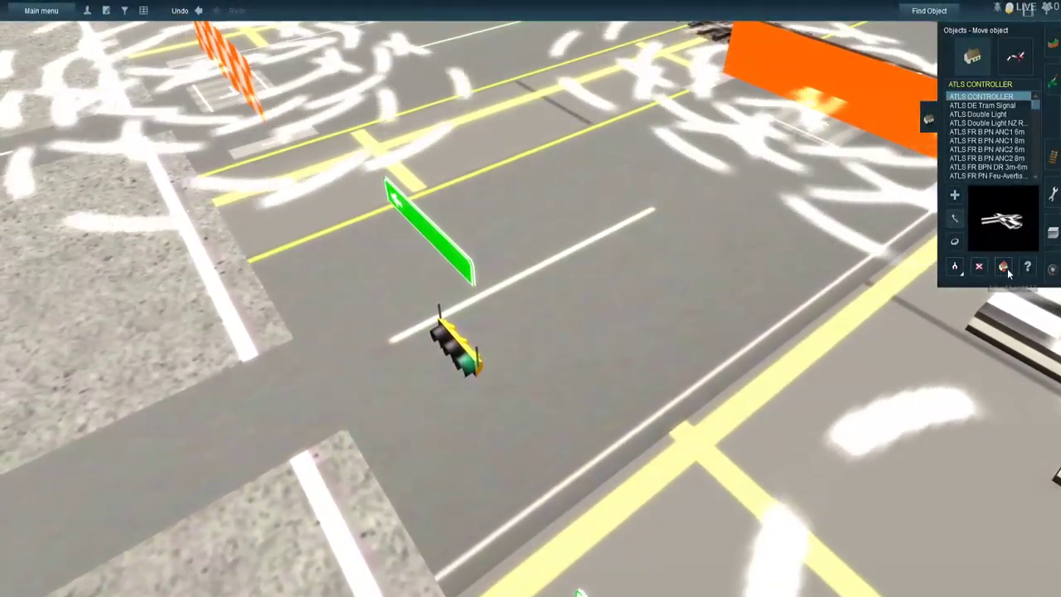
left_click(1003, 266)
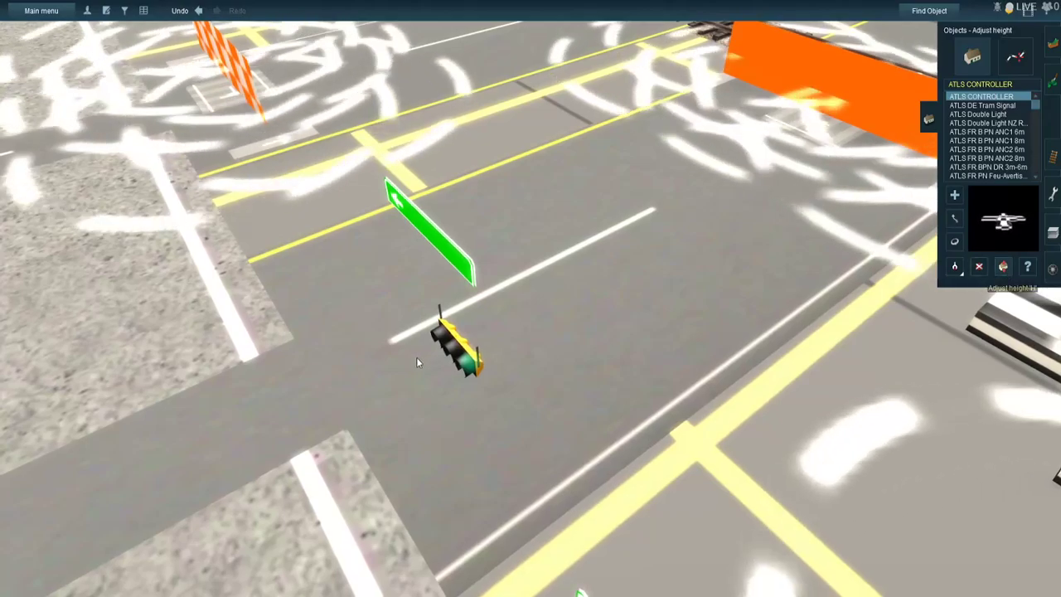
left_click_drag(460, 345, 462, 333)
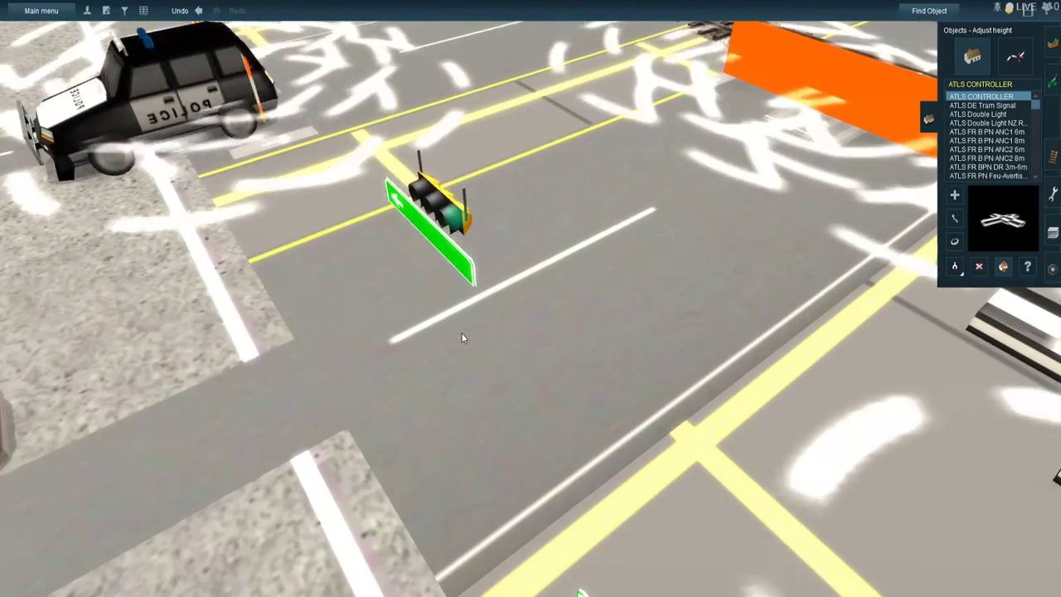
key("Left")
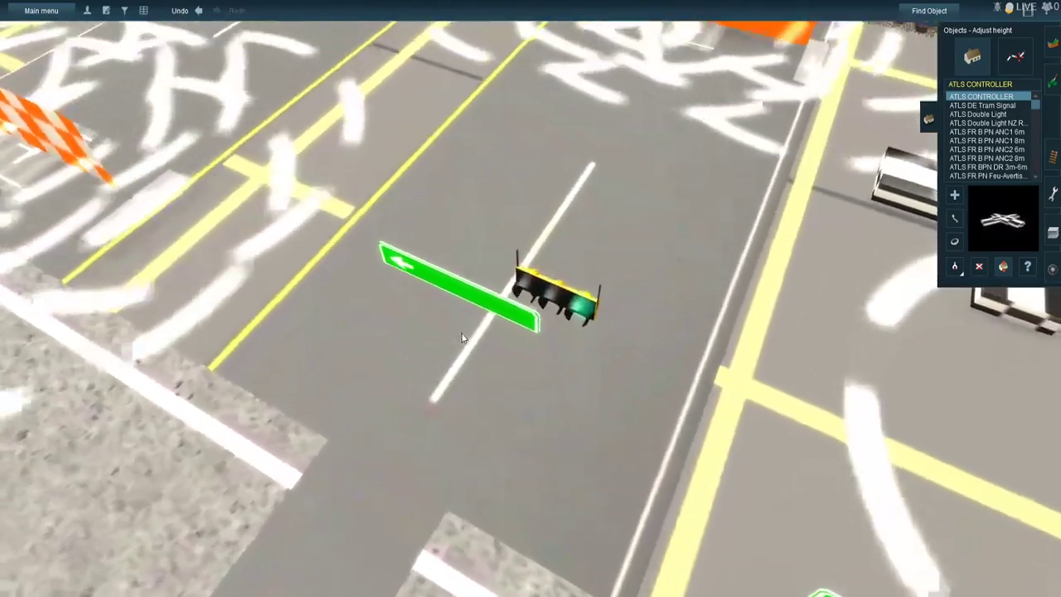
key("Left")
key("Down")
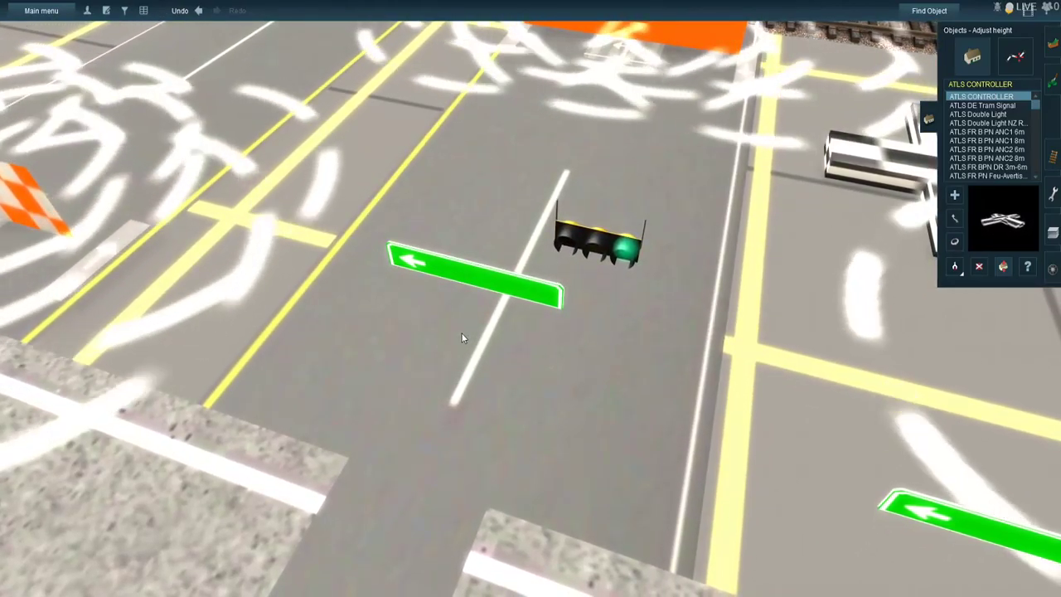
left_click_drag(592, 233, 609, 146)
- Move the three-lamp traffic light onto the overhead wire above the lanes, beside the four-lamp light
right_click(605, 157)
scroll(500, 338, "down", 3)
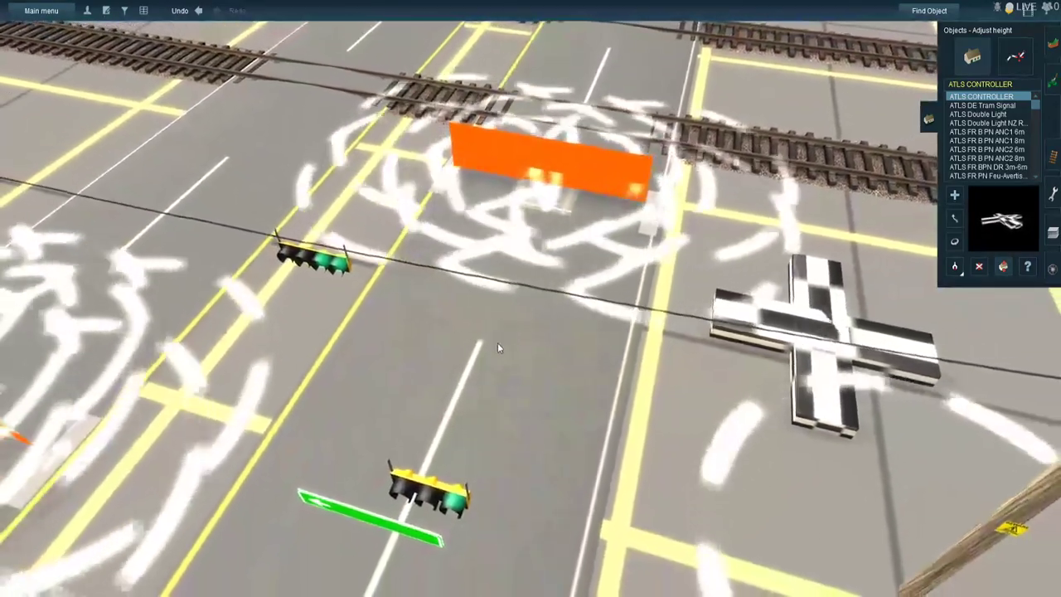
scroll(498, 345, "up", 4)
right_click(502, 346)
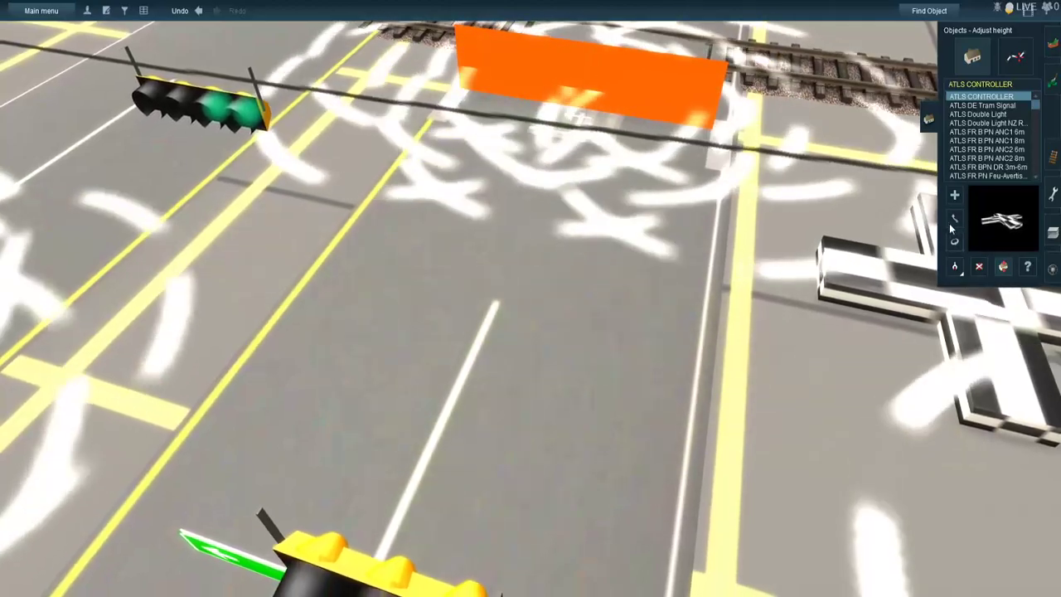
left_click(954, 219)
left_click_drag(476, 512, 528, 372)
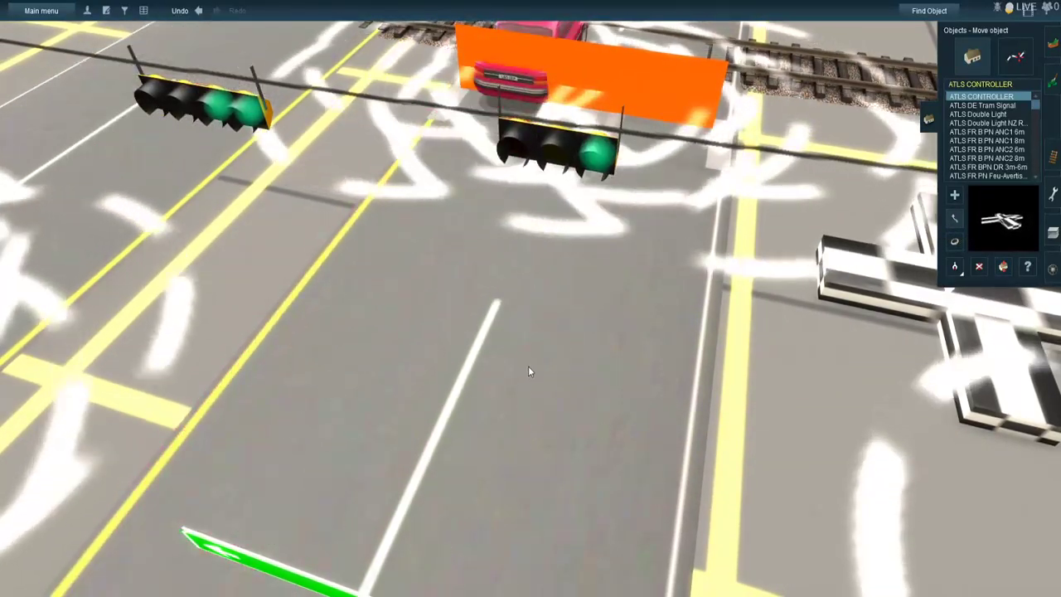
right_click(528, 367)
right_click(537, 248)
left_click_drag(521, 298, 447, 466)
key("Left")
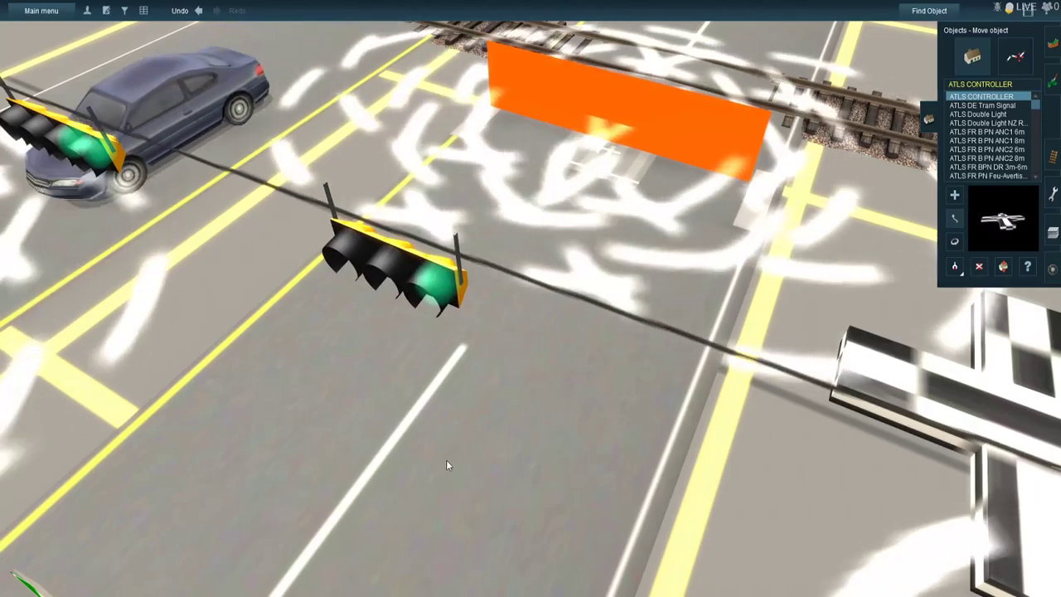
- Fine-adjust the three-lamp traffic light so its hangers line up with the overhead wire
scroll(454, 414, "up", 3)
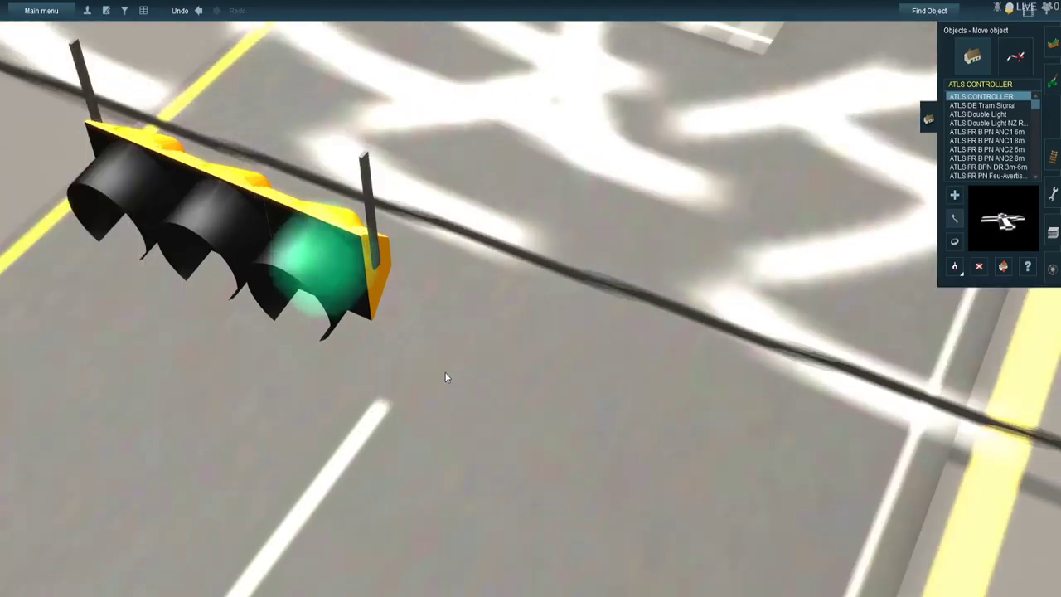
left_click_drag(356, 285, 336, 272)
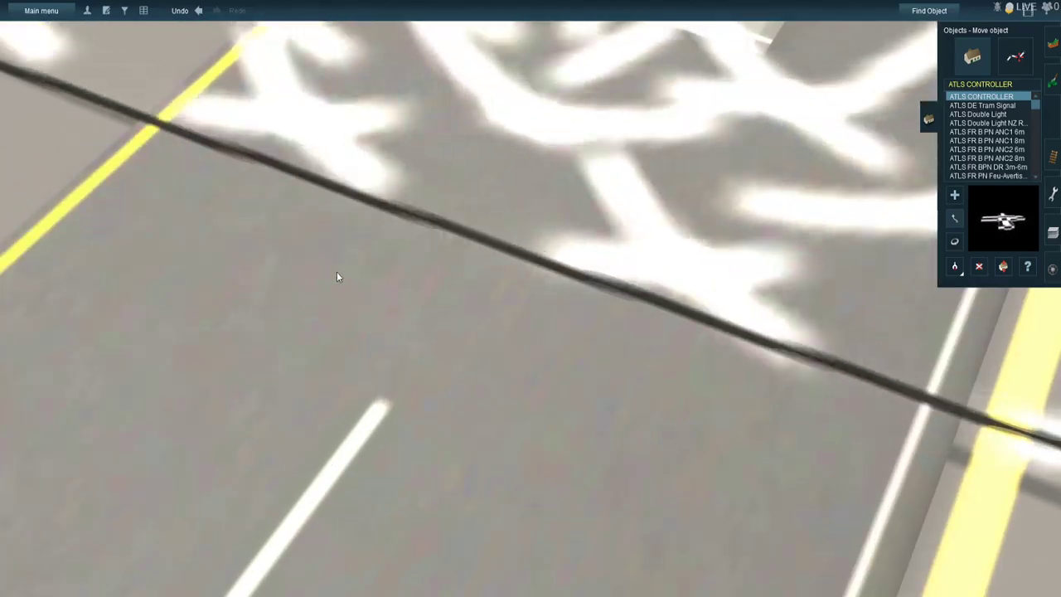
left_click_drag(319, 70, 419, 230)
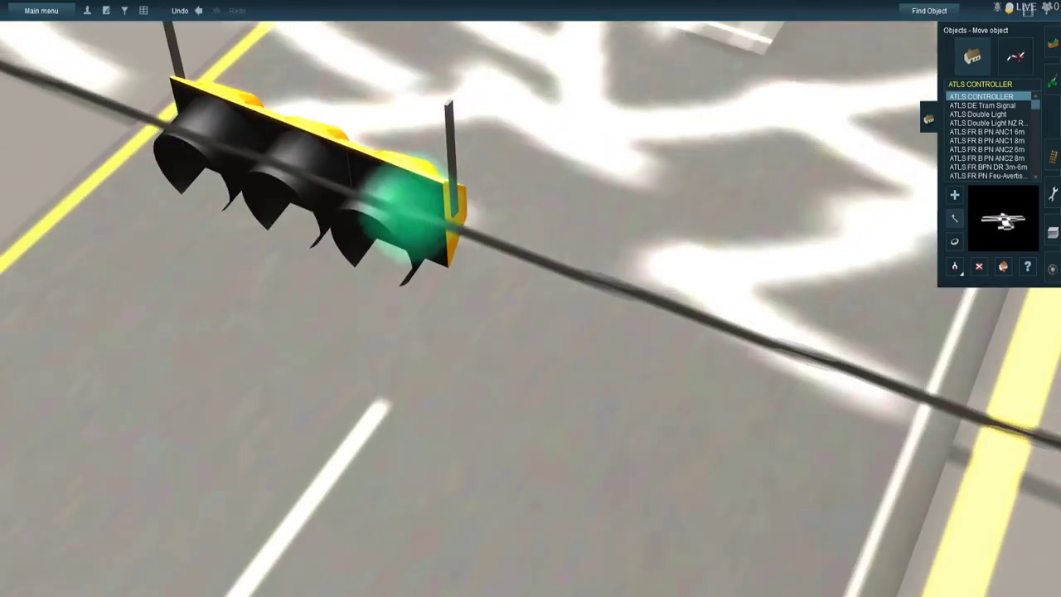
scroll(442, 433, "down", 2)
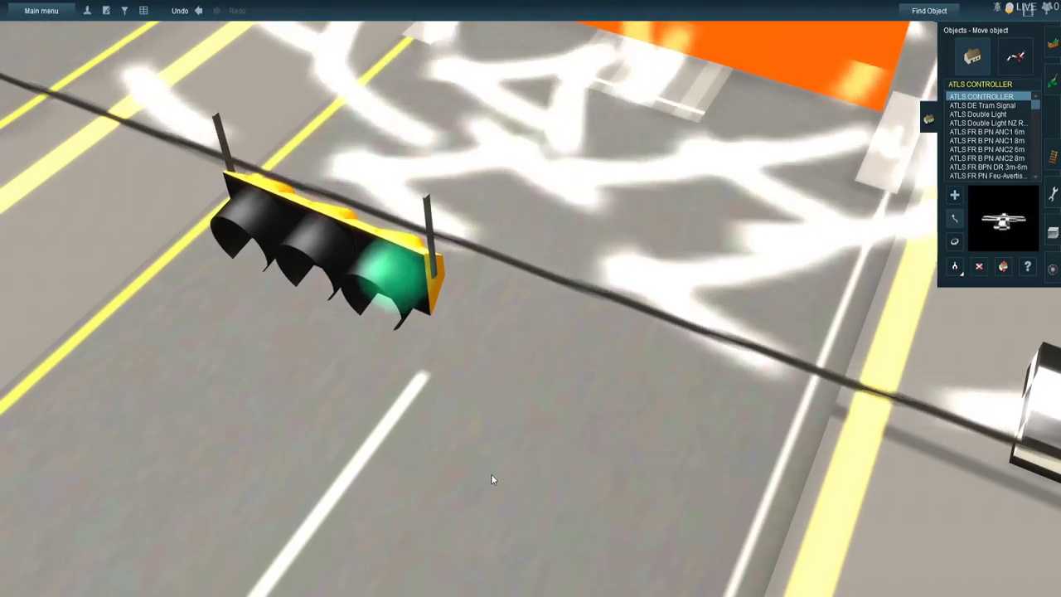
scroll(491, 475, "down", 5)
key("Left")
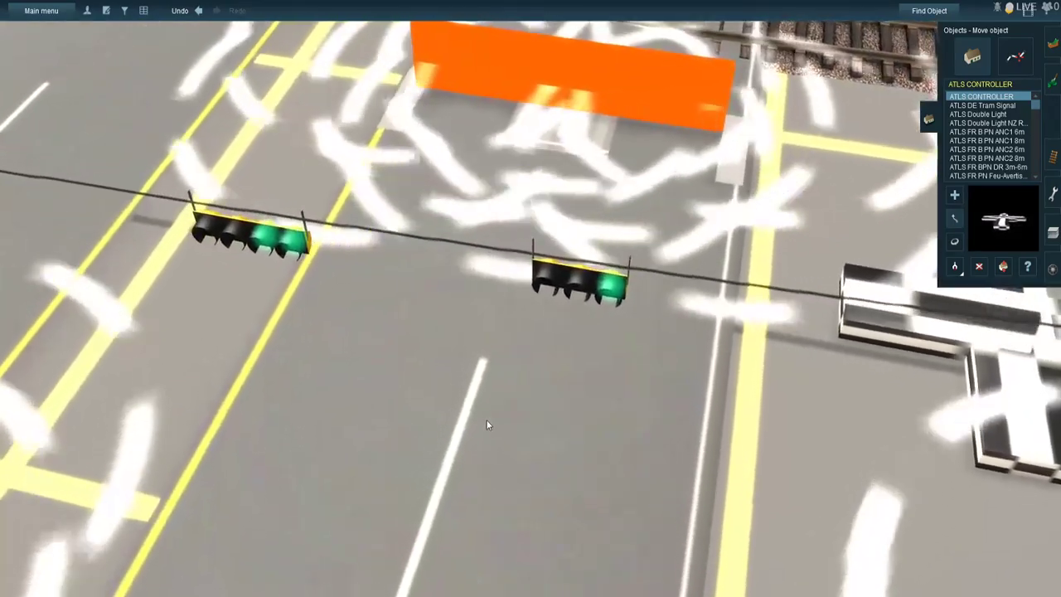
- Raise the green street sign beside the right-hand utility pole up to the height of the overhead wire
right_click(487, 422)
scroll(486, 420, "down", 3)
scroll(491, 415, "down", 2)
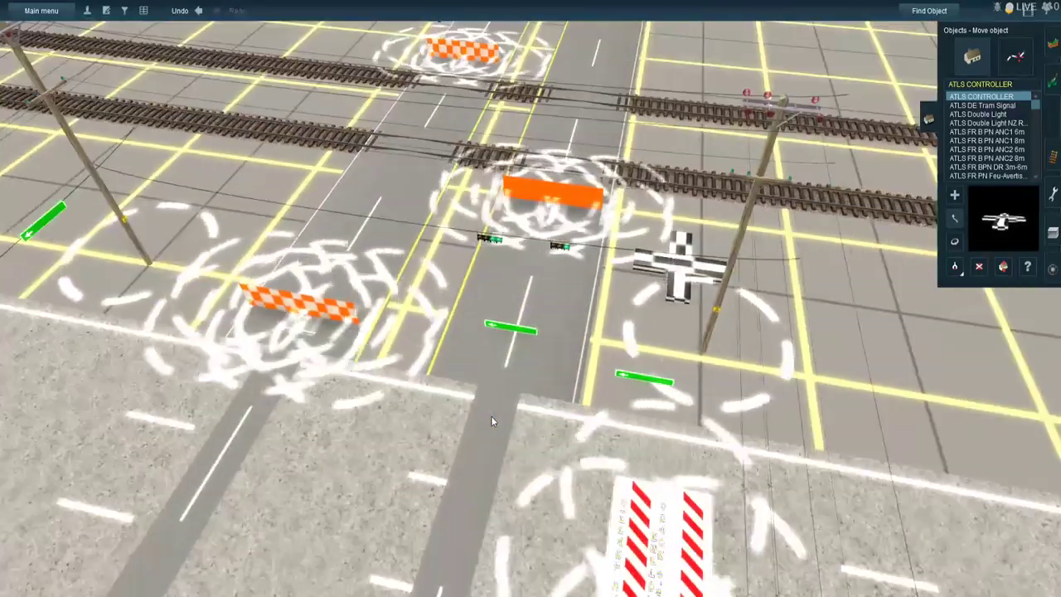
scroll(487, 412, "up", 5)
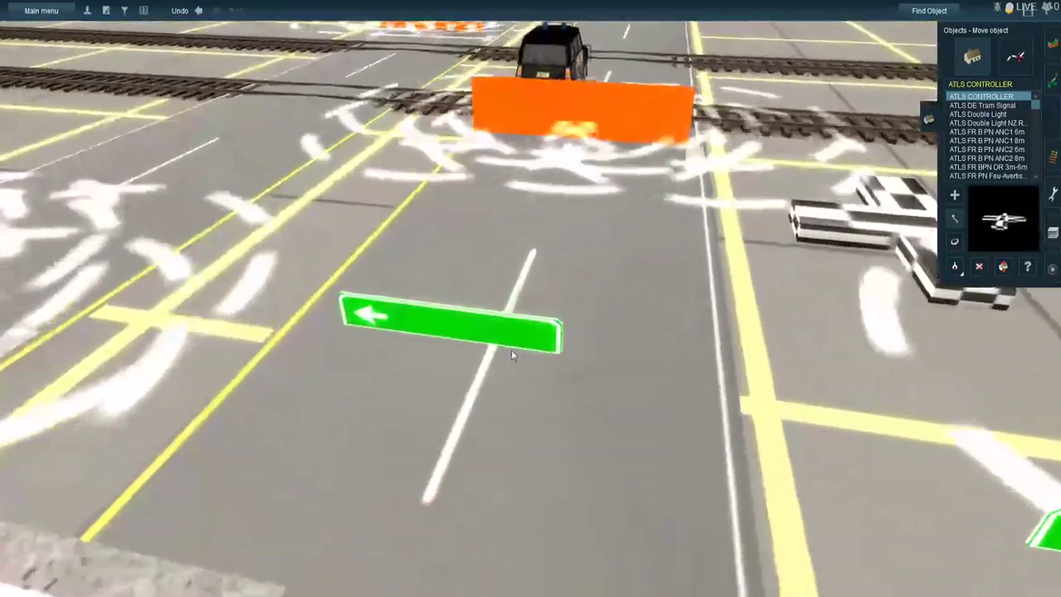
scroll(512, 355, "down", 6)
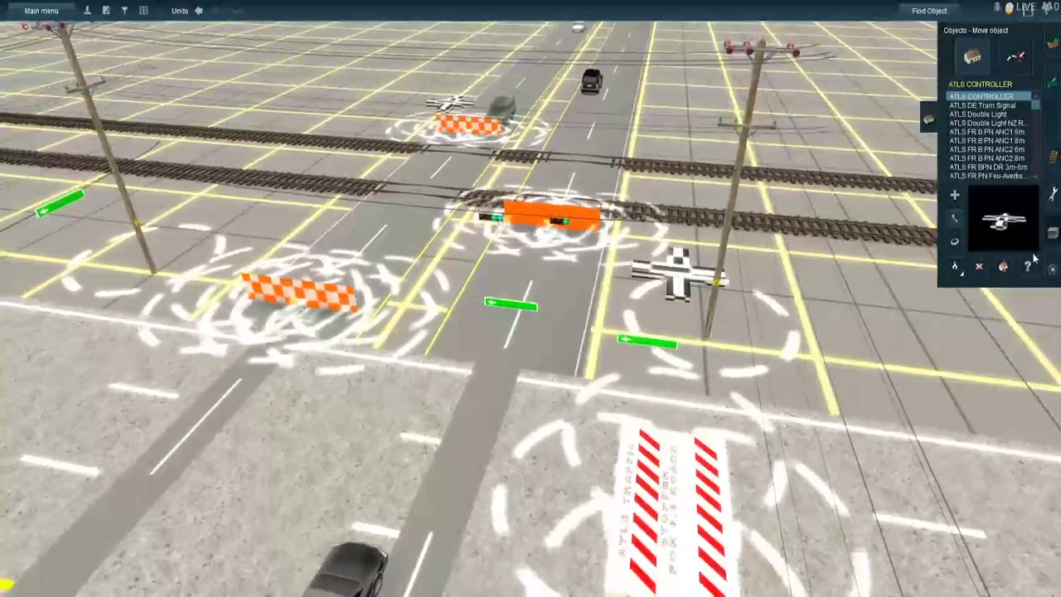
left_click(1005, 267)
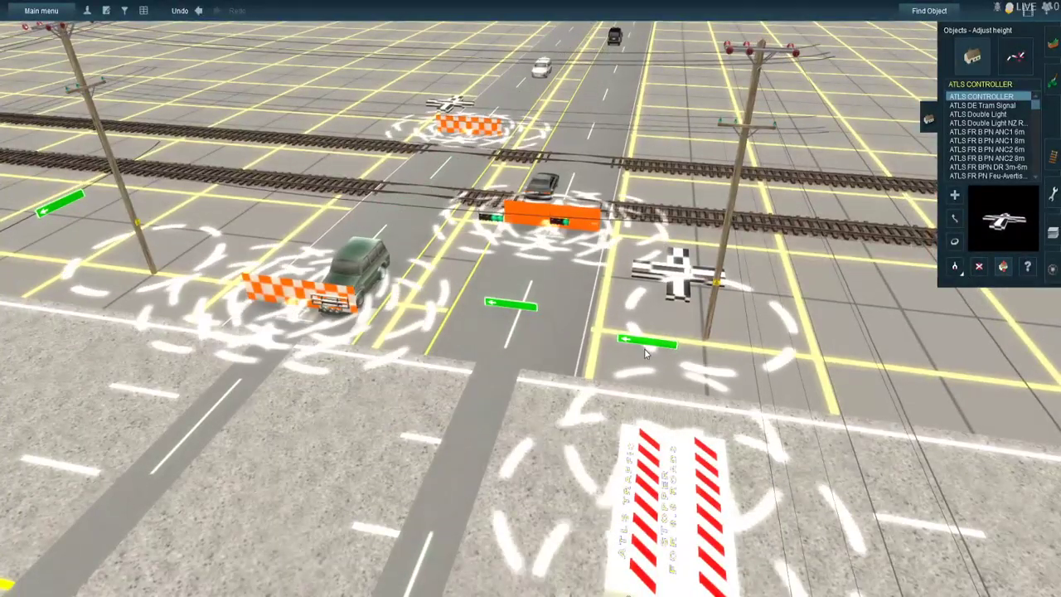
left_click_drag(646, 346, 639, 235)
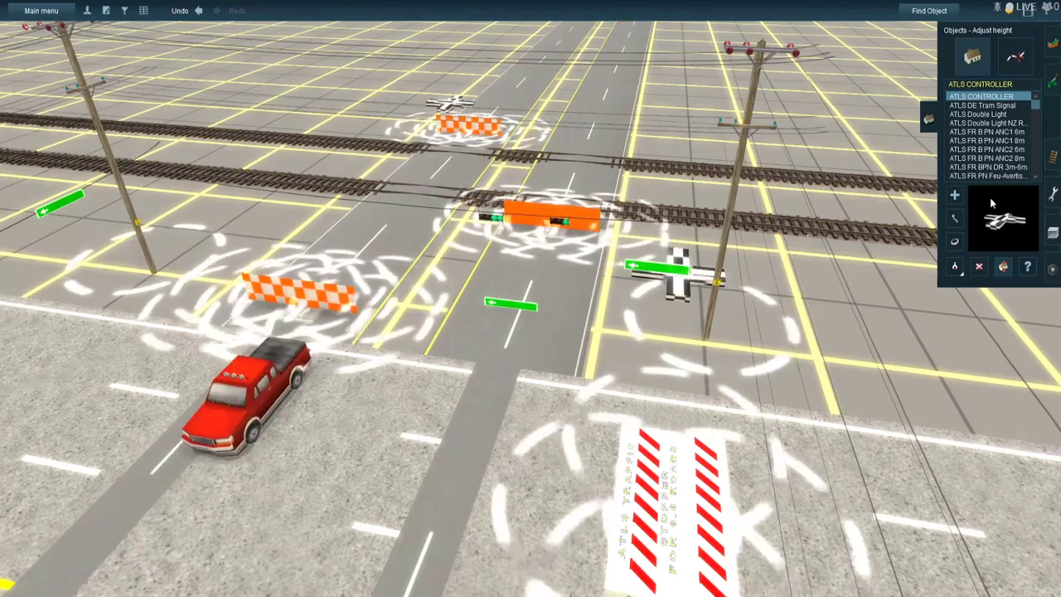
- Move the raised green street sign onto the overhead wire beside the three-lamp traffic light and check its position
scroll(895, 256, "up", 10)
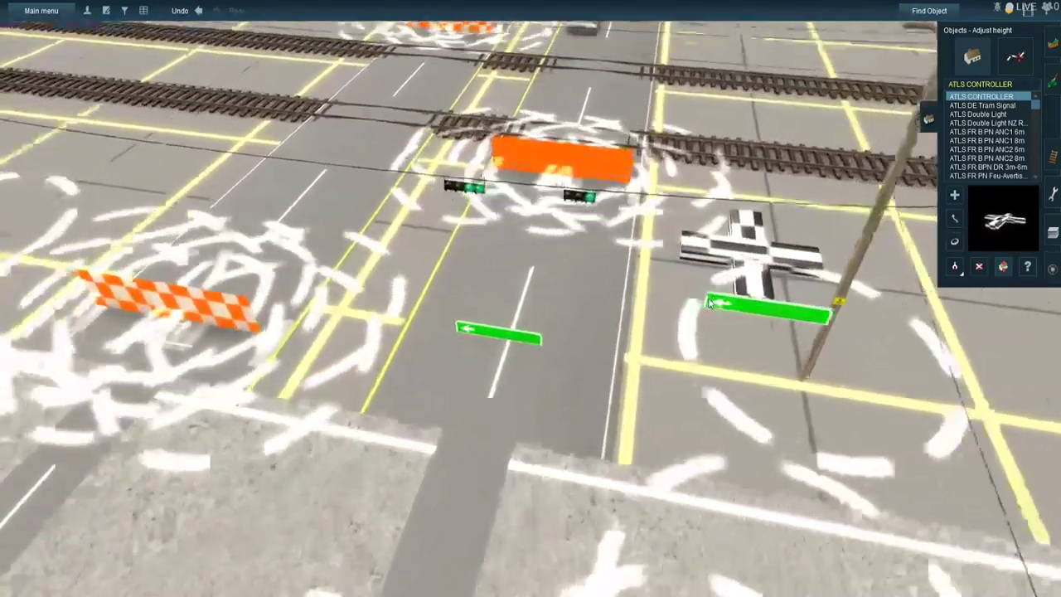
right_click(688, 259)
scroll(673, 253, "down", 4)
left_click(957, 220)
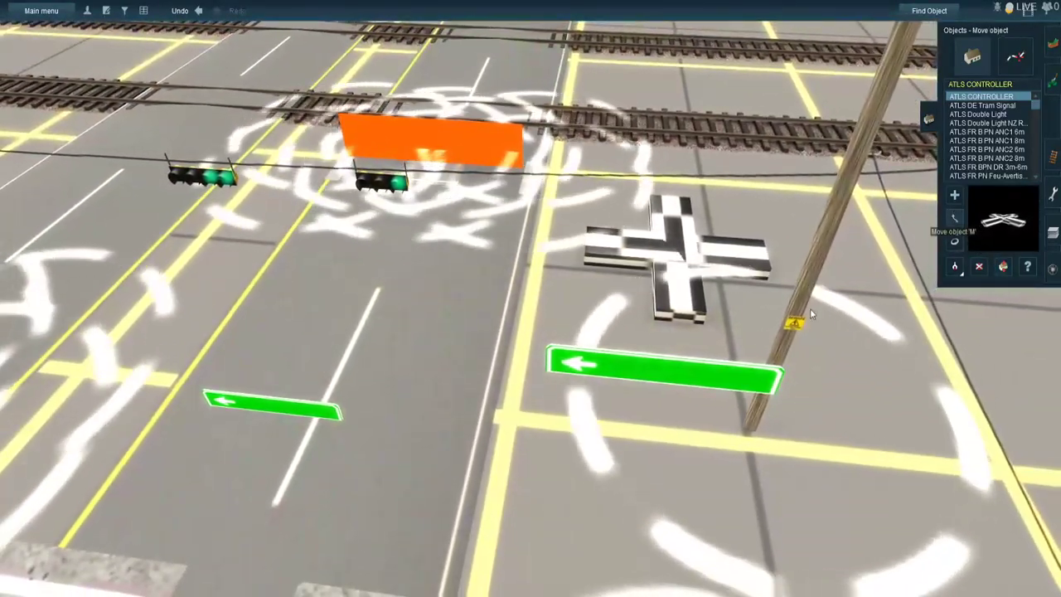
left_click_drag(682, 382, 612, 281)
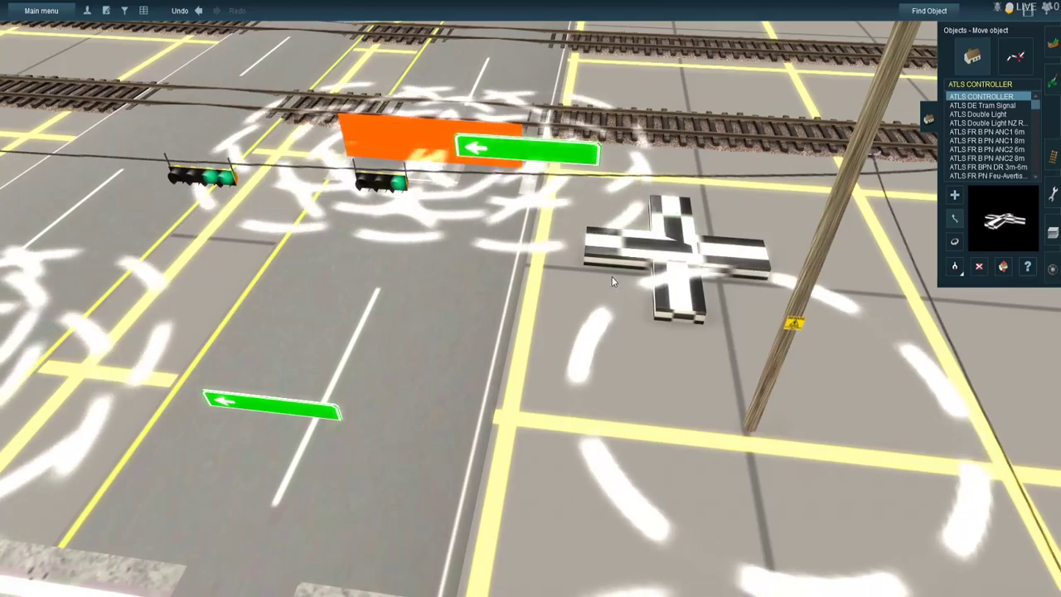
scroll(613, 282, "up", 4)
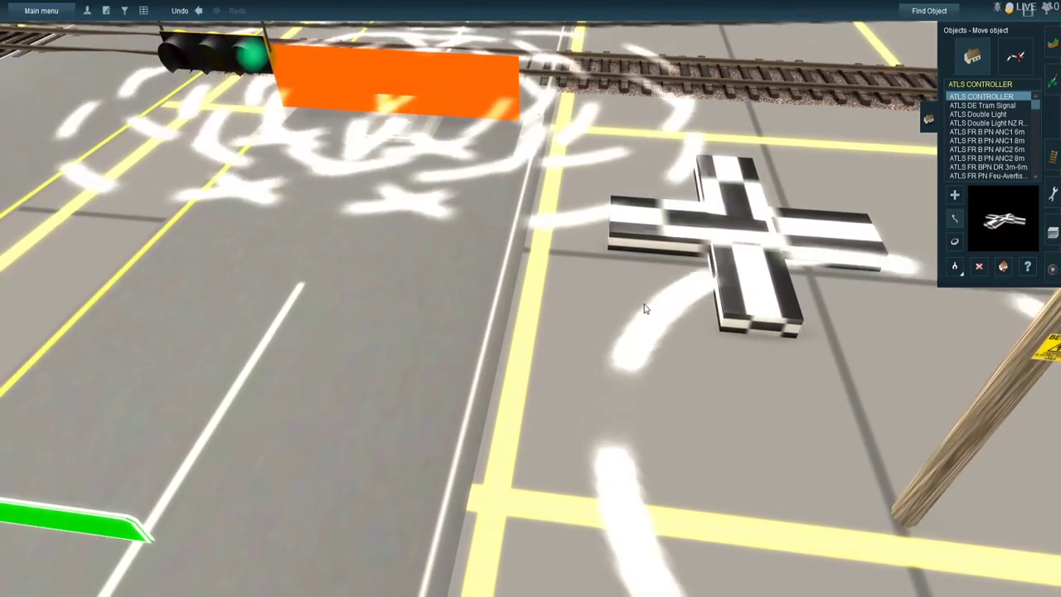
scroll(644, 309, "down", 5)
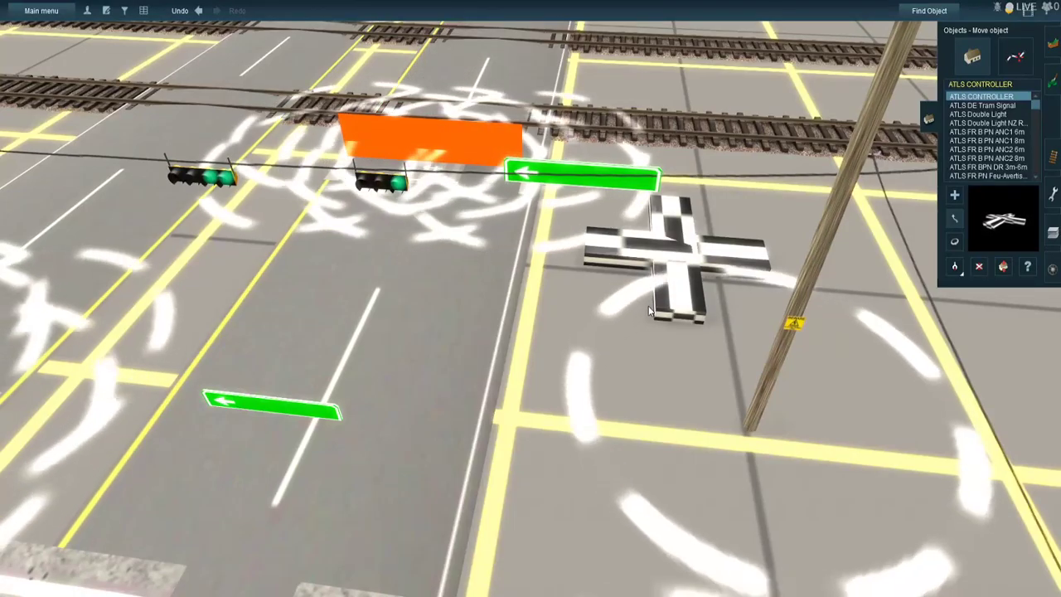
right_click(423, 358)
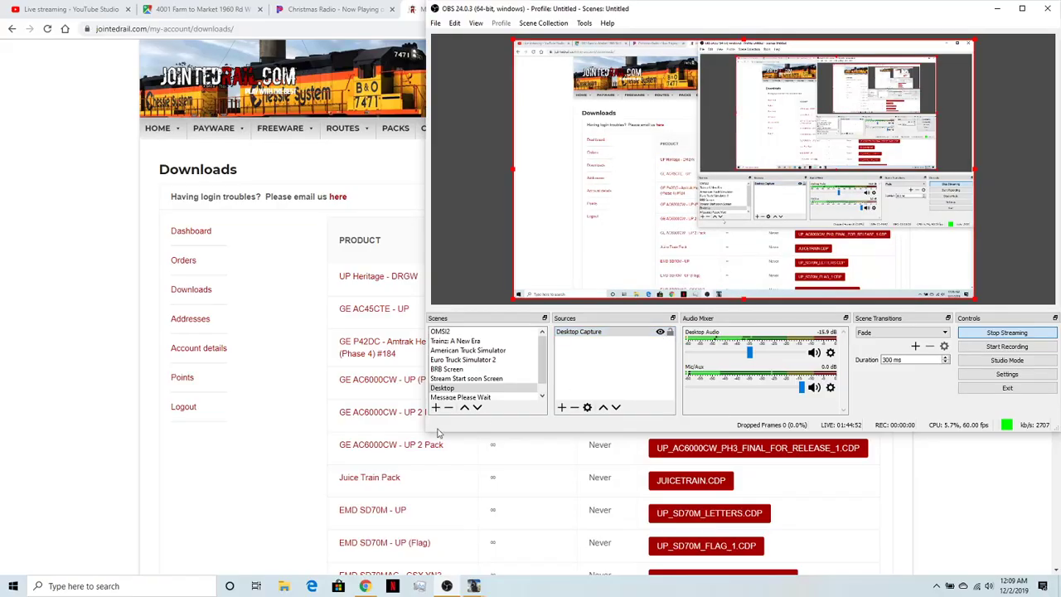
- Switch to the web browser and review the Jointed Rail account's Downloads list through to its last entry
left_click(232, 481)
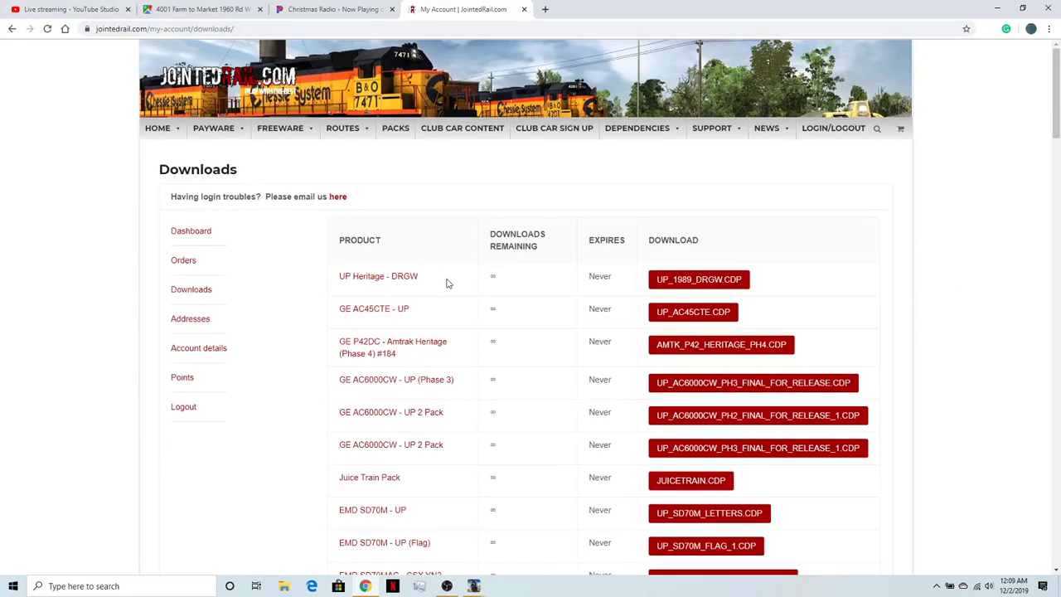
scroll(683, 417, "down", 5)
scroll(652, 428, "up", 1)
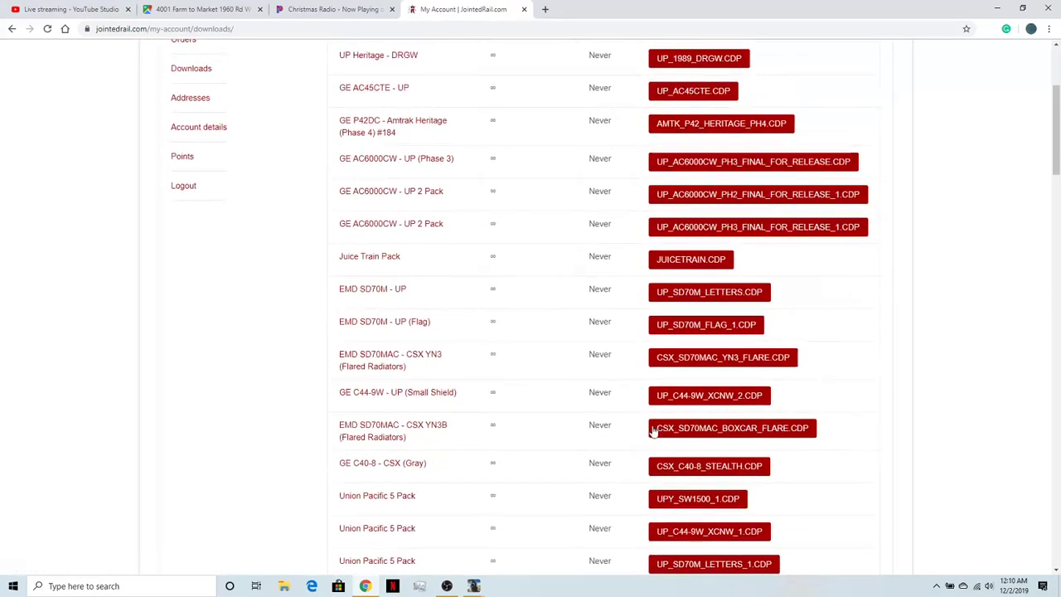
scroll(709, 385, "down", 2)
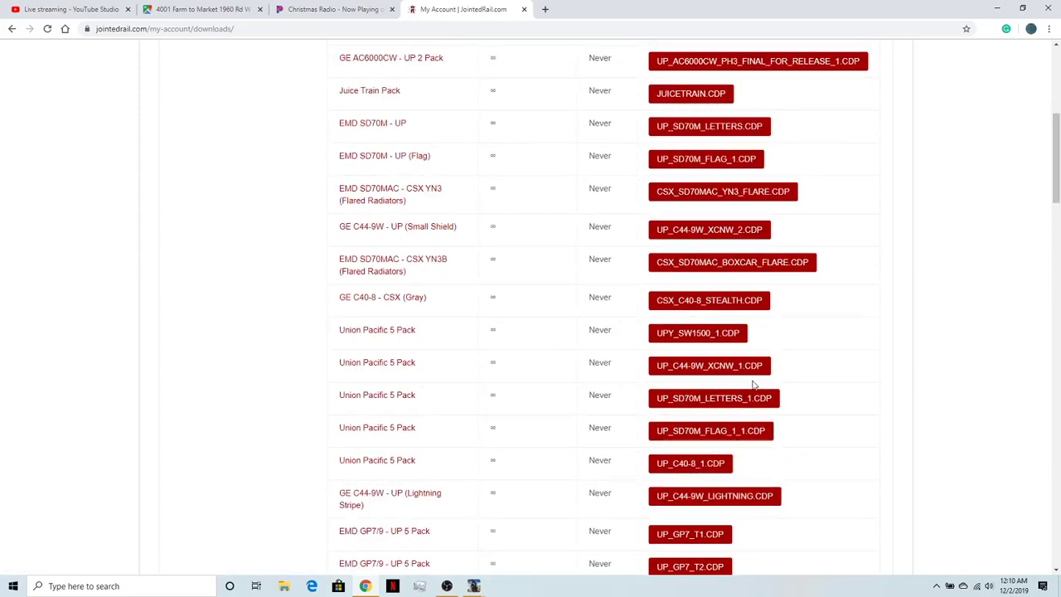
scroll(750, 390, "down", 5)
scroll(711, 396, "up", 6)
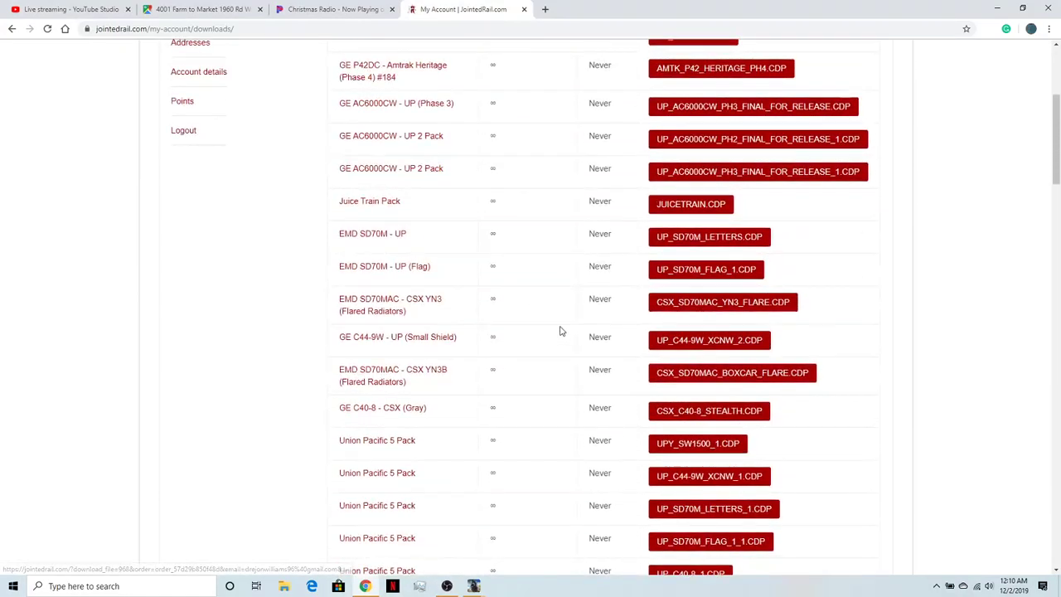
scroll(551, 369, "up", 3)
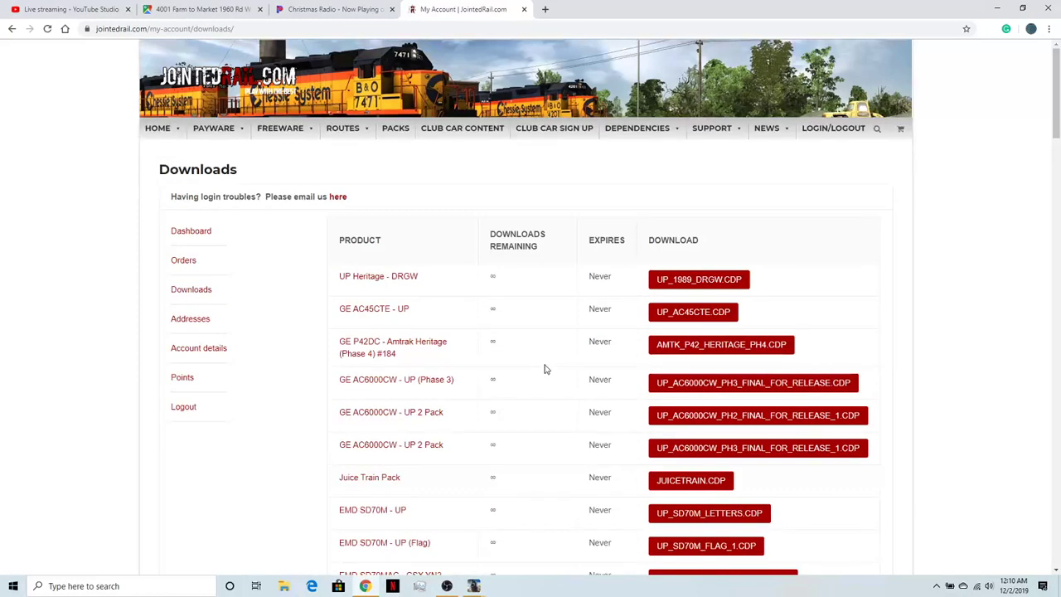
scroll(592, 337, "down", 3)
scroll(592, 338, "up", 2)
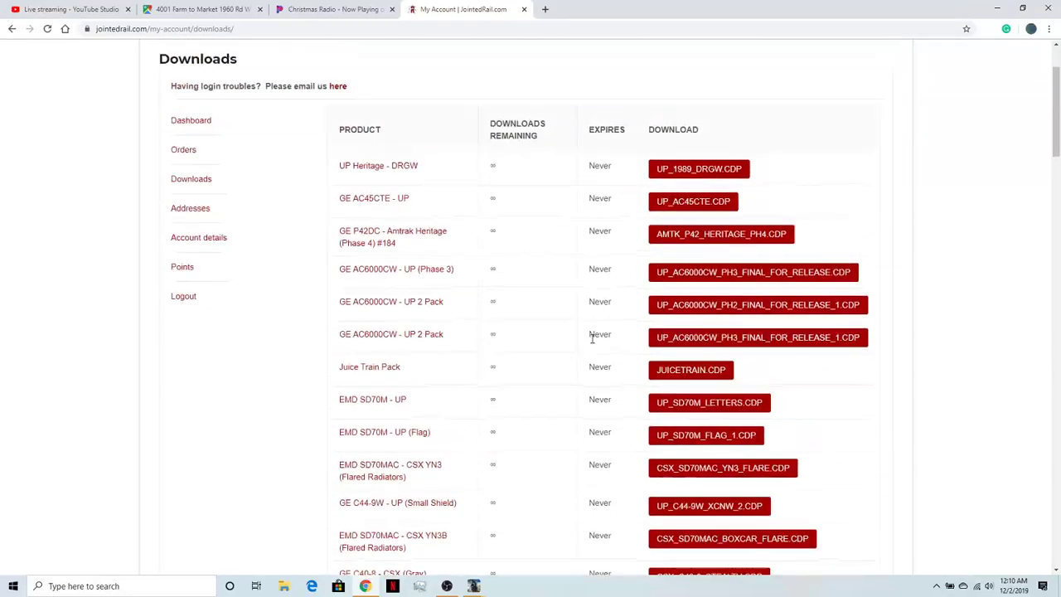
scroll(591, 338, "down", 12)
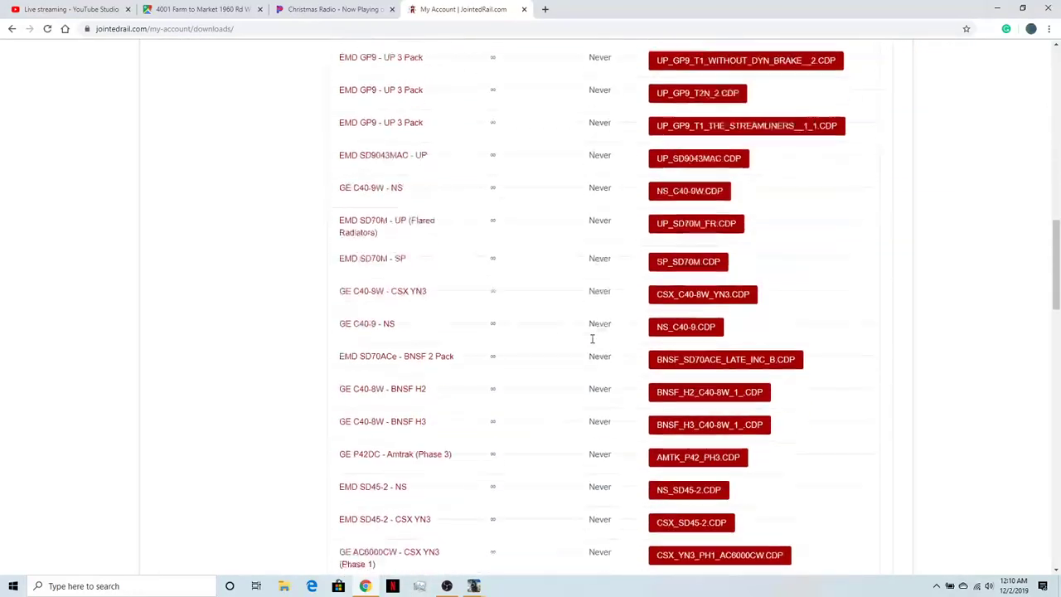
scroll(591, 338, "down", 4)
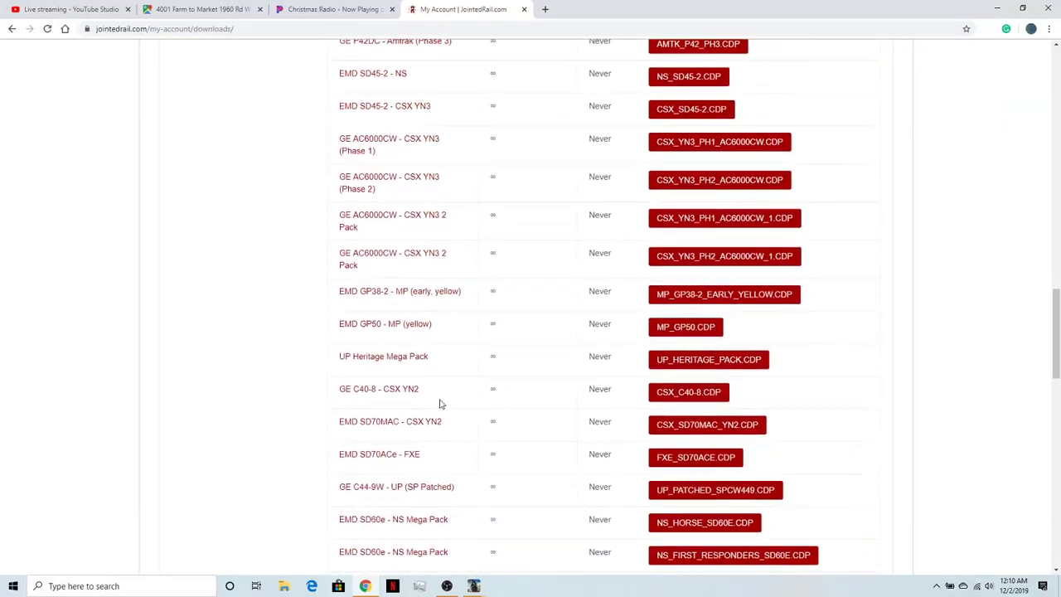
scroll(711, 460, "down", 5)
scroll(672, 438, "up", 7)
scroll(620, 277, "down", 4)
scroll(618, 317, "up", 2)
scroll(613, 319, "down", 3)
scroll(614, 323, "down", 7)
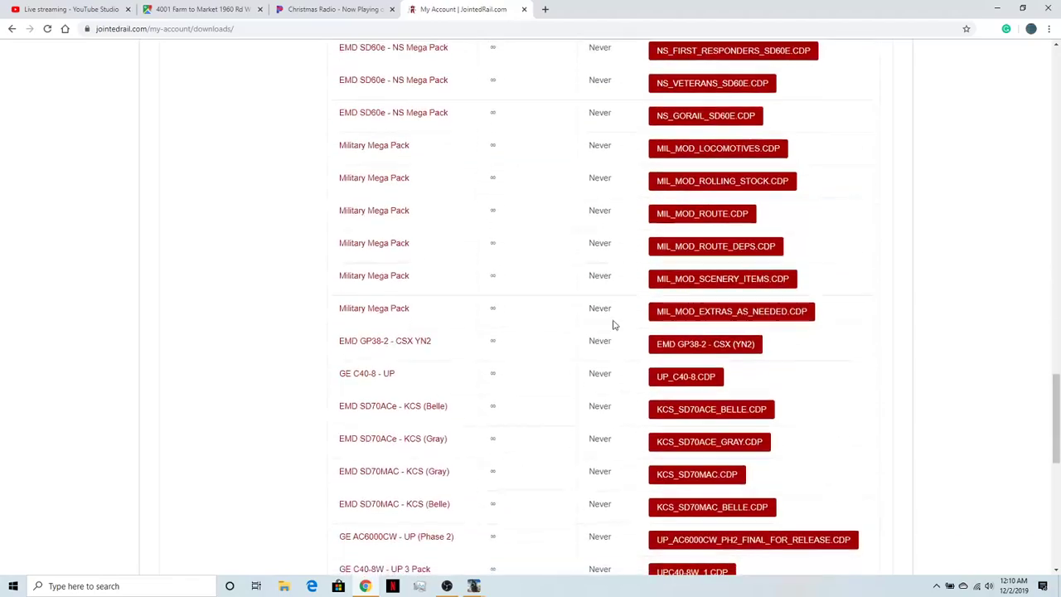
scroll(613, 337, "down", 2)
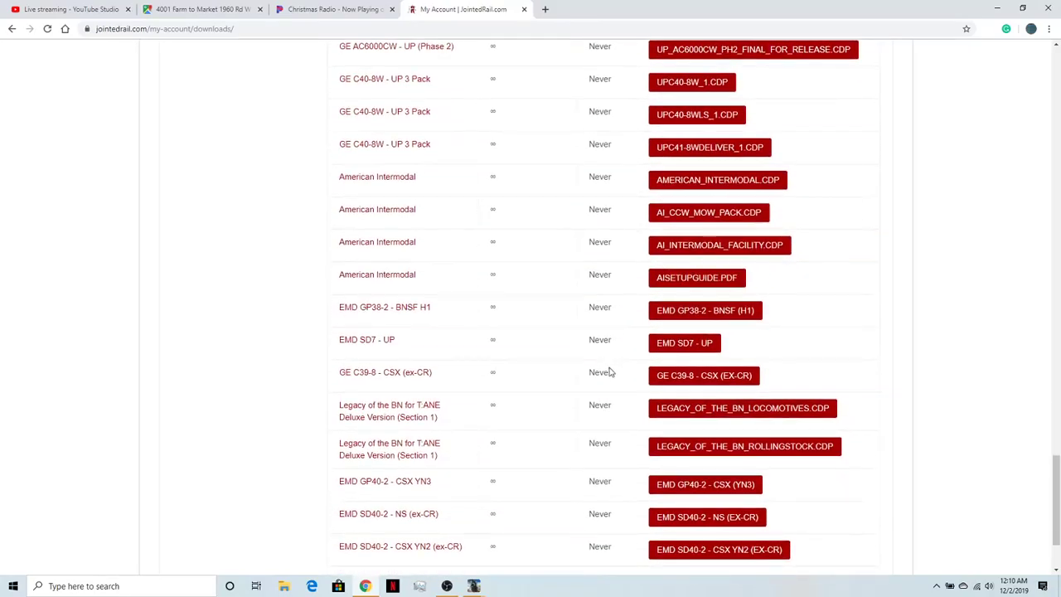
scroll(716, 402, "down", 2)
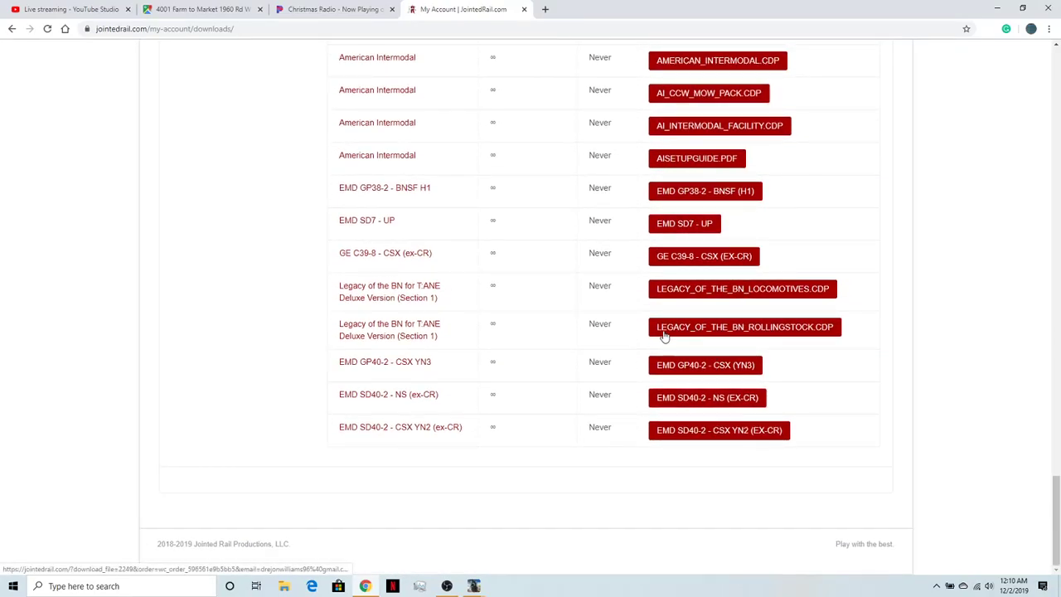
- Go back over the Downloads list from the Legacy of the BN packs to the first products
scroll(491, 391, "up", 5)
scroll(496, 396, "down", 5)
scroll(507, 395, "up", 20)
scroll(514, 388, "up", 10)
scroll(515, 388, "down", 1)
scroll(515, 388, "up", 1)
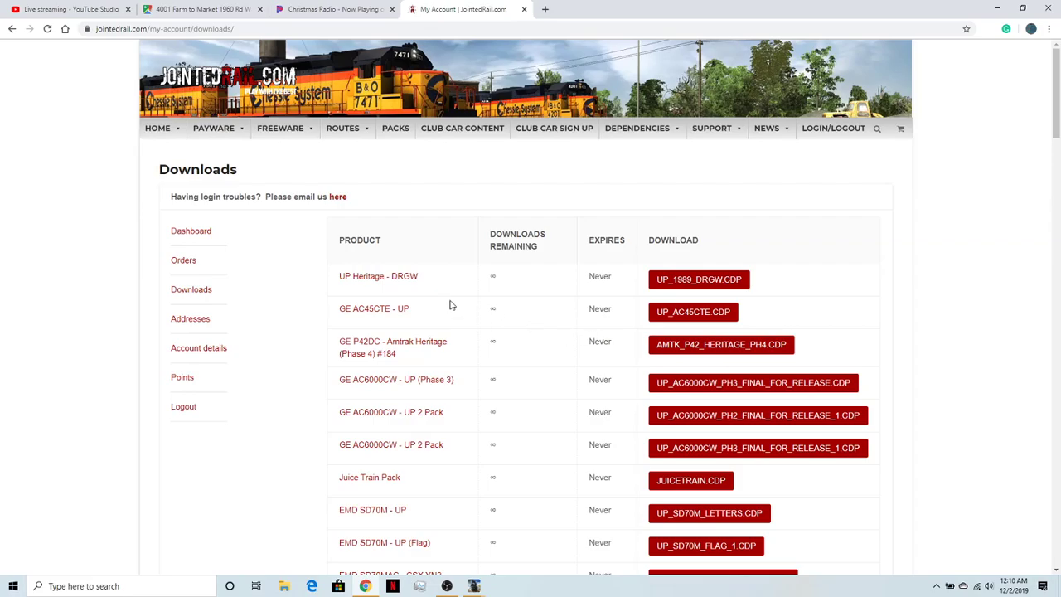
scroll(699, 431, "down", 1)
scroll(699, 431, "up", 1)
scroll(707, 426, "down", 5)
scroll(707, 426, "down", 4)
scroll(707, 426, "up", 9)
- Open the Jointed Rail Freeware category, dismiss the pop-up and look through the first page of content packs
mouse_move(203, 135)
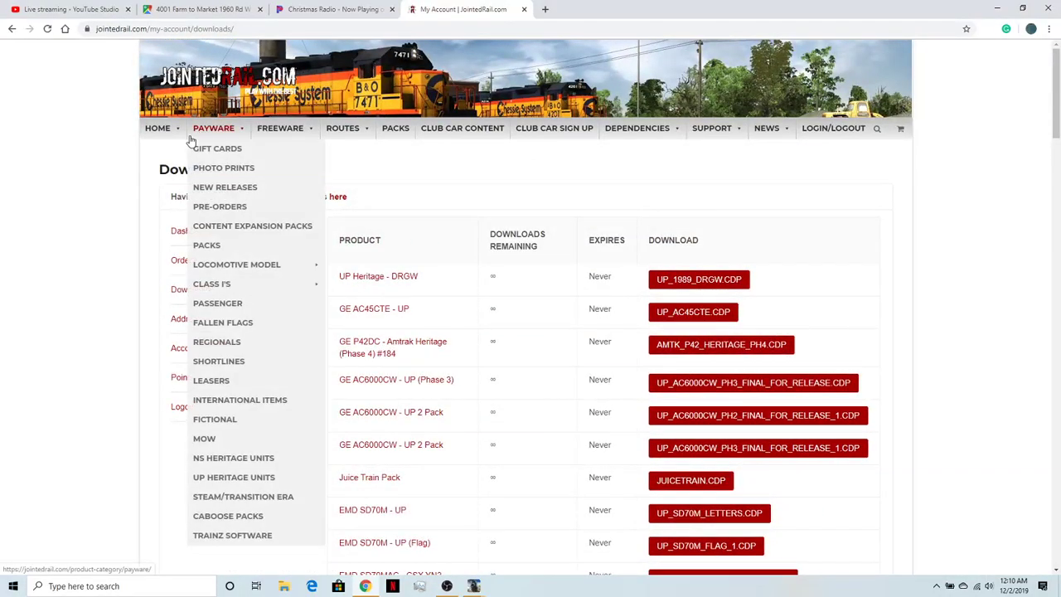
left_click(267, 128)
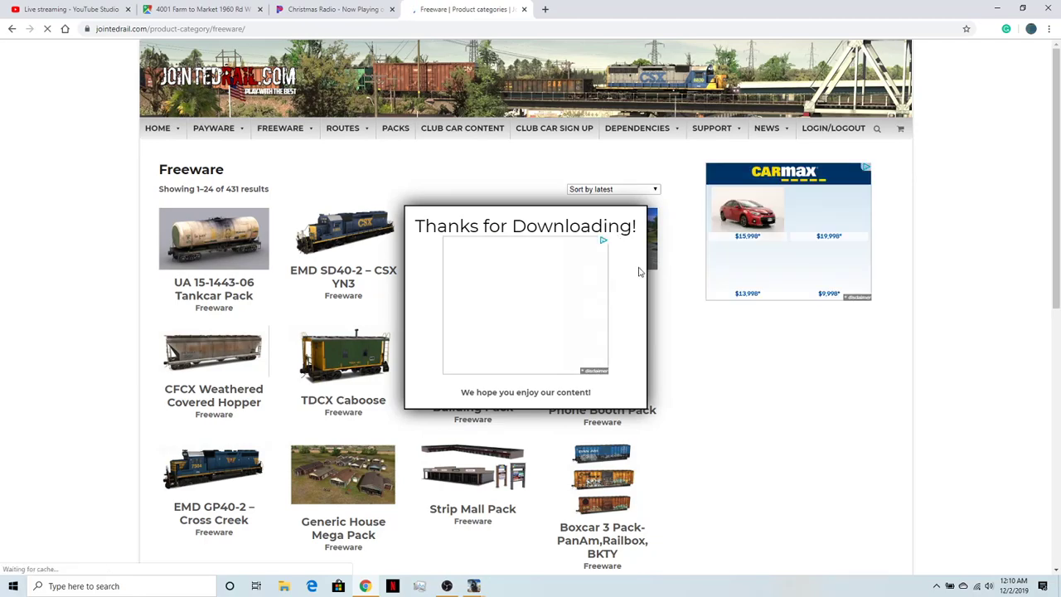
left_click(720, 357)
scroll(636, 402, "down", 3)
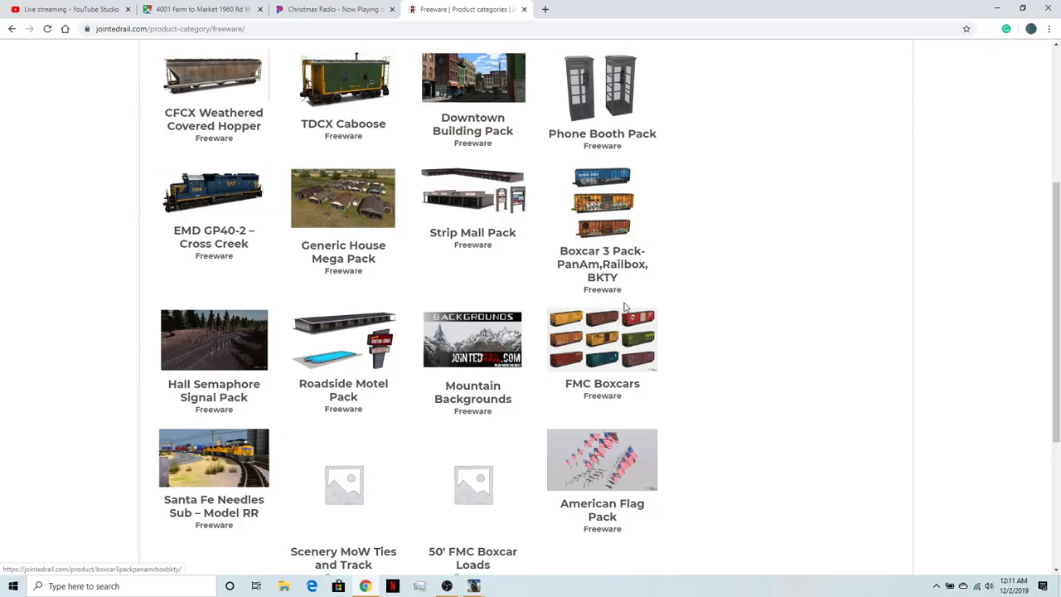
scroll(473, 216, "down", 1)
scroll(727, 384, "down", 1)
scroll(727, 384, "up", 1)
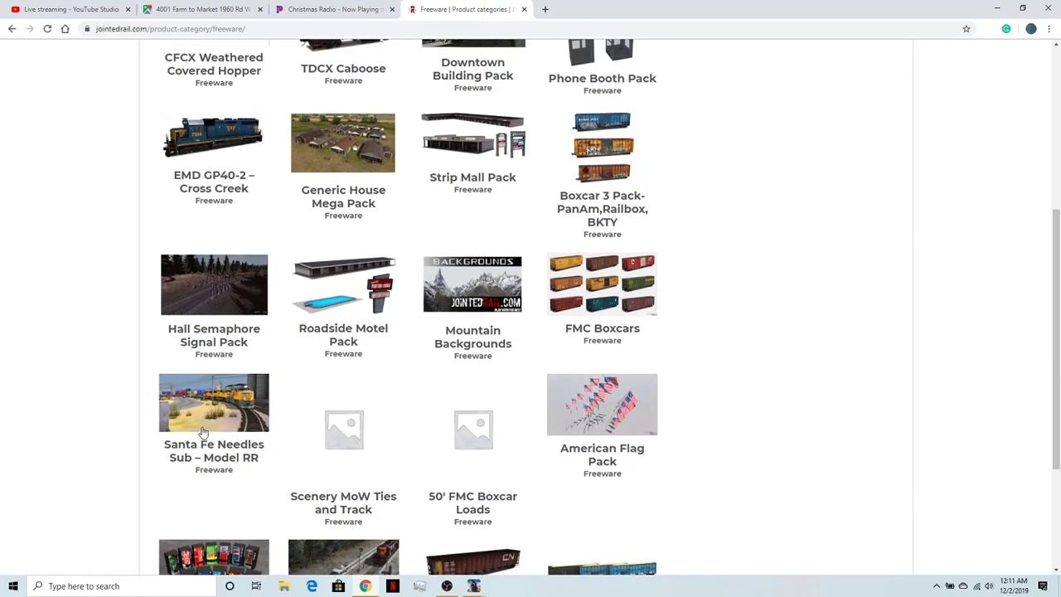
scroll(225, 425, "down", 1)
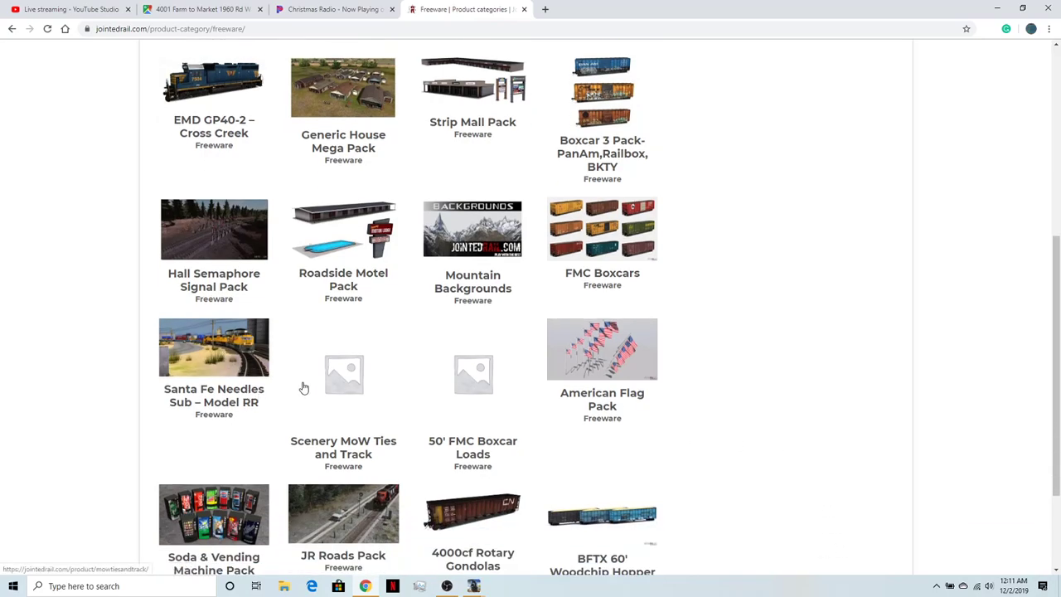
scroll(298, 394, "down", 1)
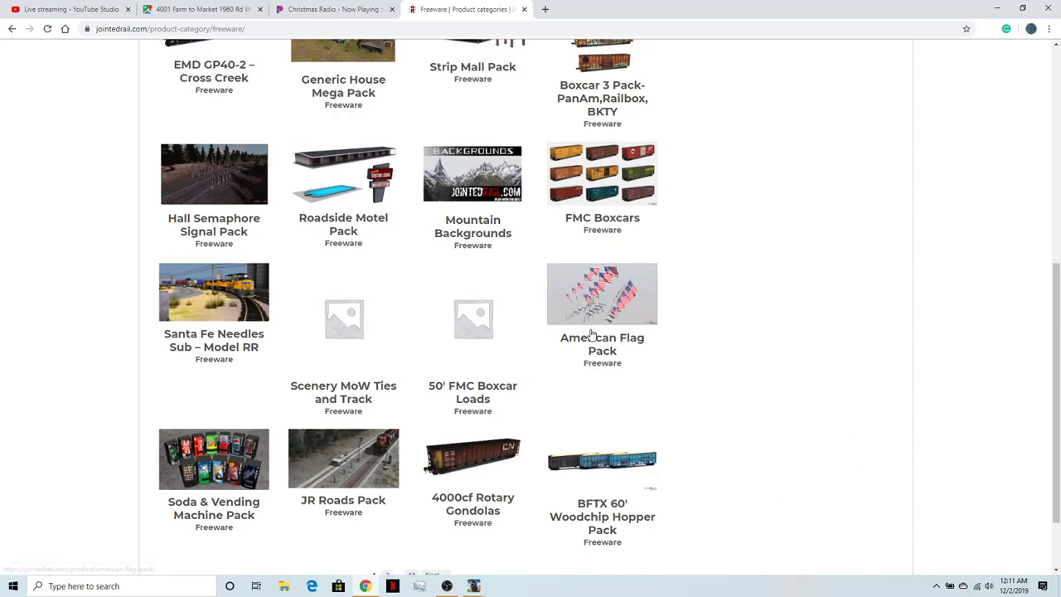
scroll(593, 336, "up", 8)
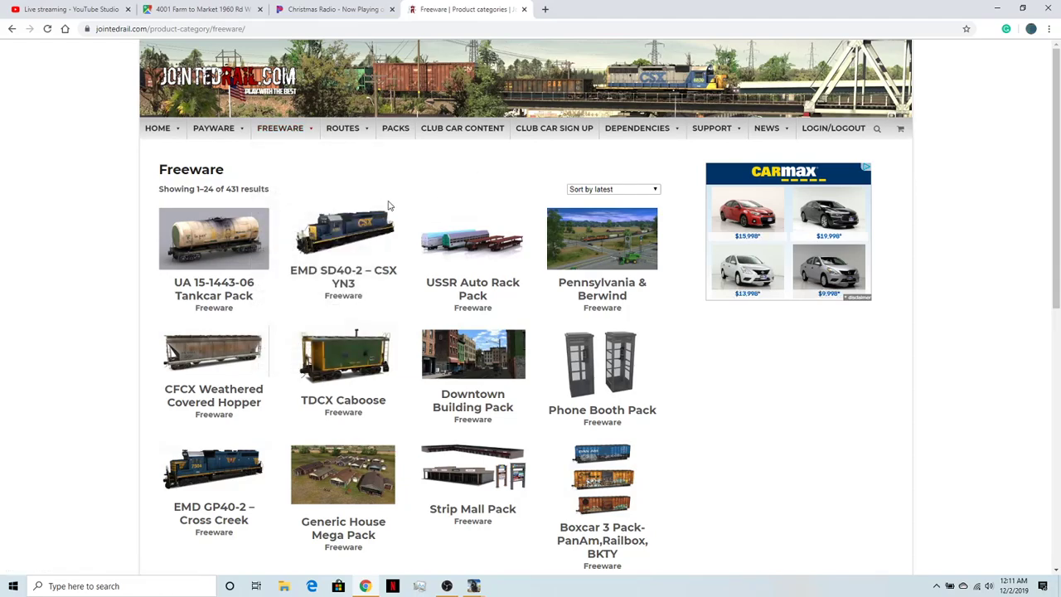
- Open the freeware Scenery Items category and dismiss the pop-up covering its product list
left_click(320, 187)
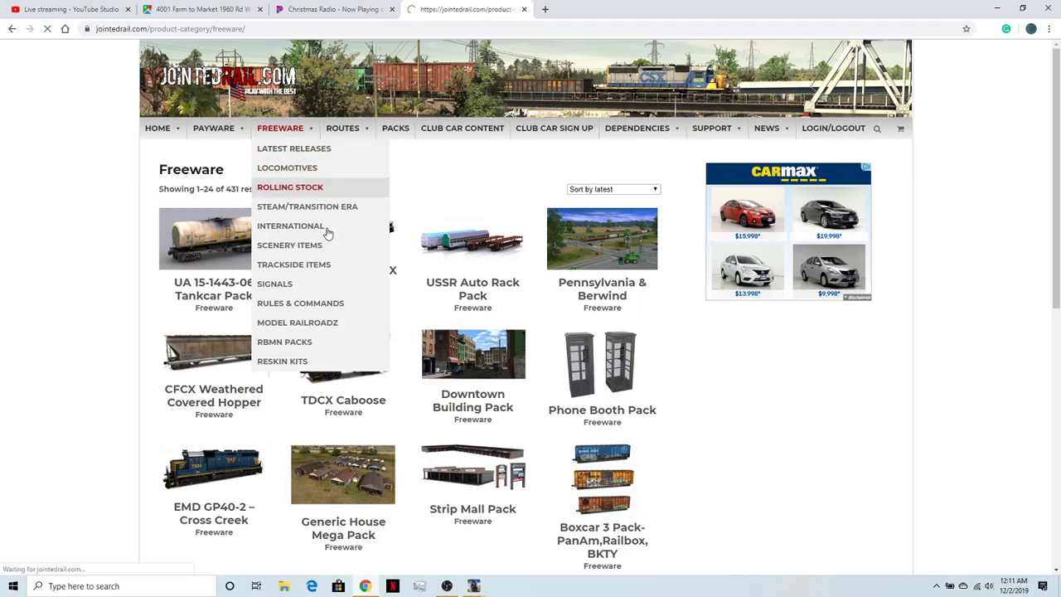
mouse_move(311, 135)
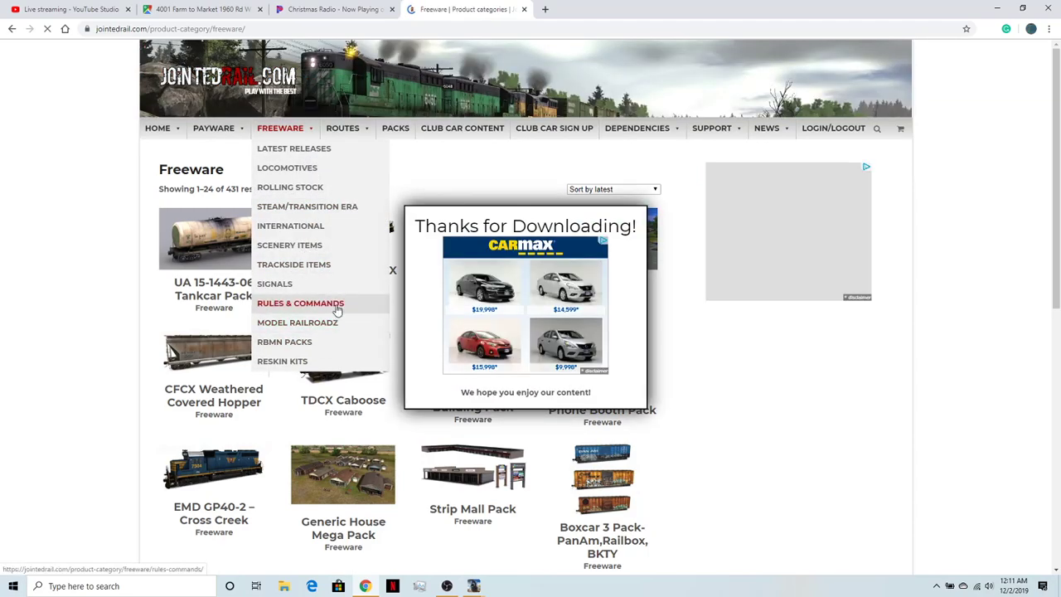
left_click(336, 255)
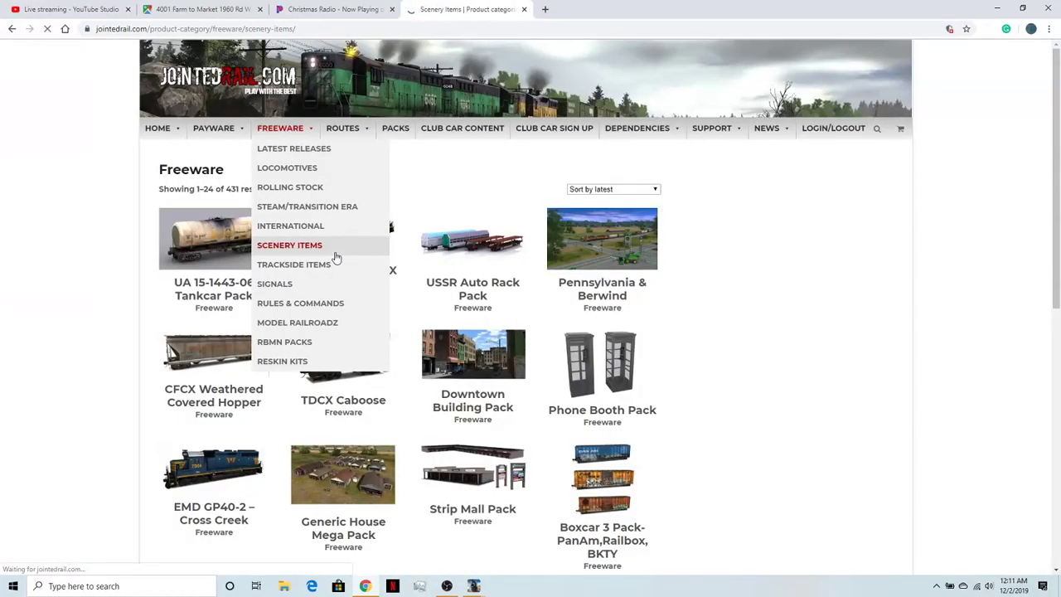
scroll(516, 383, "down", 1)
scroll(515, 383, "down", 1)
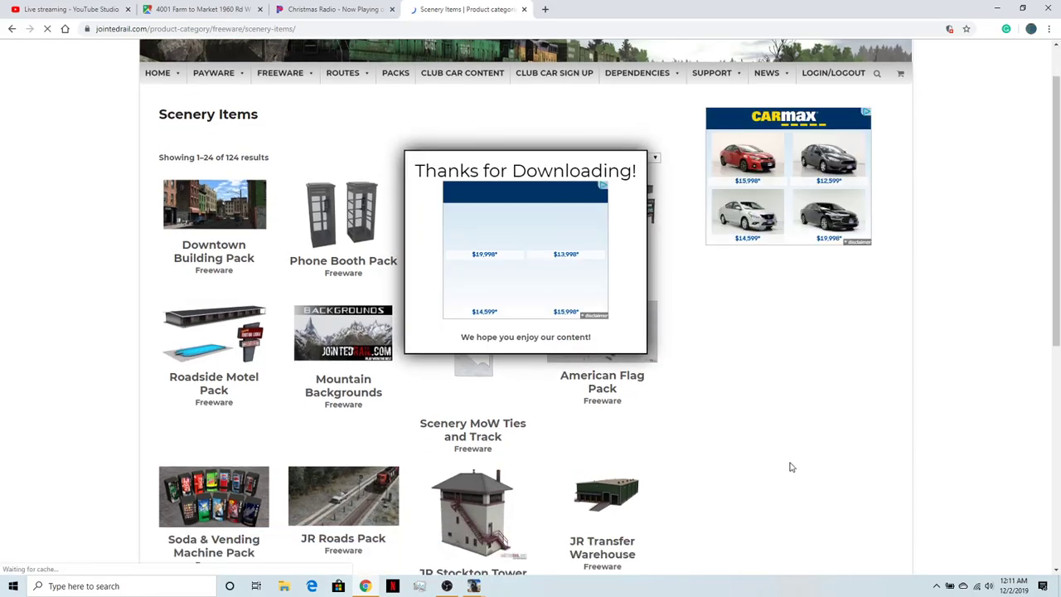
left_click(789, 466)
- Look through the rest of the first page of scenery items and open page 6
scroll(774, 462, "down", 5)
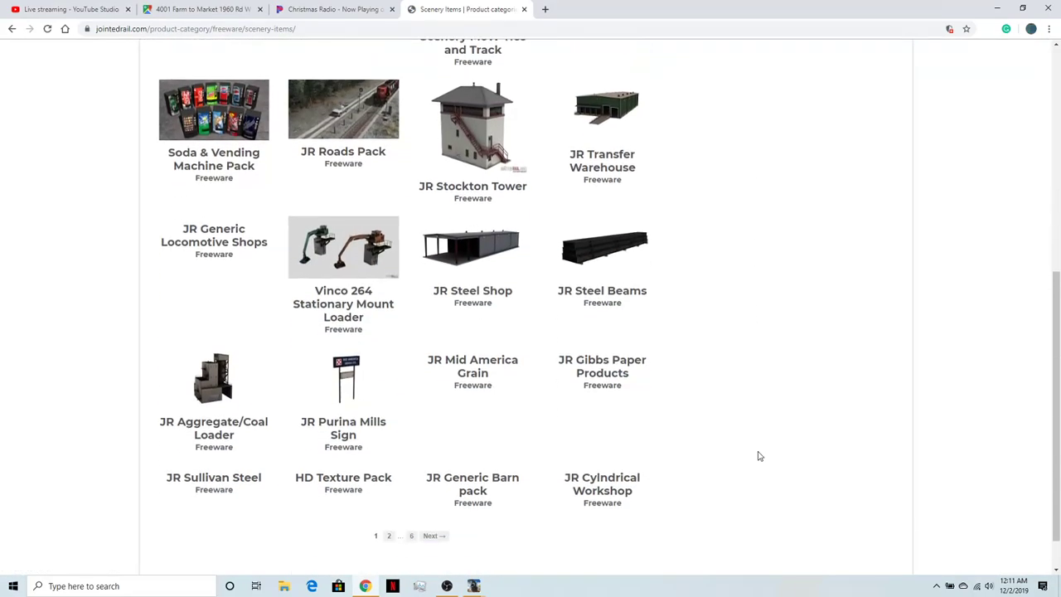
scroll(757, 456, "down", 1)
left_click(410, 489)
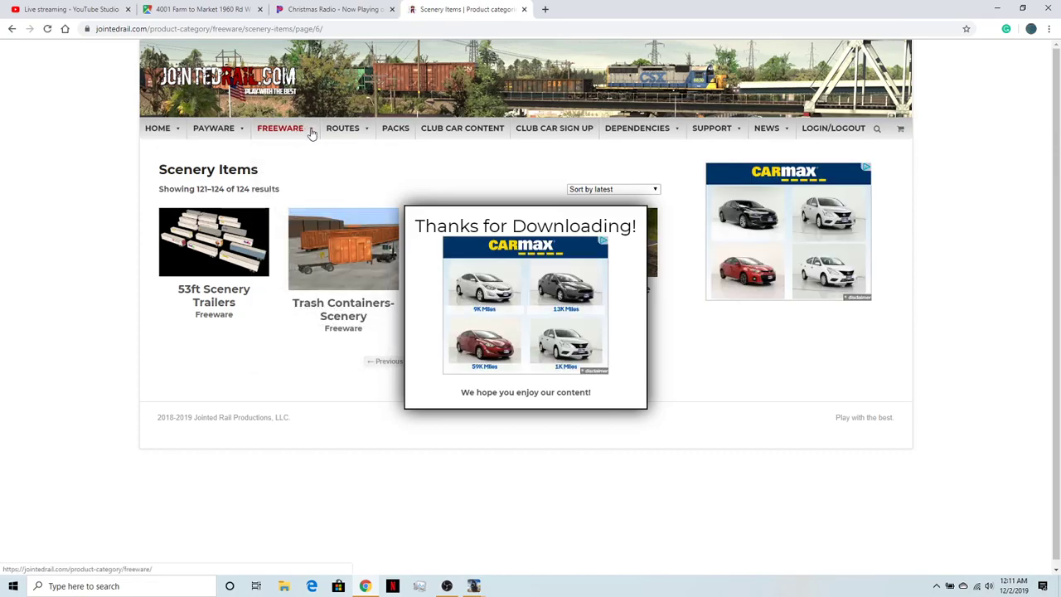
- Dismiss the download pop-up covering the scenery items and open the freeware Signals category
left_click(354, 168)
mouse_move(315, 133)
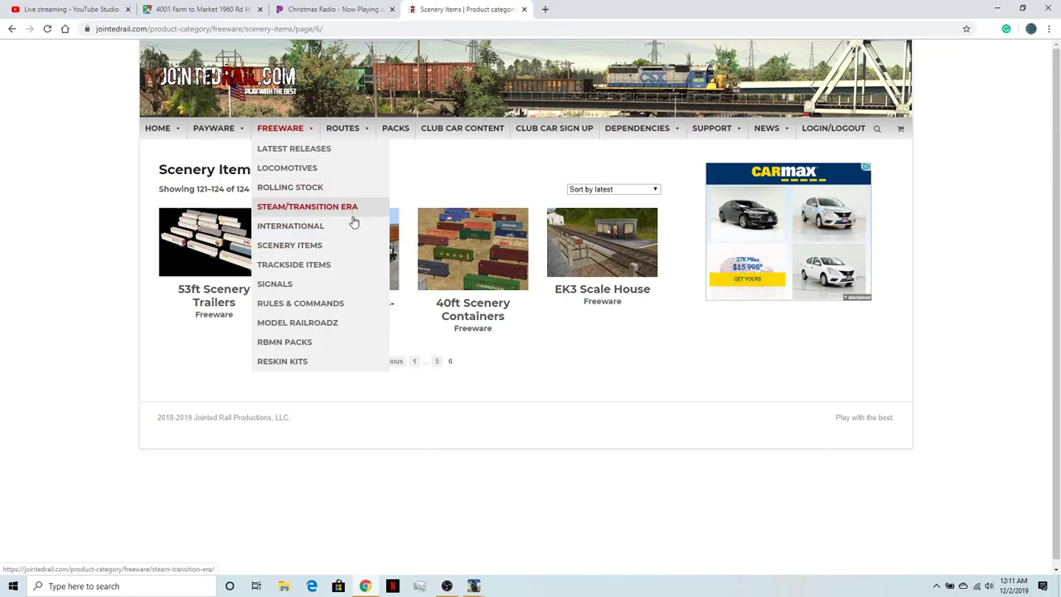
left_click(356, 296)
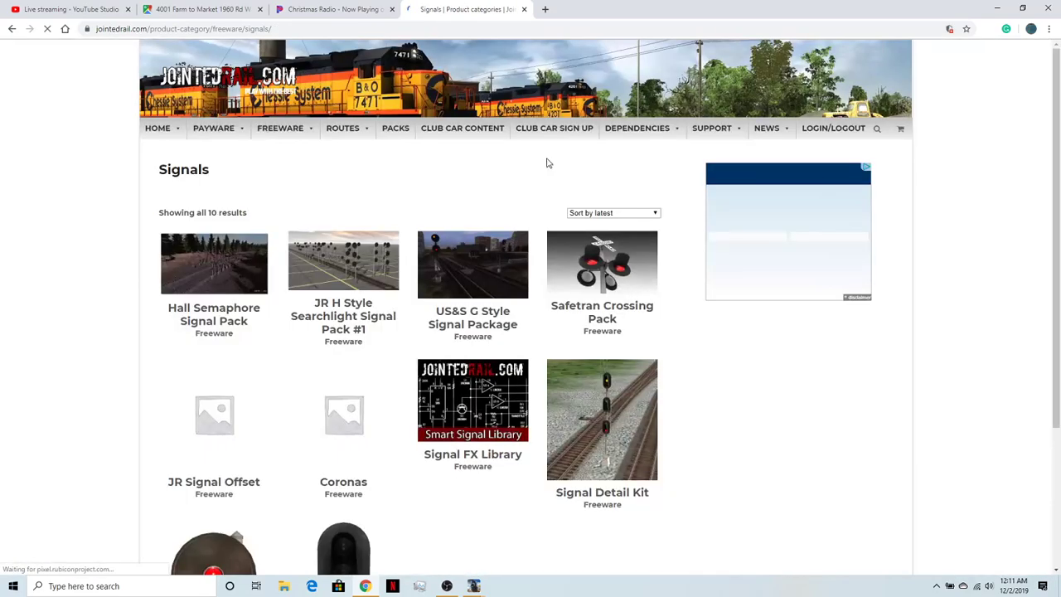
- Look through the freeware Signals products, from the Hall Semaphore and Safetran Crossing packs to the Safetran Smart Signals
scroll(595, 297, "down", 1)
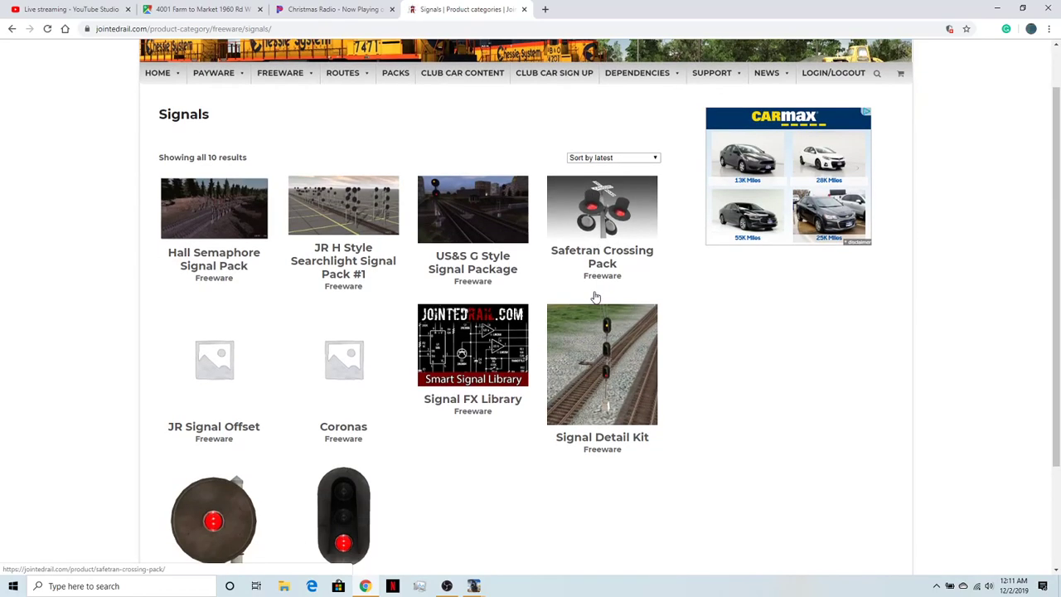
scroll(595, 297, "down", 1)
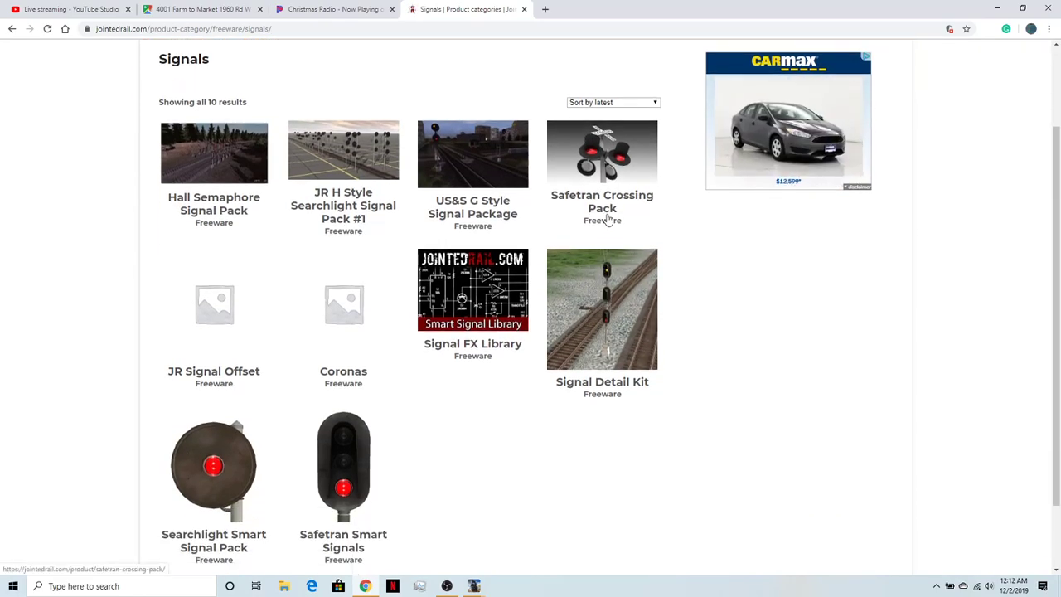
scroll(495, 177, "up", 2)
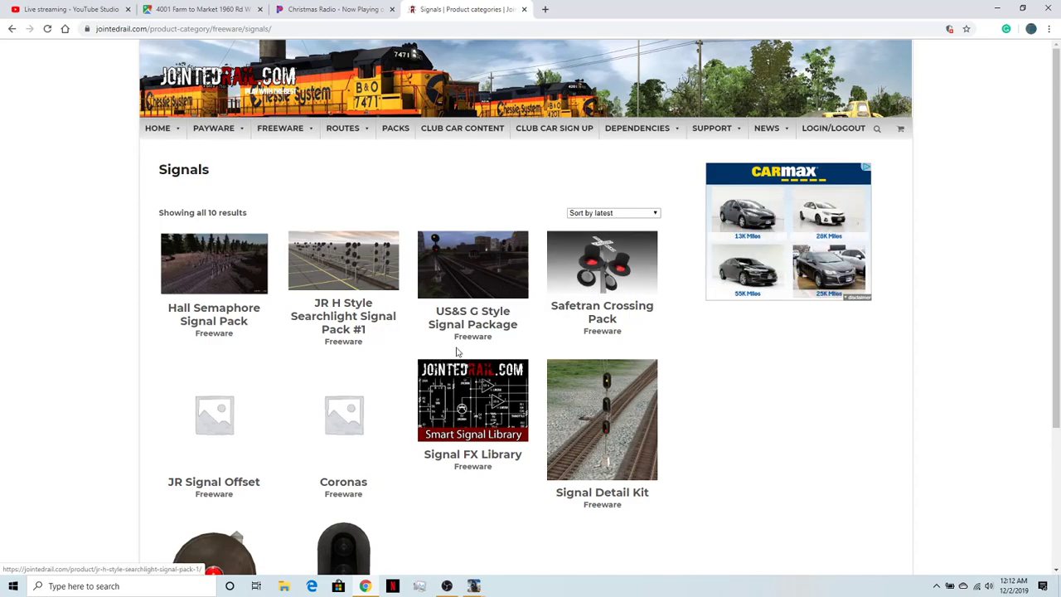
scroll(498, 373, "down", 1)
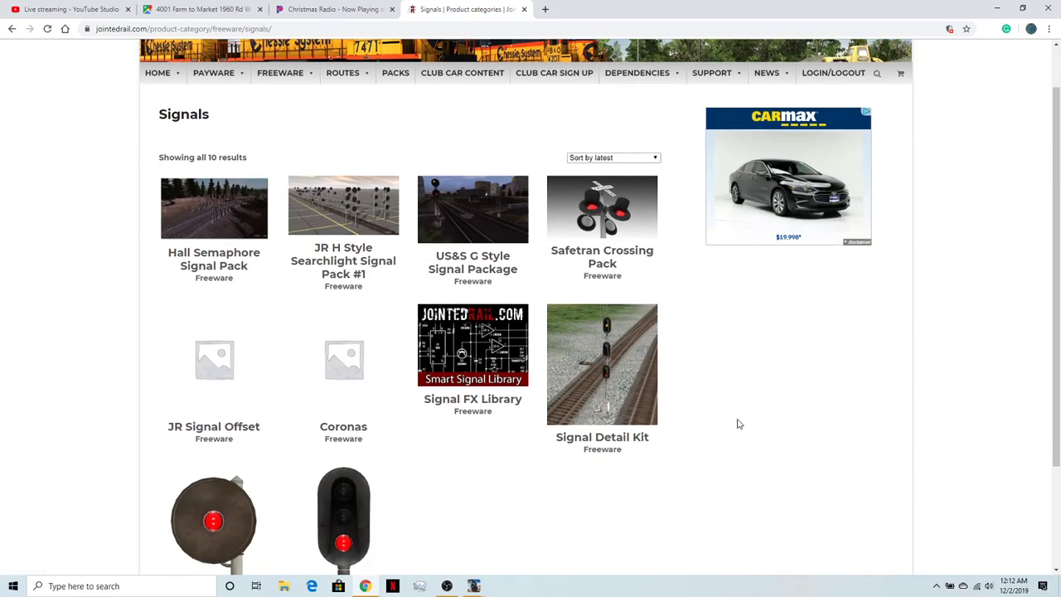
scroll(647, 305, "up", 1)
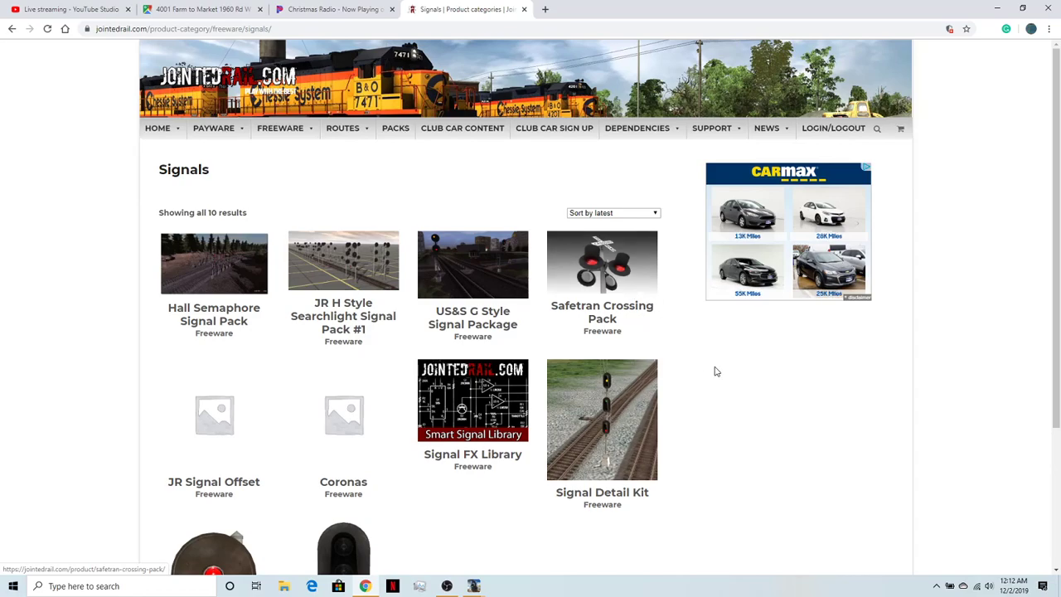
scroll(725, 470, "down", 1)
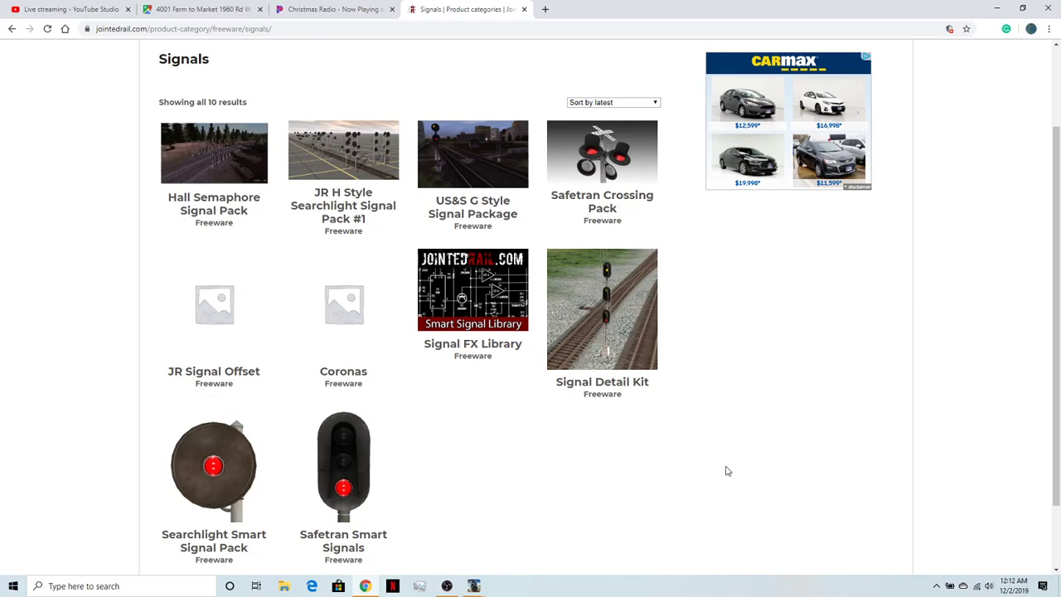
scroll(726, 470, "up", 1)
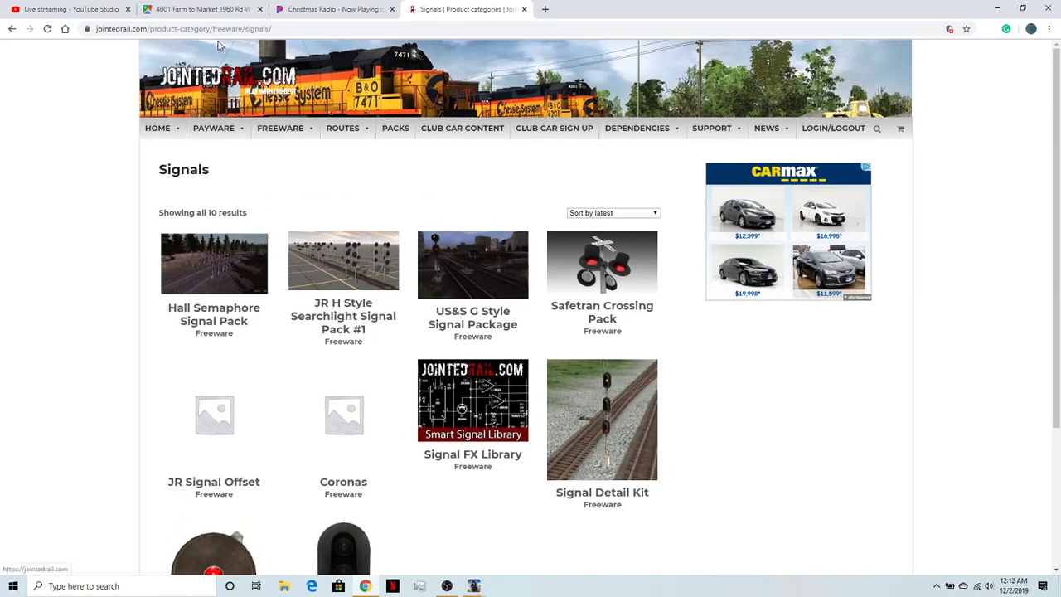
- Go to the Trainz Kuid Index asset search page at trainzkuidindex.com/eng/Assets/search
left_click(273, 29)
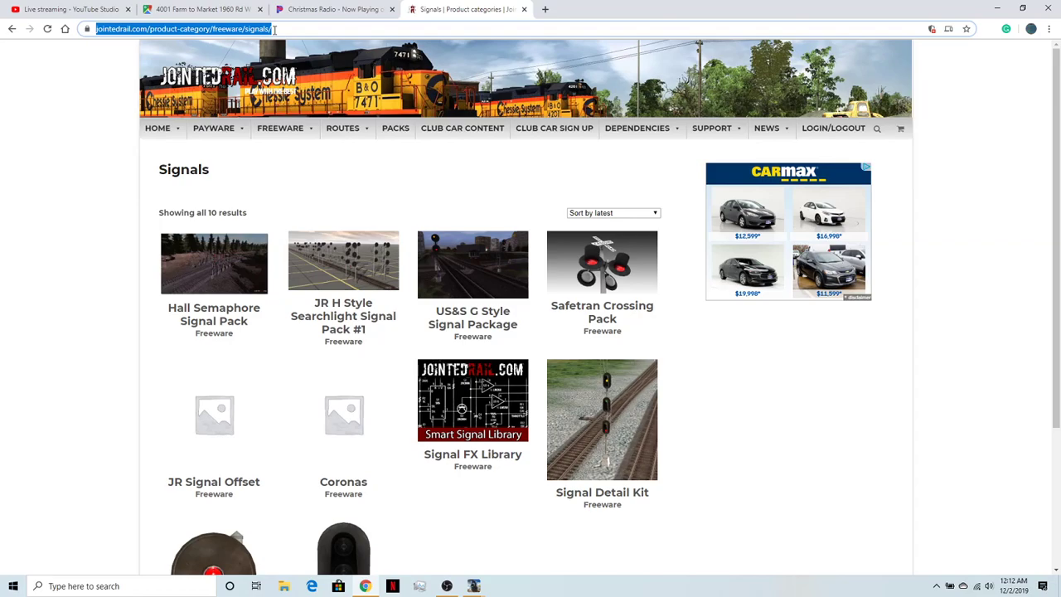
type("trai")
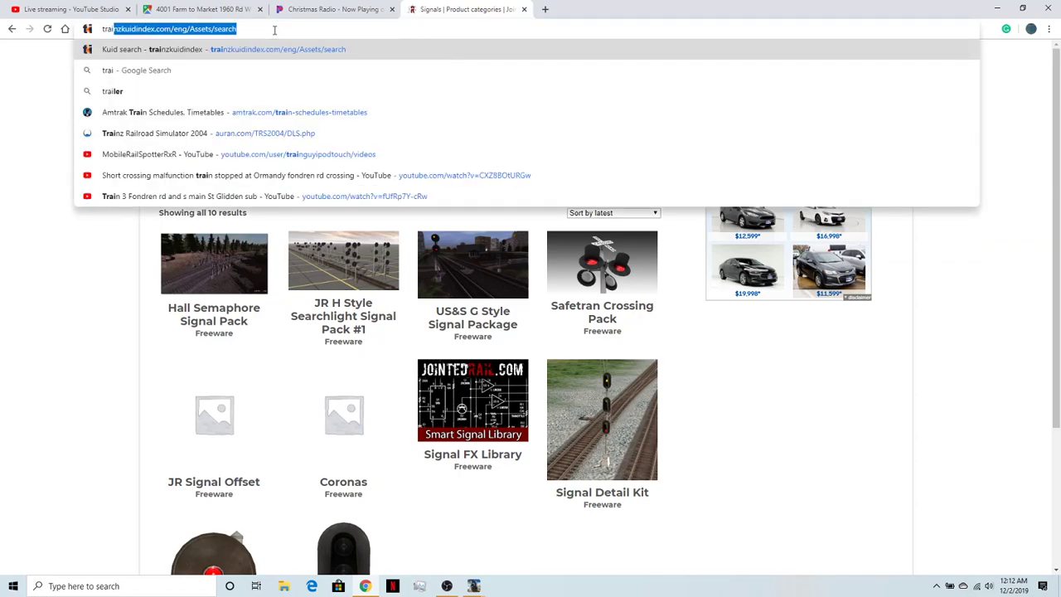
key("BackSpace")
type("n")
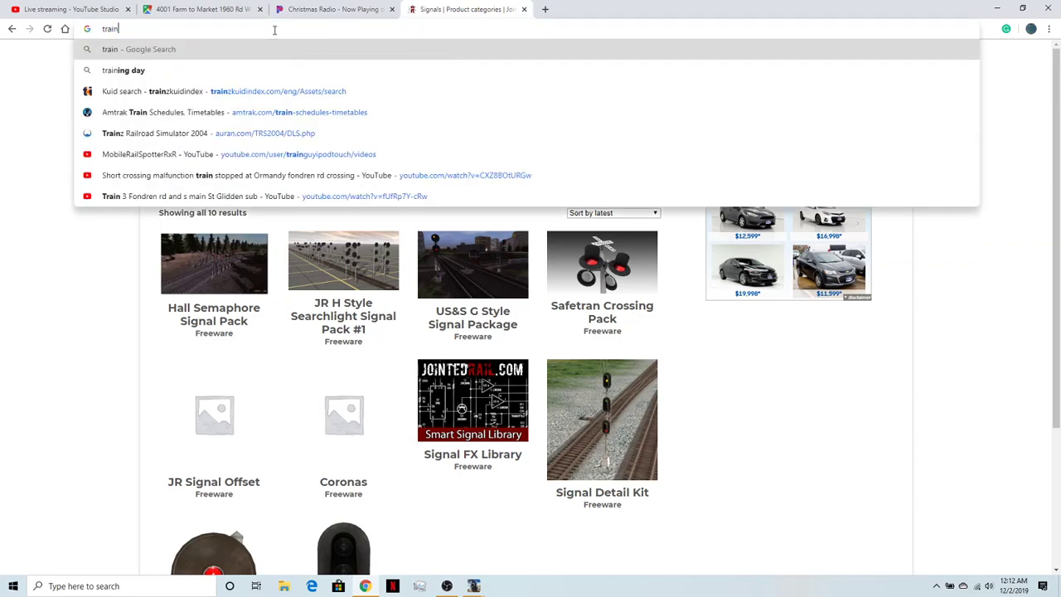
type("z")
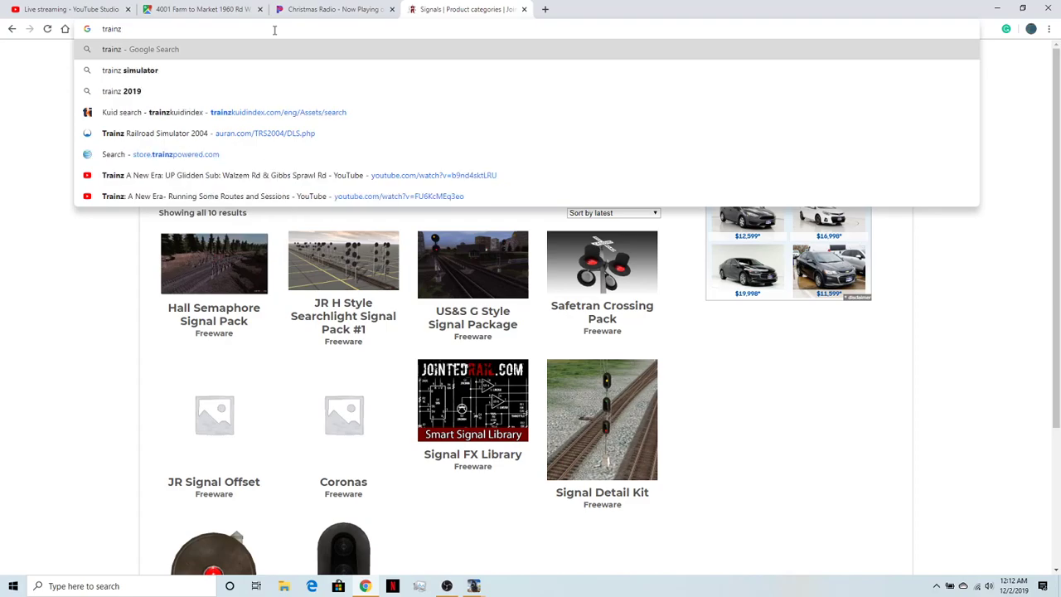
key("BackSpace")
key("BackSpace")
key("BackSpace")
key("BackSpace")
key("BackSpace")
key("BackSpace")
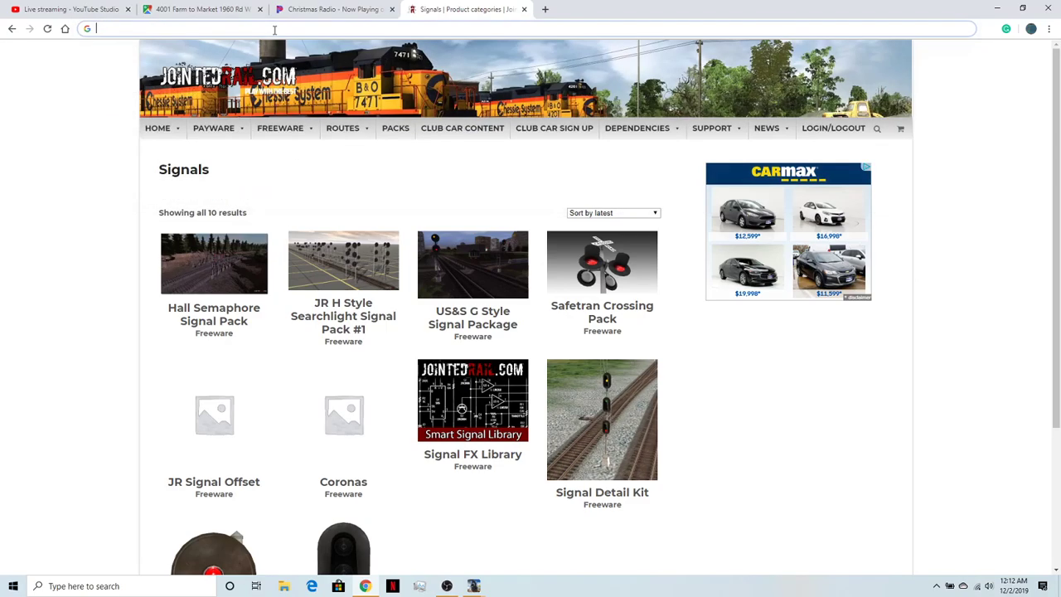
type("tra")
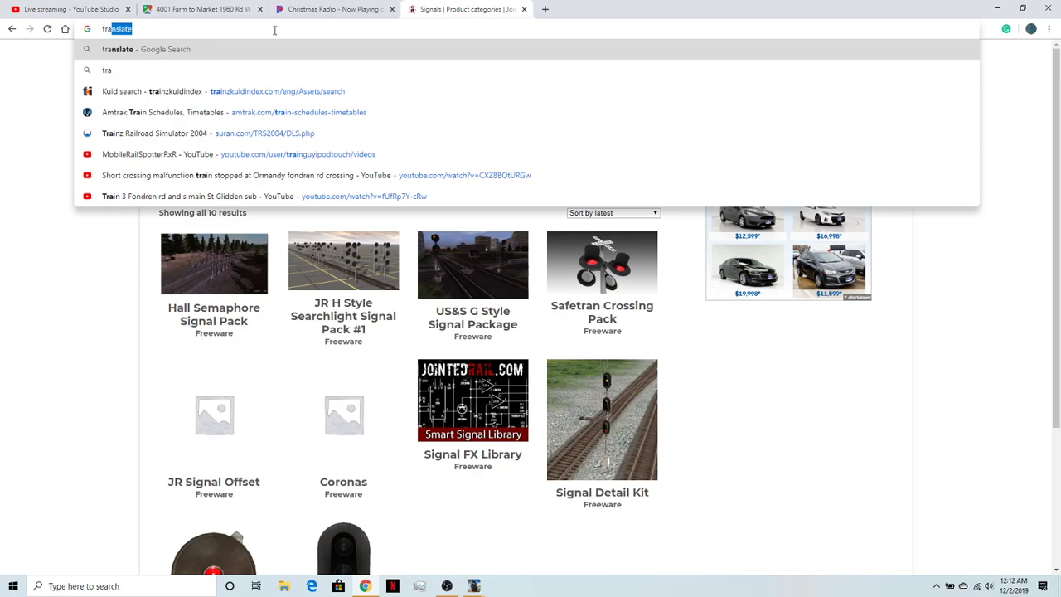
type("i")
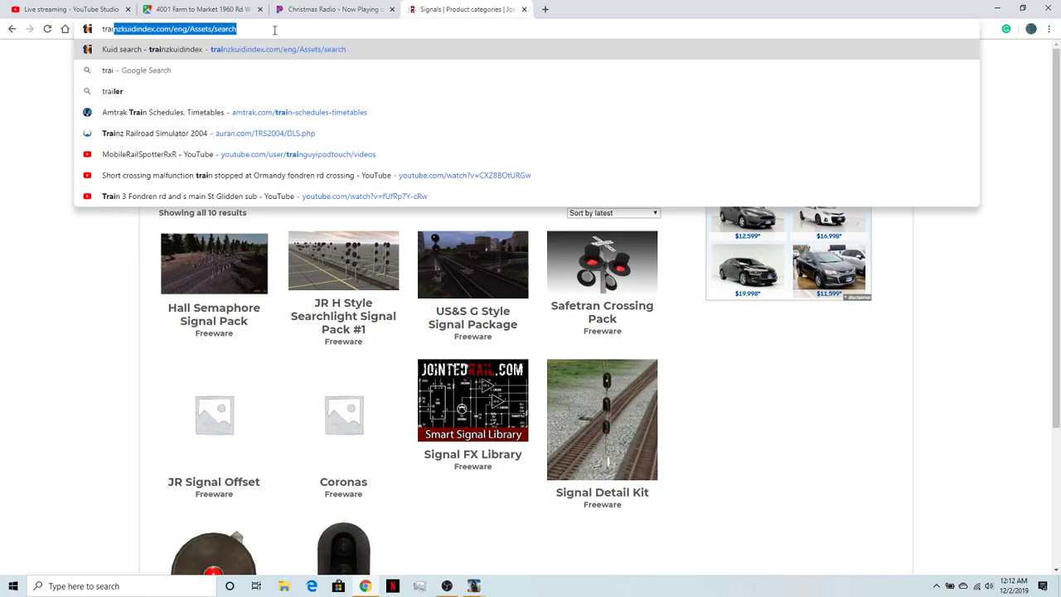
type("n")
key("BackSpace")
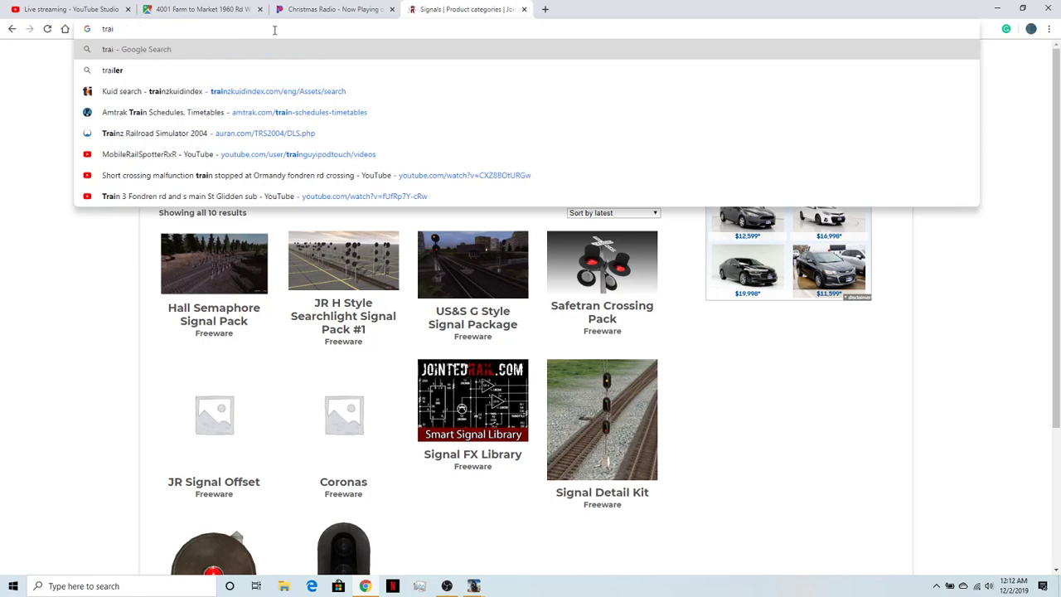
left_click(264, 92)
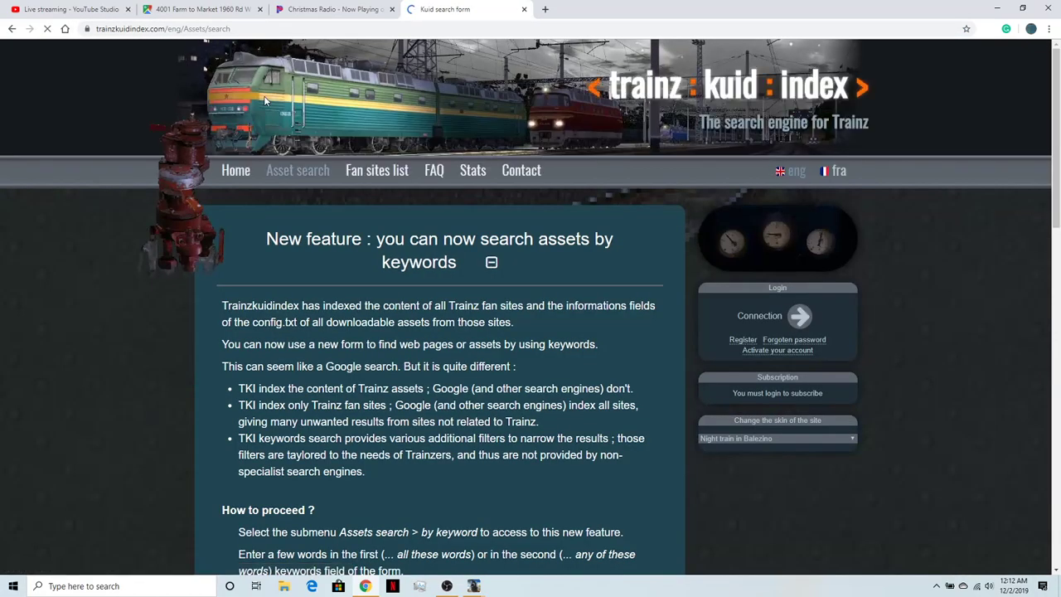
scroll(474, 224, "down", 12)
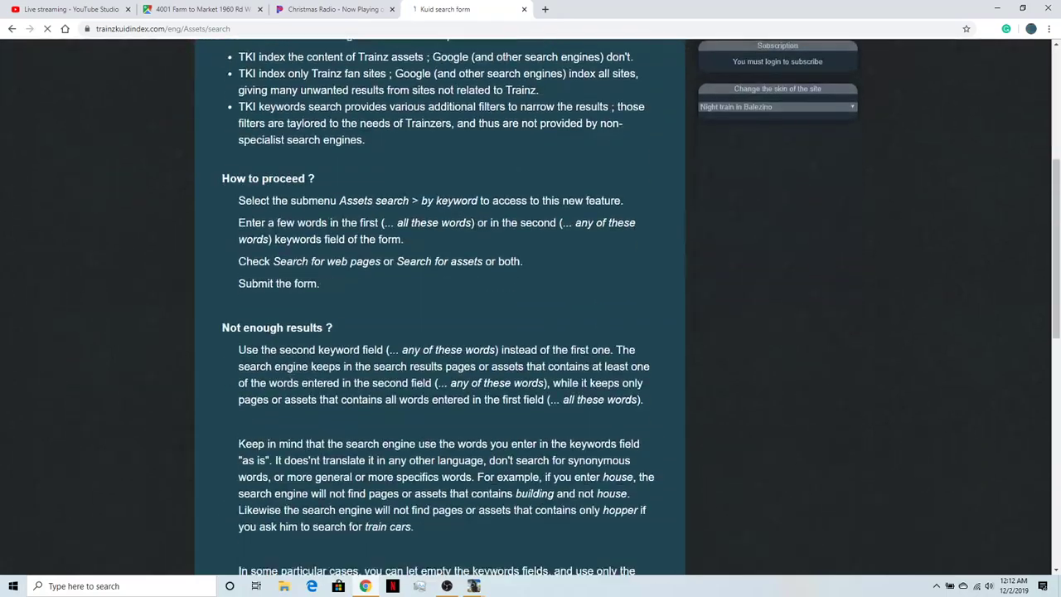
scroll(482, 236, "up", 12)
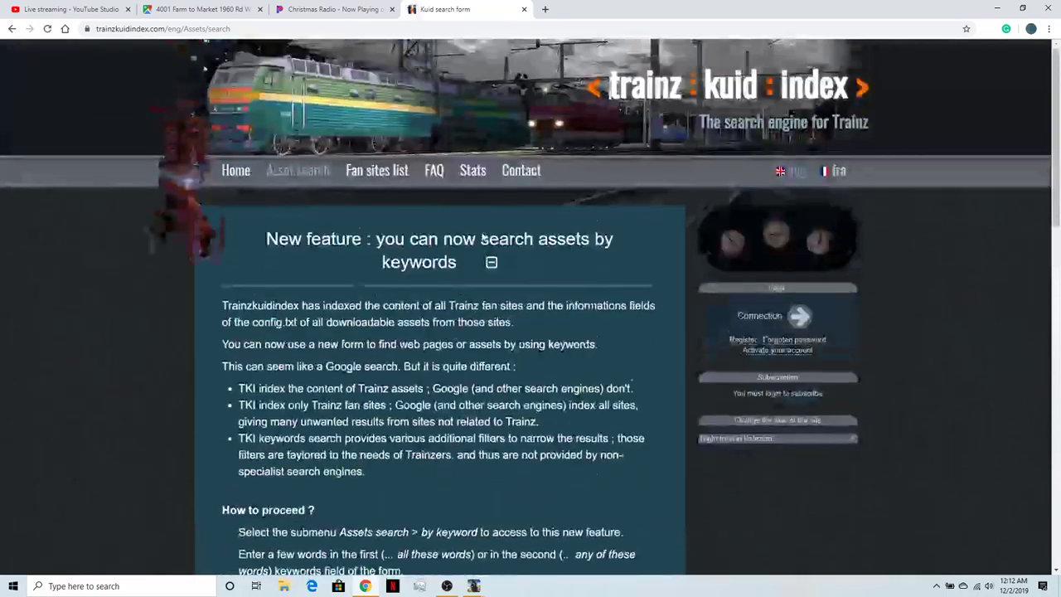
- Log in to Trainz Kuid Index with the prefilled account credentials, enabling Remember me and completing the robot check
left_click(799, 316)
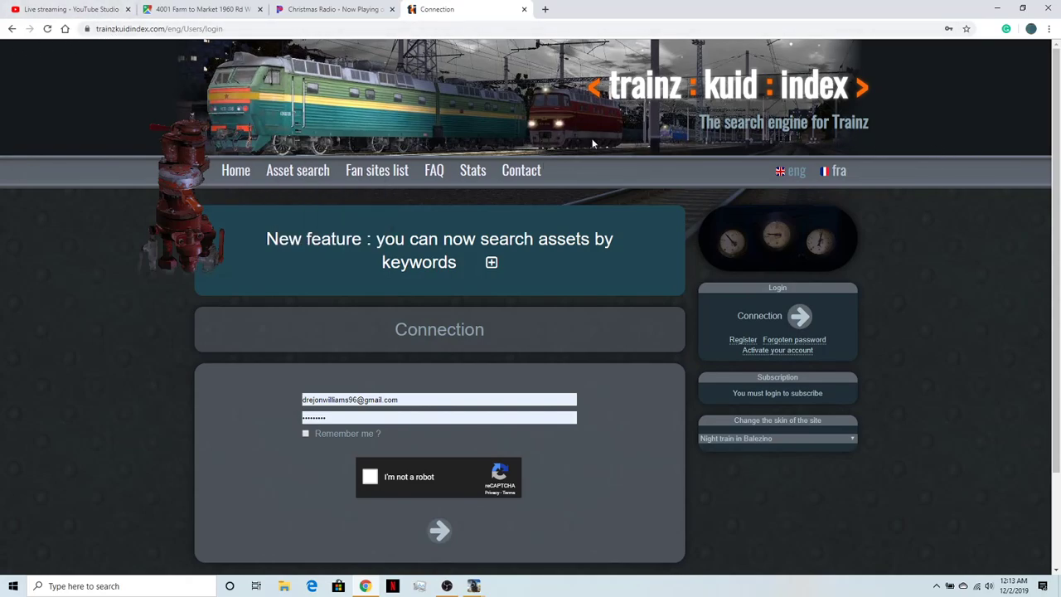
left_click(305, 433)
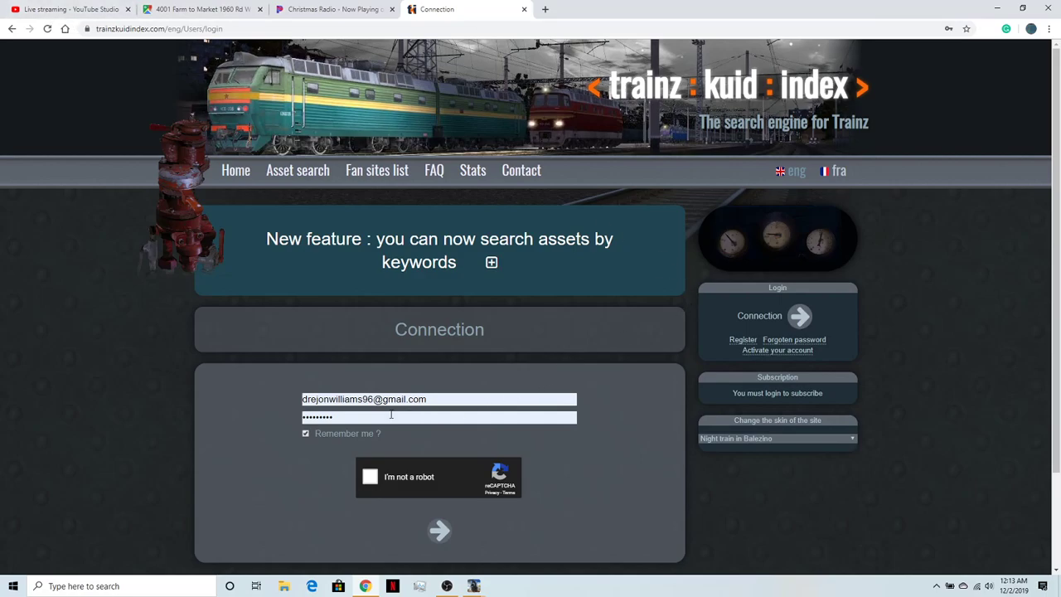
left_click(376, 477)
left_click(443, 539)
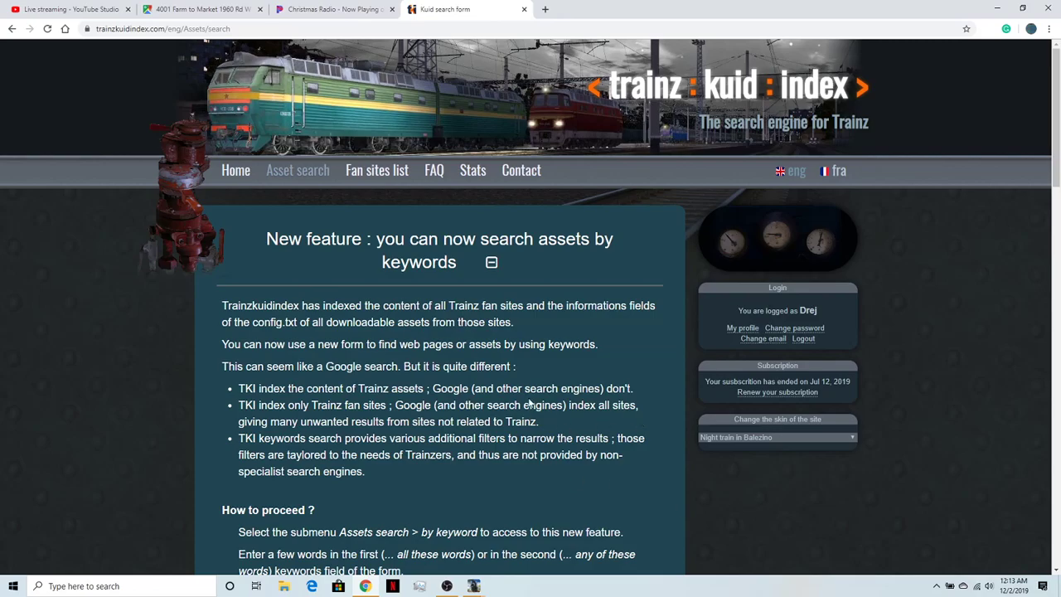
- Collapse the keyword search announcement and look over the Kuid search form and its result sections
scroll(497, 398, "down", 15)
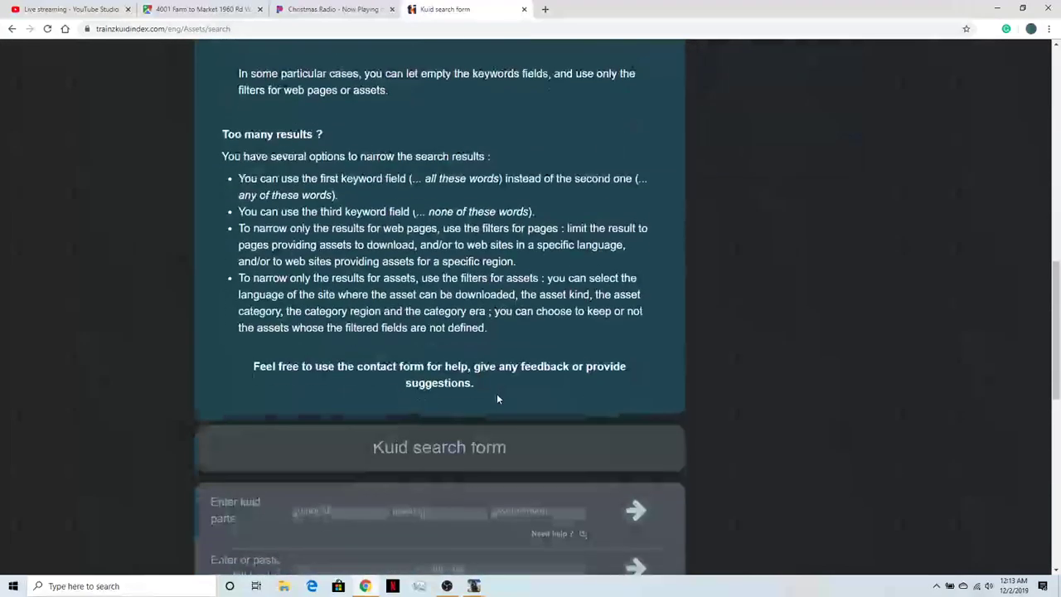
scroll(498, 402, "up", 12)
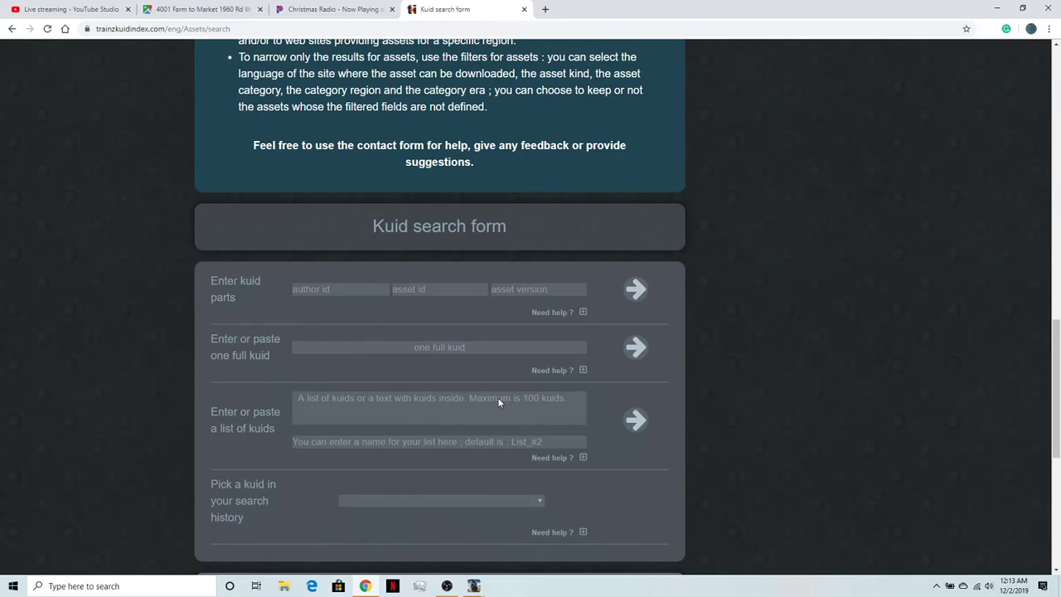
scroll(498, 402, "up", 3)
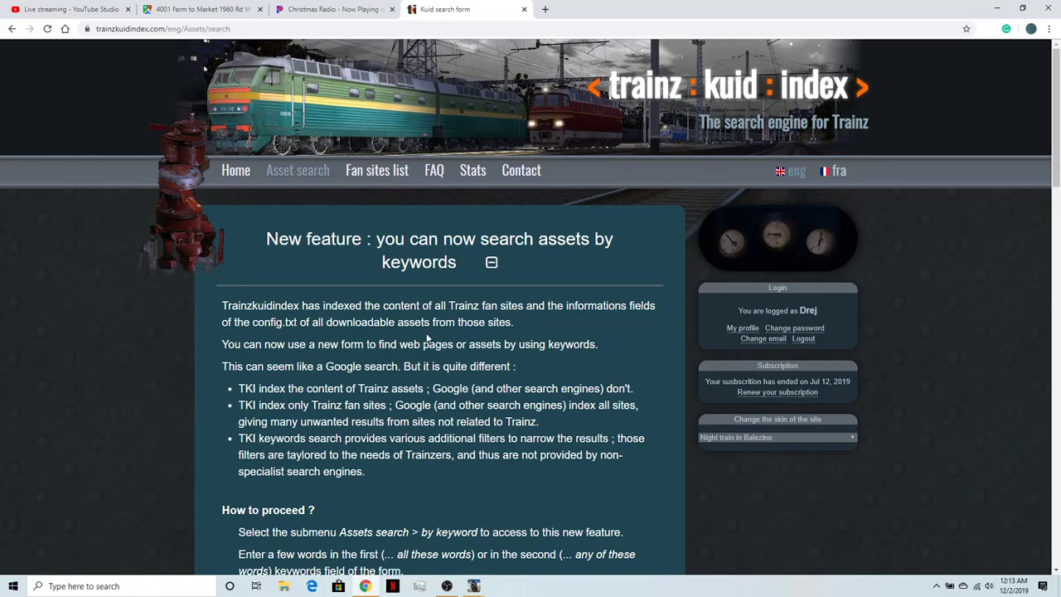
left_click(490, 263)
scroll(482, 290, "down", 6)
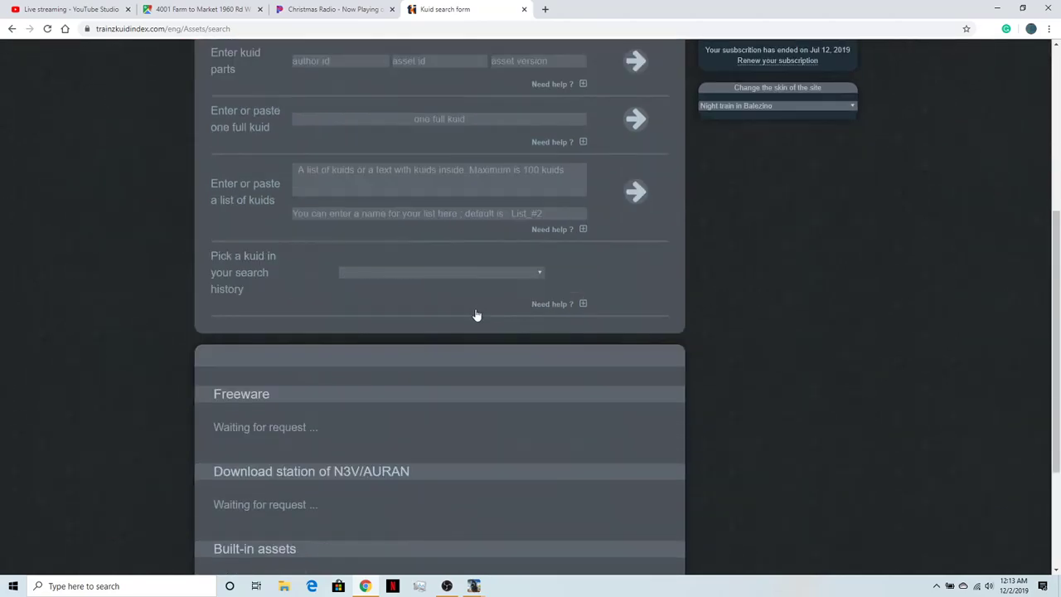
scroll(477, 315, "up", 6)
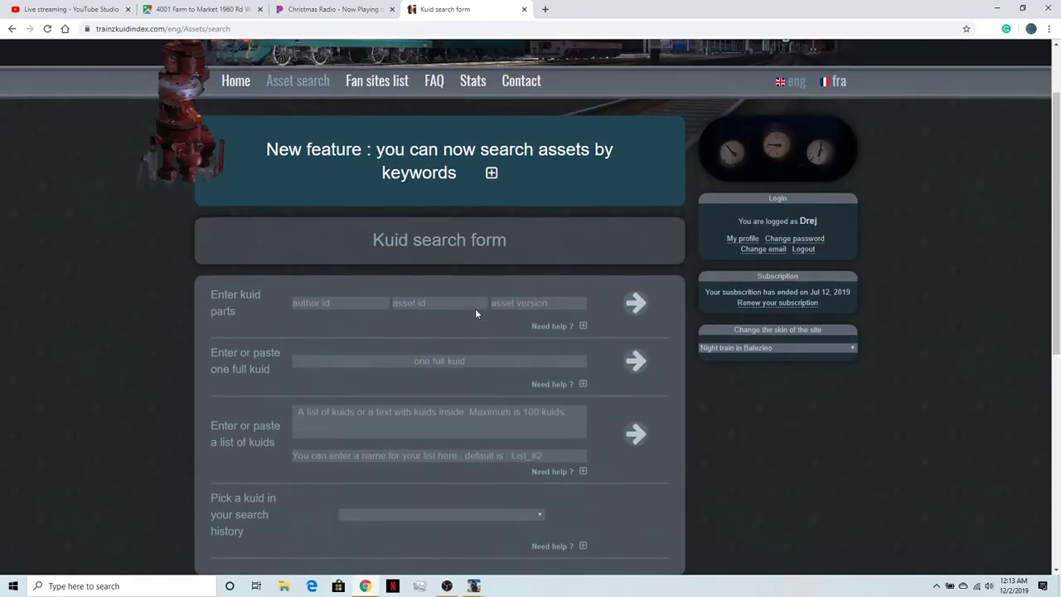
scroll(398, 331, "up", 1)
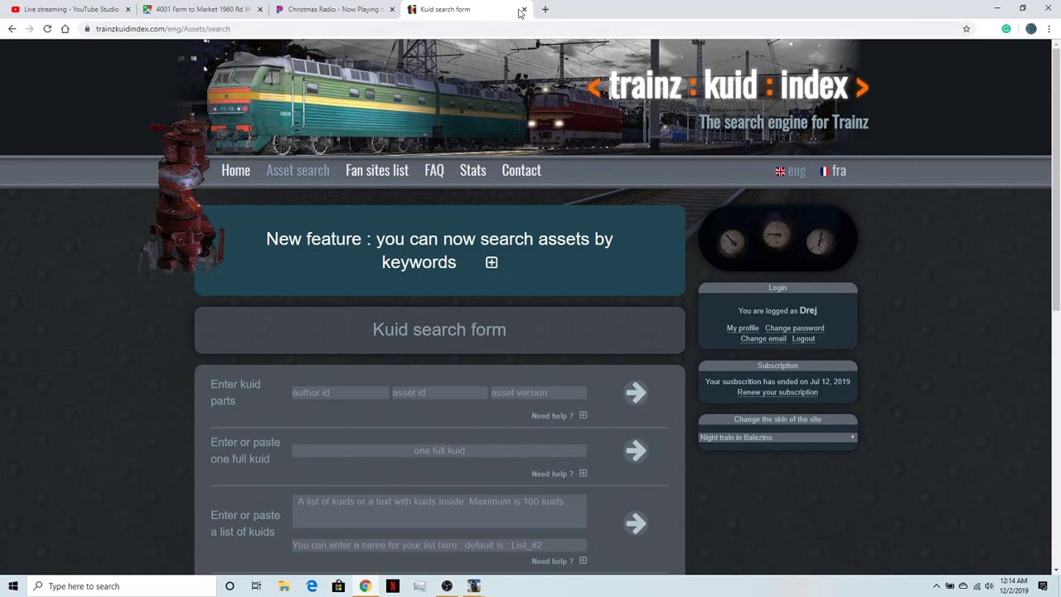
- Go to auran.com/TRS2004/DLS.php and open the Trainz Download Station from the site's community links
left_click(476, 28)
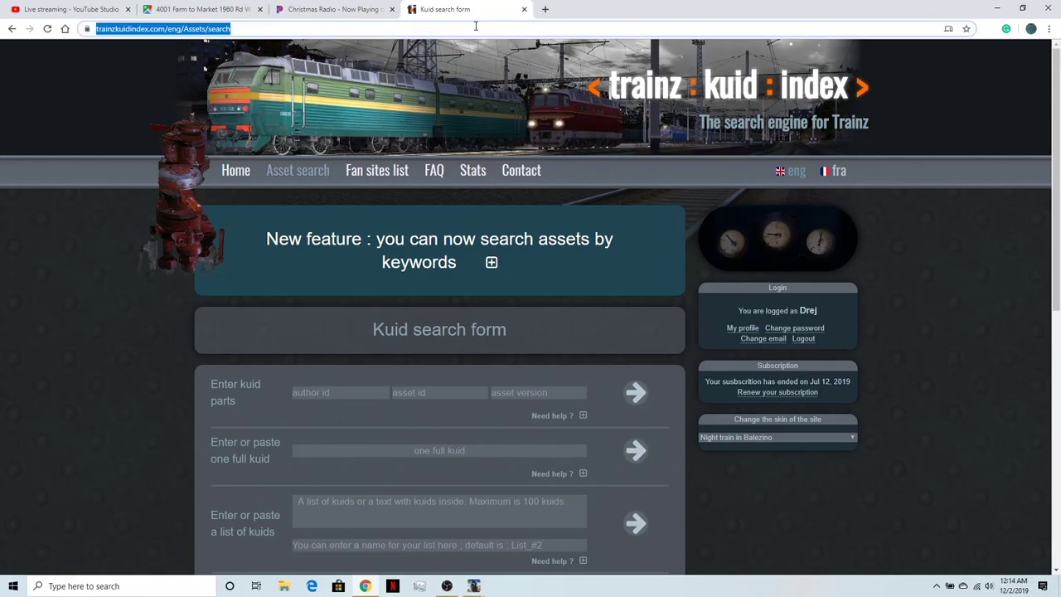
type("auran.com/TRS2004/DLS.php")
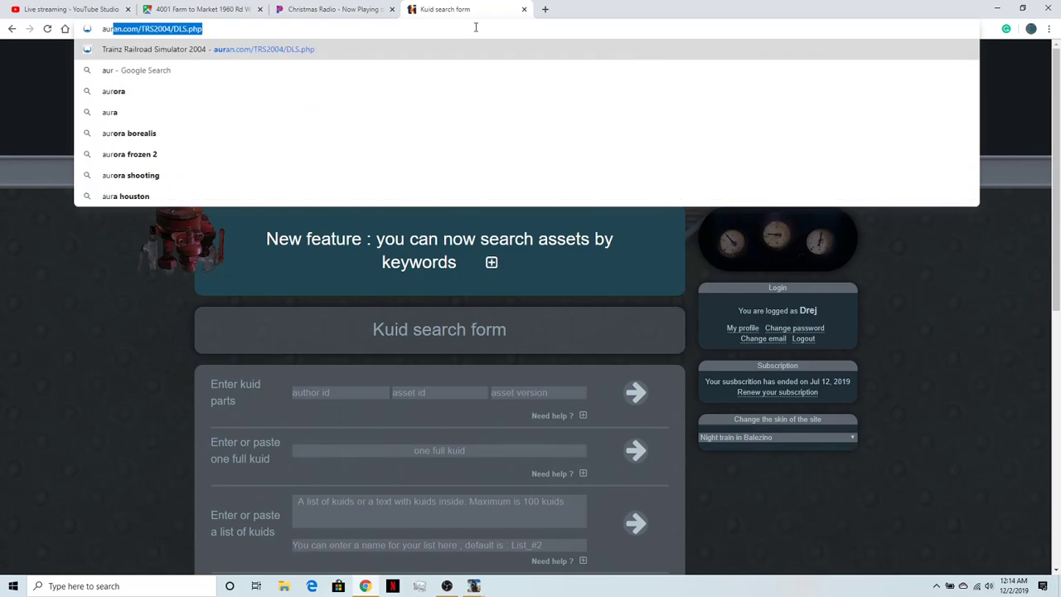
key("Return")
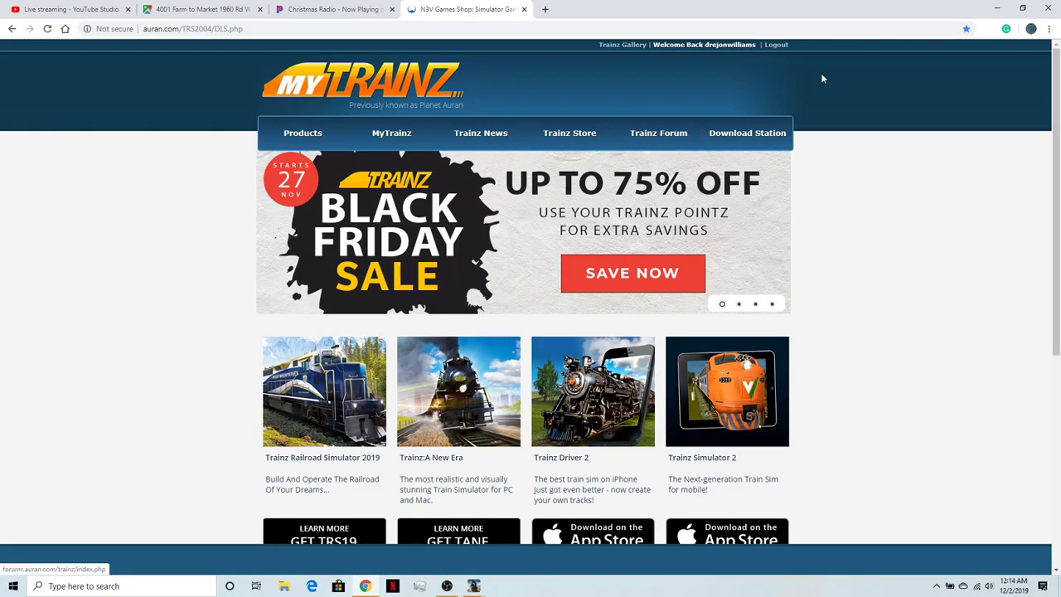
scroll(847, 287, "down", 5)
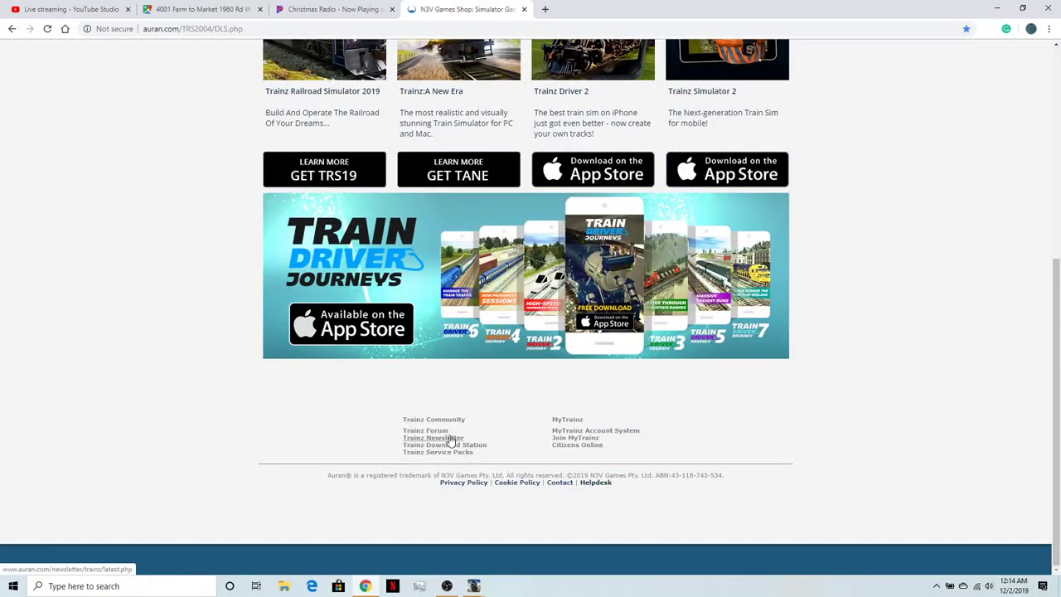
left_click(609, 344)
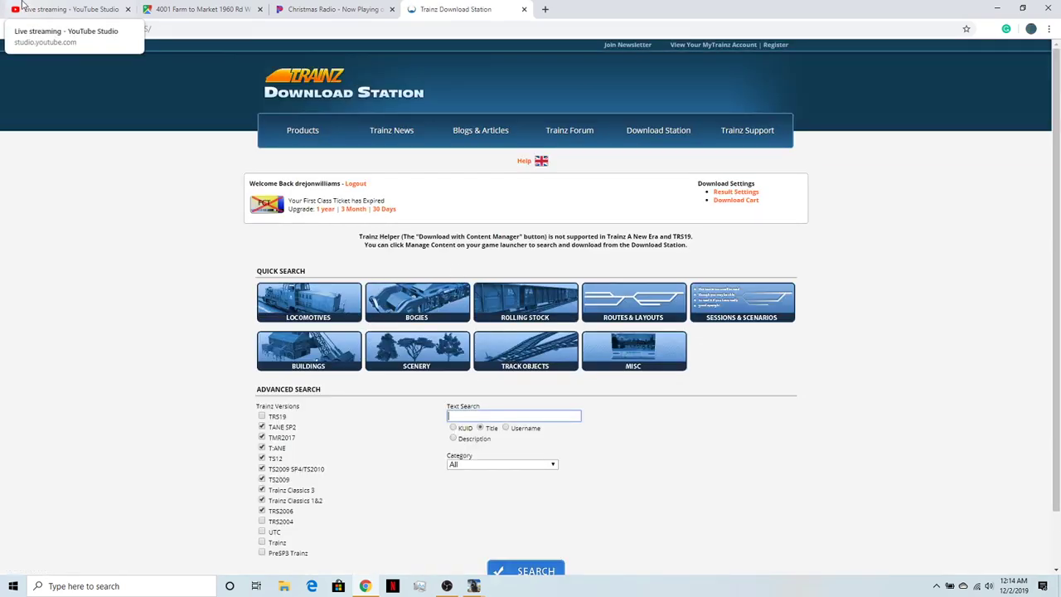
right_click(470, 421)
left_click(200, 399)
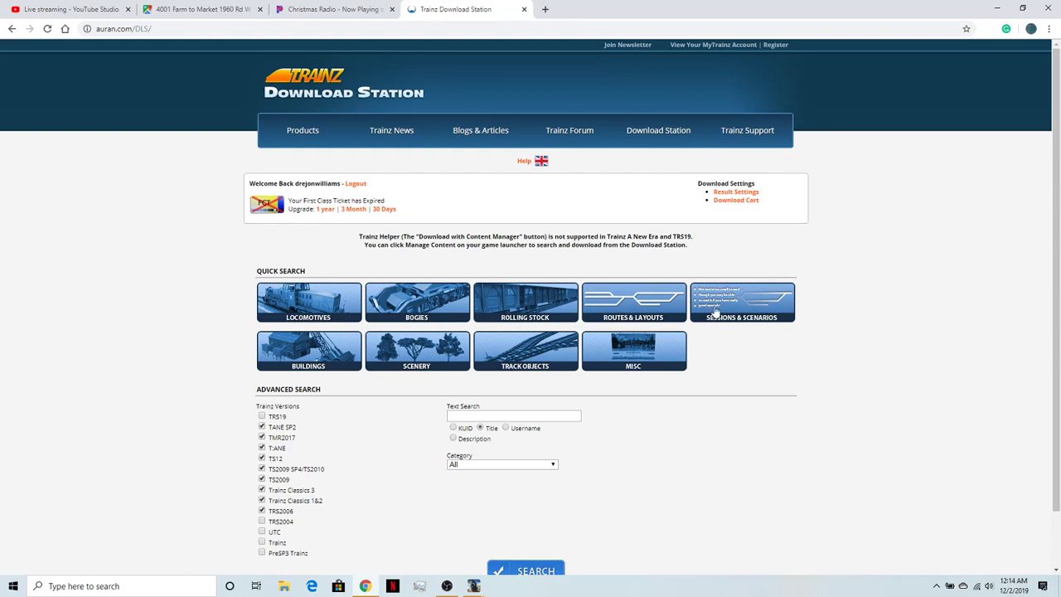
- Search the Download Station by title for "atls" and browse the ATLS driver command entries
left_click(466, 411)
type("atls")
key("Return")
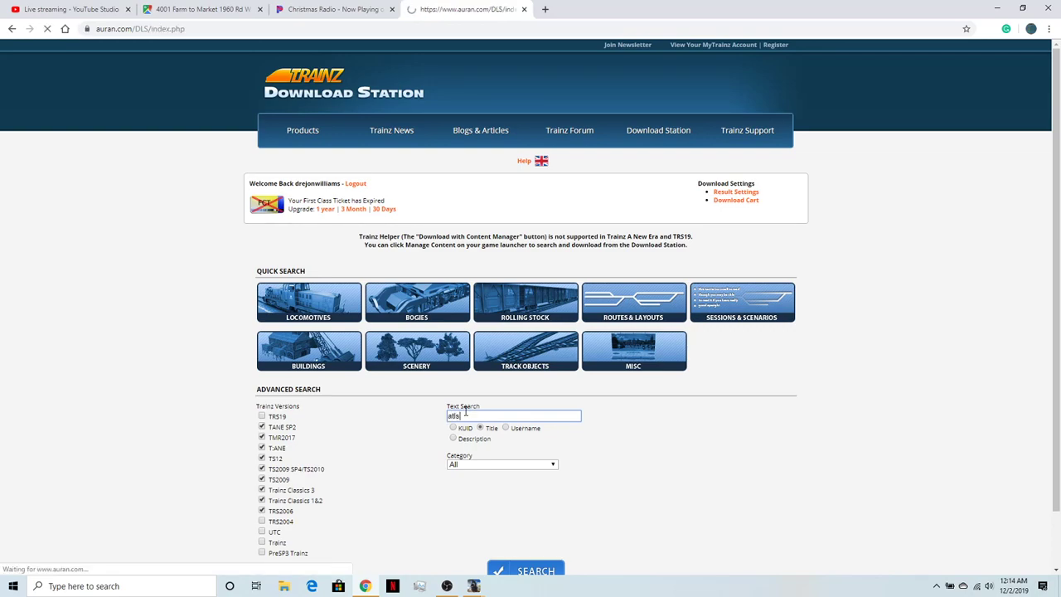
scroll(466, 412, "down", 8)
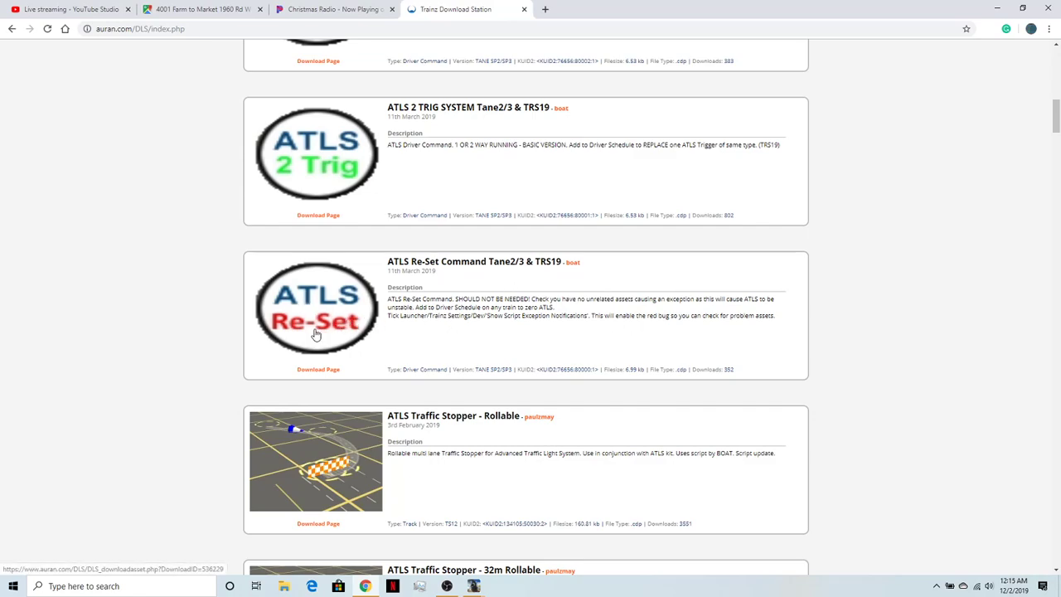
scroll(540, 429, "down", 4)
scroll(540, 431, "up", 4)
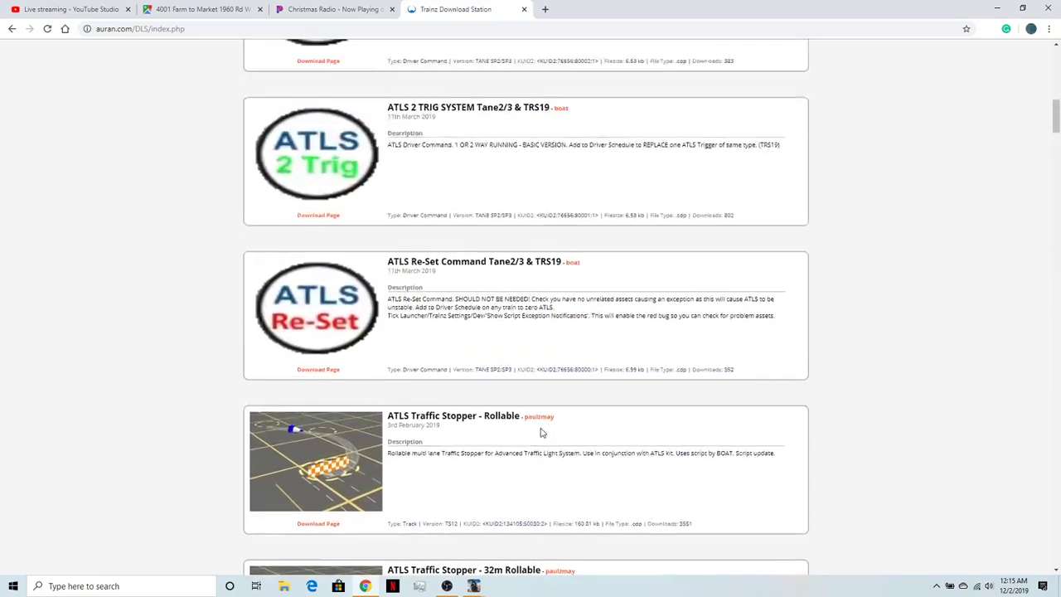
scroll(540, 431, "down", 5)
scroll(541, 431, "up", 6)
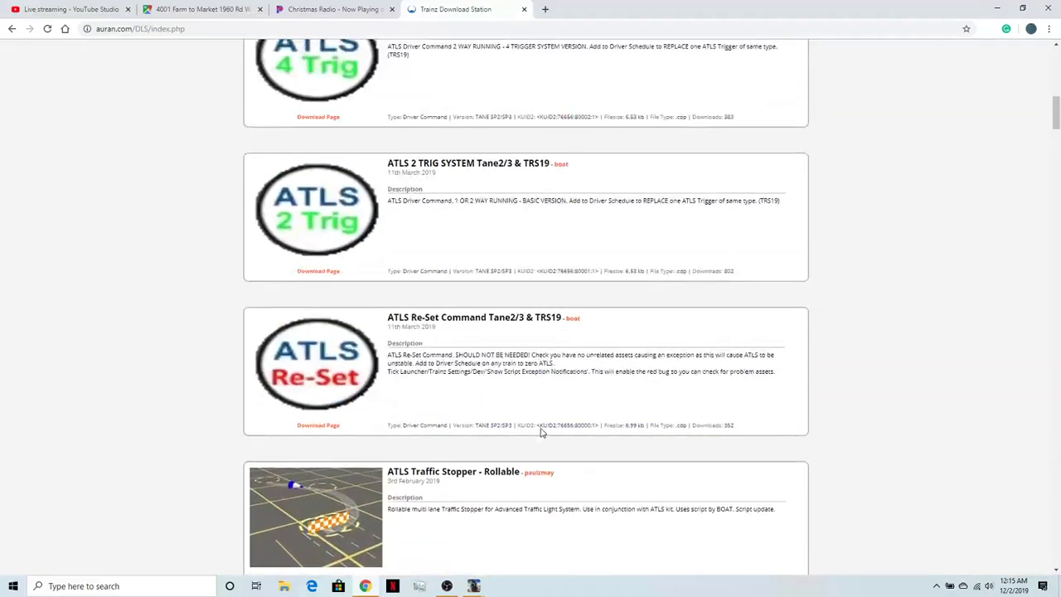
scroll(540, 431, "up", 1)
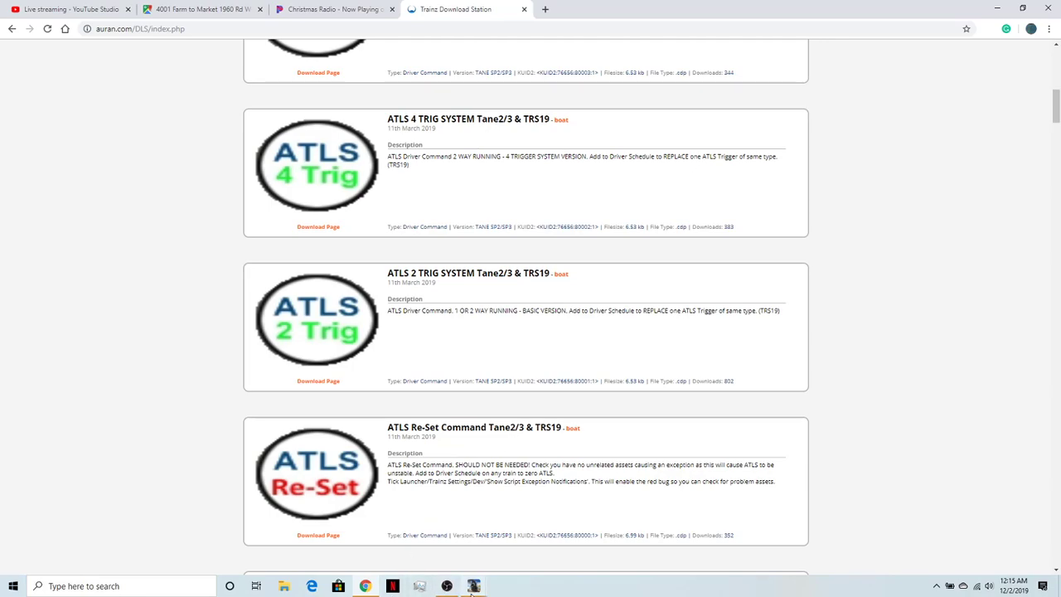
- Switch to the T:ANE launcher and open Content Manager
mouse_move(473, 586)
left_click(494, 543)
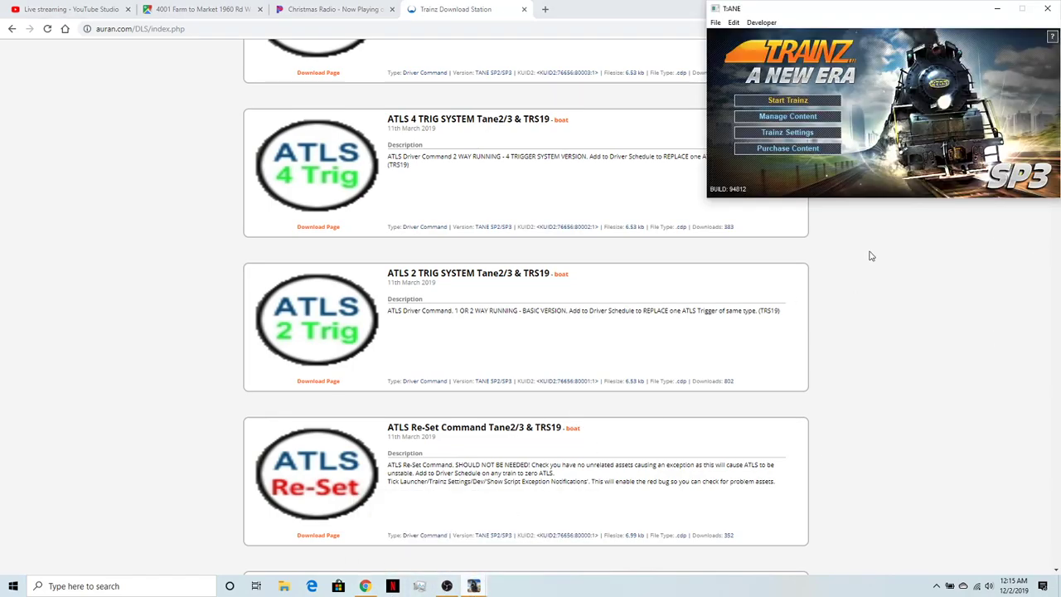
left_click(771, 131)
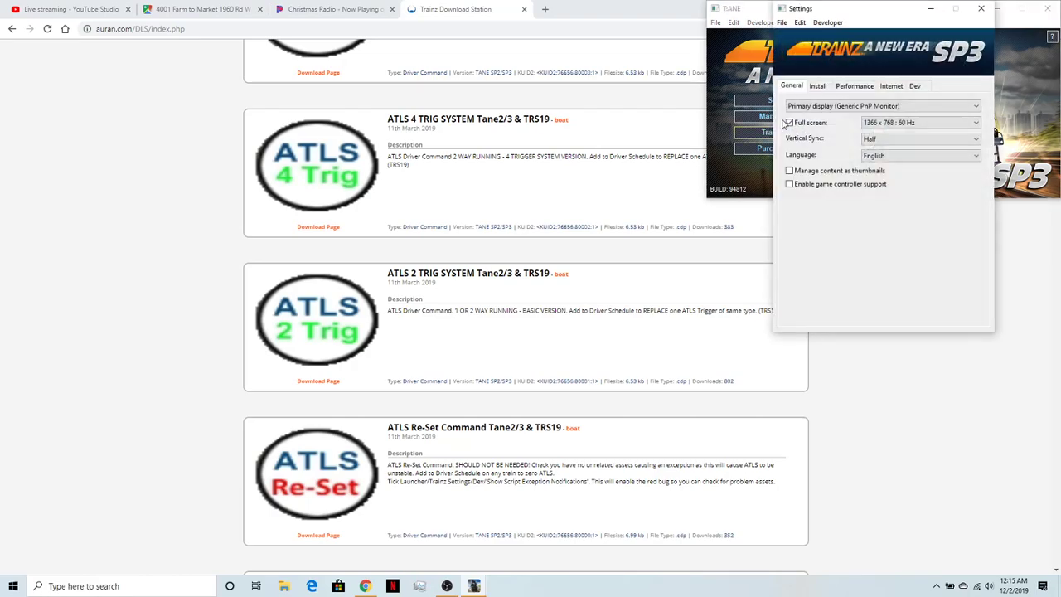
left_click(978, 14)
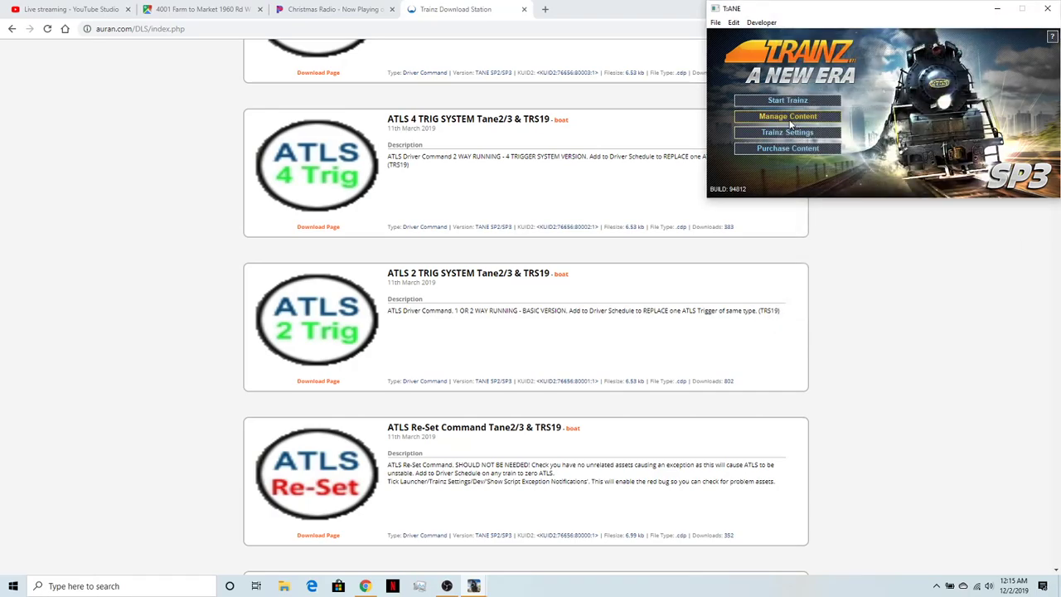
left_click(794, 123)
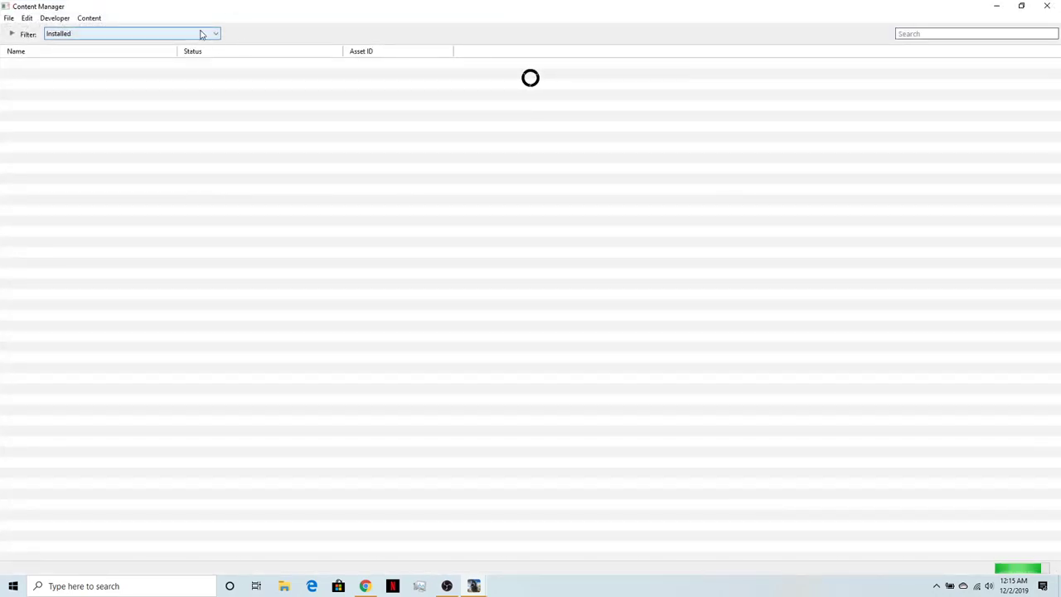
- Filter Content Manager to Download Station assets and search them for "atls"
left_click(202, 34)
left_click(138, 85)
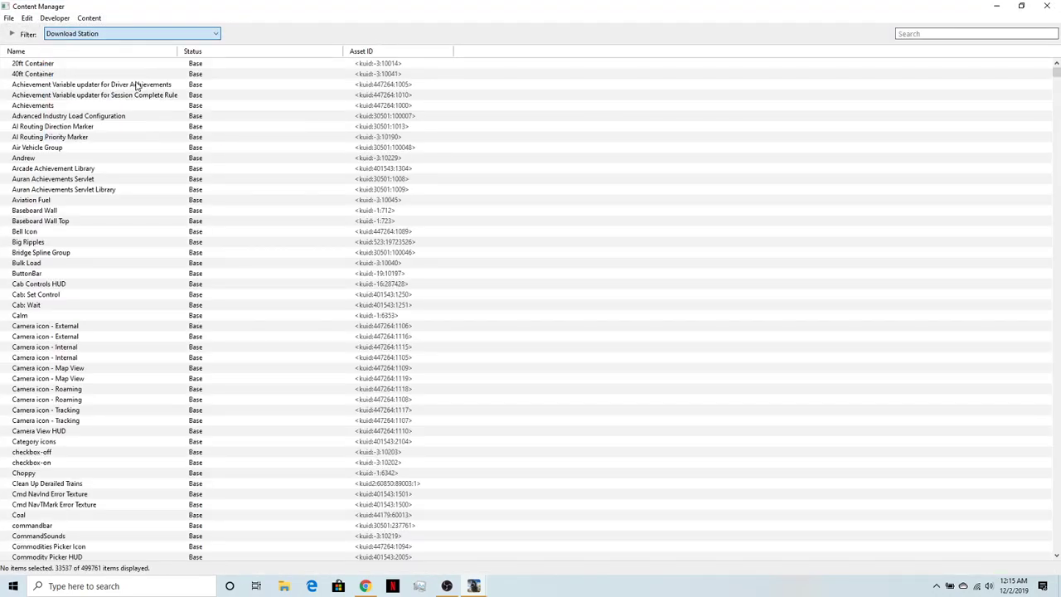
left_click(939, 34)
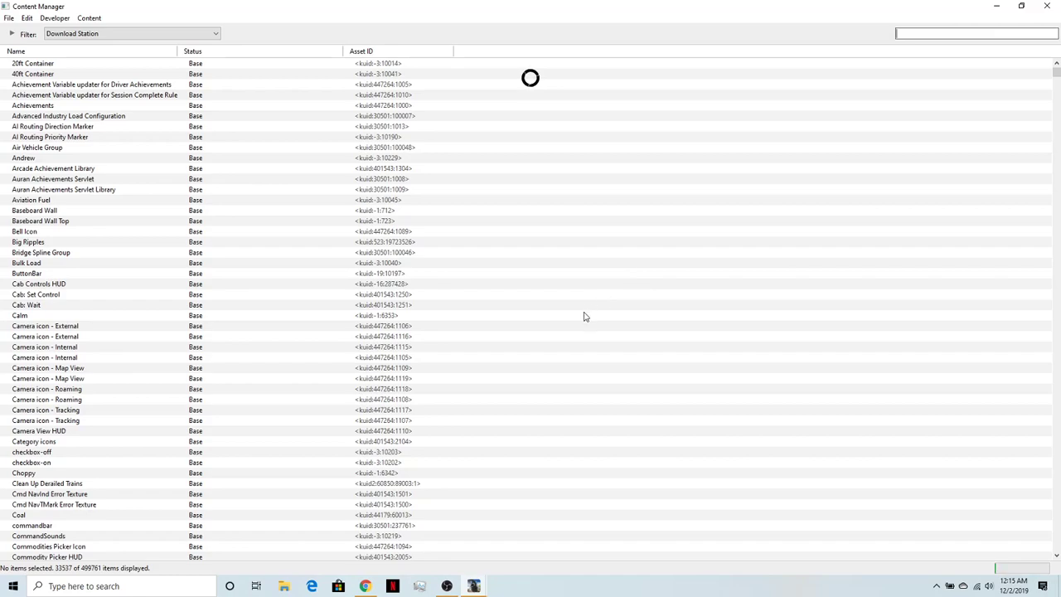
type("atls")
- Return to the Download Station results in Chrome and review the ATLS Script Library and the Leave, Arrive and trigger driver commands
left_click(361, 588)
scroll(403, 434, "down", 2)
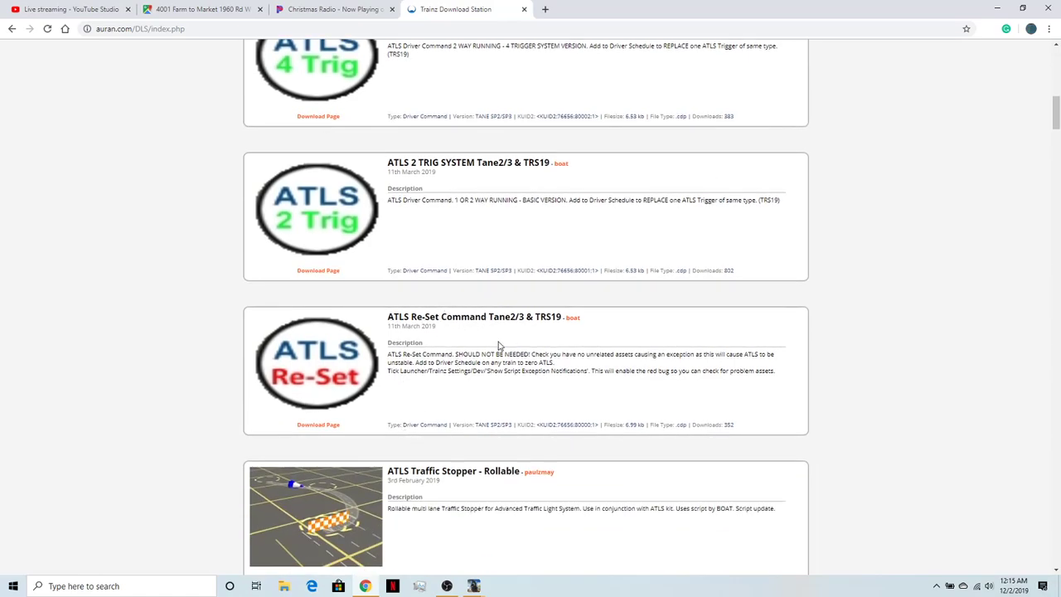
scroll(498, 345, "up", 6)
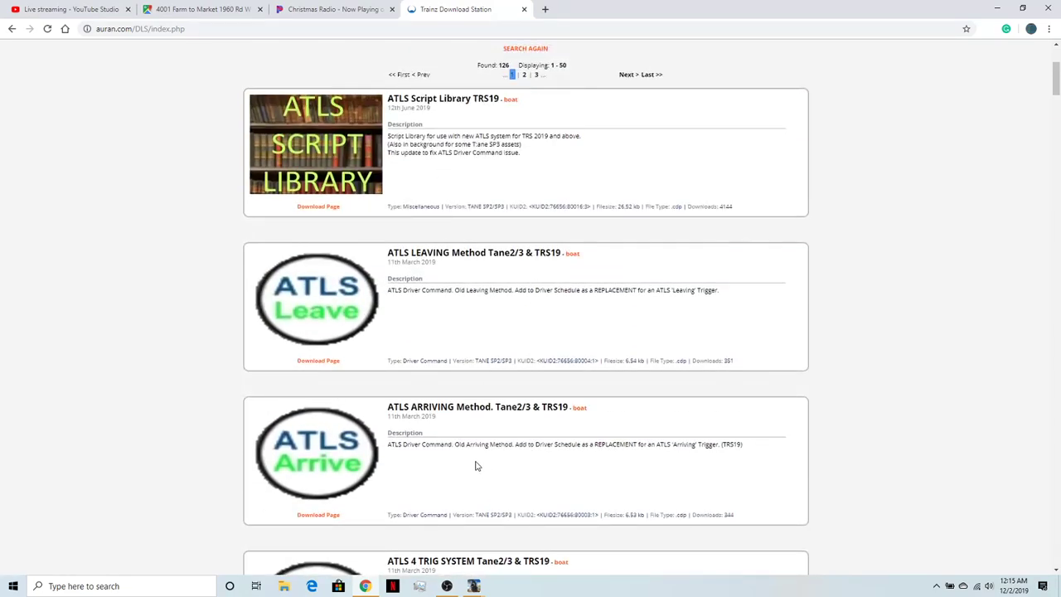
scroll(494, 407, "up", 1)
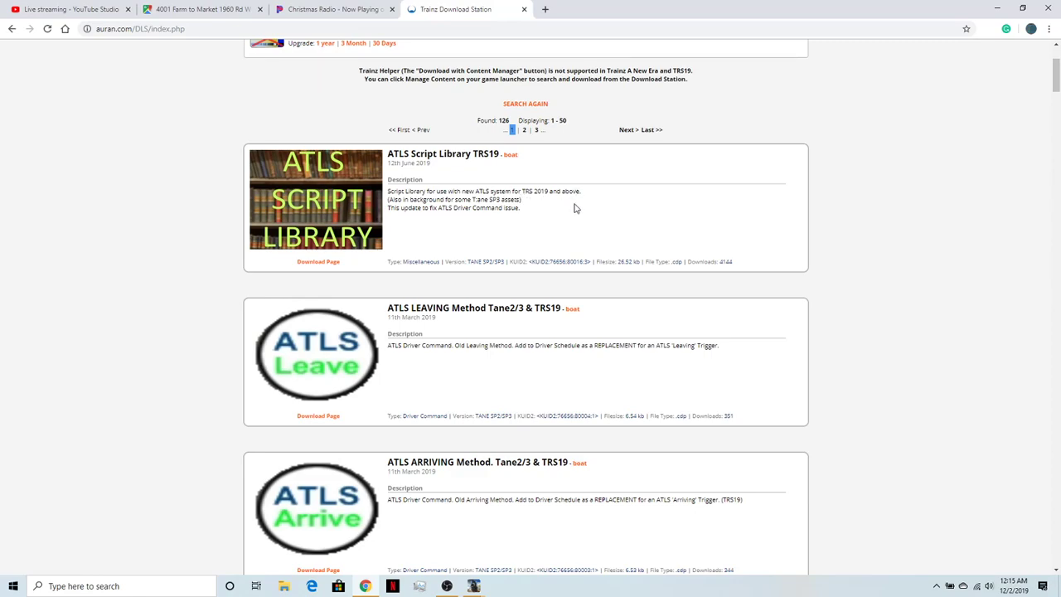
scroll(555, 237, "up", 2)
scroll(540, 256, "down", 2)
scroll(543, 250, "down", 1)
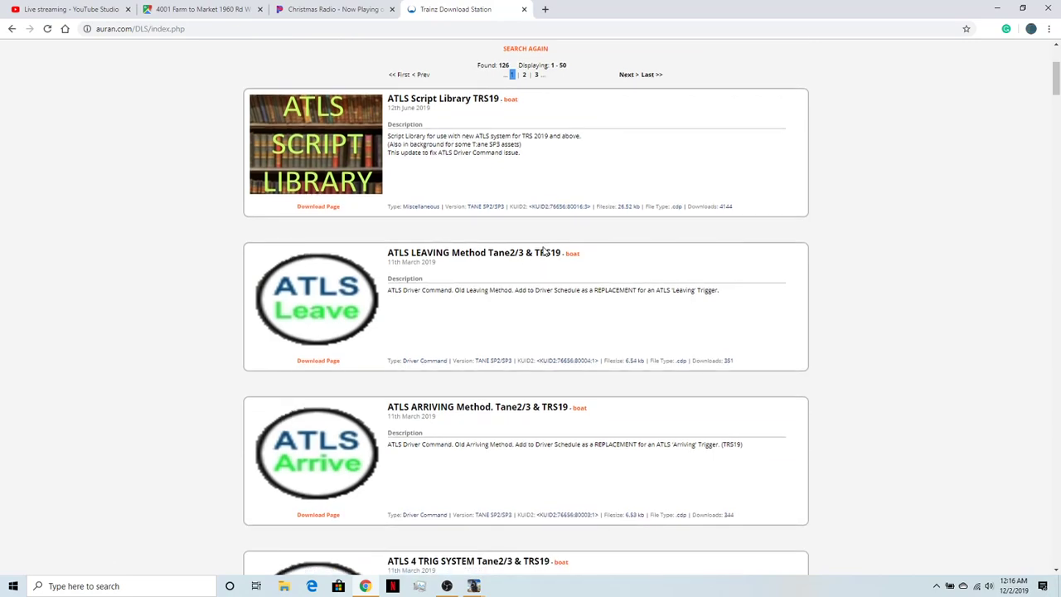
scroll(543, 247, "down", 8)
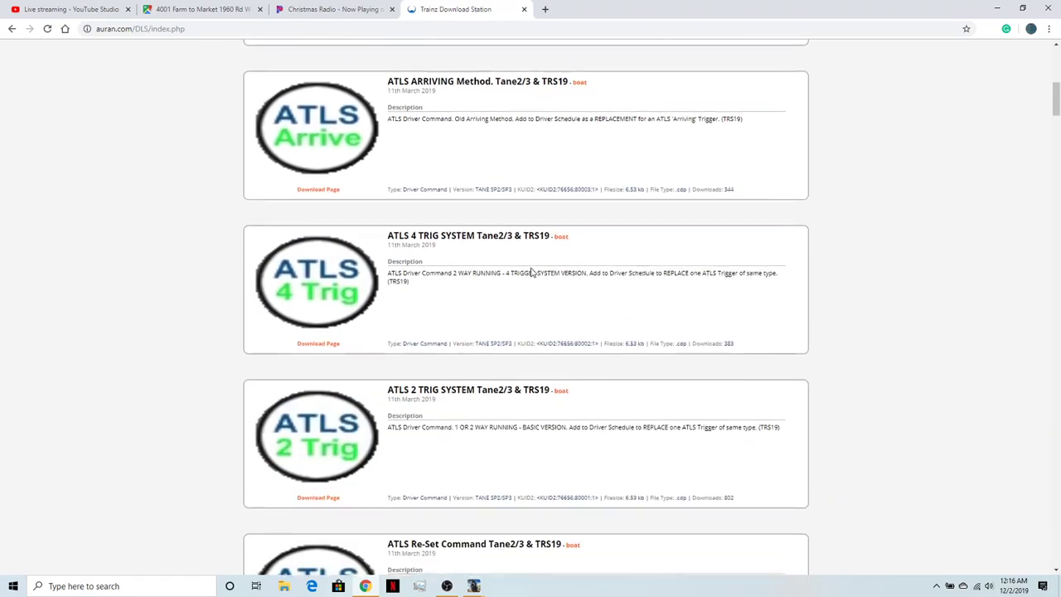
scroll(530, 273, "down", 1)
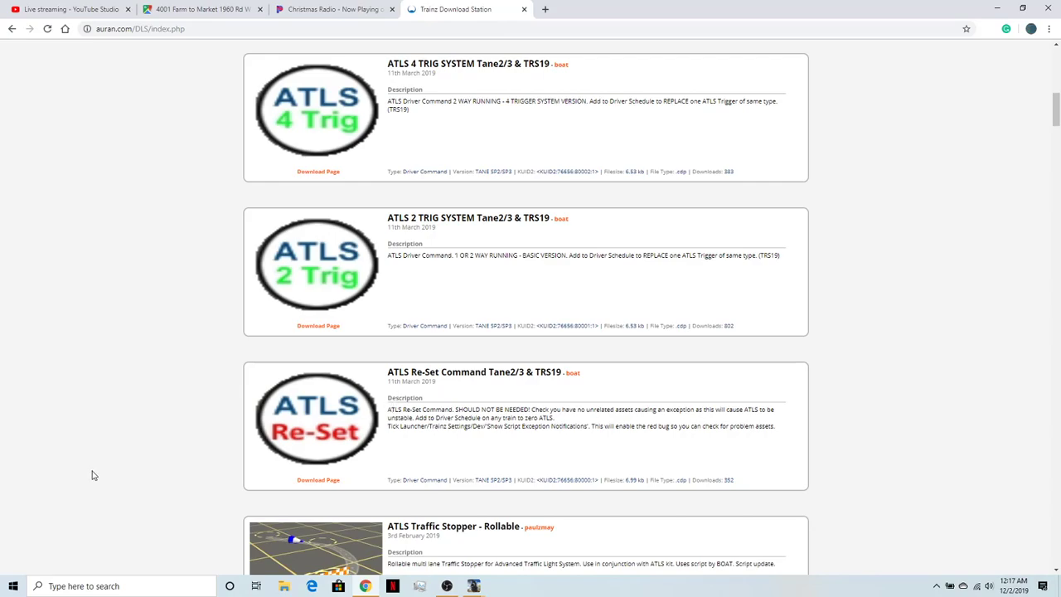
- Look through the ATLS Traffic Stopper variants and the ATLS Slave controllers in the search results
scroll(548, 358, "down", 5)
scroll(481, 306, "down", 10)
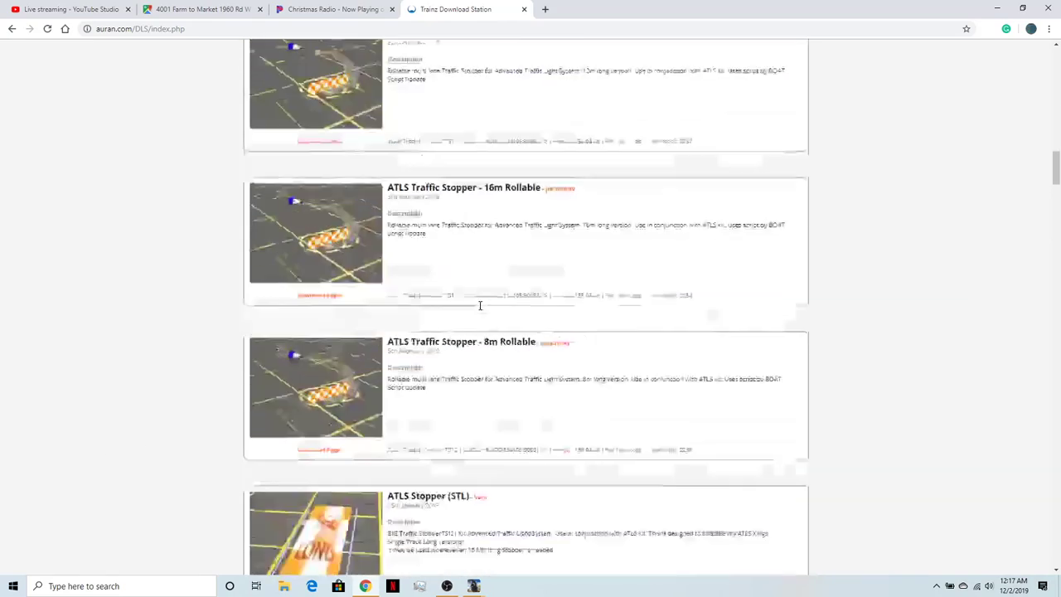
scroll(480, 309, "up", 15)
scroll(479, 310, "down", 17)
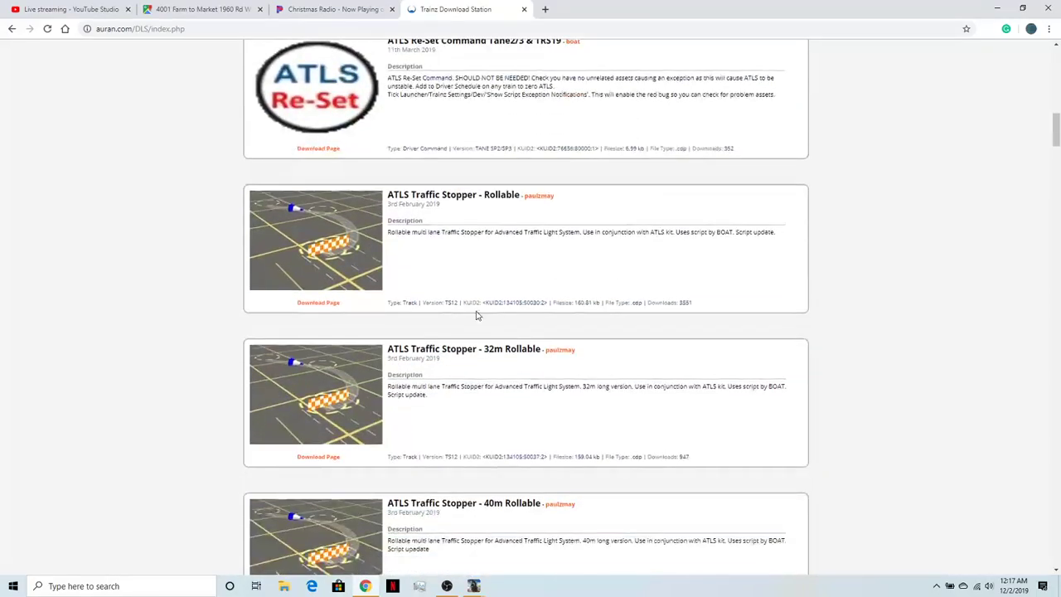
scroll(476, 315, "down", 3)
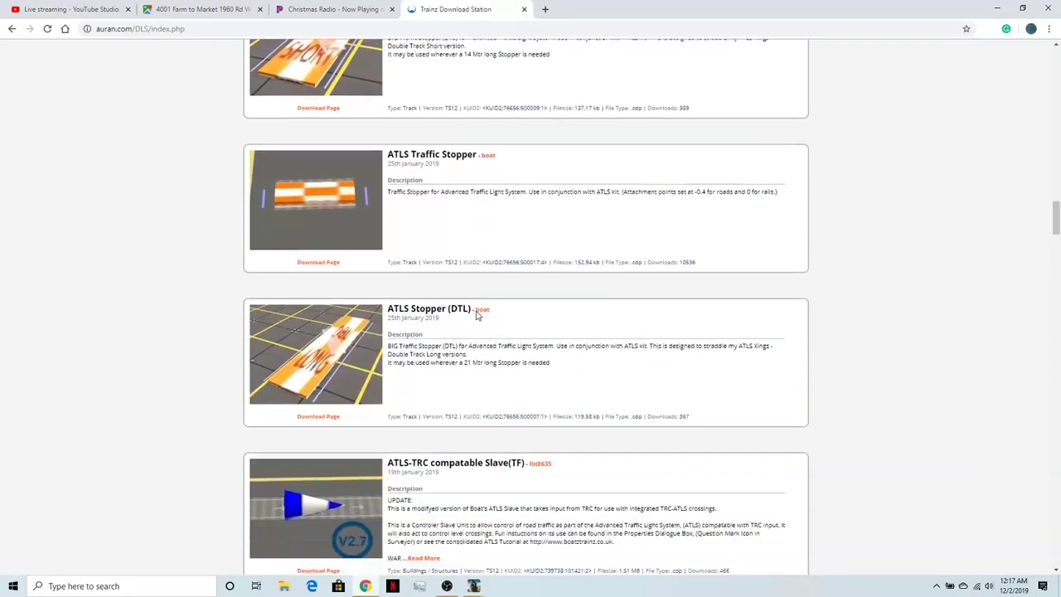
scroll(474, 315, "down", 4)
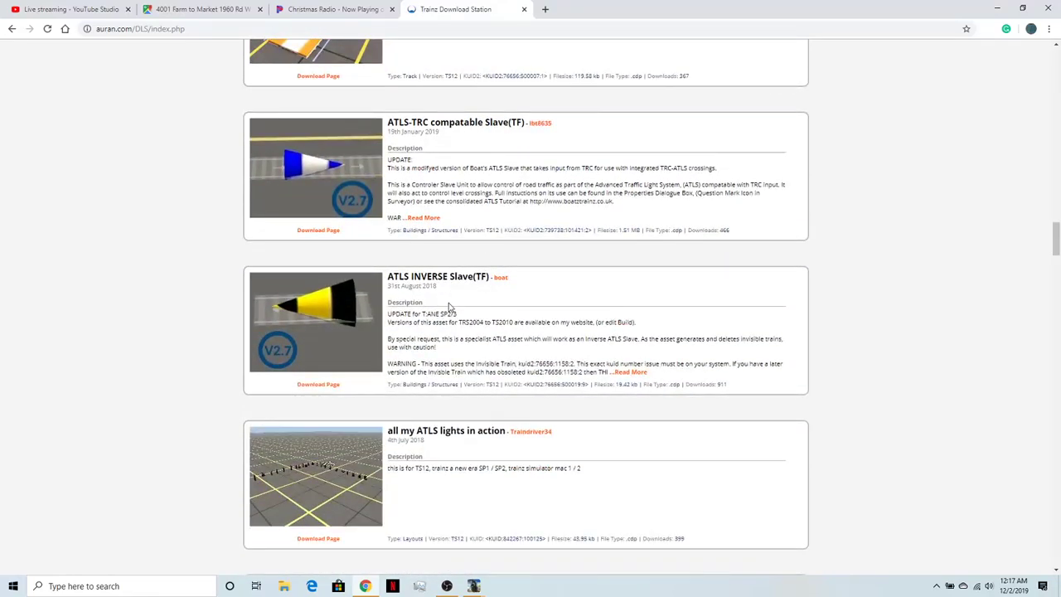
scroll(451, 306, "down", 2)
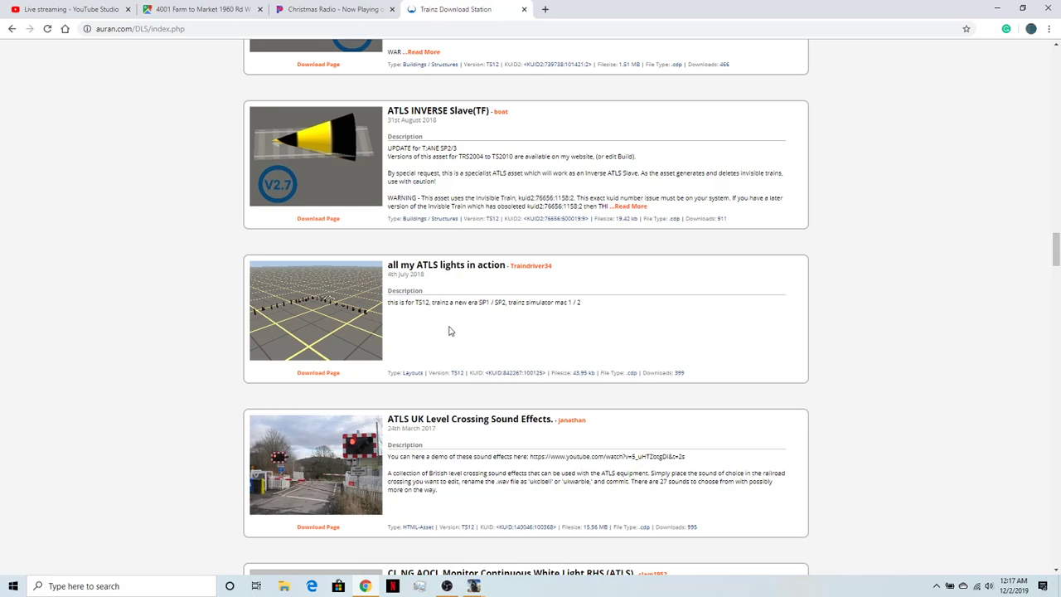
- Examine the ATLS demo layout, UK level crossing sound effects and AOCL monitor light entries in the results
scroll(449, 331, "down", 1)
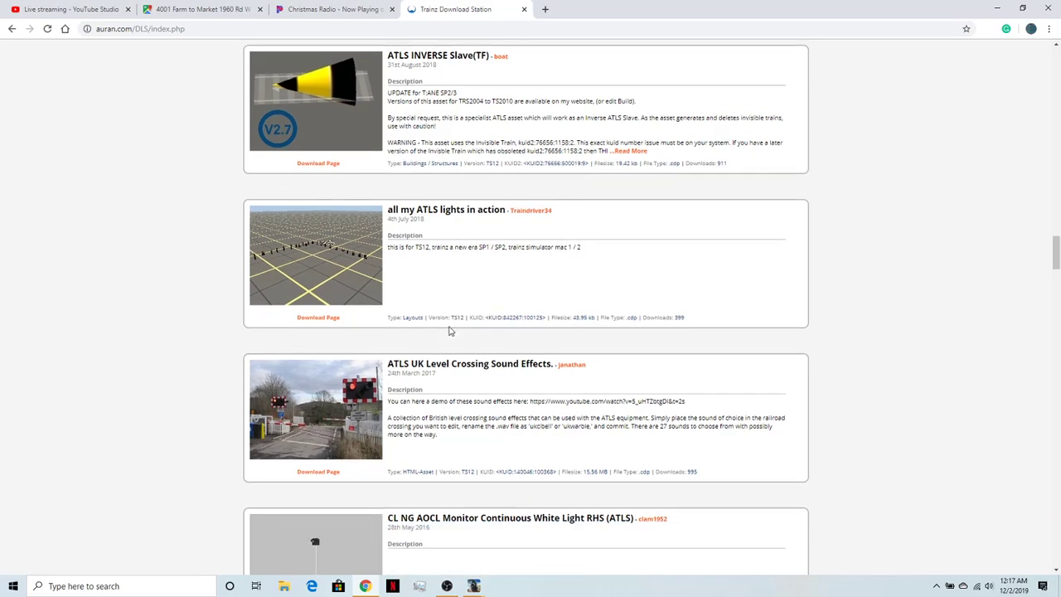
scroll(522, 283, "down", 1)
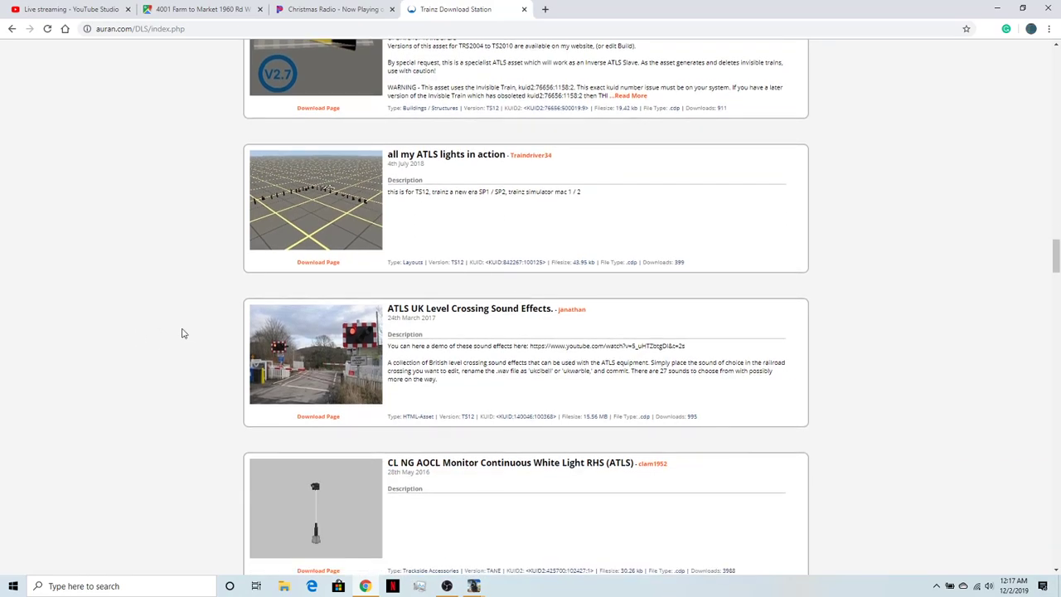
scroll(496, 326, "down", 1)
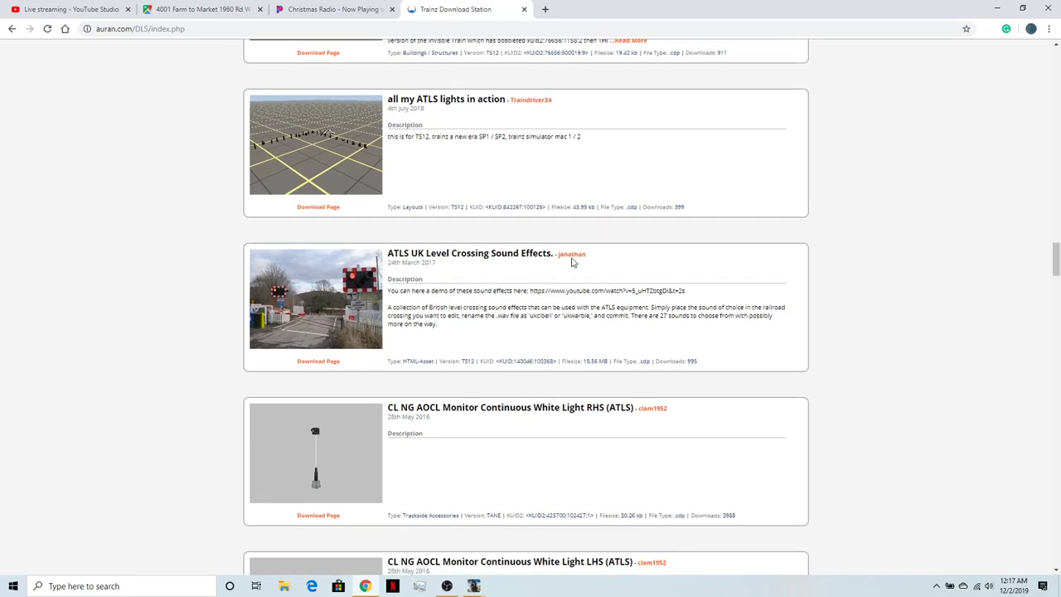
scroll(561, 301, "down", 4)
scroll(563, 310, "up", 4)
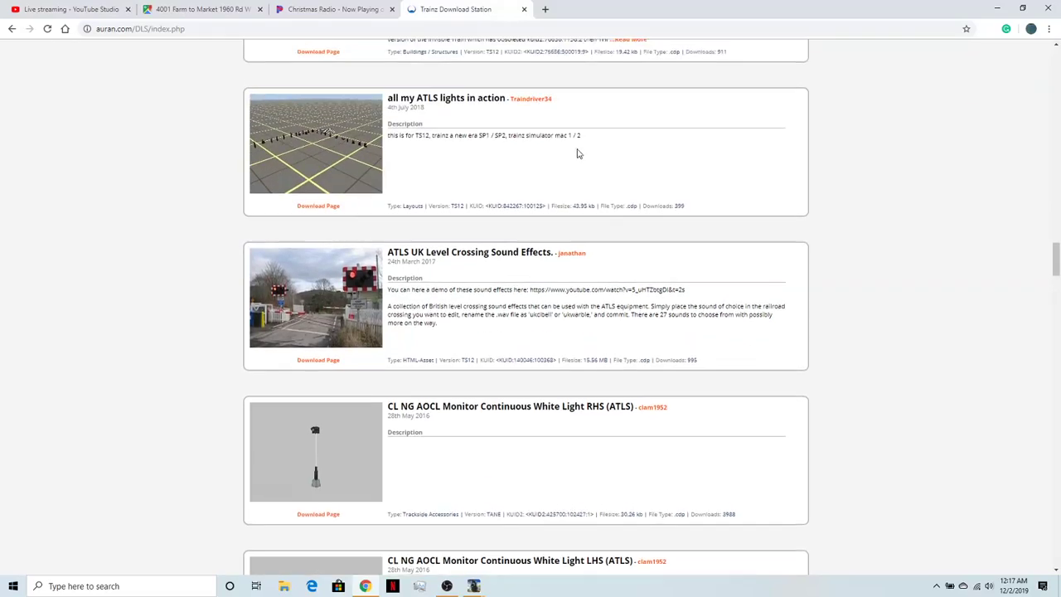
scroll(466, 344, "down", 4)
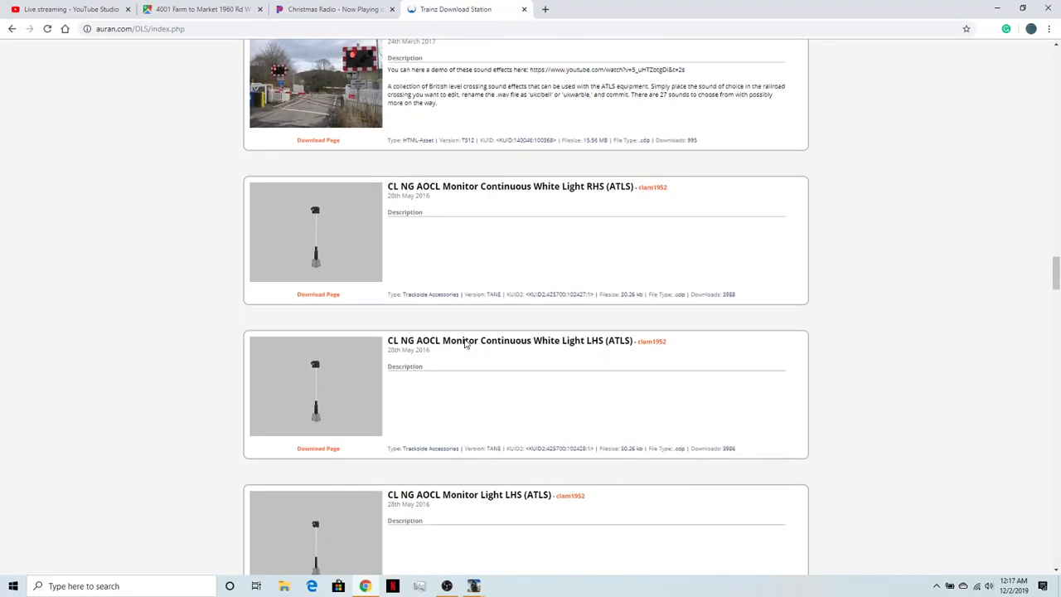
scroll(540, 328, "up", 4)
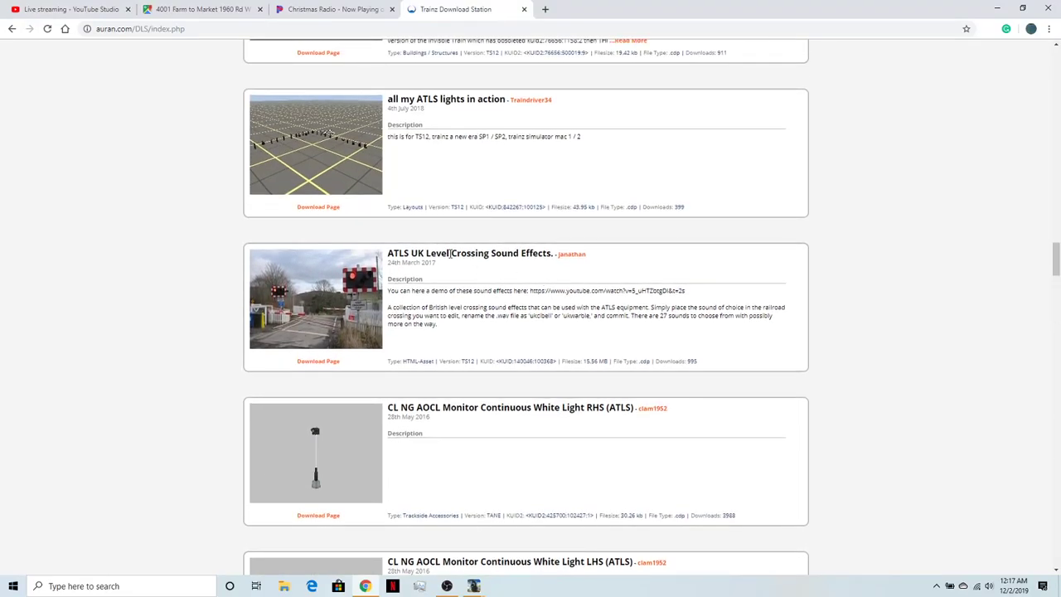
scroll(504, 337, "down", 6)
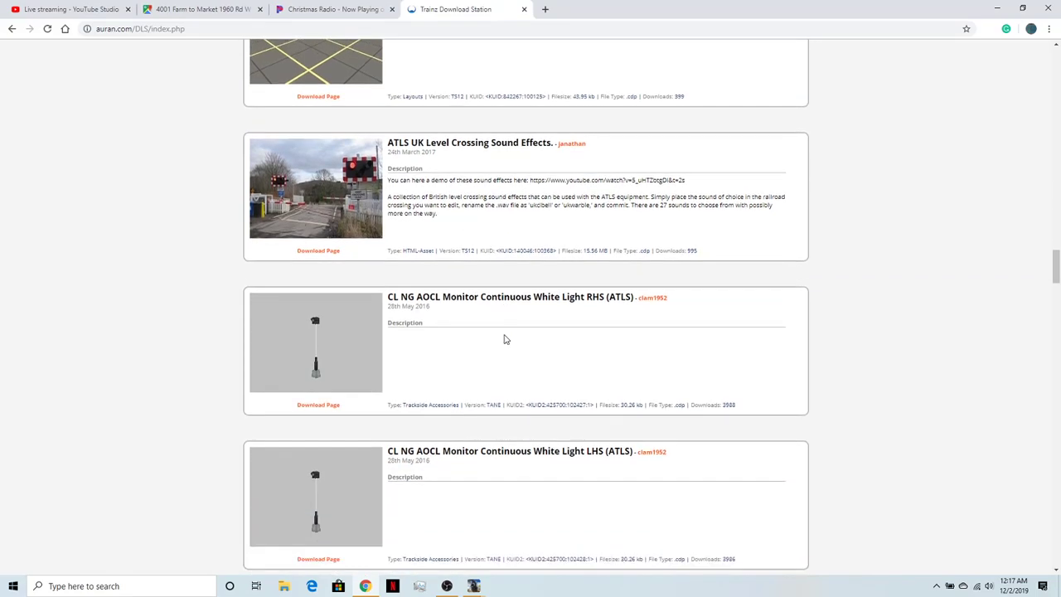
scroll(504, 335, "down", 8)
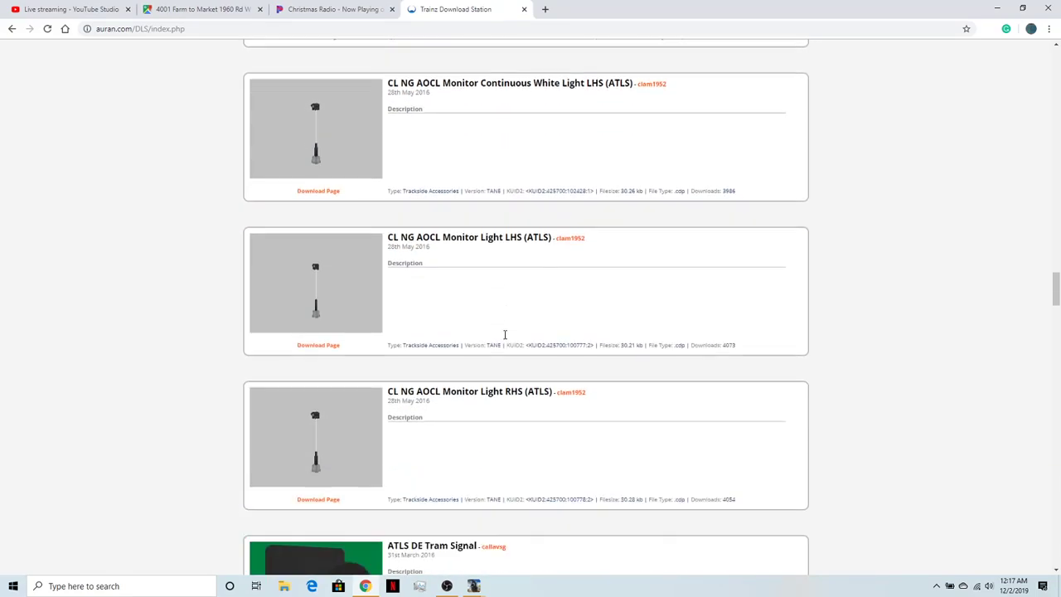
- Browse the ATLS crossing signs, grade crossing, intersection demos and the US, UK and tram signal entries
scroll(492, 302, "down", 9)
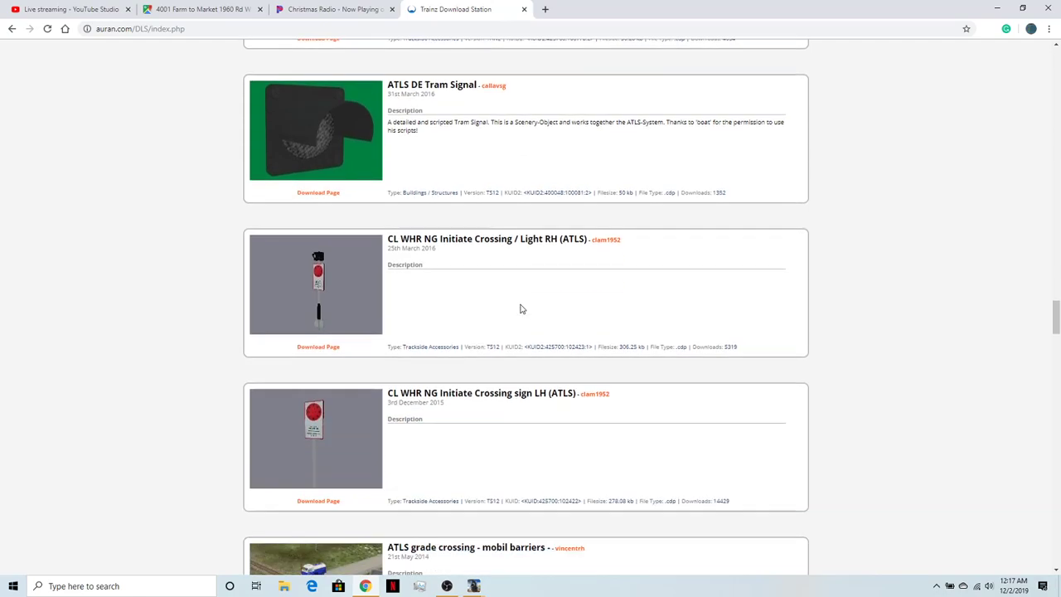
scroll(522, 313, "down", 5)
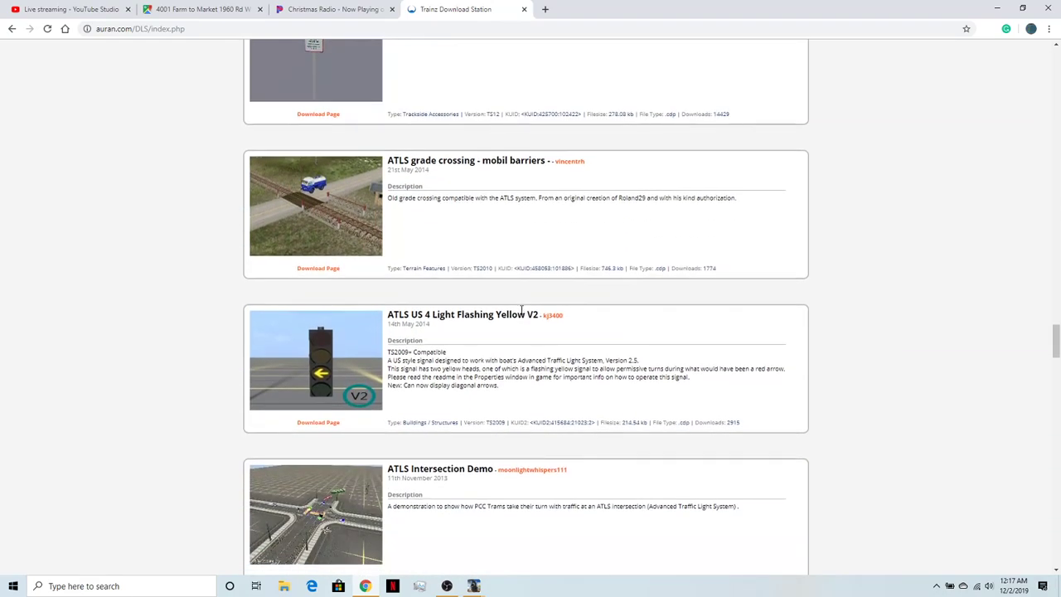
scroll(439, 440, "down", 14)
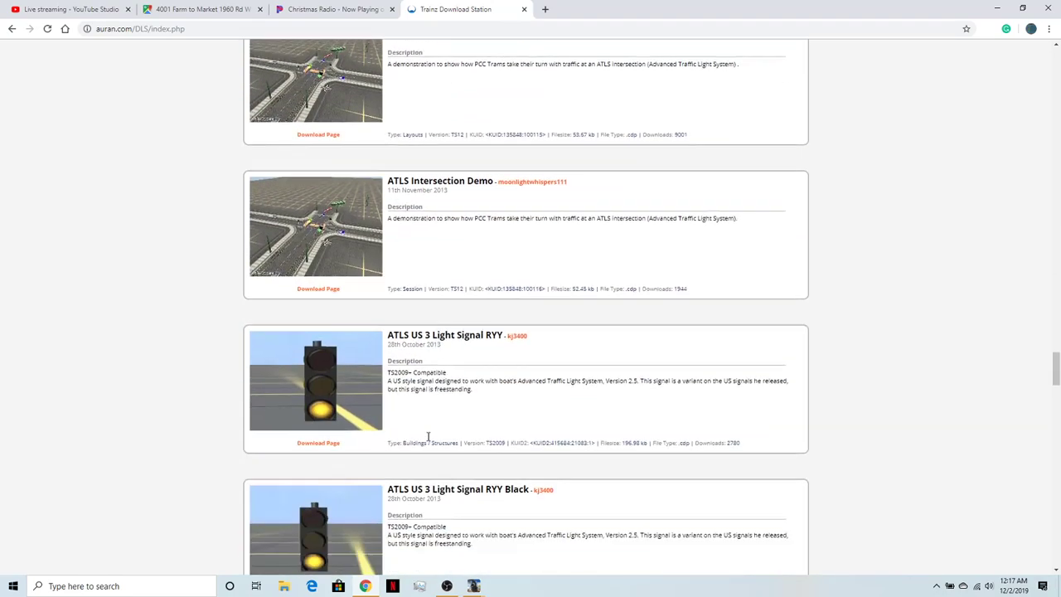
scroll(477, 420, "down", 14)
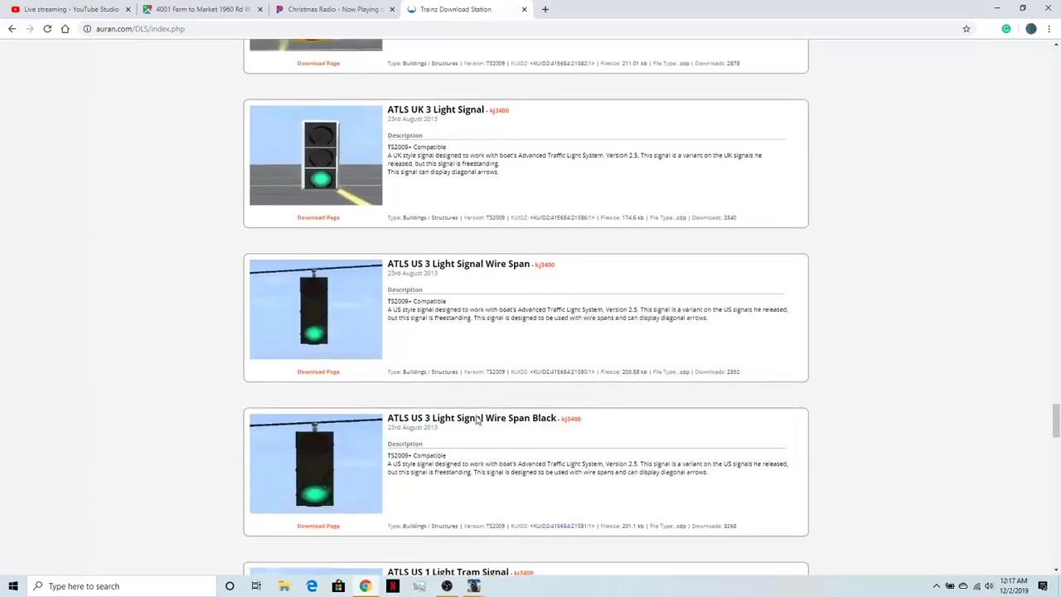
scroll(475, 419, "down", 2)
scroll(472, 348, "up", 3)
scroll(420, 403, "down", 10)
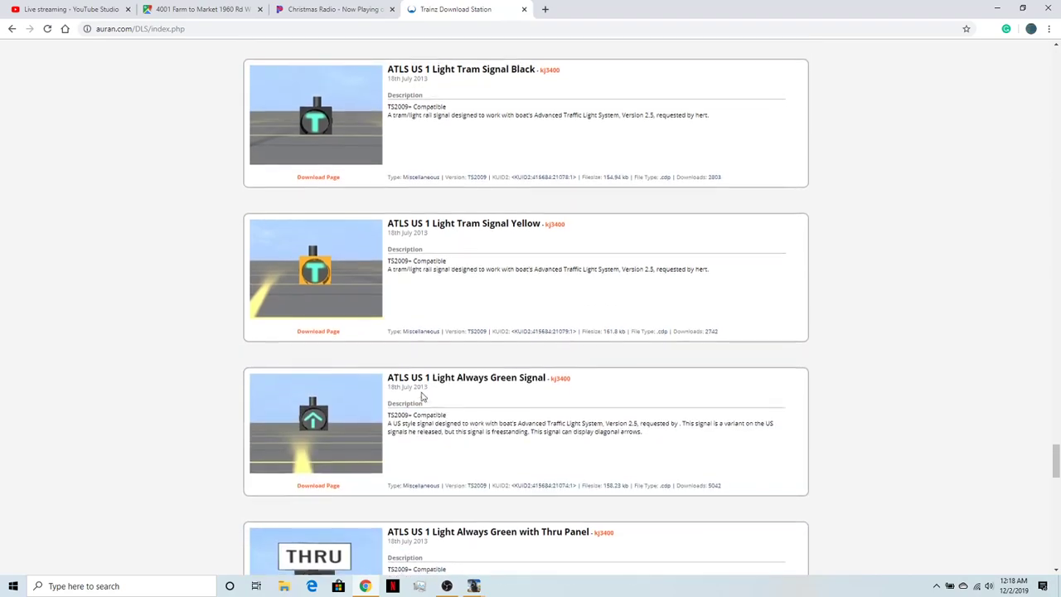
- Browse the ATLS US Always Green, 5 Light Doghouse and 5 Light Stack signals through the end of the first results page
scroll(460, 315, "down", 2)
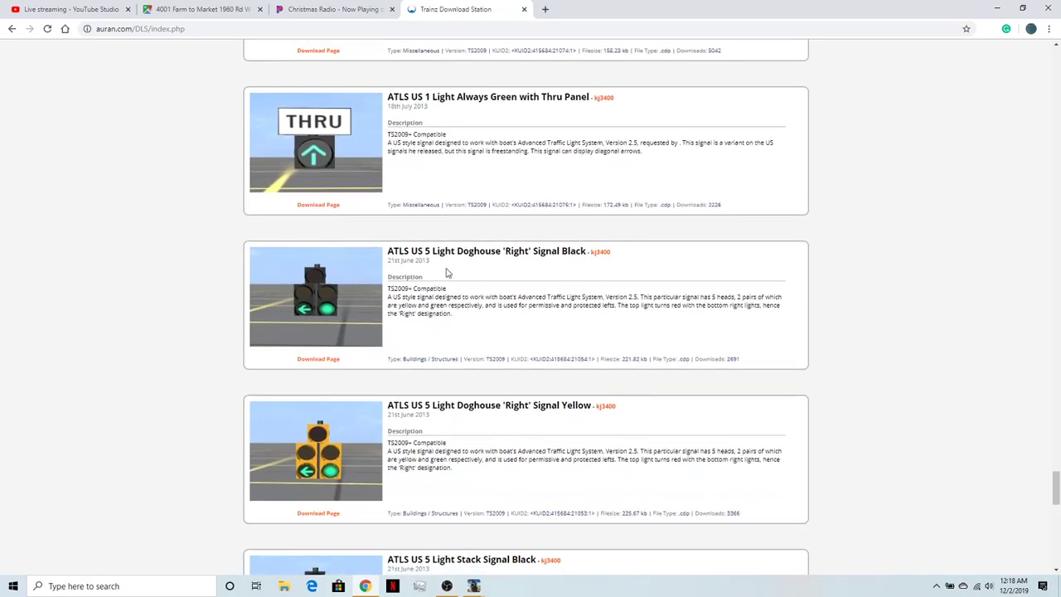
scroll(426, 374, "down", 8)
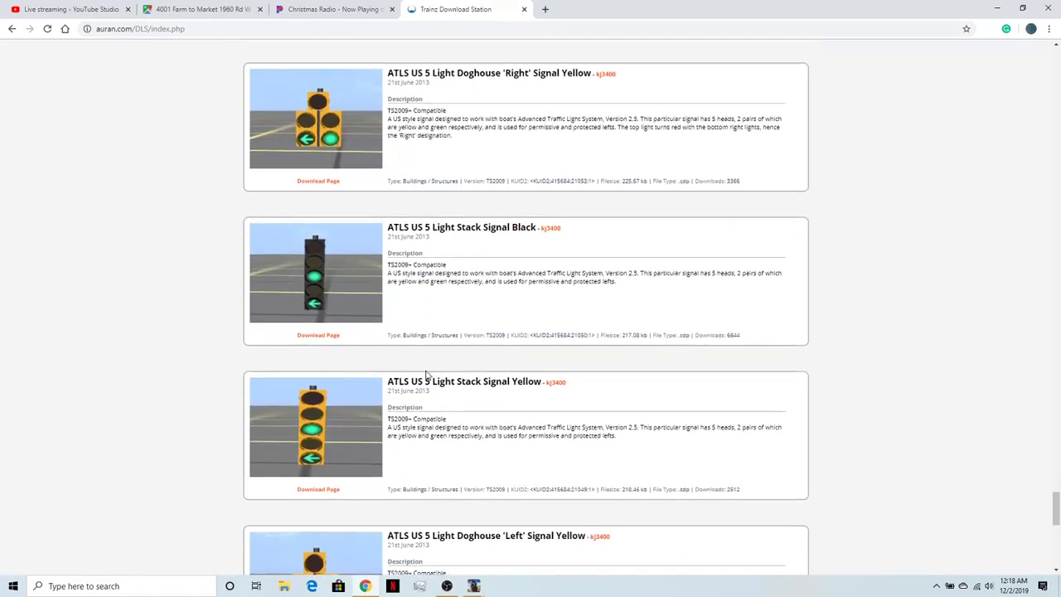
scroll(426, 375, "down", 7)
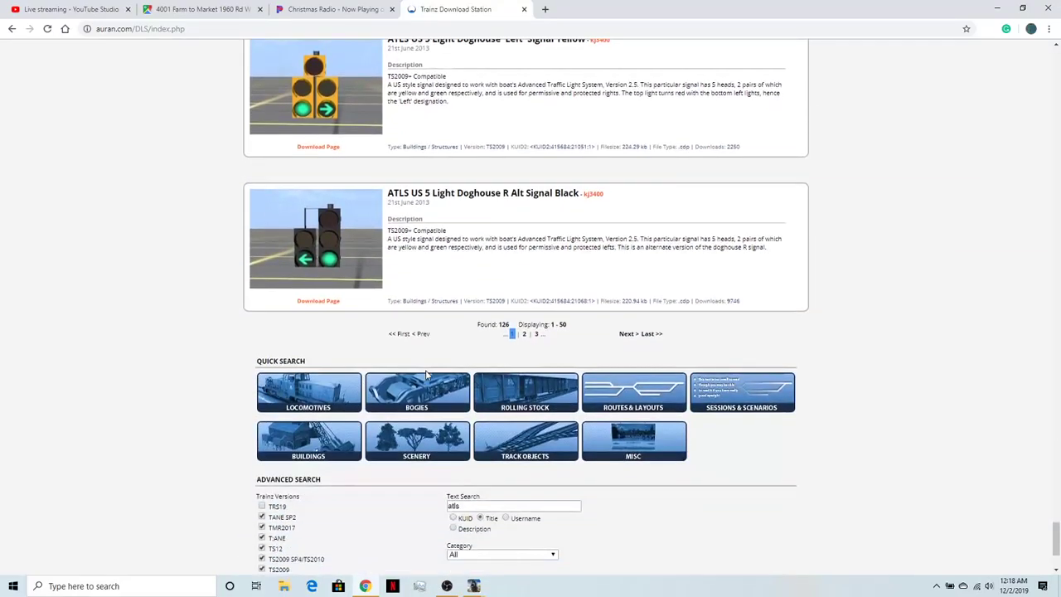
- Go back through the UK and US 3 Light signals to the ATLS Flashing Yellow V2 signal and Intersection Demo entries
scroll(473, 334, "up", 20)
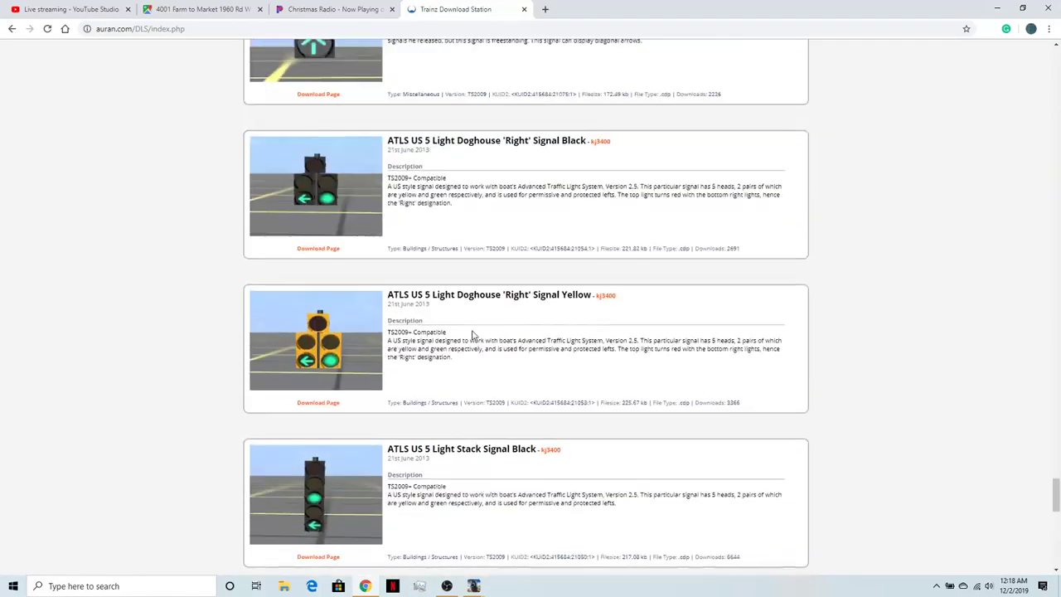
scroll(473, 335, "up", 15)
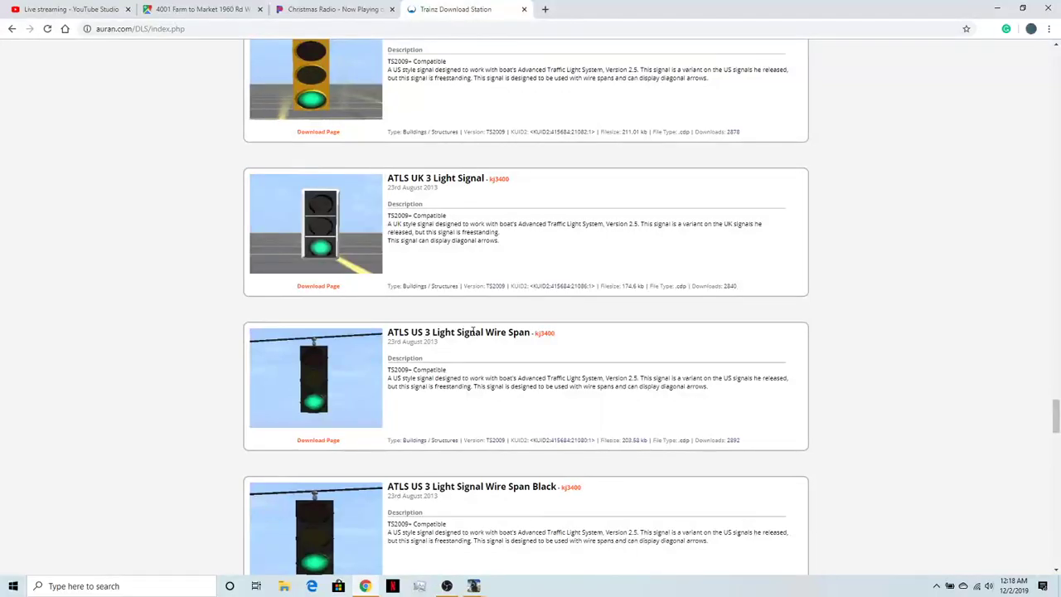
scroll(473, 331, "up", 12)
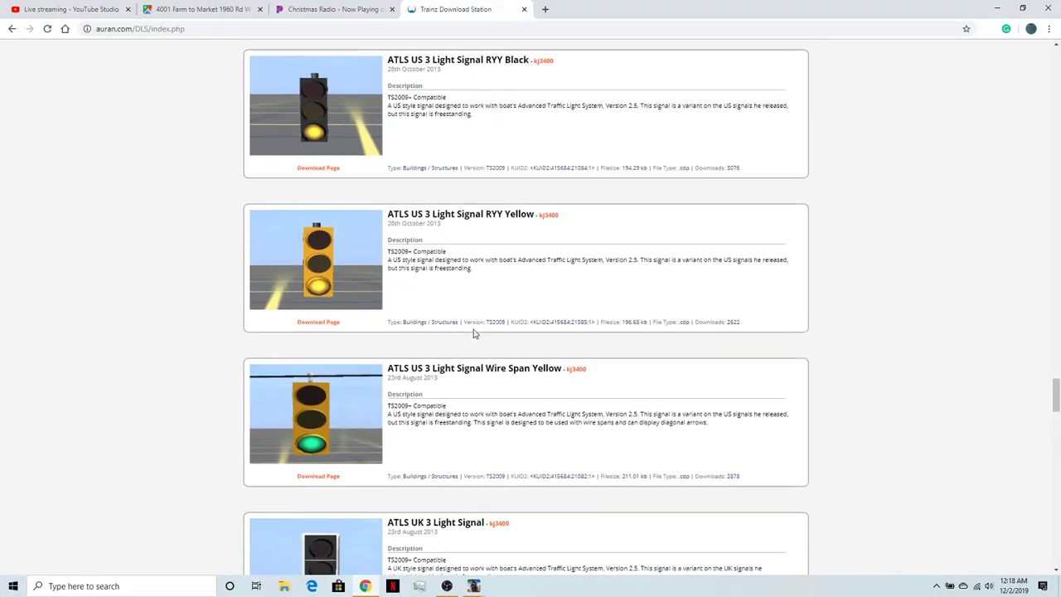
scroll(473, 328, "up", 10)
scroll(473, 328, "down", 4)
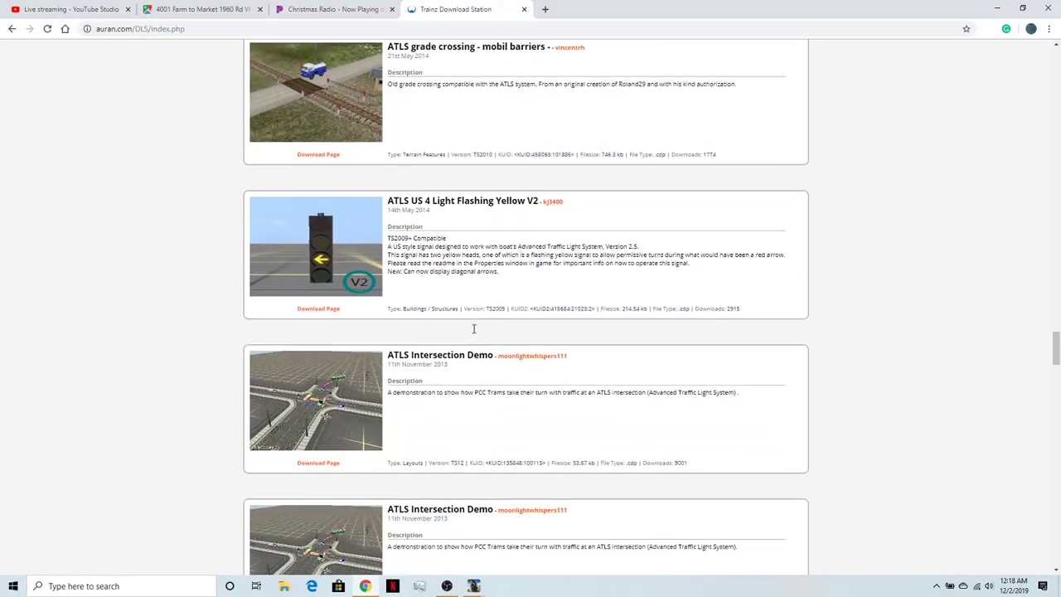
scroll(592, 428, "down", 6)
scroll(594, 429, "up", 6)
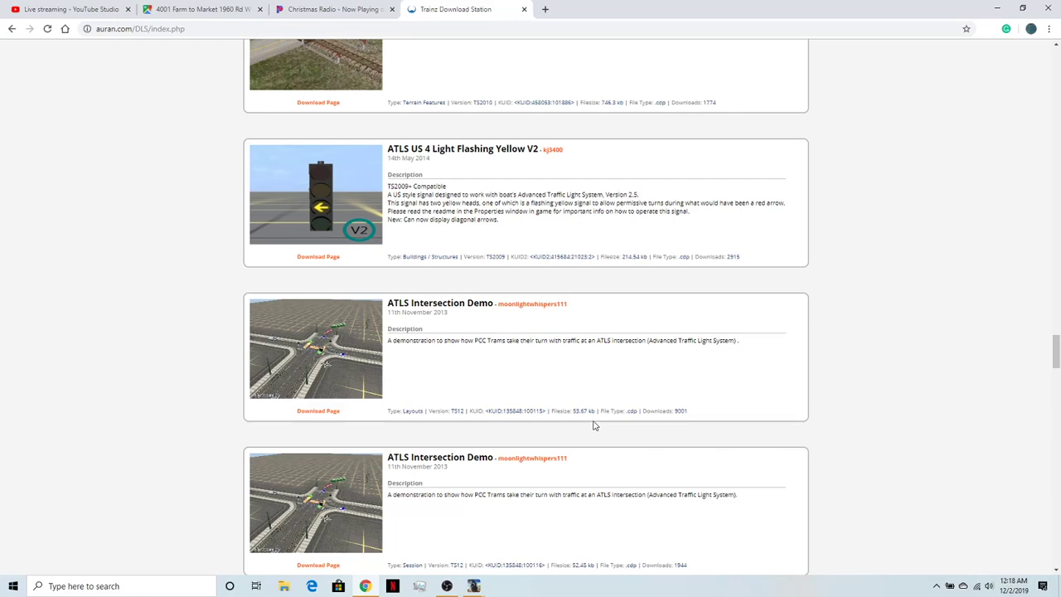
- Review the ATLS Intersection Demo layout and session and the US 3 Light Signal RYY and Wire Span Yellow entries
scroll(570, 354, "down", 2)
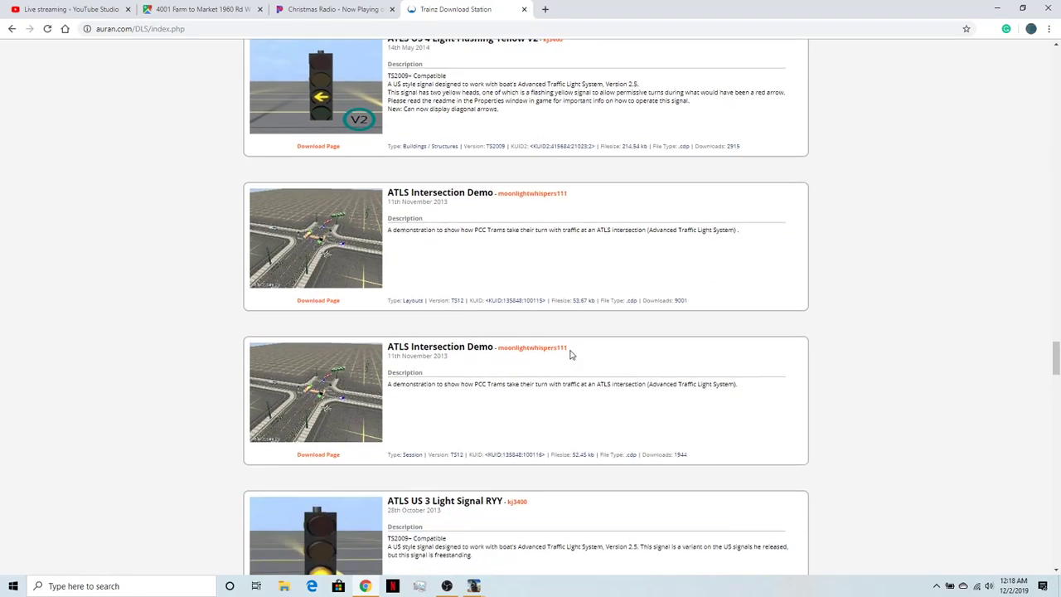
scroll(568, 352, "down", 8)
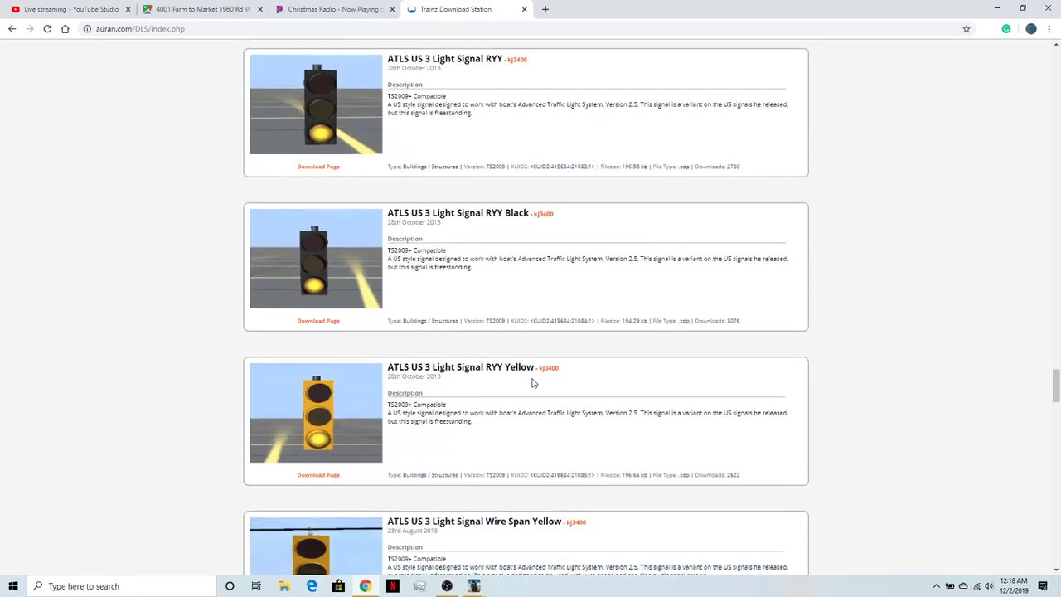
scroll(506, 461, "down", 1)
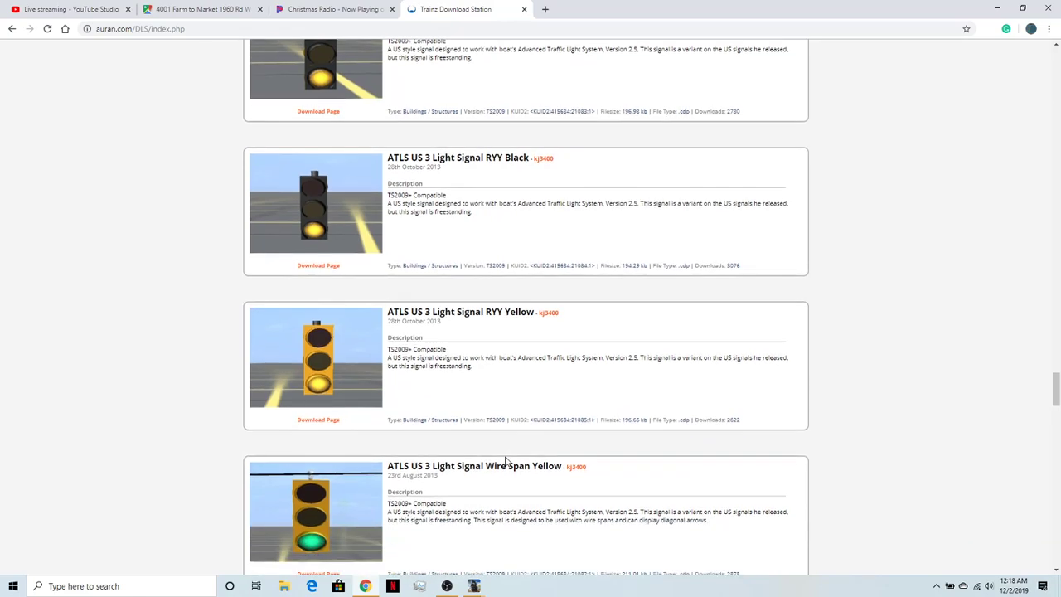
scroll(505, 461, "down", 1)
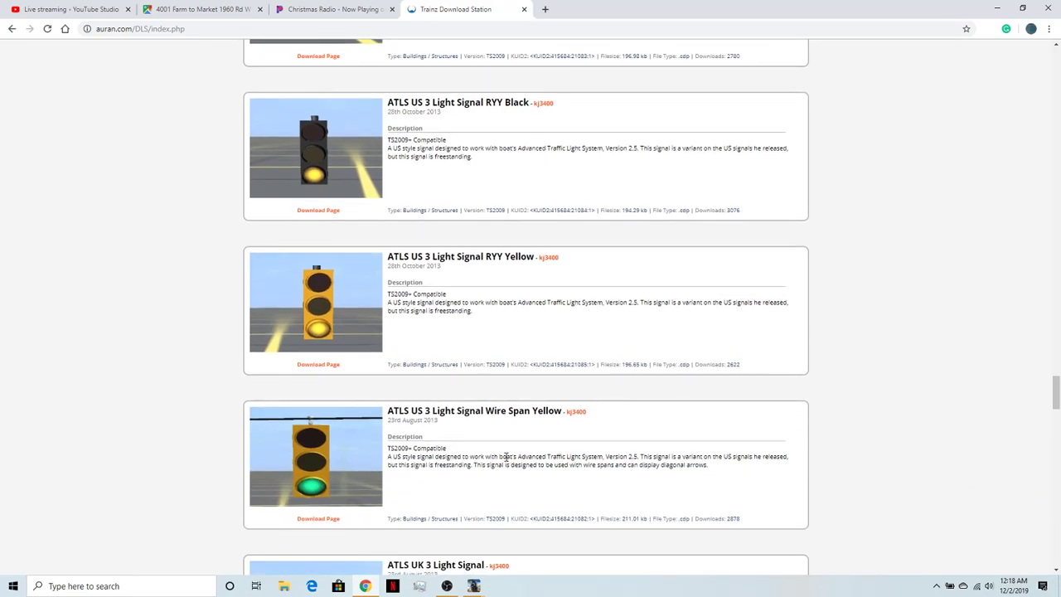
scroll(506, 456, "down", 1)
- Look back past the grade crossing, crossing signs and DE Tram Signal to the ATLS Traffic Stopper entries
scroll(505, 460, "up", 7)
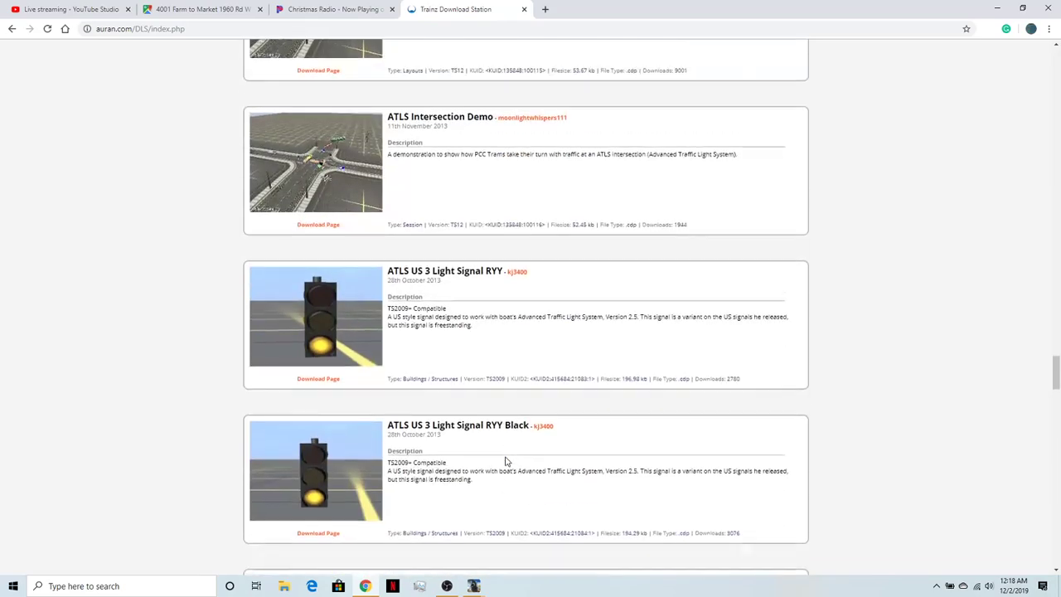
scroll(506, 461, "up", 10)
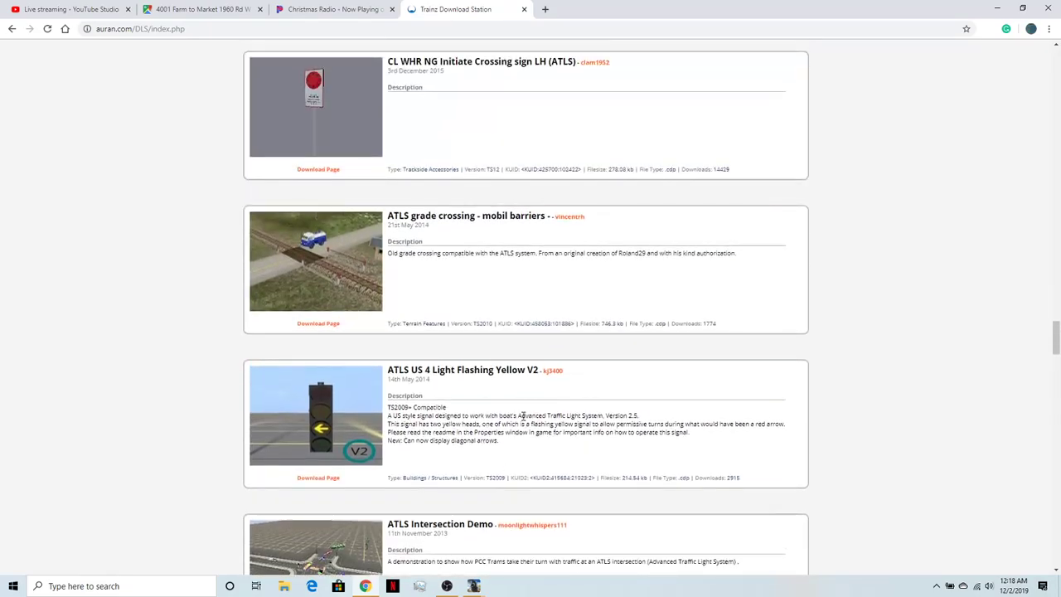
scroll(441, 322, "up", 18)
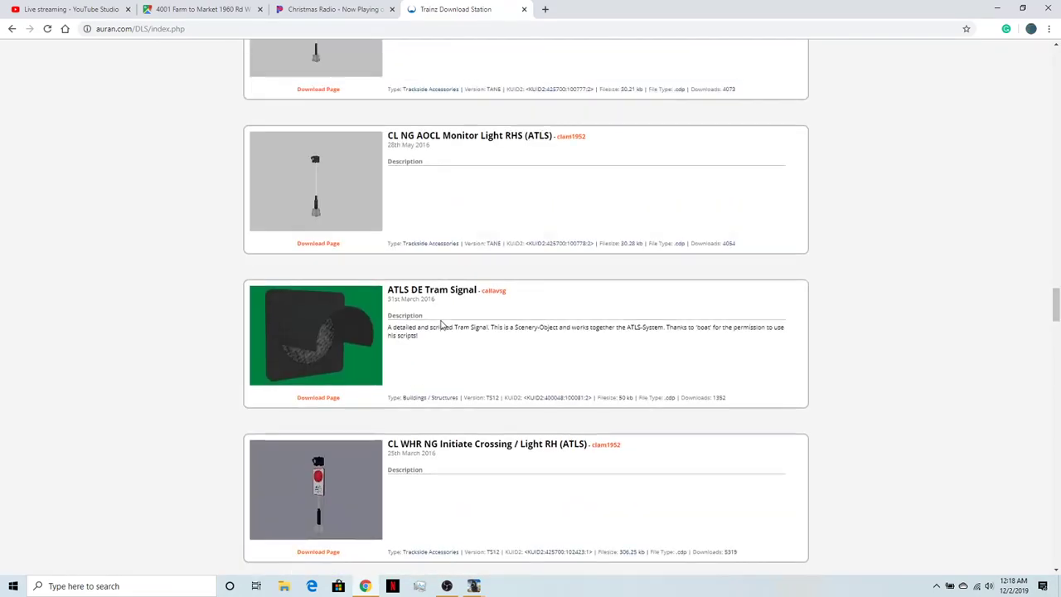
scroll(443, 321, "up", 20)
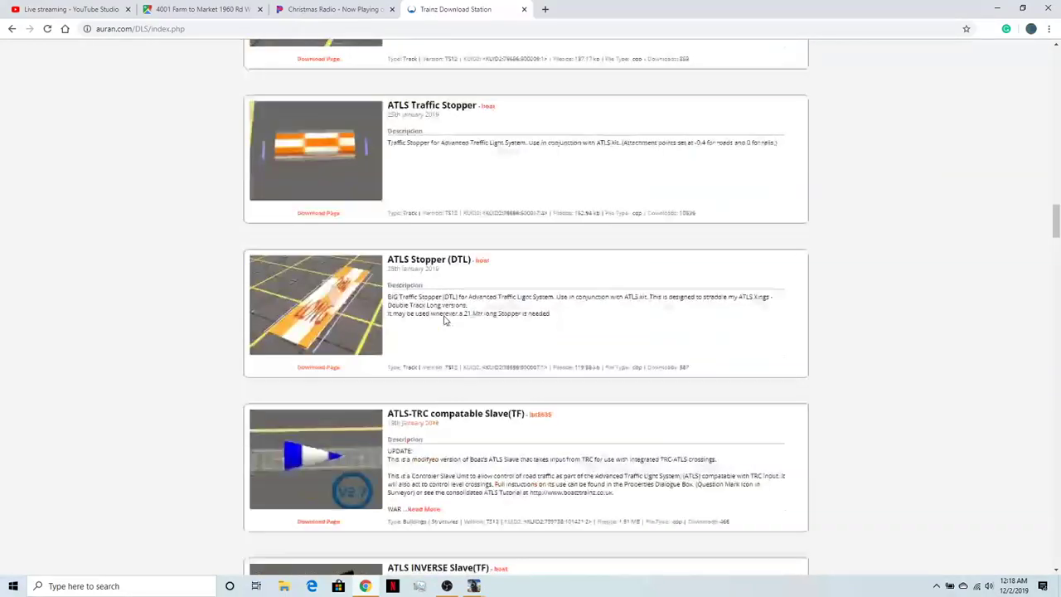
scroll(444, 321, "up", 2)
- Examine the ATLS Stopper STL, STS, DTS and DTL variants and the ATLS-TRC compatible and INVERSE Slave controllers
scroll(443, 321, "down", 3)
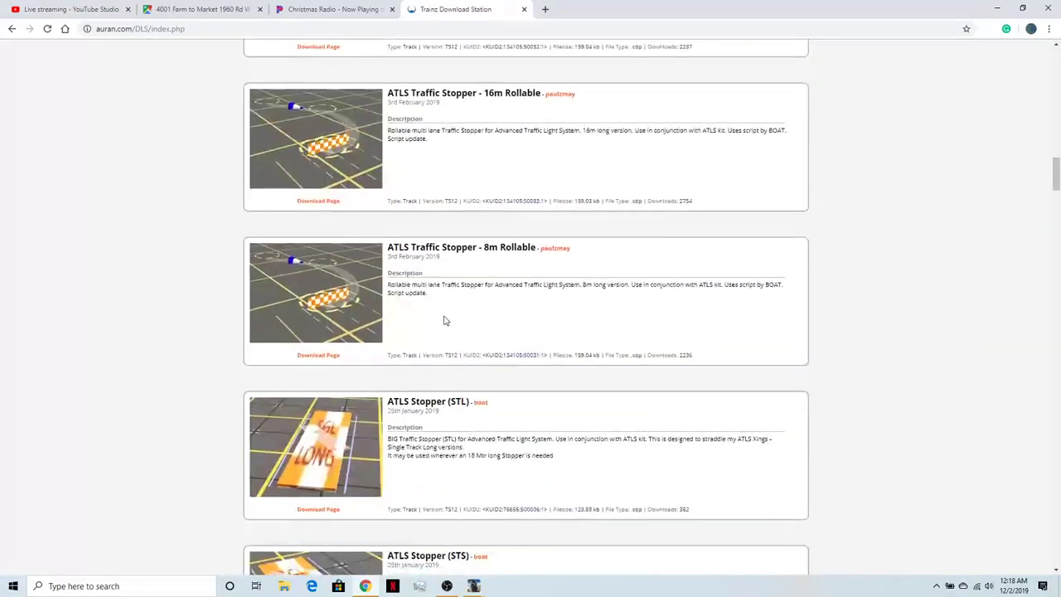
scroll(444, 321, "down", 3)
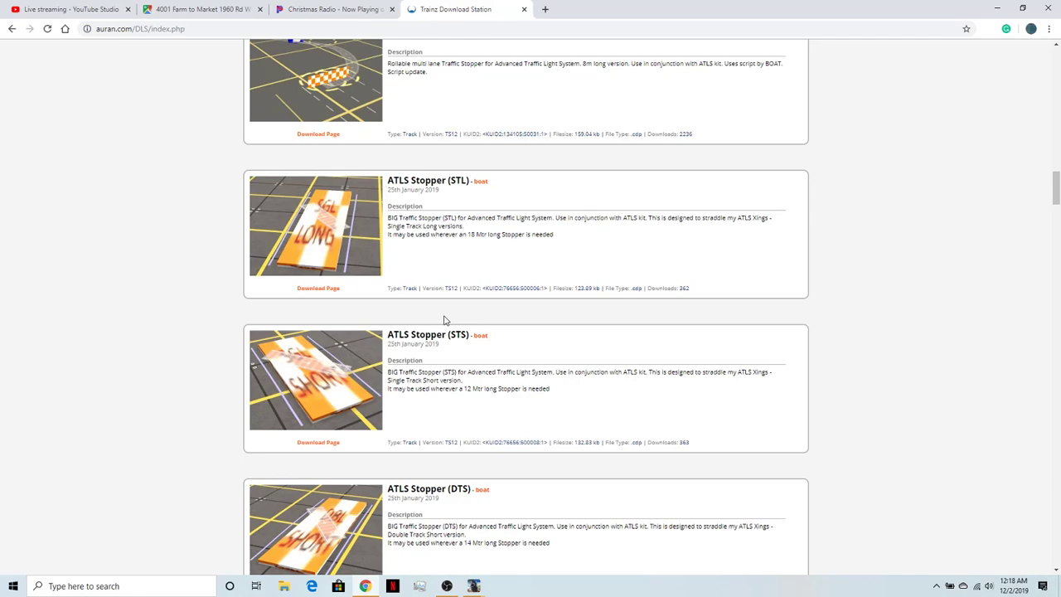
scroll(444, 321, "down", 8)
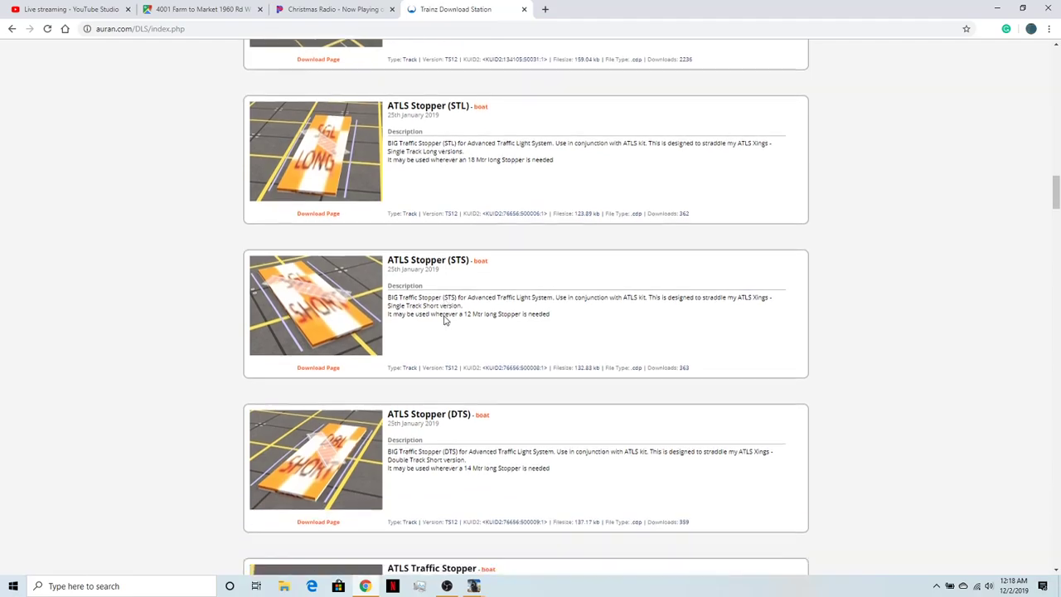
scroll(454, 366, "down", 2)
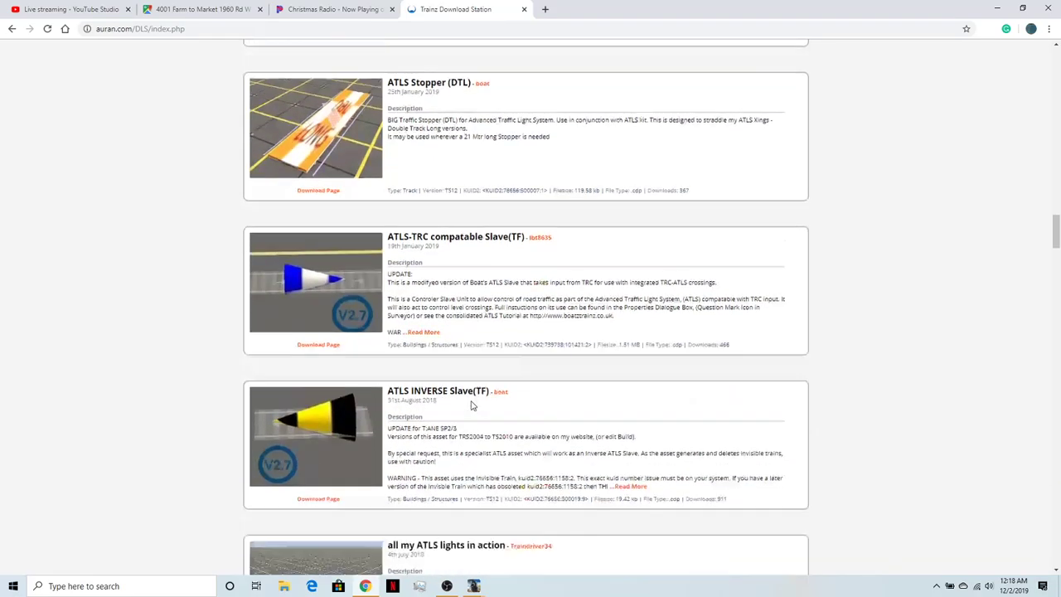
scroll(471, 404, "up", 4)
scroll(471, 404, "down", 4)
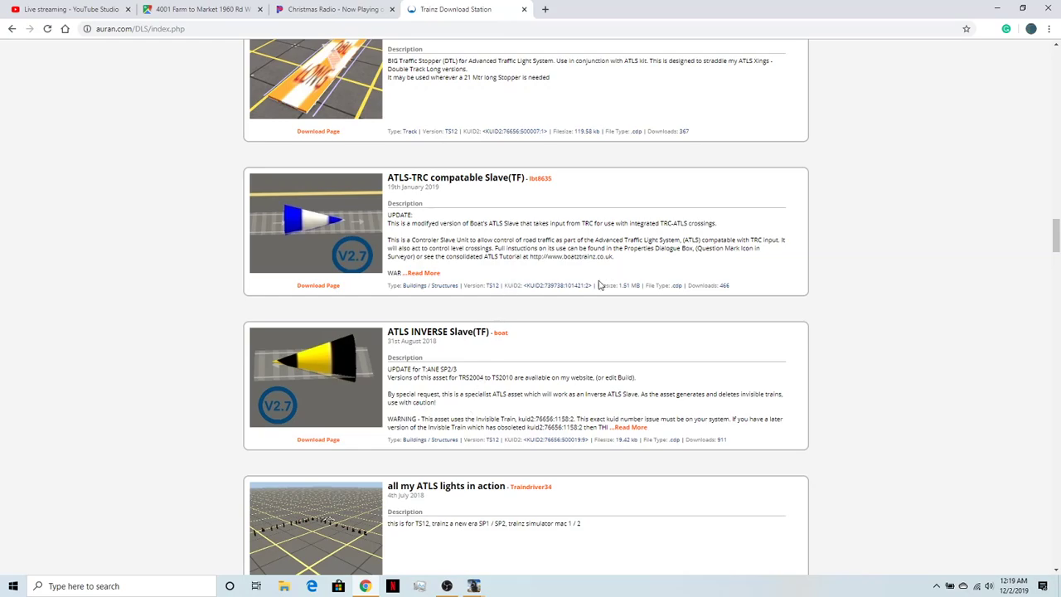
scroll(595, 277, "up", 5)
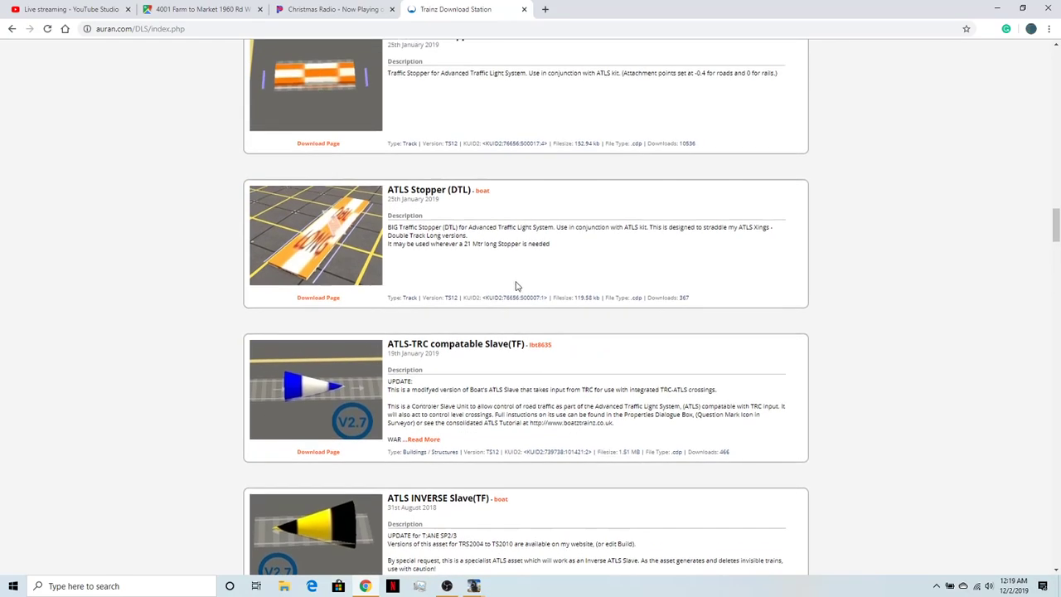
scroll(516, 285, "up", 5)
scroll(517, 286, "down", 15)
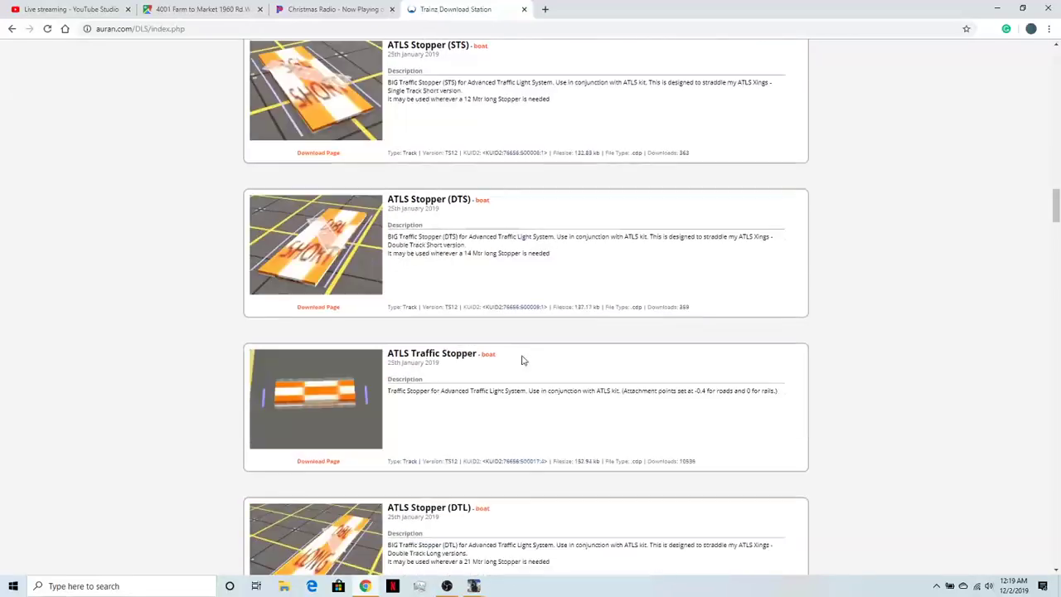
- Compare the ATLS US 1 Light Tram Signal variants with the Always Green Signal and its Thru Panel version
scroll(522, 356, "down", 20)
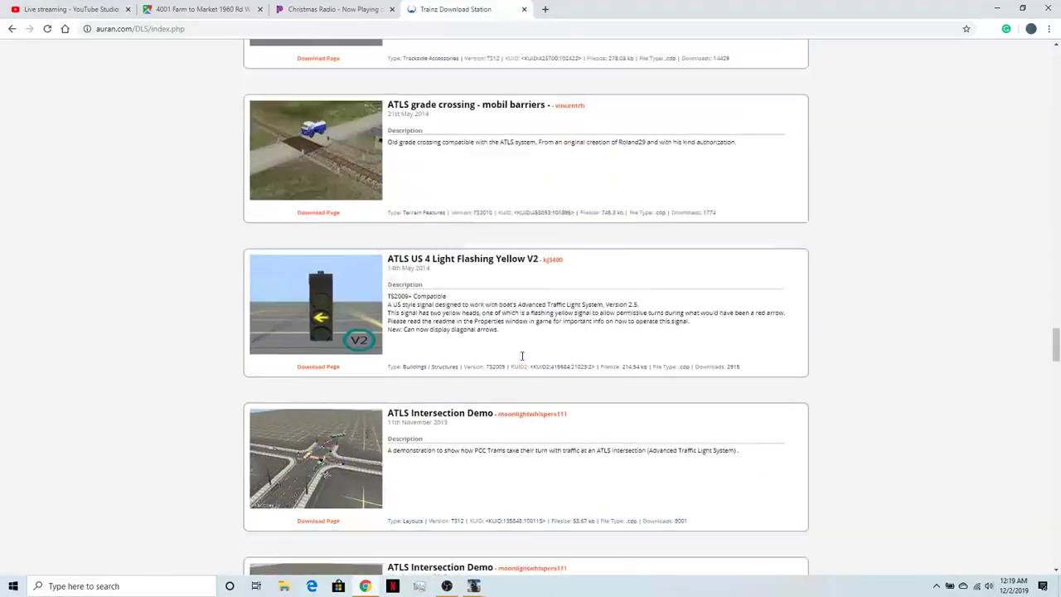
scroll(522, 356, "down", 12)
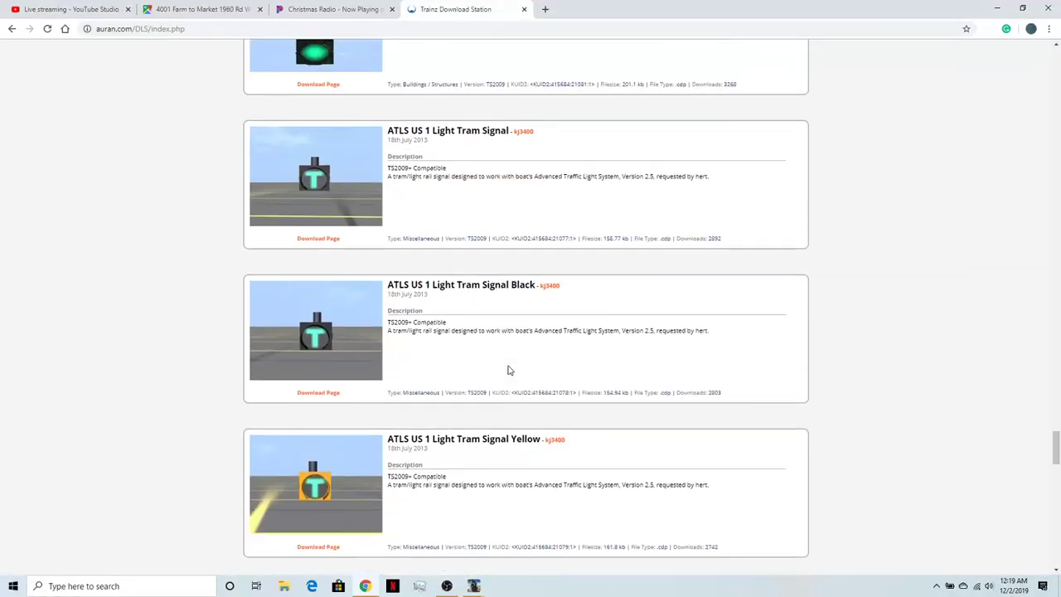
scroll(522, 357, "down", 4)
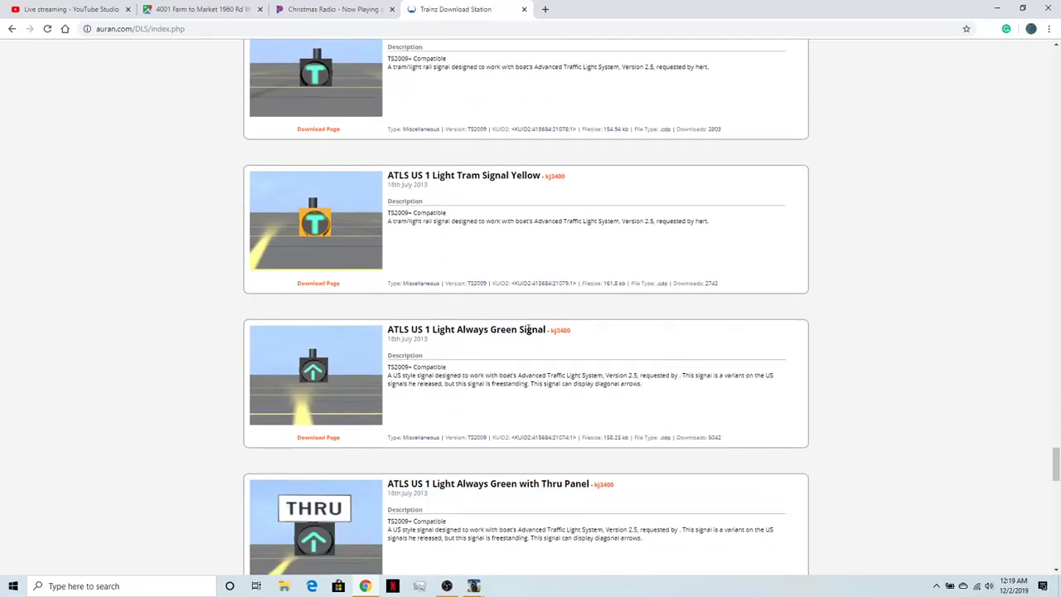
scroll(527, 329, "up", 1)
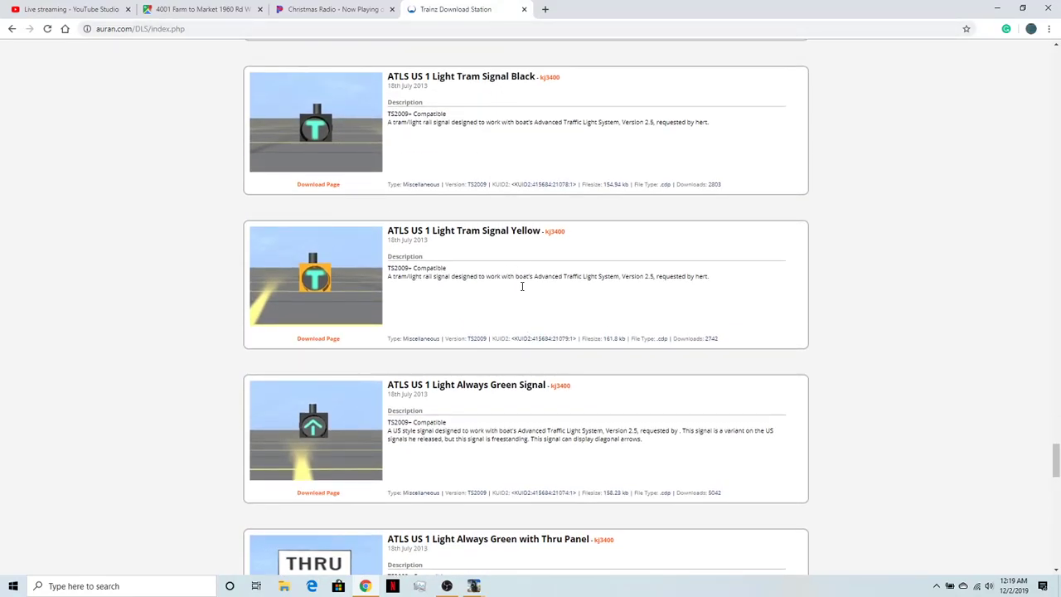
scroll(531, 288, "up", 4)
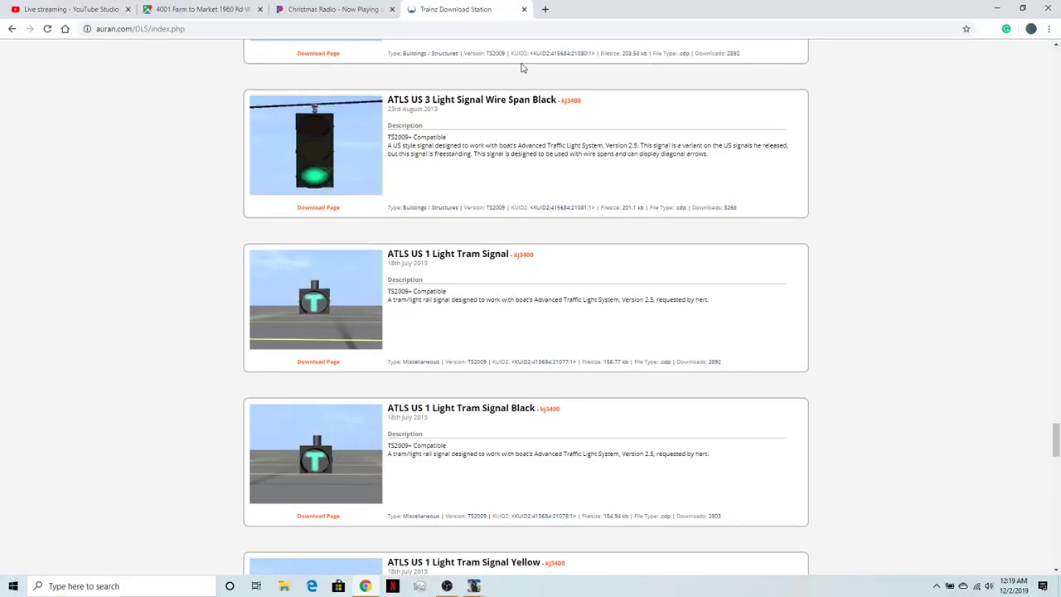
scroll(473, 210, "down", 3)
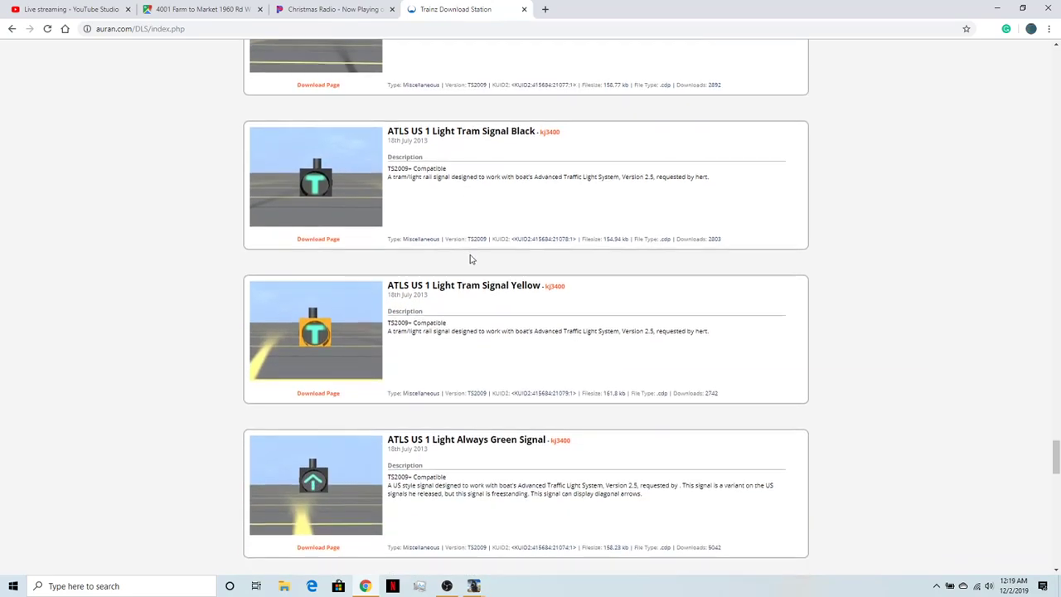
scroll(469, 258, "down", 1)
scroll(449, 447, "down", 1)
scroll(451, 415, "up", 2)
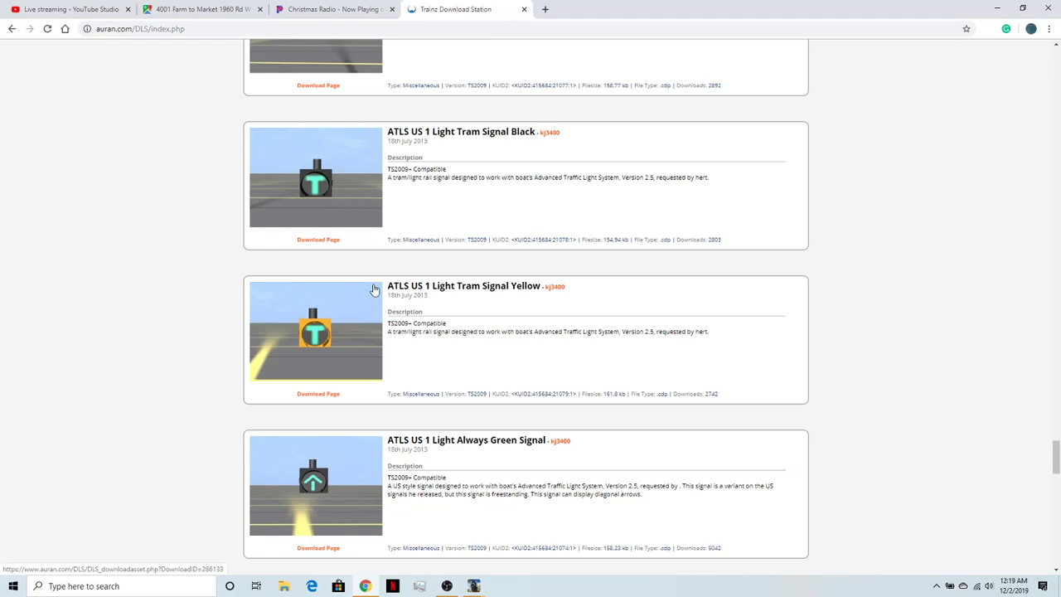
scroll(372, 289, "up", 1)
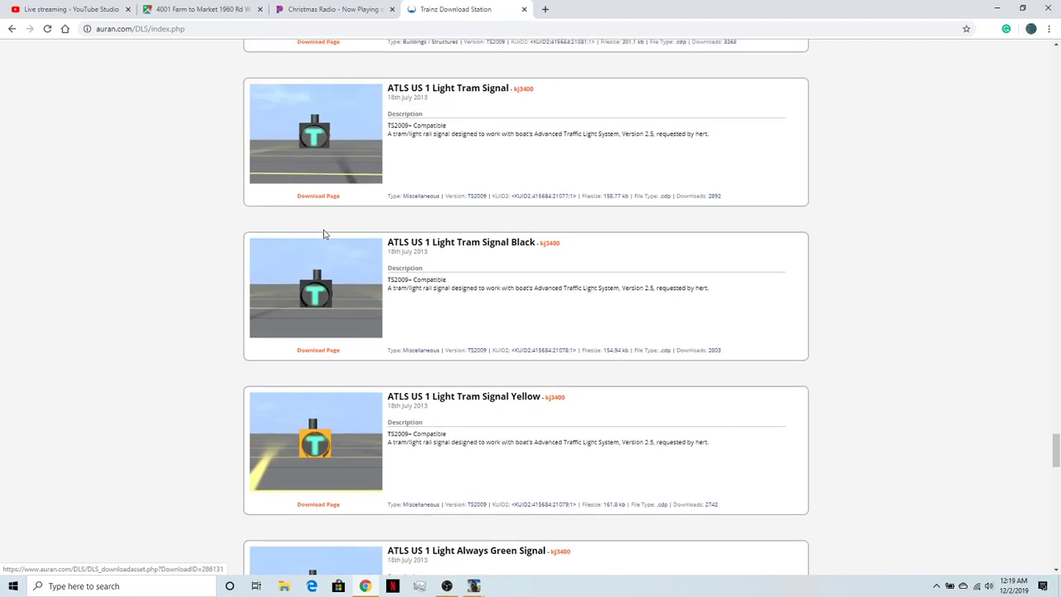
- Review the ATLS US 5 Light Doghouse and Stack signals again and open page 2 of the search results
scroll(359, 368, "down", 7)
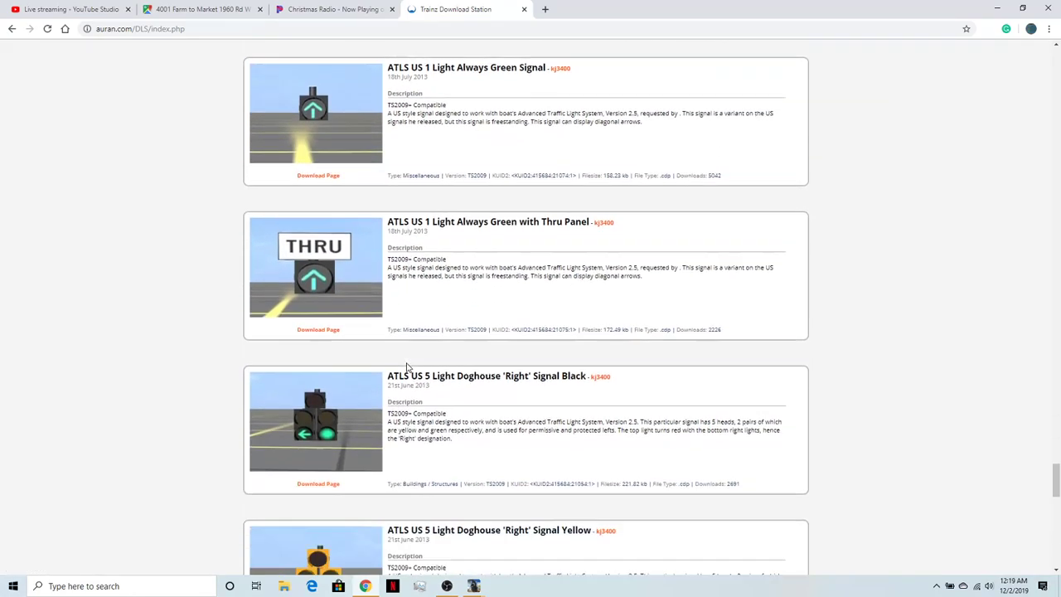
scroll(405, 369, "down", 3)
scroll(402, 332, "up", 2)
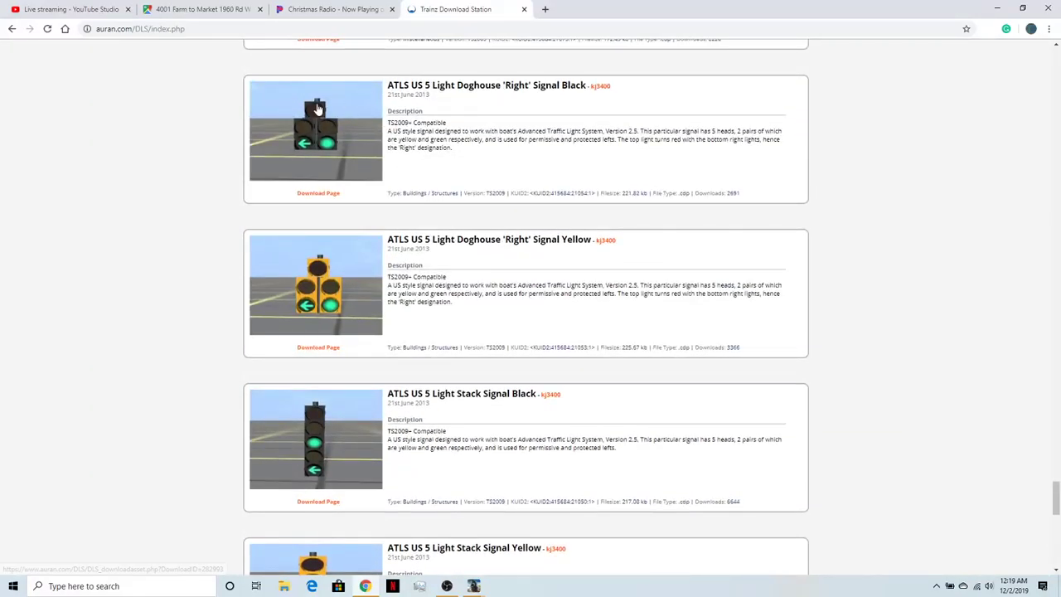
scroll(351, 303, "down", 5)
scroll(350, 307, "down", 2)
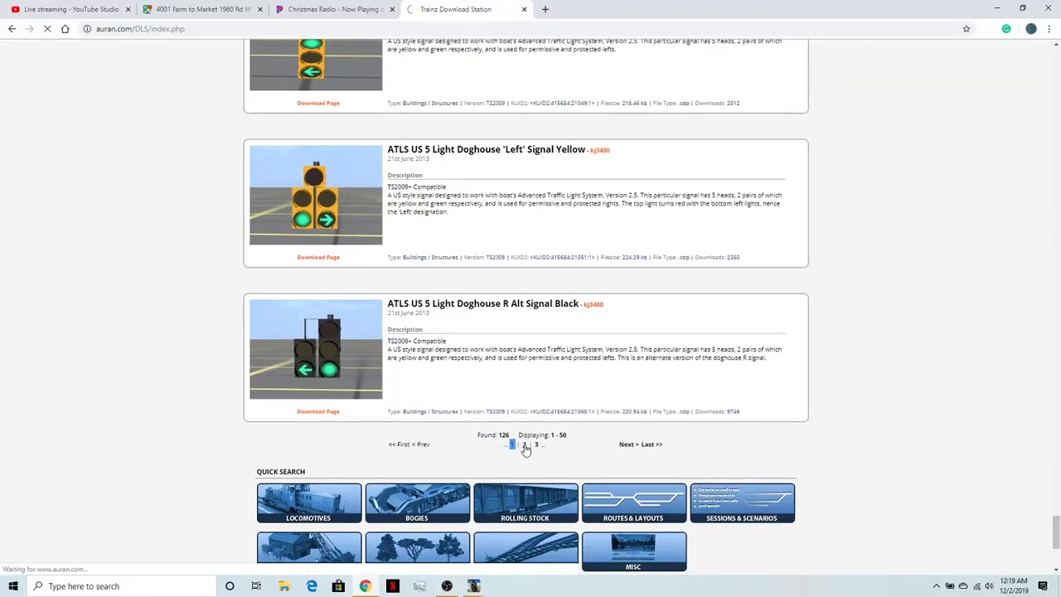
left_click(525, 445)
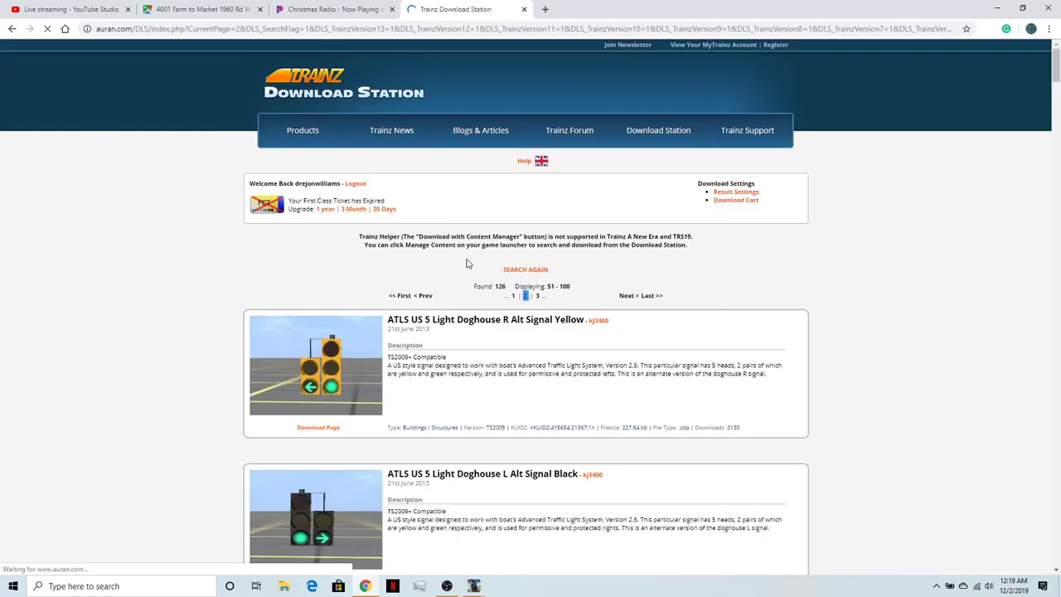
- Examine the ATLS US 5 Light Doghouse, 4 Light Double Red and 4 Light Dual Indicator signals on results page 2
scroll(464, 269, "down", 5)
scroll(464, 270, "down", 1)
scroll(465, 271, "up", 2)
scroll(464, 271, "down", 1)
scroll(389, 326, "down", 2)
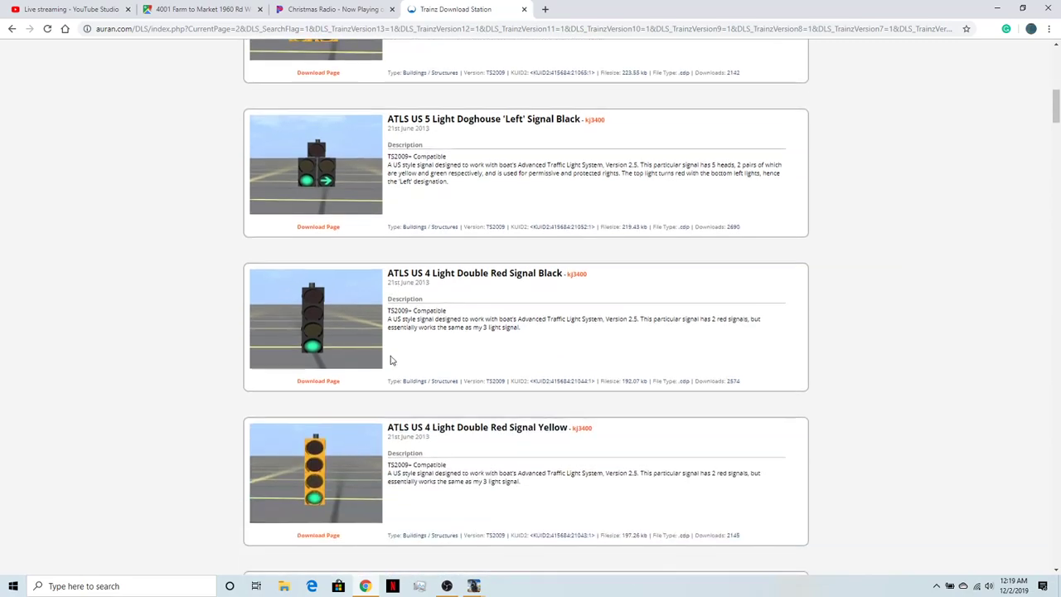
scroll(423, 313, "down", 1)
scroll(423, 312, "down", 2)
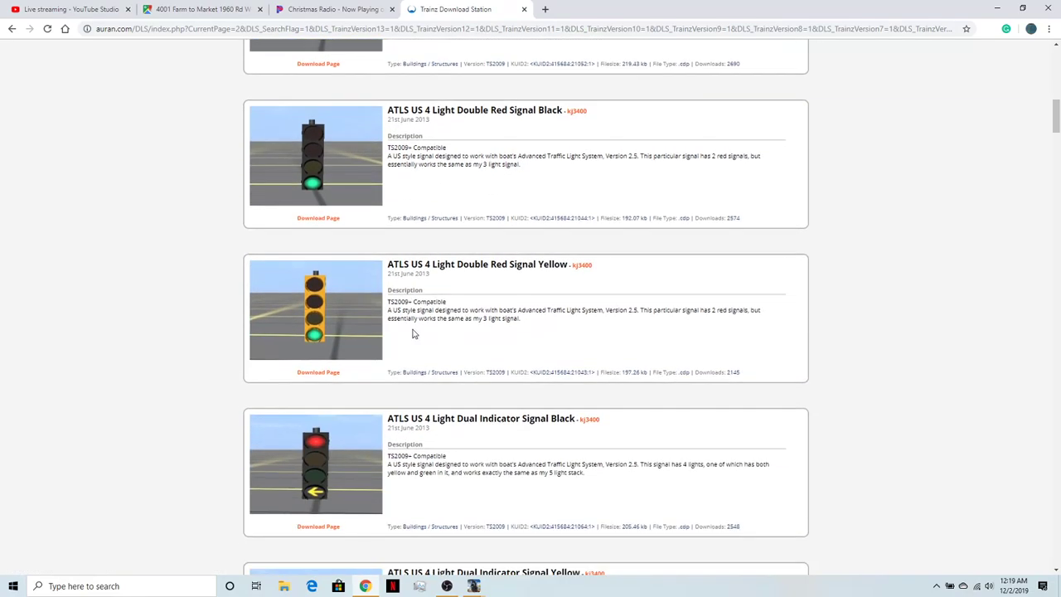
scroll(464, 365, "down", 3)
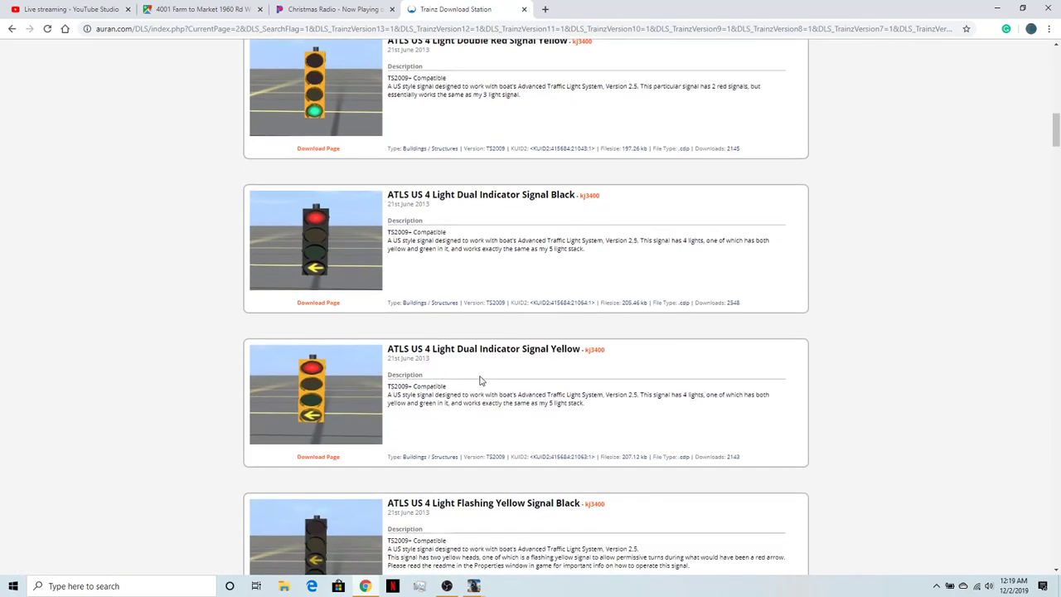
- Compare the ATLS US 4 Light Flashing Yellow, Double Green R(Paired) and Double Green signals in black and yellow
scroll(460, 409, "down", 2)
scroll(432, 191, "down", 1)
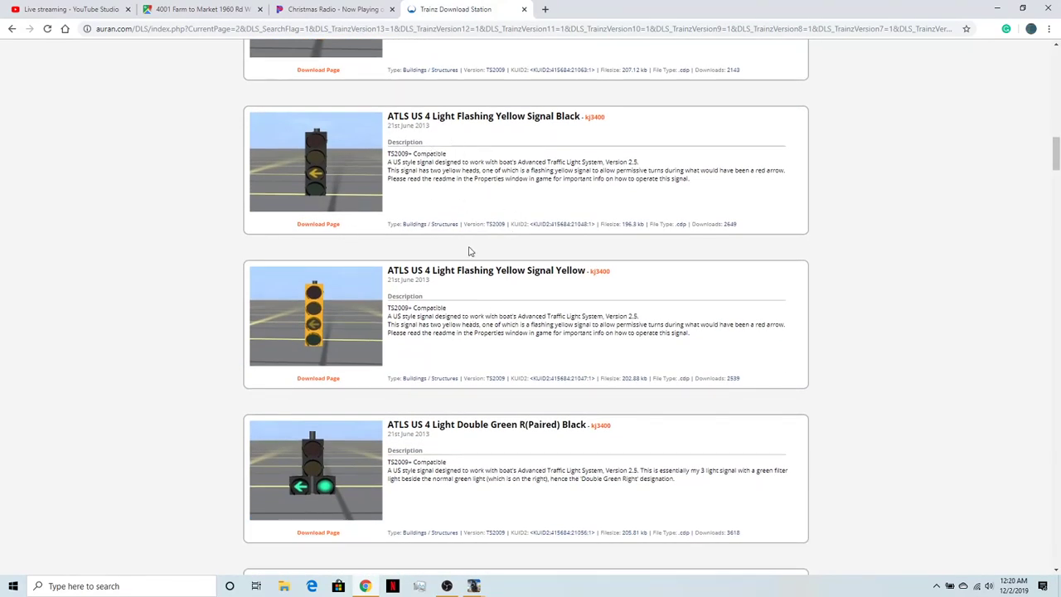
scroll(455, 305, "down", 2)
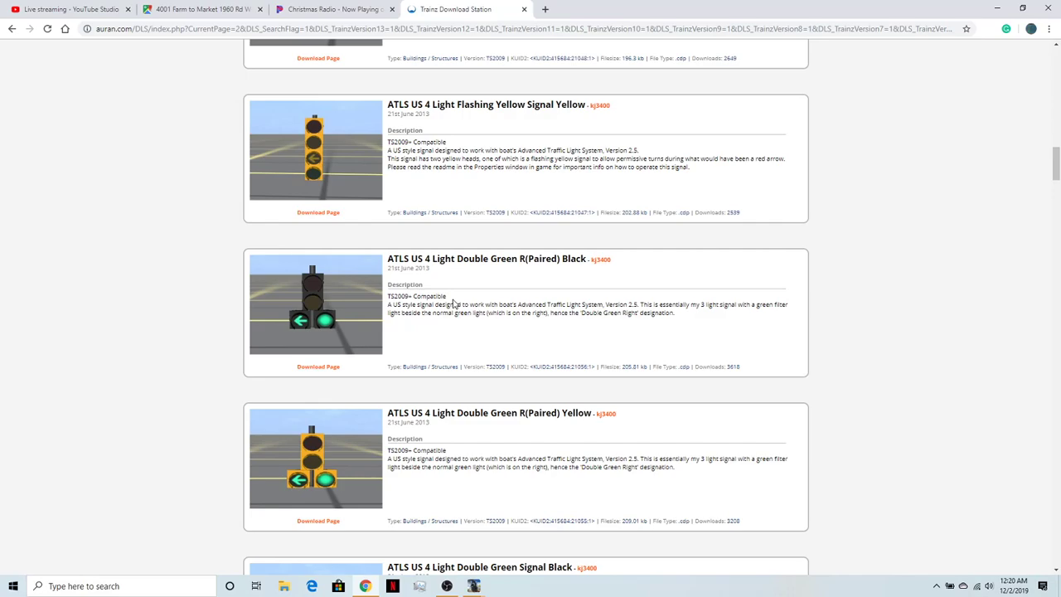
scroll(464, 415, "down", 3)
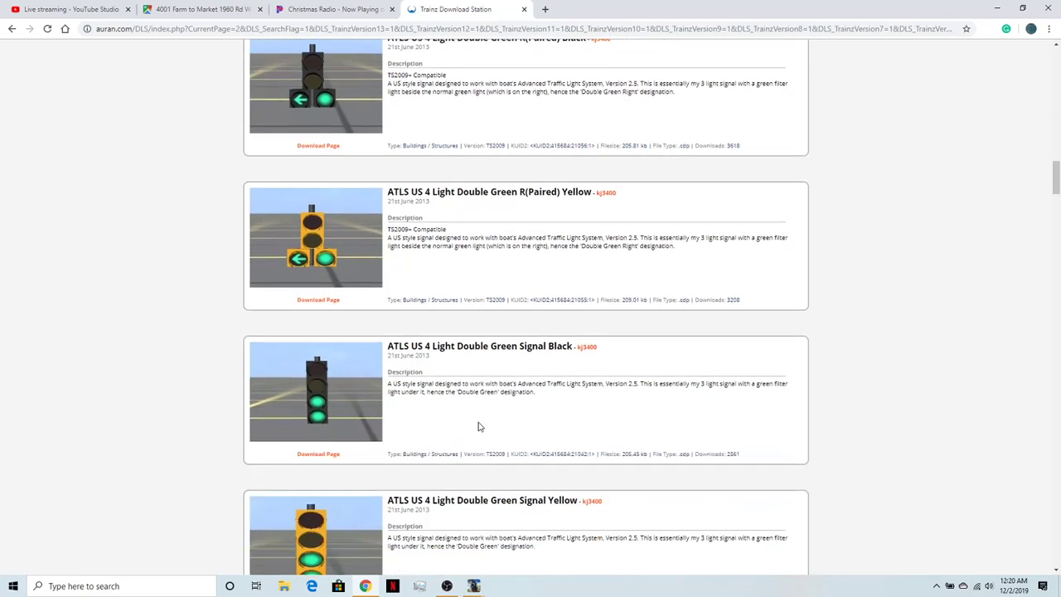
scroll(400, 46, "down", 1)
scroll(399, 106, "up", 1)
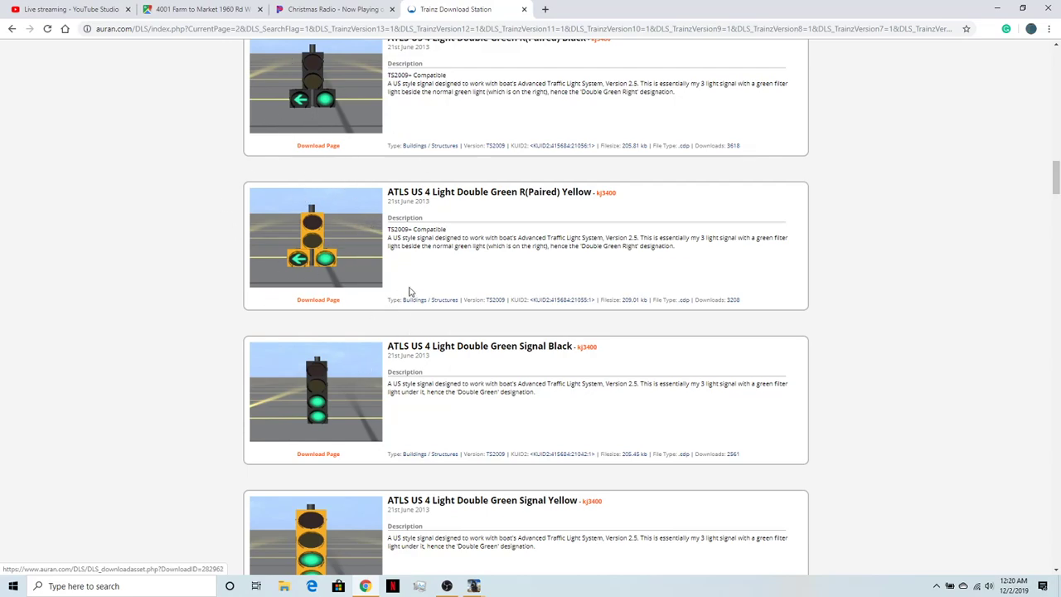
scroll(367, 279, "down", 2)
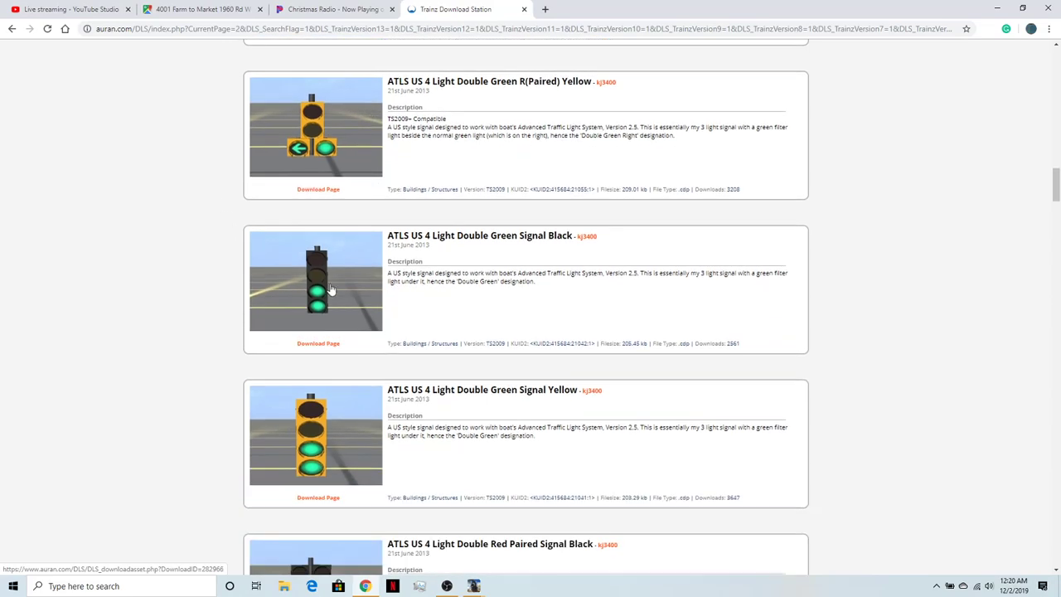
scroll(357, 418, "down", 2)
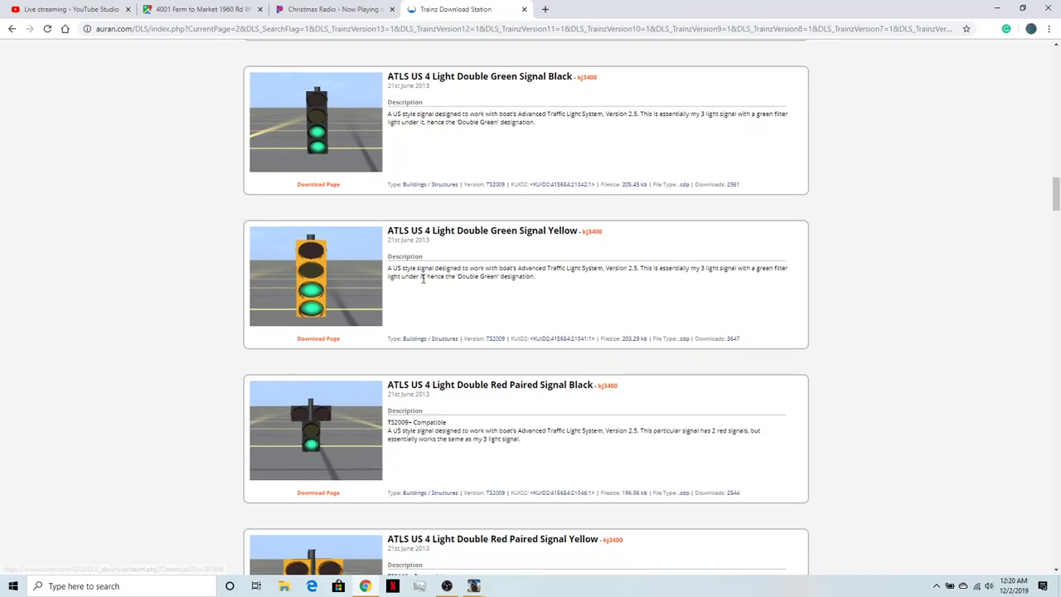
scroll(398, 294, "up", 1)
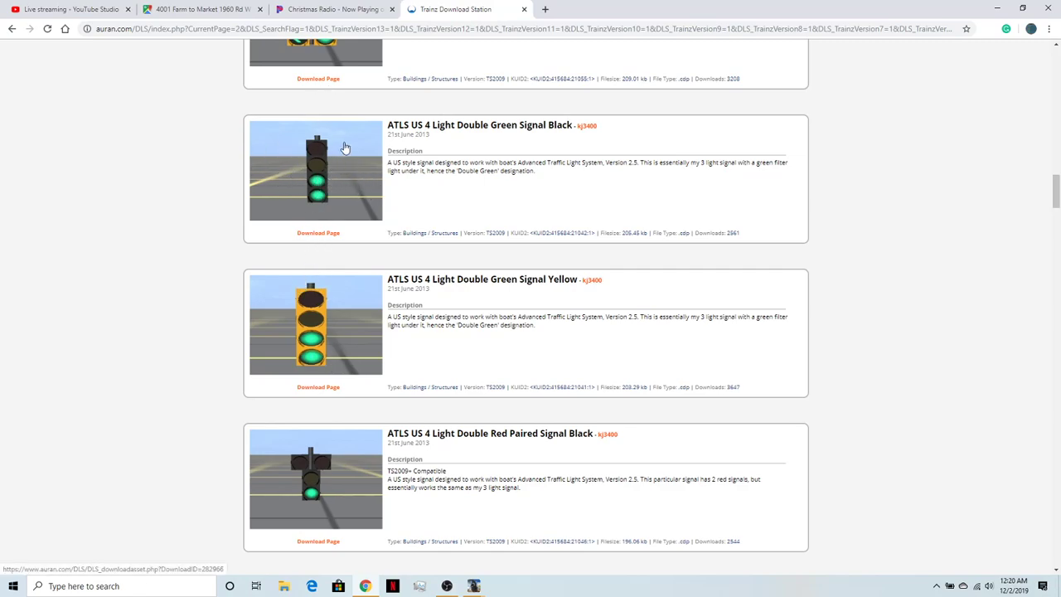
scroll(320, 204, "down", 2)
scroll(332, 195, "up", 2)
scroll(338, 200, "down", 2)
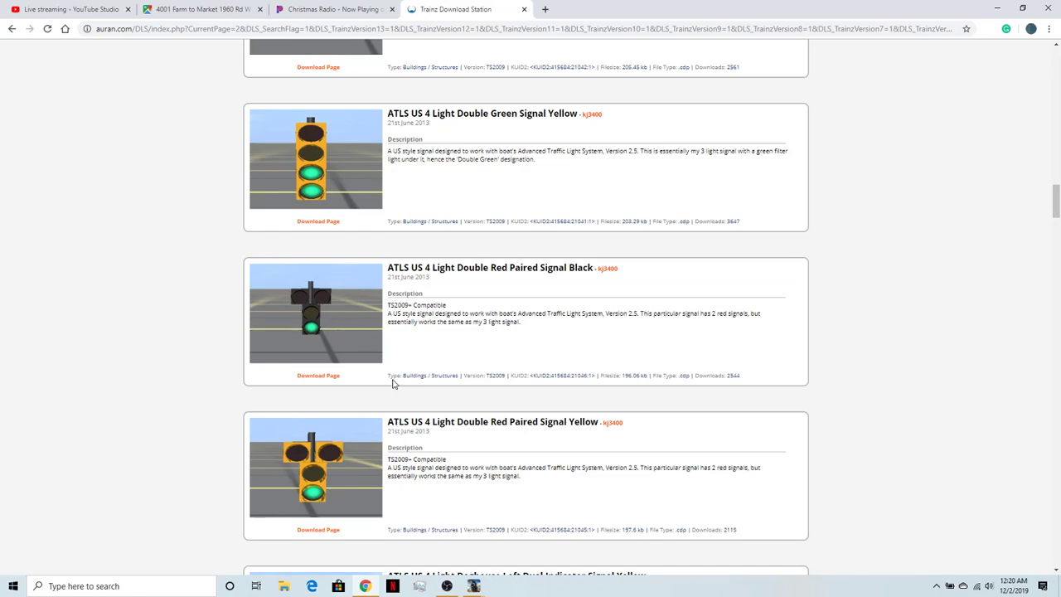
- Examine the ATLS US 4 Light Double Red Paired signals and the Doghouse Left and Right Dual Indicator signals
scroll(393, 384, "down", 1)
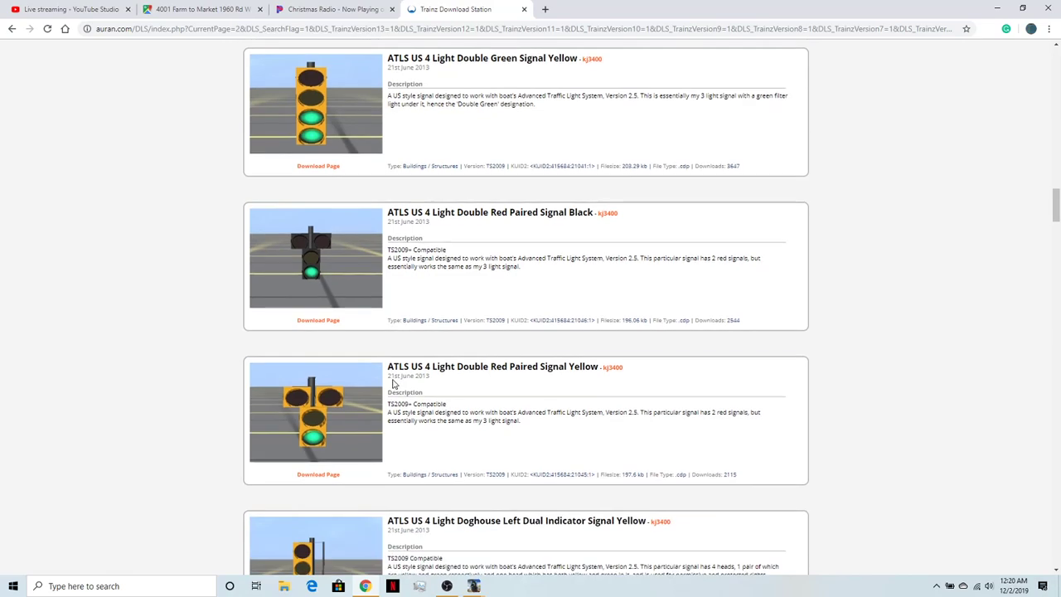
scroll(317, 307, "down", 3)
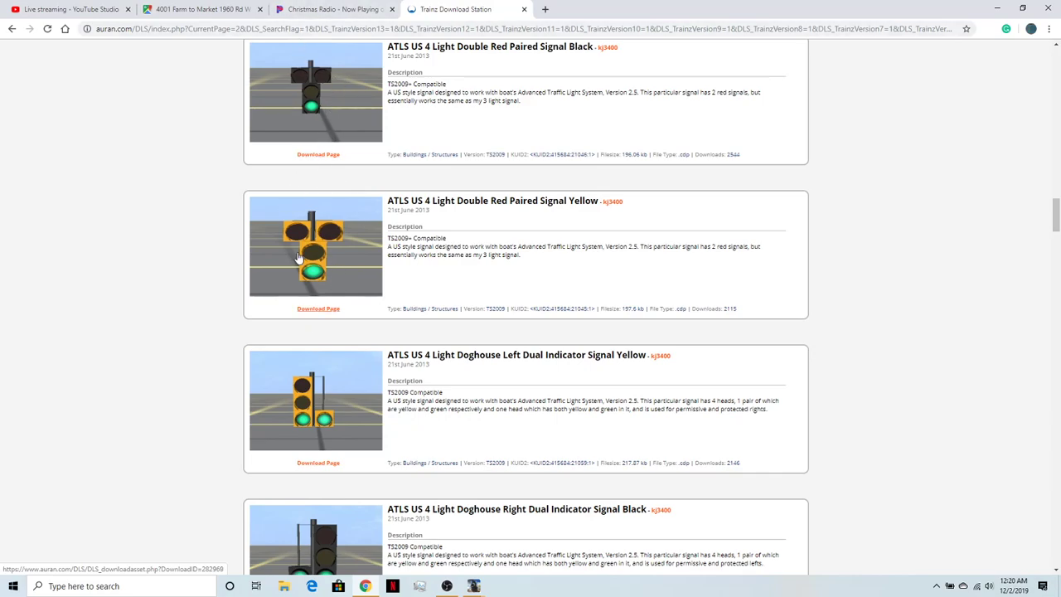
scroll(363, 288, "down", 1)
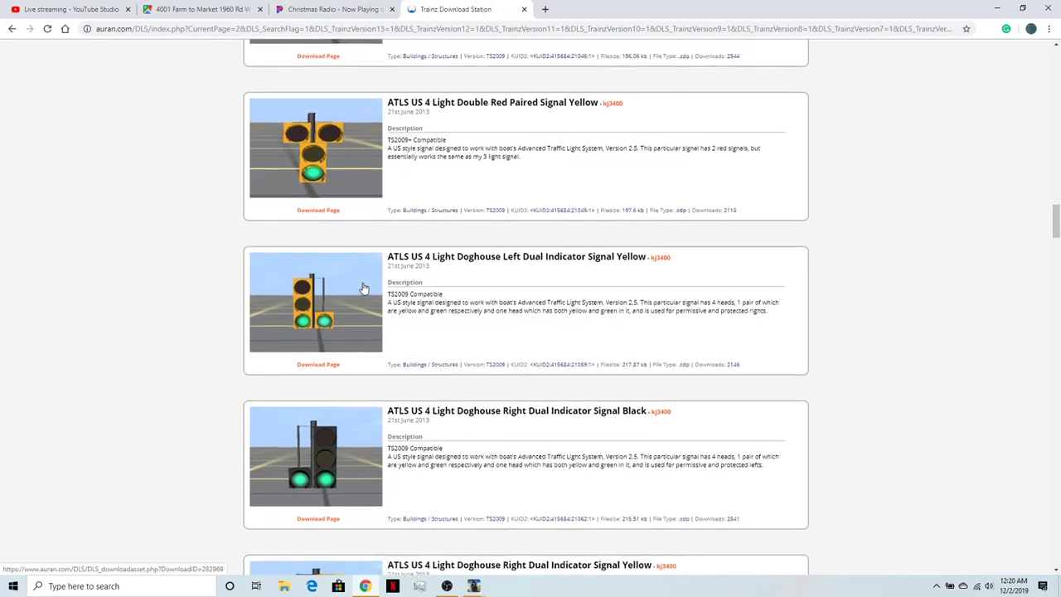
scroll(348, 315, "down", 1)
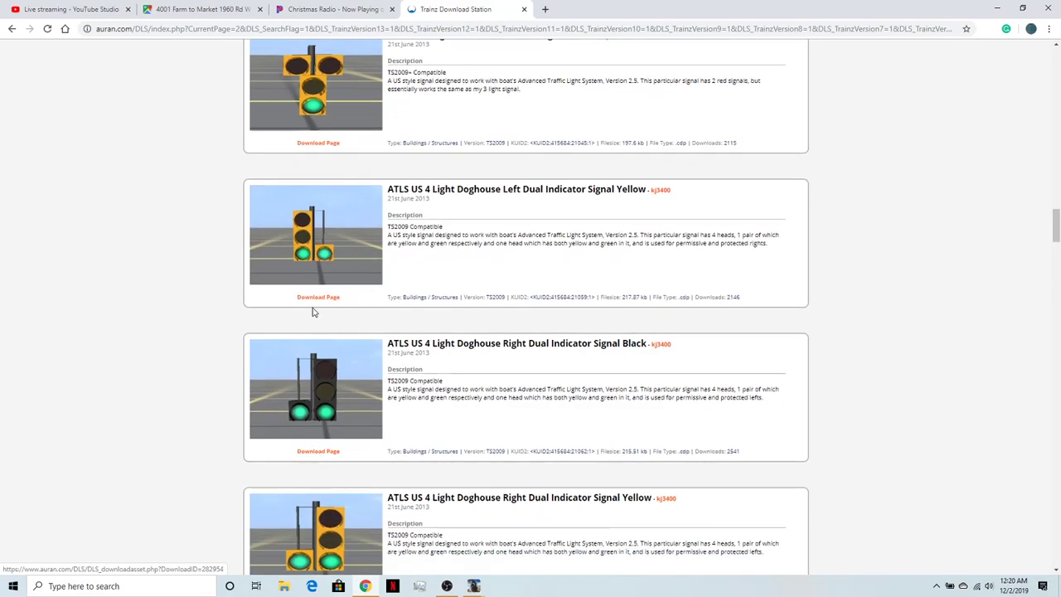
scroll(334, 469, "down", 3)
scroll(306, 193, "up", 2)
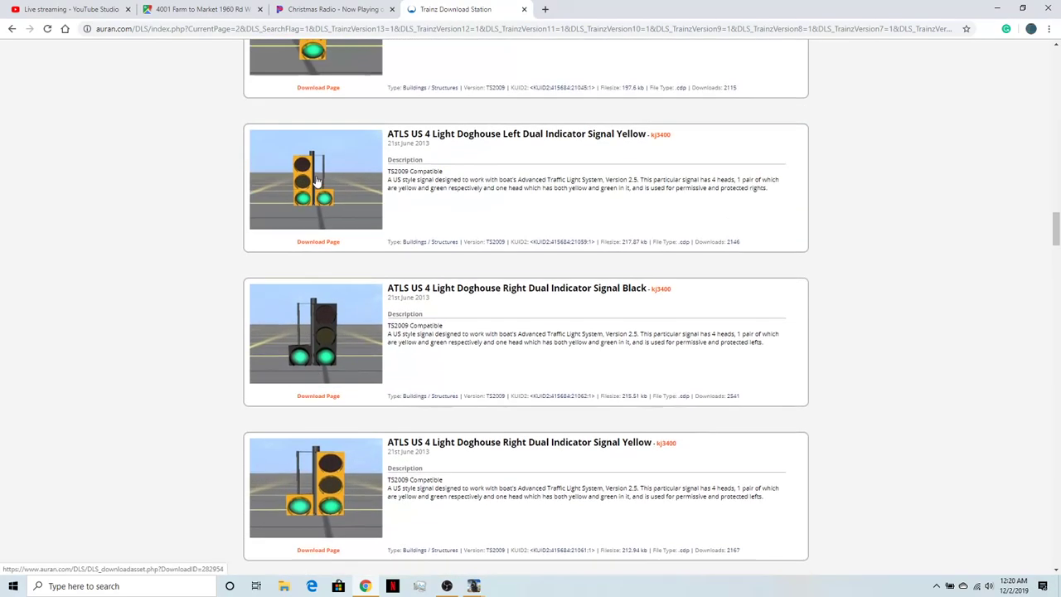
scroll(307, 249, "down", 2)
scroll(317, 190, "up", 1)
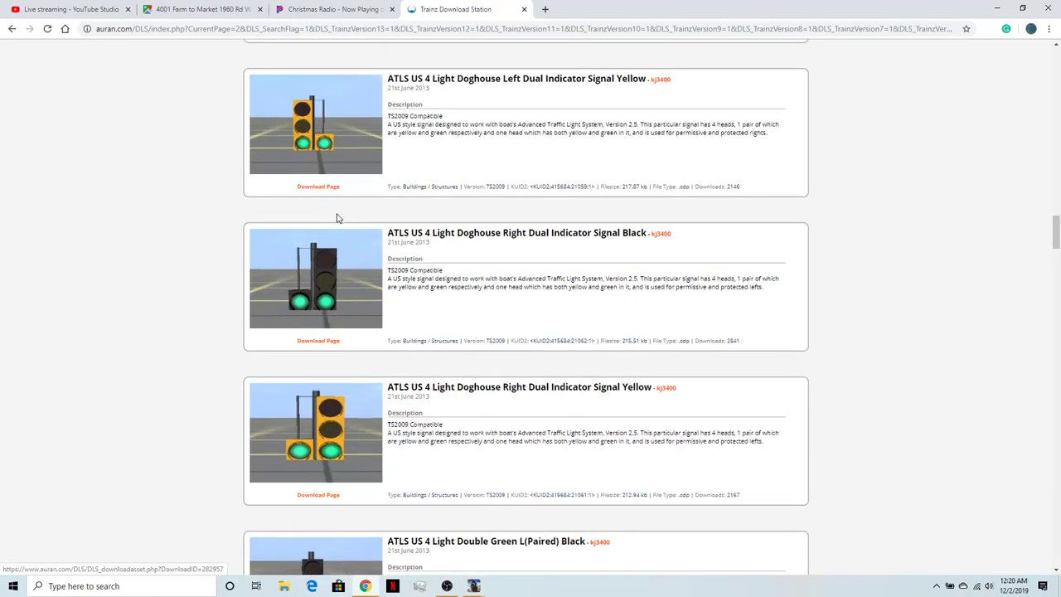
- Look through the ATLS US 4 Light Double Green L(Paired) entries and the 3 Light Tram Signal variants
scroll(298, 336, "down", 2)
scroll(323, 373, "down", 5)
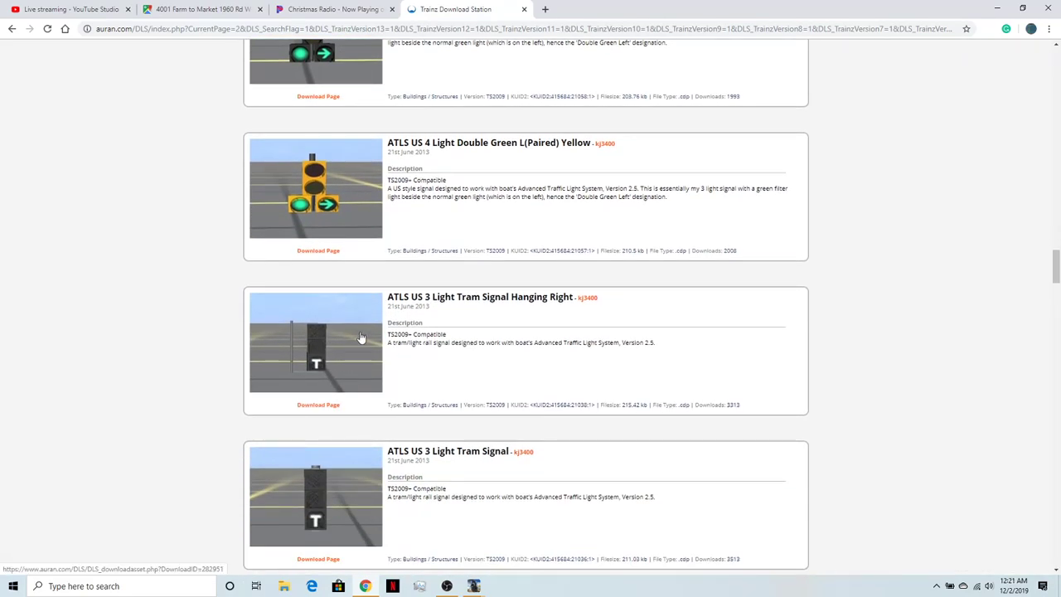
scroll(340, 347, "down", 2)
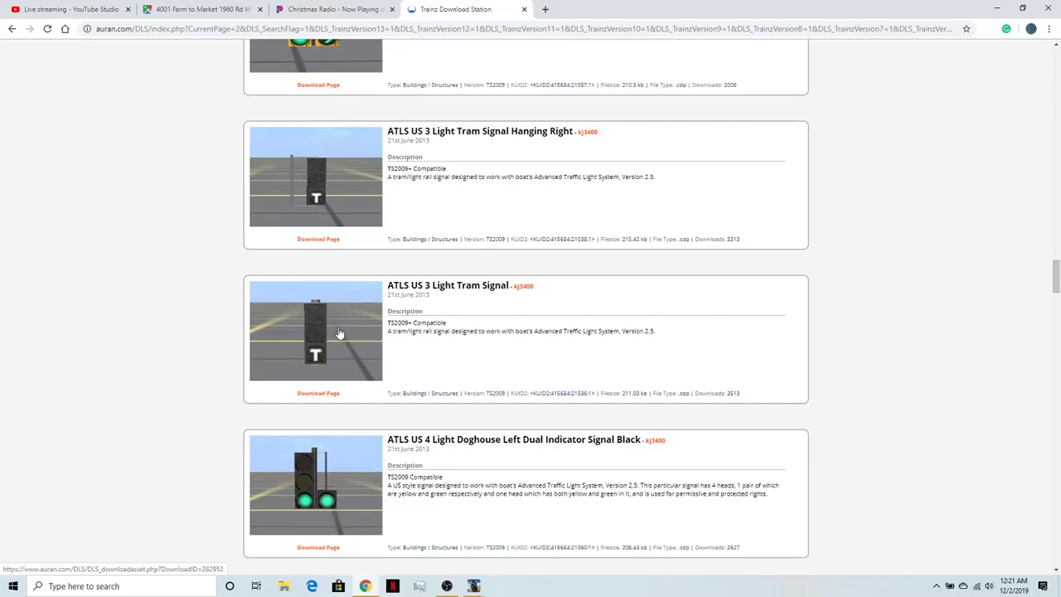
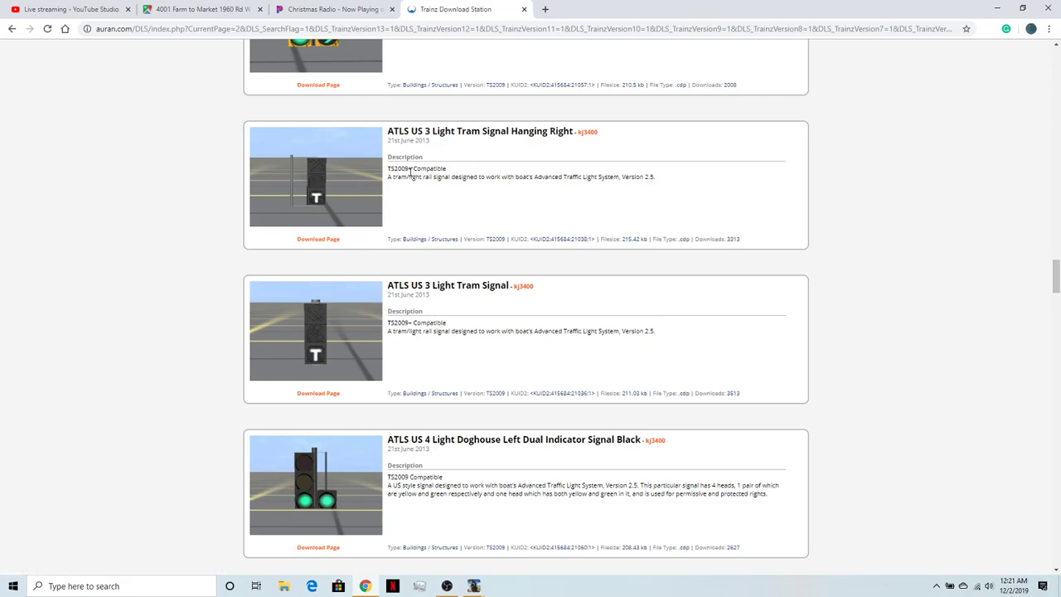
- Compare the ATLS US 3 Light Tram Signal with its Hanging Right version and read both descriptions
scroll(352, 355, "down", 1)
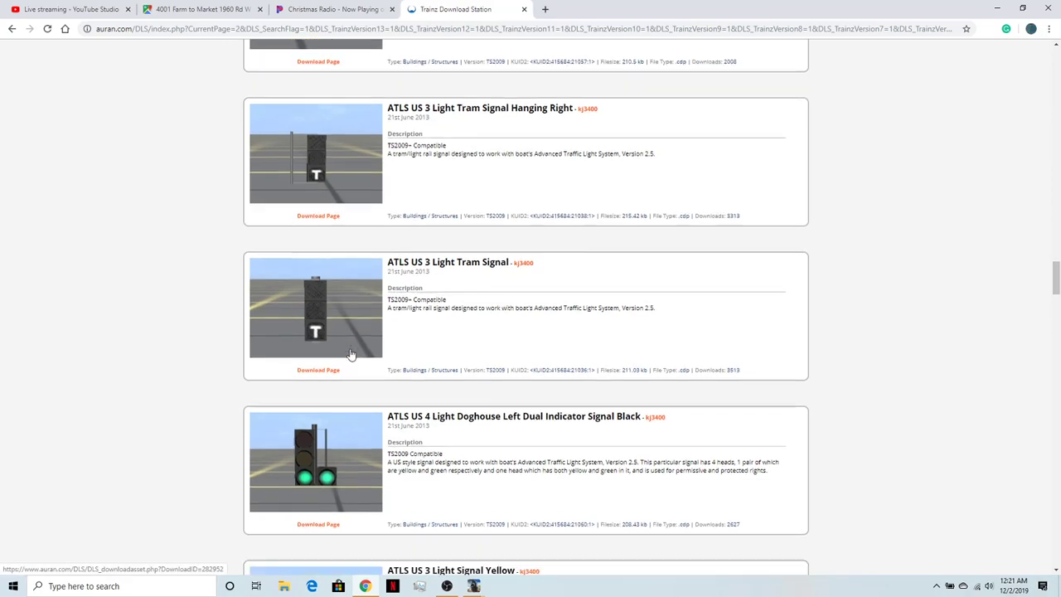
scroll(348, 332, "up", 1)
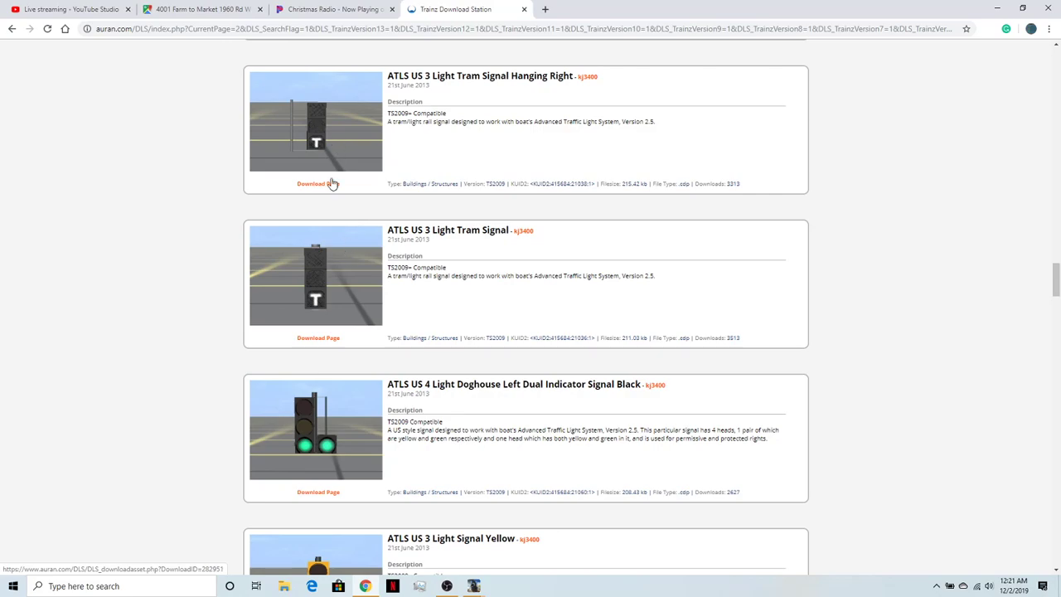
scroll(334, 271, "down", 1)
scroll(331, 249, "up", 2)
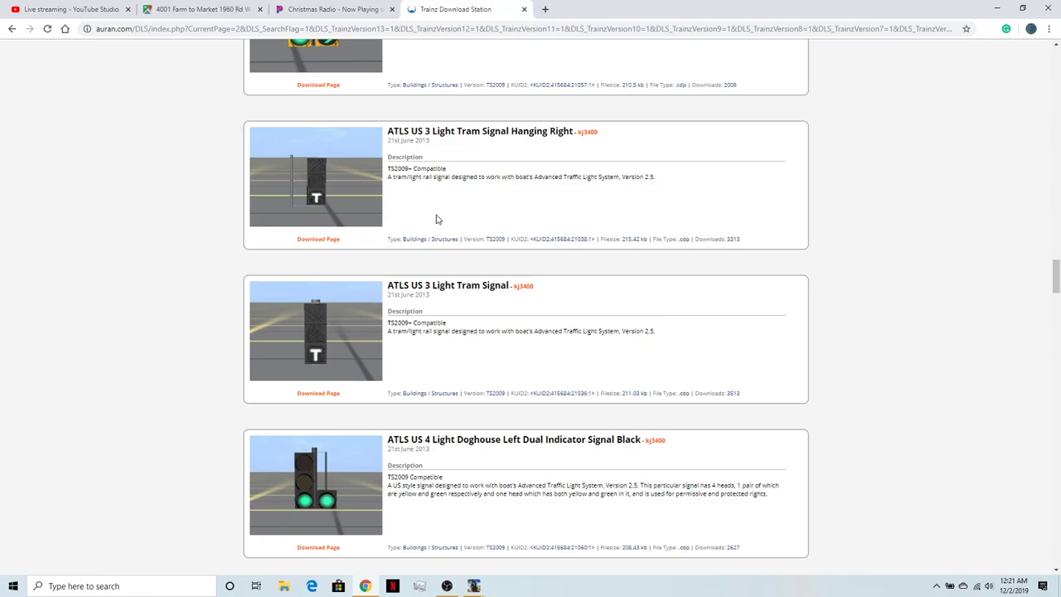
scroll(438, 219, "down", 4)
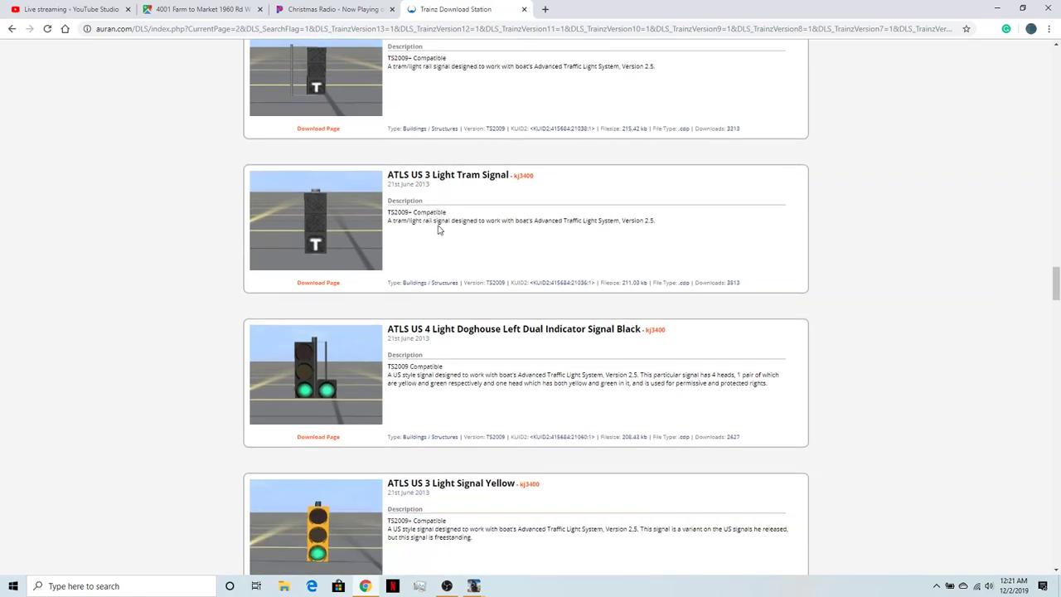
scroll(441, 231, "up", 1)
- Look through the ATLS US 2 Light, 2 Light Alternate and 3 Light signals in yellow and black
scroll(456, 257, "down", 3)
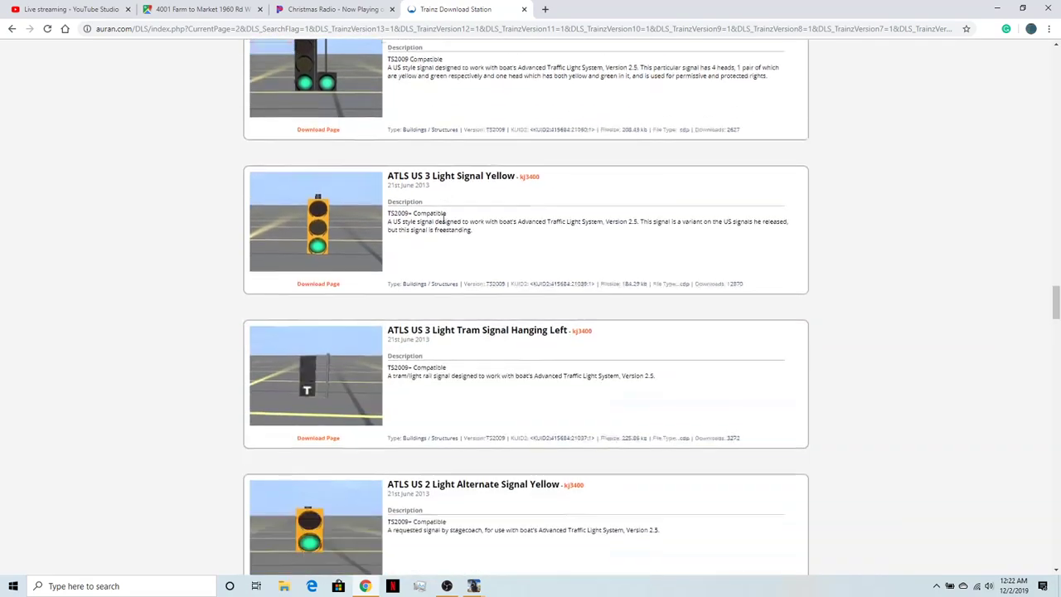
scroll(470, 292, "down", 10)
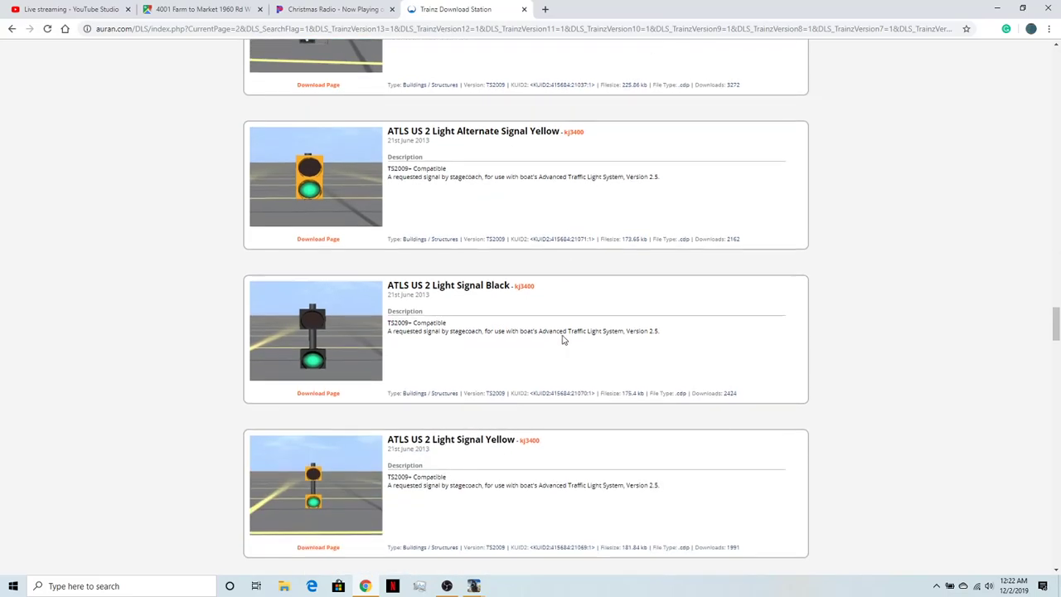
scroll(548, 375, "down", 2)
scroll(548, 374, "up", 1)
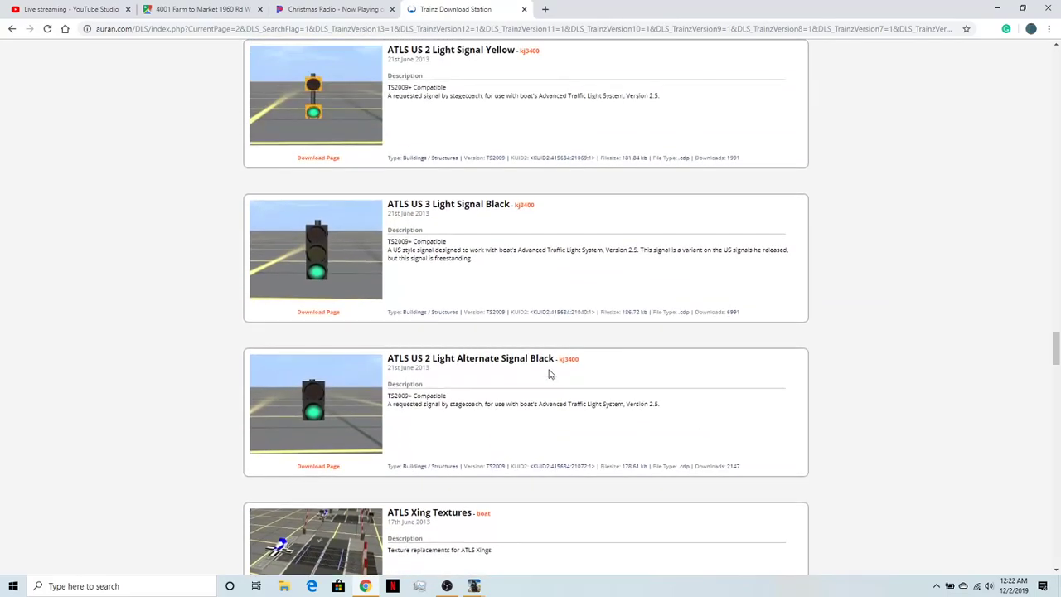
scroll(548, 374, "down", 1)
scroll(548, 375, "down", 2)
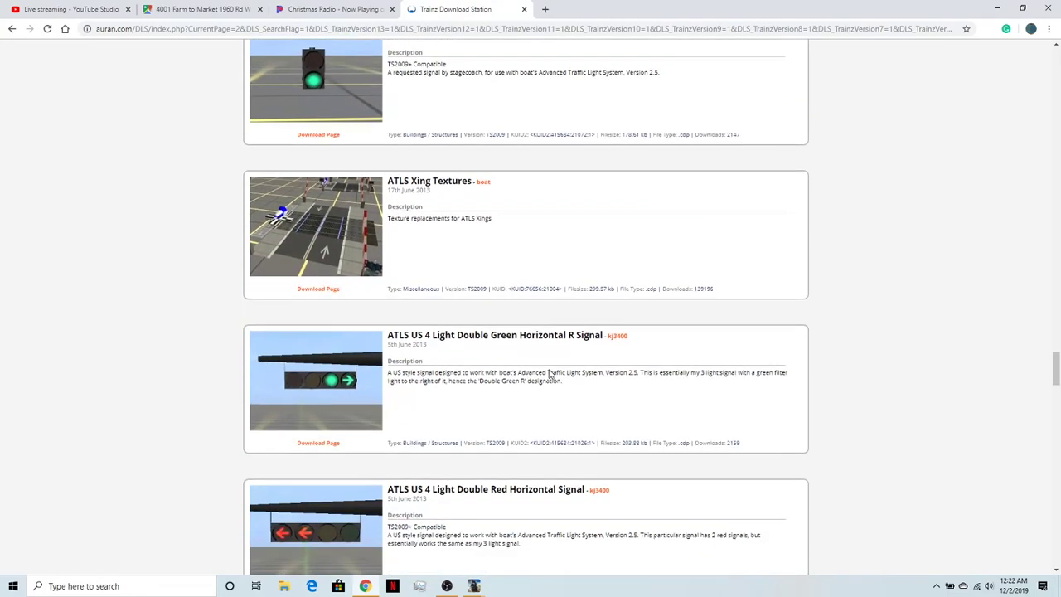
scroll(548, 370, "up", 2)
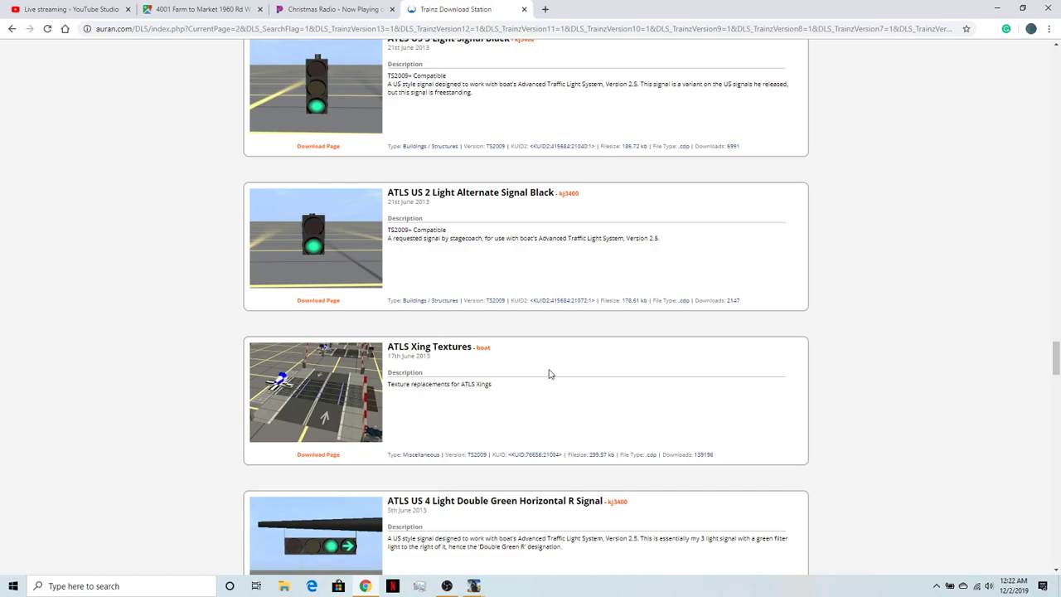
scroll(548, 375, "down", 2)
scroll(547, 394, "up", 2)
scroll(547, 394, "up", 2)
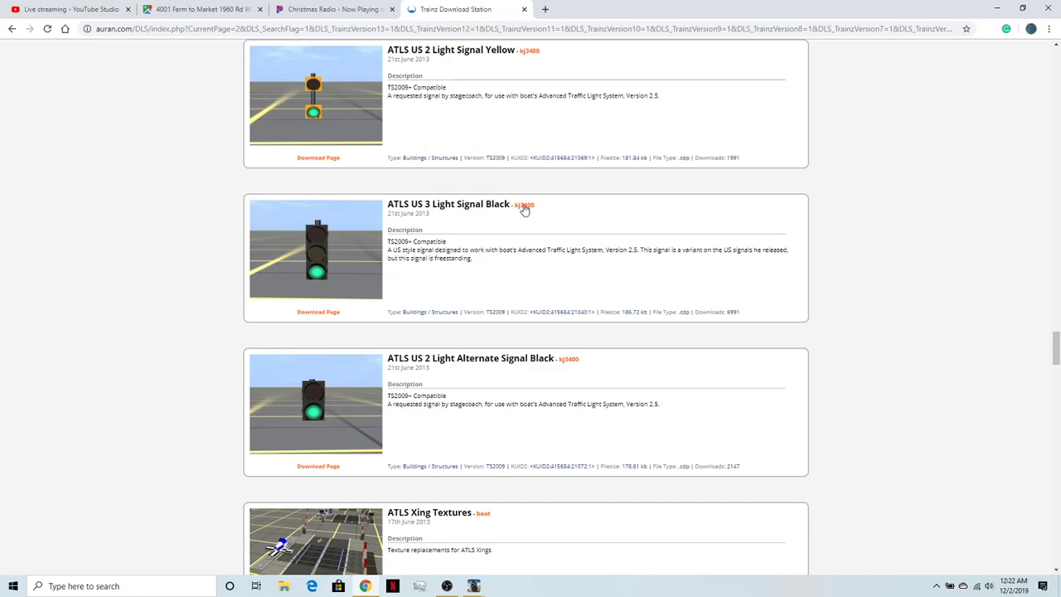
- Examine the ATLS Xing Textures entry and the ATLS US 4 Light Double Green R and Double Red horizontal signals
scroll(491, 254, "down", 3)
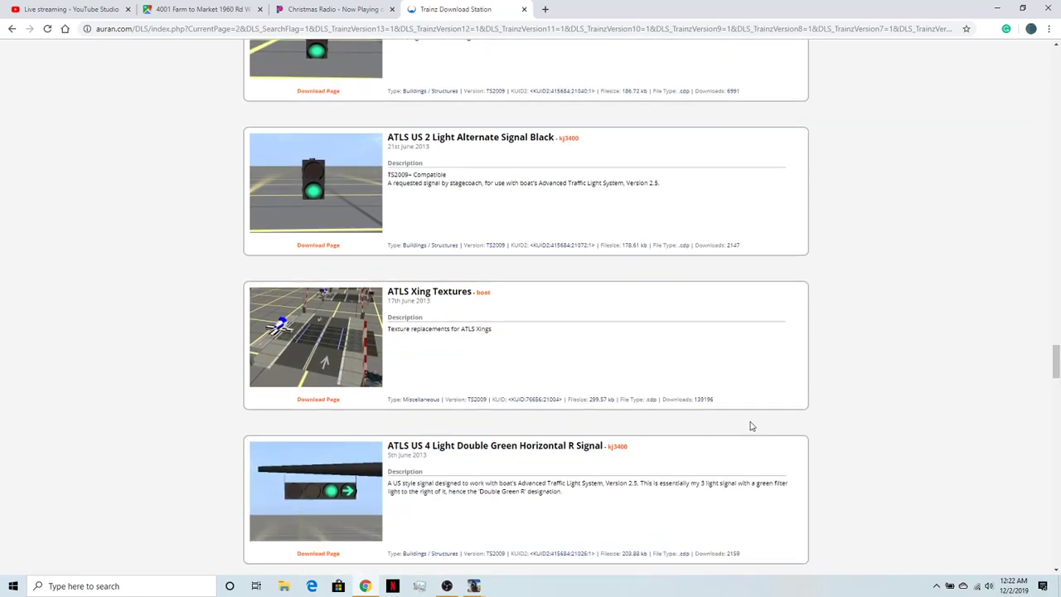
scroll(751, 426, "down", 1)
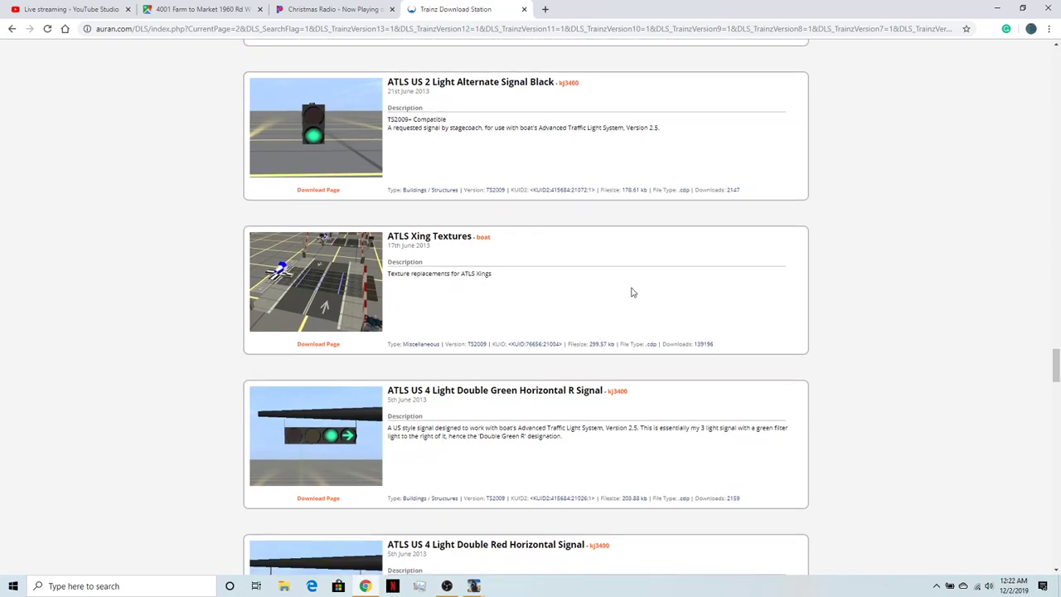
scroll(519, 282, "up", 3)
scroll(570, 393, "down", 5)
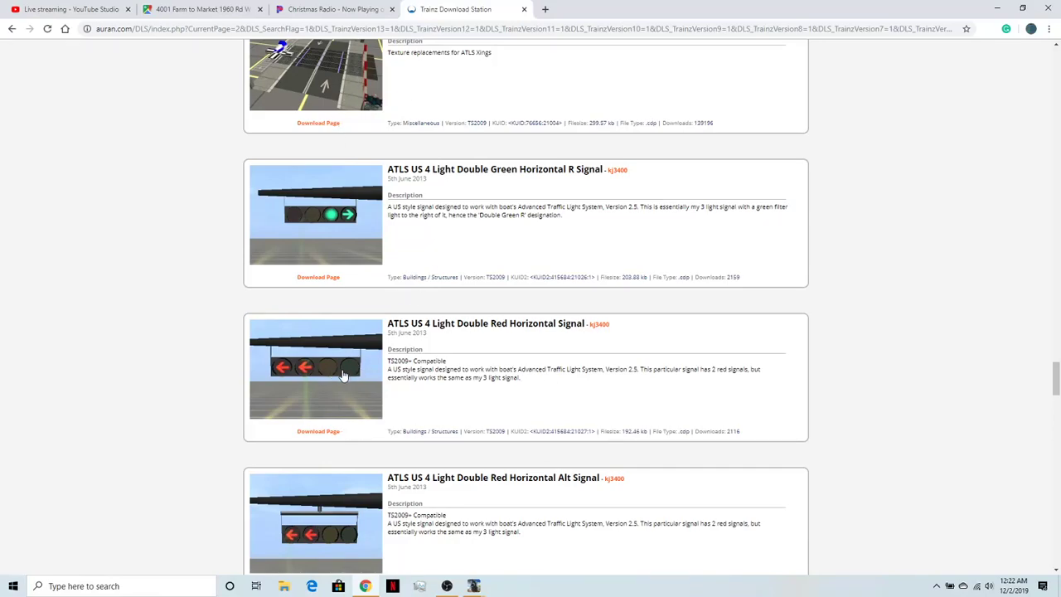
scroll(362, 390, "down", 2)
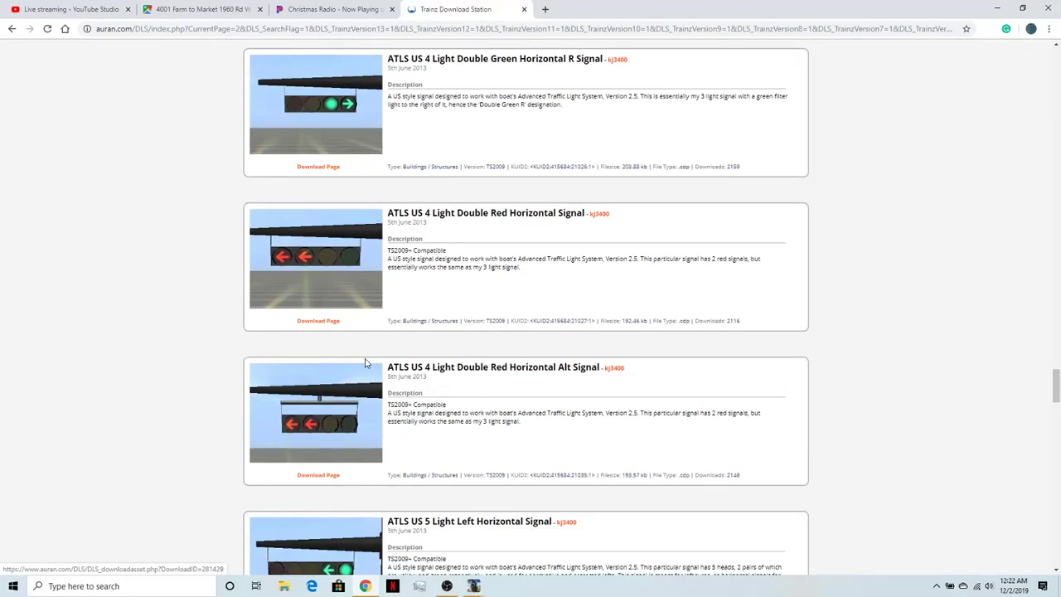
scroll(346, 292, "down", 2)
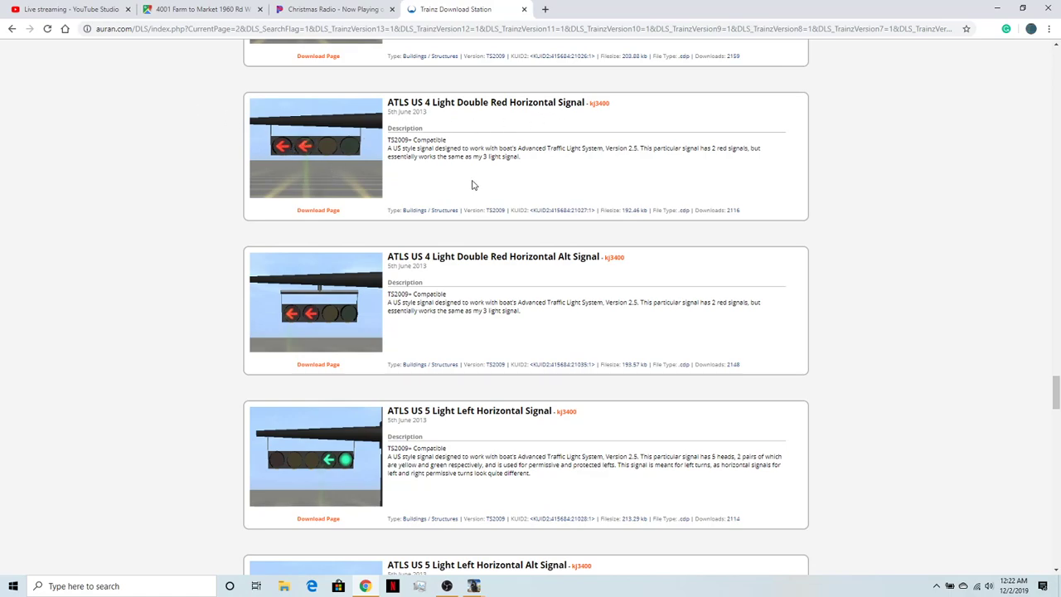
- Compare the ATLS US 5 Light Left and Right horizontal signals with the 3 Light Horizontal signals, including the Alt versions
scroll(424, 258, "down", 3)
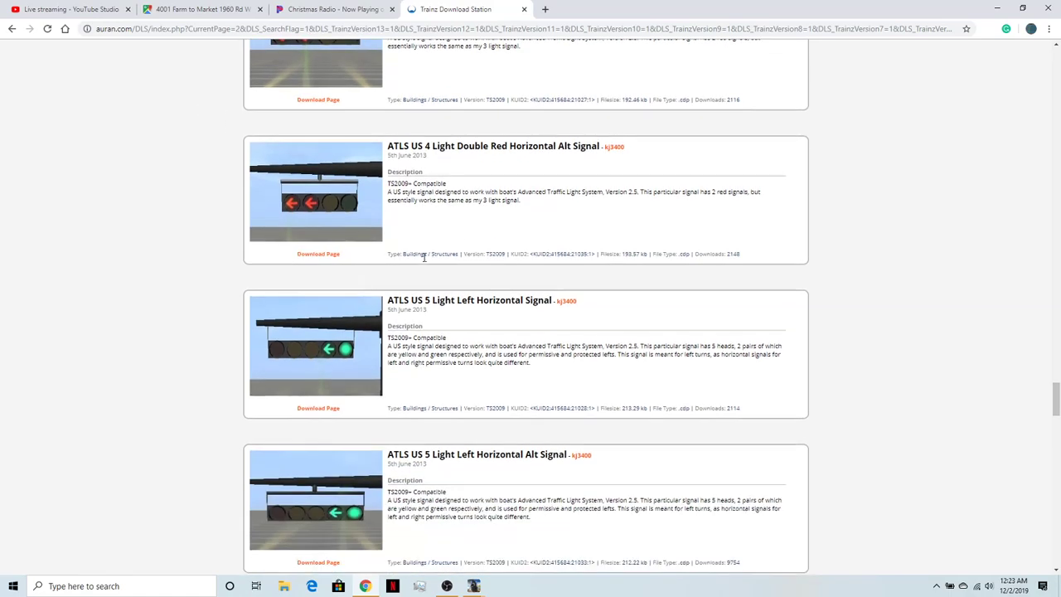
scroll(380, 335, "down", 2)
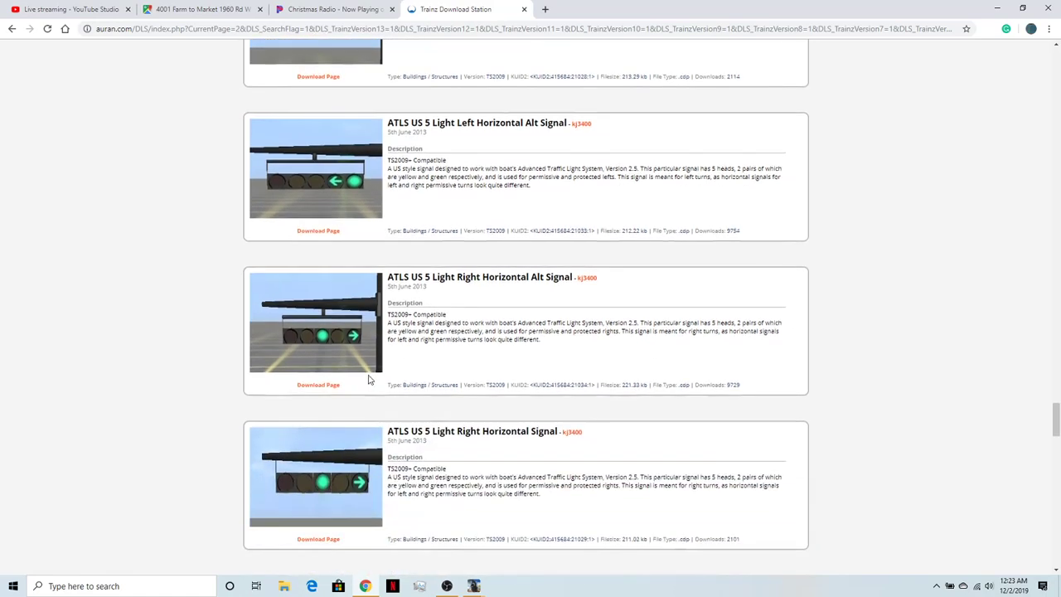
scroll(343, 371, "down", 5)
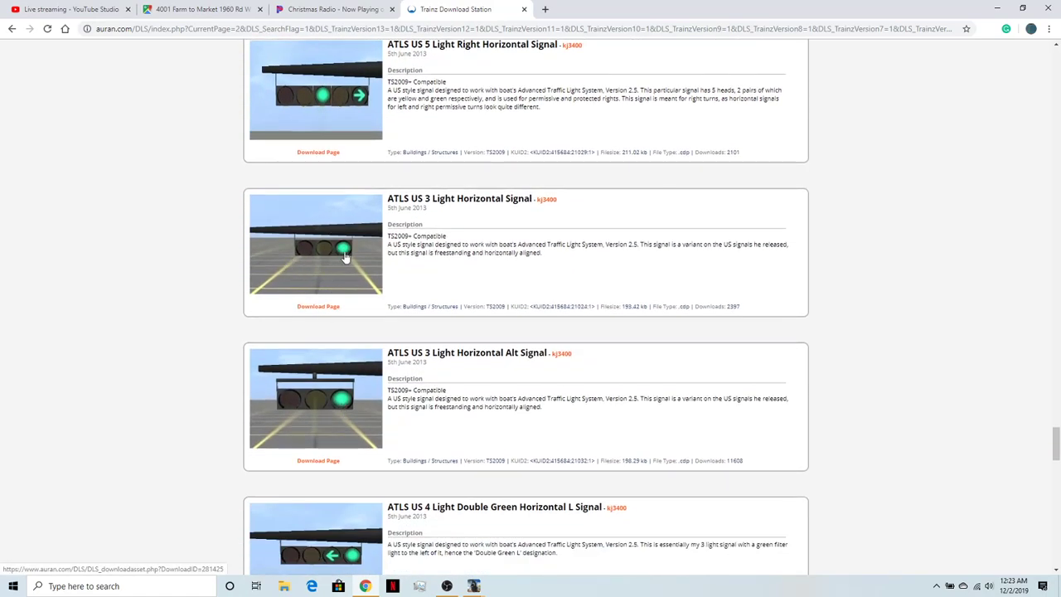
scroll(323, 307, "down", 2)
scroll(302, 370, "down", 3)
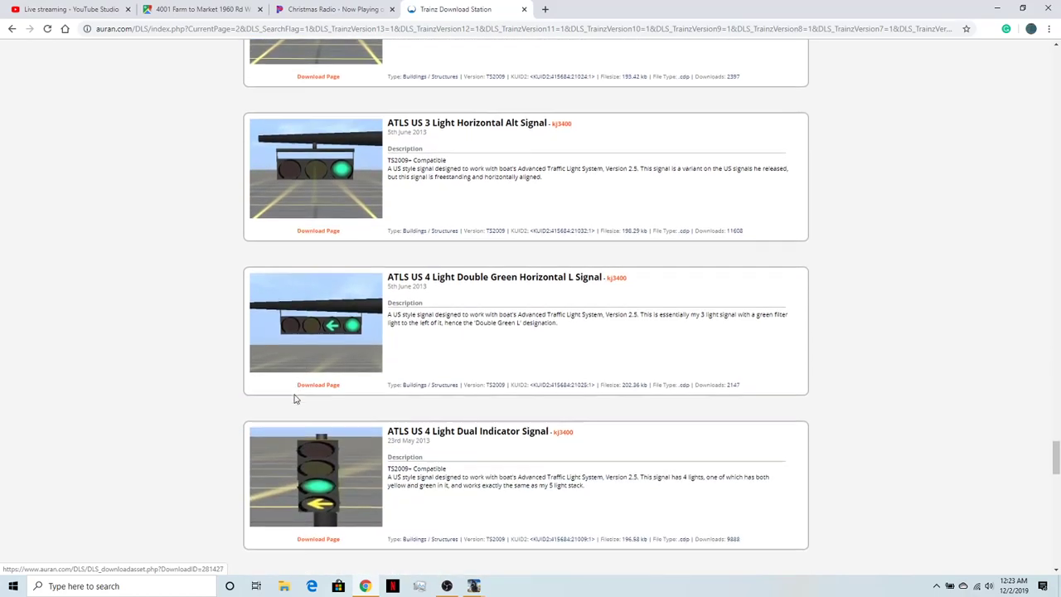
- Examine the ATLS US 4 Light Dual Indicator, 5 Light Doghouse, 5 Light Stack and 3 Light signals down to the page end
scroll(448, 472, "down", 3)
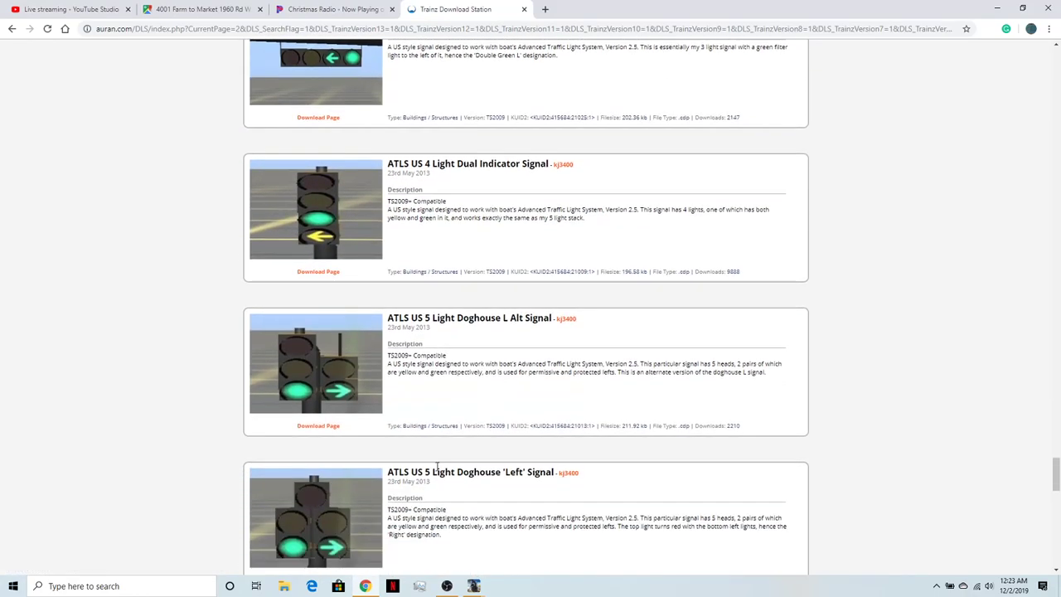
scroll(348, 398, "down", 2)
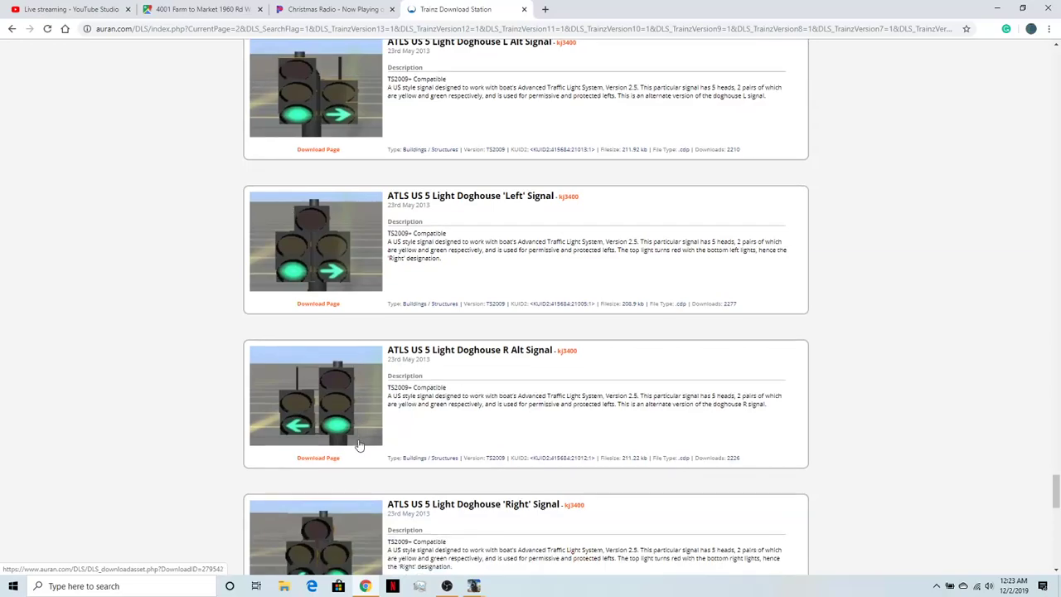
scroll(358, 464, "down", 2)
scroll(338, 335, "down", 1)
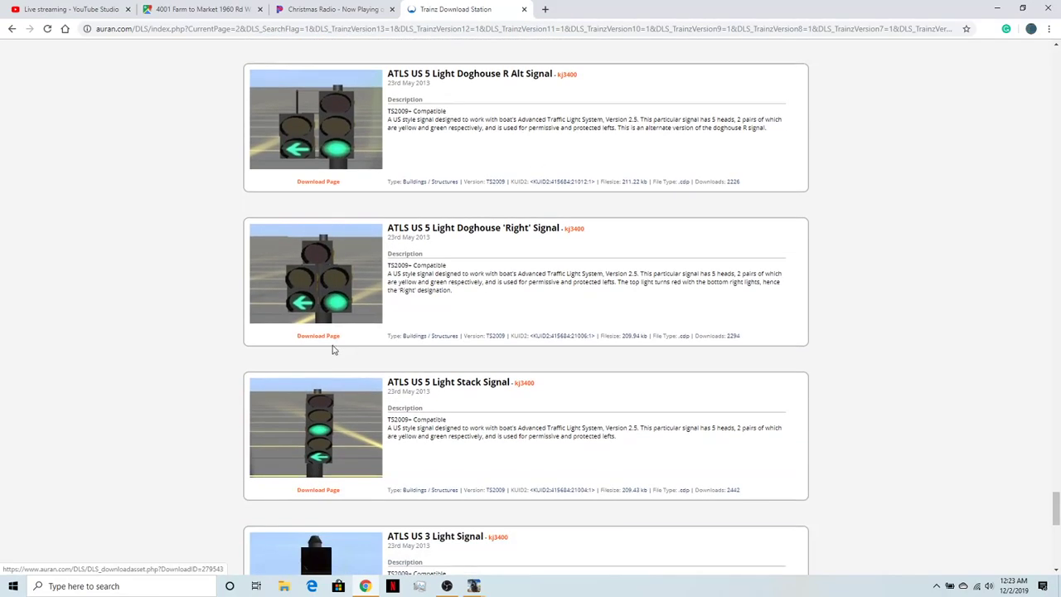
scroll(323, 137, "up", 3)
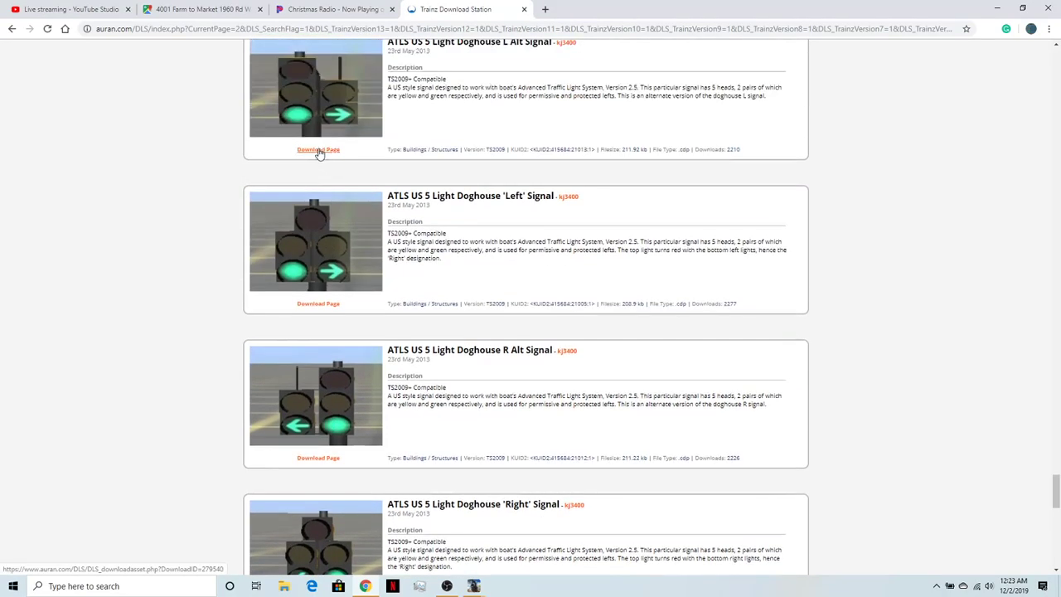
scroll(328, 348, "down", 4)
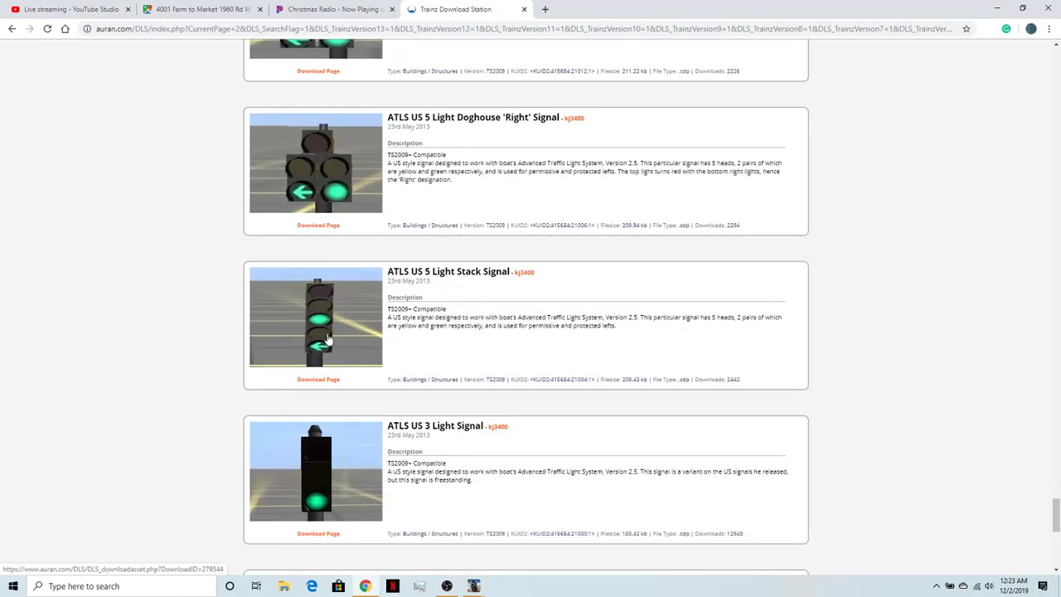
scroll(315, 365, "down", 2)
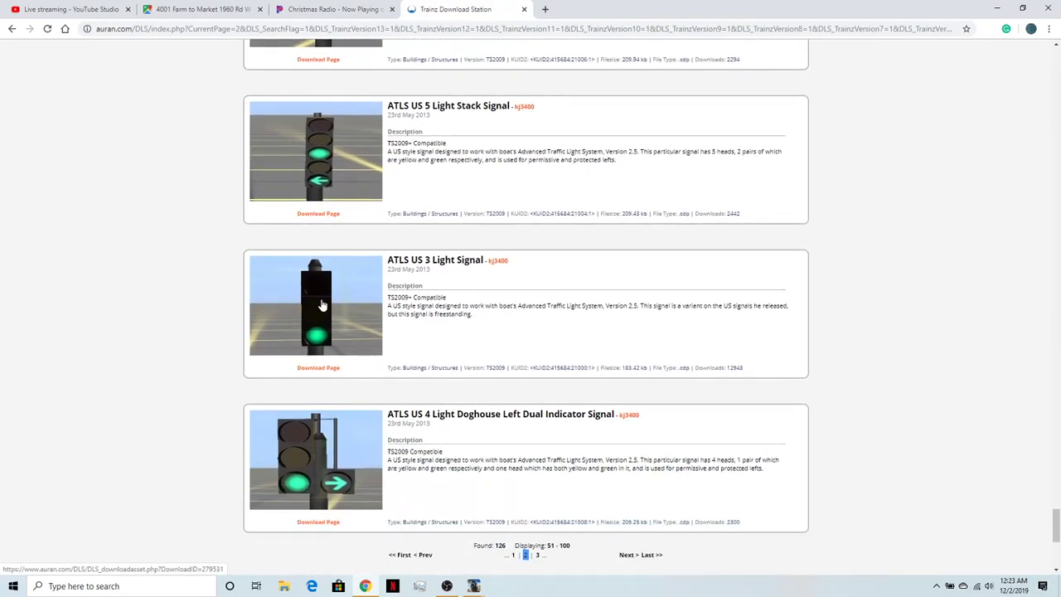
scroll(339, 433, "down", 1)
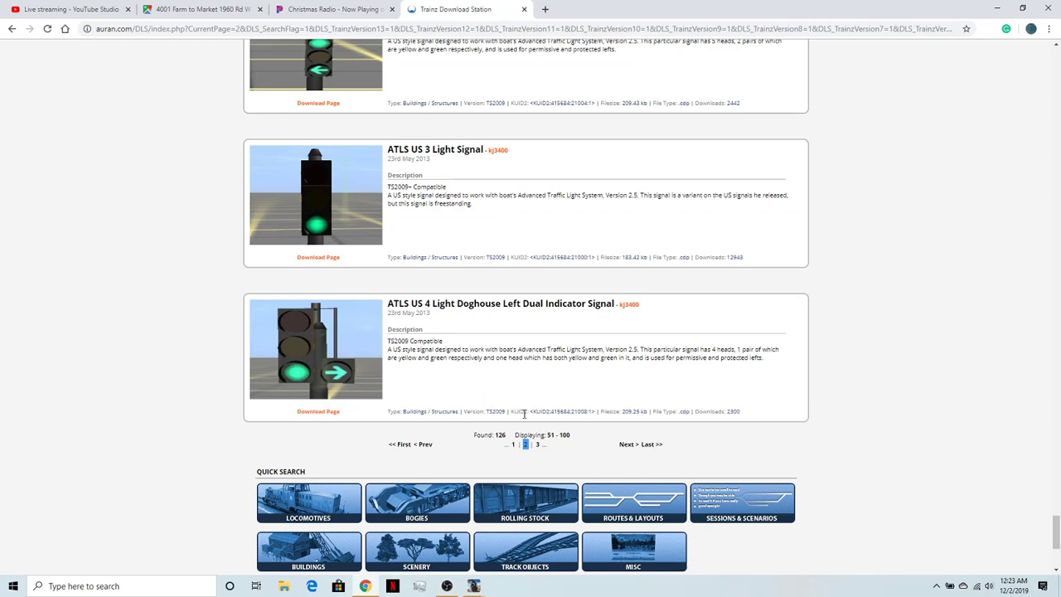
- Open results page 3 and look through the ATLS US 4 Light Double Green and Double Red signals
left_click(538, 445)
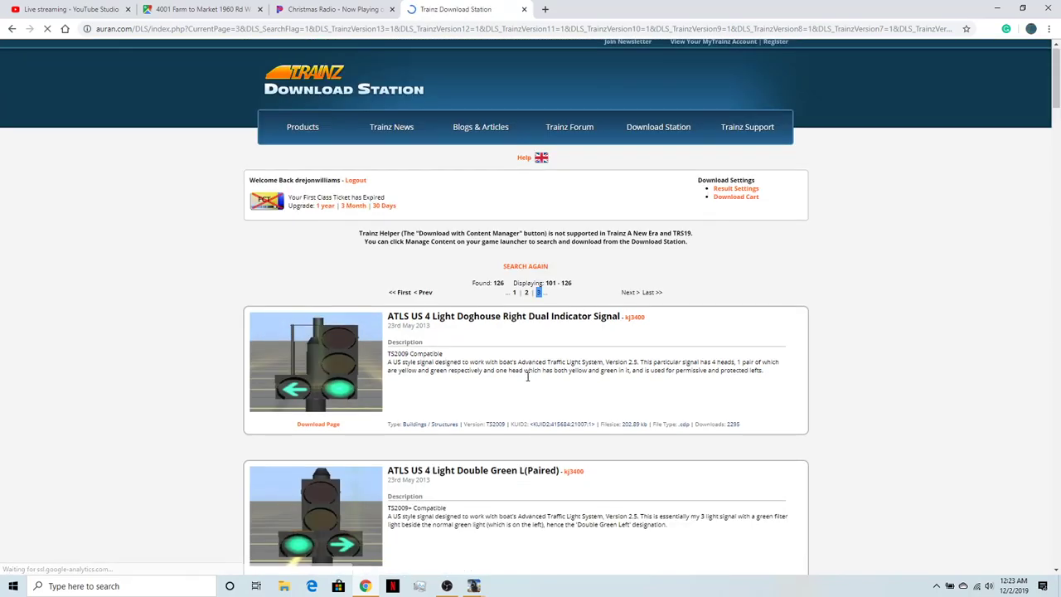
scroll(527, 376, "down", 4)
scroll(527, 376, "down", 4)
scroll(526, 378, "up", 6)
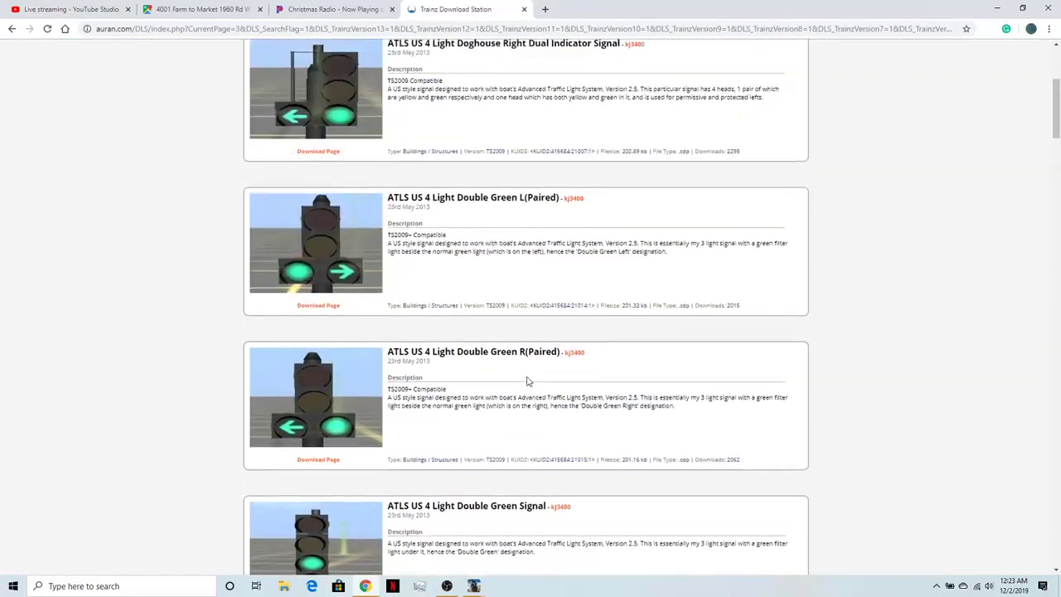
scroll(528, 382, "down", 7)
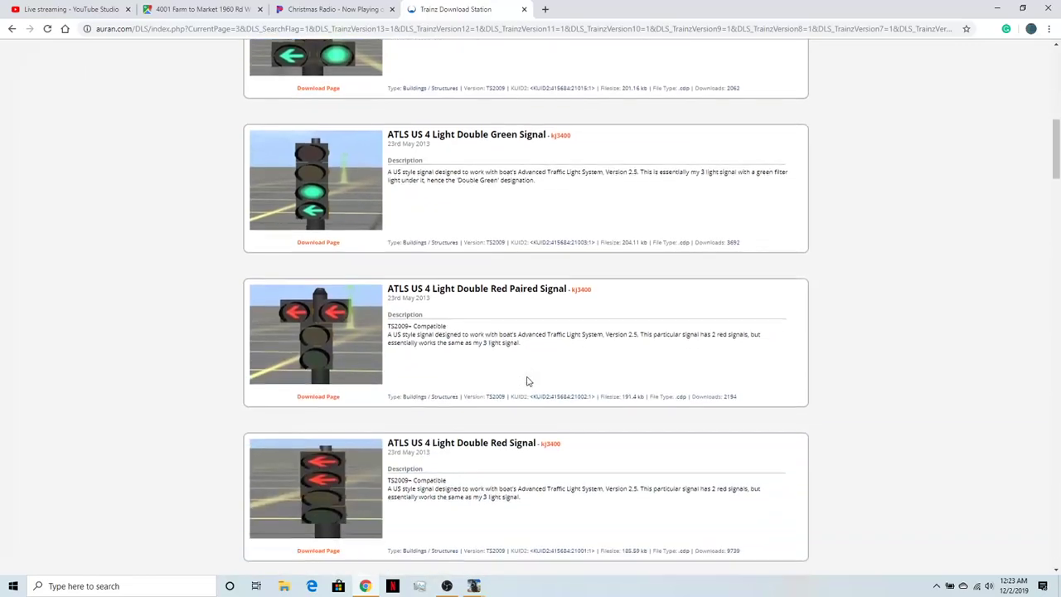
scroll(528, 377, "down", 8)
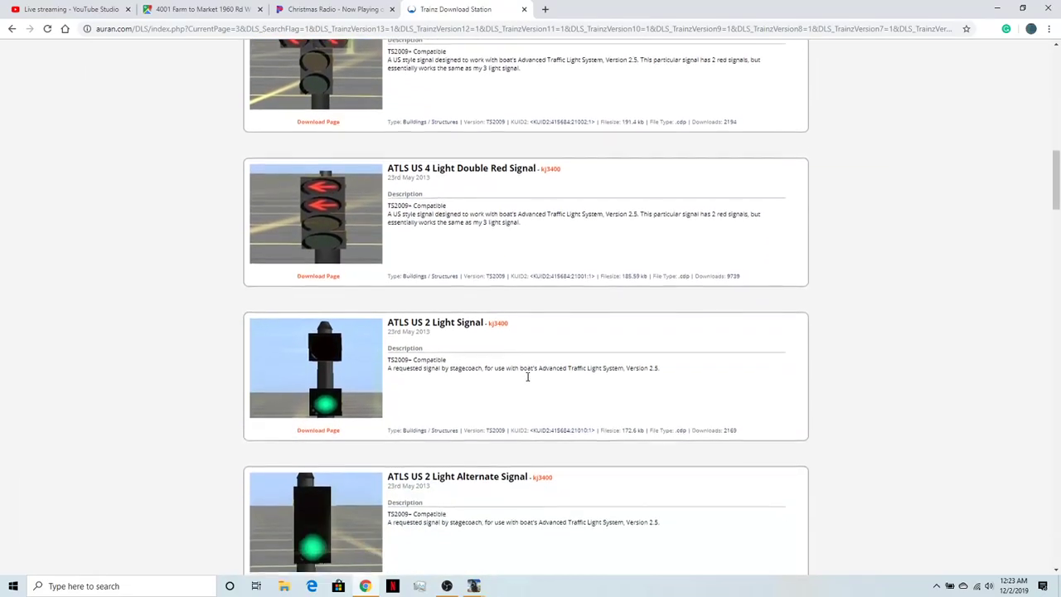
- Examine the ATLS US 2 Light Alternate Signal, the two ATLS Advanced Demo entries and the AOCL Monitor Lights
scroll(527, 376, "down", 1)
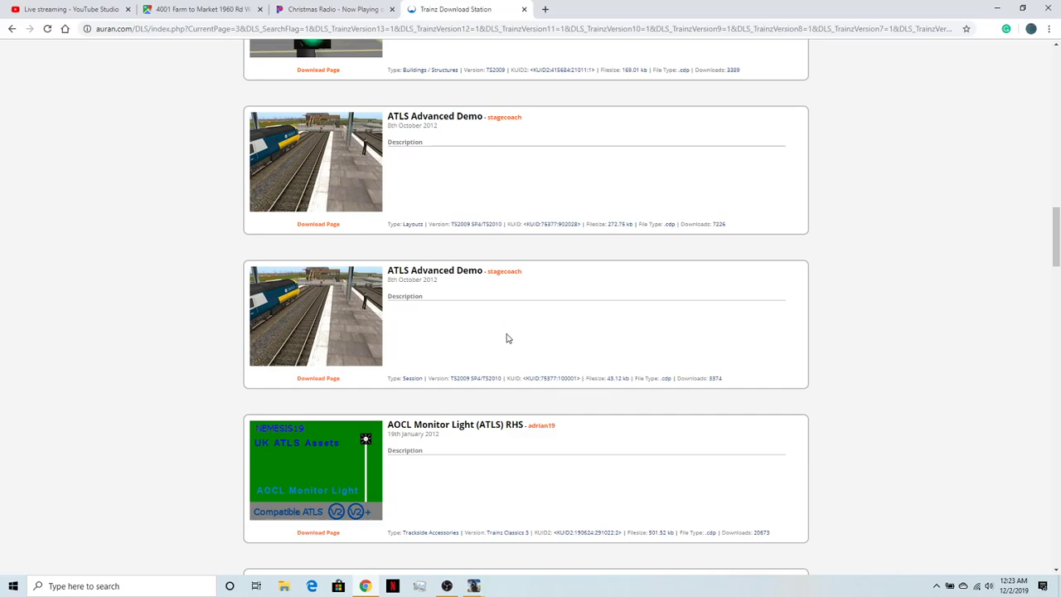
scroll(506, 340, "up", 3)
scroll(378, 396, "down", 1)
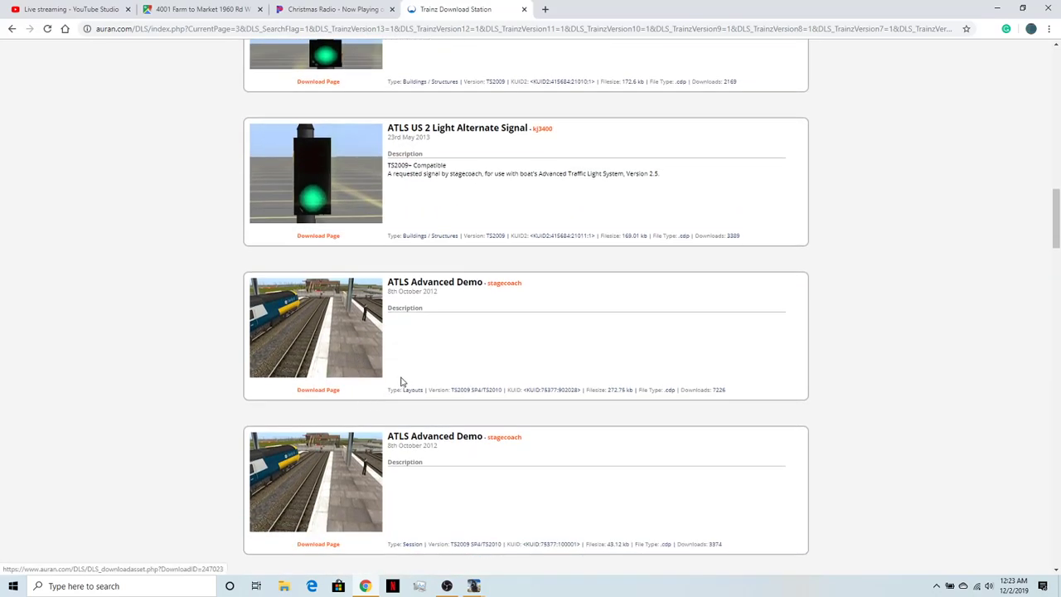
scroll(469, 366, "down", 1)
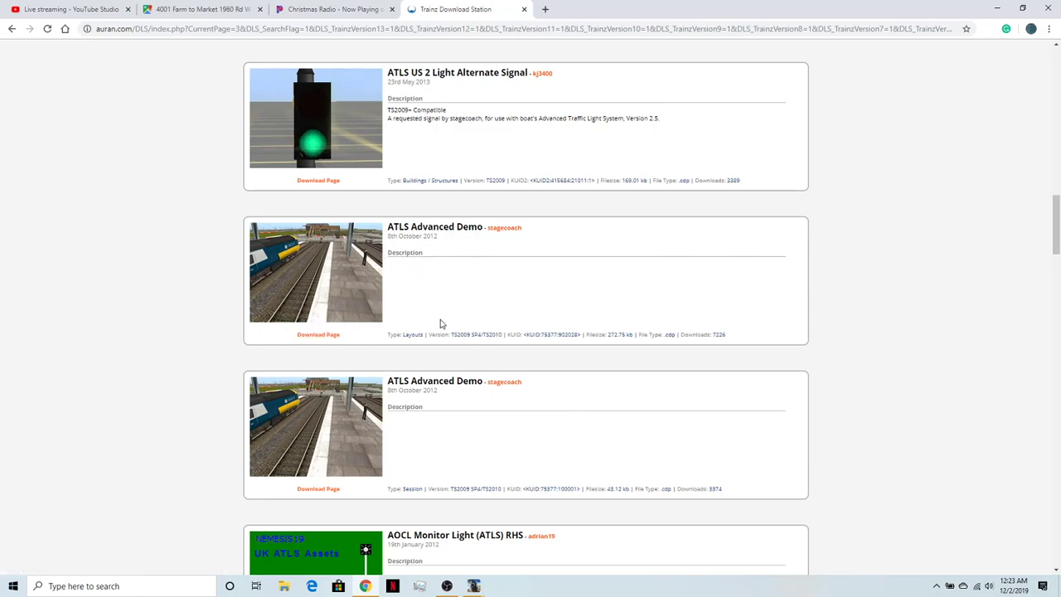
scroll(440, 323, "down", 5)
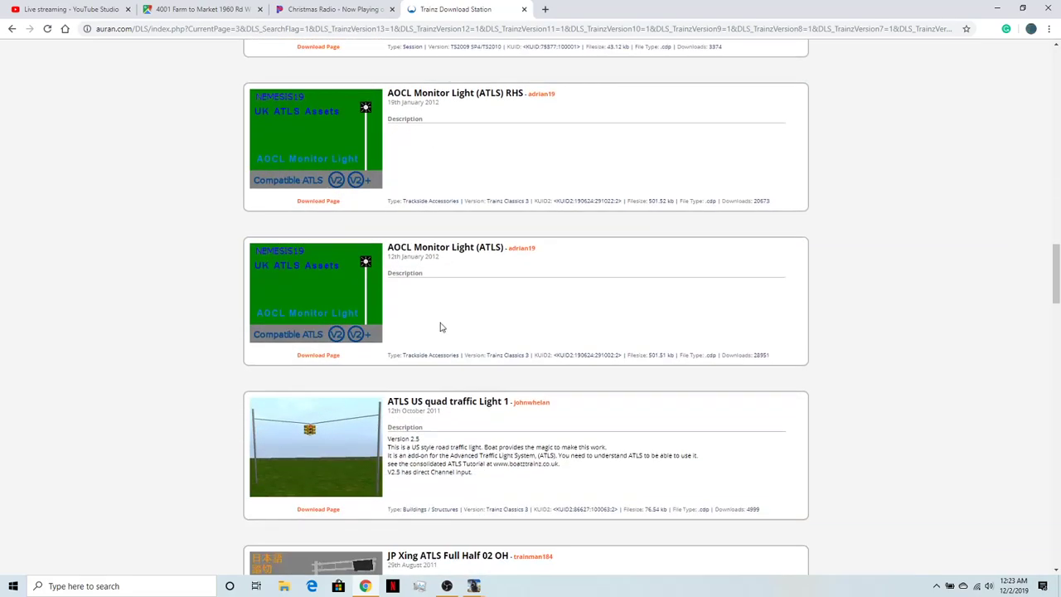
- Look through the older ATLS add-ons, including the Japanese JP Xing Barriers and JP ATLS Lights
scroll(440, 327, "down", 1)
scroll(330, 330, "down", 3)
scroll(324, 348, "down", 9)
scroll(324, 357, "up", 4)
scroll(324, 355, "down", 3)
scroll(362, 481, "down", 1)
scroll(362, 482, "up", 1)
scroll(337, 500, "up", 1)
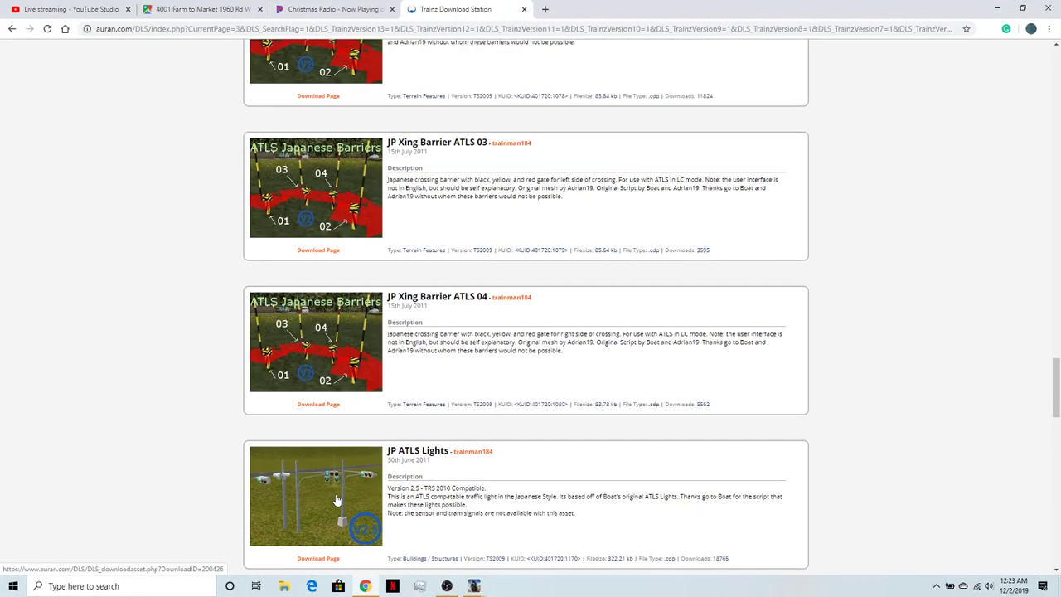
- Examine the ATLS US quad traffic Light 1 and the JP Xing ATLS Full Half crossing lights on results page 3
scroll(337, 500, "up", 12)
scroll(337, 500, "up", 1)
scroll(366, 467, "down", 1)
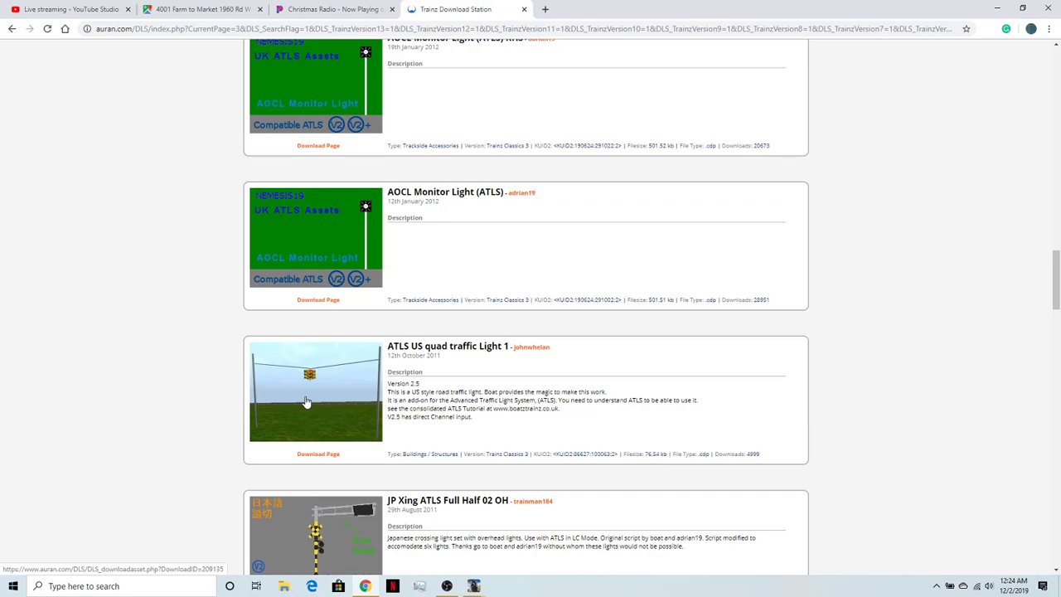
scroll(305, 402, "down", 1)
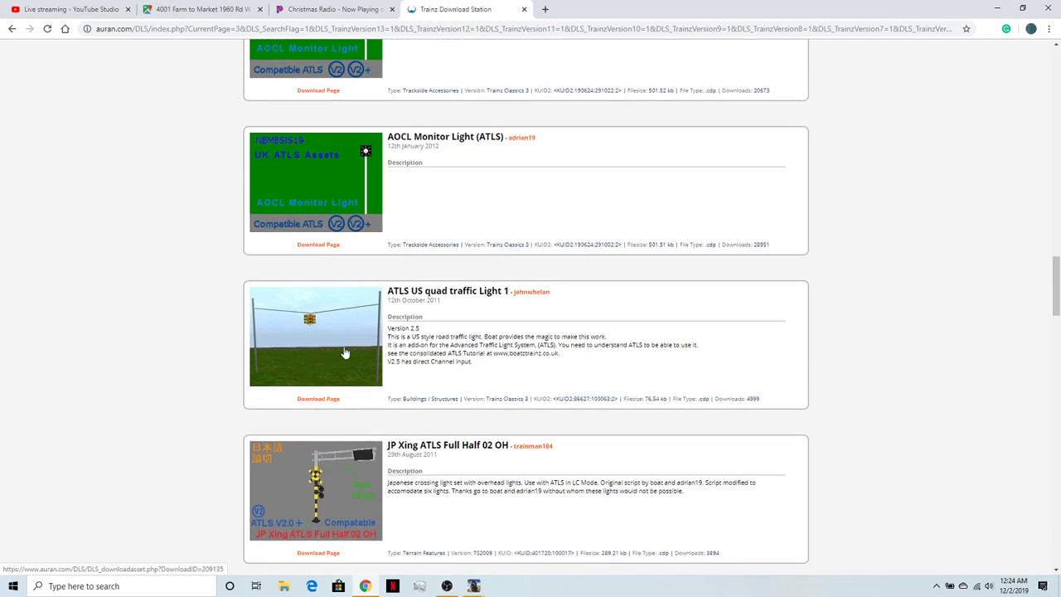
scroll(337, 359, "up", 1)
scroll(337, 355, "down", 1)
scroll(337, 355, "down", 1)
scroll(338, 355, "down", 3)
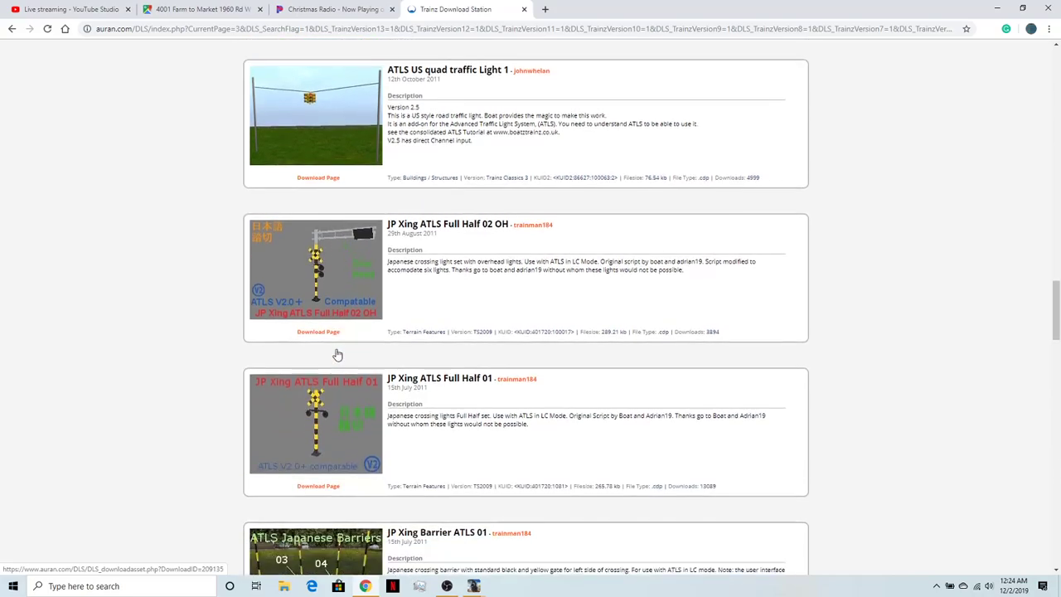
scroll(337, 355, "up", 1)
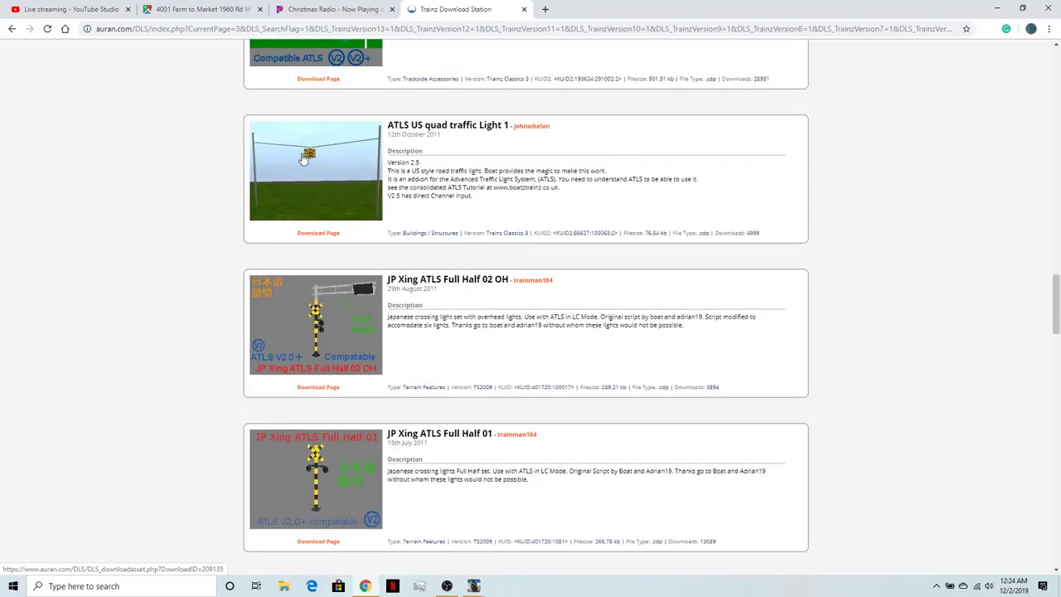
scroll(331, 363, "down", 2)
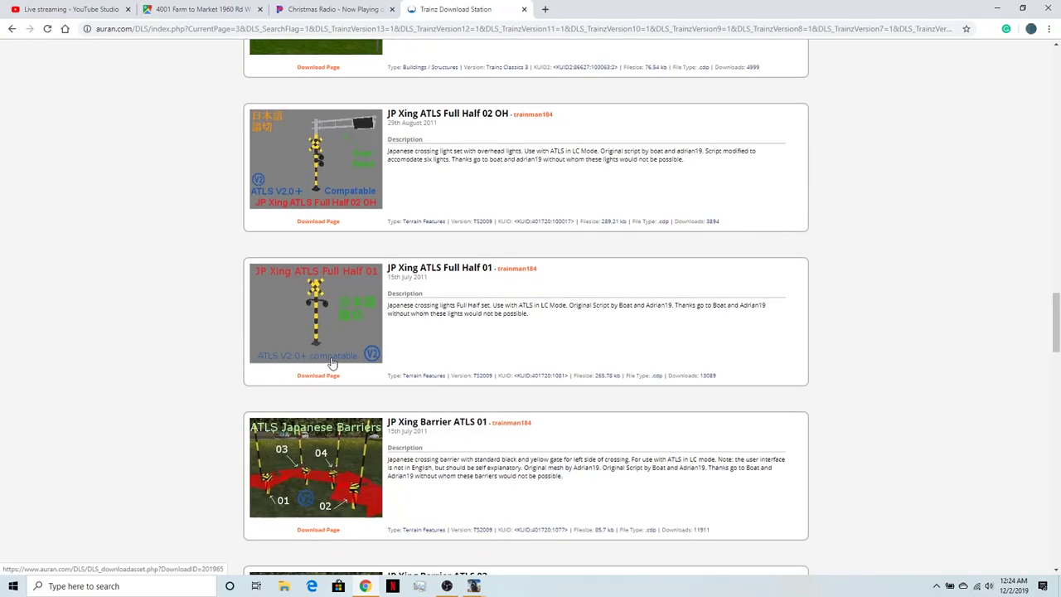
- Look through the remaining page 3 entries, from the Japanese barriers to the Level Crossing Trigger Command, and return to the page start
scroll(332, 363, "down", 5)
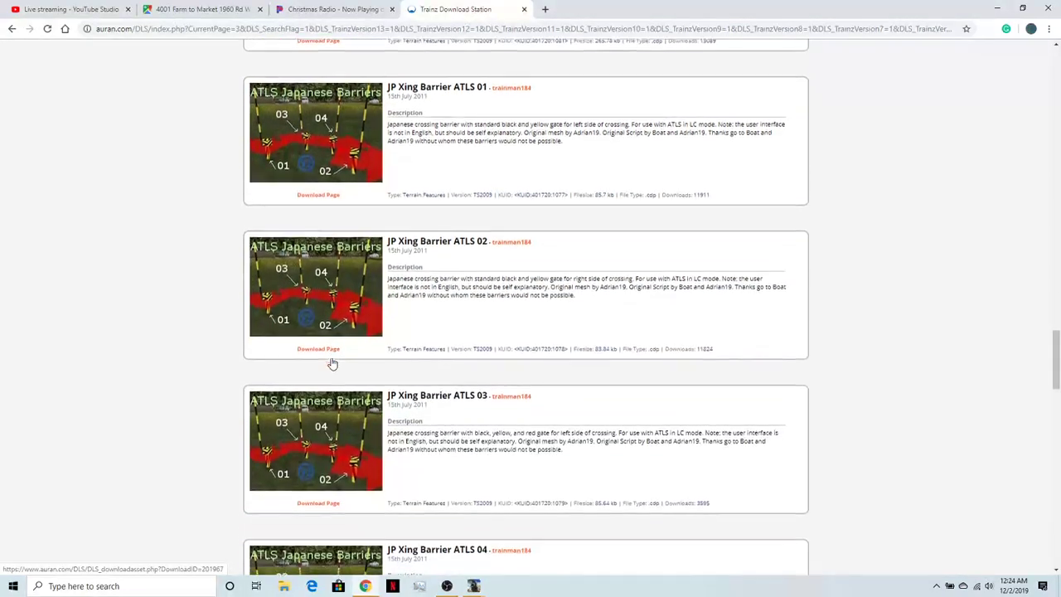
scroll(332, 363, "down", 5)
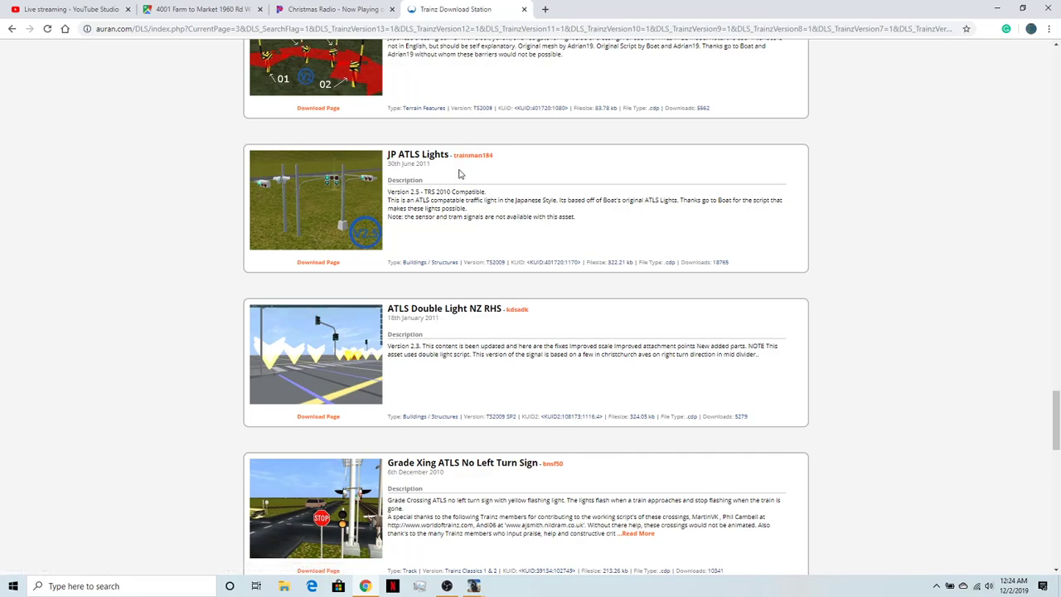
scroll(475, 415, "down", 7)
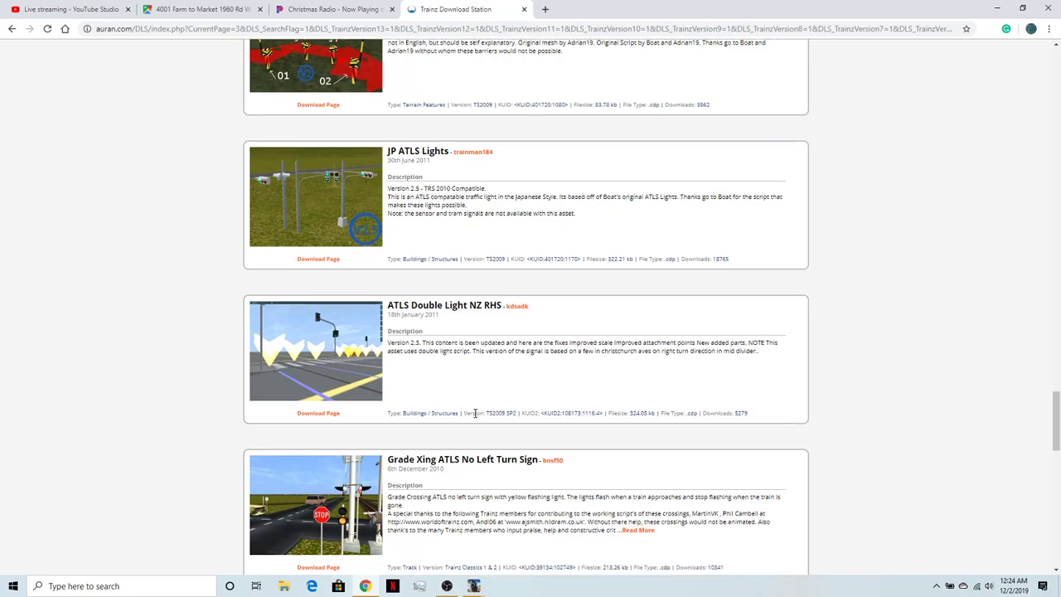
scroll(475, 417, "down", 1)
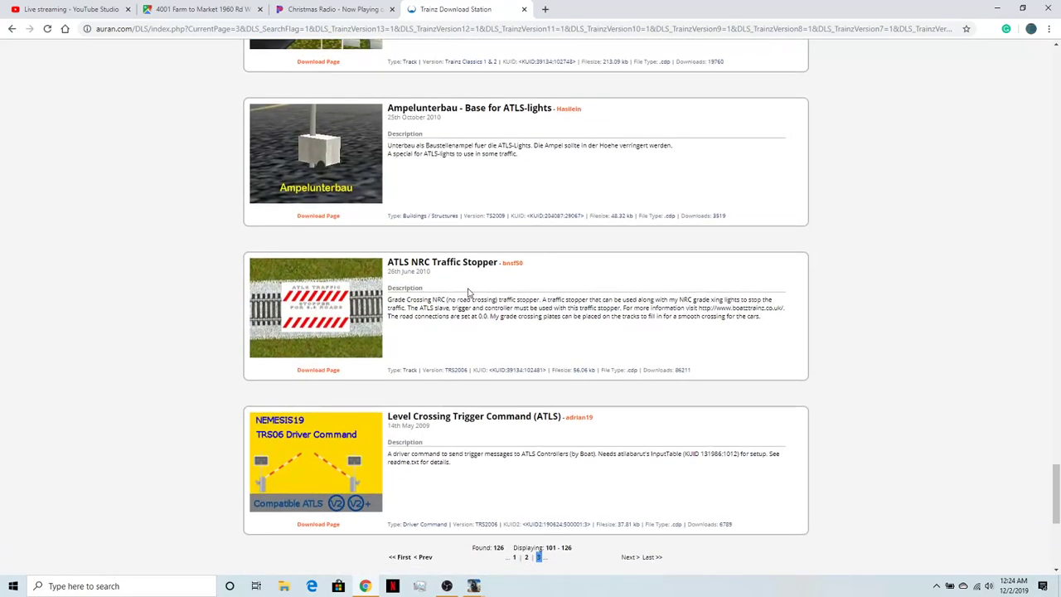
scroll(519, 279, "down", 3)
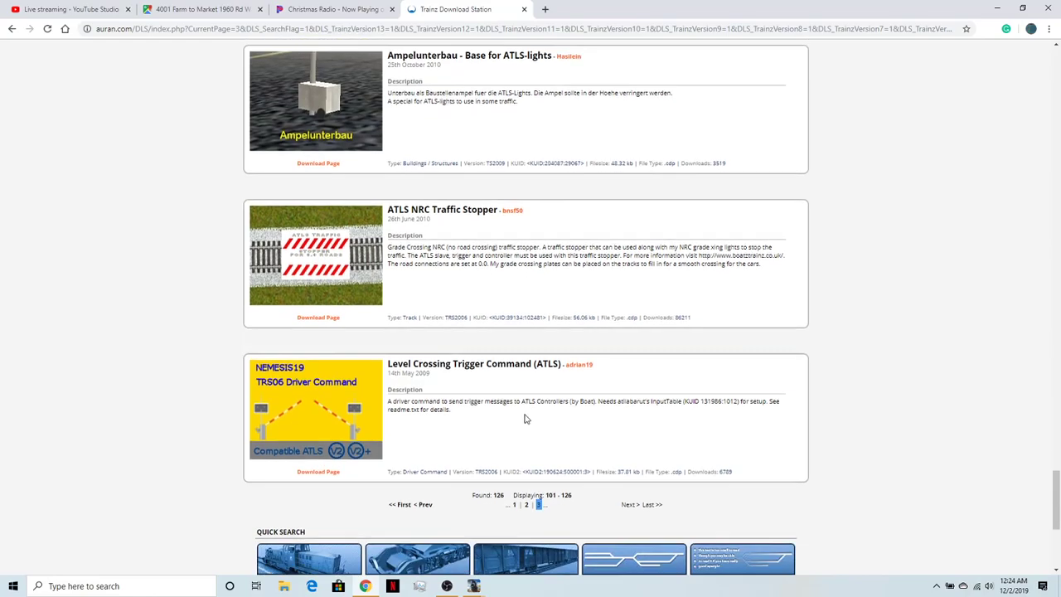
scroll(509, 363, "up", 4)
scroll(509, 363, "down", 1)
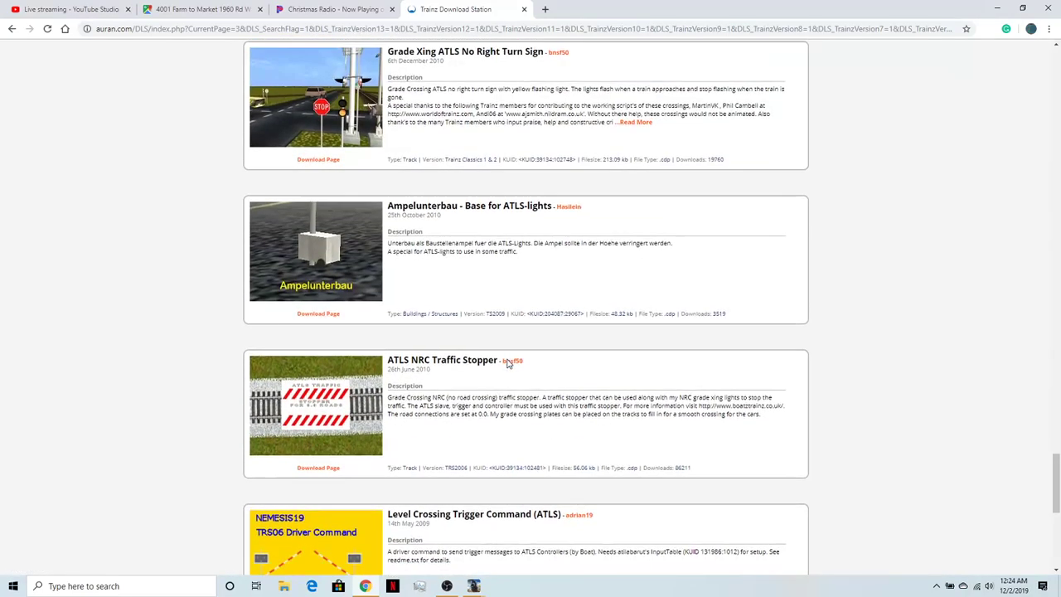
scroll(508, 363, "up", 5)
scroll(508, 363, "up", 5)
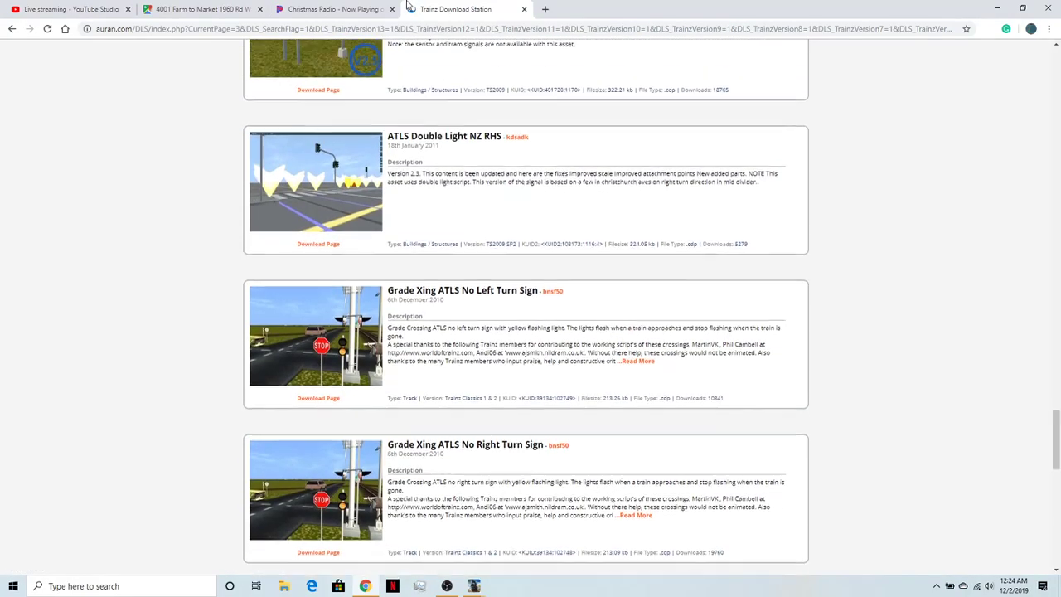
scroll(422, 392, "up", 19)
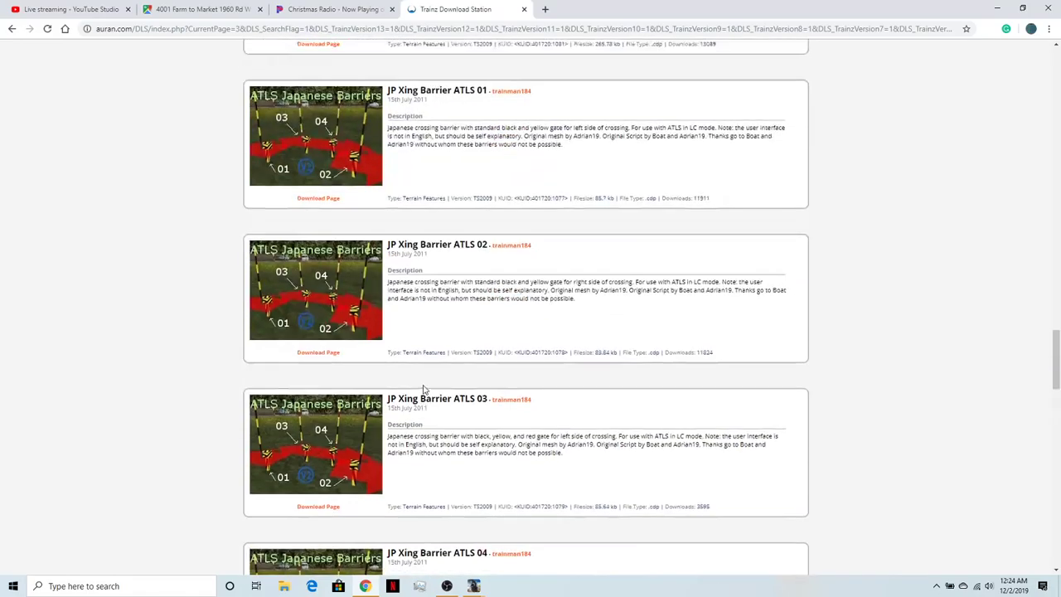
scroll(423, 389, "up", 20)
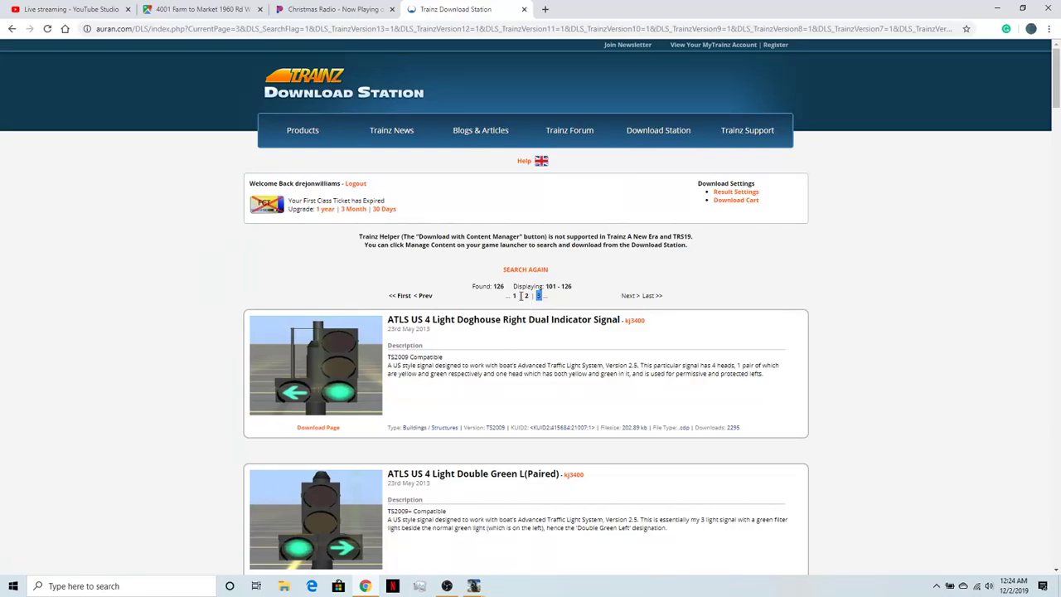
- Open results page 1 and examine the ATLS Script Library TRS19 and the Leaving, Arriving, 4 Trig, 2 Trig and Re-Set driver commands
left_click(514, 296)
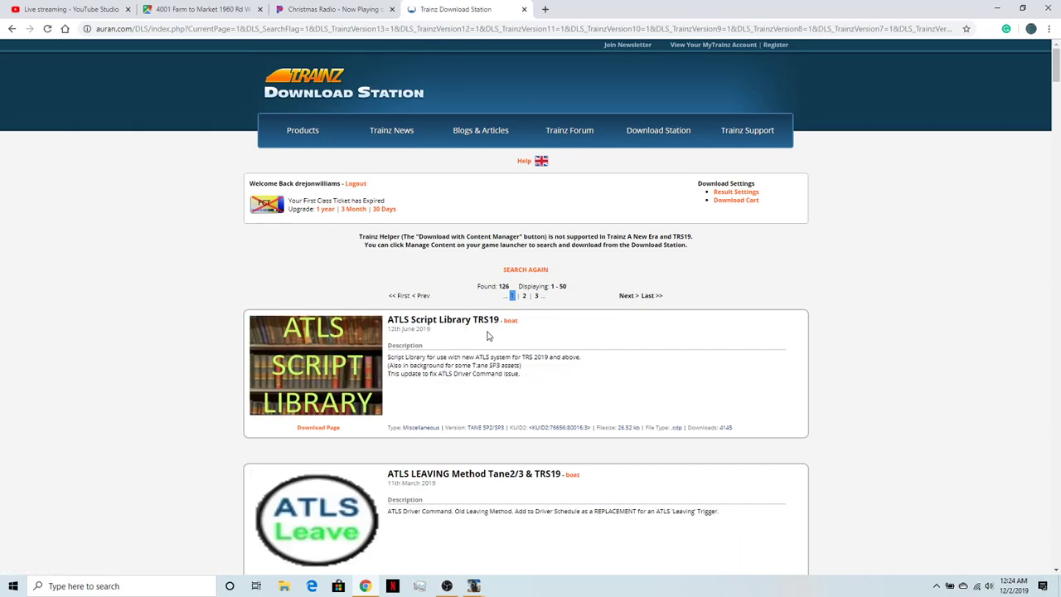
scroll(531, 331, "down", 3)
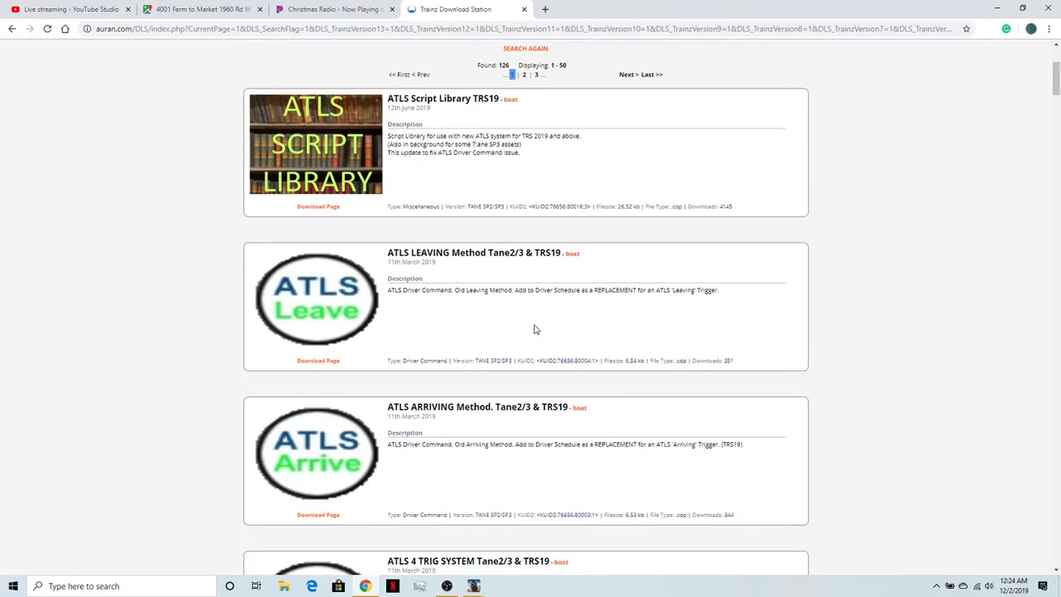
scroll(530, 364, "down", 3)
scroll(403, 439, "down", 2)
scroll(390, 332, "up", 3)
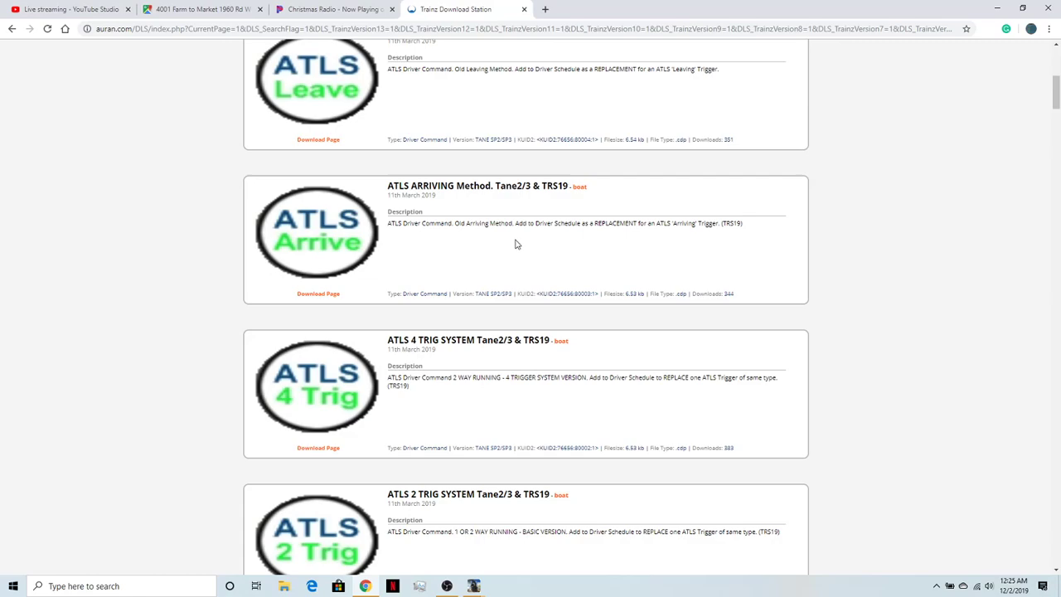
scroll(520, 253, "up", 2)
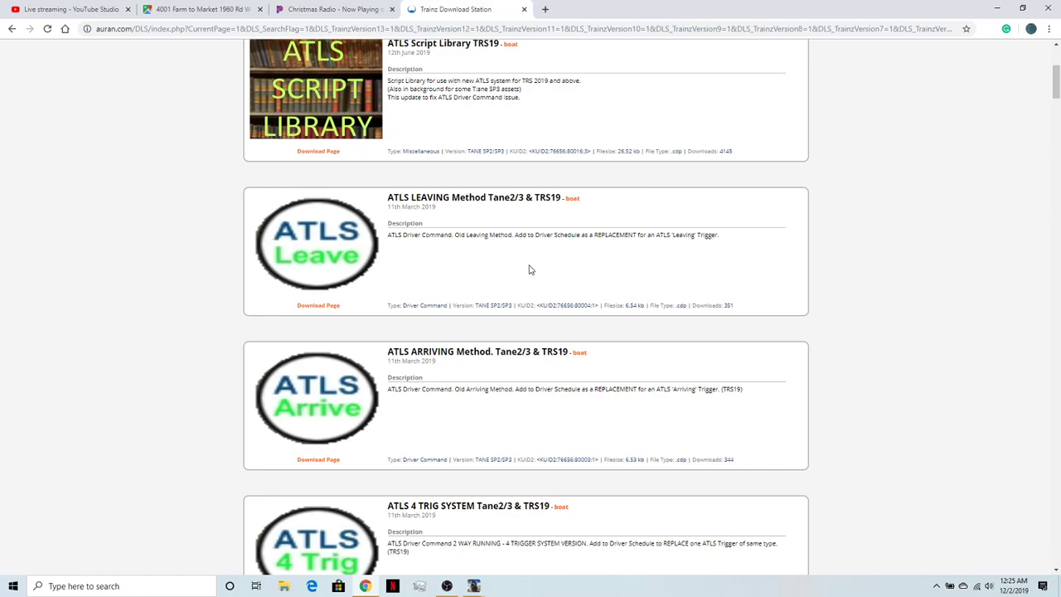
scroll(530, 270, "down", 3)
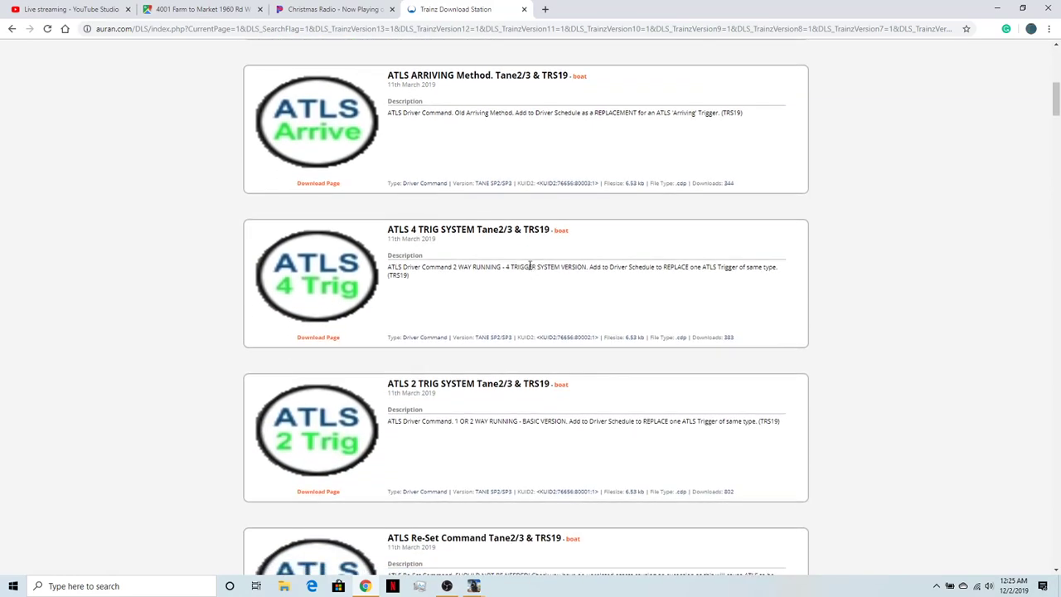
scroll(530, 265, "down", 1)
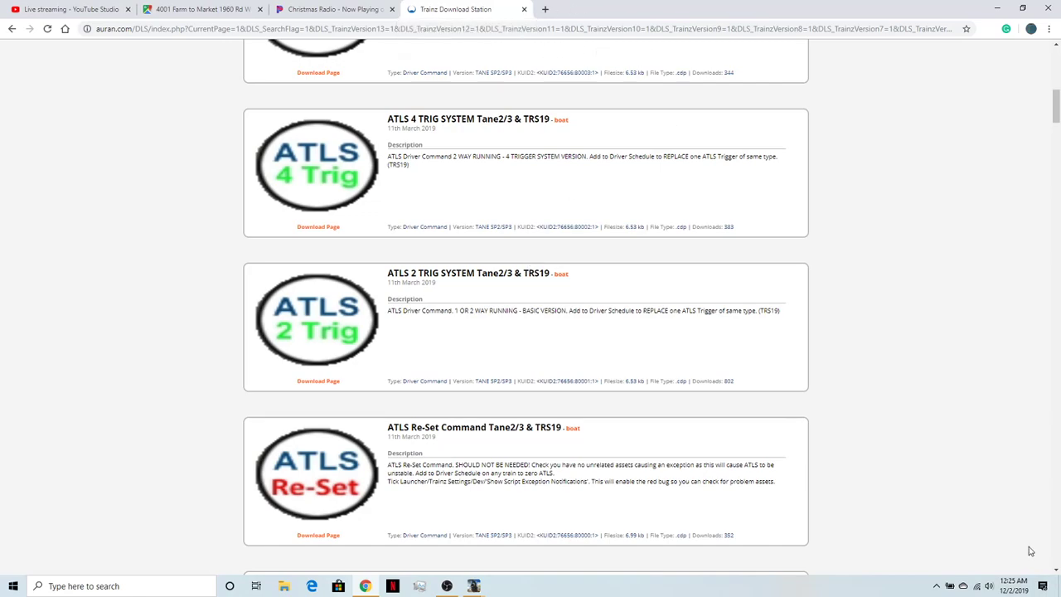
scroll(986, 411, "up", 1)
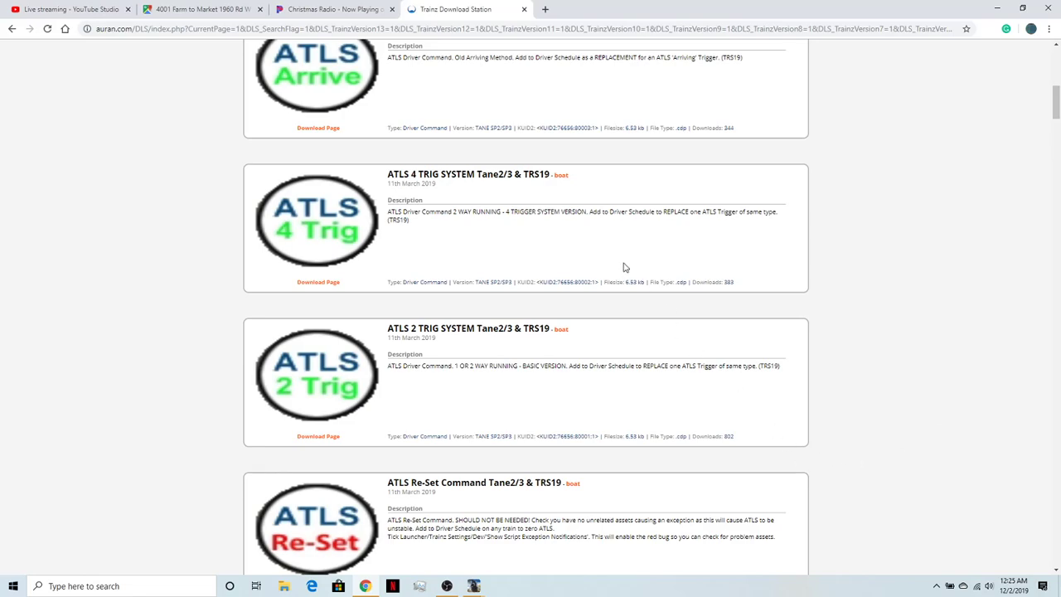
- Close the Download Station page, switch to Content Manager and download the ATLS Re-Set Command TS12 & Tane 1-3 asset
left_click(524, 10)
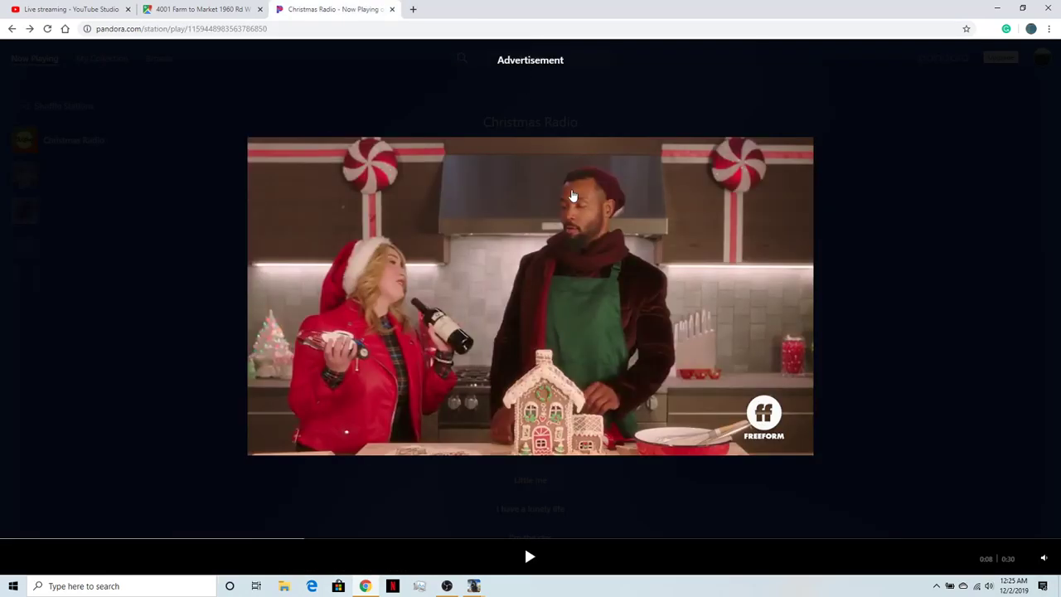
left_click(995, 8)
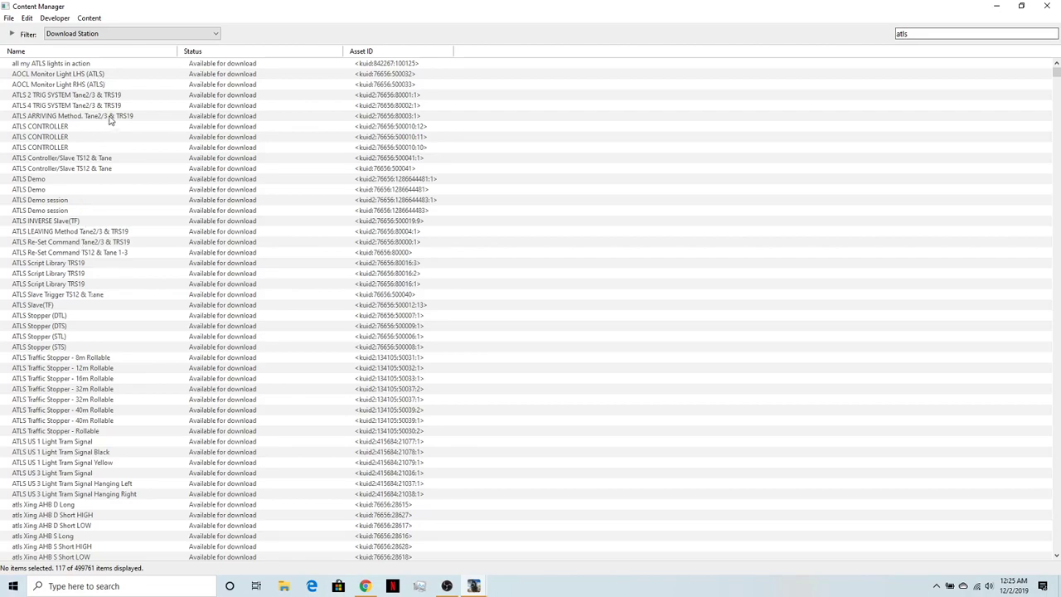
left_click(108, 254)
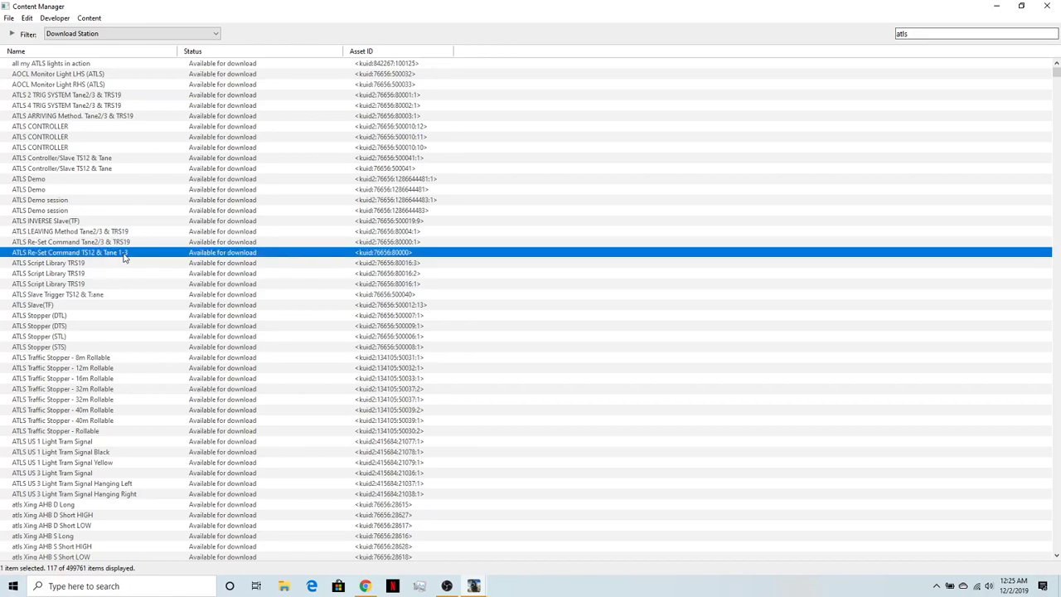
double_click(532, 255)
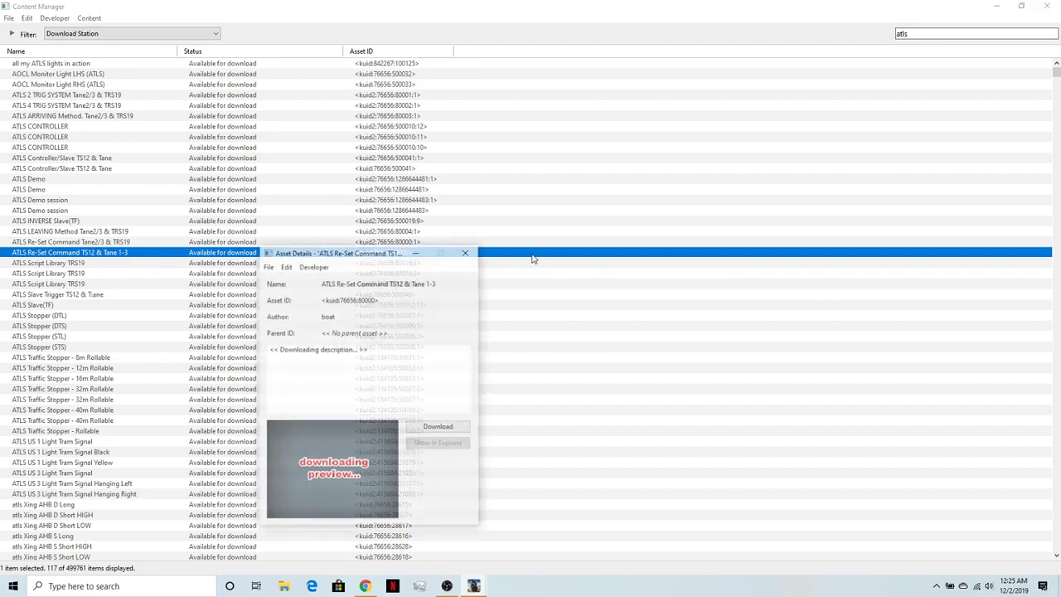
left_click(452, 428)
left_click(467, 252)
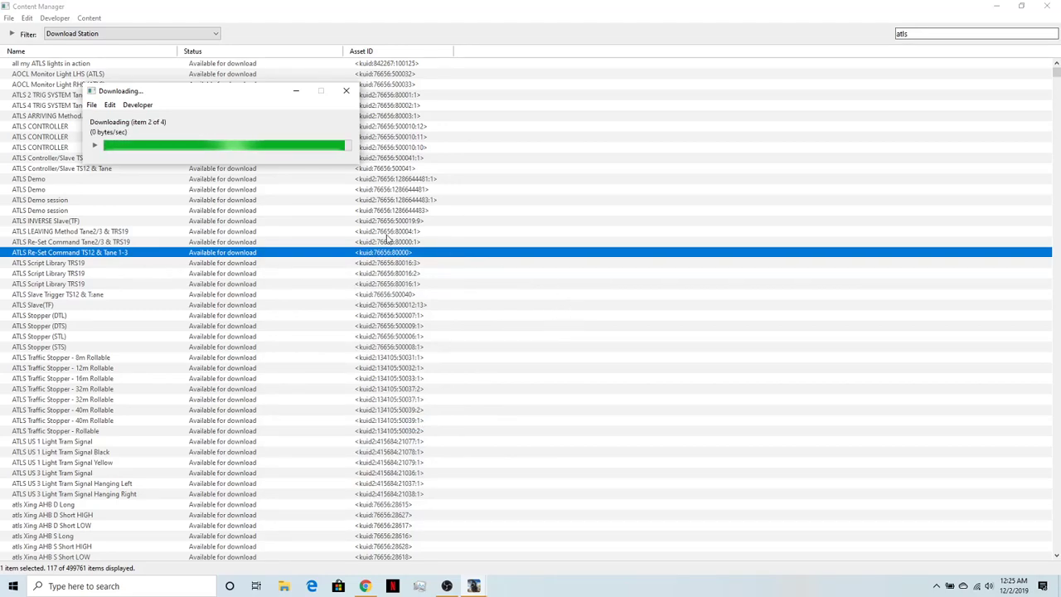
left_click(299, 92)
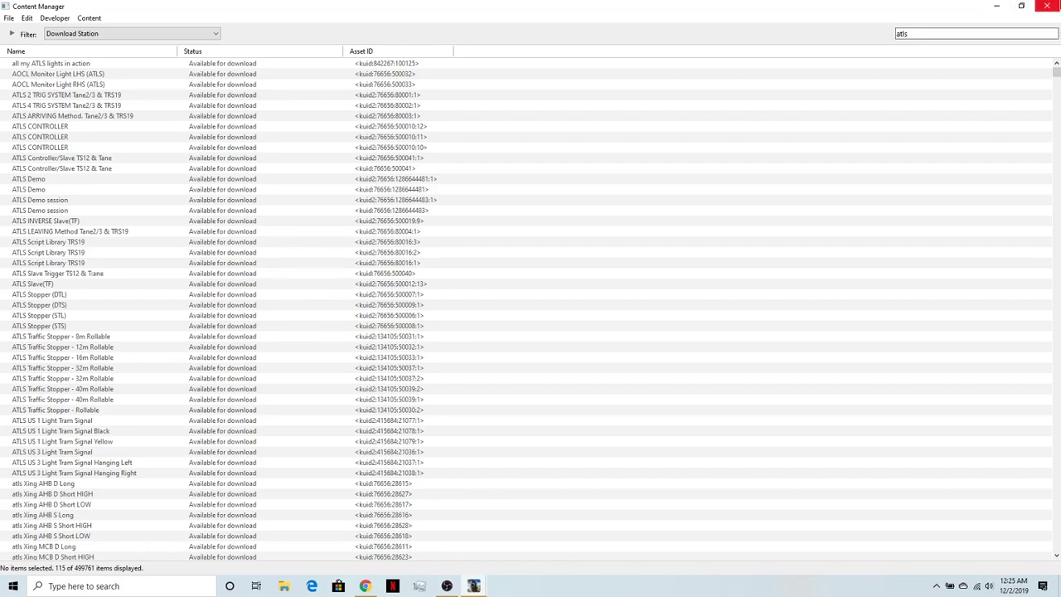
- Close Content Manager and minimise the Trainz launcher to return to the ATLS intersection in the route editor
left_click(1047, 5)
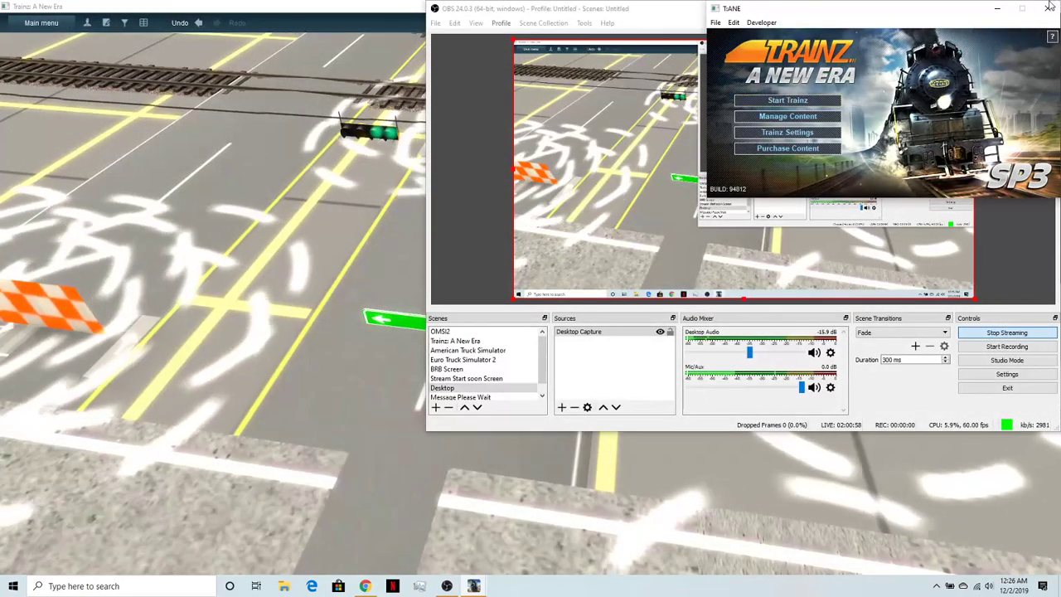
left_click(998, 8)
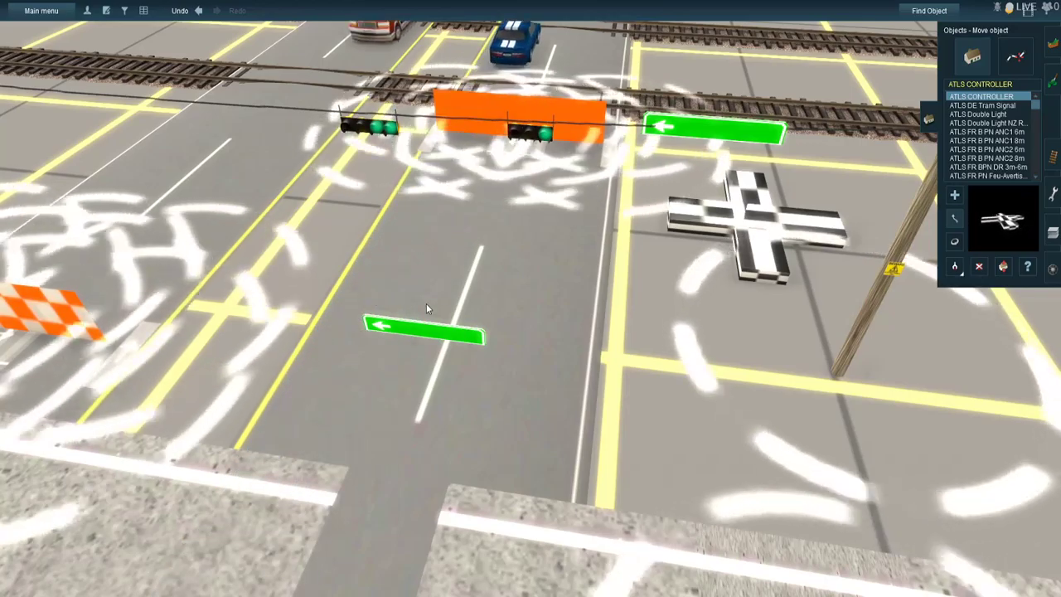
scroll(465, 247, "up", 4)
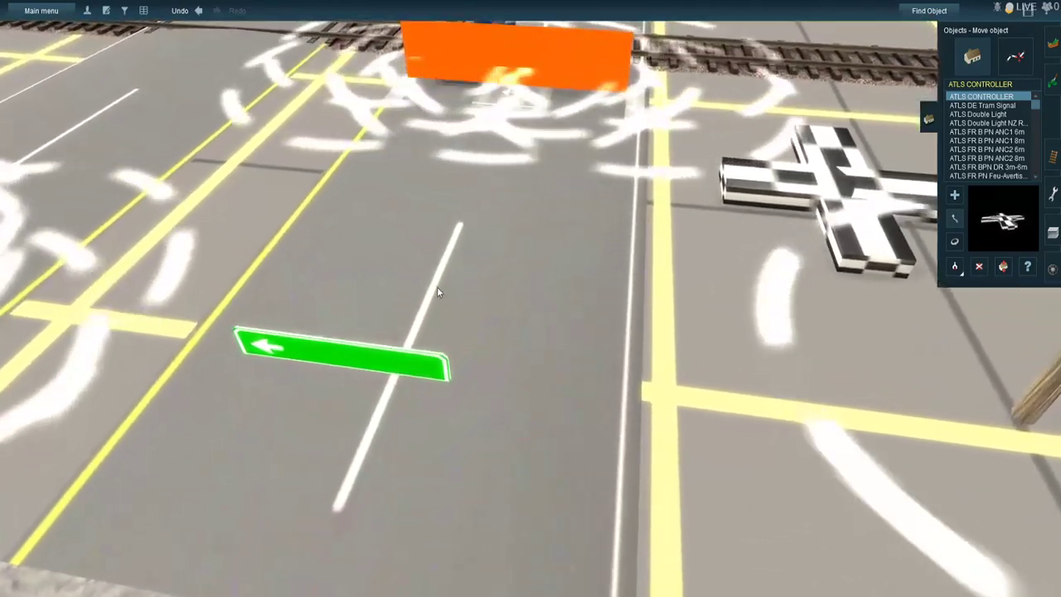
scroll(436, 286, "down", 6)
right_click(437, 287)
scroll(464, 291, "up", 3)
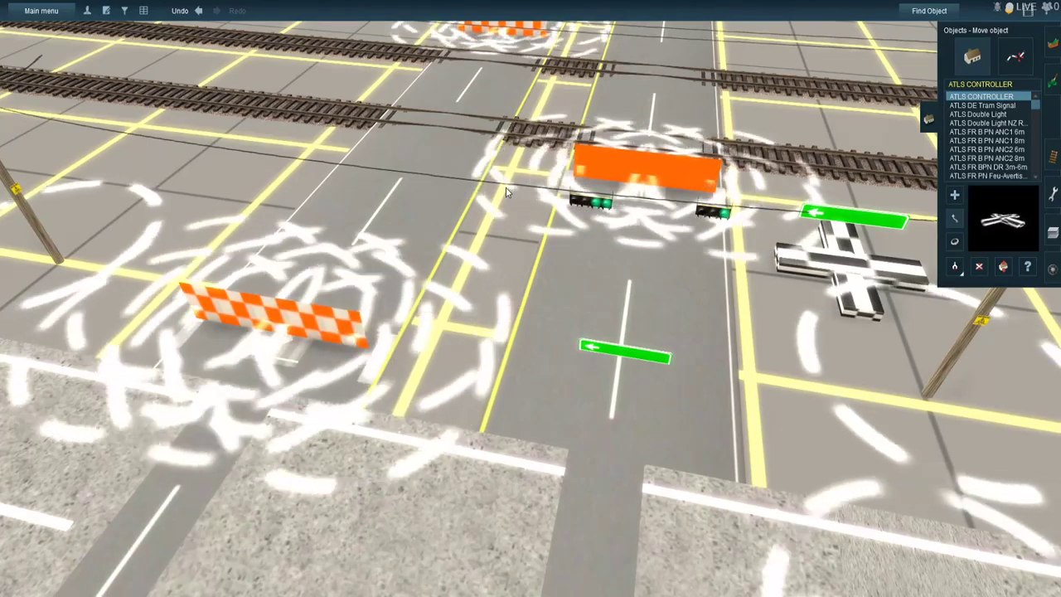
right_click_drag(506, 193, 506, 192)
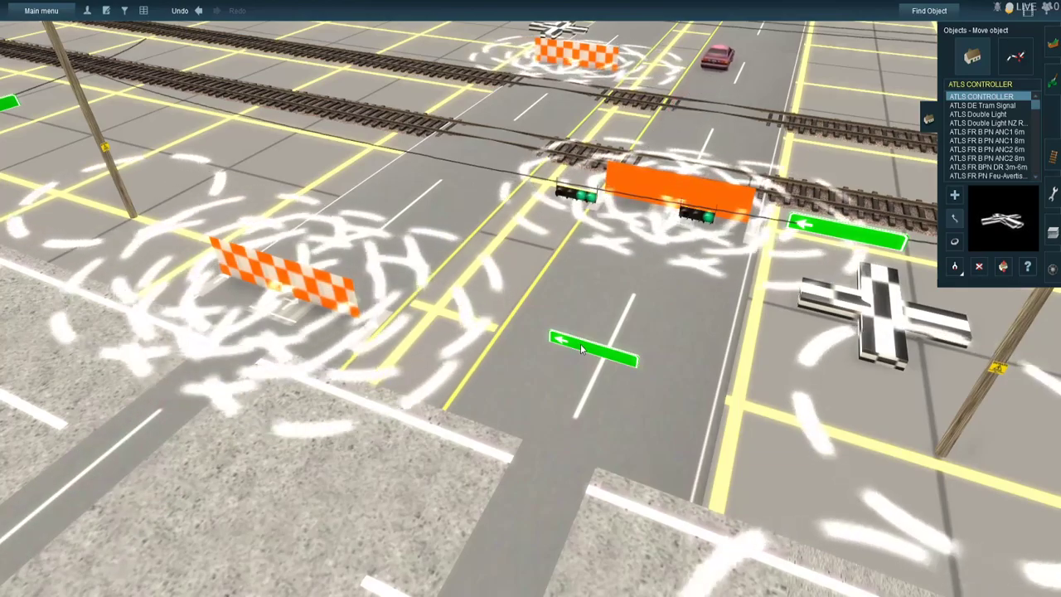
- Move the green arrow marker nearest the crosswalk across the lane to the yellow median line
left_click_drag(559, 362, 514, 366)
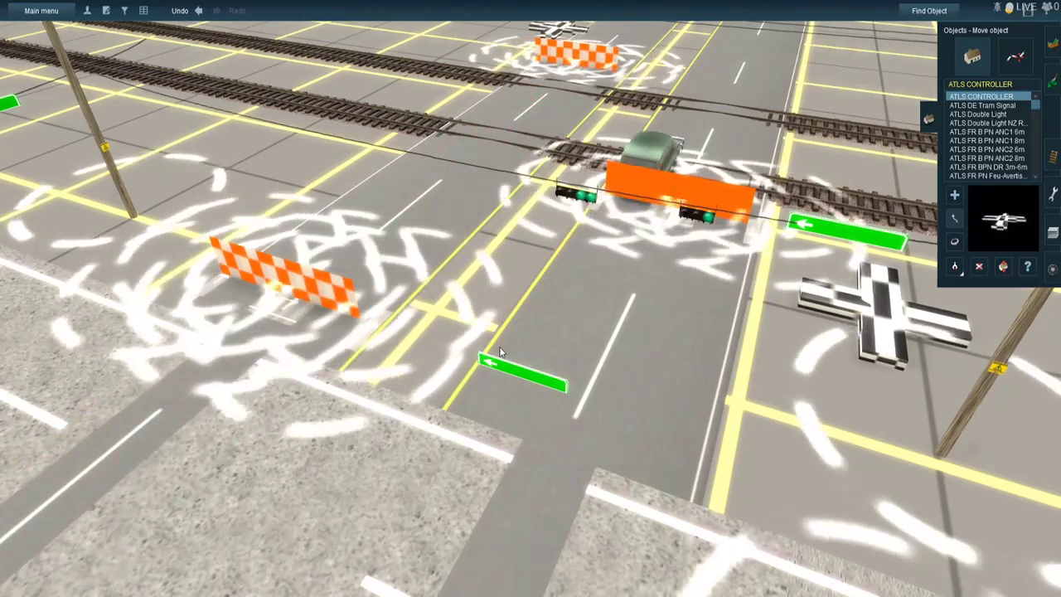
scroll(499, 348, "up", 4)
scroll(499, 347, "down", 4)
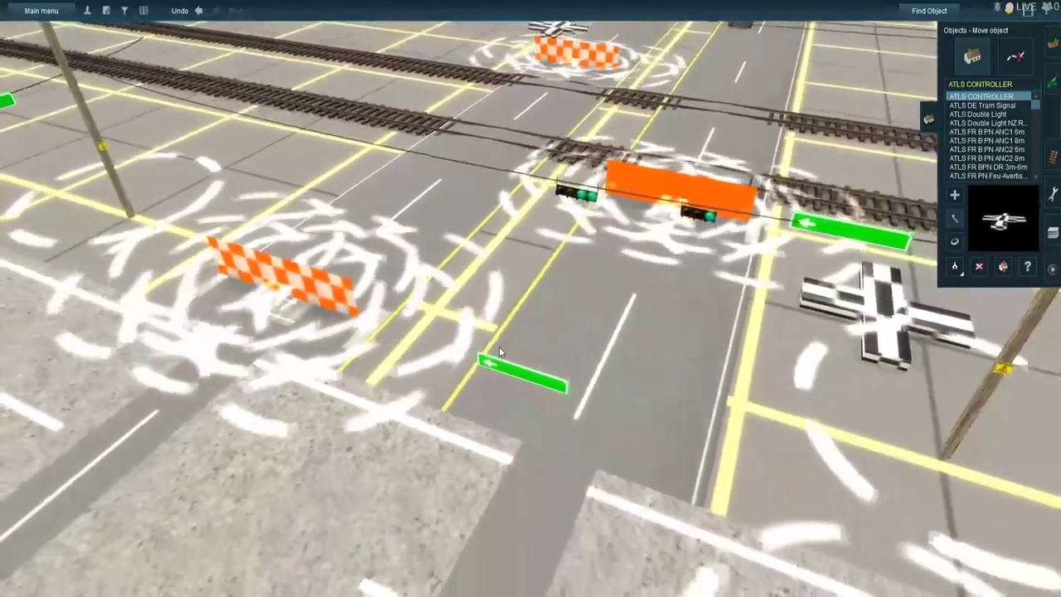
scroll(499, 348, "up", 4)
right_click(502, 332)
right_click_drag(517, 297, 528, 279)
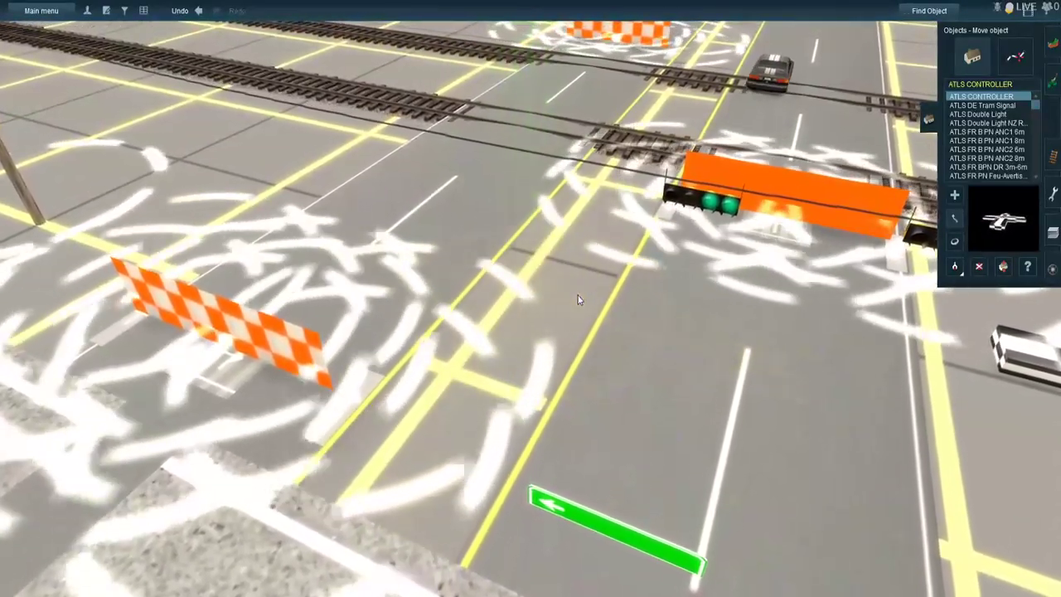
scroll(549, 268, "down", 1)
scroll(550, 271, "down", 2)
right_click_drag(554, 251, 556, 242)
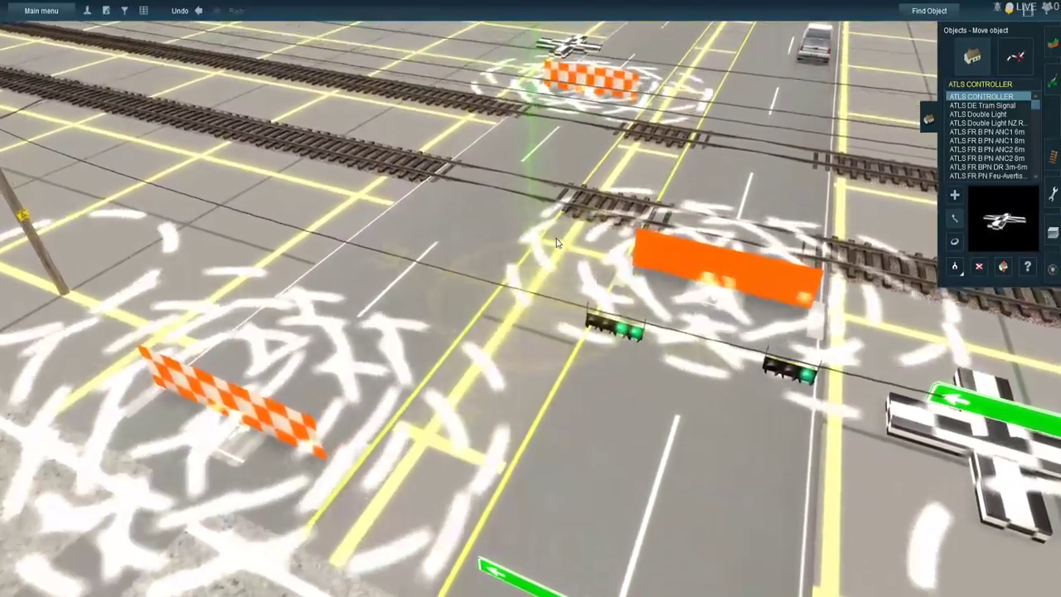